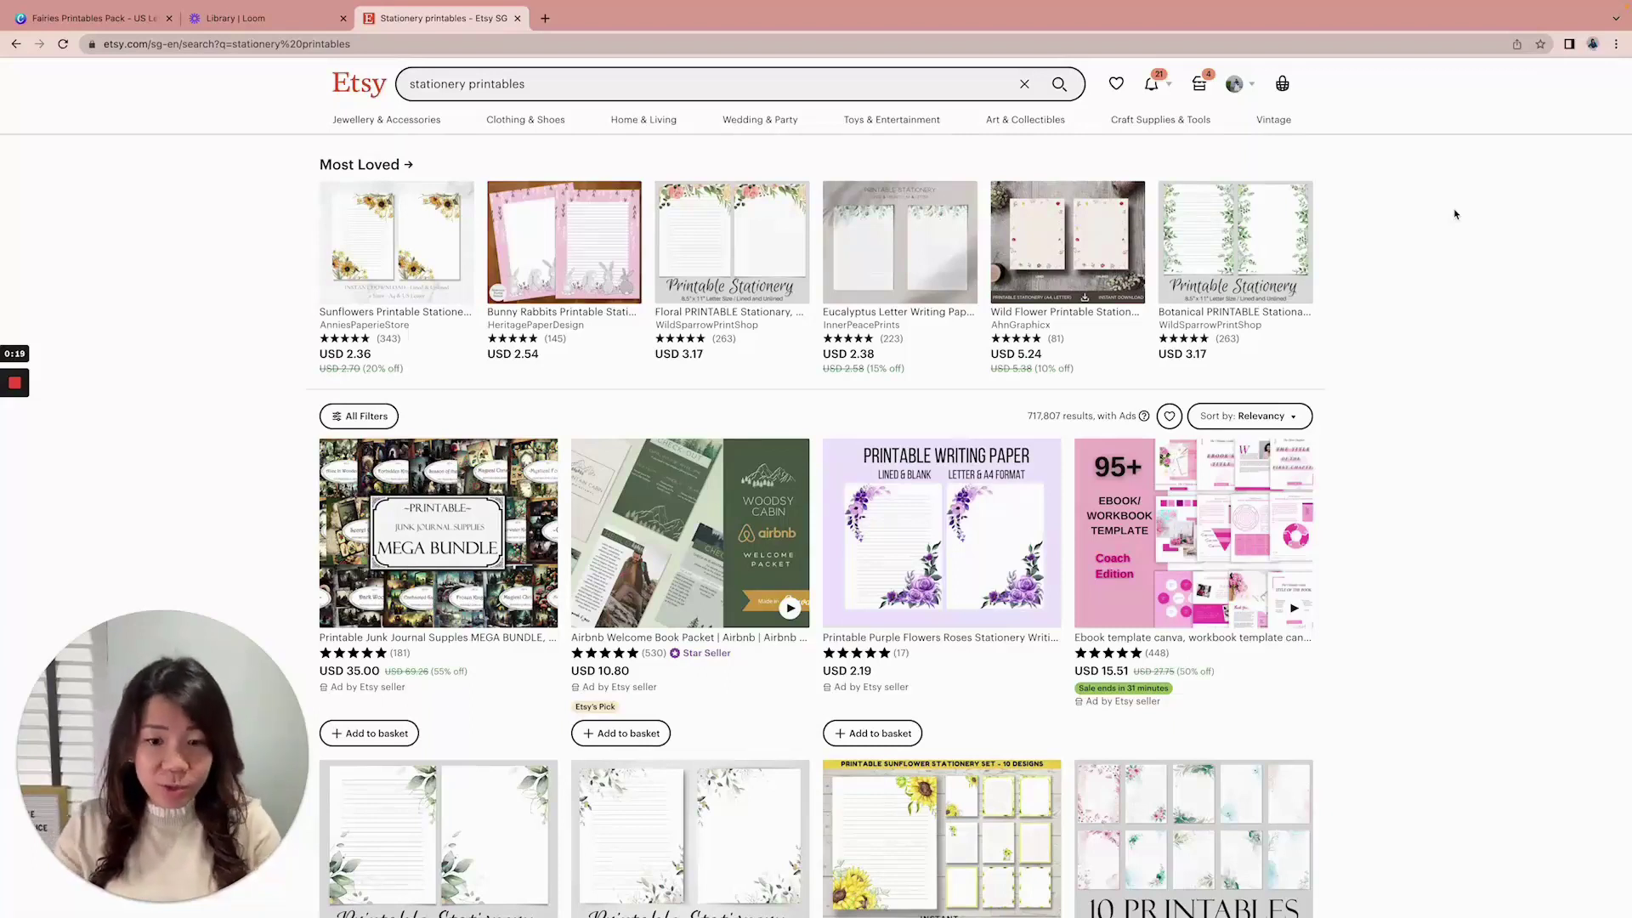
Browse the Etsy search results for stationery printables to examine the listings' designs, prices and ratings
{"action": "scroll", "coordinate": [1394, 218], "scroll_direction": "down", "scroll_amount": 3}
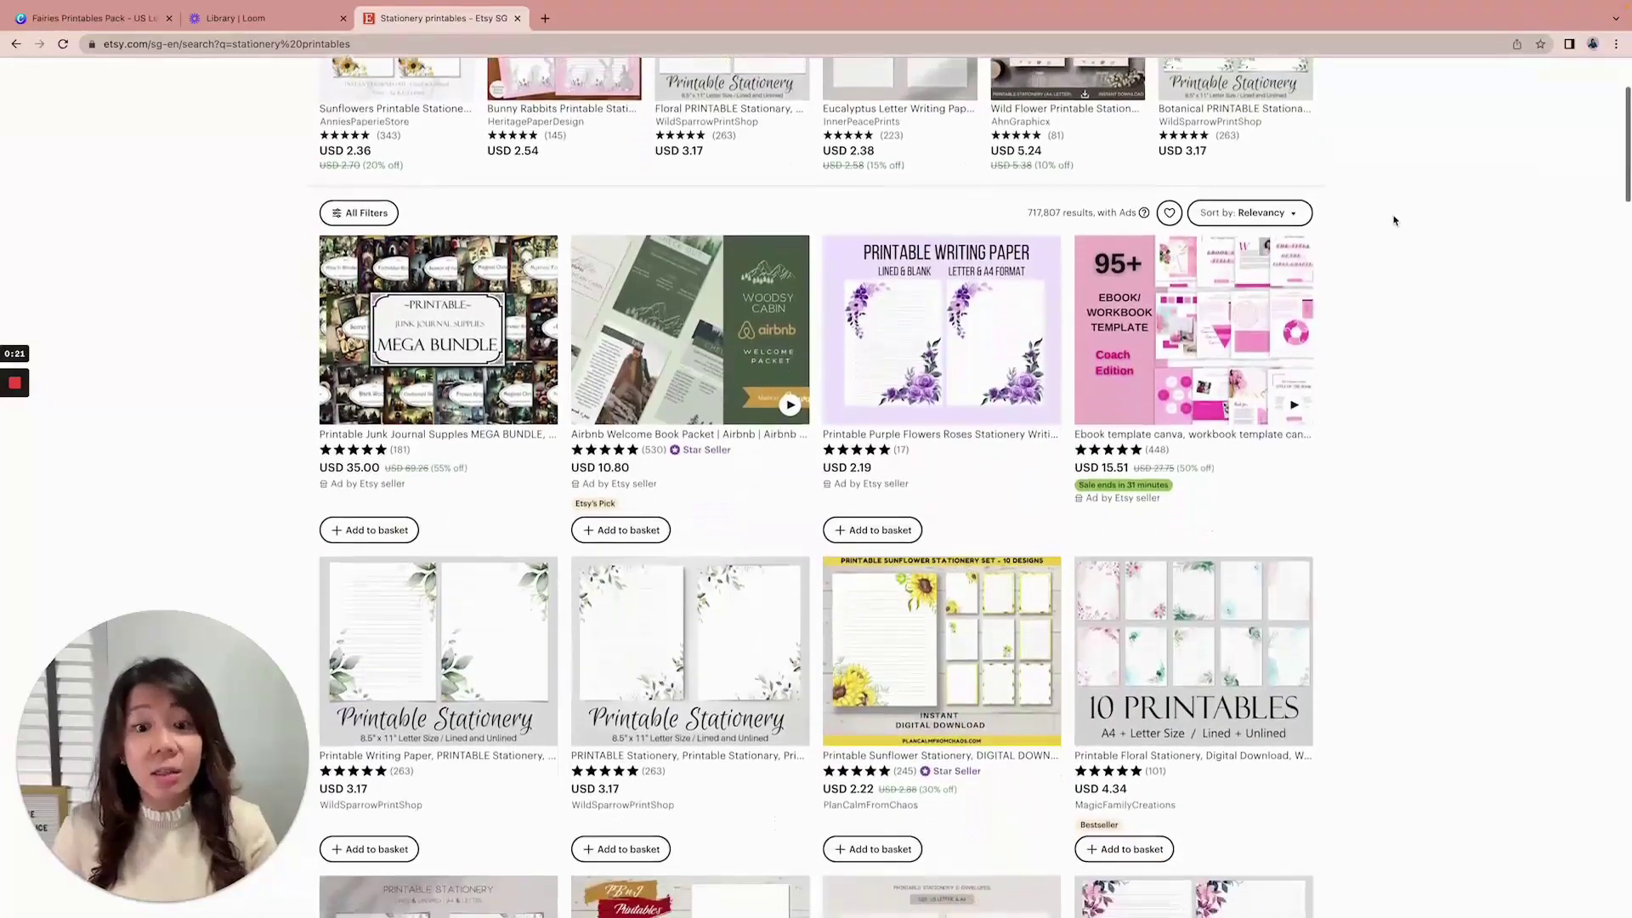
{"action": "scroll", "coordinate": [1394, 220], "scroll_direction": "down", "scroll_amount": 1}
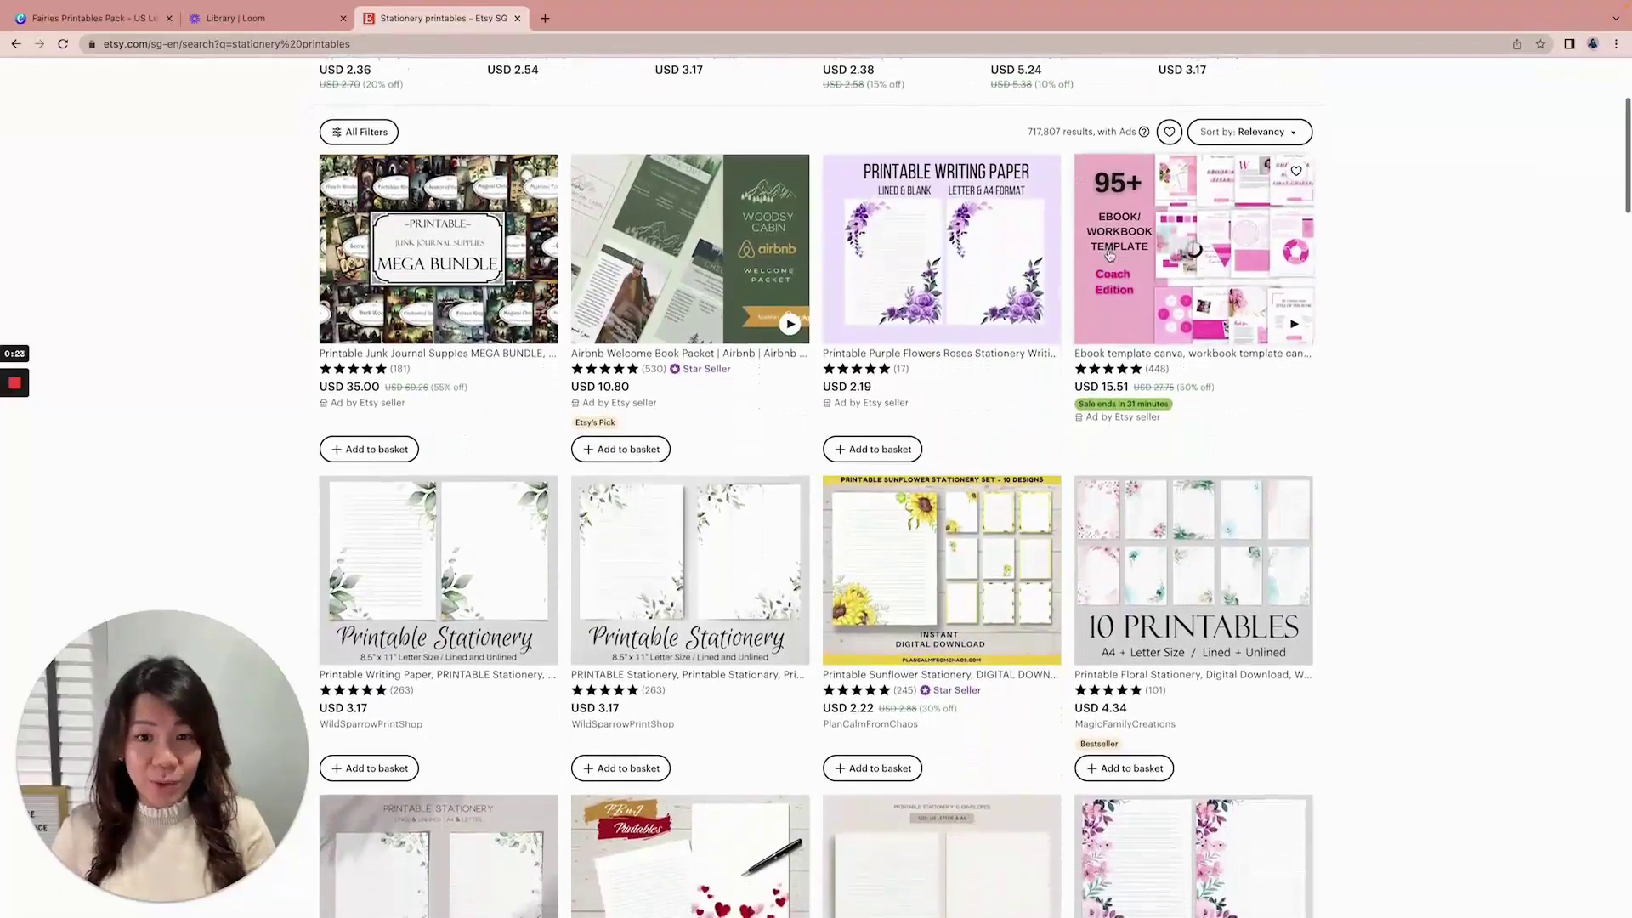
{"action": "scroll", "coordinate": [933, 219], "scroll_direction": "down", "scroll_amount": 1}
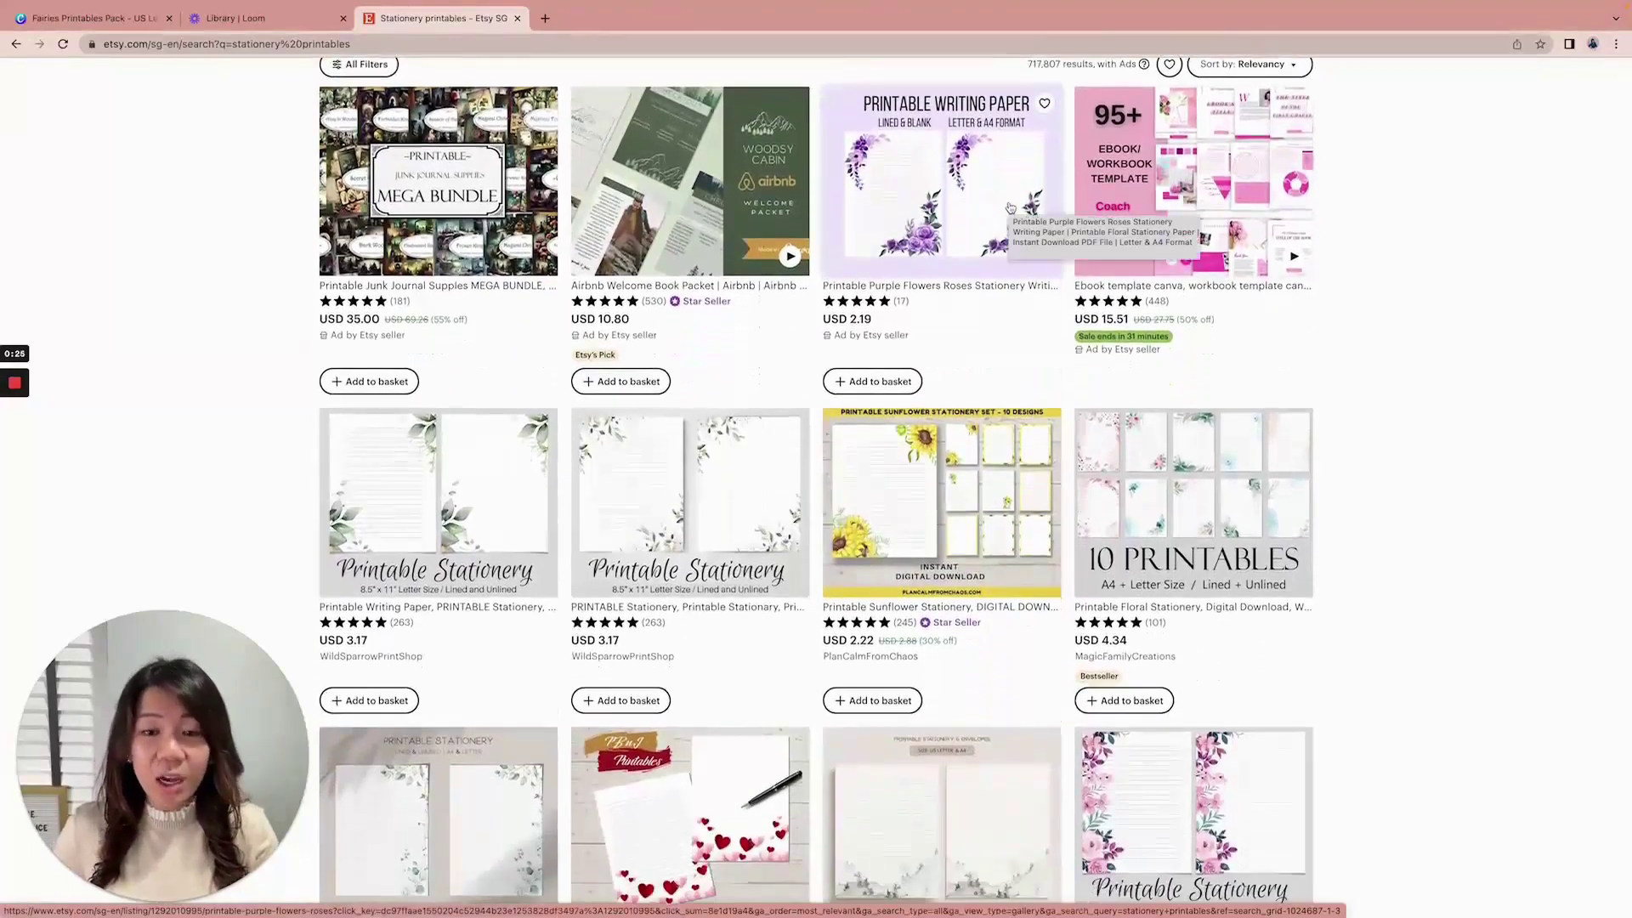
{"action": "scroll", "coordinate": [1011, 215], "scroll_direction": "down", "scroll_amount": 2}
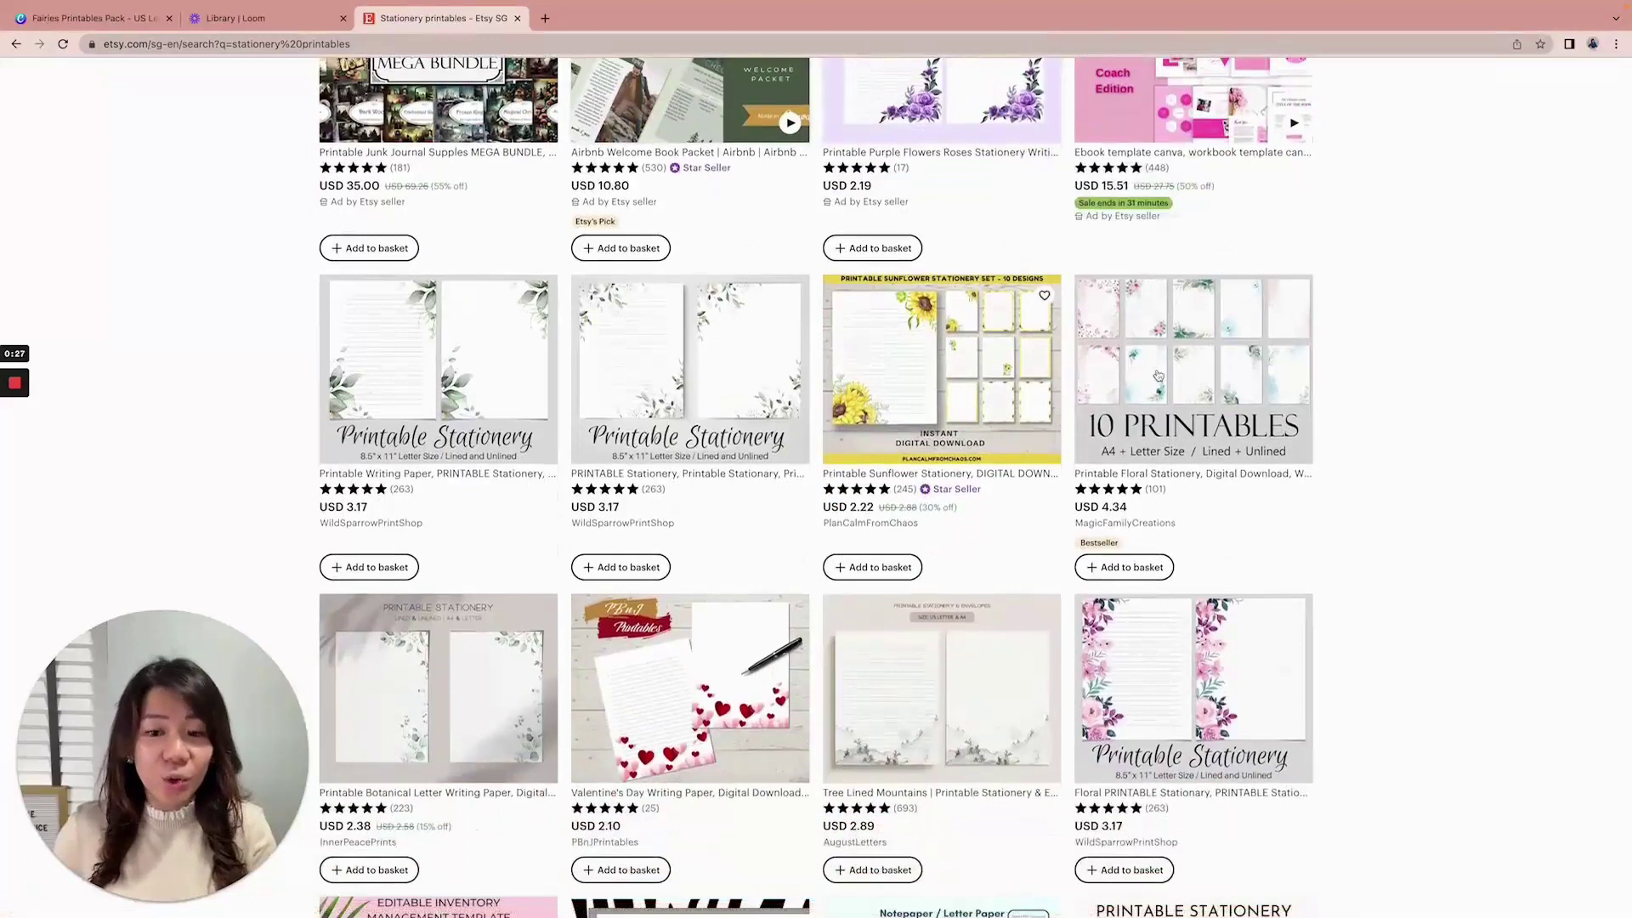
{"action": "scroll", "coordinate": [1265, 399], "scroll_direction": "down", "scroll_amount": 1}
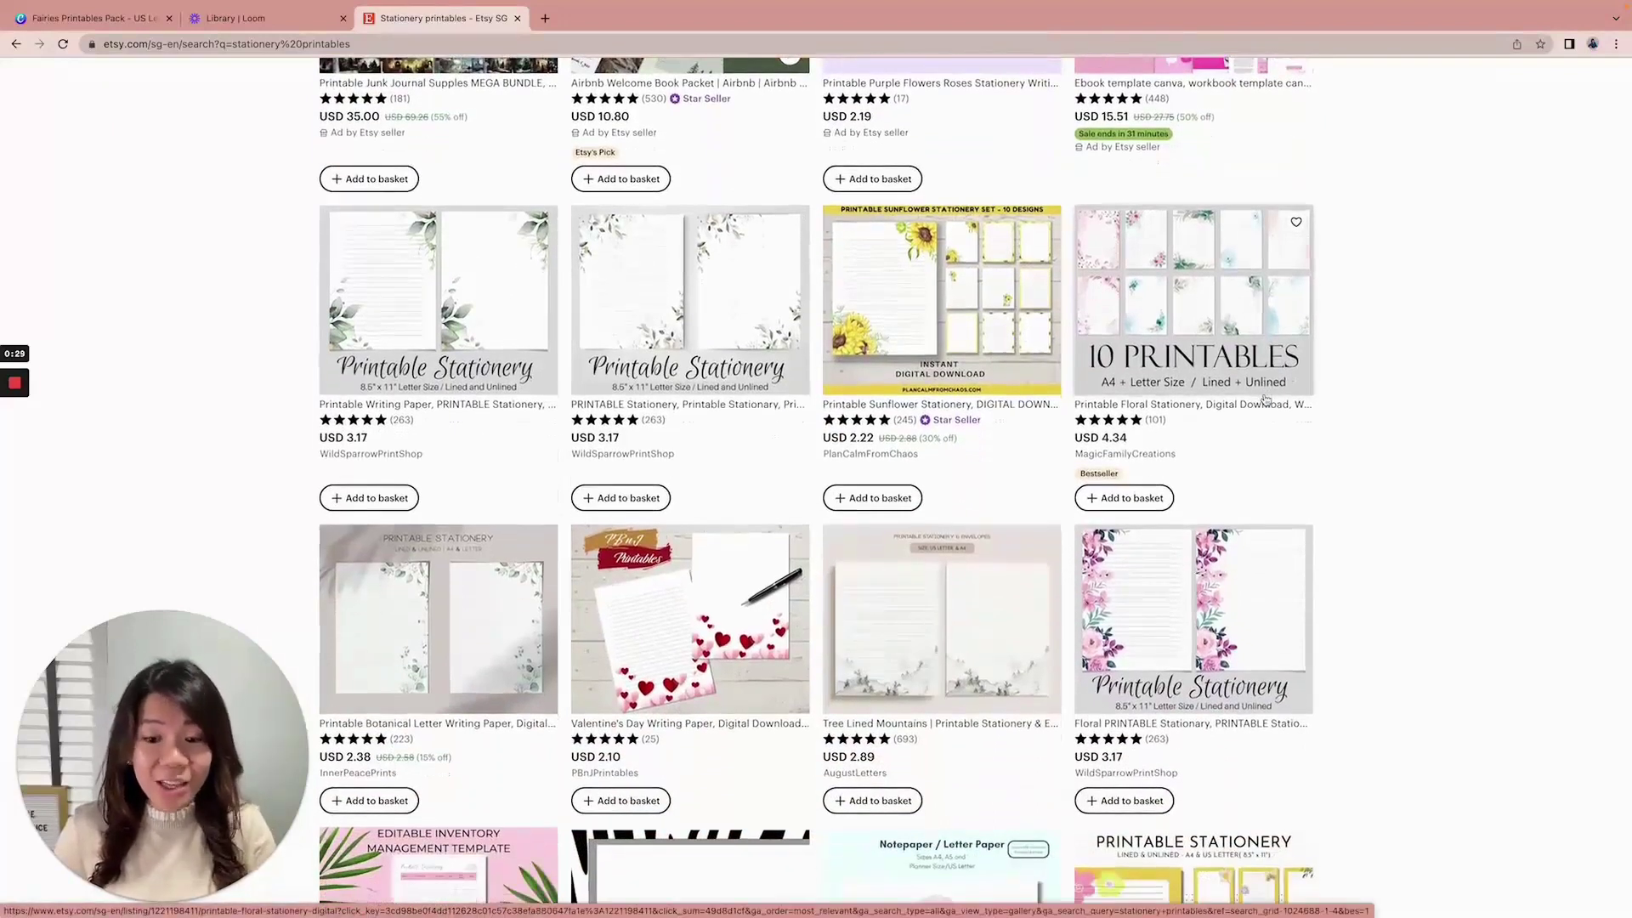
{"action": "scroll", "coordinate": [1265, 399], "scroll_direction": "down", "scroll_amount": 1}
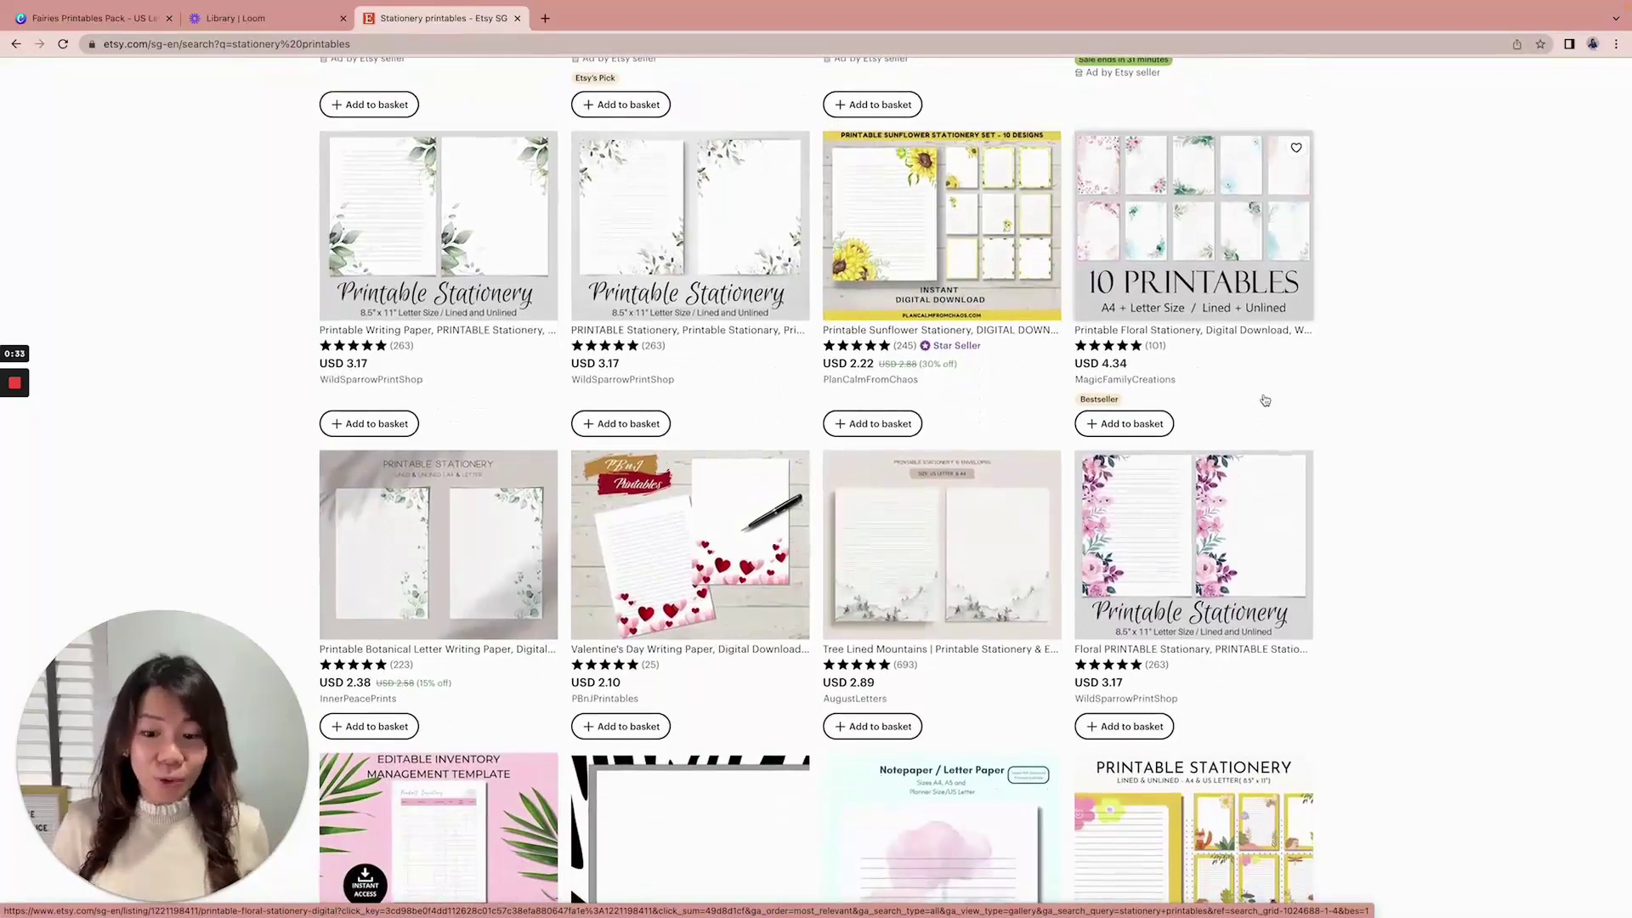
{"action": "scroll", "coordinate": [1265, 400], "scroll_direction": "down", "scroll_amount": 5}
{"action": "scroll", "coordinate": [1265, 400], "scroll_direction": "down", "scroll_amount": 1}
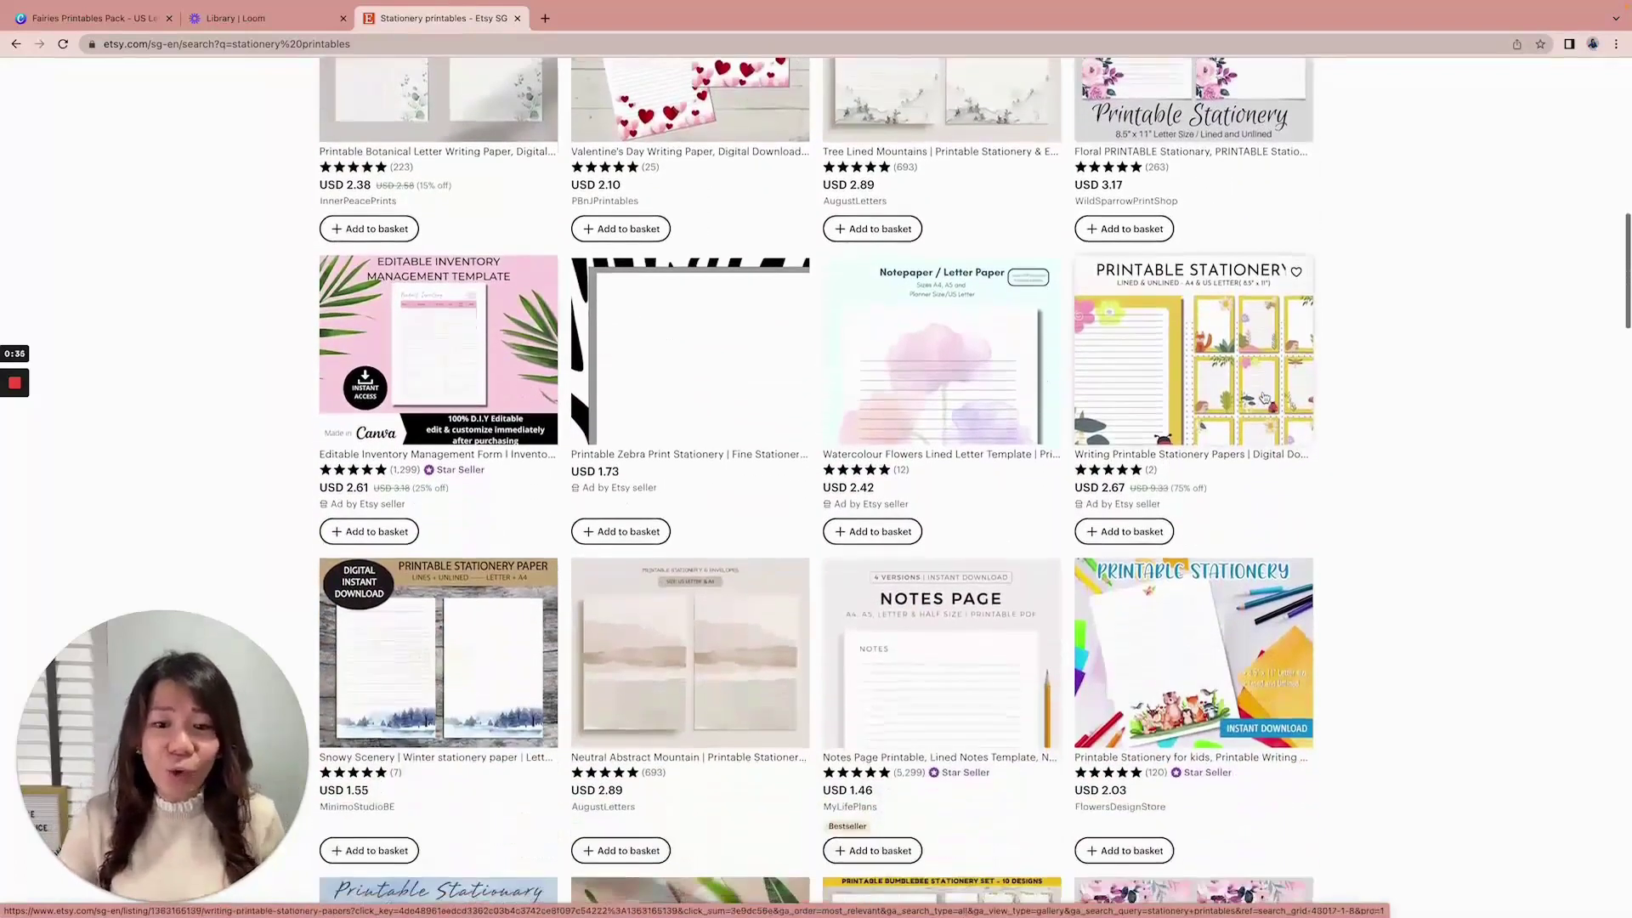
{"action": "scroll", "coordinate": [1233, 374], "scroll_direction": "down", "scroll_amount": 2}
{"action": "scroll", "coordinate": [1233, 374], "scroll_direction": "down", "scroll_amount": 1}
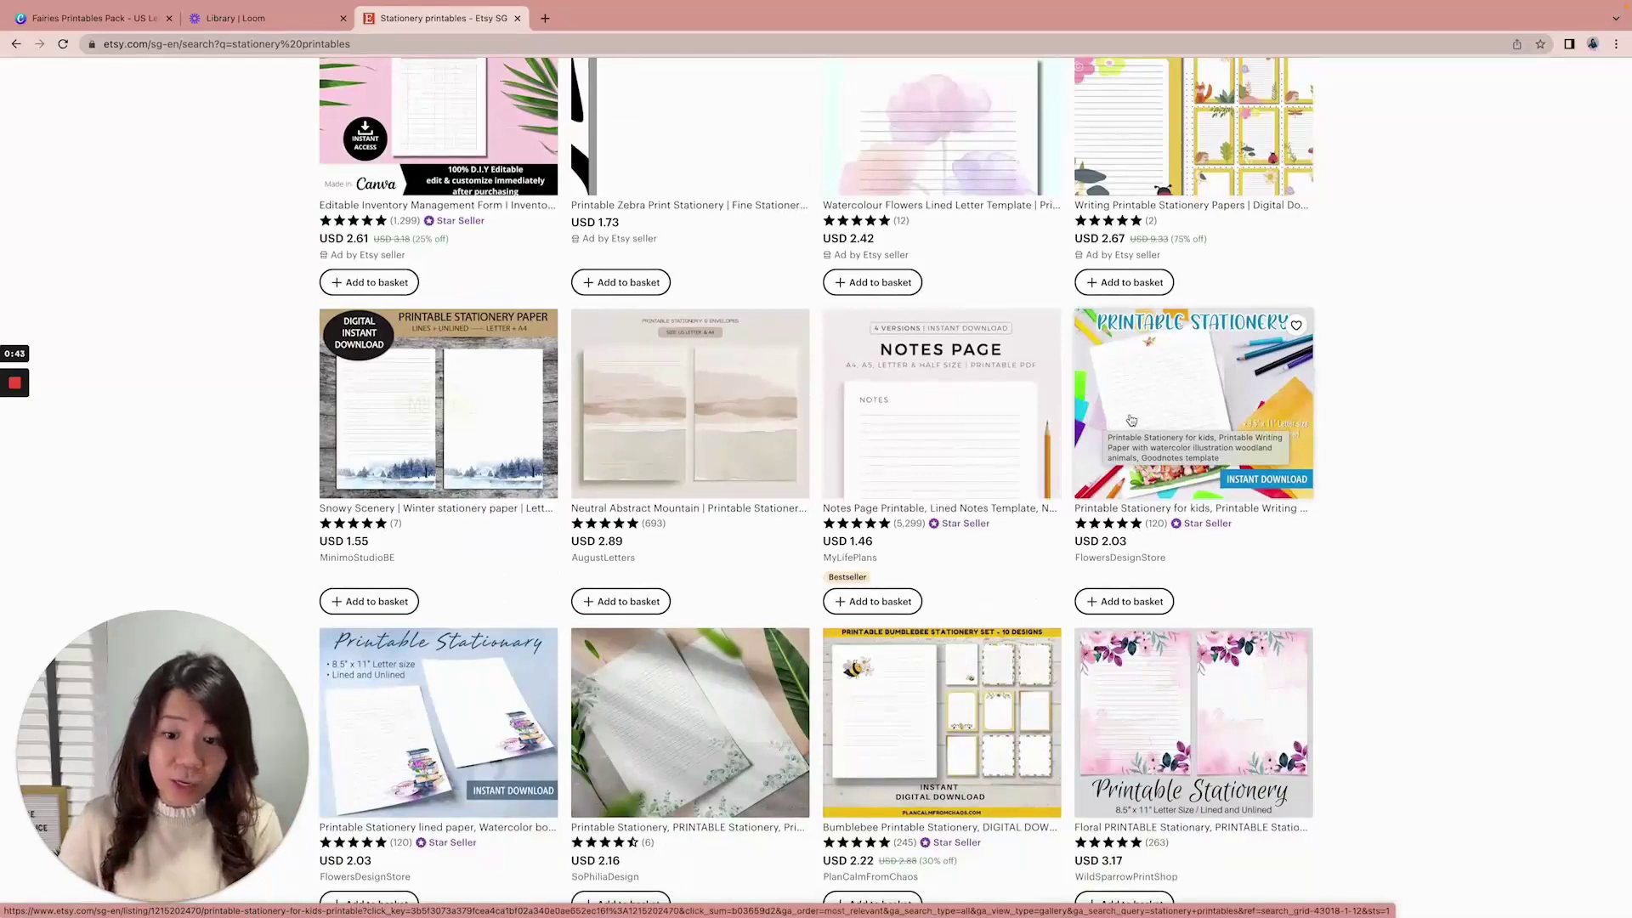
{"action": "scroll", "coordinate": [1132, 420], "scroll_direction": "down", "scroll_amount": 2}
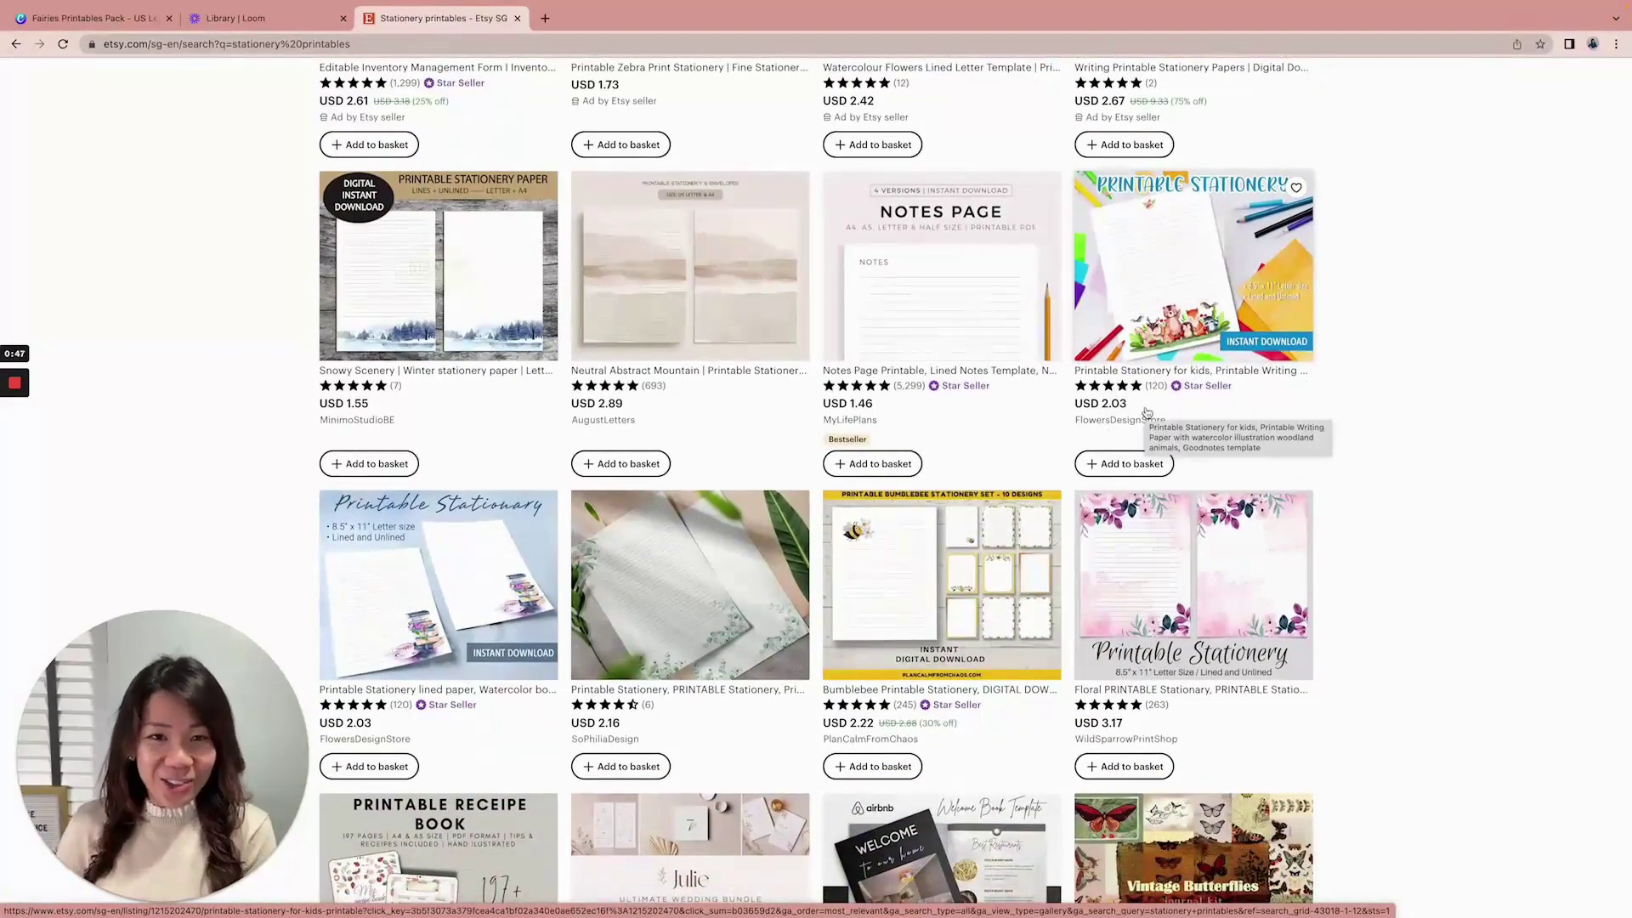
{"action": "scroll", "coordinate": [1146, 413], "scroll_direction": "down", "scroll_amount": 6}
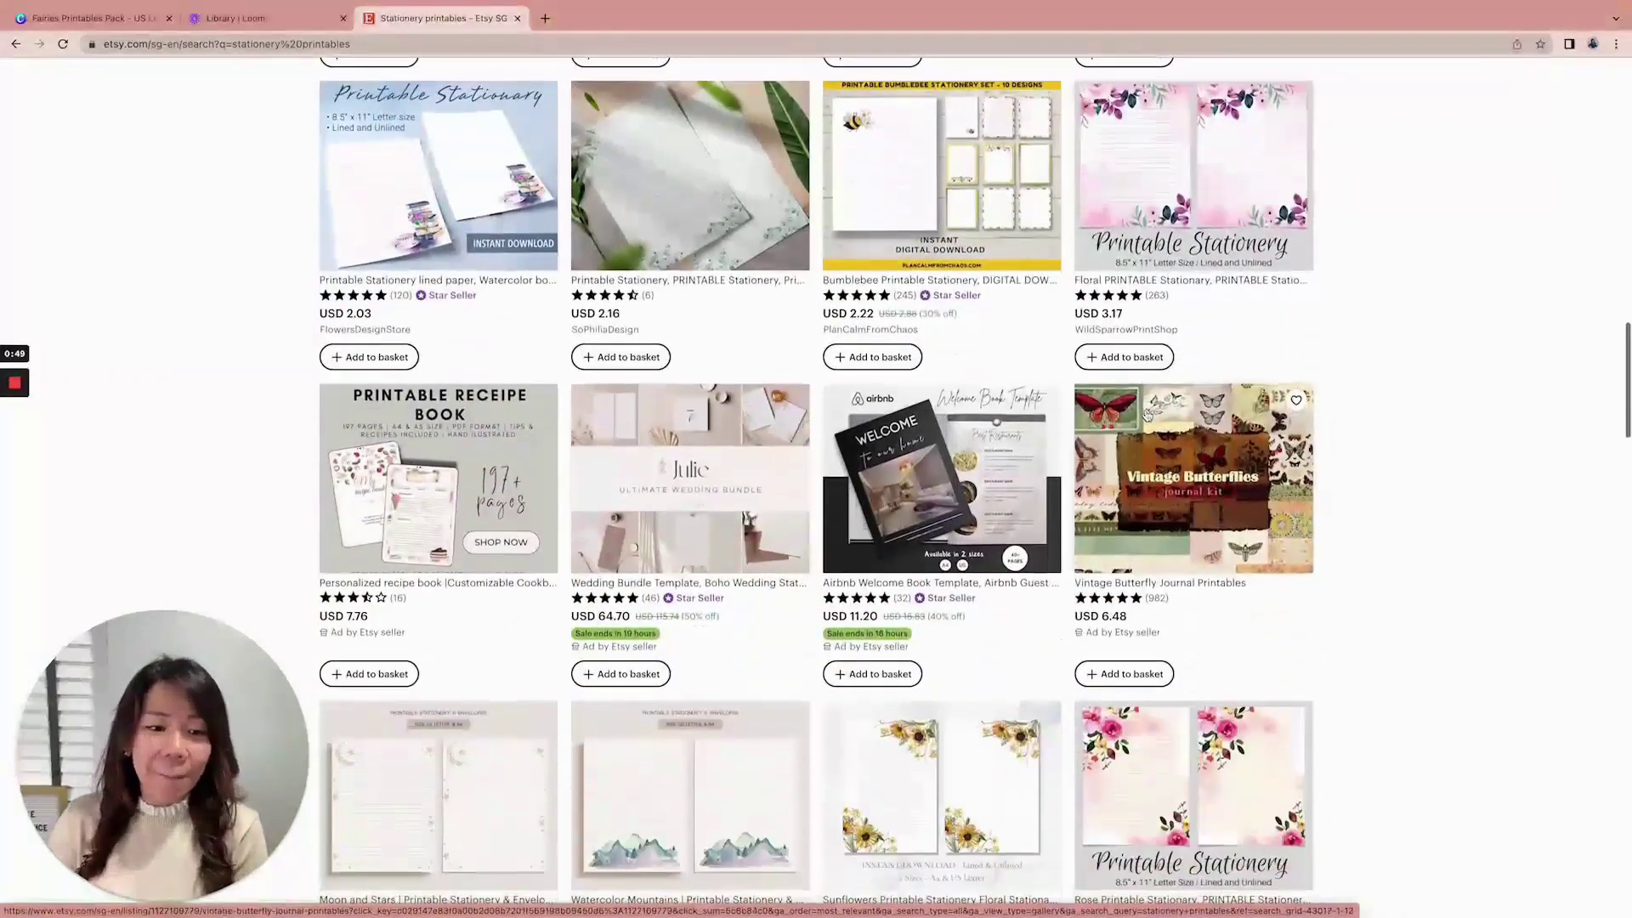
{"action": "scroll", "coordinate": [1147, 413], "scroll_direction": "down", "scroll_amount": 2}
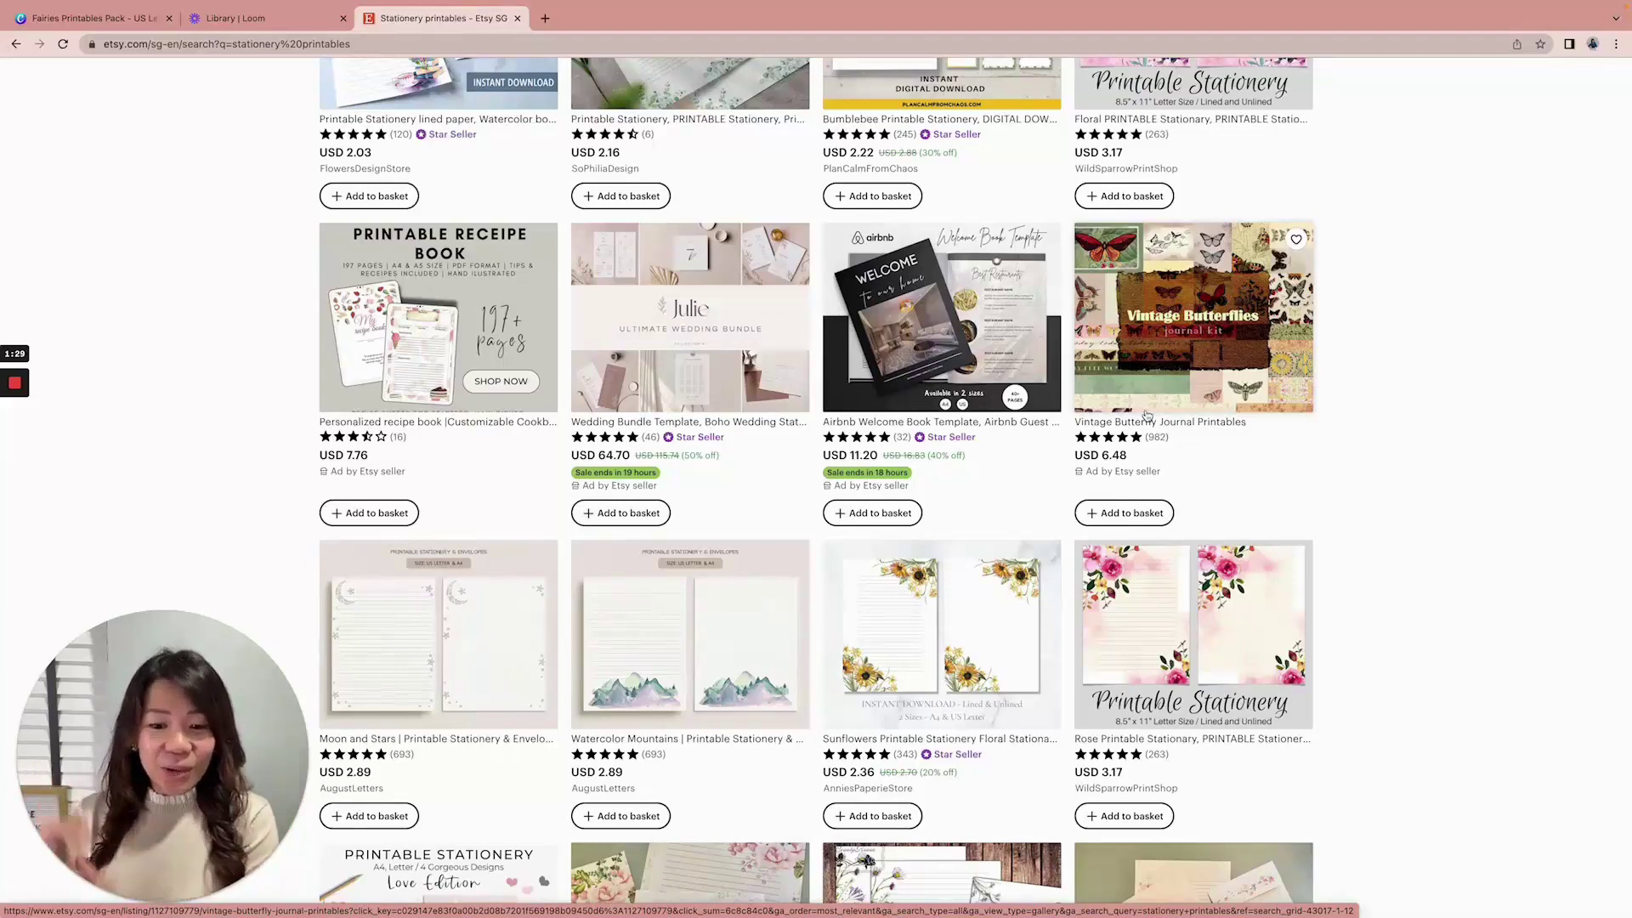
{"action": "scroll", "coordinate": [1147, 415], "scroll_direction": "down", "scroll_amount": 3}
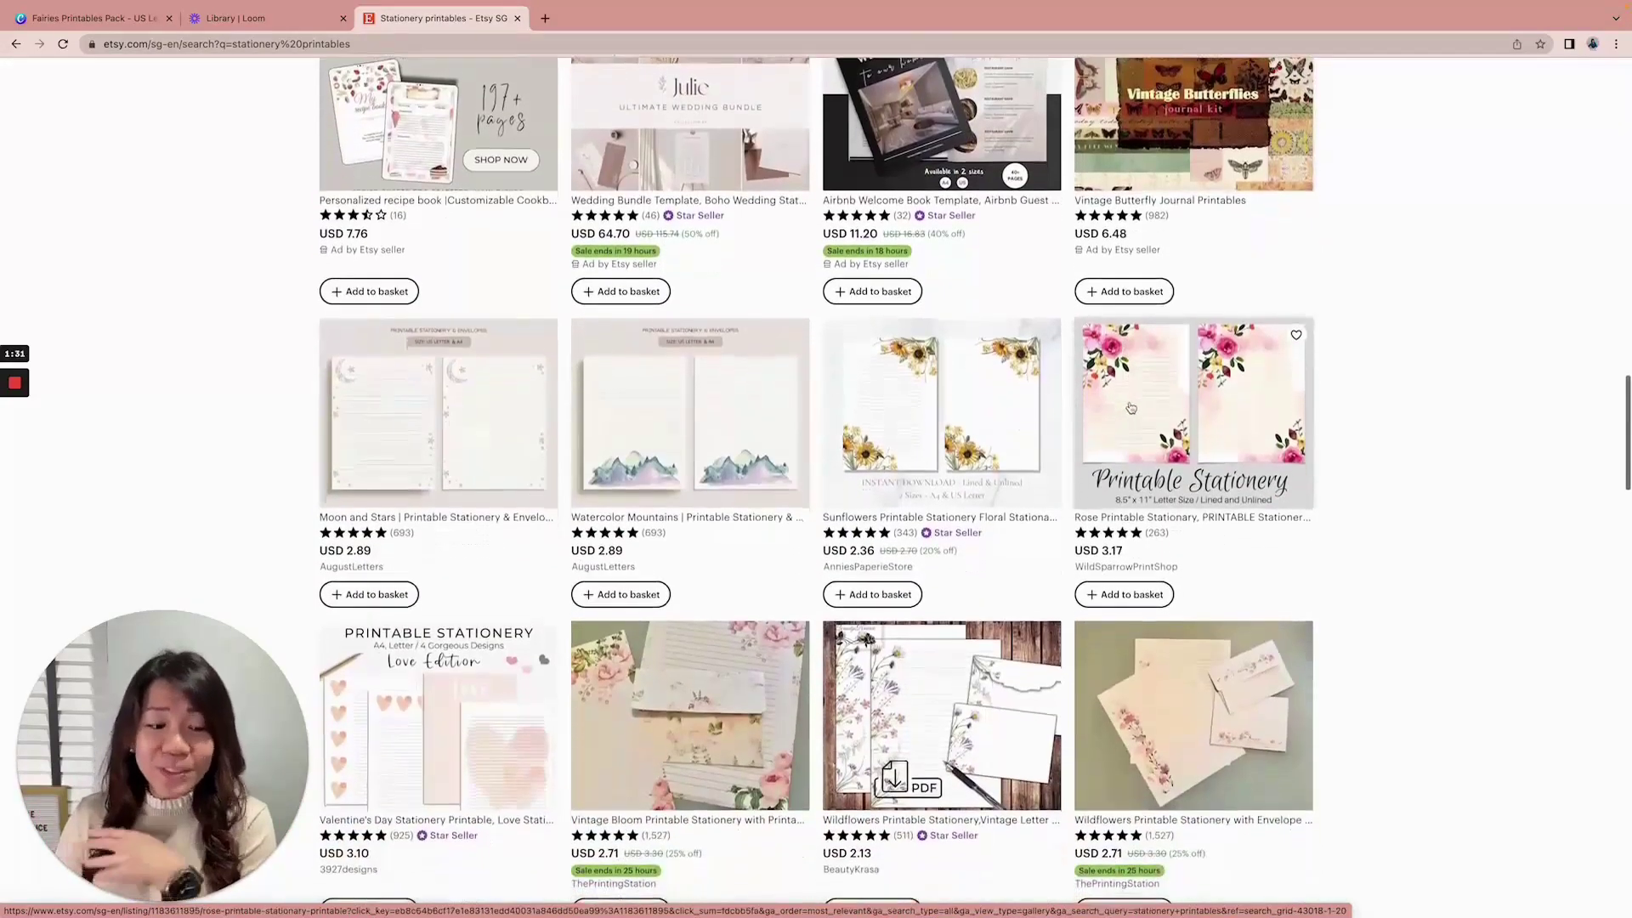
{"action": "scroll", "coordinate": [1309, 408], "scroll_direction": "down", "scroll_amount": 2}
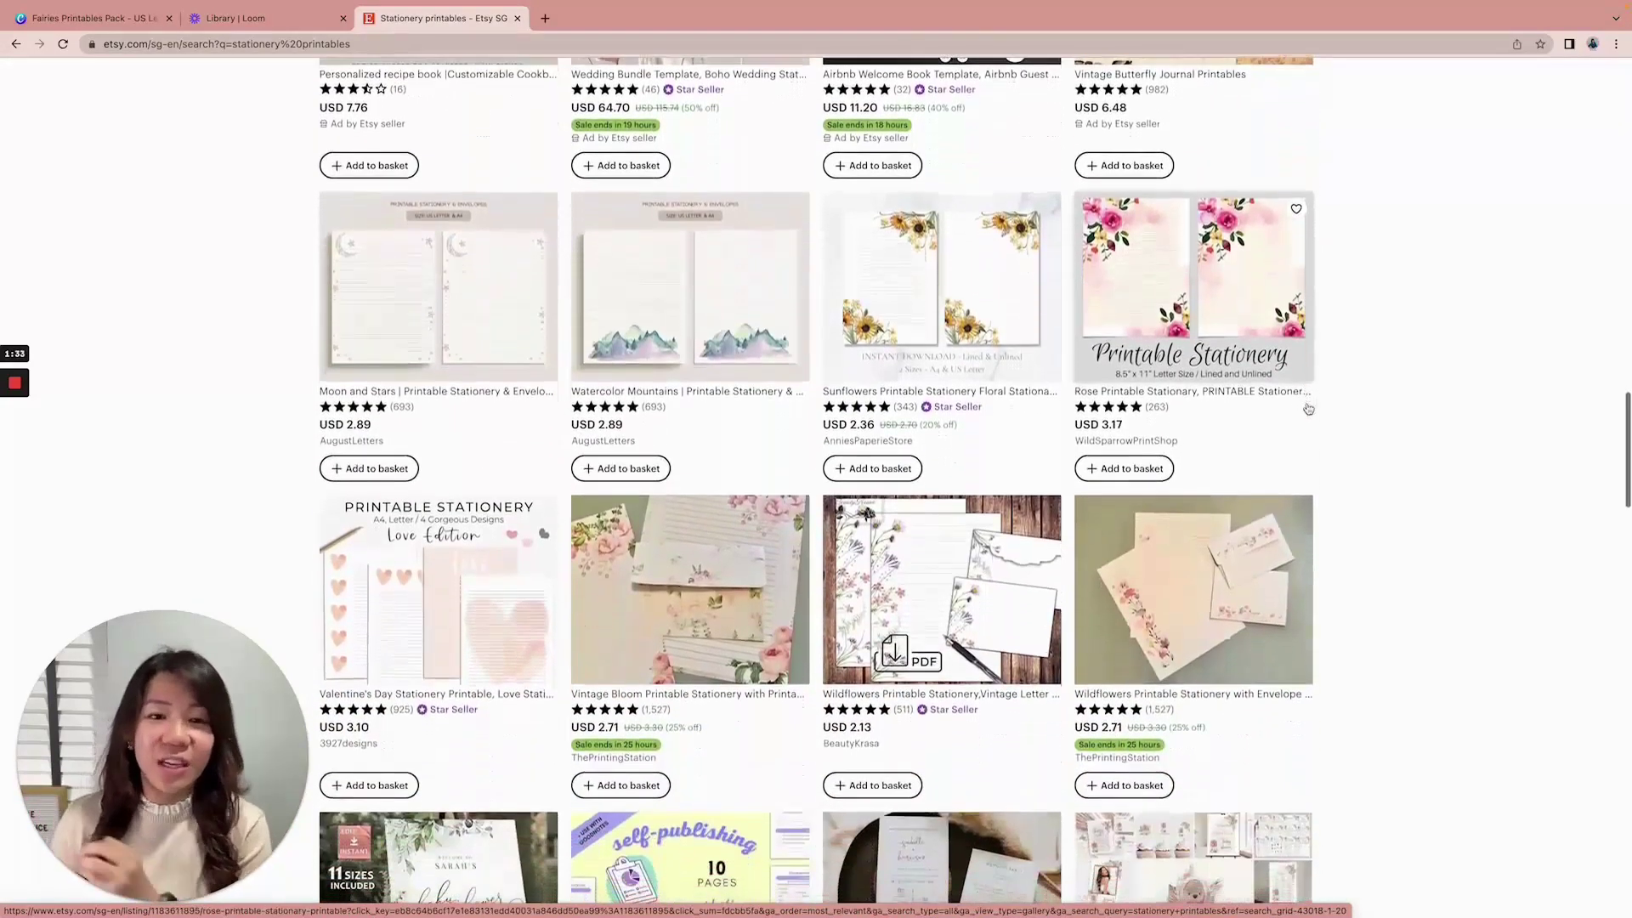
{"action": "scroll", "coordinate": [1318, 405], "scroll_direction": "down", "scroll_amount": 5}
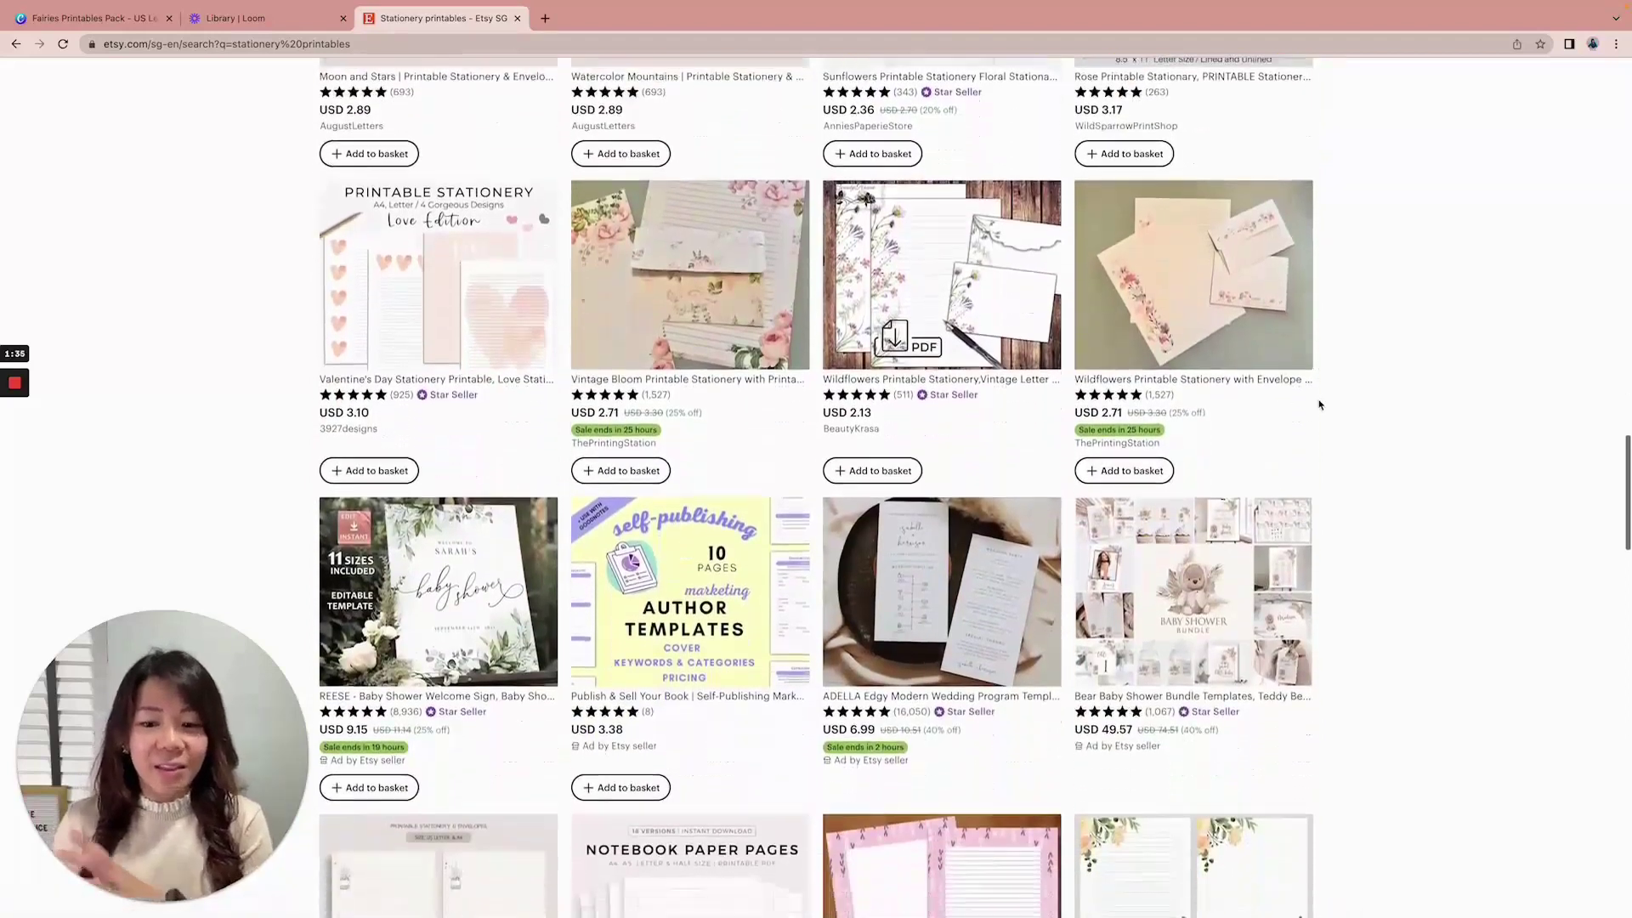
{"action": "scroll", "coordinate": [1318, 403], "scroll_direction": "down", "scroll_amount": 4}
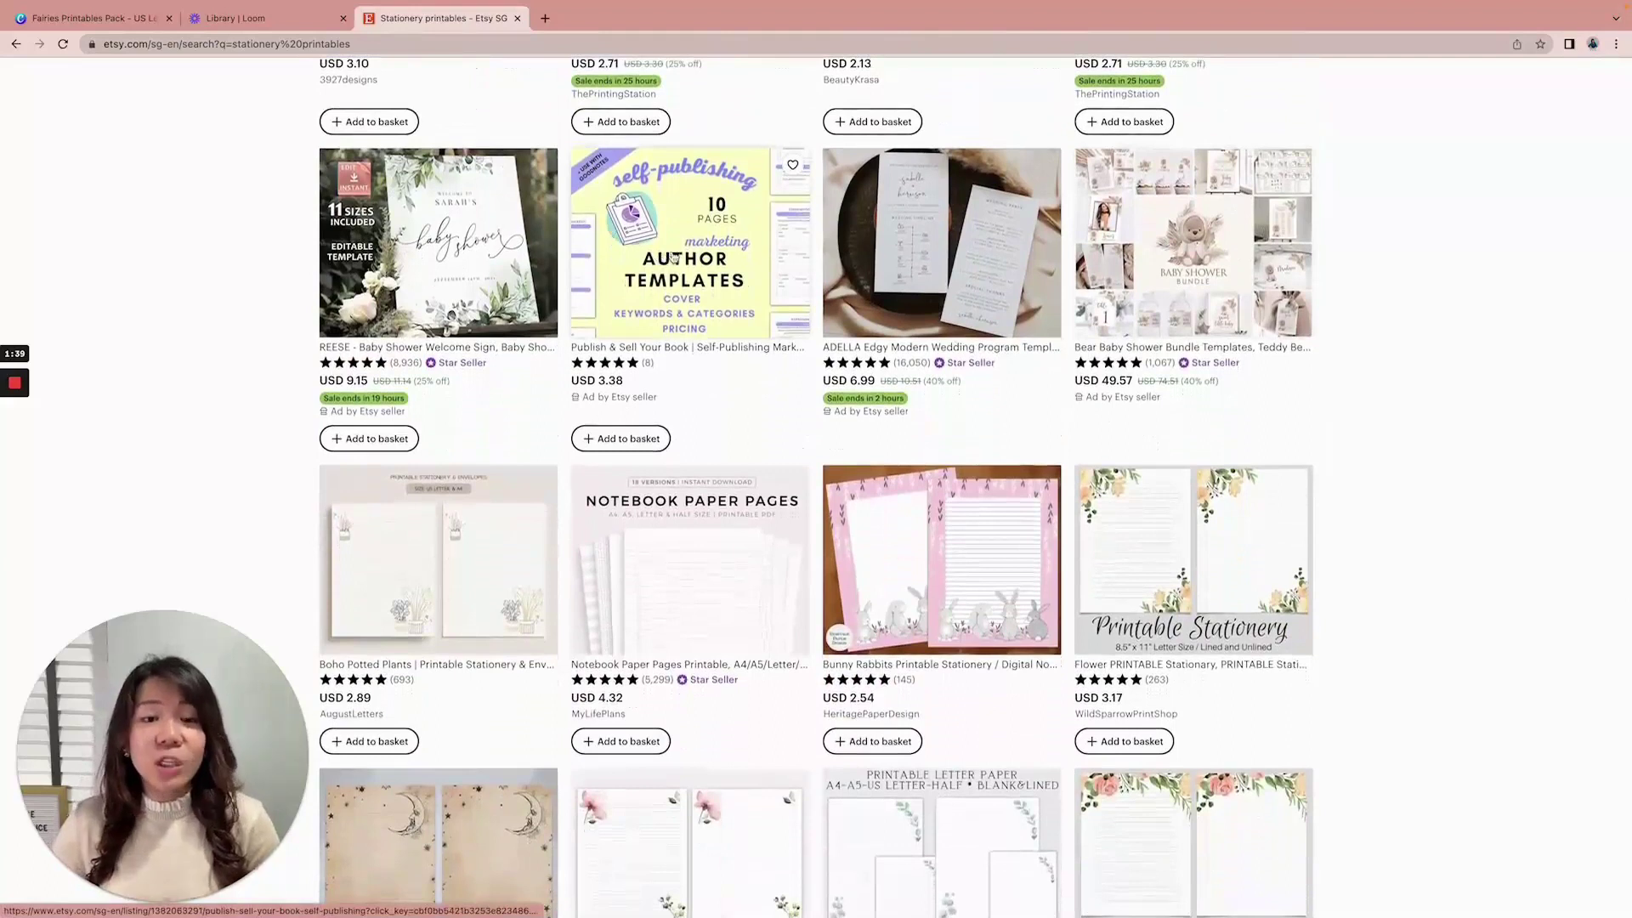
Switch to the Fairies Printables Pack design in Canva and look over its page thumbnails
{"action": "left_click", "coordinate": [108, 22]}
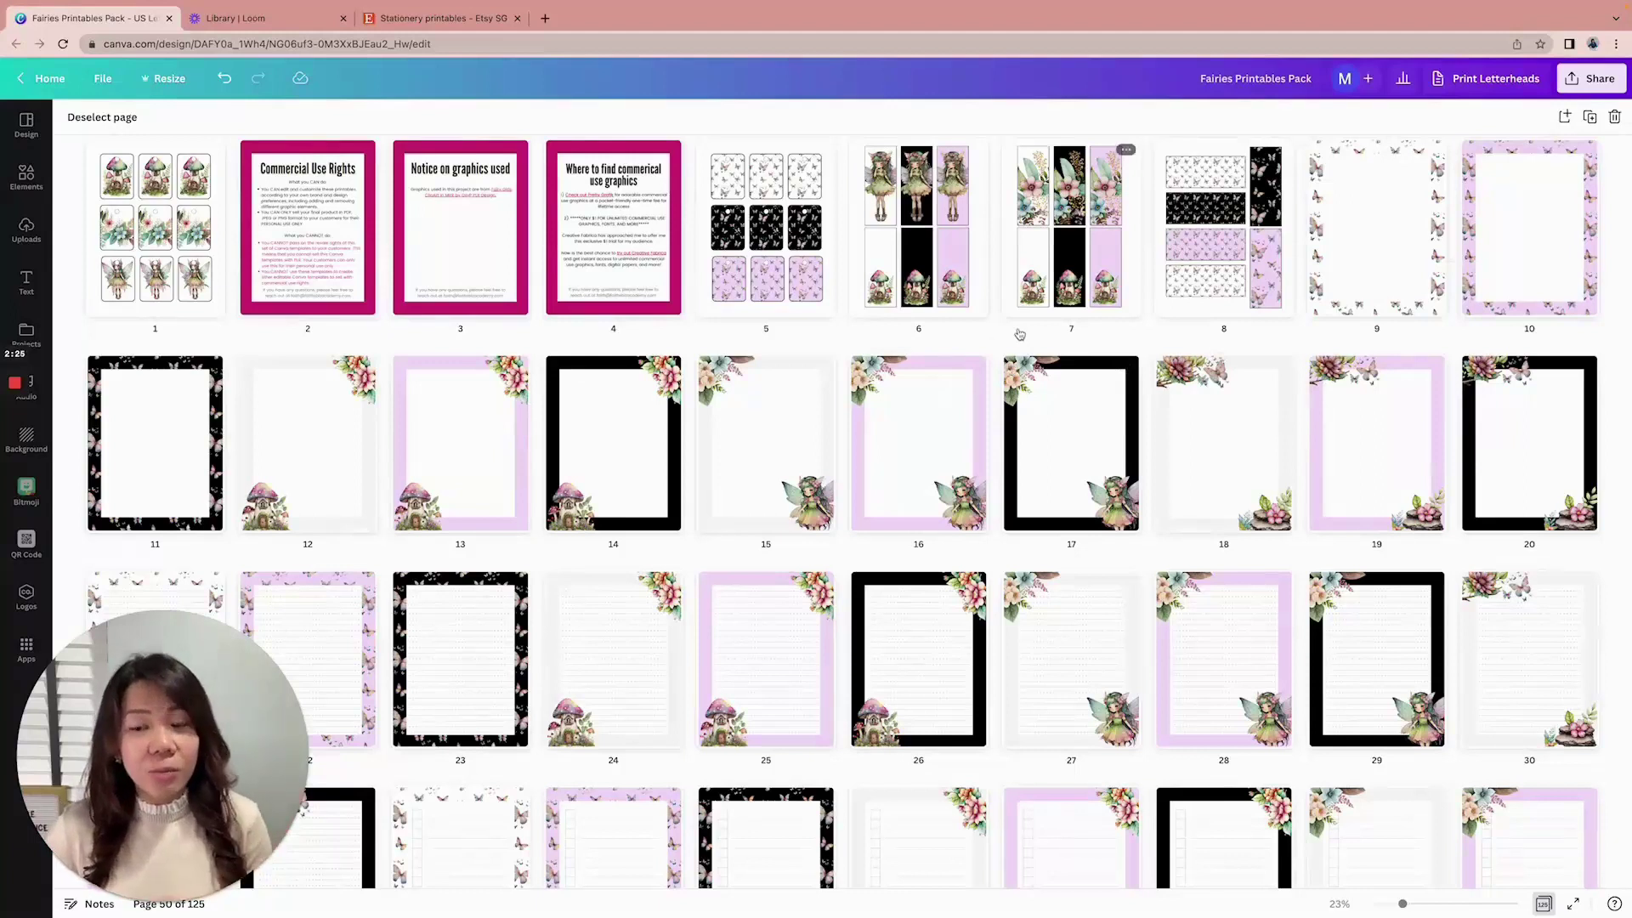
{"action": "scroll", "coordinate": [1020, 336], "scroll_direction": "down", "scroll_amount": 1}
{"action": "scroll", "coordinate": [1020, 334], "scroll_direction": "down", "scroll_amount": 5}
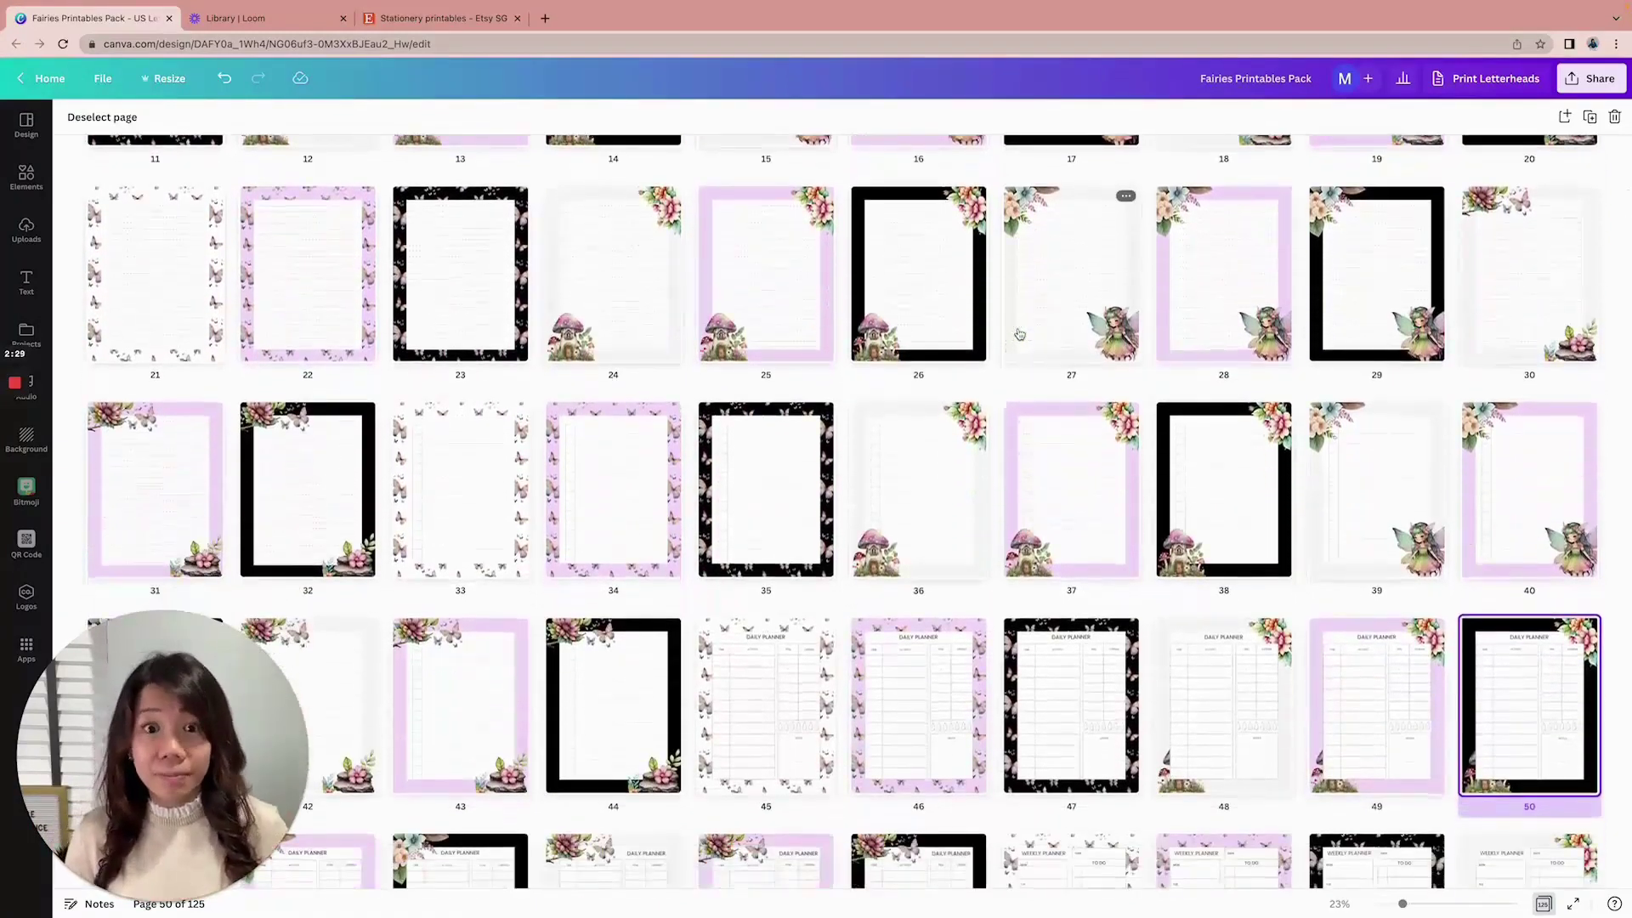
{"action": "scroll", "coordinate": [1020, 334], "scroll_direction": "down", "scroll_amount": 1}
{"action": "scroll", "coordinate": [958, 328], "scroll_direction": "up", "scroll_amount": 2}
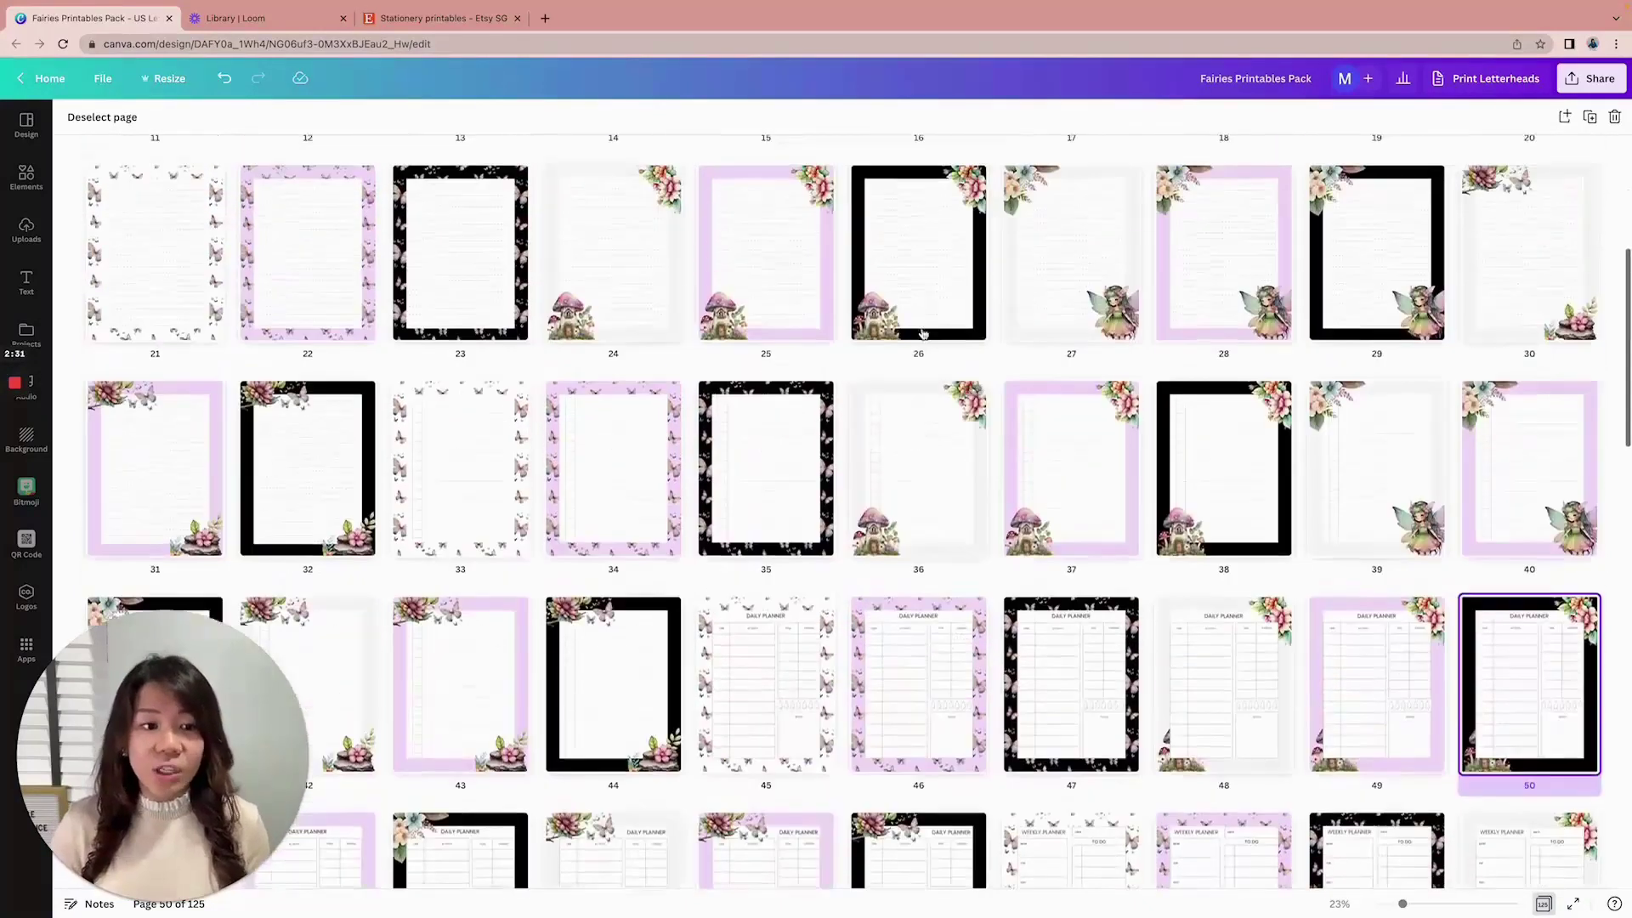
Inspect the lined writing paper from page 24 and the checklist on page 37 at full size, returning to the page overview
{"action": "double_click", "coordinate": [576, 279]}
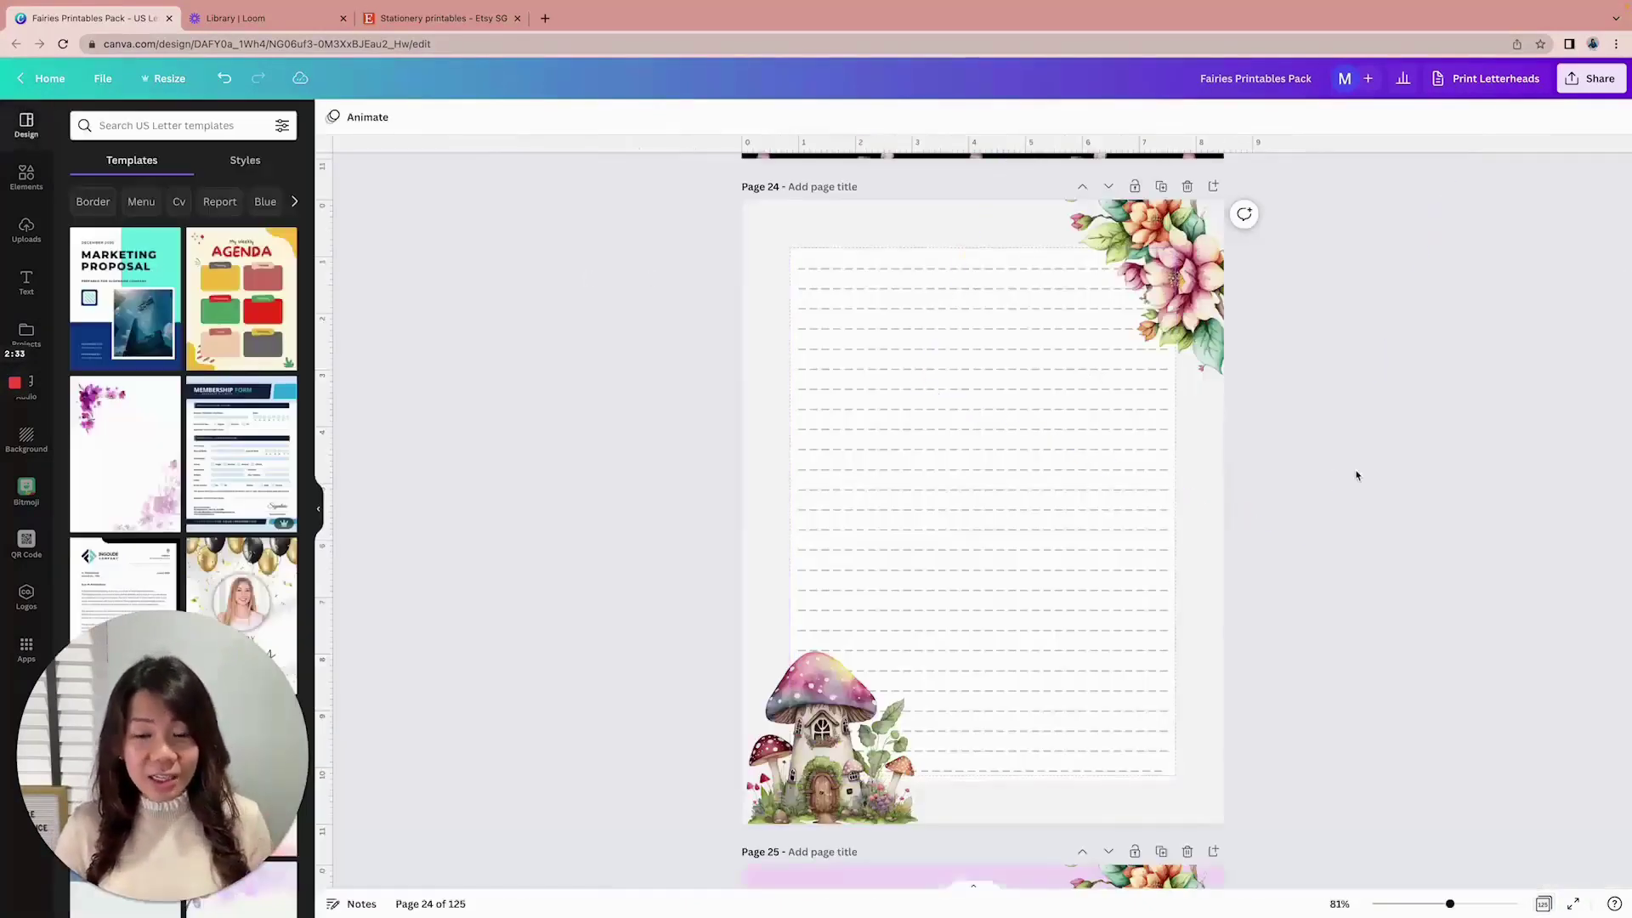
{"action": "scroll", "coordinate": [1357, 474], "scroll_direction": "down", "scroll_amount": 15}
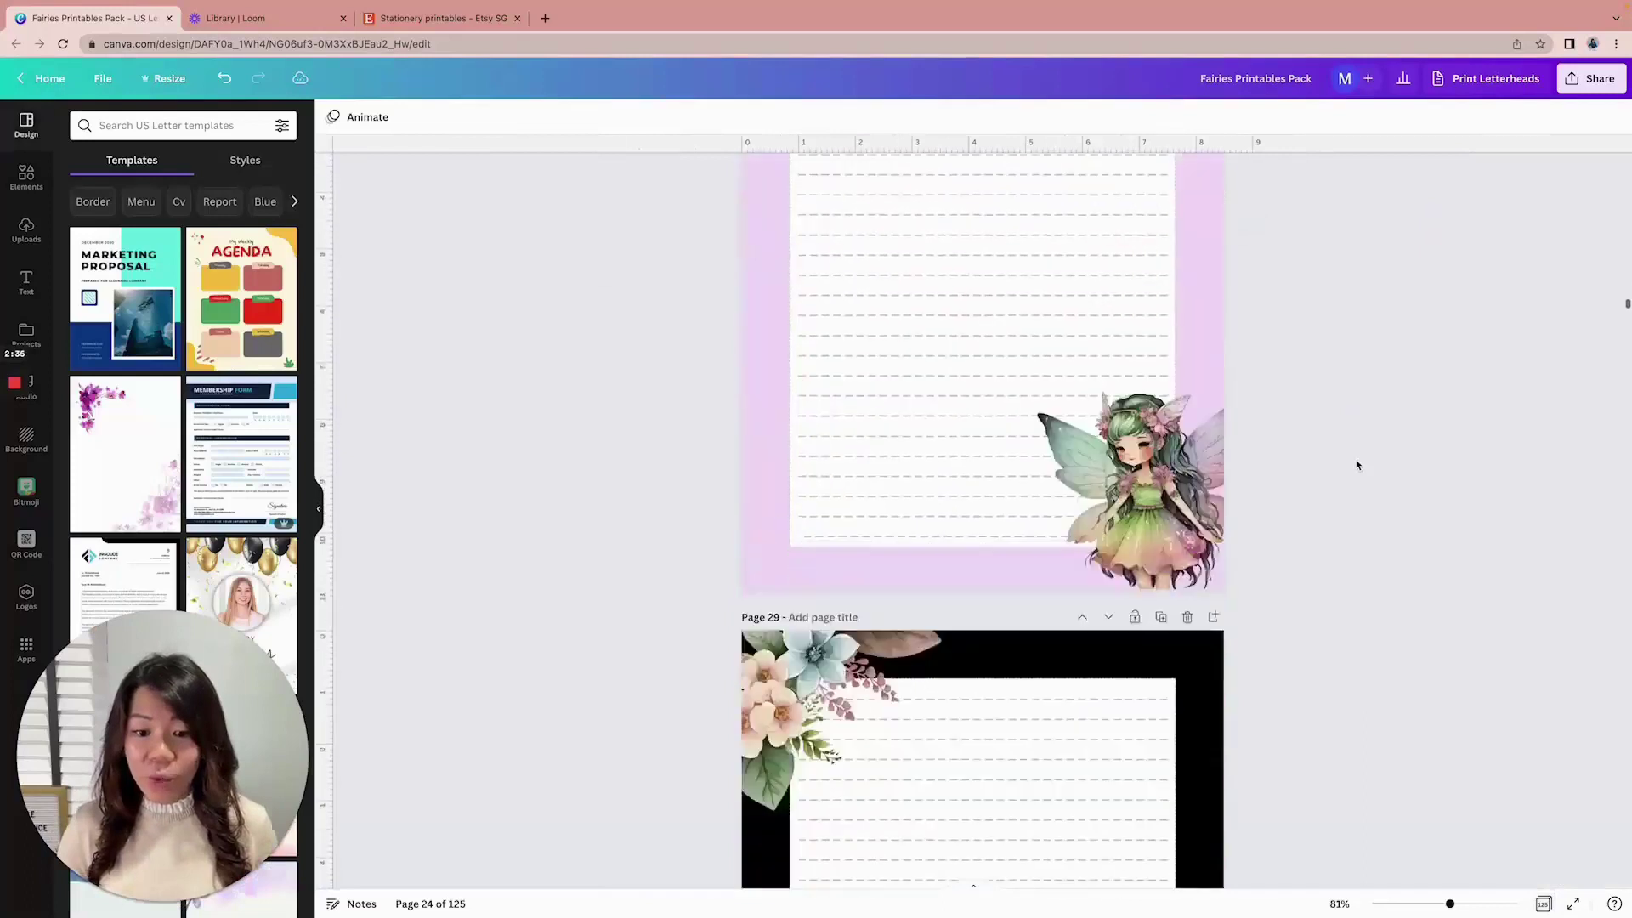
{"action": "left_click", "coordinate": [1543, 904]}
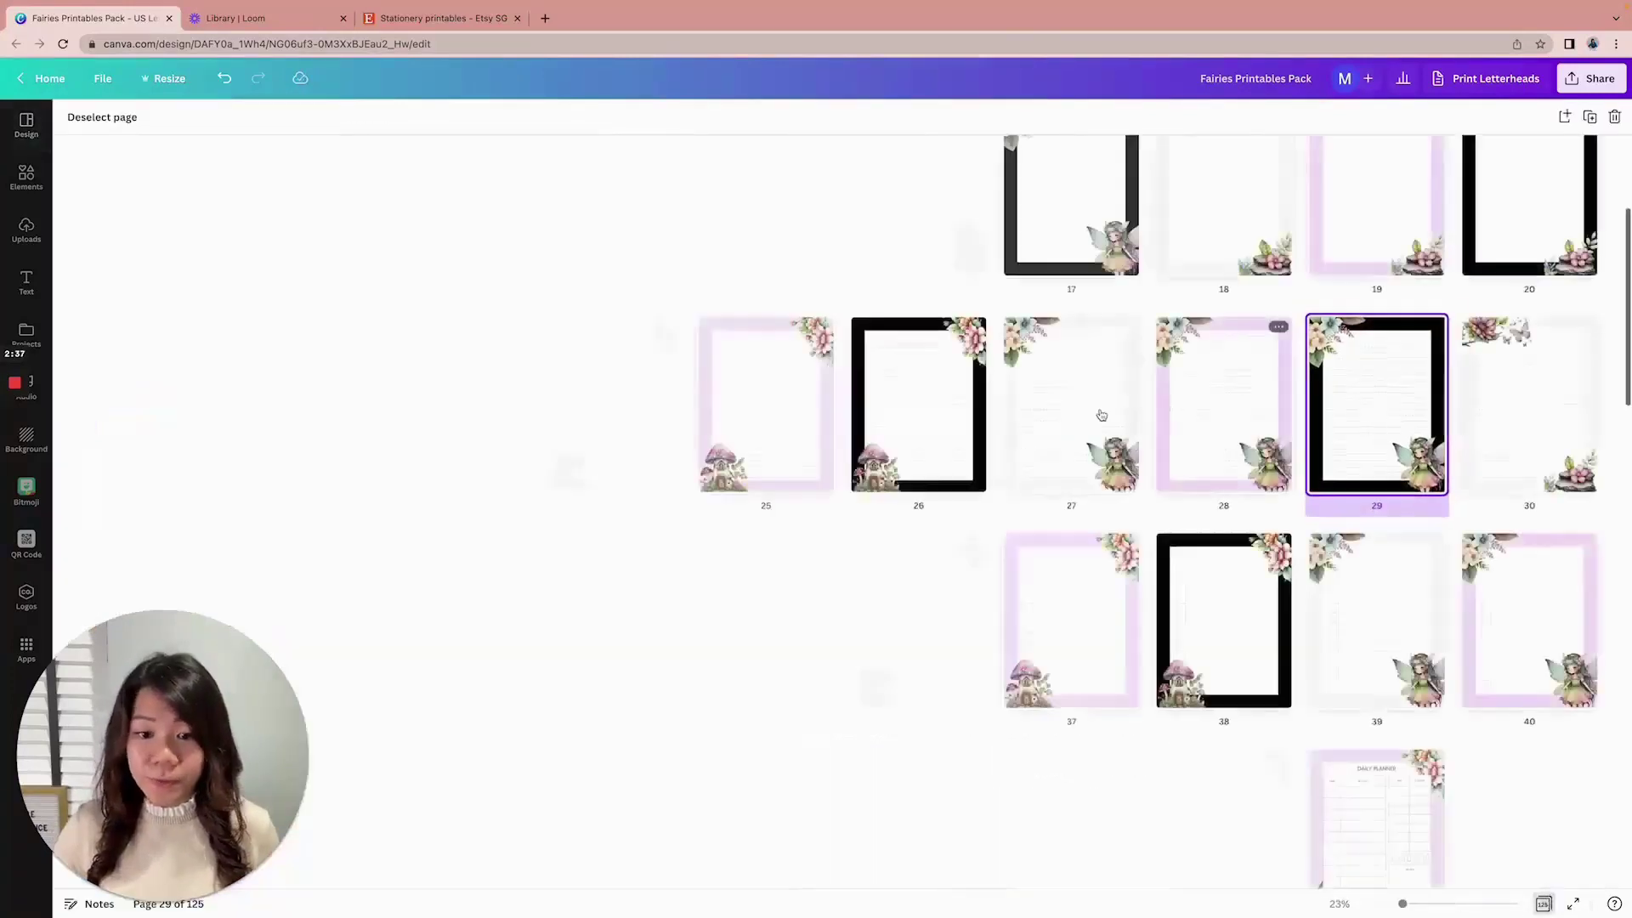
{"action": "double_click", "coordinate": [1075, 595]}
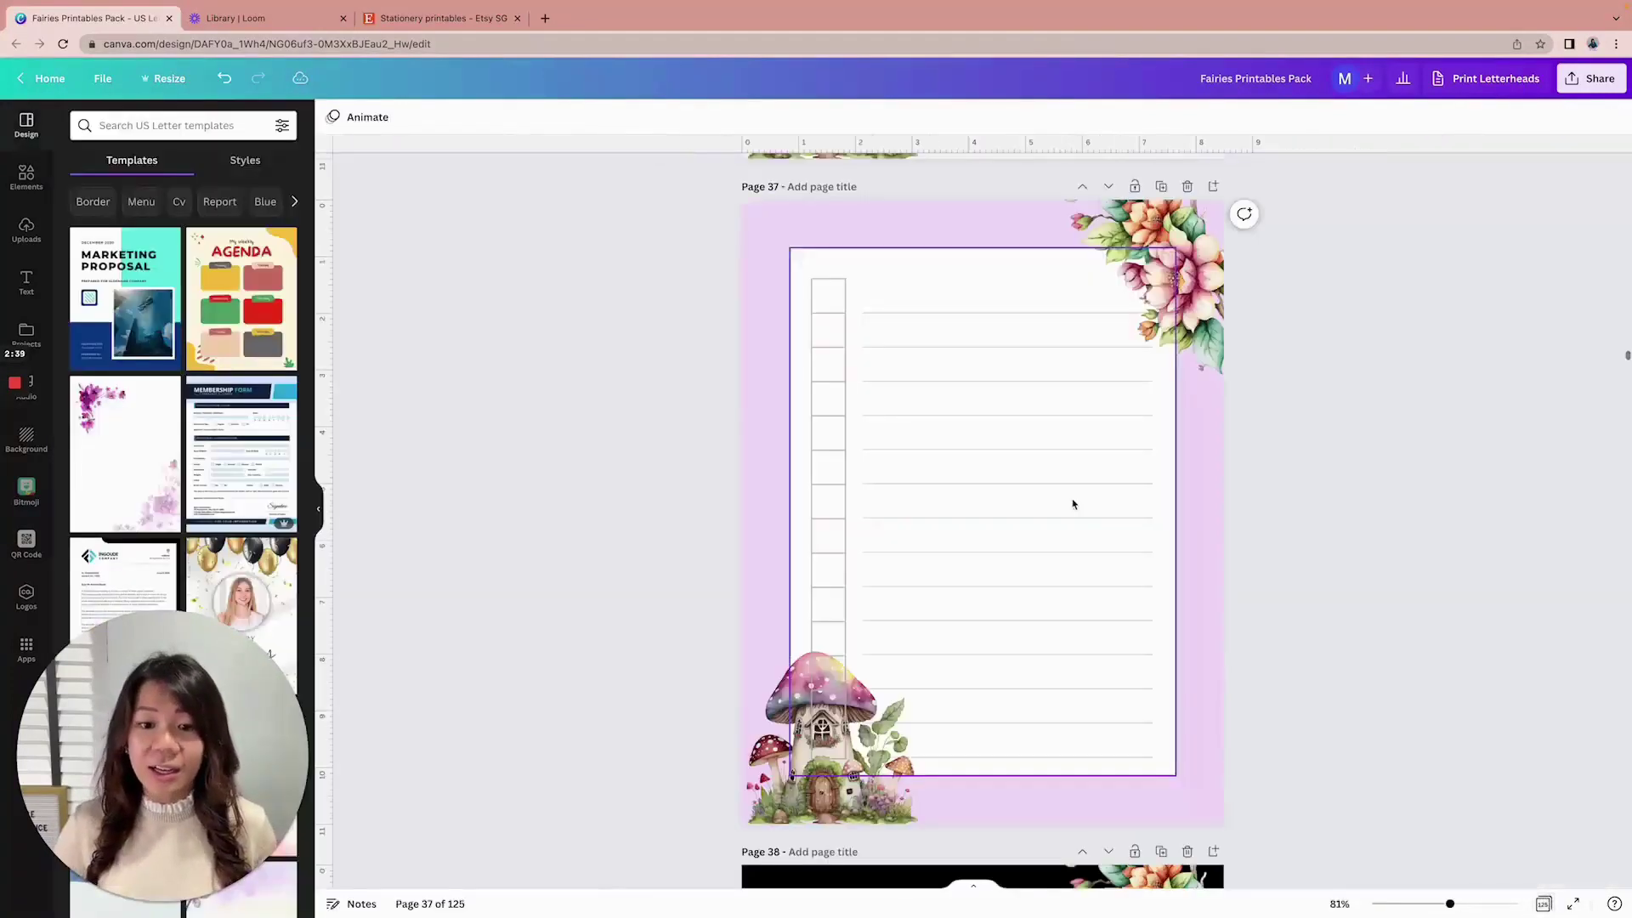
{"action": "left_click", "coordinate": [1543, 904]}
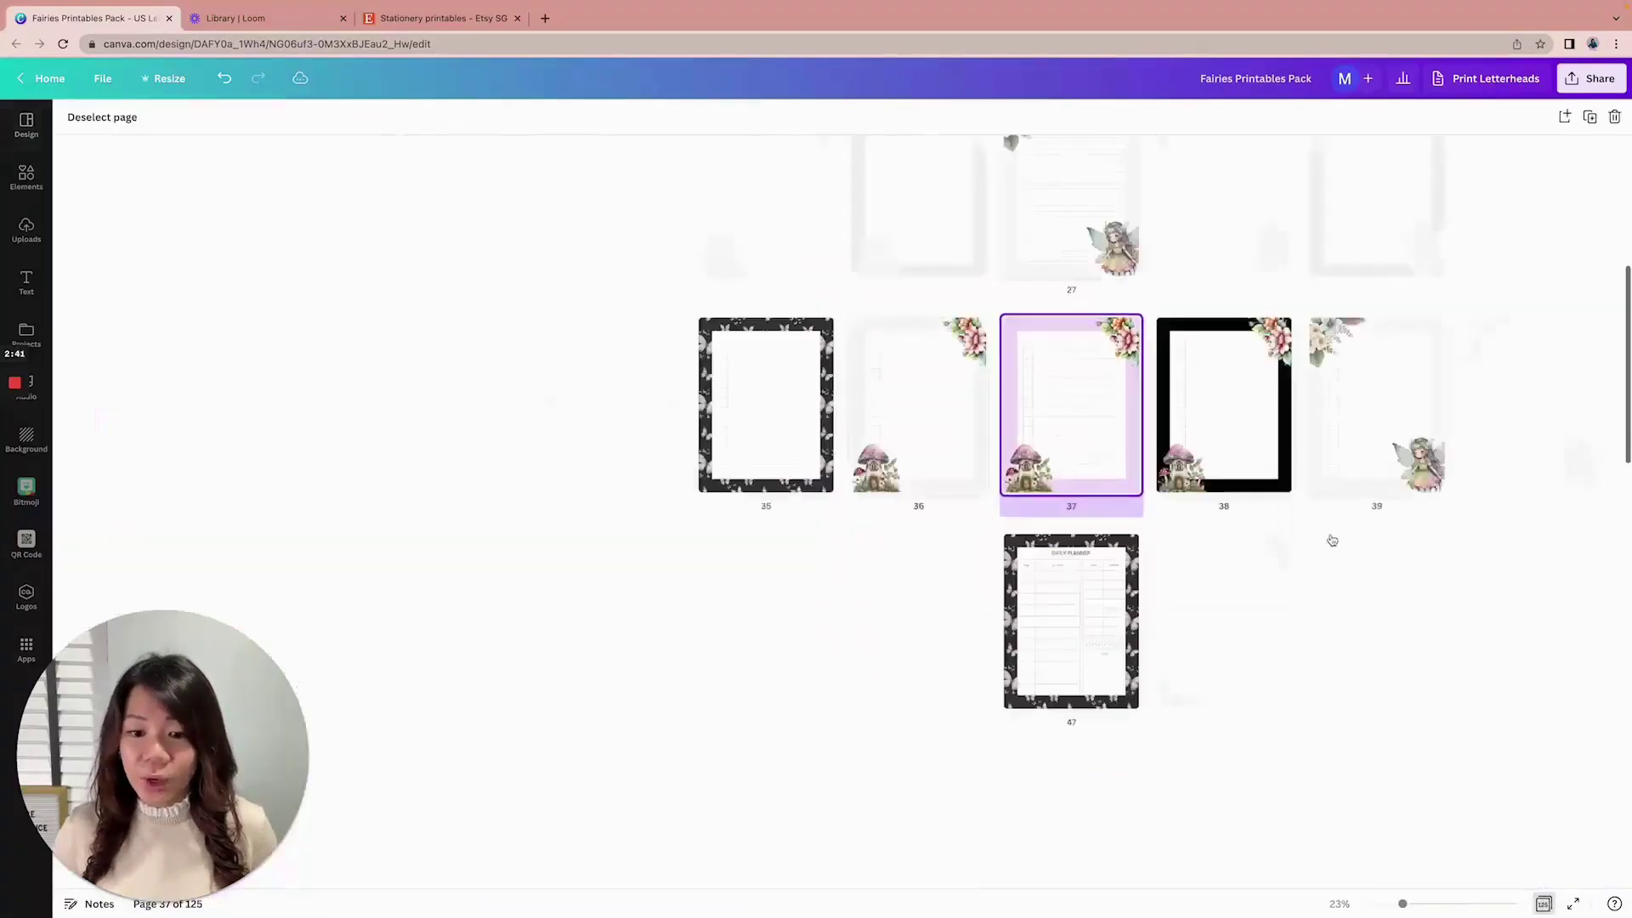
View the four-per-sheet lined notes on page 93 and return to the overview of the remaining pages
{"action": "scroll", "coordinate": [1331, 536], "scroll_direction": "down", "scroll_amount": 10}
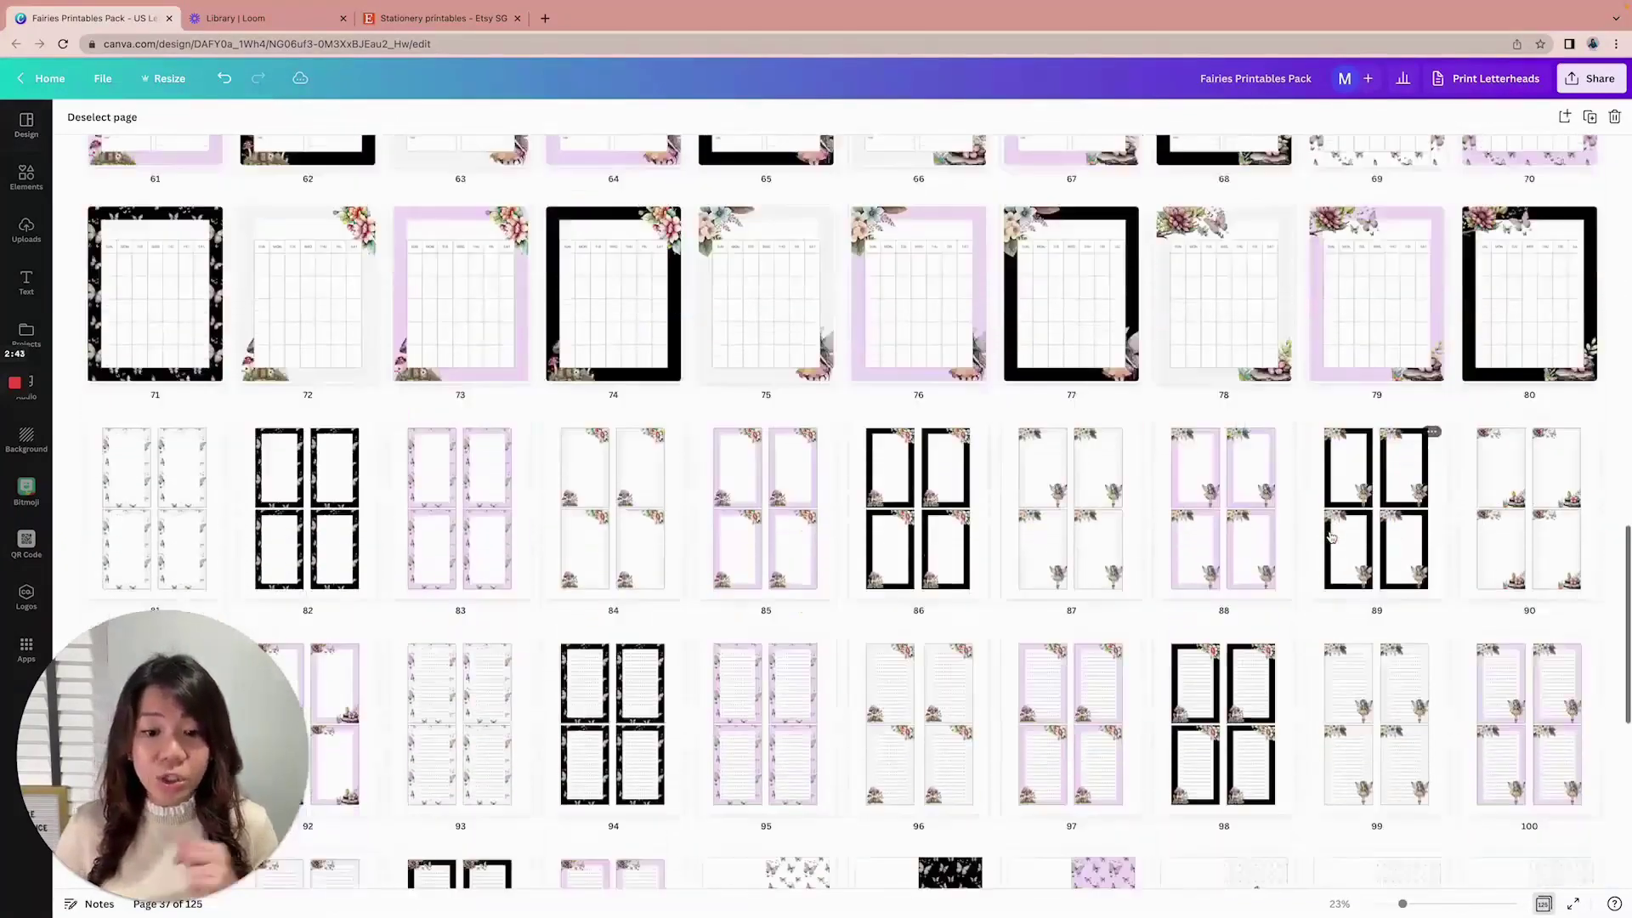
{"action": "double_click", "coordinate": [460, 583]}
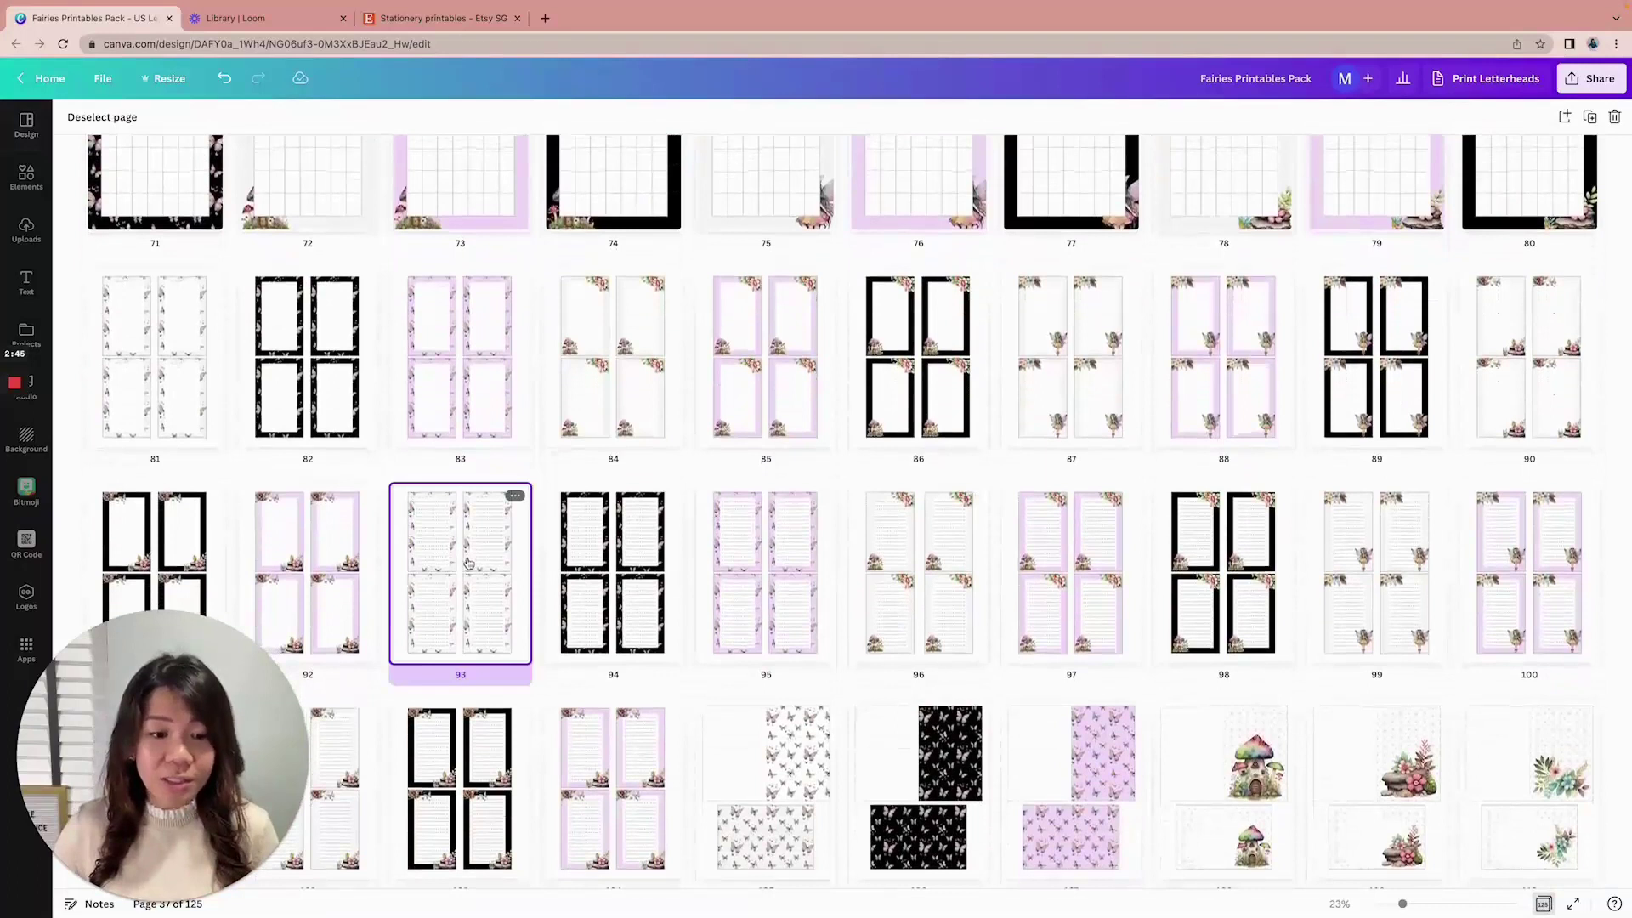
{"action": "left_click", "coordinate": [1543, 904]}
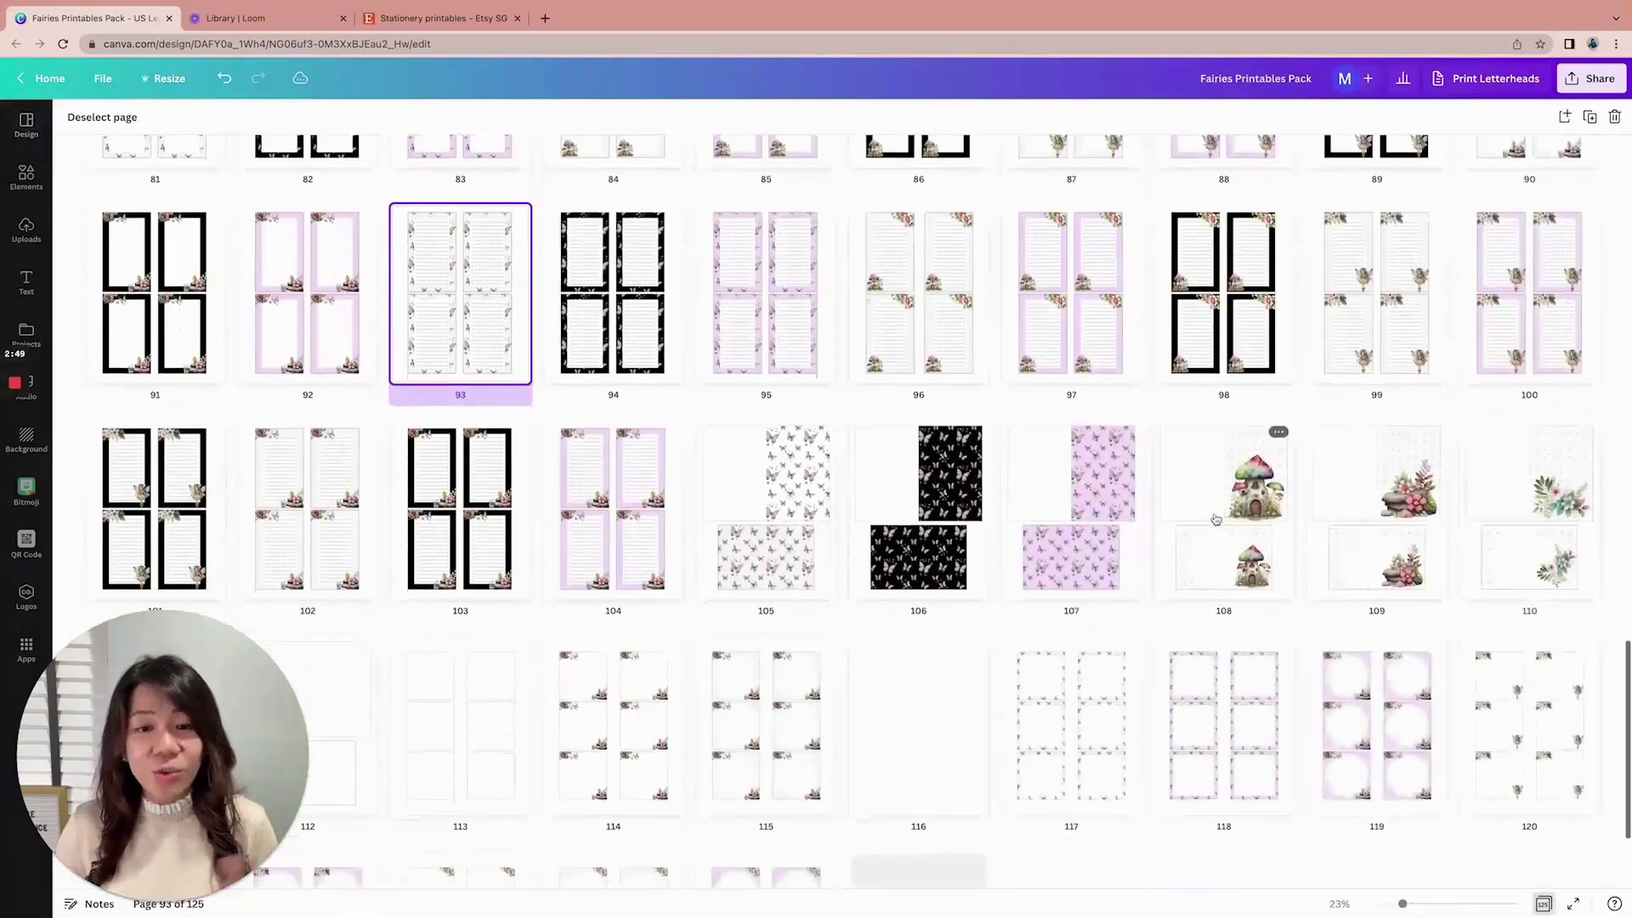
{"action": "scroll", "coordinate": [1203, 524], "scroll_direction": "down", "scroll_amount": 1}
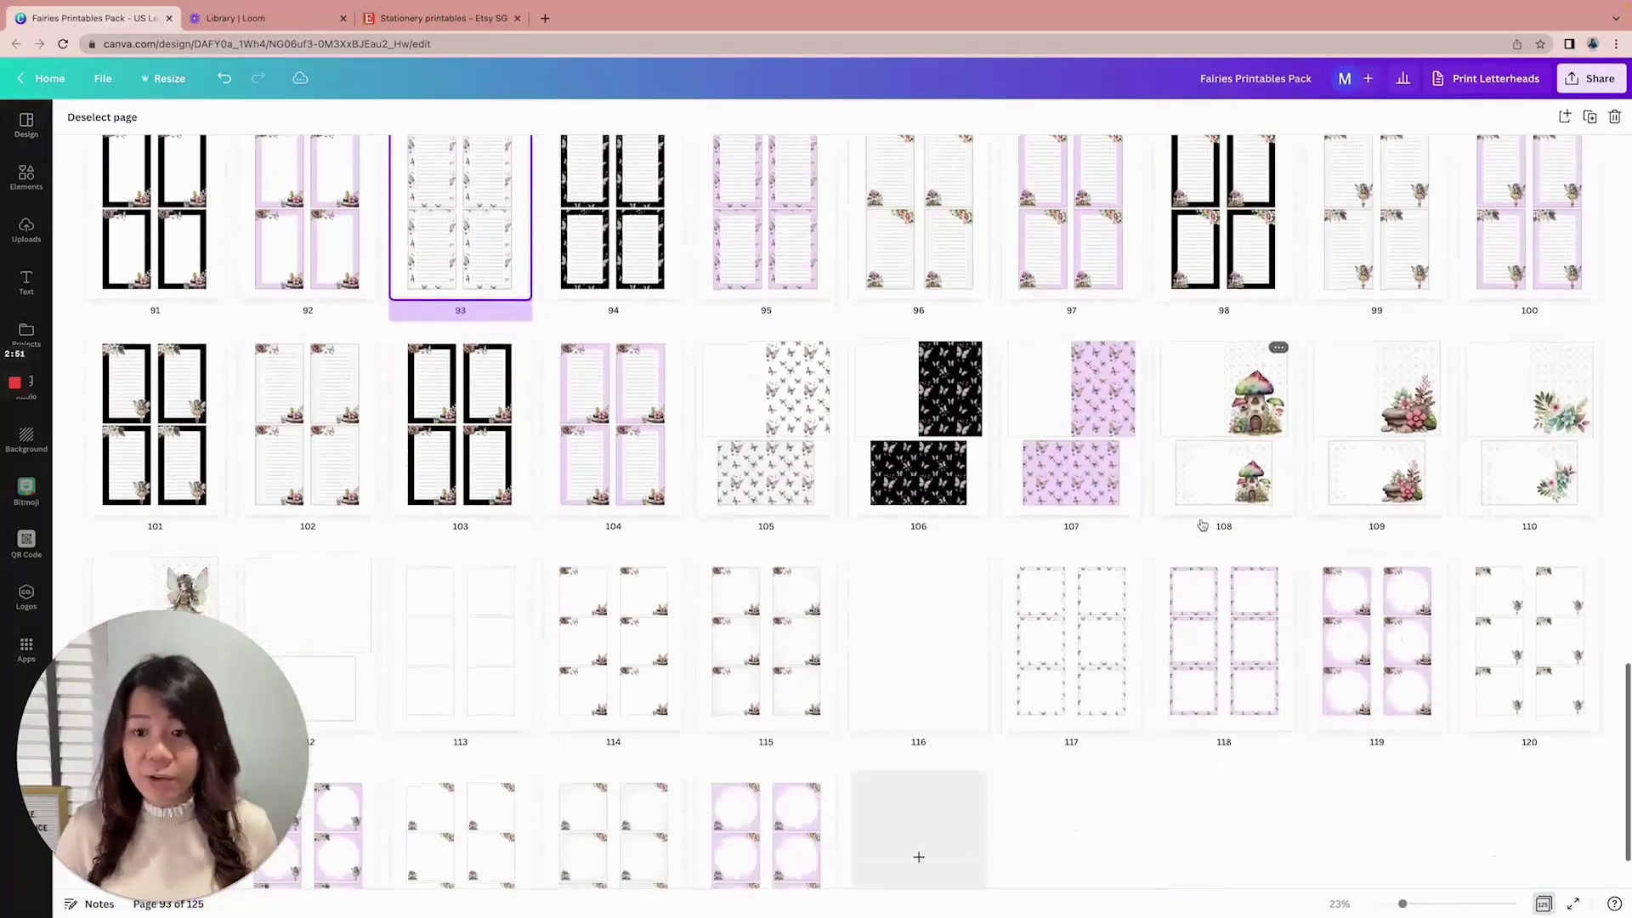
Inspect the mushroom-house design on page 108 at full size and return to the page overview
{"action": "double_click", "coordinate": [1209, 451]}
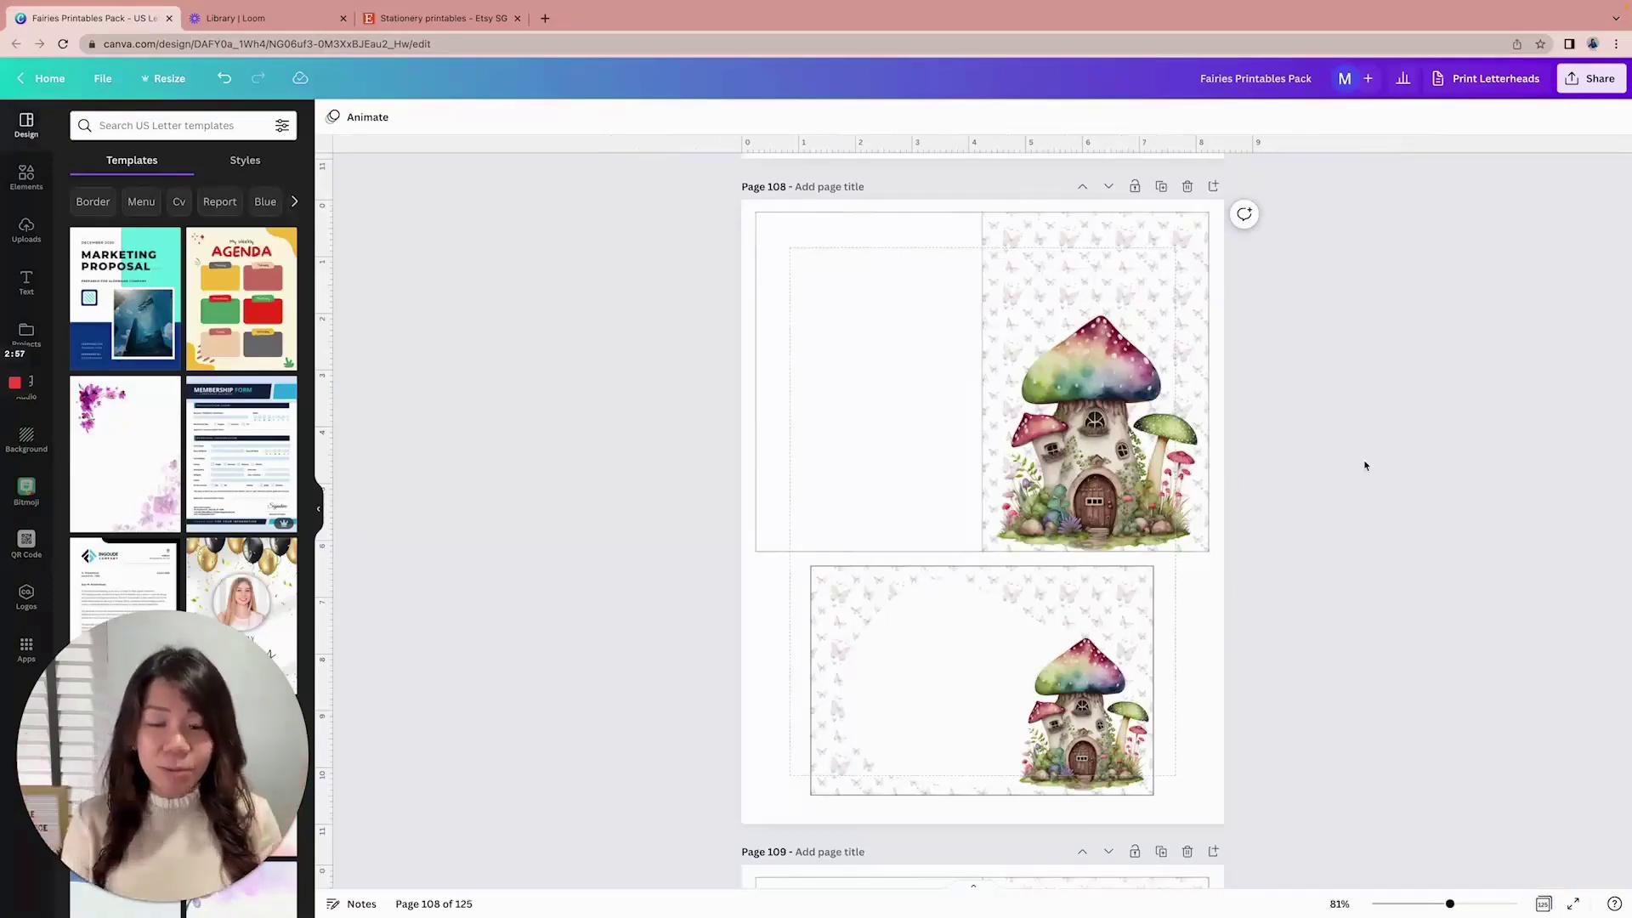
{"action": "scroll", "coordinate": [1453, 732], "scroll_direction": "down", "scroll_amount": 3}
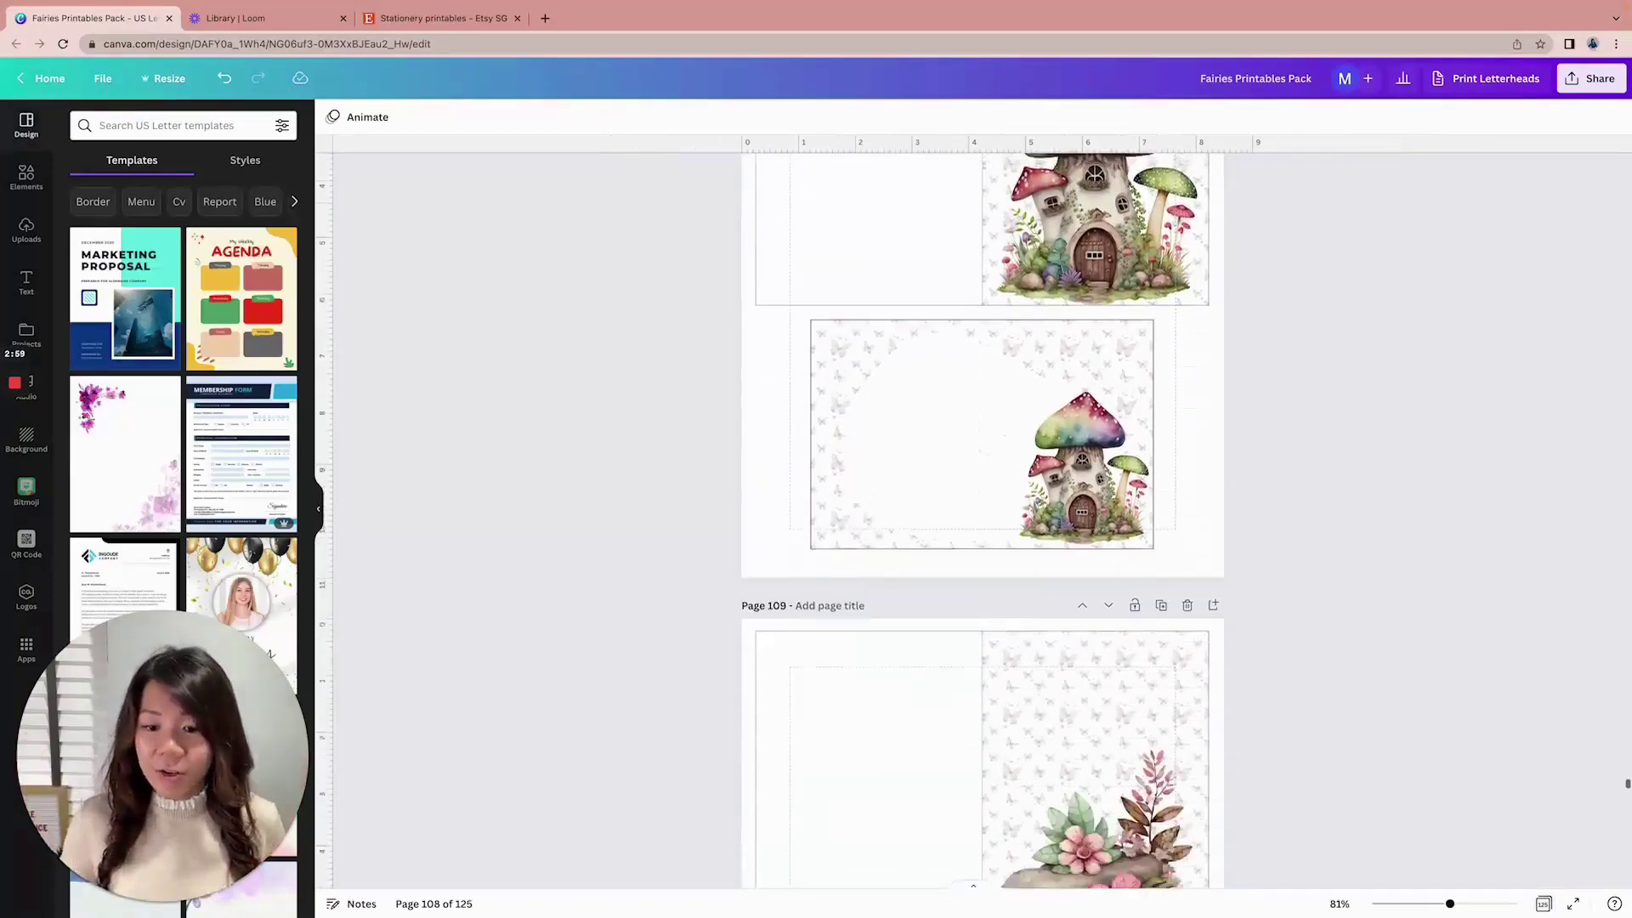
{"action": "left_click", "coordinate": [1544, 904]}
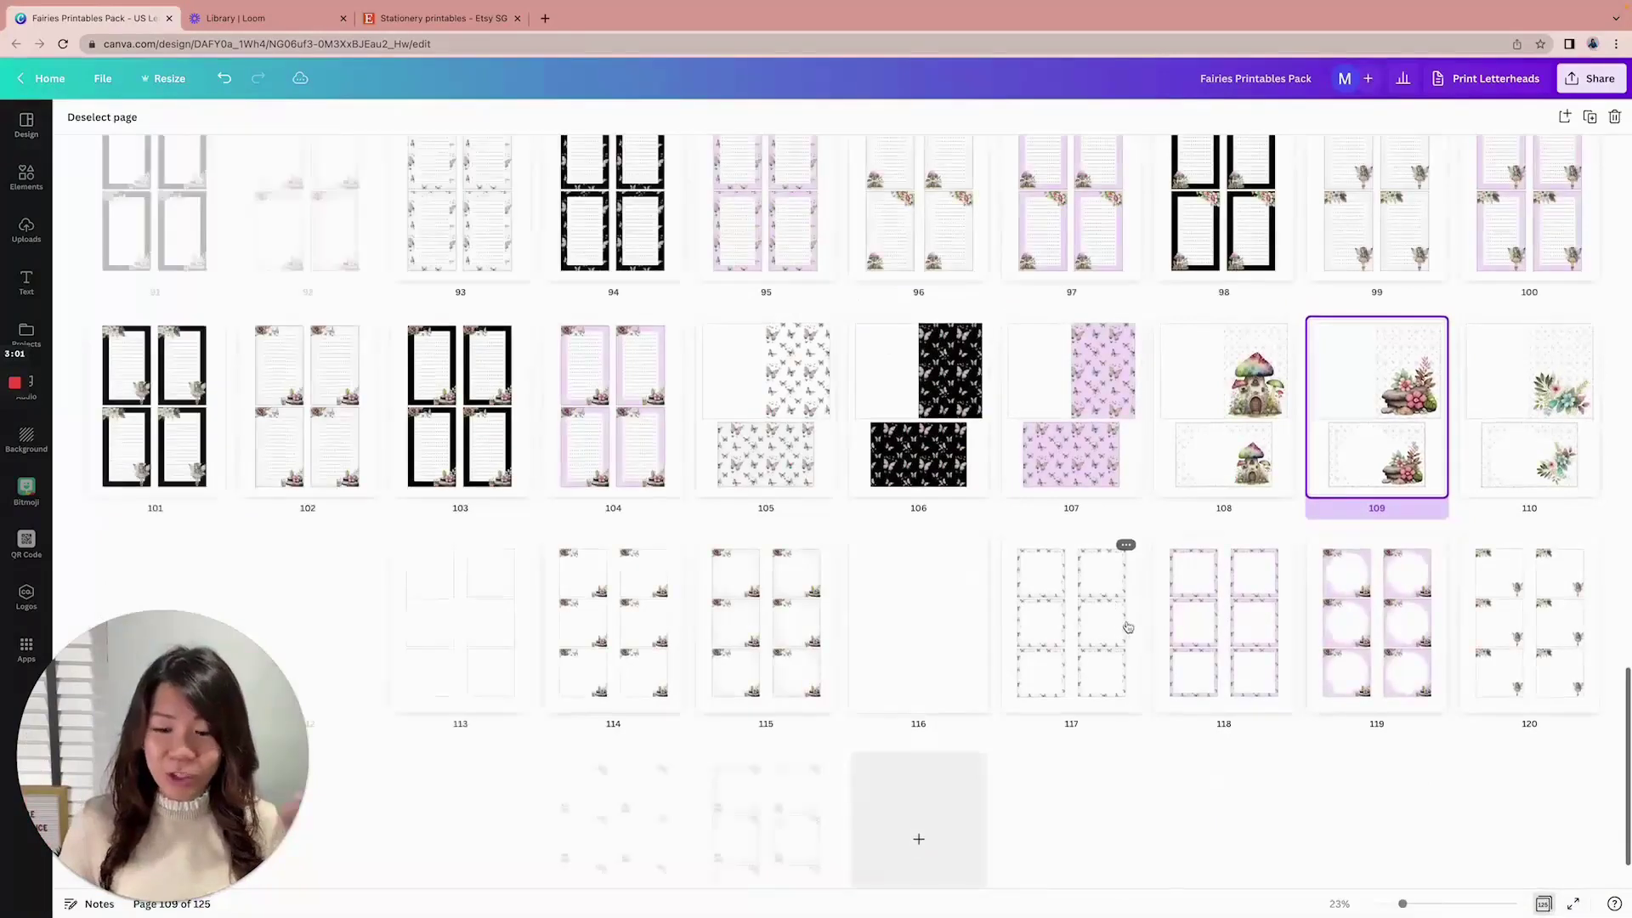
Inspect the six butterfly-bordered squares on page 117 and go back to the first pages of the overview
{"action": "double_click", "coordinate": [1074, 626]}
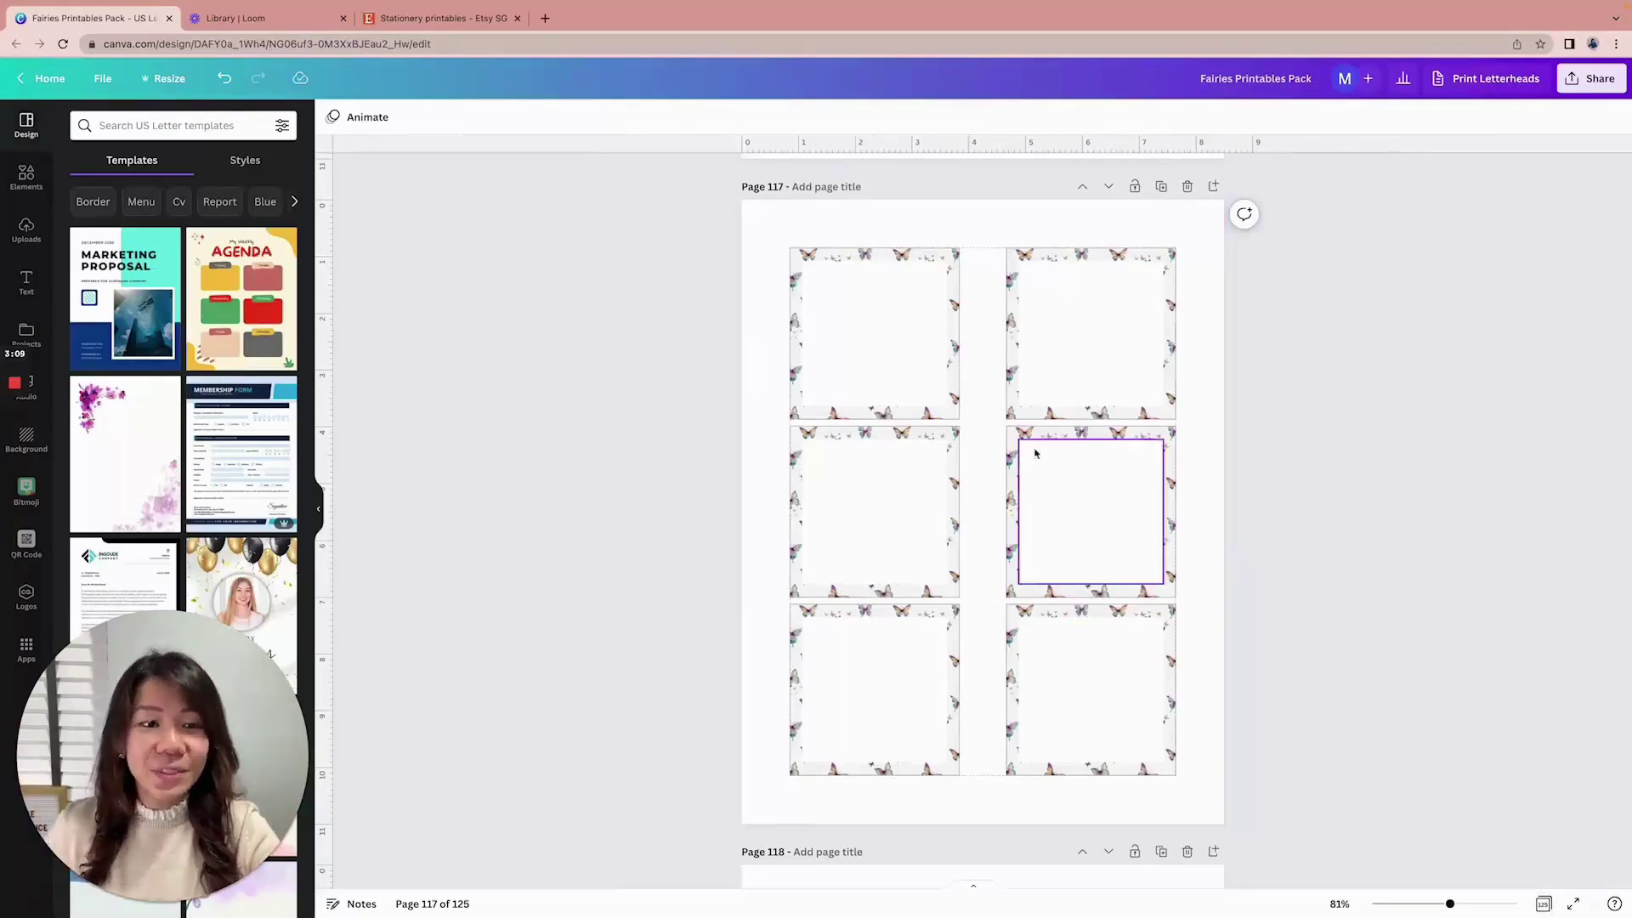
{"action": "scroll", "coordinate": [1423, 507], "scroll_direction": "up", "scroll_amount": 20}
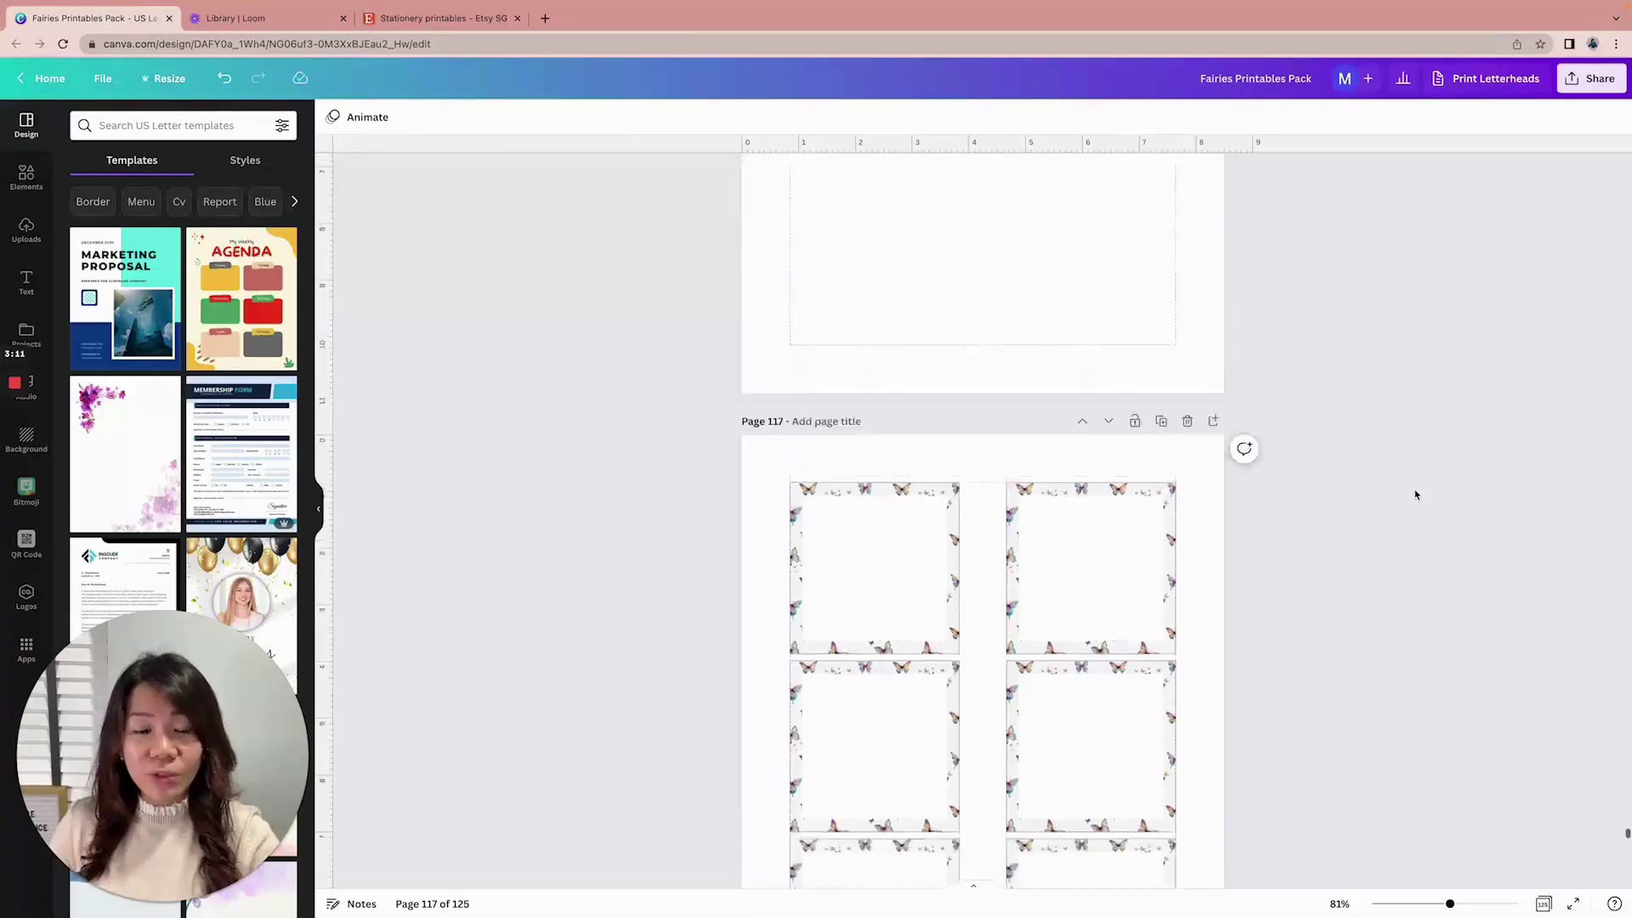
{"action": "left_click", "coordinate": [1543, 904]}
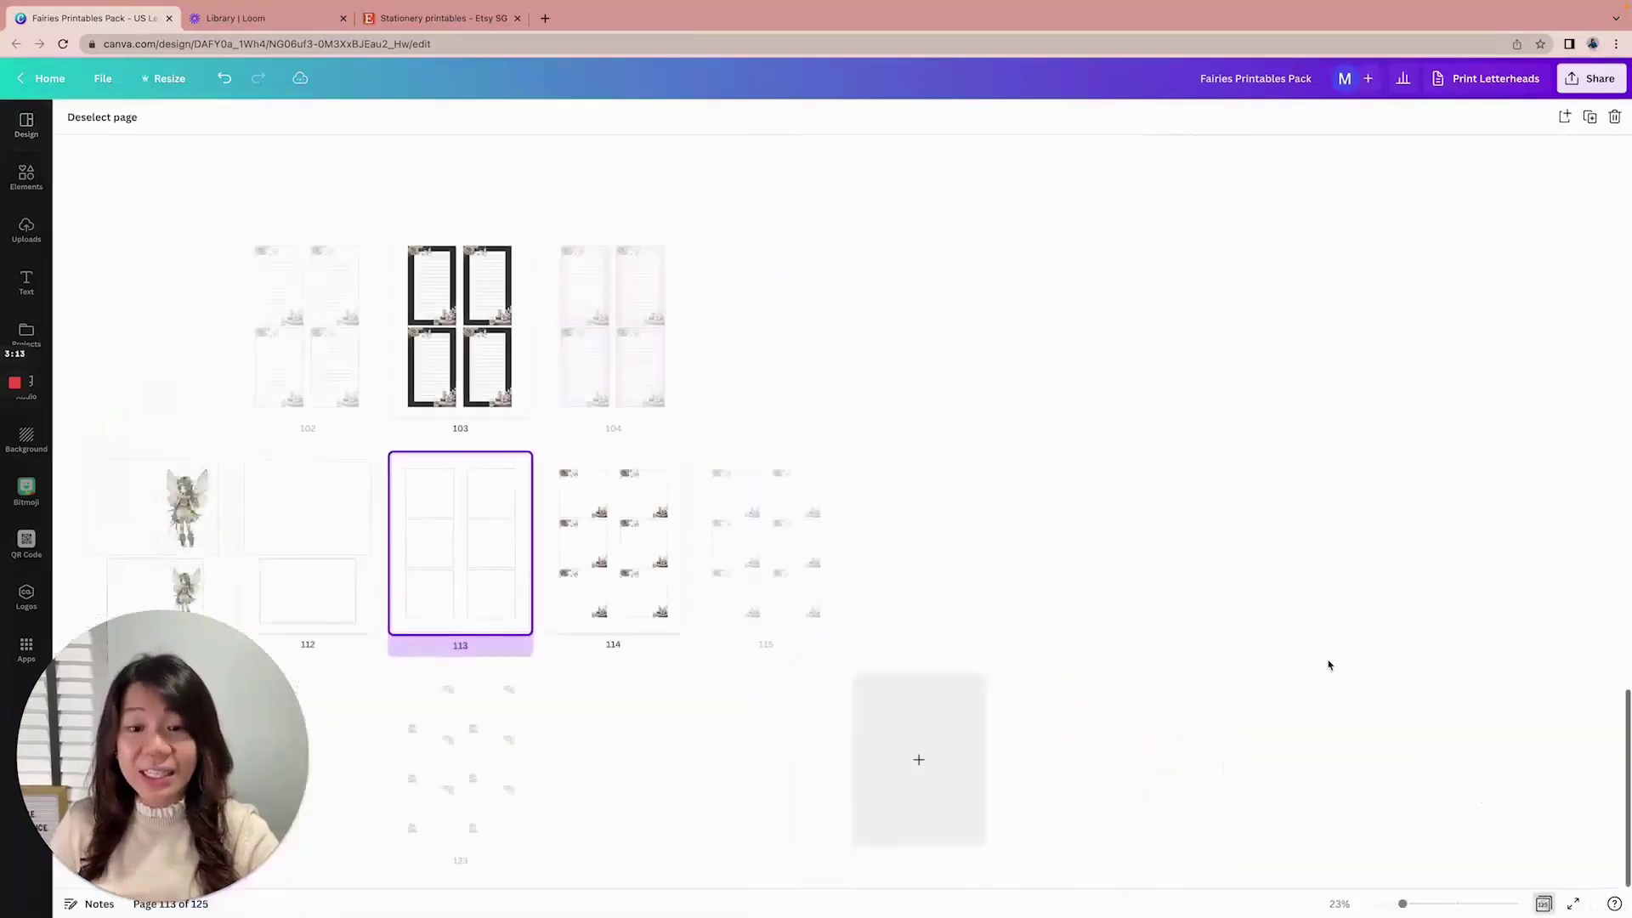
{"action": "scroll", "coordinate": [1330, 663], "scroll_direction": "up", "scroll_amount": 10}
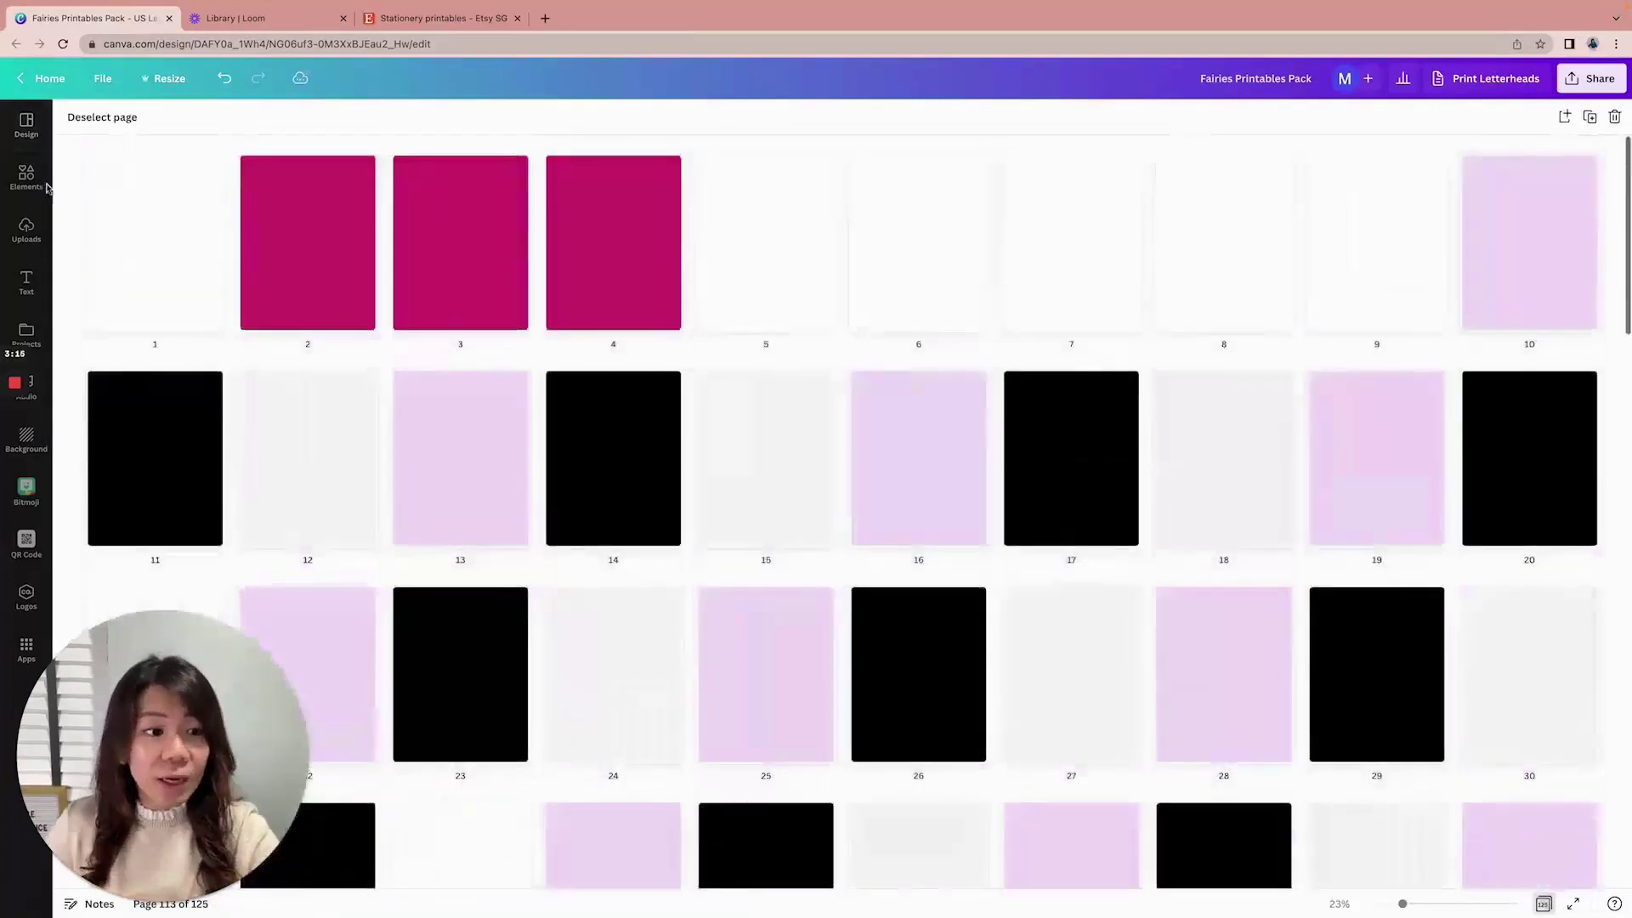
Create a new blank design with a custom size of 1200 × 1200 px
{"action": "left_click", "coordinate": [25, 232]}
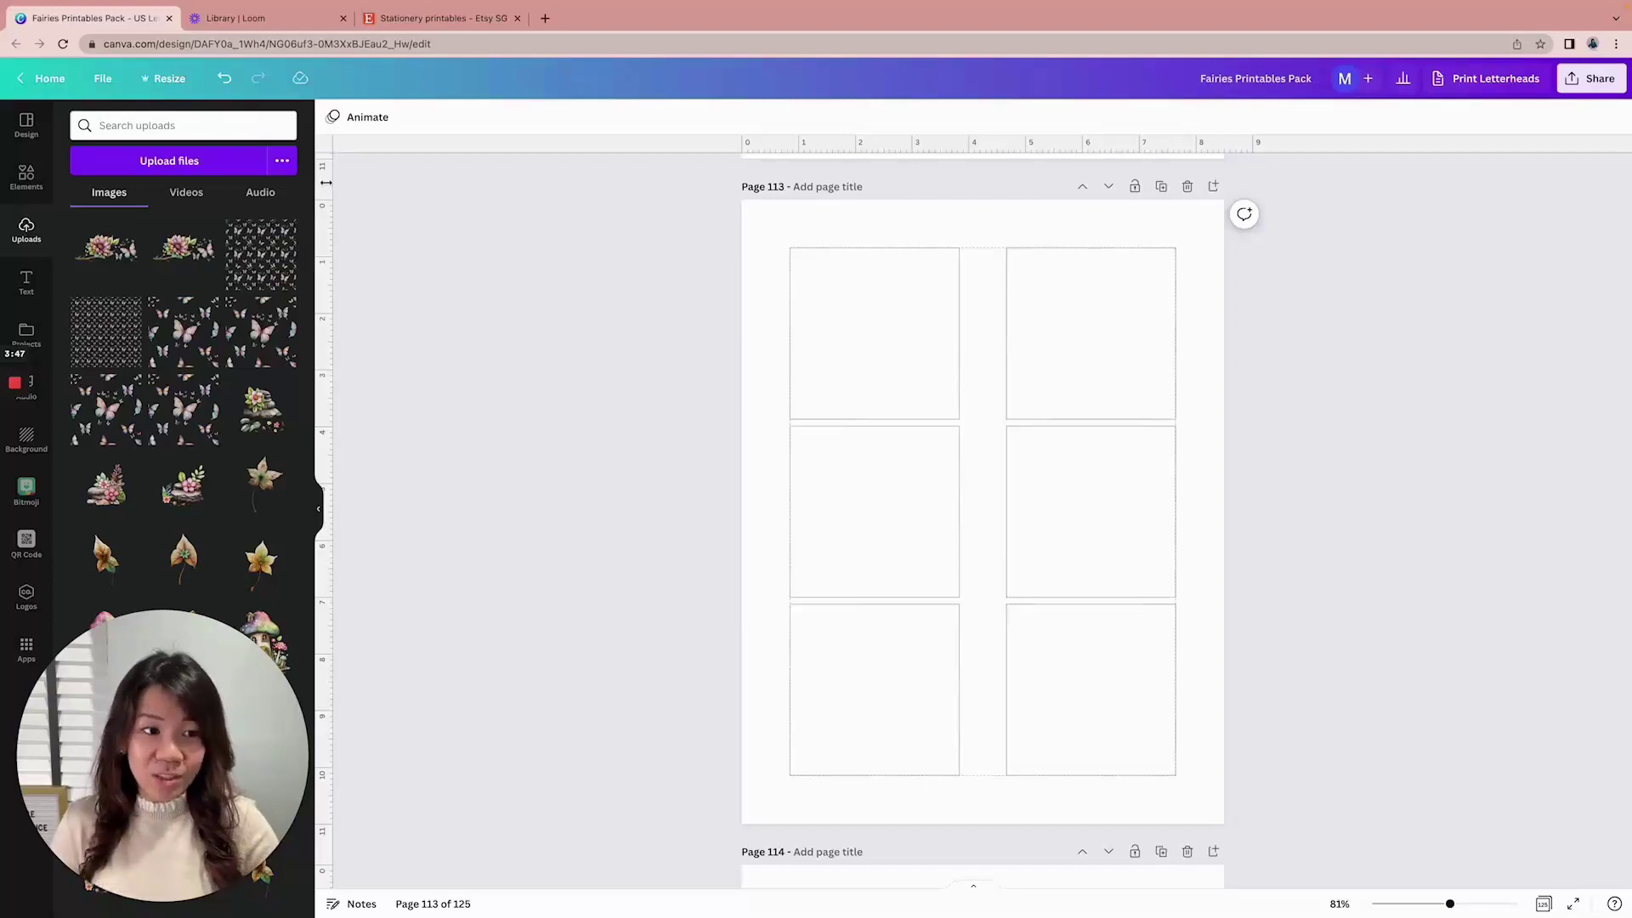
{"action": "left_click", "coordinate": [103, 79]}
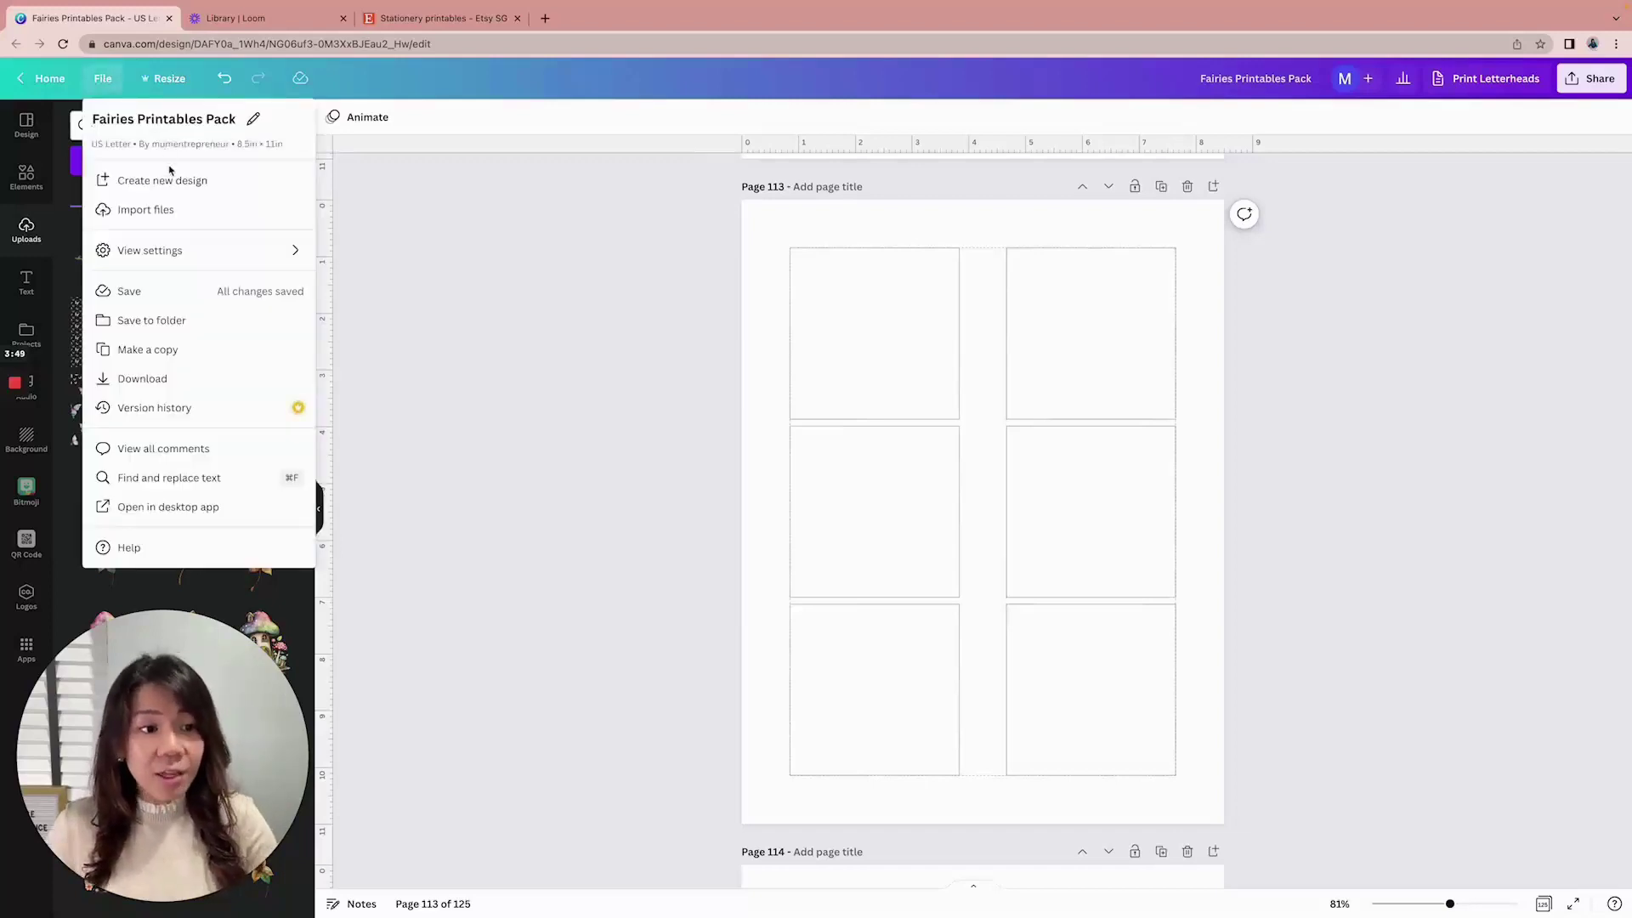
{"action": "left_click", "coordinate": [175, 174]}
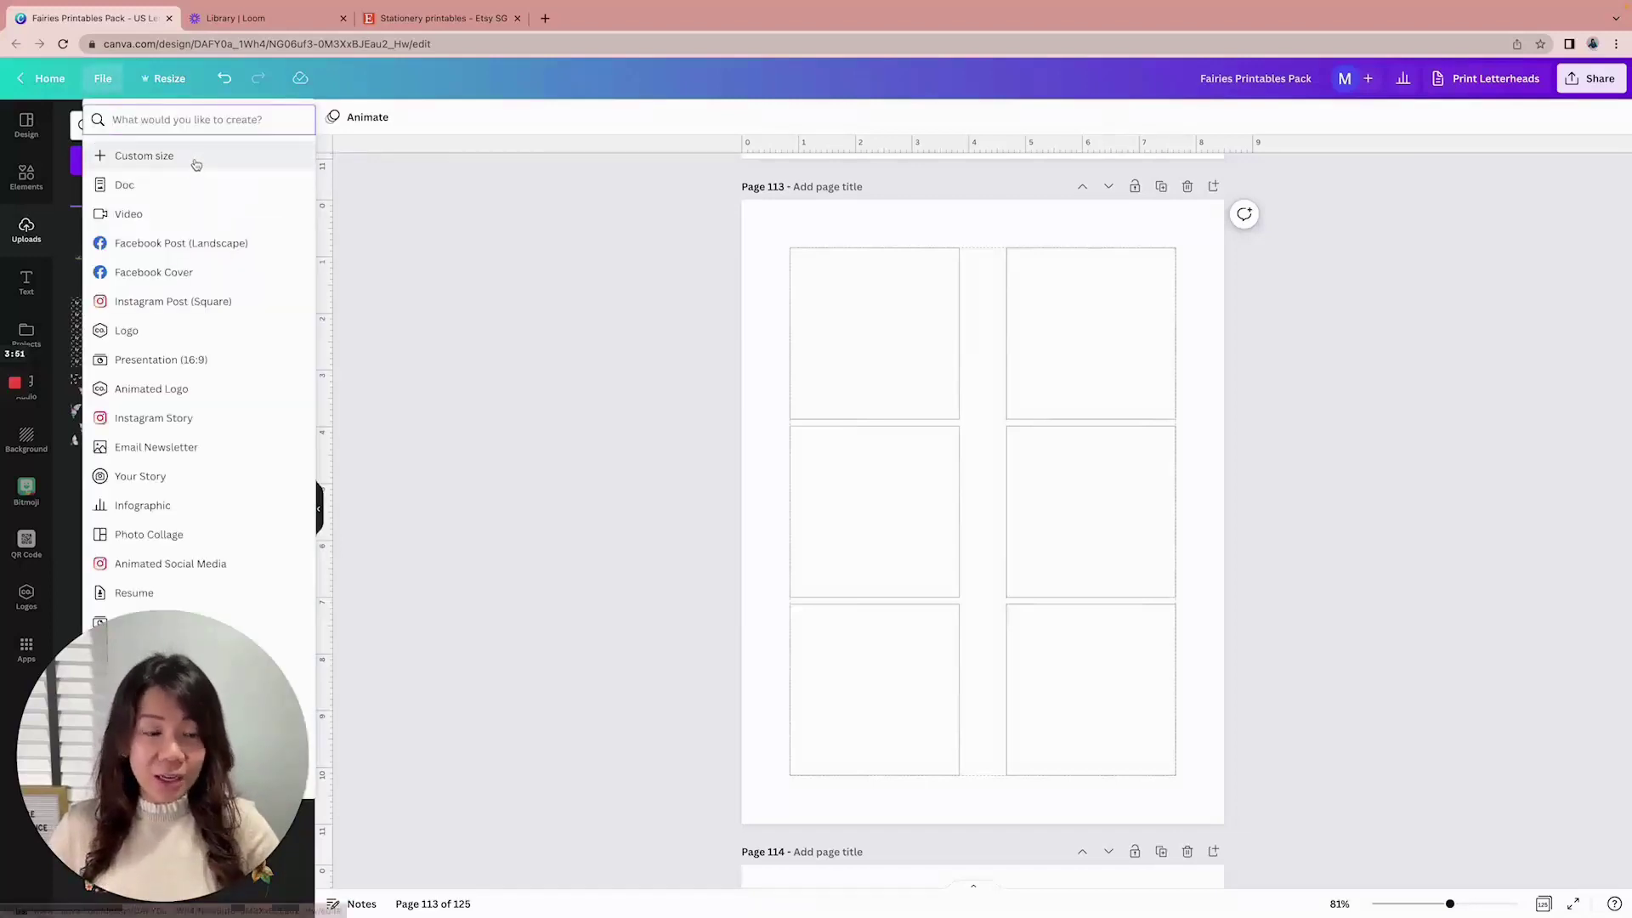
{"action": "left_click", "coordinate": [193, 162]}
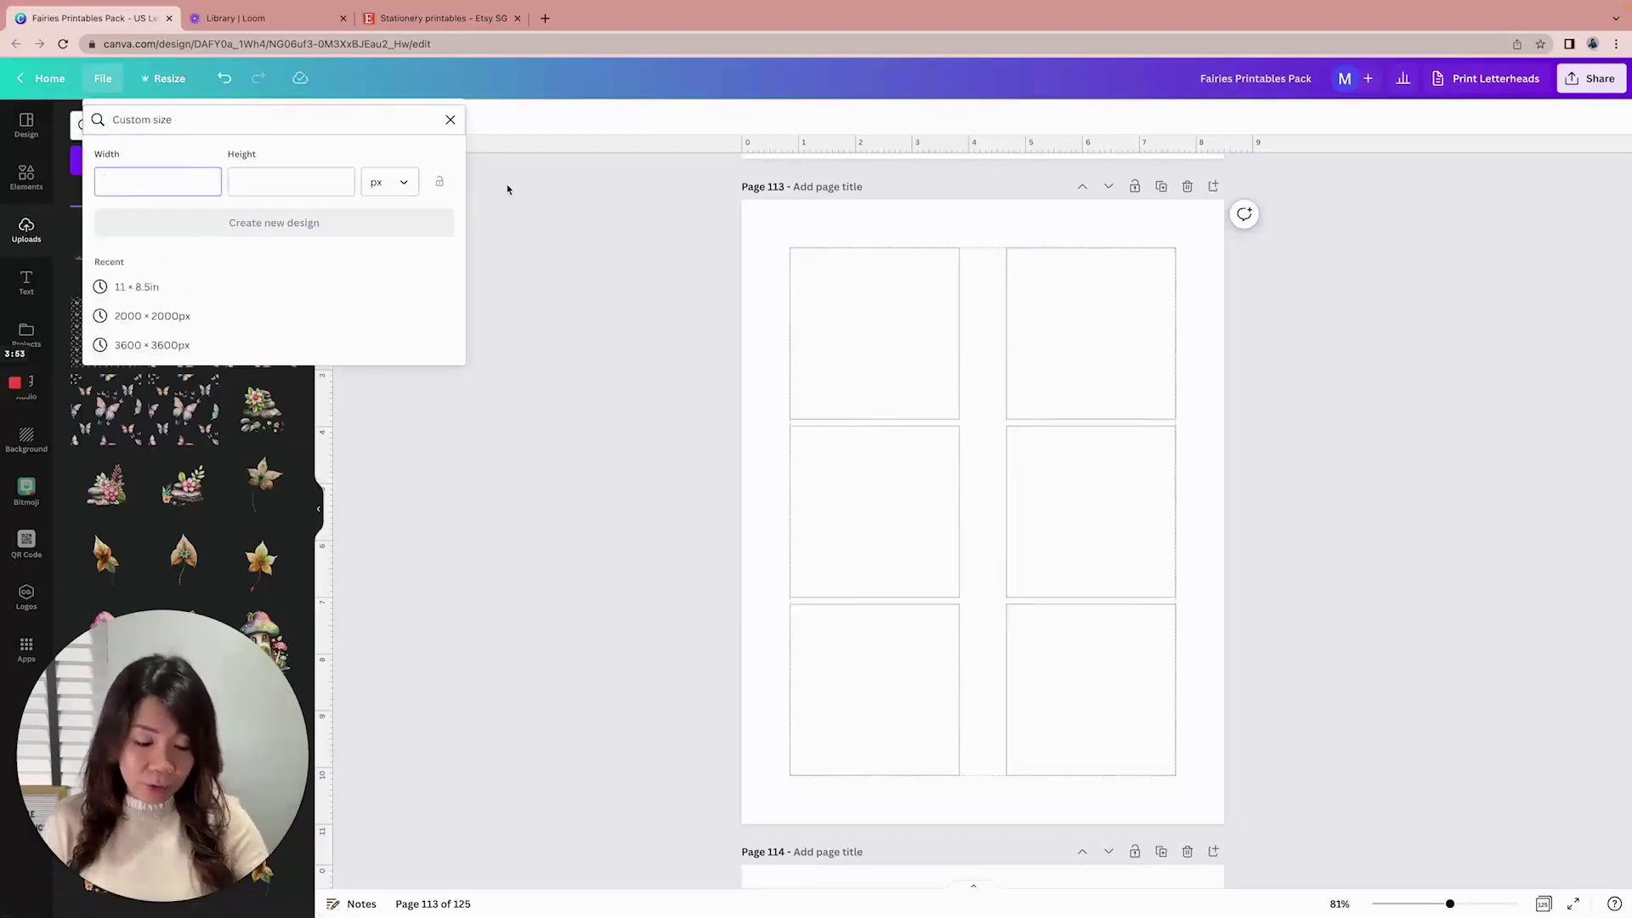
{"action": "type", "text": "3"}
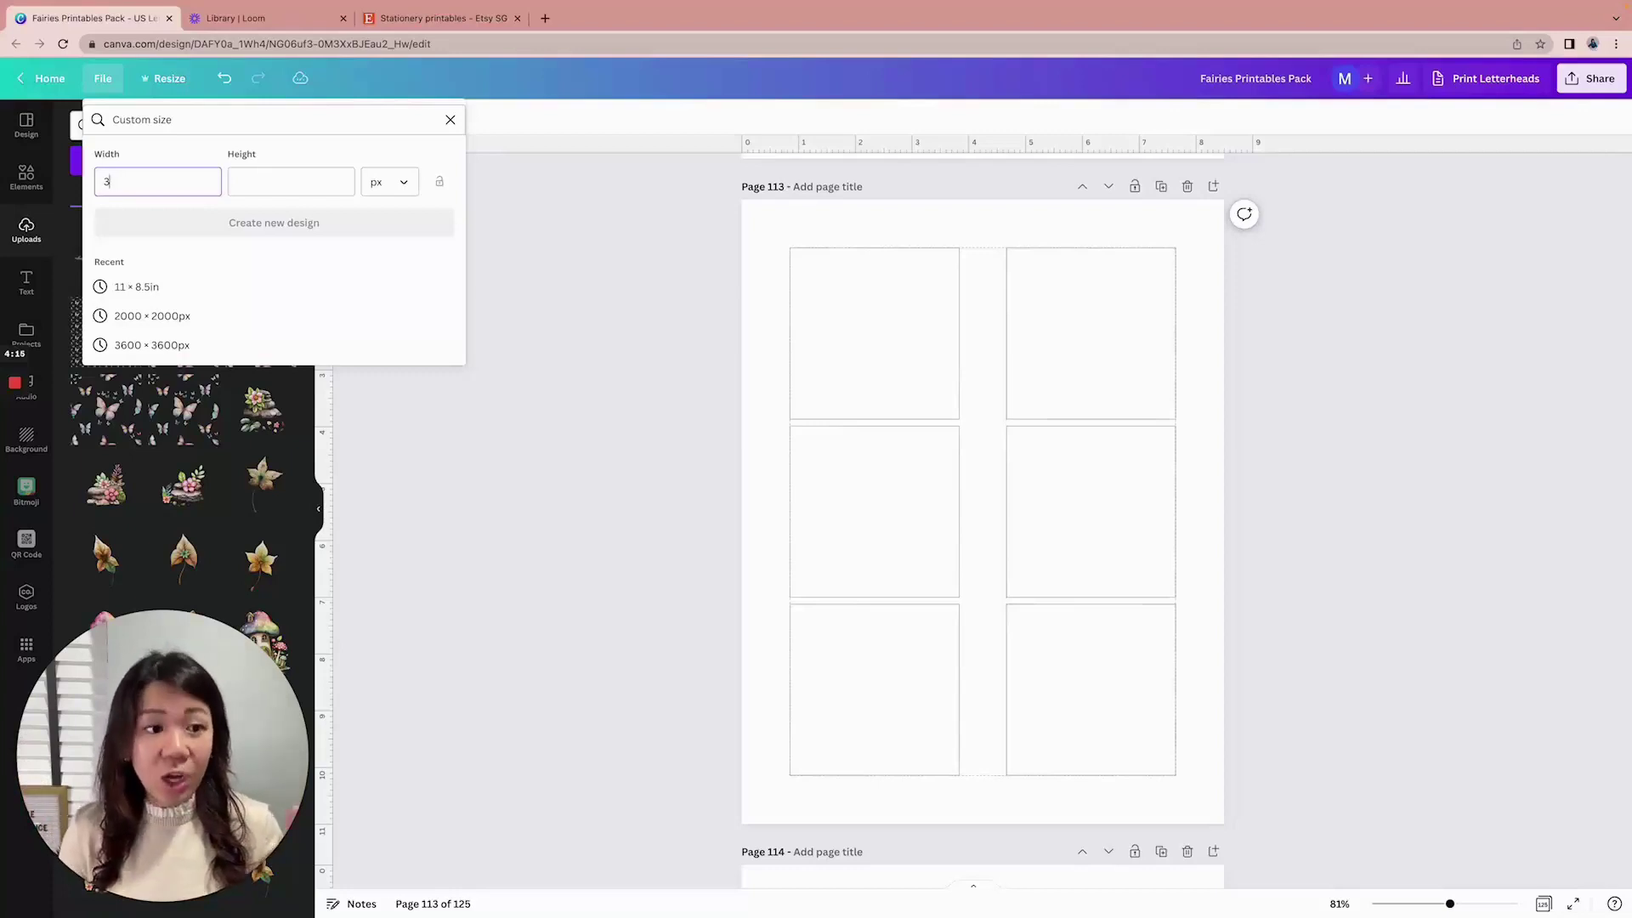
{"action": "type", "text": "200"}
{"action": "key", "text": "Tab"}
{"action": "type", "text": "1200"}
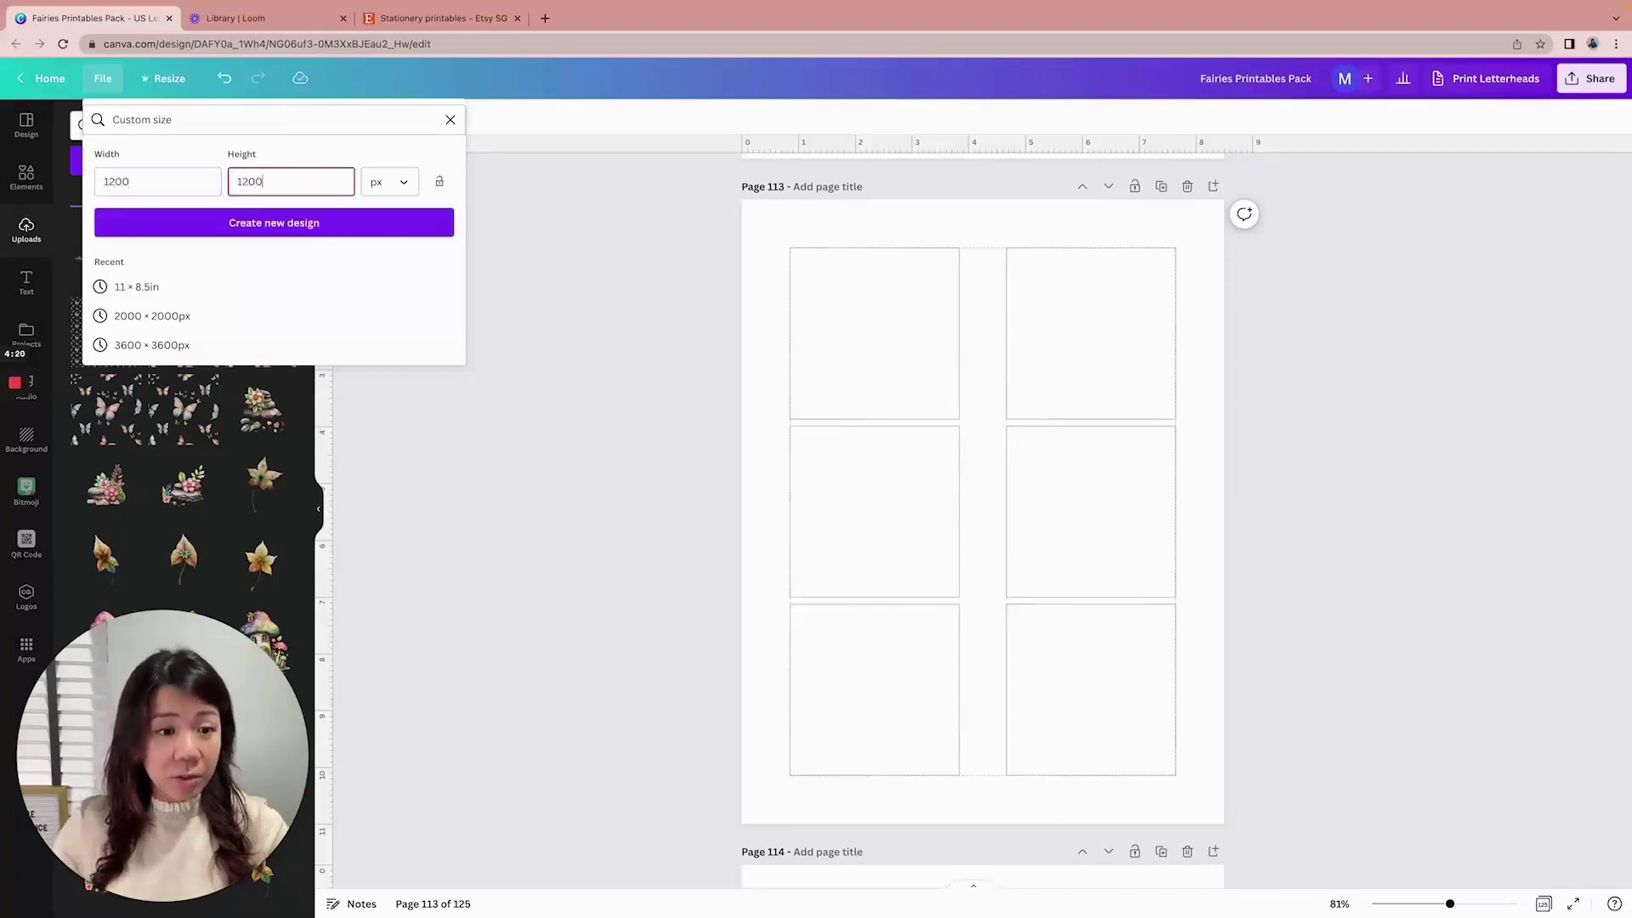
{"action": "left_click", "coordinate": [387, 225]}
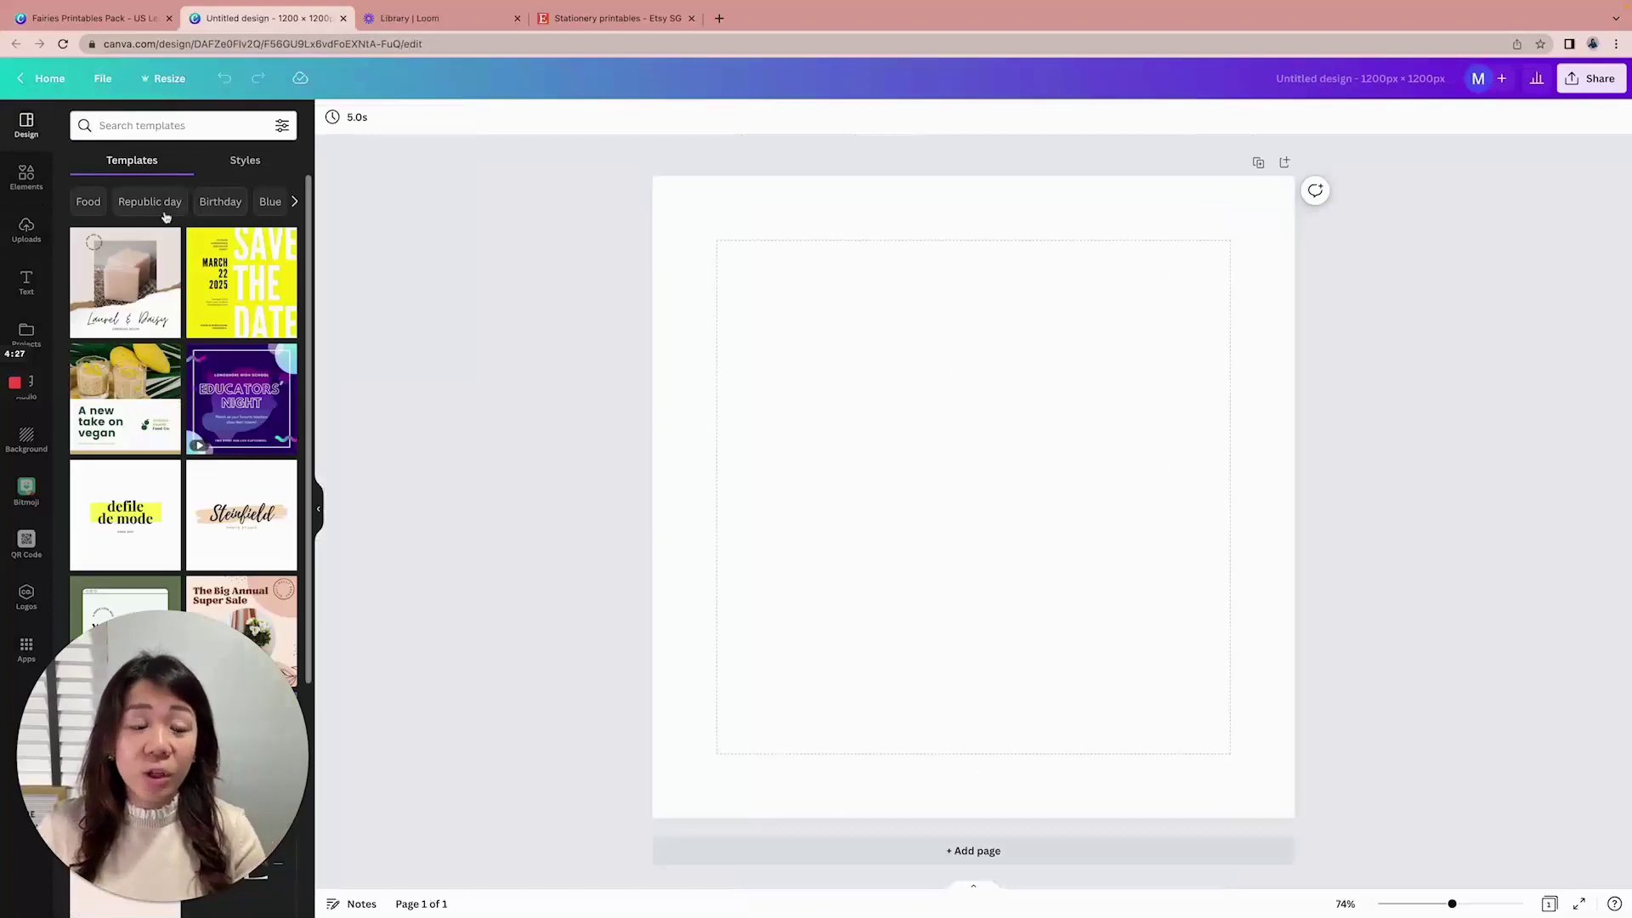
Browse the uploaded images in the new design for graphics suitable for a pattern
{"action": "left_click", "coordinate": [26, 228]}
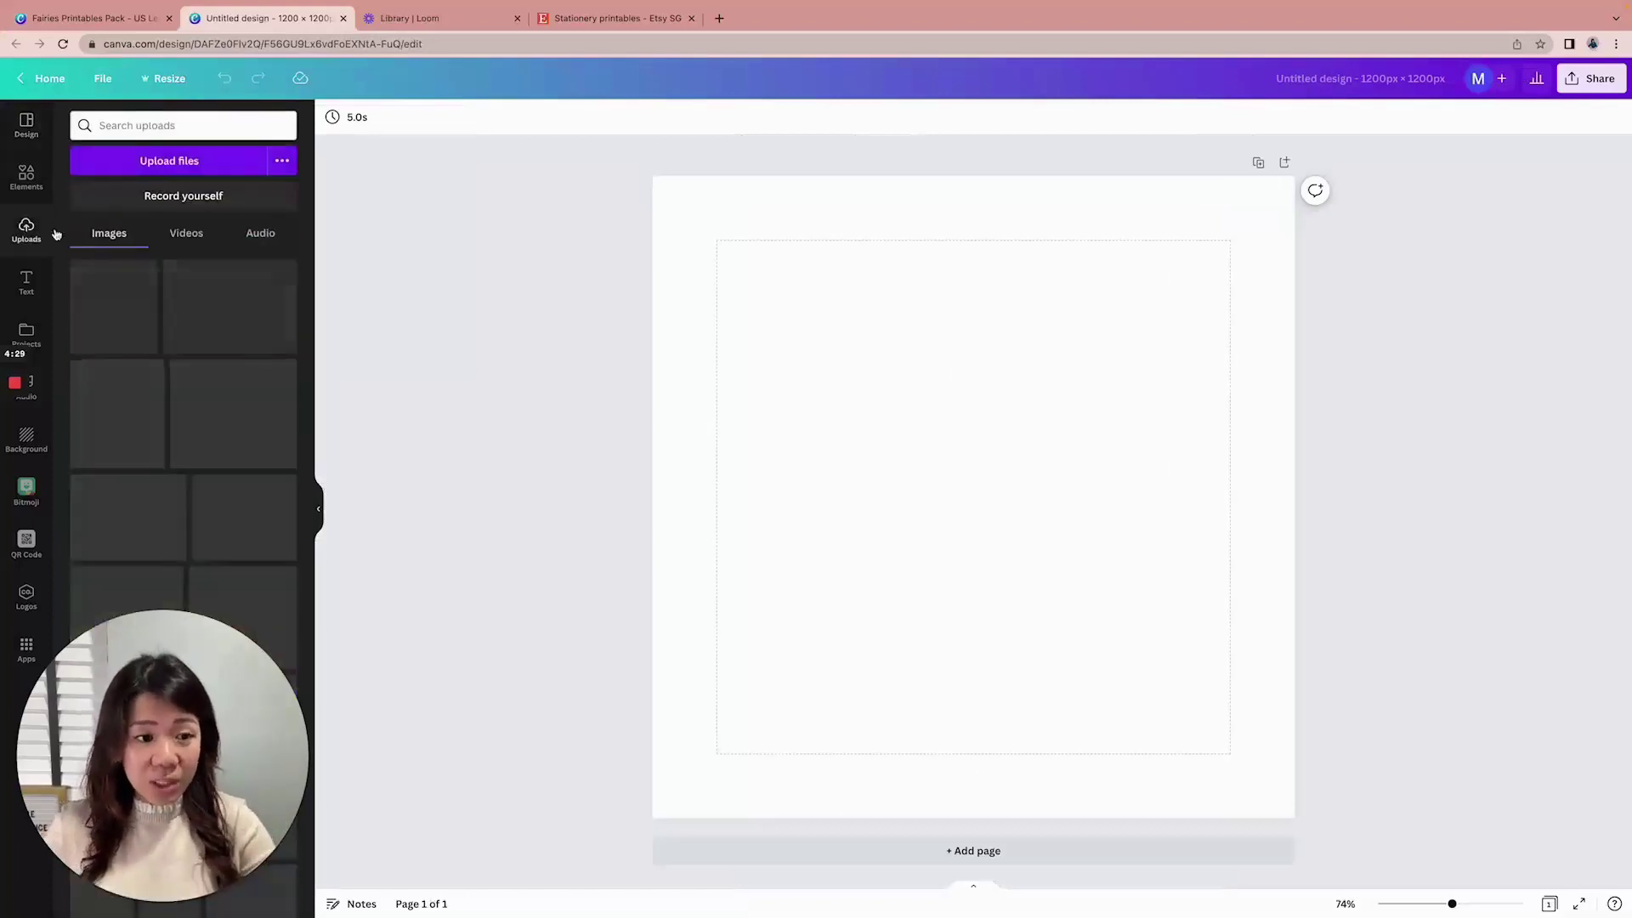
{"action": "scroll", "coordinate": [192, 340], "scroll_direction": "down", "scroll_amount": 10}
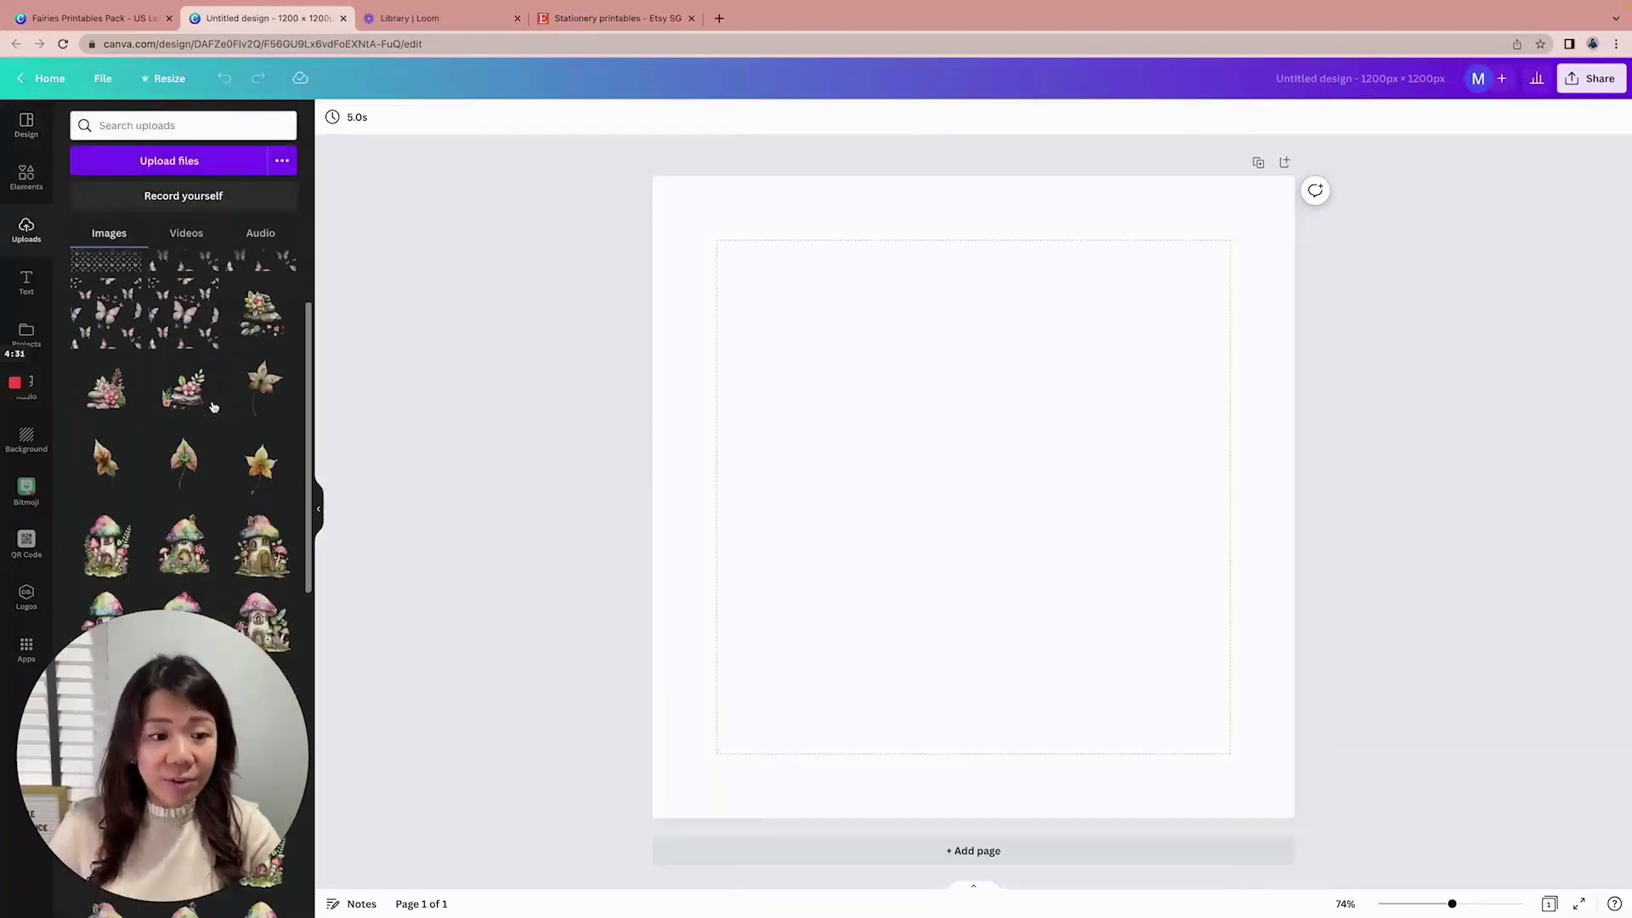
{"action": "scroll", "coordinate": [213, 407], "scroll_direction": "down", "scroll_amount": 5}
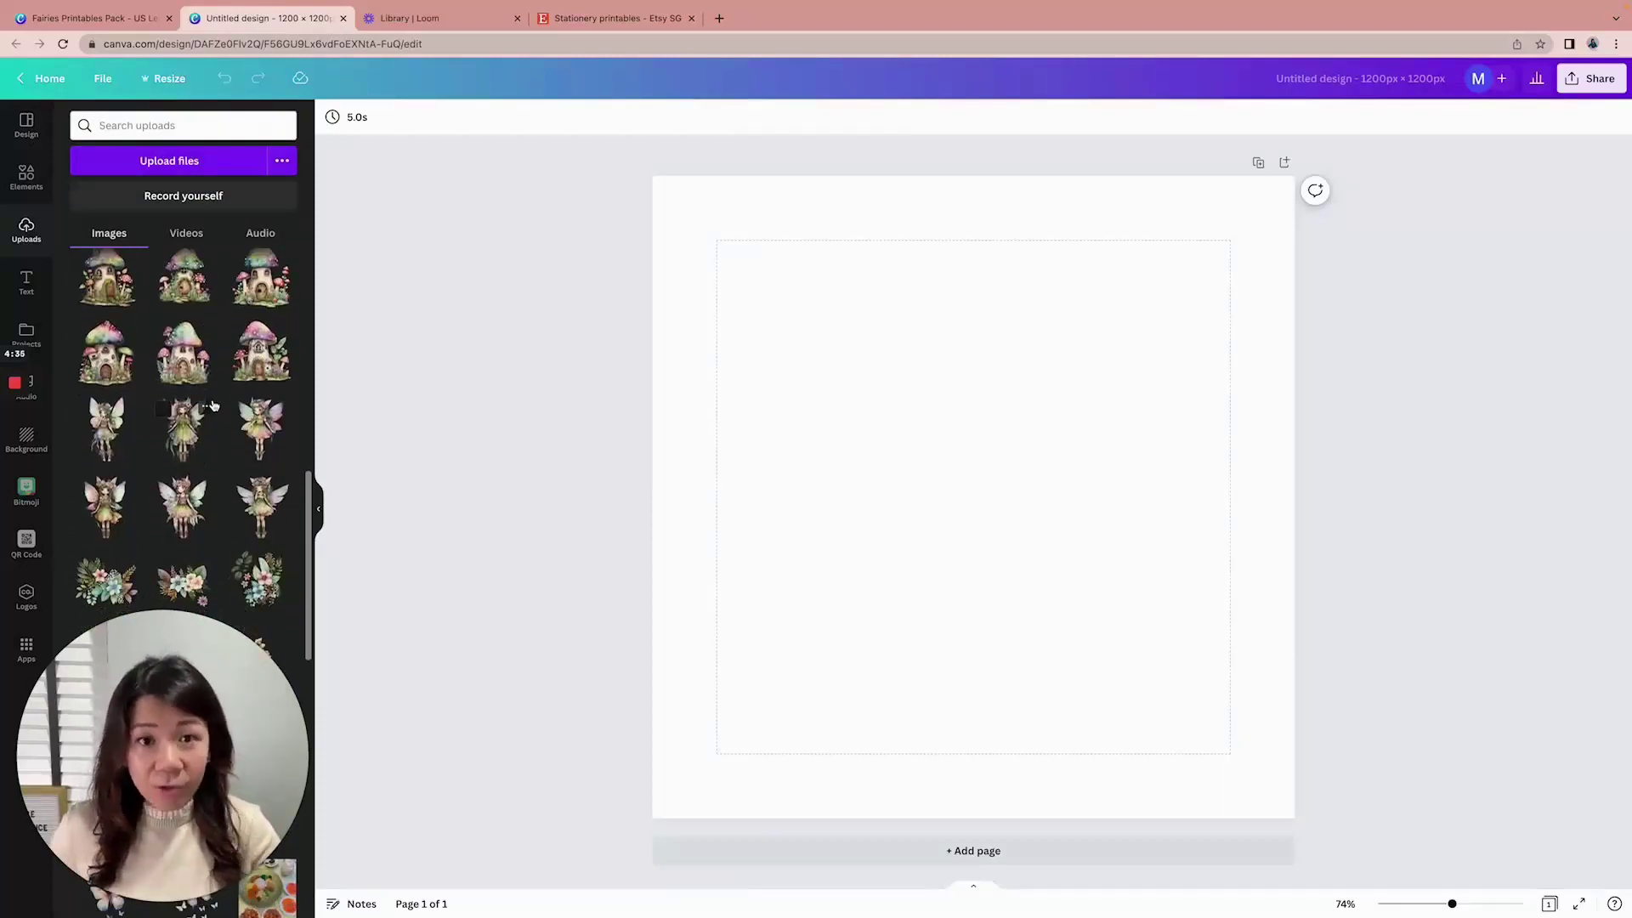
{"action": "scroll", "coordinate": [213, 406], "scroll_direction": "down", "scroll_amount": 2}
{"action": "scroll", "coordinate": [244, 410], "scroll_direction": "up", "scroll_amount": 3}
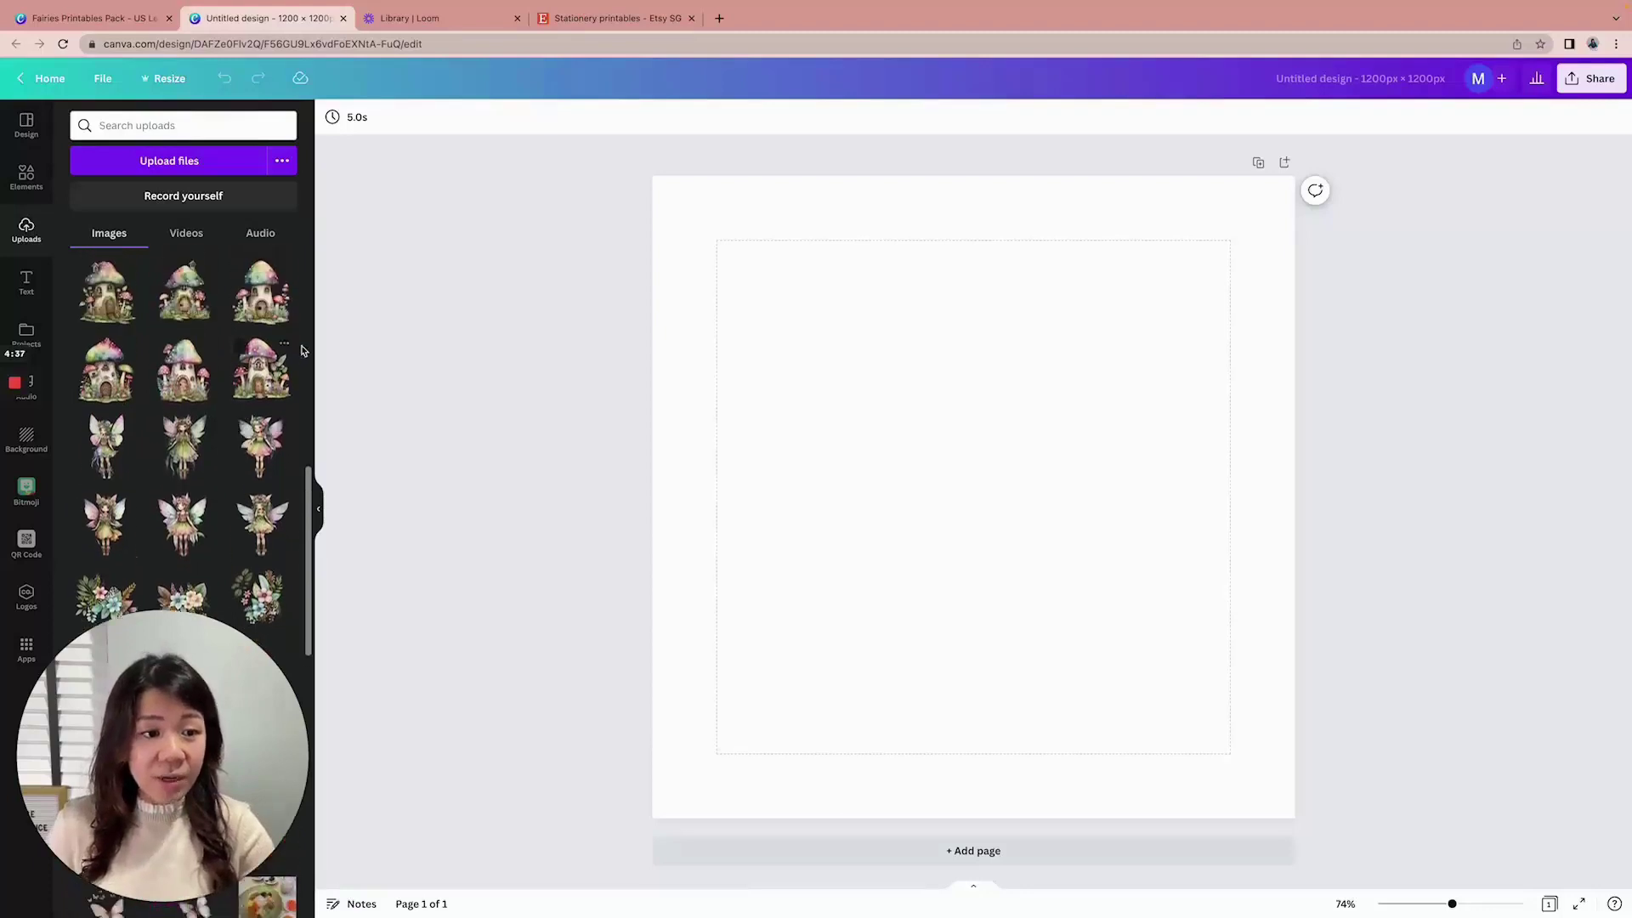
Try the mushroom house with green leaves and a winged fairy on the page, removing each one again
{"action": "left_click", "coordinate": [245, 411]}
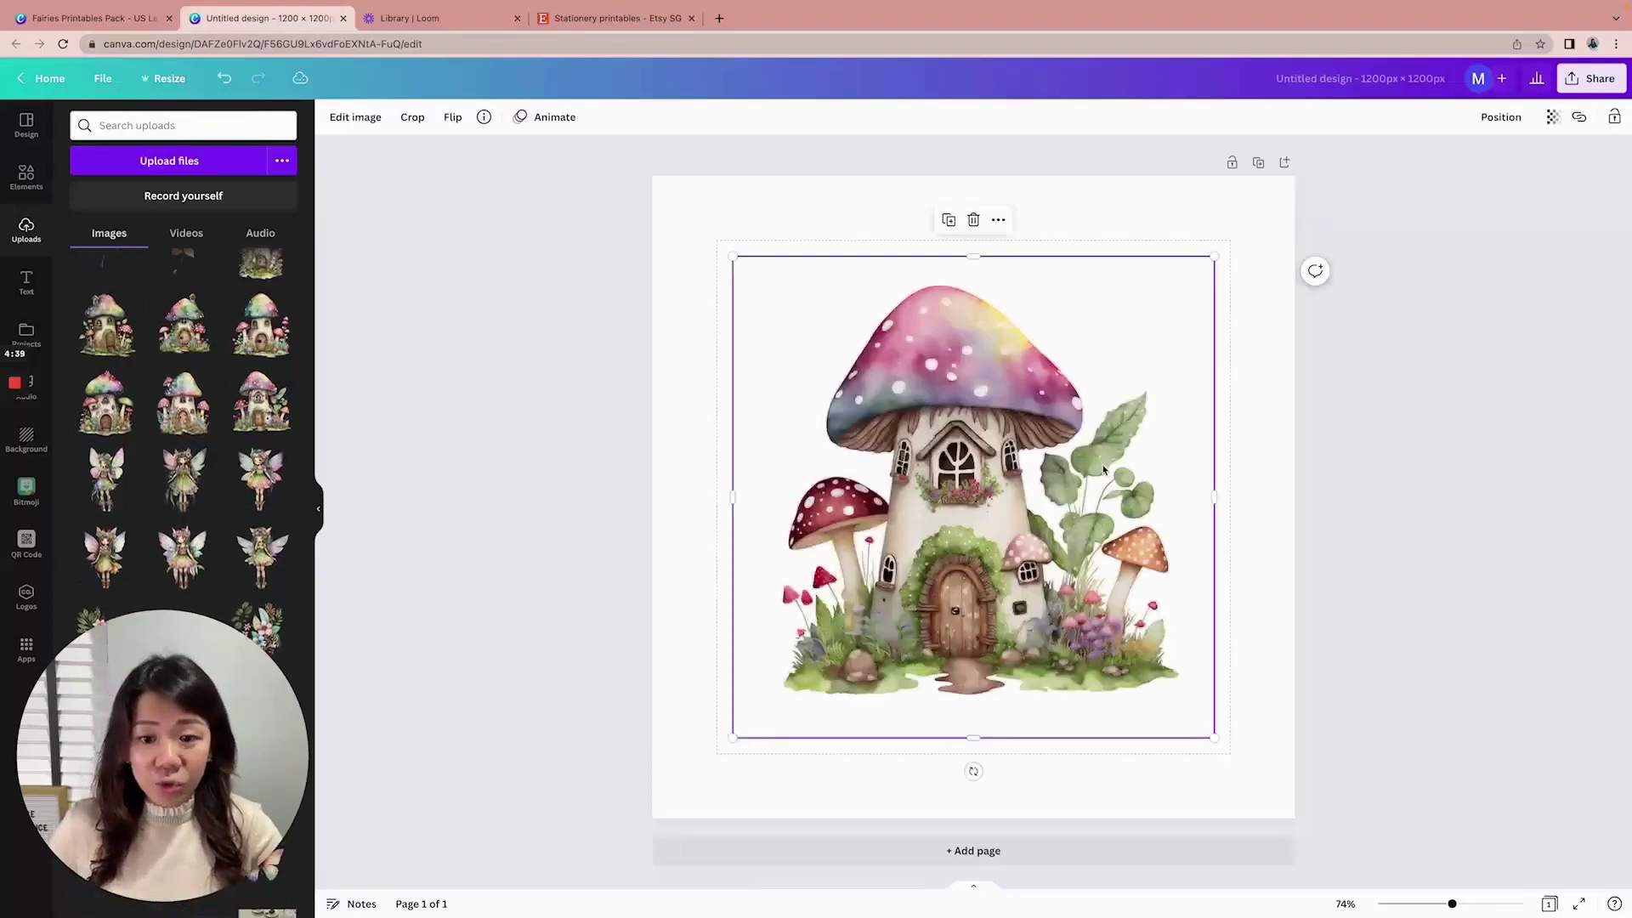
{"action": "key", "text": "Delete"}
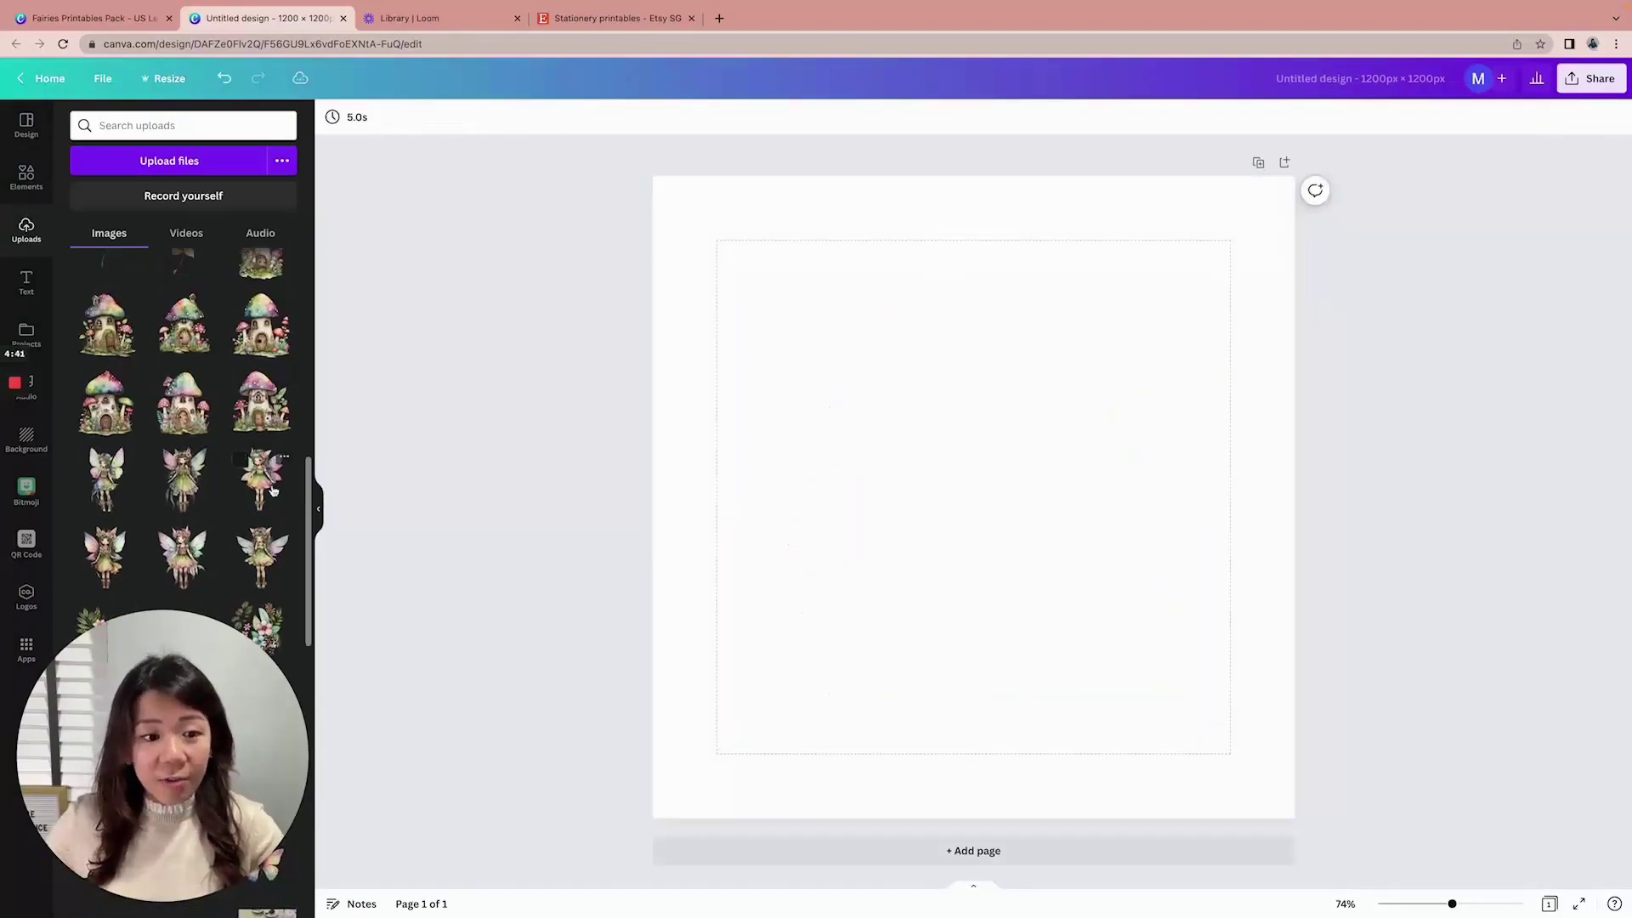
{"action": "left_click", "coordinate": [261, 476]}
{"action": "key", "text": "Delete"}
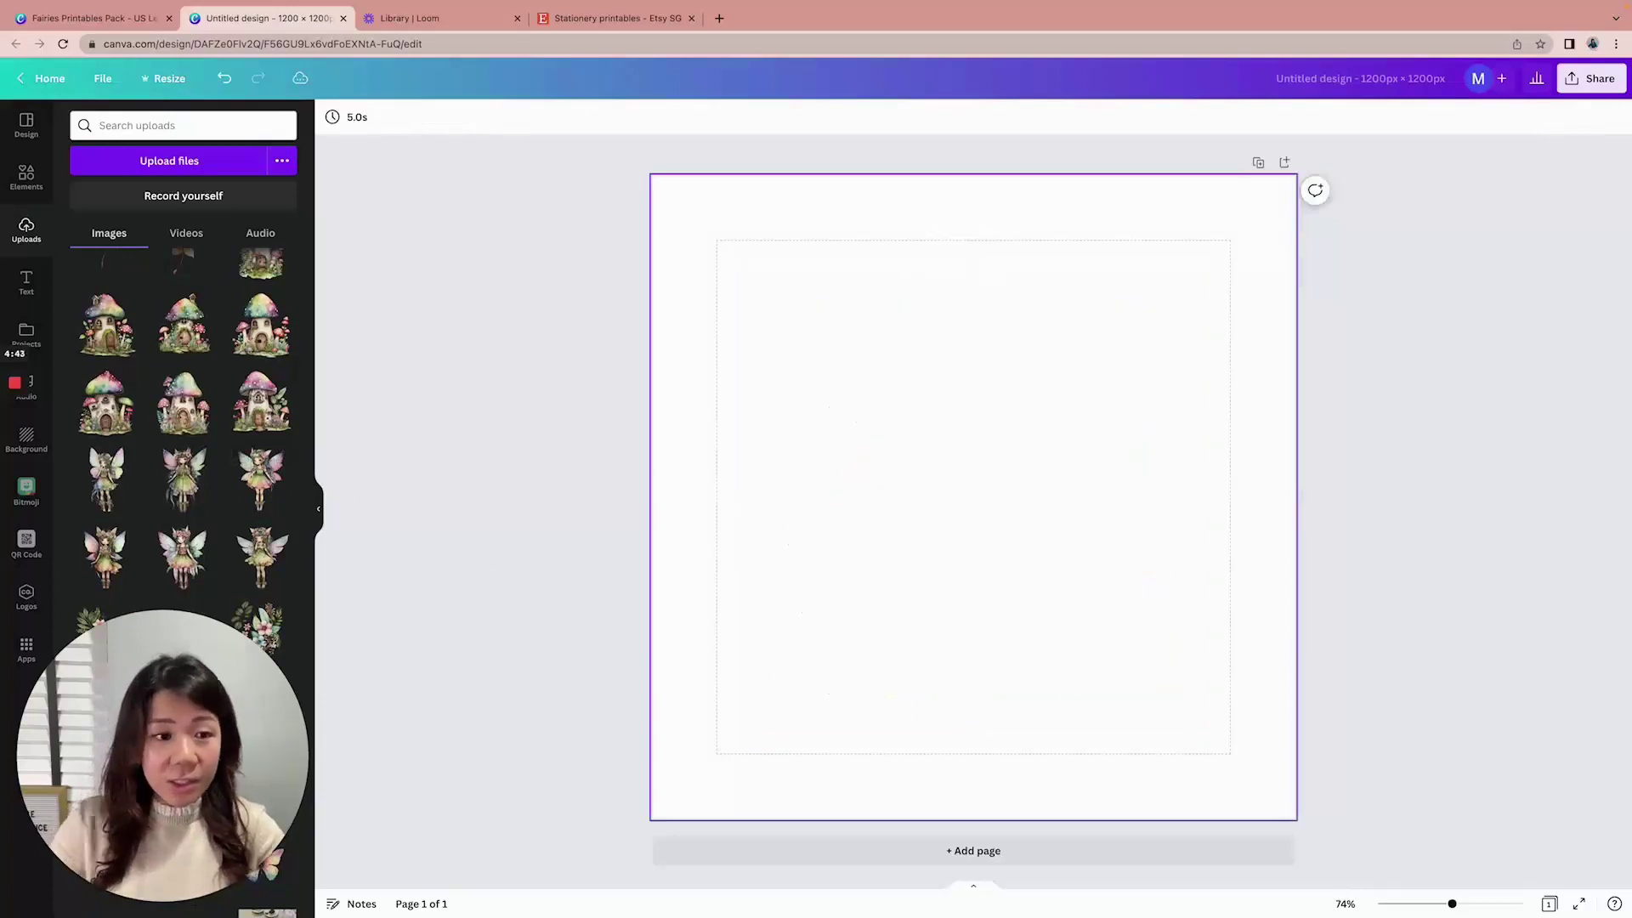
Add the image of a large butterfly with small butterflies around it, horizontally centred and cut off by the page's top edge
{"action": "scroll", "coordinate": [236, 413], "scroll_direction": "down", "scroll_amount": 10}
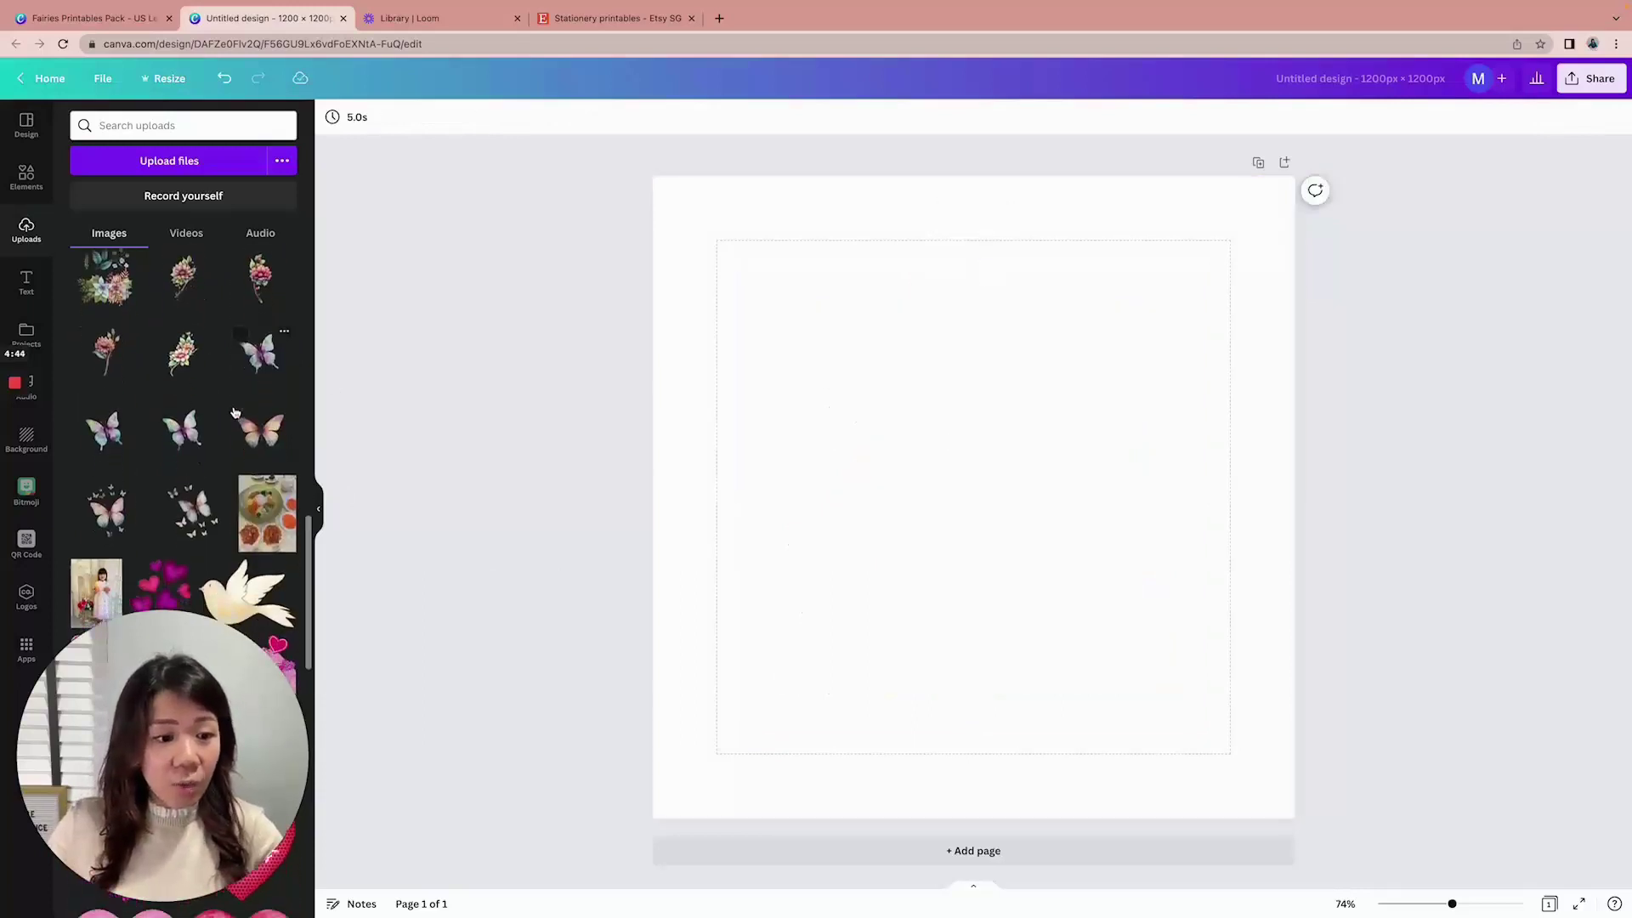
{"action": "left_click", "coordinate": [192, 507]}
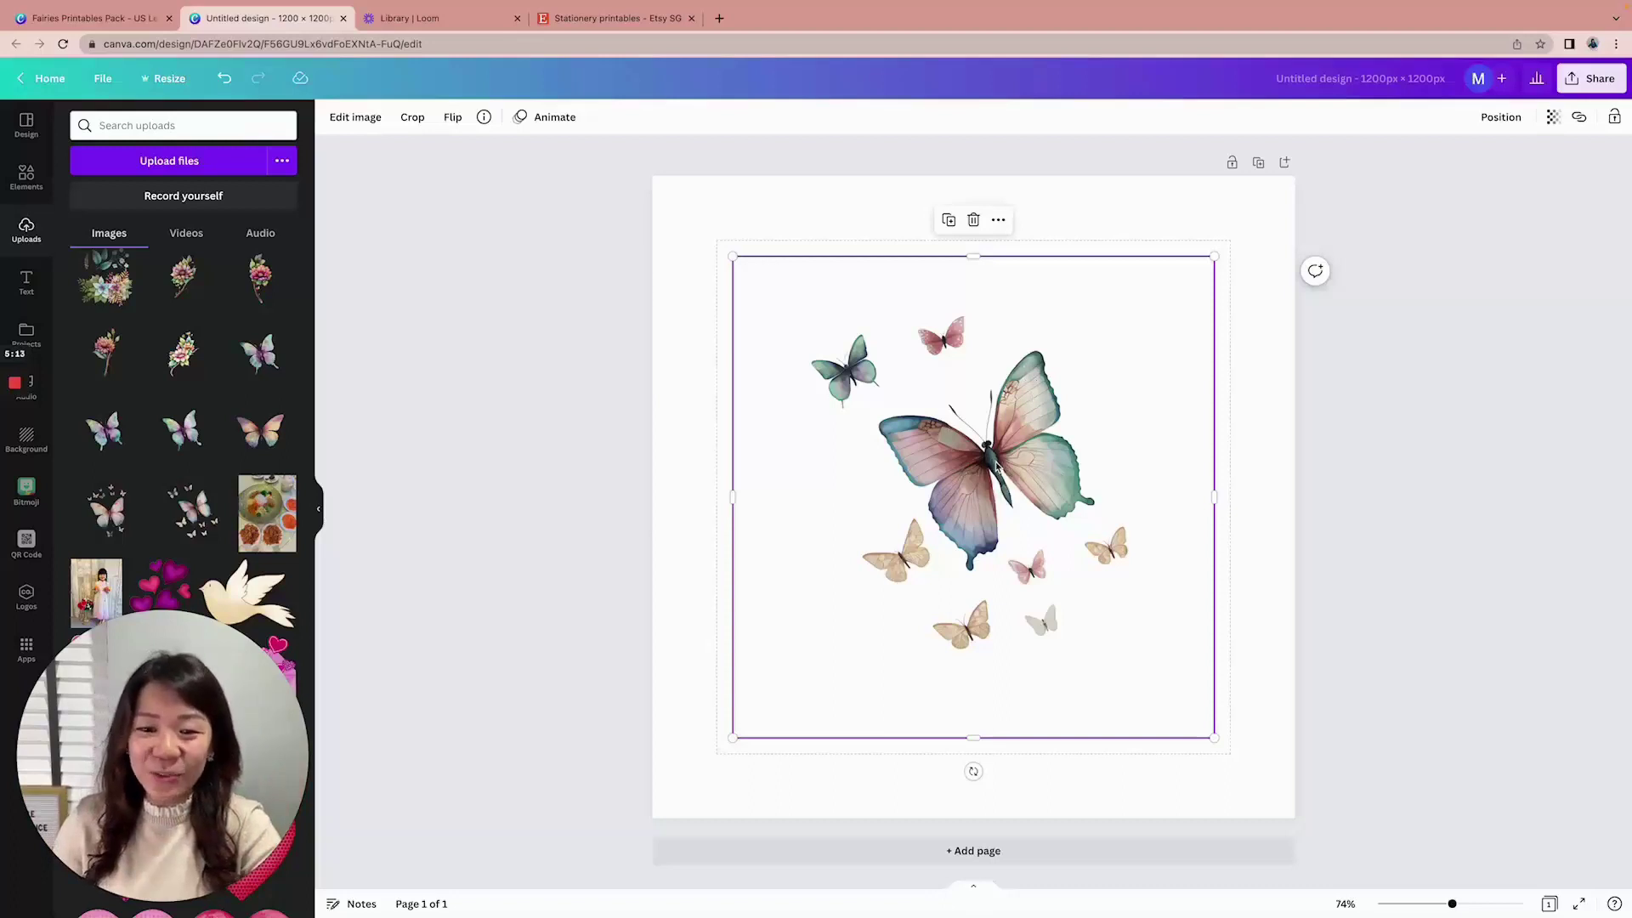
{"action": "mouse_move", "coordinate": [1031, 464]}
{"action": "left_mouse_down"}
{"action": "mouse_move", "coordinate": [936, 517]}
{"action": "mouse_move", "coordinate": [972, 499]}
{"action": "mouse_move", "coordinate": [904, 477]}
{"action": "mouse_move", "coordinate": [900, 384]}
{"action": "mouse_move", "coordinate": [1030, 423]}
{"action": "mouse_move", "coordinate": [1066, 468]}
{"action": "mouse_move", "coordinate": [1055, 457]}
{"action": "left_mouse_up"}
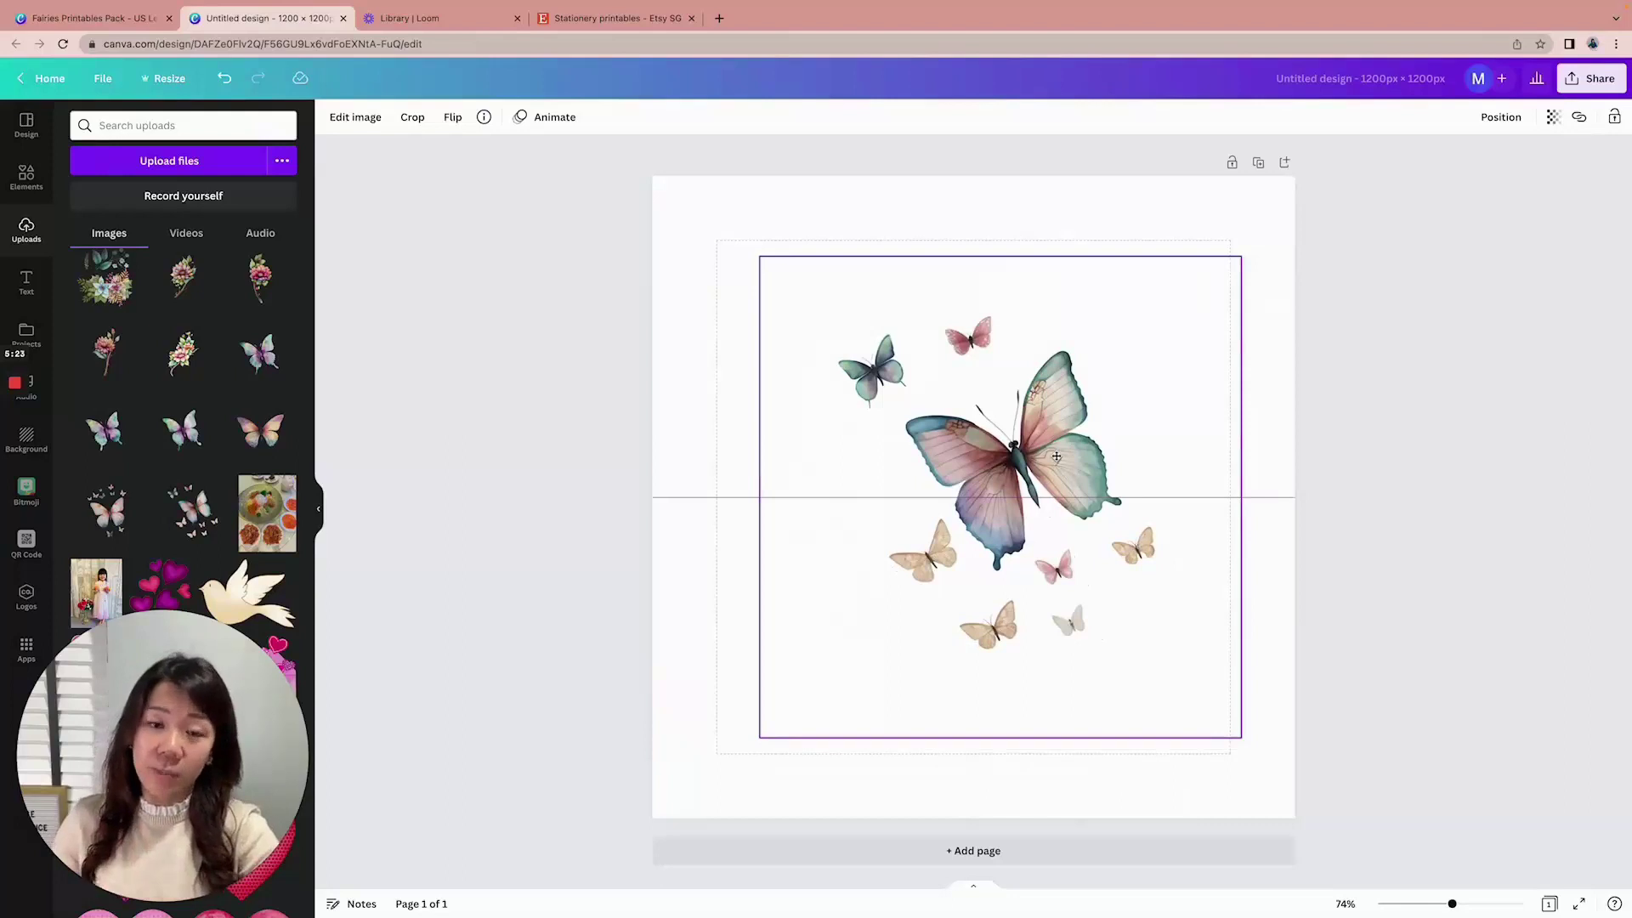
{"action": "left_click_drag", "start_coordinate": [1056, 457], "coordinate": [1040, 288]}
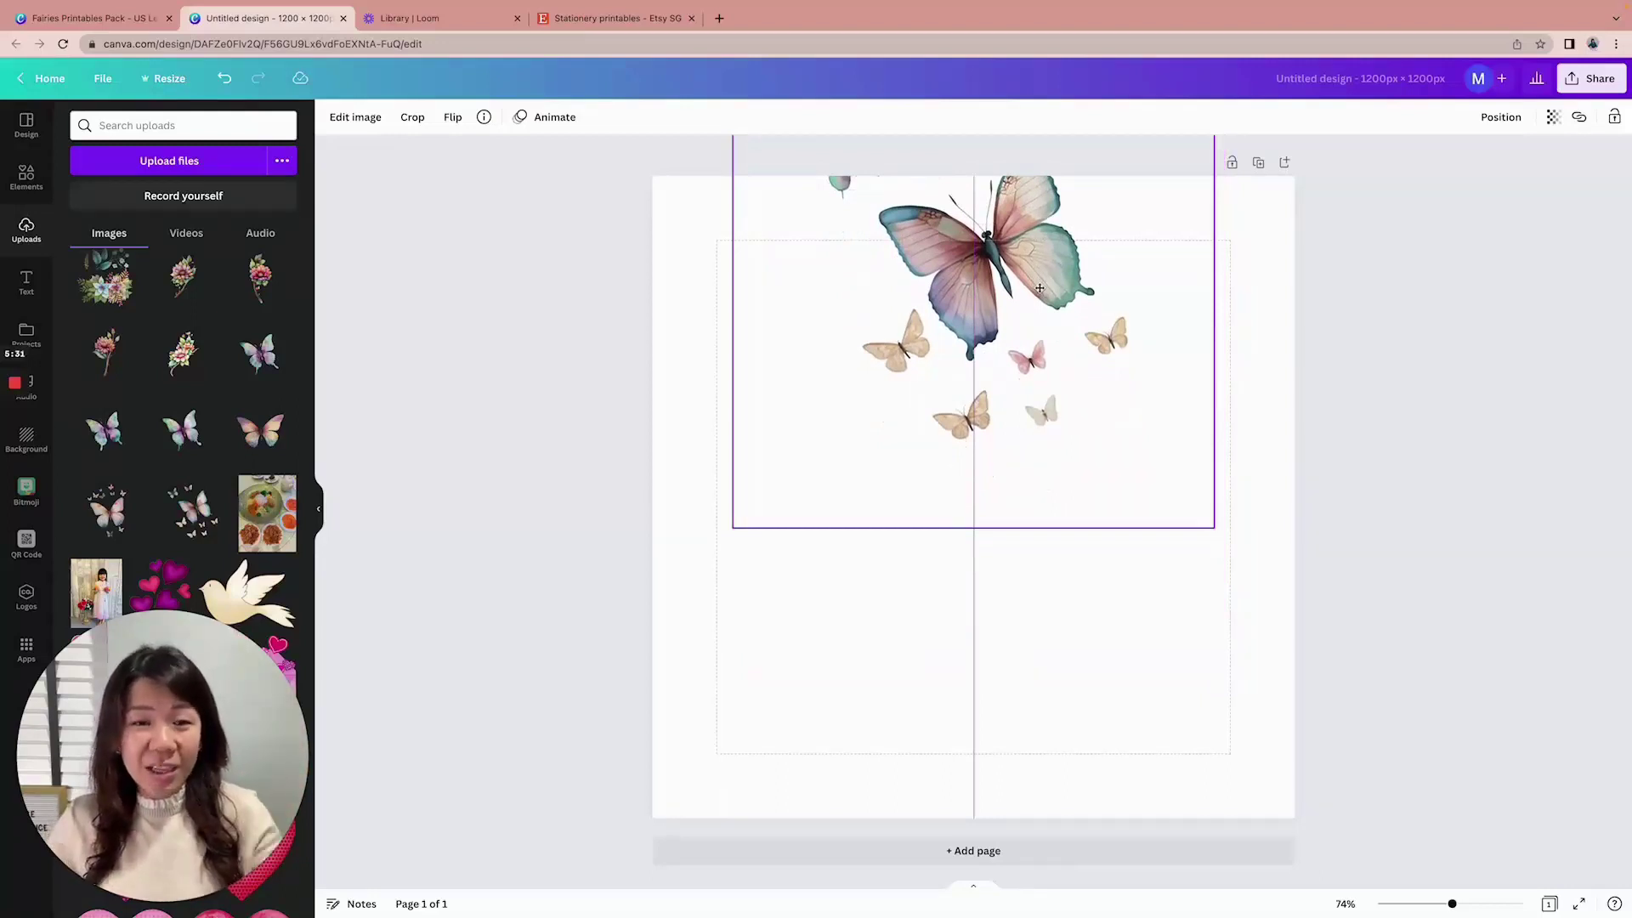
{"action": "left_click_drag", "start_coordinate": [1040, 288], "coordinate": [1037, 174]}
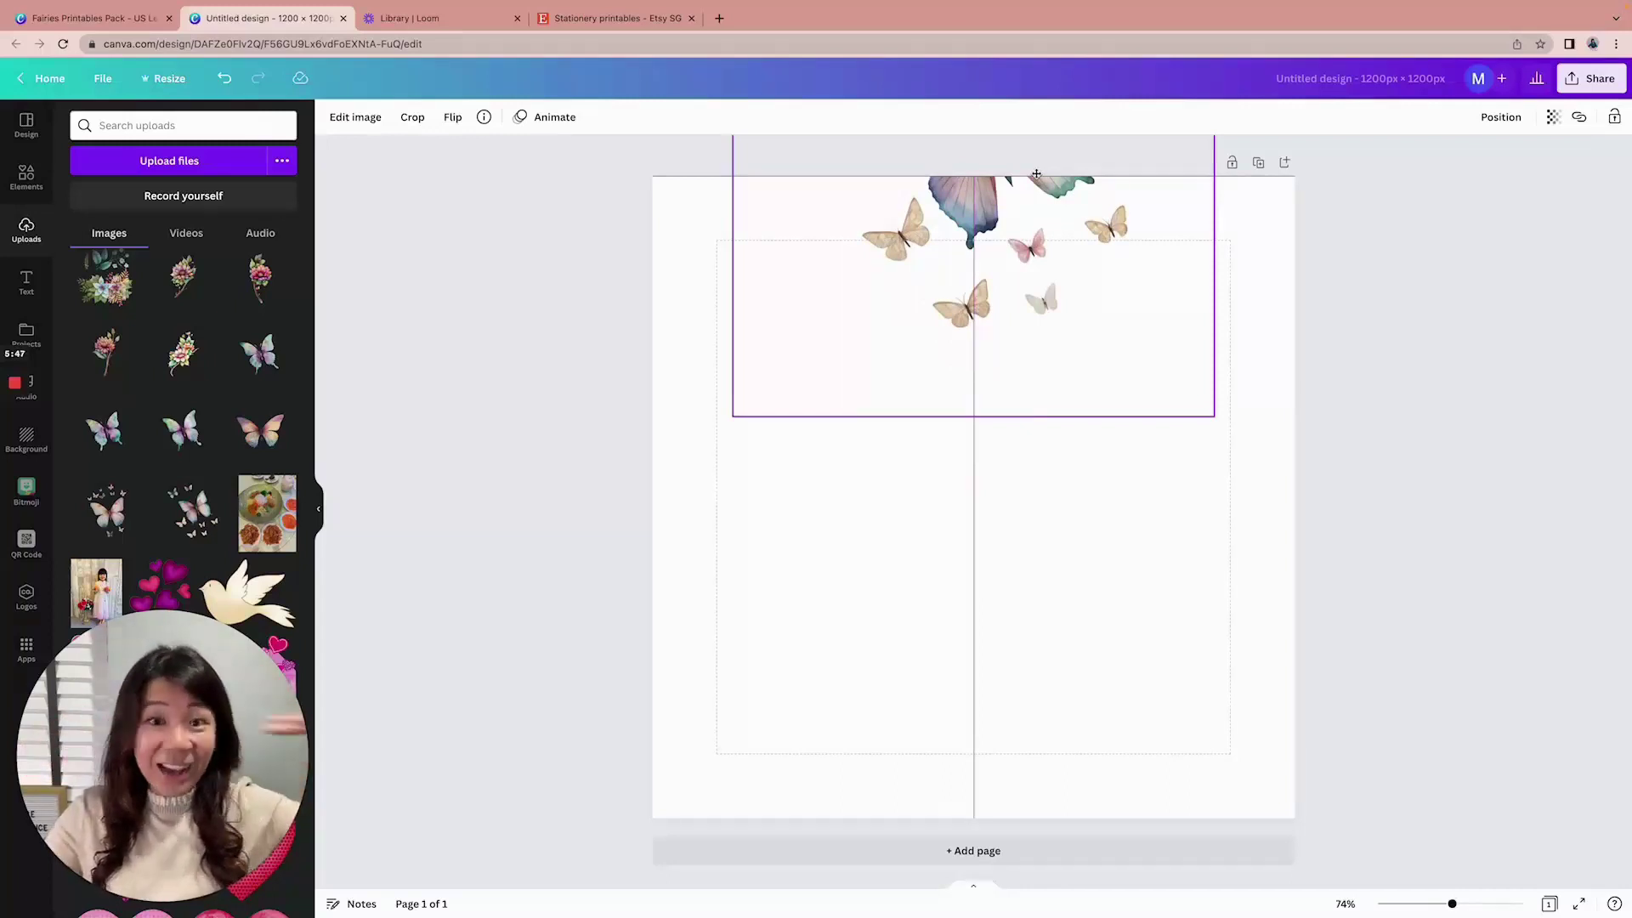
{"action": "left_click_drag", "start_coordinate": [1037, 173], "coordinate": [1036, 174]}
Duplicate the butterfly group and place the copy directly below, horizontally centred and cut off by the page's bottom edge
{"action": "left_click", "coordinate": [1118, 476]}
{"action": "left_click", "coordinate": [1053, 324]}
{"action": "left_click_drag", "start_coordinate": [1054, 324], "coordinate": [1061, 333]}
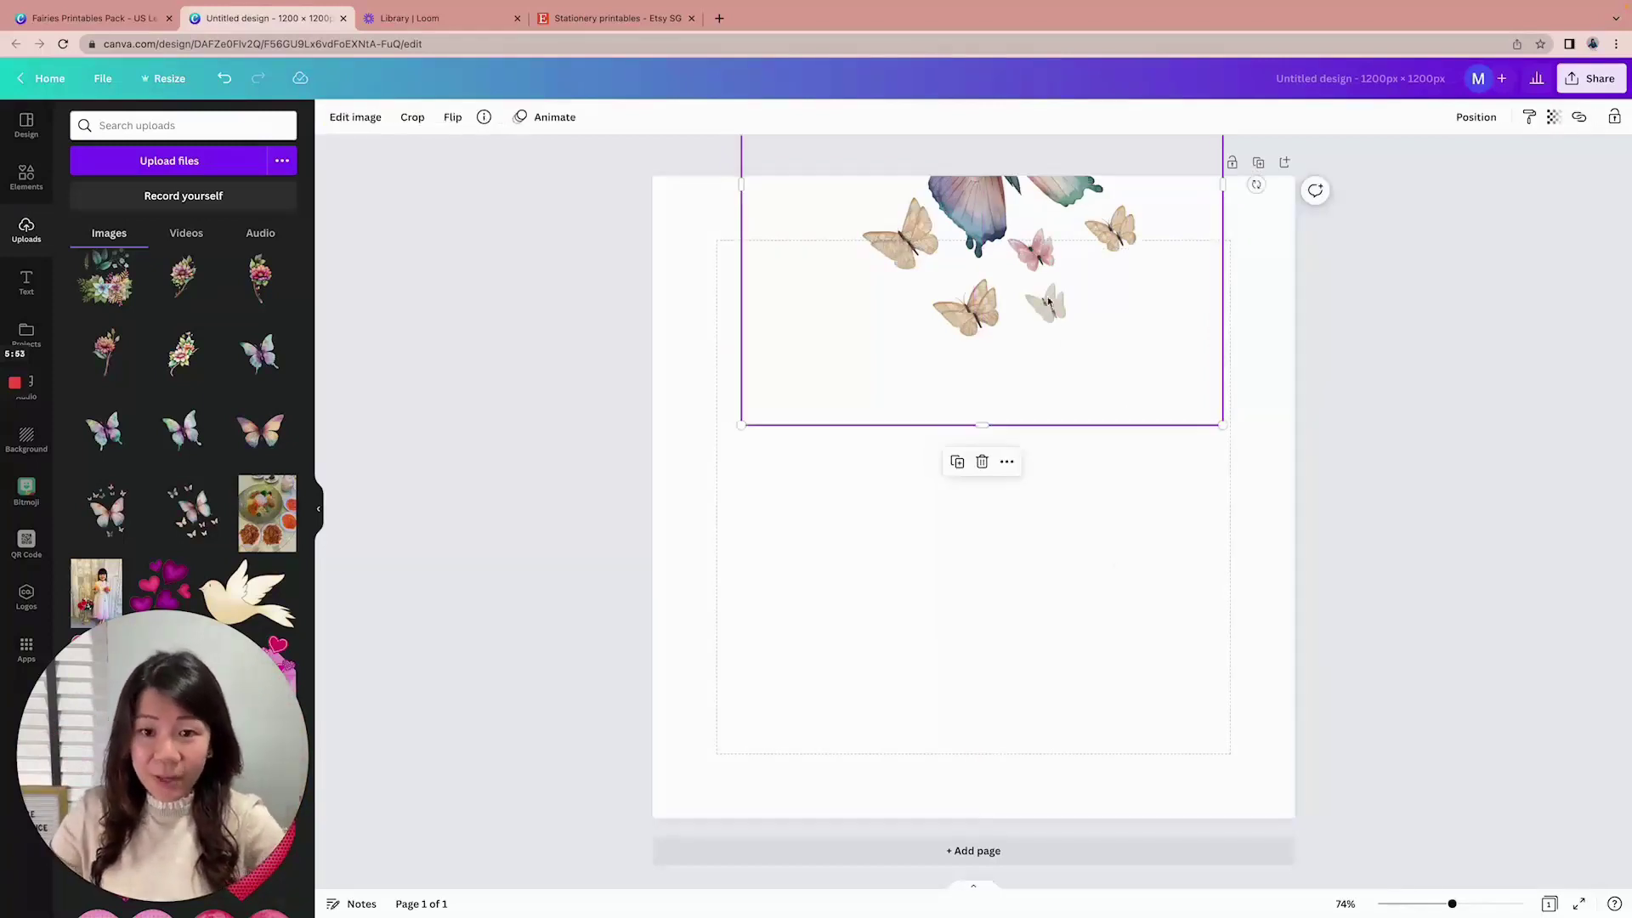
{"action": "left_click", "coordinate": [954, 461]}
{"action": "left_click_drag", "start_coordinate": [1044, 259], "coordinate": [1050, 464]}
{"action": "left_click_drag", "start_coordinate": [1037, 361], "coordinate": [1027, 651]}
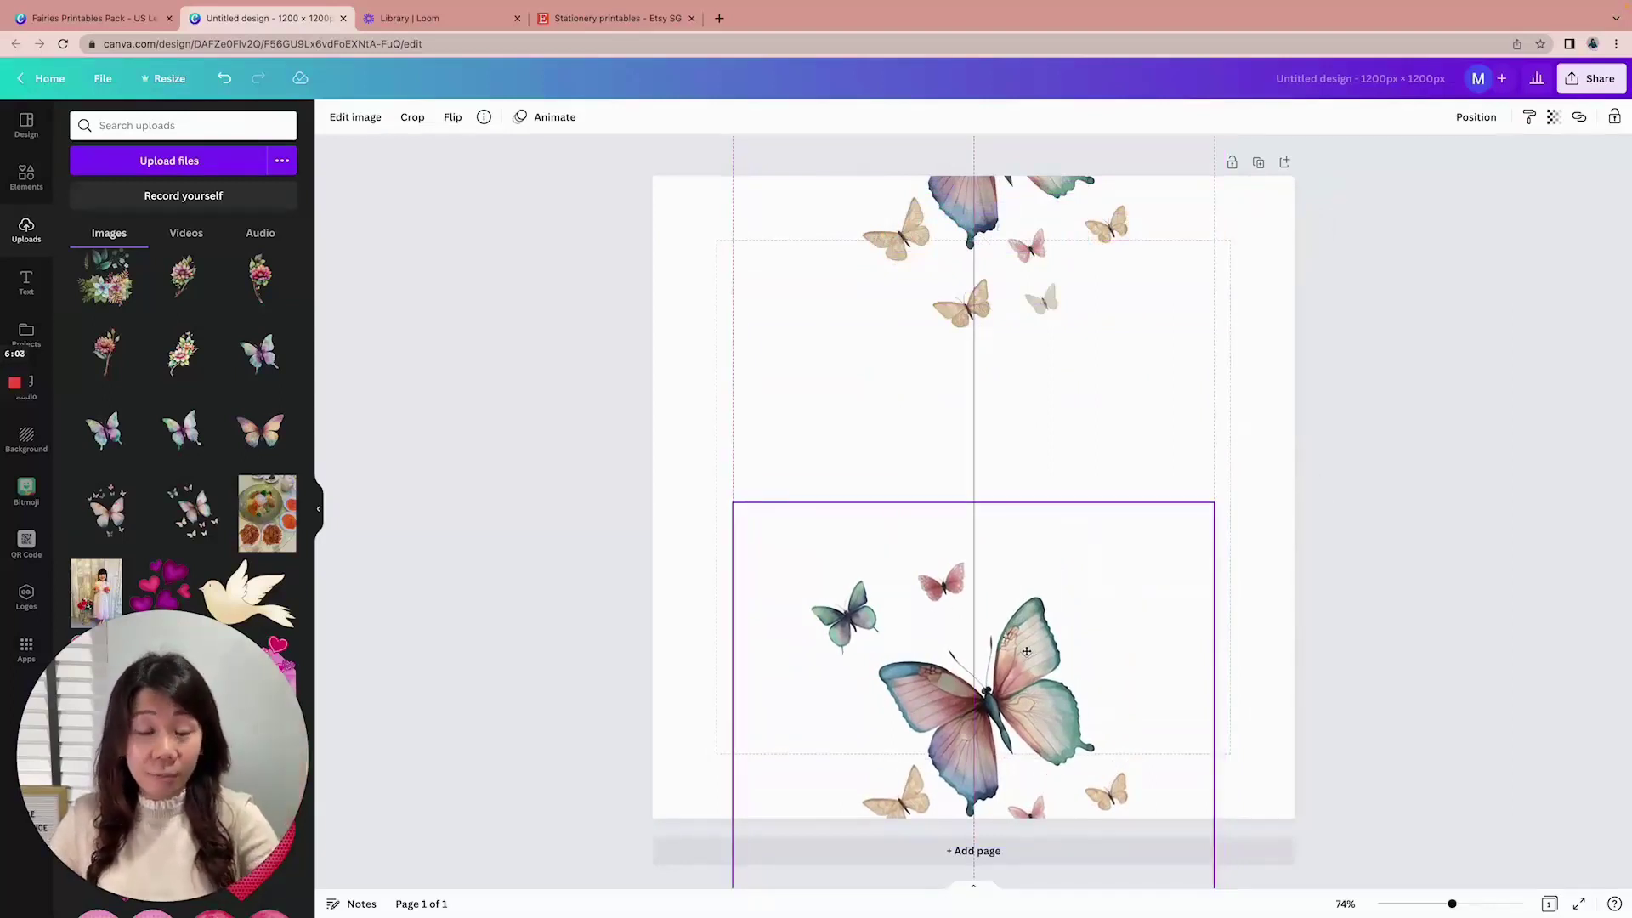
{"action": "left_click_drag", "start_coordinate": [1027, 651], "coordinate": [1028, 723]}
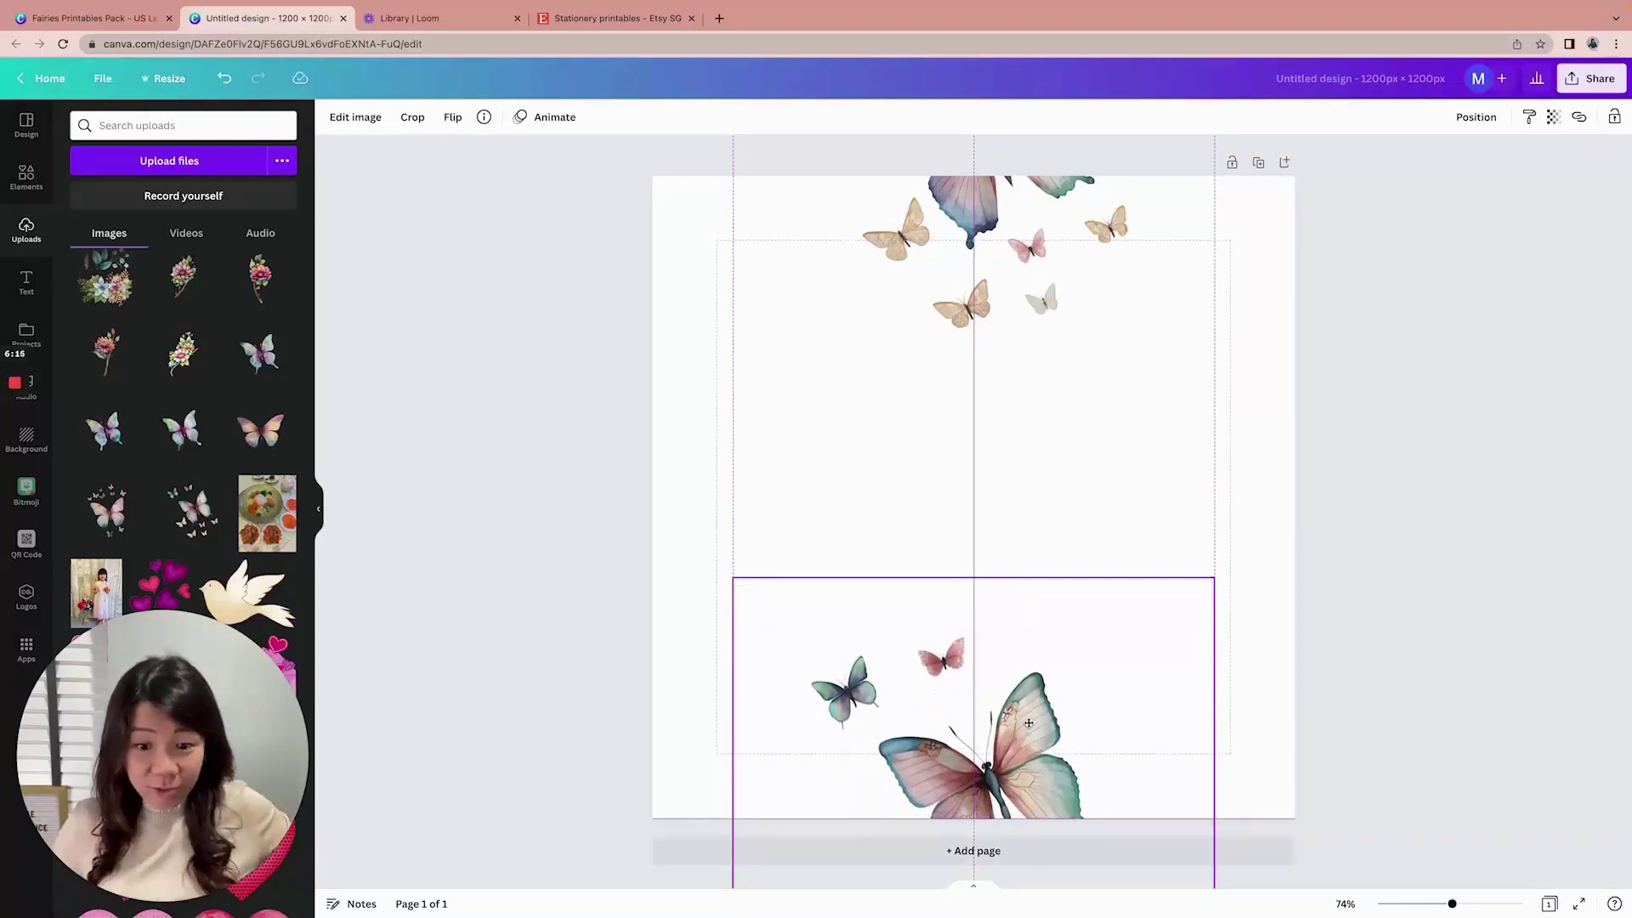
{"action": "left_click_drag", "start_coordinate": [1028, 722], "coordinate": [1029, 723]}
{"action": "left_click", "coordinate": [1315, 670]}
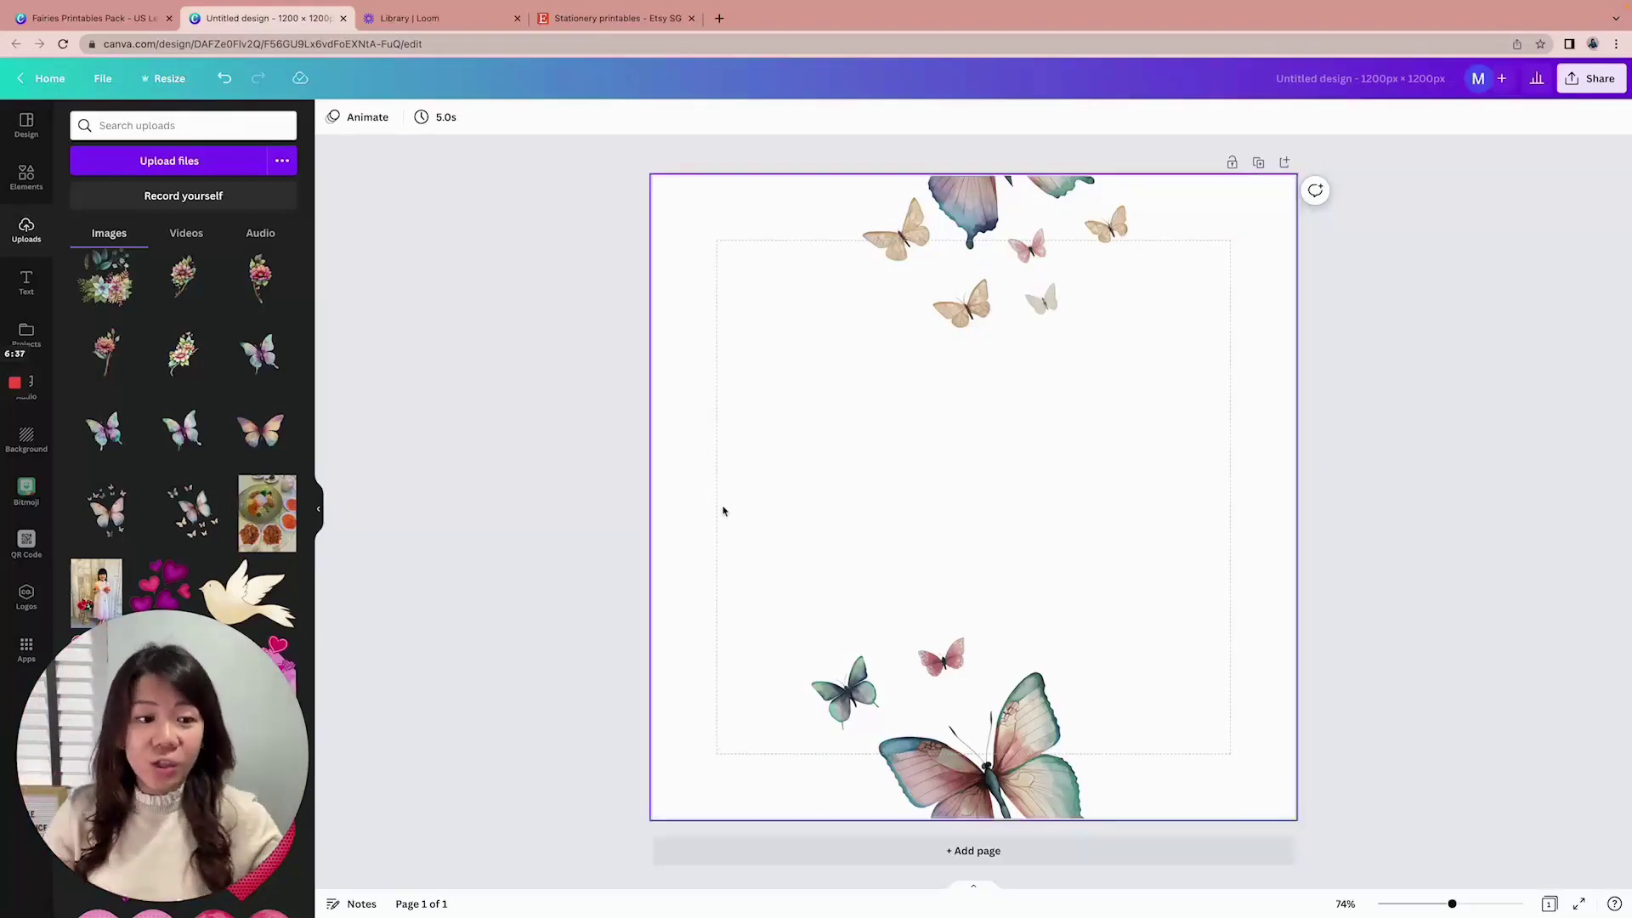
Add the purple-and-orange spread-wing butterfly, vertically centred with its body on the page's right edge so half of it hangs off
{"action": "scroll", "coordinate": [262, 414], "scroll_direction": "down", "scroll_amount": 1}
{"action": "left_click_drag", "start_coordinate": [261, 415], "coordinate": [1001, 491]}
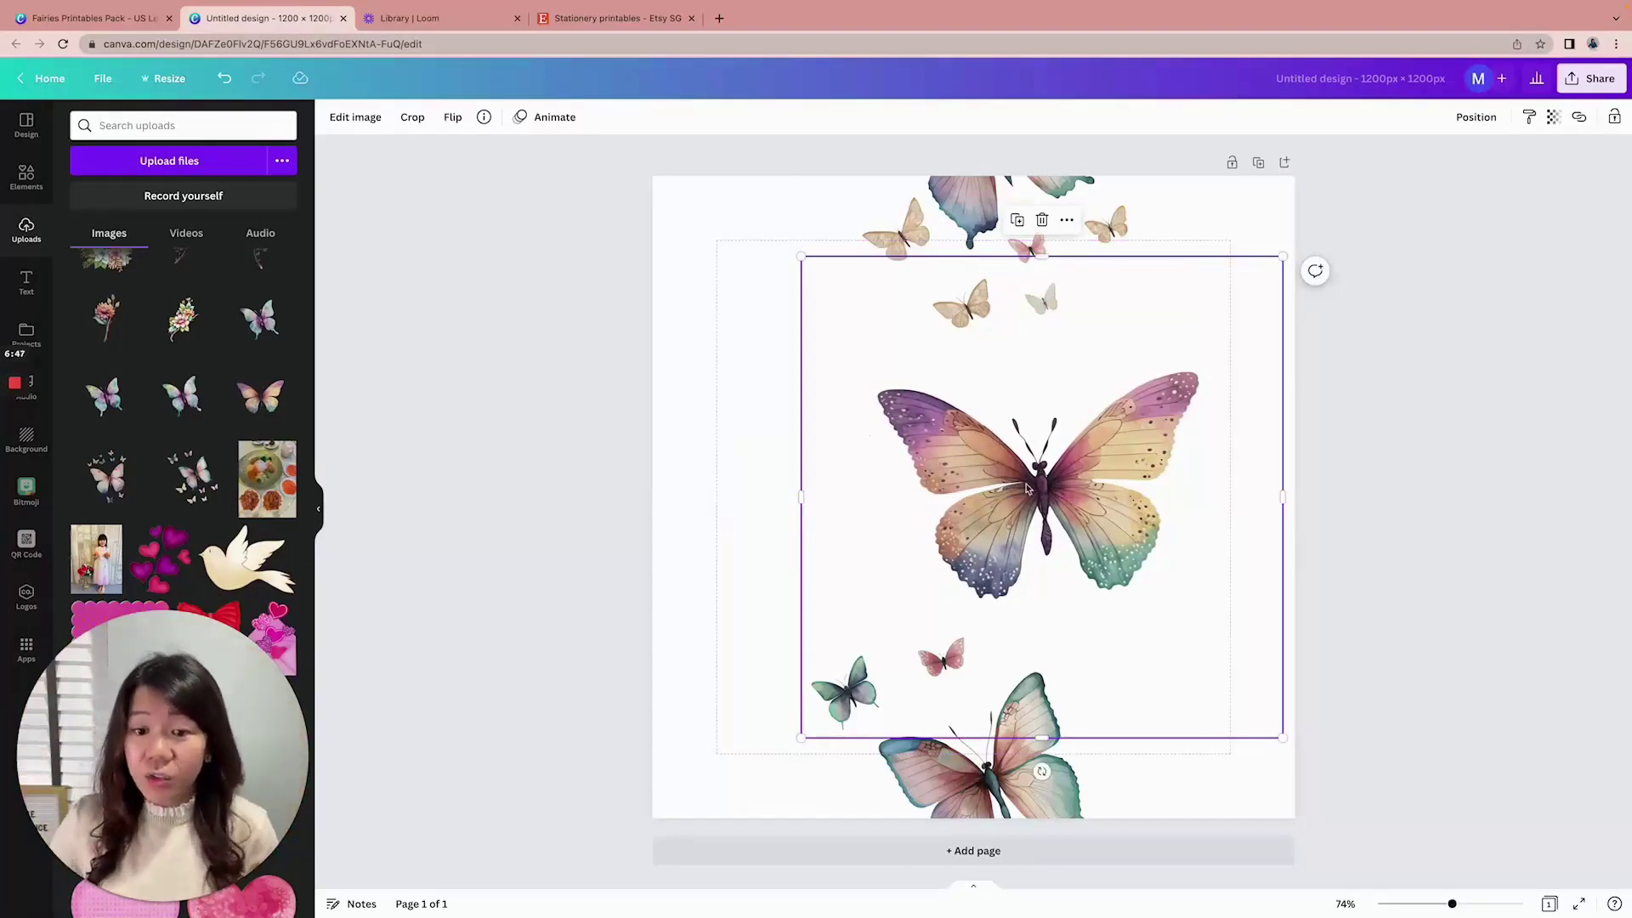
{"action": "left_click_drag", "start_coordinate": [1013, 503], "coordinate": [1257, 492]}
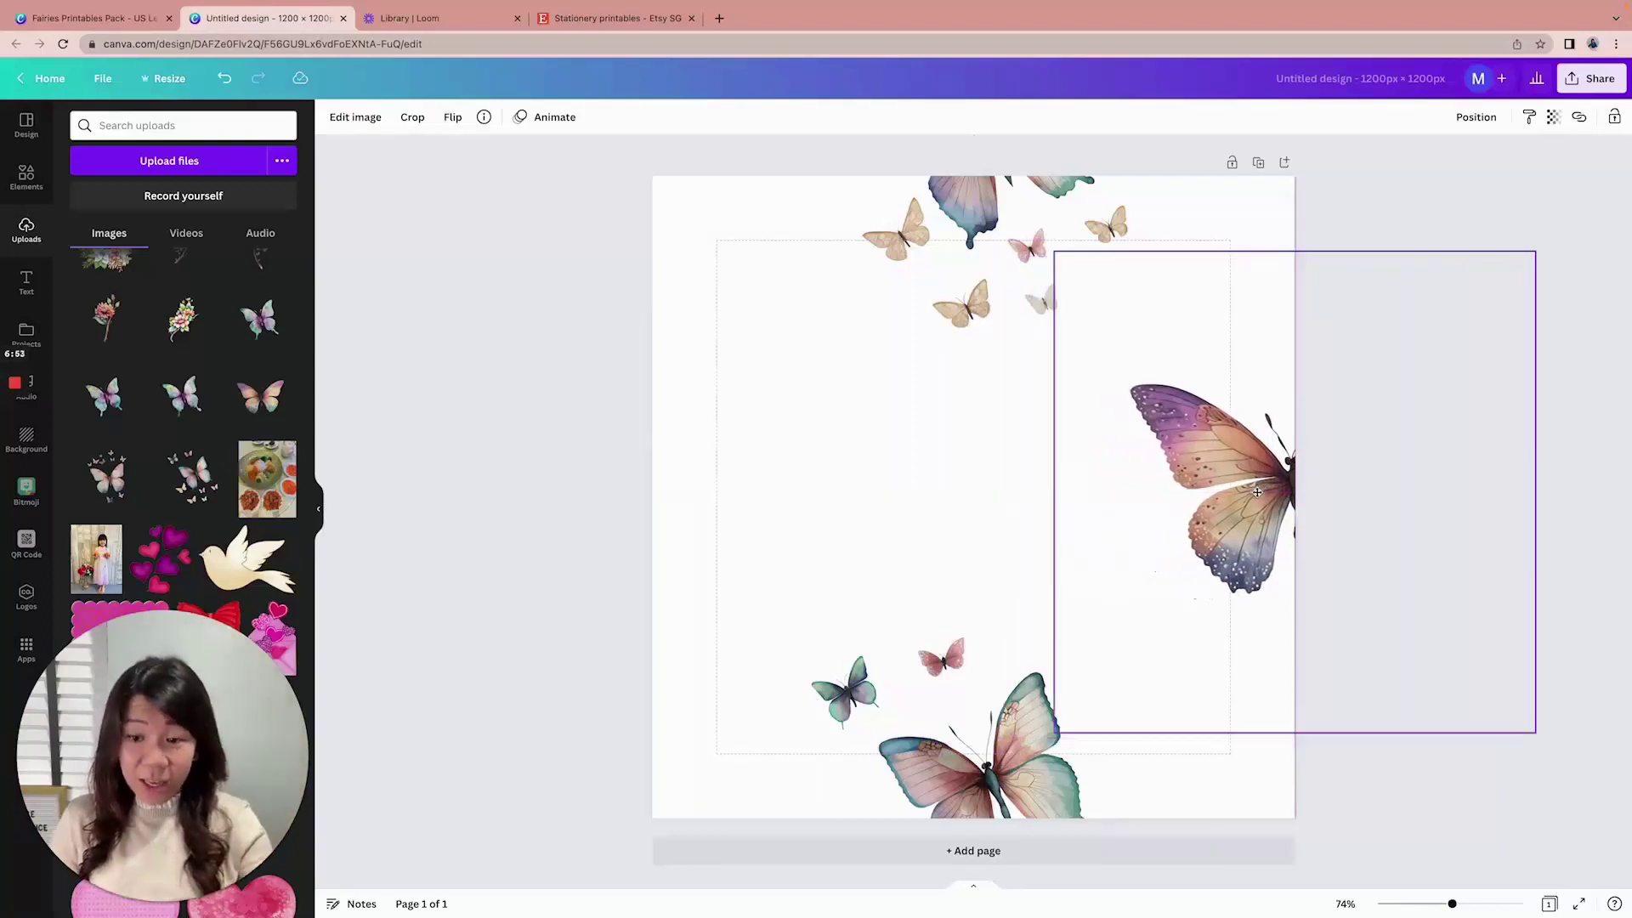
{"action": "left_click_drag", "start_coordinate": [1257, 493], "coordinate": [1257, 496]}
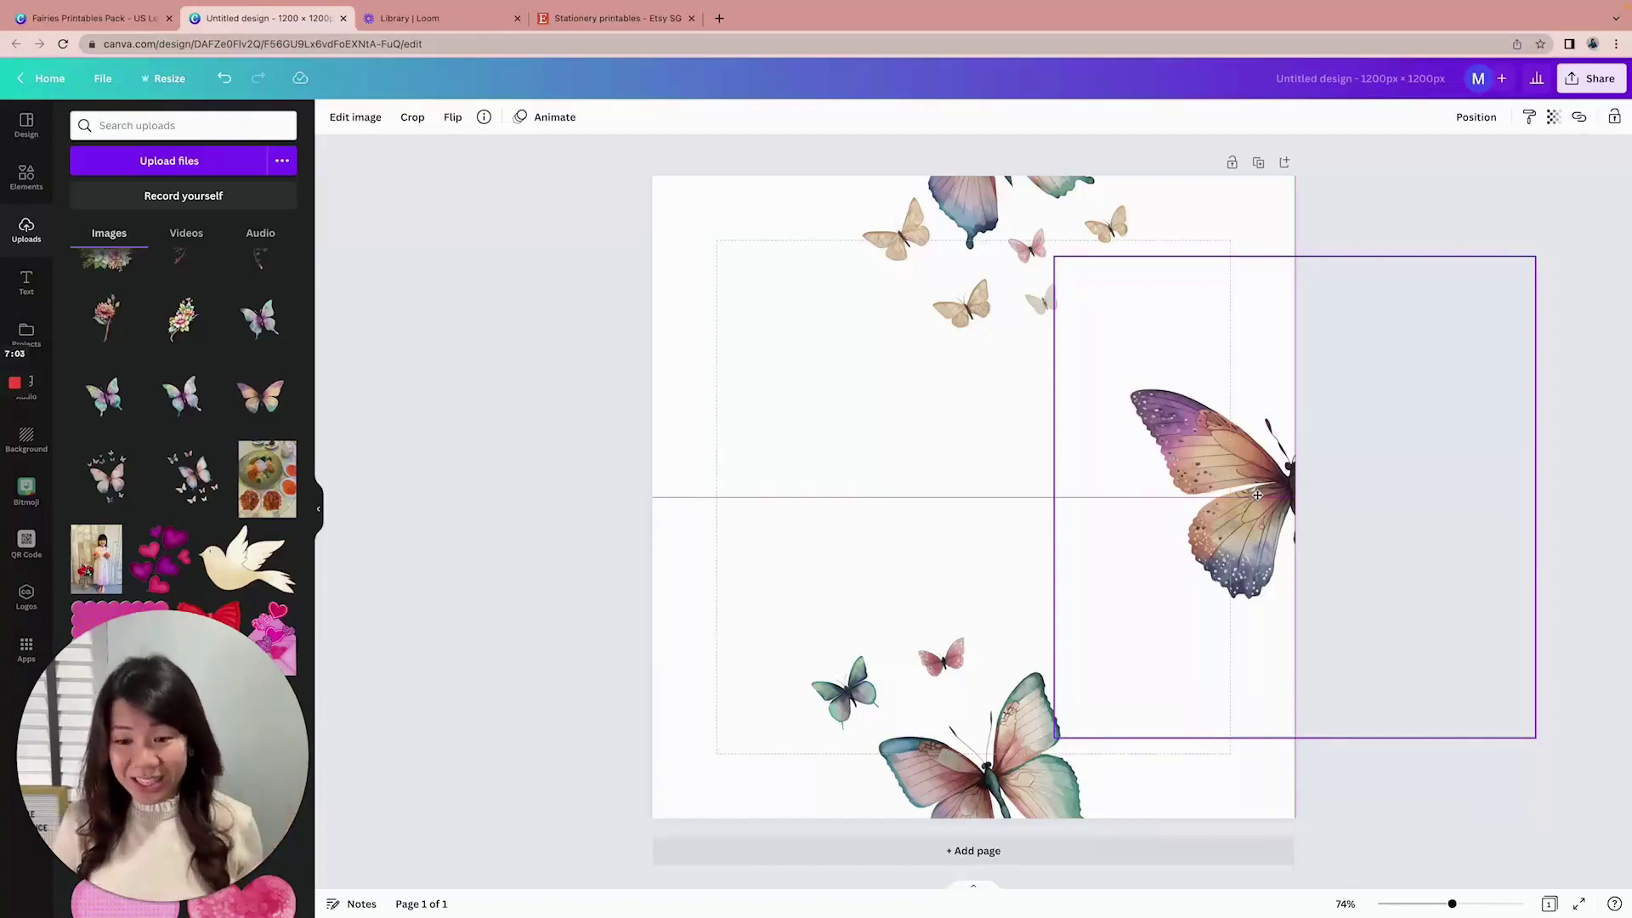
Place a copy of the purple-and-orange butterfly half off the page's left edge, vertically centred to match the one opposite
{"action": "left_click_drag", "start_coordinate": [1257, 495], "coordinate": [716, 478]}
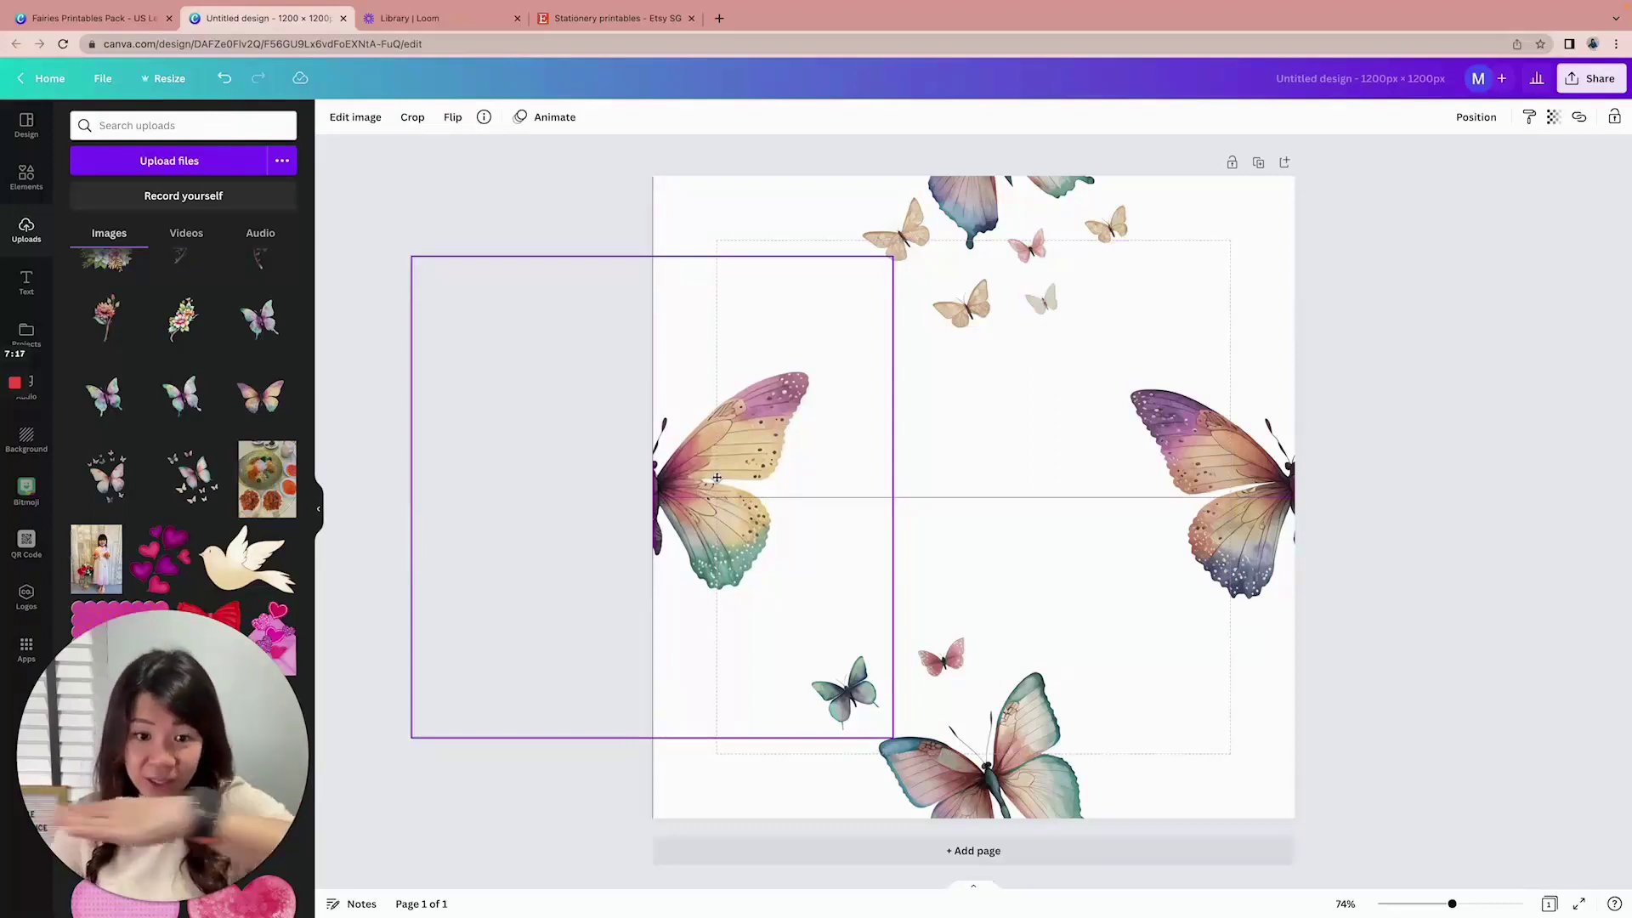
{"action": "left_click_drag", "start_coordinate": [717, 478], "coordinate": [716, 478]}
{"action": "left_click", "coordinate": [1409, 656]}
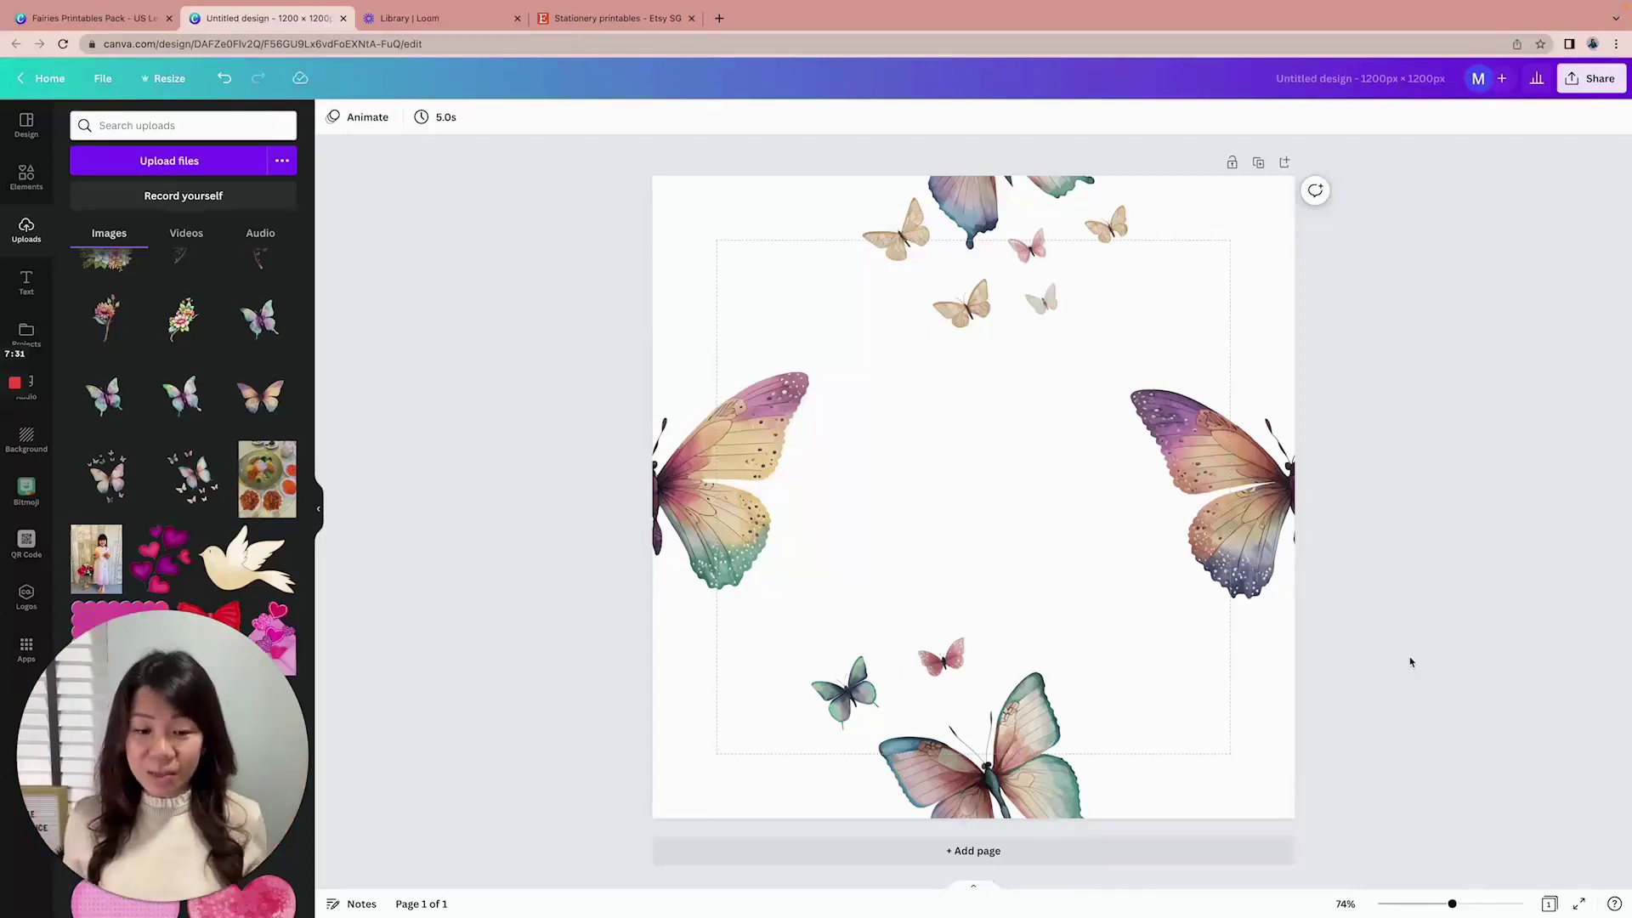
Add the teal-and-purple butterfly, shrink it, rotate it clockwise until it is upright, and place it in the centre gap
{"action": "left_click", "coordinate": [194, 397]}
{"action": "left_click_drag", "start_coordinate": [732, 257], "coordinate": [836, 359]}
{"action": "left_click_drag", "start_coordinate": [1048, 551], "coordinate": [990, 479]}
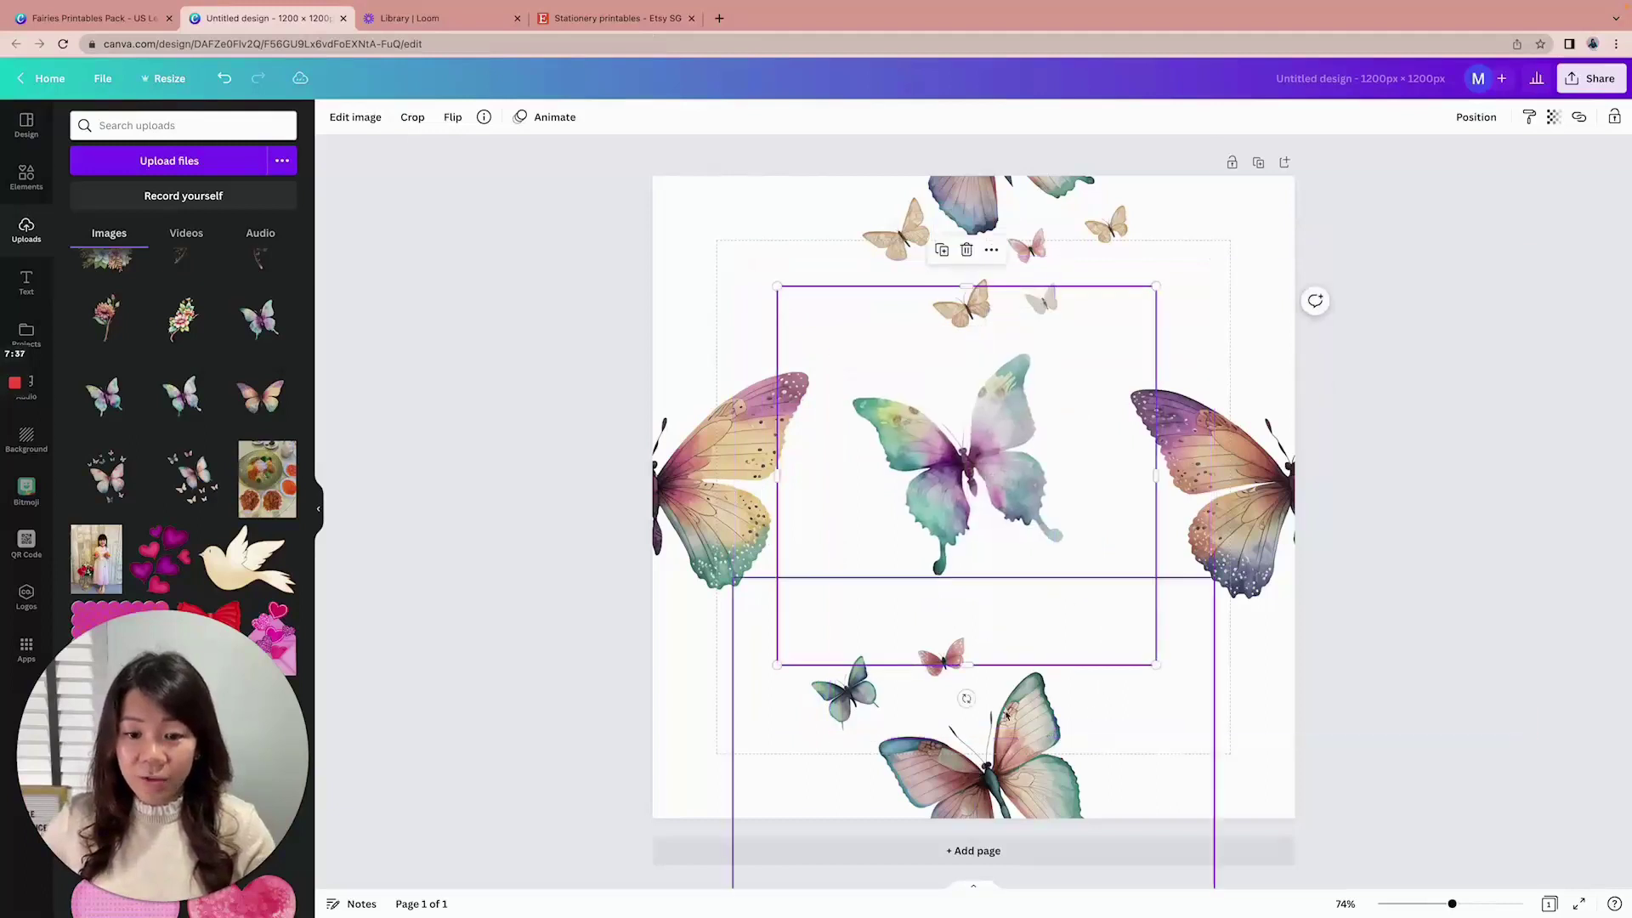
{"action": "left_click_drag", "start_coordinate": [962, 692], "coordinate": [878, 691]}
{"action": "left_click_drag", "start_coordinate": [994, 461], "coordinate": [1005, 470]}
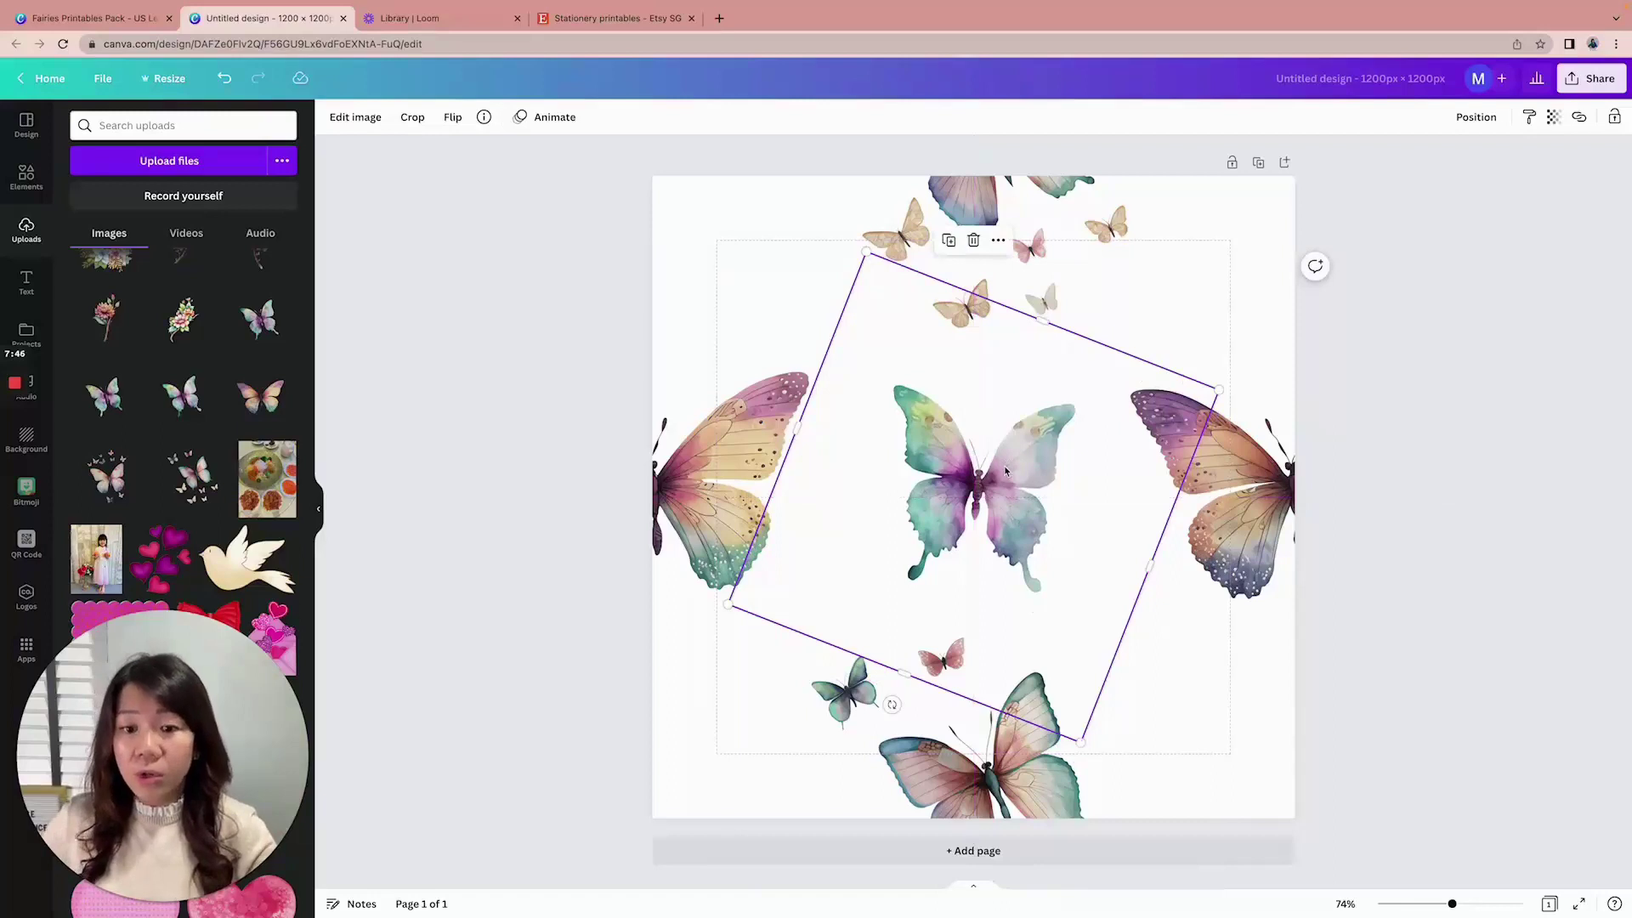
Move the teal-and-purple butterfly off-centre and align it to the page's middle and centre
{"action": "left_click", "coordinate": [1475, 127]}
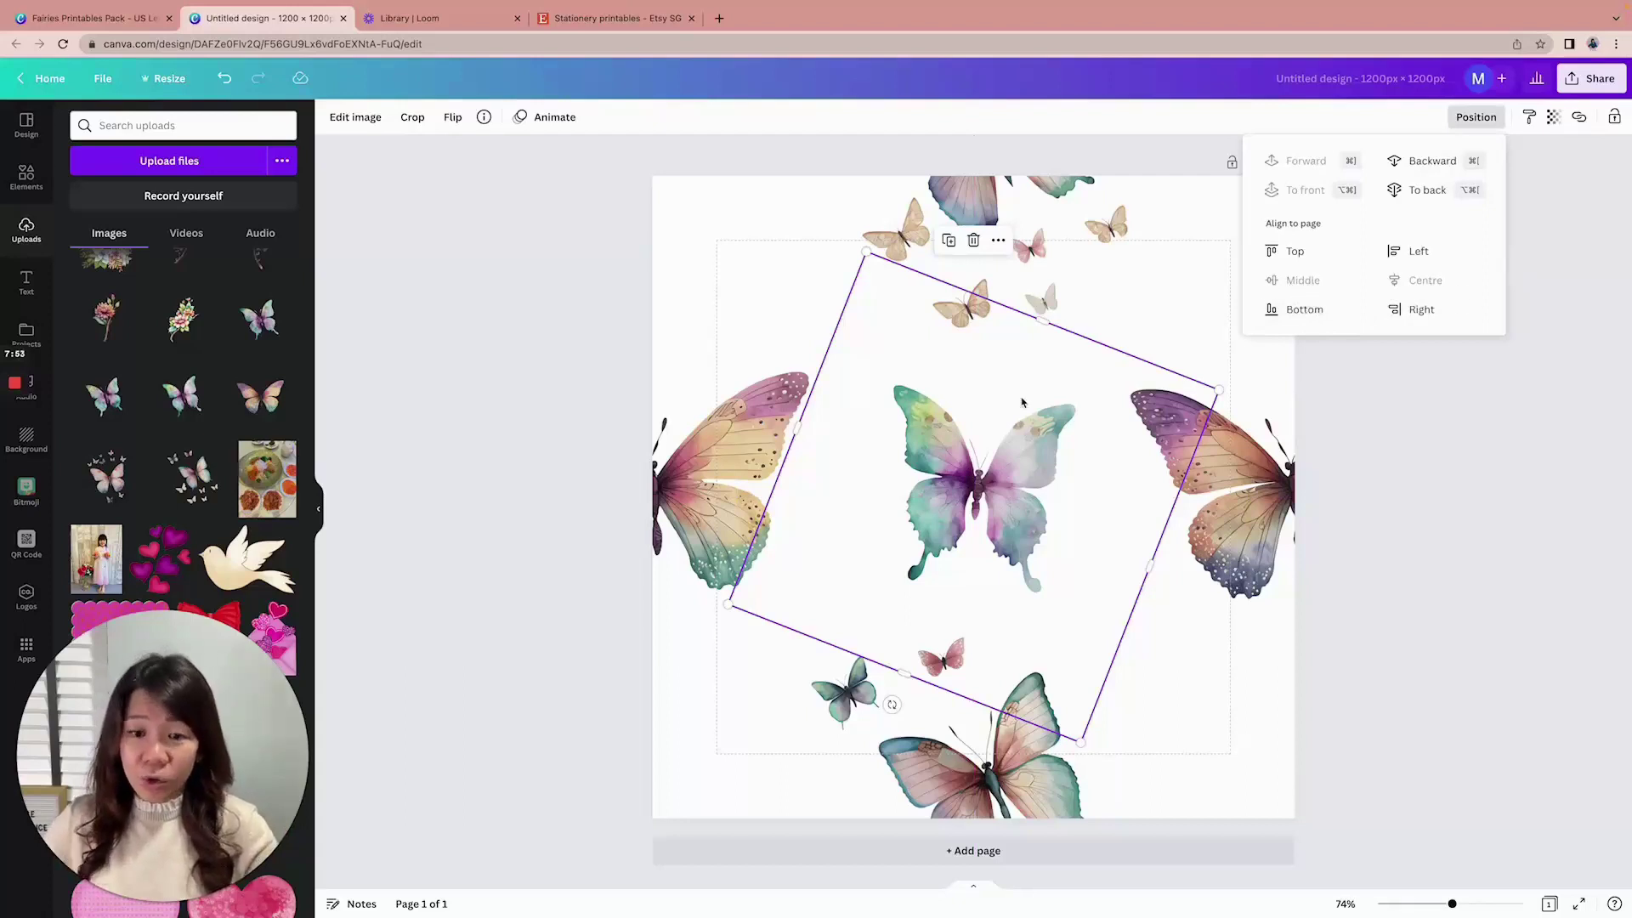
{"action": "left_click_drag", "start_coordinate": [970, 516], "coordinate": [983, 439]}
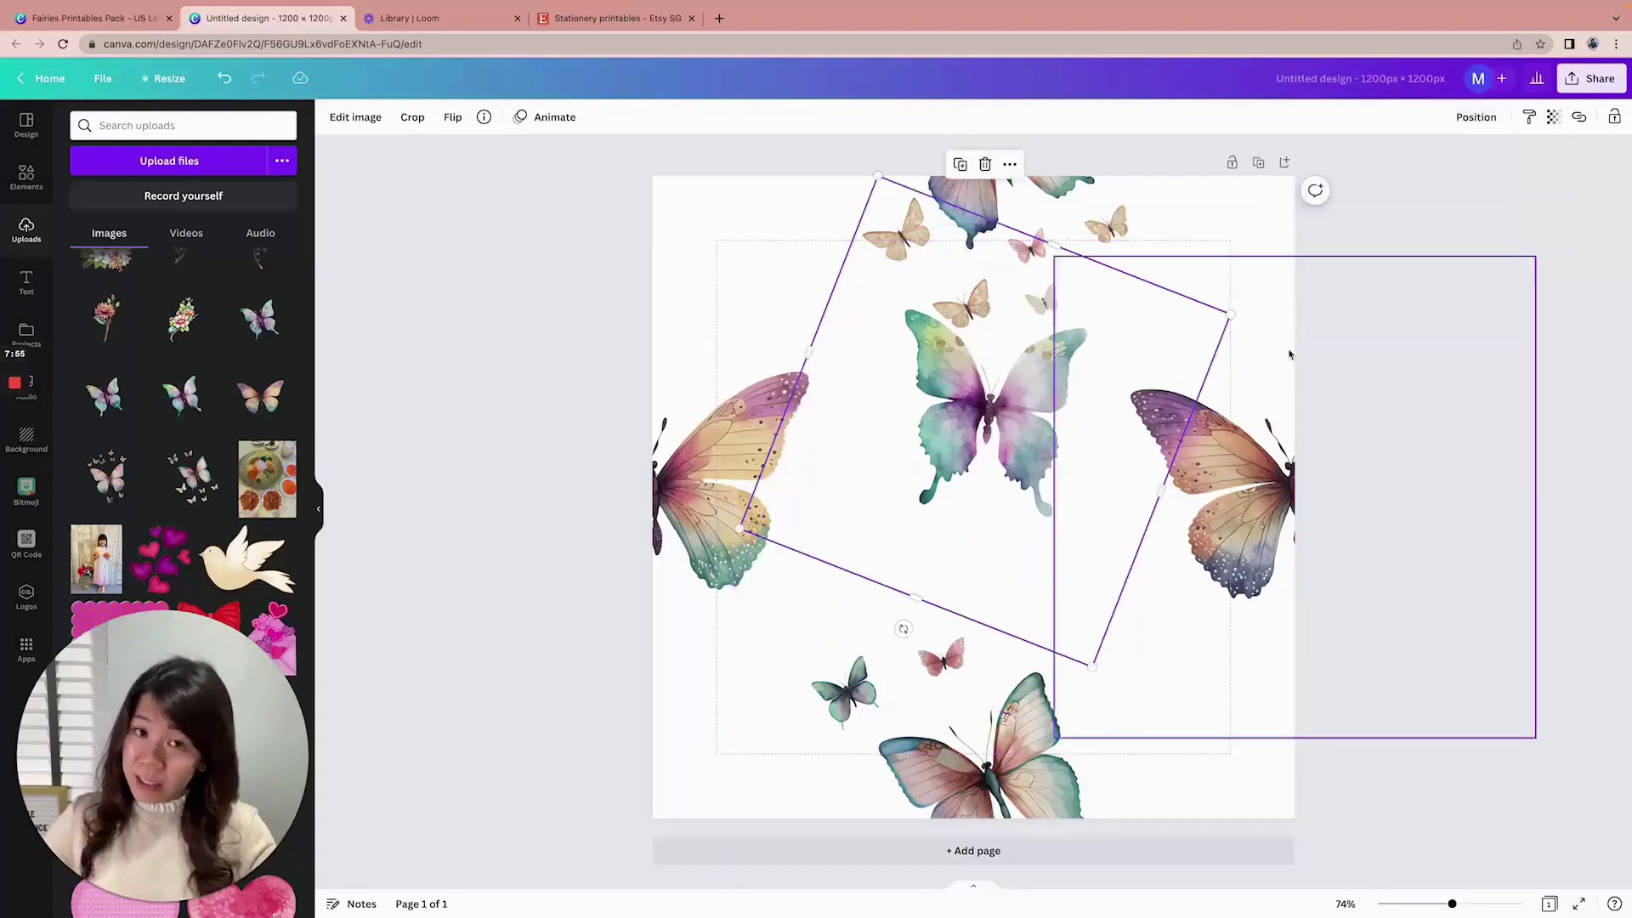
{"action": "left_click", "coordinate": [1475, 116]}
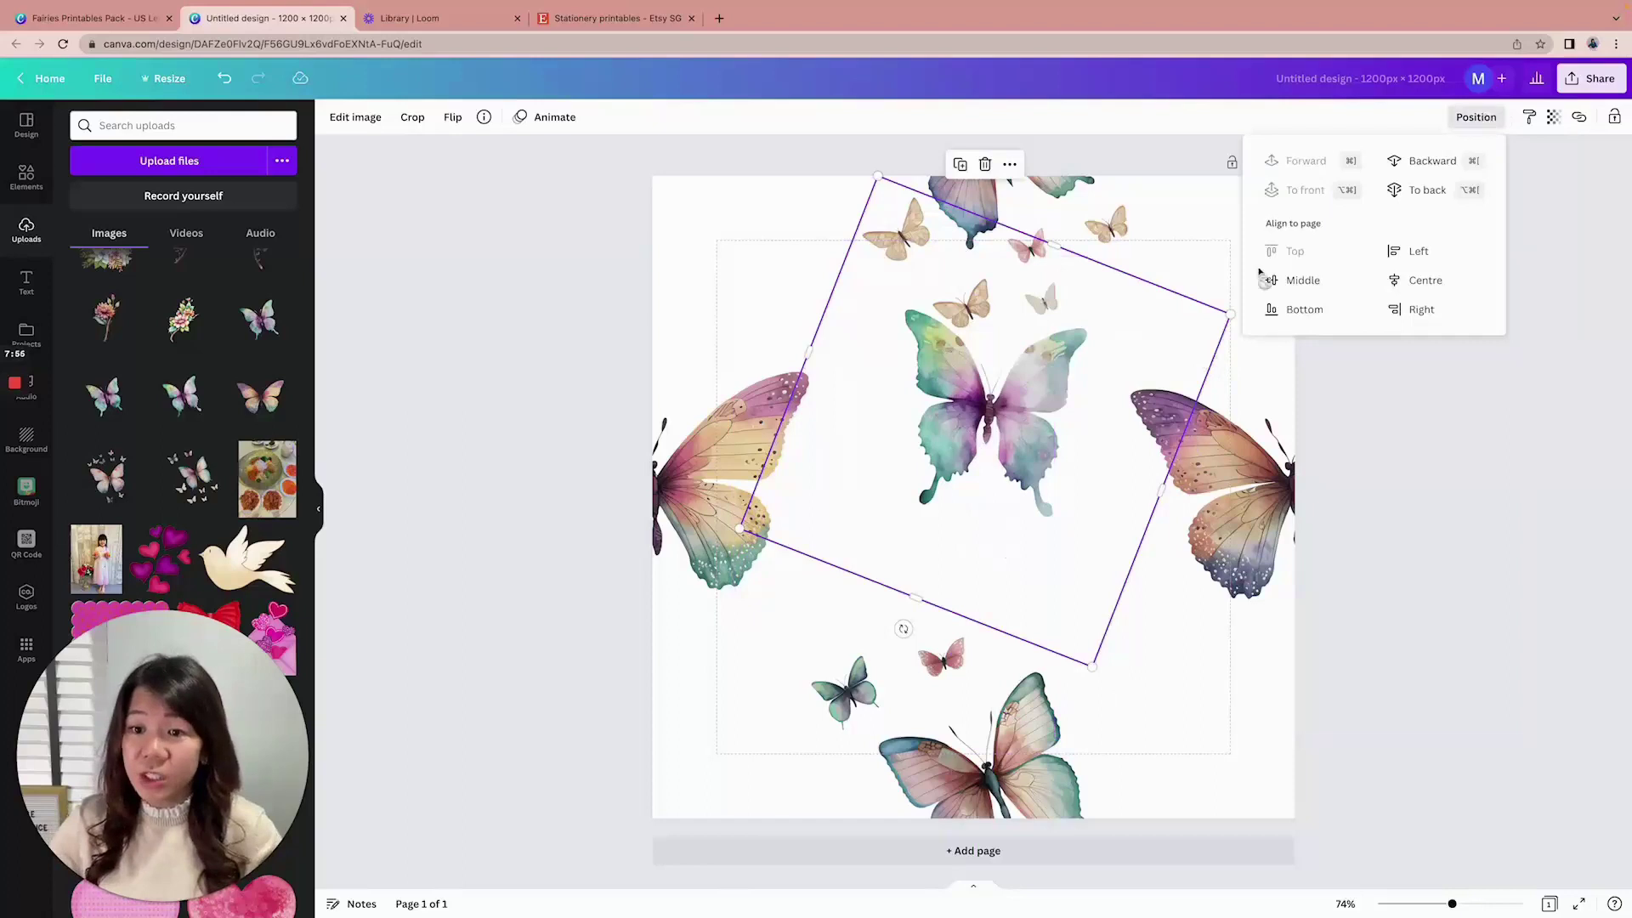
{"action": "left_click", "coordinate": [1309, 282]}
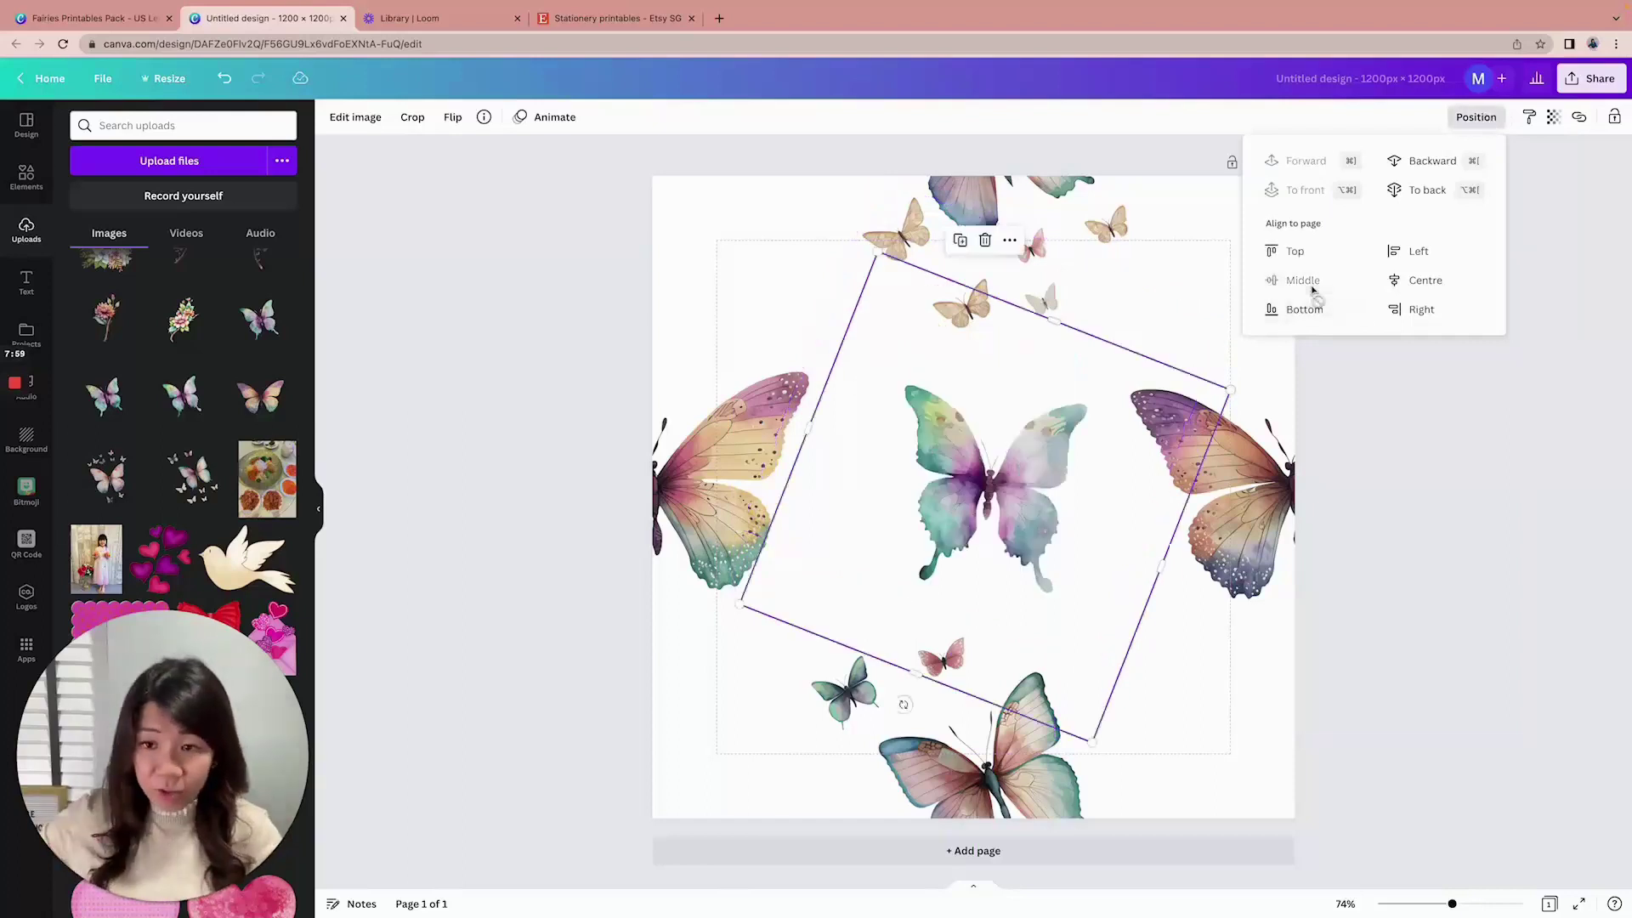
{"action": "left_click", "coordinate": [1399, 282]}
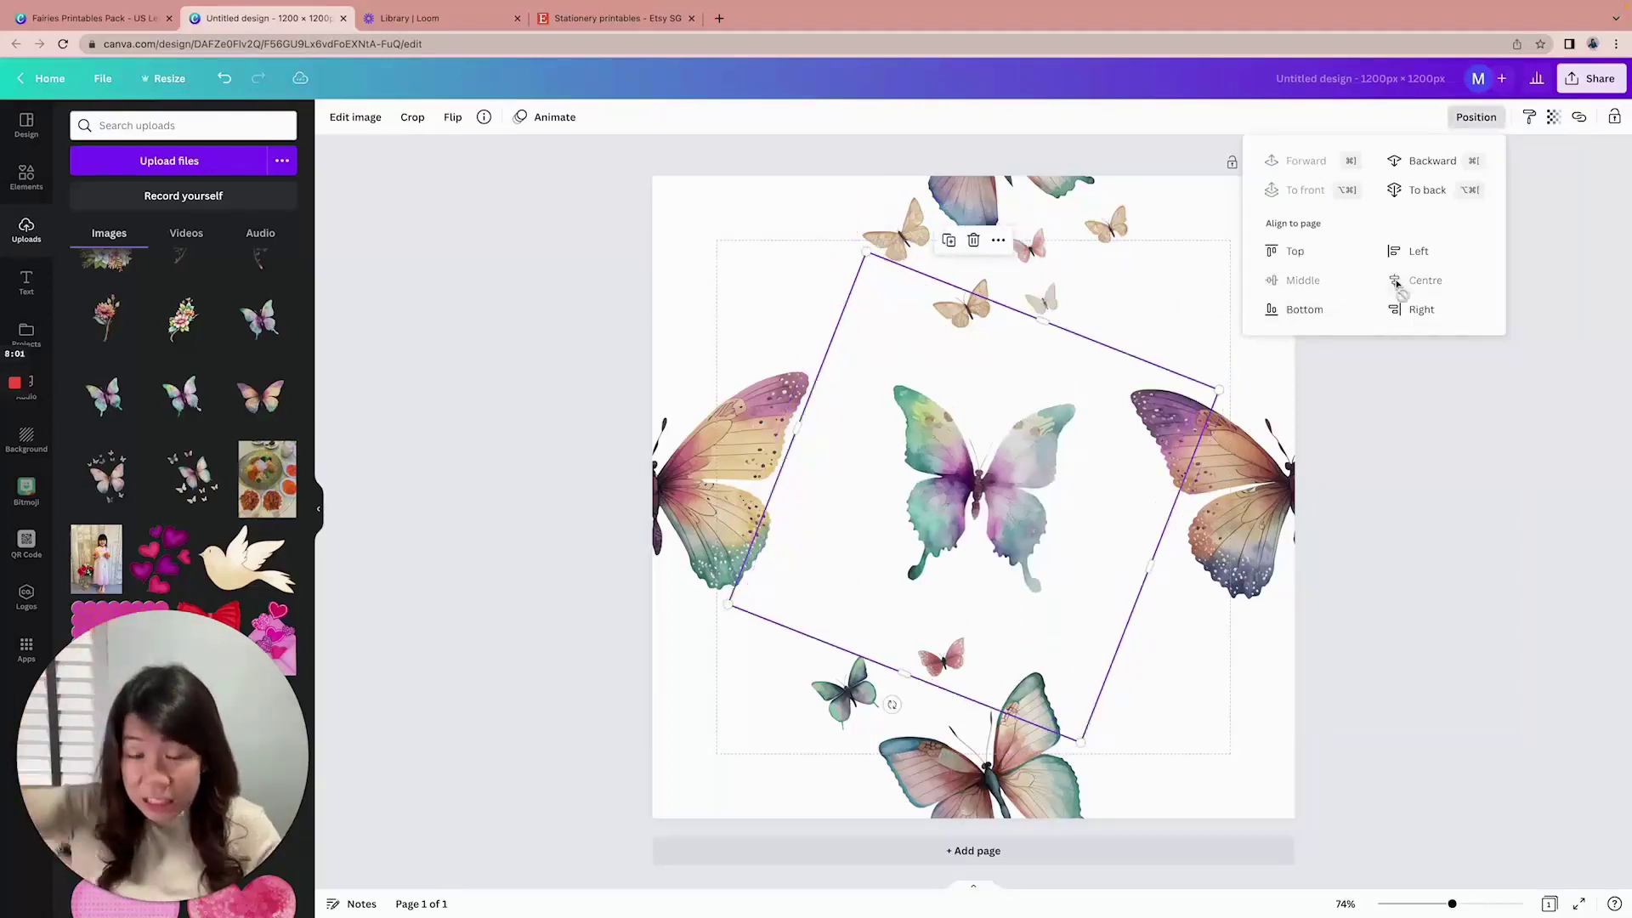
{"action": "left_click", "coordinate": [1417, 546]}
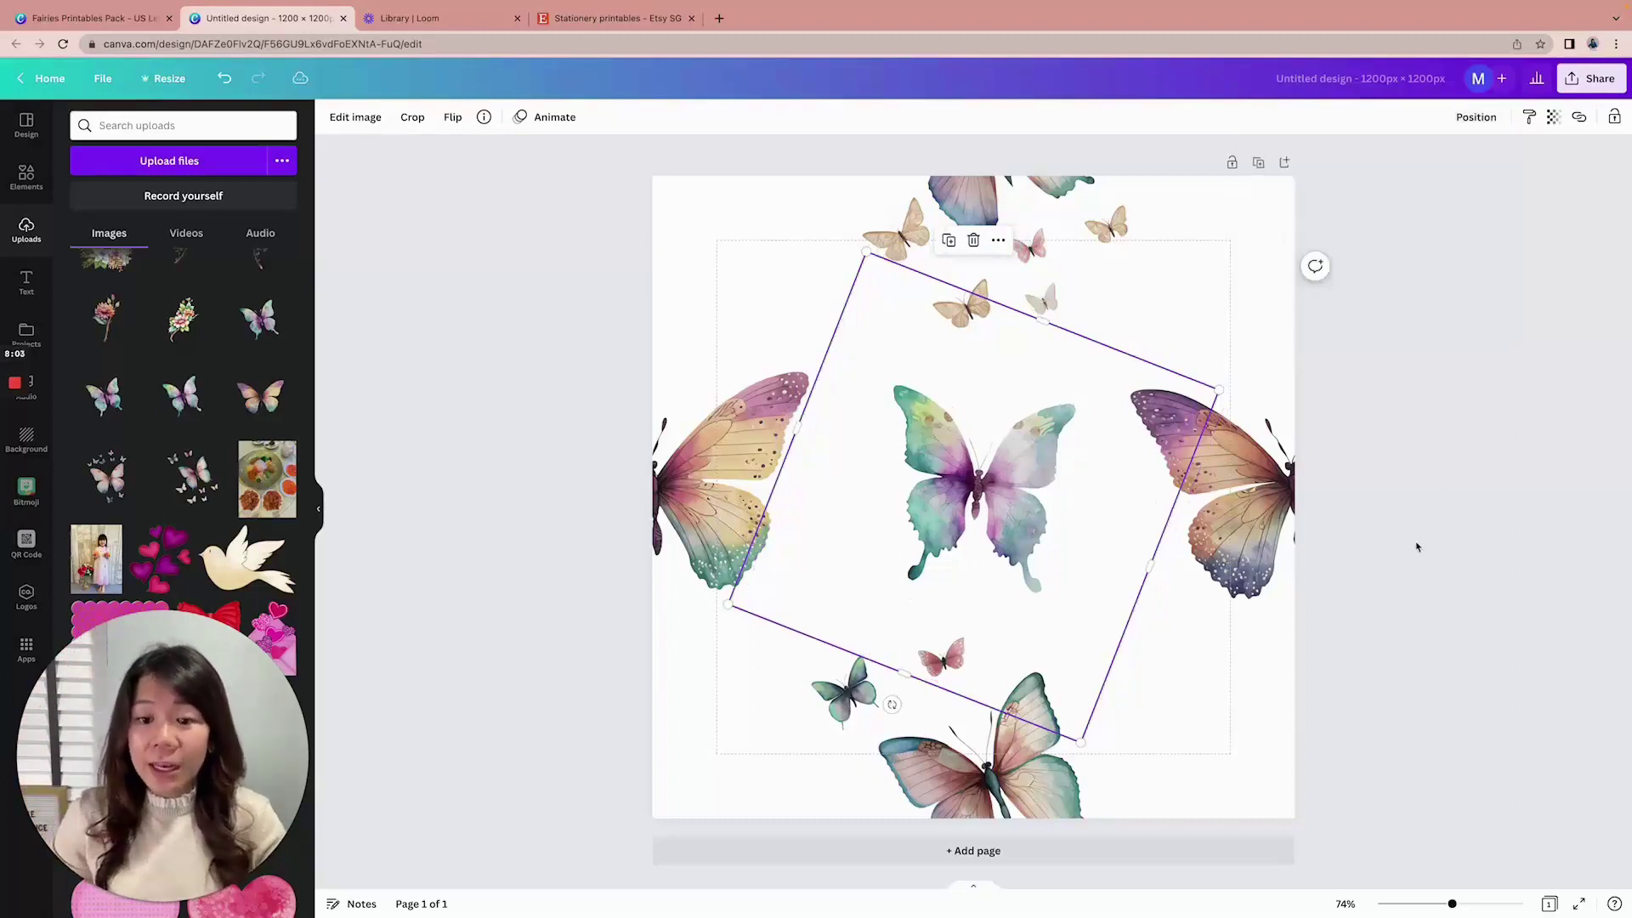
{"action": "left_click", "coordinate": [1417, 547]}
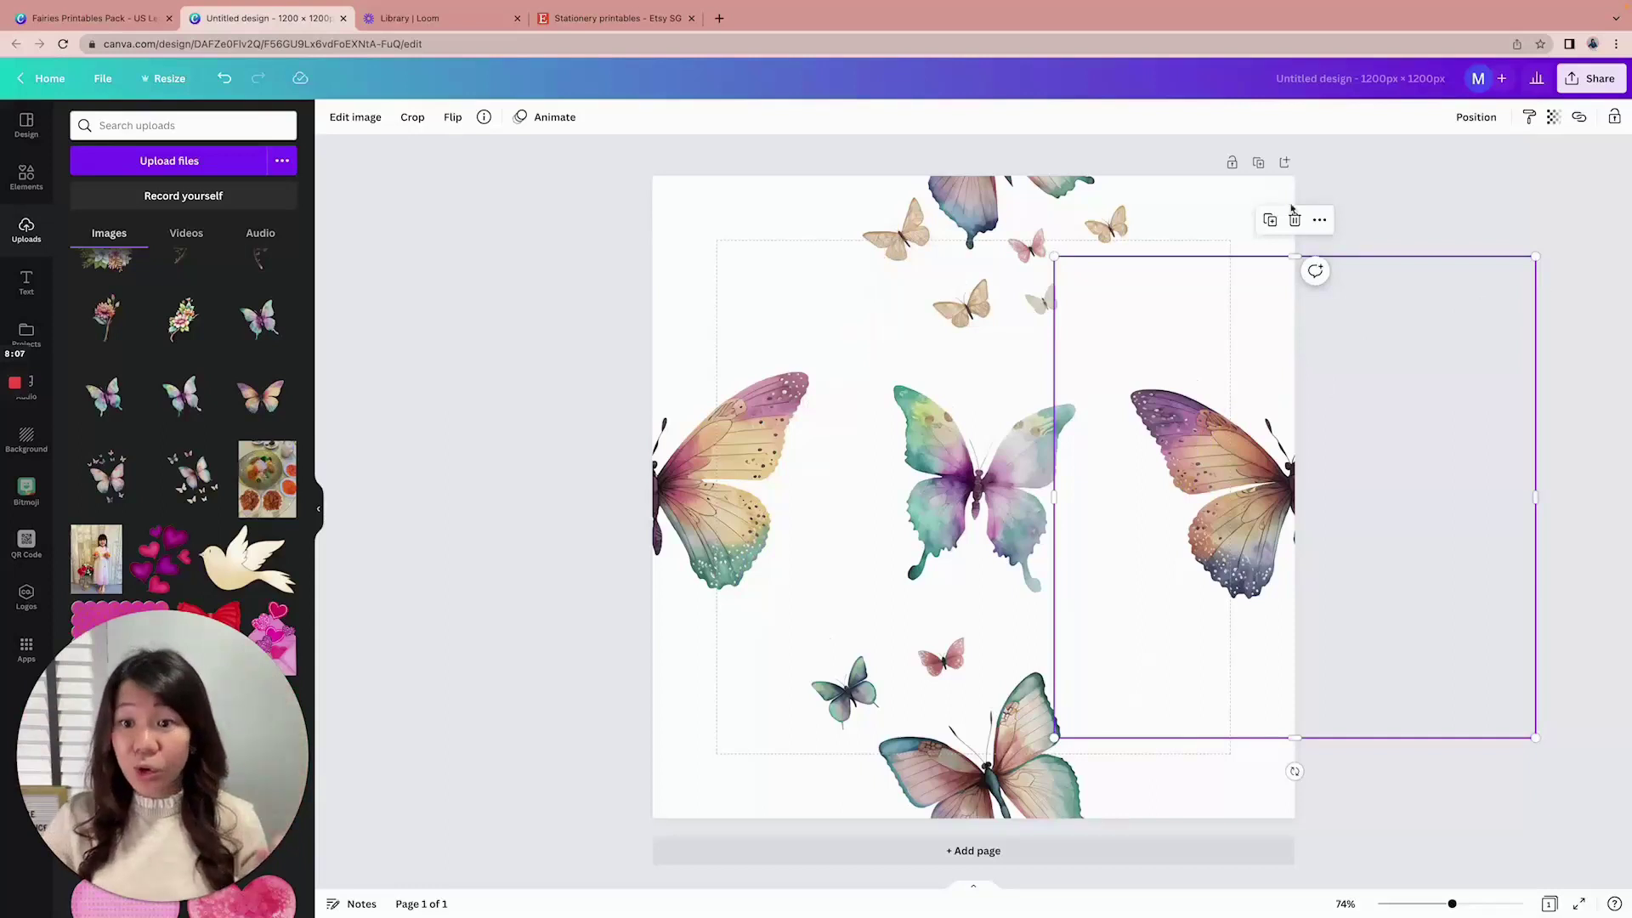
{"action": "left_click", "coordinate": [837, 557]}
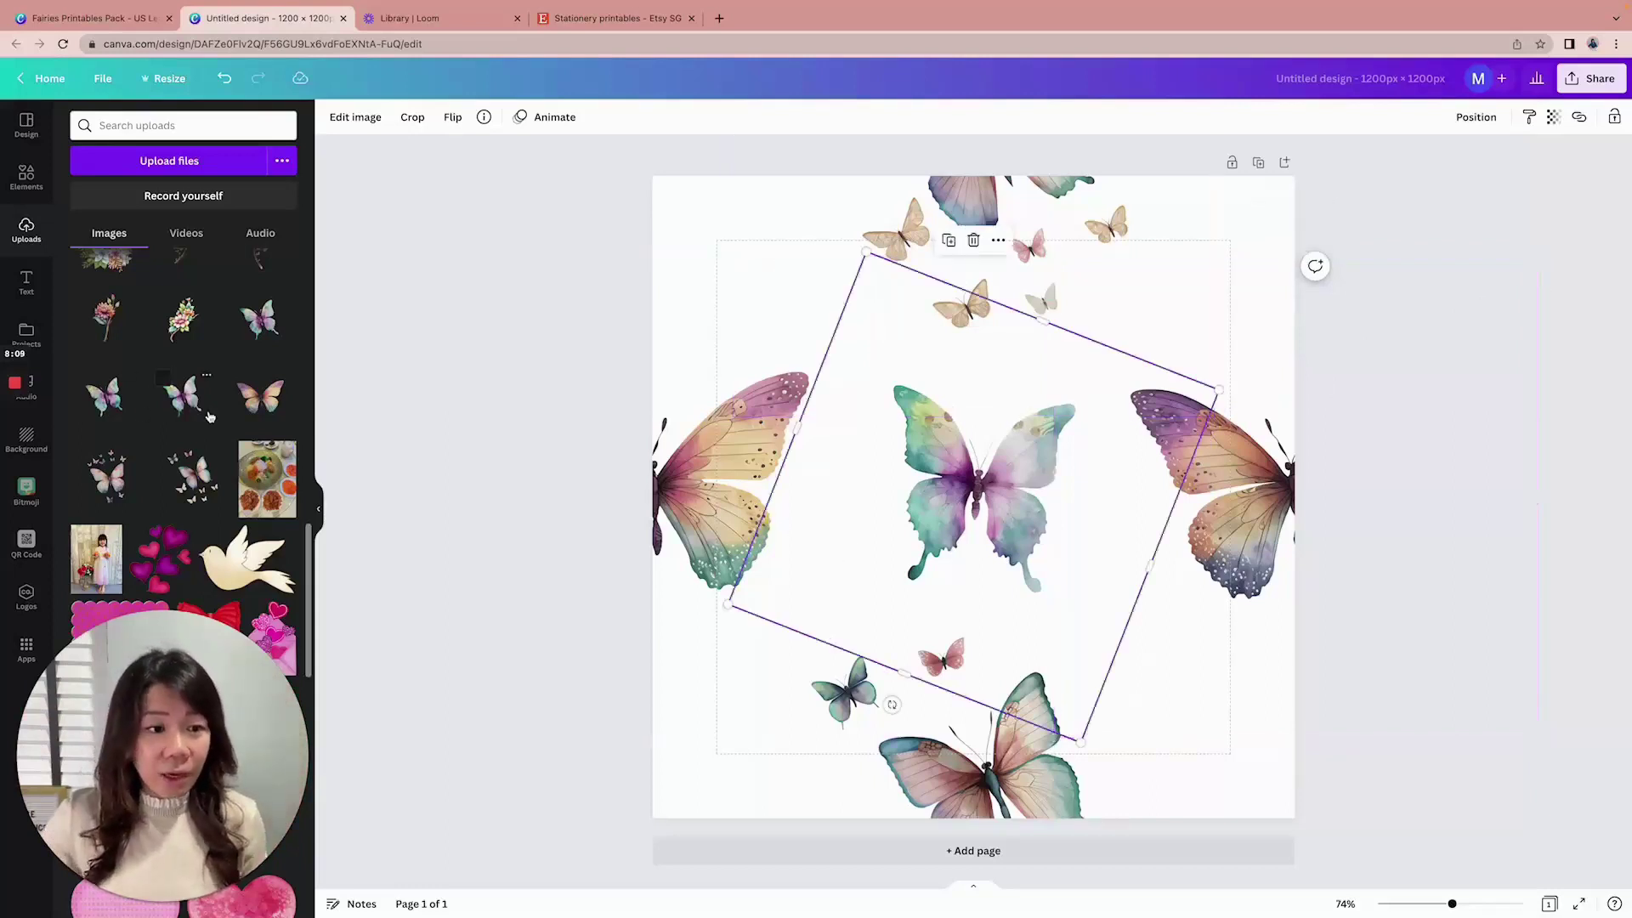
Add another teal-and-purple butterfly from the uploads, shrink it, move it to the page's upper-left area and rotate it clockwise
{"action": "scroll", "coordinate": [210, 416], "scroll_direction": "up", "scroll_amount": 1}
{"action": "scroll", "coordinate": [210, 417], "scroll_direction": "down", "scroll_amount": 1}
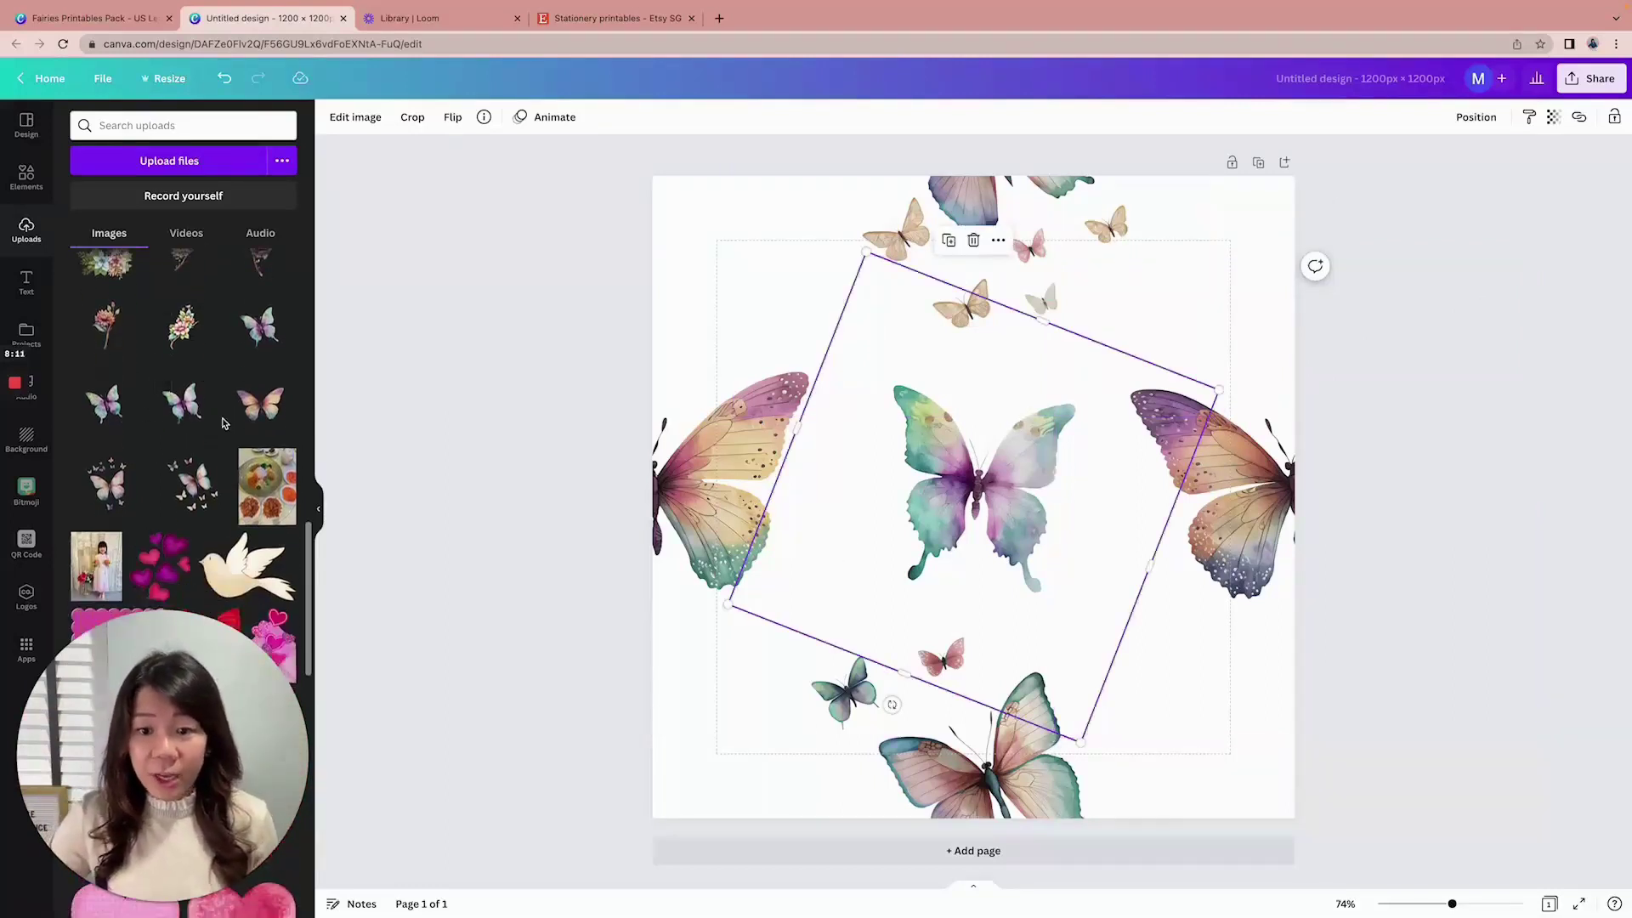
{"action": "left_click", "coordinate": [119, 412]}
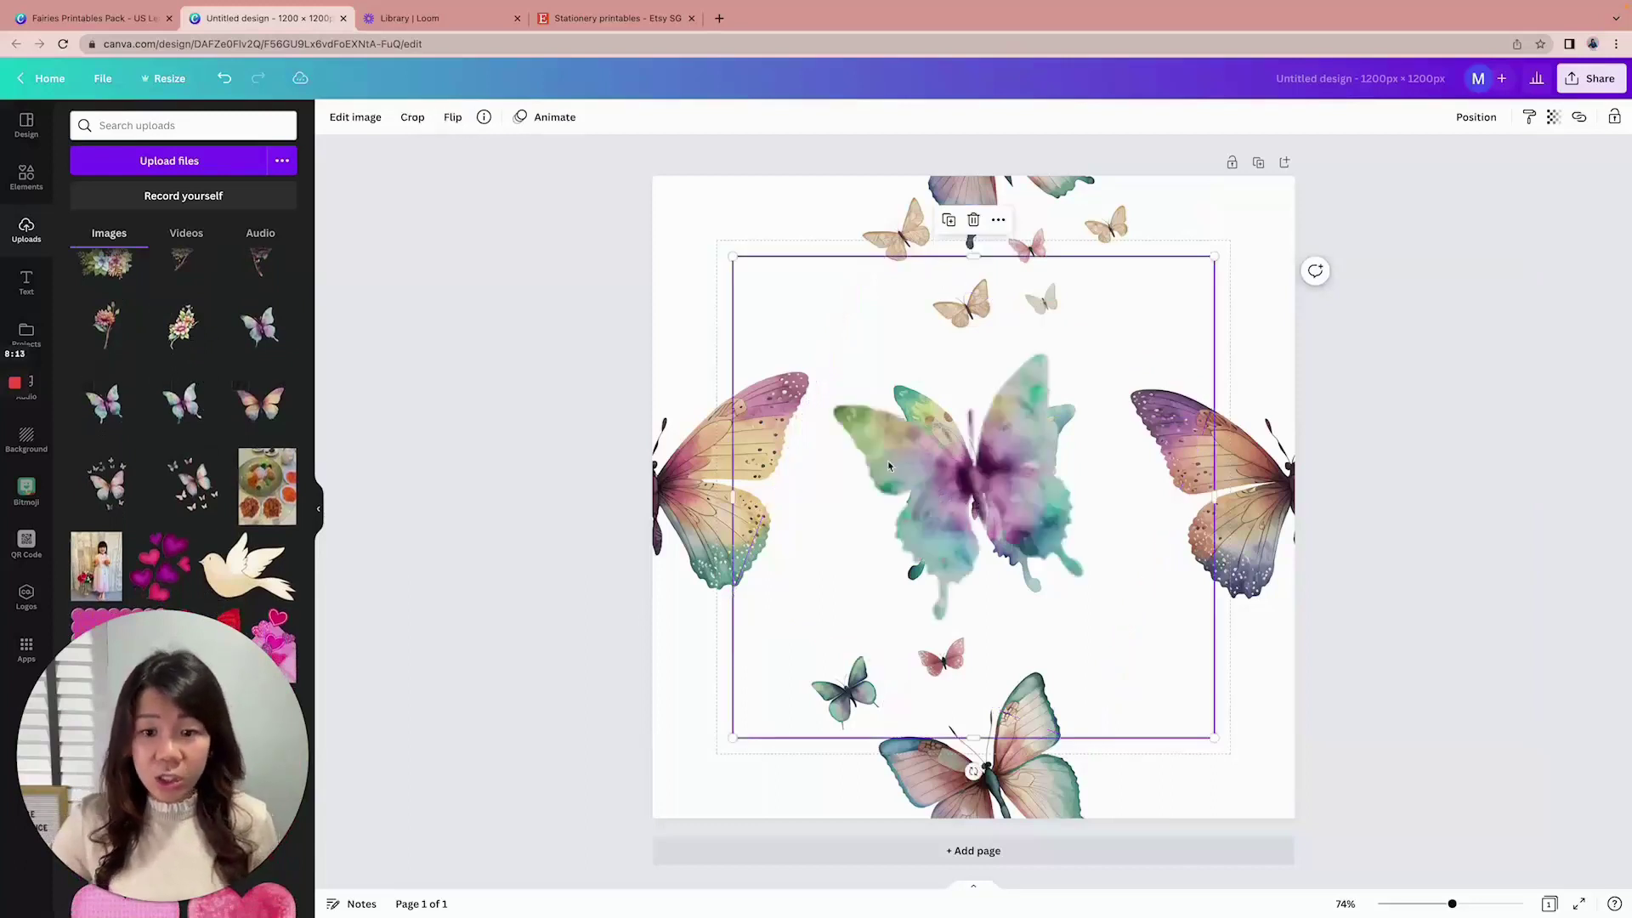
{"action": "left_click_drag", "start_coordinate": [1191, 277], "coordinate": [1032, 460]}
{"action": "left_click_drag", "start_coordinate": [967, 725], "coordinate": [881, 431]}
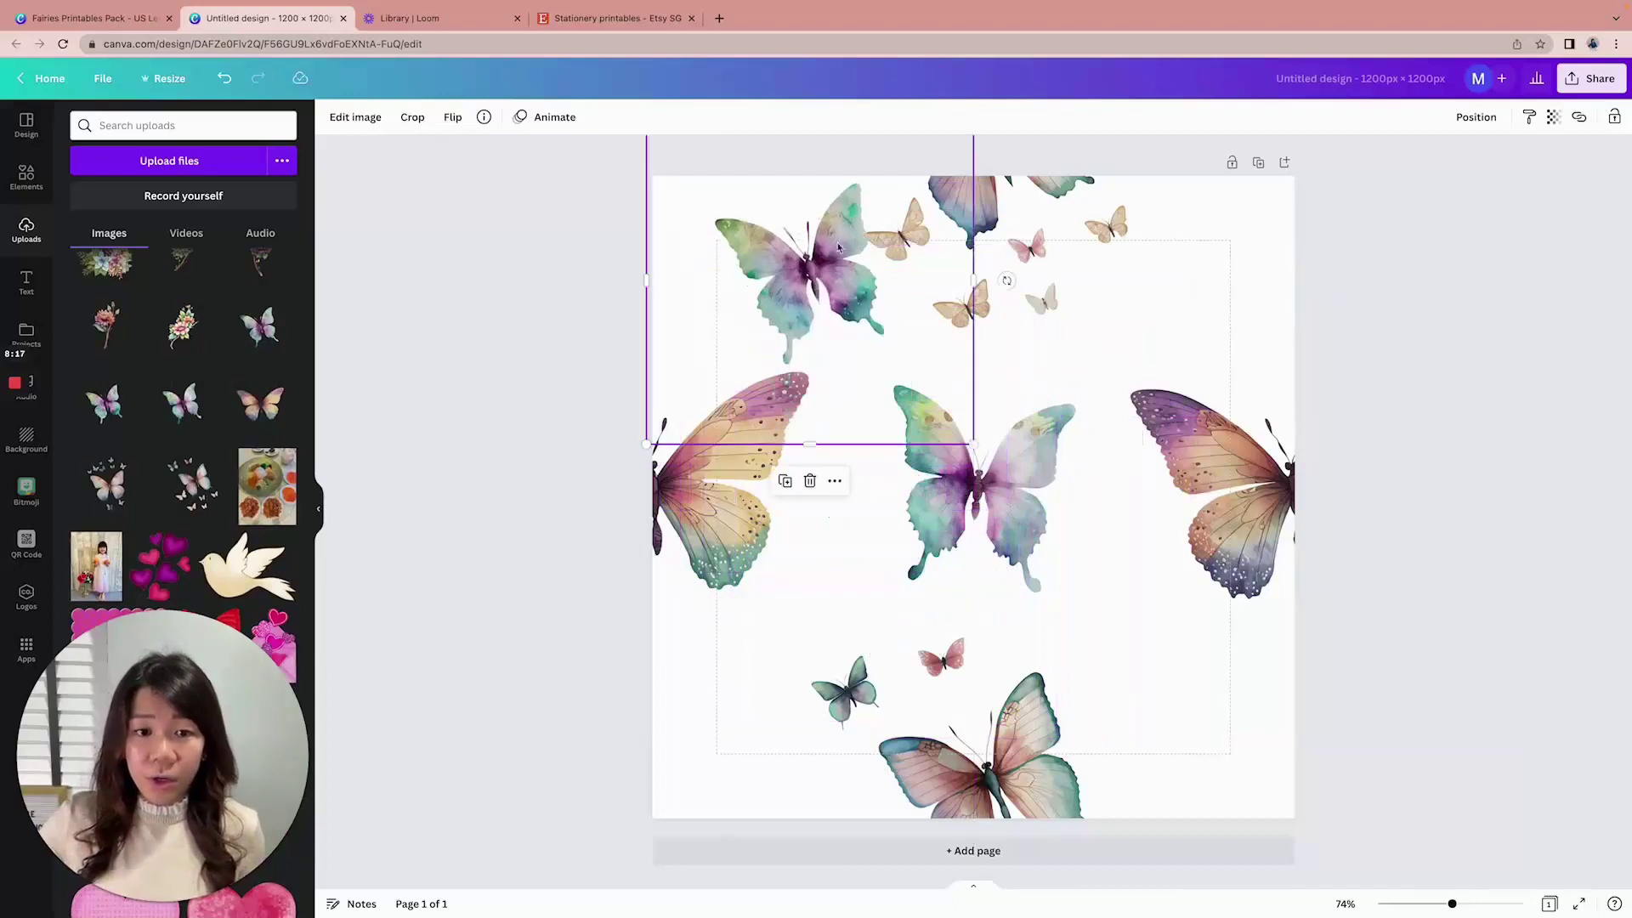
{"action": "left_click_drag", "start_coordinate": [1006, 281], "coordinate": [843, 364]}
{"action": "left_click_drag", "start_coordinate": [712, 452], "coordinate": [661, 425]}
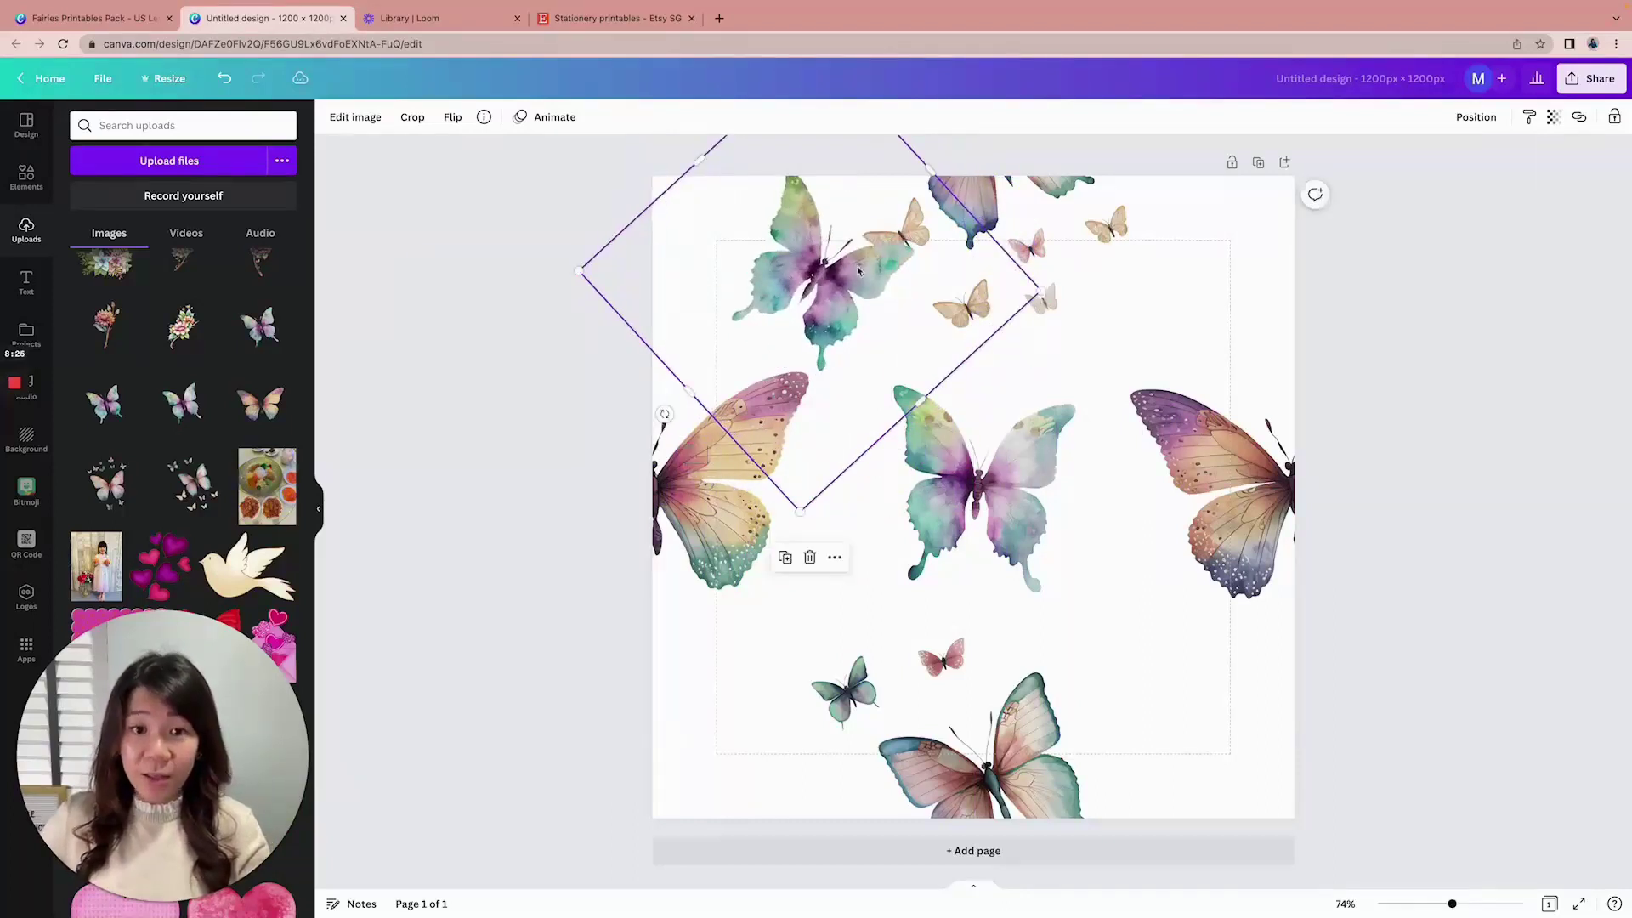
Centre the rotated teal-and-purple butterfly on the page's top-left corner and place aligned copies on the top-right and bottom-right corners
{"action": "left_click_drag", "start_coordinate": [839, 274], "coordinate": [699, 168]}
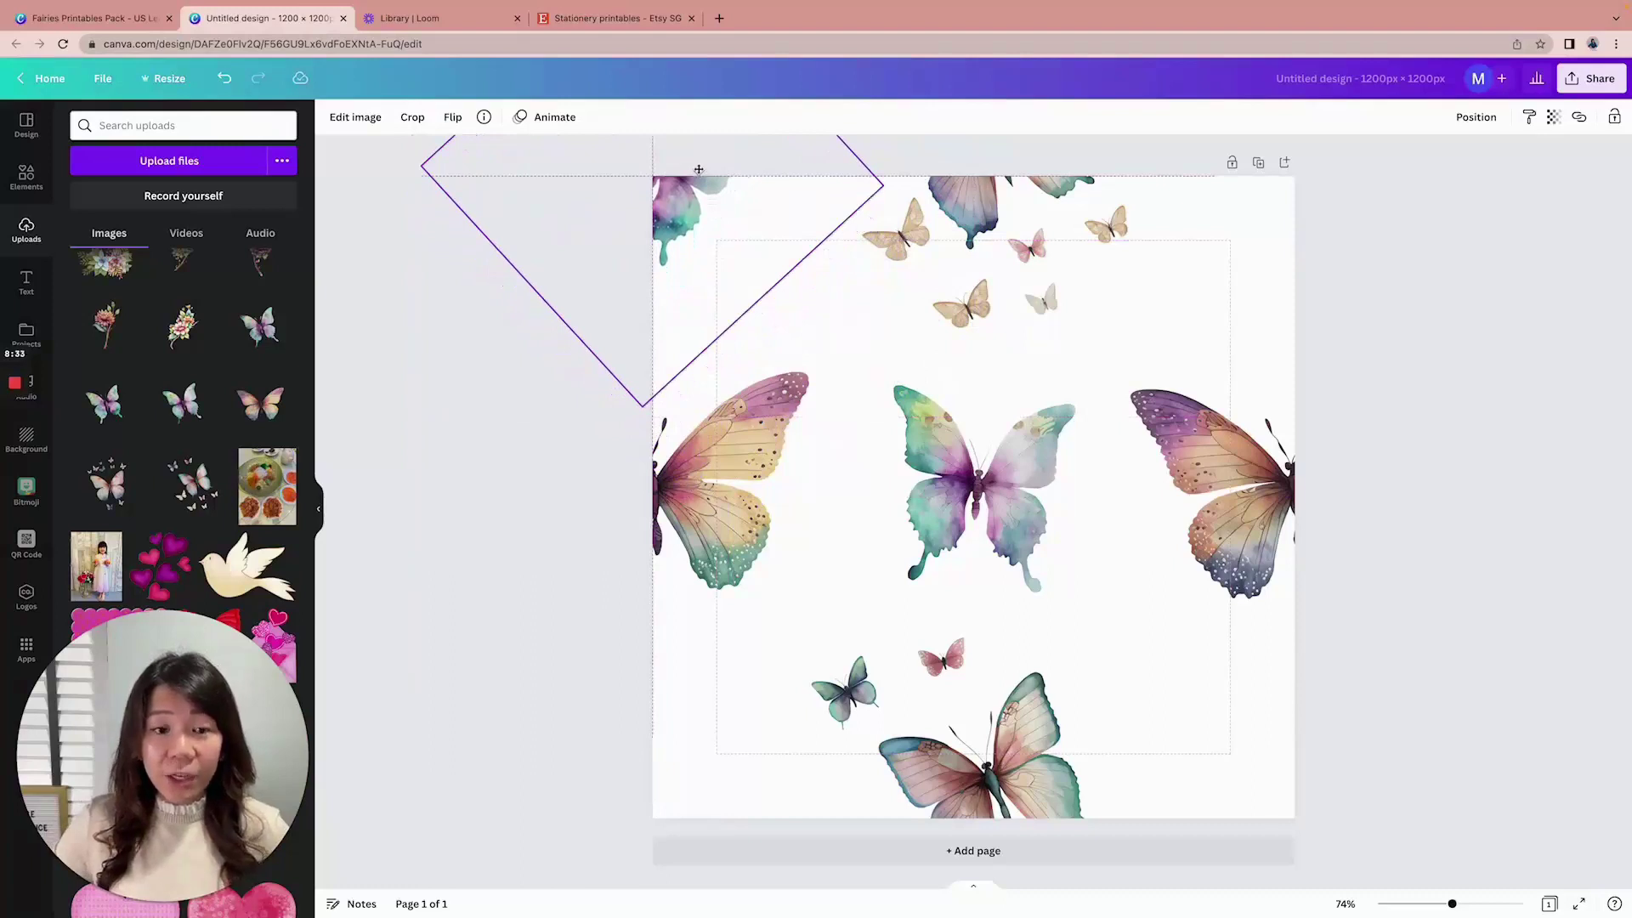
{"action": "left_click_drag", "start_coordinate": [699, 169], "coordinate": [700, 174]}
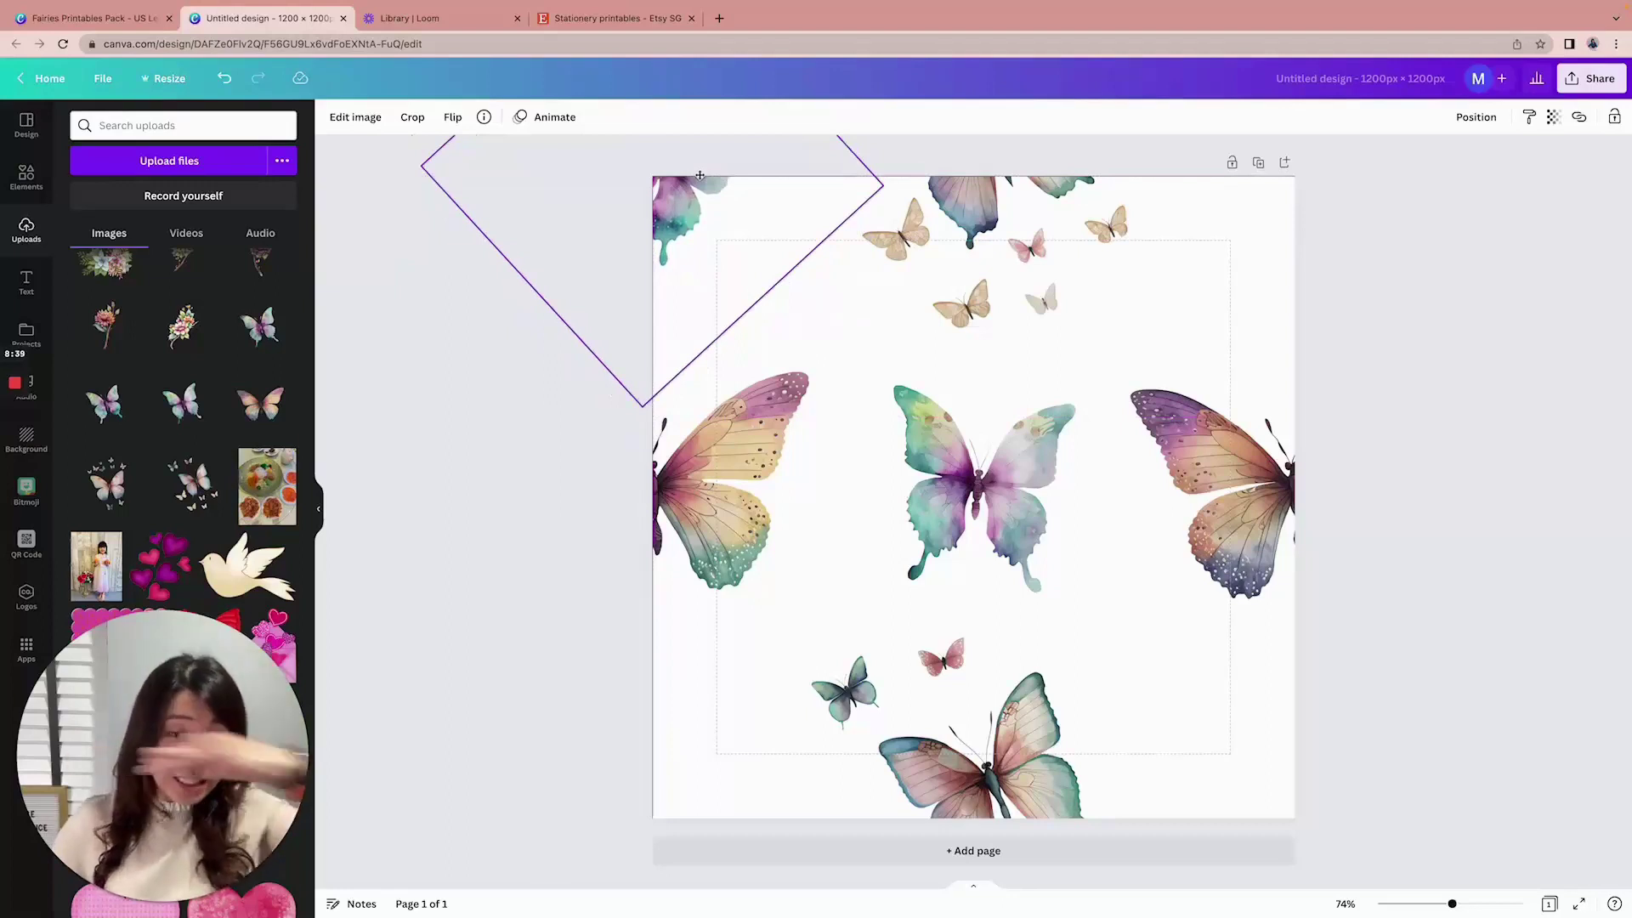
{"action": "left_click_drag", "start_coordinate": [699, 174], "coordinate": [1317, 196]}
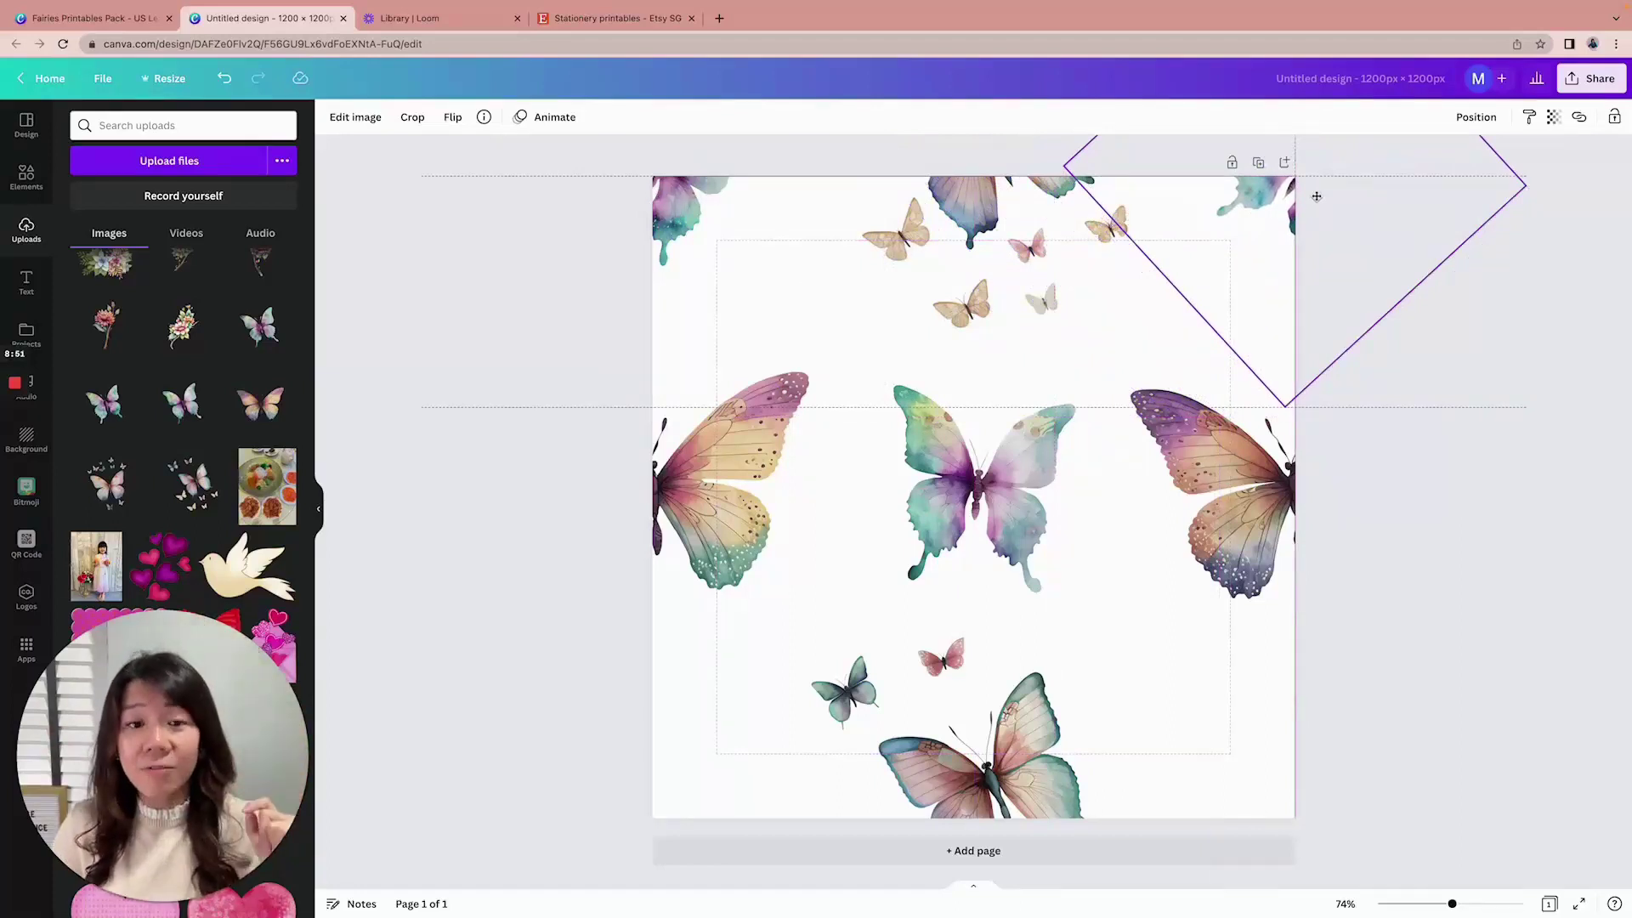
{"action": "left_click_drag", "start_coordinate": [1316, 197], "coordinate": [1276, 759]}
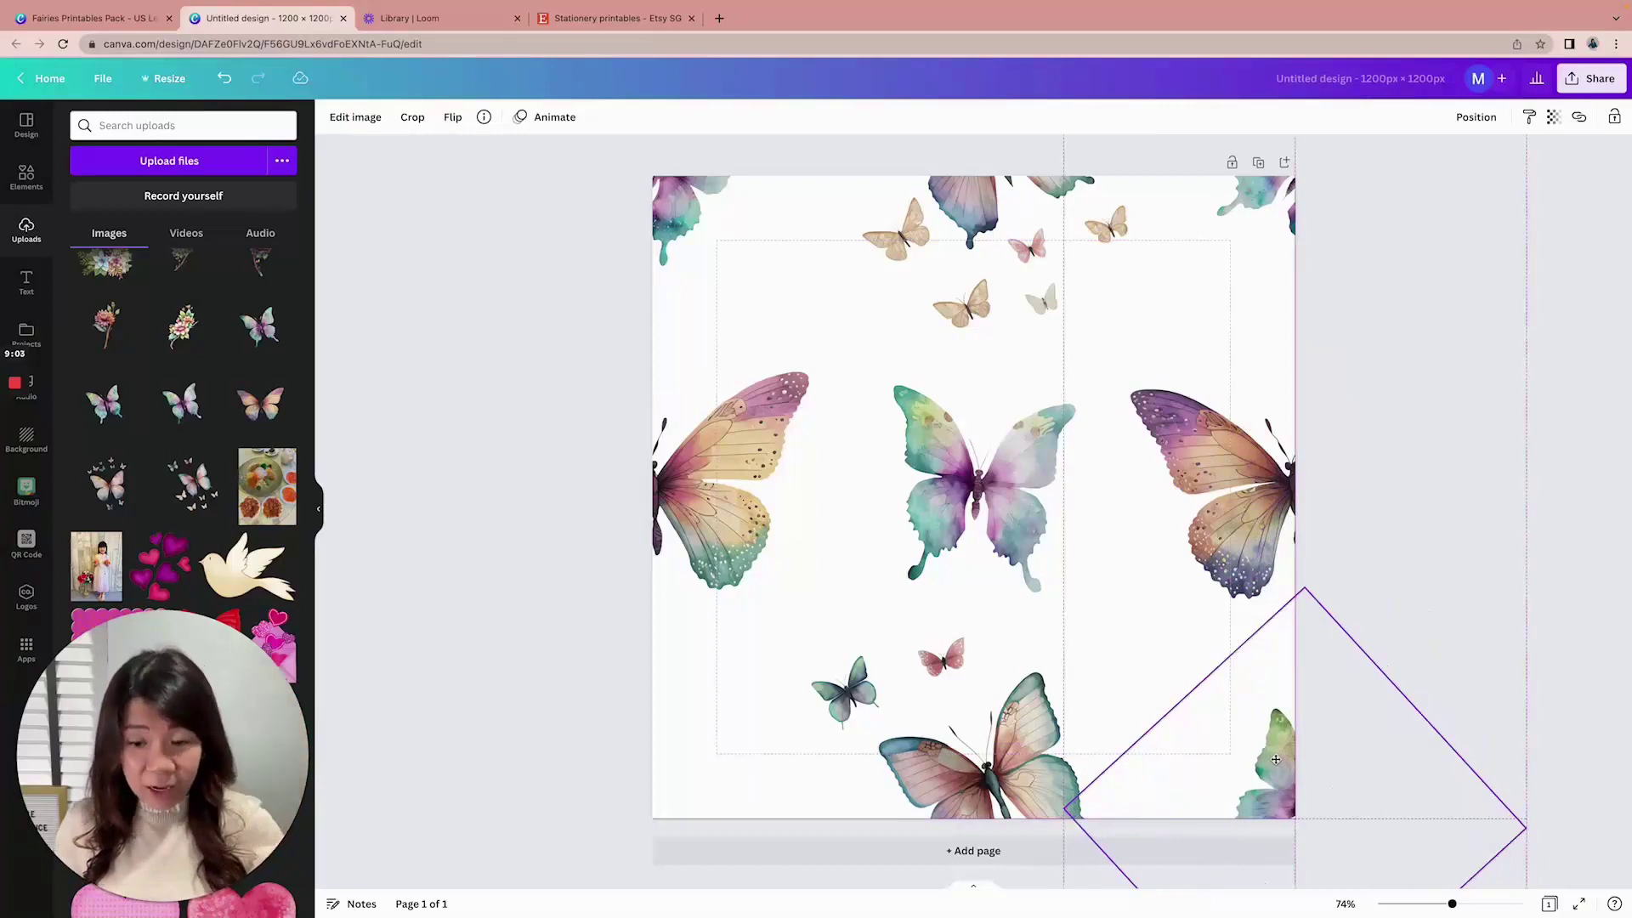
Place a copy of the teal-and-purple butterfly on the page's bottom-left corner, aligned with the other corner butterflies
{"action": "left_click_drag", "start_coordinate": [1276, 759], "coordinate": [599, 722]}
{"action": "key", "text": "super+d"}
{"action": "mouse_move", "coordinate": [676, 760]}
{"action": "left_mouse_down"}
{"action": "mouse_move", "coordinate": [721, 760]}
{"action": "mouse_move", "coordinate": [696, 785]}
{"action": "mouse_move", "coordinate": [701, 753]}
{"action": "mouse_move", "coordinate": [694, 779]}
{"action": "left_mouse_up"}
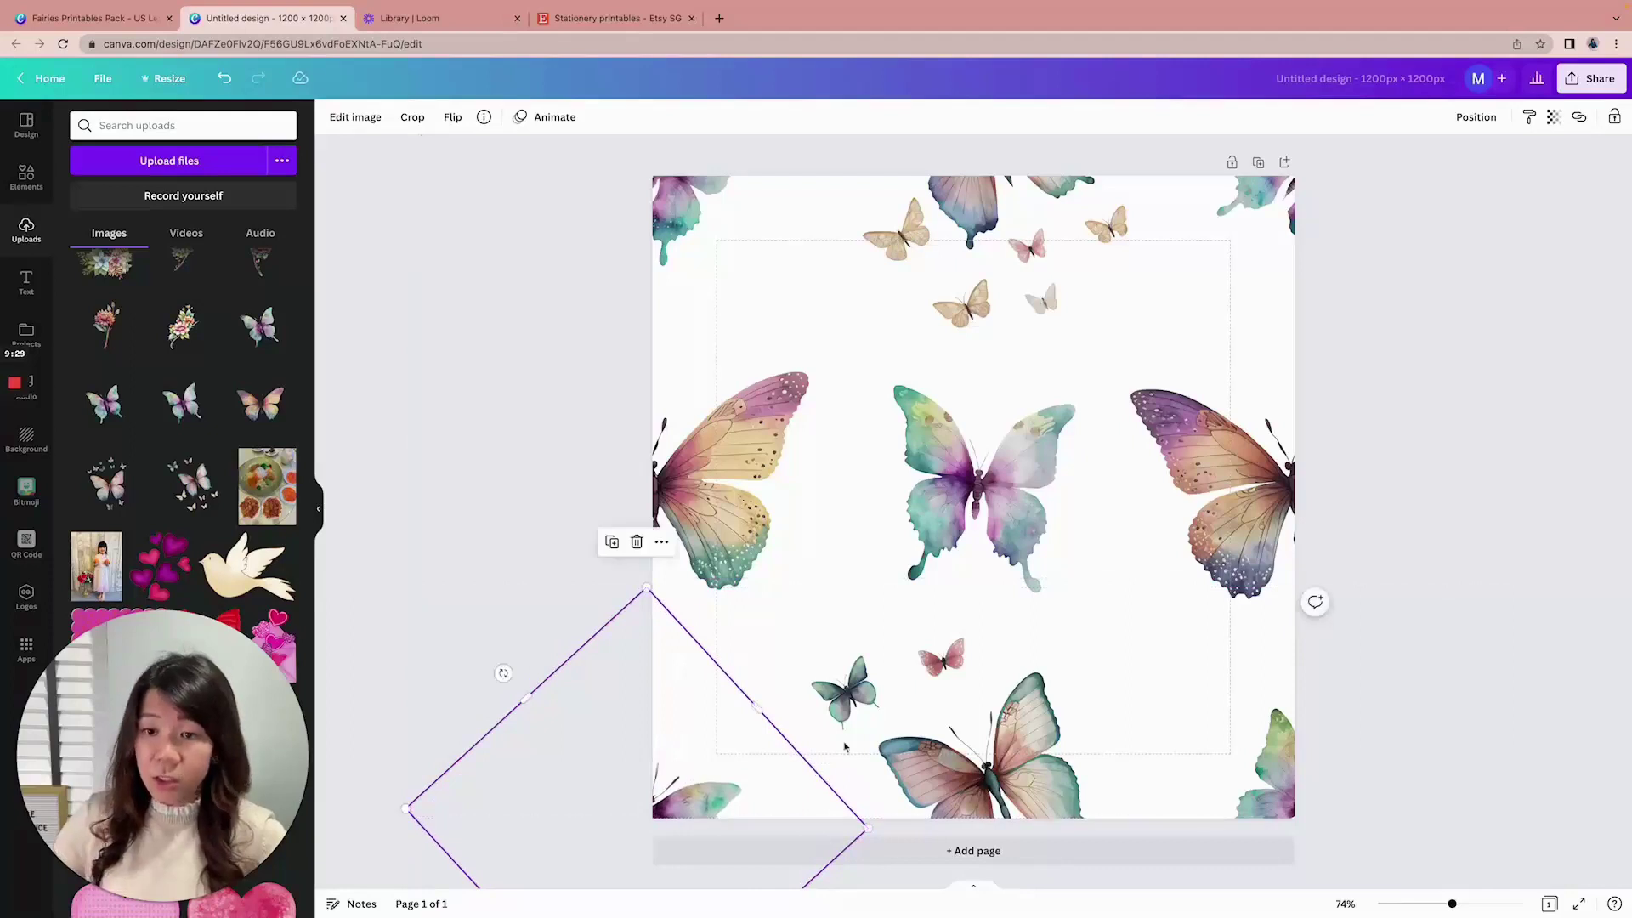
{"action": "scroll", "coordinate": [1403, 572], "scroll_direction": "down", "scroll_amount": 3}
{"action": "left_click_drag", "start_coordinate": [682, 565], "coordinate": [666, 728]}
{"action": "scroll", "coordinate": [693, 554], "scroll_direction": "up", "scroll_amount": 1}
{"action": "scroll", "coordinate": [694, 587], "scroll_direction": "down", "scroll_amount": 1}
{"action": "scroll", "coordinate": [694, 536], "scroll_direction": "up", "scroll_amount": 3}
{"action": "scroll", "coordinate": [686, 612], "scroll_direction": "down", "scroll_amount": 1}
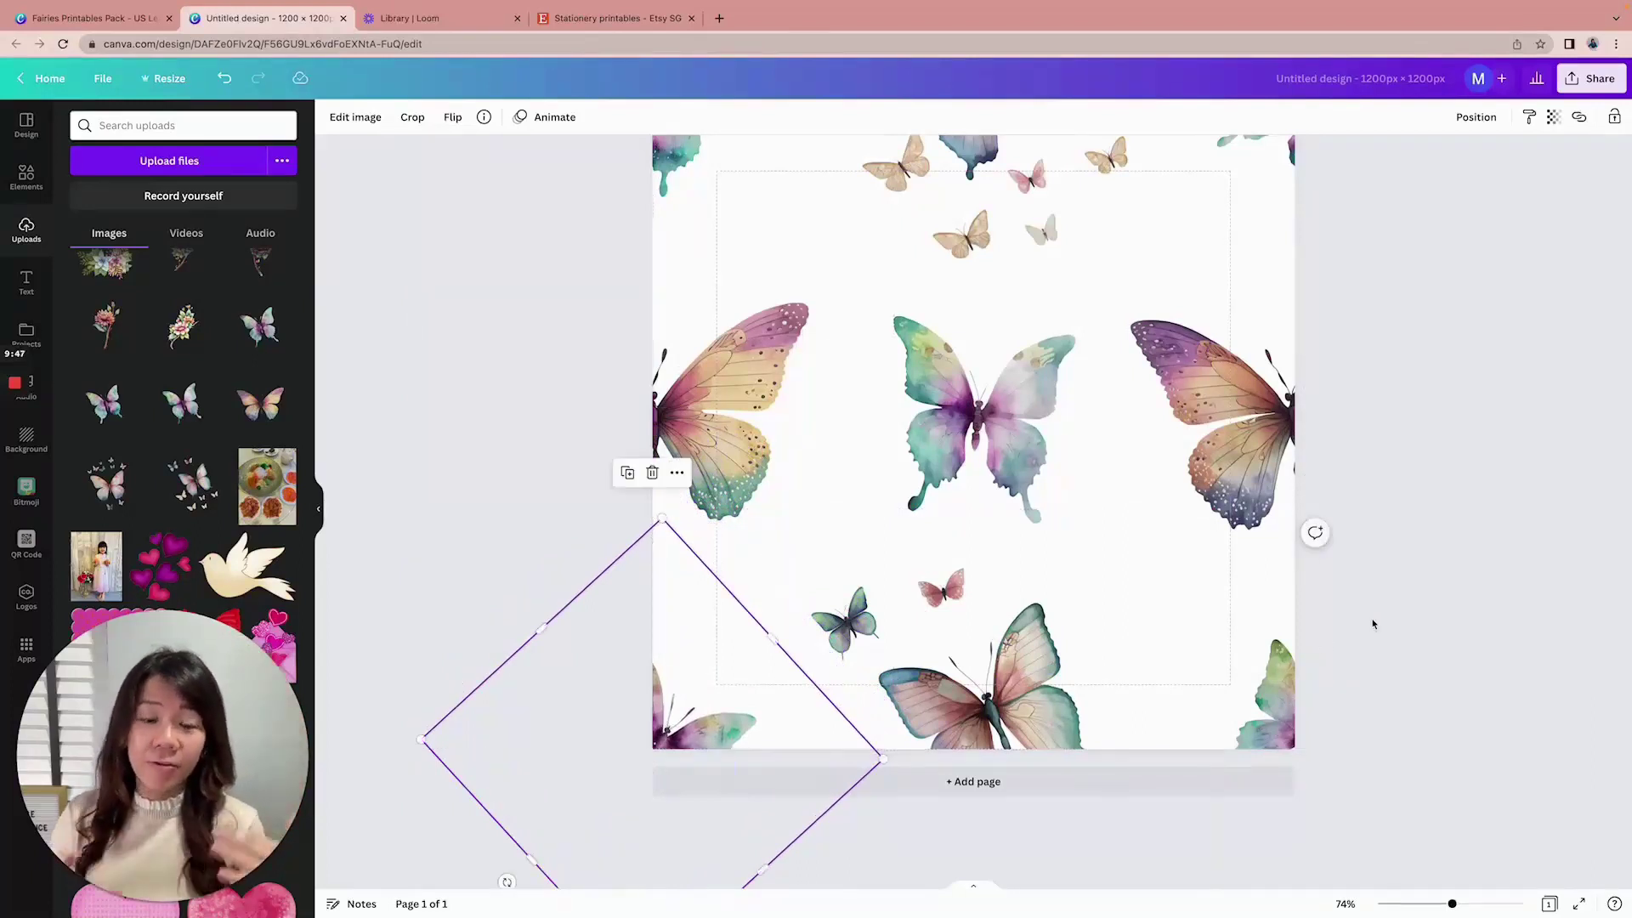
{"action": "scroll", "coordinate": [1372, 624], "scroll_direction": "up", "scroll_amount": 2}
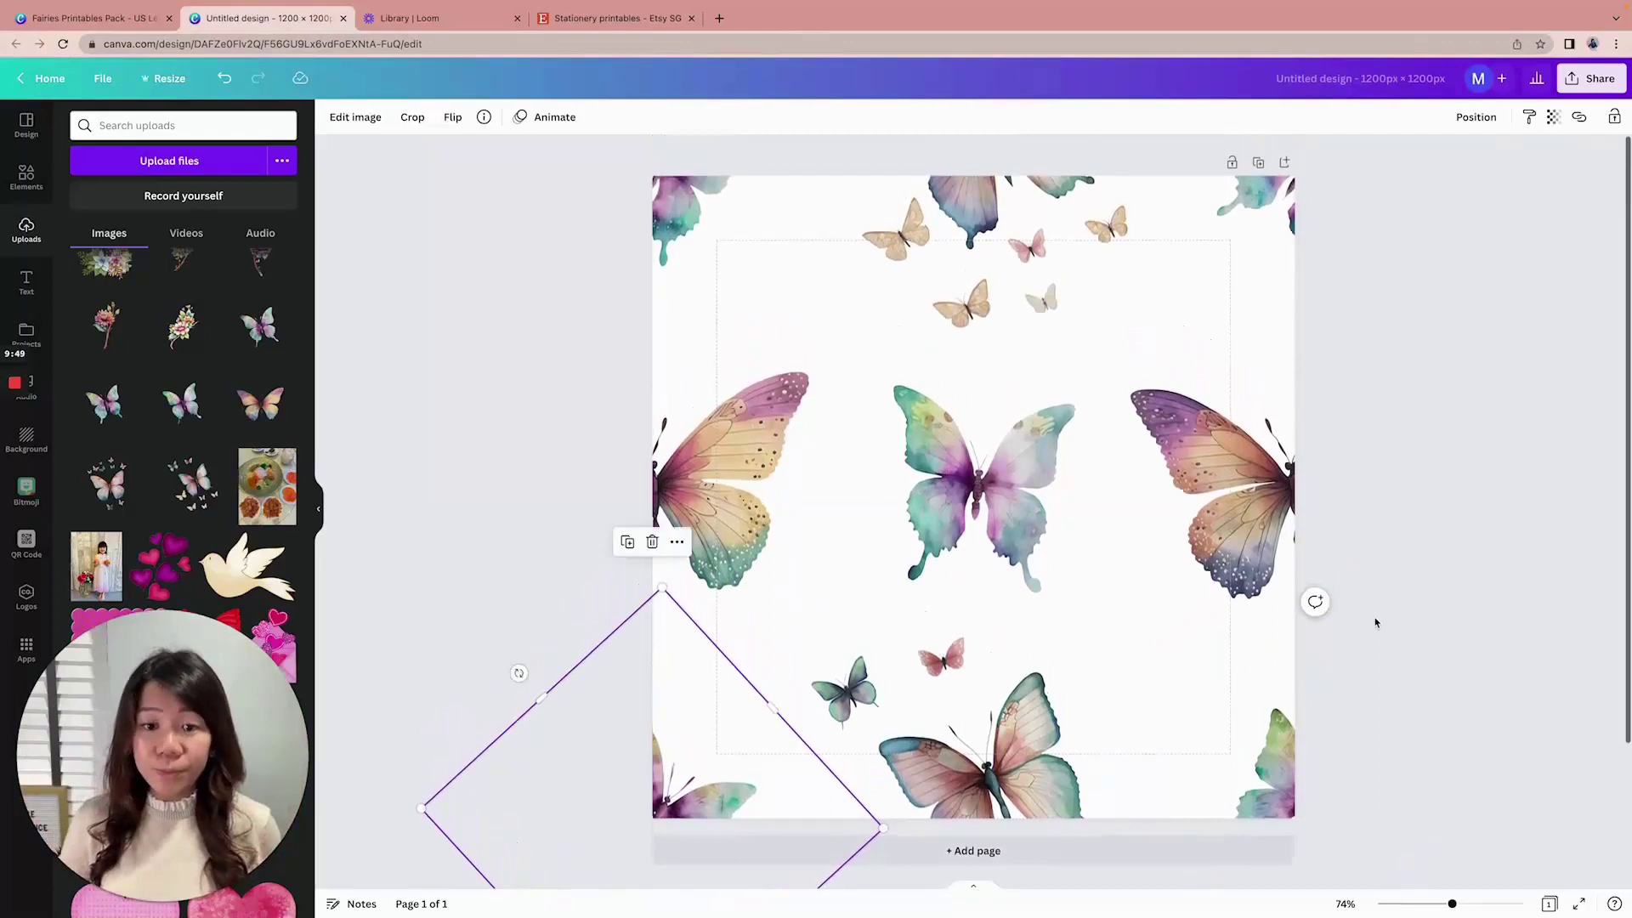
{"action": "left_click", "coordinate": [1442, 429]}
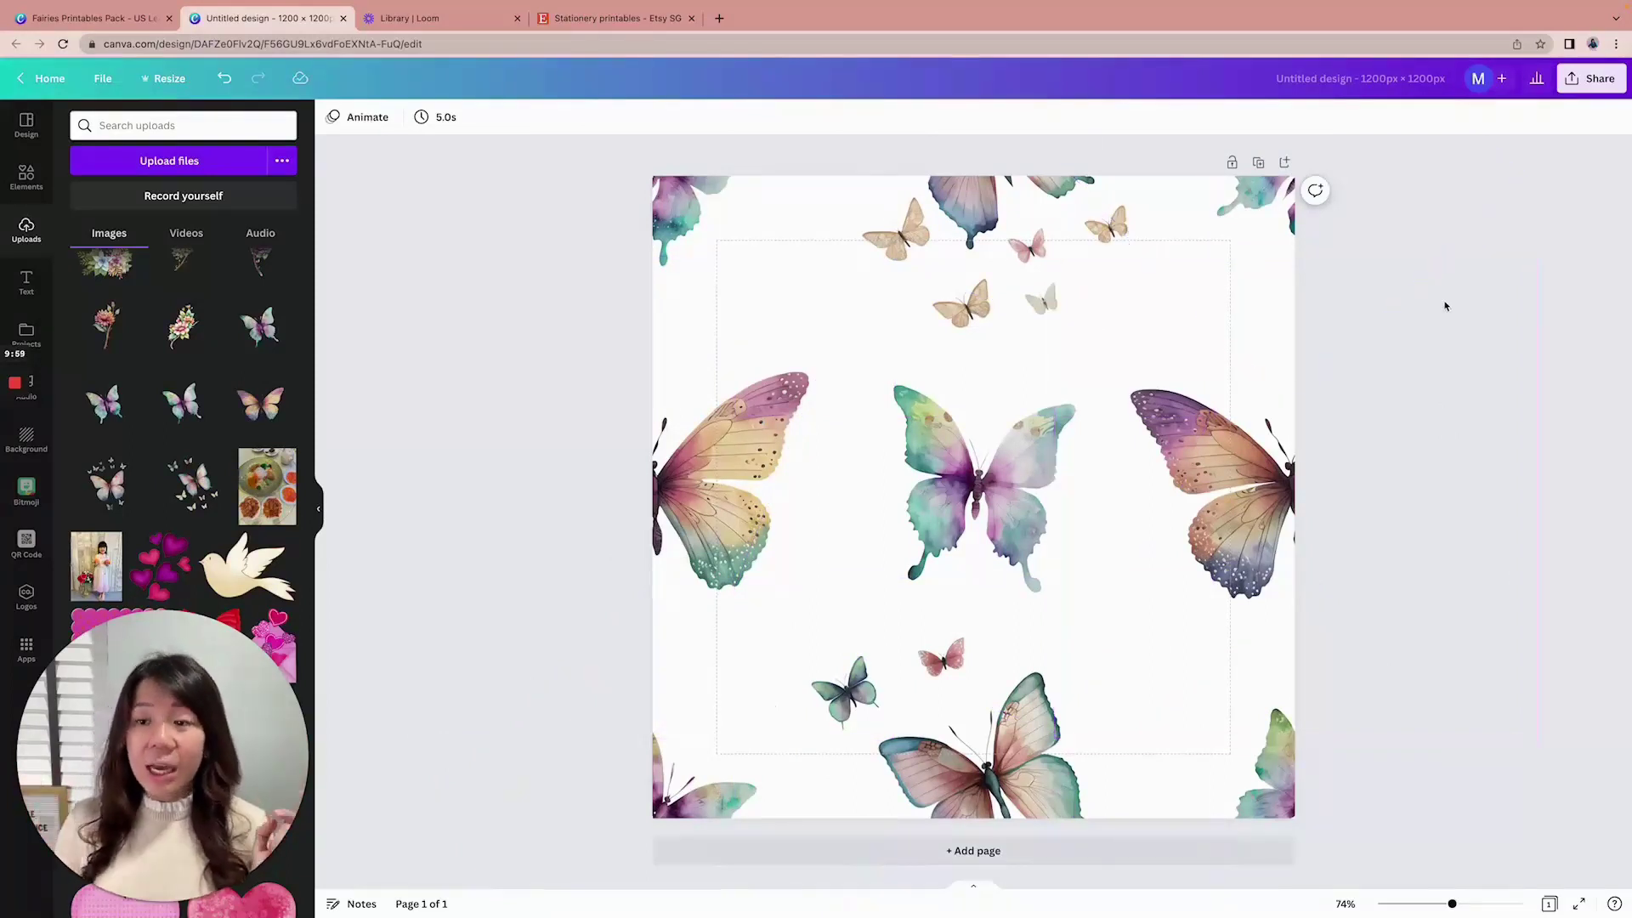
Examine the PNG download settings for the tile, including its size and the transparent background option
{"action": "left_click", "coordinate": [1573, 81]}
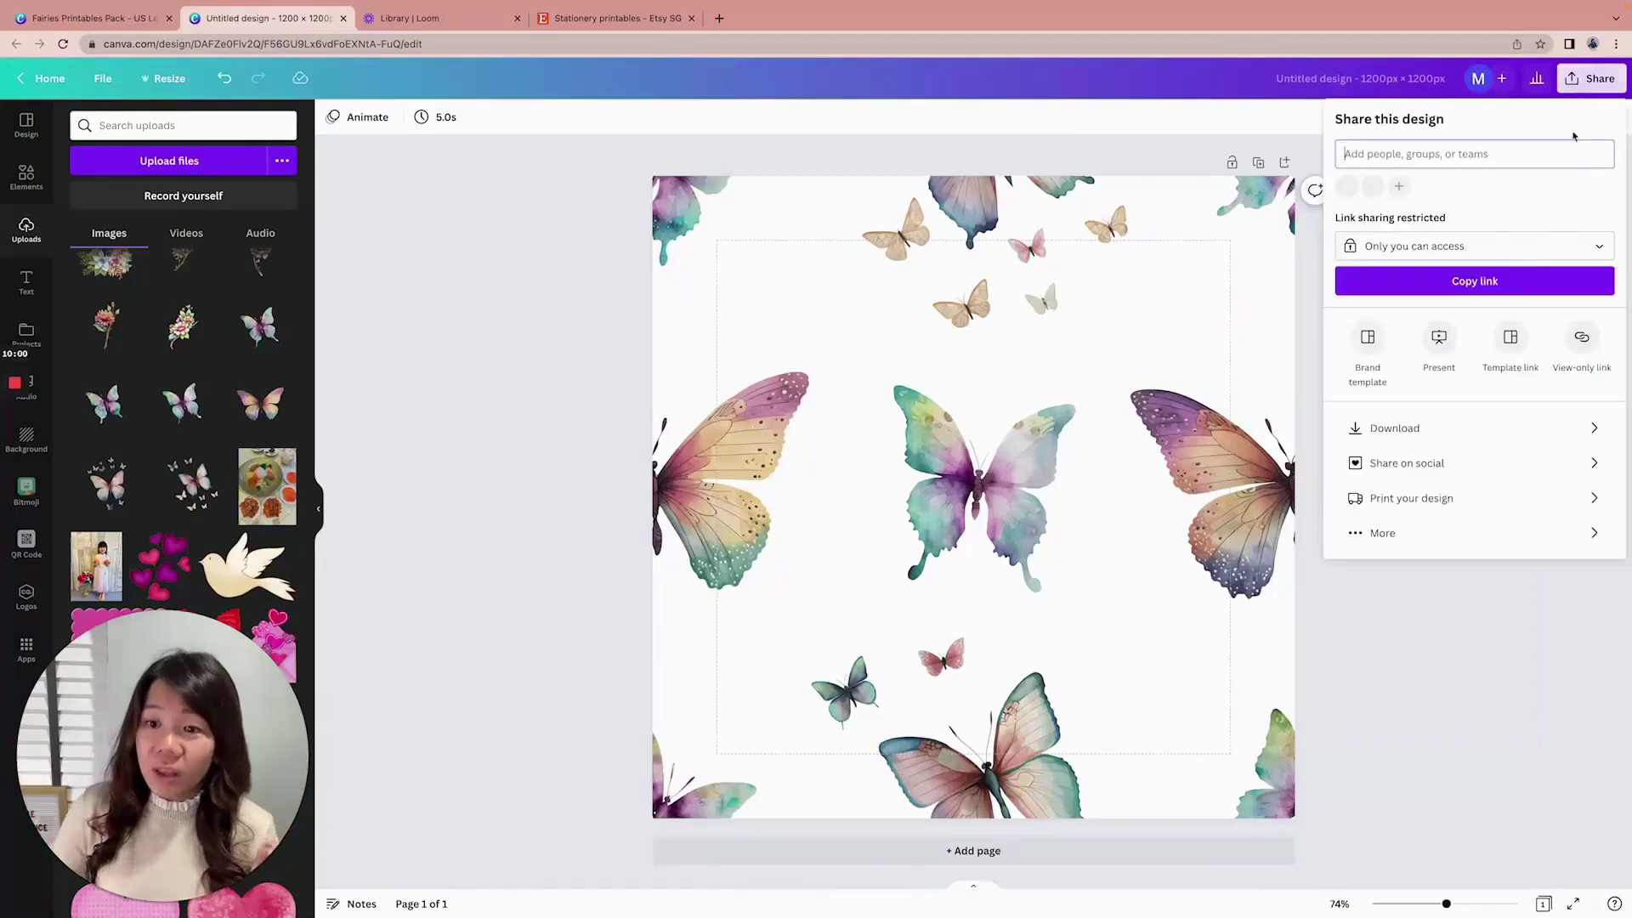
{"action": "left_click", "coordinate": [1443, 430]}
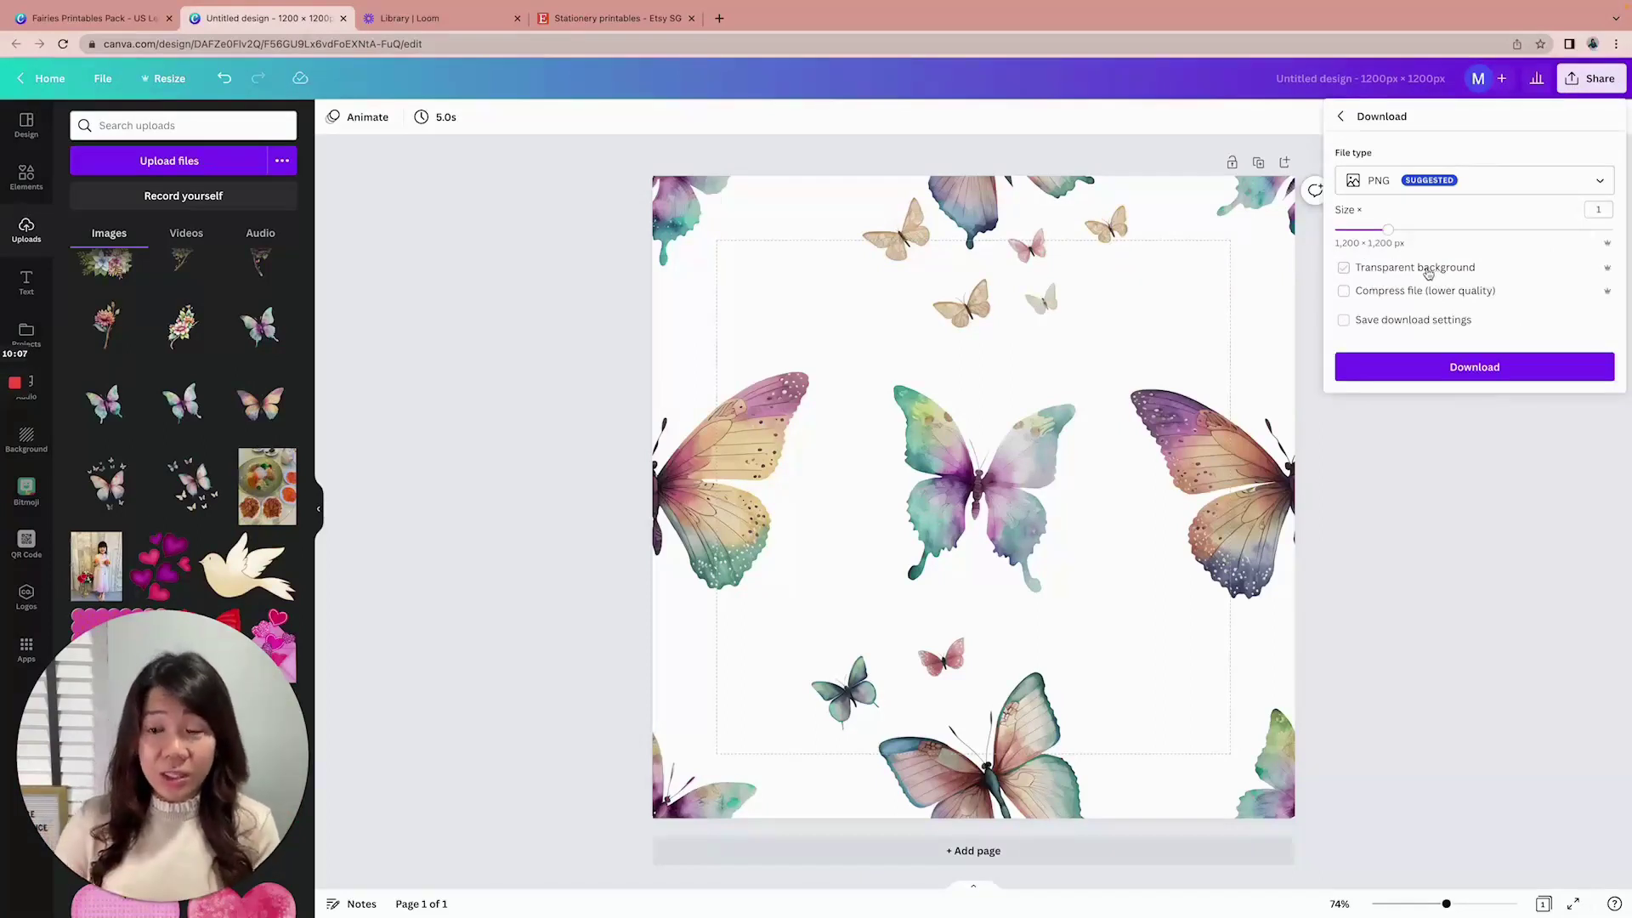
{"action": "left_click", "coordinate": [1527, 561]}
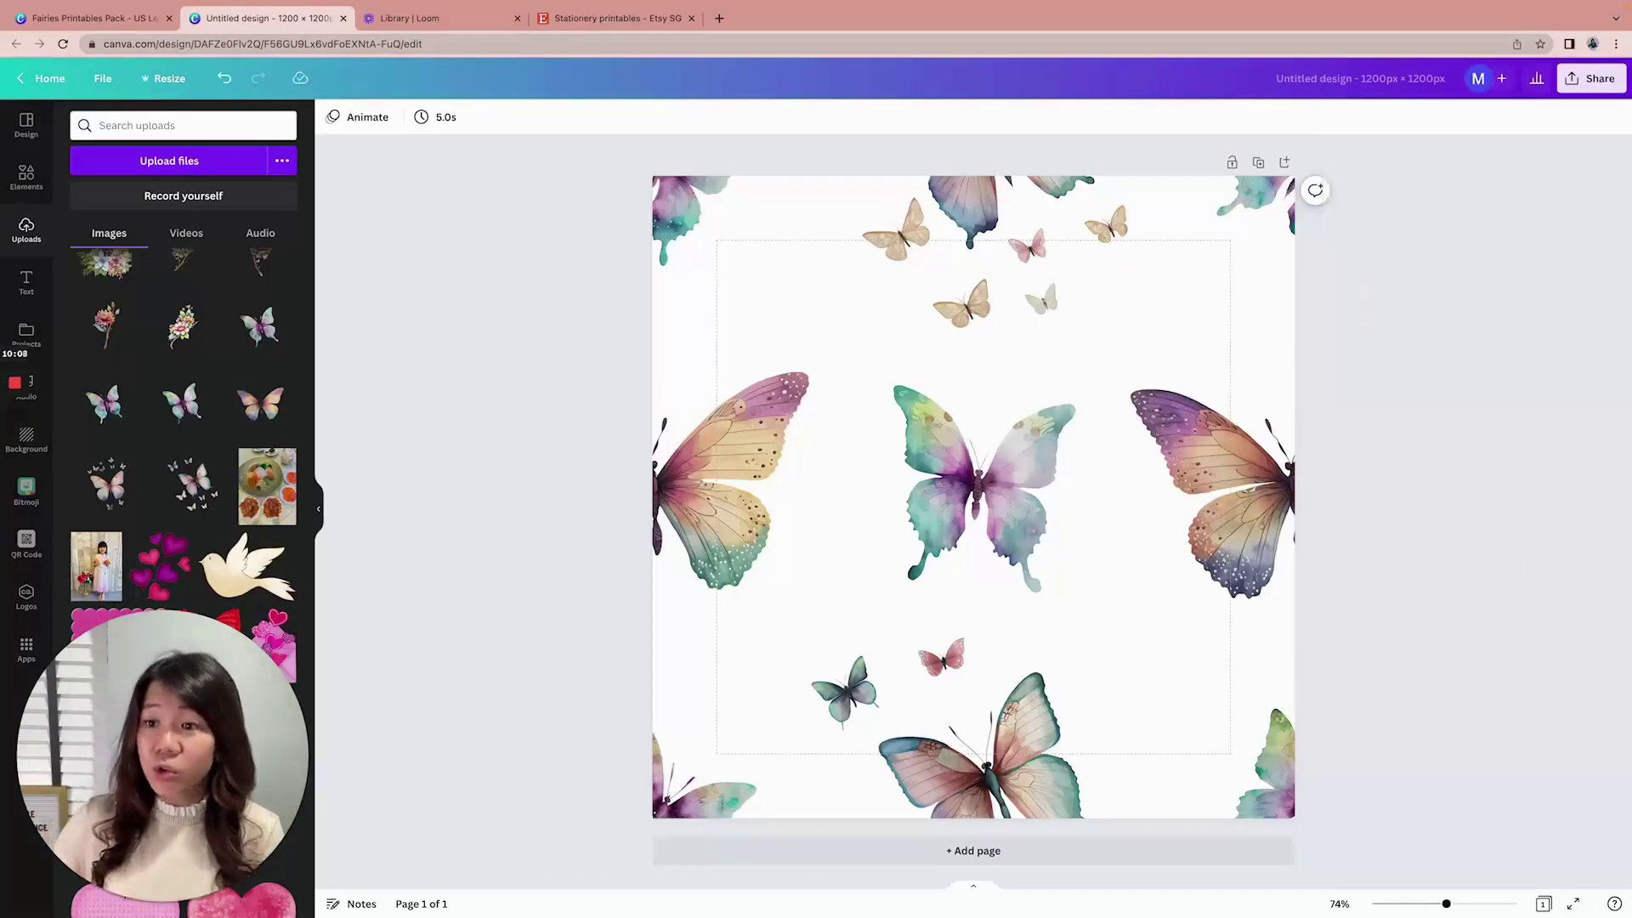
{"action": "left_click", "coordinate": [1599, 79]}
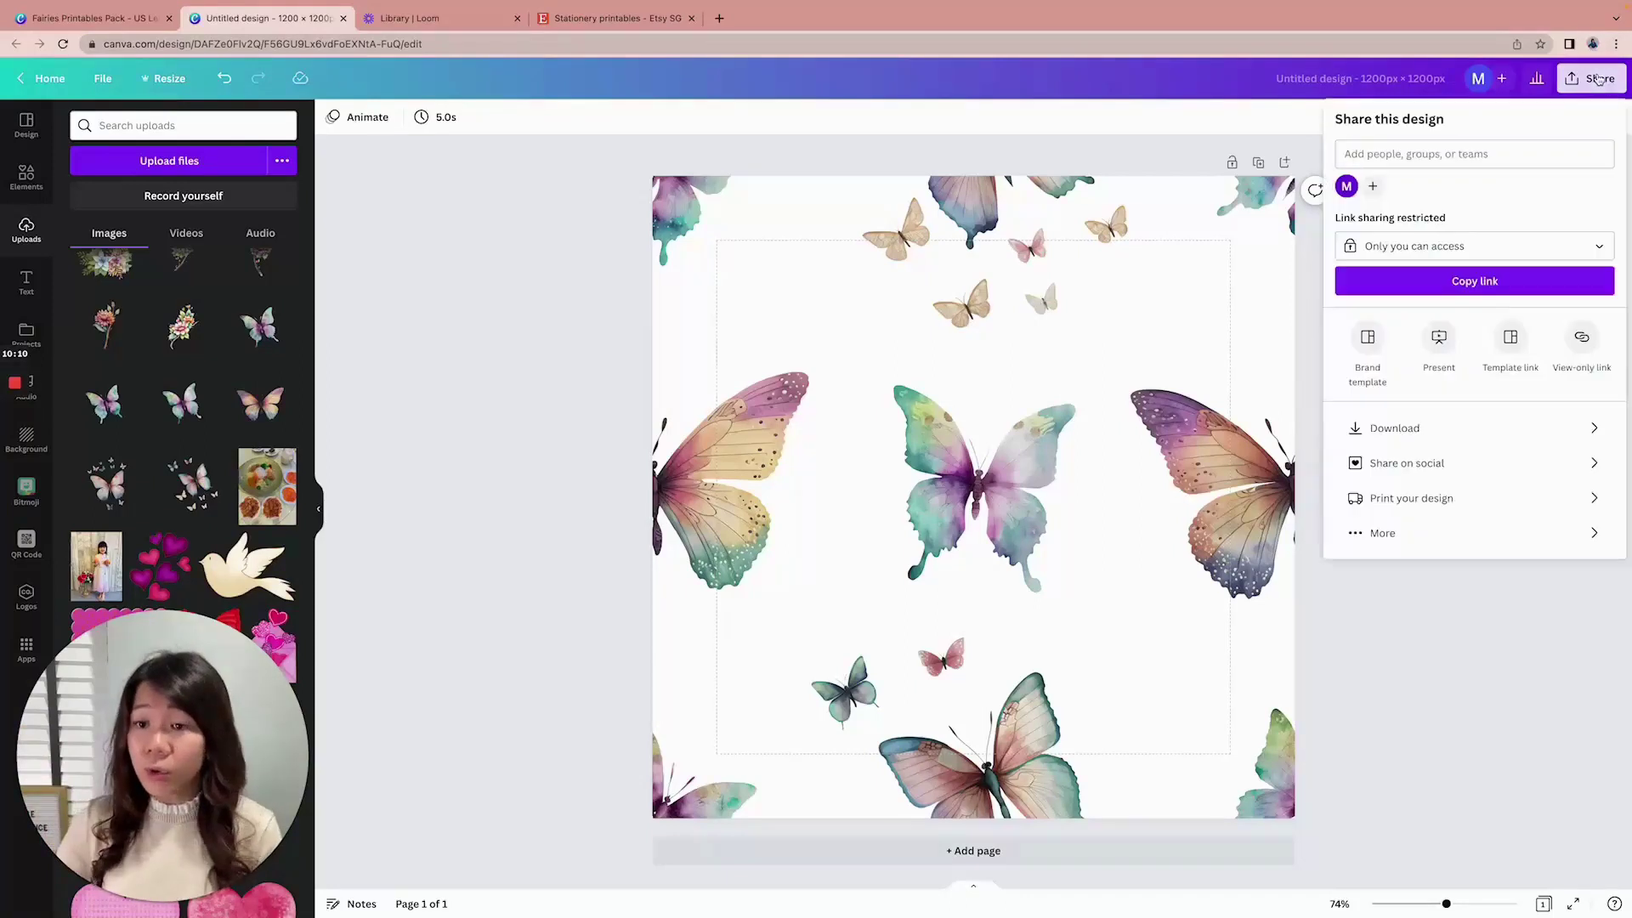
{"action": "left_click", "coordinate": [1469, 427]}
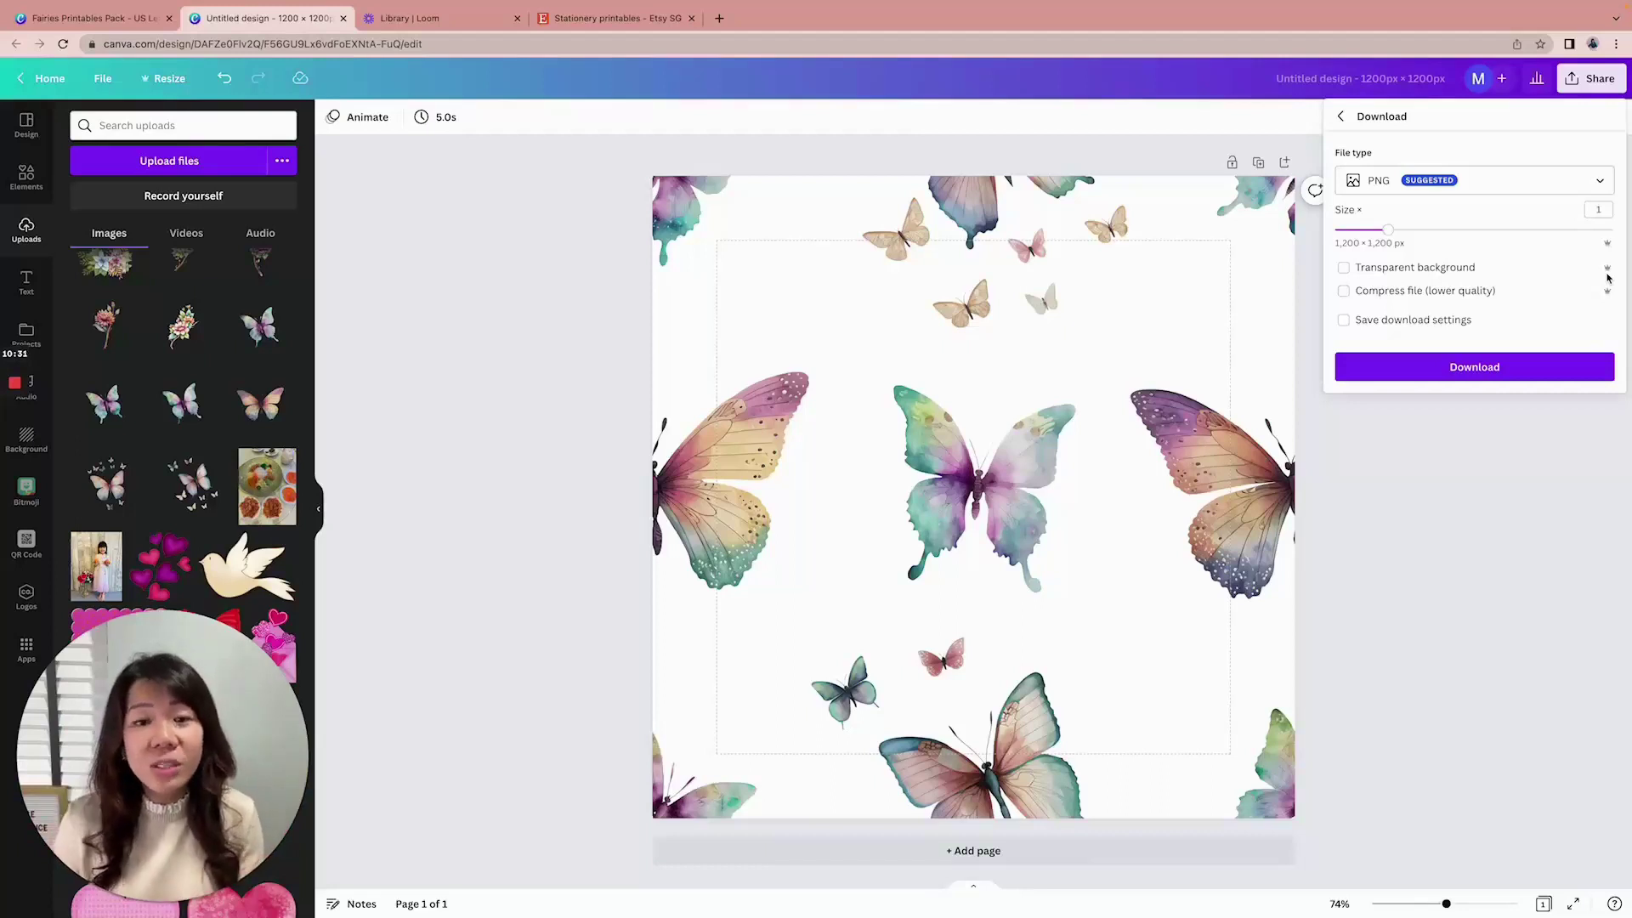
{"action": "left_click", "coordinate": [1534, 429]}
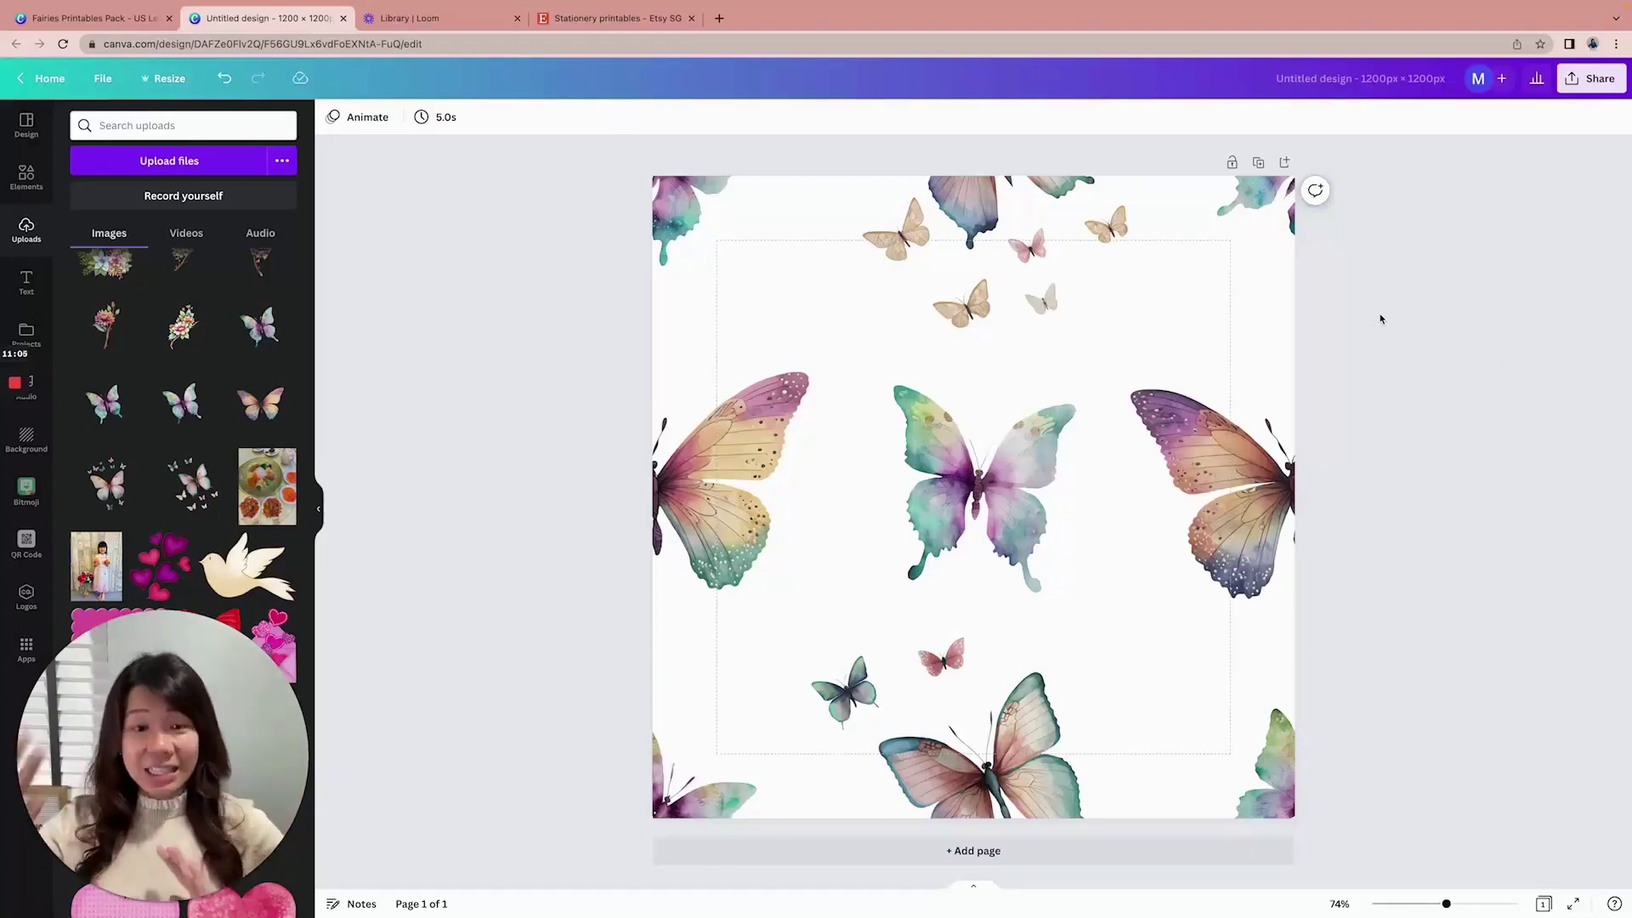
Duplicate the white butterfly page and set the copy's background to the dark navy brand colour
{"action": "left_click", "coordinate": [1258, 162]}
{"action": "left_click", "coordinate": [1166, 686]}
{"action": "left_click", "coordinate": [1171, 826]}
{"action": "left_click", "coordinate": [702, 794]}
{"action": "left_click", "coordinate": [878, 790]}
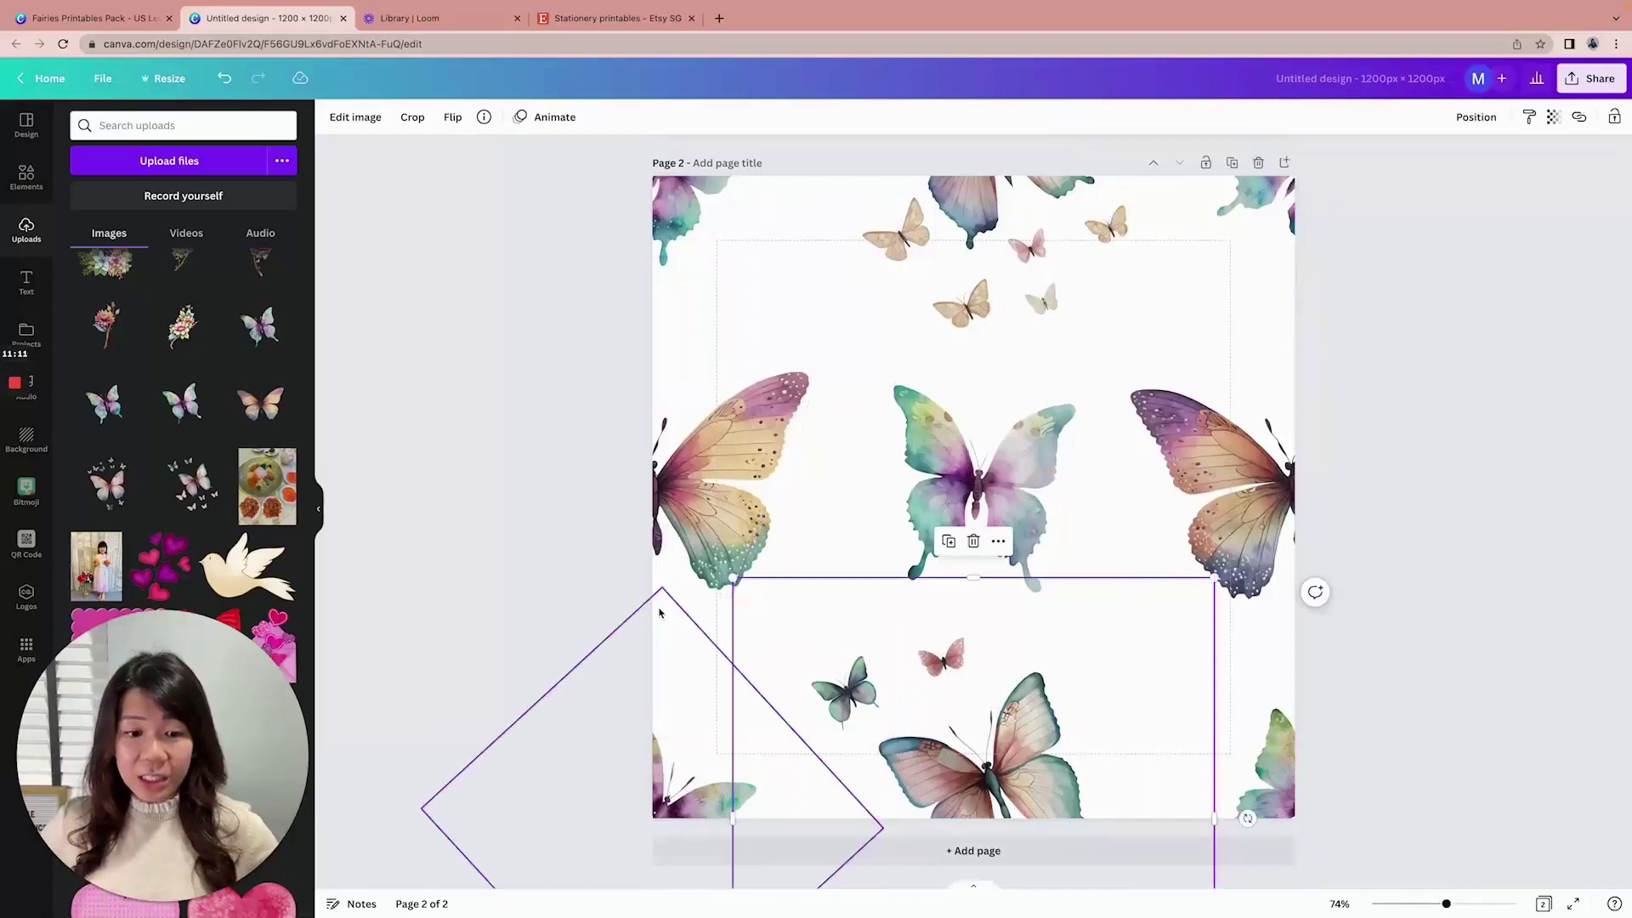
{"action": "left_click", "coordinate": [657, 561]}
{"action": "left_click", "coordinate": [901, 184]}
{"action": "left_click", "coordinate": [878, 184]}
{"action": "left_click", "coordinate": [888, 183]}
{"action": "left_click", "coordinate": [791, 321]}
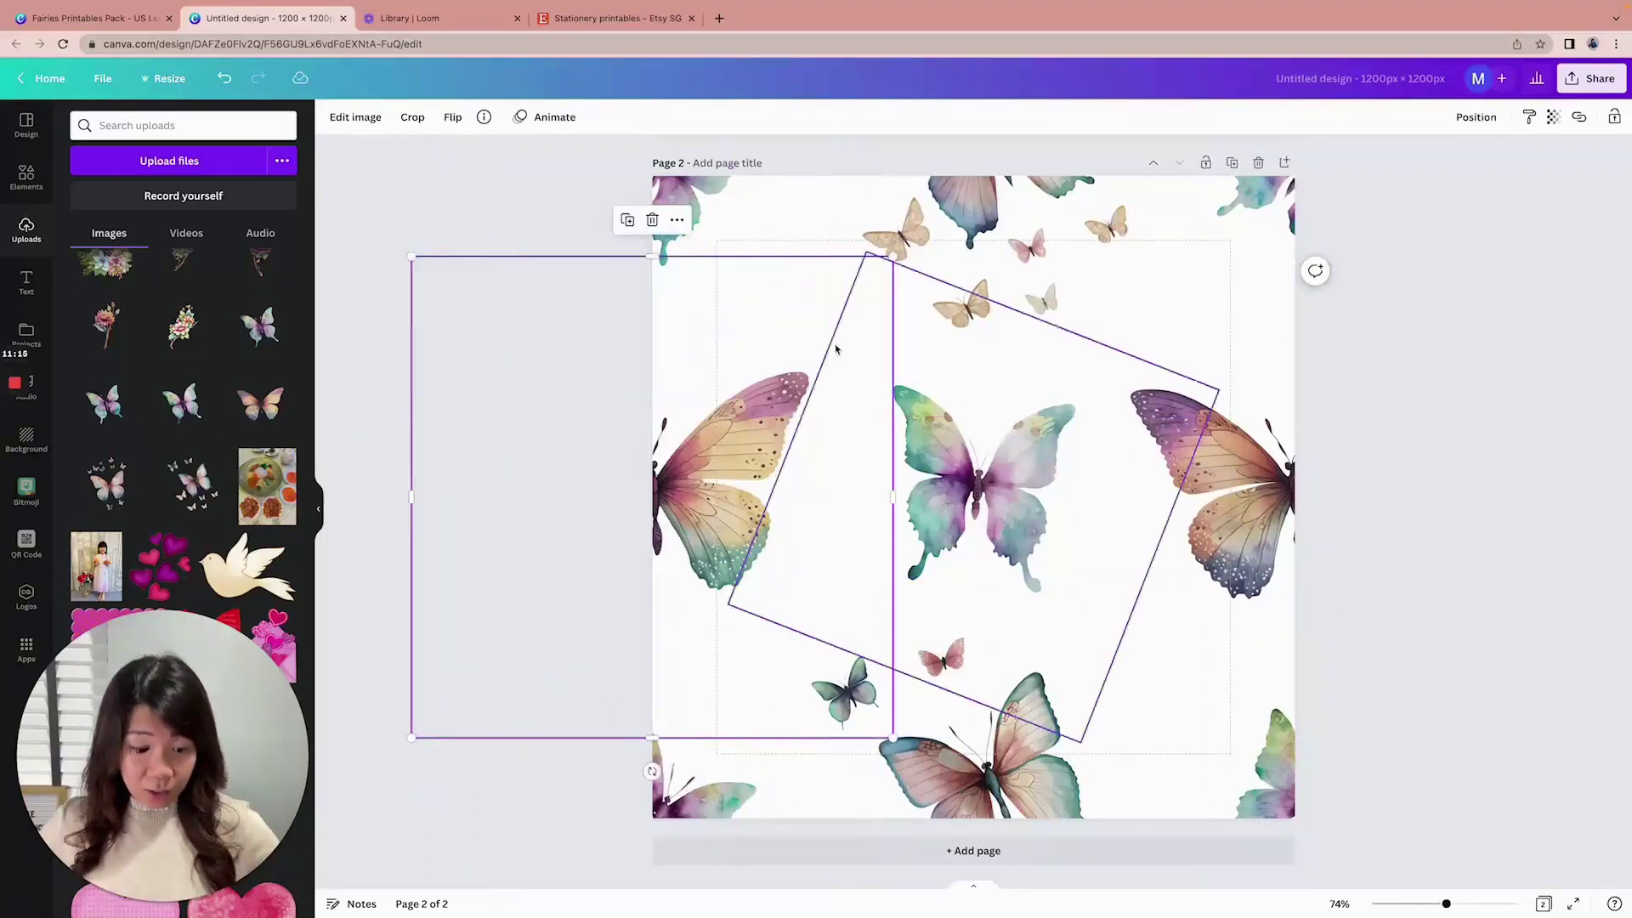
{"action": "left_click", "coordinate": [835, 349]}
{"action": "left_click", "coordinate": [1388, 354]}
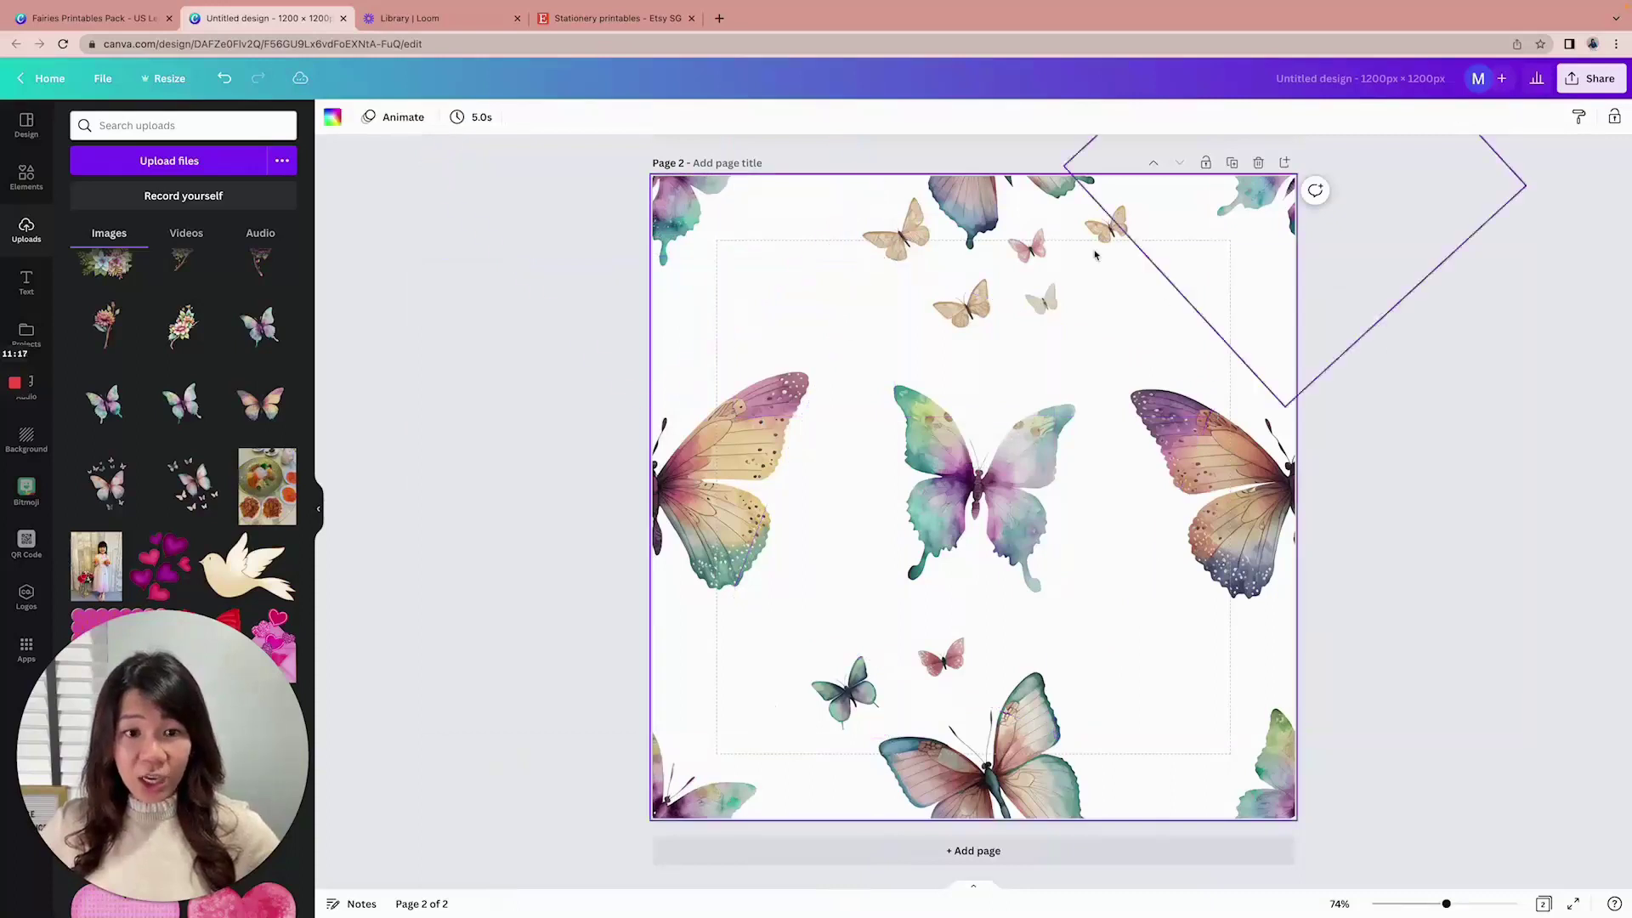
{"action": "left_click", "coordinate": [334, 118]}
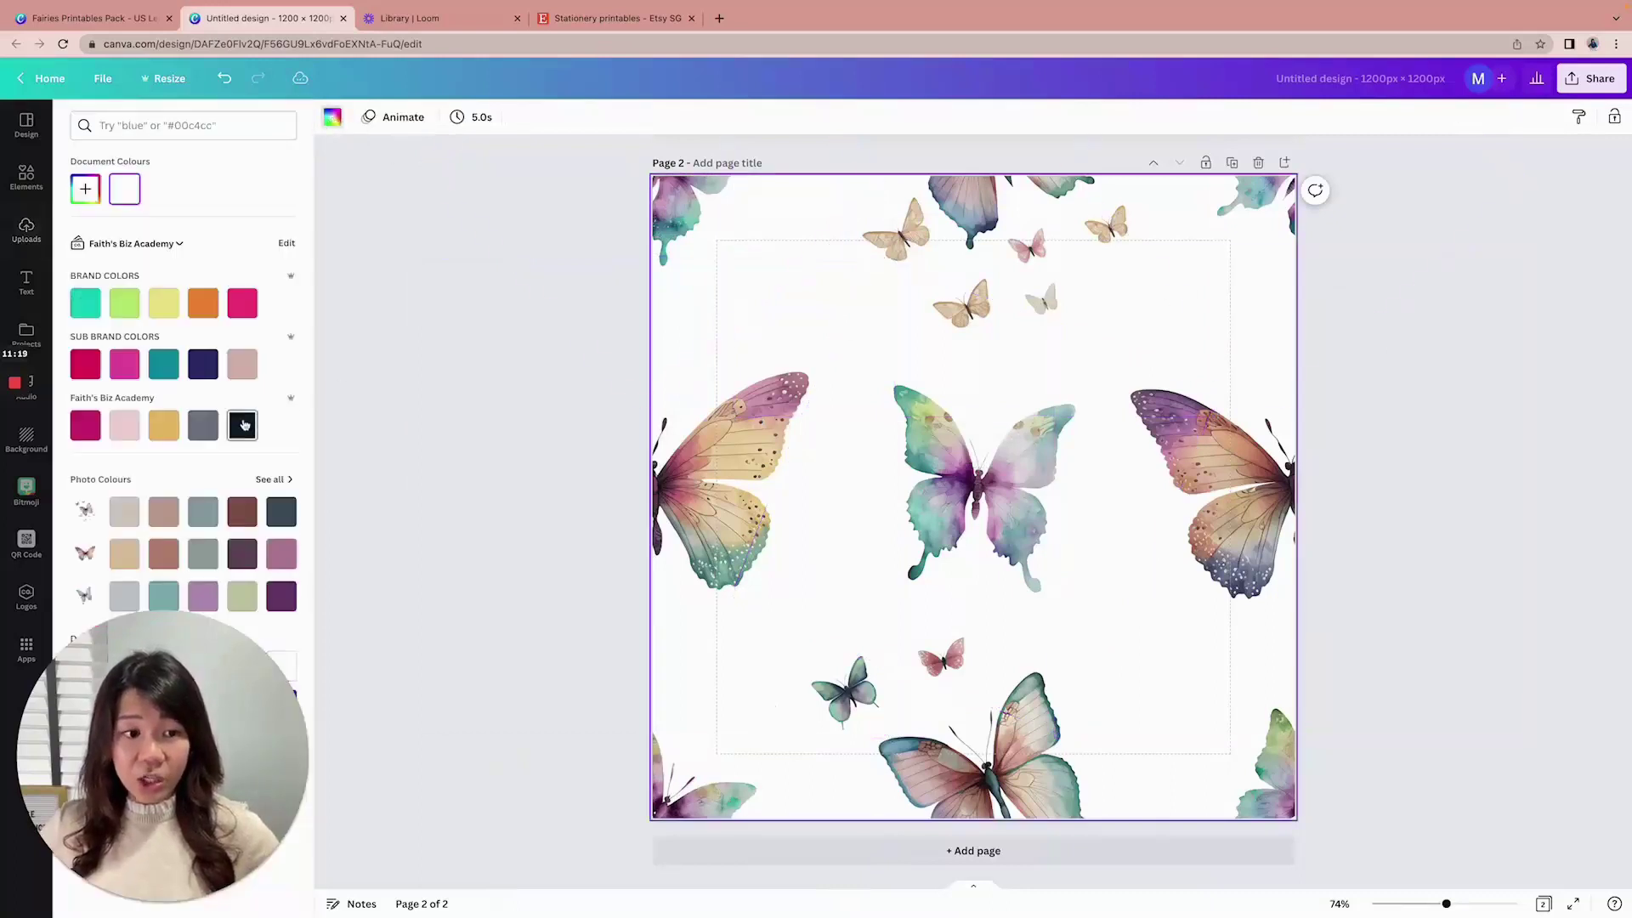
{"action": "left_click", "coordinate": [242, 425]}
{"action": "scroll", "coordinate": [1443, 342], "scroll_direction": "up", "scroll_amount": 6}
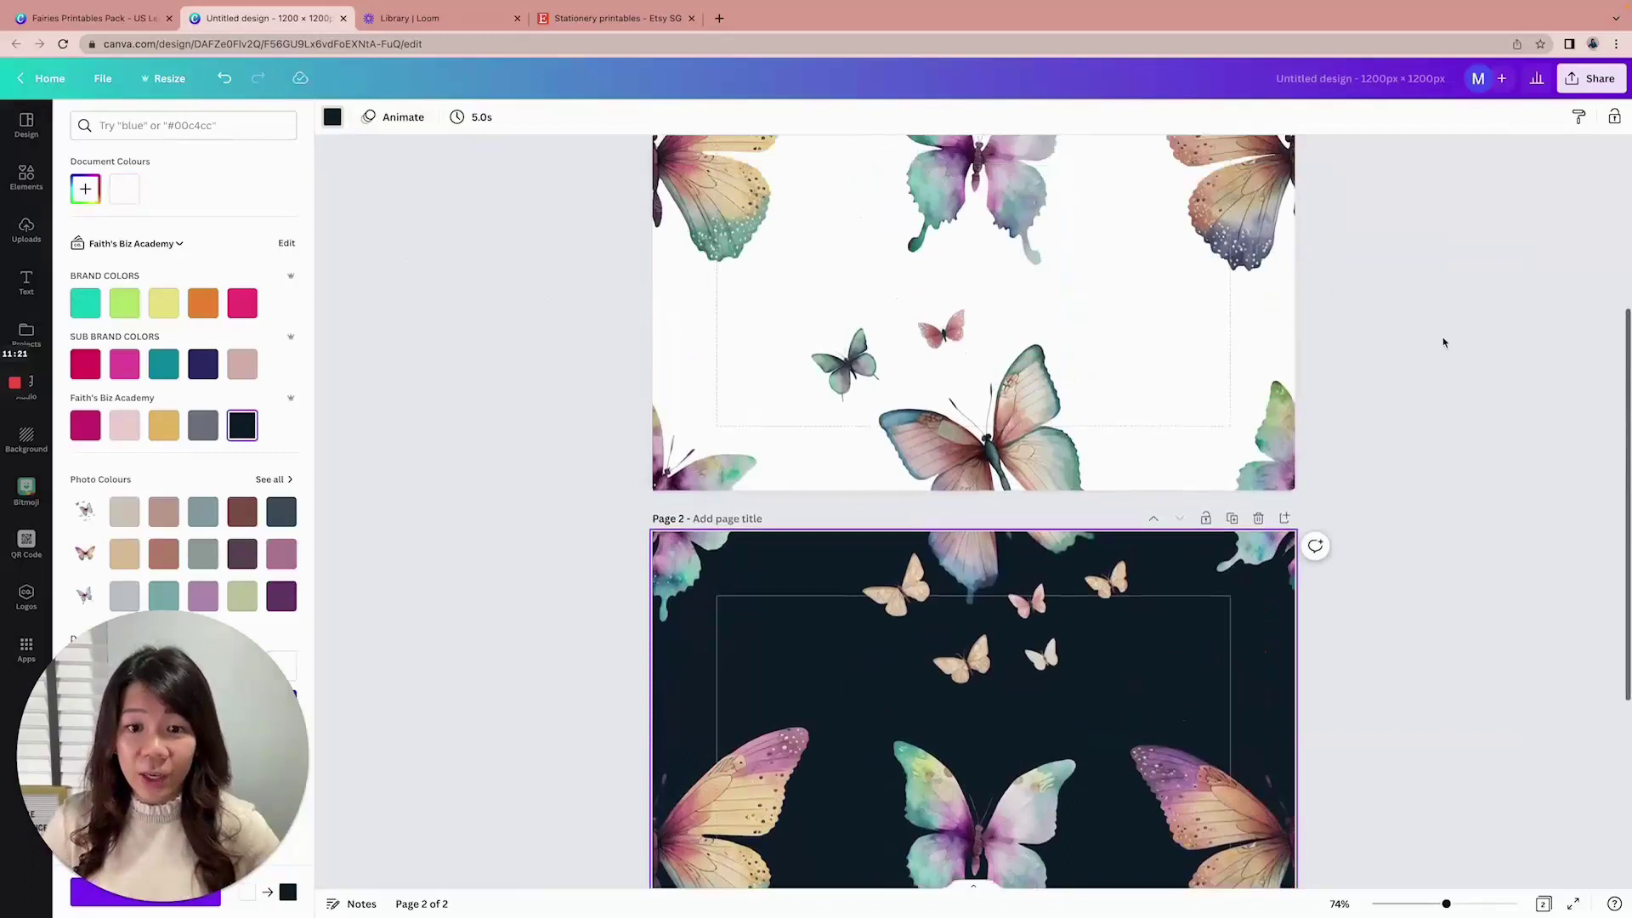
{"action": "scroll", "coordinate": [1443, 342], "scroll_direction": "down", "scroll_amount": 6}
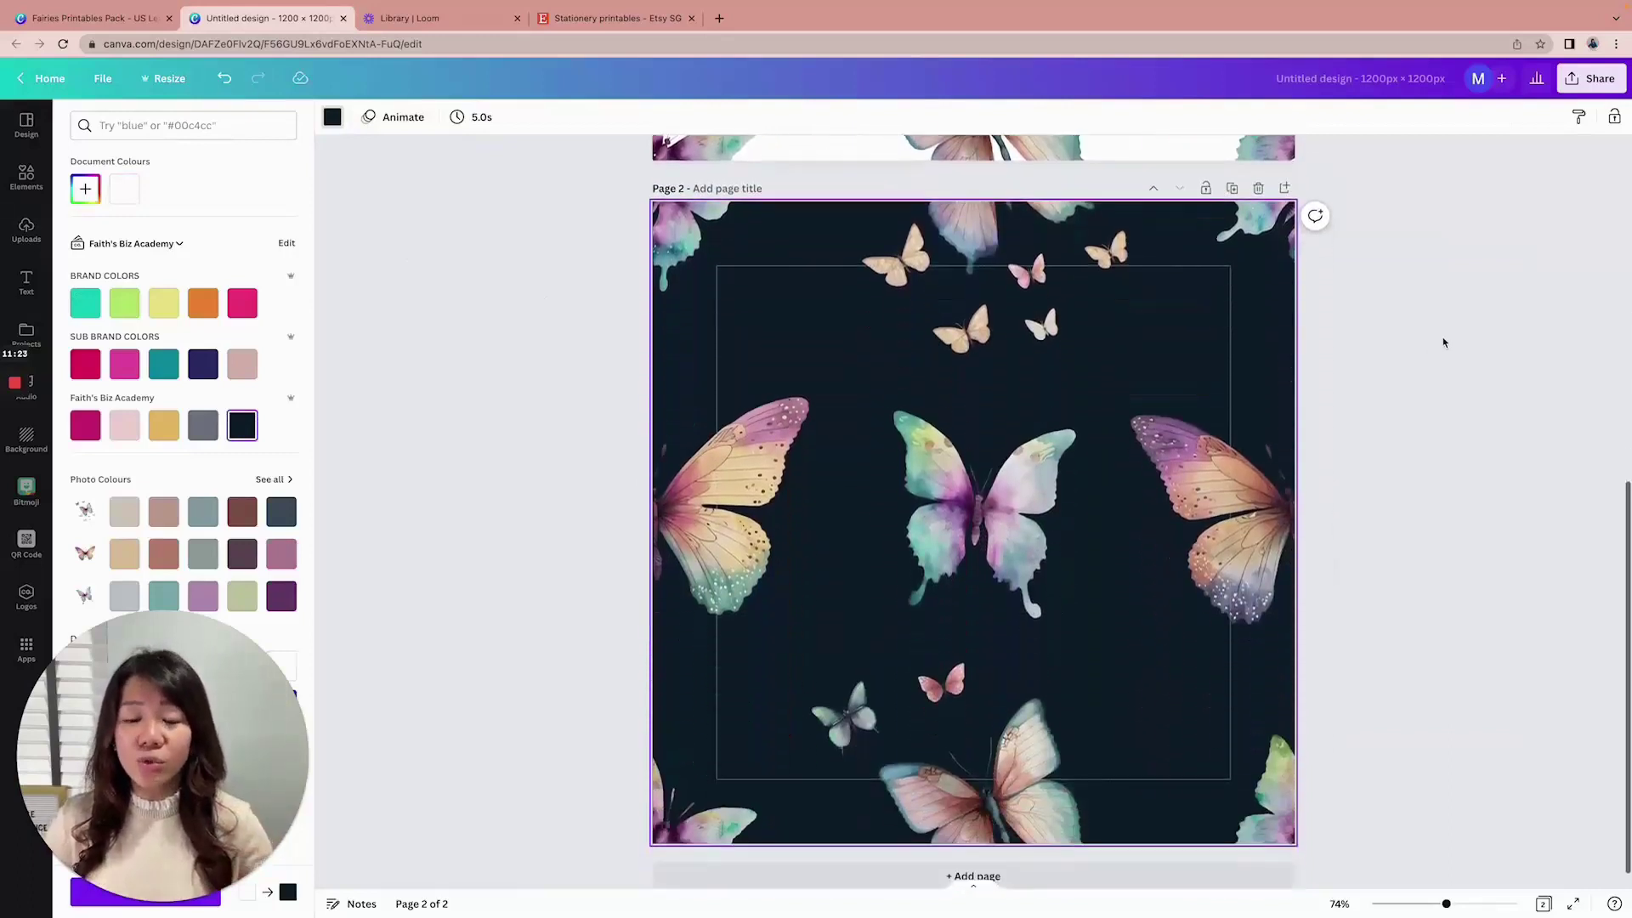
Duplicate the dark navy page and set the new copy's background to the light beige photo colour
{"action": "left_click", "coordinate": [1232, 188]}
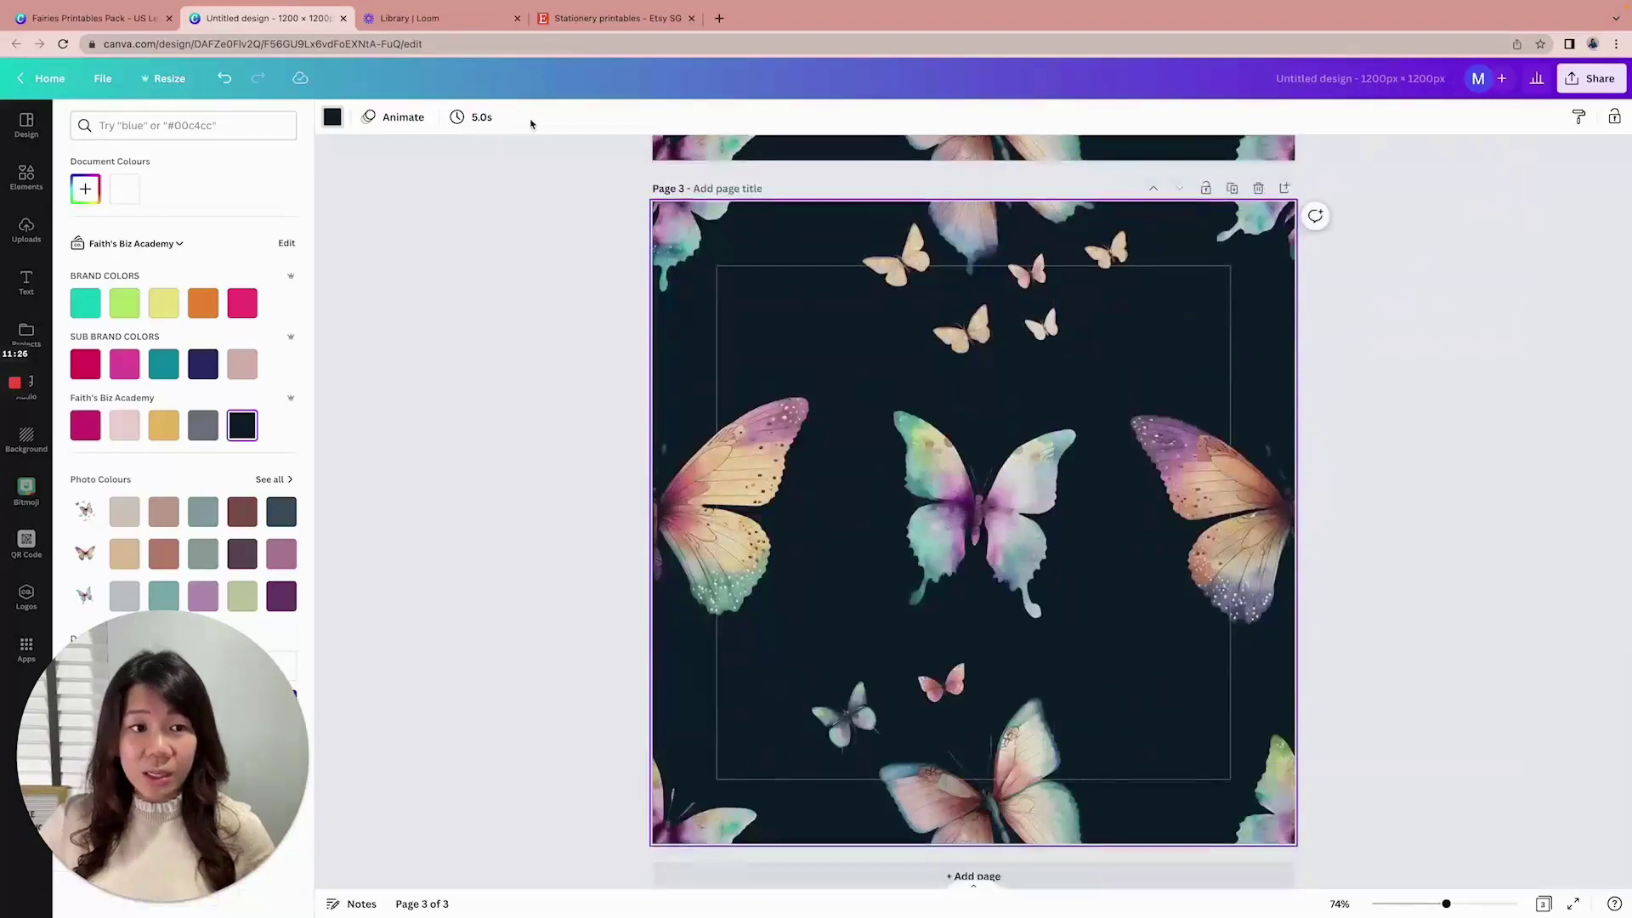
{"action": "left_click", "coordinate": [333, 118]}
{"action": "left_click", "coordinate": [333, 118]}
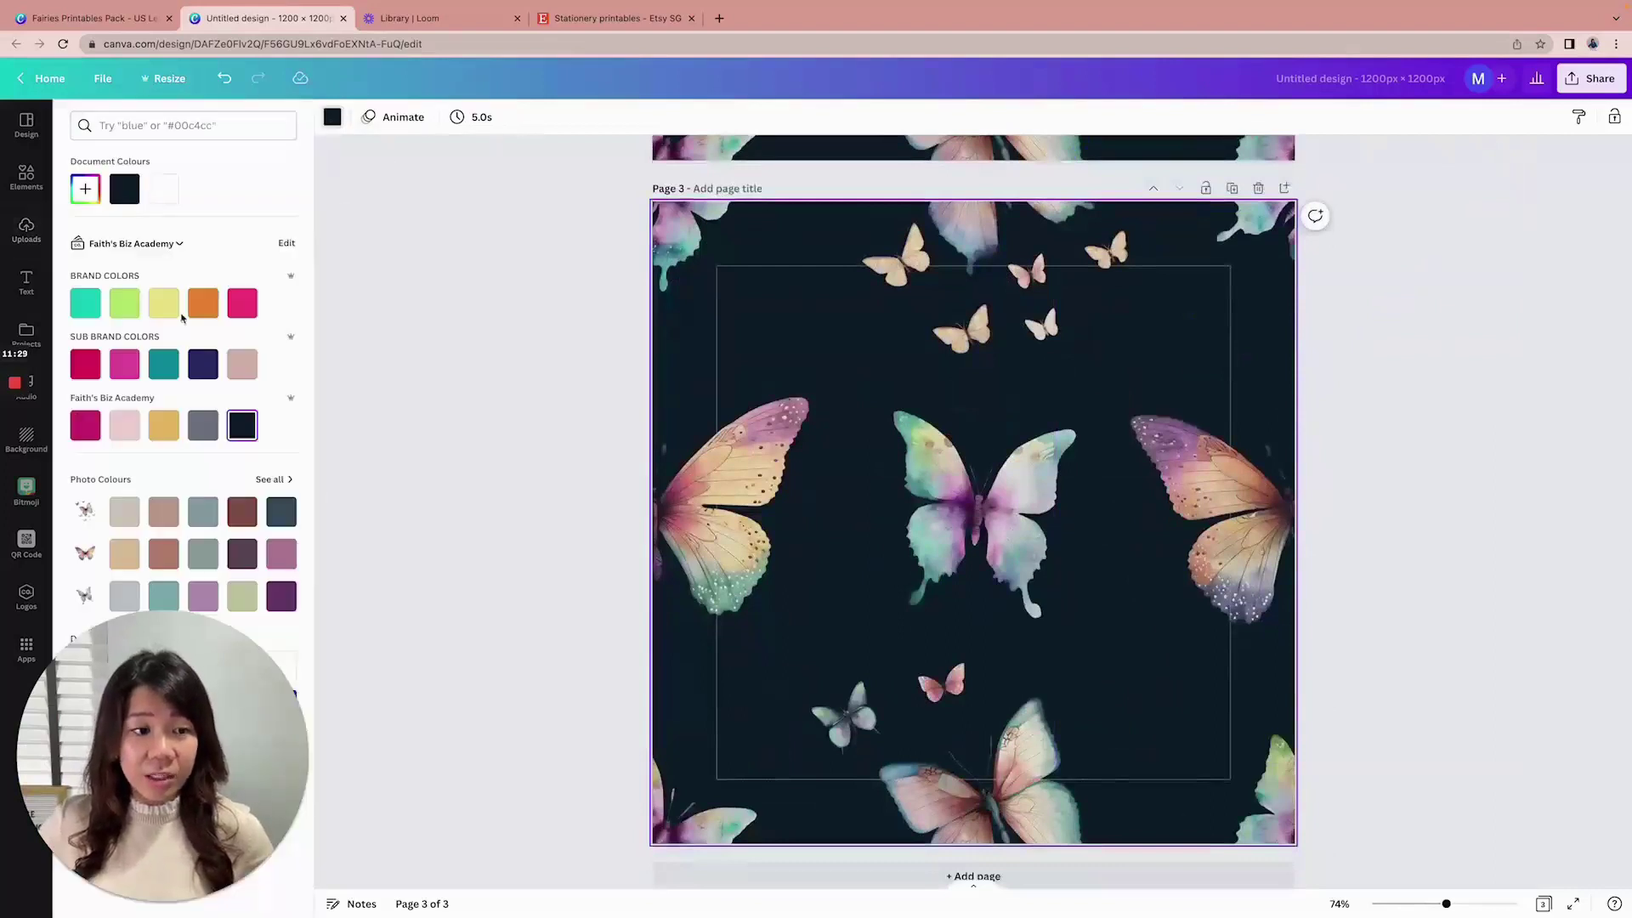
{"action": "left_click", "coordinate": [130, 516]}
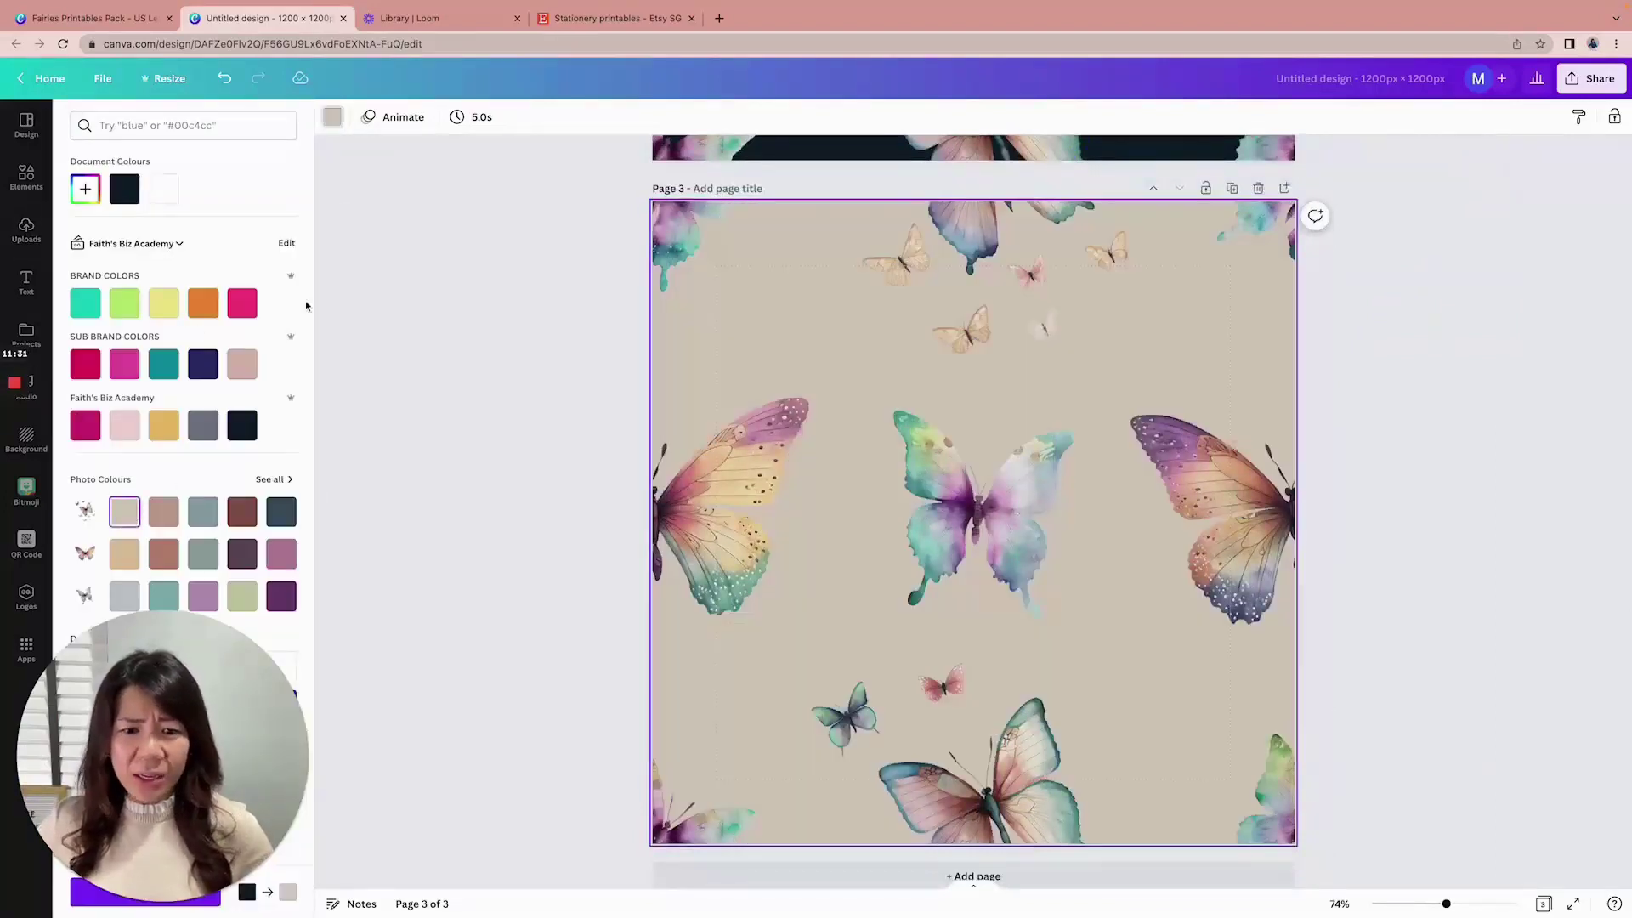
{"action": "left_click", "coordinate": [1525, 373]}
Review the white, dark navy and beige versions of the butterfly tile across the three pages
{"action": "scroll", "coordinate": [1525, 372], "scroll_direction": "up", "scroll_amount": 1}
{"action": "scroll", "coordinate": [1525, 372], "scroll_direction": "up", "scroll_amount": 15}
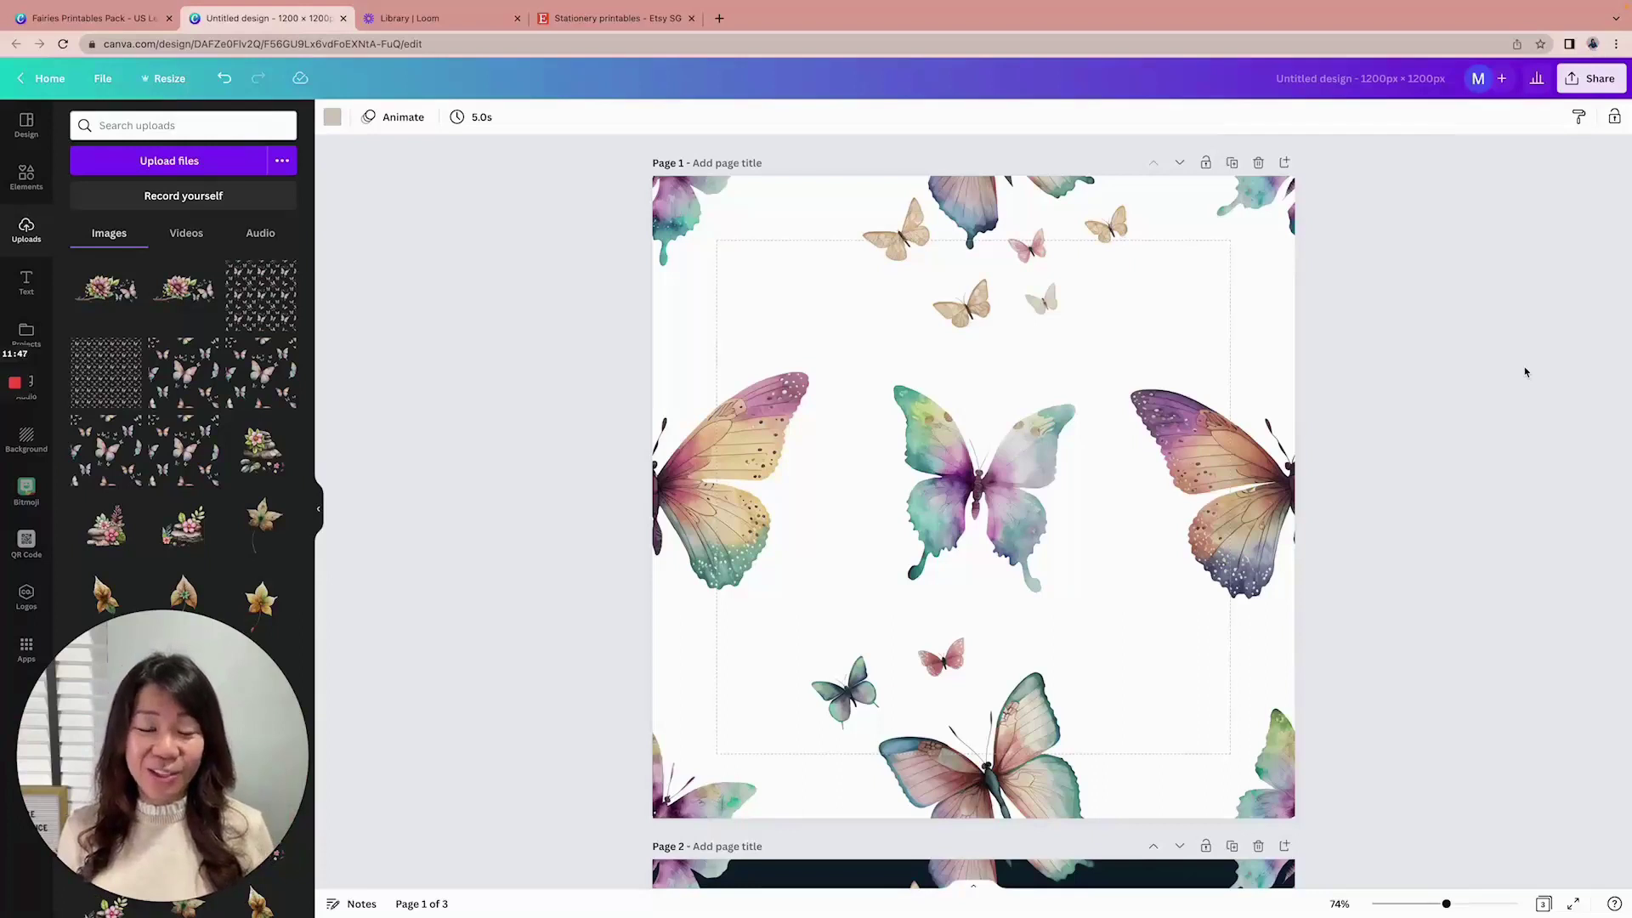
{"action": "scroll", "coordinate": [1525, 371], "scroll_direction": "down", "scroll_amount": 8}
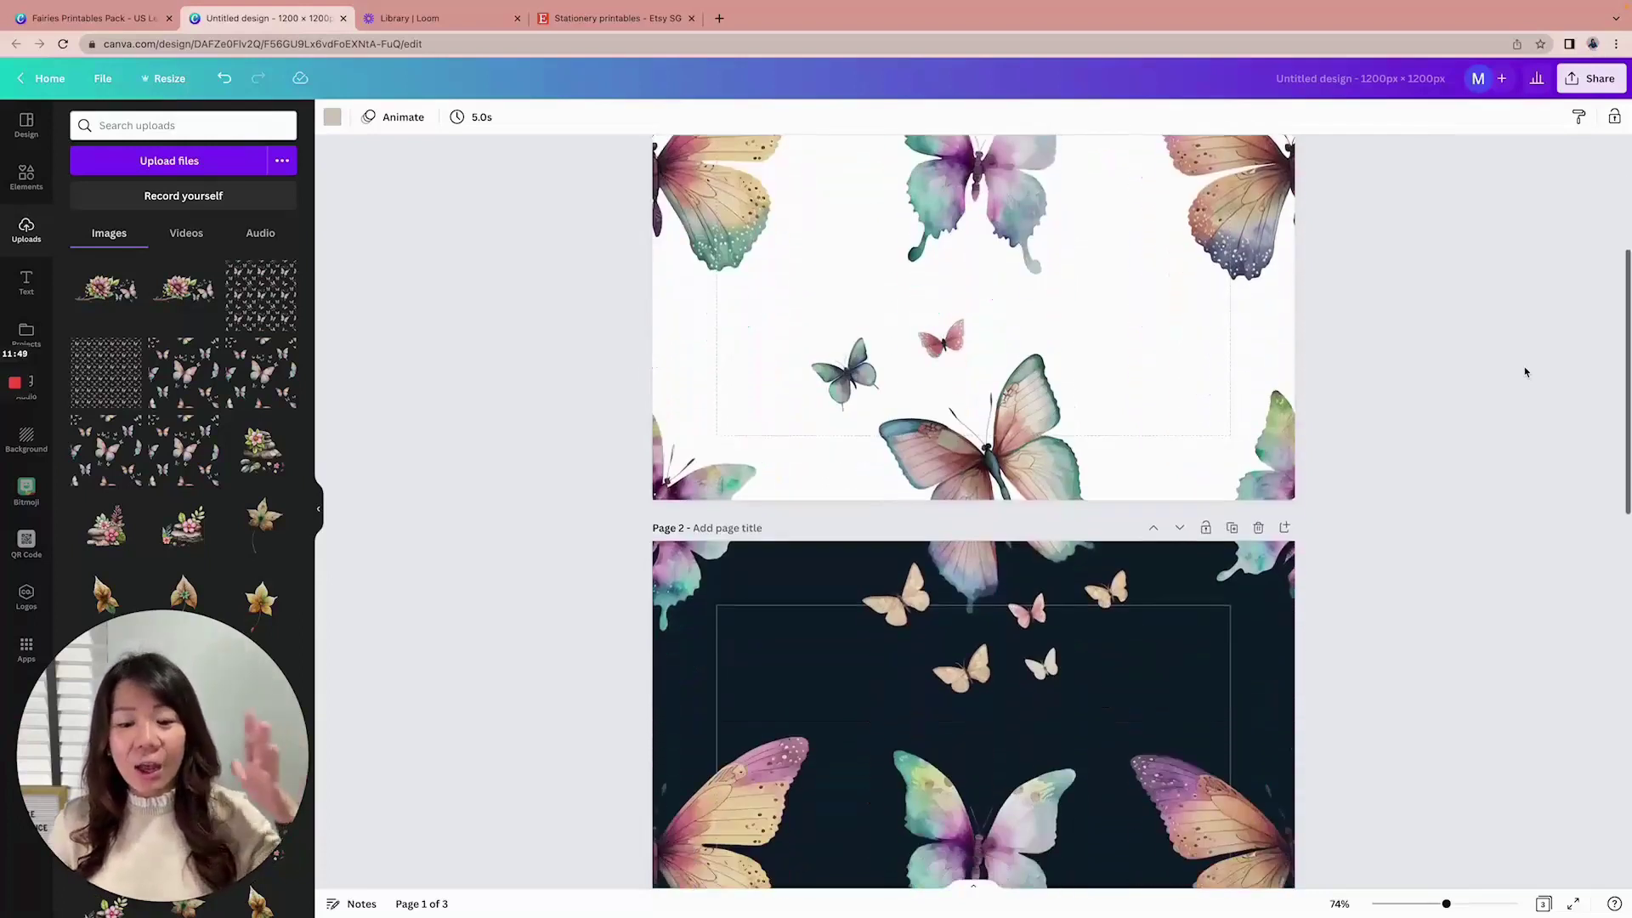
{"action": "scroll", "coordinate": [1525, 372], "scroll_direction": "down", "scroll_amount": 1}
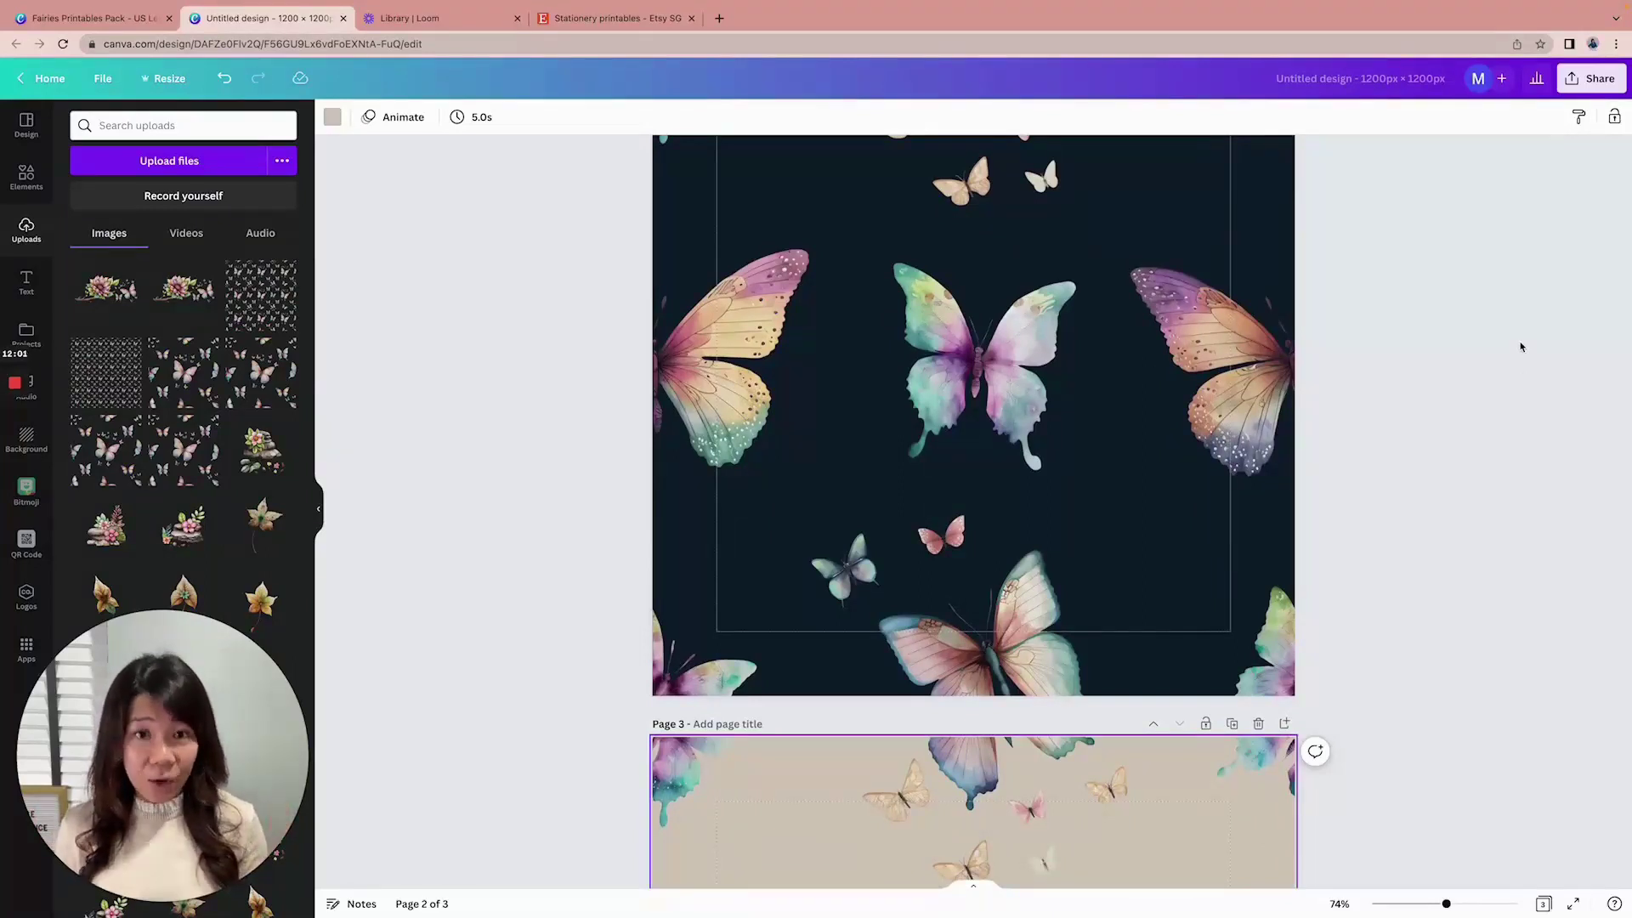
{"action": "scroll", "coordinate": [1521, 347], "scroll_direction": "down", "scroll_amount": 6}
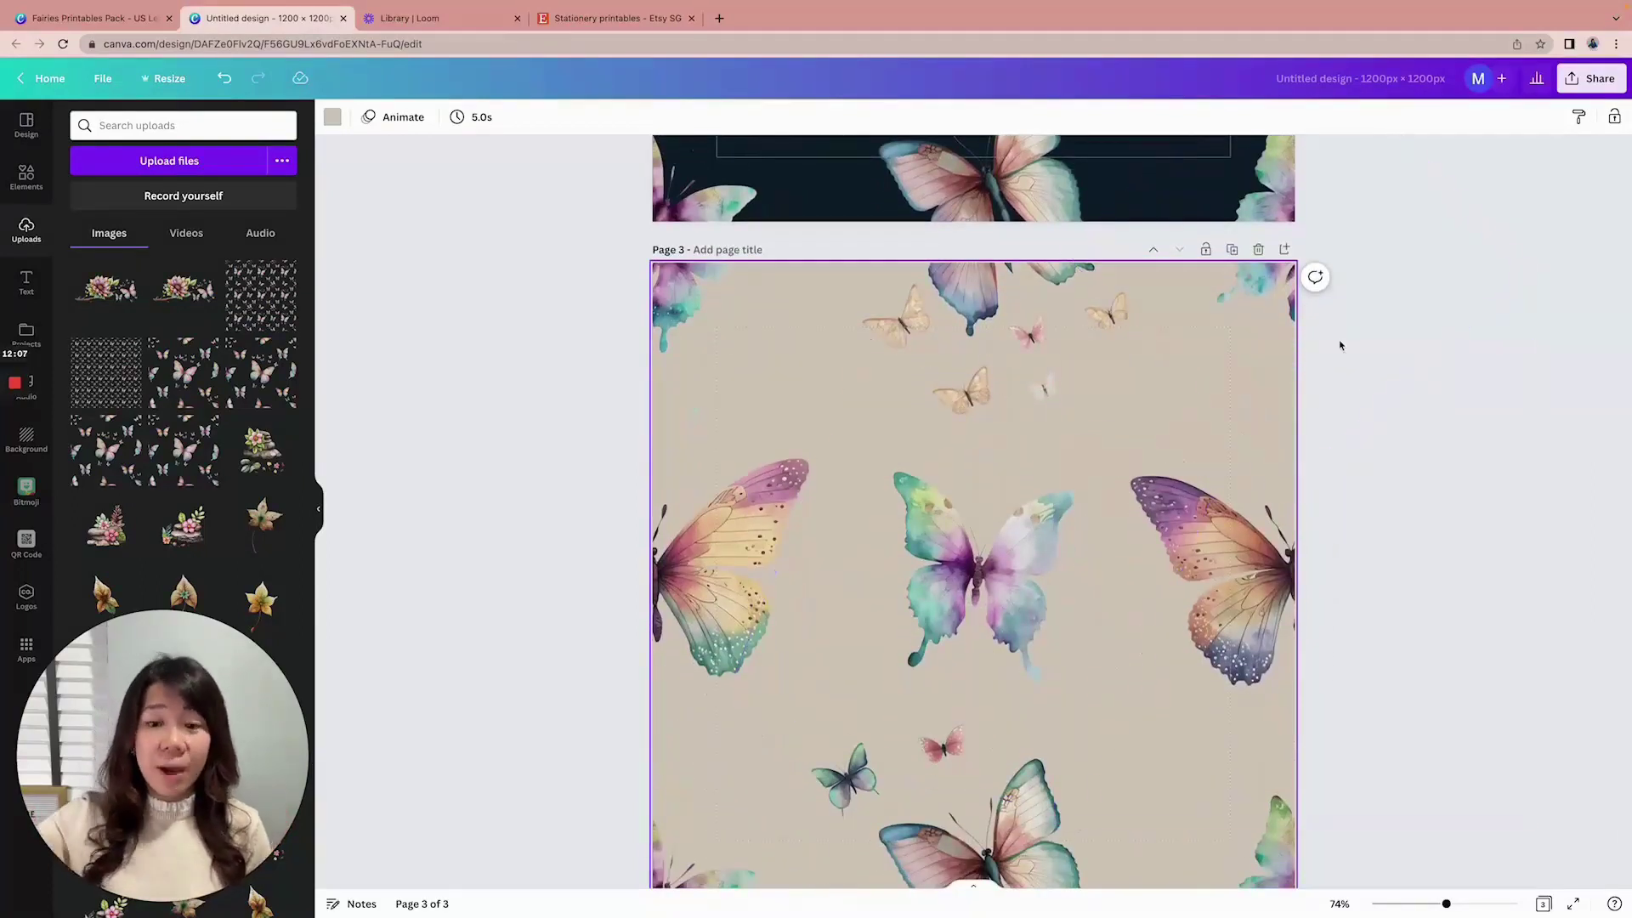
{"action": "scroll", "coordinate": [1340, 345], "scroll_direction": "up", "scroll_amount": 15}
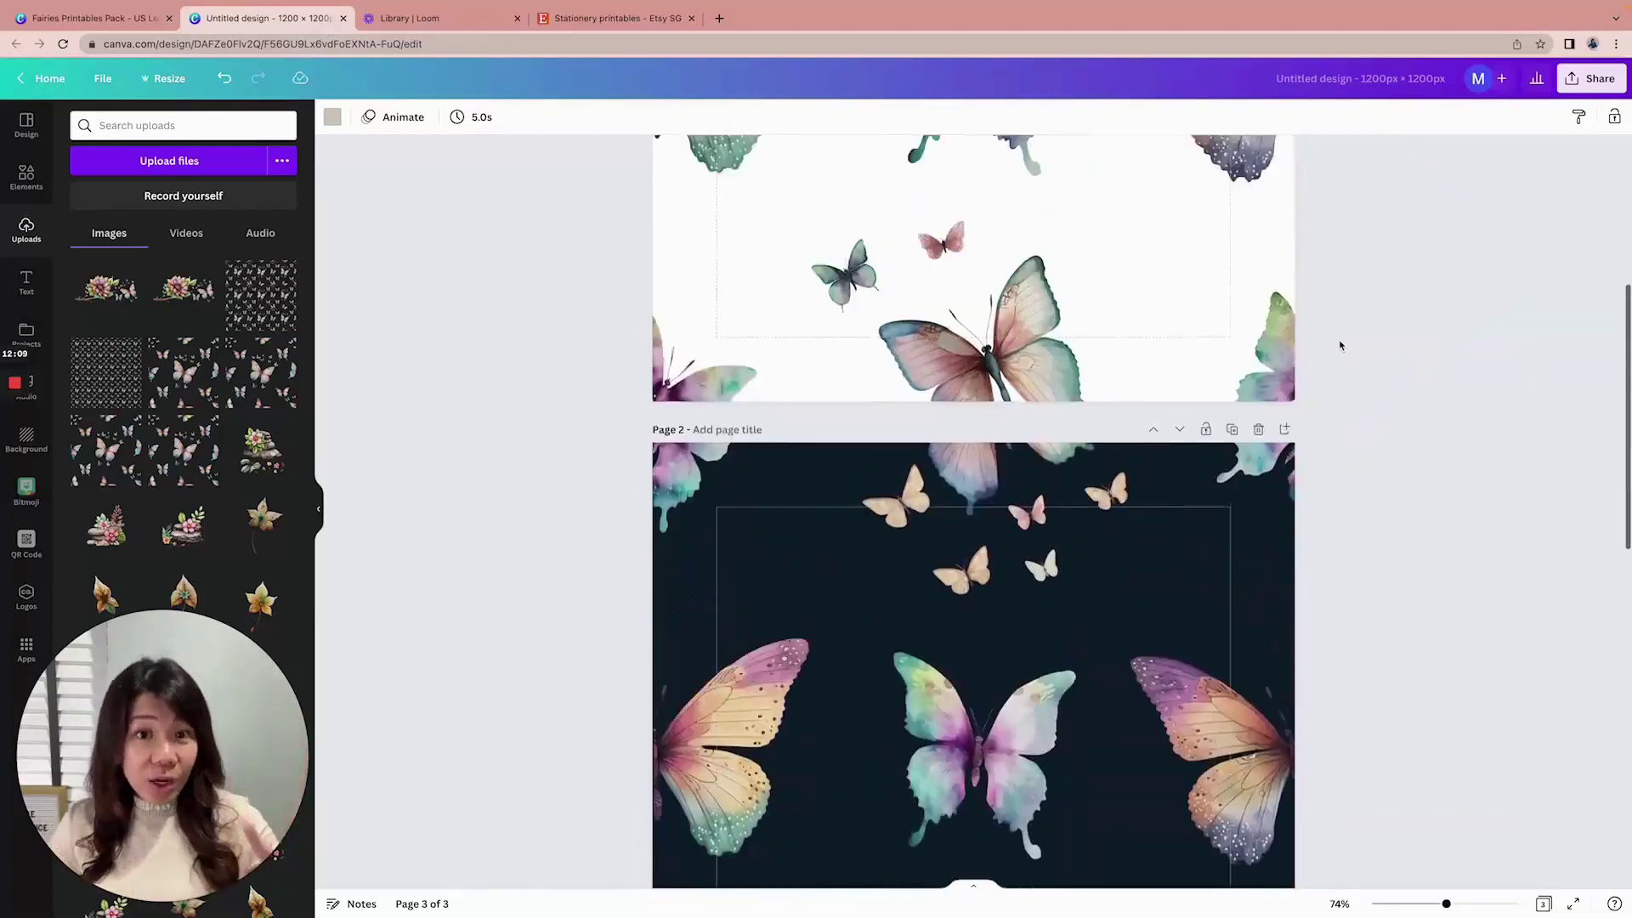
{"action": "scroll", "coordinate": [1323, 382], "scroll_direction": "down", "scroll_amount": 10}
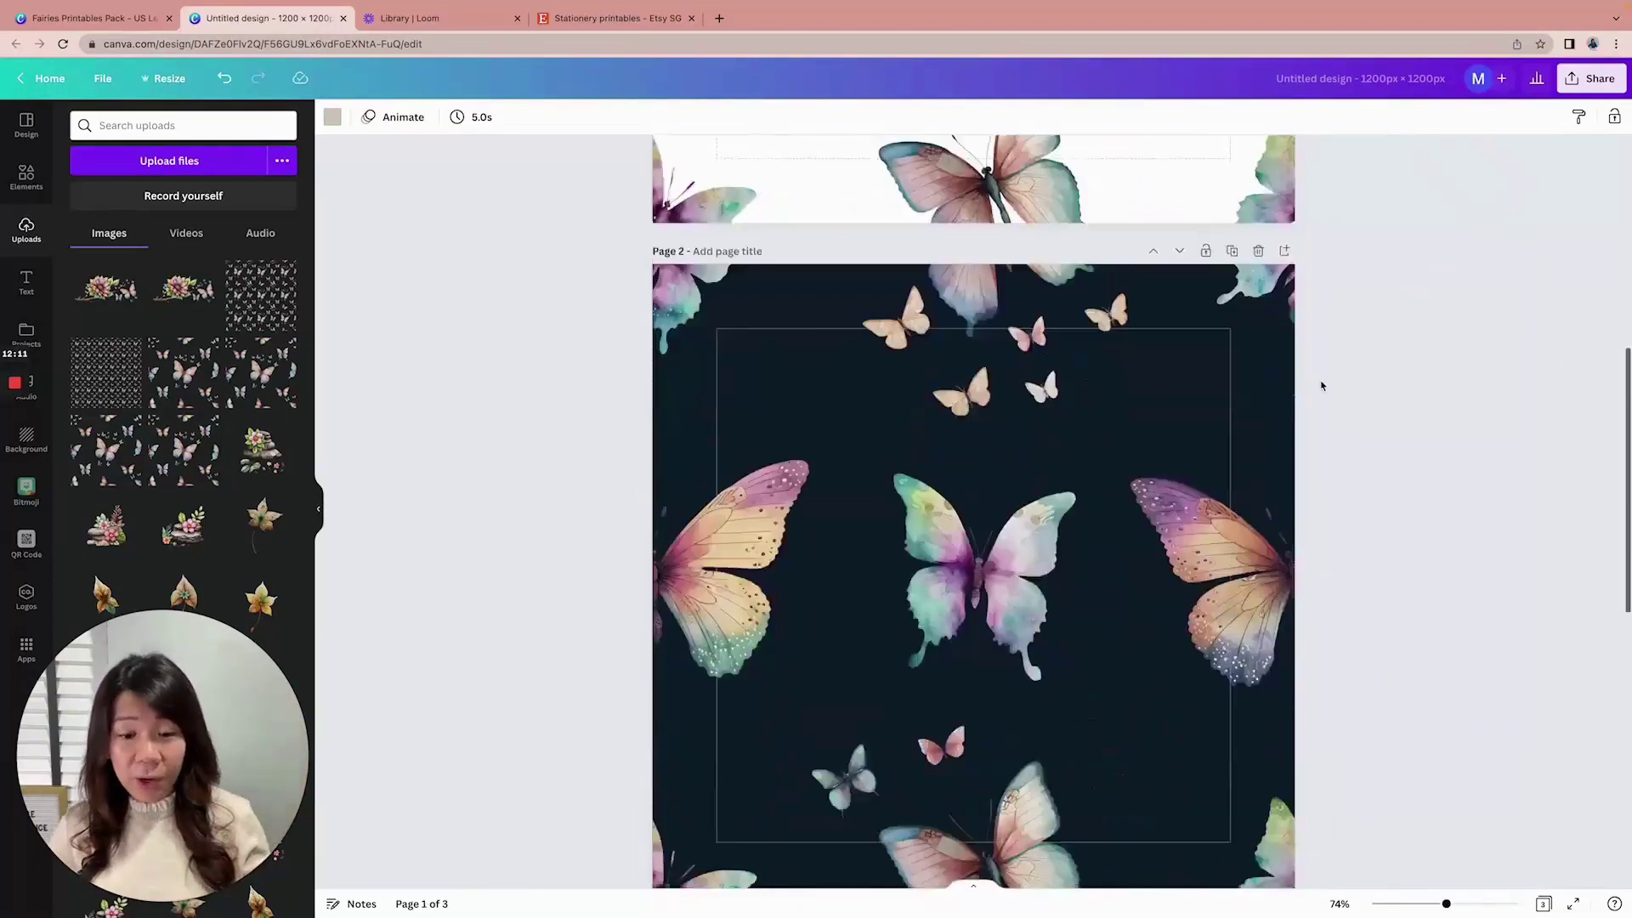
{"action": "scroll", "coordinate": [1323, 386], "scroll_direction": "down", "scroll_amount": 6}
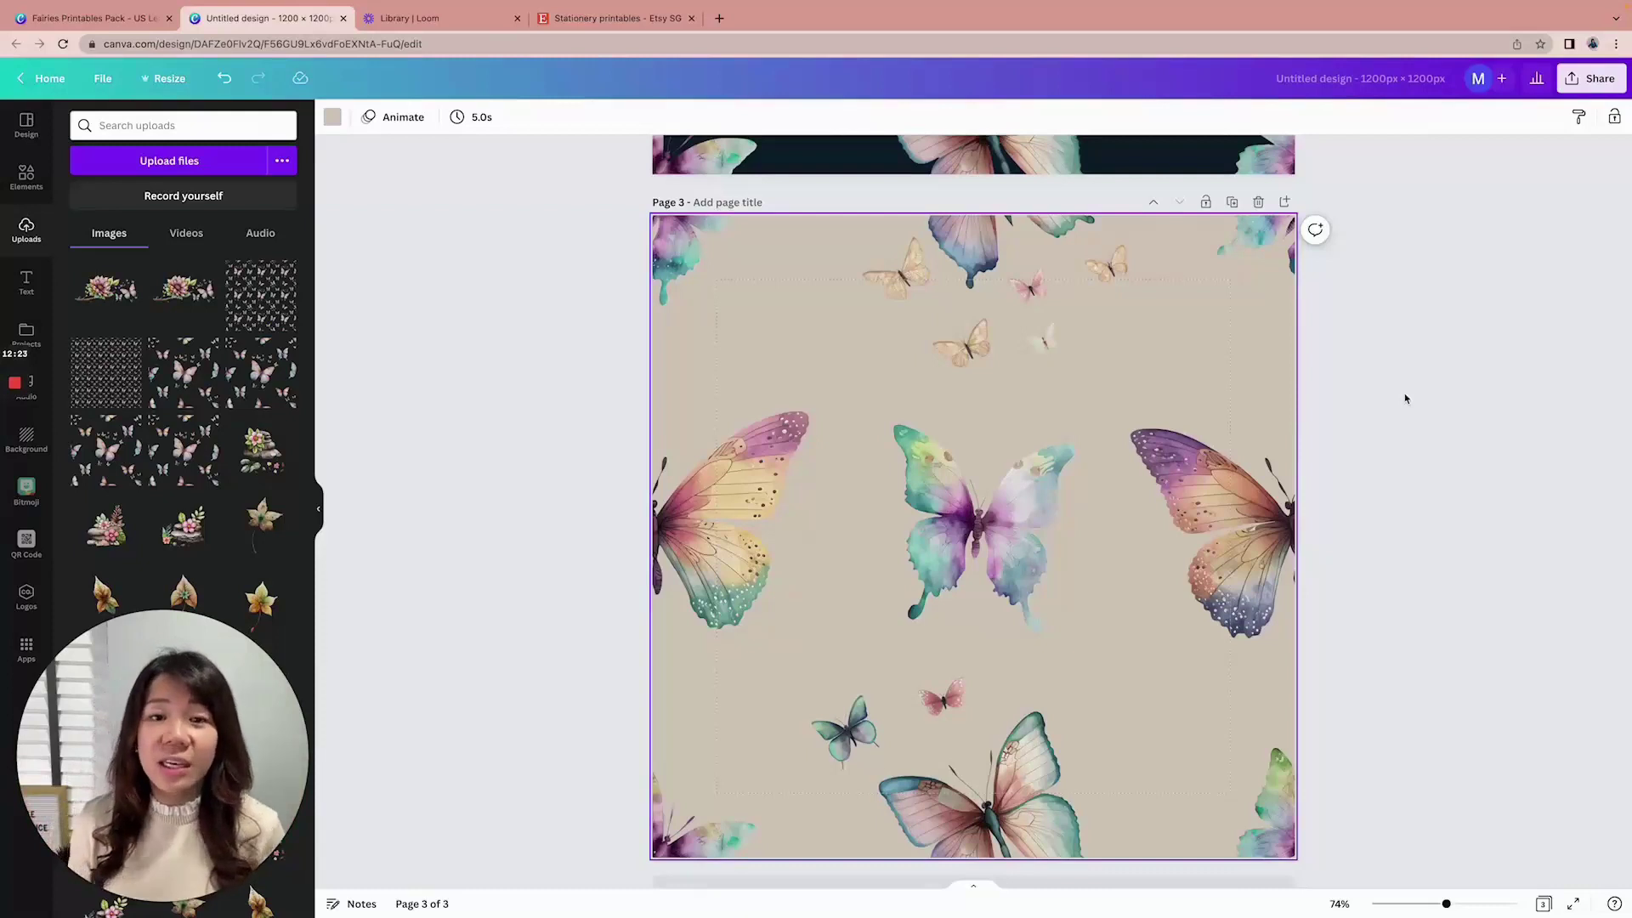
Download only page 1, the white butterfly tile, as a 1,200 × 1,200 px PNG with a transparent background
{"action": "scroll", "coordinate": [1405, 399], "scroll_direction": "up", "scroll_amount": 12}
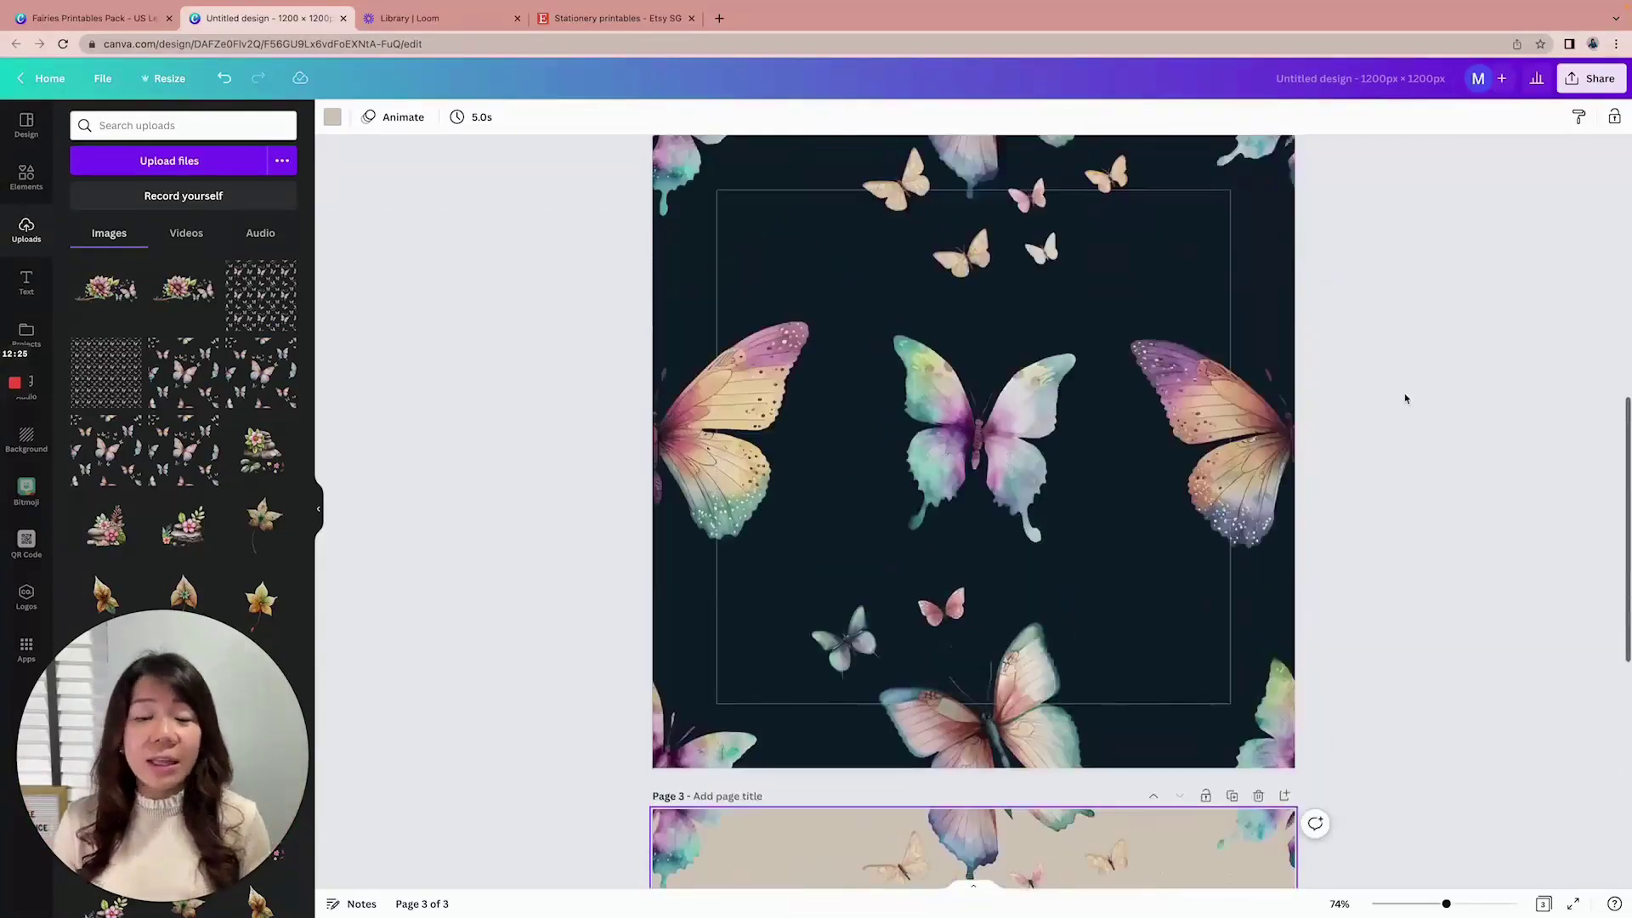
{"action": "scroll", "coordinate": [1405, 399], "scroll_direction": "up", "scroll_amount": 5}
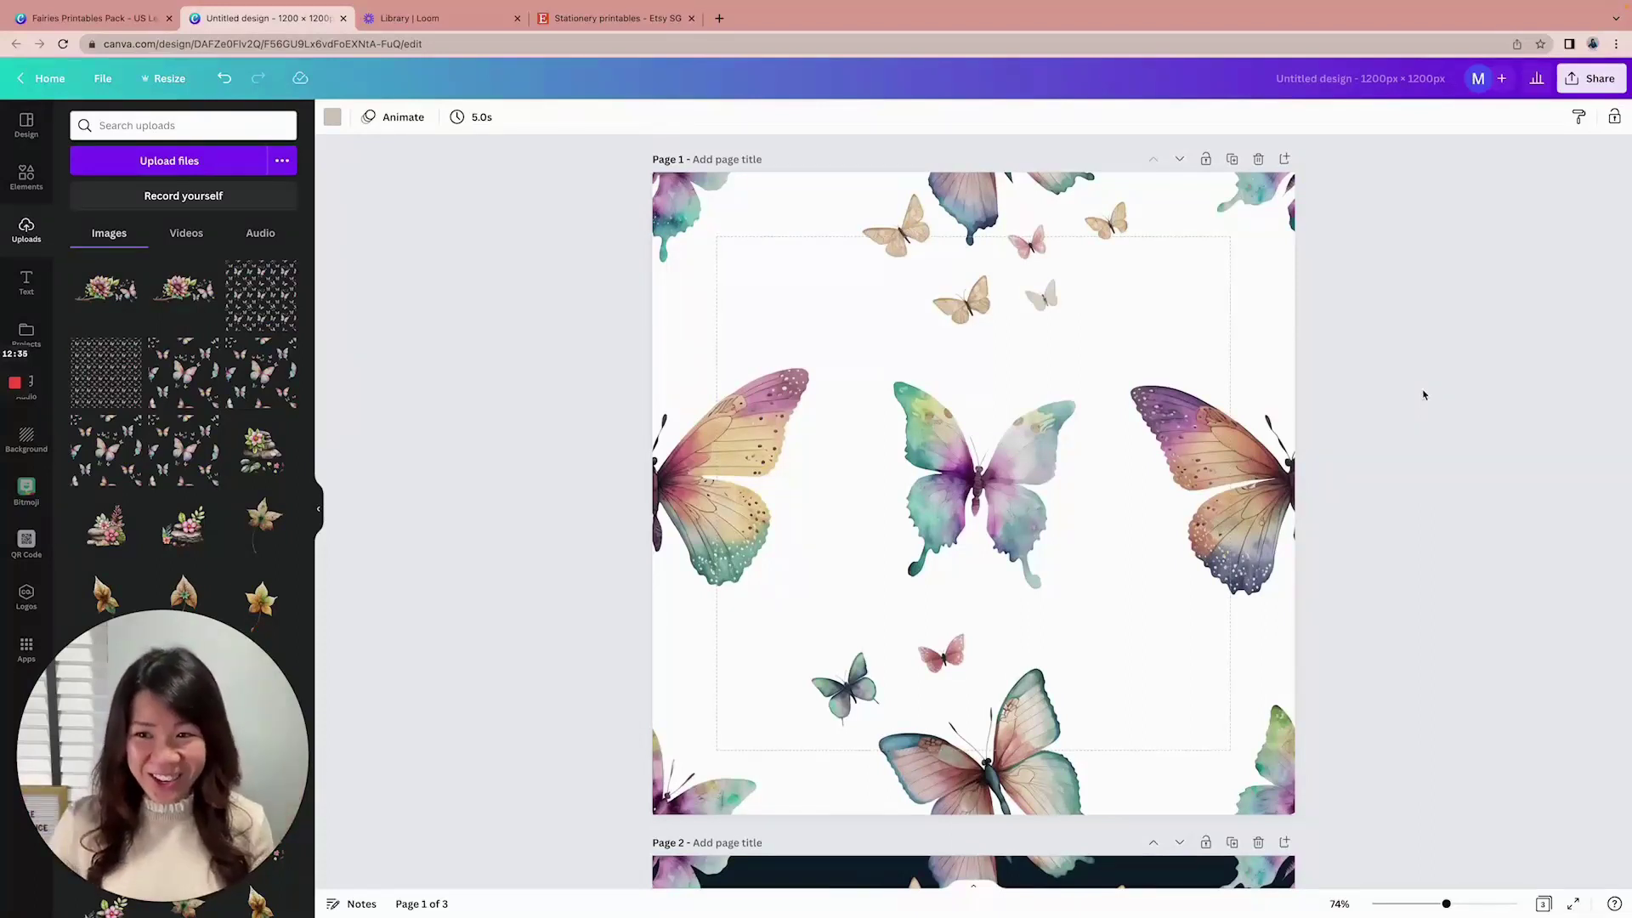
{"action": "left_click", "coordinate": [1573, 90]}
{"action": "left_click", "coordinate": [1394, 428]}
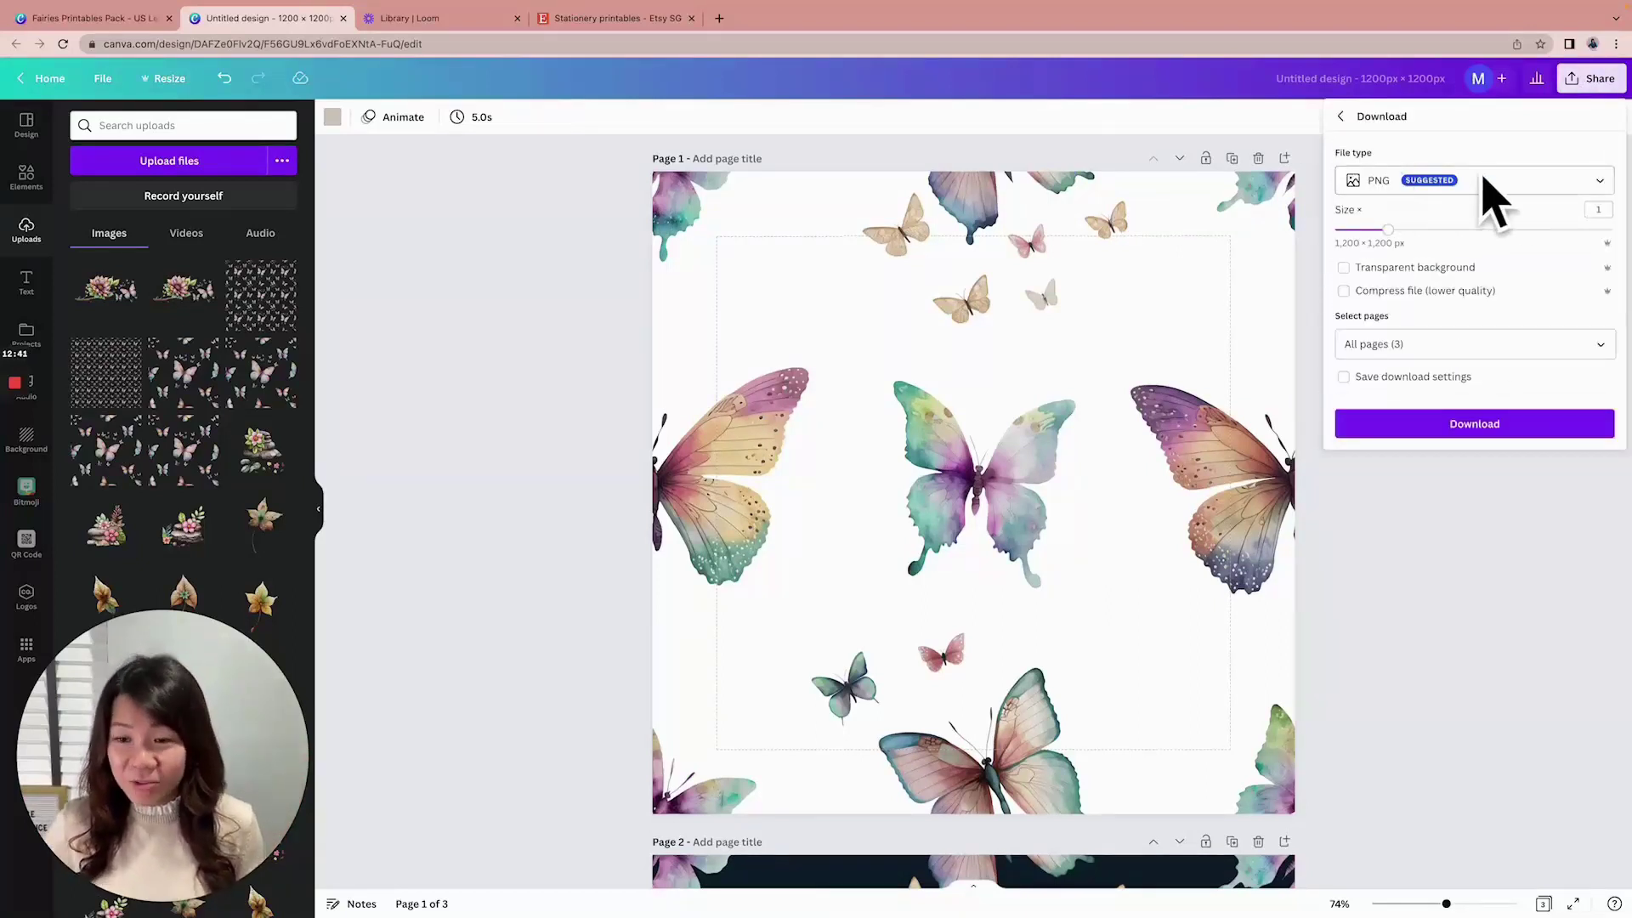
{"action": "left_click", "coordinate": [1433, 359]}
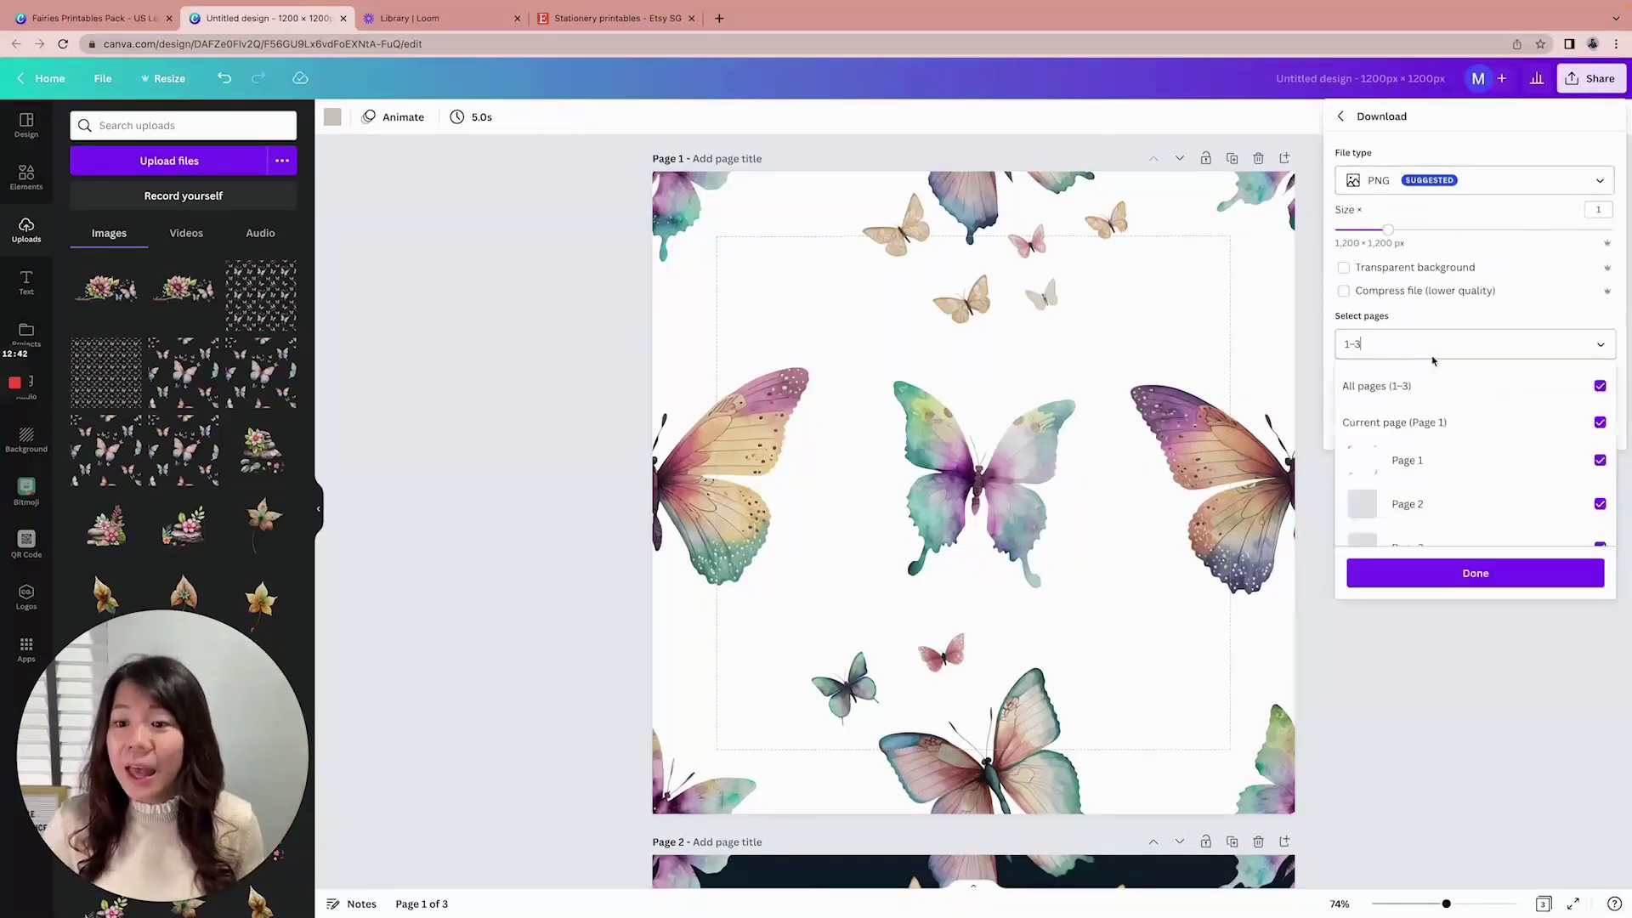
{"action": "left_click", "coordinate": [1521, 422]}
{"action": "left_click", "coordinate": [1530, 388]}
{"action": "left_click", "coordinate": [1538, 390]}
{"action": "left_click", "coordinate": [1538, 425]}
{"action": "left_click", "coordinate": [1543, 572]}
{"action": "left_click", "coordinate": [1345, 269]}
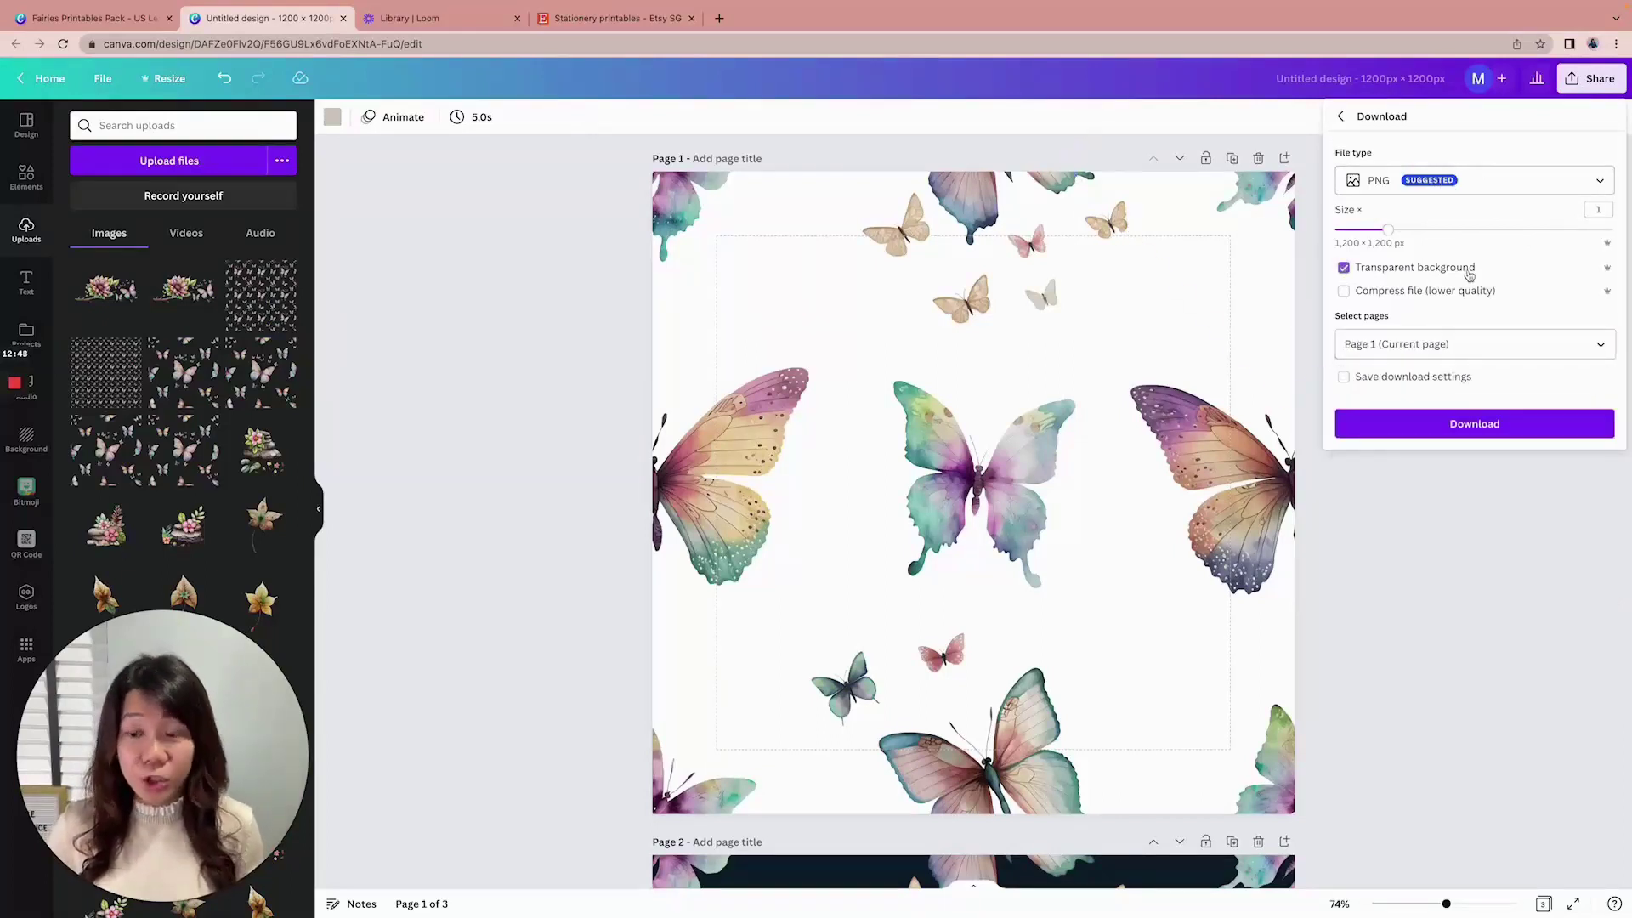
{"action": "left_click", "coordinate": [1486, 423]}
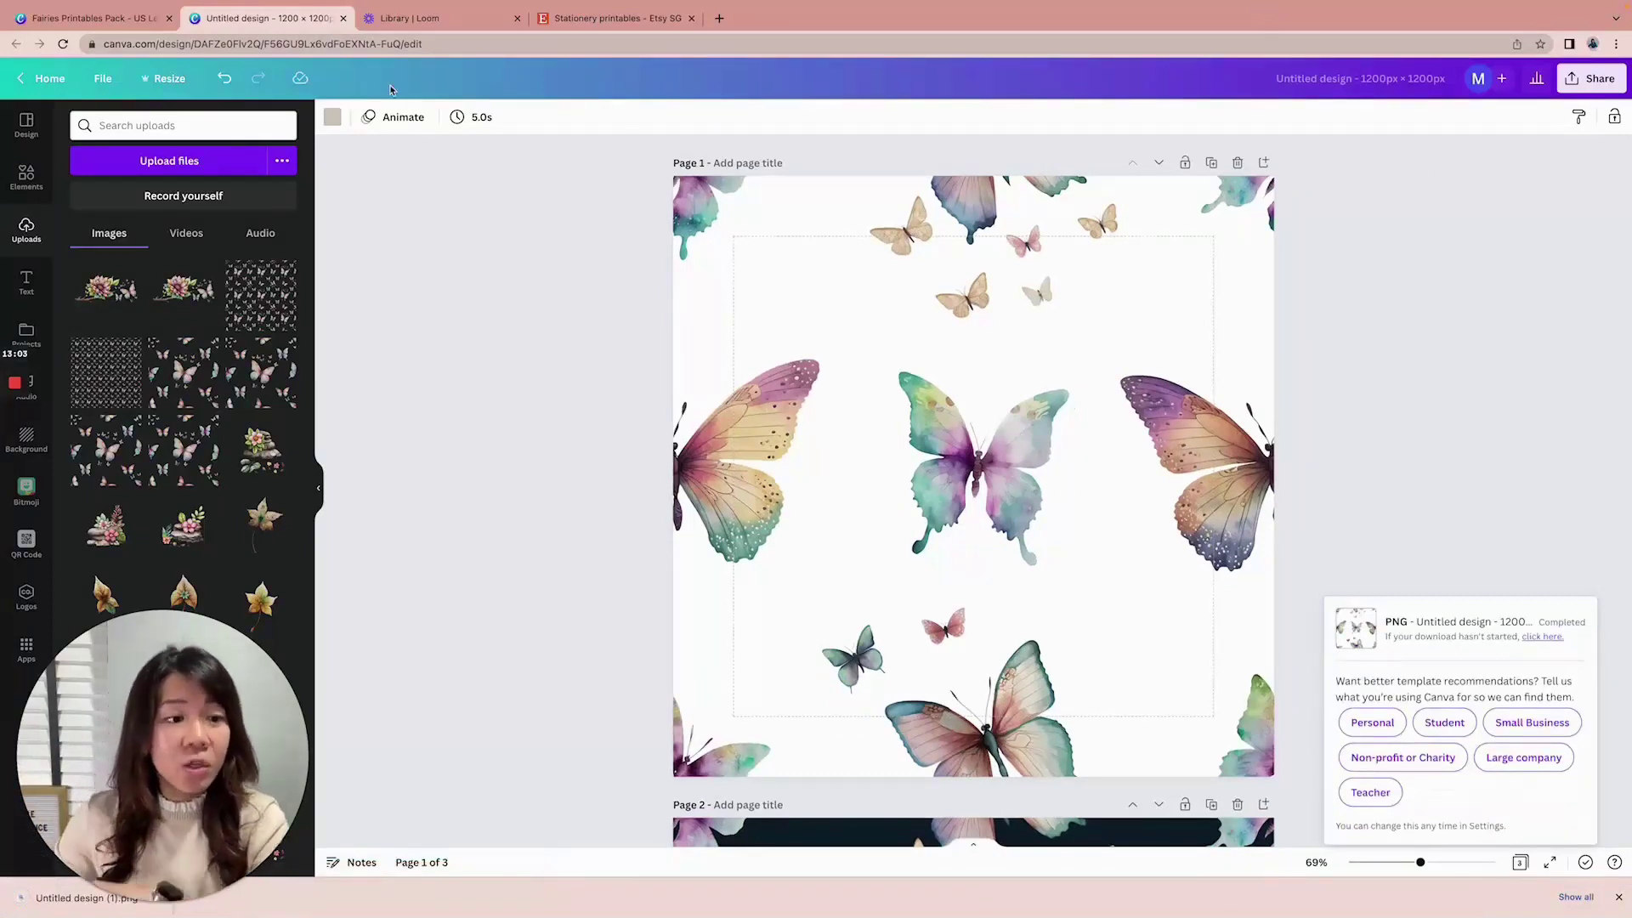
Create a new blank design with a custom size of 3600 × 3600 px
{"action": "left_click", "coordinate": [108, 81]}
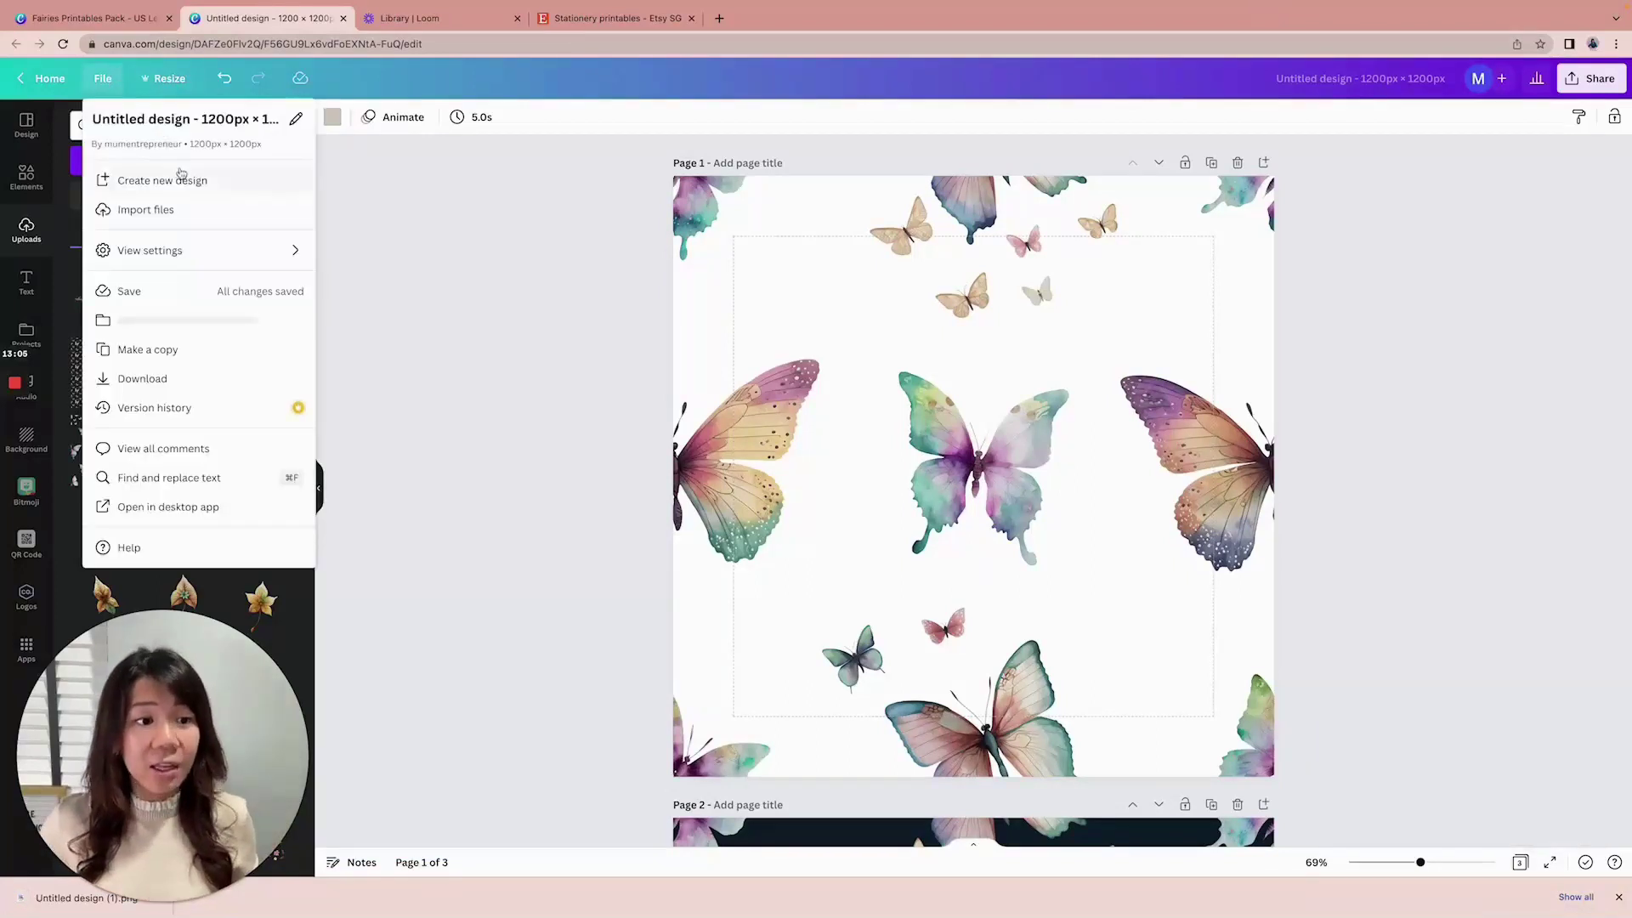
{"action": "left_click", "coordinate": [158, 175]}
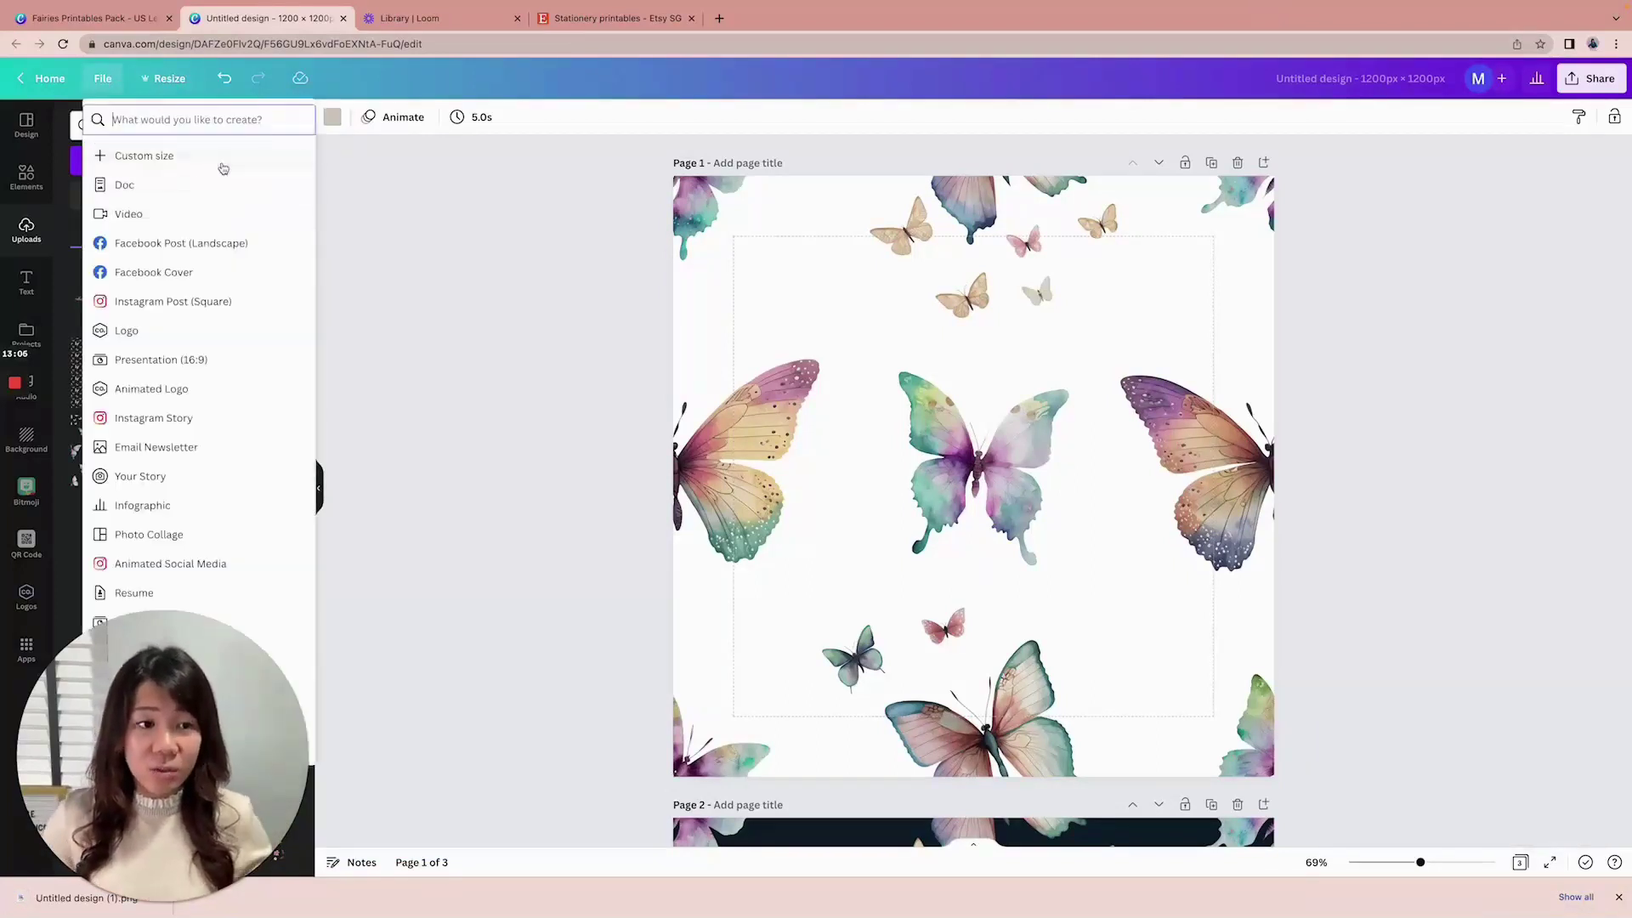
{"action": "left_click", "coordinate": [160, 155]}
{"action": "type", "text": "3600"}
{"action": "left_click", "coordinate": [291, 181]}
{"action": "type", "text": "3"}
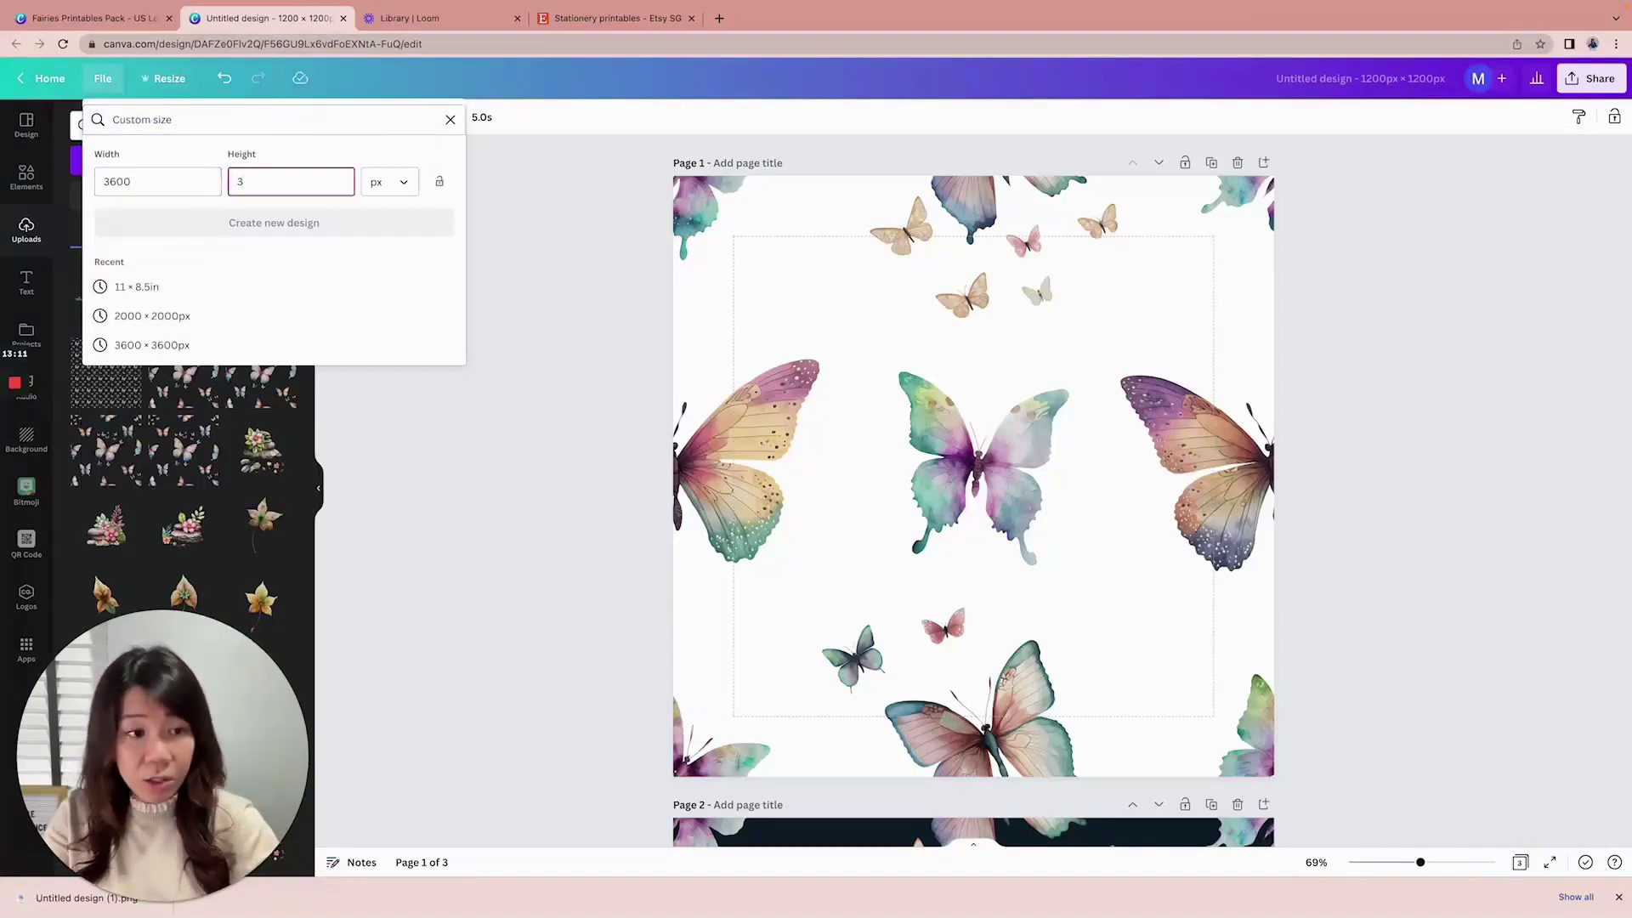
{"action": "type", "text": "600"}
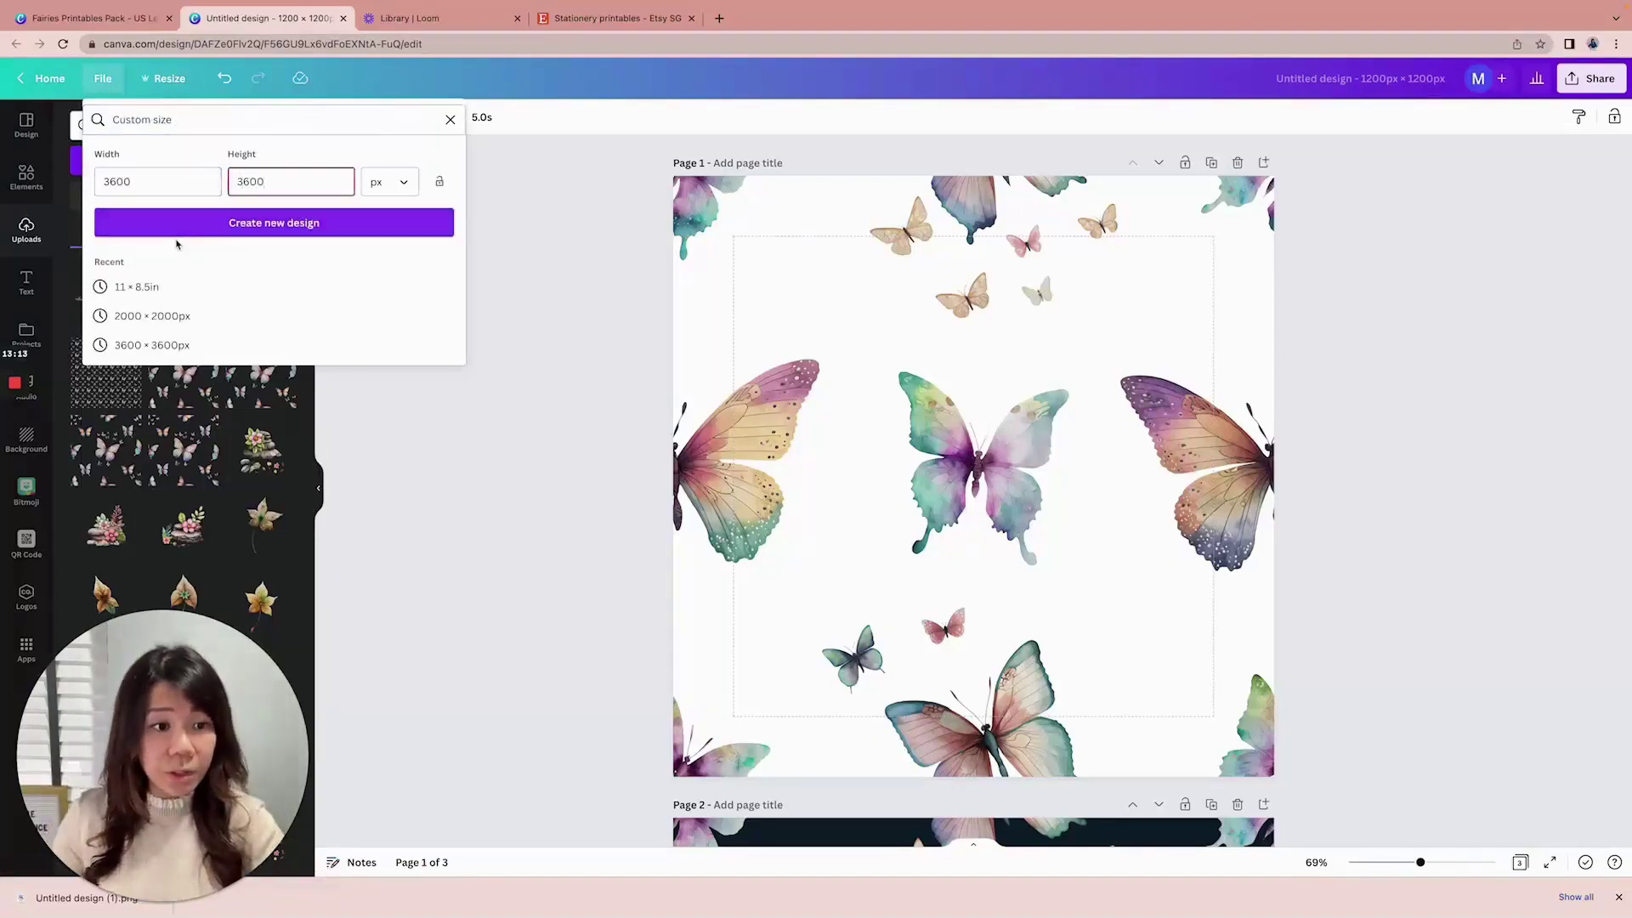
{"action": "left_click", "coordinate": [311, 222]}
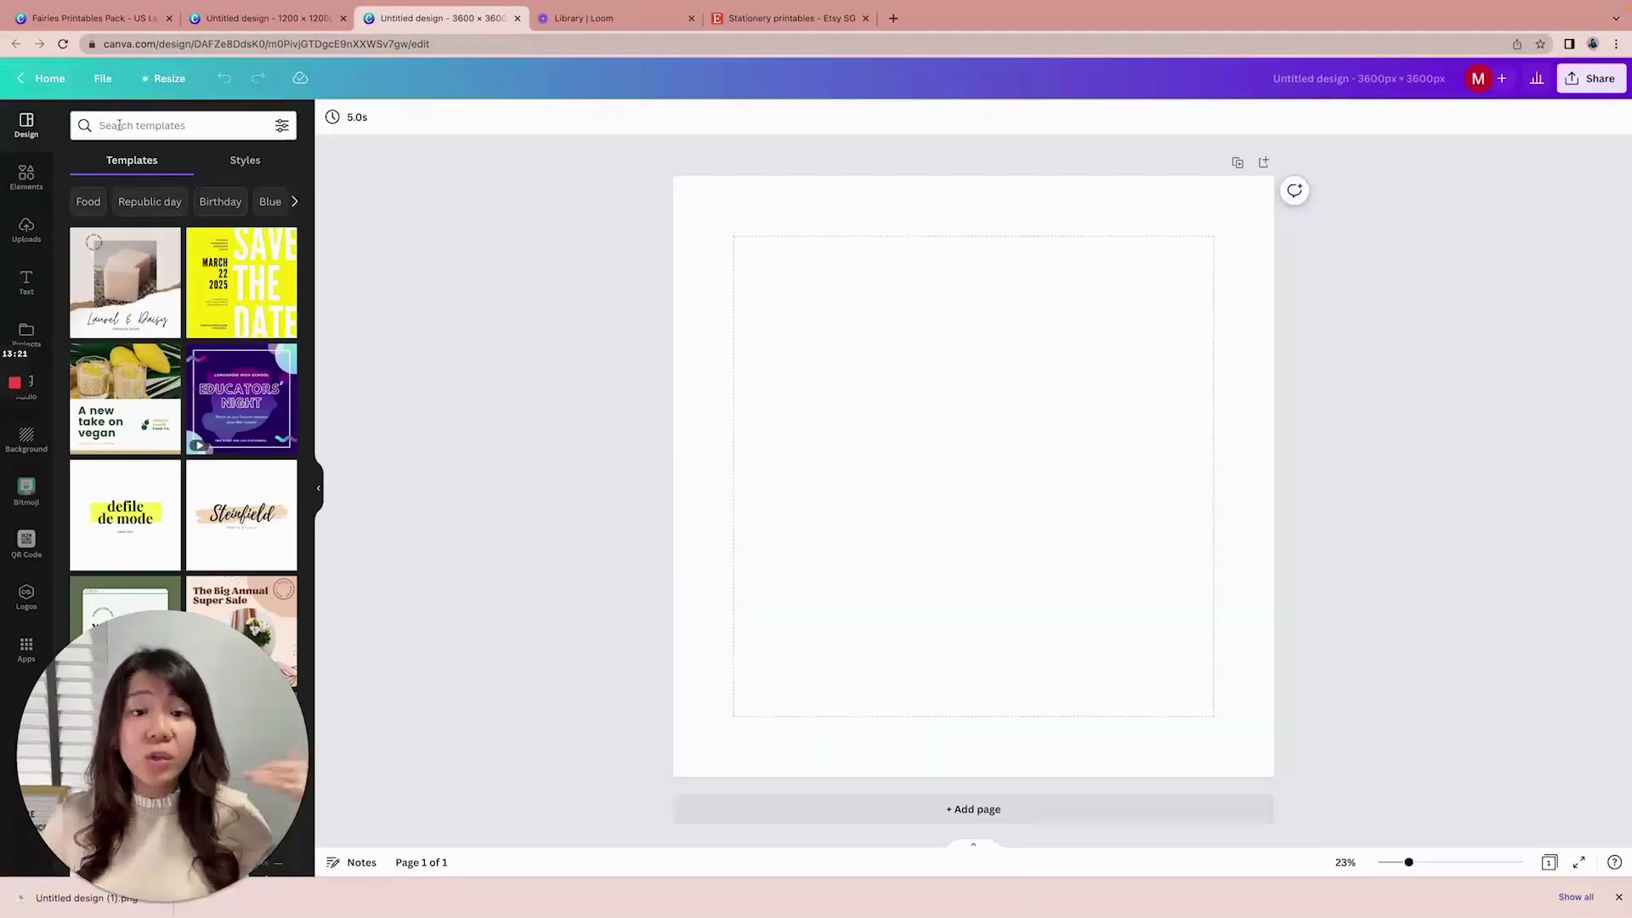
Upload the exported butterfly tile "Untitled design (1).png" from the Downloads folder
{"action": "left_click", "coordinate": [27, 230]}
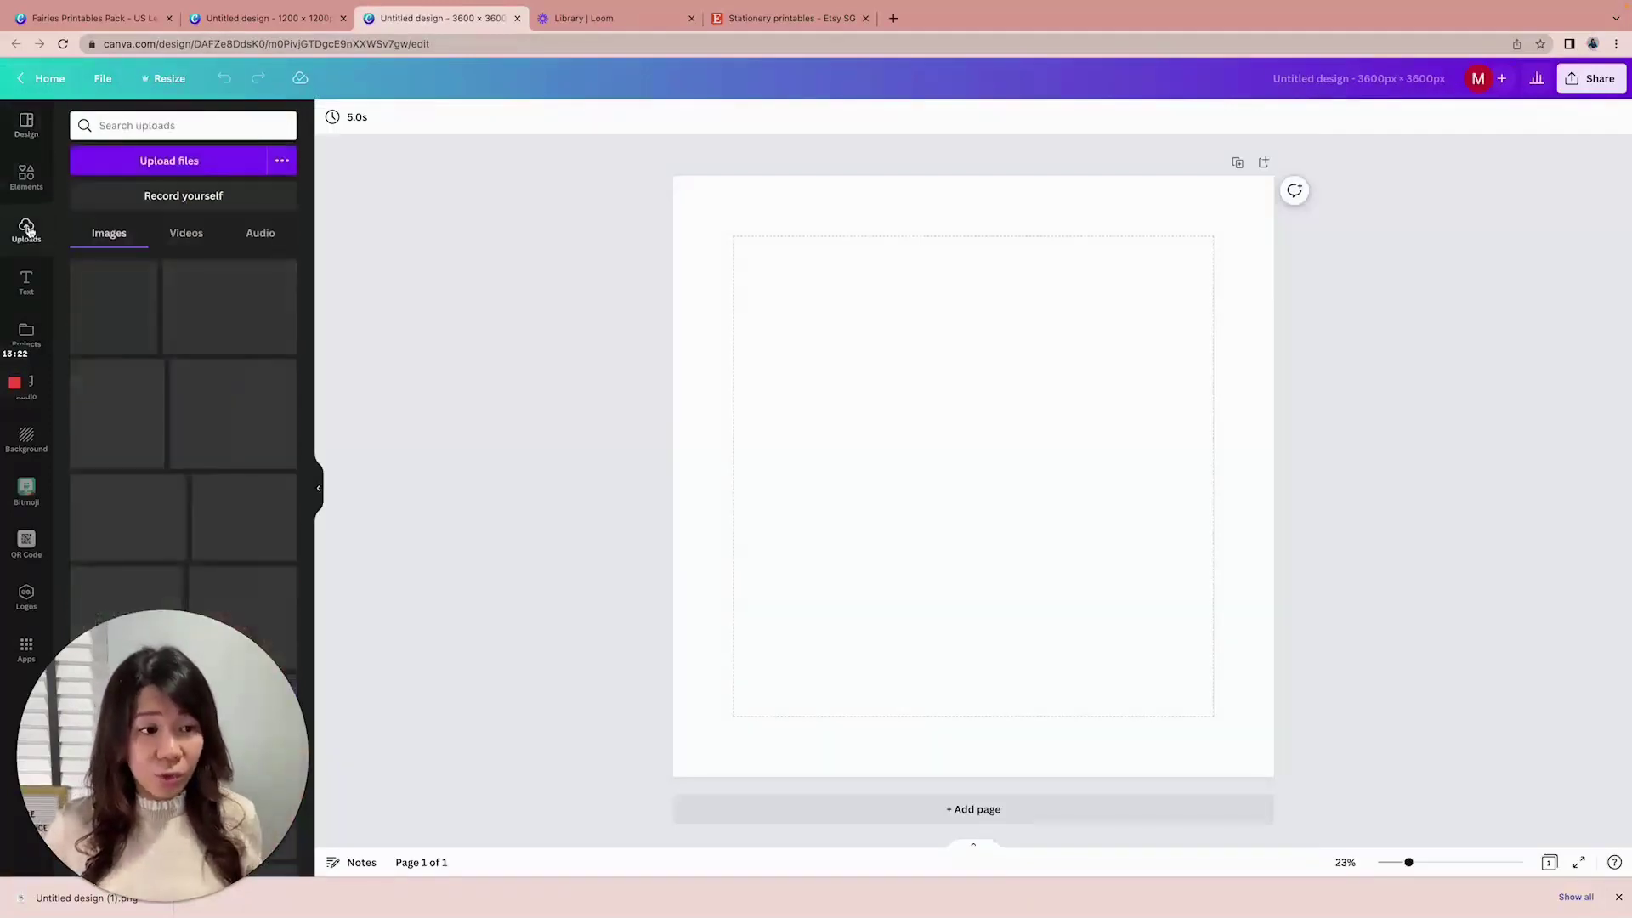
{"action": "left_click", "coordinate": [171, 162]}
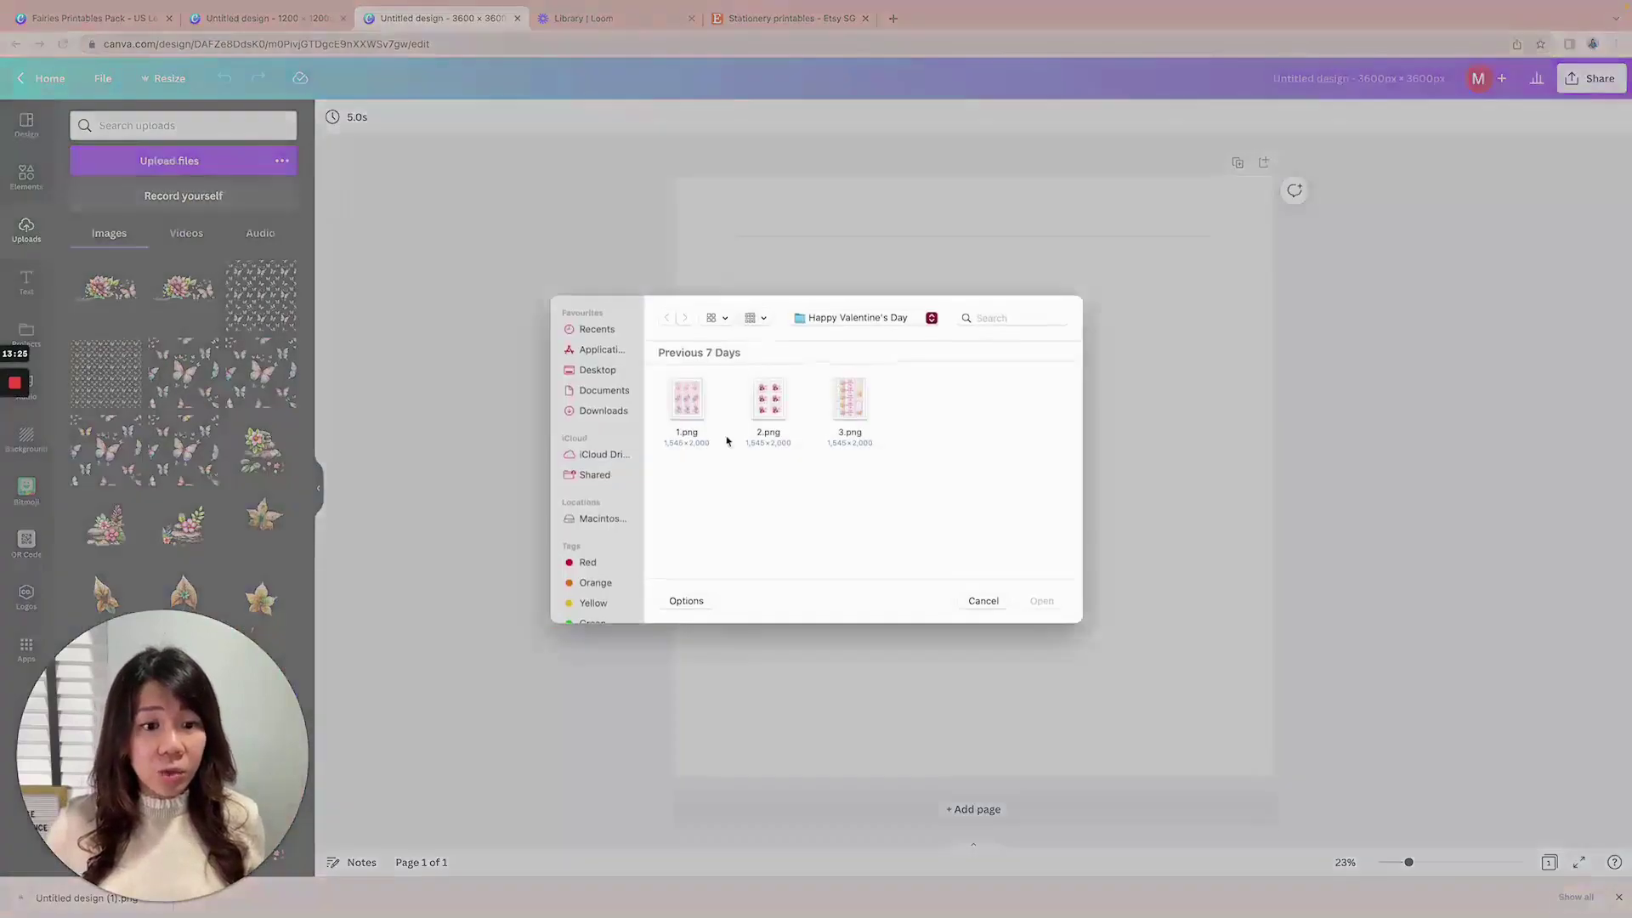
{"action": "left_click", "coordinate": [604, 411]}
{"action": "left_click", "coordinate": [686, 398]}
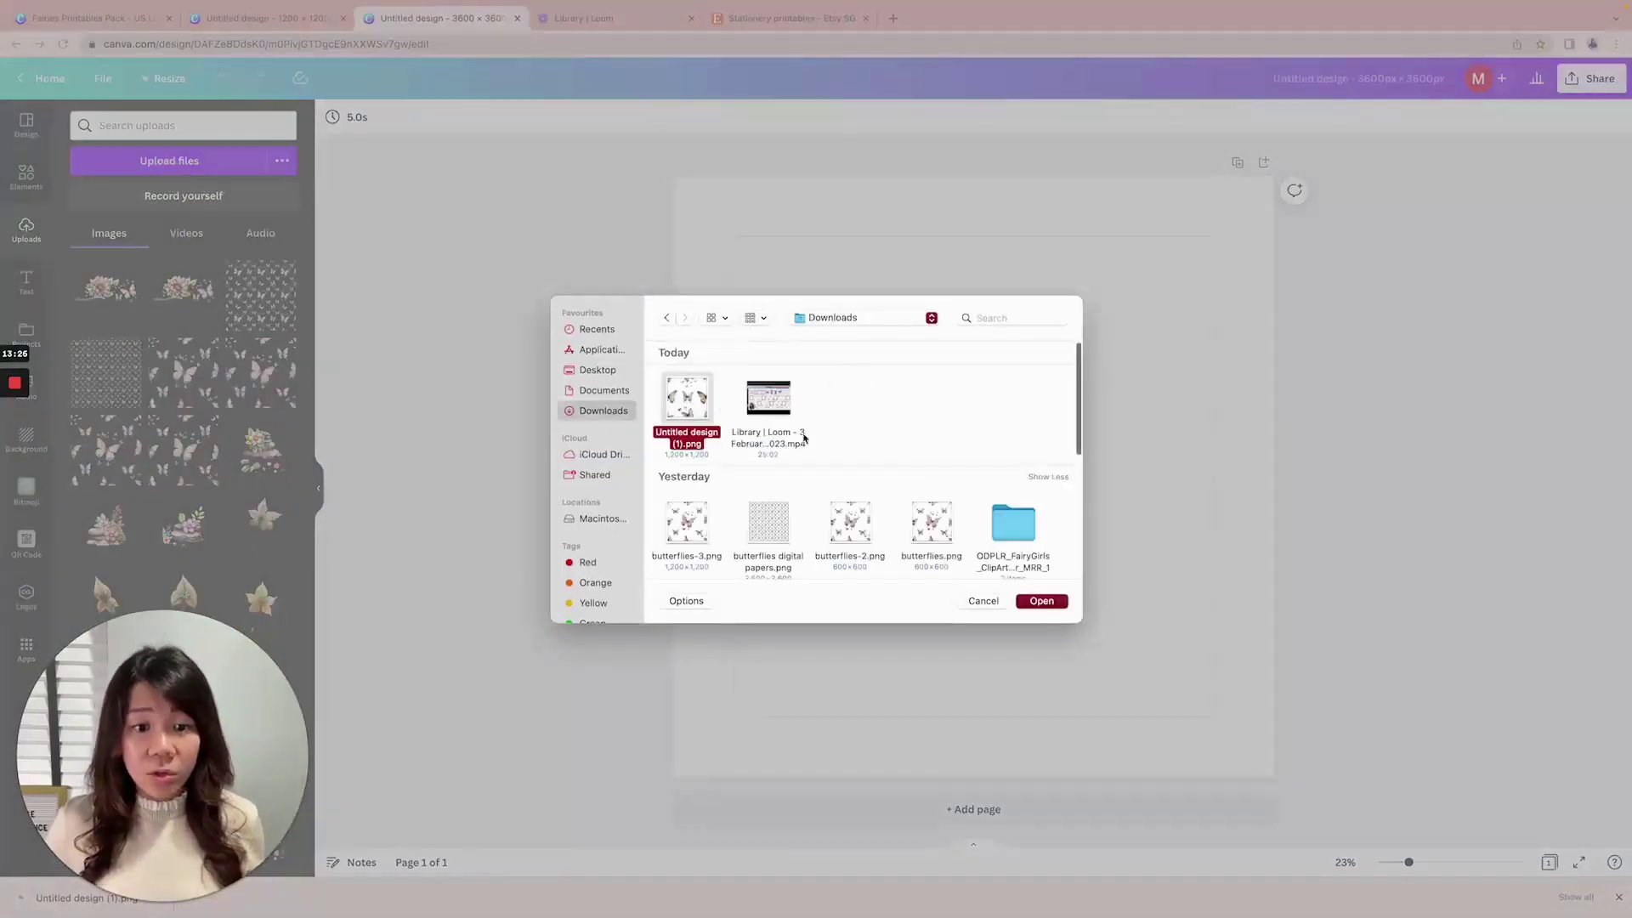
{"action": "left_click", "coordinate": [1059, 603]}
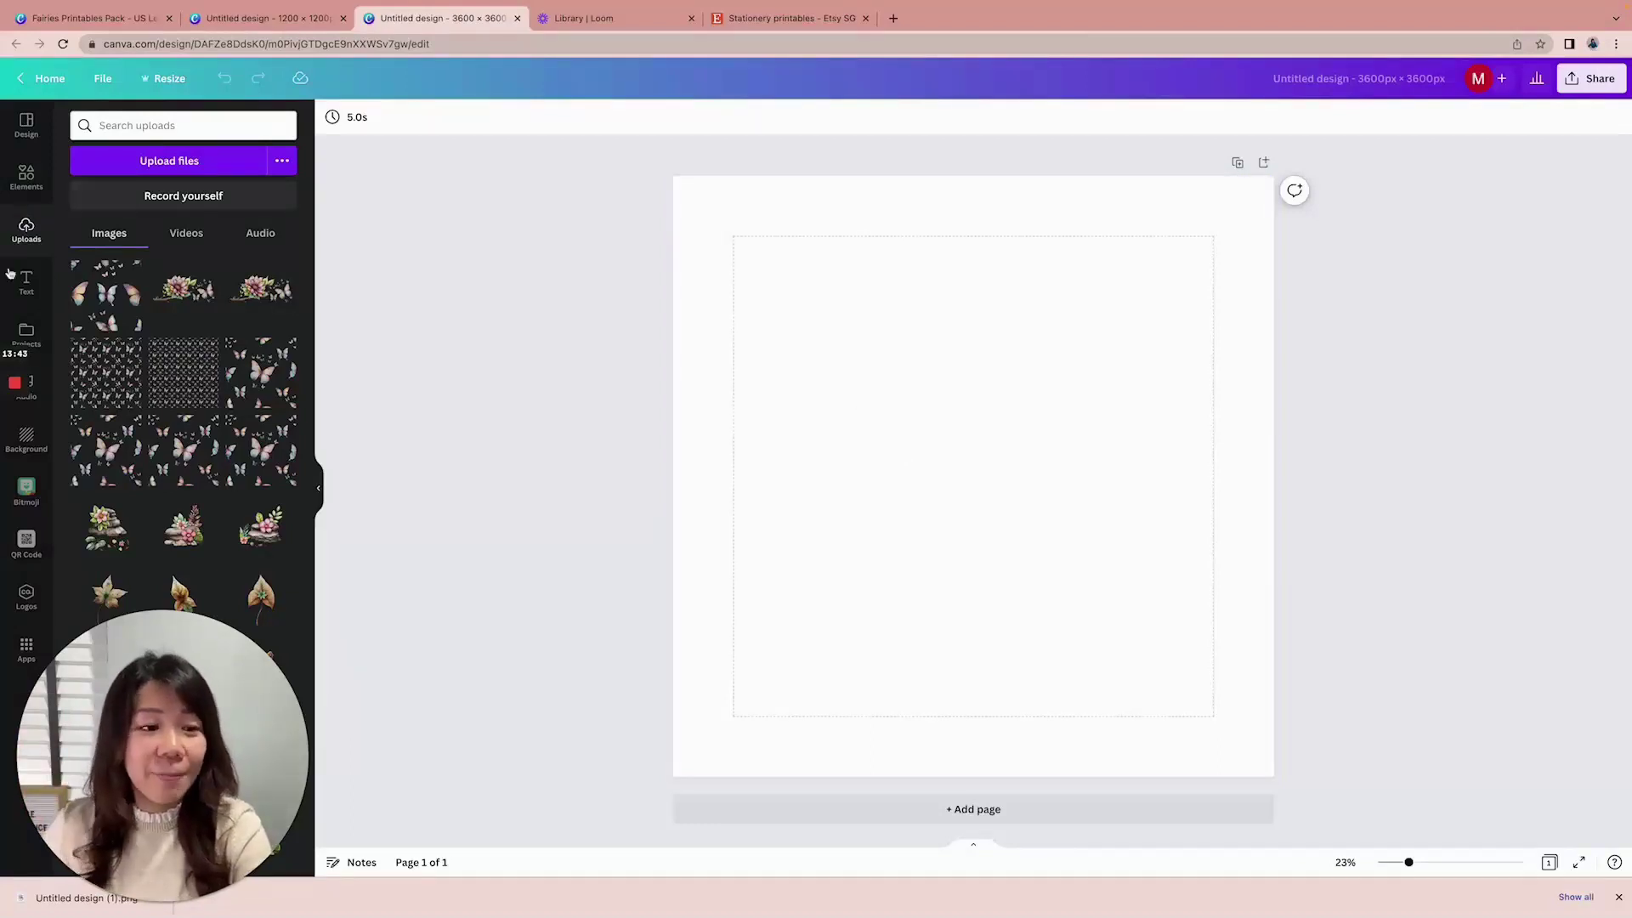
Place the uploaded butterfly tile on the blank page and scale it to one third of the page width
{"action": "left_click", "coordinate": [260, 371]}
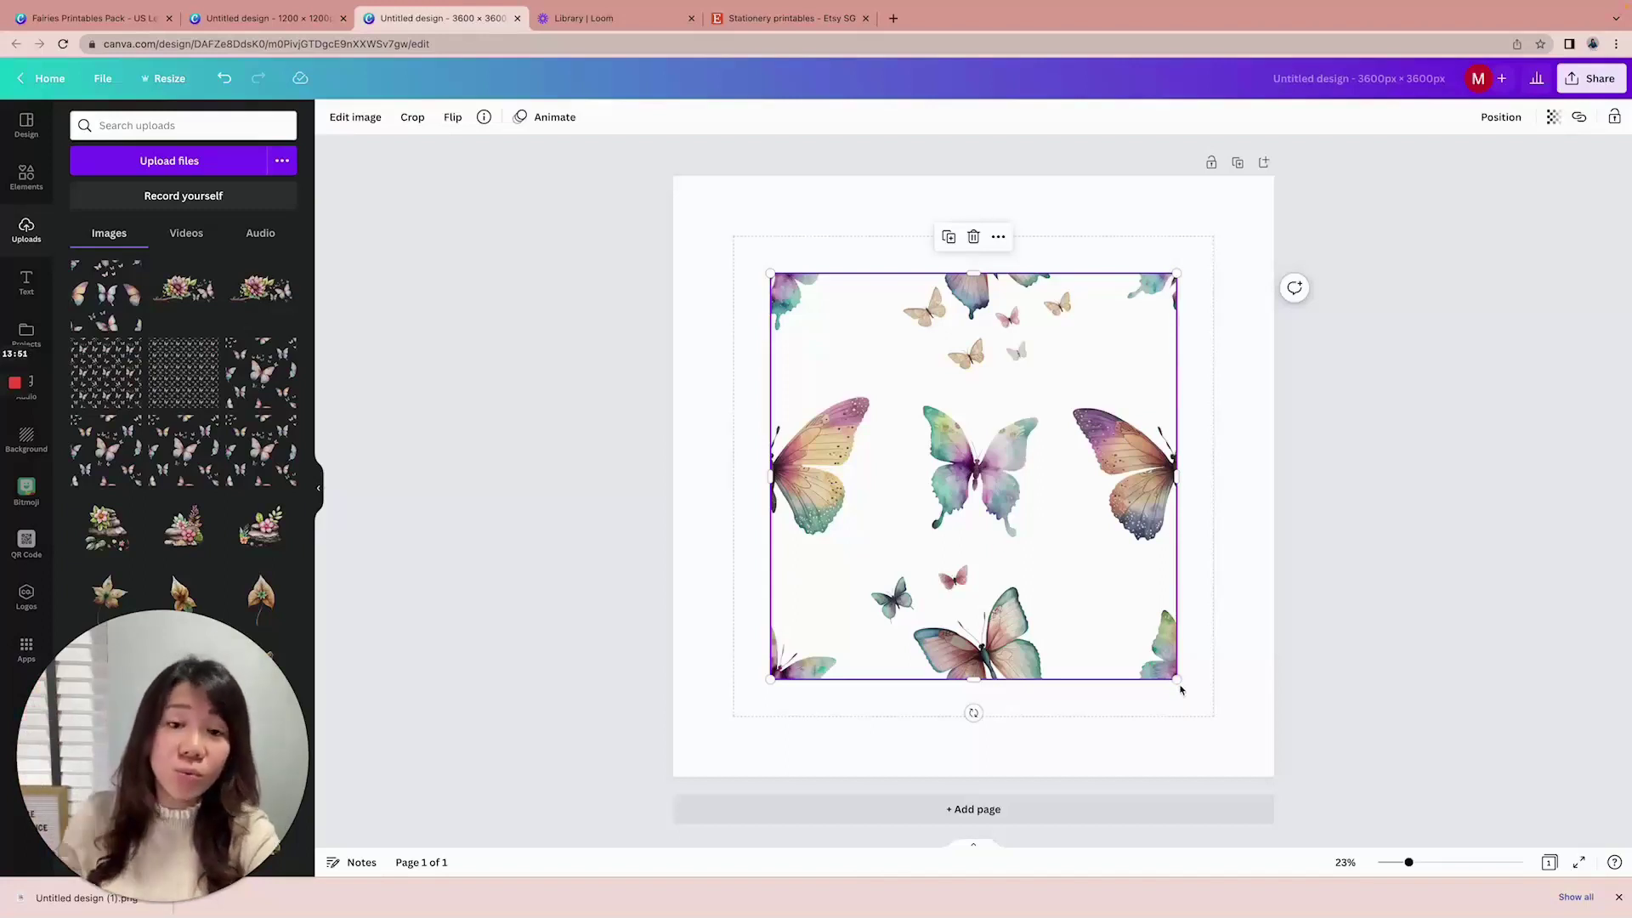
{"action": "left_click_drag", "start_coordinate": [1177, 680], "coordinate": [1157, 658]}
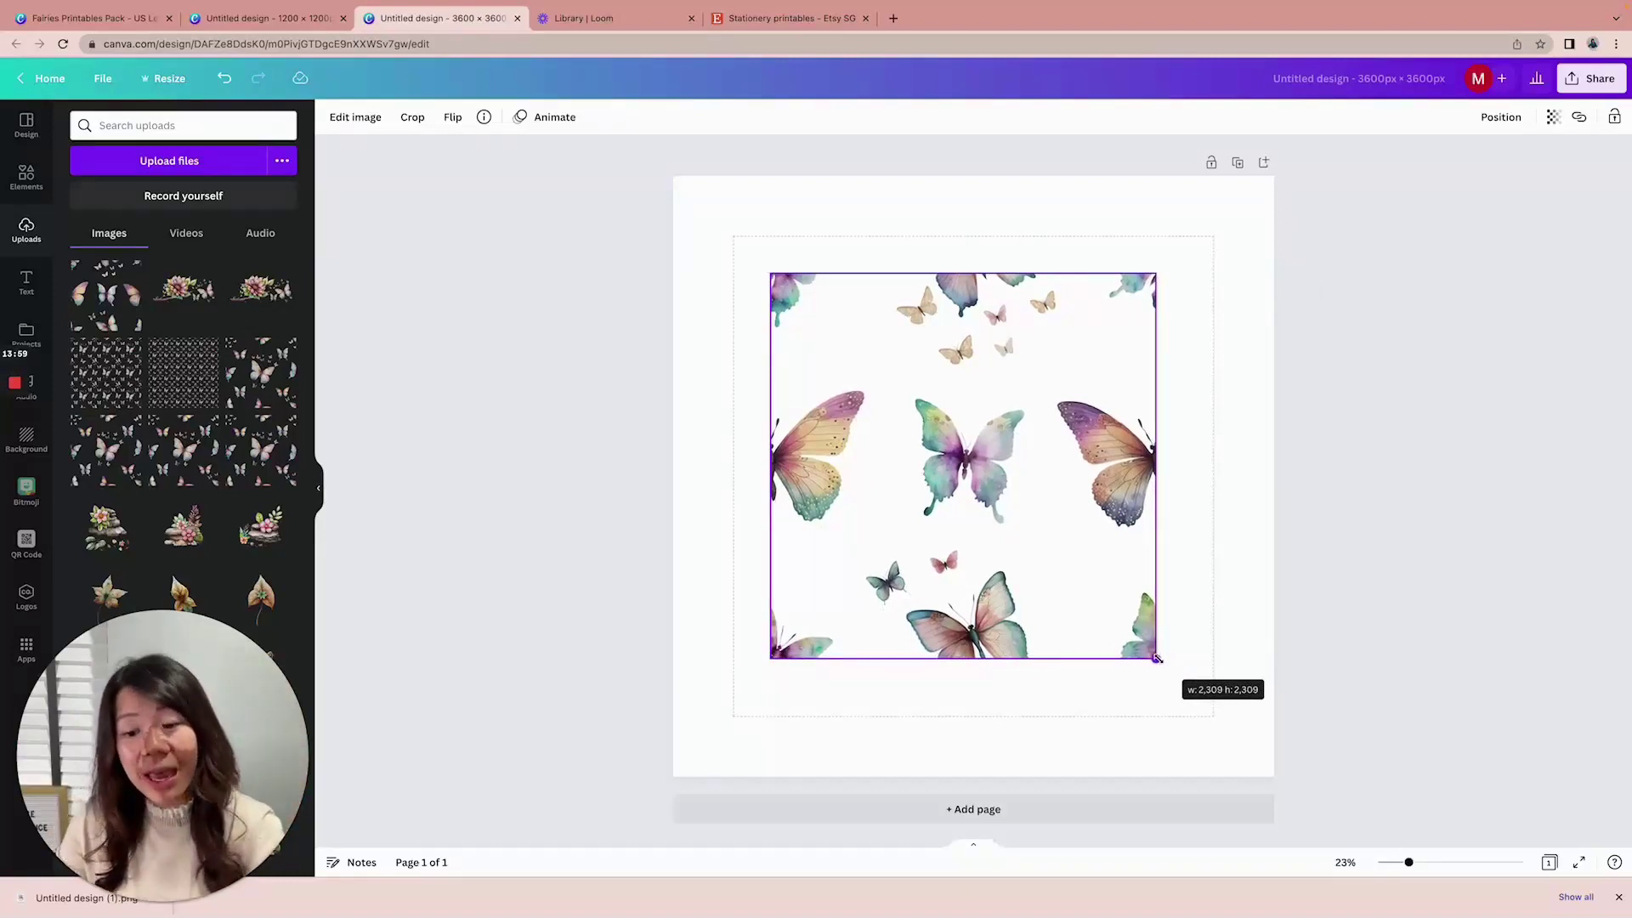
{"action": "left_click_drag", "start_coordinate": [1157, 658], "coordinate": [960, 404]}
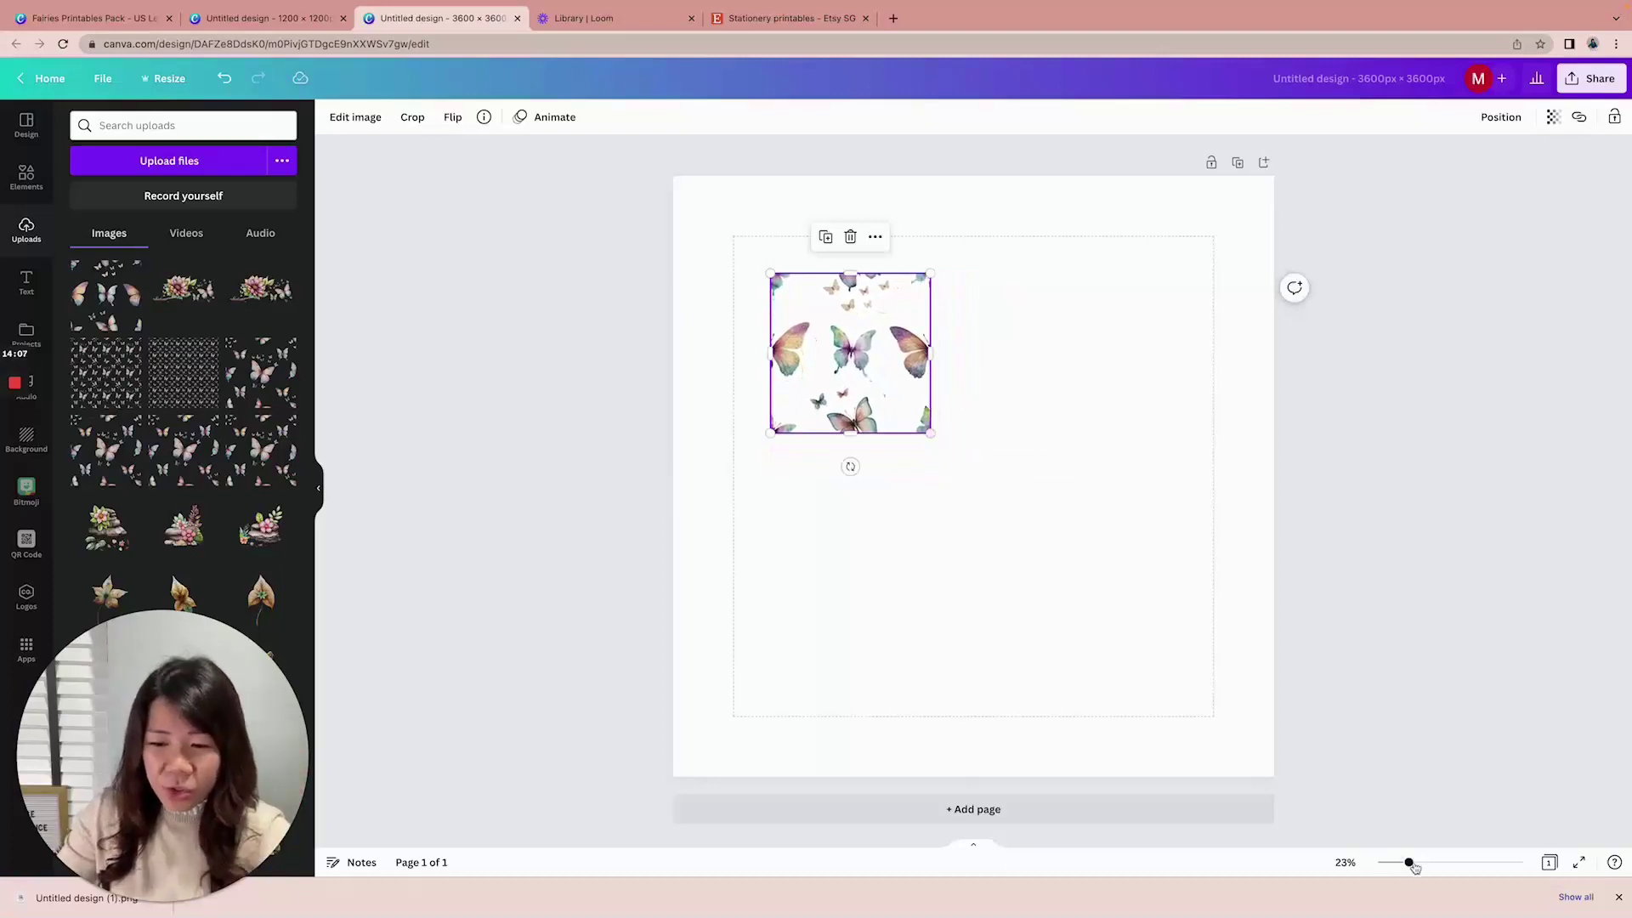
{"action": "left_click_drag", "start_coordinate": [1408, 862], "coordinate": [1427, 860]}
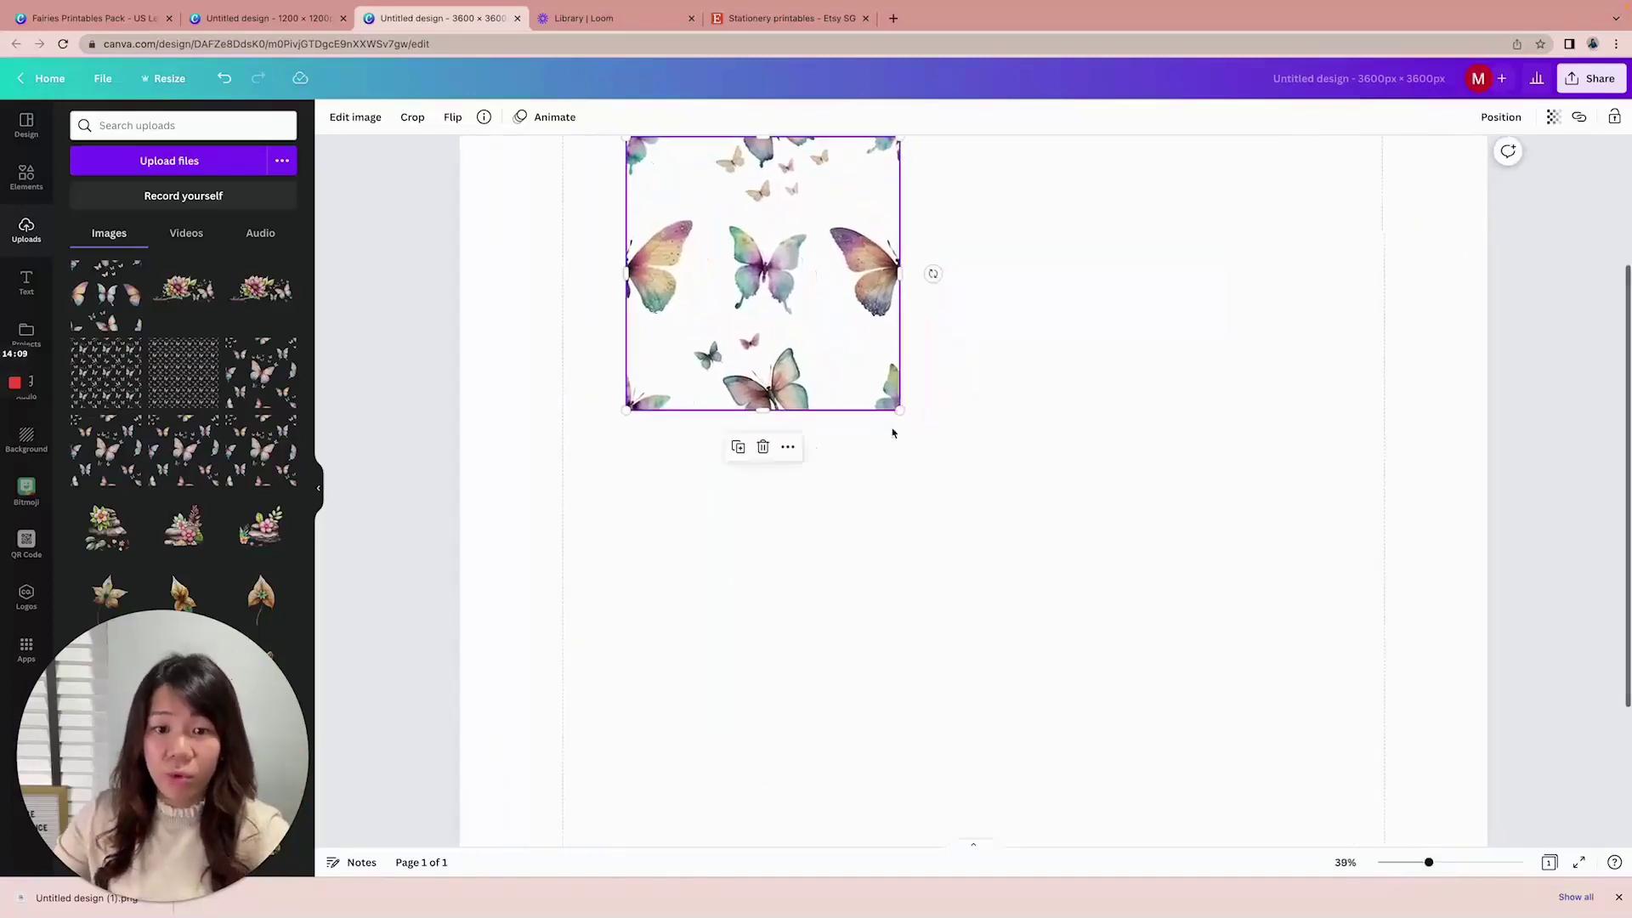
{"action": "scroll", "coordinate": [894, 430], "scroll_direction": "up", "scroll_amount": 1}
{"action": "left_click_drag", "start_coordinate": [901, 423], "coordinate": [965, 494]}
{"action": "scroll", "coordinate": [1024, 412], "scroll_direction": "up", "scroll_amount": 5}
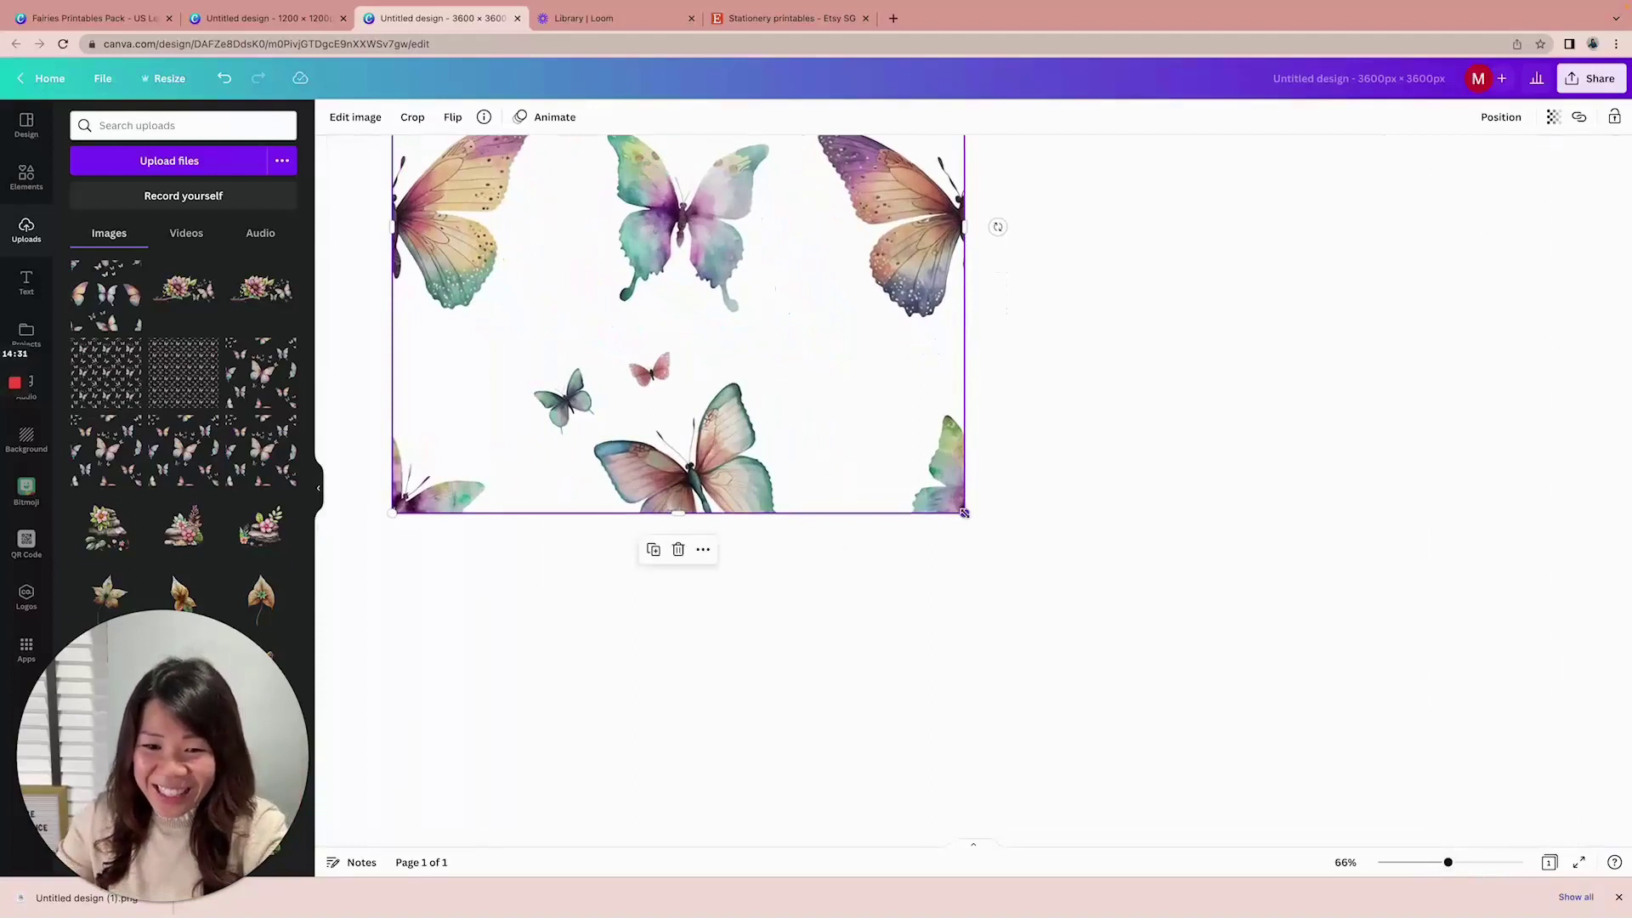
{"action": "left_click_drag", "start_coordinate": [969, 513], "coordinate": [970, 519]}
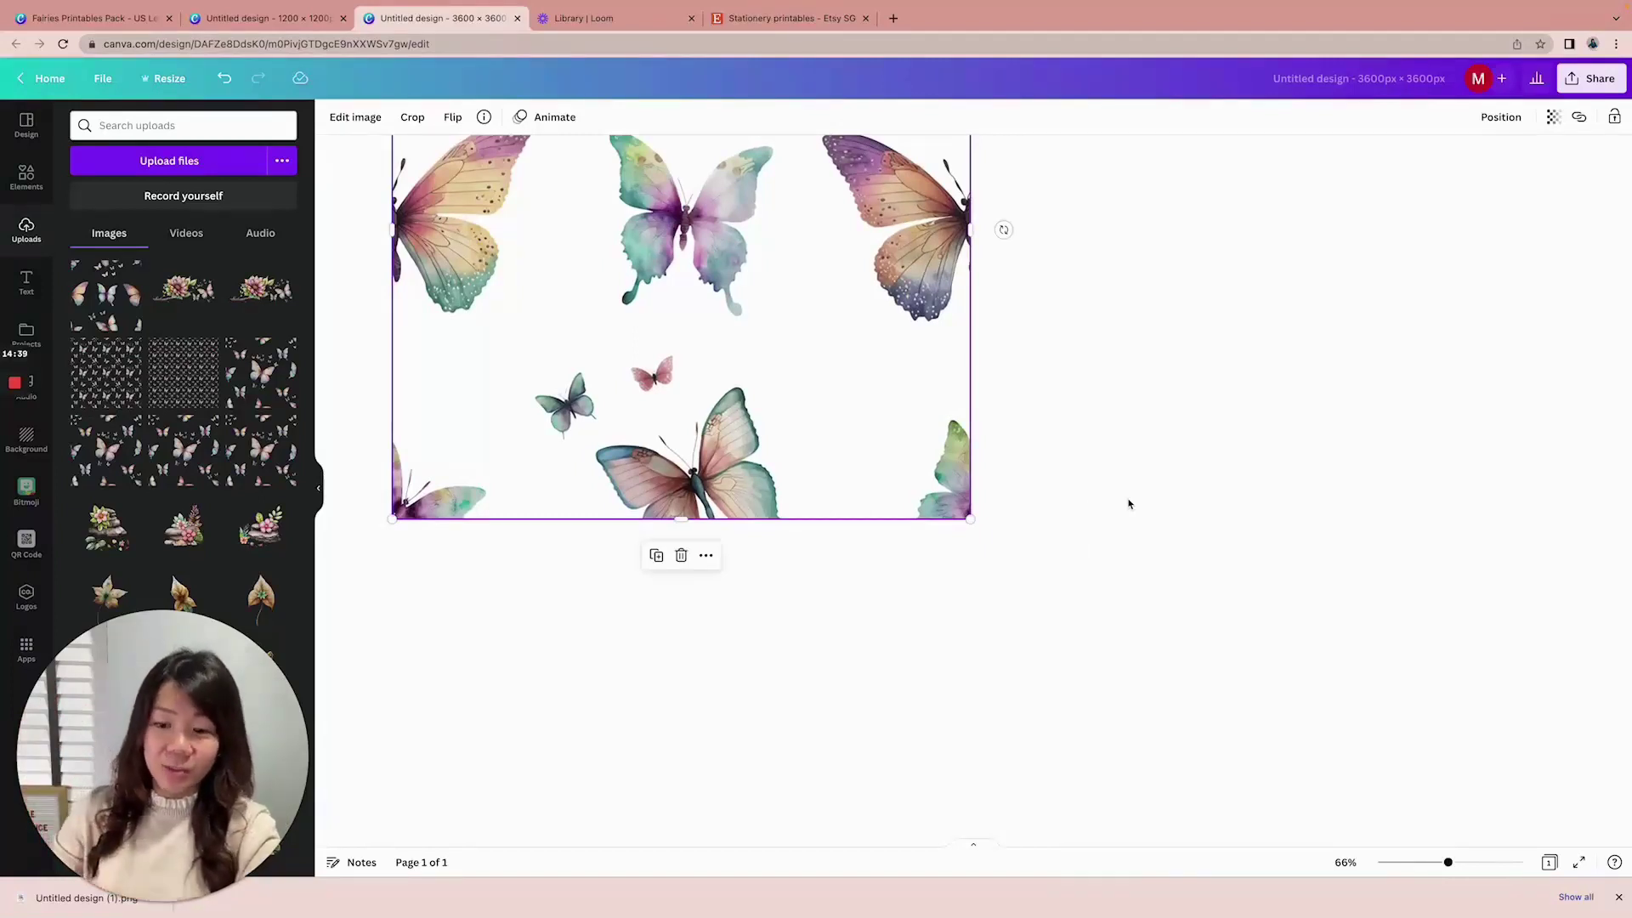
{"action": "left_click_drag", "start_coordinate": [1447, 862], "coordinate": [1417, 863]}
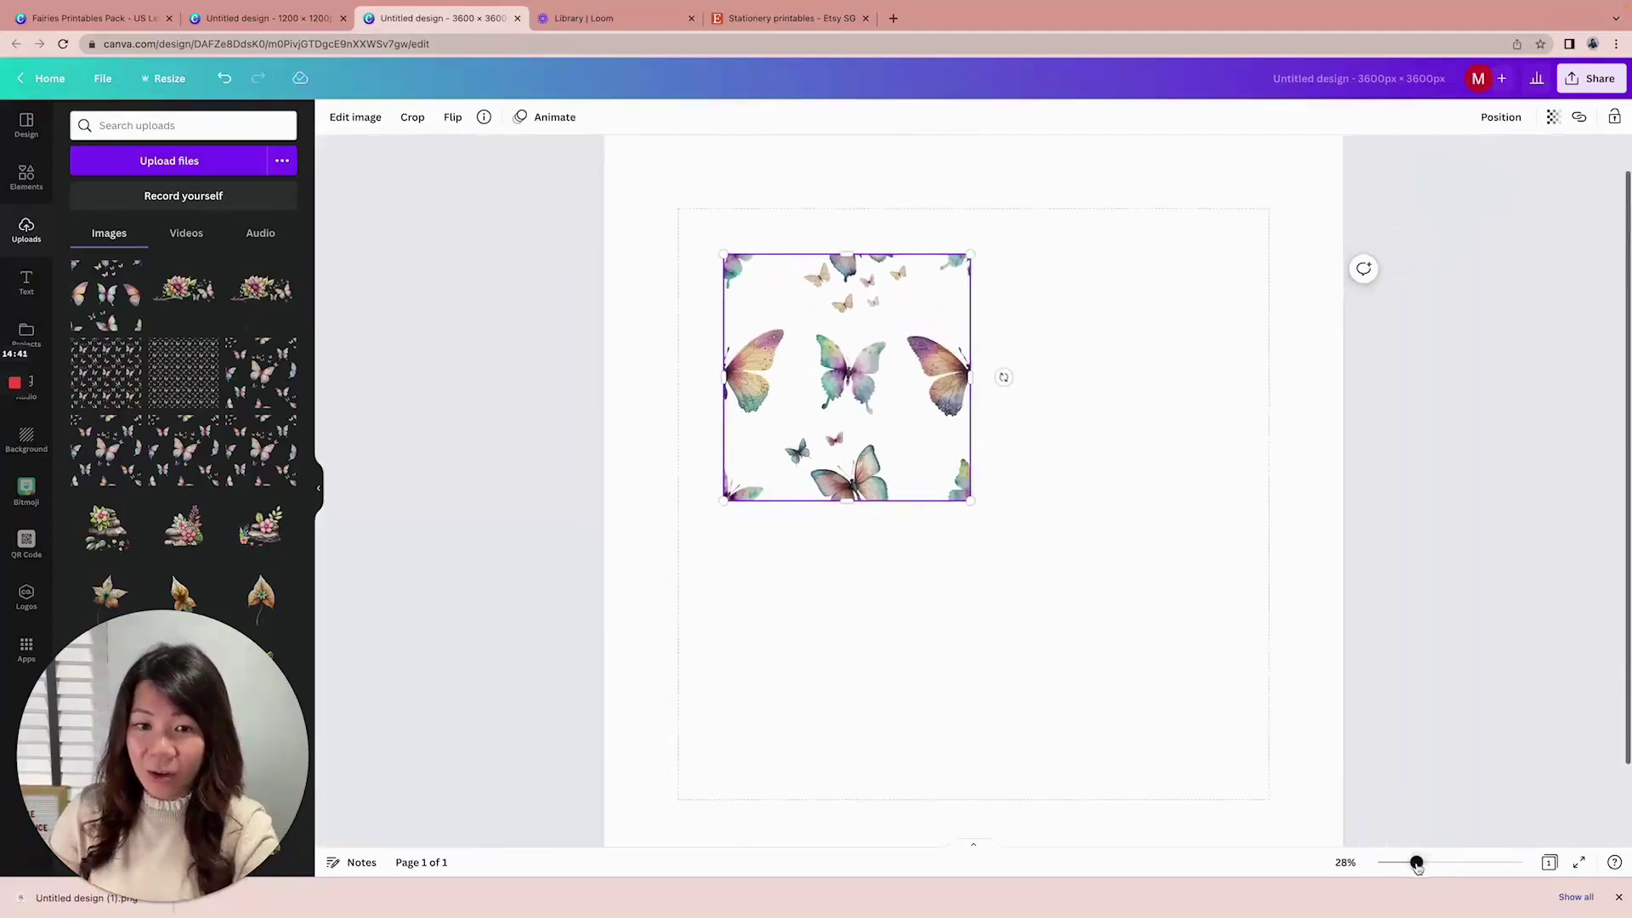
{"action": "left_click", "coordinate": [1125, 546]}
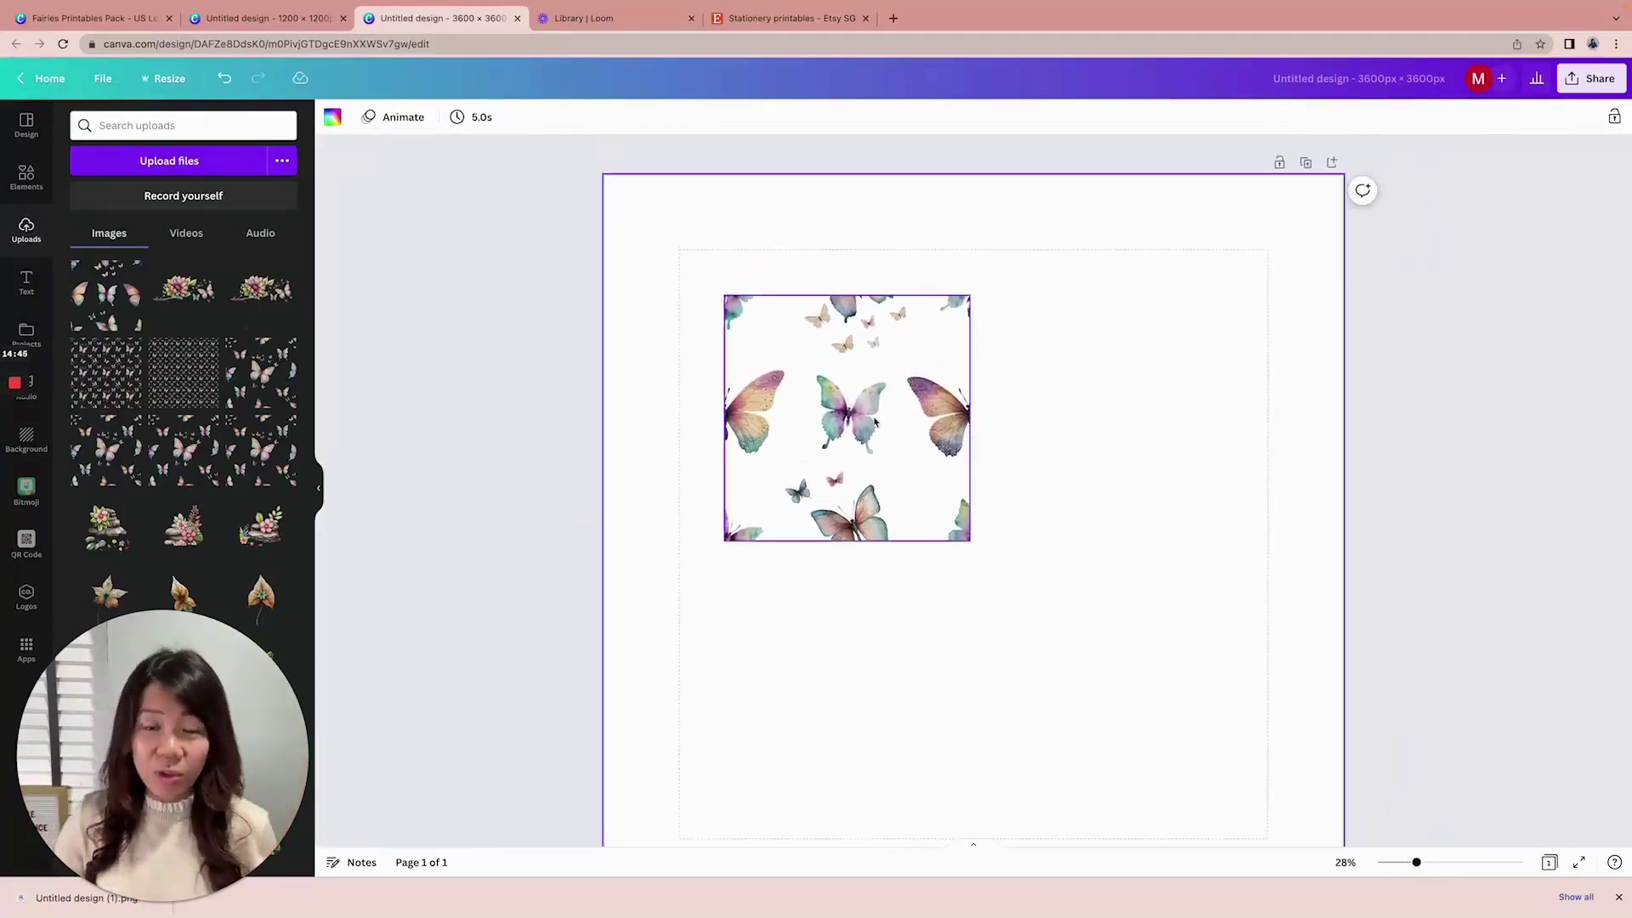
Move the butterfly tile flush into the upper-left corner of the page
{"action": "left_click_drag", "start_coordinate": [875, 422], "coordinate": [759, 304]}
{"action": "scroll", "coordinate": [759, 302], "scroll_direction": "down", "scroll_amount": 1}
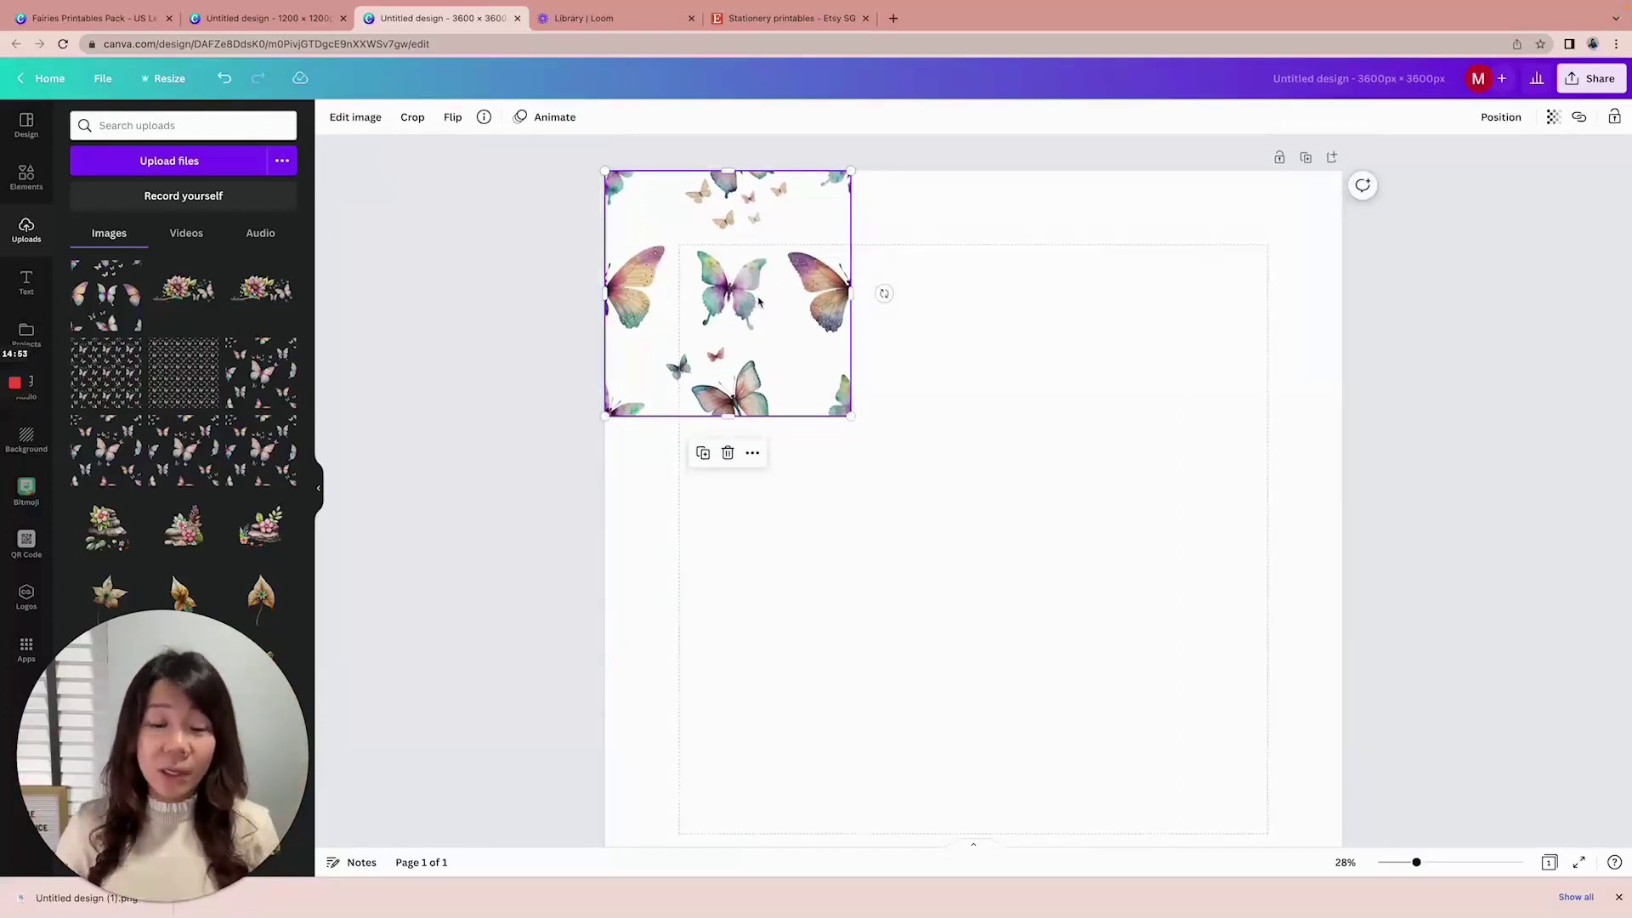
{"action": "left_click", "coordinate": [941, 368]}
Duplicate the corner tile twice and align the copies edge to edge to complete a top row of three tiles
{"action": "left_click", "coordinate": [787, 319]}
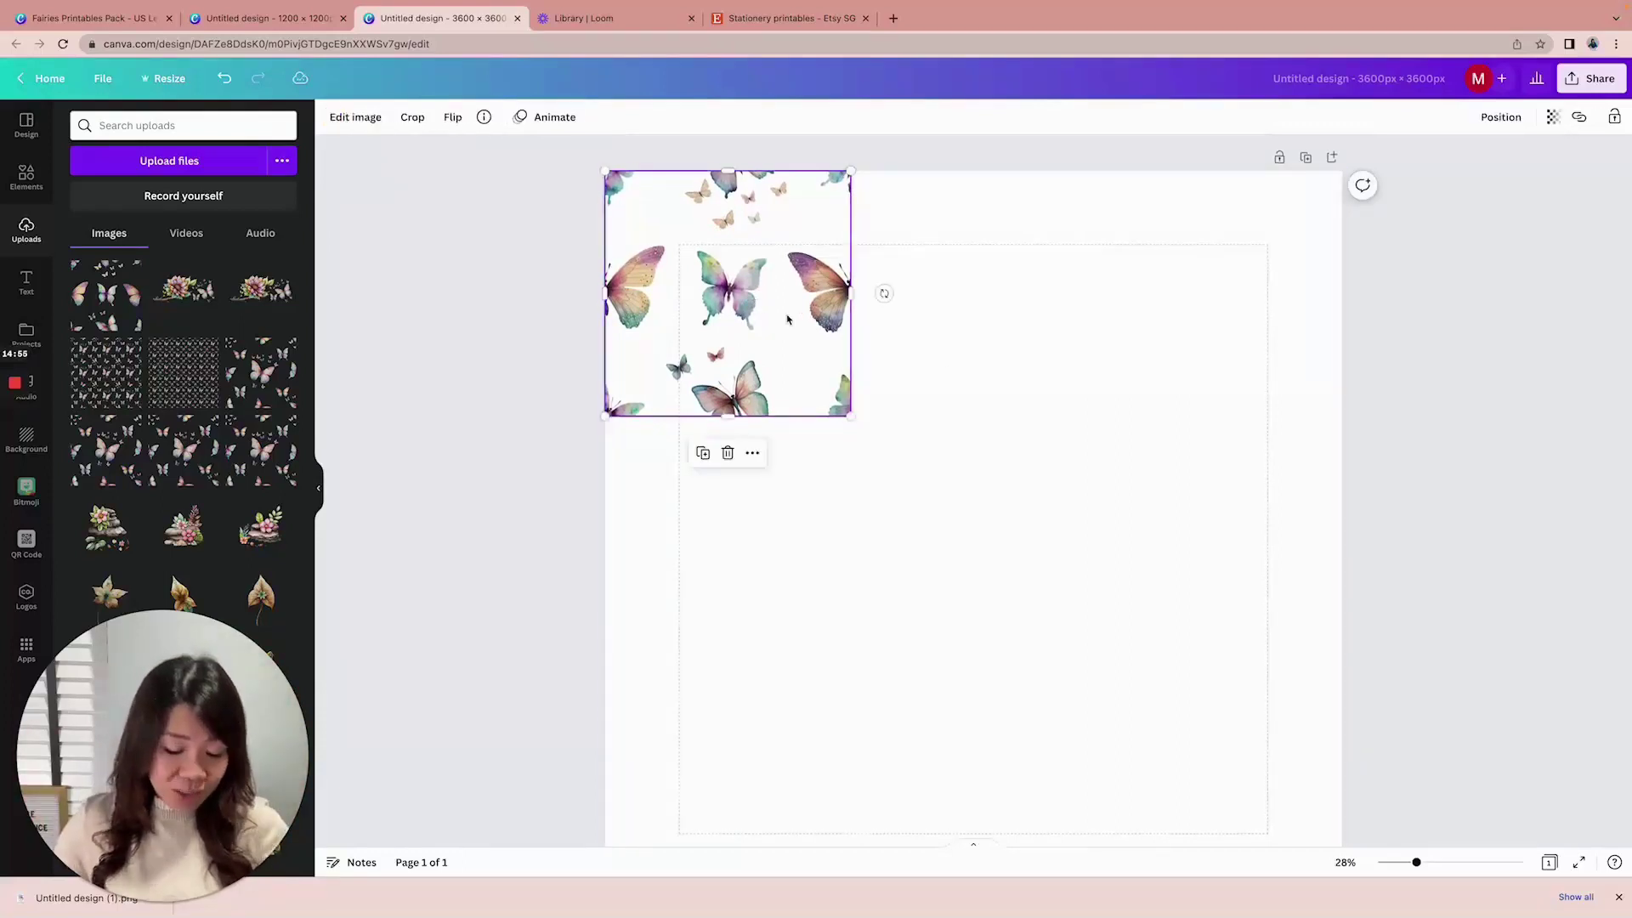
{"action": "key", "text": "ctrl+d"}
{"action": "left_click_drag", "start_coordinate": [979, 299], "coordinate": [969, 300]}
{"action": "left_click", "coordinate": [1097, 490]}
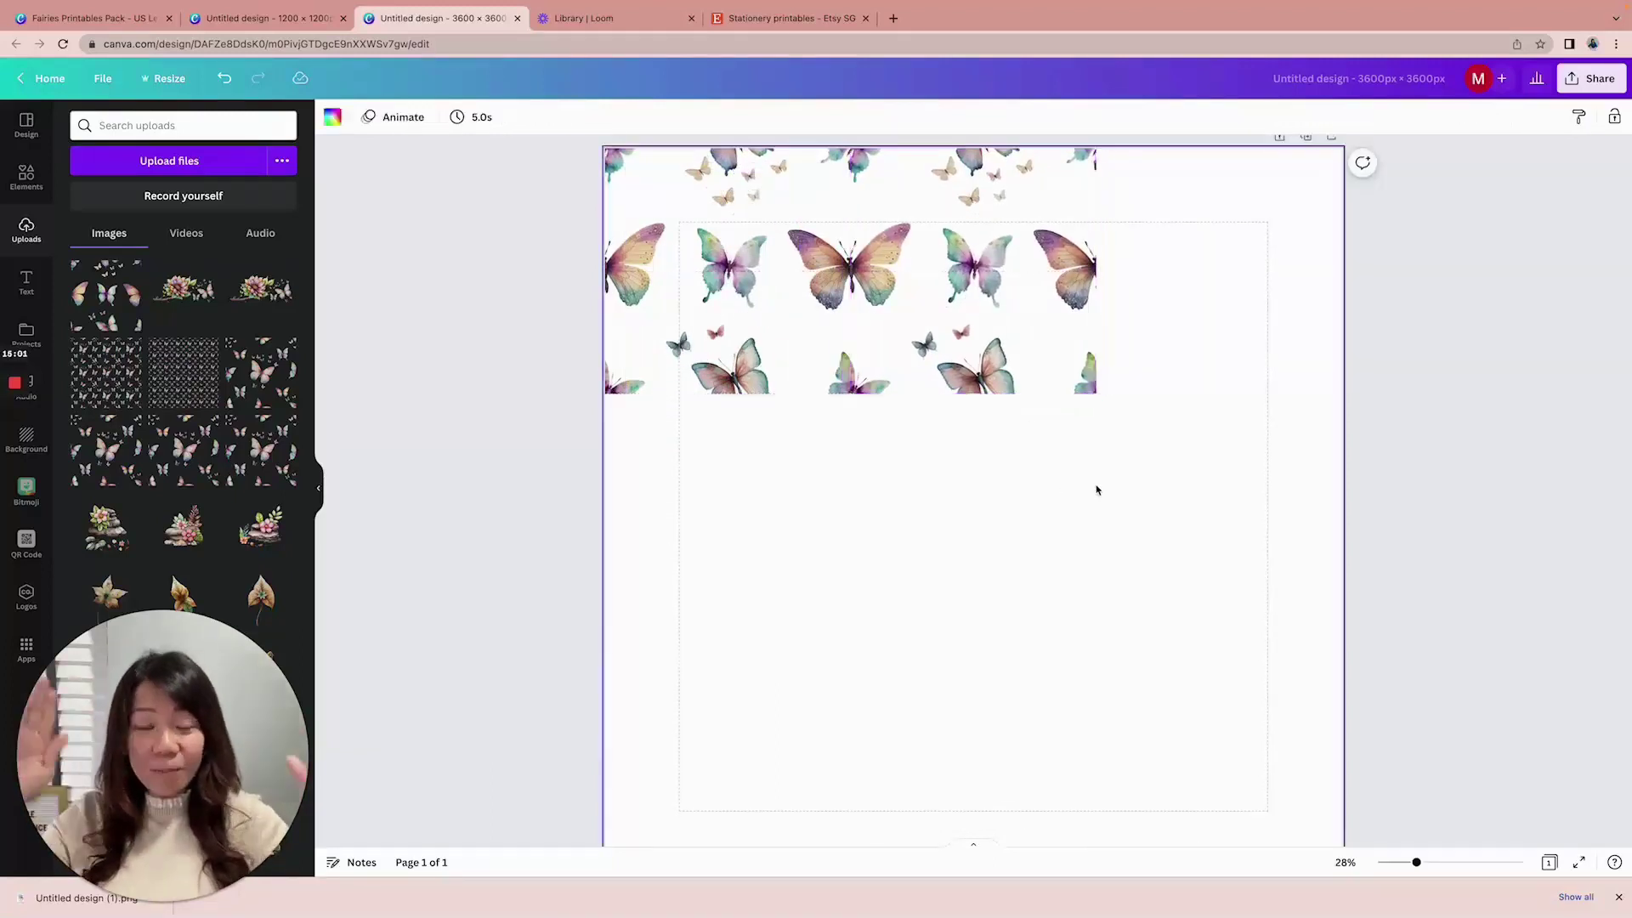
{"action": "left_click", "coordinate": [993, 367]}
{"action": "left_click_drag", "start_coordinate": [966, 321], "coordinate": [1210, 321]}
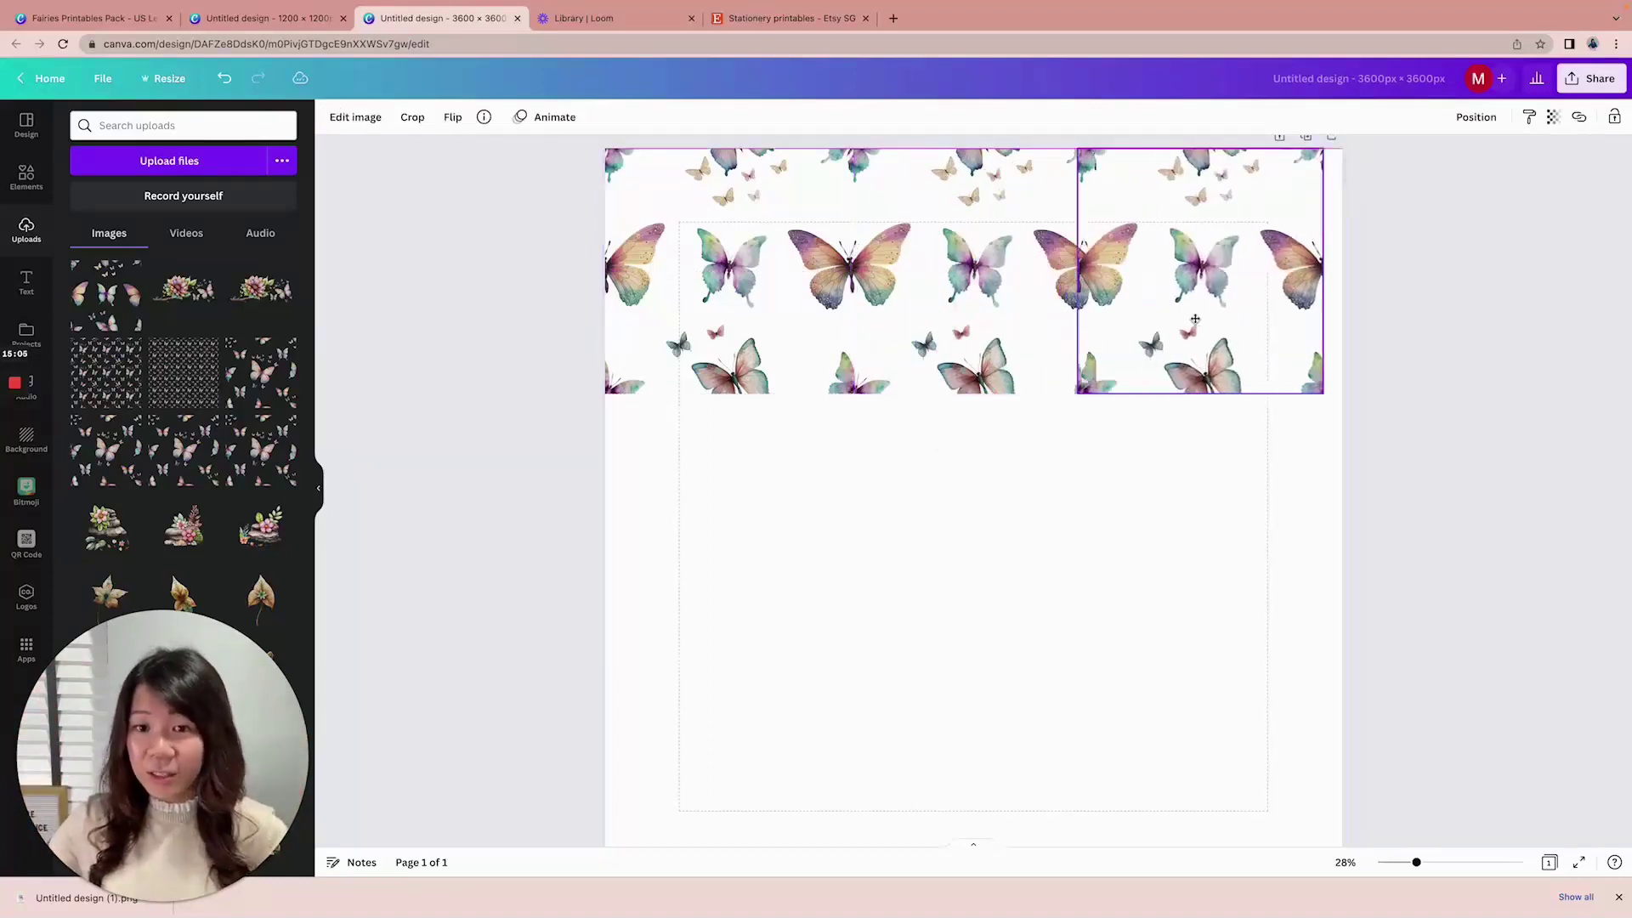
{"action": "left_click", "coordinate": [1392, 496]}
Duplicate the whole row of three tiles twice and stack the copies flush below to fill the page
{"action": "left_click_drag", "start_coordinate": [1466, 525], "coordinate": [658, 158]}
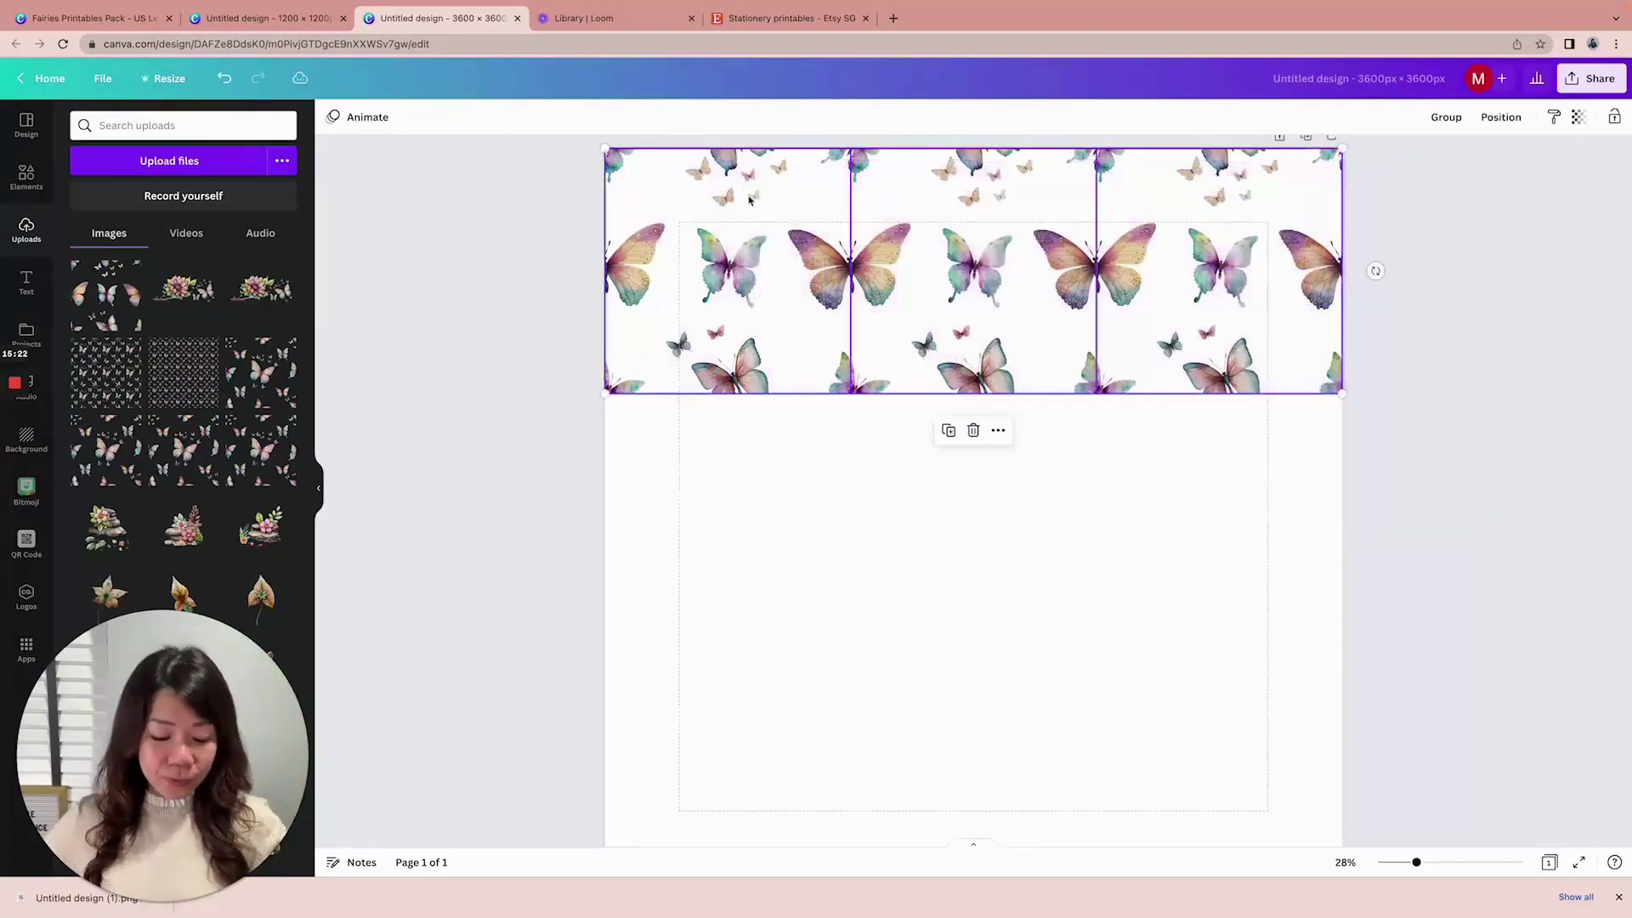
{"action": "left_click_drag", "start_coordinate": [749, 199], "coordinate": [752, 440]}
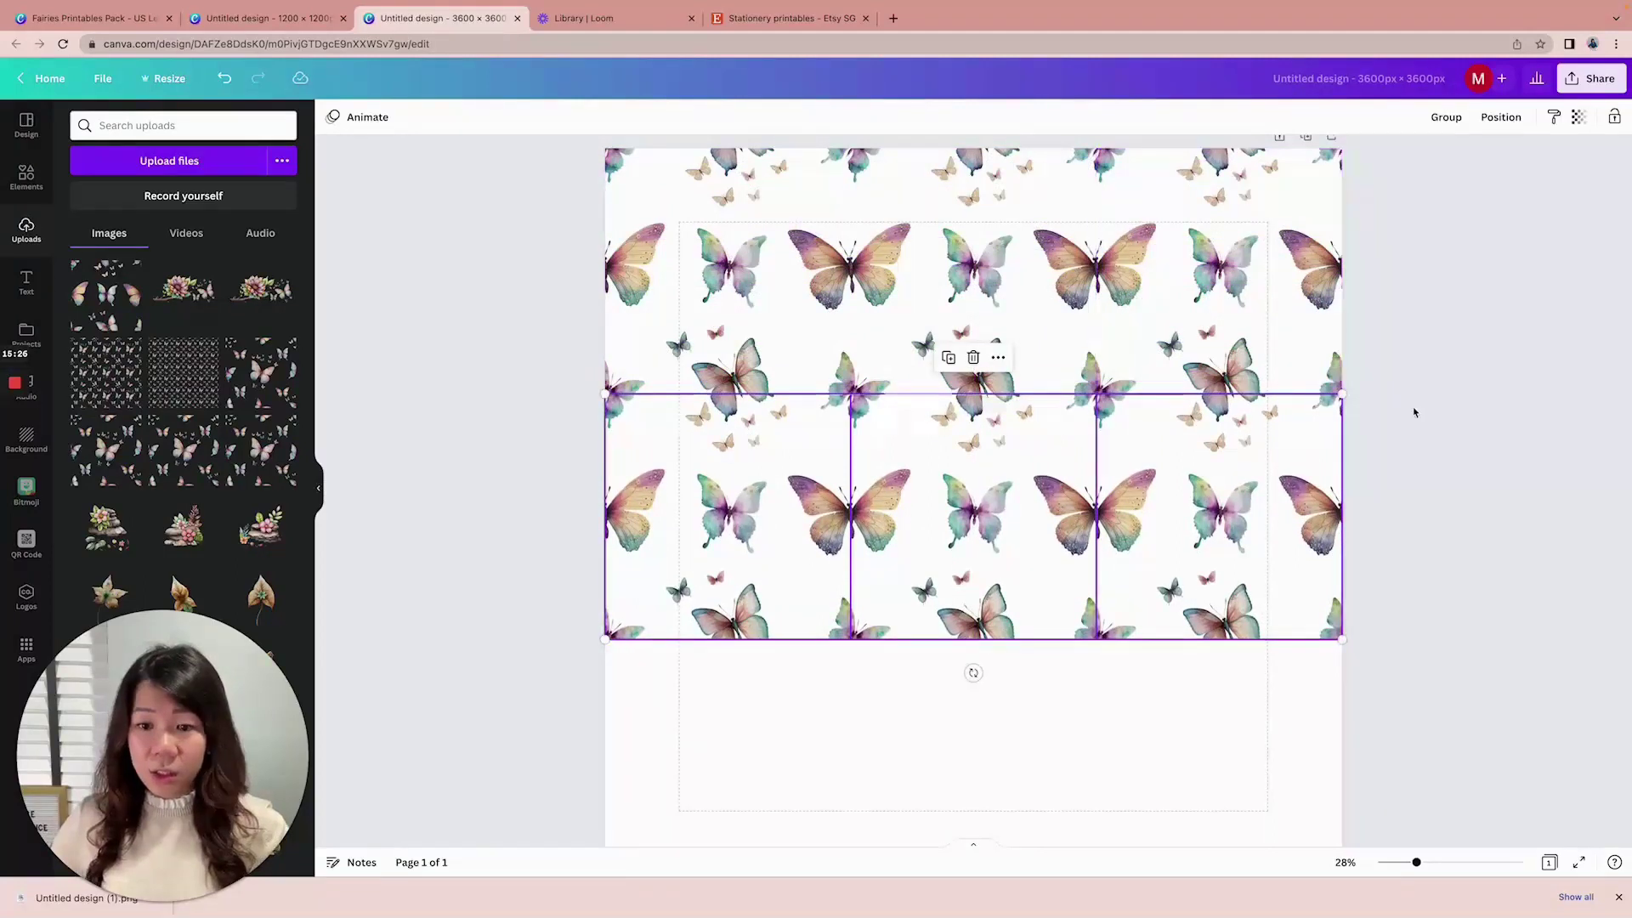
{"action": "scroll", "coordinate": [1415, 413], "scroll_direction": "down", "scroll_amount": 2}
{"action": "left_click_drag", "start_coordinate": [1436, 474], "coordinate": [603, 400]}
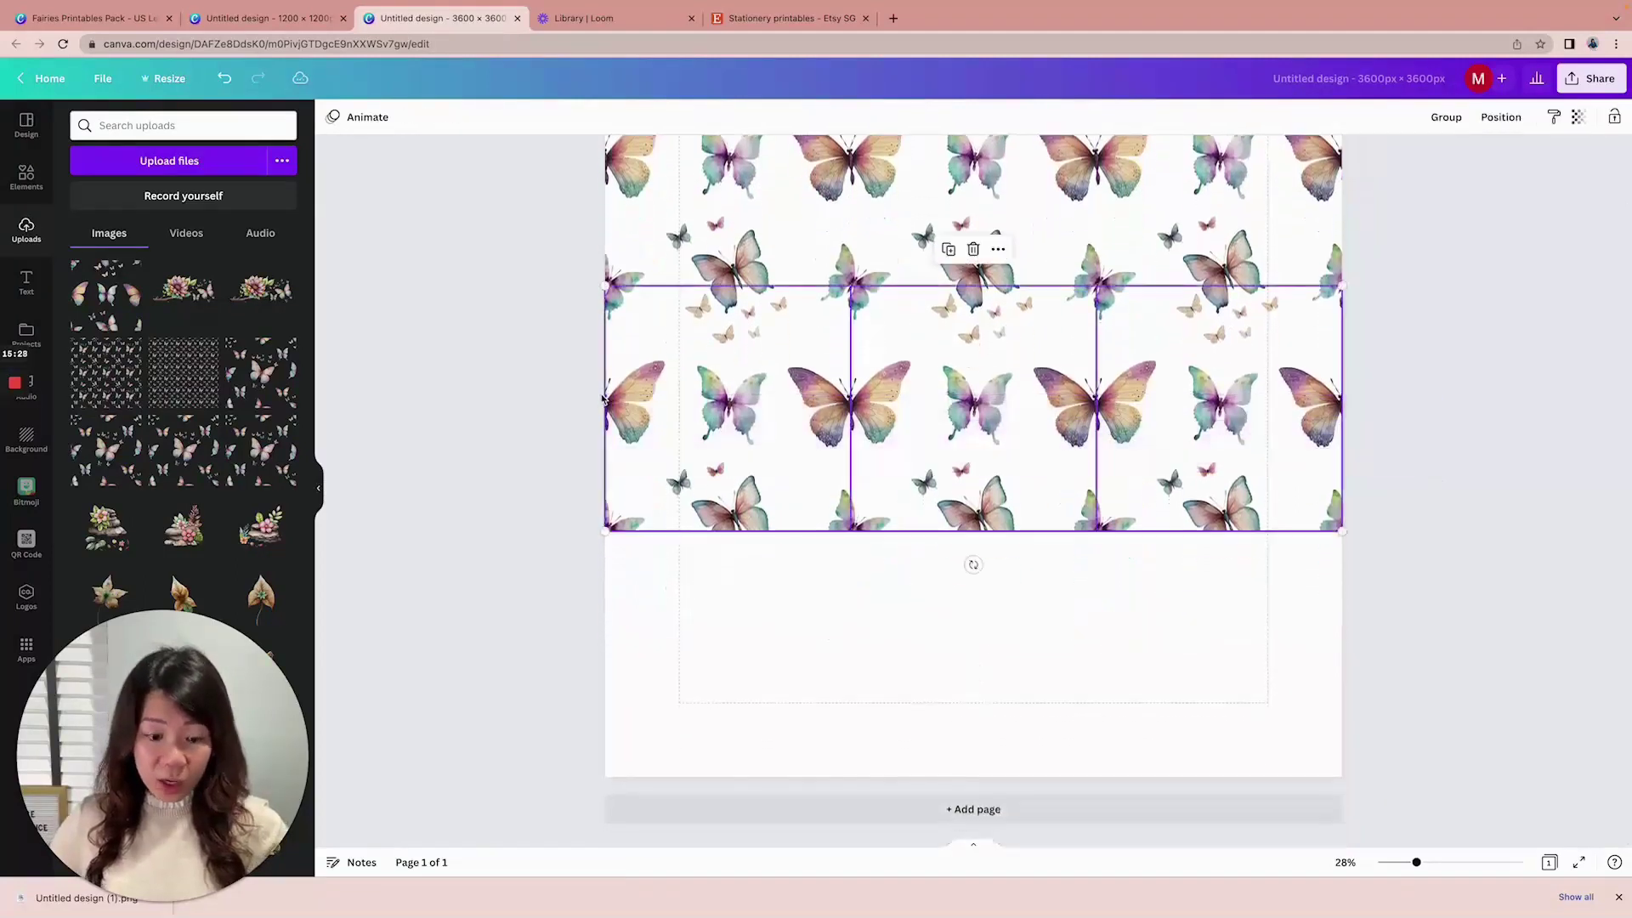
{"action": "key", "text": "ctrl+d"}
{"action": "left_click_drag", "start_coordinate": [701, 357], "coordinate": [702, 600]}
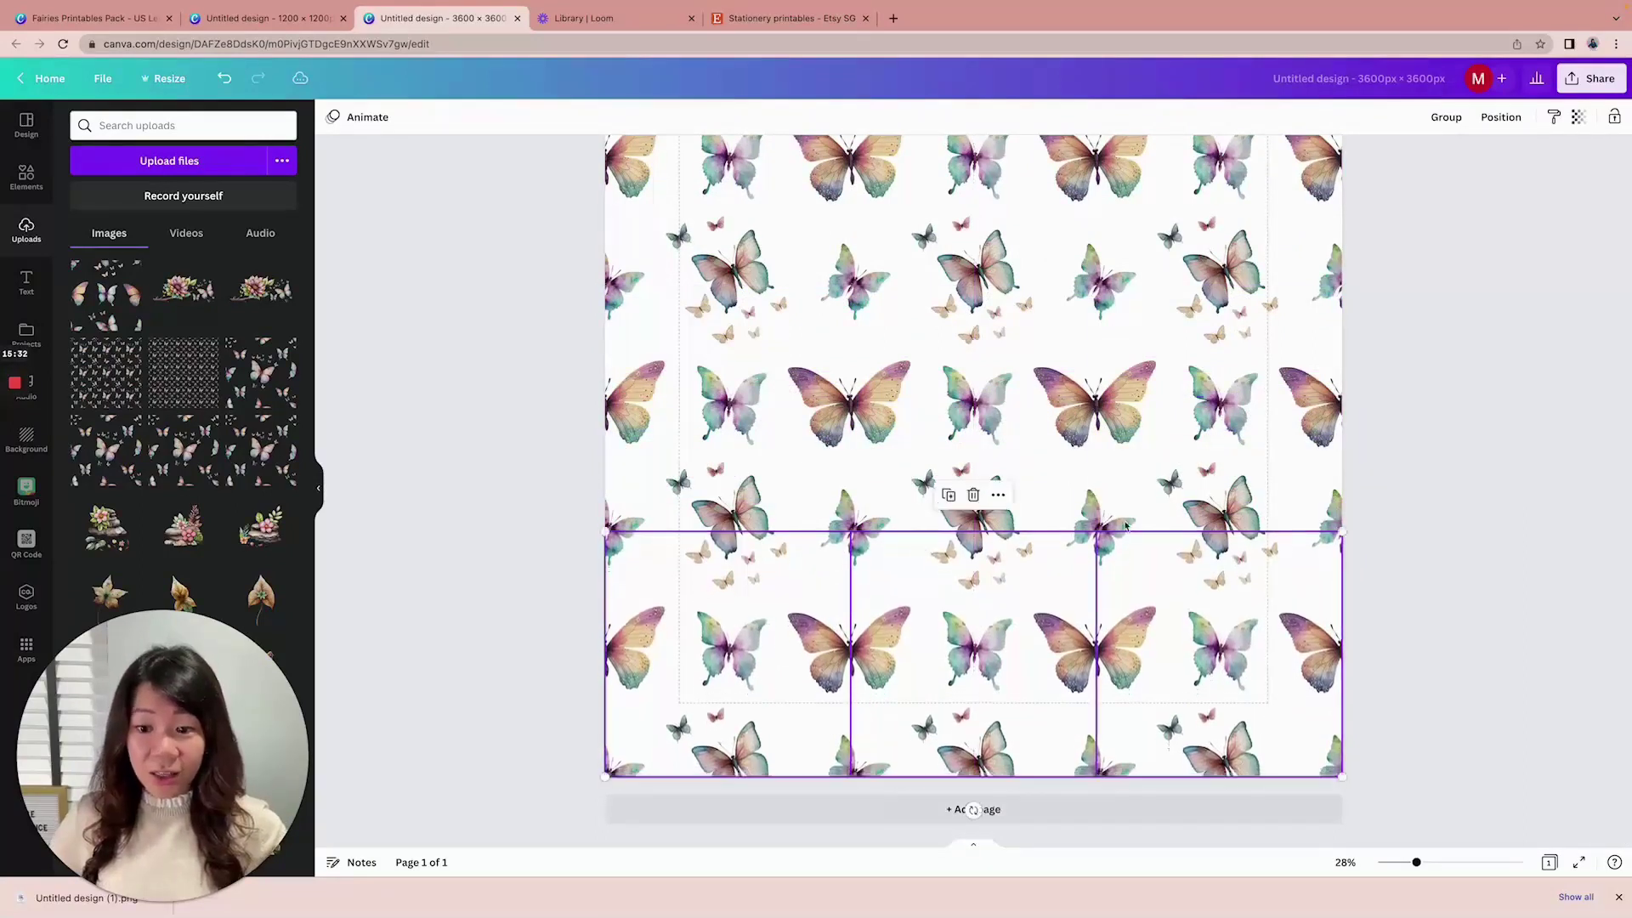
{"action": "left_click", "coordinate": [1370, 514]}
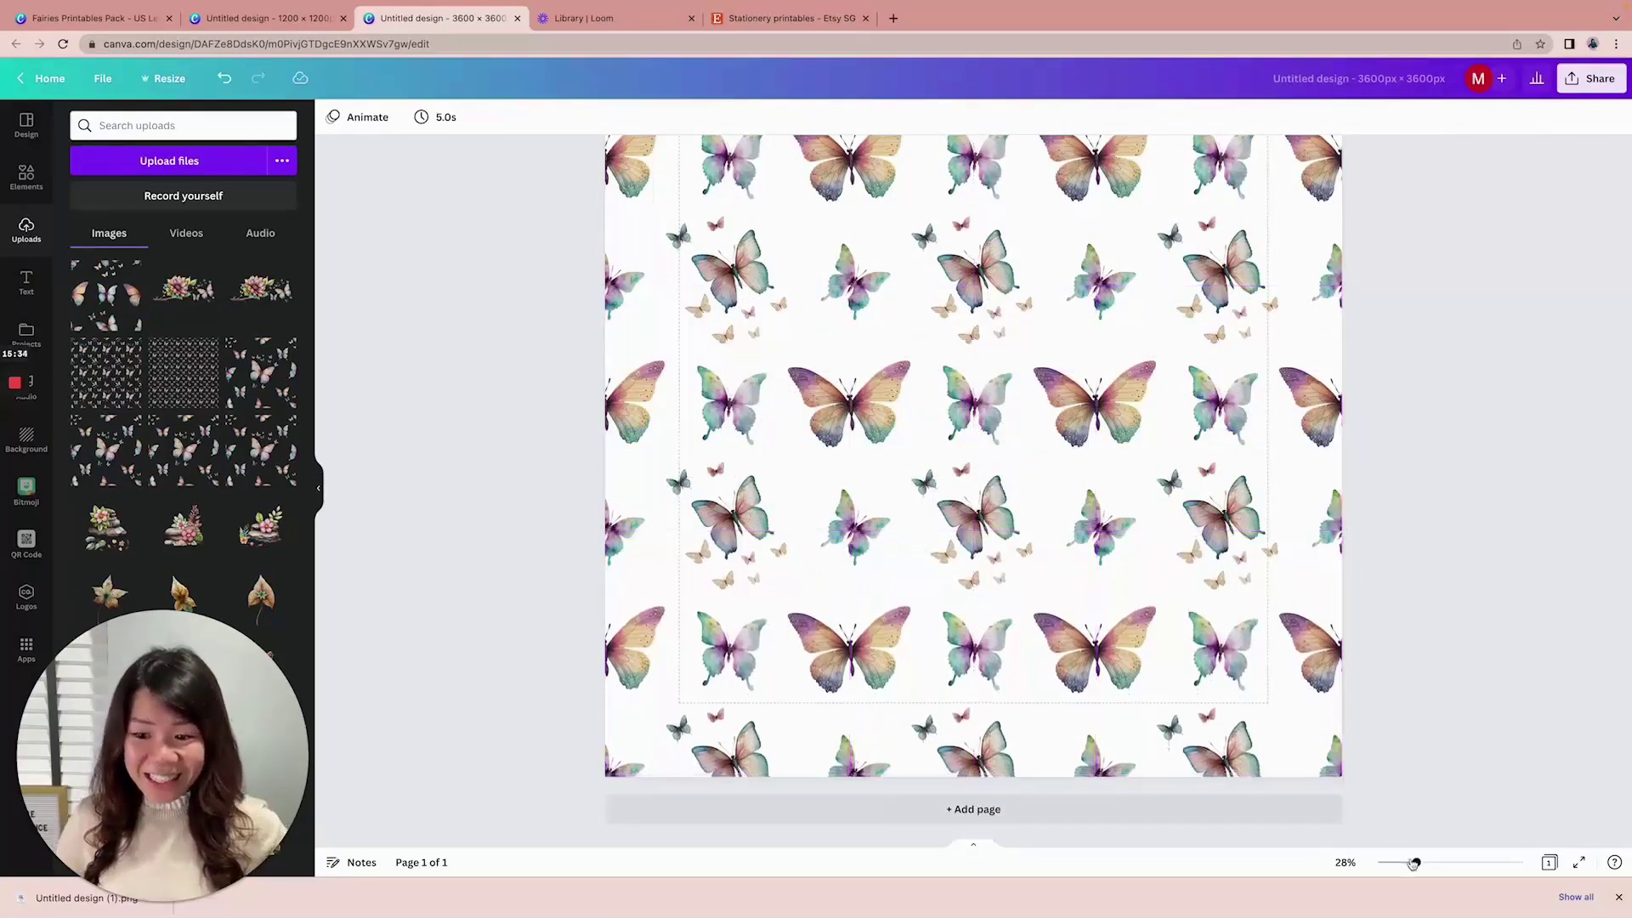
{"action": "left_click_drag", "start_coordinate": [1413, 863], "coordinate": [1407, 863]}
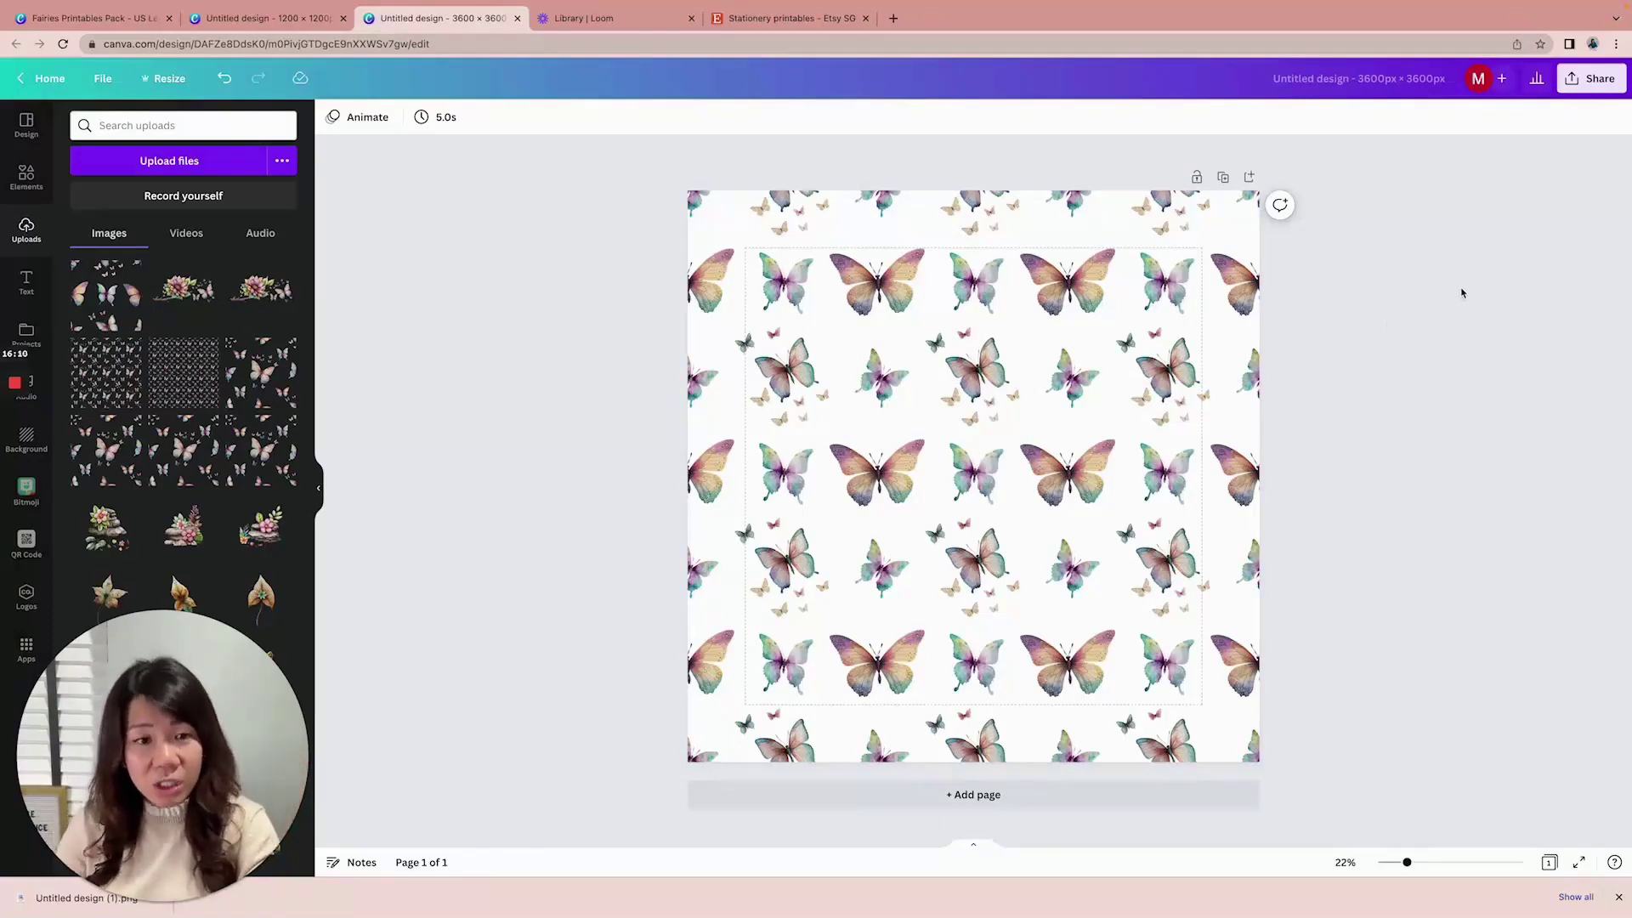
Download the finished 3600 × 3600 px butterfly pattern as a PNG with a transparent background
{"action": "left_click", "coordinate": [1591, 78]}
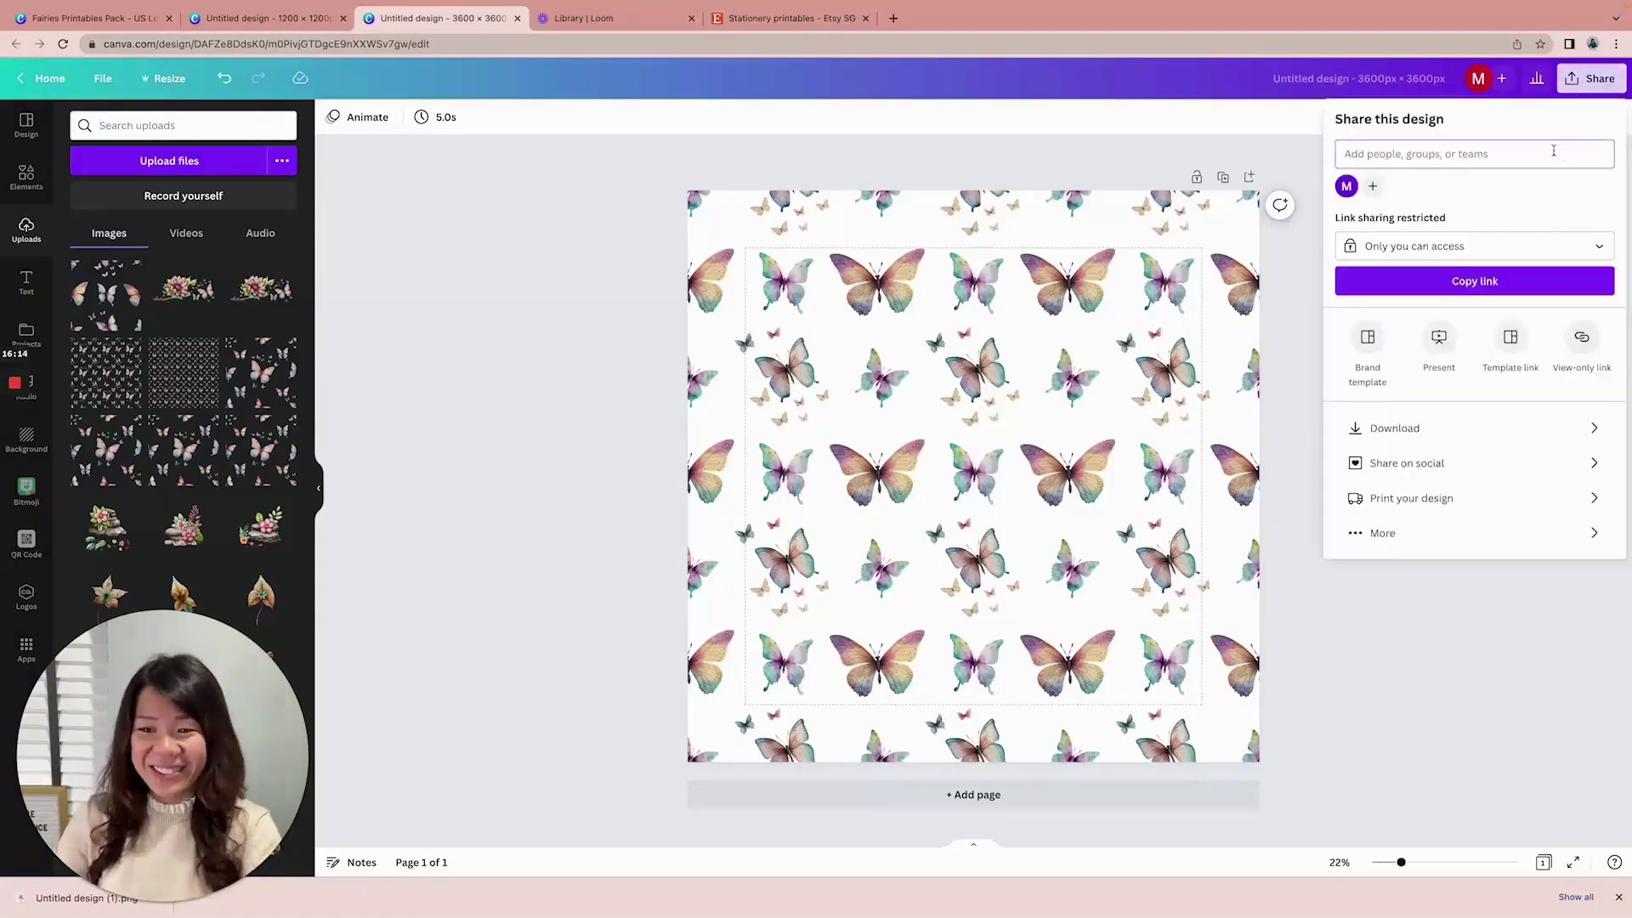
{"action": "left_click", "coordinate": [1419, 429]}
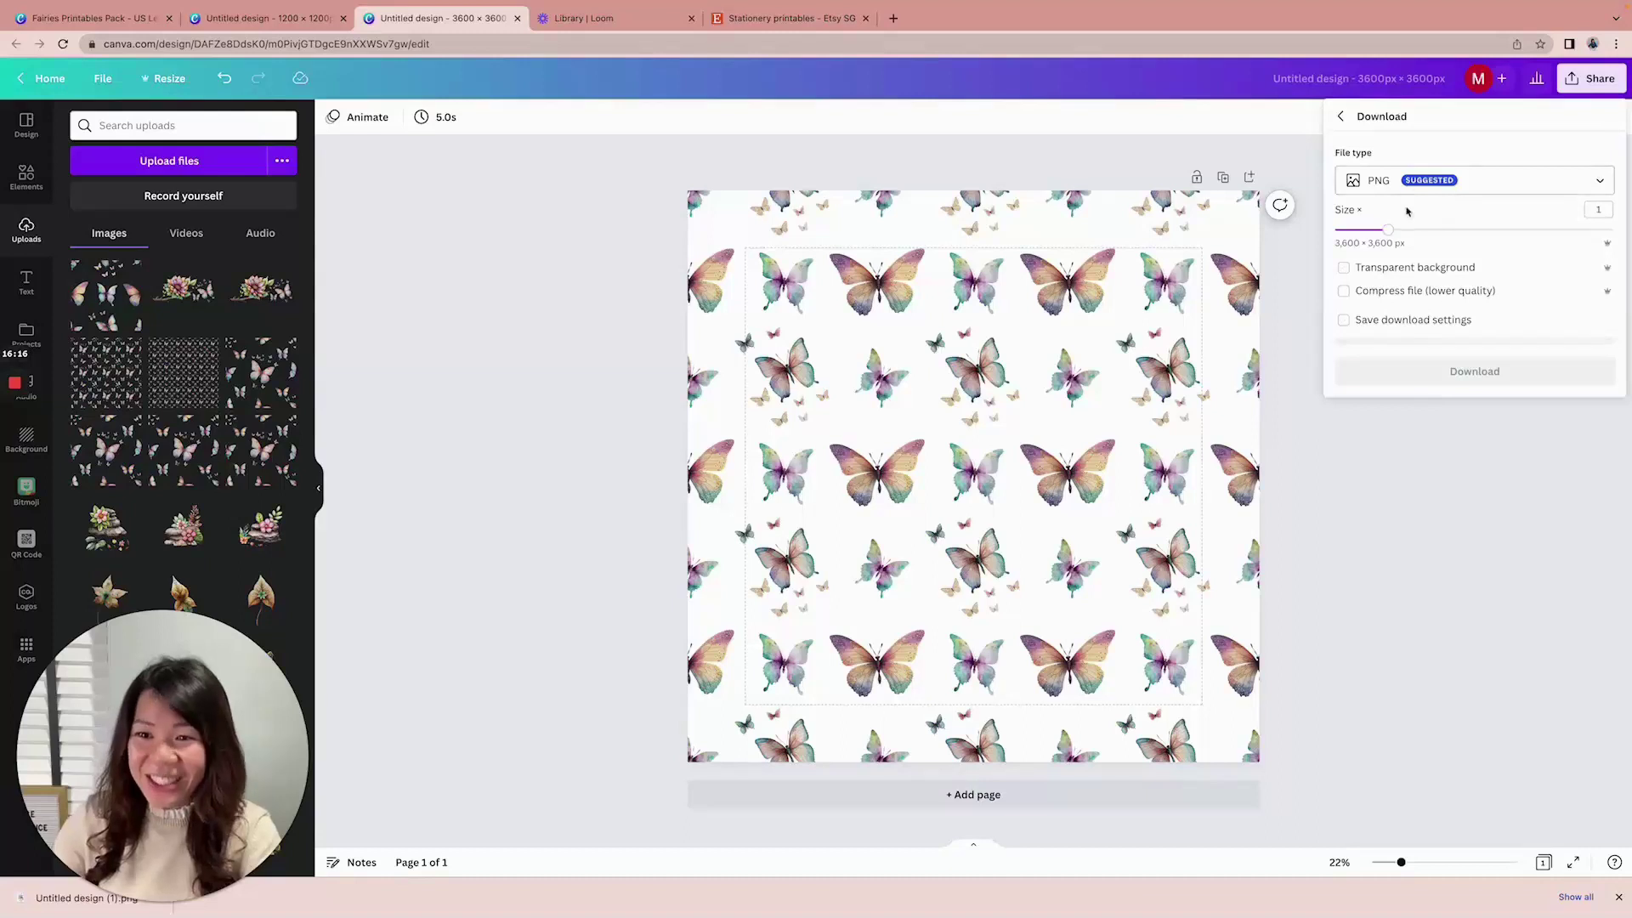
{"action": "left_click", "coordinate": [1385, 268]}
{"action": "left_click", "coordinate": [1530, 380]}
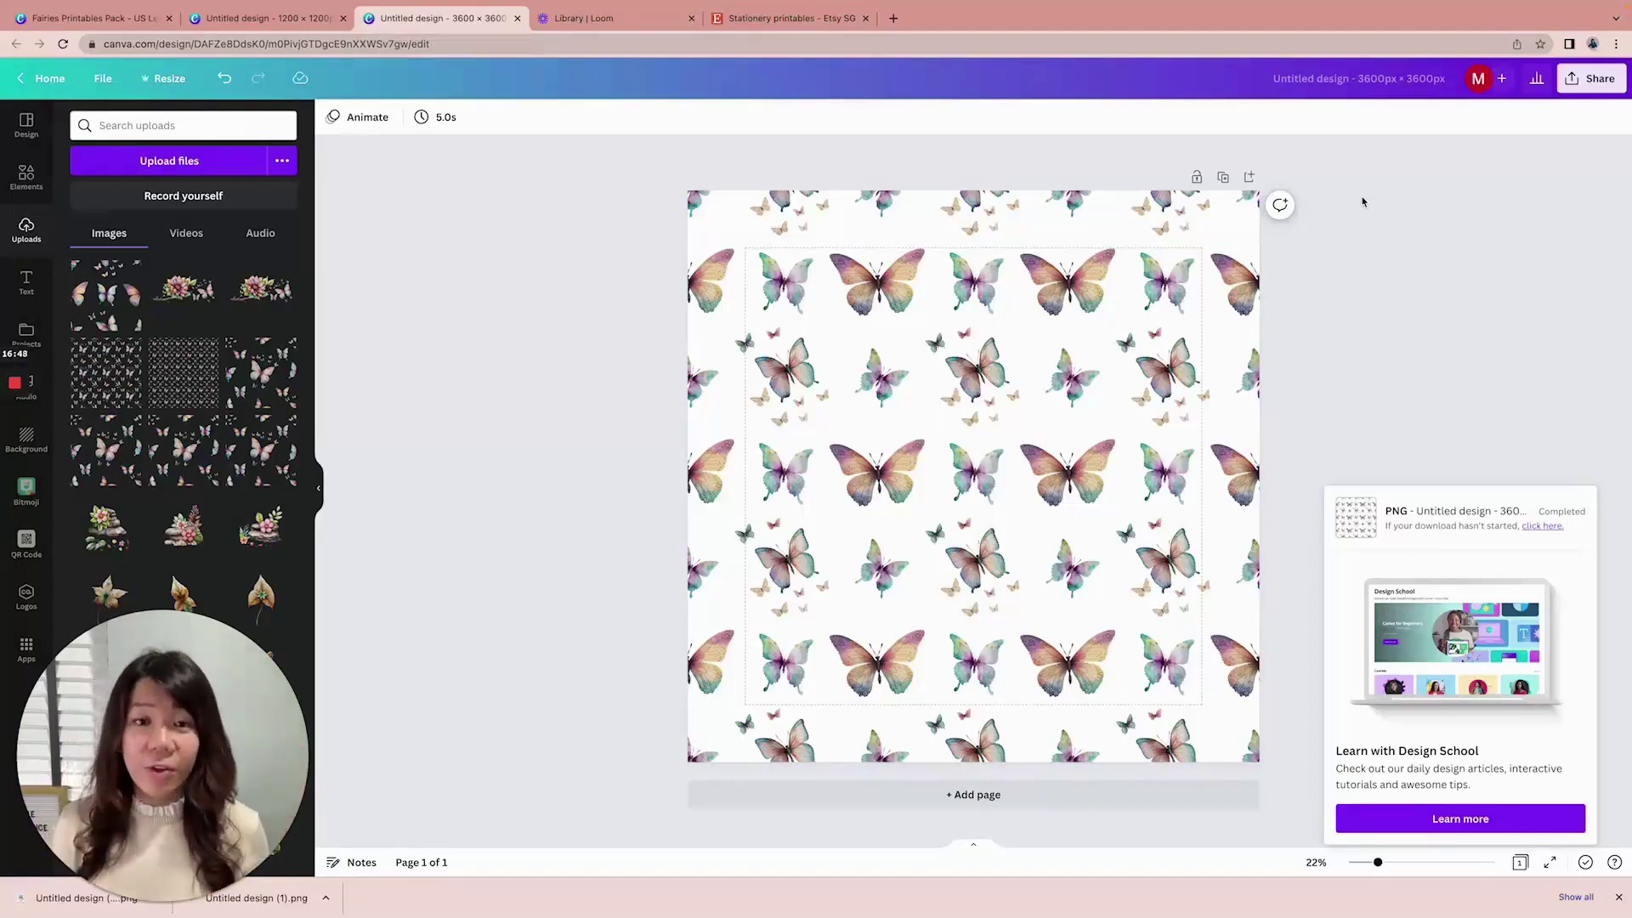
Create a new blank US Letter Document design
{"action": "left_click", "coordinate": [103, 78]}
{"action": "left_click", "coordinate": [184, 181]}
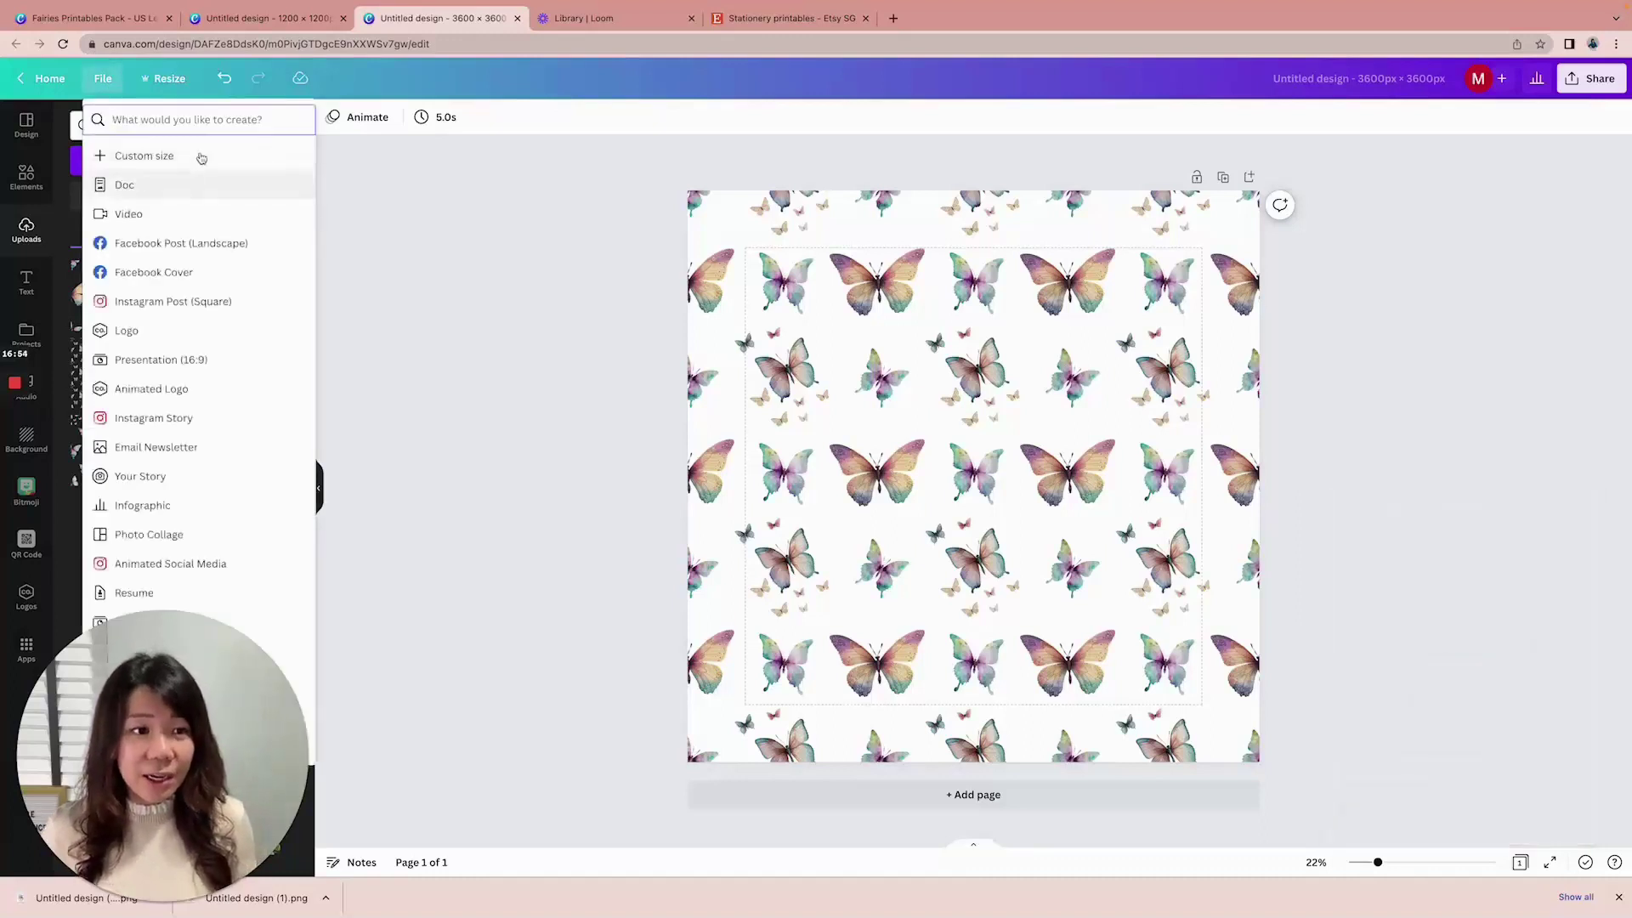
{"action": "type", "text": "us"}
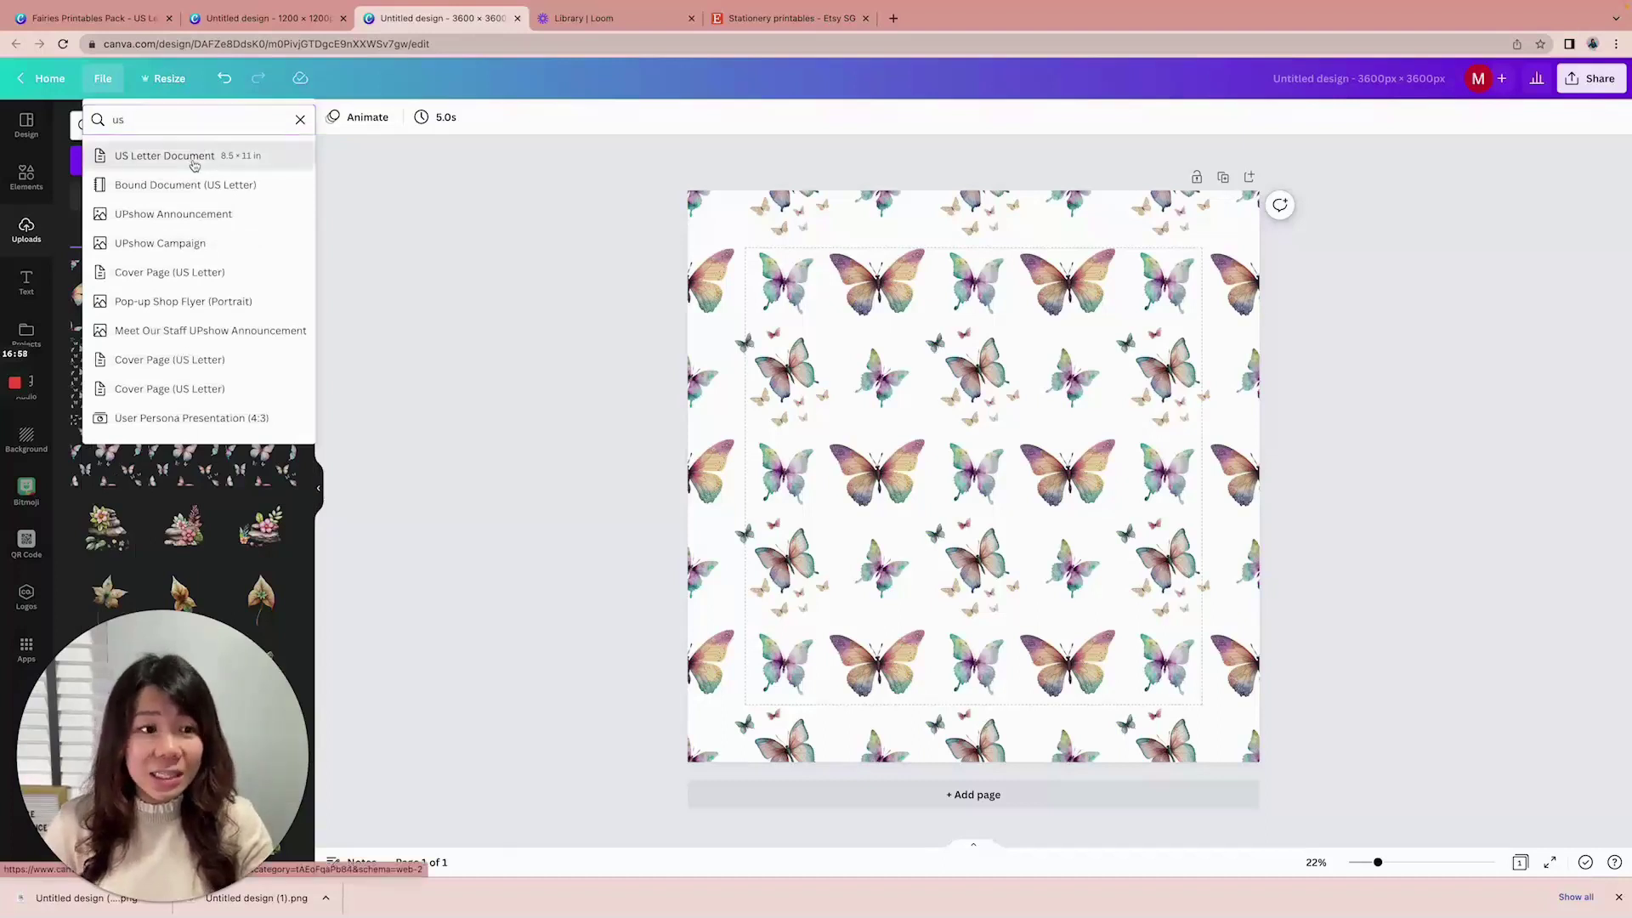
{"action": "left_click", "coordinate": [193, 158]}
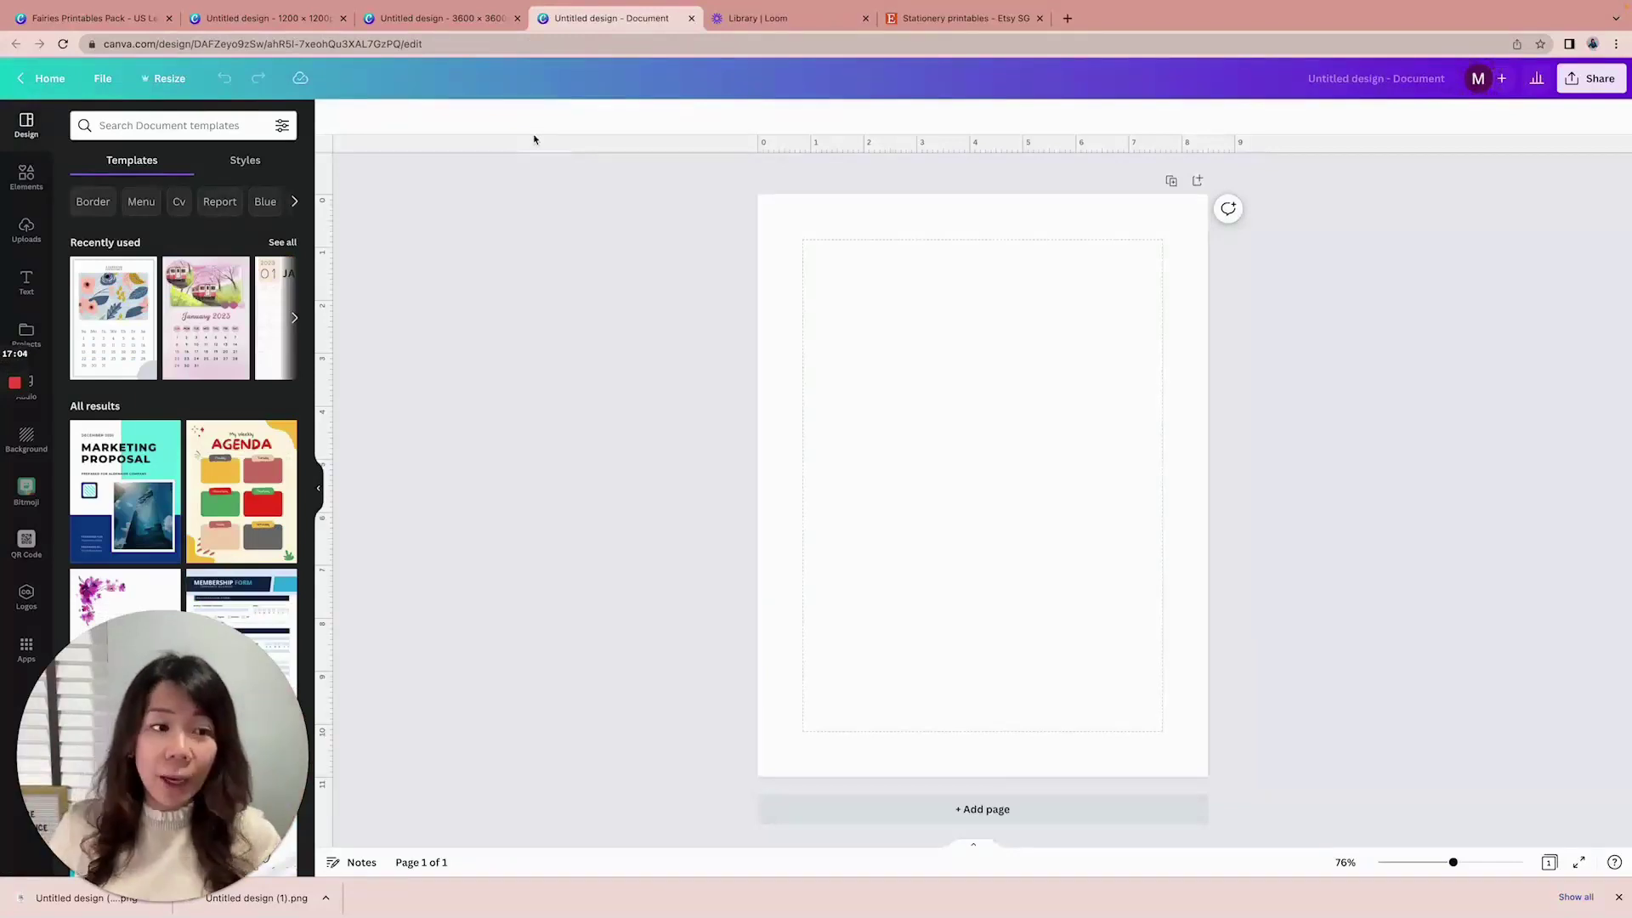
Upload the transparent pattern file Untitled design (2).png from Downloads to the new document's image library
{"action": "left_click", "coordinate": [38, 236]}
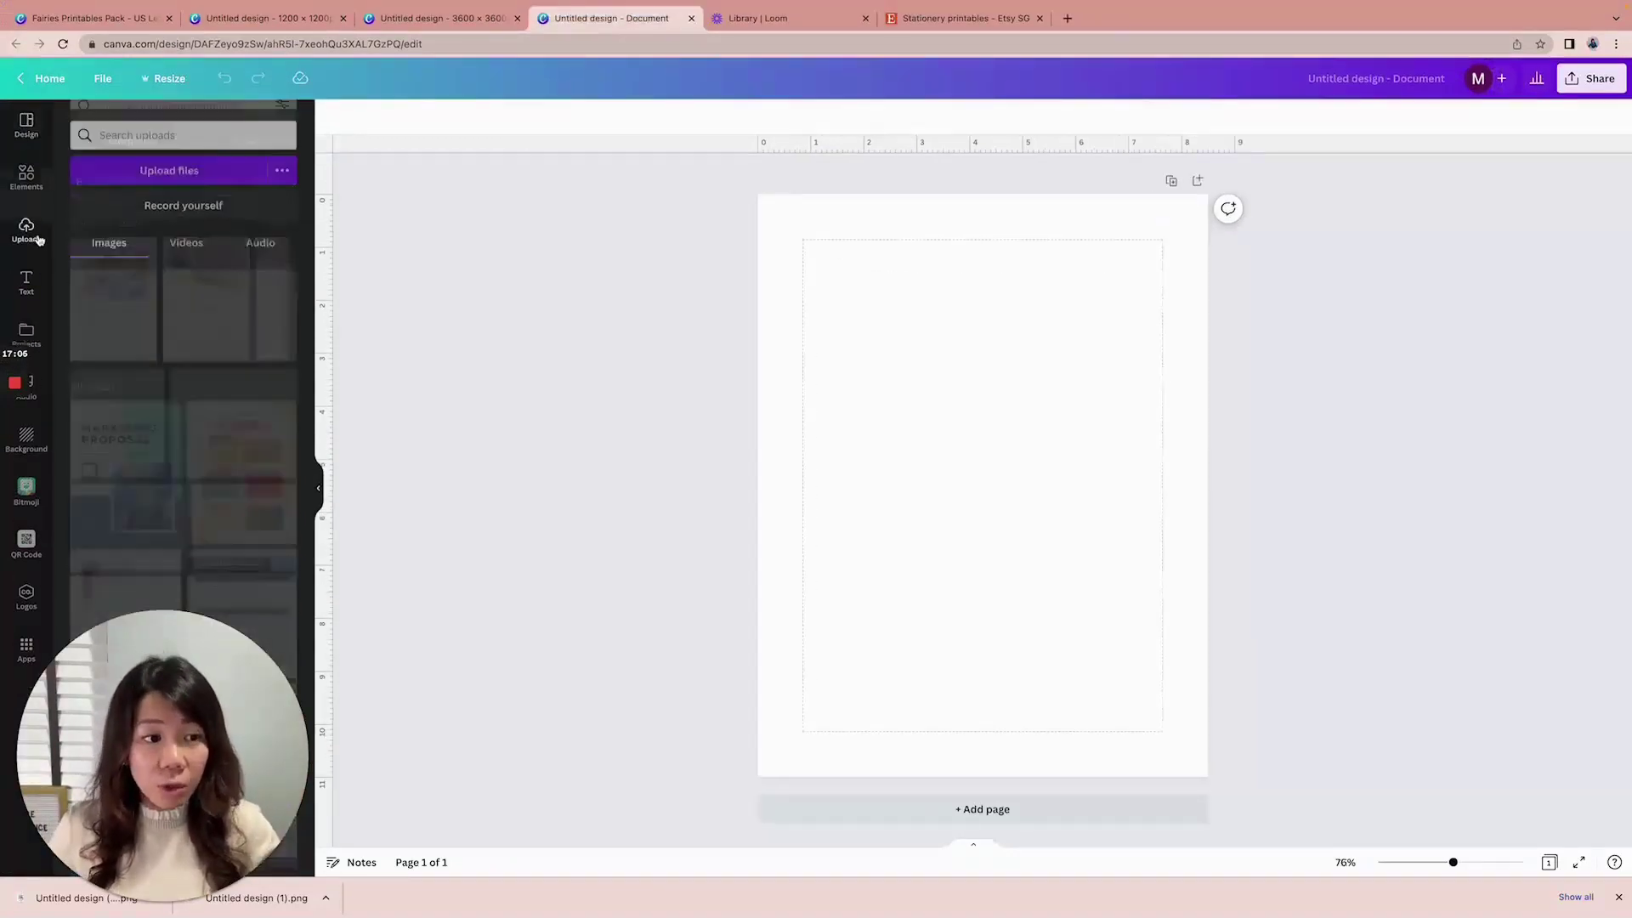
{"action": "left_click", "coordinate": [191, 162]}
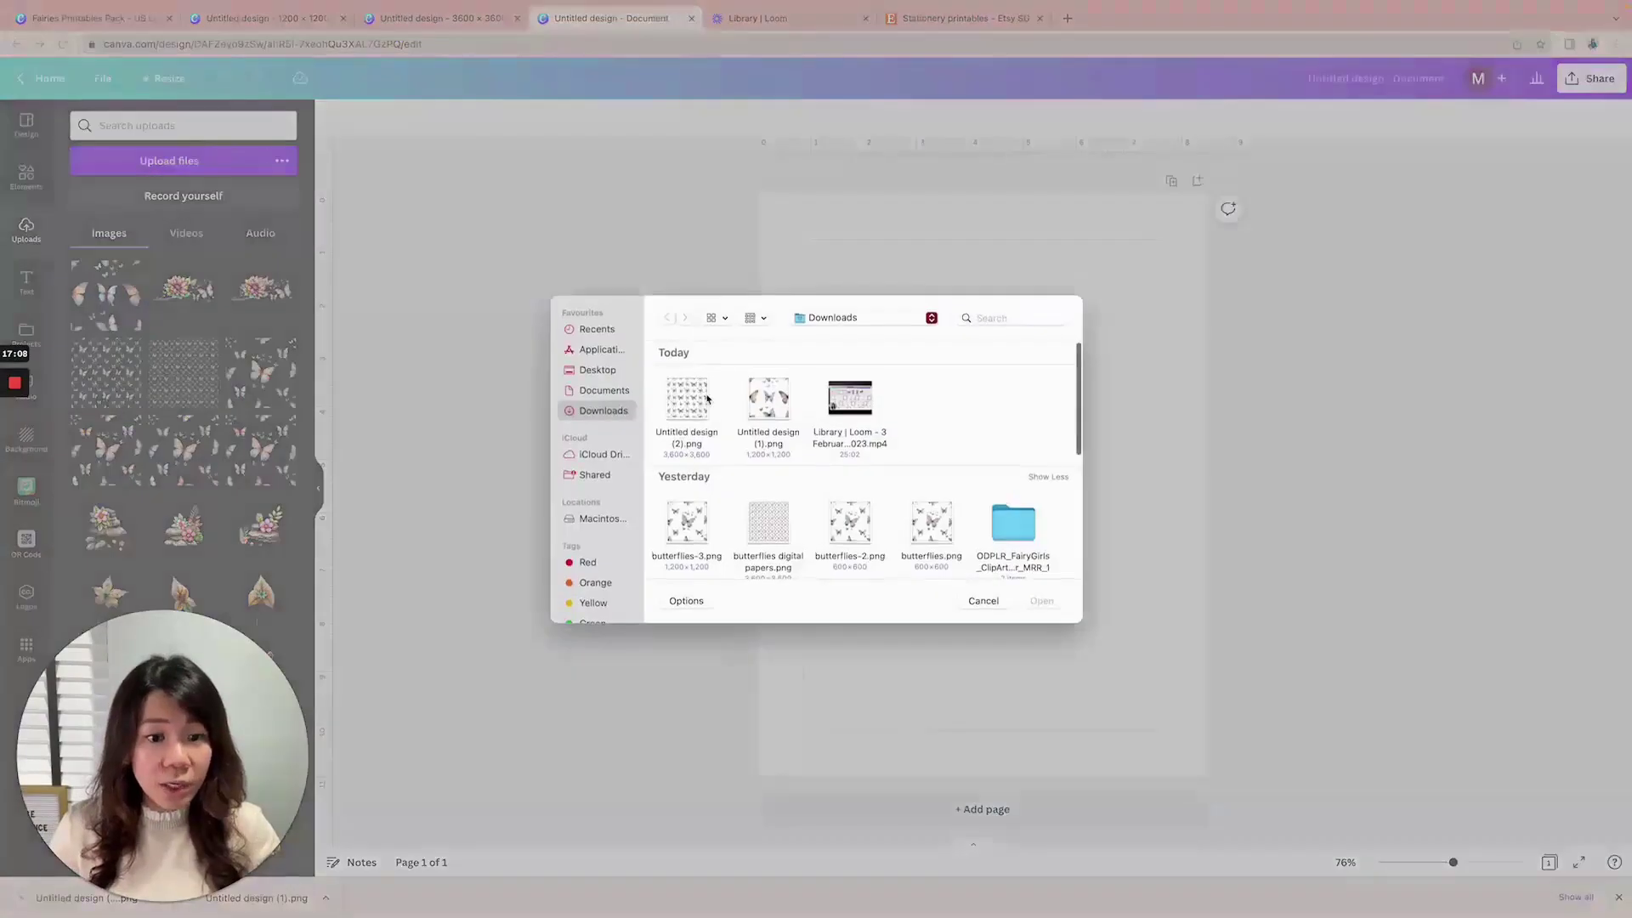
{"action": "left_click", "coordinate": [686, 399]}
{"action": "left_click", "coordinate": [1049, 605]}
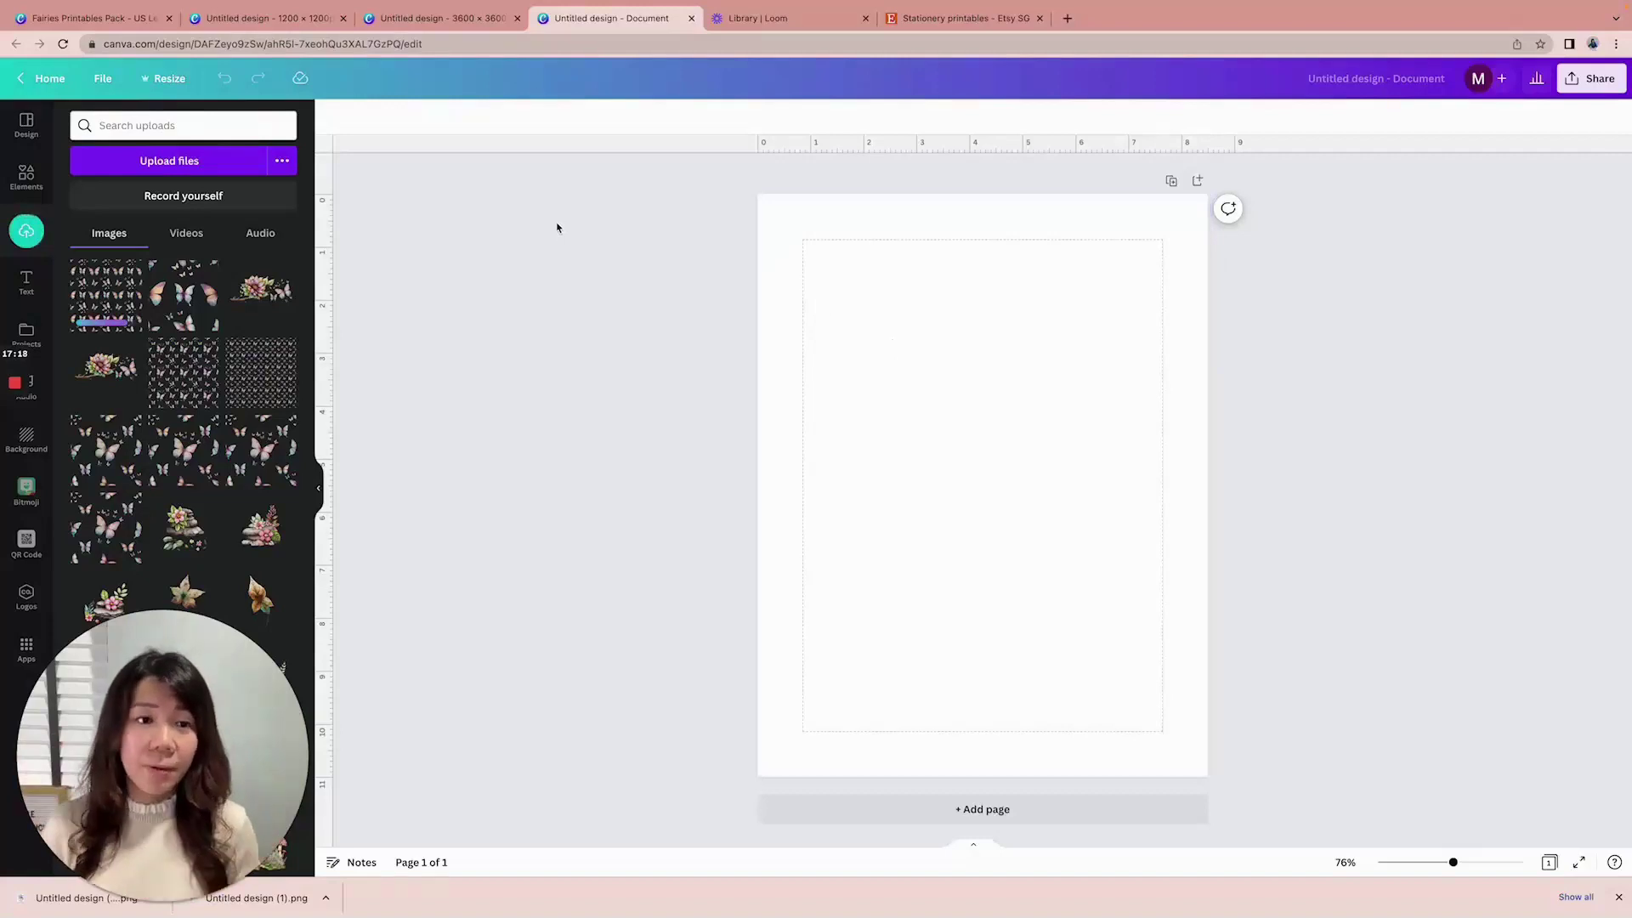
Download all three pages of the 1200 × 1200 px tile design as PNG with their coloured backgrounds kept
{"action": "left_click", "coordinate": [298, 18]}
{"action": "scroll", "coordinate": [1264, 338], "scroll_direction": "down", "scroll_amount": 8}
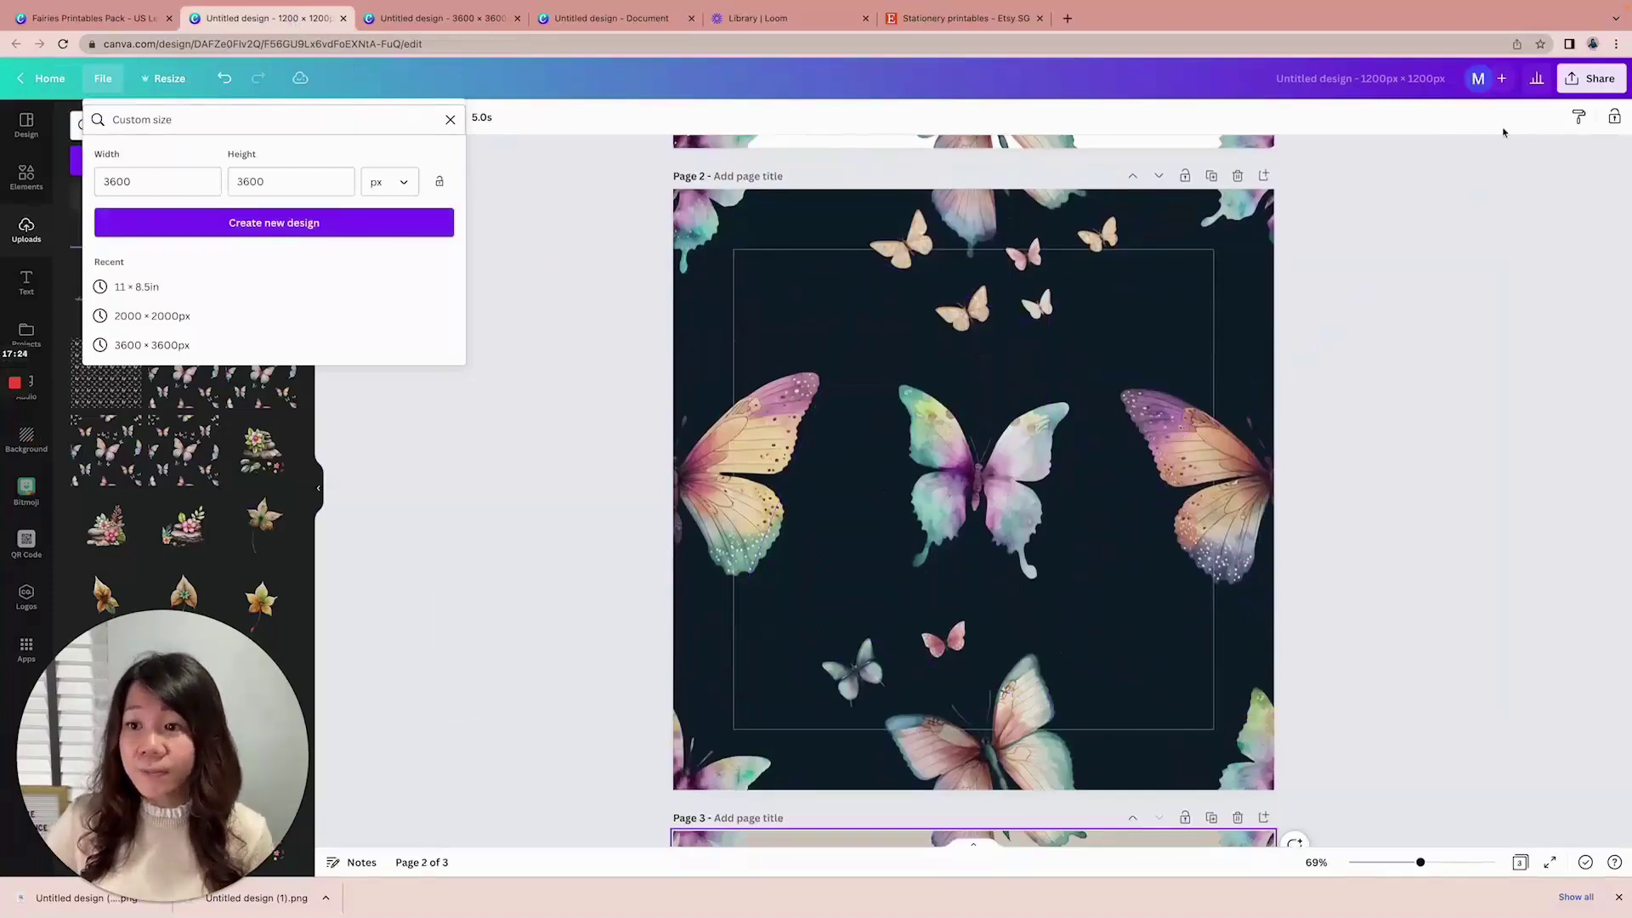
{"action": "left_click", "coordinate": [1589, 78]}
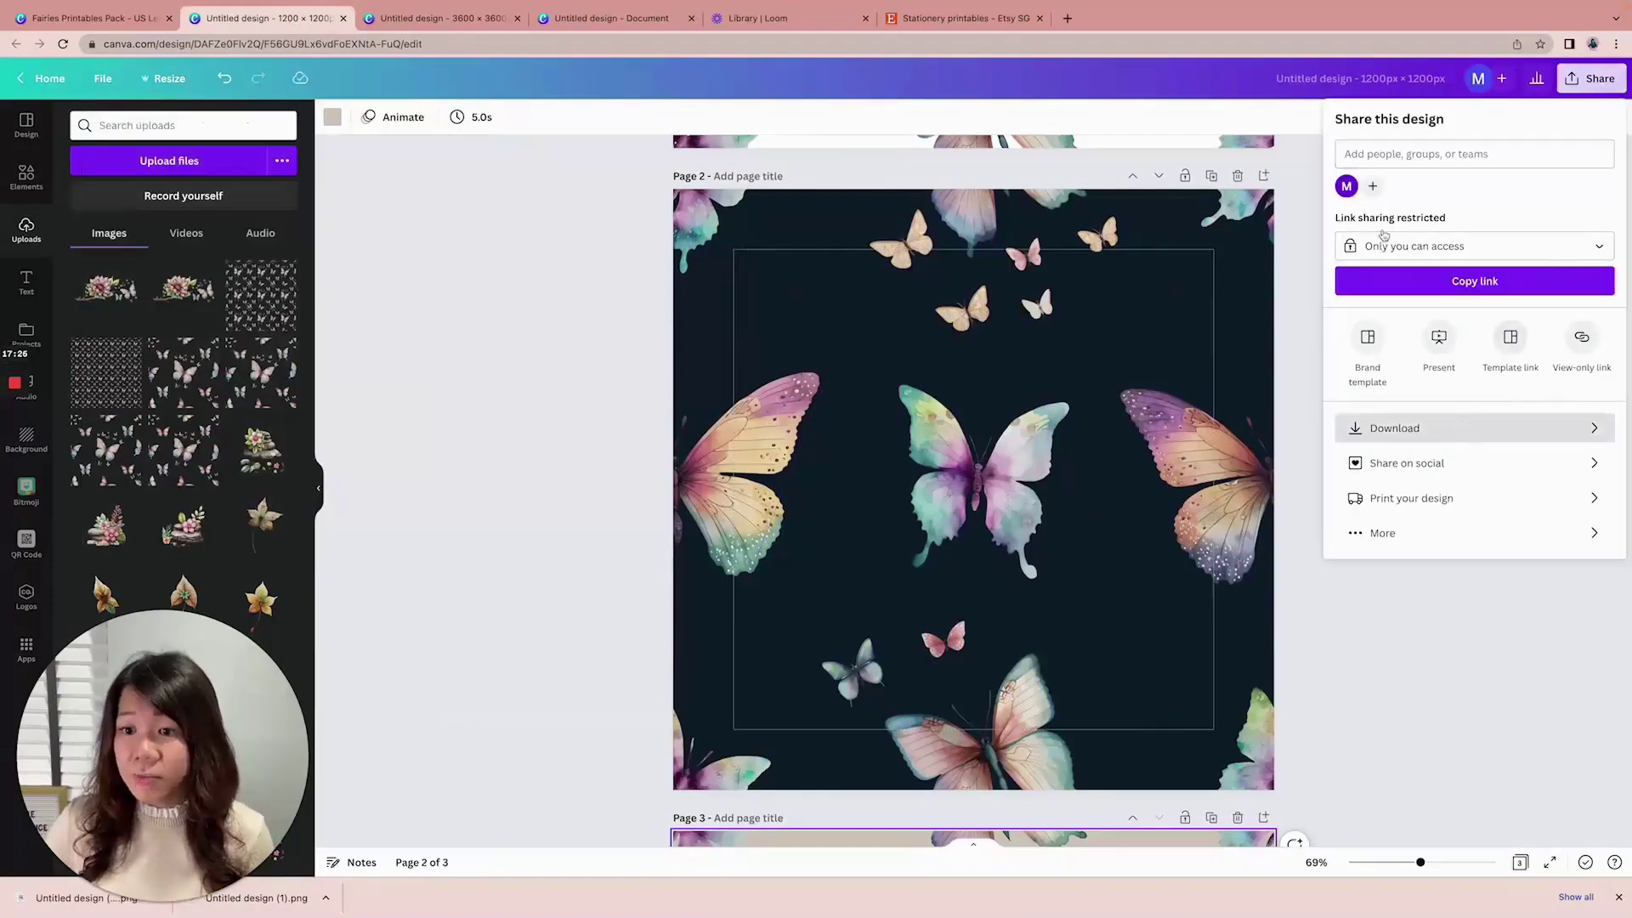
{"action": "left_click", "coordinate": [1394, 428]}
{"action": "left_click", "coordinate": [1581, 344]}
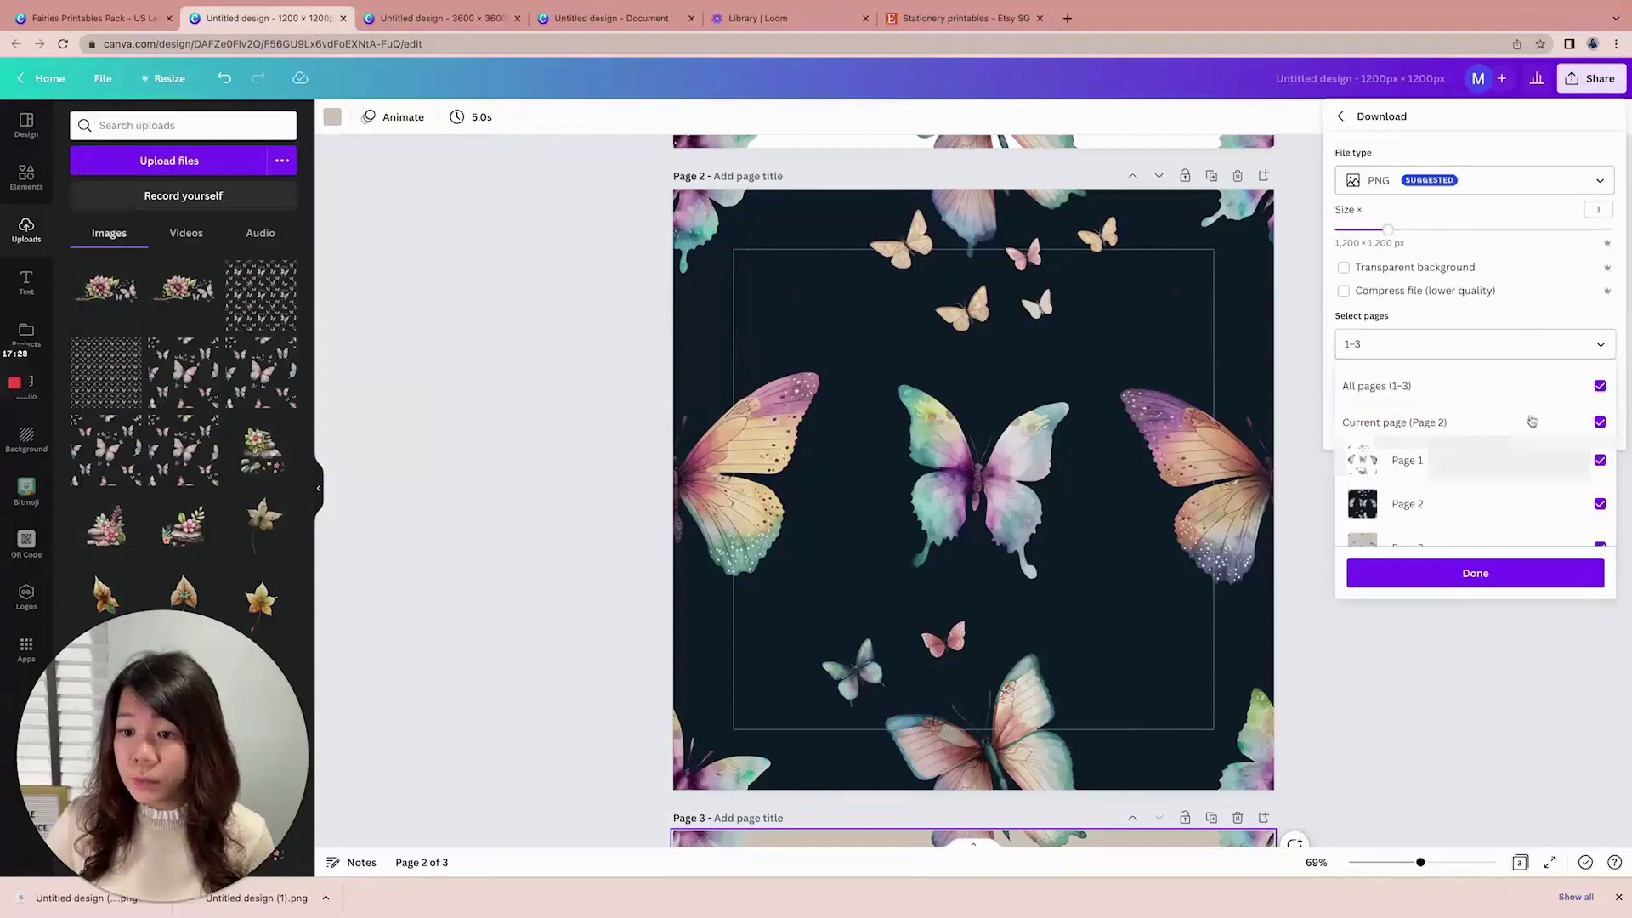
{"action": "left_click", "coordinate": [1574, 573]}
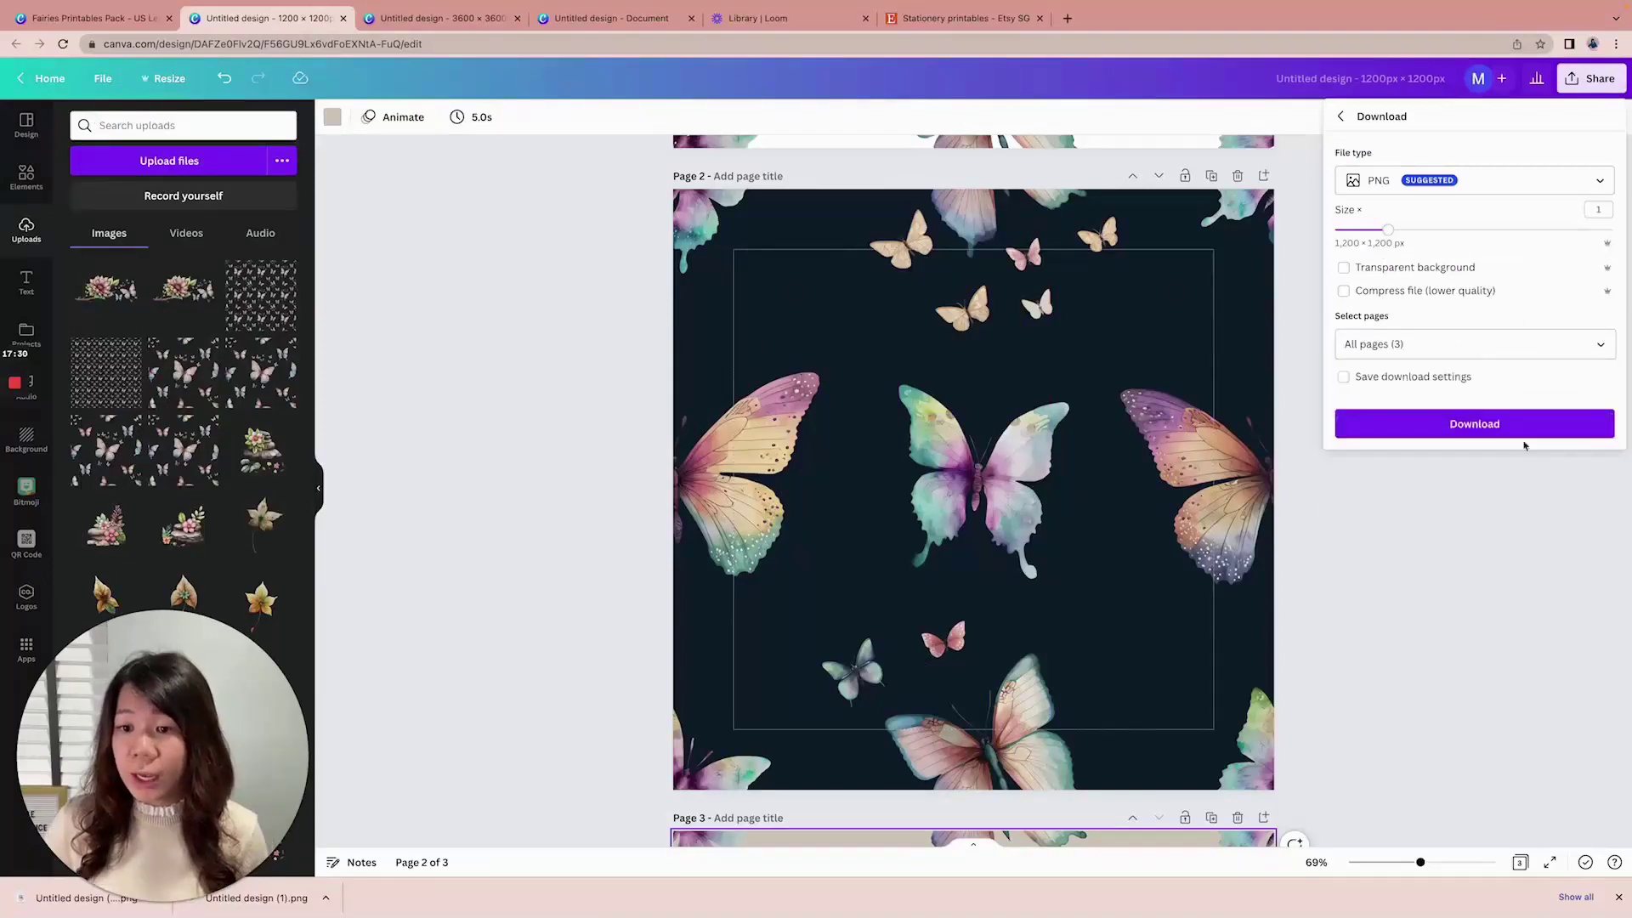
{"action": "left_click", "coordinate": [1506, 424]}
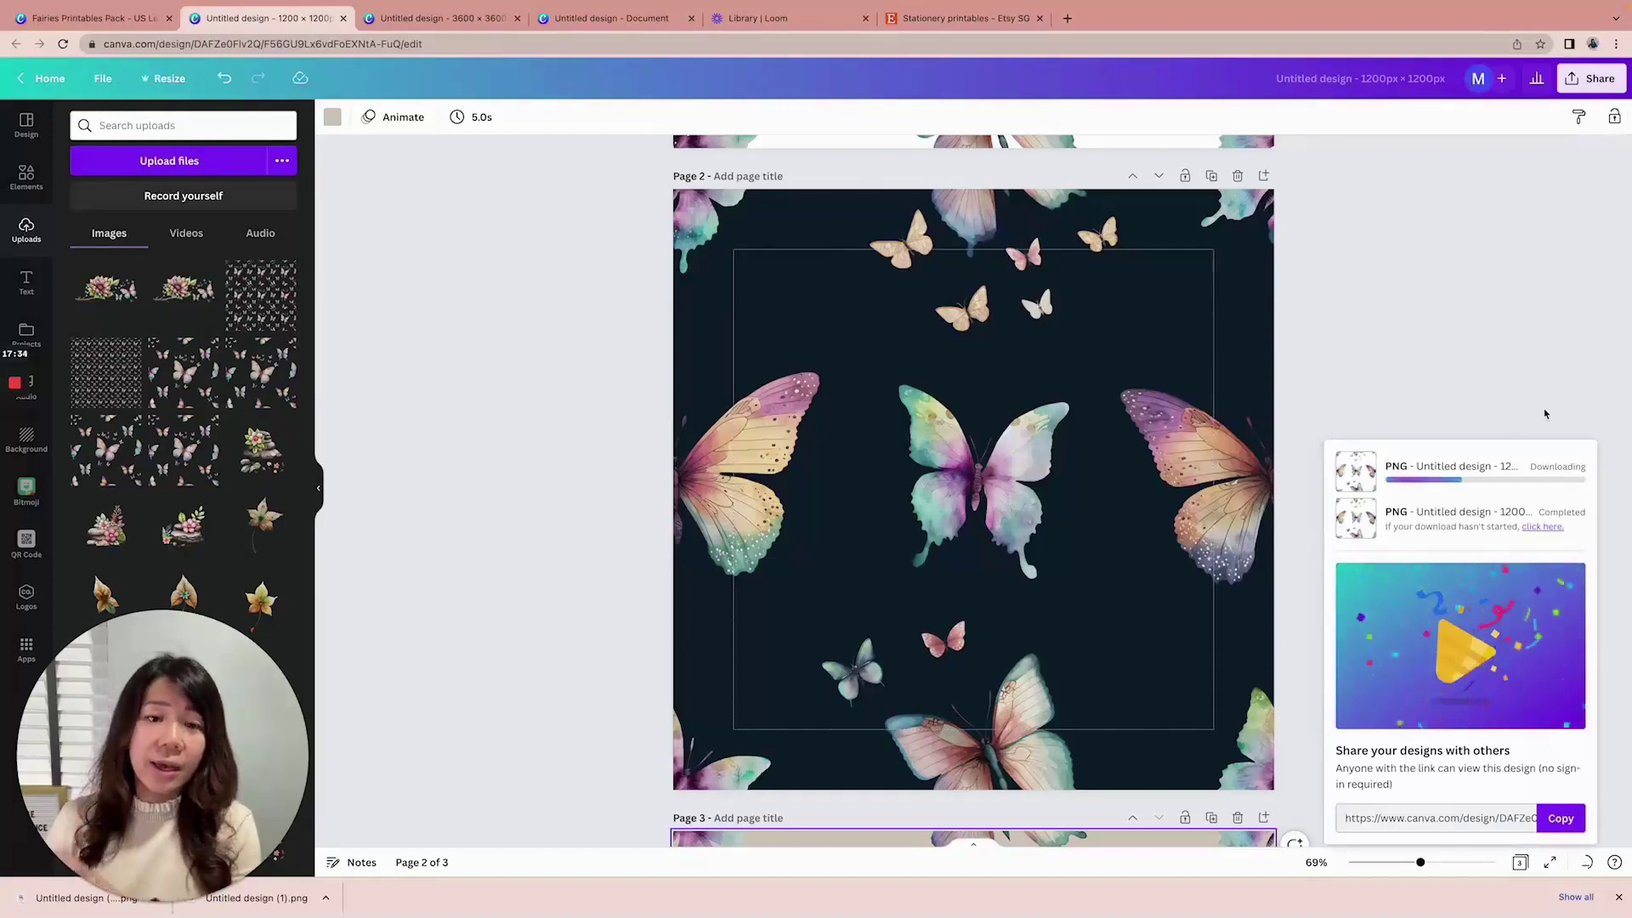
Place the uploaded butterfly pattern on the US Letter page and enlarge it to cover the full page height
{"action": "left_click", "coordinate": [438, 21]}
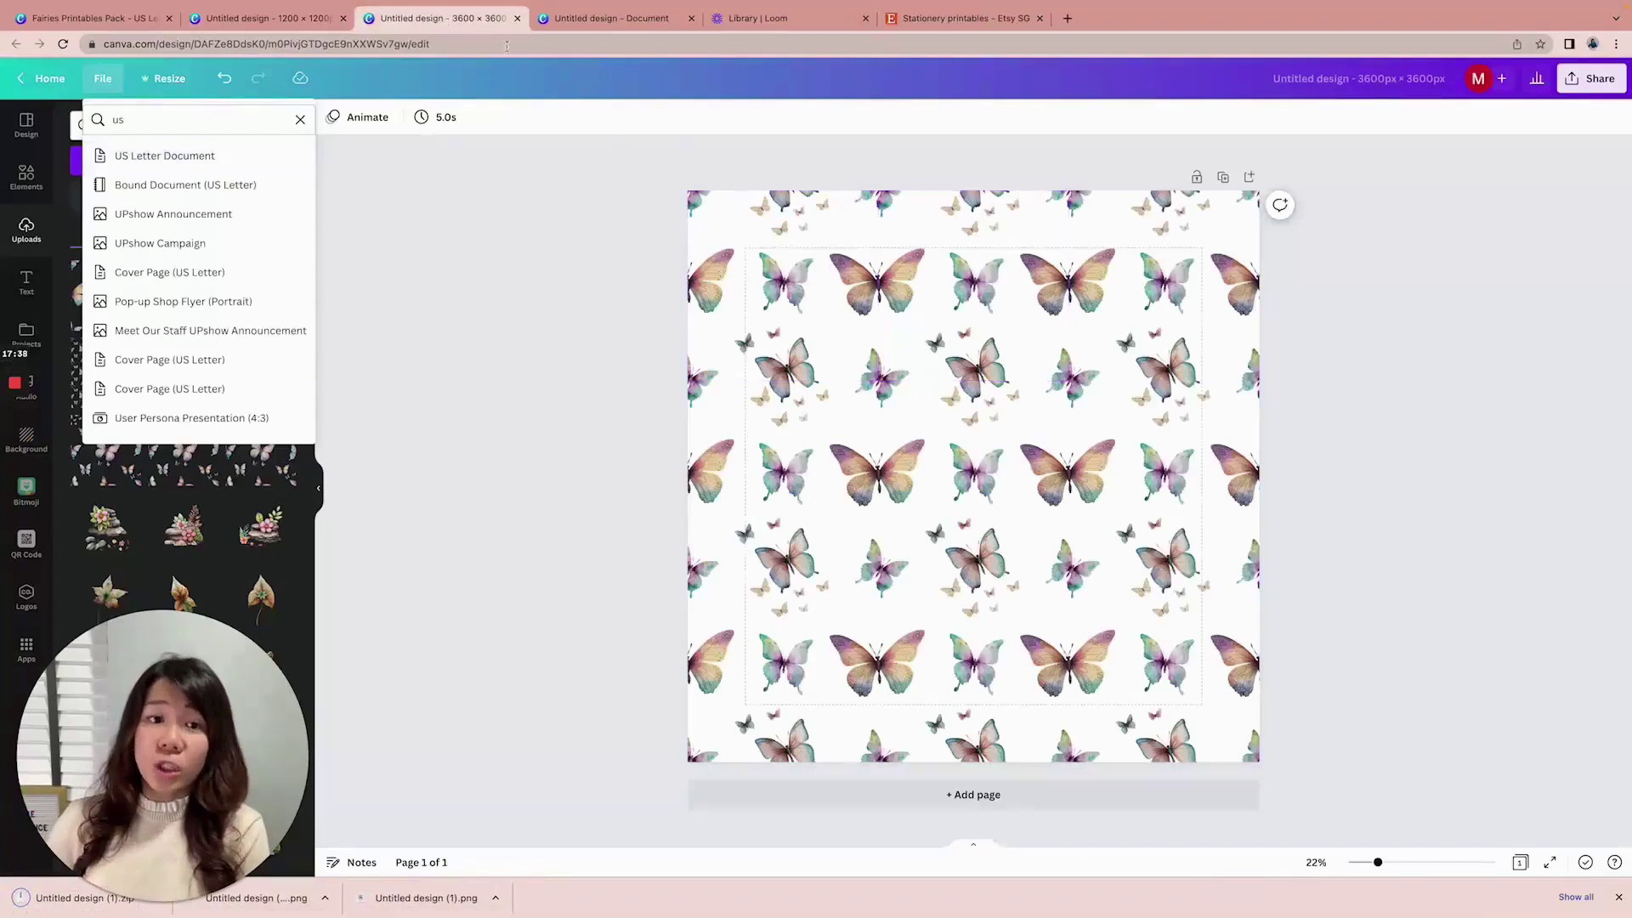
{"action": "left_click", "coordinate": [612, 18]}
{"action": "left_click", "coordinate": [105, 295]}
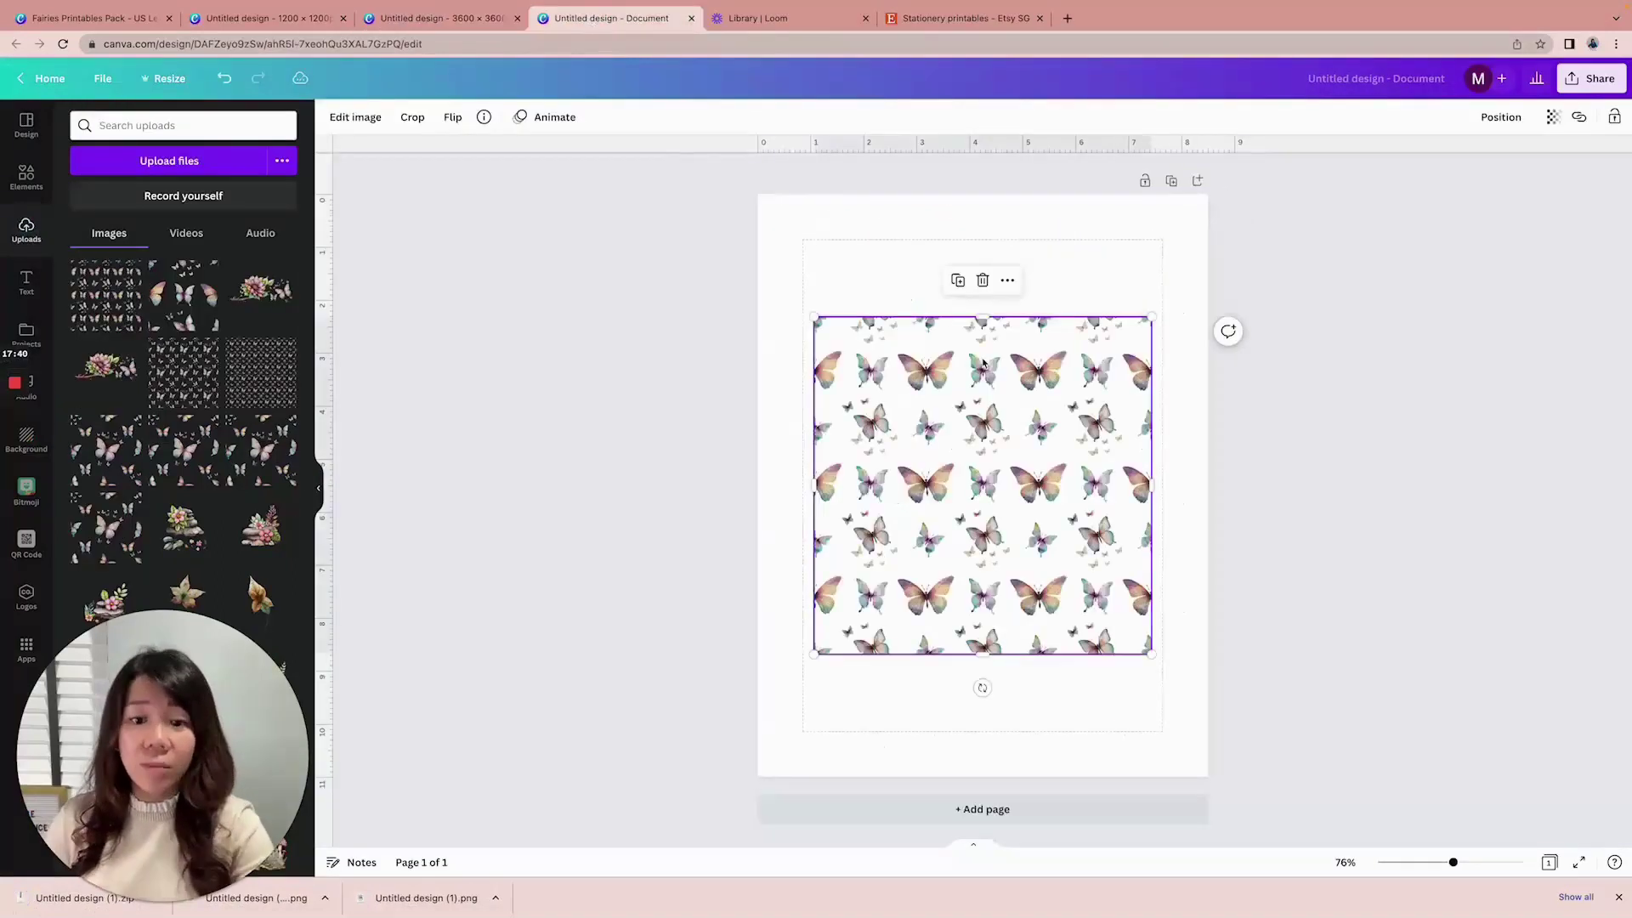
{"action": "left_click_drag", "start_coordinate": [816, 317], "coordinate": [691, 195]}
{"action": "left_click_drag", "start_coordinate": [1152, 654], "coordinate": [1273, 776]}
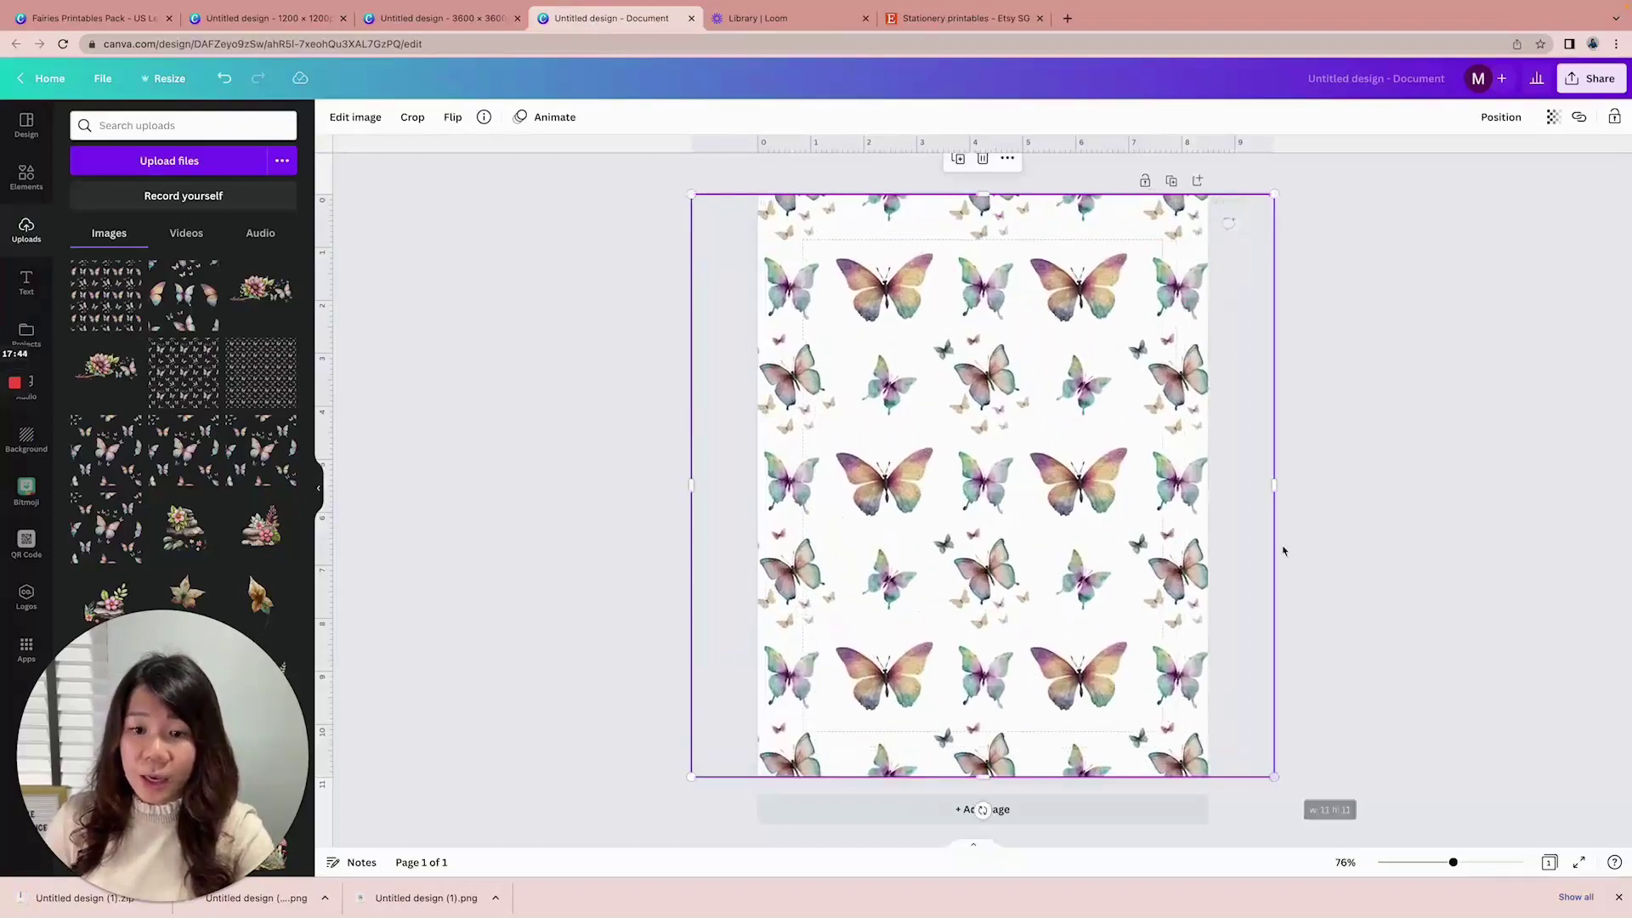
Duplicate the letter page, give the copy a bright pink brand-colour background and realign the pattern to cover it
{"action": "left_click", "coordinate": [1169, 181]}
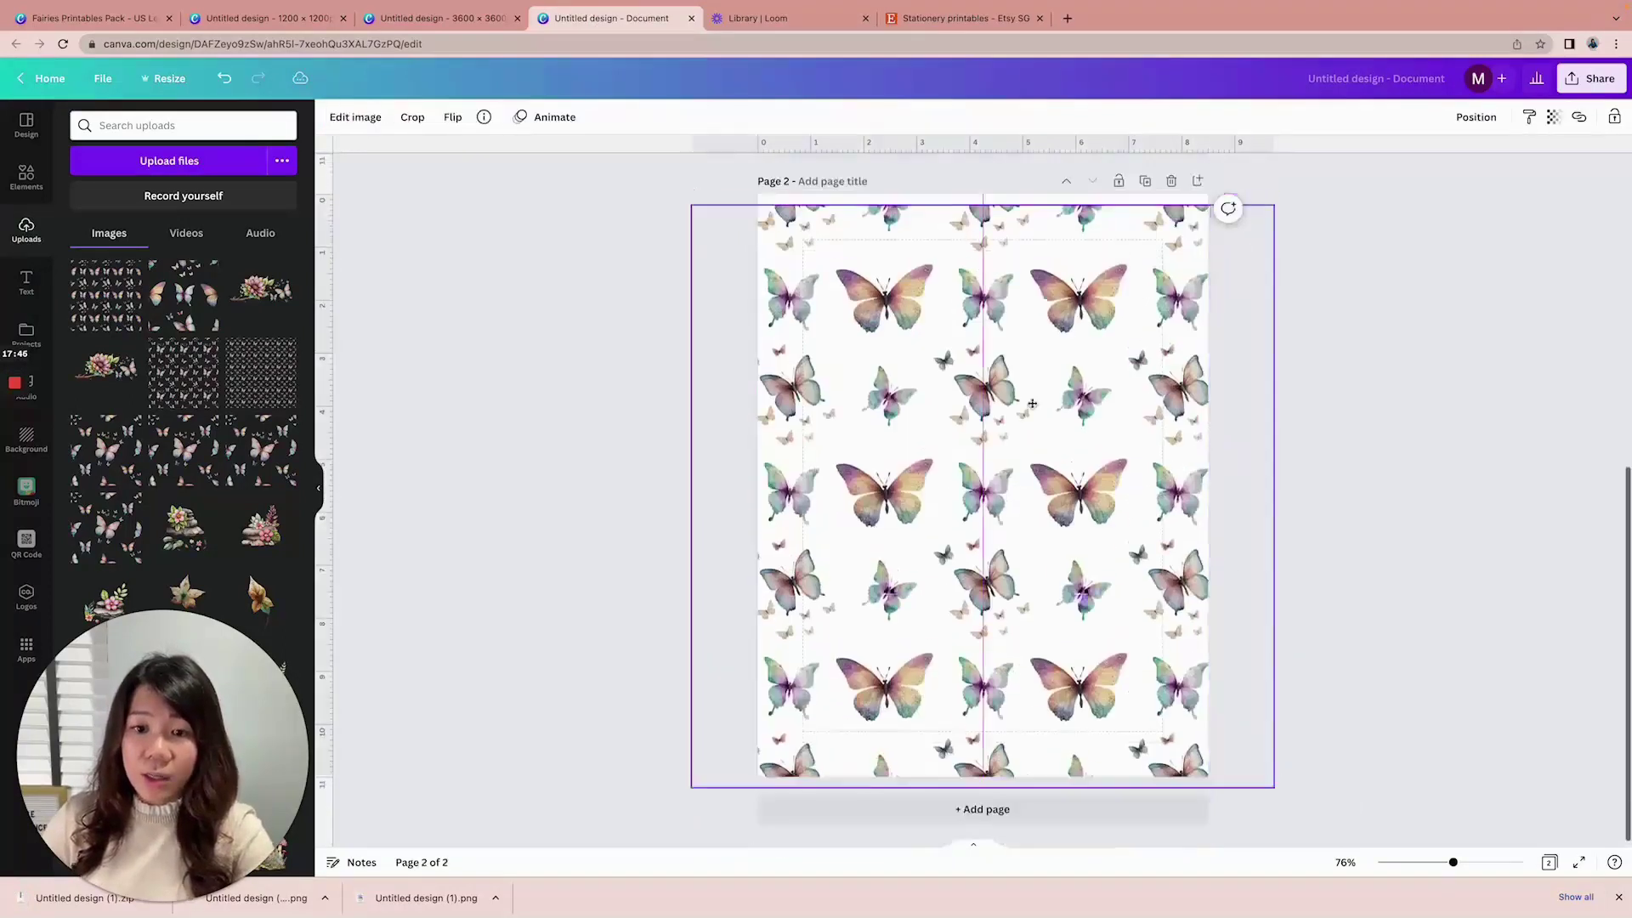
{"action": "left_click", "coordinate": [332, 117]}
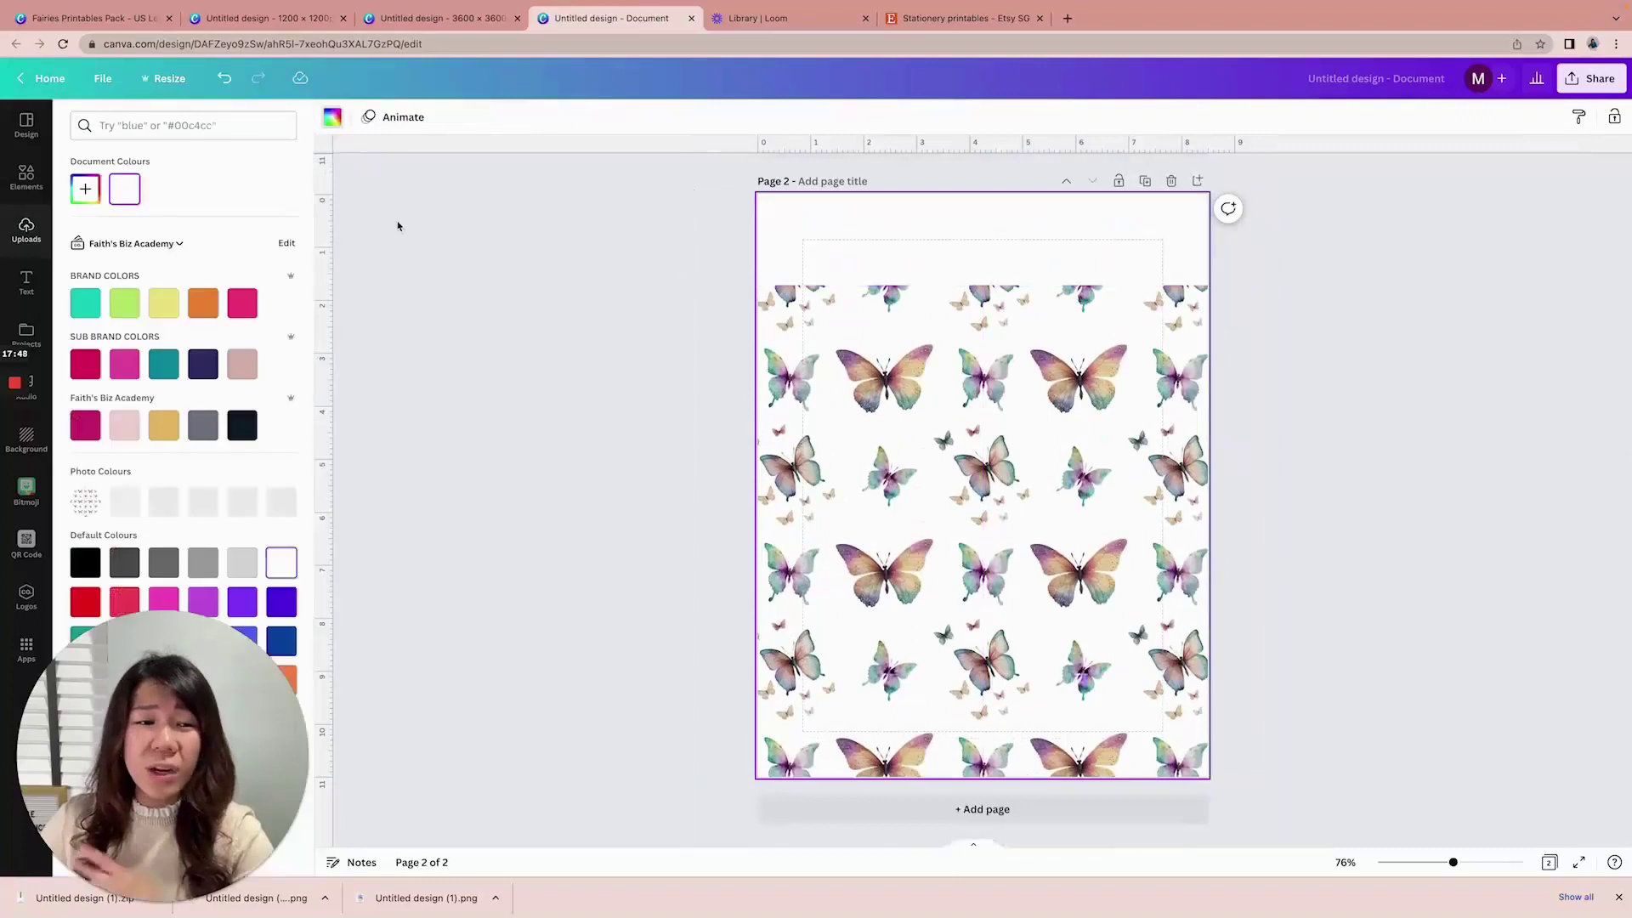
{"action": "left_click", "coordinate": [242, 303]}
{"action": "left_click", "coordinate": [1014, 391]}
{"action": "left_click_drag", "start_coordinate": [1014, 391], "coordinate": [1022, 297]}
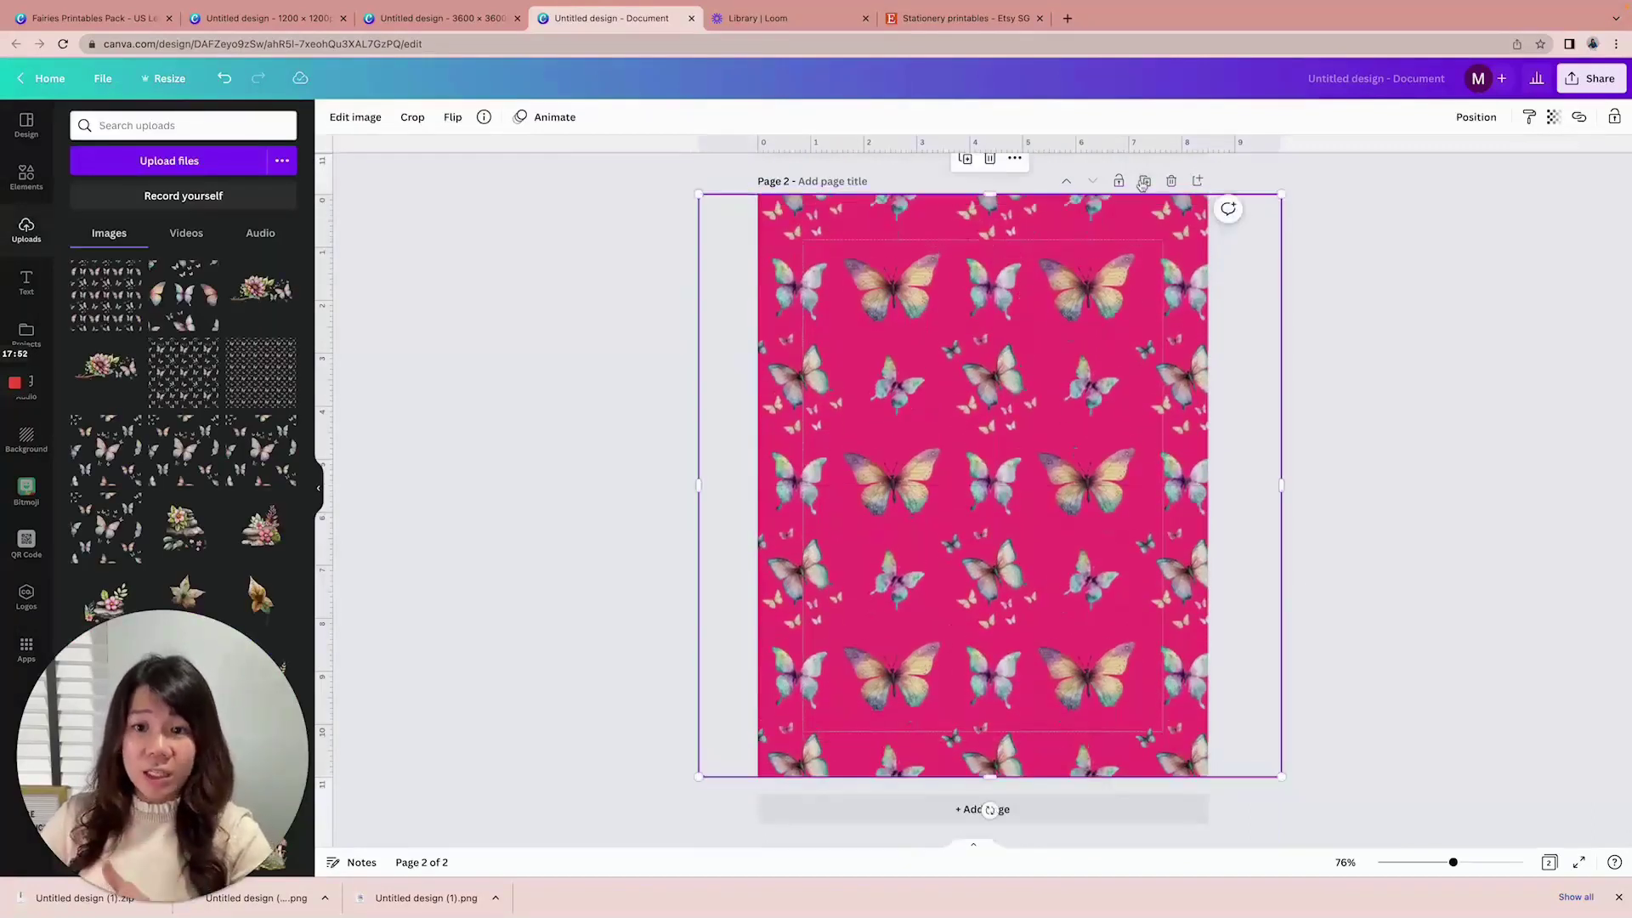
Duplicate the pink page, change the copy's background to the dark navy sub-brand colour and realign the pattern over the page
{"action": "left_click", "coordinate": [1144, 181]}
{"action": "left_click_drag", "start_coordinate": [962, 229], "coordinate": [962, 298]}
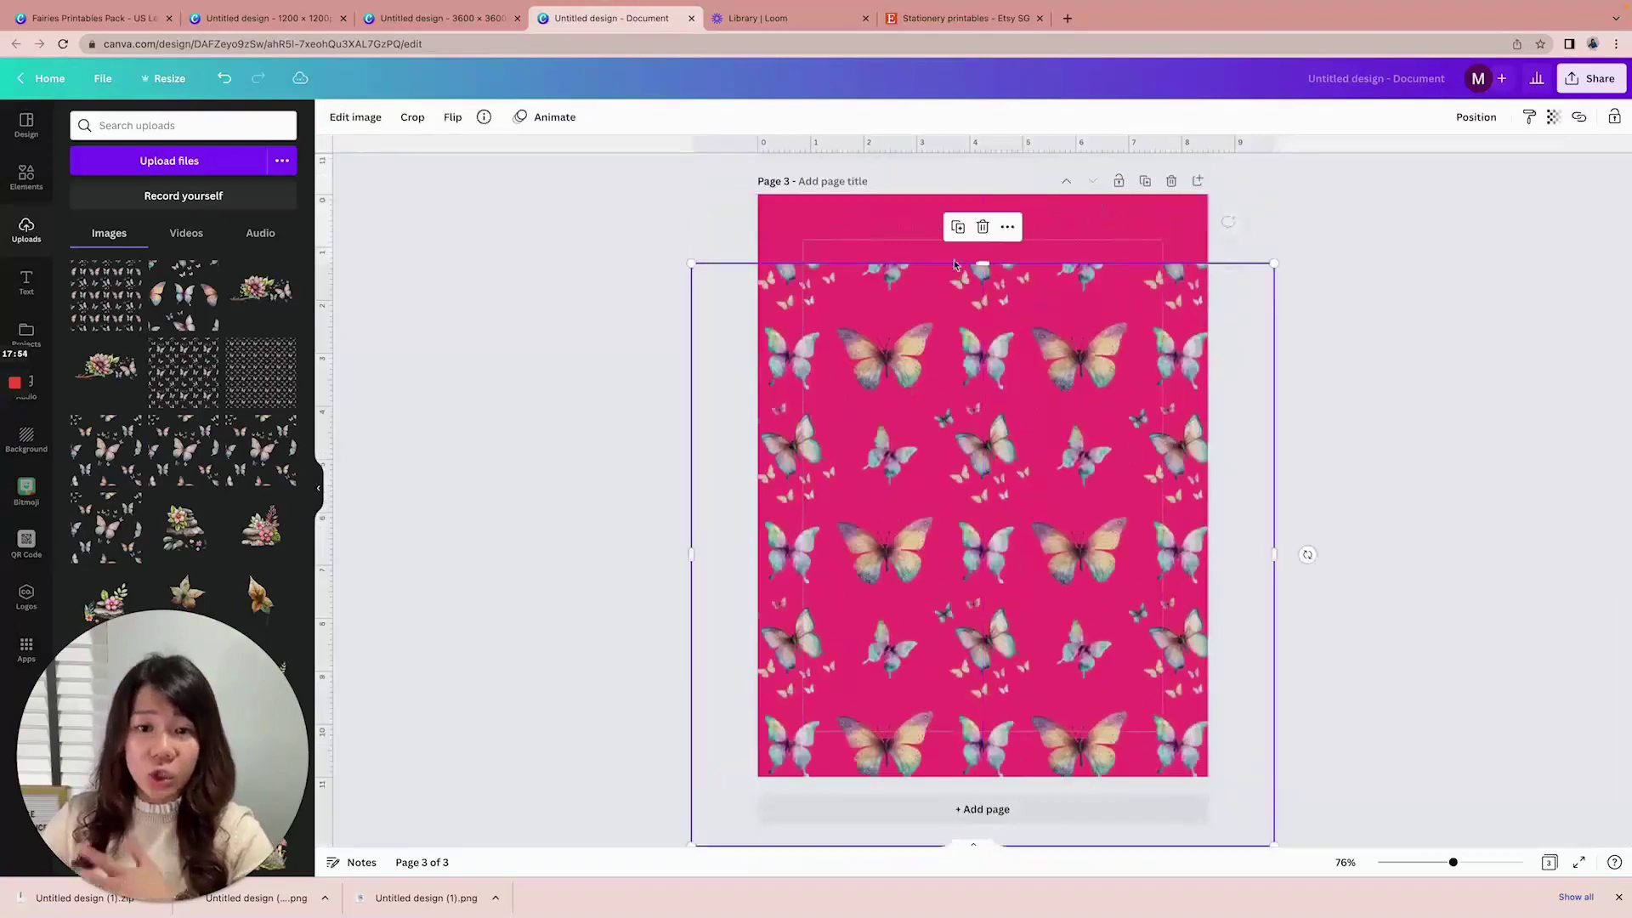
{"action": "left_click", "coordinate": [854, 217]}
{"action": "left_click", "coordinate": [333, 117]}
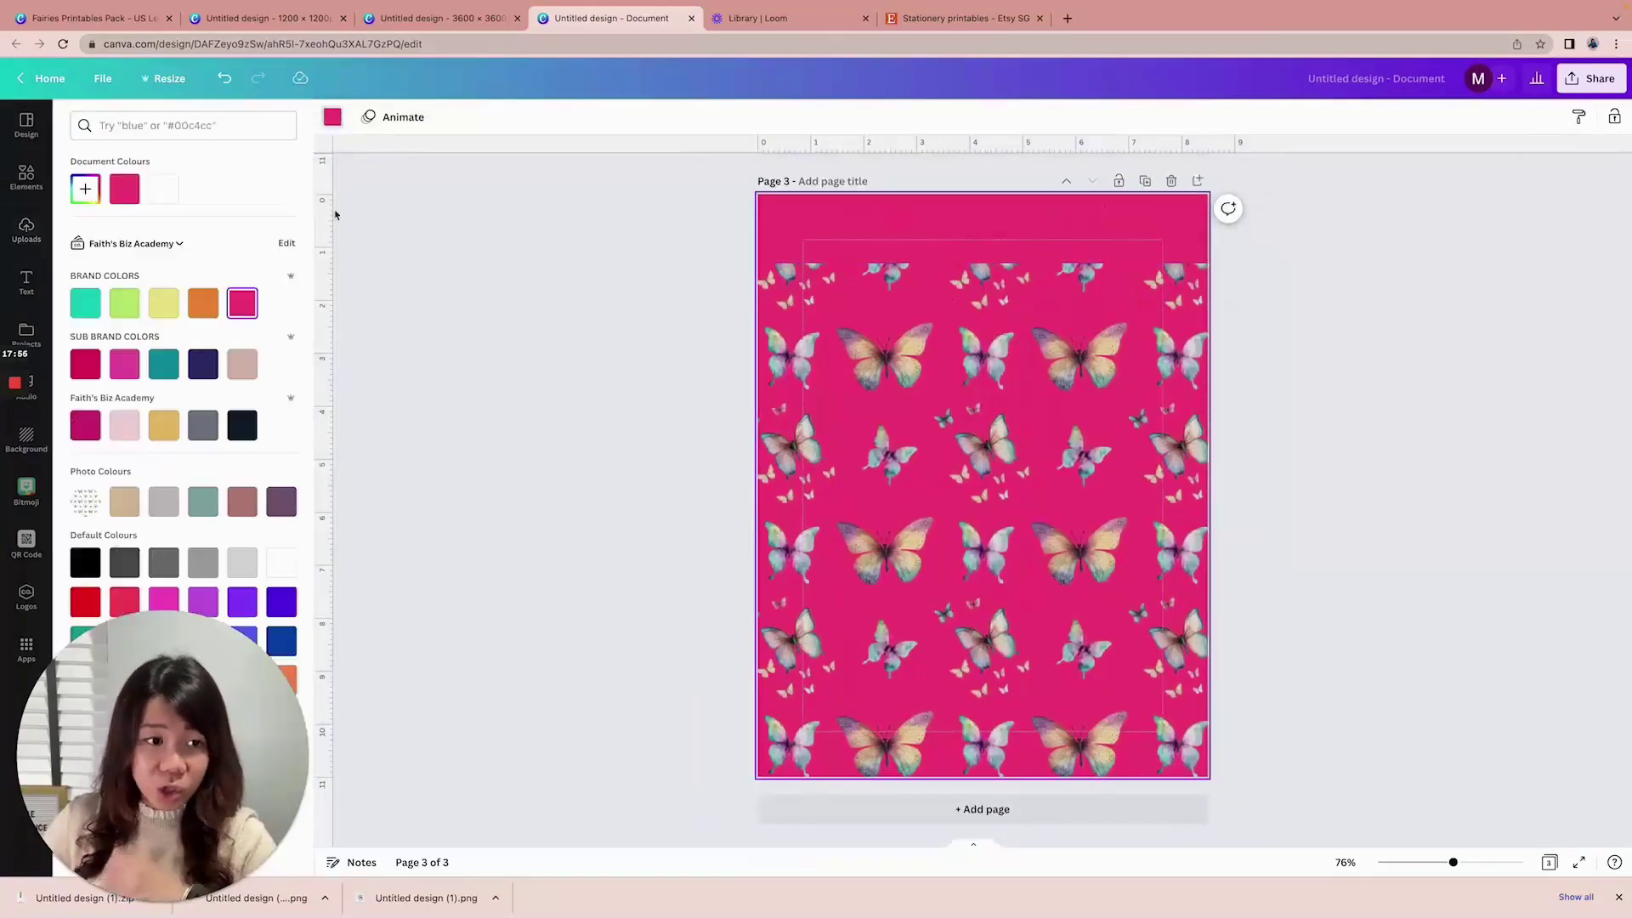
{"action": "left_click", "coordinate": [202, 364]}
{"action": "left_click_drag", "start_coordinate": [1030, 379], "coordinate": [1030, 310]}
{"action": "left_click", "coordinate": [1292, 384]}
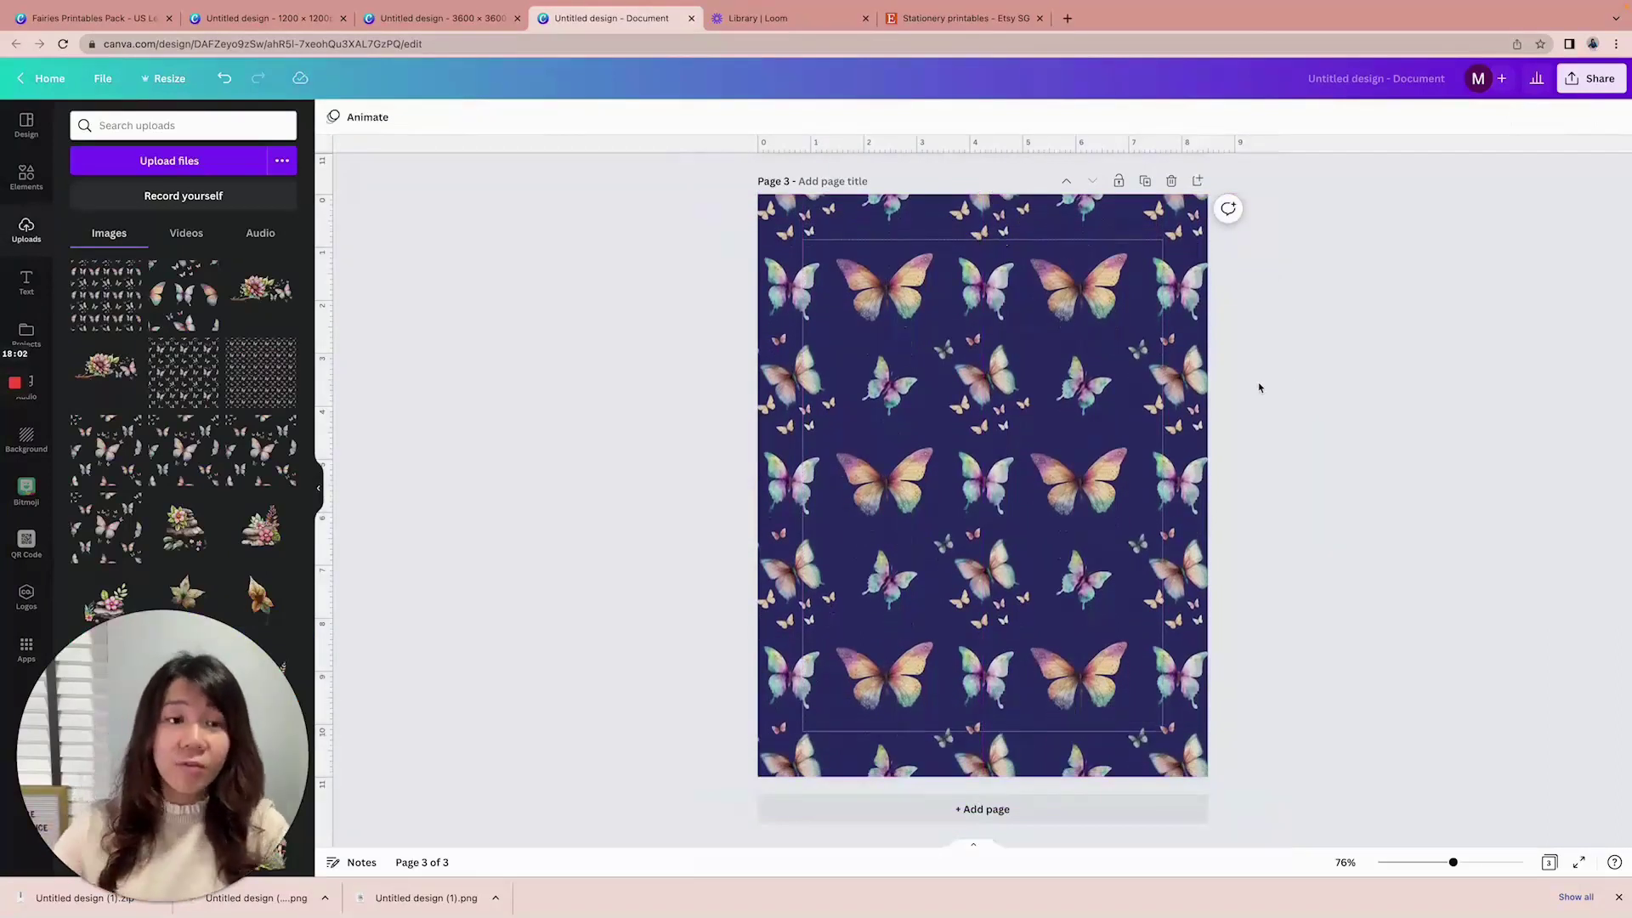
Upload the dark tile Untitled design (3).png to the 3600 × 3600 px design and place it on blank page 2
{"action": "left_click", "coordinate": [461, 18]}
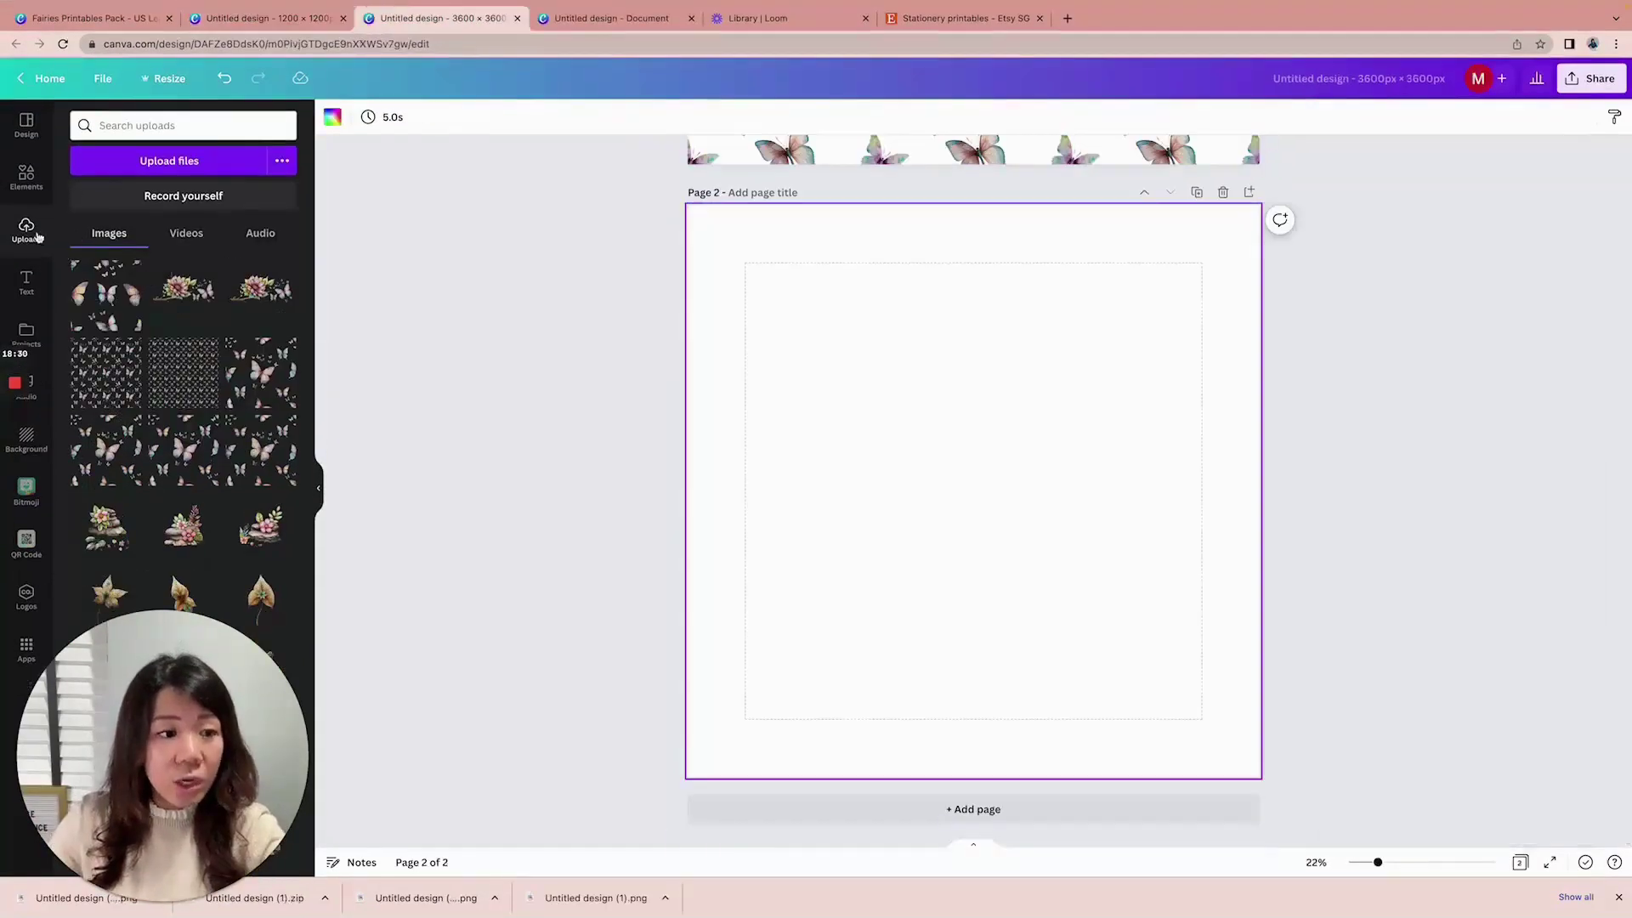
{"action": "left_click", "coordinate": [169, 160]}
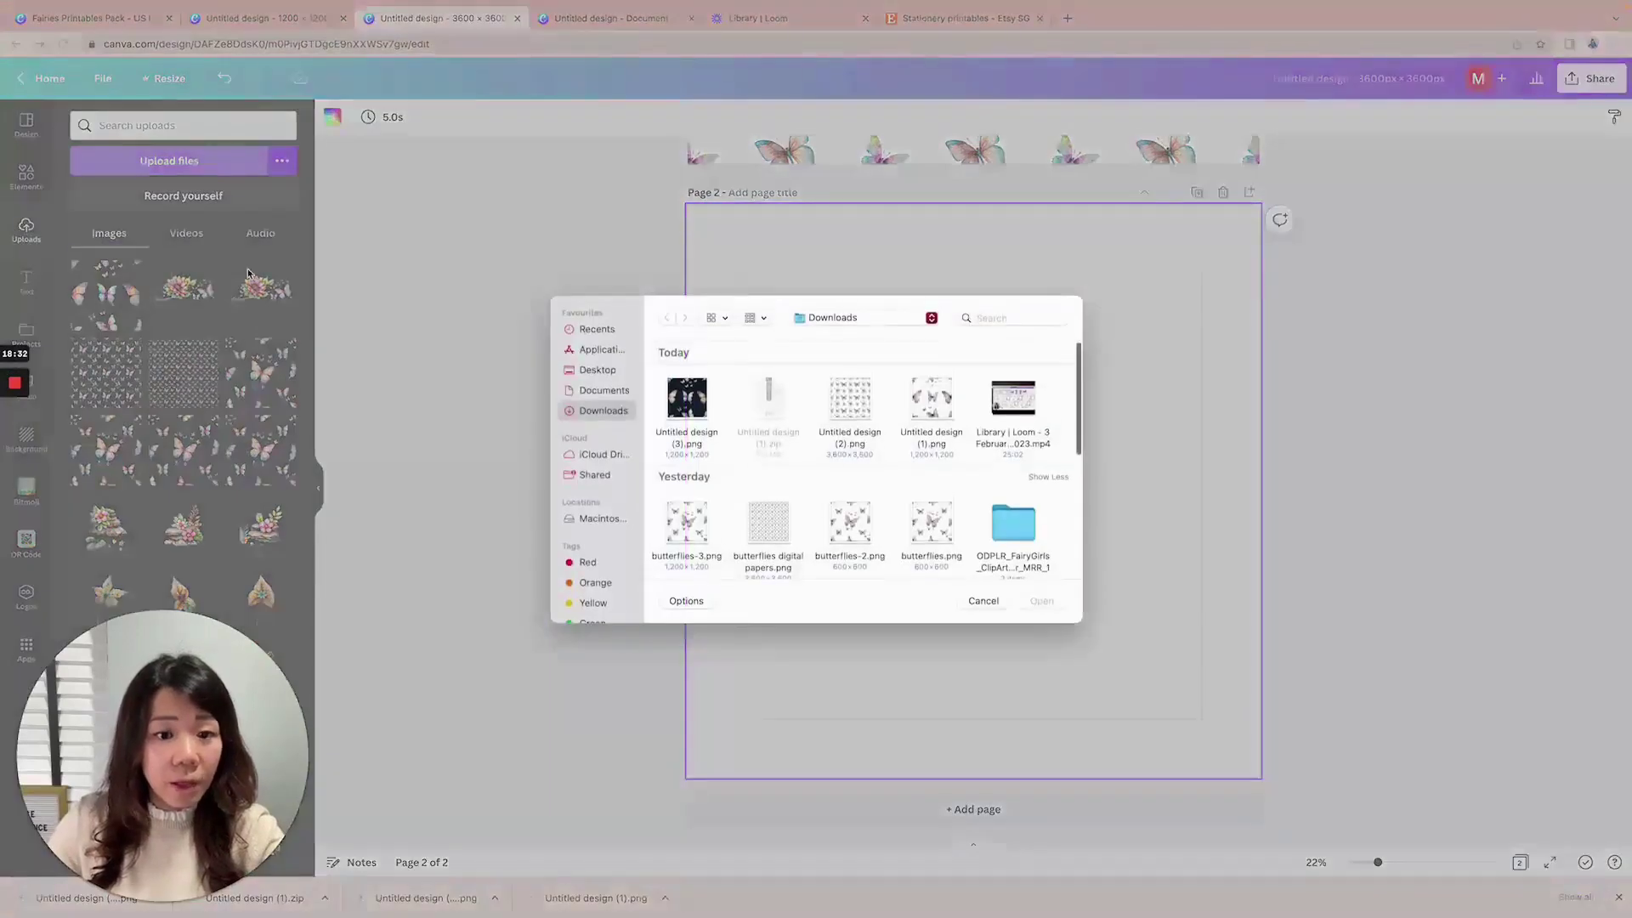
{"action": "left_click", "coordinate": [688, 410]}
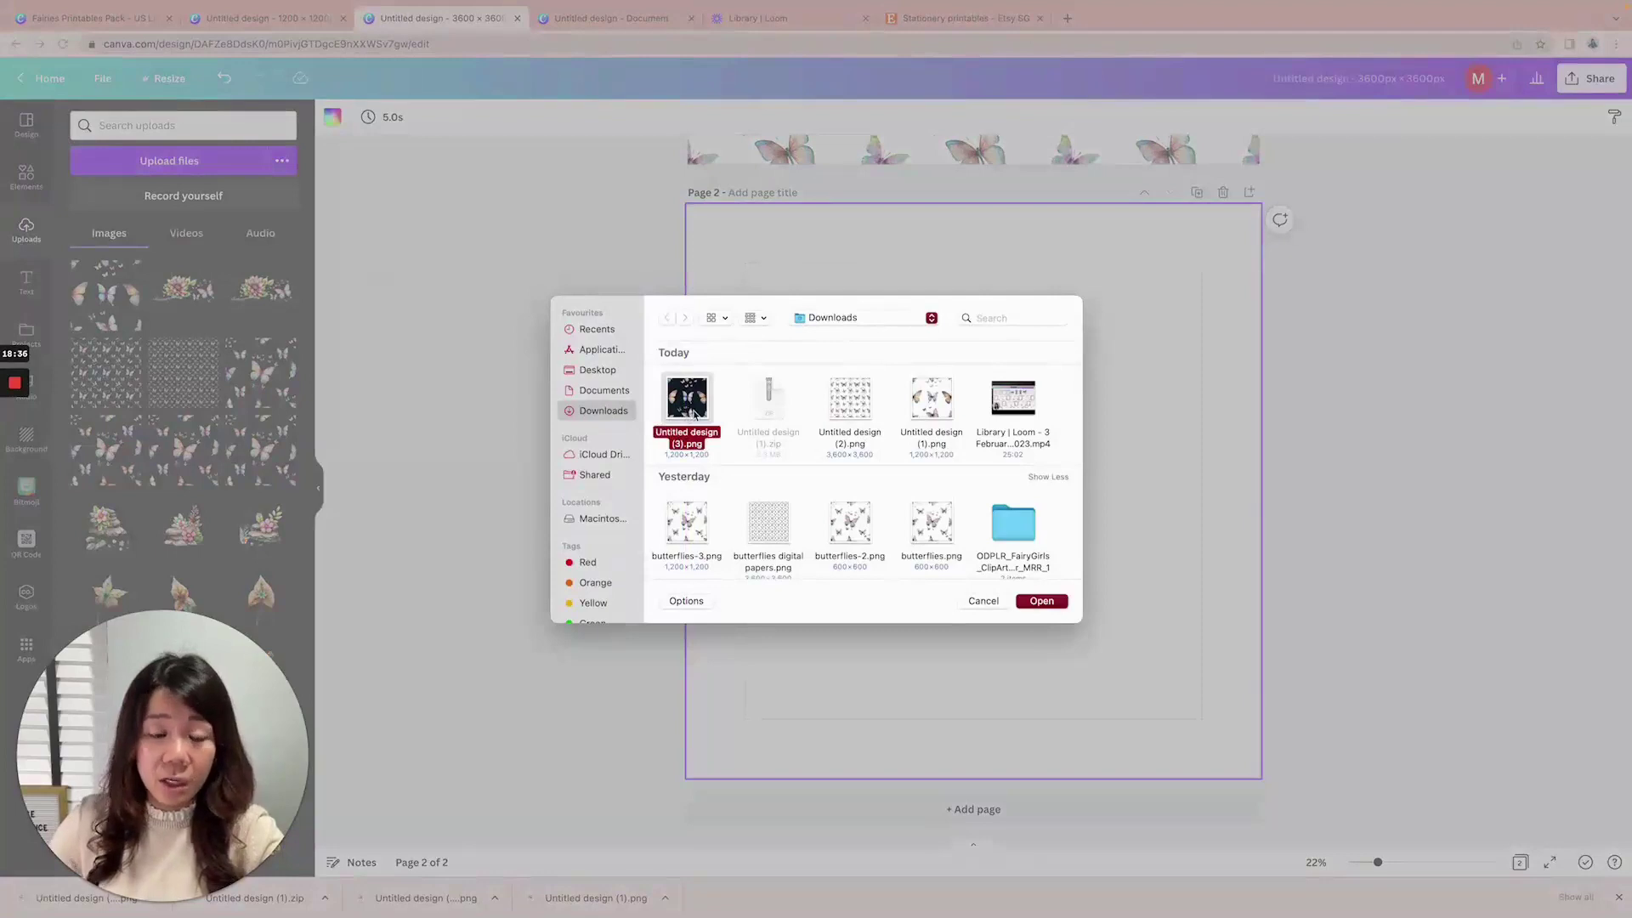
{"action": "left_click", "coordinate": [1051, 601]}
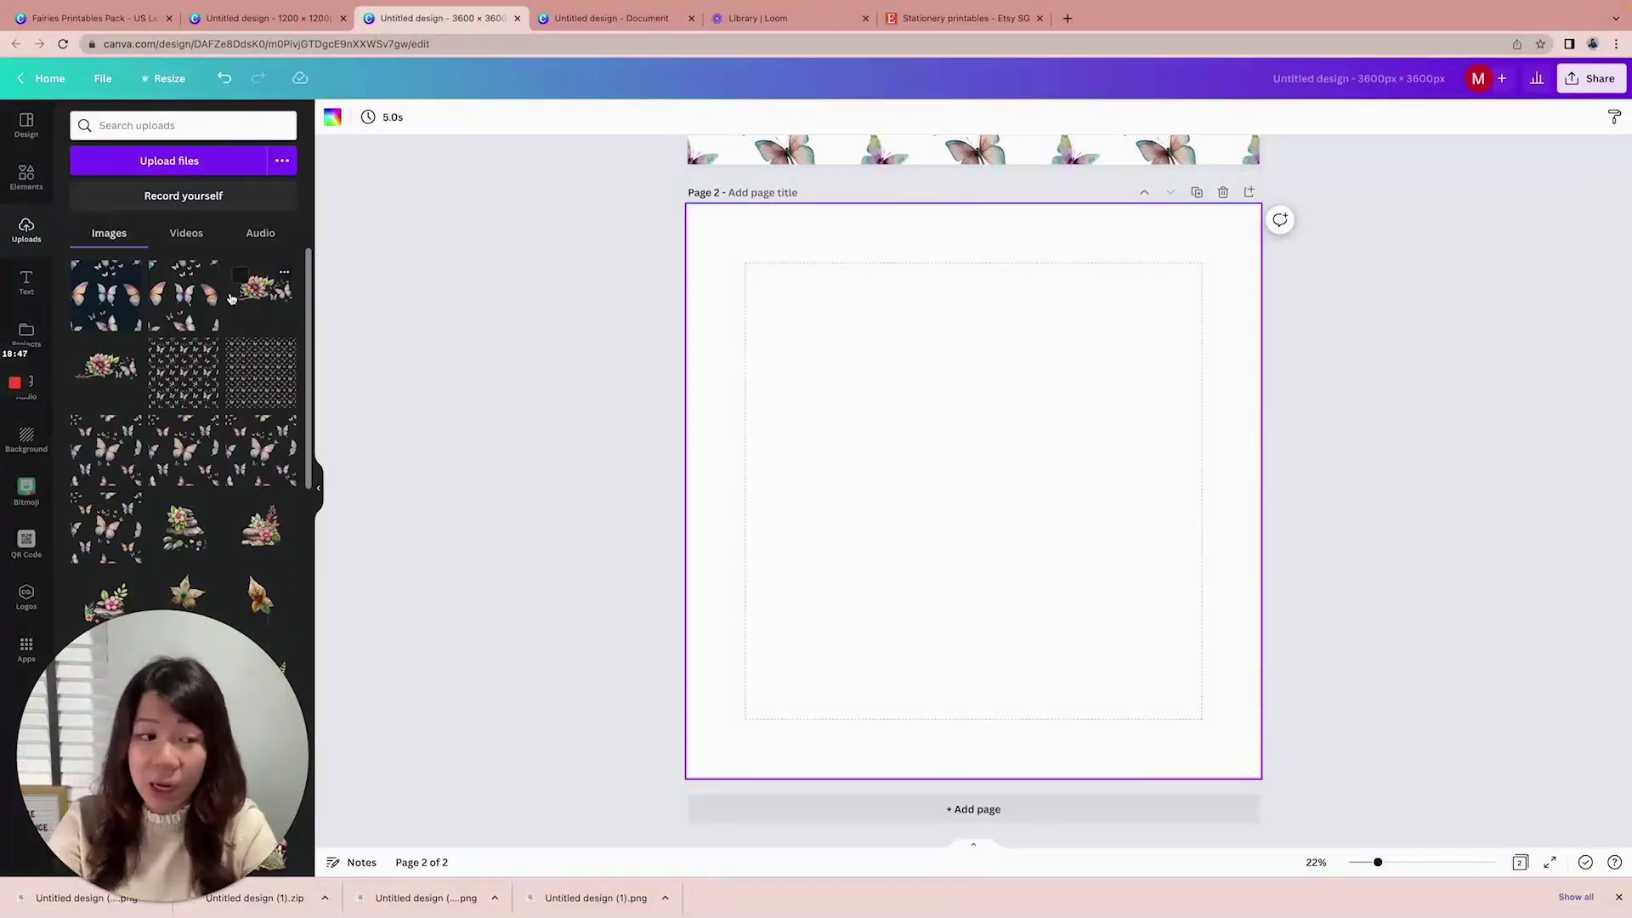
{"action": "left_click", "coordinate": [180, 296]}
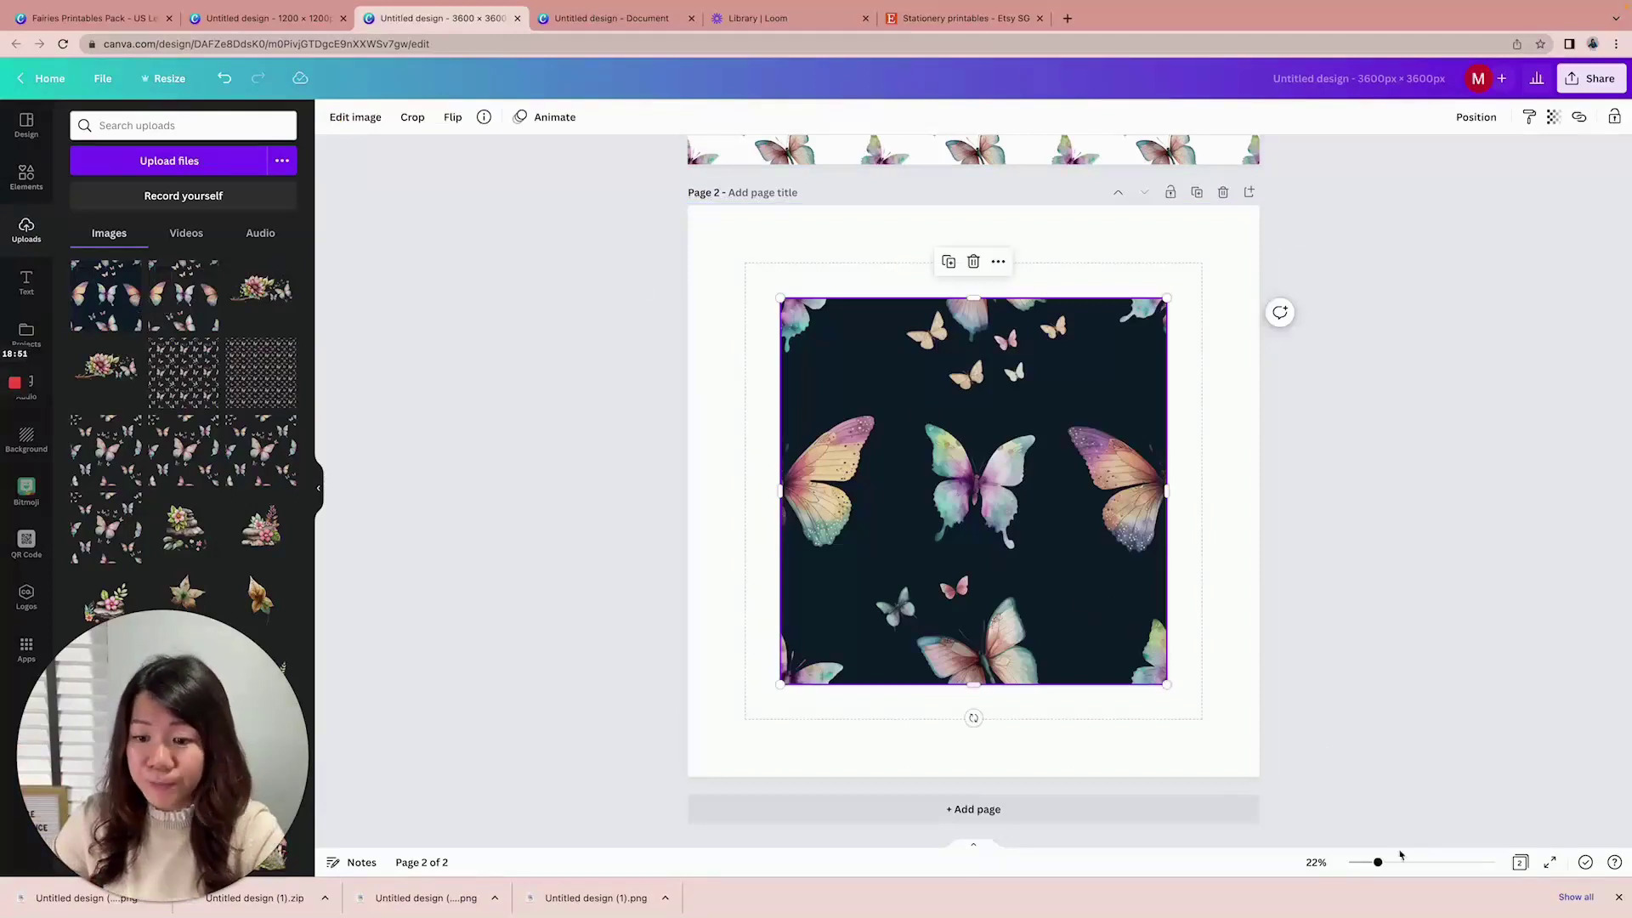
Scale the dark butterfly tile on page 2 down to about one third of the page width
{"action": "left_click_drag", "start_coordinate": [1384, 866], "coordinate": [1415, 863]}
{"action": "scroll", "coordinate": [1445, 637], "scroll_direction": "down", "scroll_amount": 5}
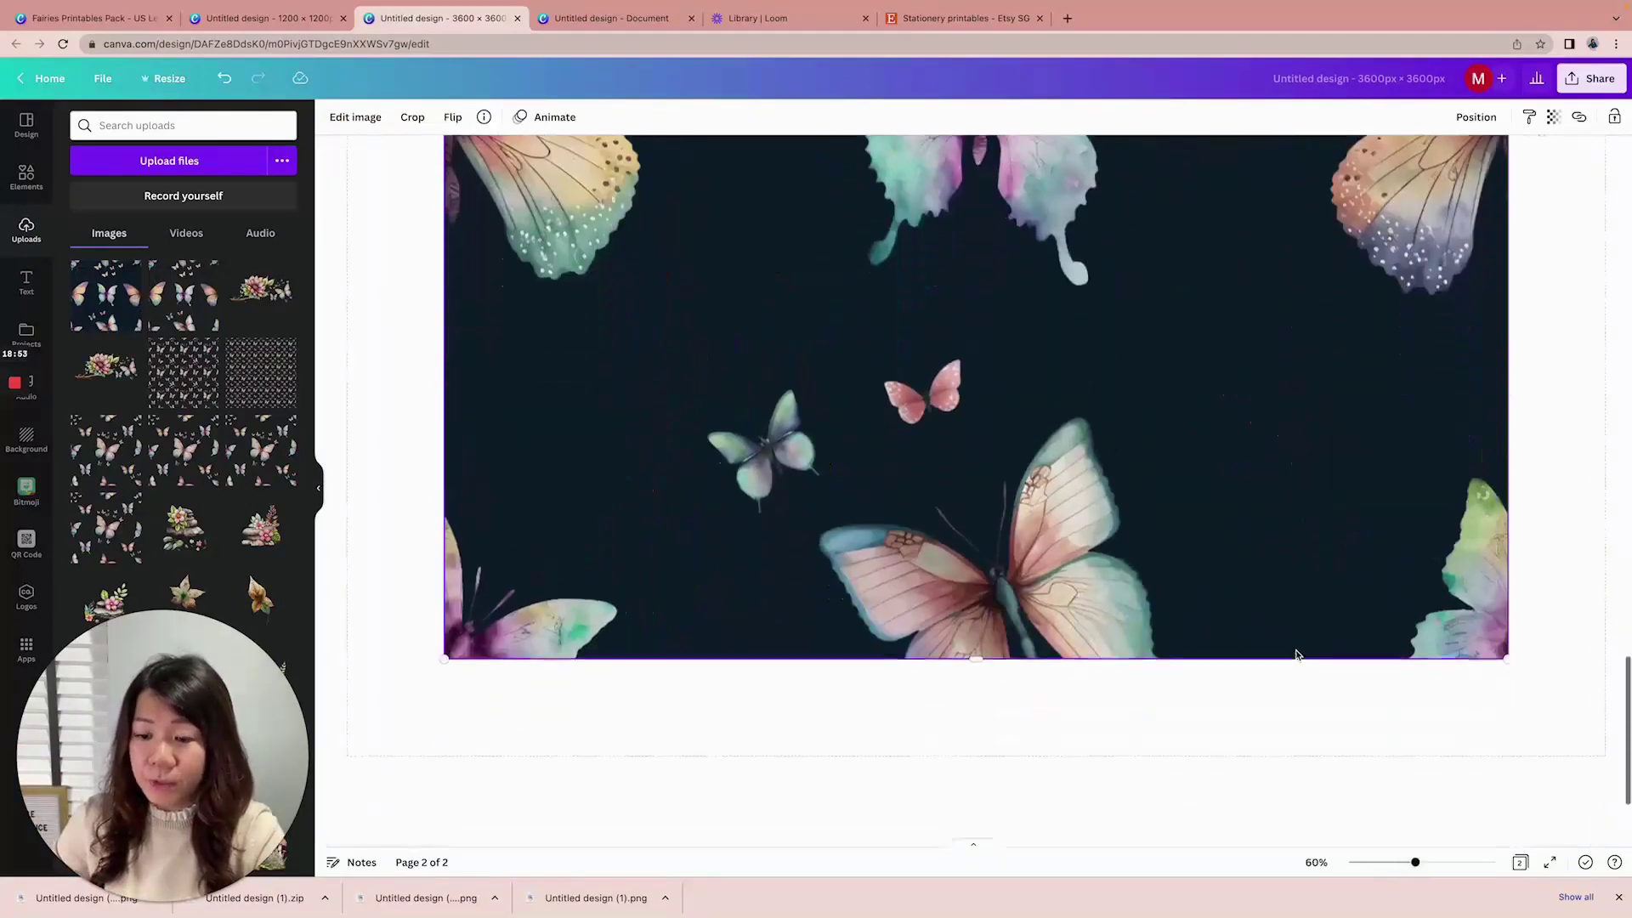
{"action": "left_click_drag", "start_coordinate": [1507, 621], "coordinate": [997, 203]}
{"action": "scroll", "coordinate": [1054, 258], "scroll_direction": "up", "scroll_amount": 3}
{"action": "left_click_drag", "start_coordinate": [996, 344], "coordinate": [969, 315]}
{"action": "left_click_drag", "start_coordinate": [1415, 863], "coordinate": [1389, 862]}
{"action": "scroll", "coordinate": [1155, 470], "scroll_direction": "up", "scroll_amount": 3}
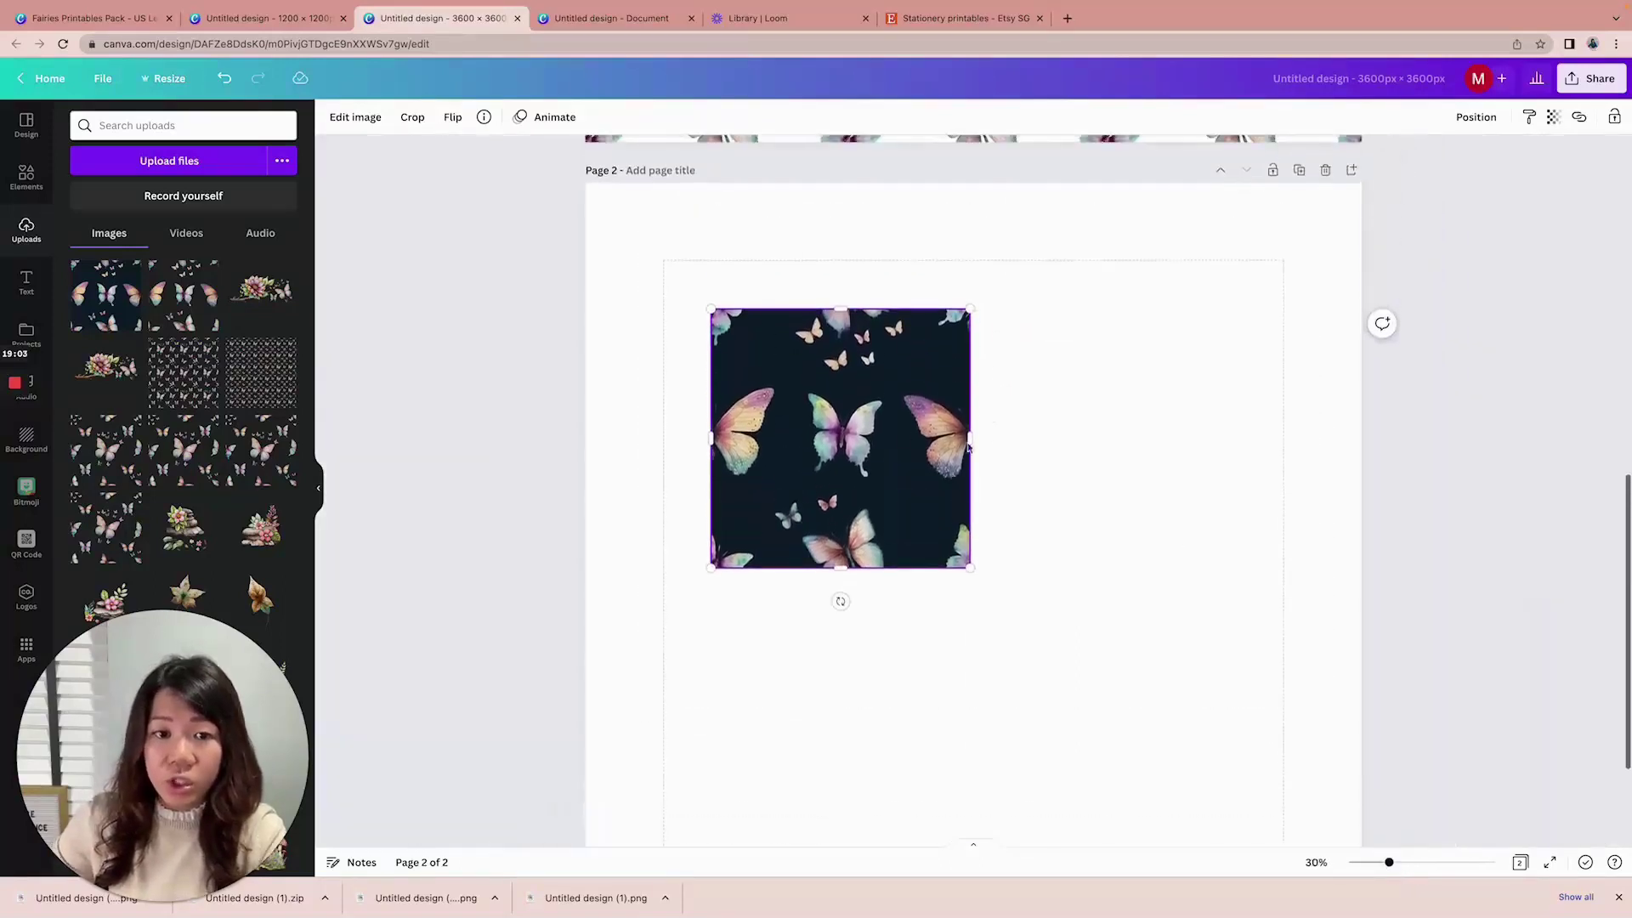
Repeat the dark tile edge to edge from page 2's upper-left corner to form two full rows of three
{"action": "left_click_drag", "start_coordinate": [823, 367], "coordinate": [965, 292]}
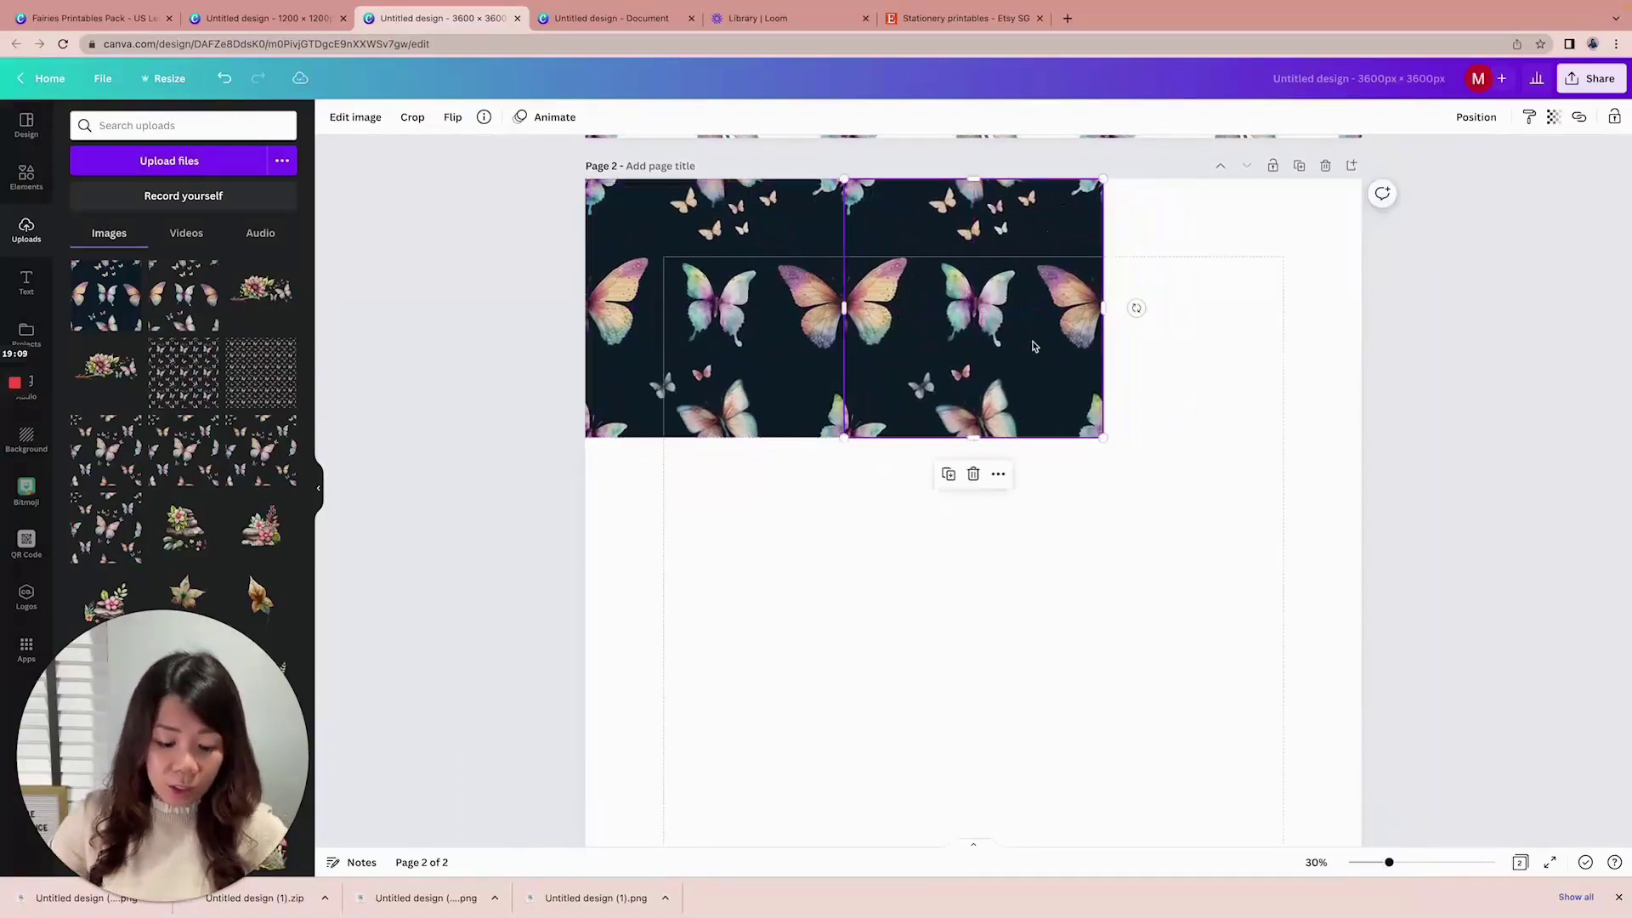
{"action": "key", "text": "ctrl+d"}
{"action": "left_click_drag", "start_coordinate": [1483, 469], "coordinate": [749, 506]}
{"action": "key", "text": "ctrl+d"}
{"action": "left_click", "coordinate": [1399, 400]}
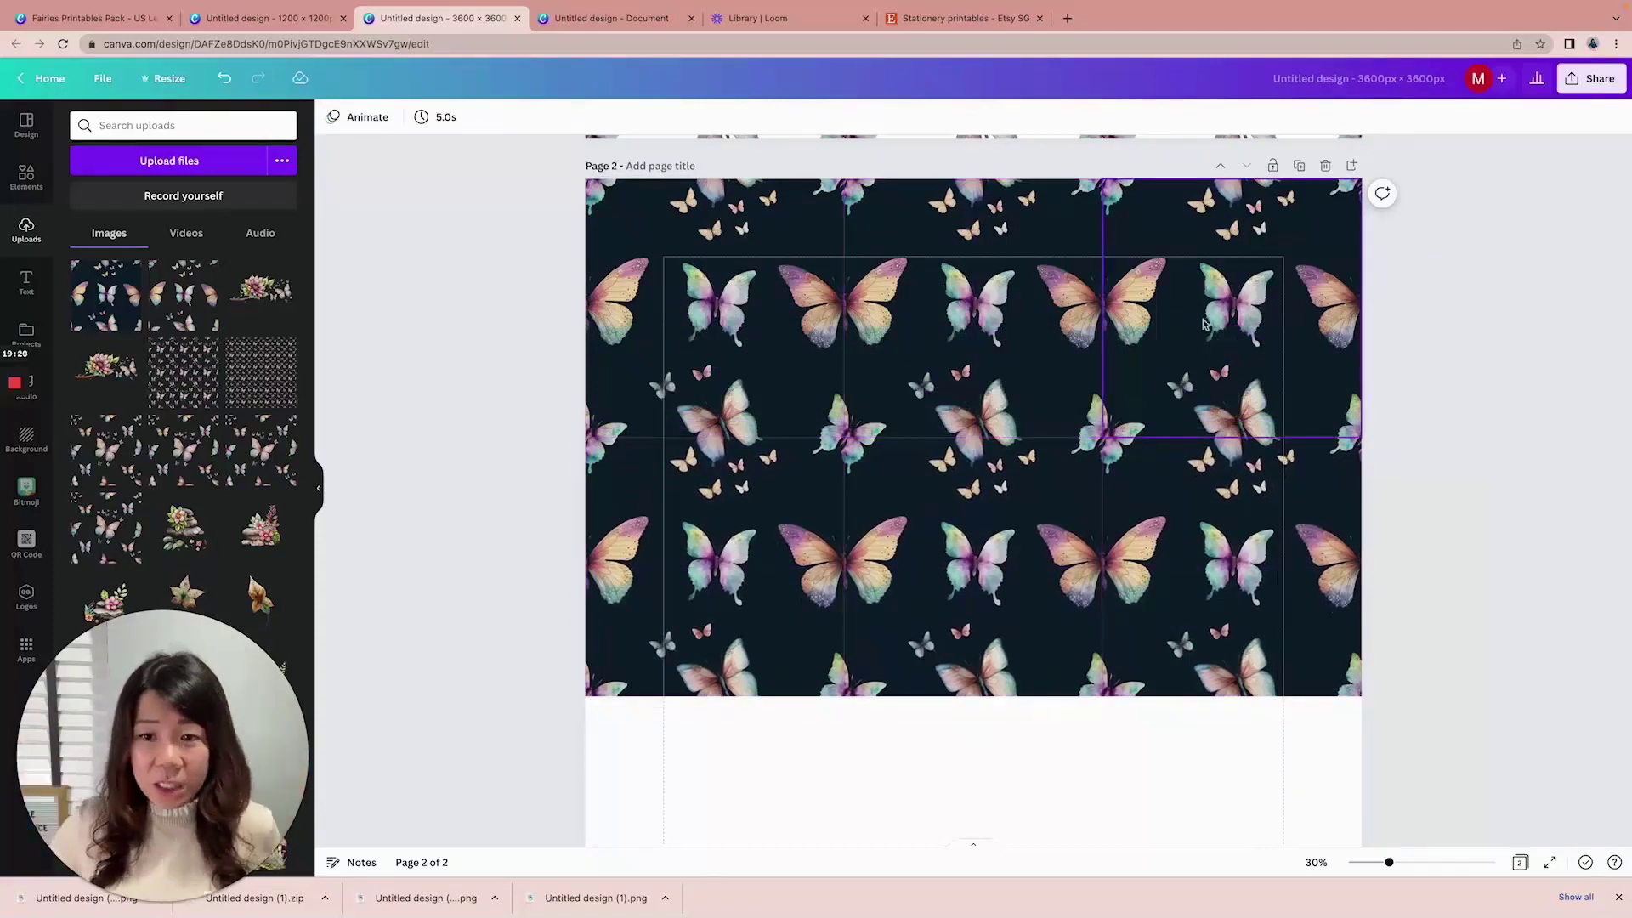
Nudge the upper-right dark butterfly tile on page 2 slightly left so it meets the neighbouring tile
{"action": "left_click", "coordinate": [996, 328]}
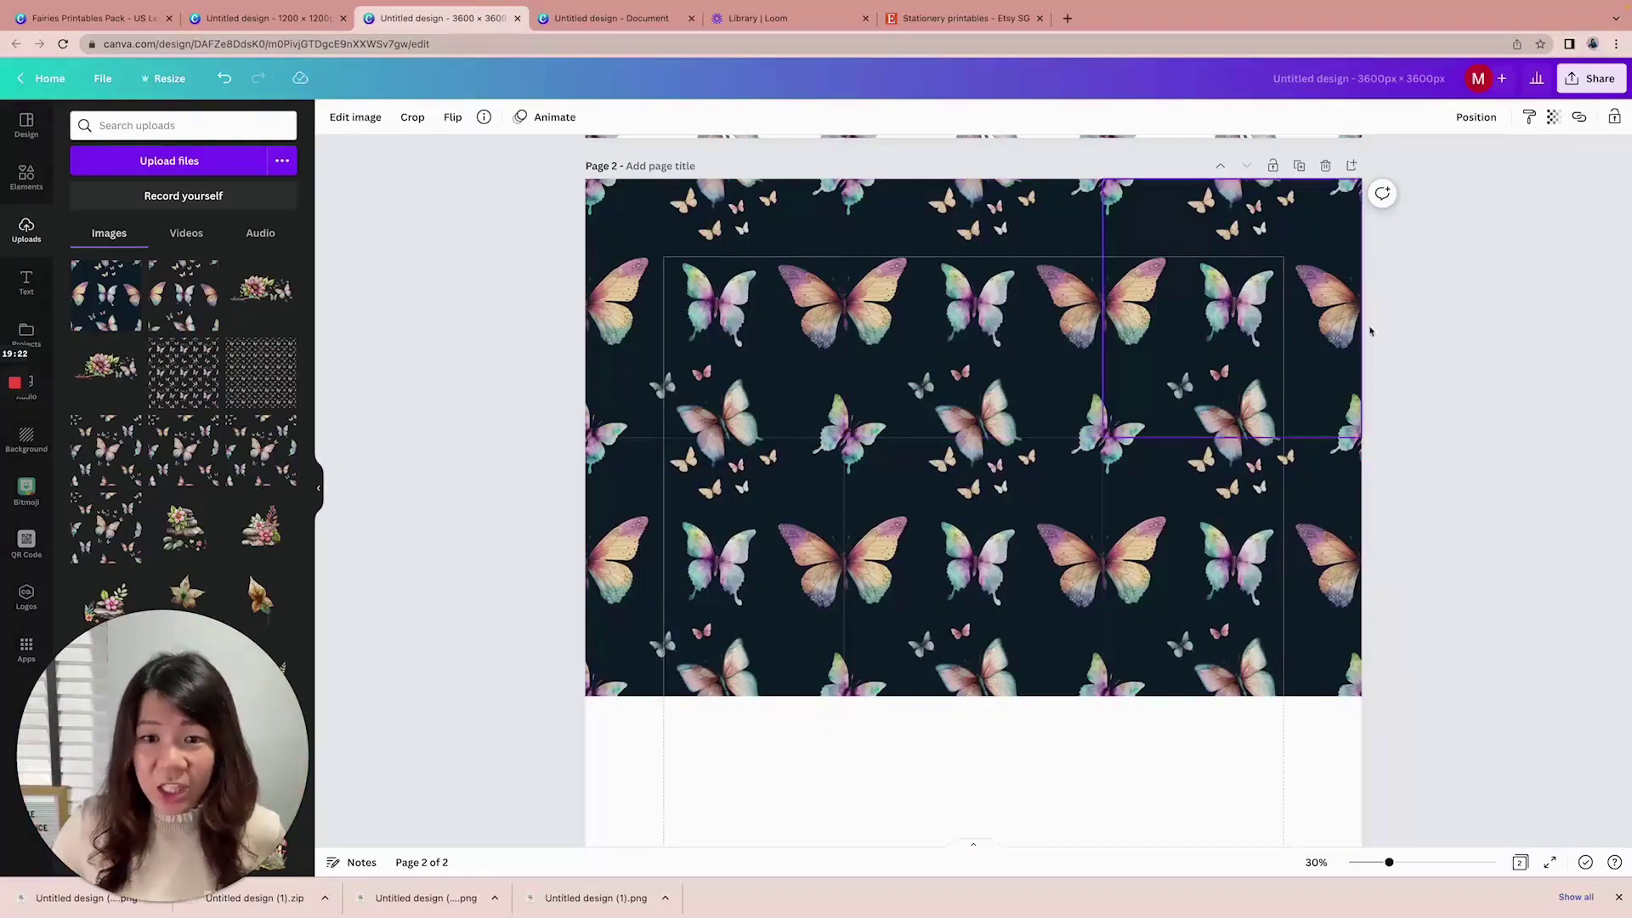
{"action": "left_click", "coordinate": [1411, 328]}
{"action": "left_click", "coordinate": [1107, 304]}
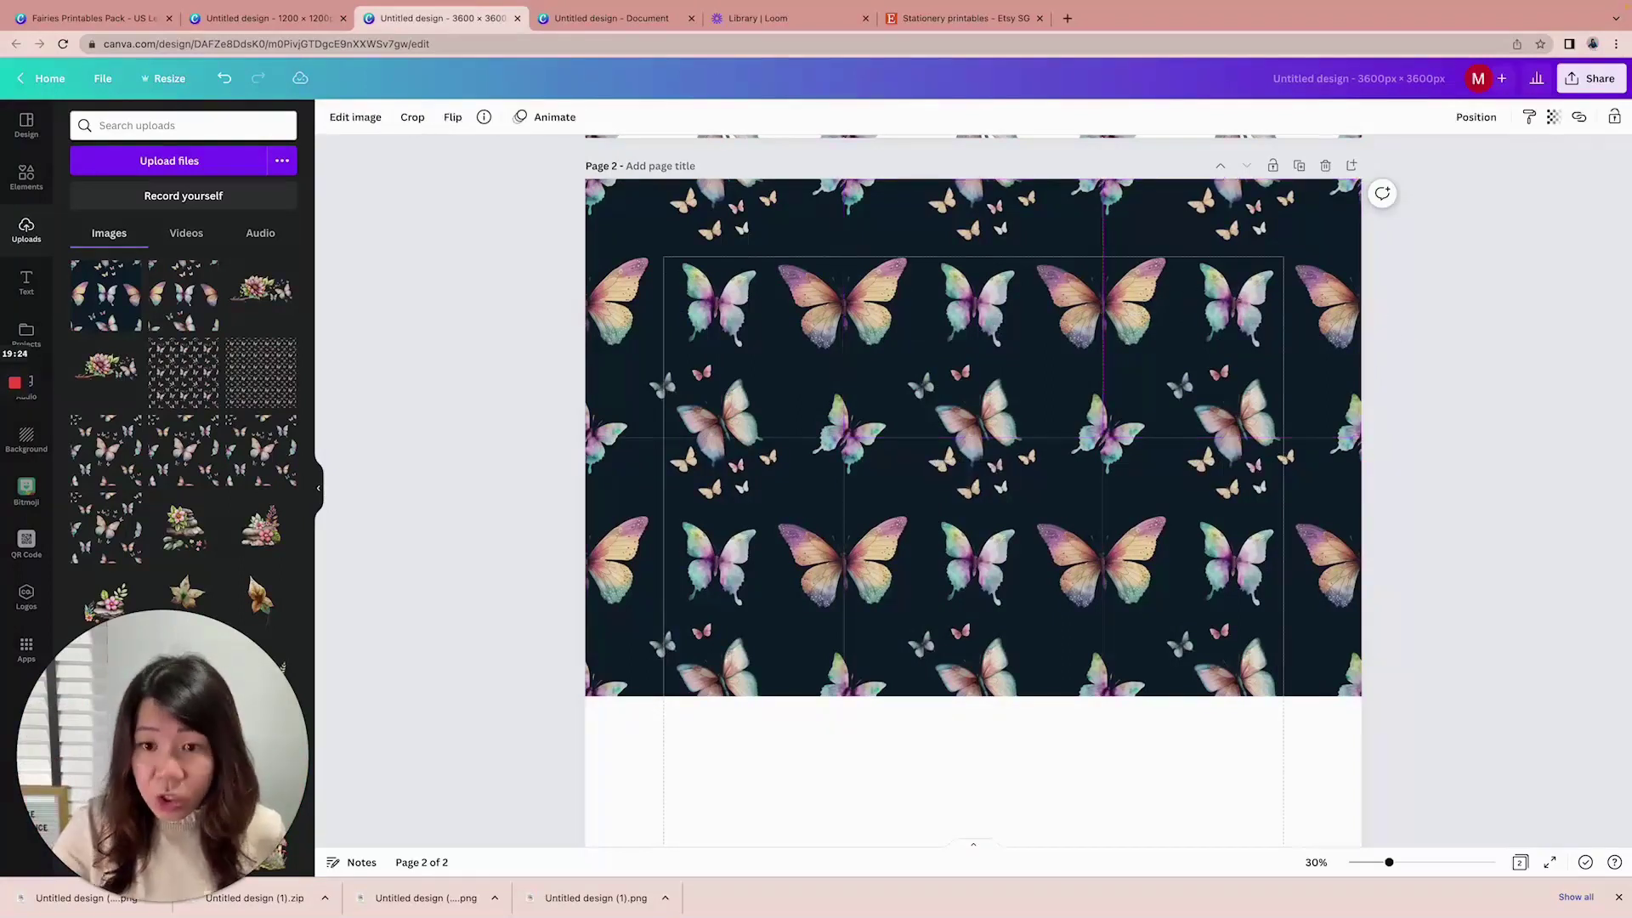
{"action": "scroll", "coordinate": [1518, 568], "scroll_direction": "up", "scroll_amount": 1}
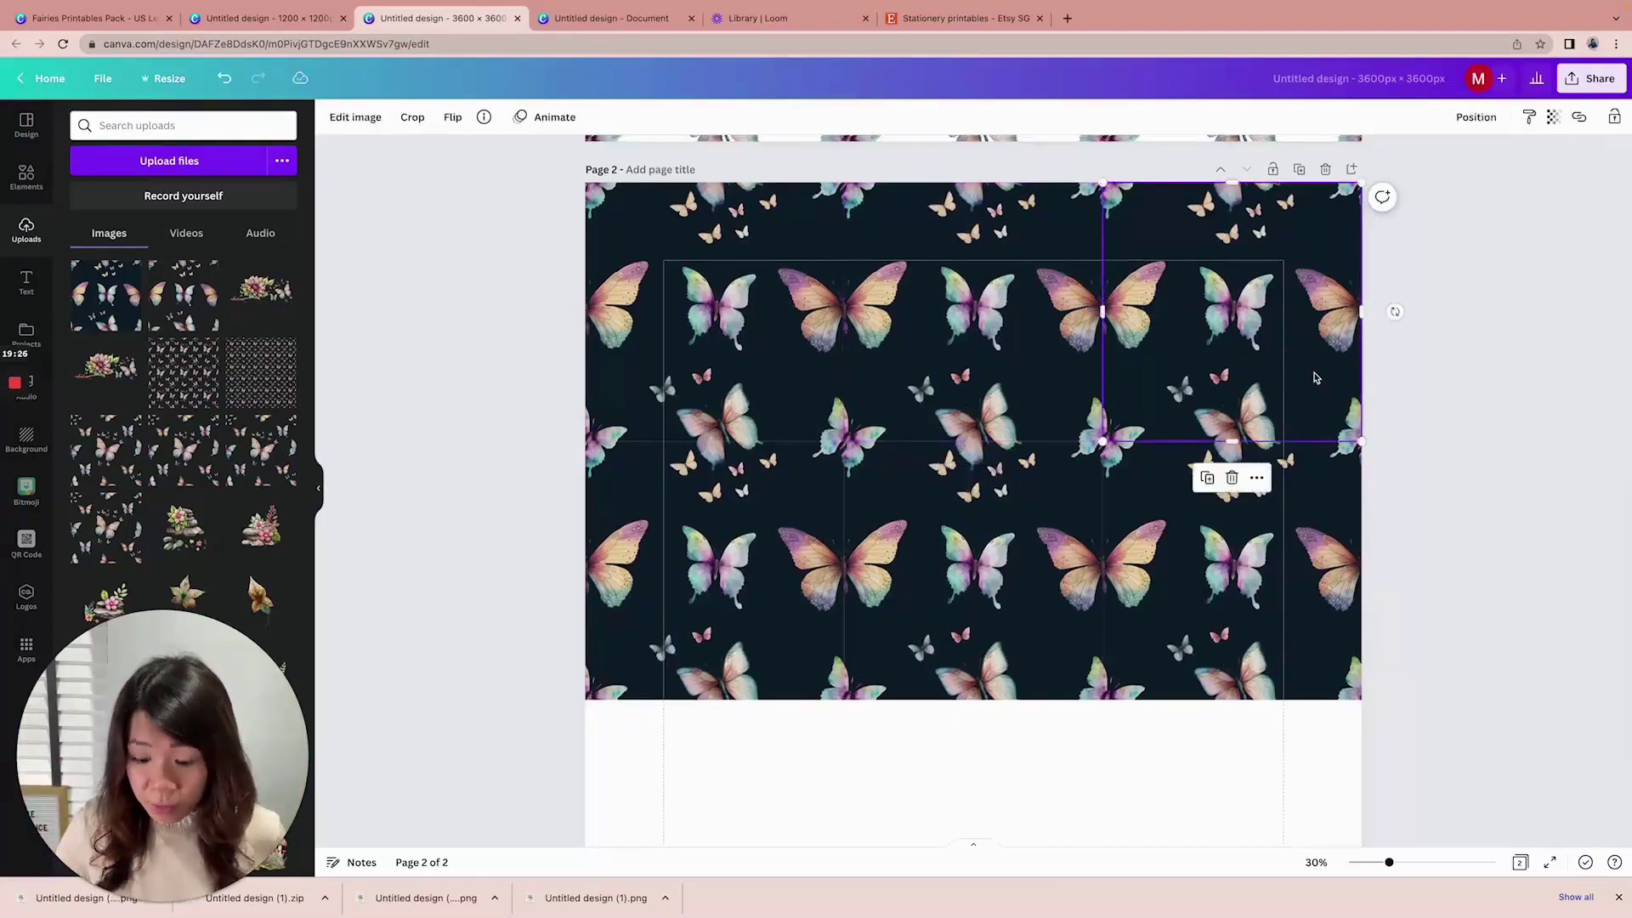
{"action": "key", "text": "Left"}
Replace the second row of dark tiles on page 2 with a copy of the first row placed directly beneath it
{"action": "left_click", "coordinate": [1451, 376]}
{"action": "left_click_drag", "start_coordinate": [1487, 670], "coordinate": [539, 542]}
{"action": "key", "text": "Delete"}
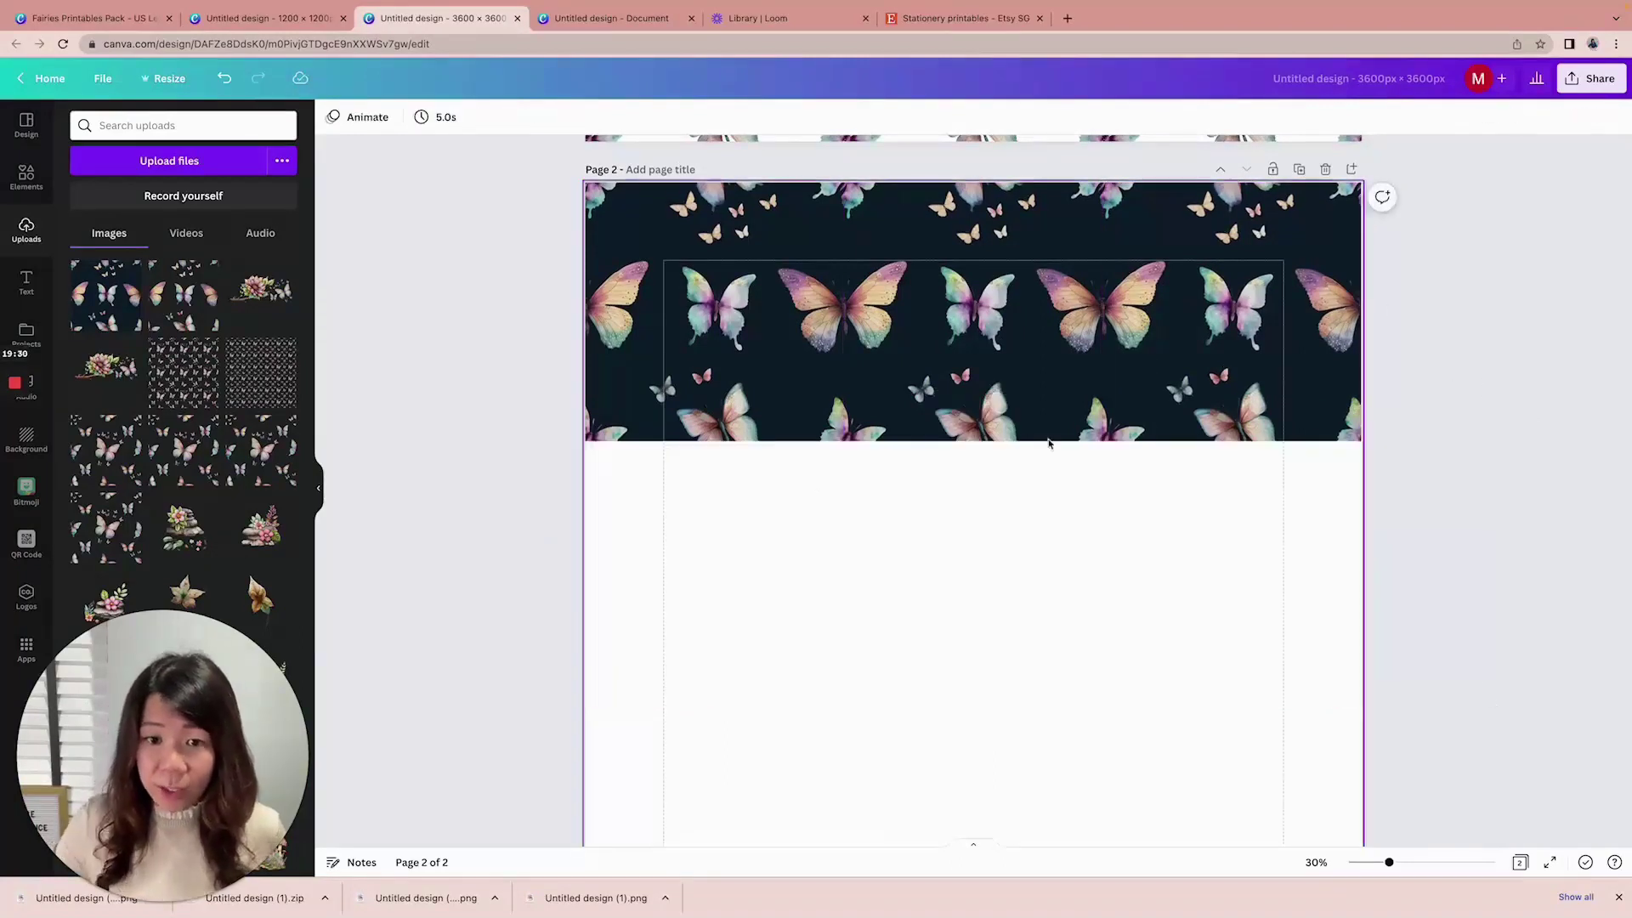
{"action": "scroll", "coordinate": [1380, 474], "scroll_direction": "up", "scroll_amount": 2}
{"action": "left_click_drag", "start_coordinate": [1420, 532], "coordinate": [633, 344]}
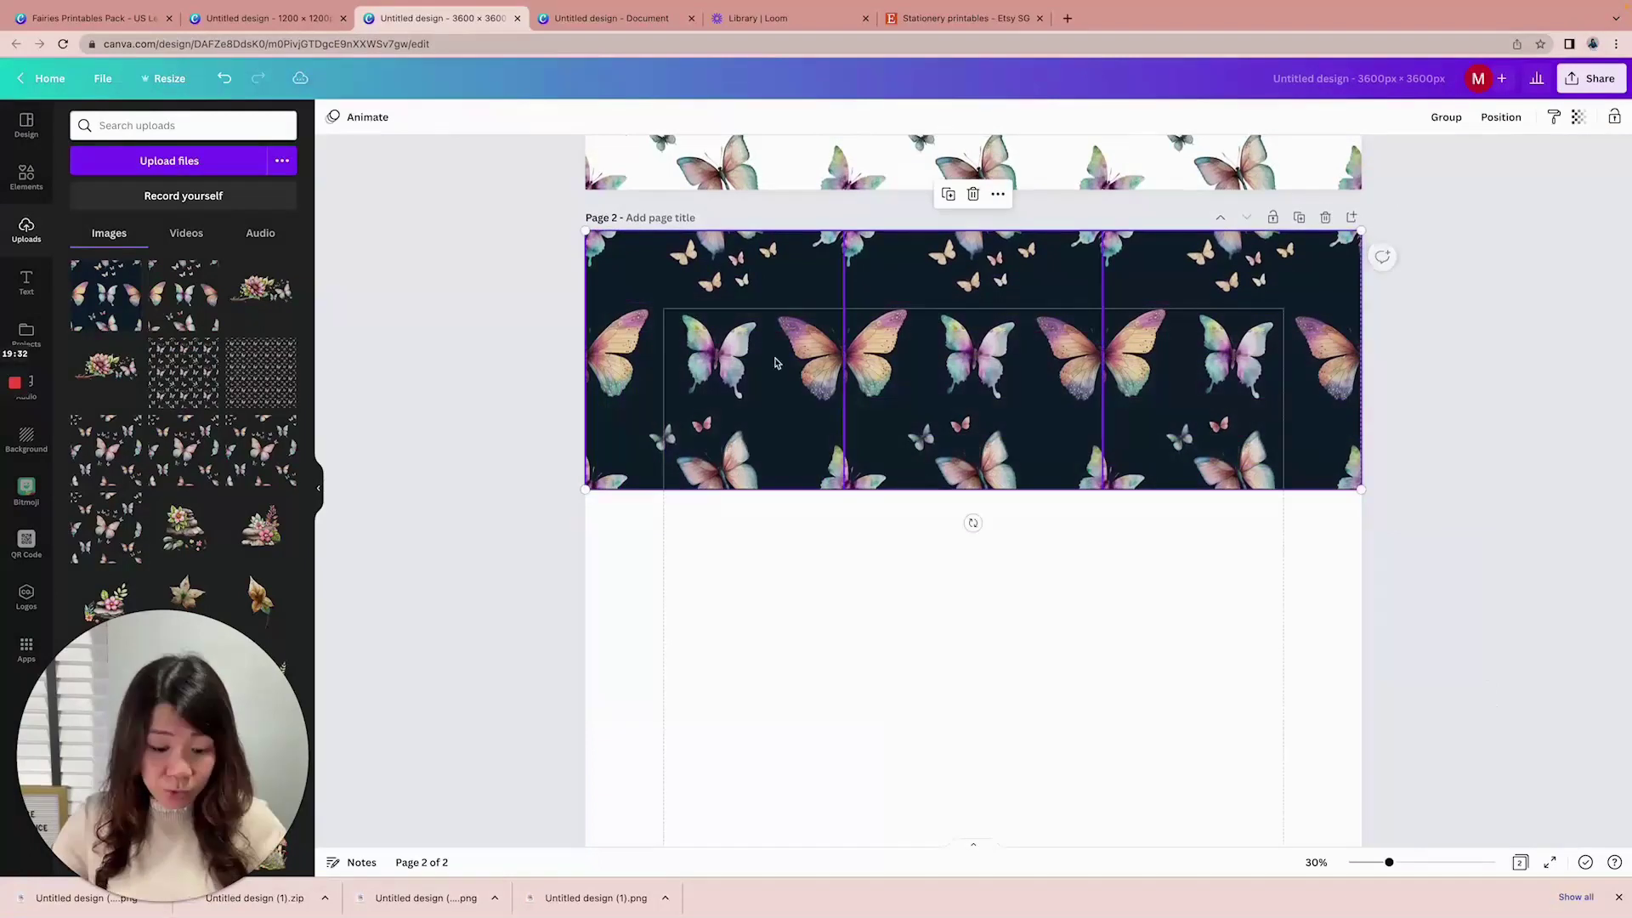
{"action": "left_click_drag", "start_coordinate": [795, 336], "coordinate": [790, 577]}
{"action": "left_click", "coordinate": [1458, 488]}
{"action": "scroll", "coordinate": [1458, 487], "scroll_direction": "down", "scroll_amount": 2}
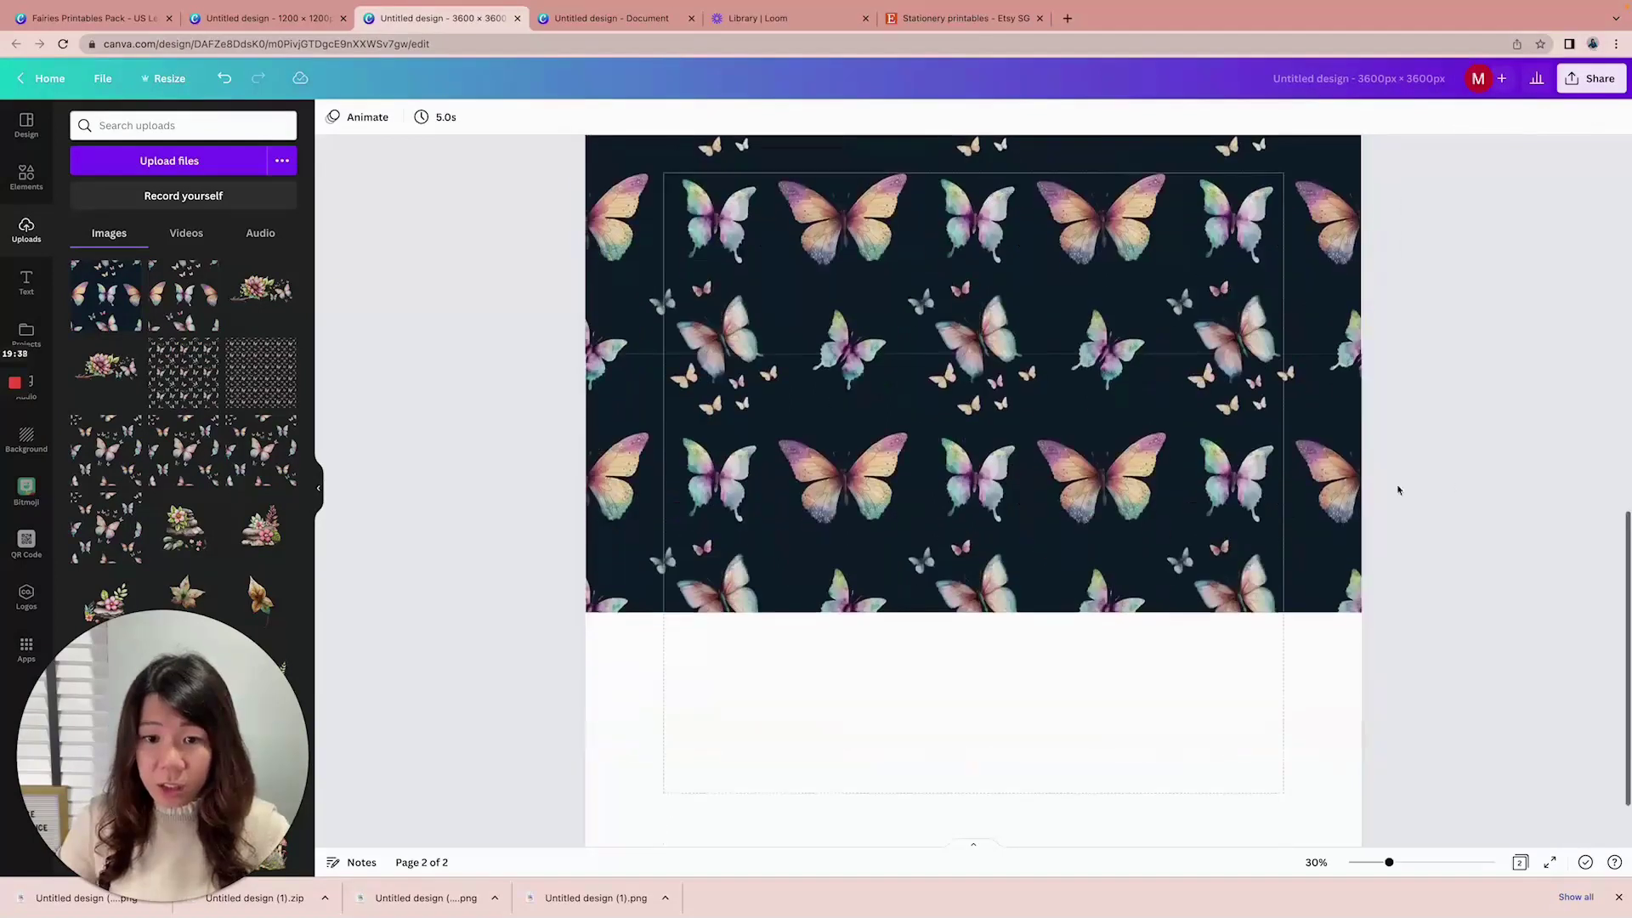
Examine the join between the first and second rows of dark tiles on page 2 up close
{"action": "left_click_drag", "start_coordinate": [1458, 493], "coordinate": [586, 441]}
{"action": "left_click", "coordinate": [1496, 330]}
{"action": "scroll", "coordinate": [1464, 382], "scroll_direction": "up", "scroll_amount": 1}
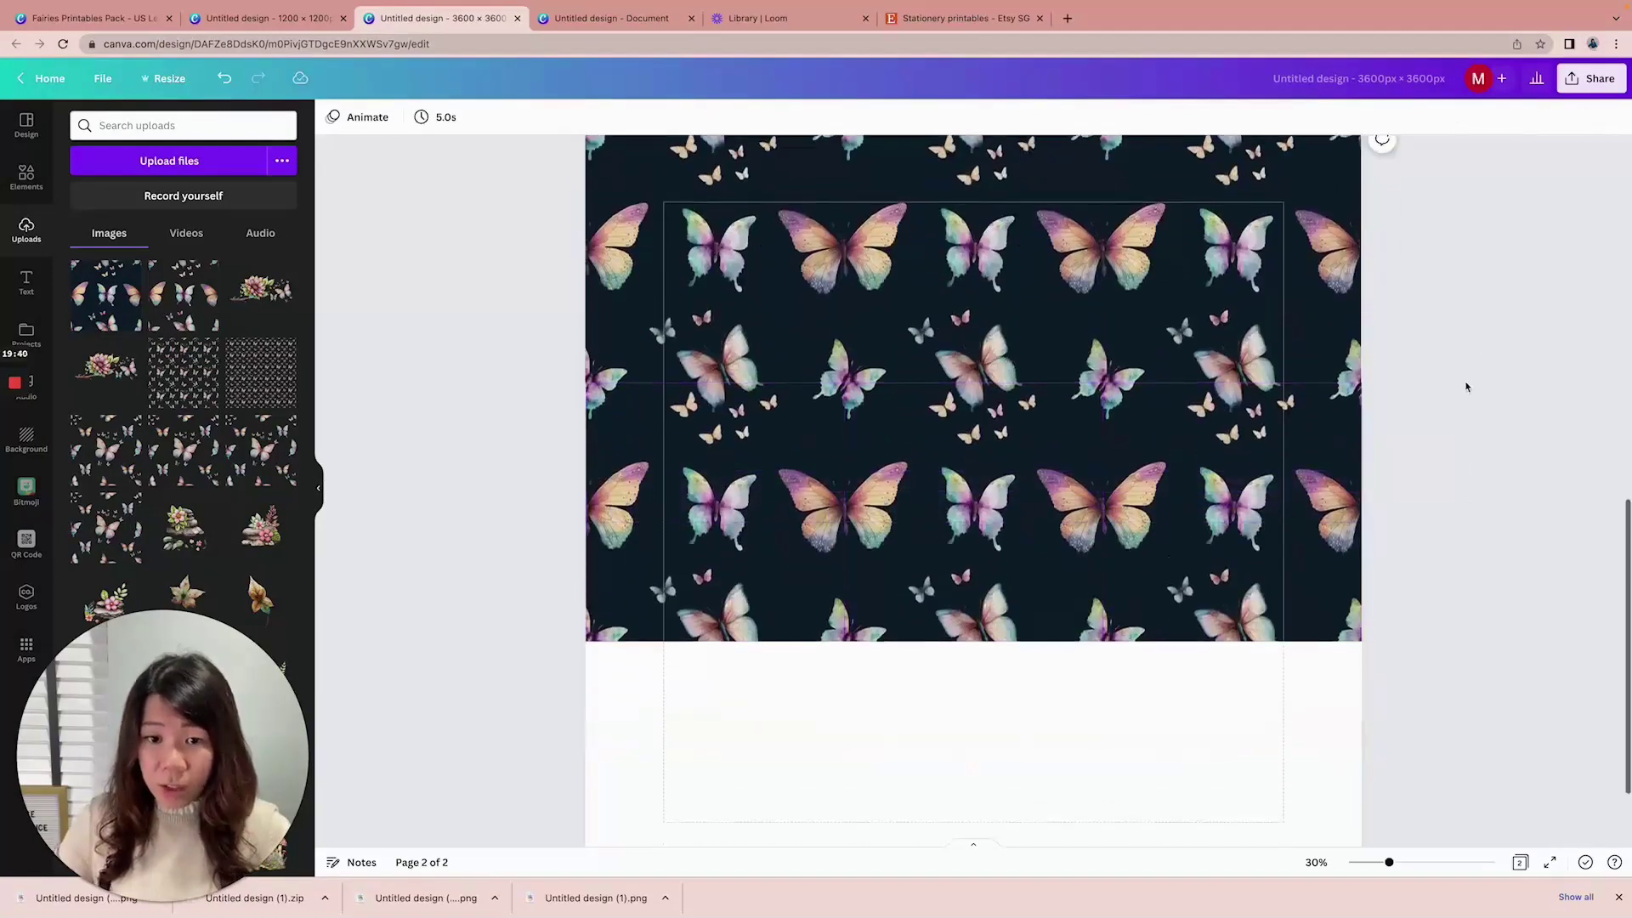
{"action": "left_click_drag", "start_coordinate": [1388, 862], "coordinate": [1413, 862]}
{"action": "scroll", "coordinate": [1312, 576], "scroll_direction": "left", "scroll_amount": 2}
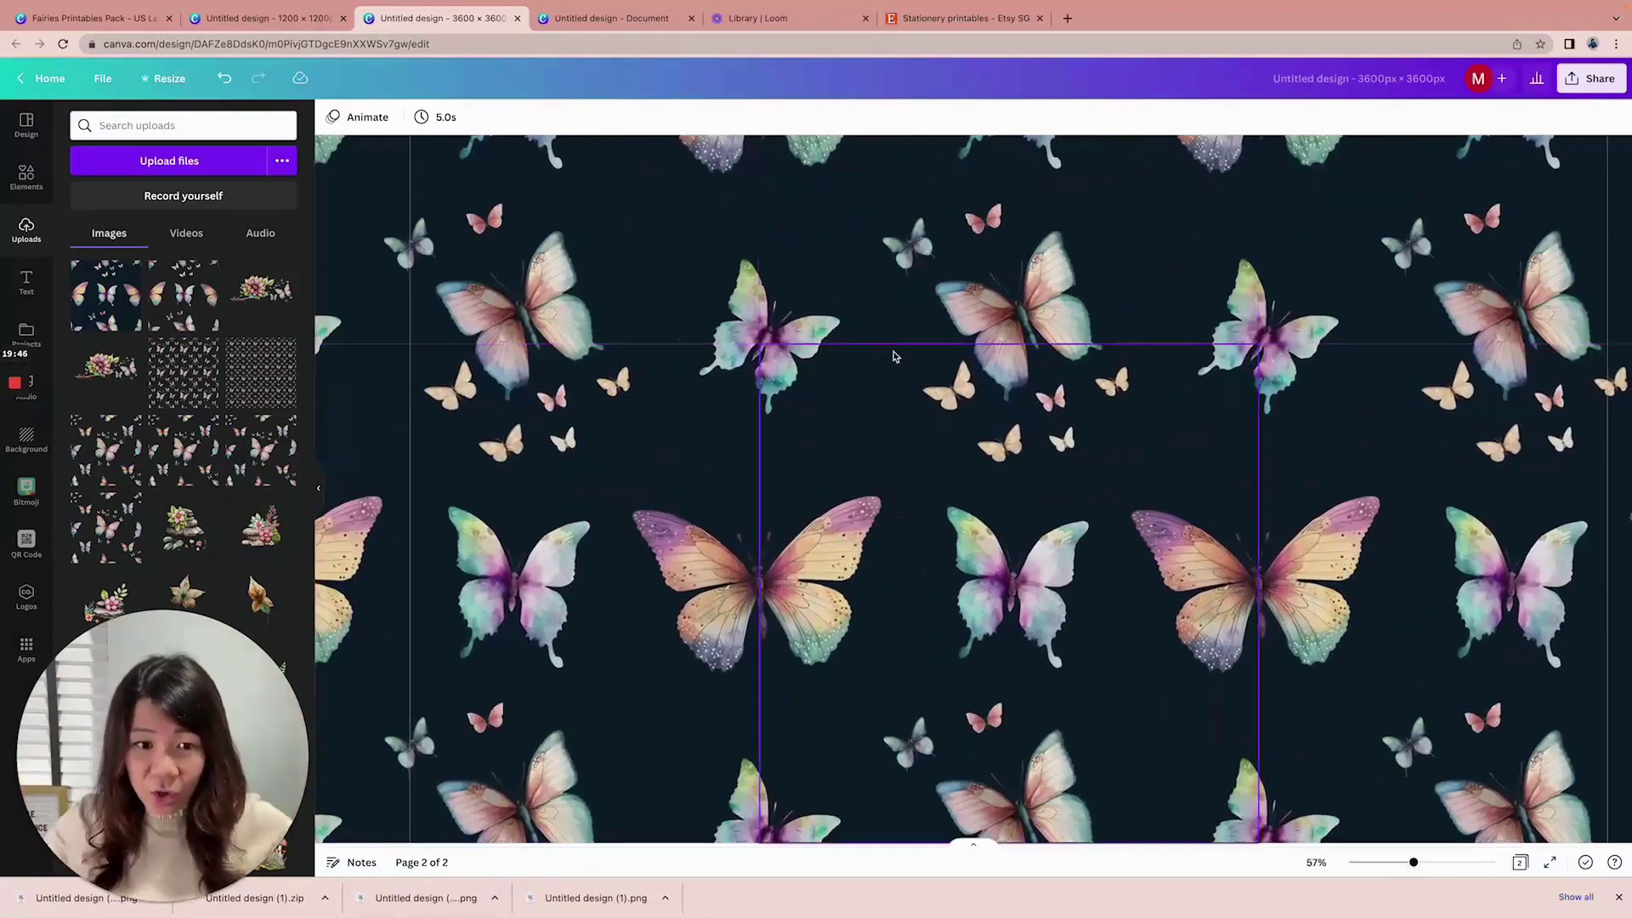
{"action": "left_click_drag", "start_coordinate": [1414, 862], "coordinate": [1398, 862]}
{"action": "left_click_drag", "start_coordinate": [1289, 561], "coordinate": [474, 382]}
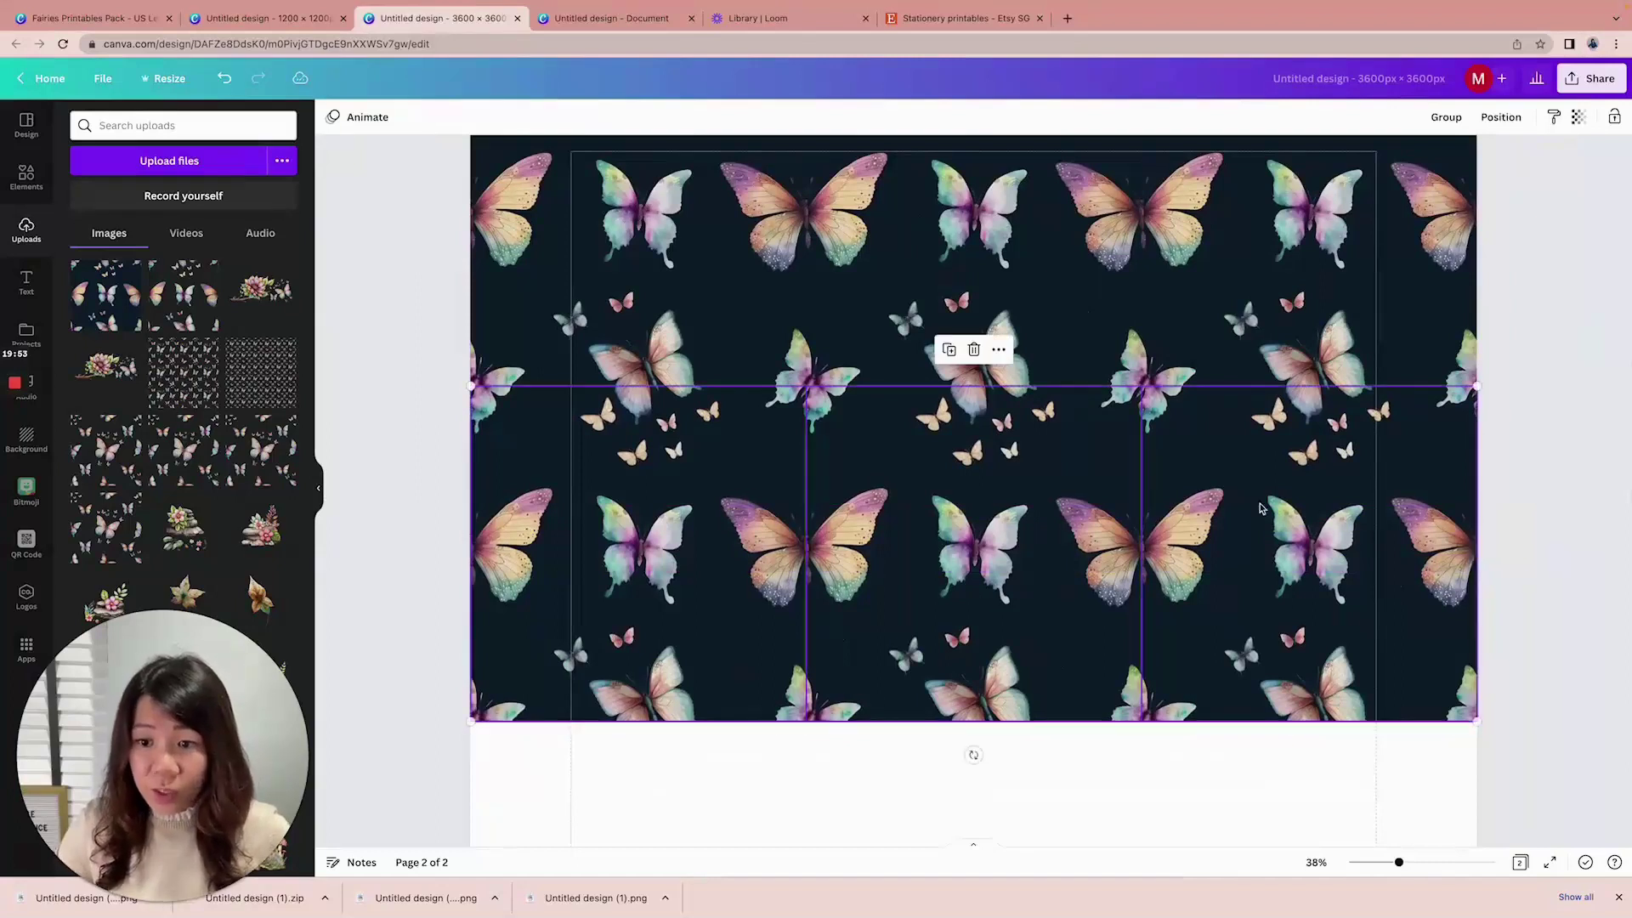
{"action": "left_click", "coordinate": [1493, 394]}
Duplicate the second row of dark tiles directly below it as a third row that fills the rest of page 2
{"action": "scroll", "coordinate": [1626, 608], "scroll_direction": "down", "scroll_amount": 3}
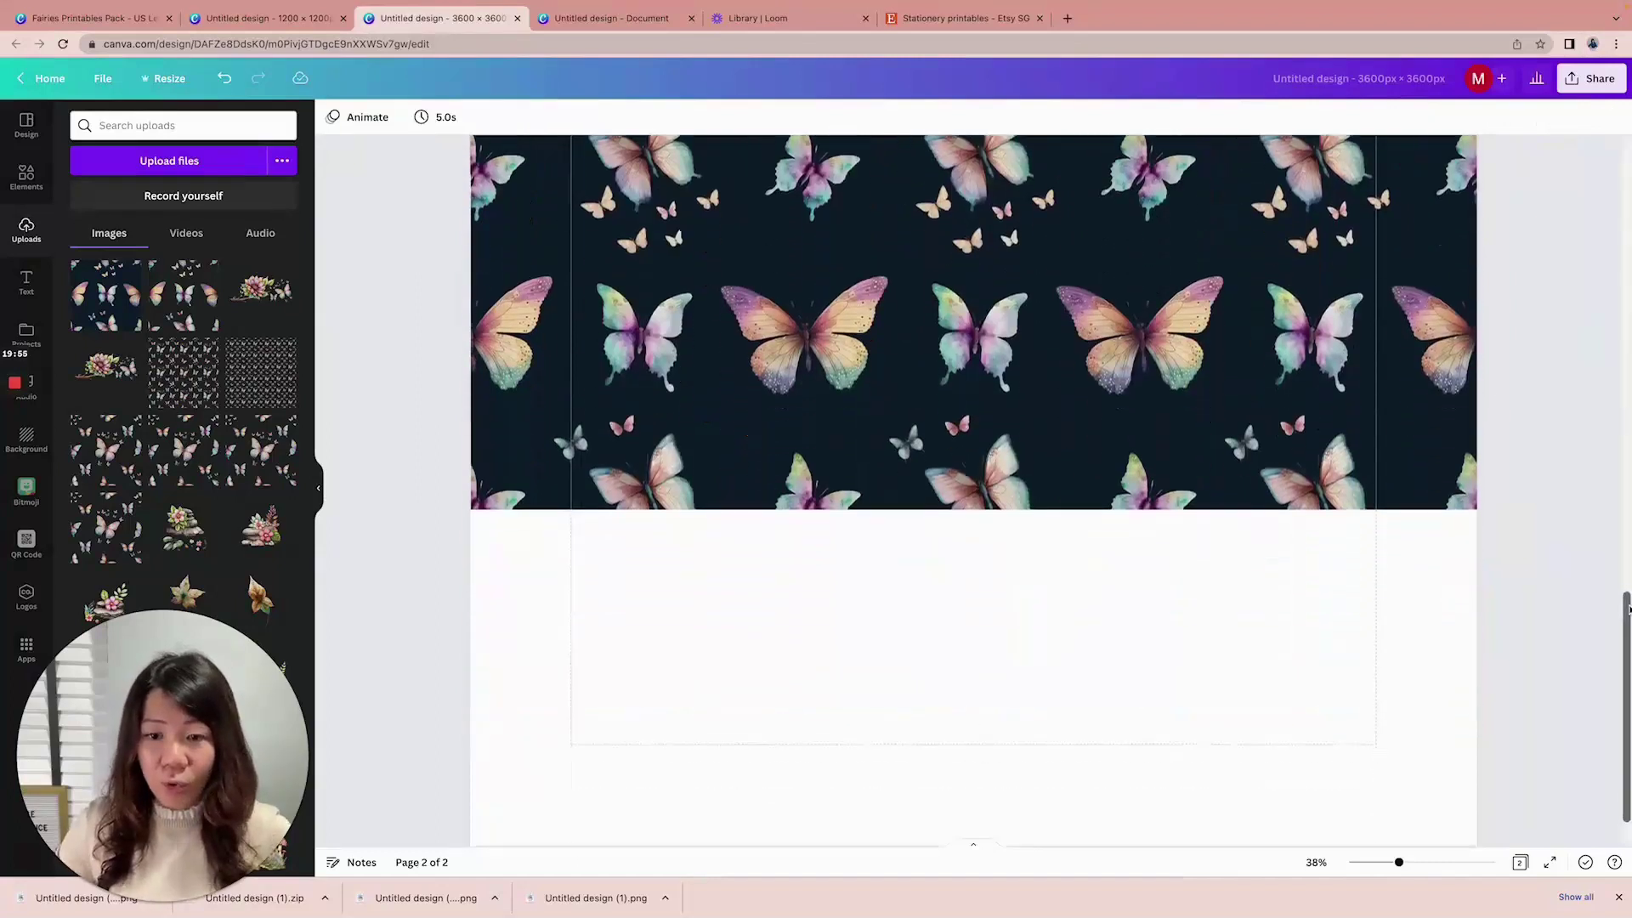
{"action": "scroll", "coordinate": [1626, 608], "scroll_direction": "up", "scroll_amount": 1}
{"action": "left_click_drag", "start_coordinate": [1606, 502], "coordinate": [480, 423]}
{"action": "left_click_drag", "start_coordinate": [611, 276], "coordinate": [605, 607]}
{"action": "left_click", "coordinate": [1521, 374]}
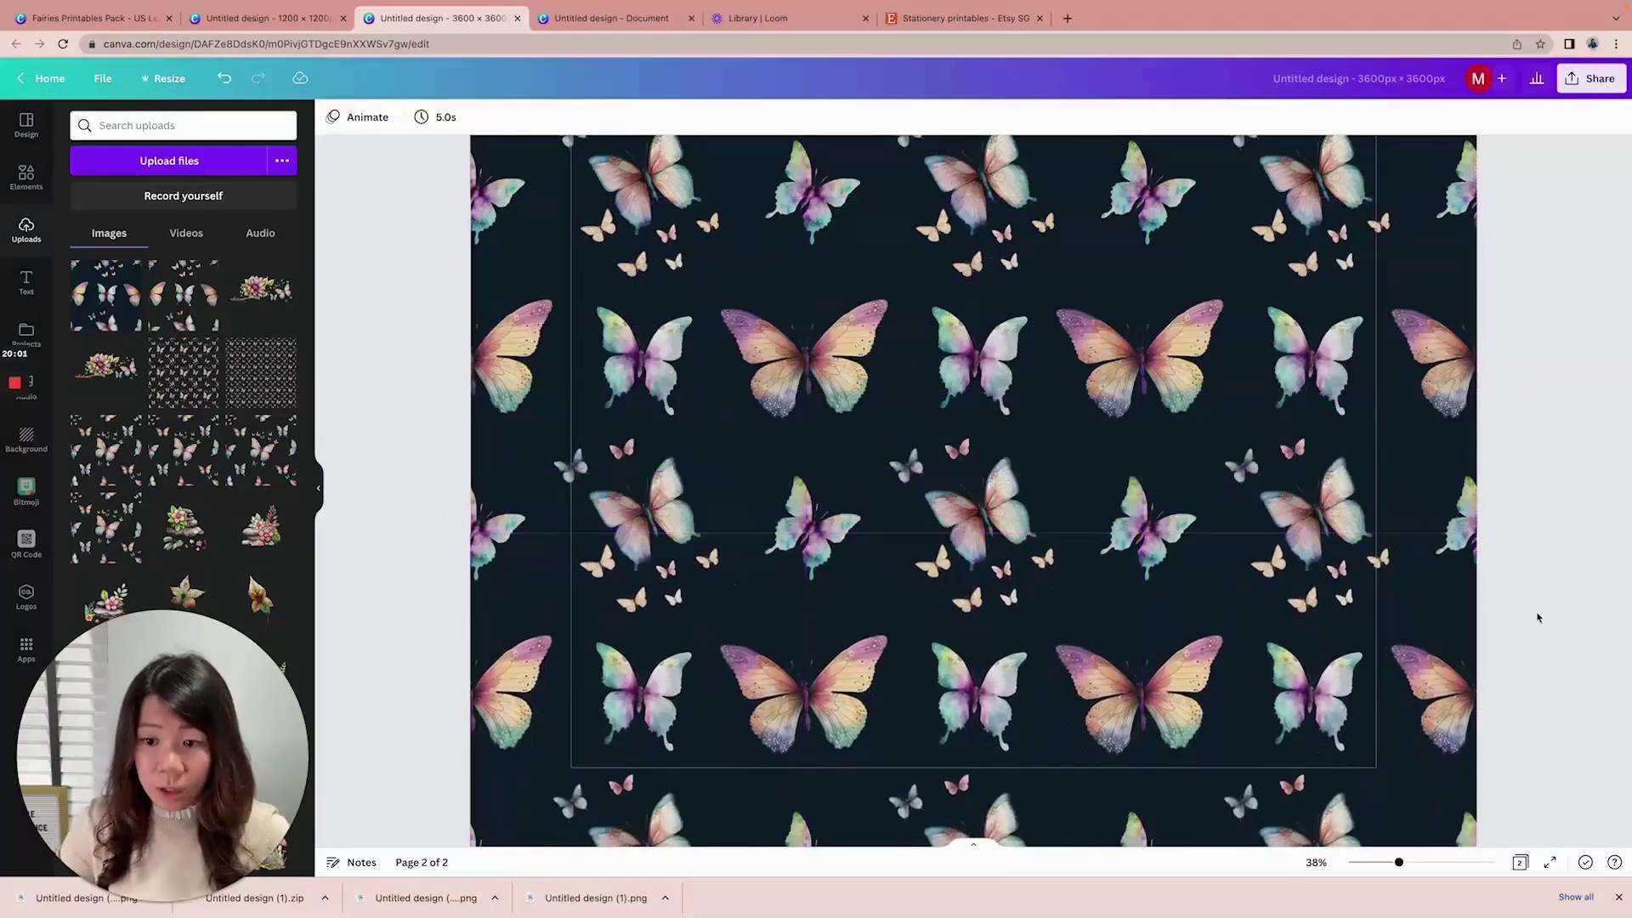
{"action": "left_click", "coordinate": [516, 633]}
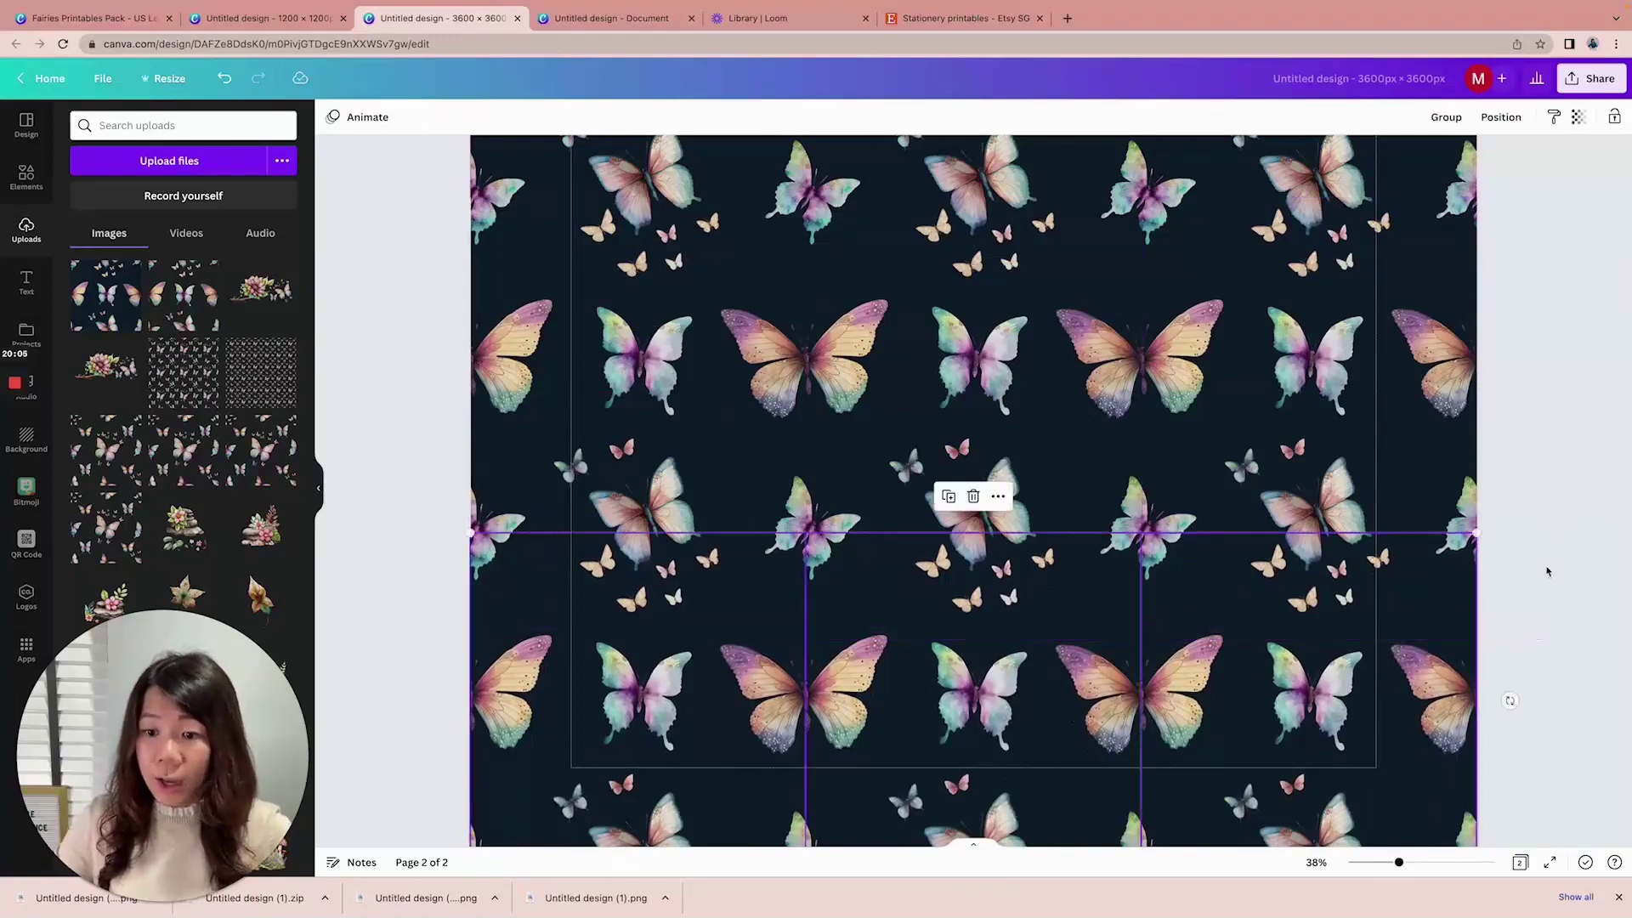
{"action": "left_click", "coordinate": [1547, 572]}
{"action": "left_click_drag", "start_coordinate": [1401, 866], "coordinate": [1388, 863]}
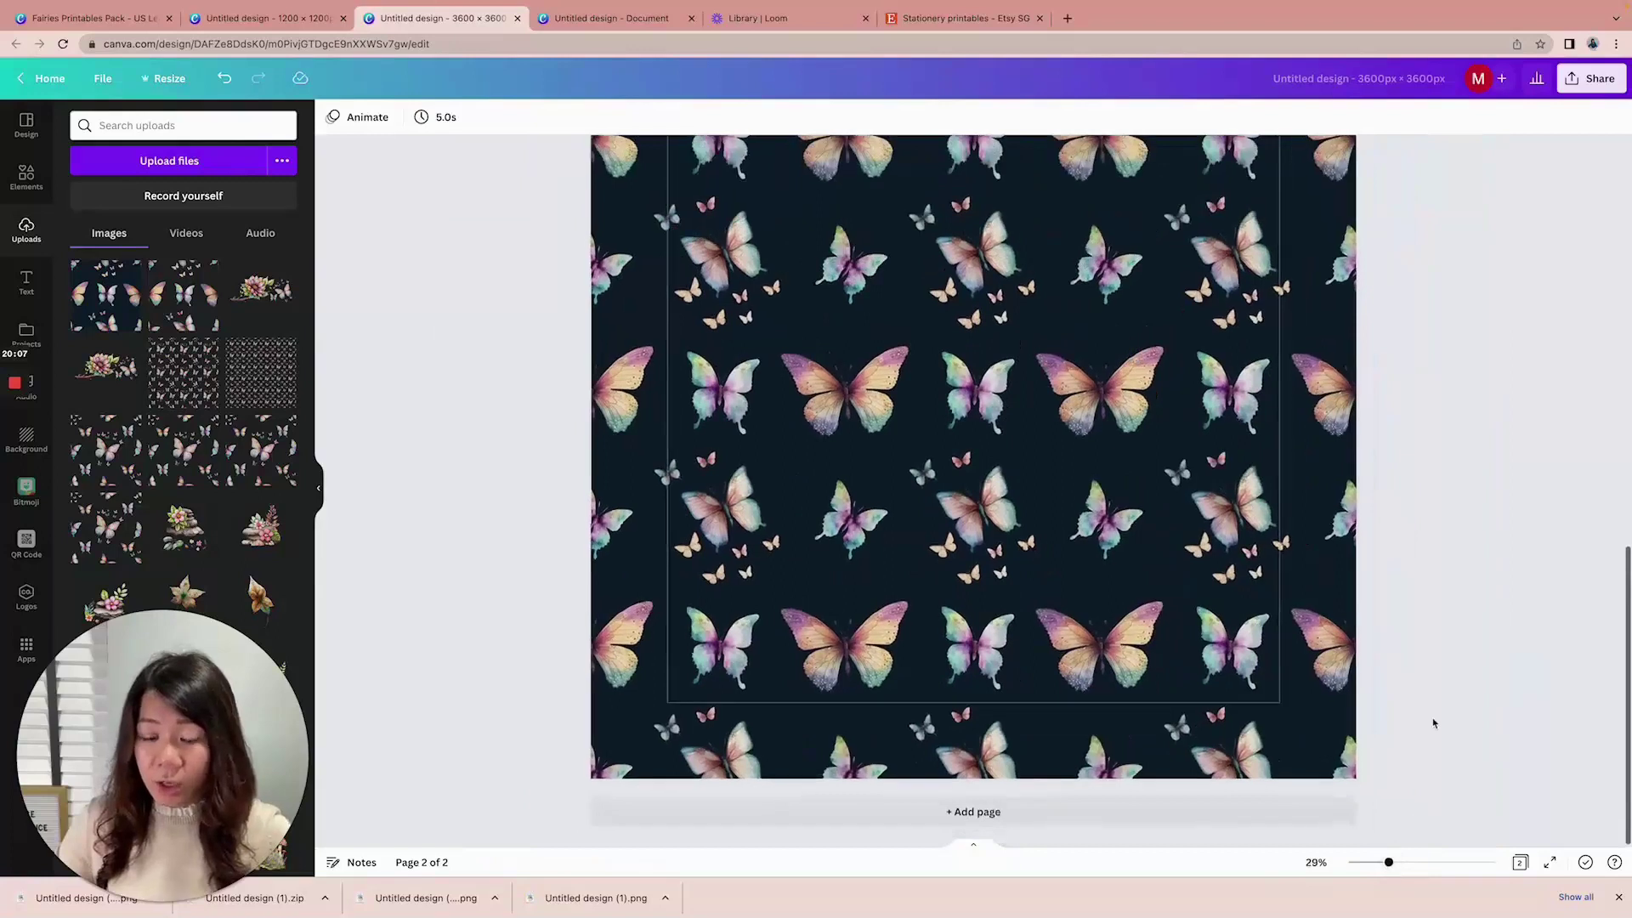
{"action": "scroll", "coordinate": [1479, 680], "scroll_direction": "up", "scroll_amount": 2}
{"action": "scroll", "coordinate": [1494, 652], "scroll_direction": "up", "scroll_amount": 3}
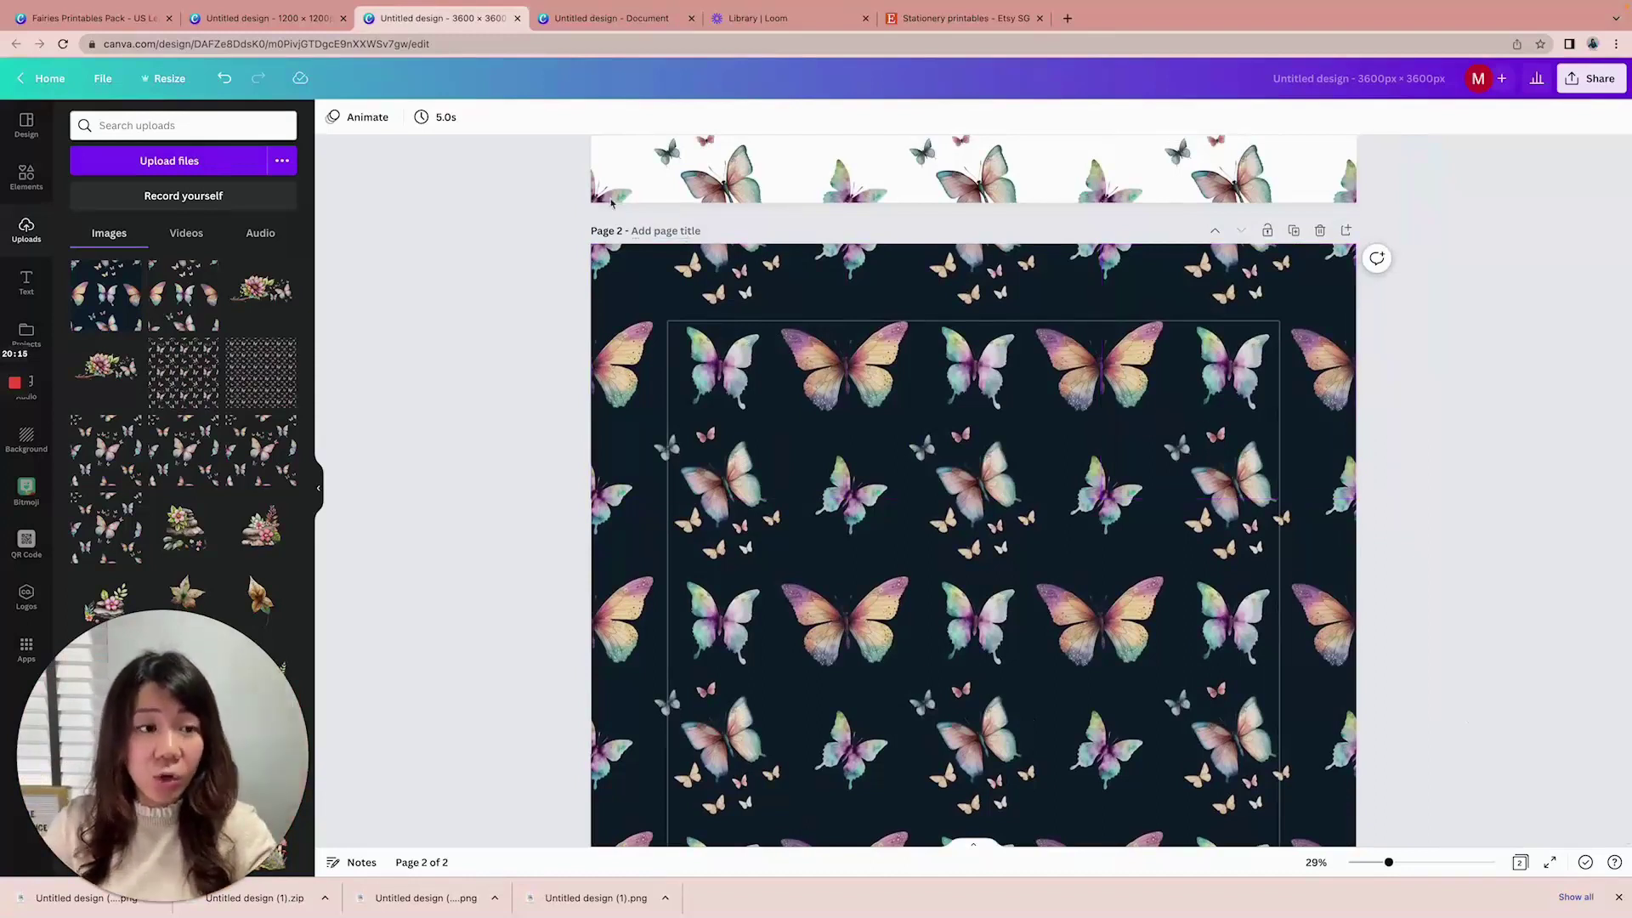
Hide the margins in the 3600 × 3600 px design and fit the whole dark pattern page in view
{"action": "left_click", "coordinate": [120, 78]}
{"action": "mouse_move", "coordinate": [187, 250]}
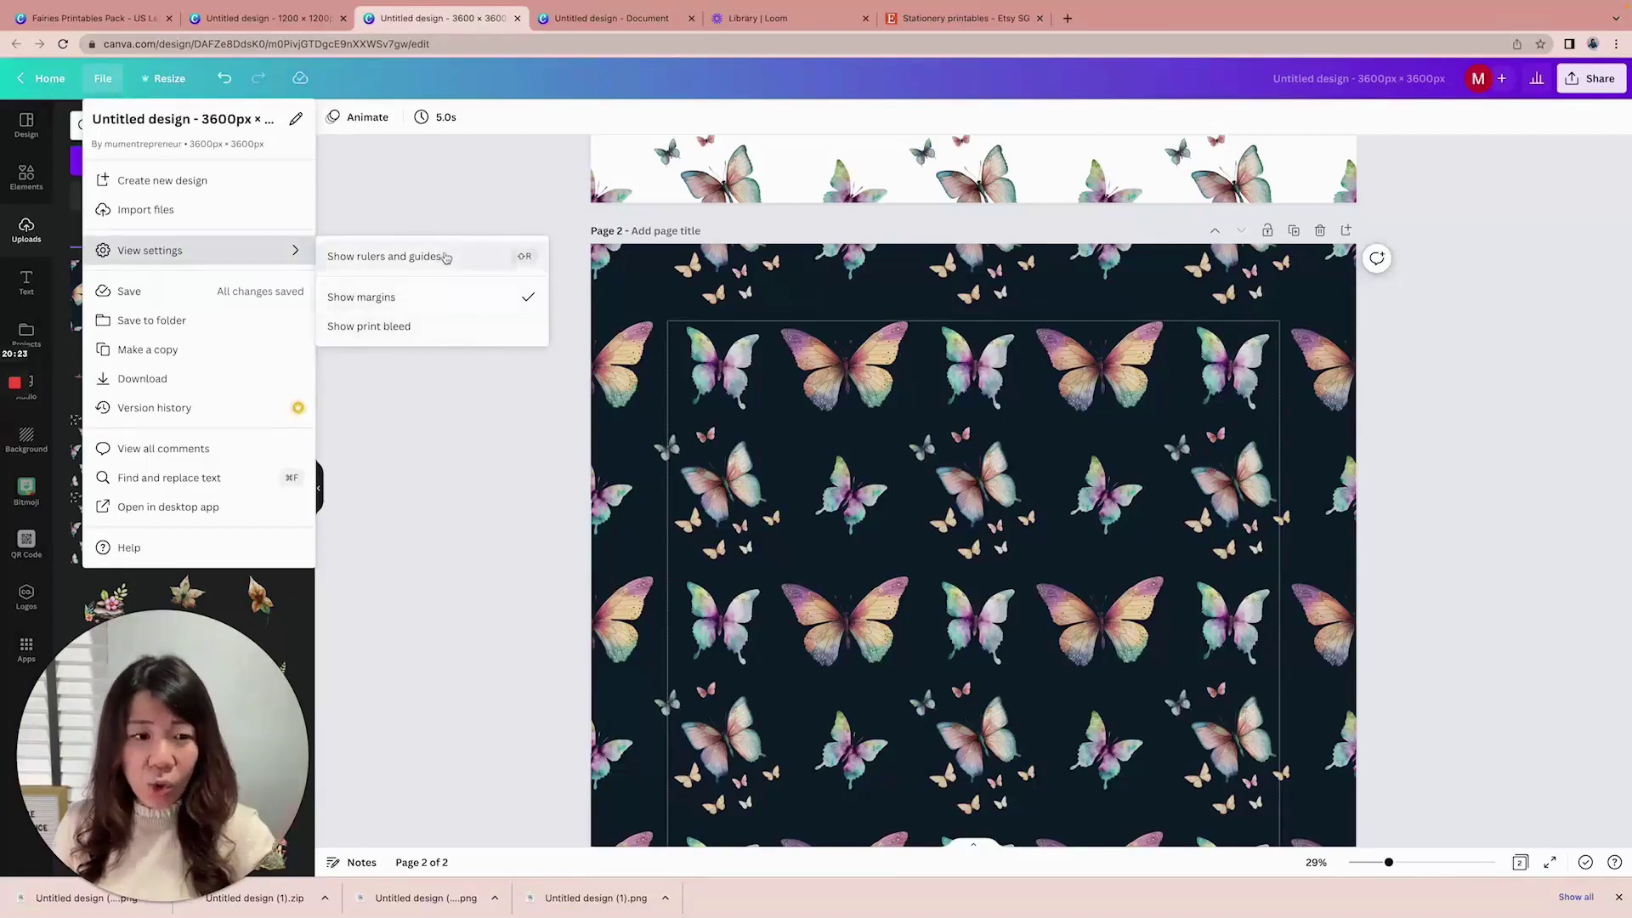
{"action": "left_click", "coordinate": [437, 298]}
{"action": "scroll", "coordinate": [1528, 420], "scroll_direction": "down", "scroll_amount": 2}
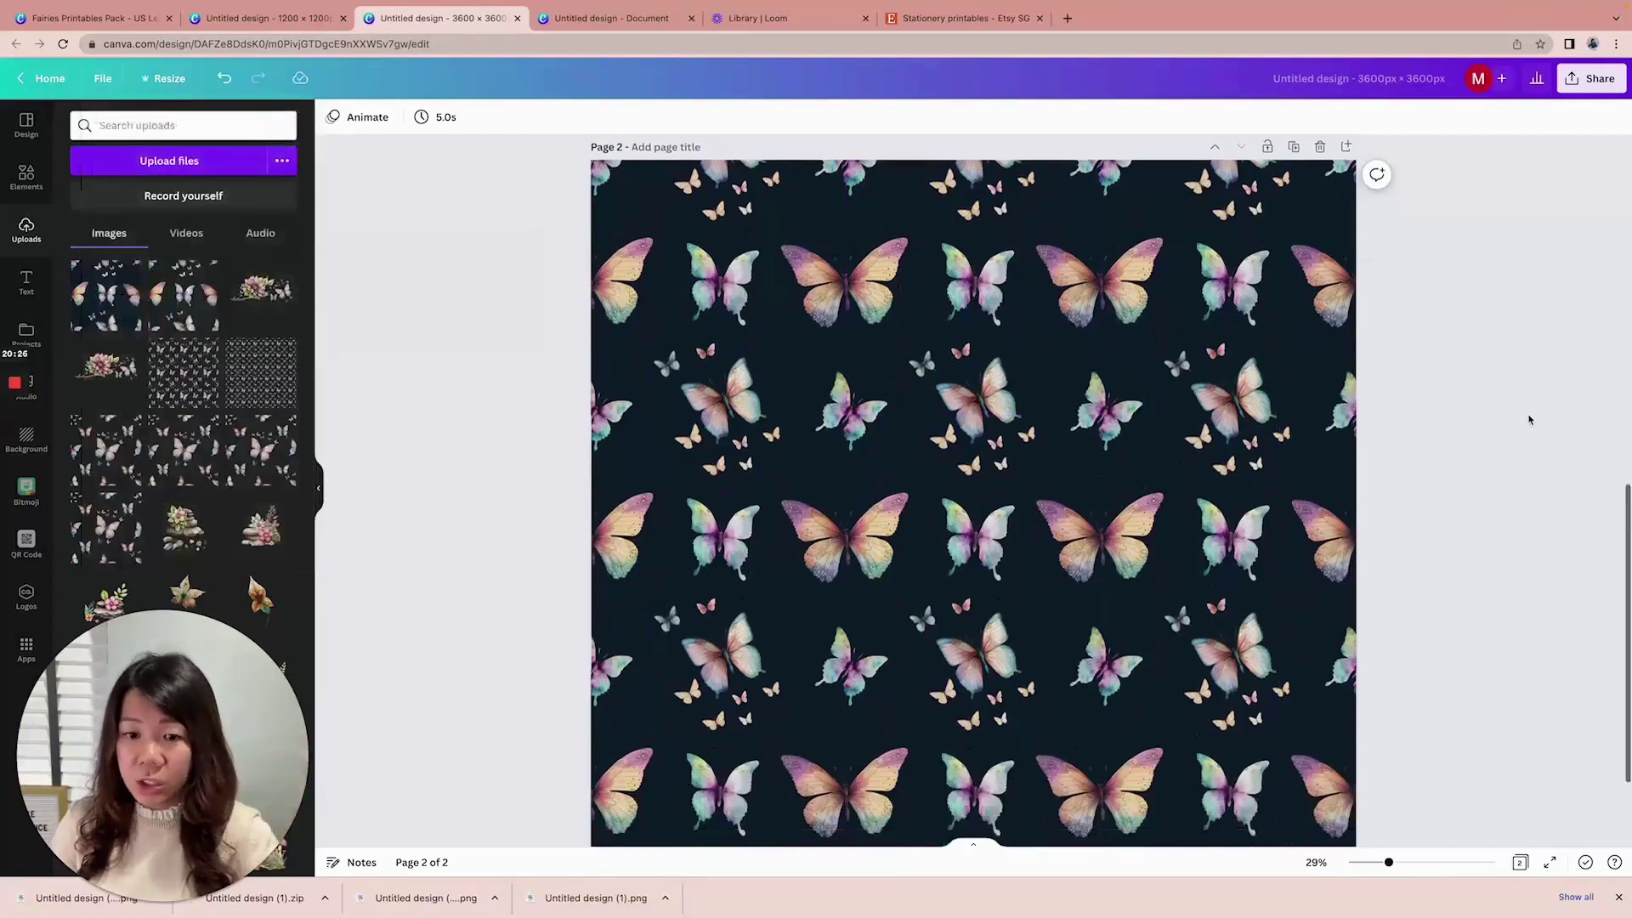
{"action": "left_click_drag", "start_coordinate": [1388, 862], "coordinate": [1379, 862]}
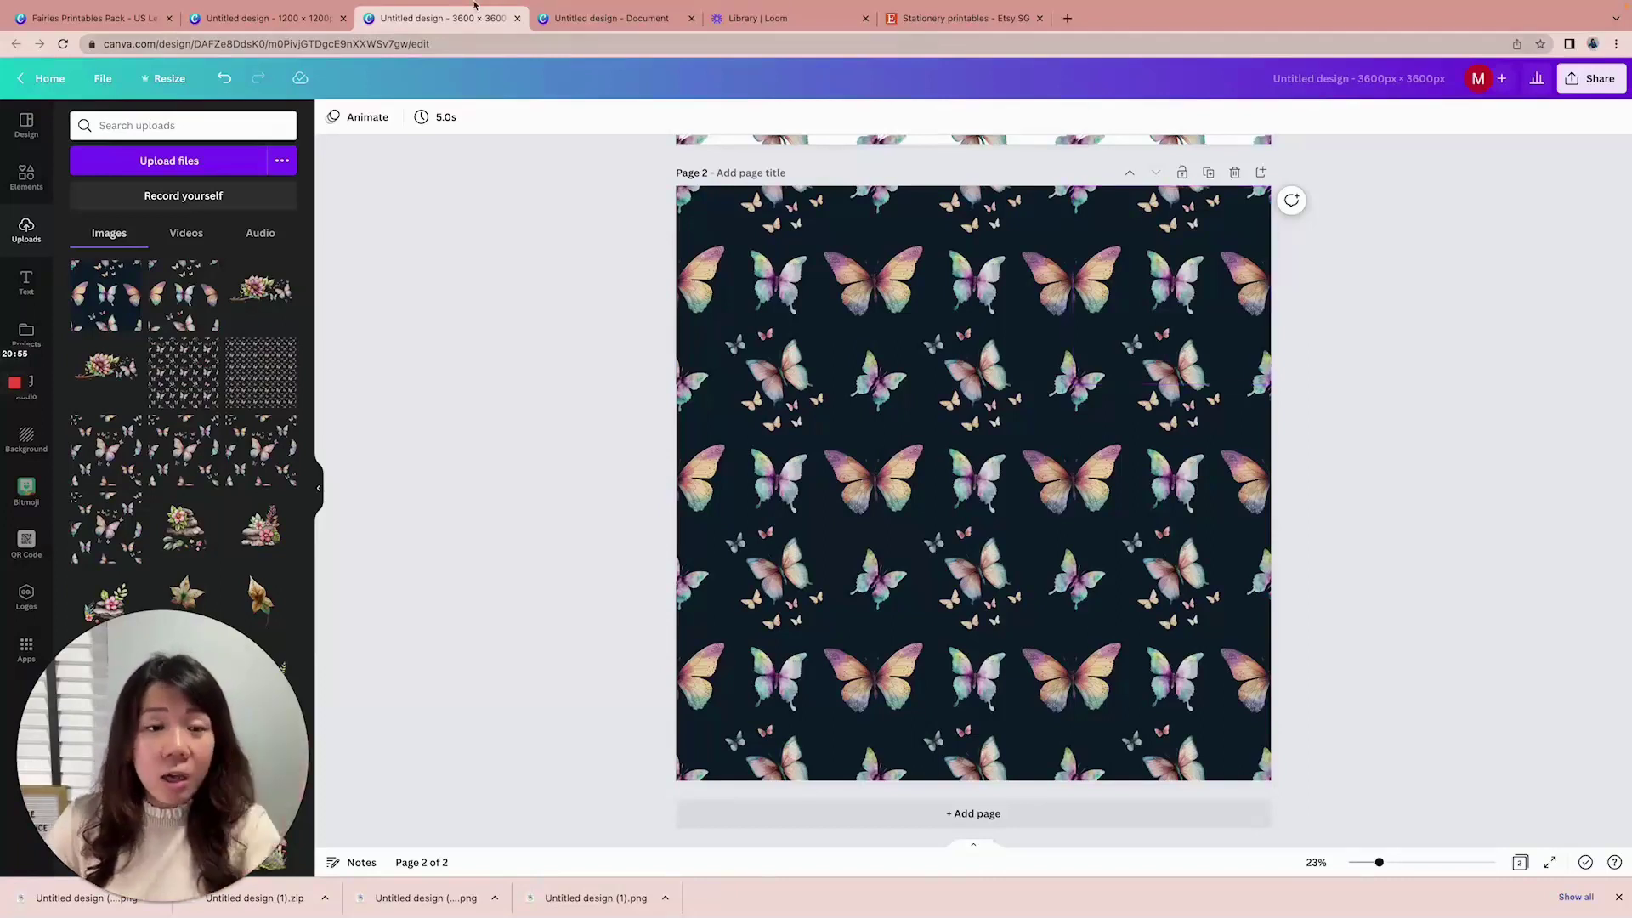
In the US Letter document design, delete pages 3 and 2 and remove the butterfly pattern from the remaining page
{"action": "left_click", "coordinate": [592, 19]}
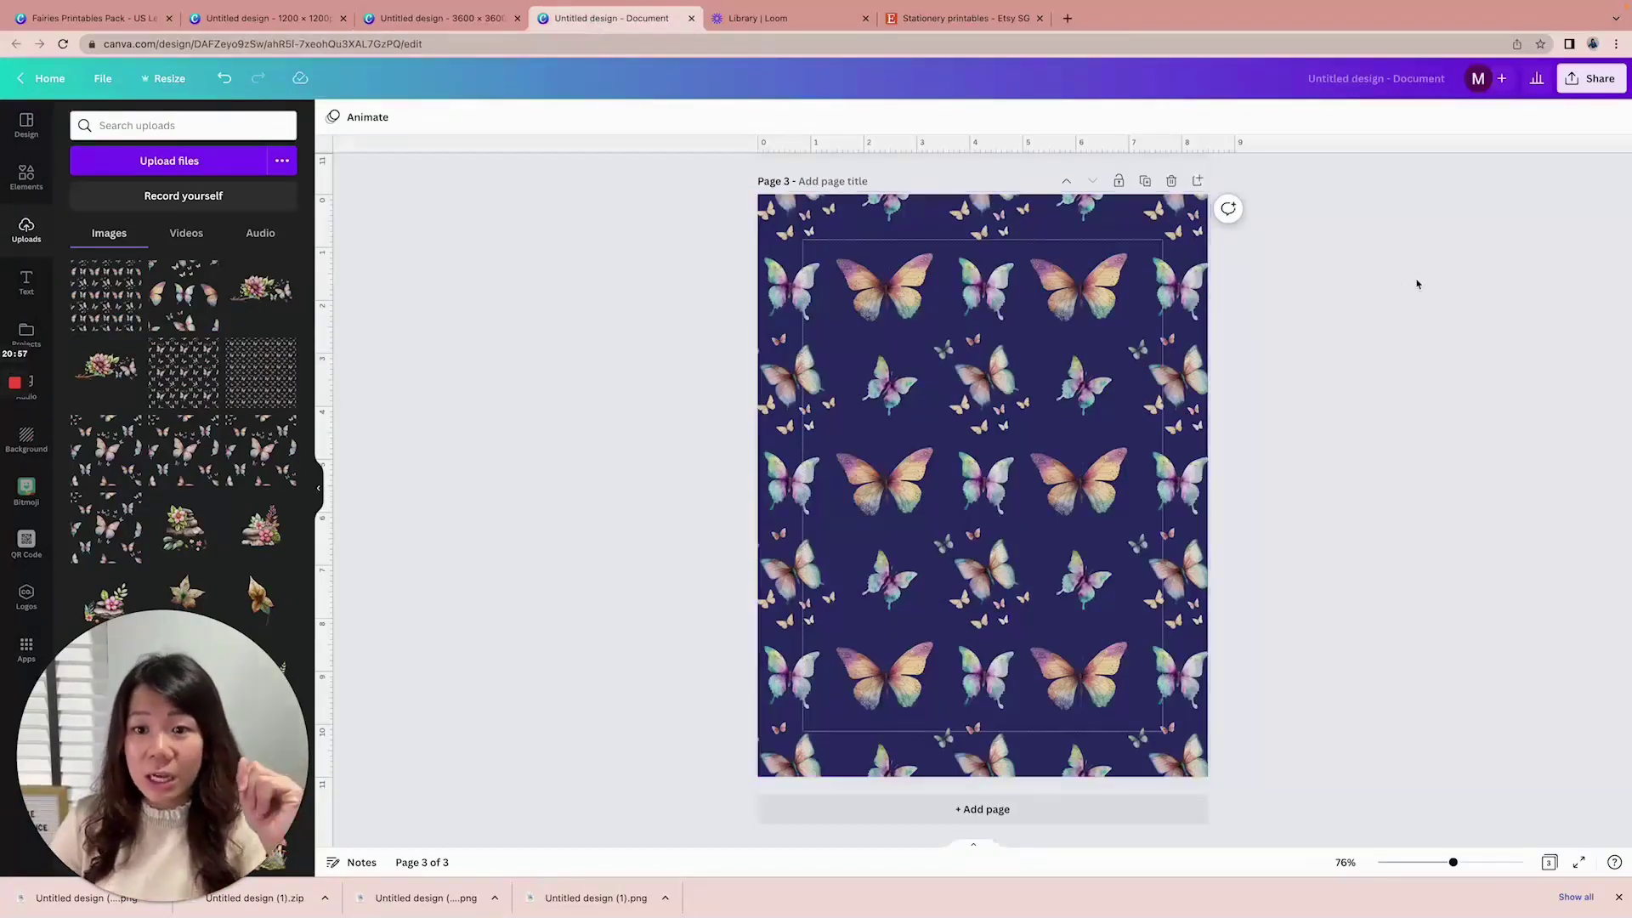
{"action": "scroll", "coordinate": [1229, 357], "scroll_direction": "up", "scroll_amount": 2}
{"action": "left_click", "coordinate": [1179, 375]}
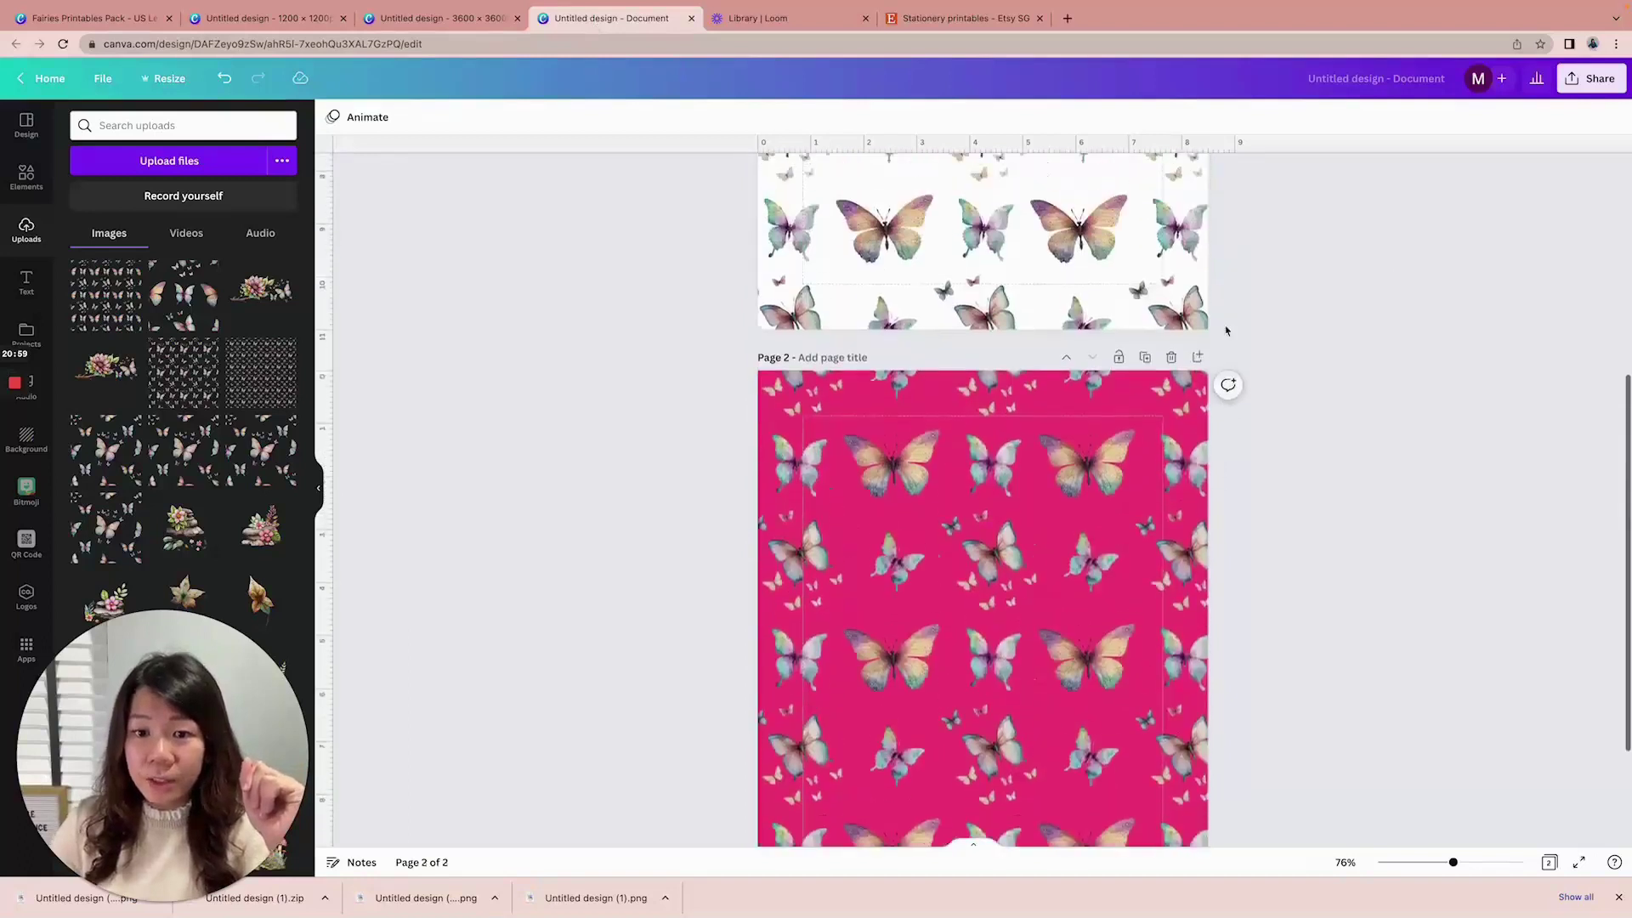
{"action": "left_click", "coordinate": [1168, 400]}
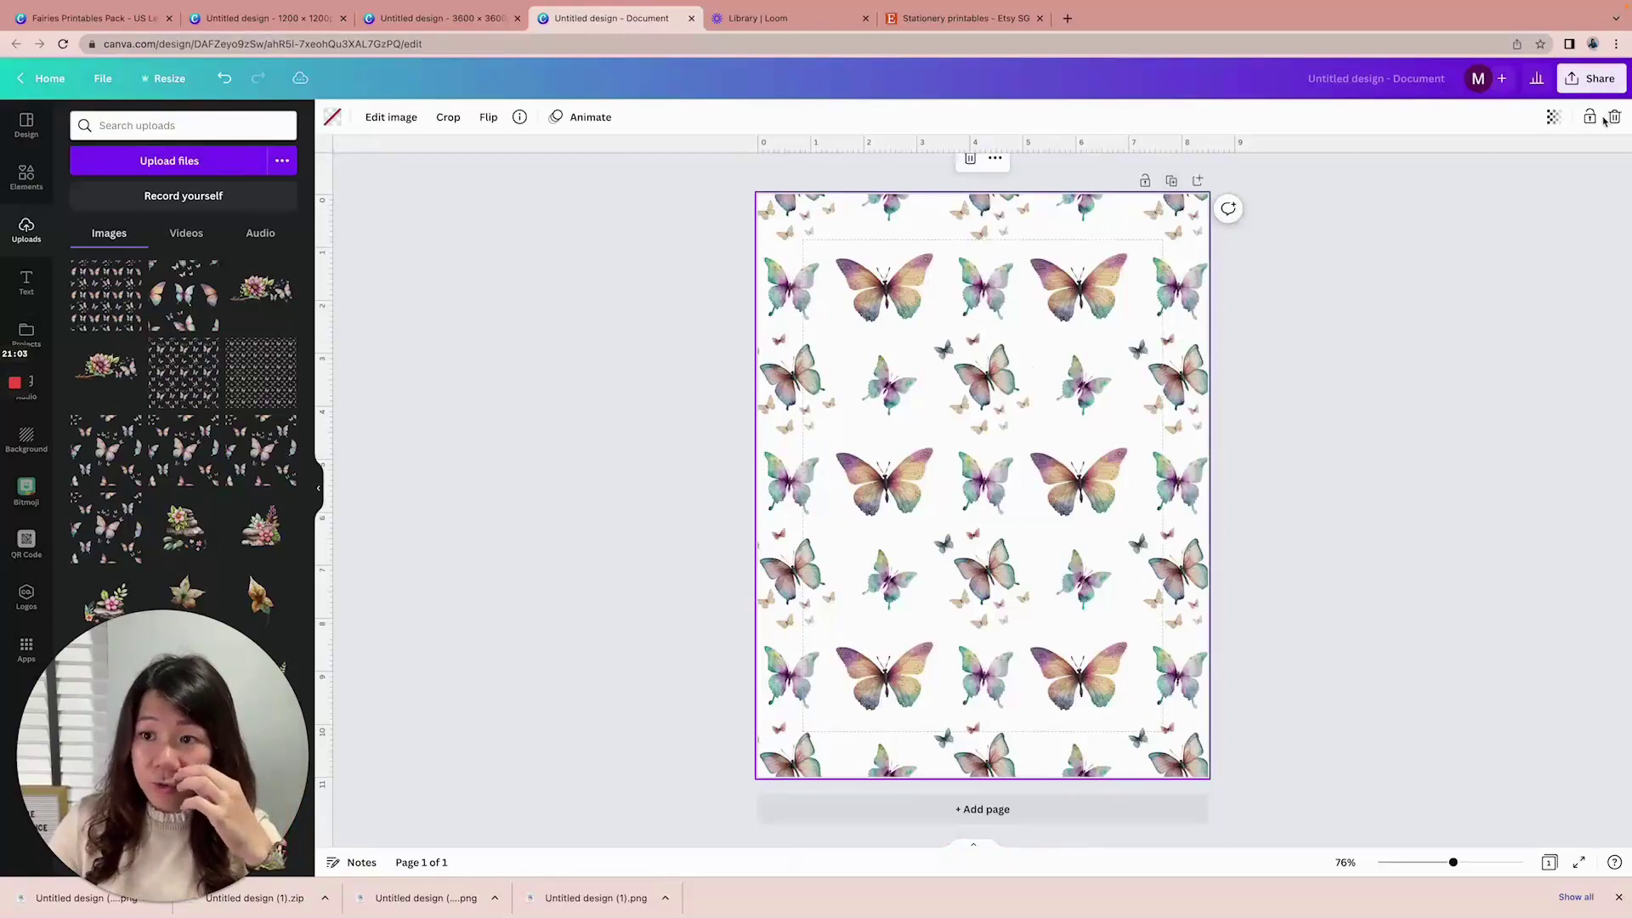
{"action": "left_click", "coordinate": [1607, 119]}
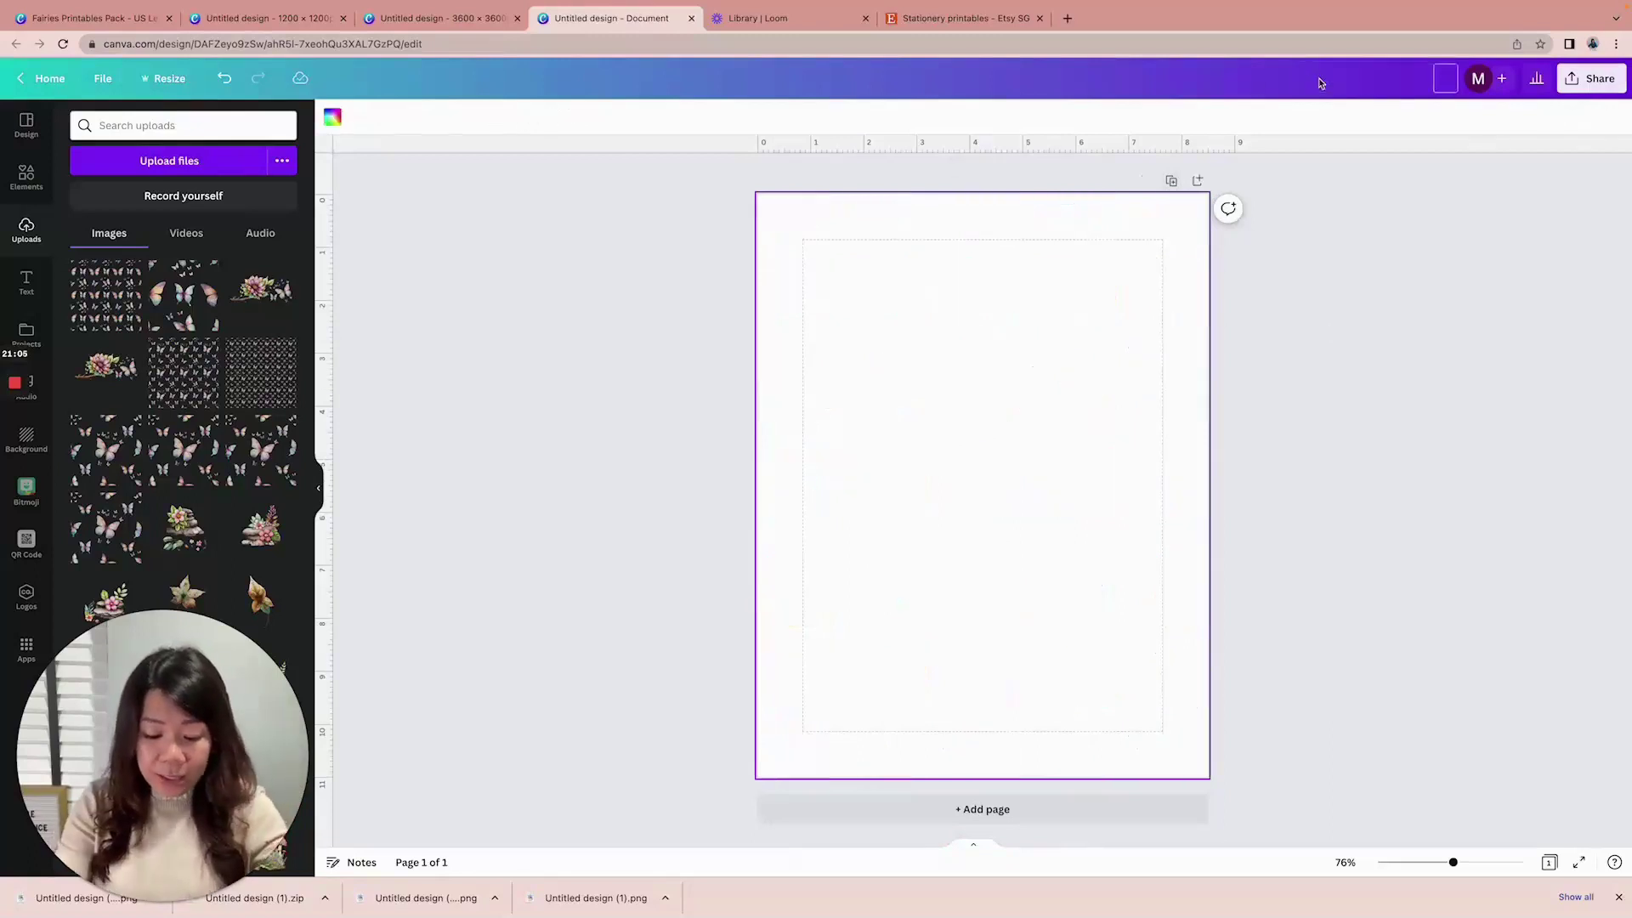
Rename the document design "butterflies stationery printables"
{"action": "type", "text": "butter"}
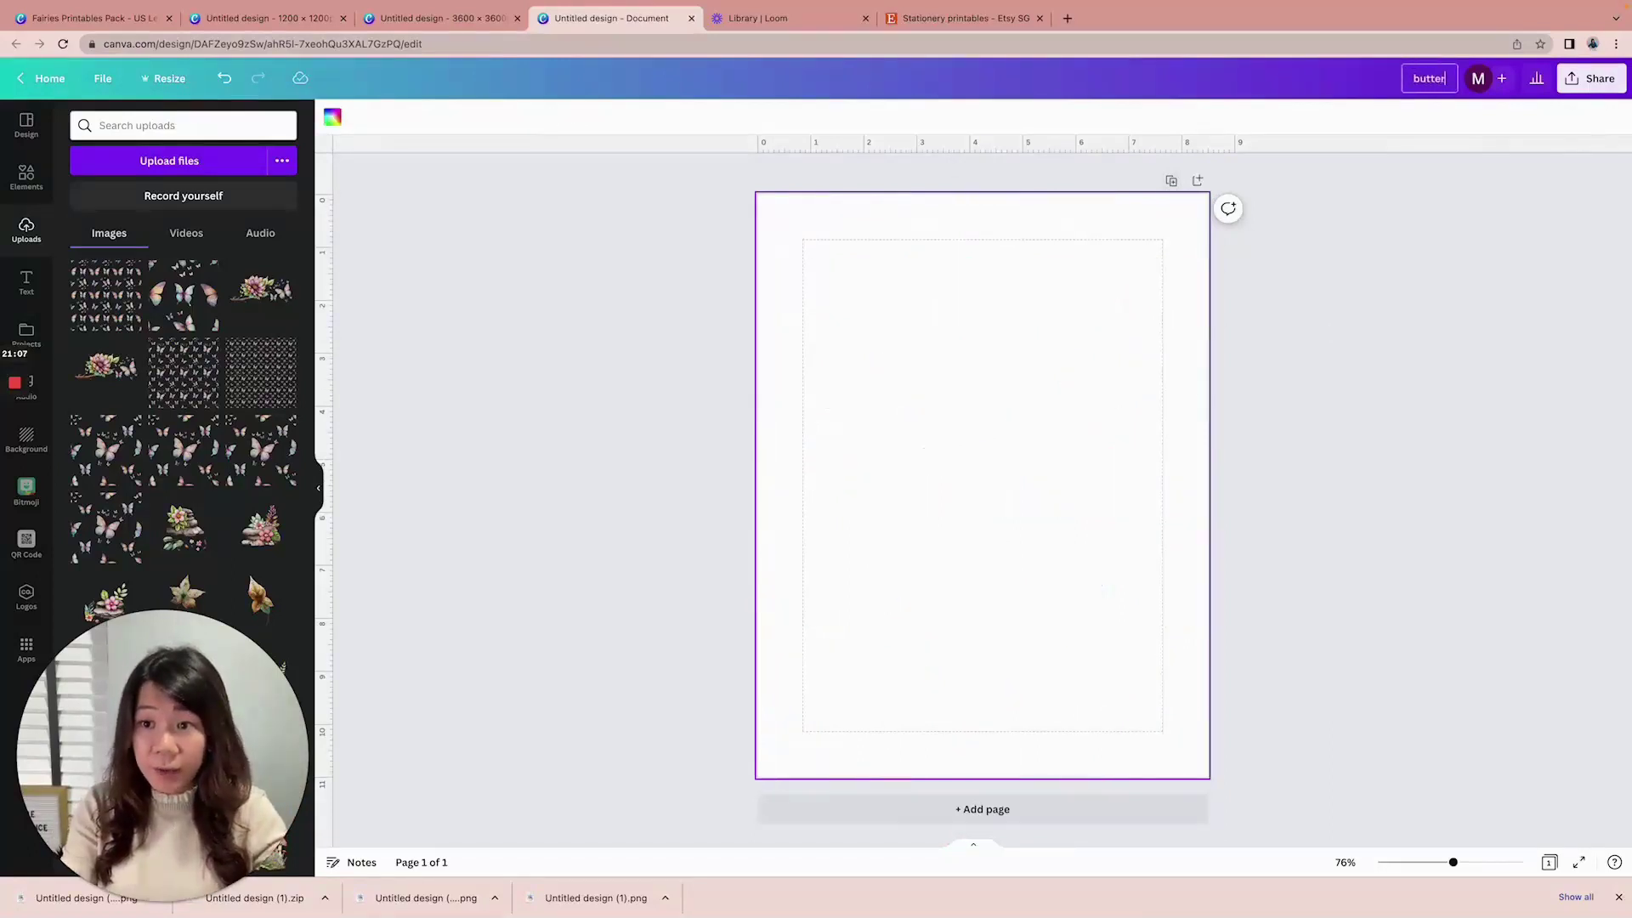
{"action": "type", "text": "flies stationery printables"}
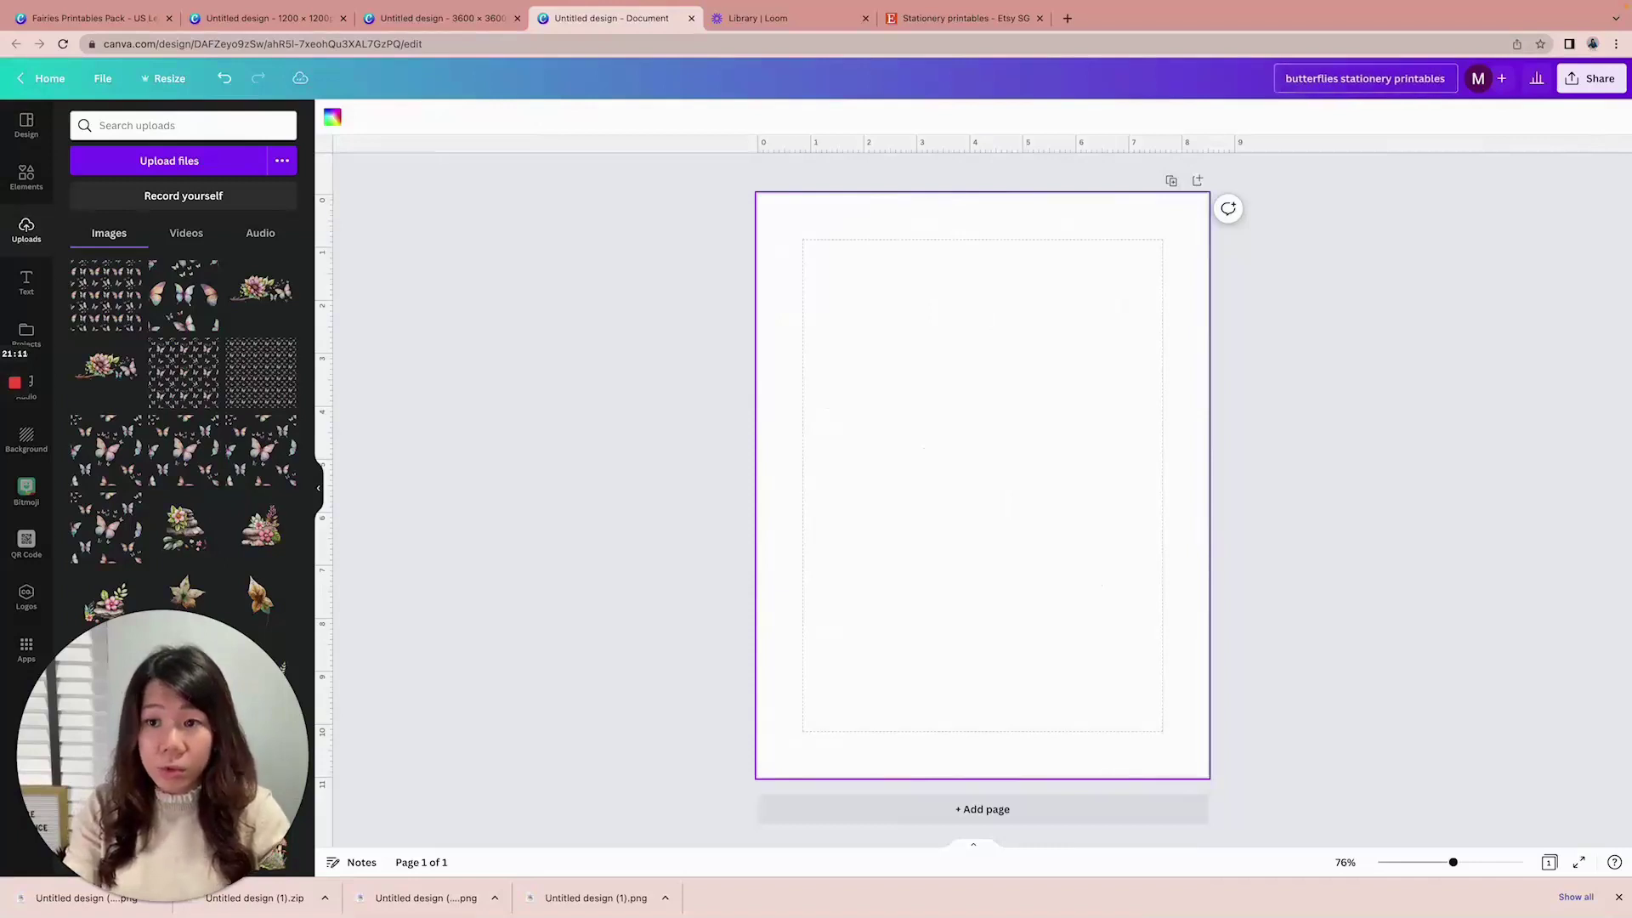
{"action": "key", "text": "Return"}
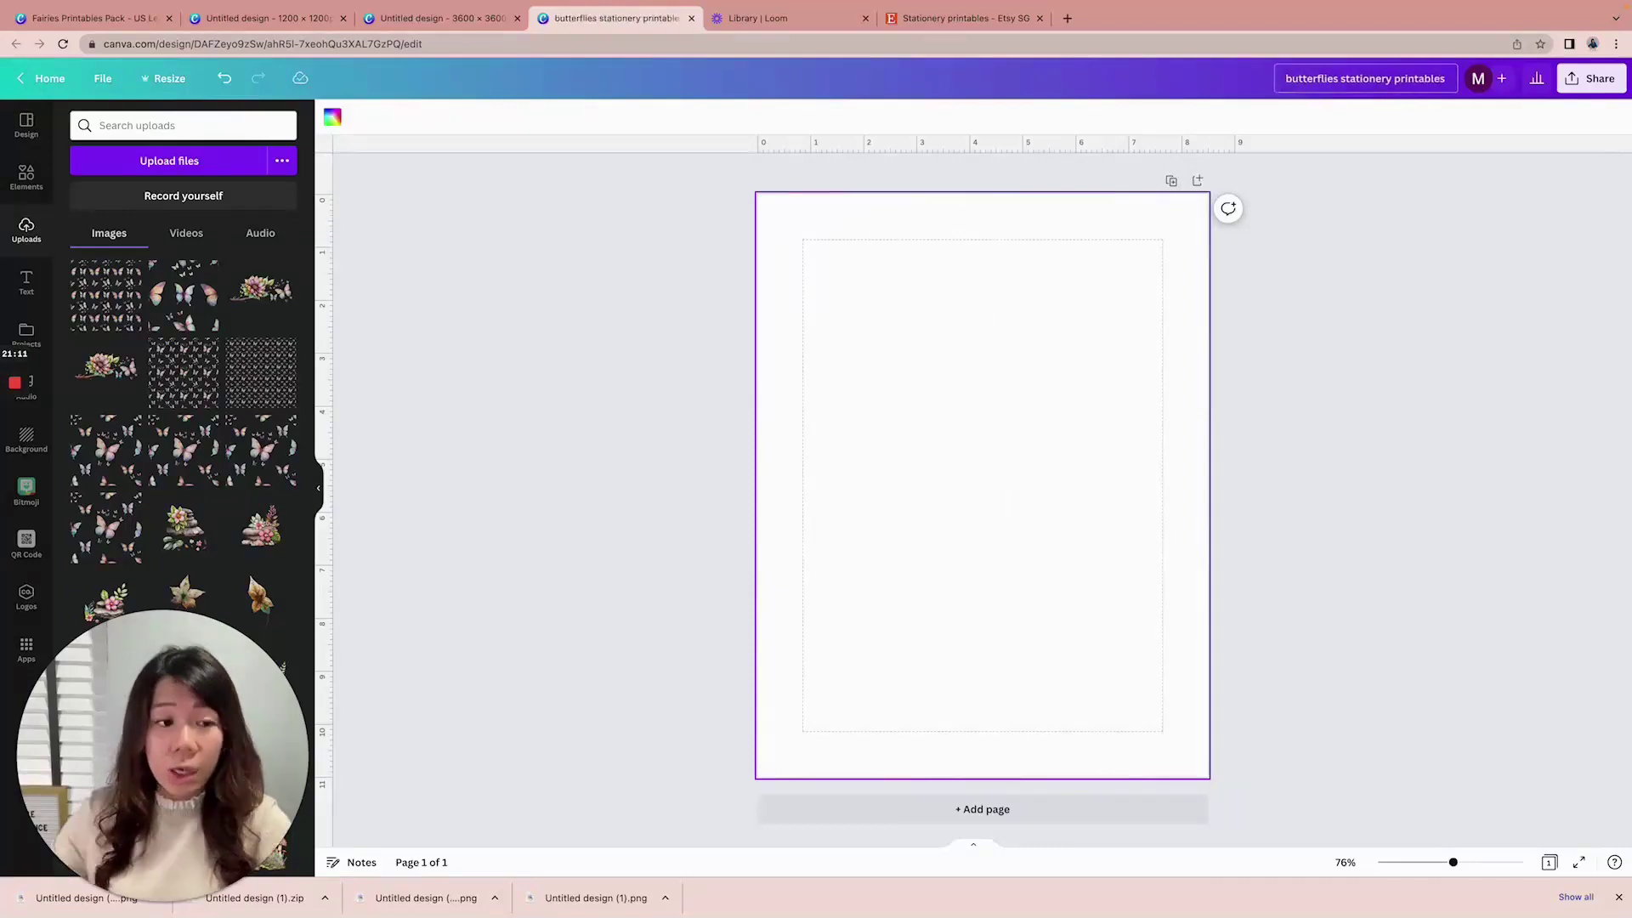
Add a single-cell grid covering the blank page and fill it with the uploaded transparent butterfly pattern
{"action": "left_click", "coordinate": [26, 177]}
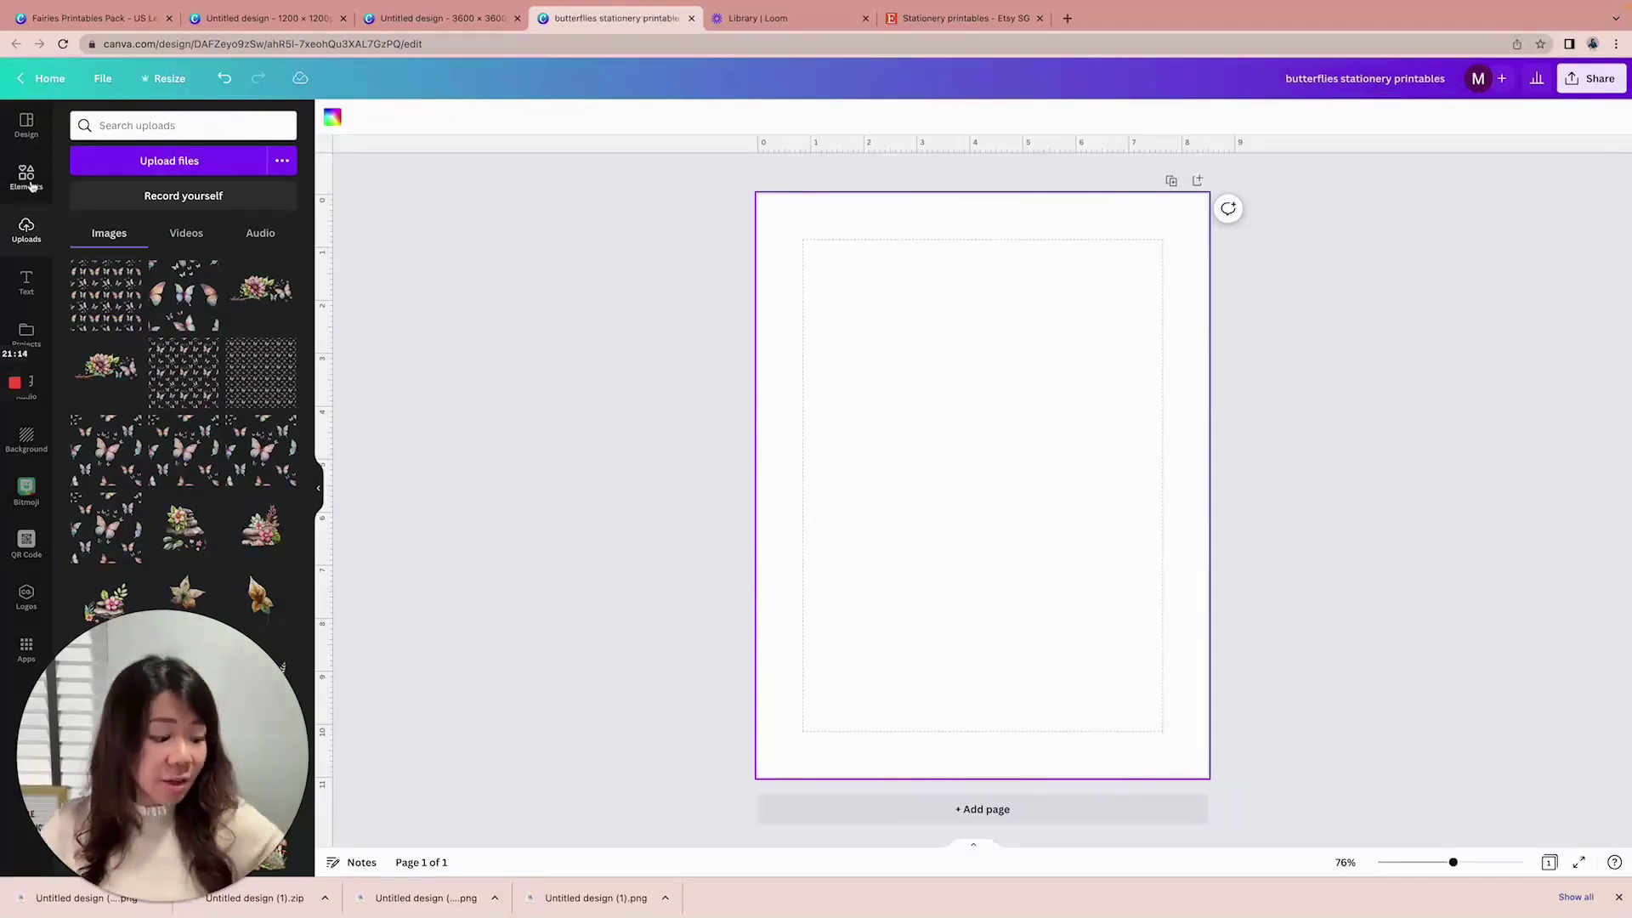
{"action": "scroll", "coordinate": [84, 318], "scroll_direction": "down", "scroll_amount": 15}
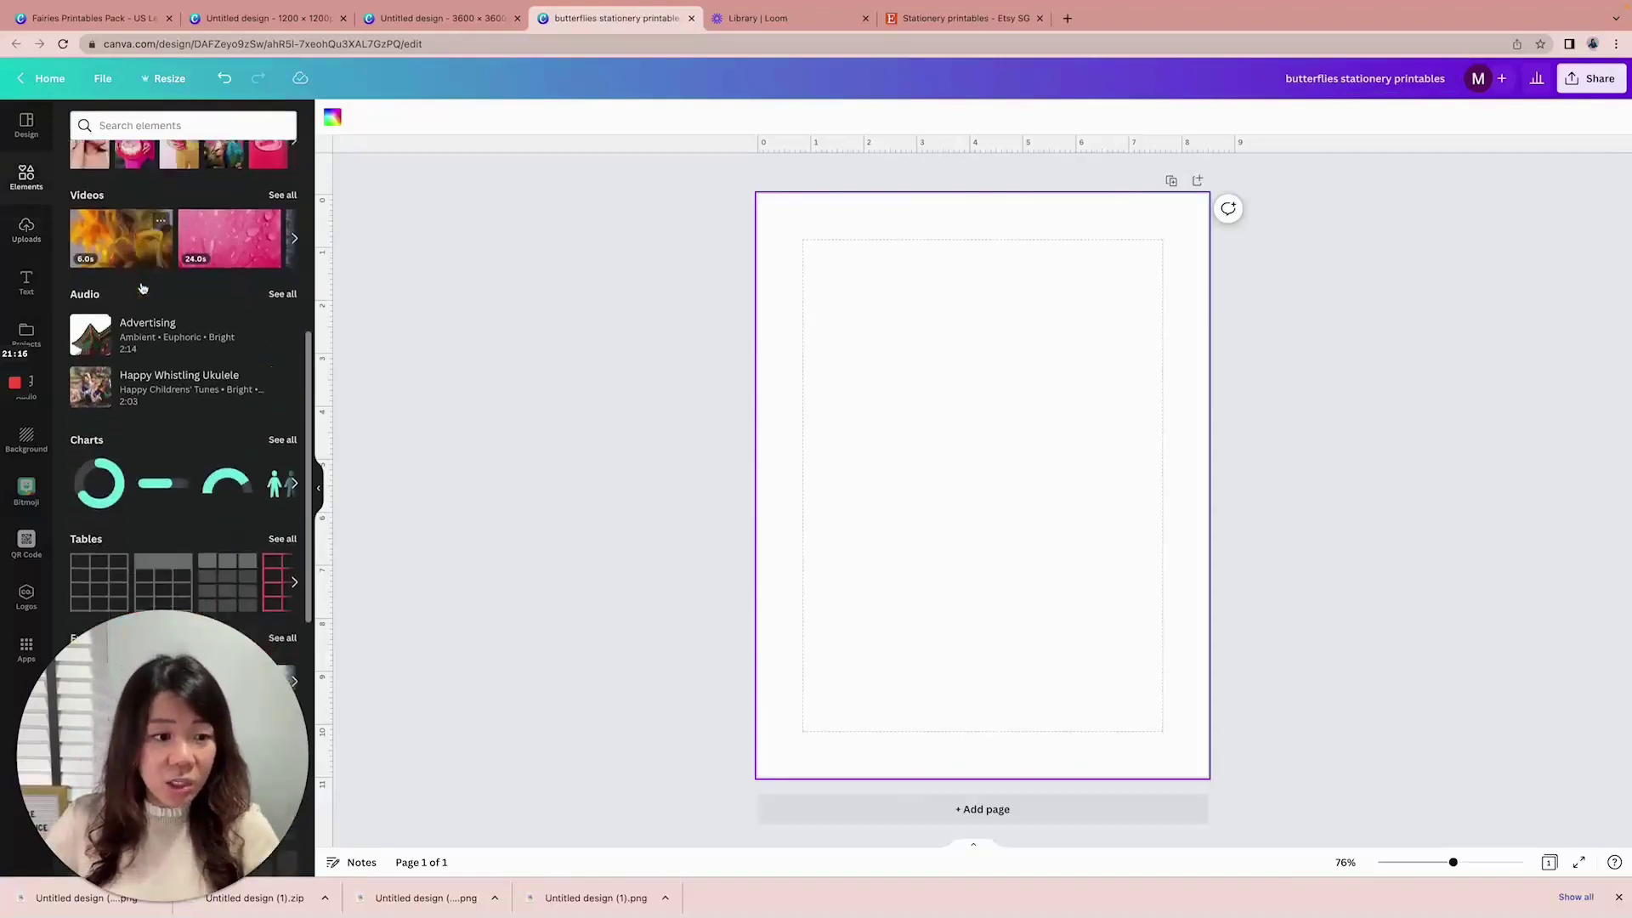
{"action": "left_click", "coordinate": [84, 318]}
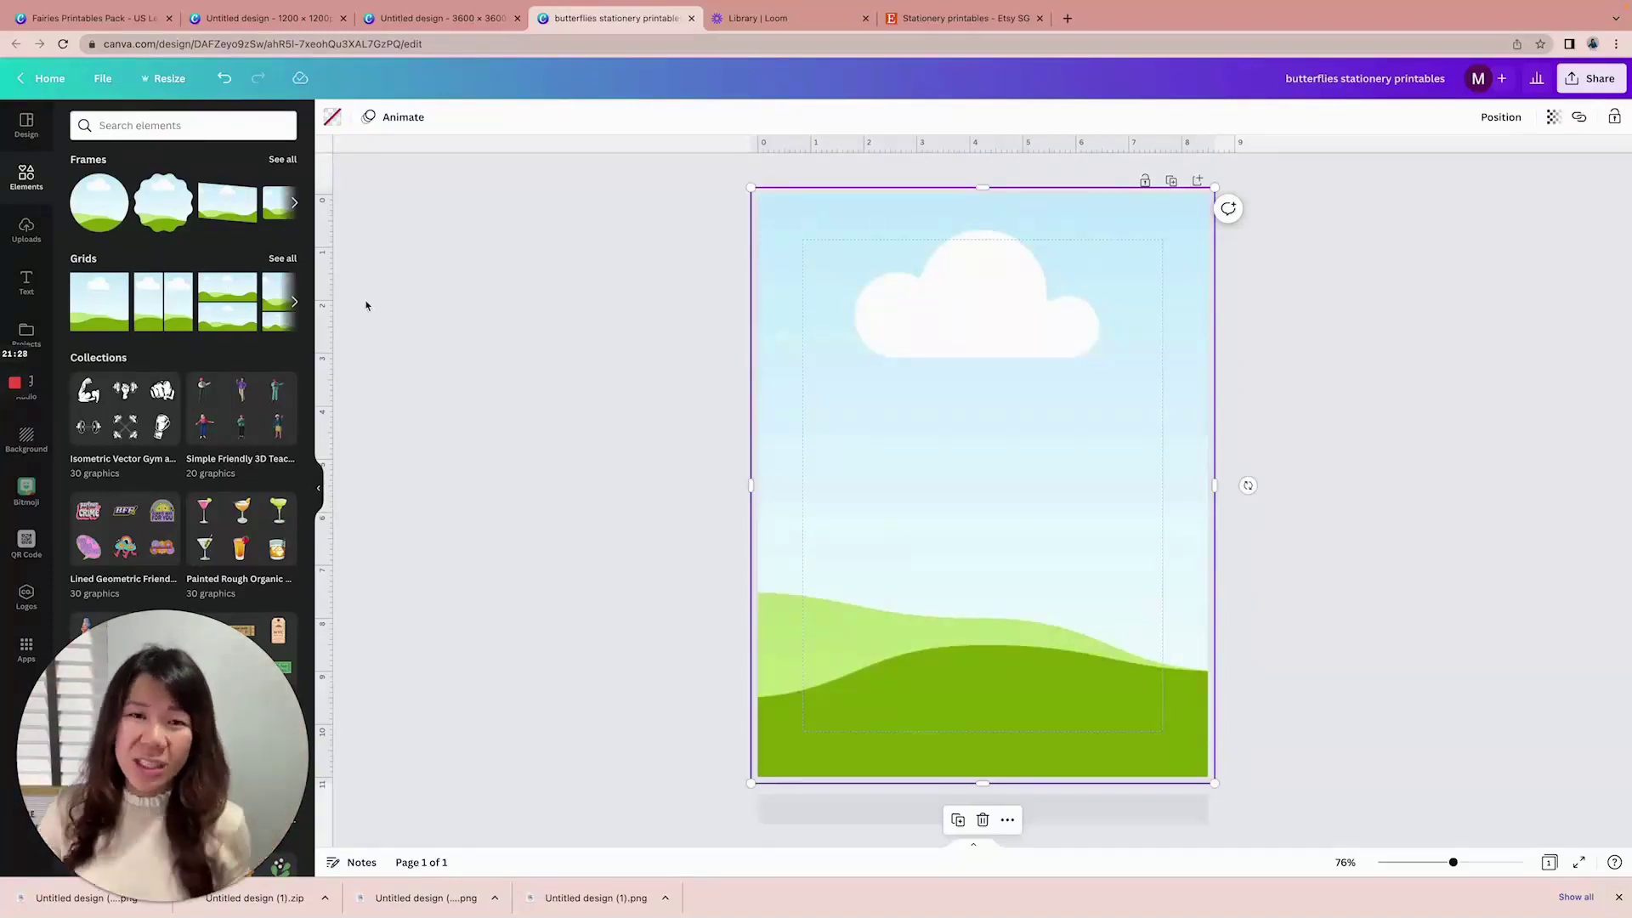
{"action": "left_click", "coordinate": [34, 230]}
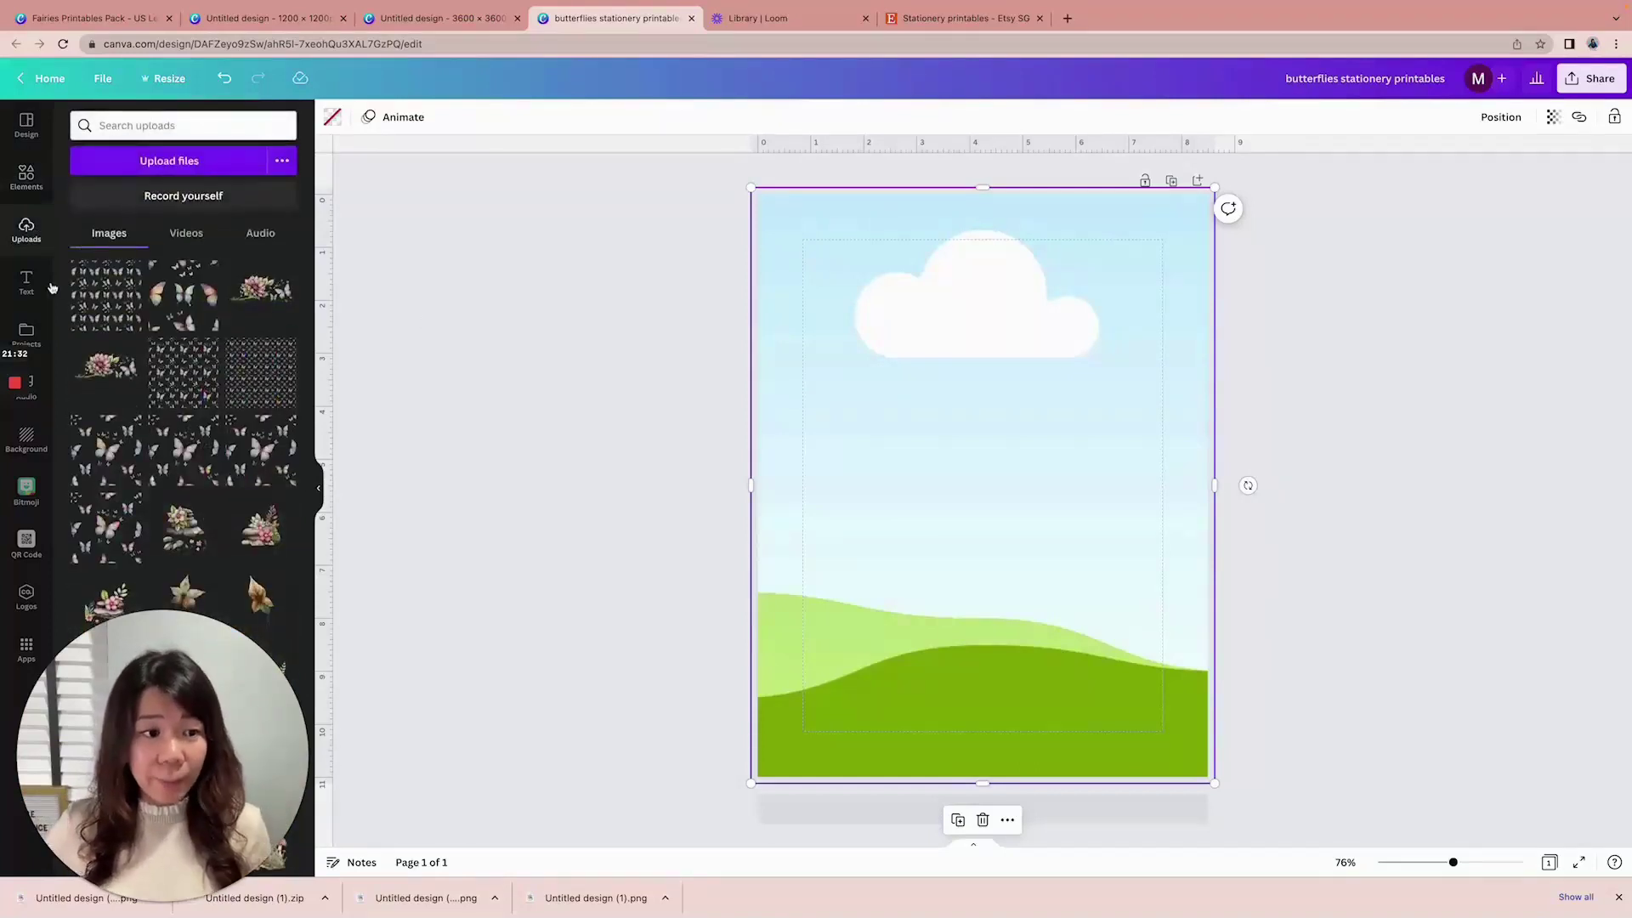
{"action": "left_click_drag", "start_coordinate": [93, 285], "coordinate": [863, 362]}
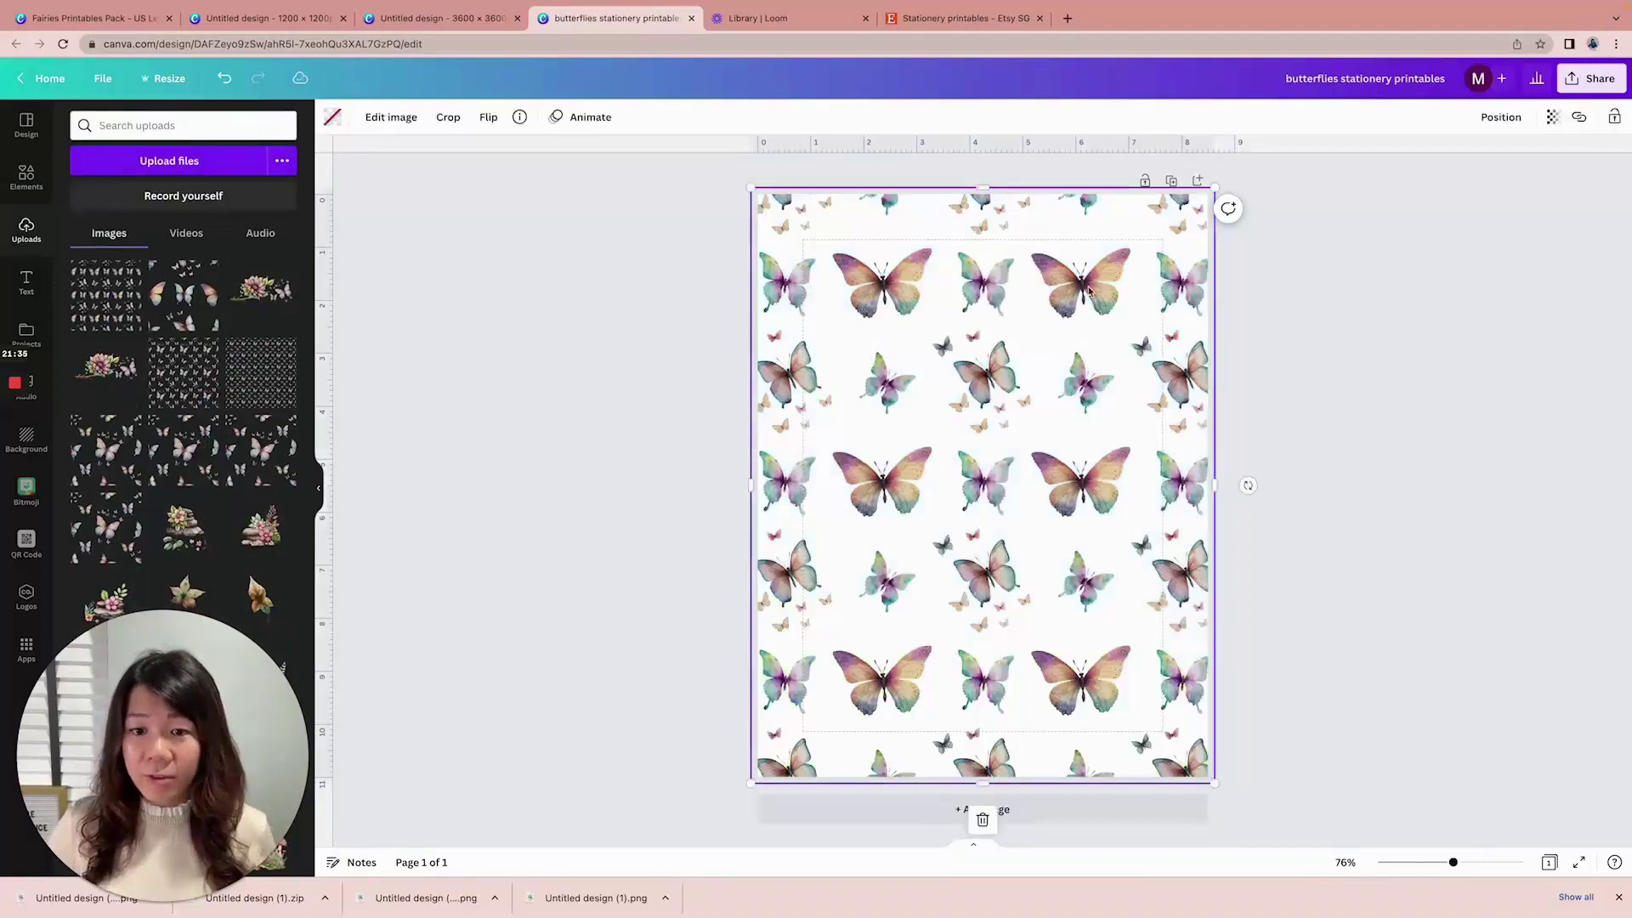
Enlarge the butterfly pattern inside the grid and shift it left to reposition the crop
{"action": "double_click", "coordinate": [1188, 276]}
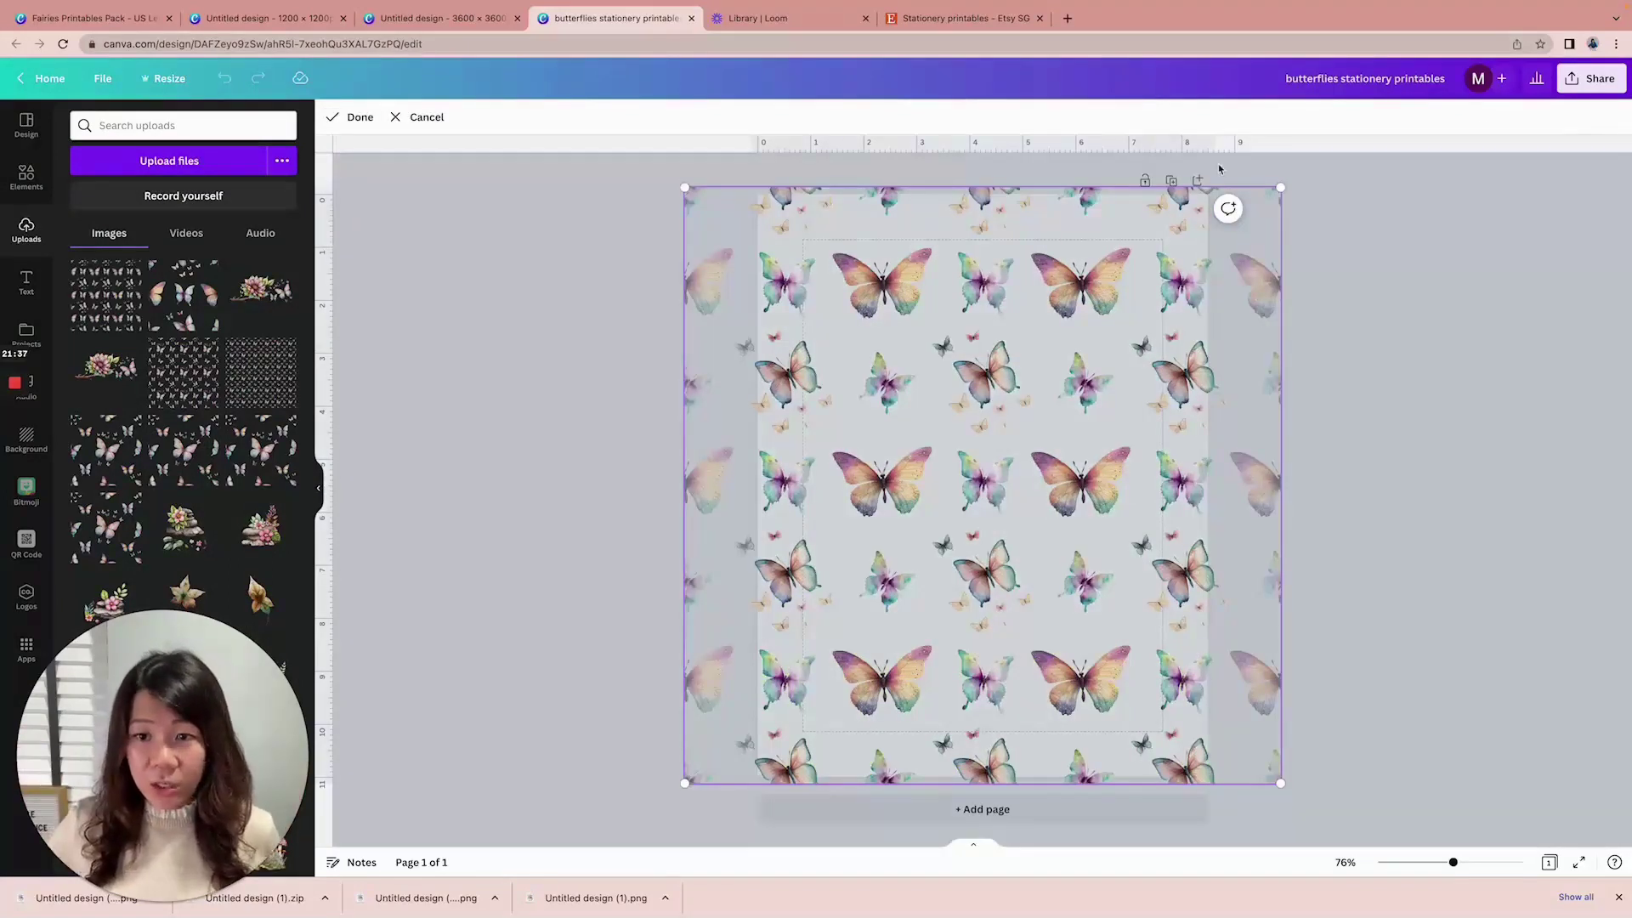
{"action": "left_click_drag", "start_coordinate": [1278, 189], "coordinate": [1380, 153]}
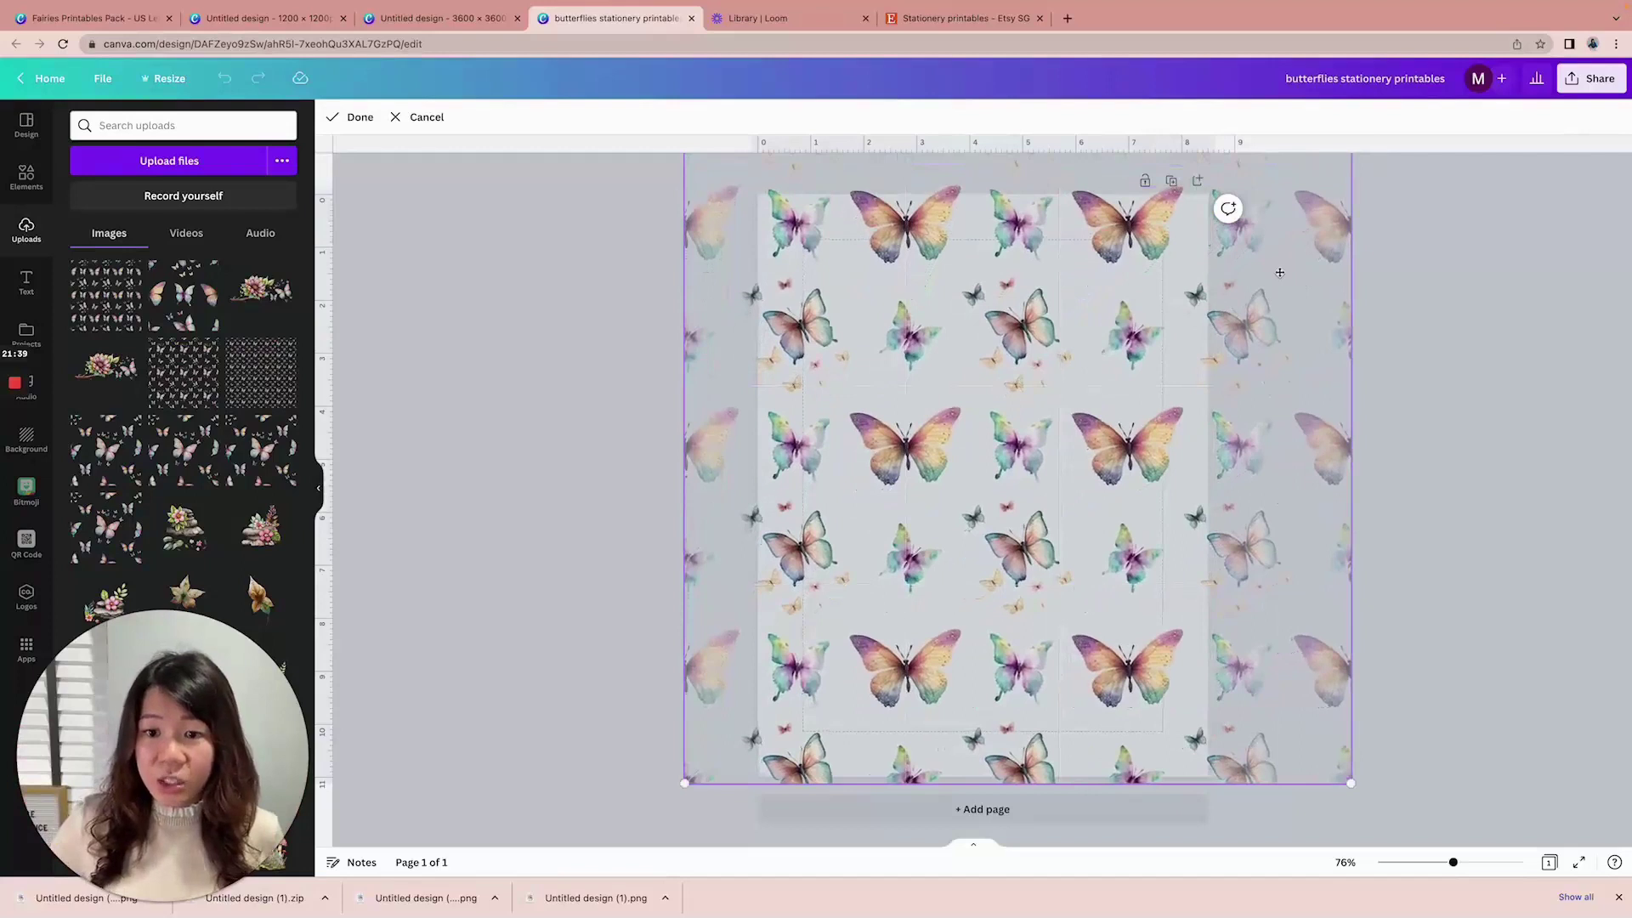
{"action": "left_click_drag", "start_coordinate": [1247, 298], "coordinate": [1204, 292]}
{"action": "left_click", "coordinate": [1407, 576]}
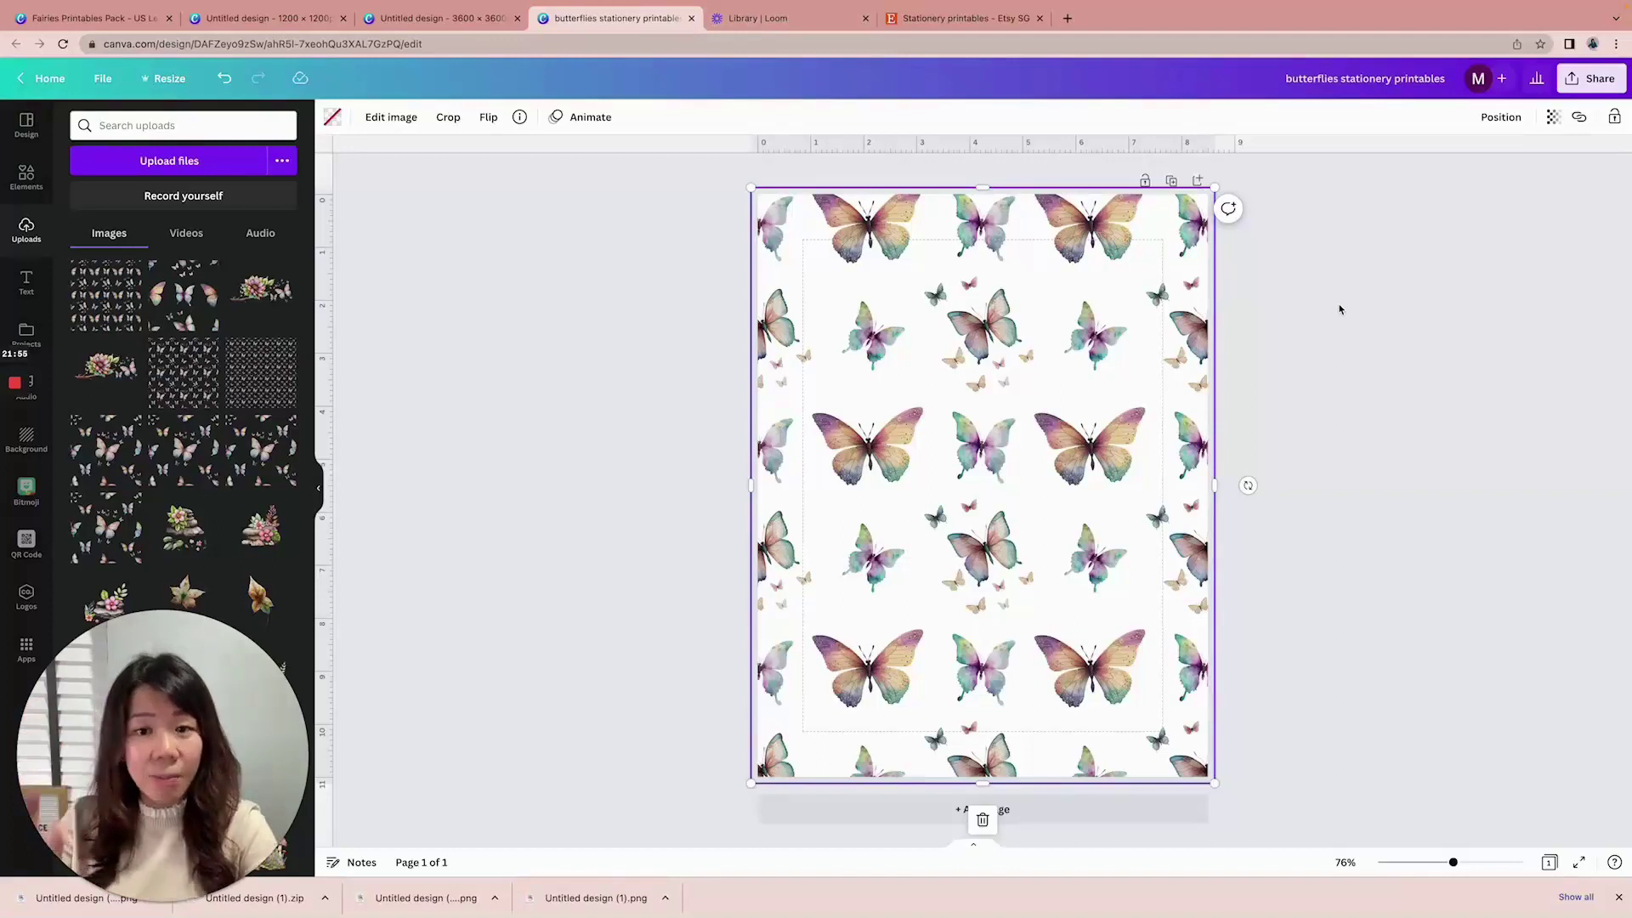
Add a square shape on top of the butterfly pattern at the centre of the page
{"action": "left_click", "coordinate": [26, 176]}
{"action": "scroll", "coordinate": [197, 288], "scroll_direction": "up", "scroll_amount": 15}
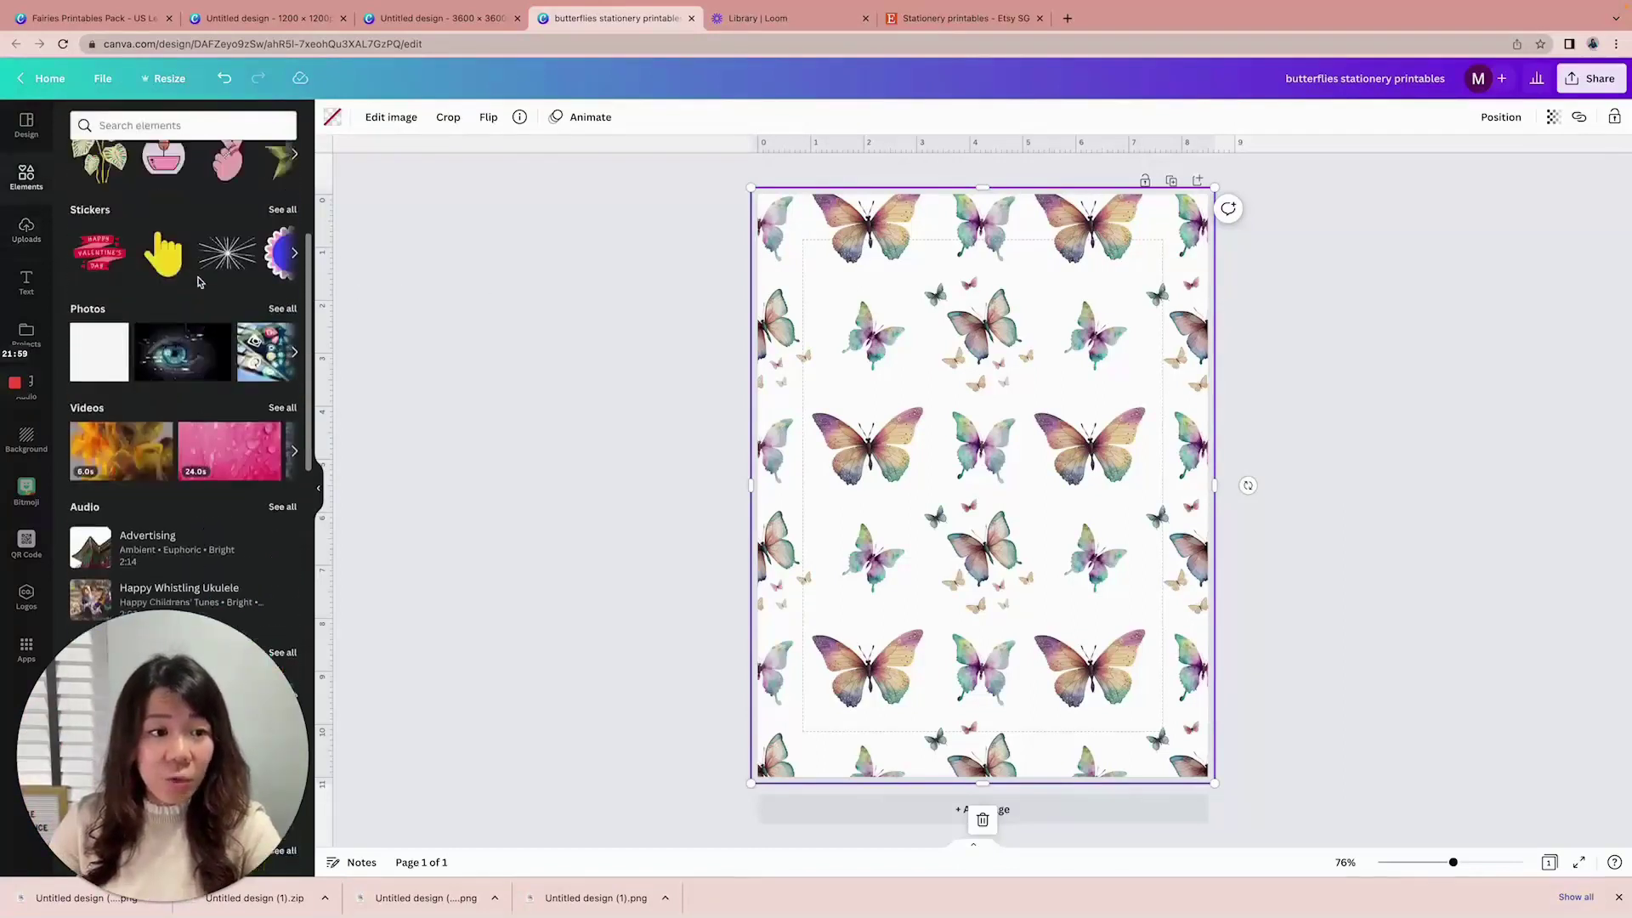
{"action": "left_click", "coordinate": [100, 326]}
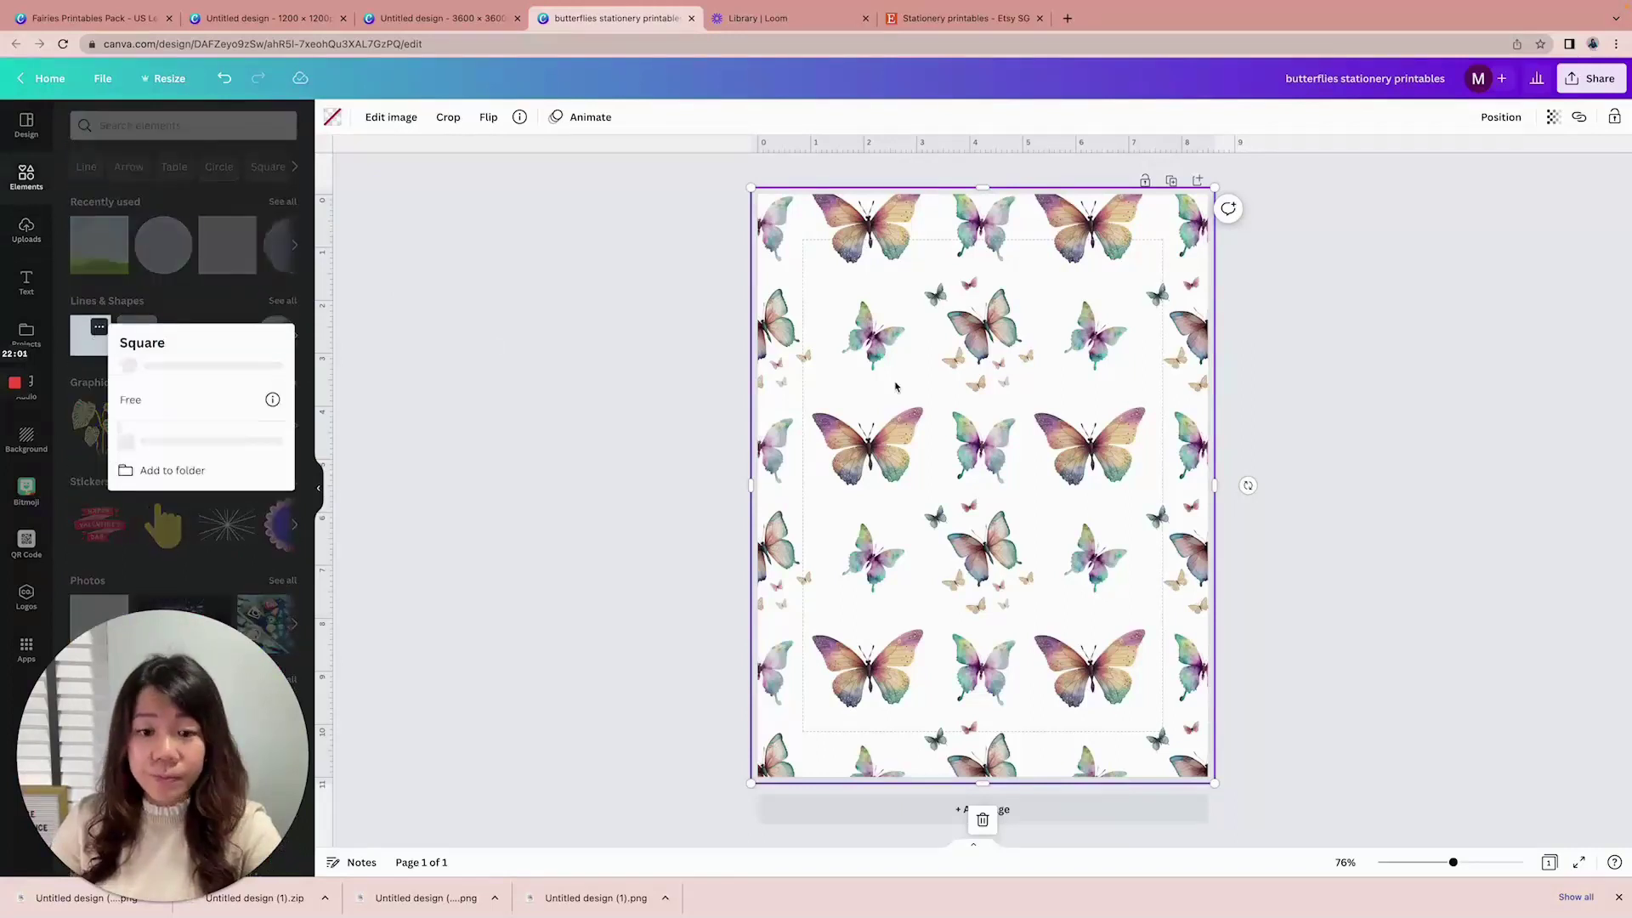
{"action": "left_click", "coordinate": [86, 351]}
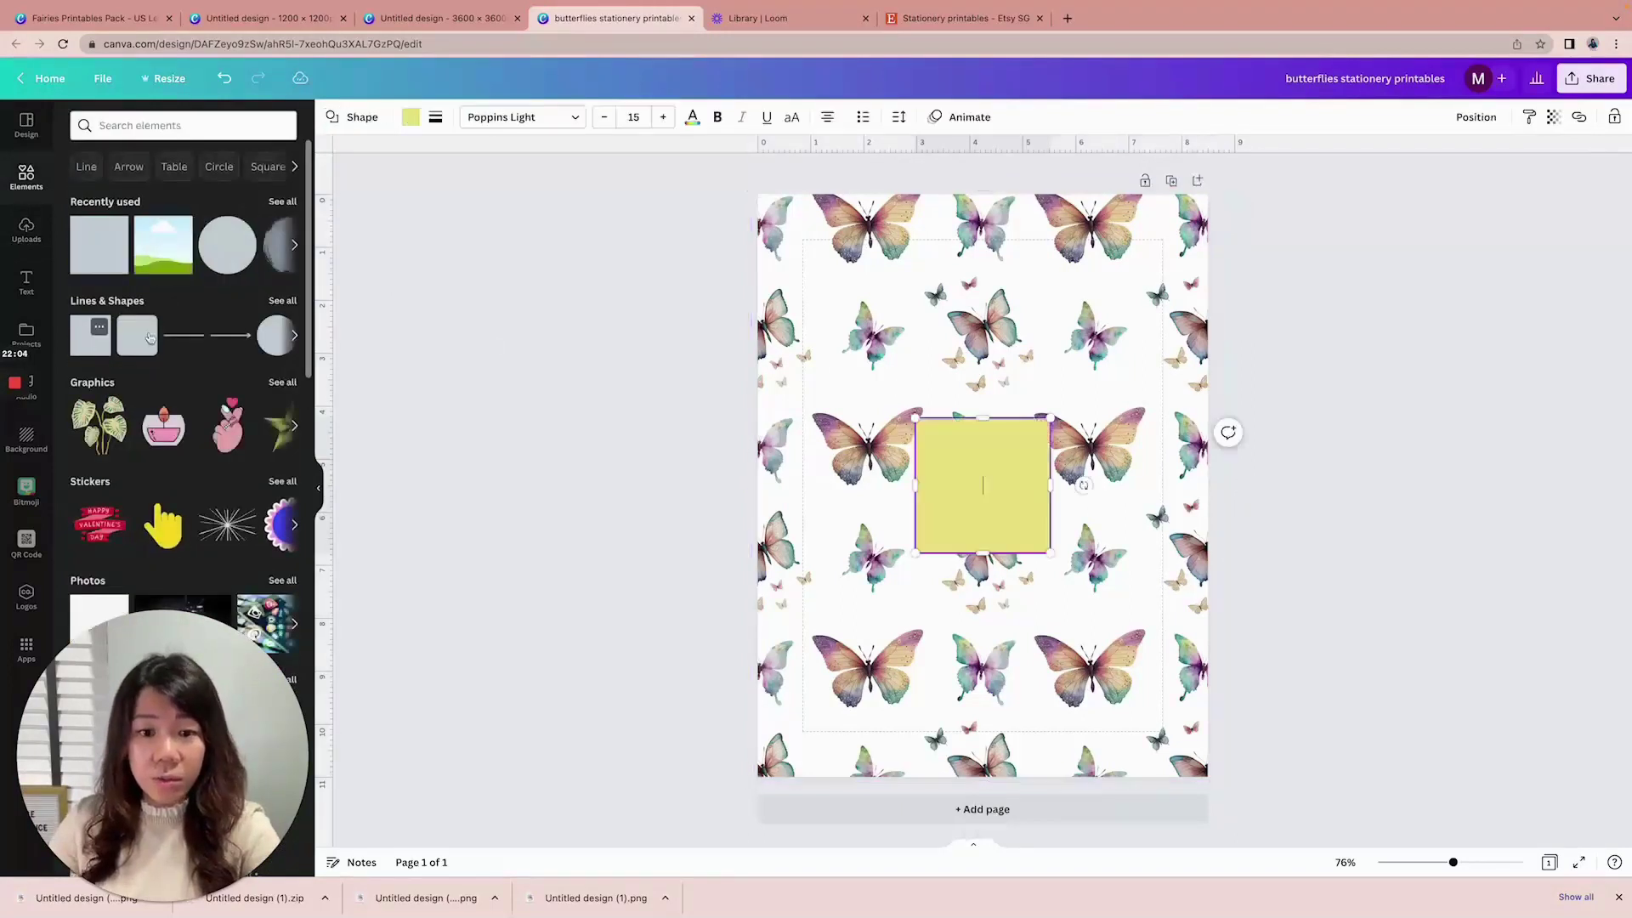
Recolour the square white and enlarge it to fill the area inside the page margins, leaving a butterfly border
{"action": "left_click", "coordinate": [409, 119]}
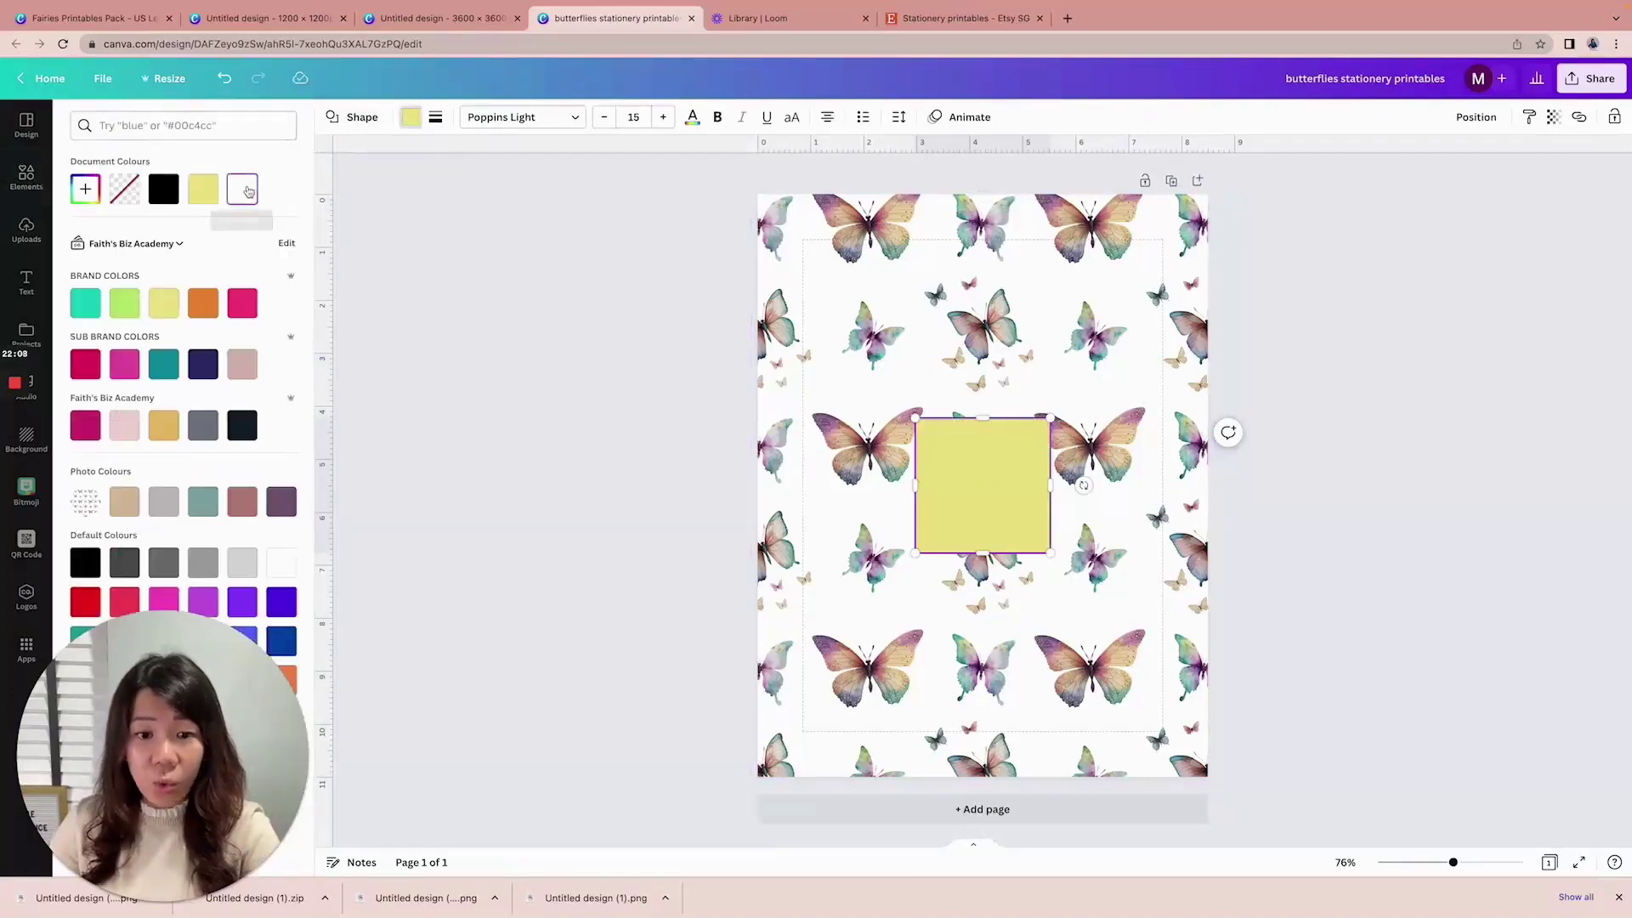
{"action": "left_click", "coordinate": [243, 189]}
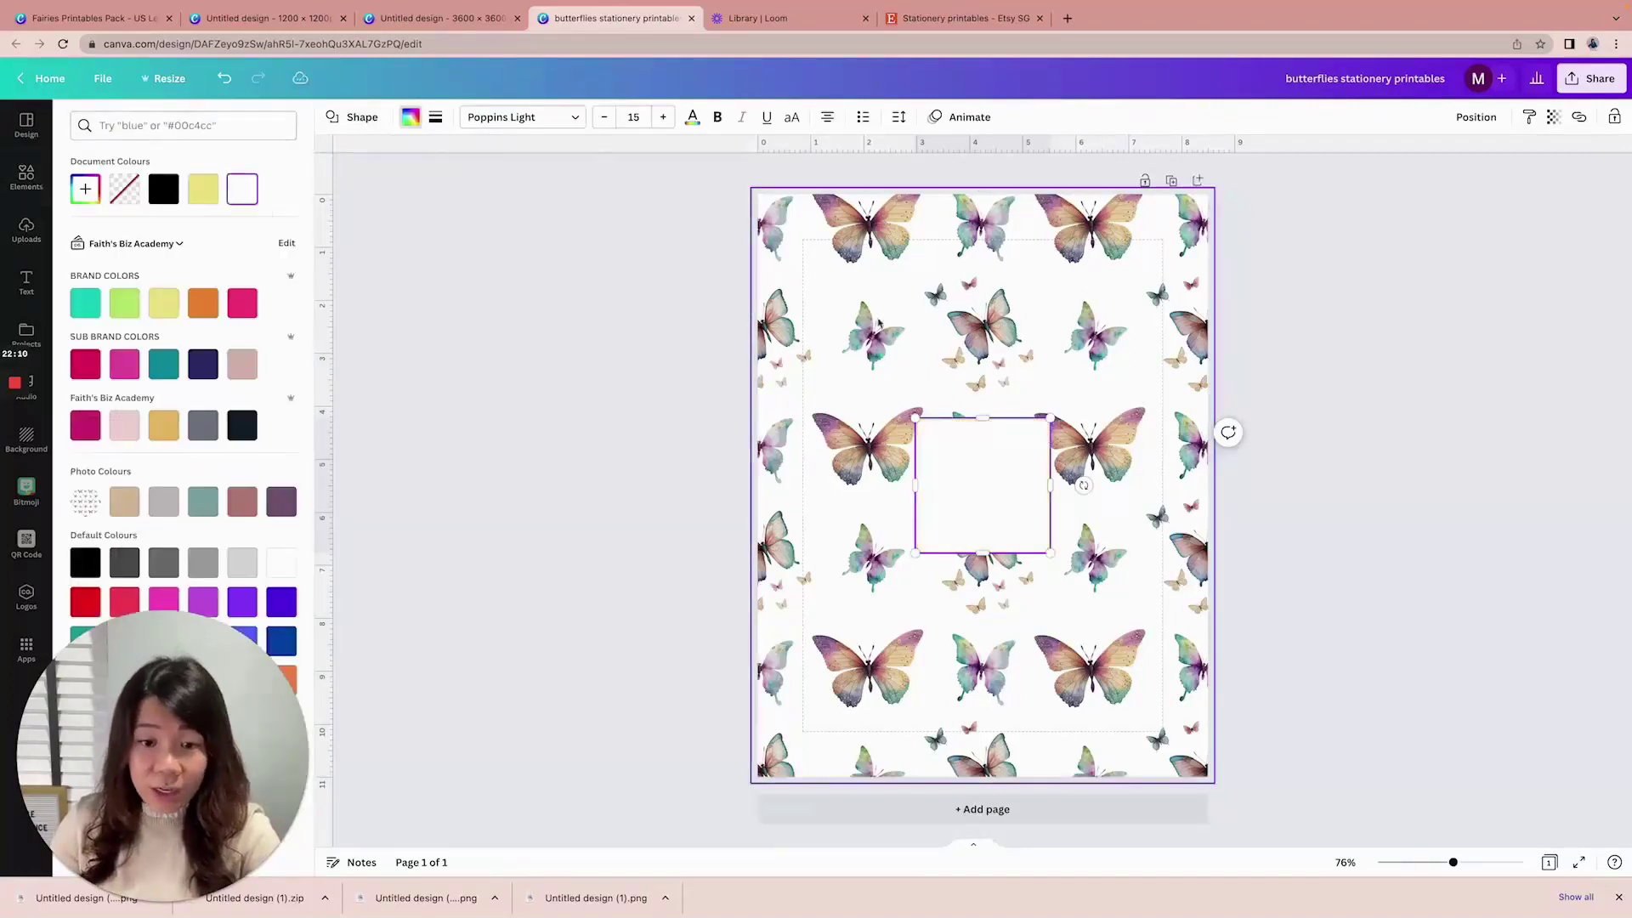
{"action": "left_click_drag", "start_coordinate": [915, 417], "coordinate": [804, 240]}
{"action": "left_click_drag", "start_coordinate": [1051, 554], "coordinate": [1161, 730]}
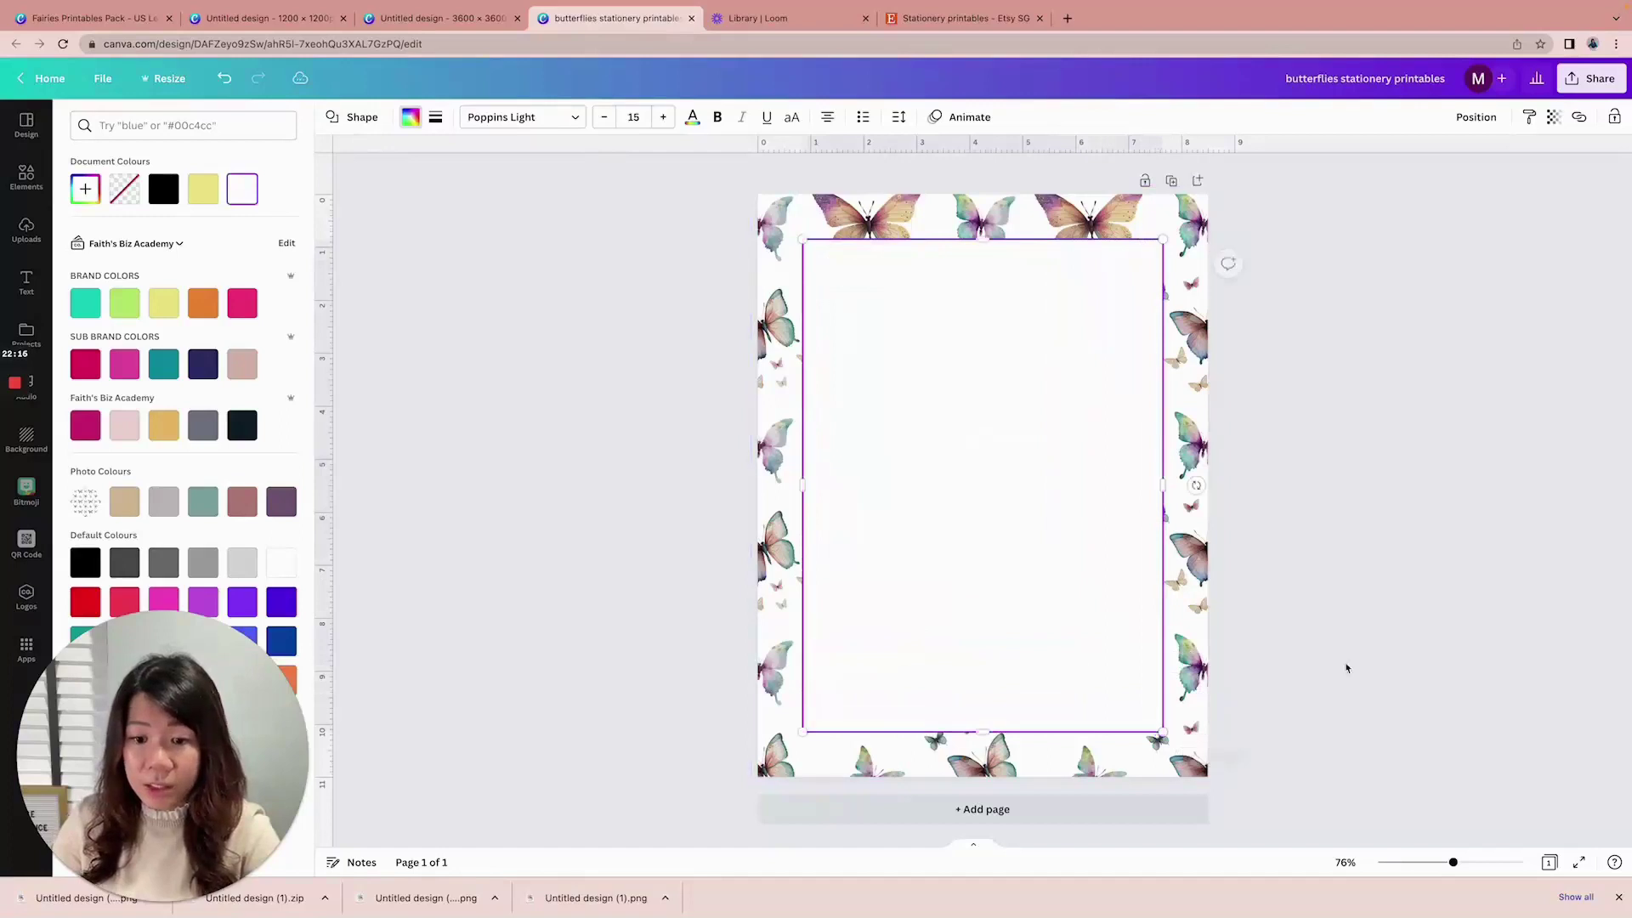
{"action": "left_click", "coordinate": [1360, 662]}
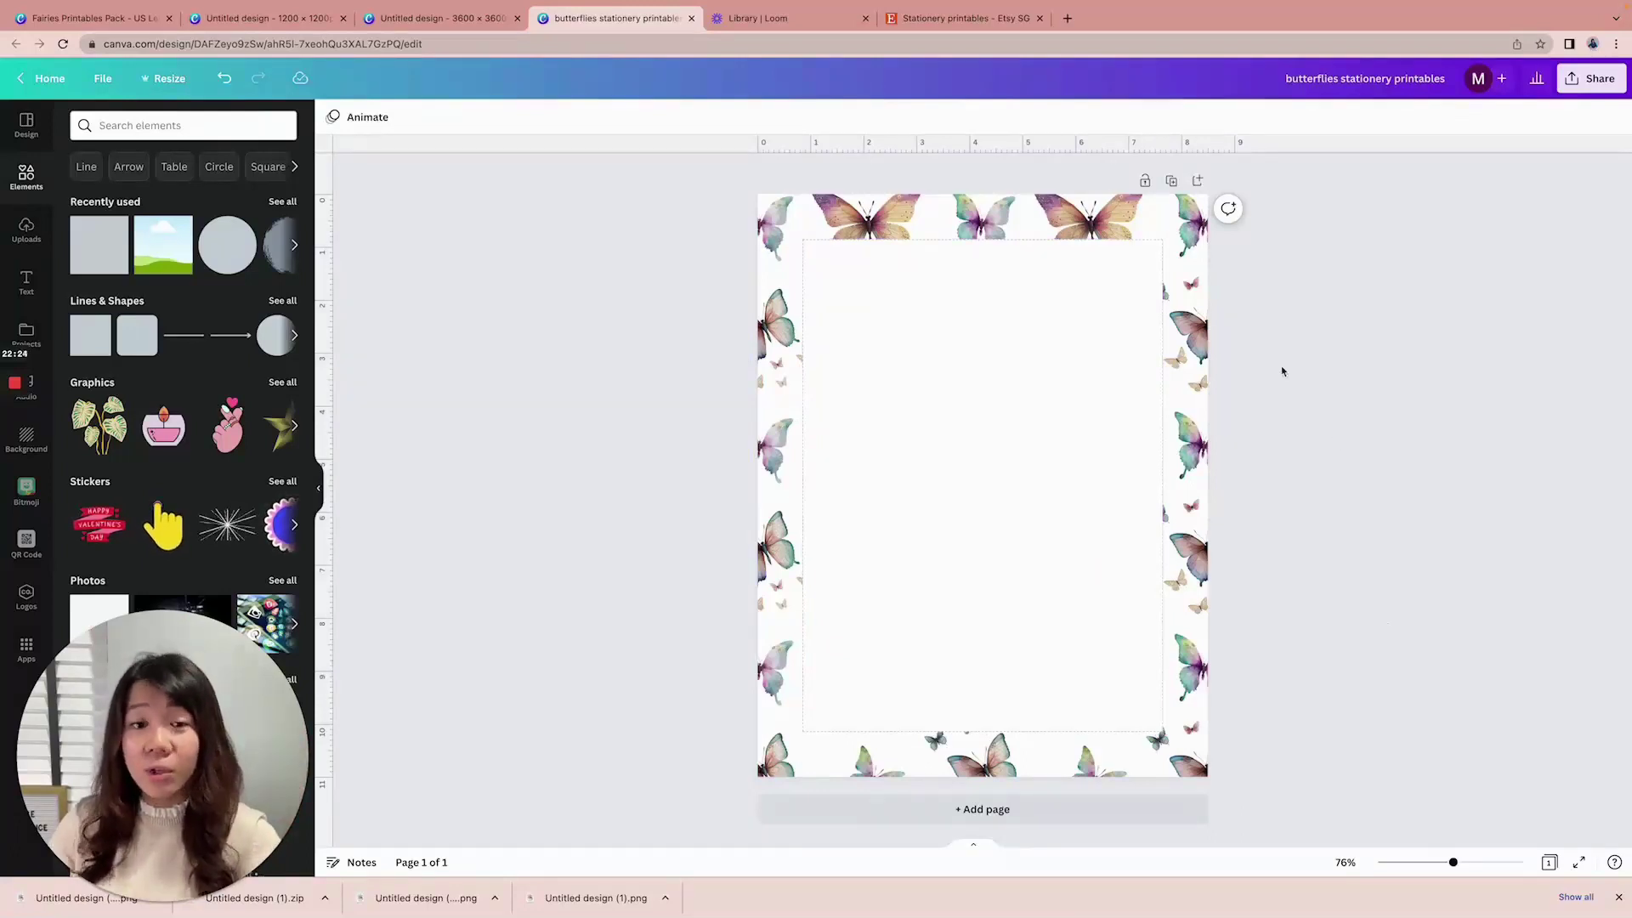
Duplicate the page and fill two full-width rows of dashes inside the white shape on page 2
{"action": "left_click", "coordinate": [1171, 180]}
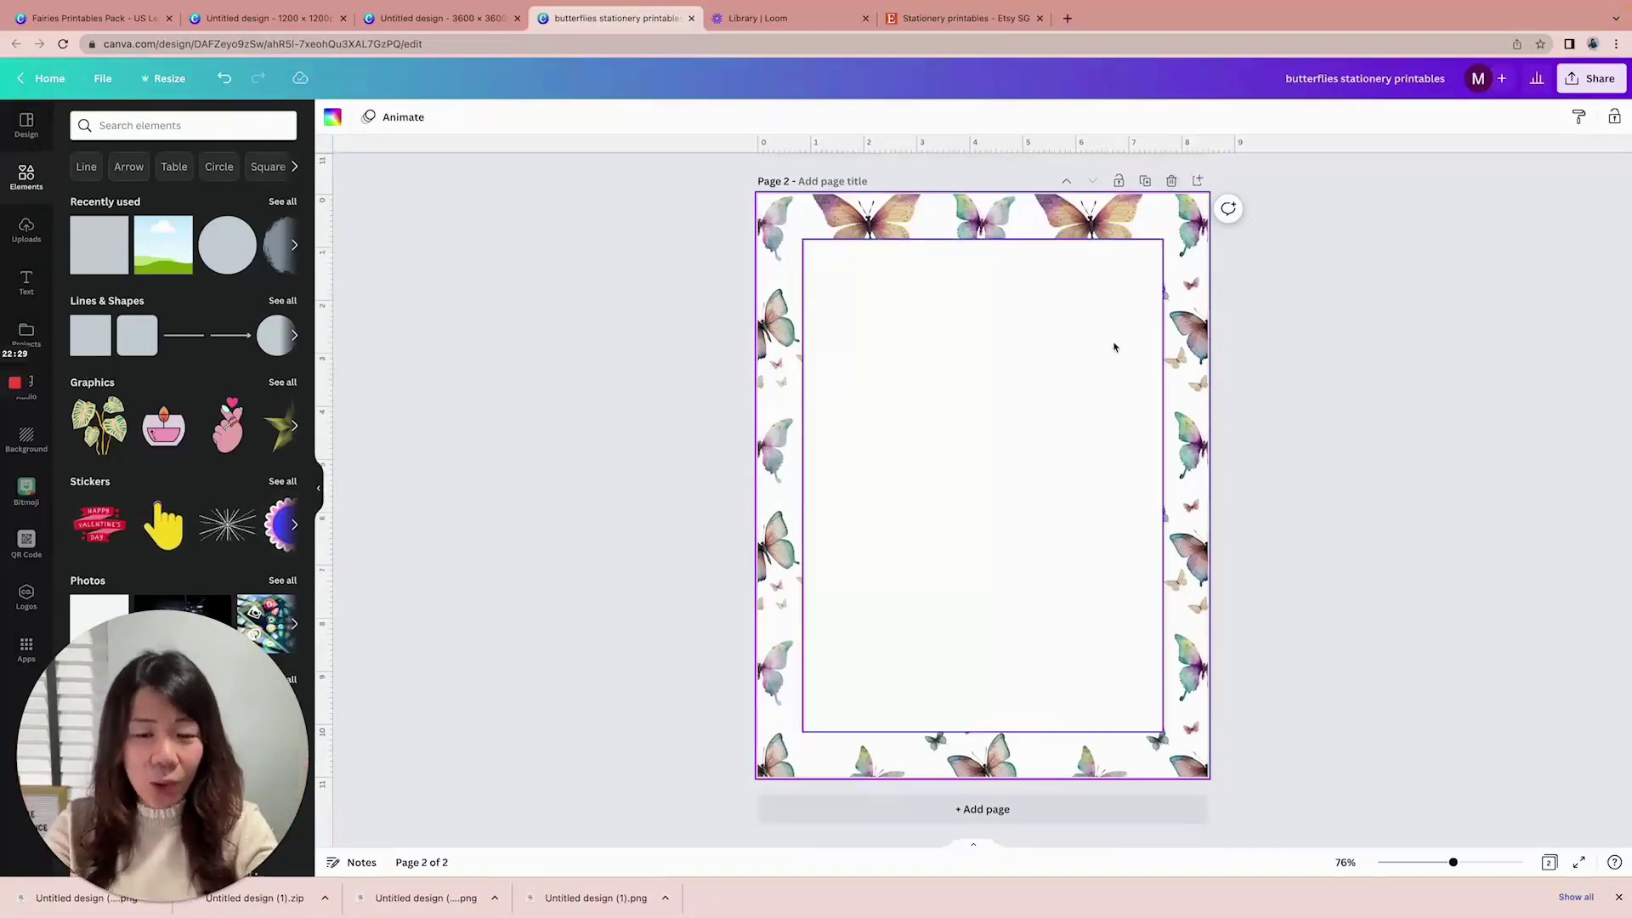
{"action": "double_click", "coordinate": [1046, 297]}
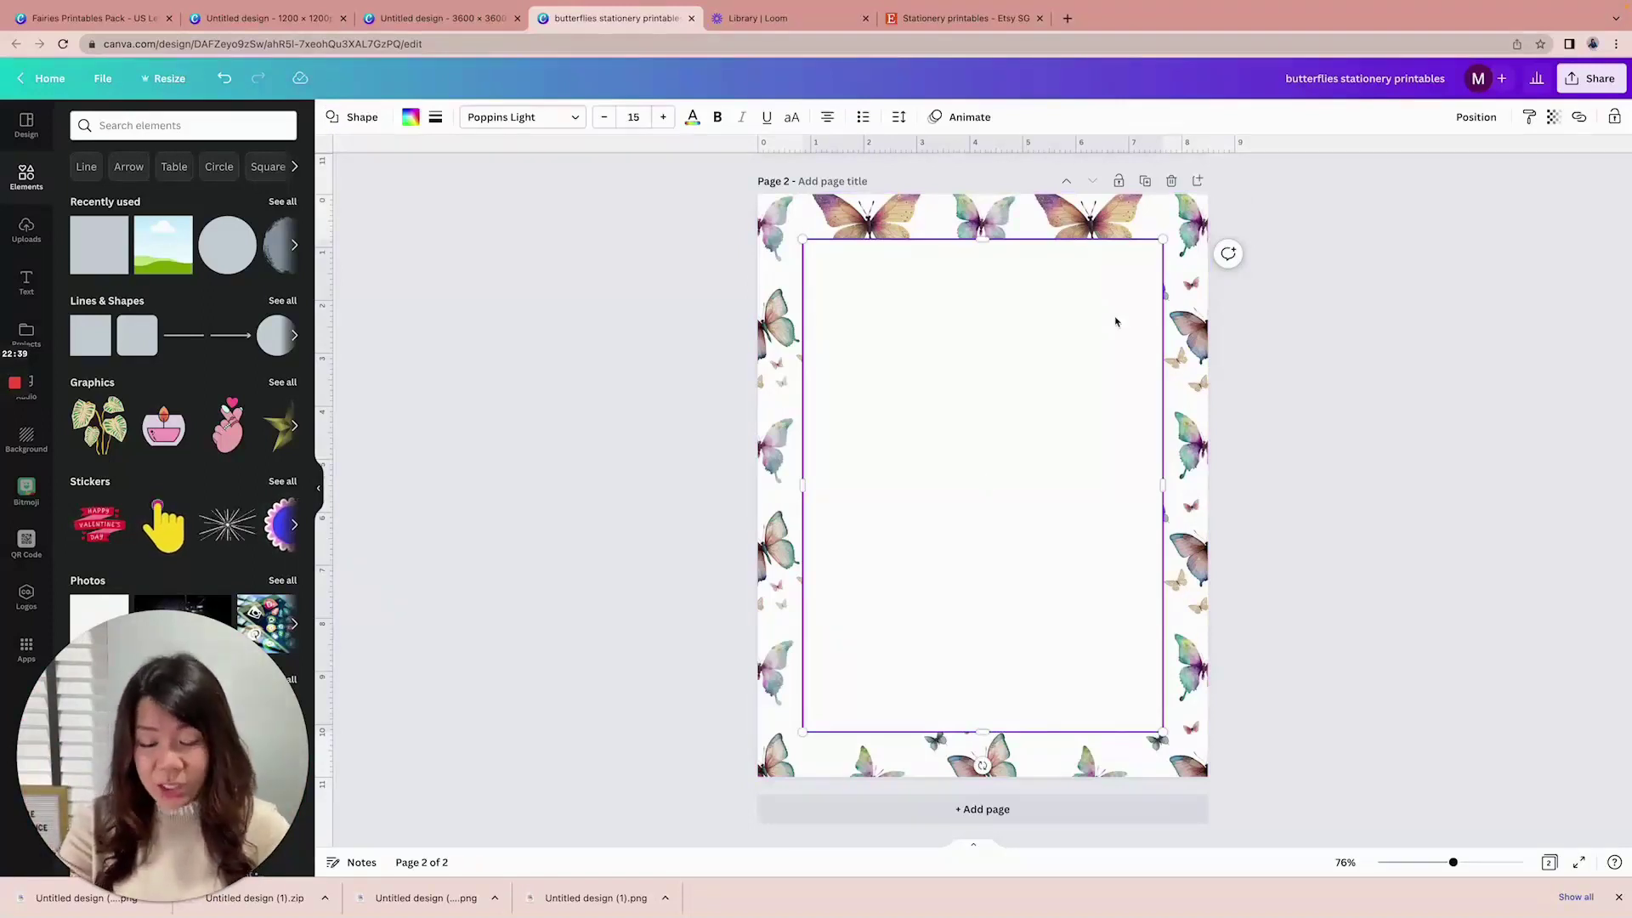
{"action": "type", "text": "---"}
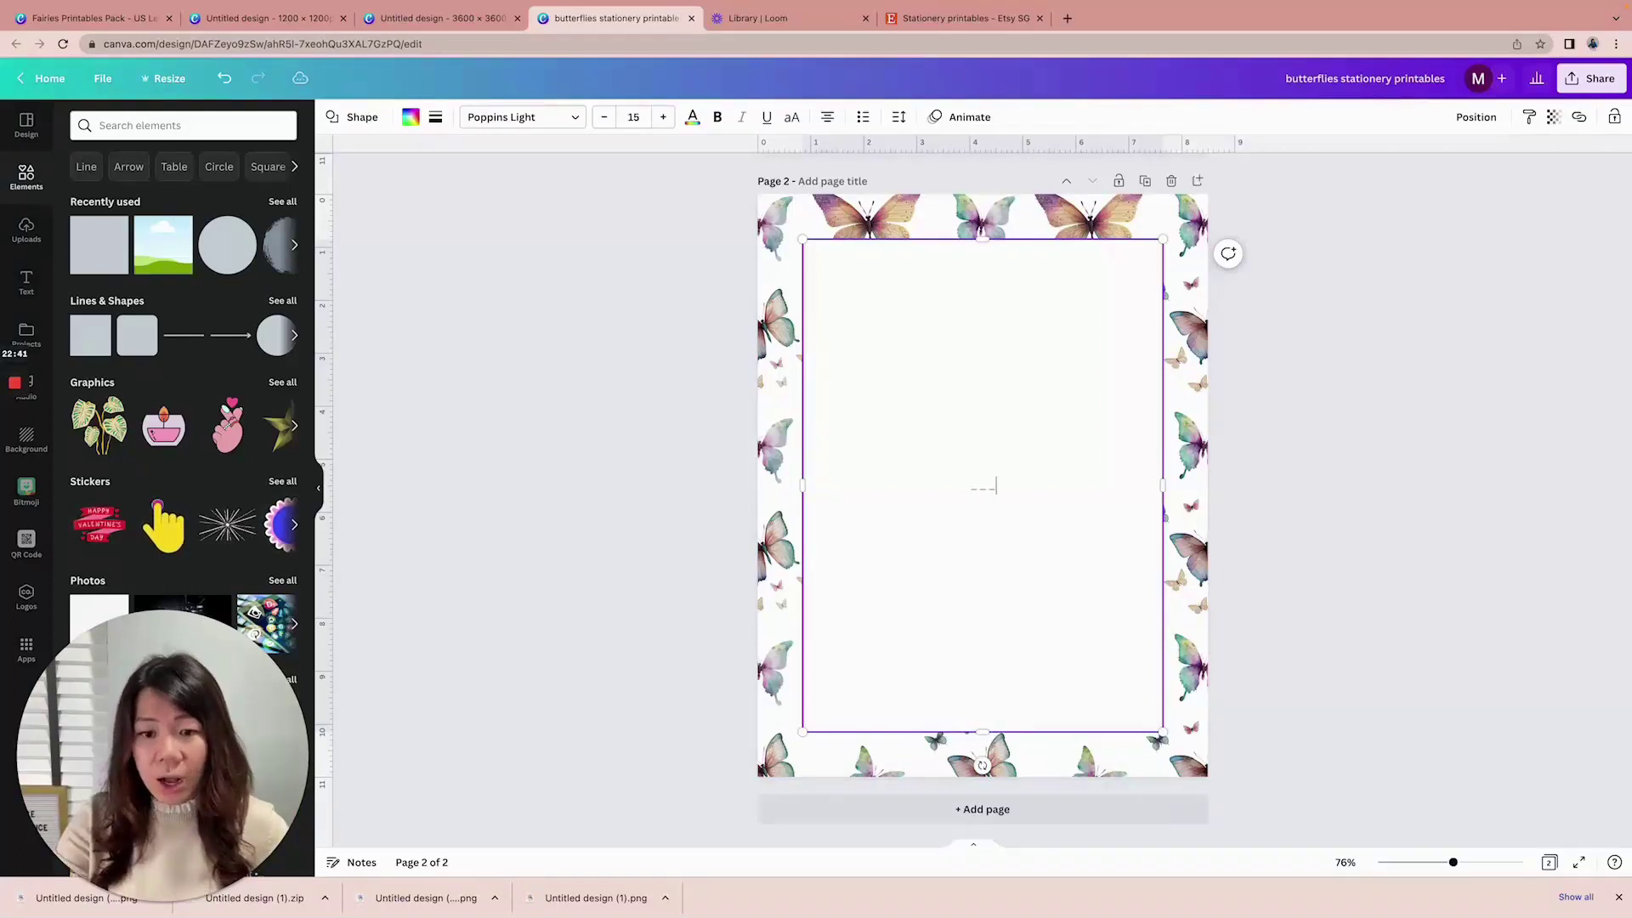
{"action": "type", "text": "-----------------------"}
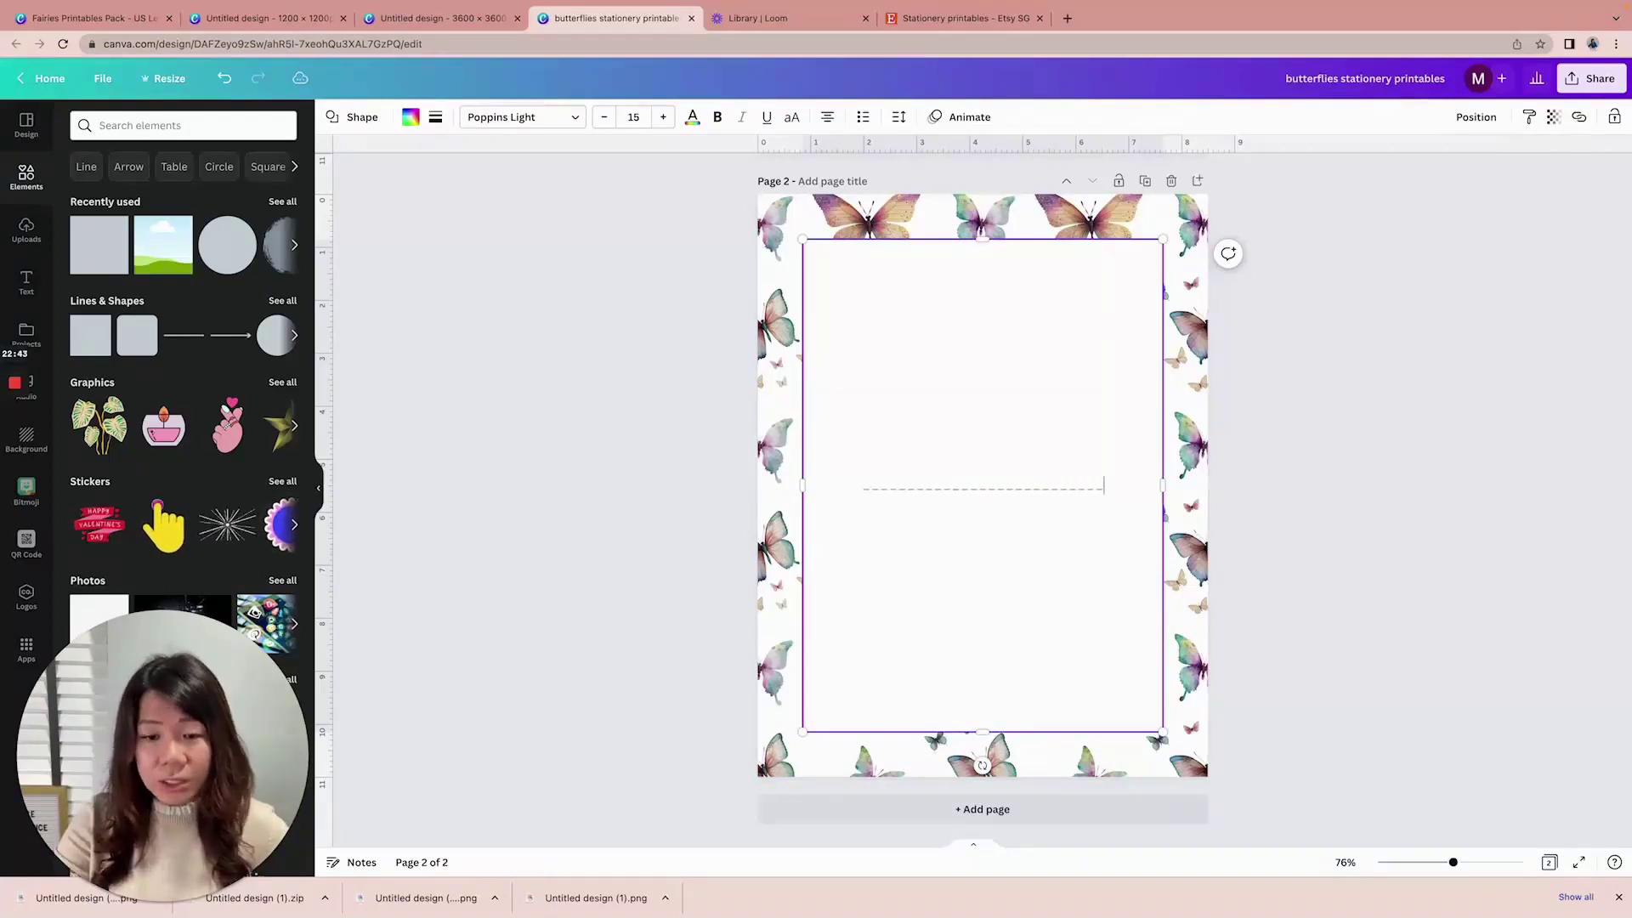
{"action": "type", "text": "------"}
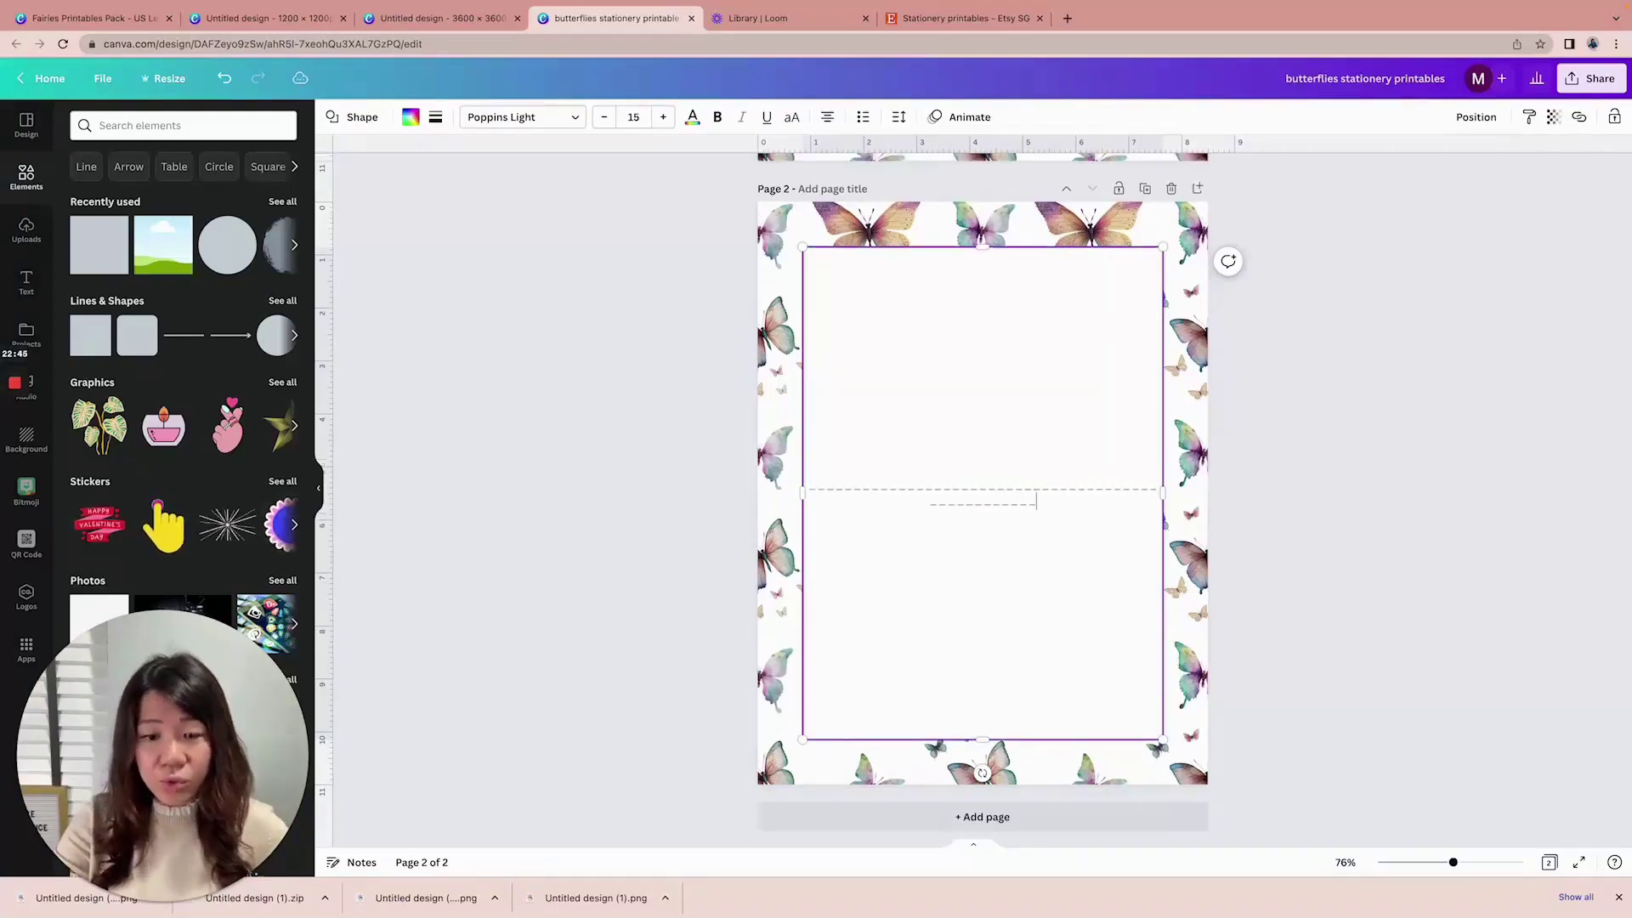
{"action": "type", "text": "--------------------------------------------------------------------------"}
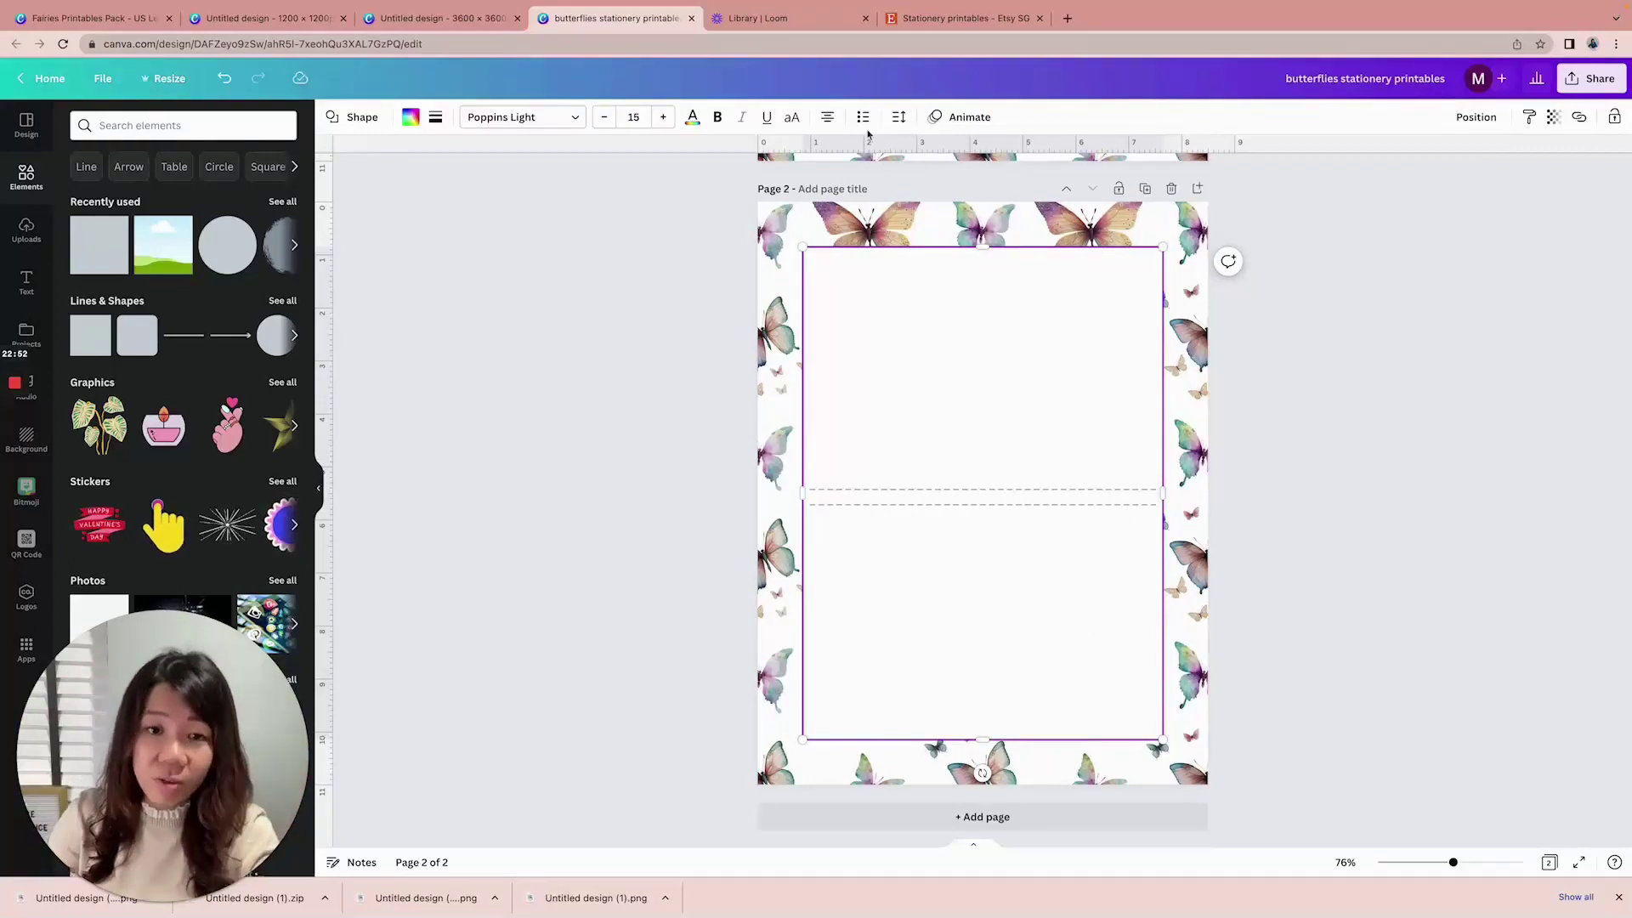
{"action": "left_click", "coordinate": [899, 118]}
{"action": "scroll", "coordinate": [1002, 528], "scroll_direction": "down", "scroll_amount": 1}
{"action": "left_click", "coordinate": [998, 510]}
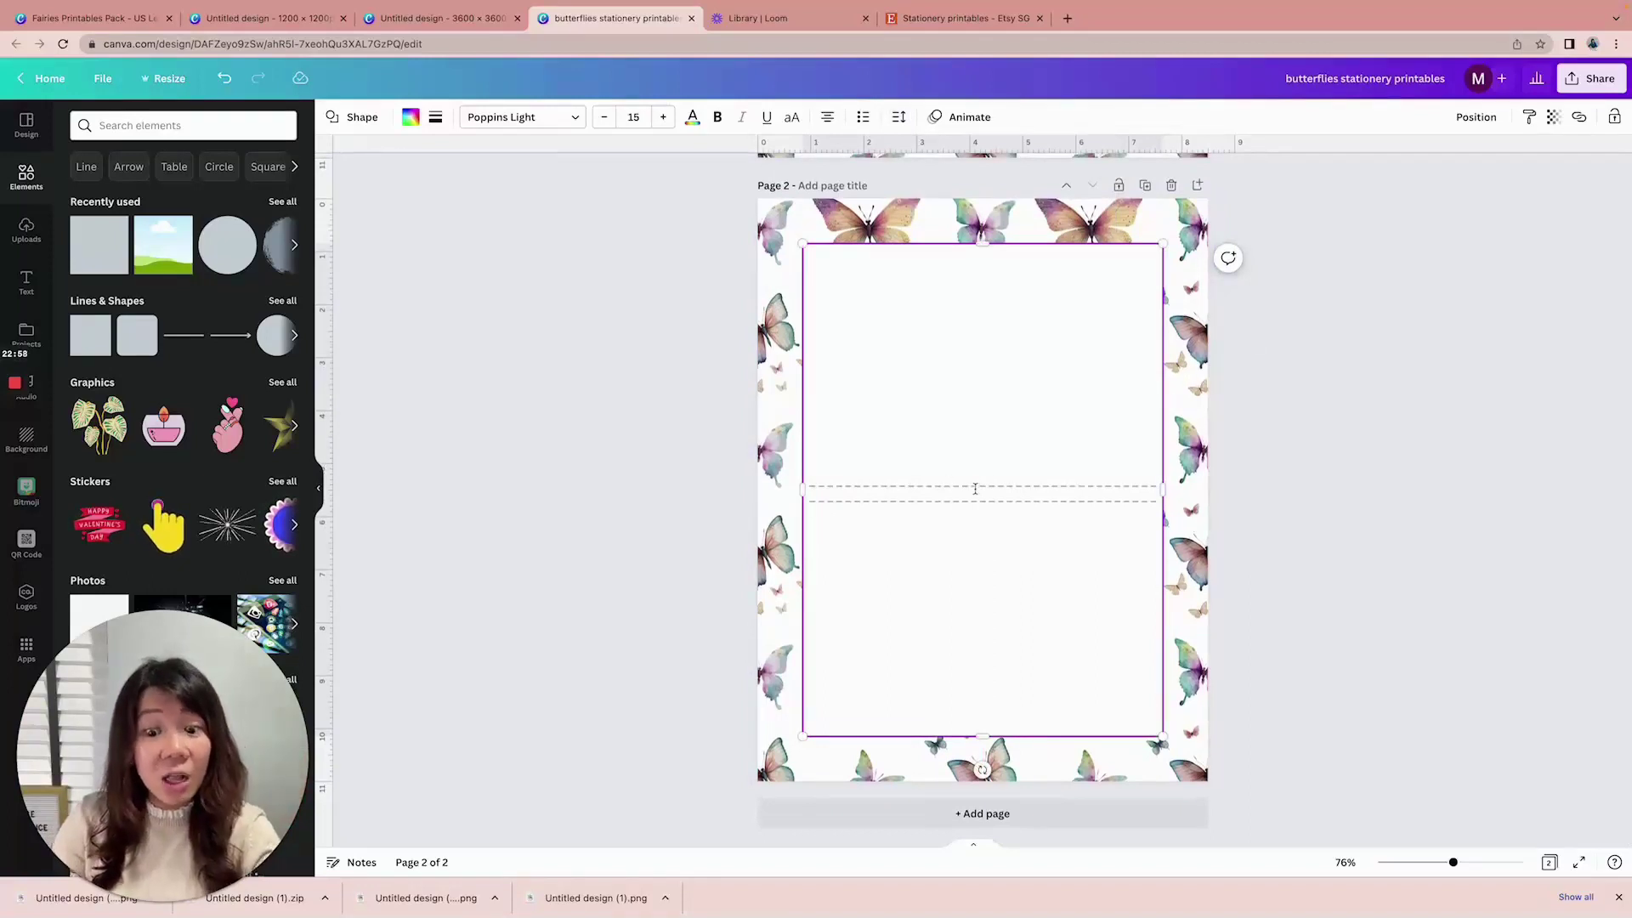
{"action": "scroll", "coordinate": [951, 511], "scroll_direction": "up", "scroll_amount": 1}
{"action": "scroll", "coordinate": [950, 511], "scroll_direction": "down", "scroll_amount": 1}
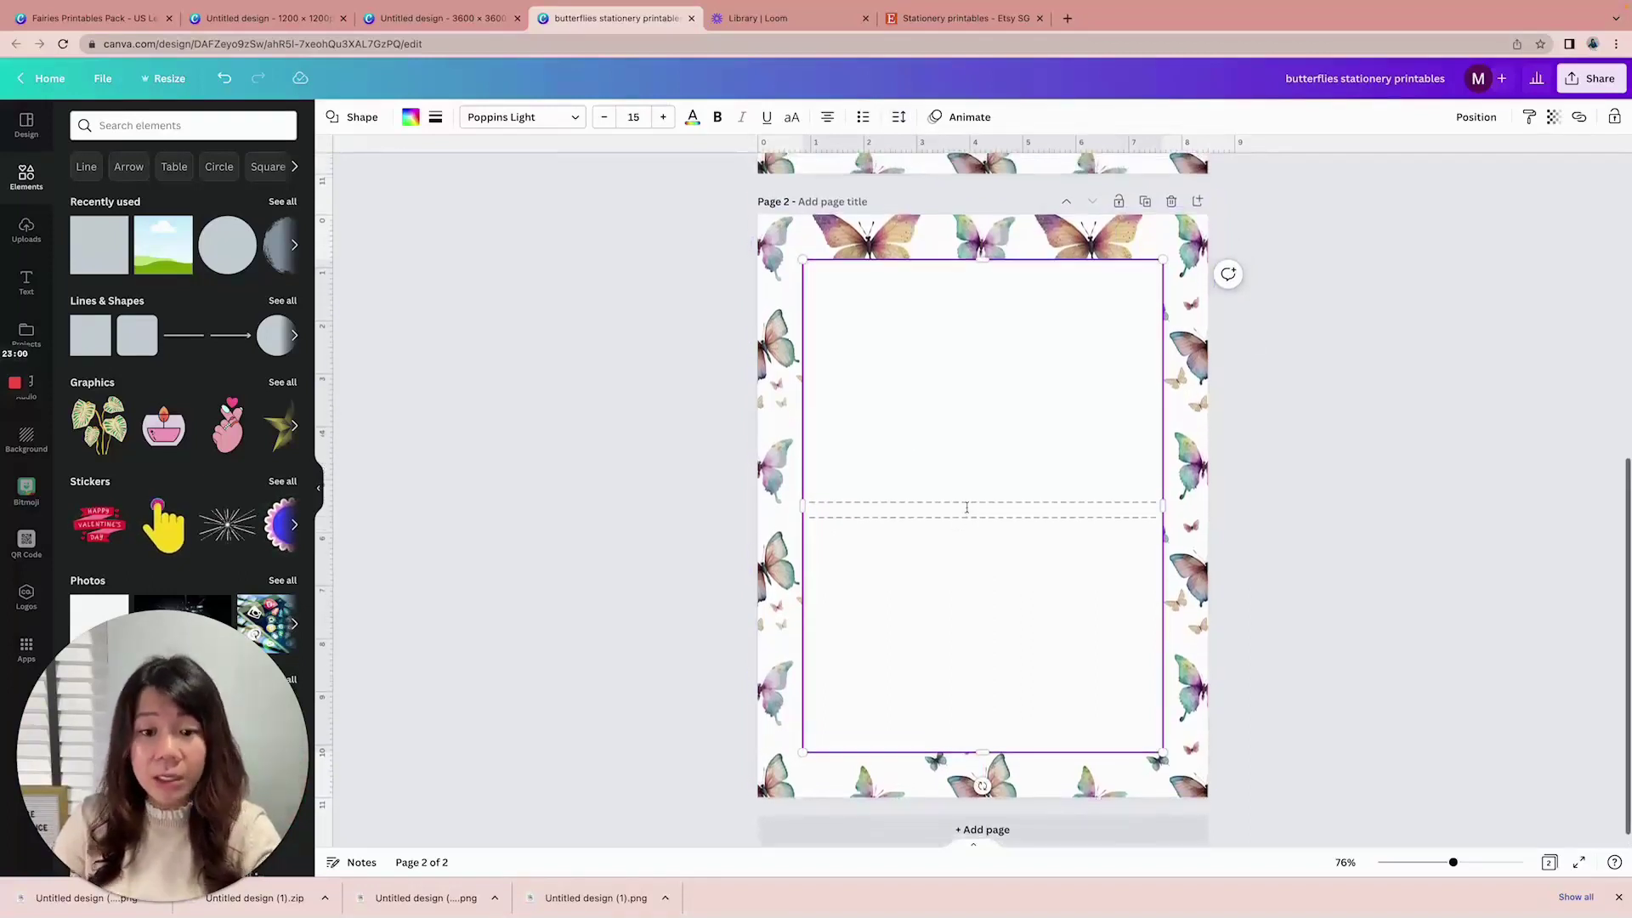
Set the dashed lines' text colour to a purple sampled from a butterfly wing in the page's upper border
{"action": "left_click", "coordinate": [693, 118]}
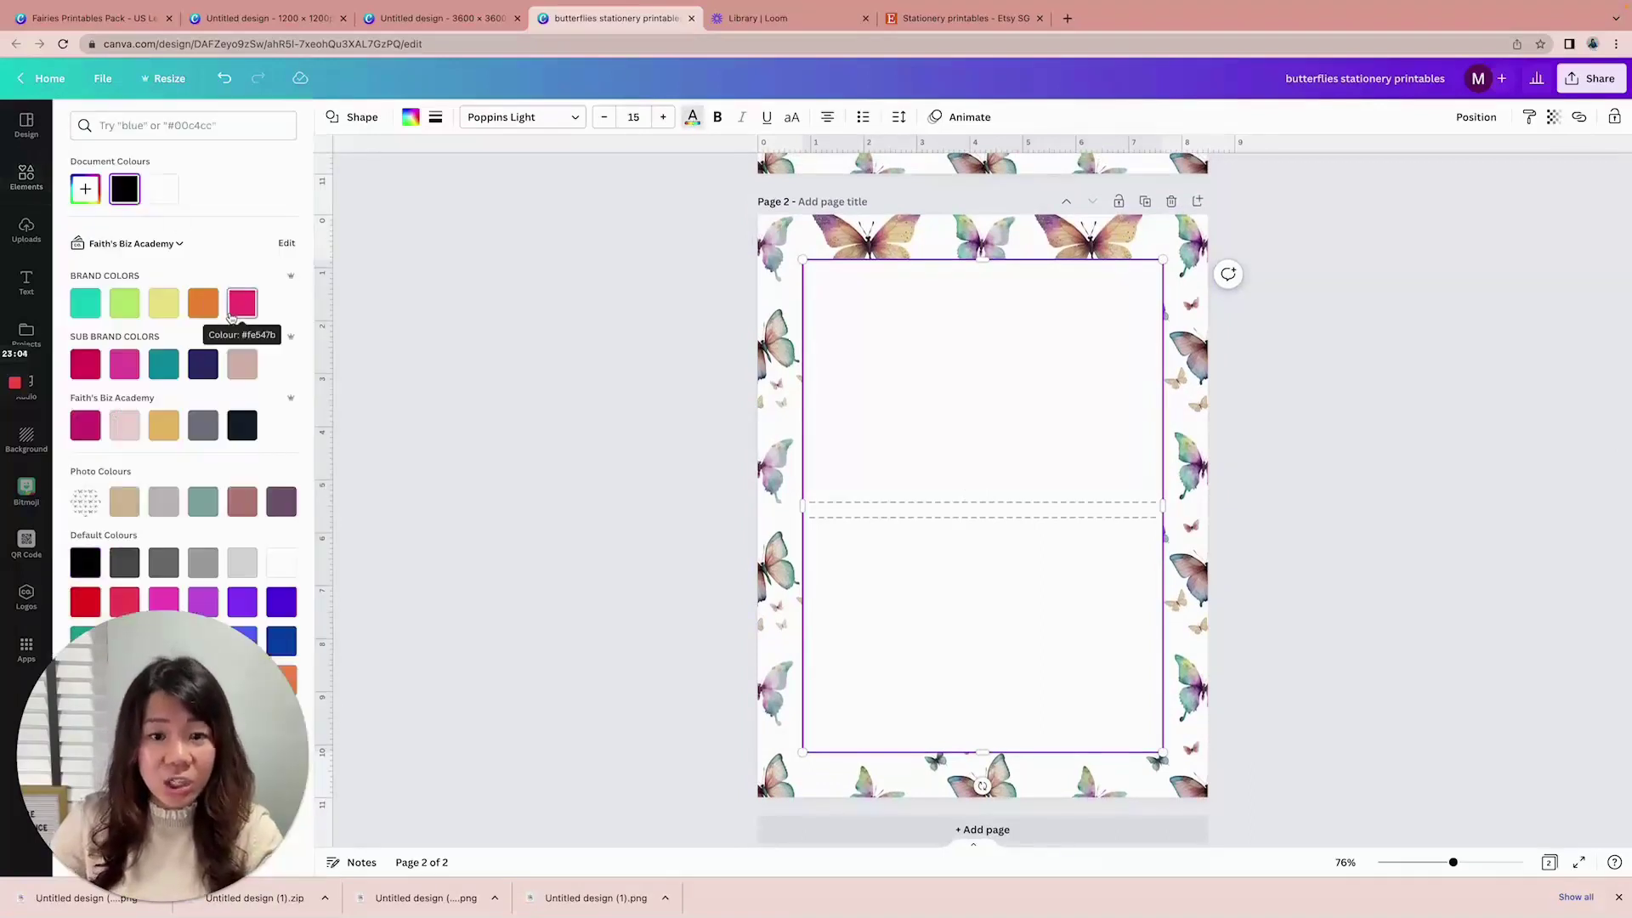
{"action": "left_click", "coordinate": [82, 188]}
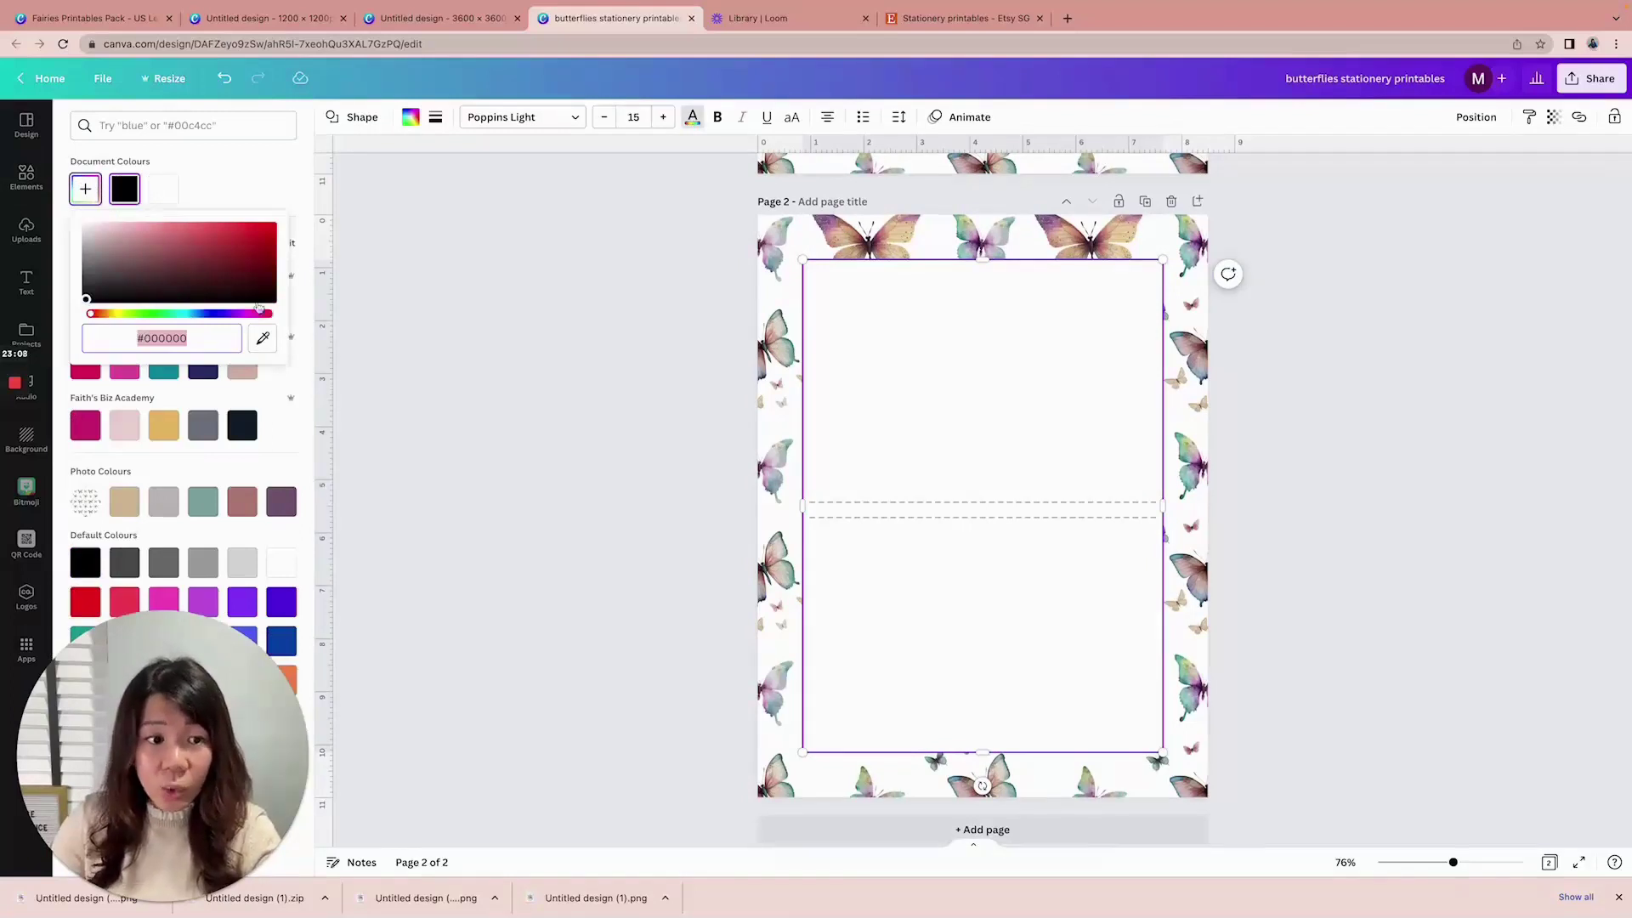
{"action": "left_click", "coordinate": [263, 339]}
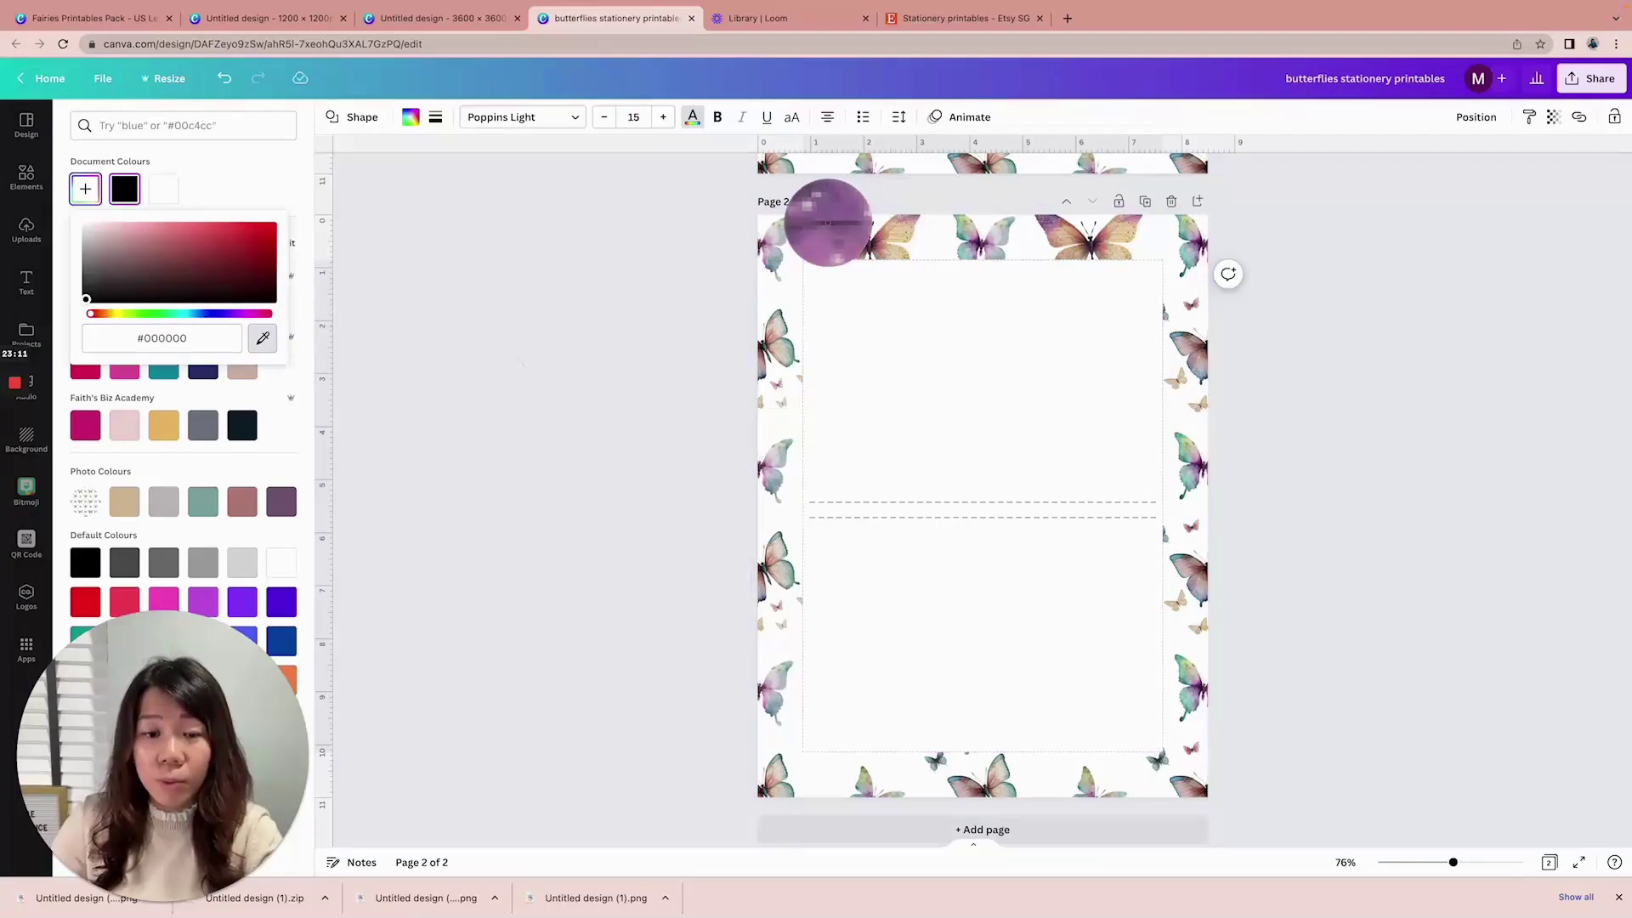
{"action": "left_click", "coordinate": [829, 223]}
{"action": "left_click", "coordinate": [1283, 426]}
{"action": "left_click", "coordinate": [1219, 462]}
{"action": "left_click", "coordinate": [1037, 514]}
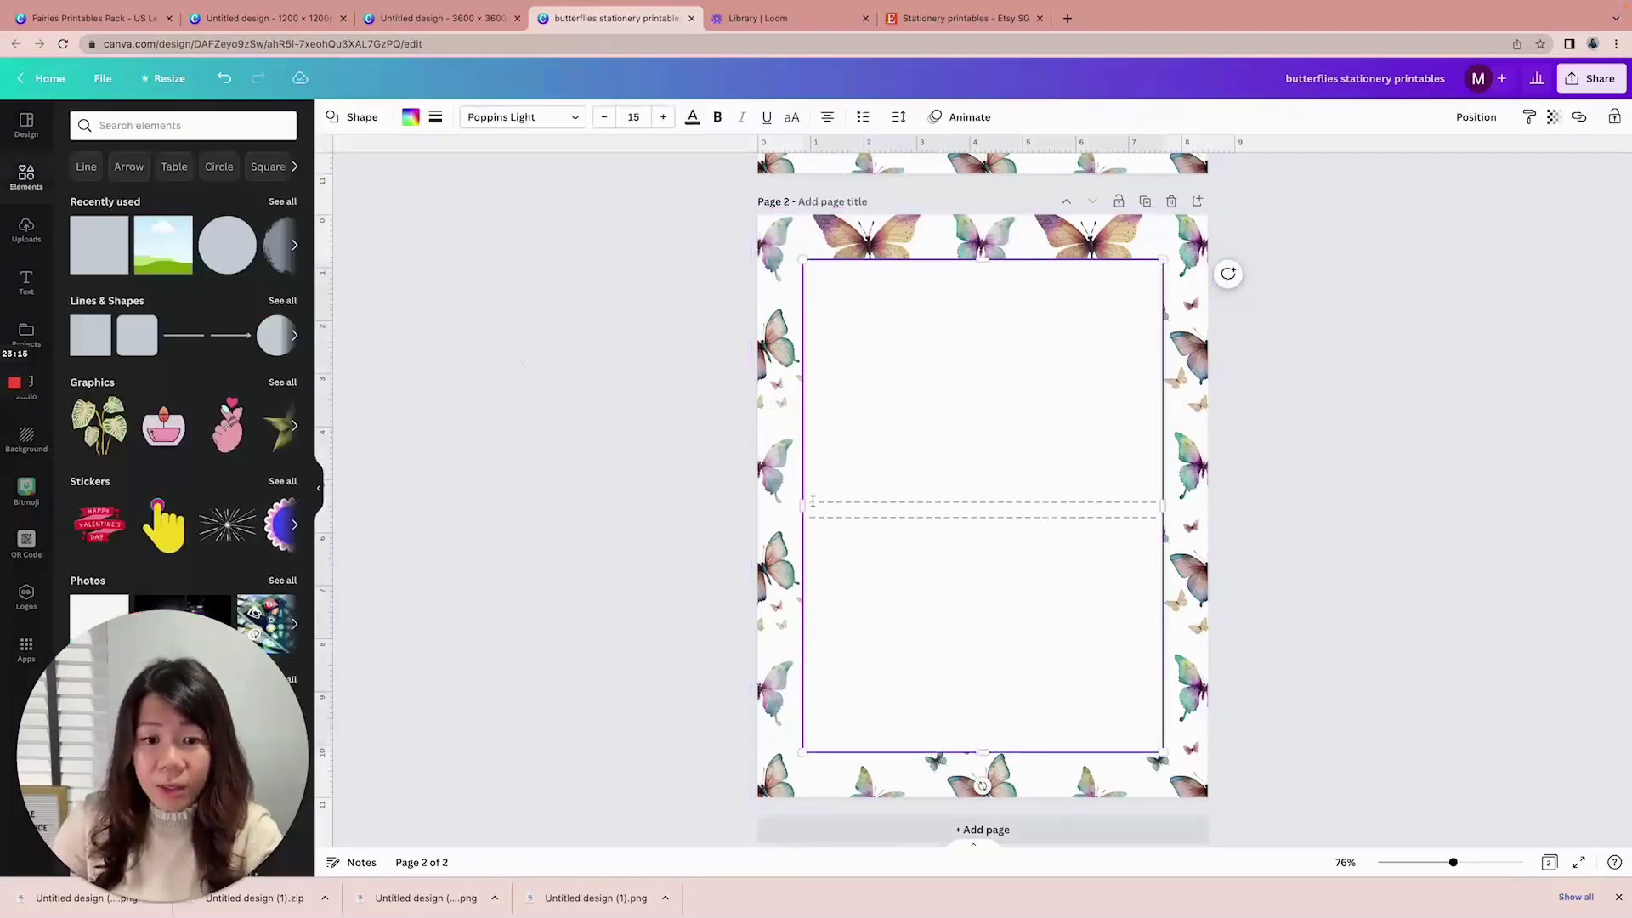
Recolour both dashed lines with a dark shade sampled from the body of the orange butterfly in the border
{"action": "double_click", "coordinate": [839, 504]}
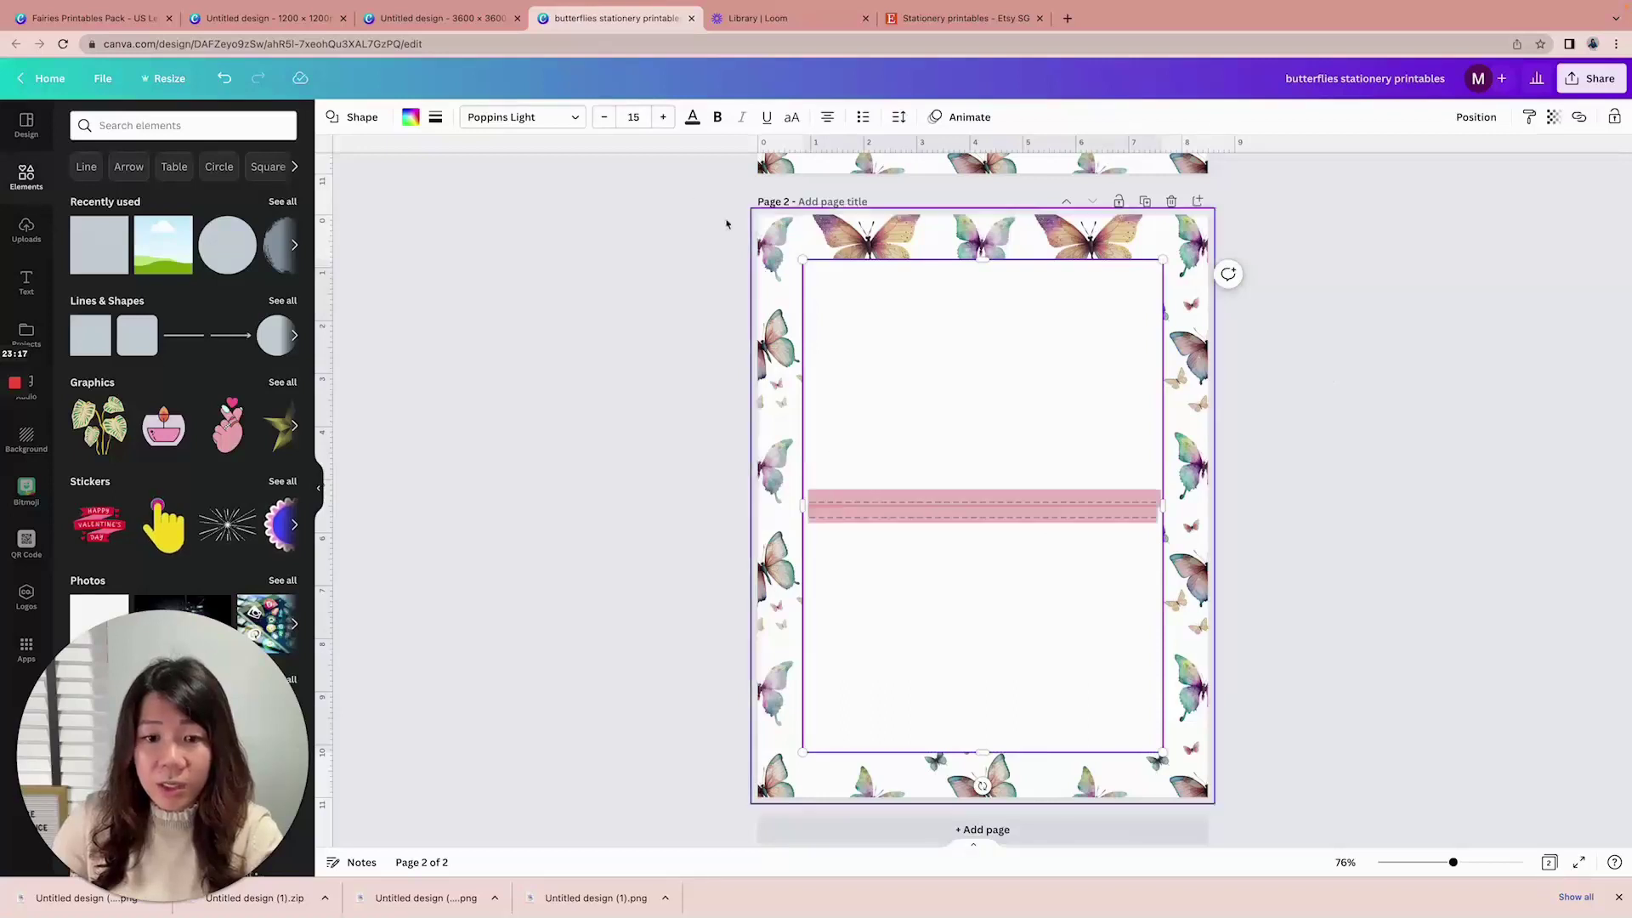
{"action": "left_click", "coordinate": [693, 119]}
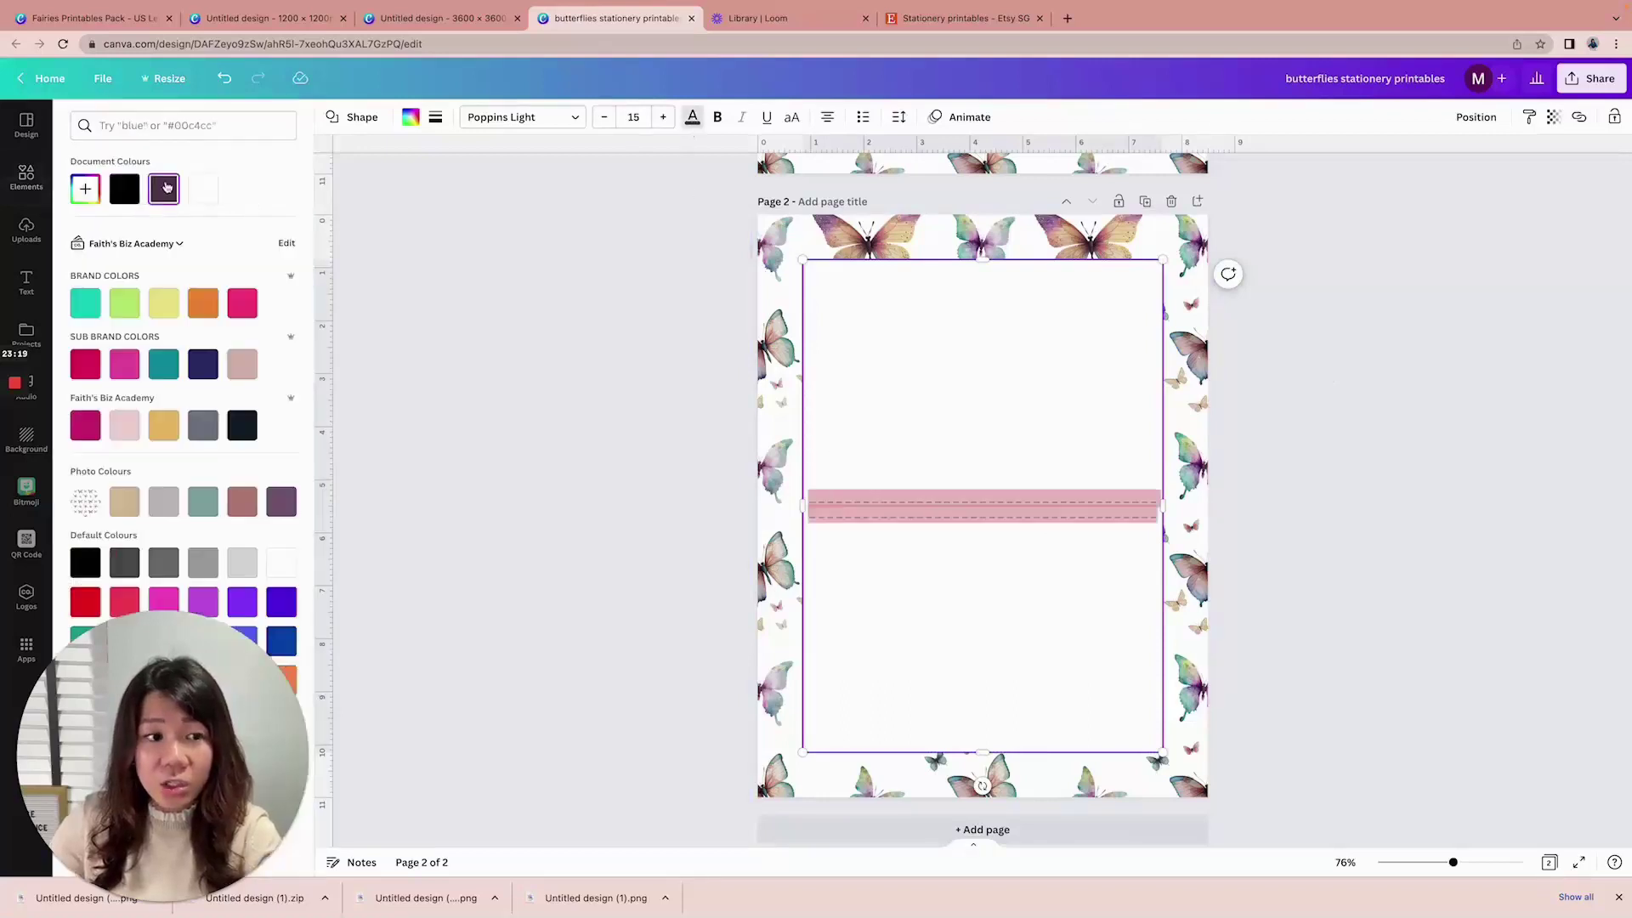
{"action": "left_click", "coordinate": [85, 189]}
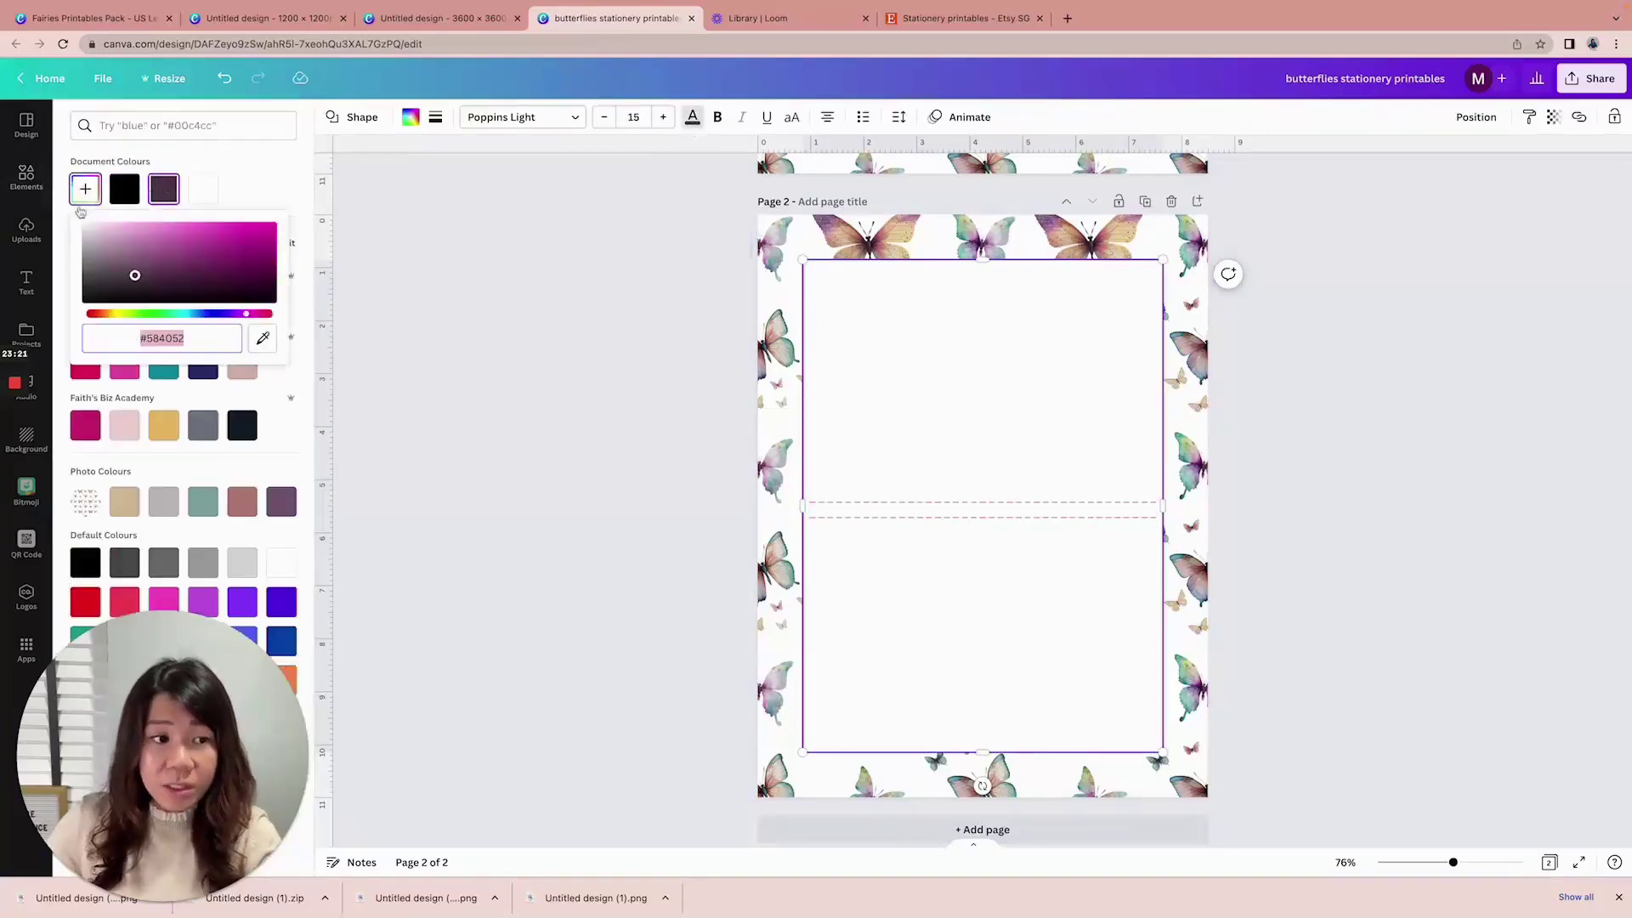
{"action": "left_click", "coordinate": [263, 338]}
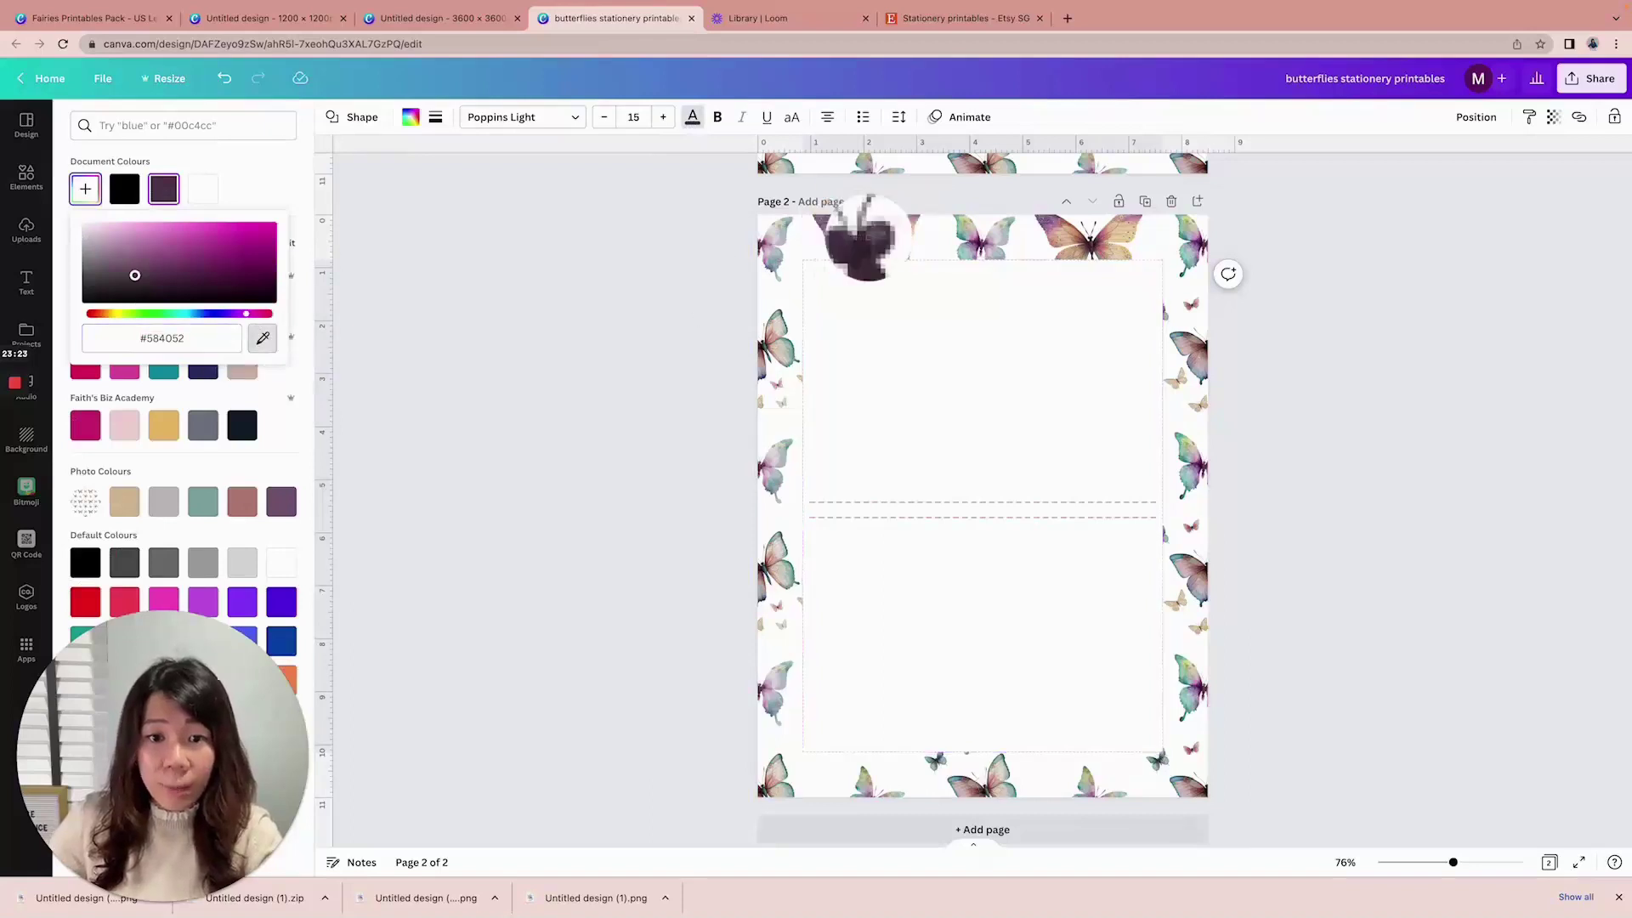
{"action": "left_click", "coordinate": [865, 243]}
{"action": "left_click", "coordinate": [1326, 461]}
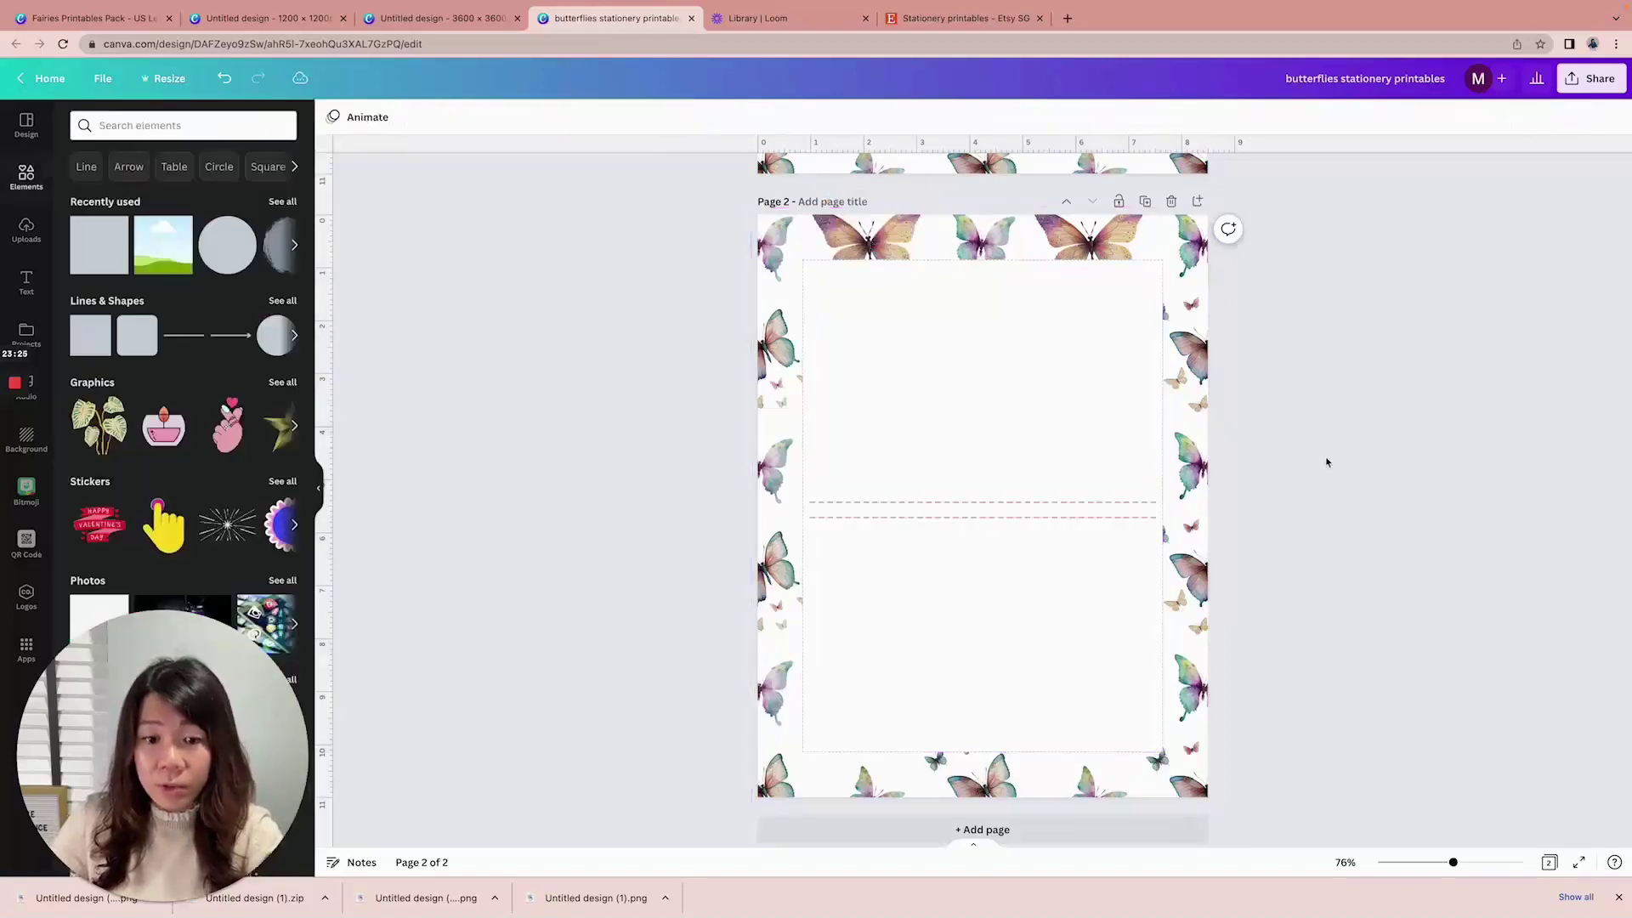
Change both dashed lines to the pink brand colour #FE547B
{"action": "left_click_drag", "start_coordinate": [1452, 862], "coordinate": [1496, 862]}
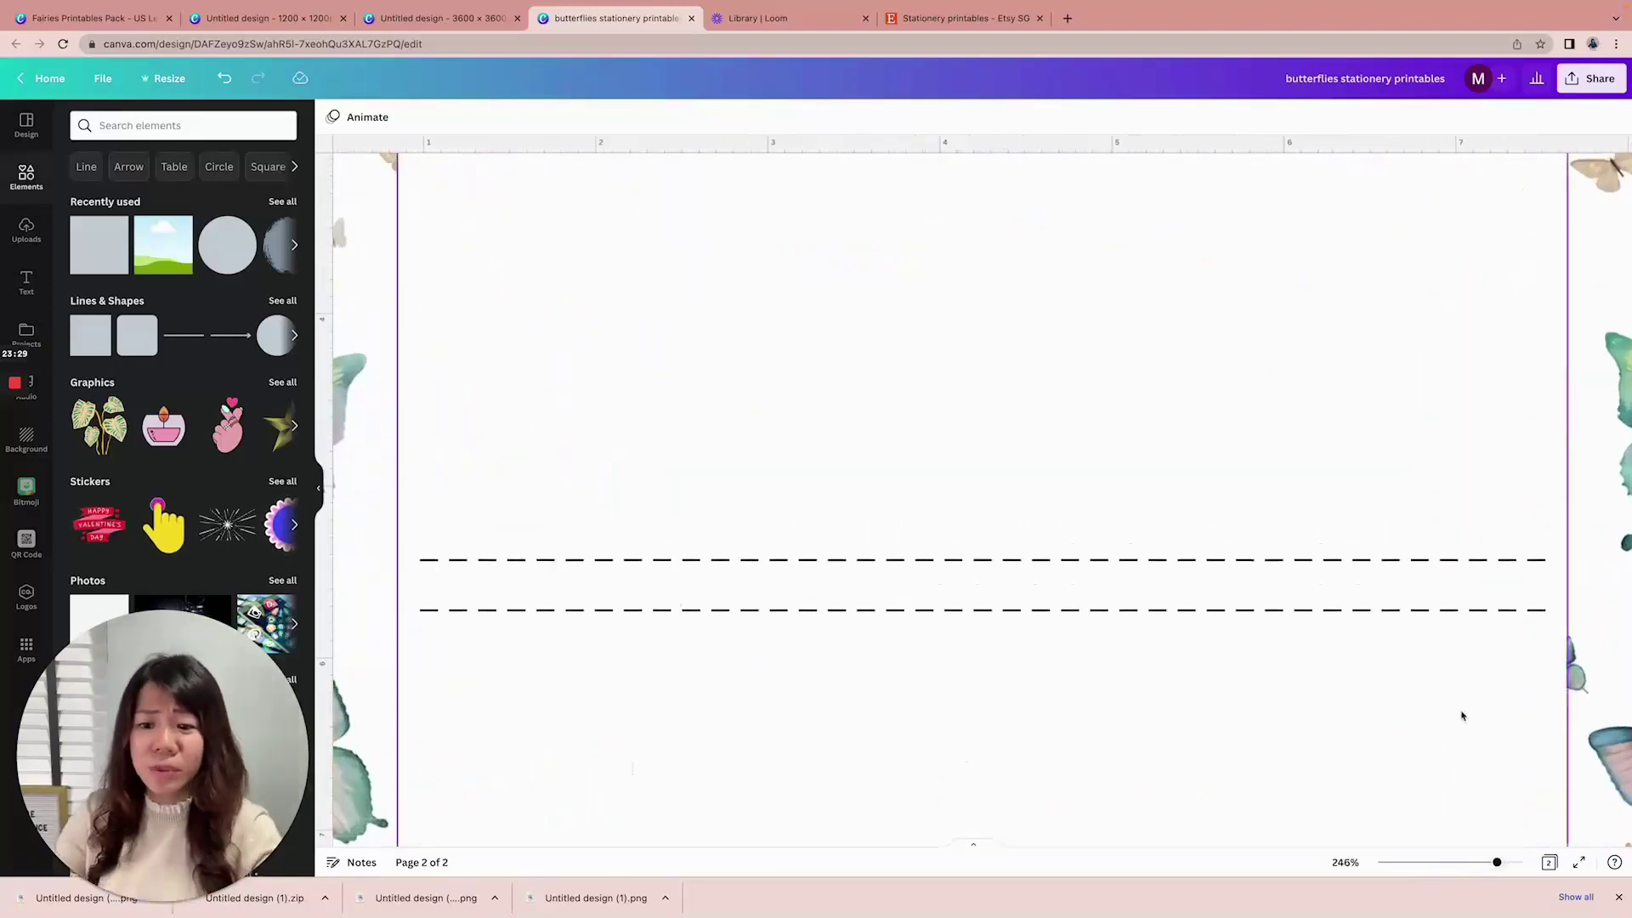
{"action": "left_click", "coordinate": [653, 544]}
{"action": "left_click", "coordinate": [650, 544]}
{"action": "left_click", "coordinate": [433, 554]}
{"action": "key", "text": "super+a"}
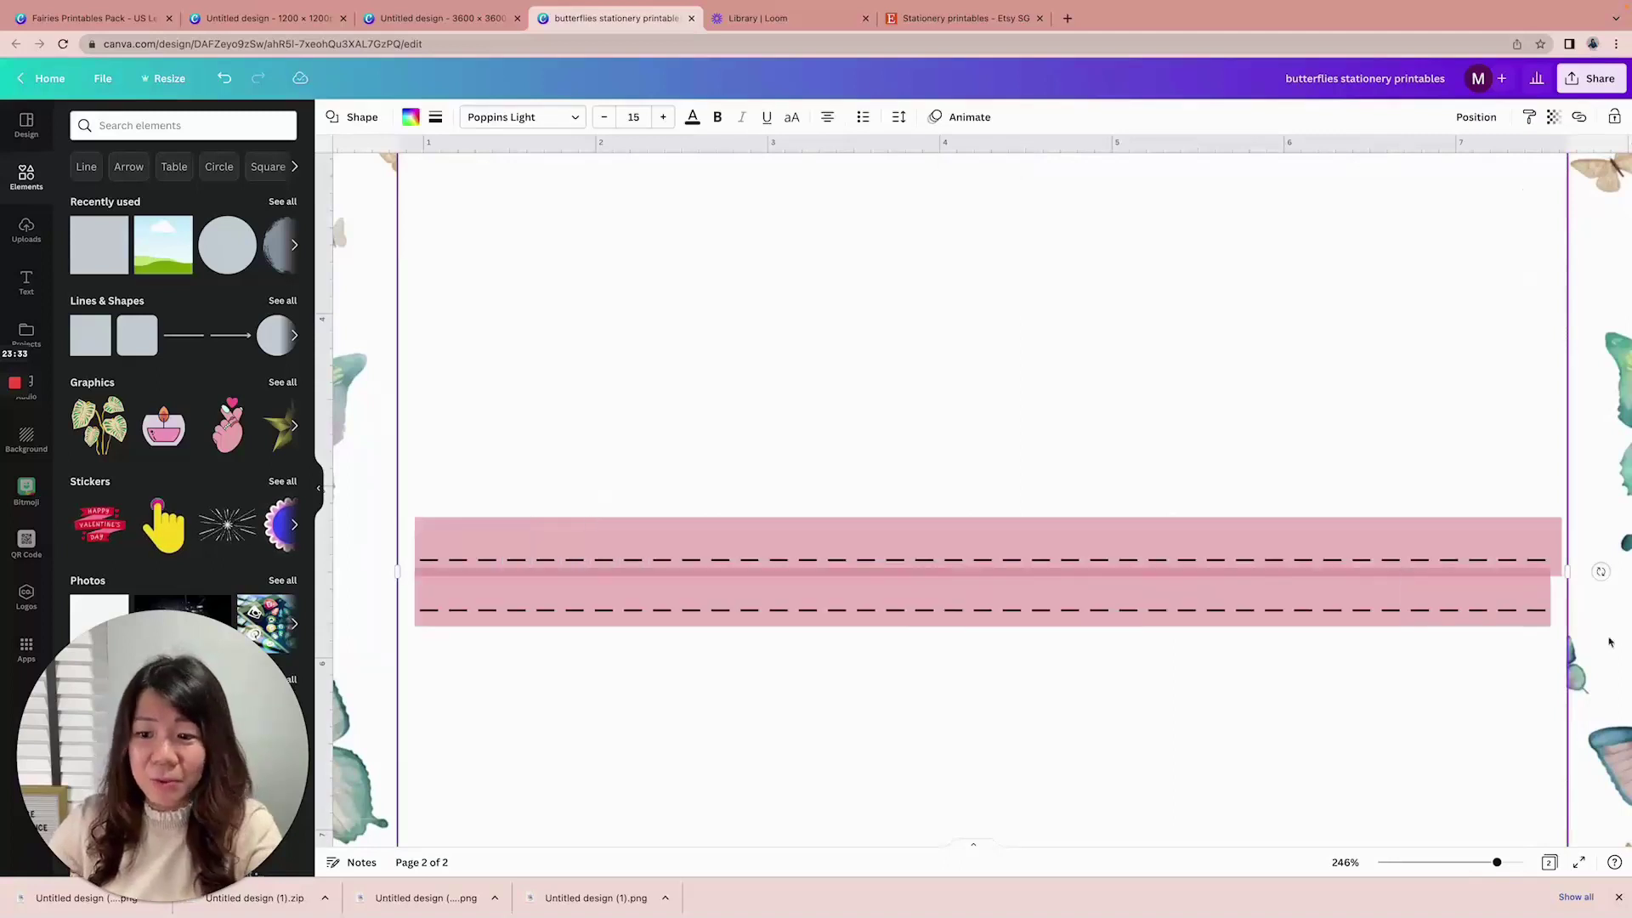
{"action": "left_click", "coordinate": [693, 119]}
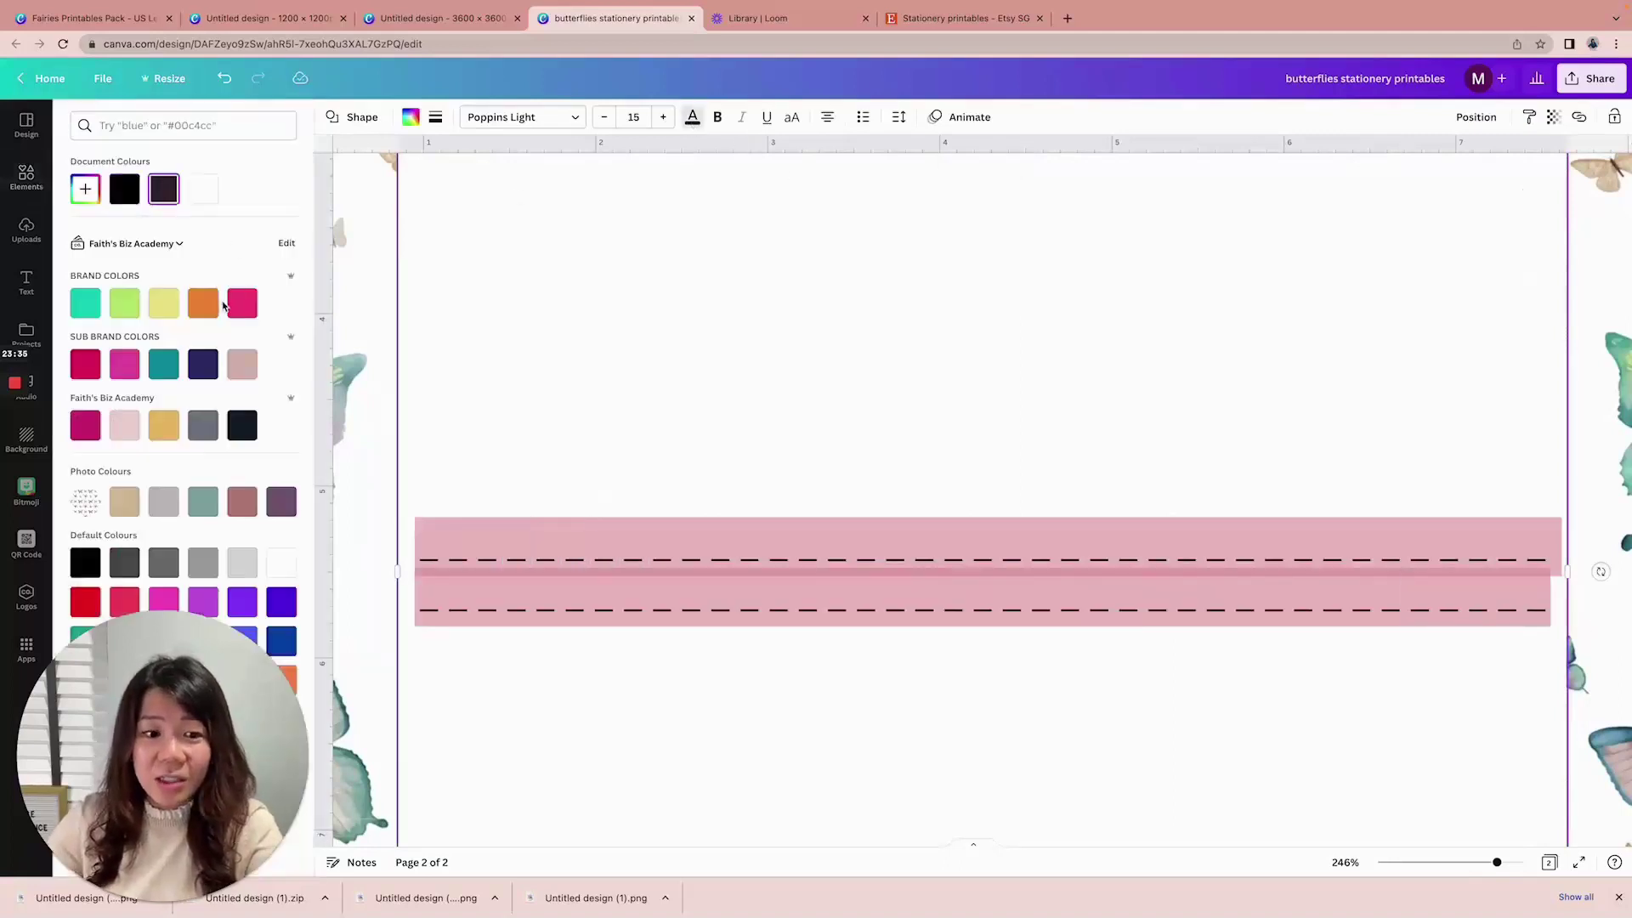
{"action": "left_click", "coordinate": [692, 356]}
{"action": "left_click_drag", "start_coordinate": [423, 554], "coordinate": [1562, 626]}
{"action": "left_click", "coordinate": [241, 303]}
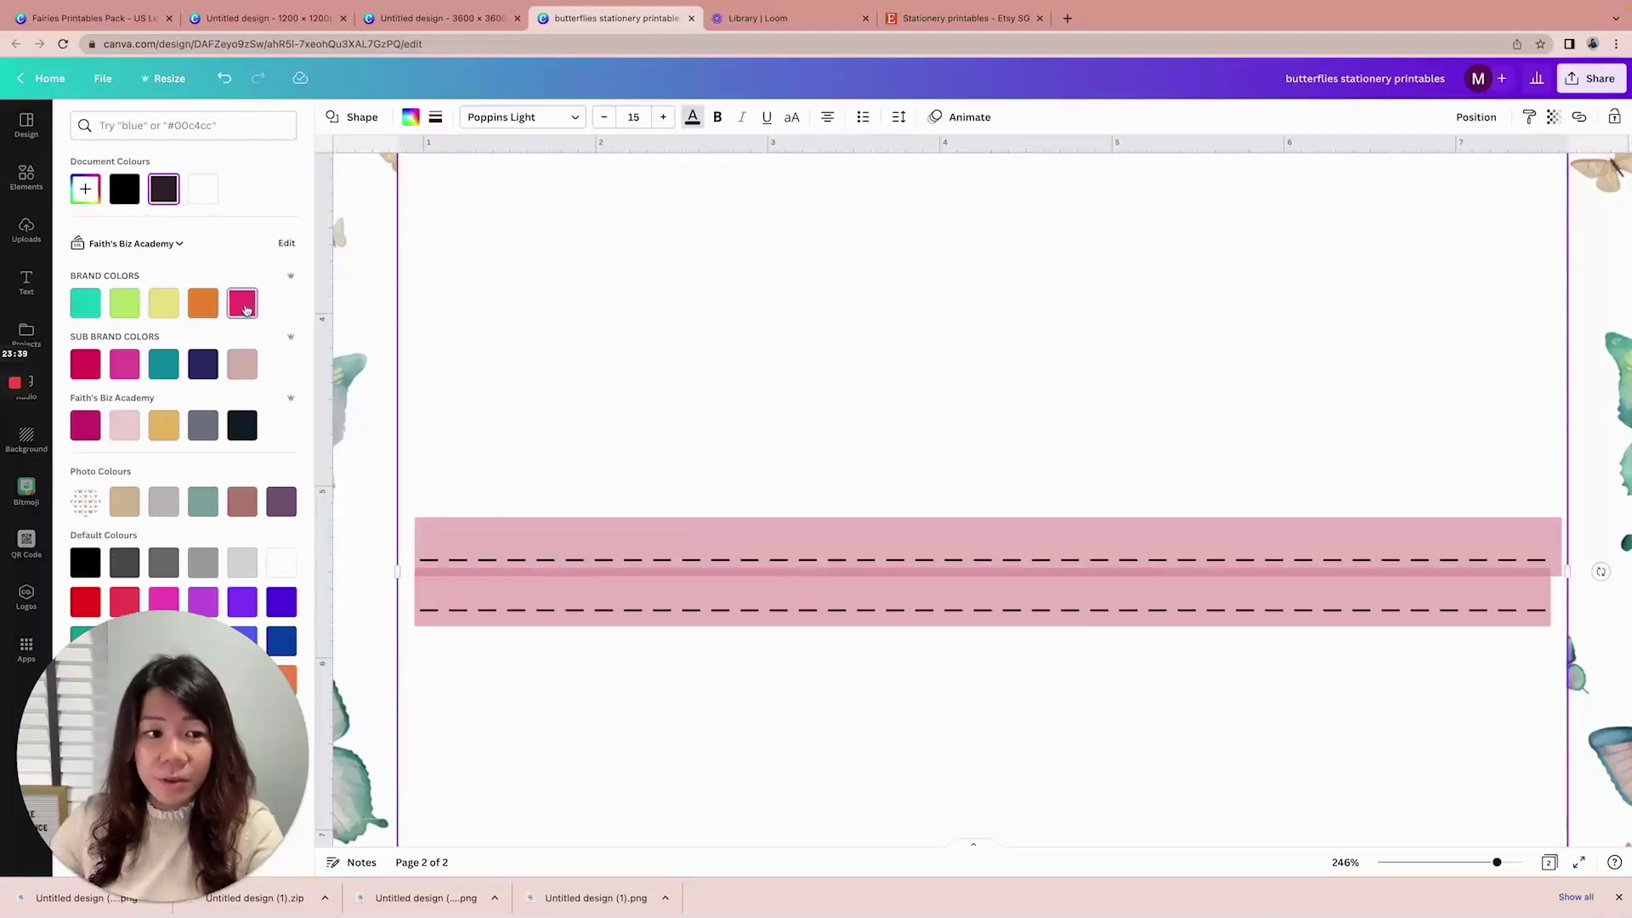
{"action": "key", "text": "Escape"}
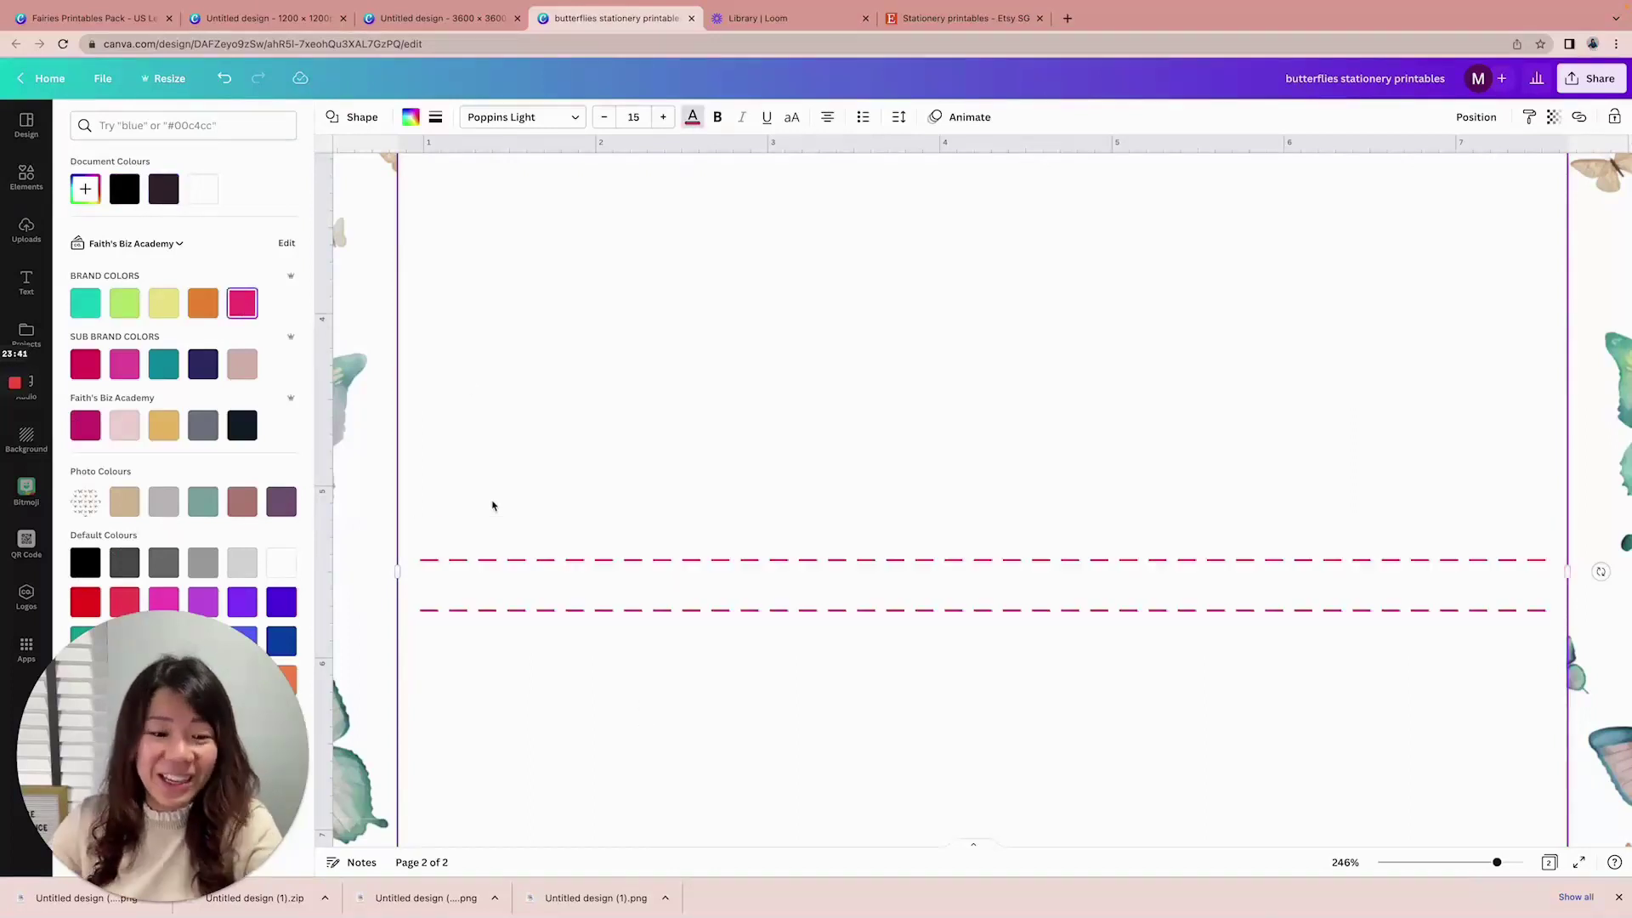
Recolour both dashed lines with a light lilac sampled from the butterfly wing in the page's upper-left corner
{"action": "left_click_drag", "start_coordinate": [428, 542], "coordinate": [1540, 600]}
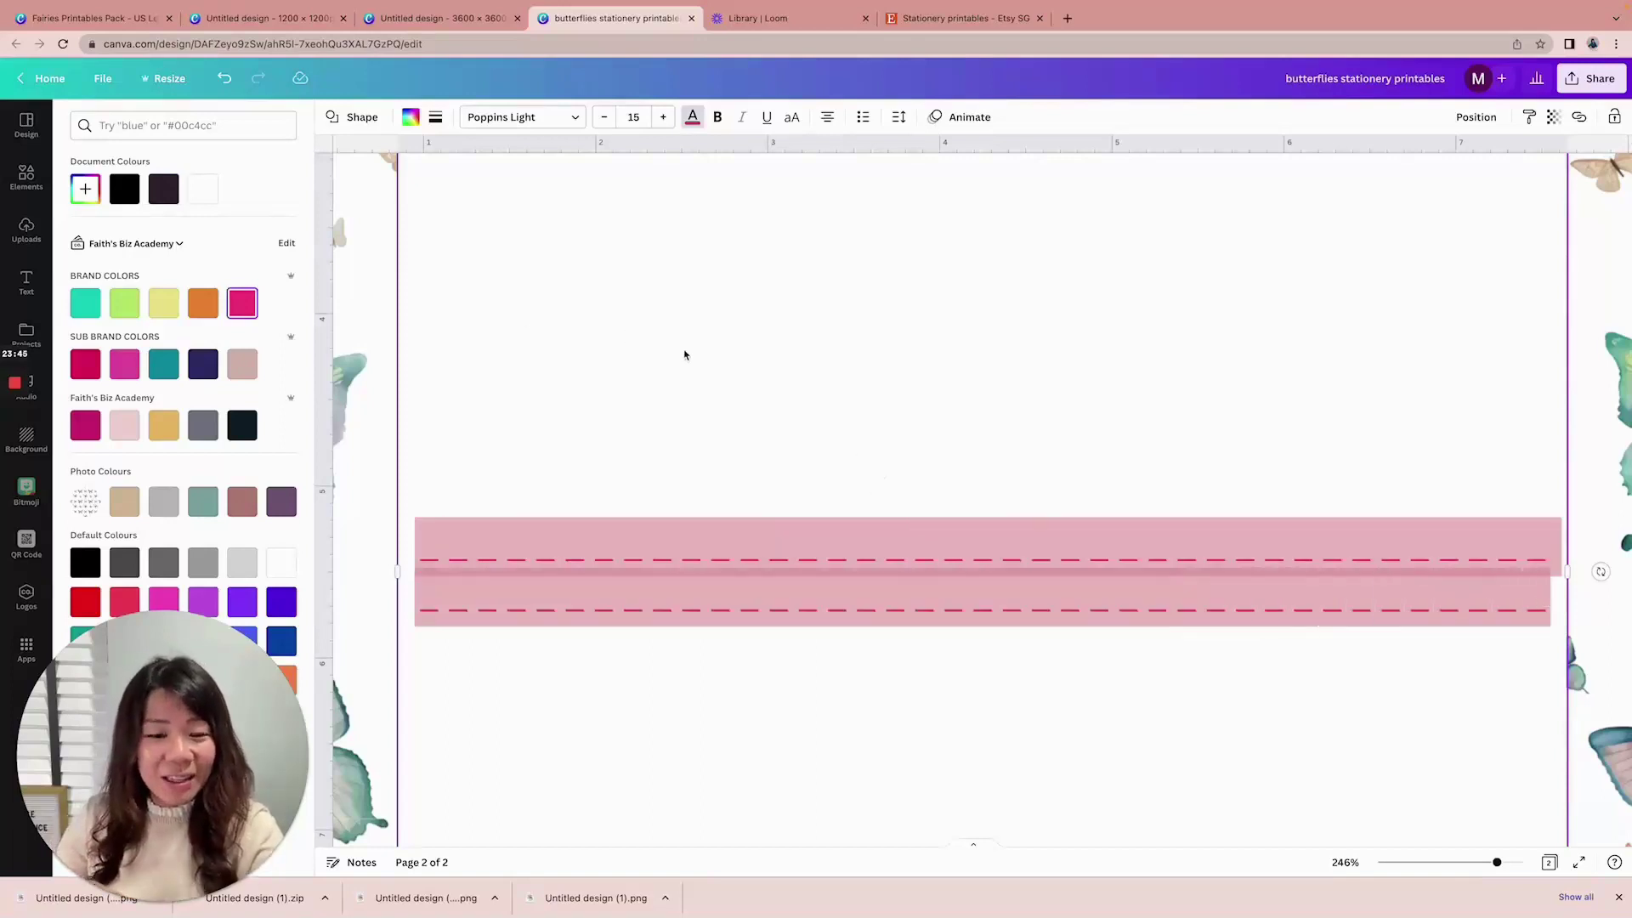
{"action": "scroll", "coordinate": [684, 354], "scroll_direction": "up", "scroll_amount": 2}
{"action": "left_click_drag", "start_coordinate": [1497, 862], "coordinate": [1473, 863]}
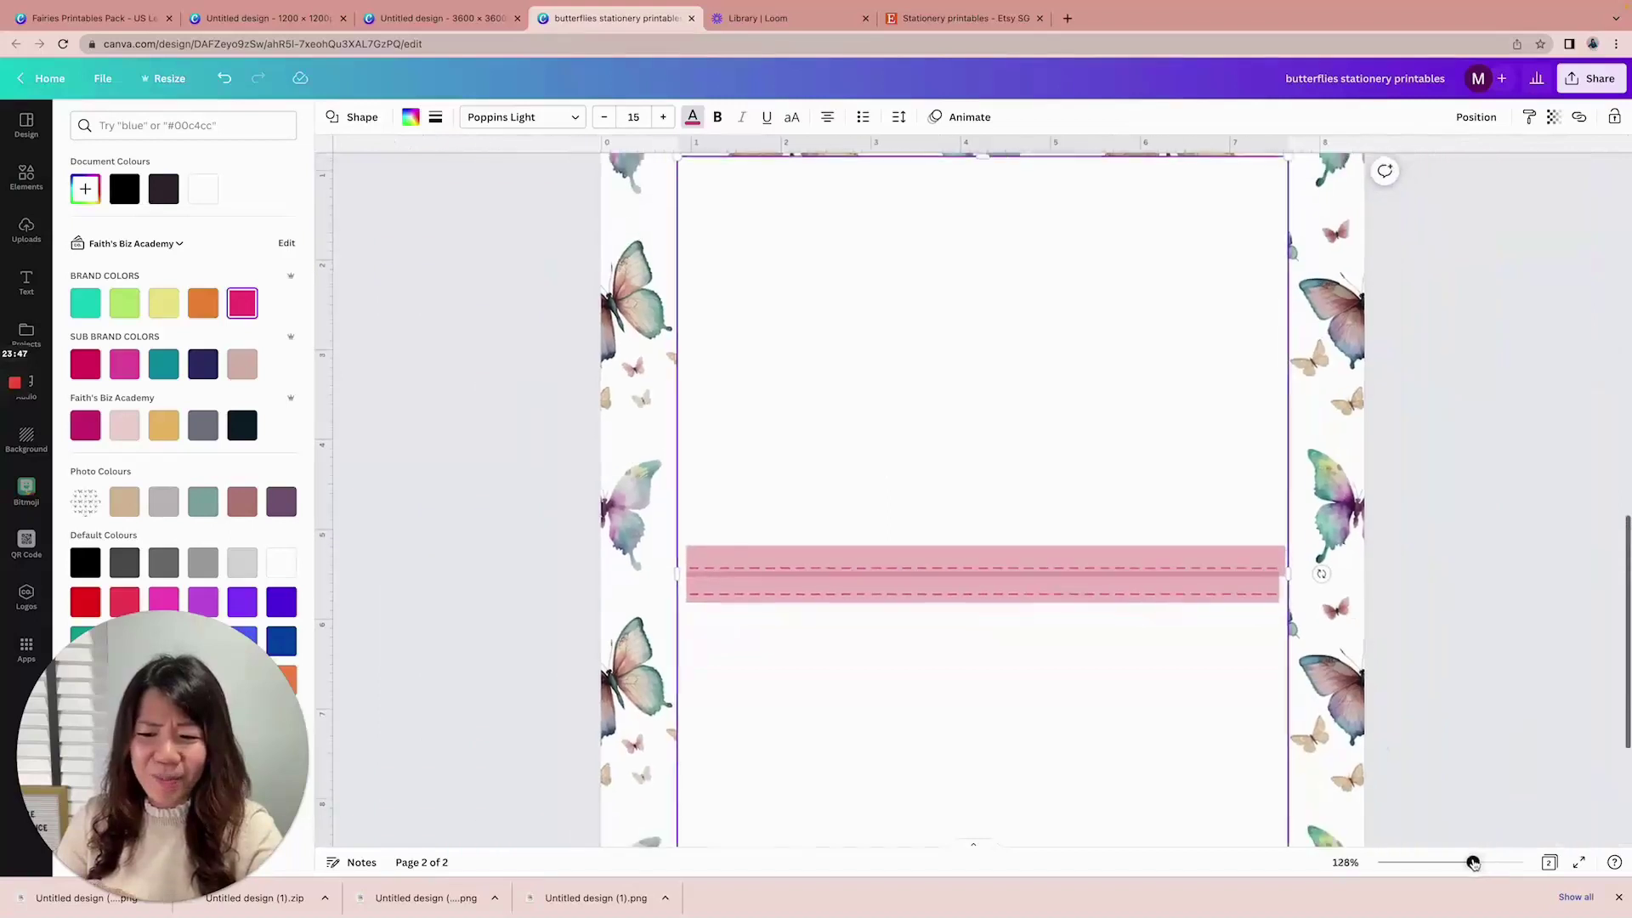
{"action": "scroll", "coordinate": [859, 360], "scroll_direction": "up", "scroll_amount": 3}
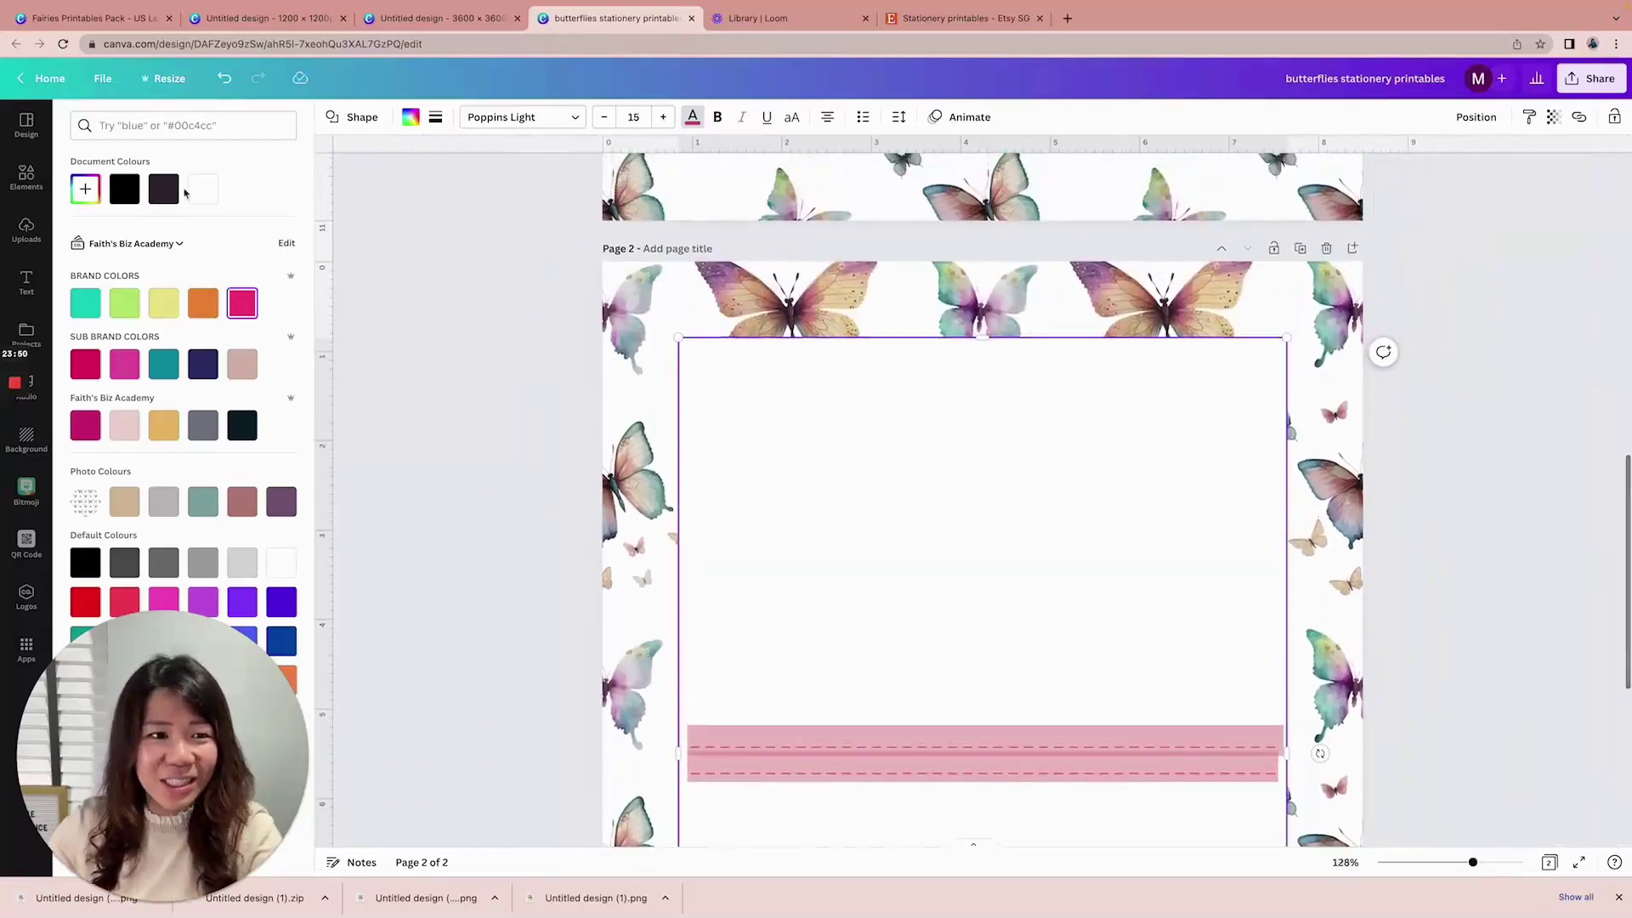
{"action": "left_click", "coordinate": [93, 196]}
{"action": "left_click", "coordinate": [272, 341]}
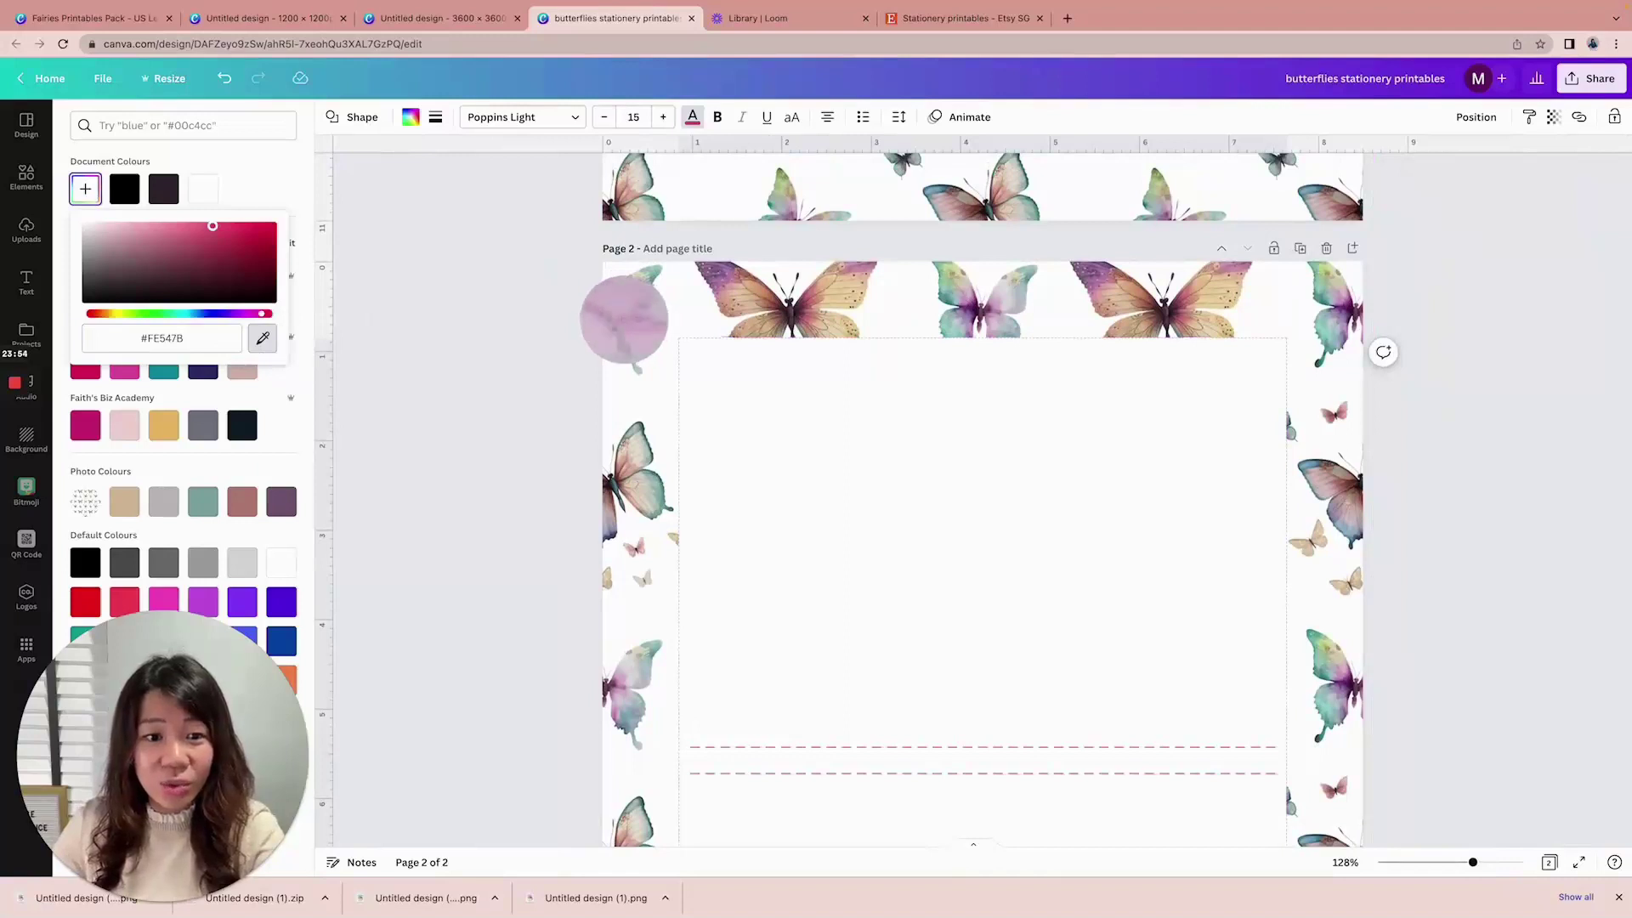
{"action": "left_click", "coordinate": [623, 319]}
{"action": "left_click", "coordinate": [1428, 431]}
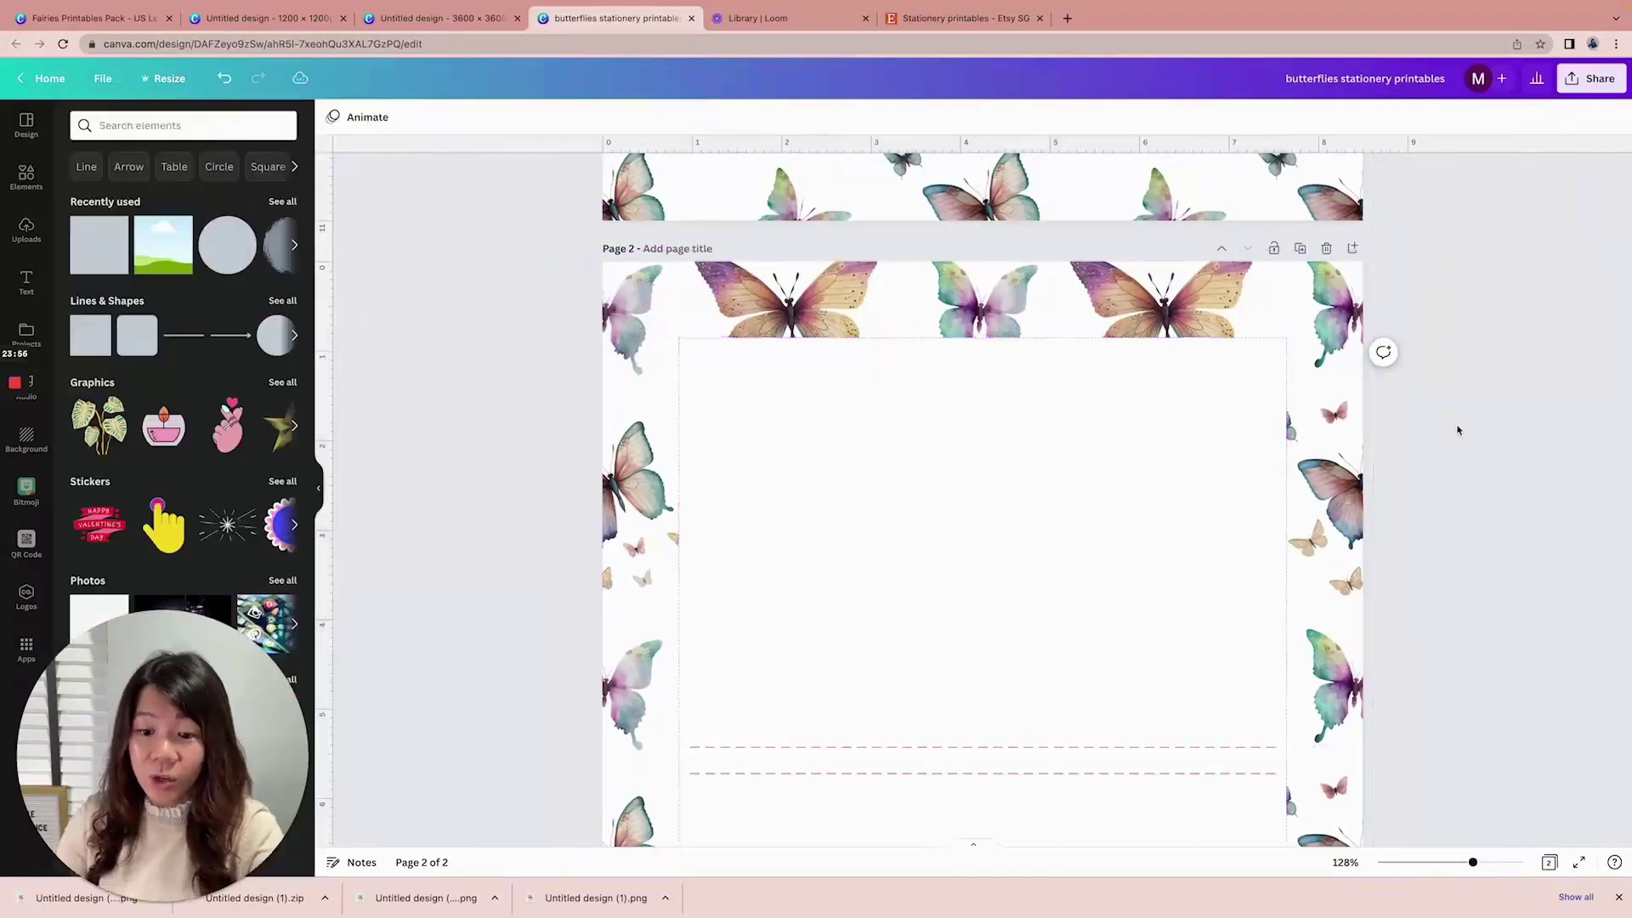
Copy the two dashed lines in page 2's white panel and paste them repeatedly as further lines below
{"action": "scroll", "coordinate": [1457, 429], "scroll_direction": "down", "scroll_amount": 2}
{"action": "scroll", "coordinate": [1457, 430], "scroll_direction": "down", "scroll_amount": 2}
{"action": "left_click", "coordinate": [987, 521]}
{"action": "left_click", "coordinate": [944, 513]}
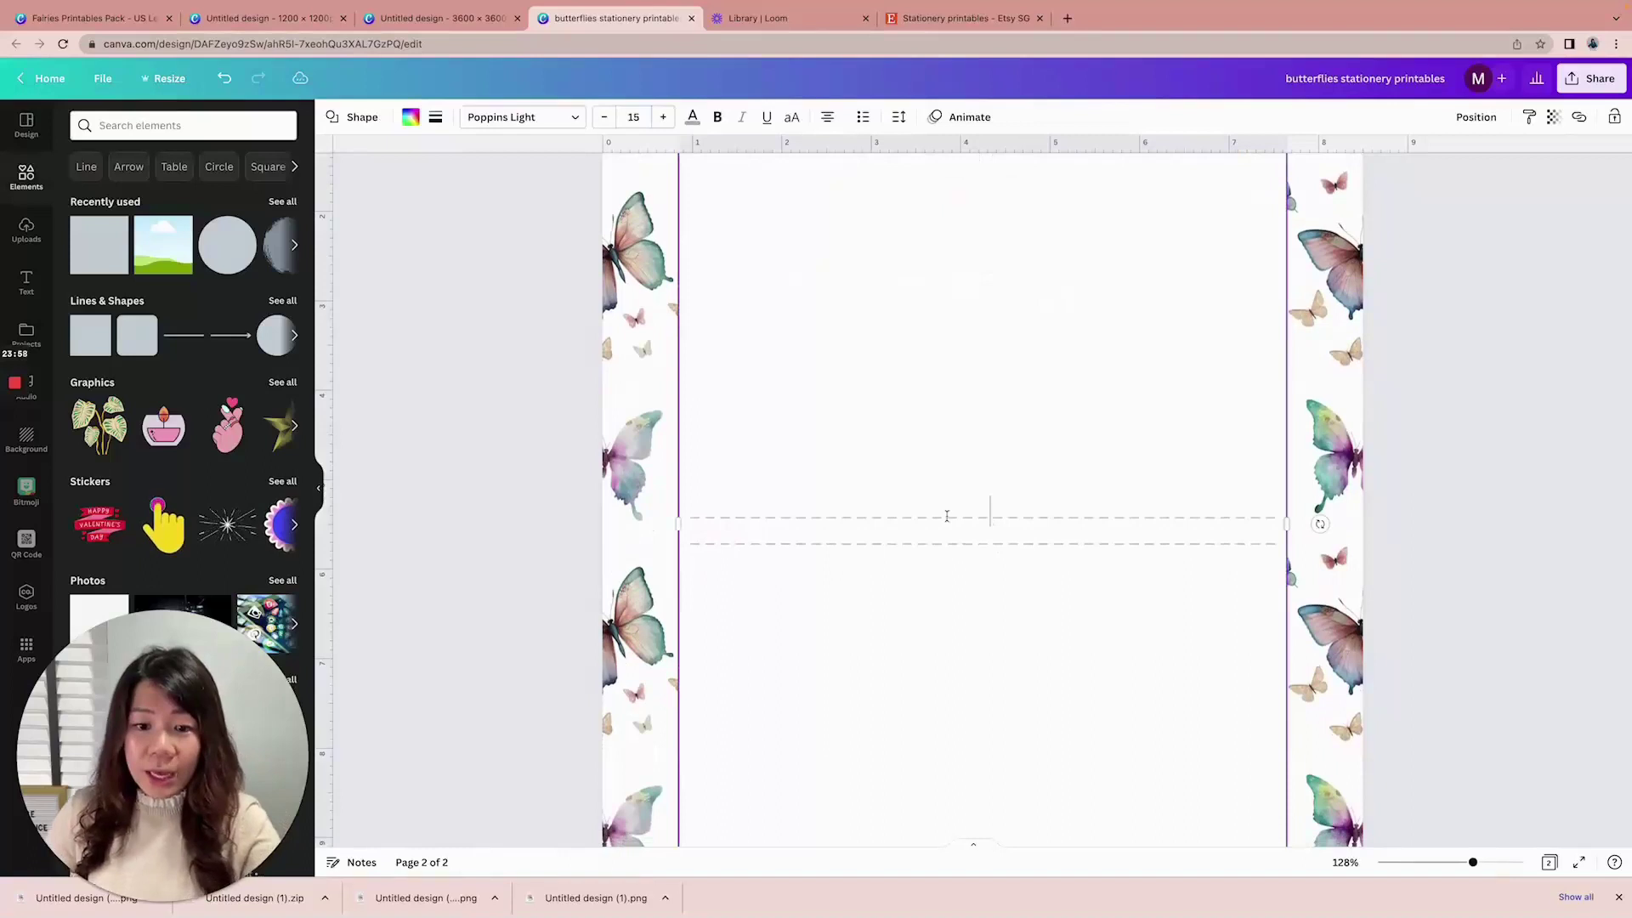
{"action": "left_click_drag", "start_coordinate": [691, 507], "coordinate": [1259, 529]}
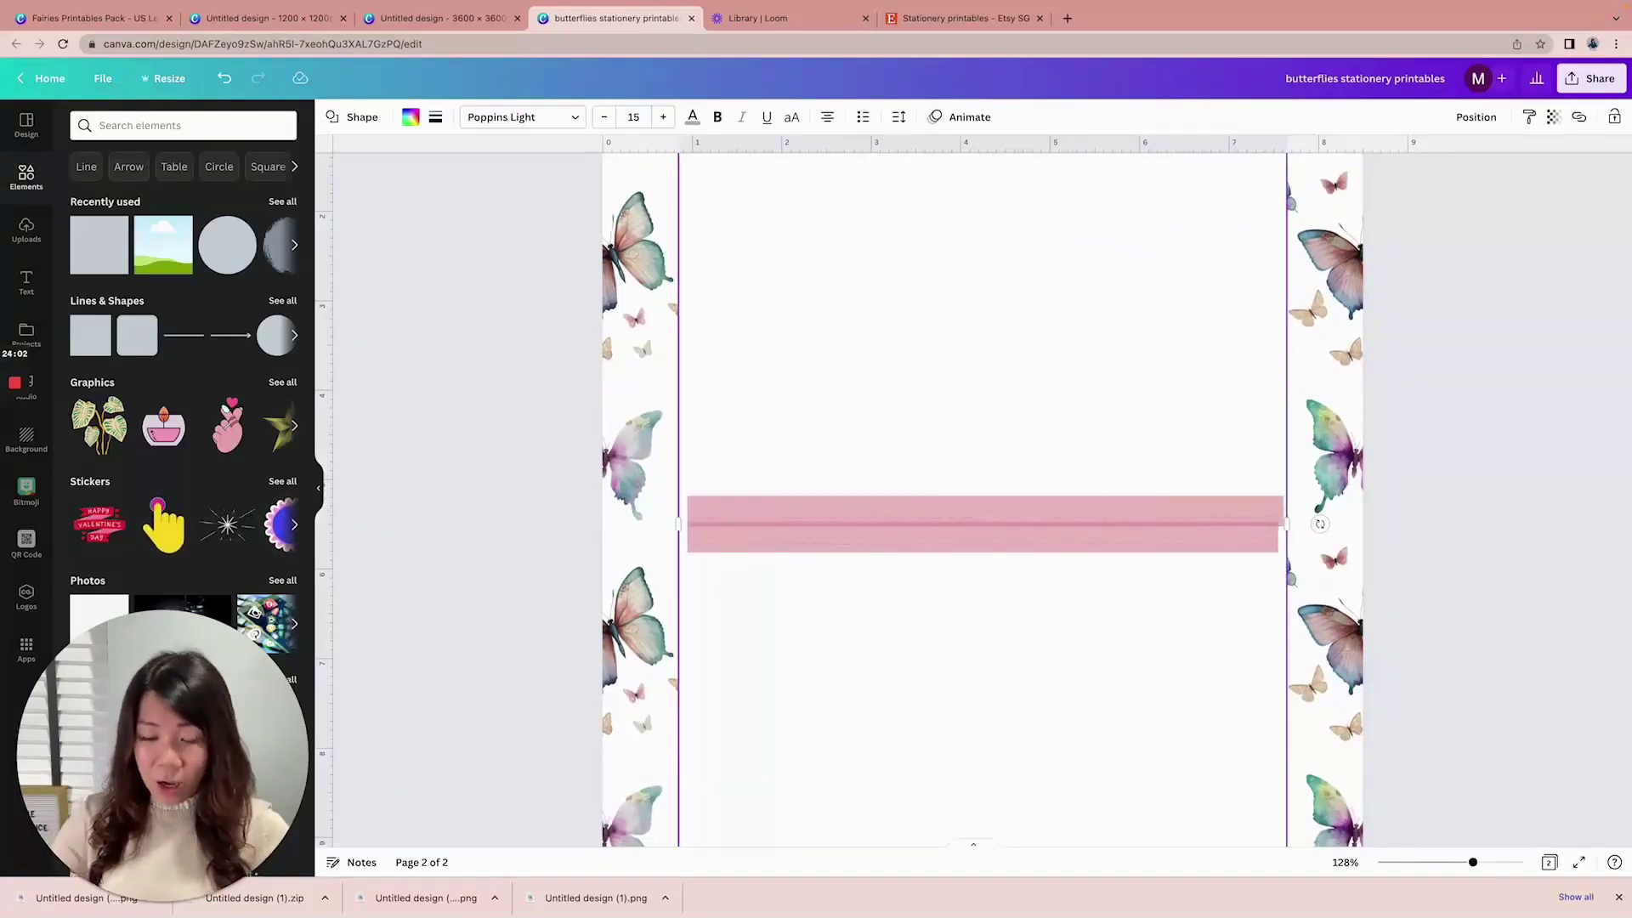
{"action": "key", "text": "Escape"}
{"action": "key", "text": "super+v"}
{"action": "key", "text": "super+v"}
{"action": "key", "text": "super+v"}
{"action": "key", "text": "super+v"}
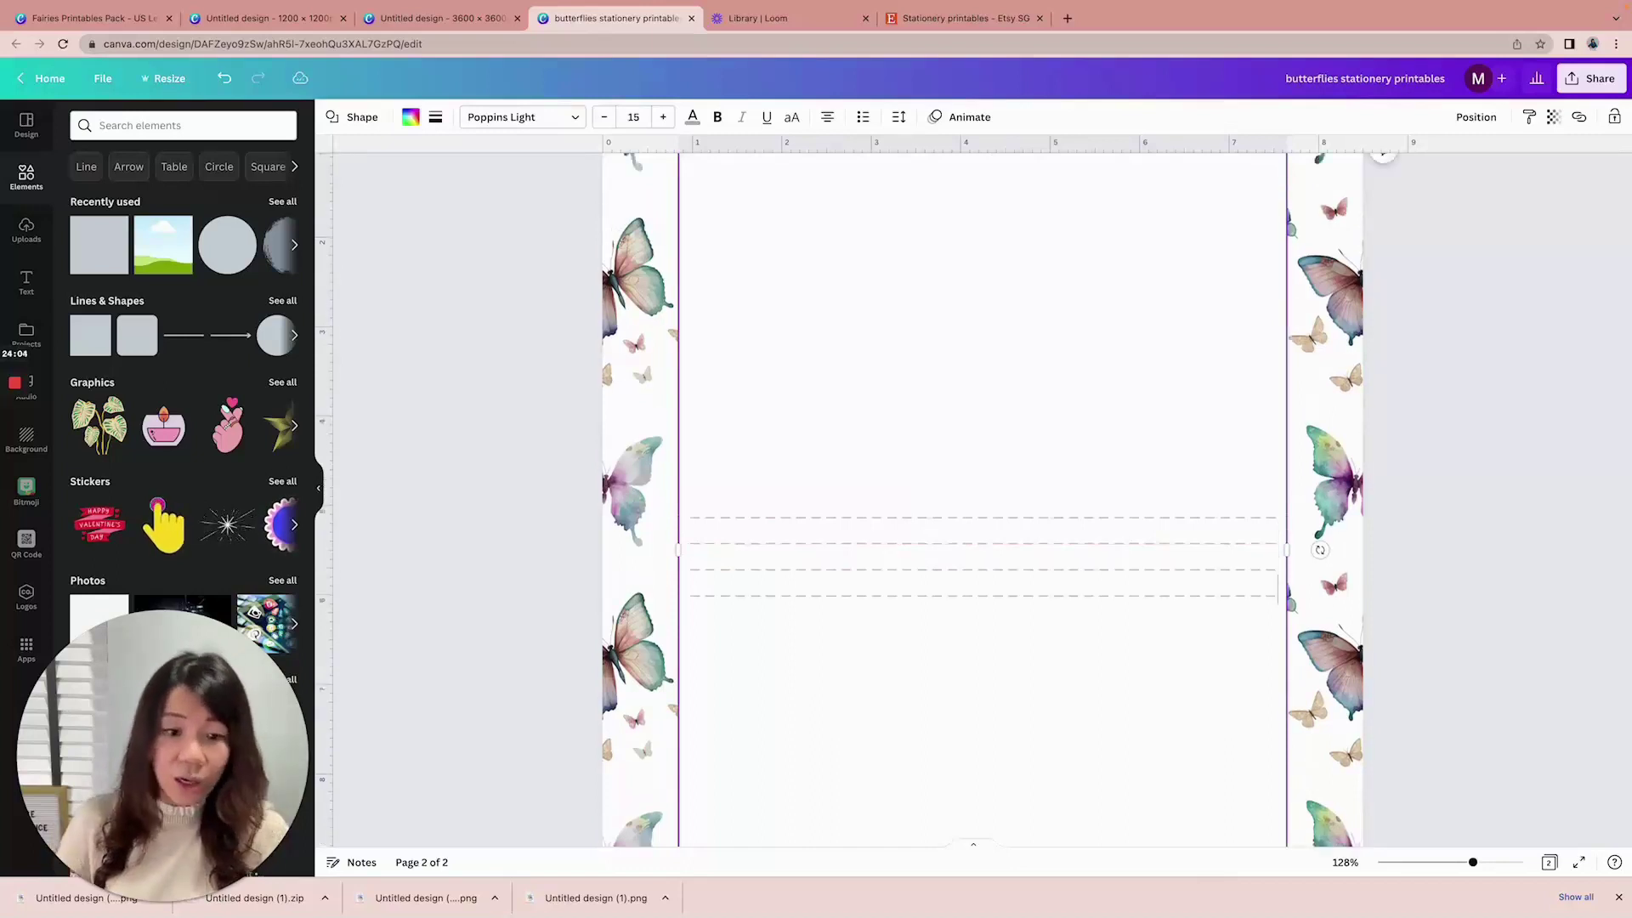
{"action": "left_click_drag", "start_coordinate": [1473, 863], "coordinate": [1448, 863]}
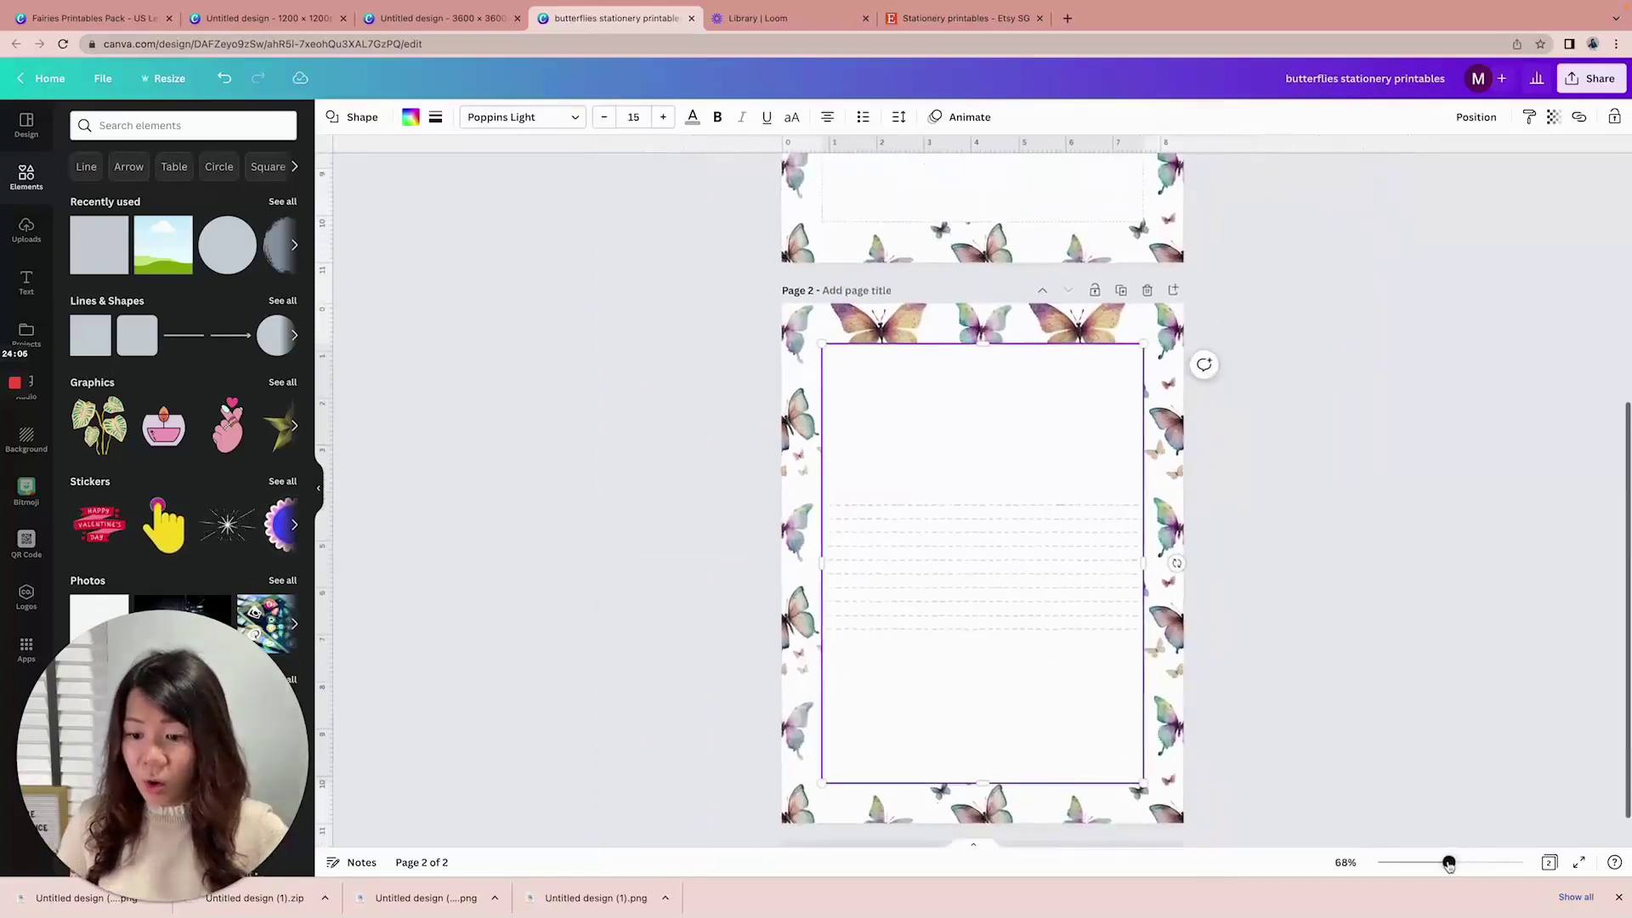
{"action": "key", "text": "super+v"}
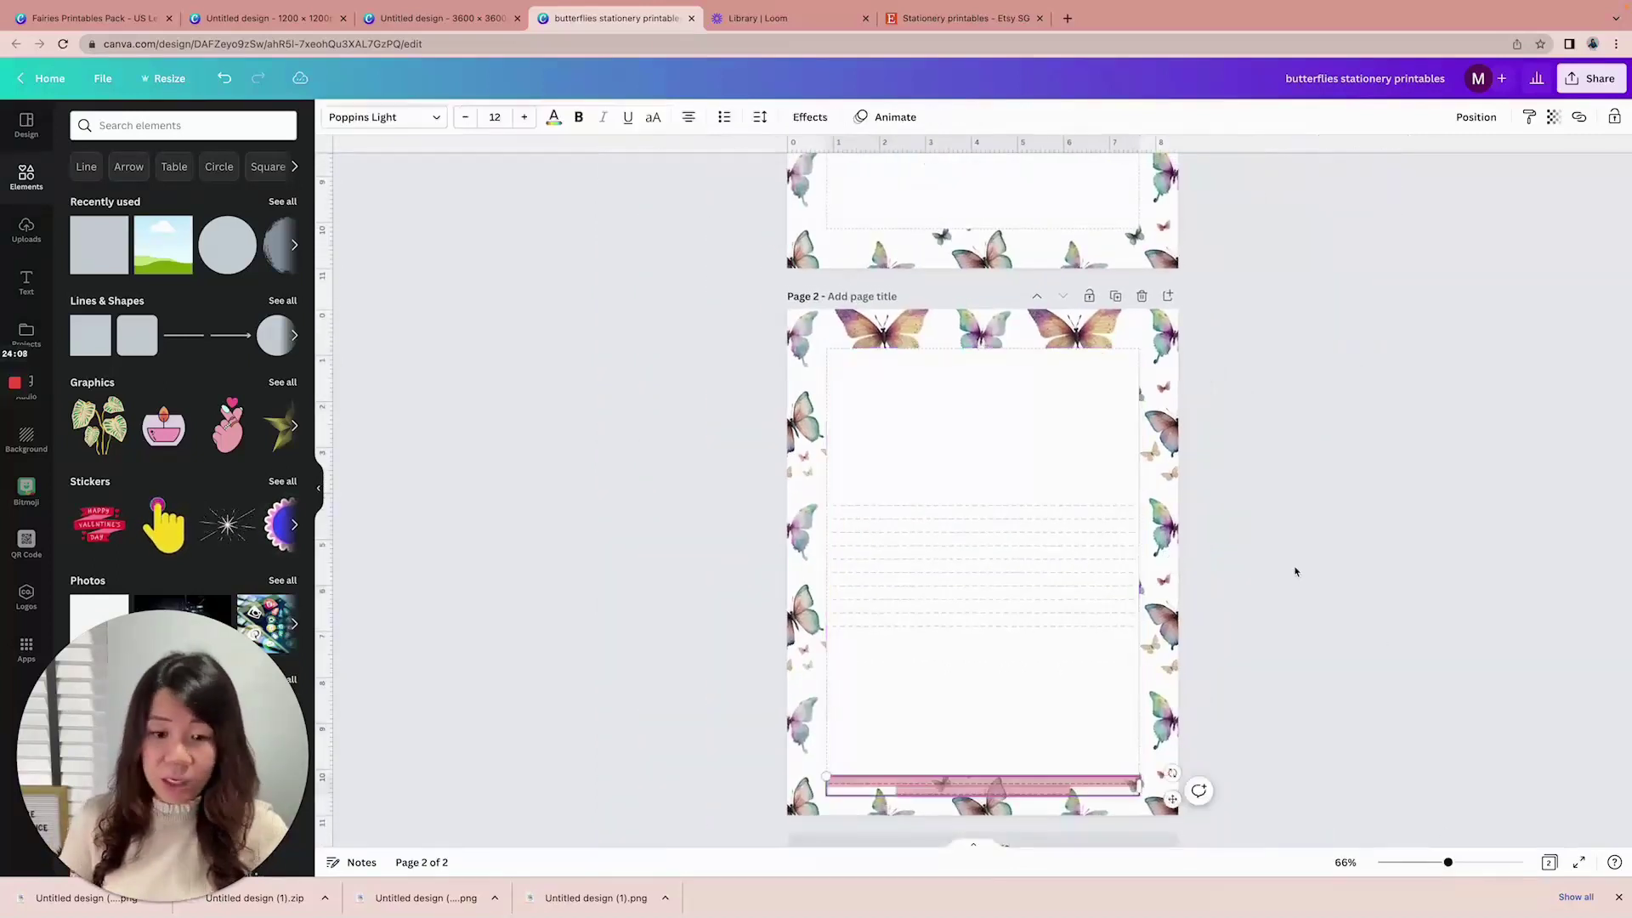
{"action": "key", "text": "BackSpace"}
Paste more dashed lines into page 2's panel text until they fill the panel from top to bottom
{"action": "left_click", "coordinate": [1064, 605]}
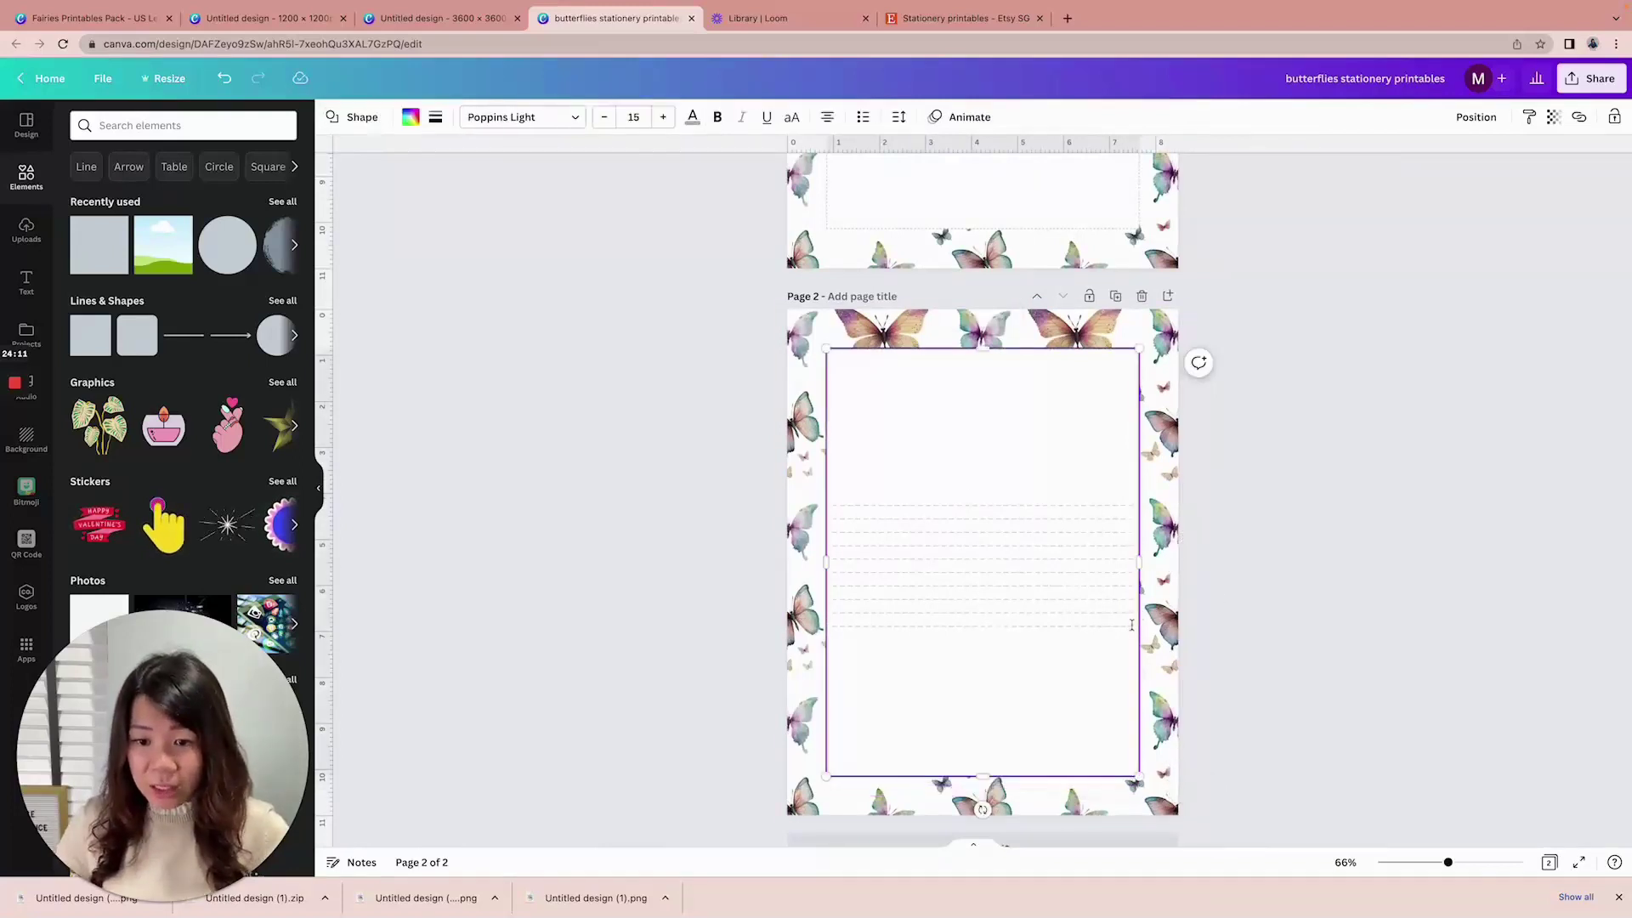
{"action": "key", "text": "super+v"}
{"action": "key", "text": "super+v"}
{"action": "key", "text": "super+v"}
{"action": "key", "text": "super+v"}
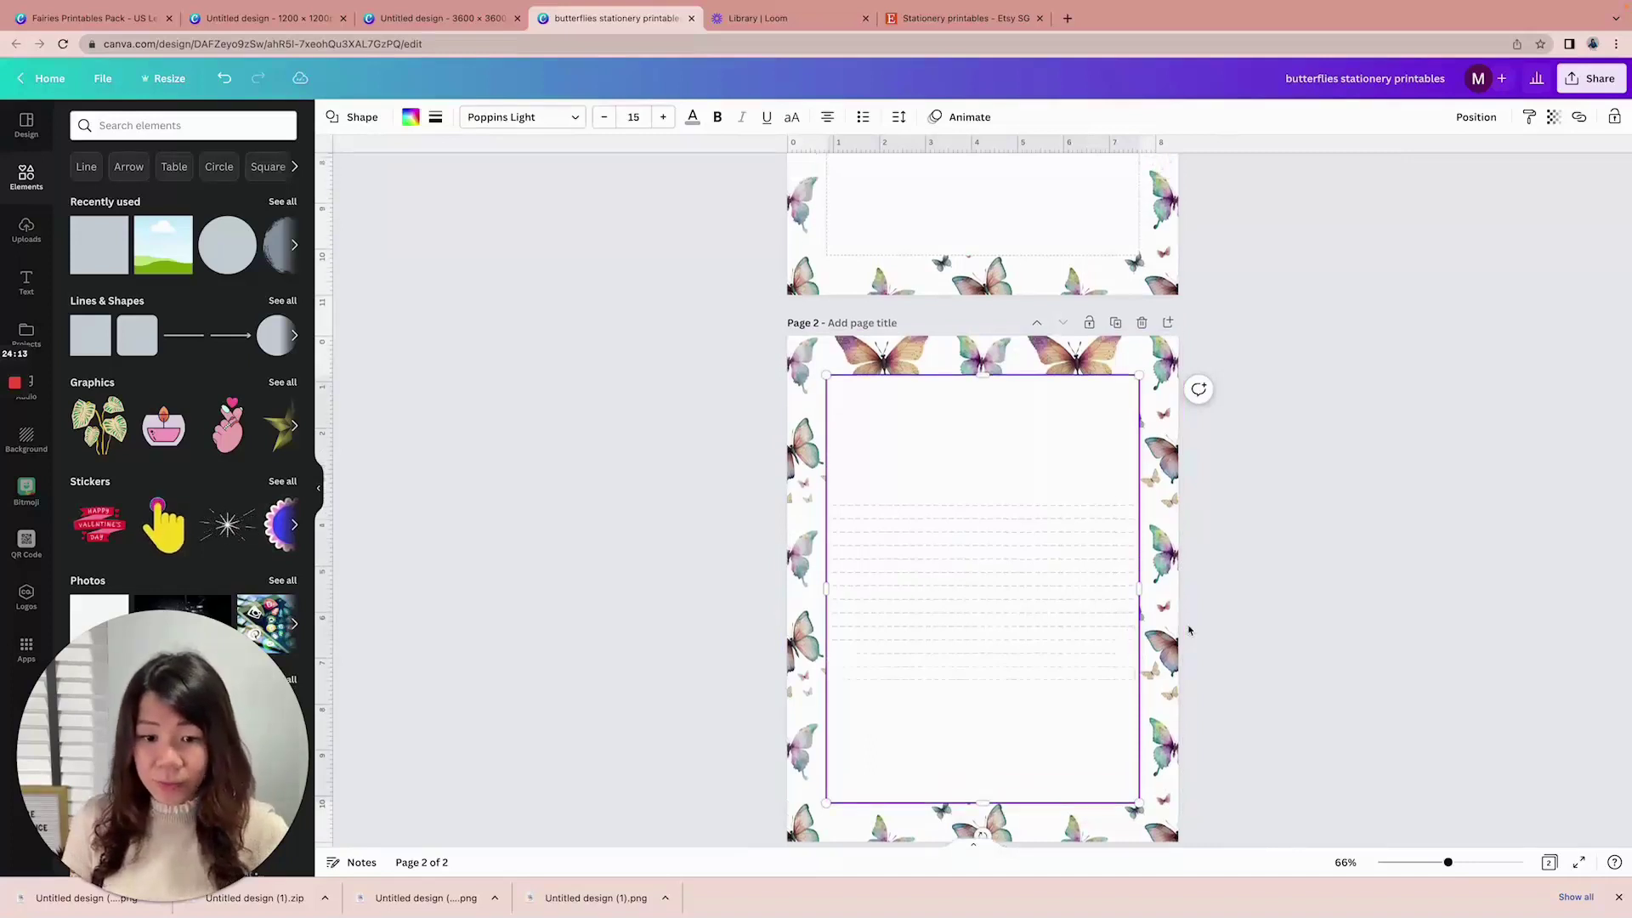
{"action": "scroll", "coordinate": [1230, 588], "scroll_direction": "down", "scroll_amount": 1}
{"action": "scroll", "coordinate": [1240, 587], "scroll_direction": "up", "scroll_amount": 2}
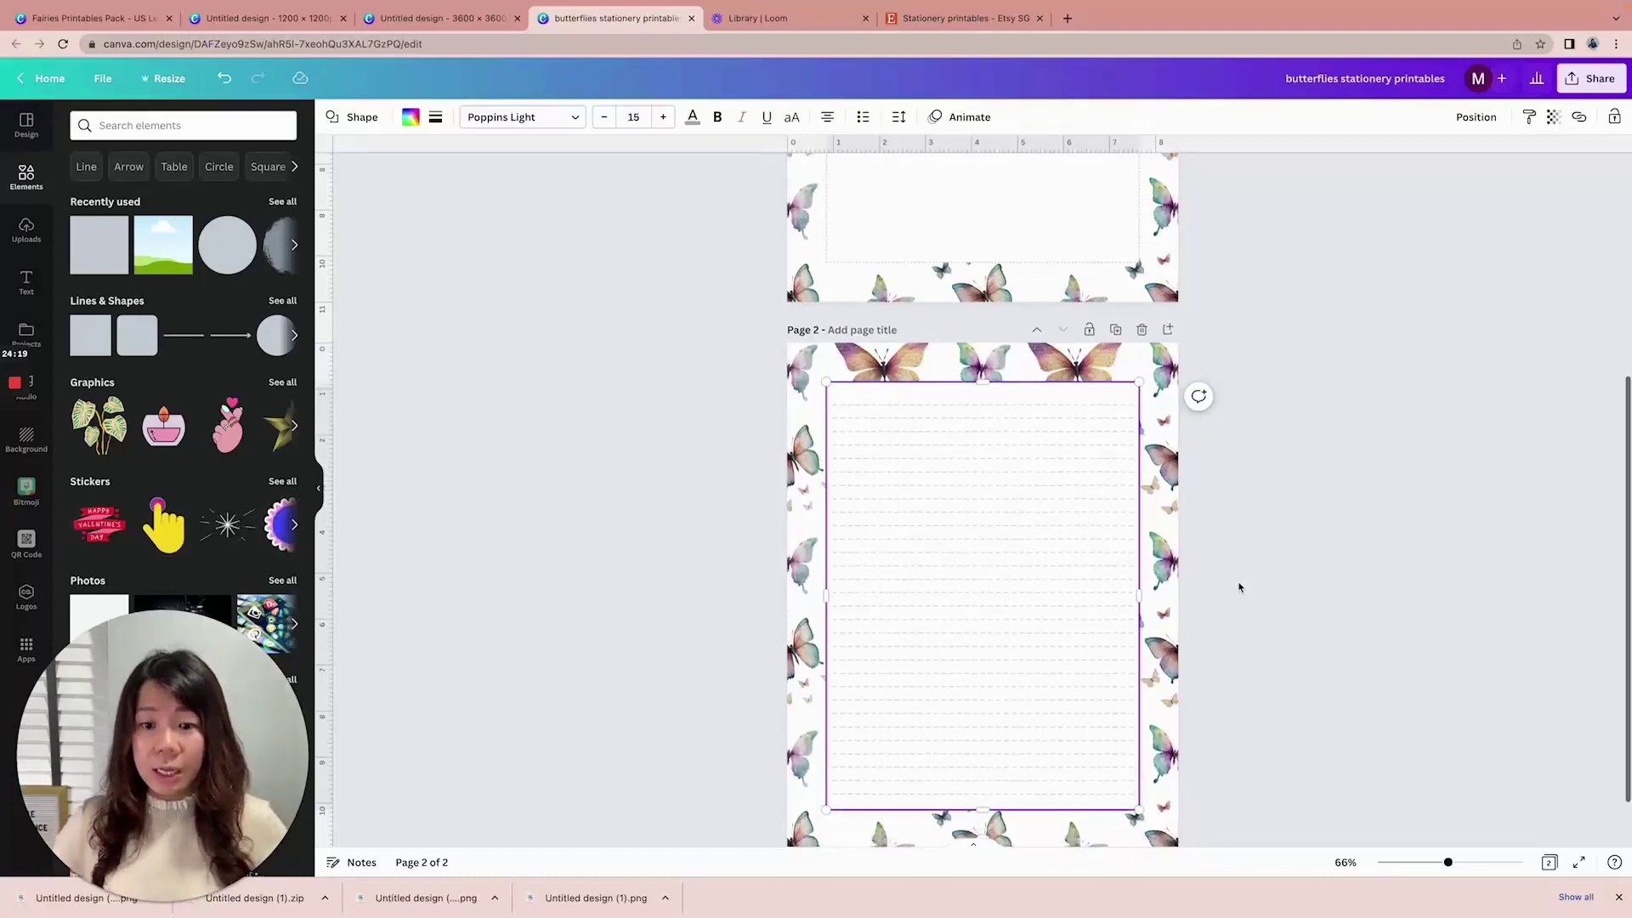
{"action": "left_click", "coordinate": [1239, 588]}
Duplicate the plain butterfly-bordered page 1
{"action": "scroll", "coordinate": [1275, 584], "scroll_direction": "up", "scroll_amount": 5}
{"action": "scroll", "coordinate": [1323, 580], "scroll_direction": "up", "scroll_amount": 5}
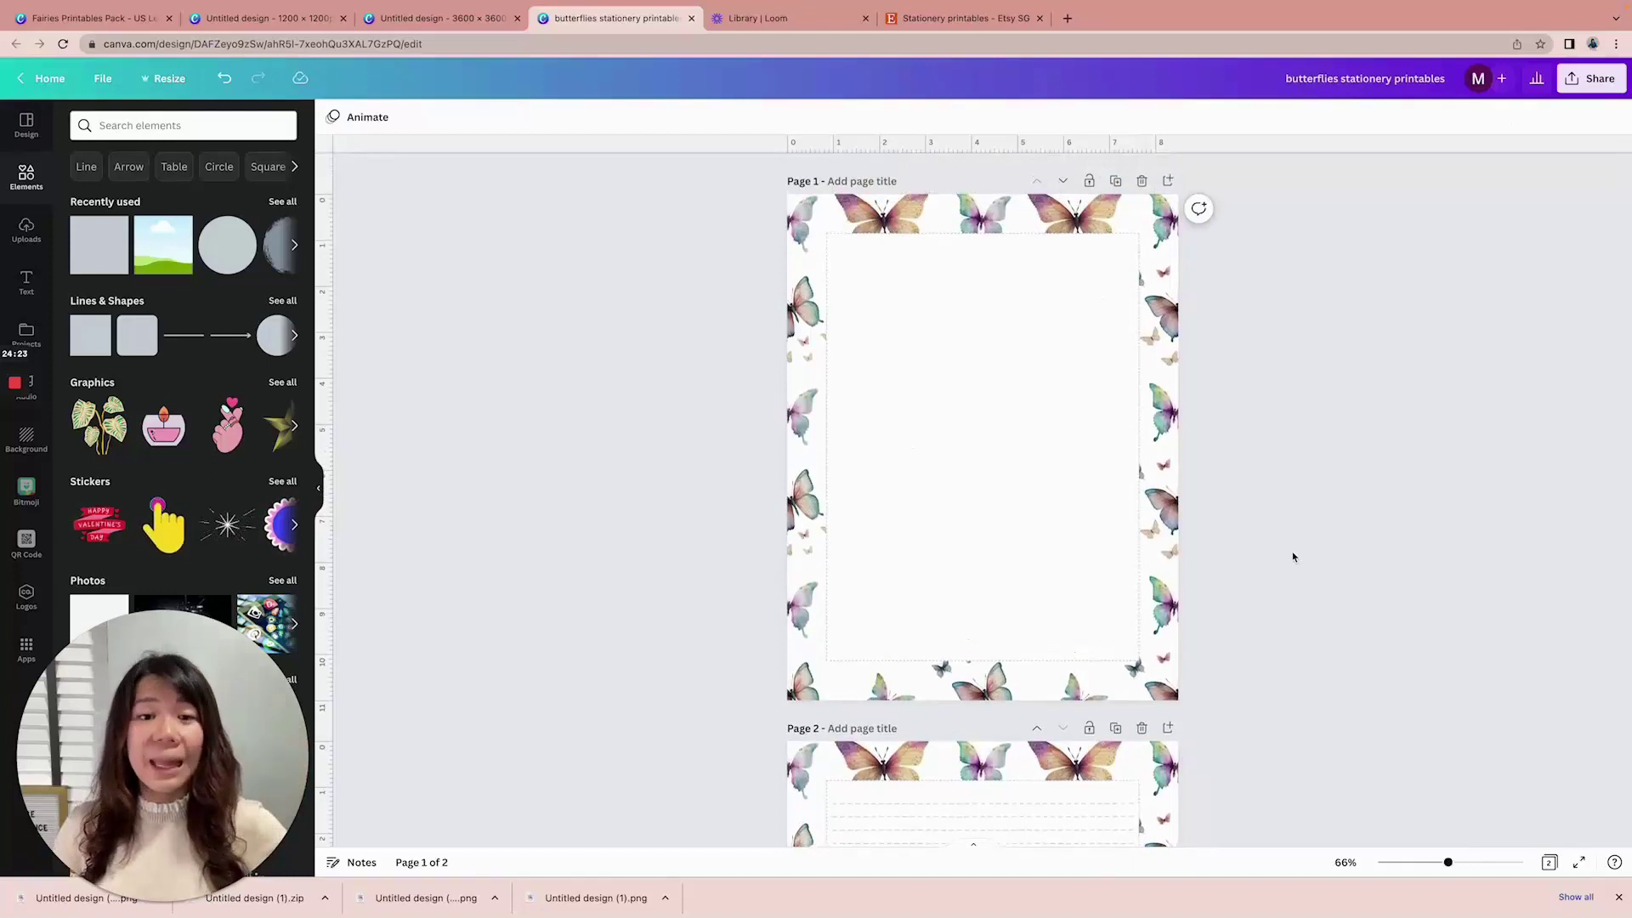
{"action": "scroll", "coordinate": [1293, 556], "scroll_direction": "down", "scroll_amount": 10}
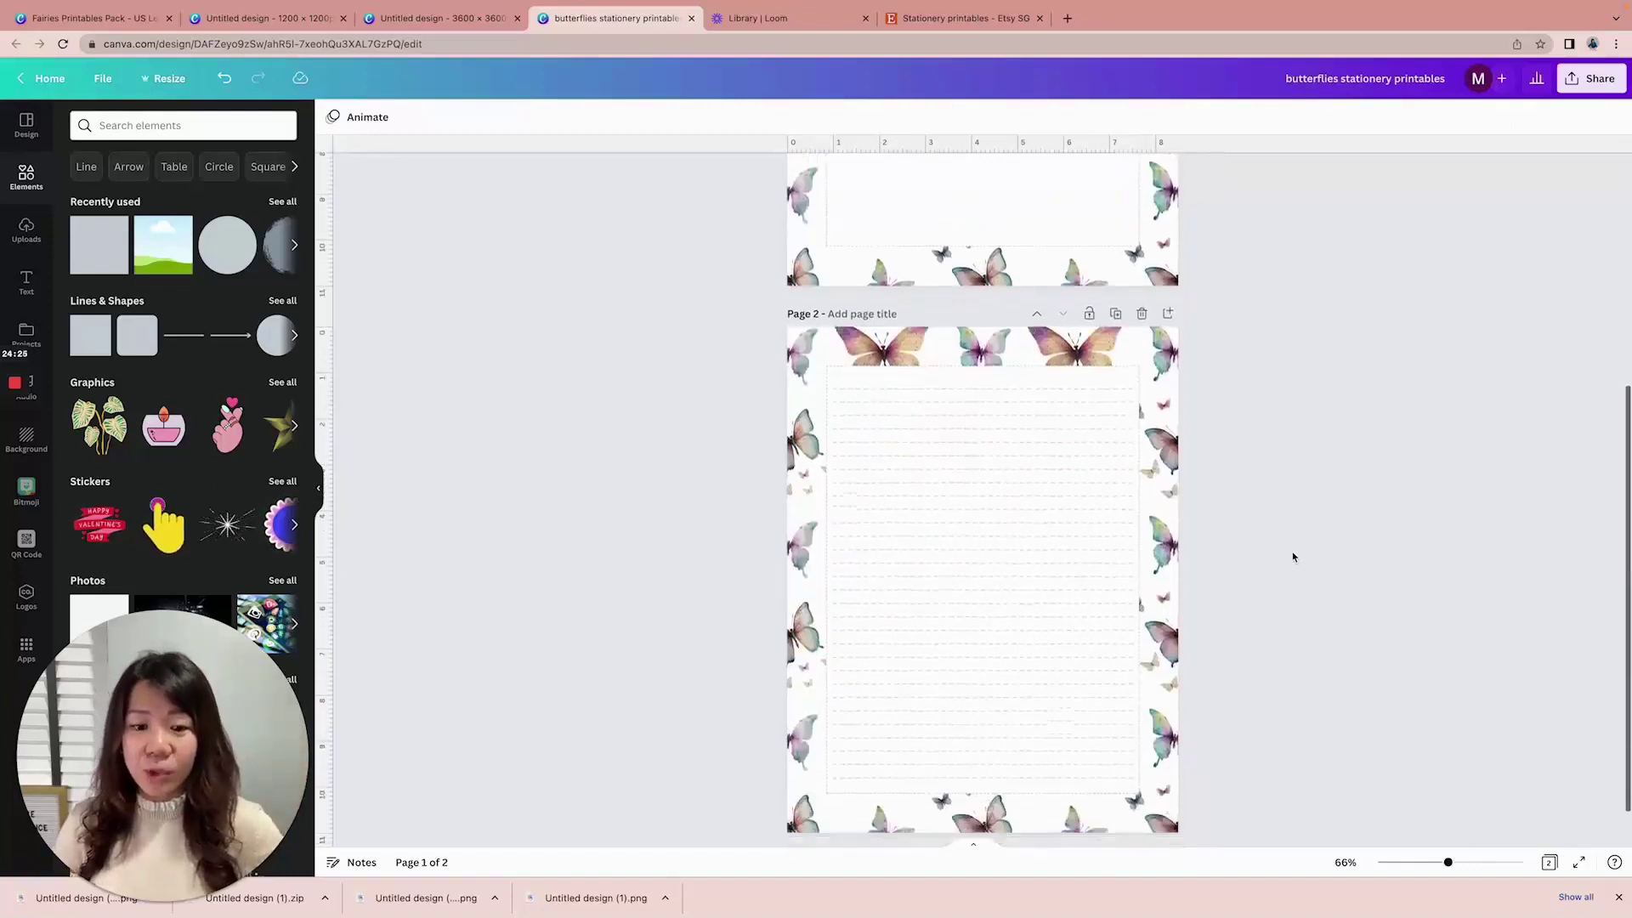
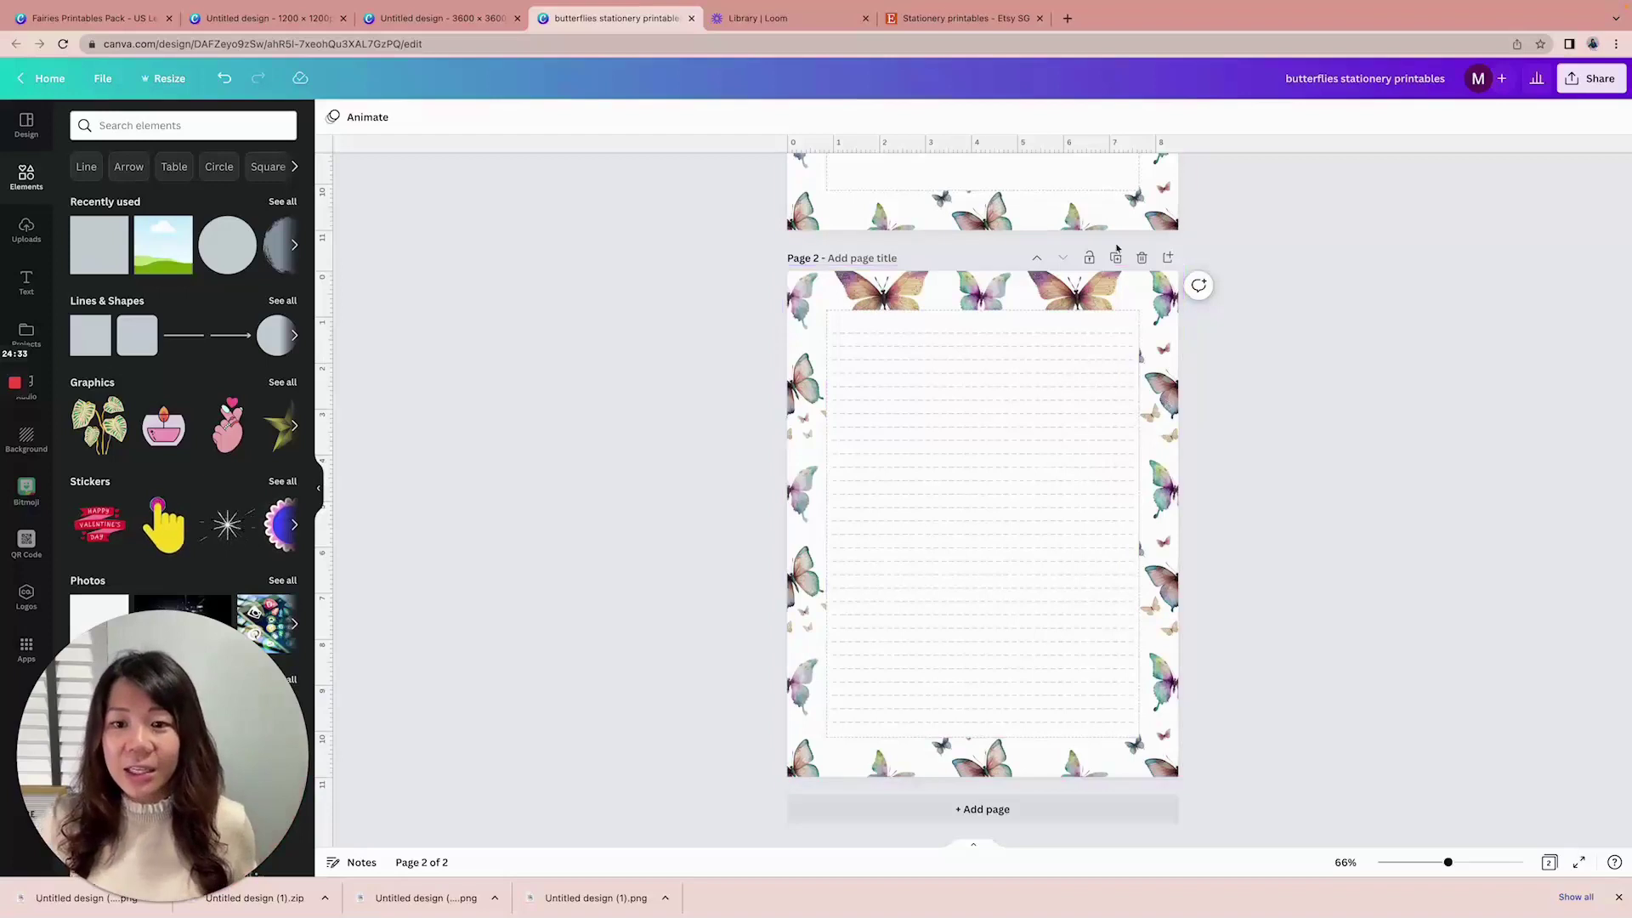
{"action": "scroll", "coordinate": [1286, 309], "scroll_direction": "up", "scroll_amount": 9}
{"action": "scroll", "coordinate": [1250, 272], "scroll_direction": "up", "scroll_amount": 1}
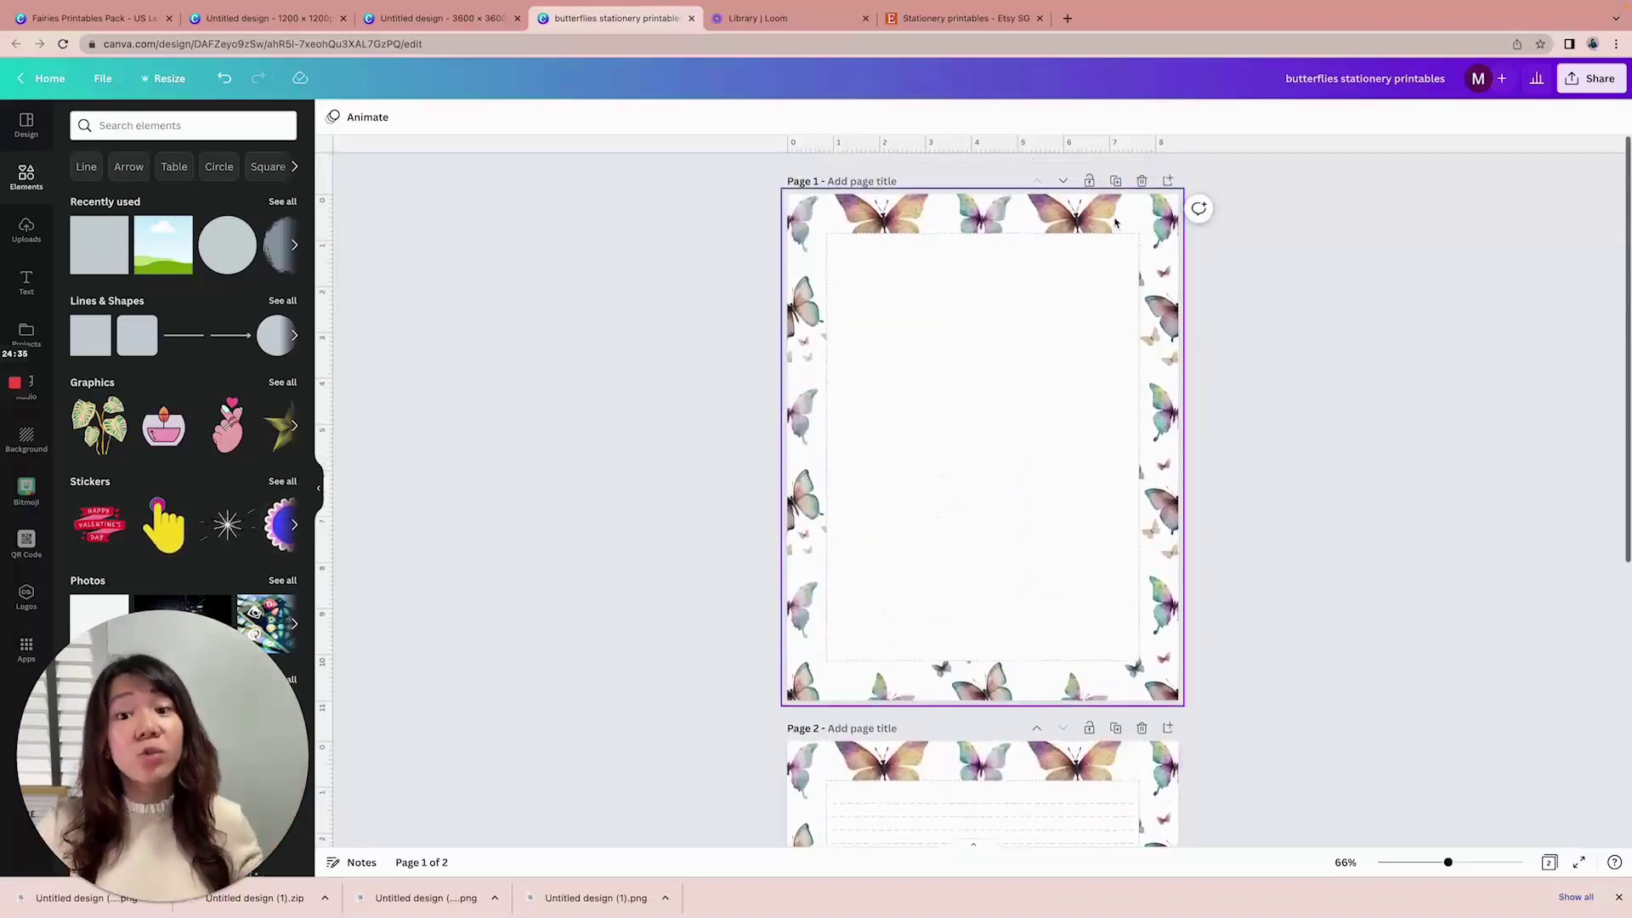
{"action": "left_click", "coordinate": [1116, 182]}
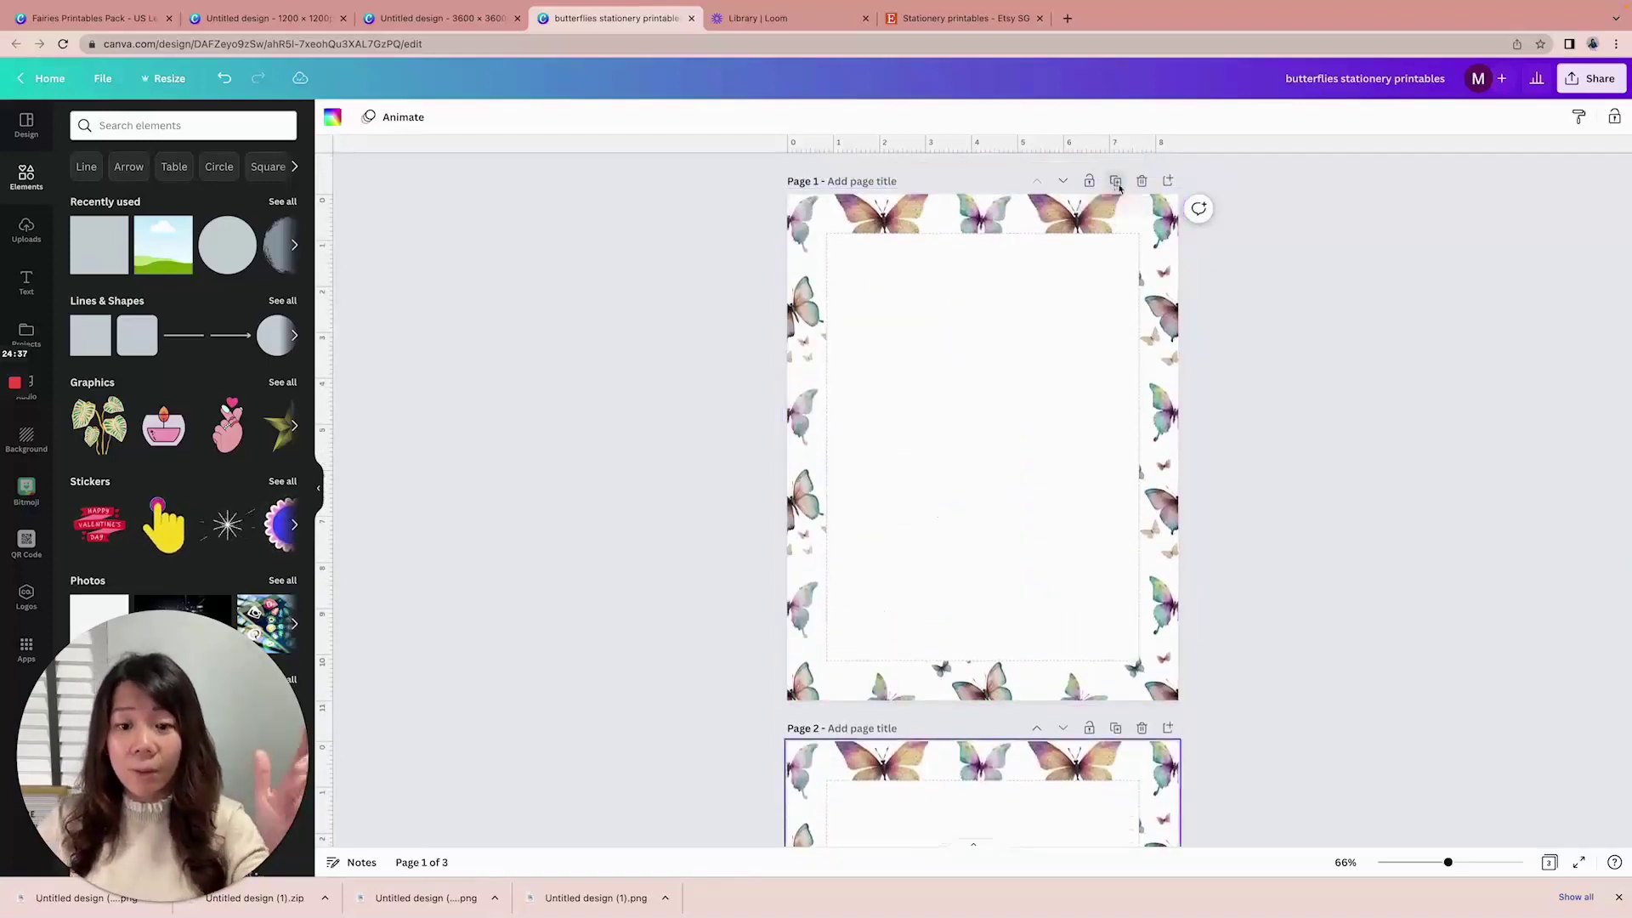
Insert a plain outlined table with three columns and four rows on the new page 2
{"action": "scroll", "coordinate": [1290, 362], "scroll_direction": "up", "scroll_amount": 2}
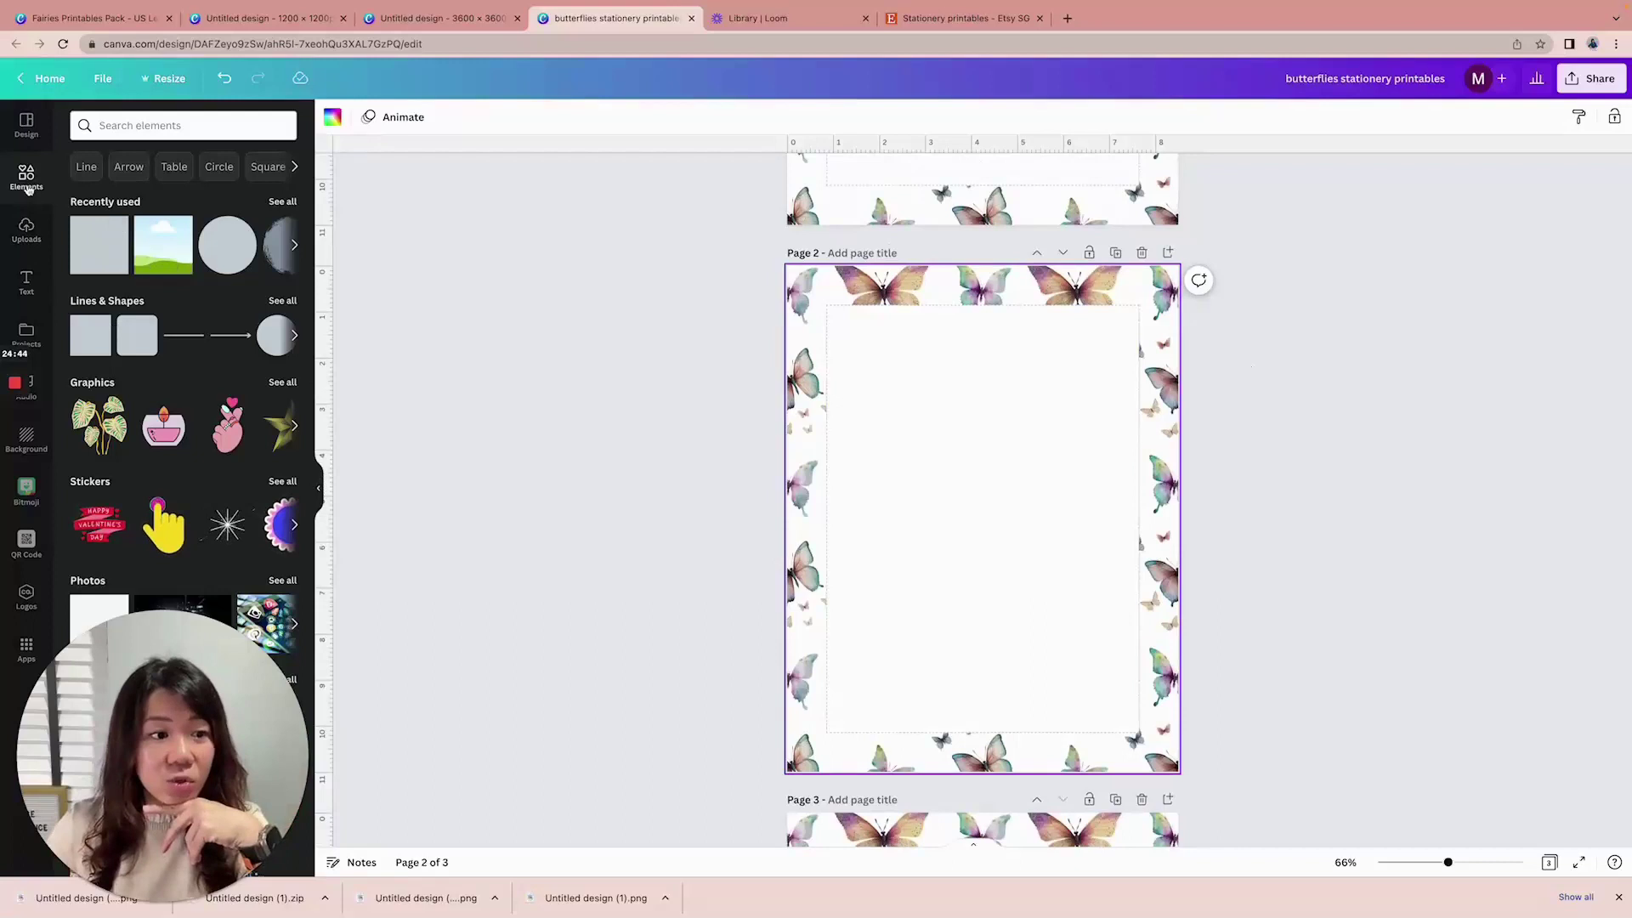
{"action": "scroll", "coordinate": [199, 350], "scroll_direction": "down", "scroll_amount": 9}
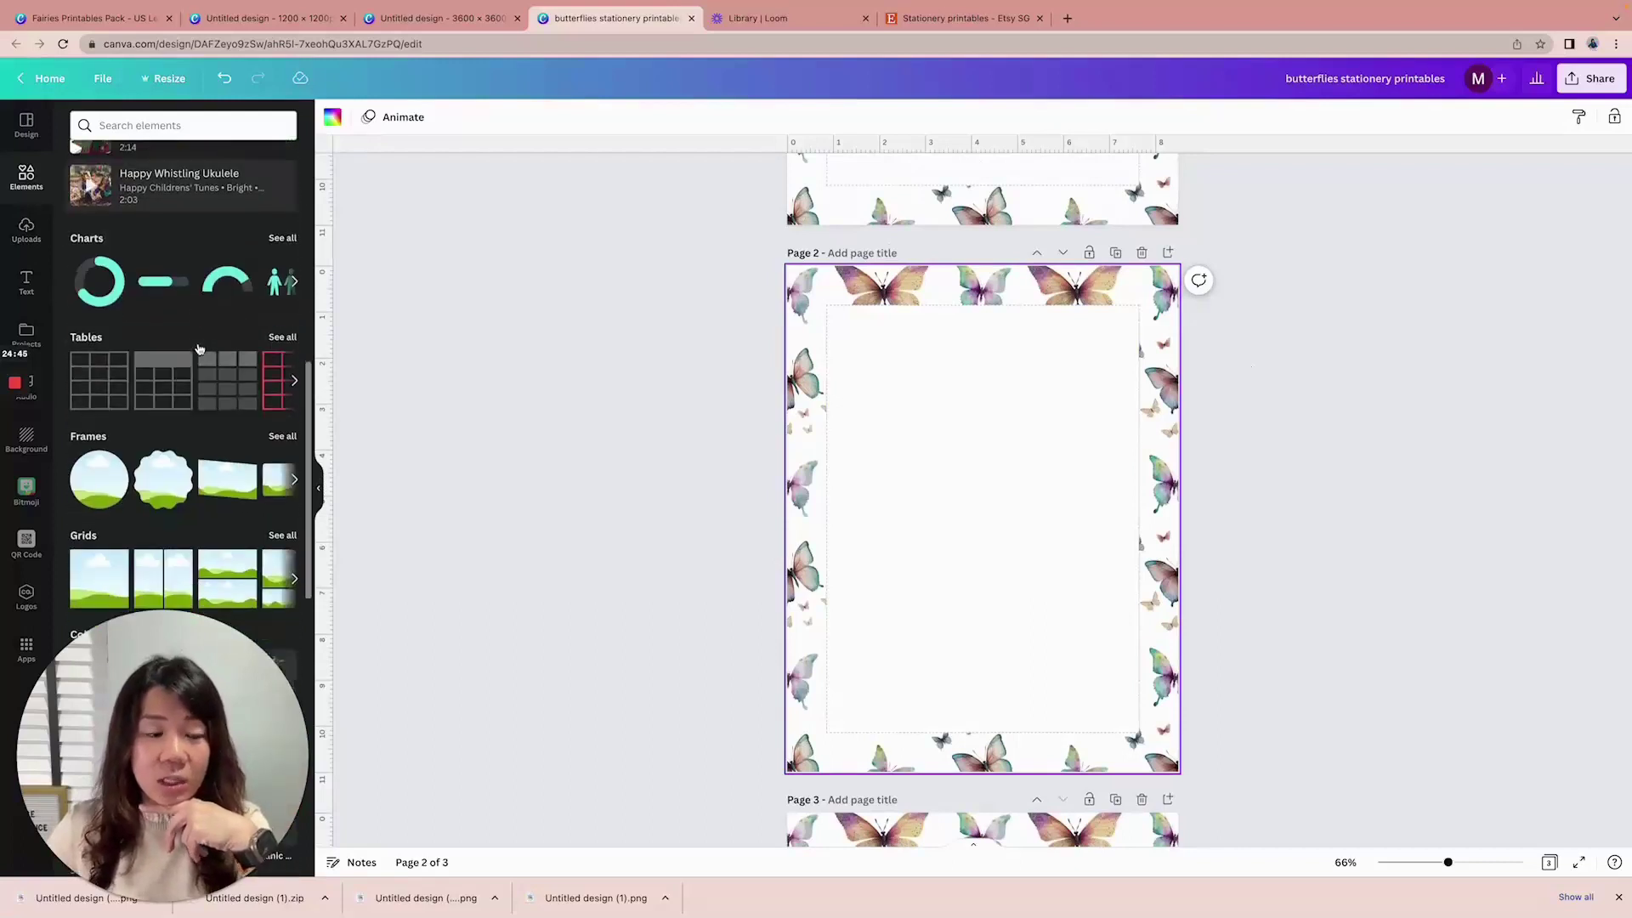
{"action": "left_click", "coordinate": [109, 378]}
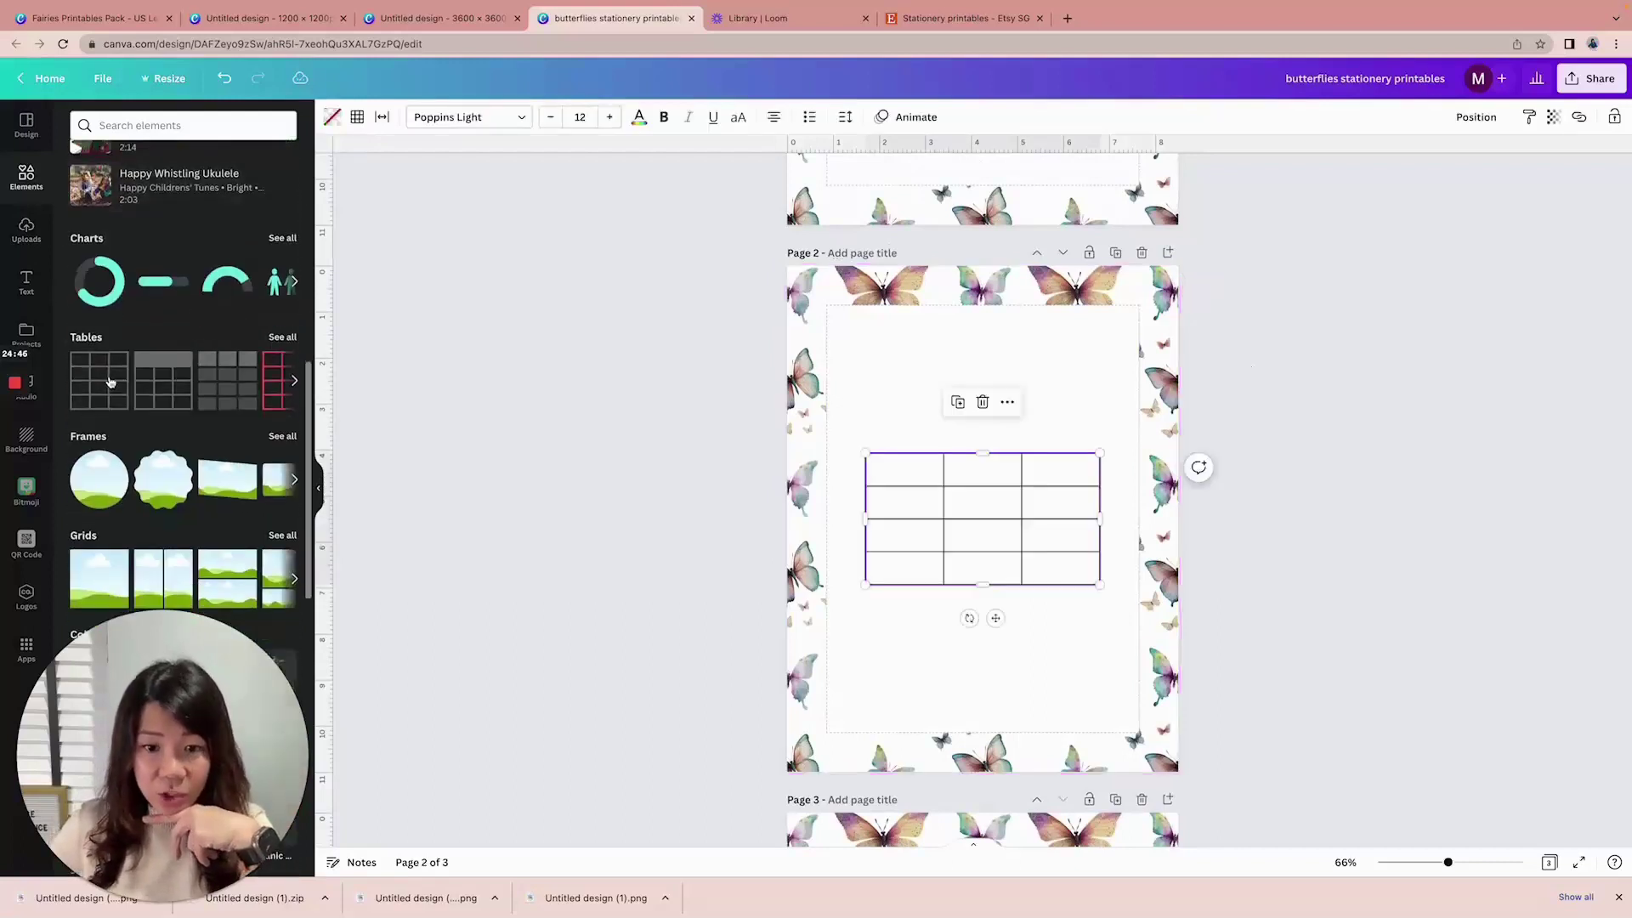
{"action": "left_click", "coordinate": [1323, 425]}
Delete two of the table's columns and place the remaining one, narrowed, near the panel's upper-left corner
{"action": "left_click", "coordinate": [1072, 463]}
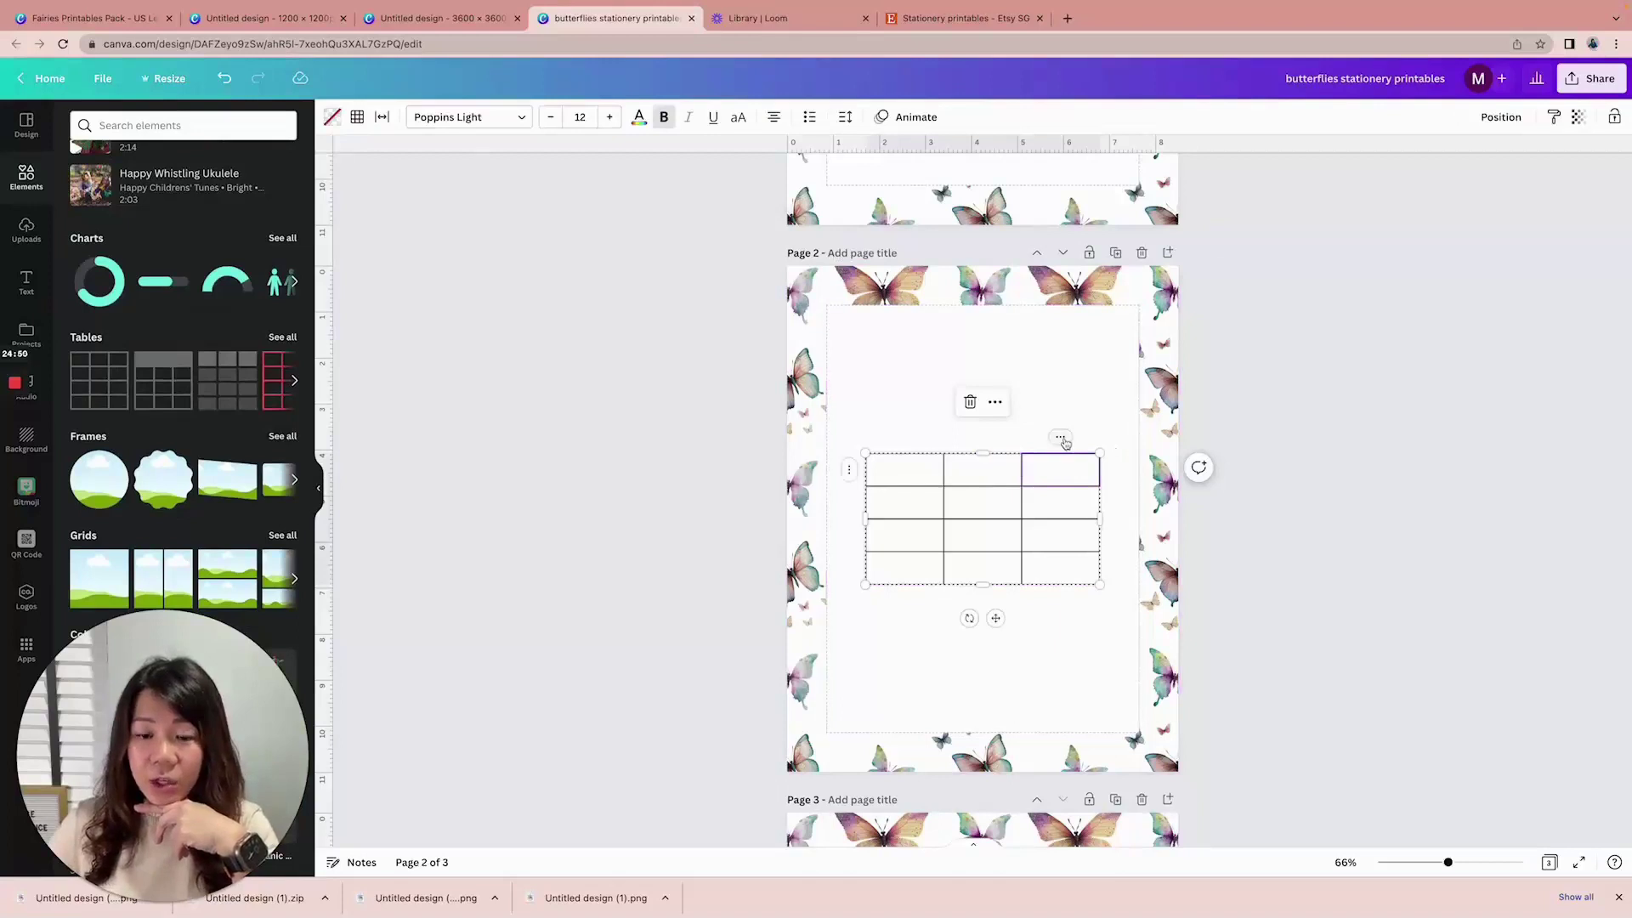
{"action": "left_click", "coordinate": [1062, 439]}
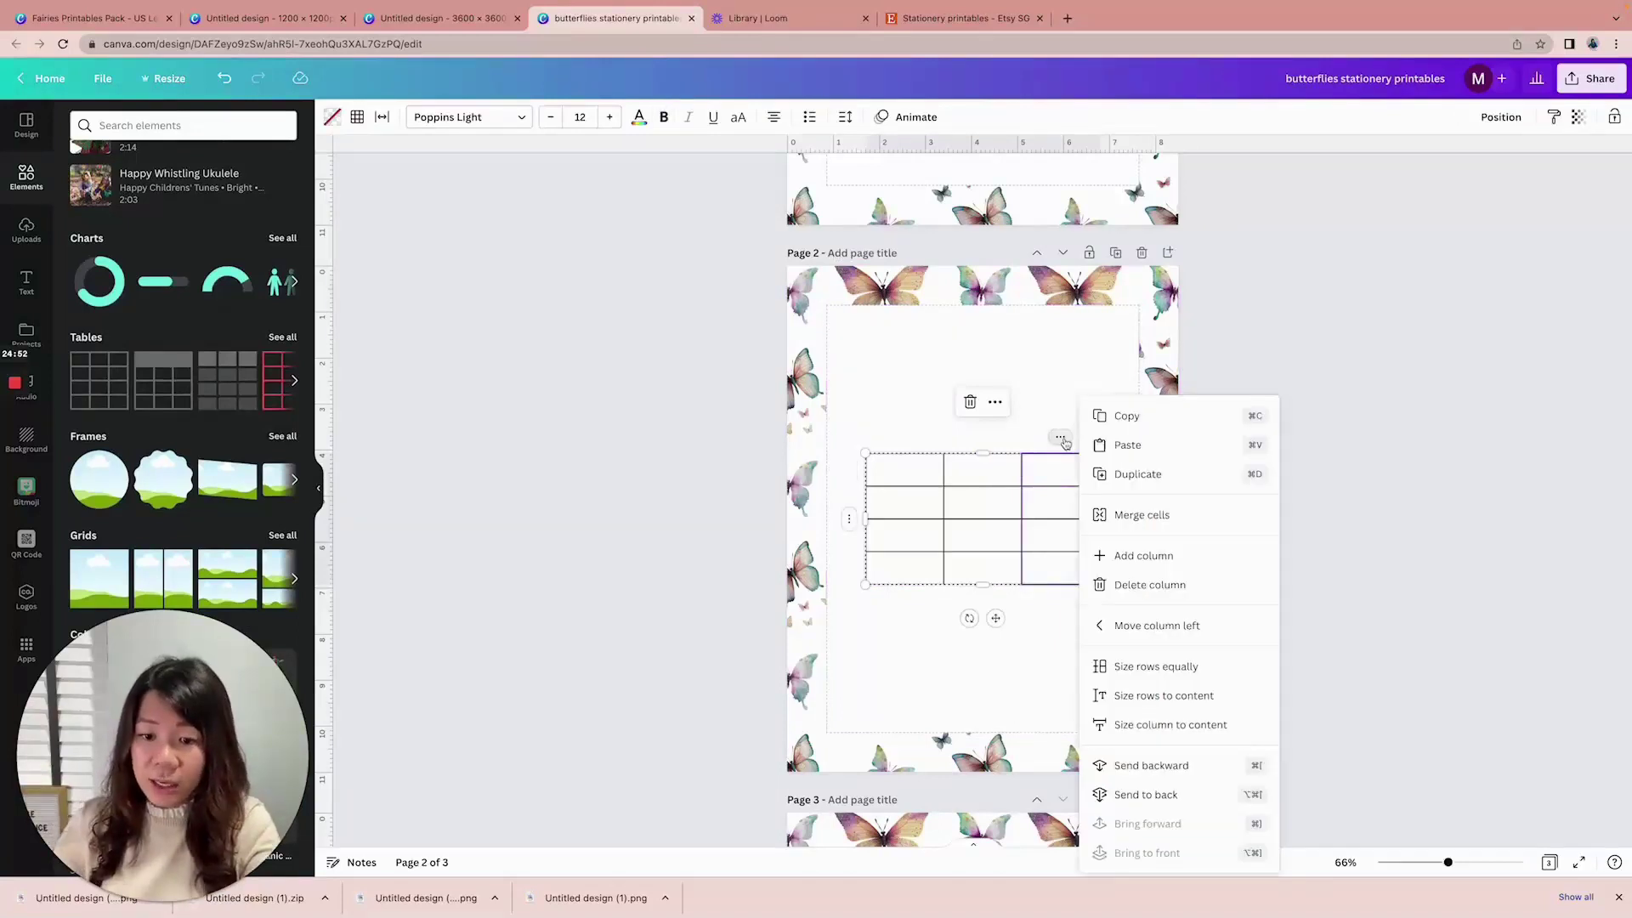
{"action": "left_click", "coordinate": [1152, 585]}
{"action": "left_click", "coordinate": [1041, 437]}
{"action": "left_click", "coordinate": [1042, 437]}
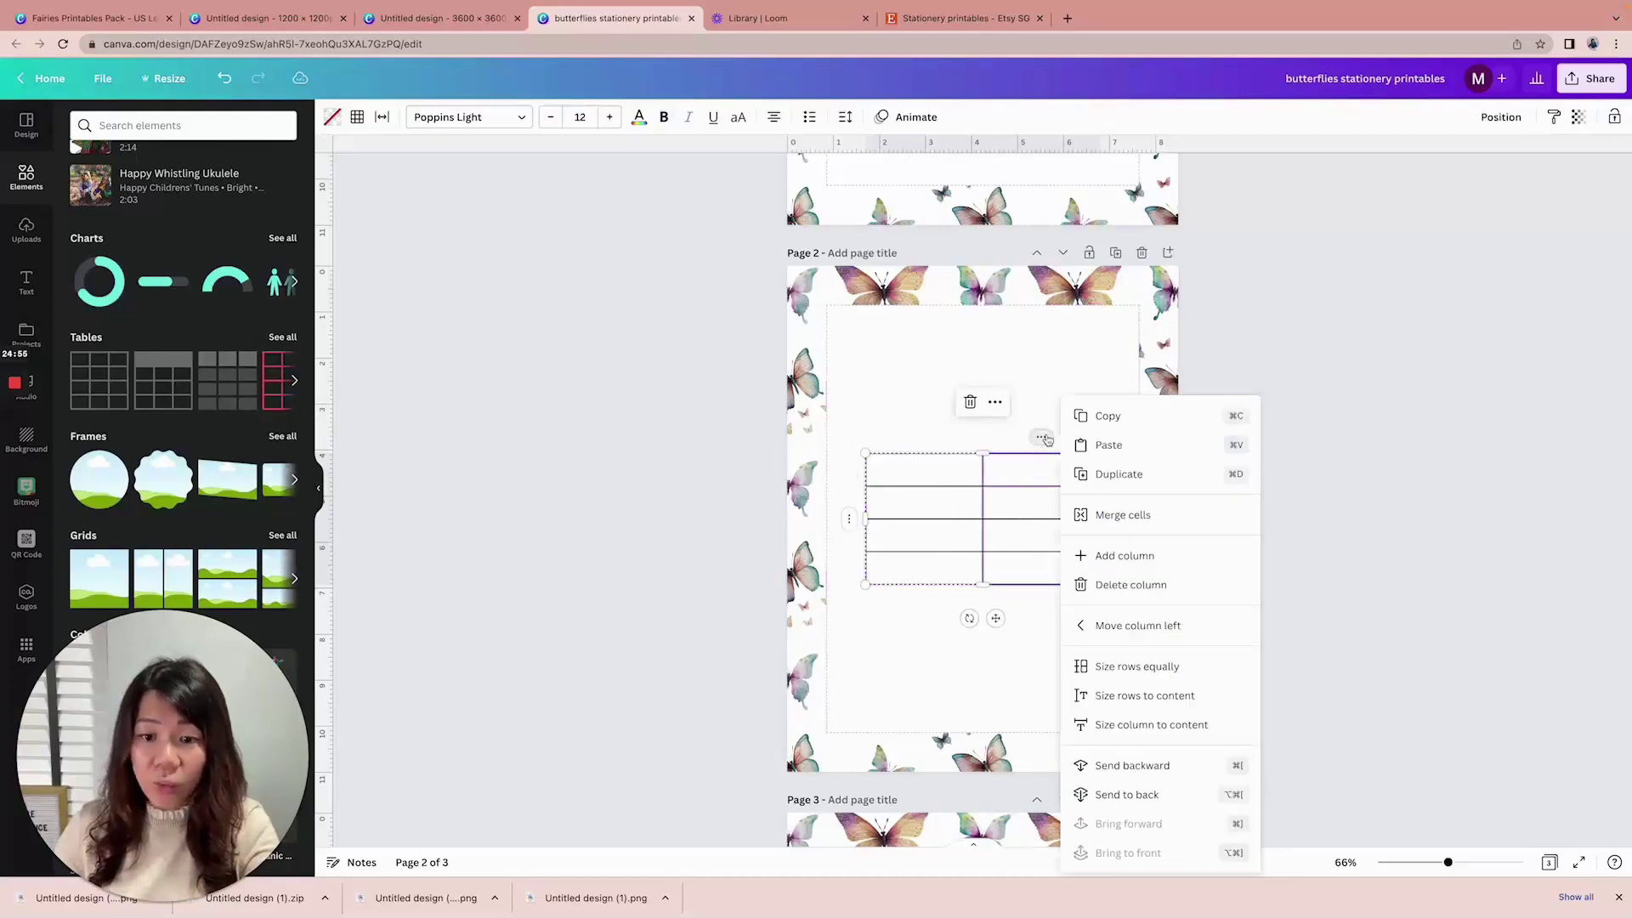
{"action": "left_click", "coordinate": [1159, 589]}
{"action": "left_click_drag", "start_coordinate": [1103, 519], "coordinate": [860, 360]}
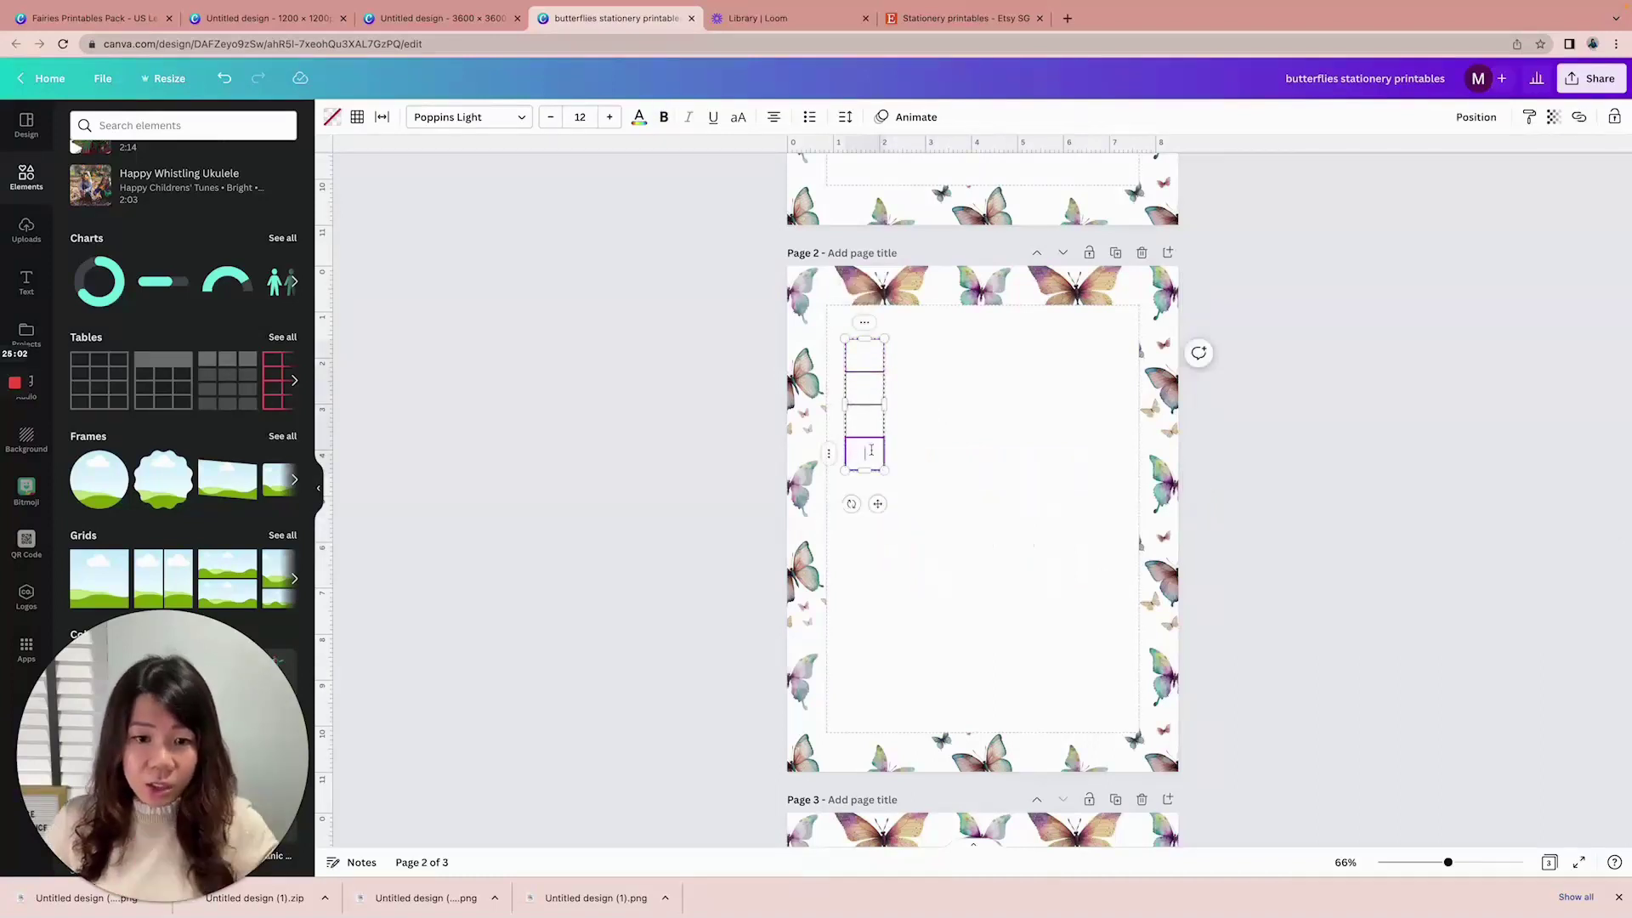
Add eight rows to the single-column table and scale it down slightly within the panel
{"action": "key", "text": "Tab"}
{"action": "key", "text": "Tab"}
{"action": "key", "text": "Tab"}
{"action": "key", "text": "Tab"}
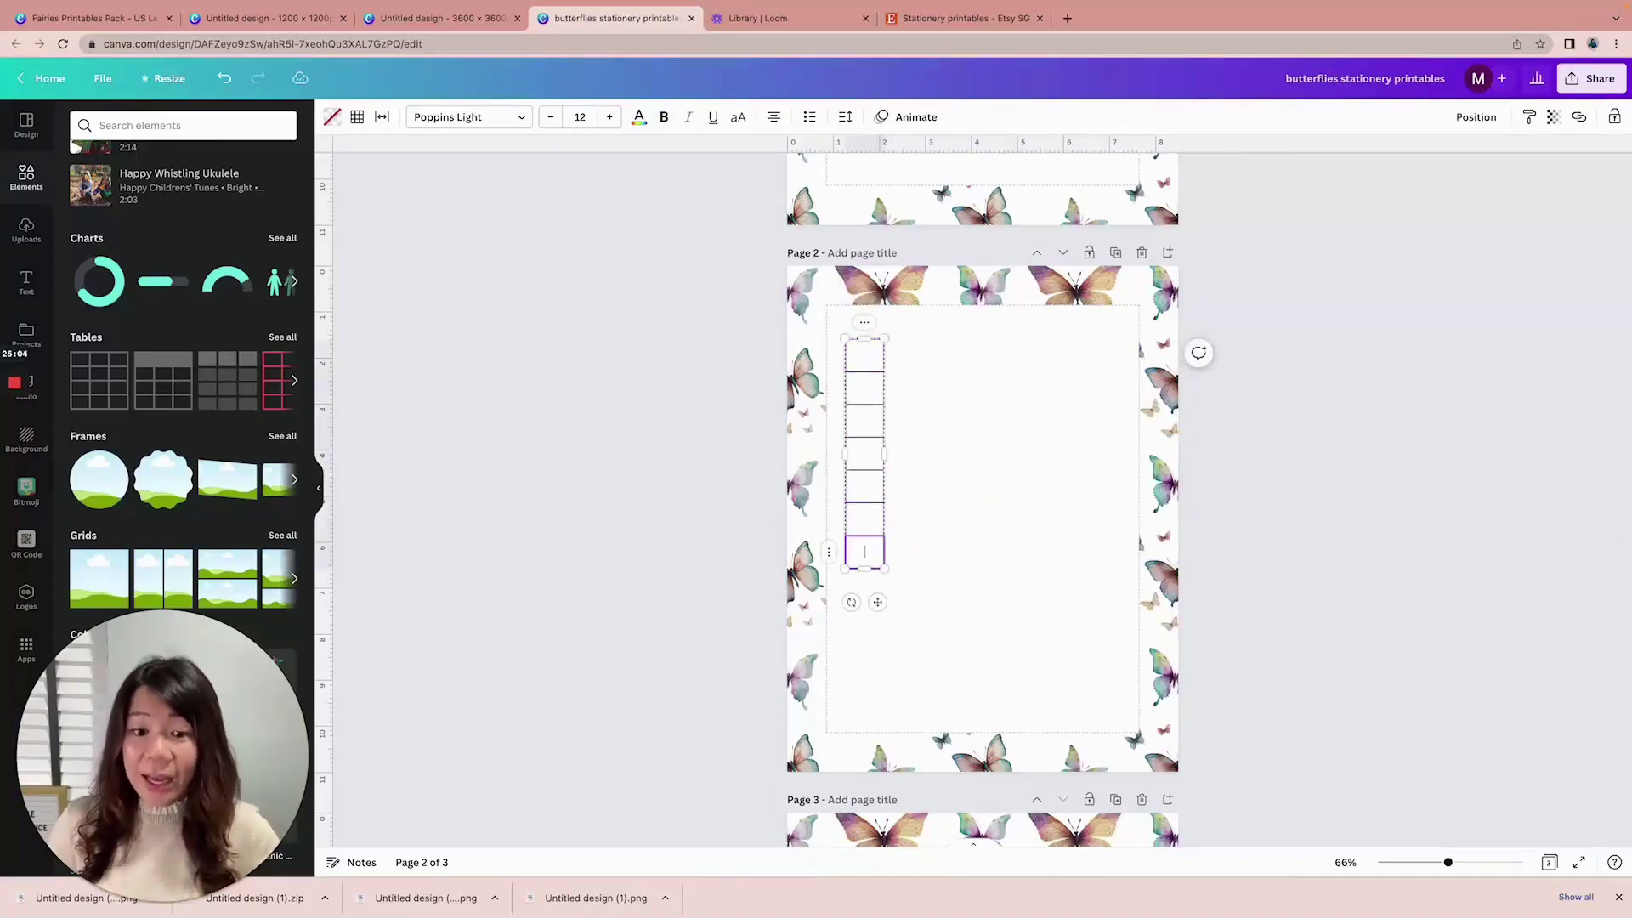
{"action": "key", "text": "Tab"}
{"action": "key", "text": "Tab"}
{"action": "key", "text": "Tab"}
{"action": "key", "text": "Tab"}
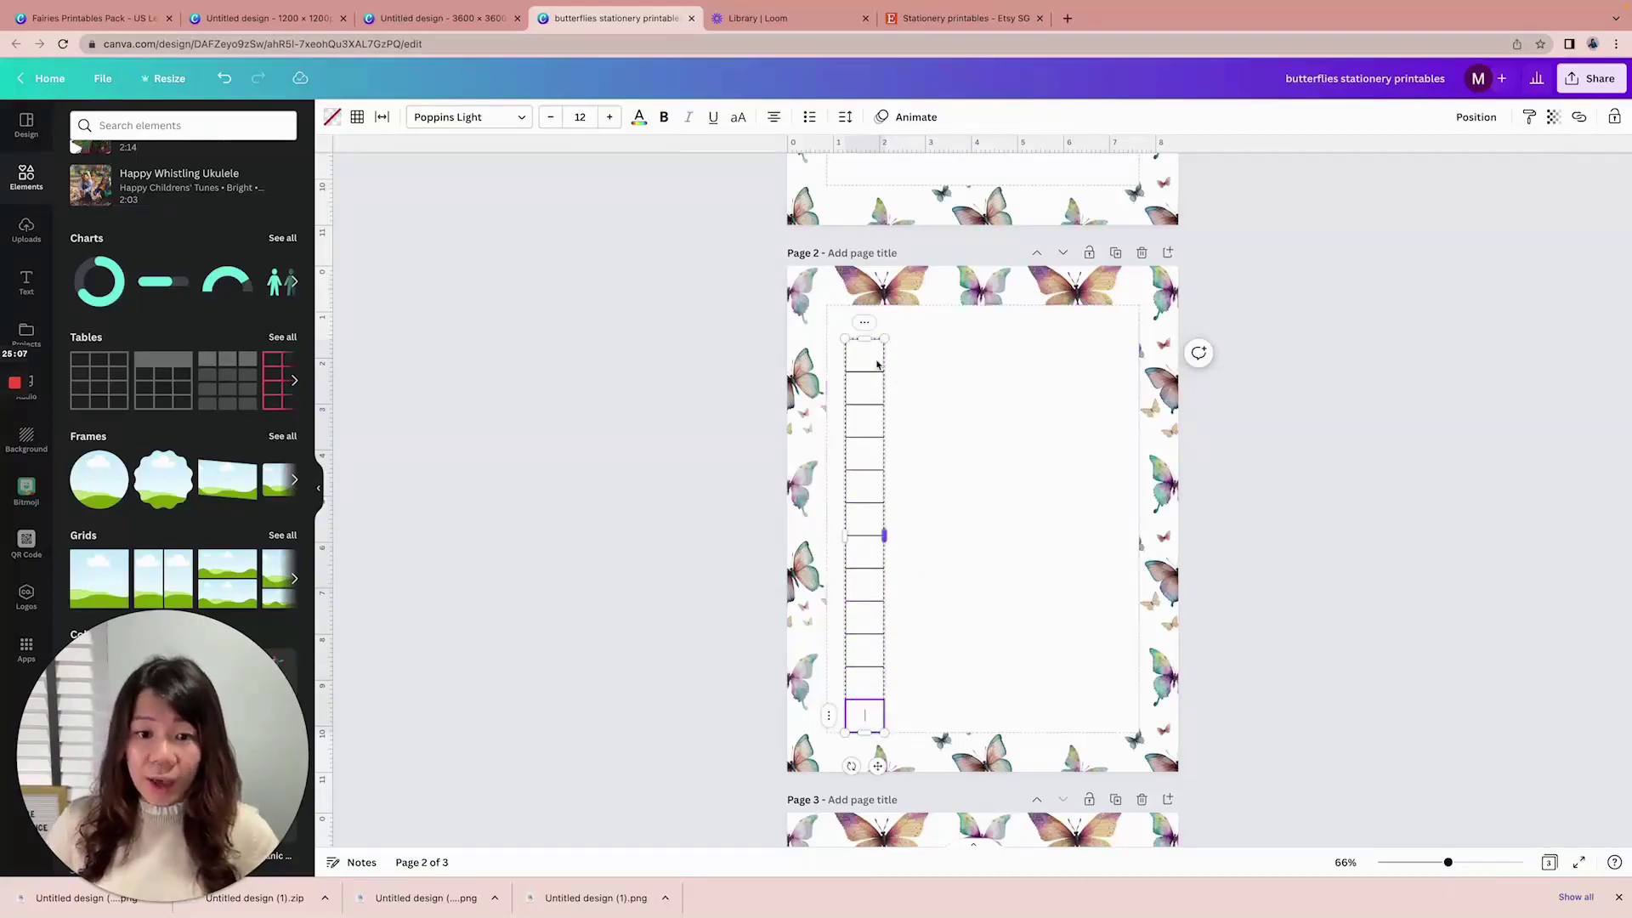
{"action": "mouse_move", "coordinate": [885, 338]}
{"action": "left_mouse_down"}
{"action": "mouse_move", "coordinate": [854, 379]}
{"action": "mouse_move", "coordinate": [899, 343]}
{"action": "mouse_move", "coordinate": [863, 354]}
{"action": "mouse_move", "coordinate": [883, 352]}
{"action": "left_mouse_up"}
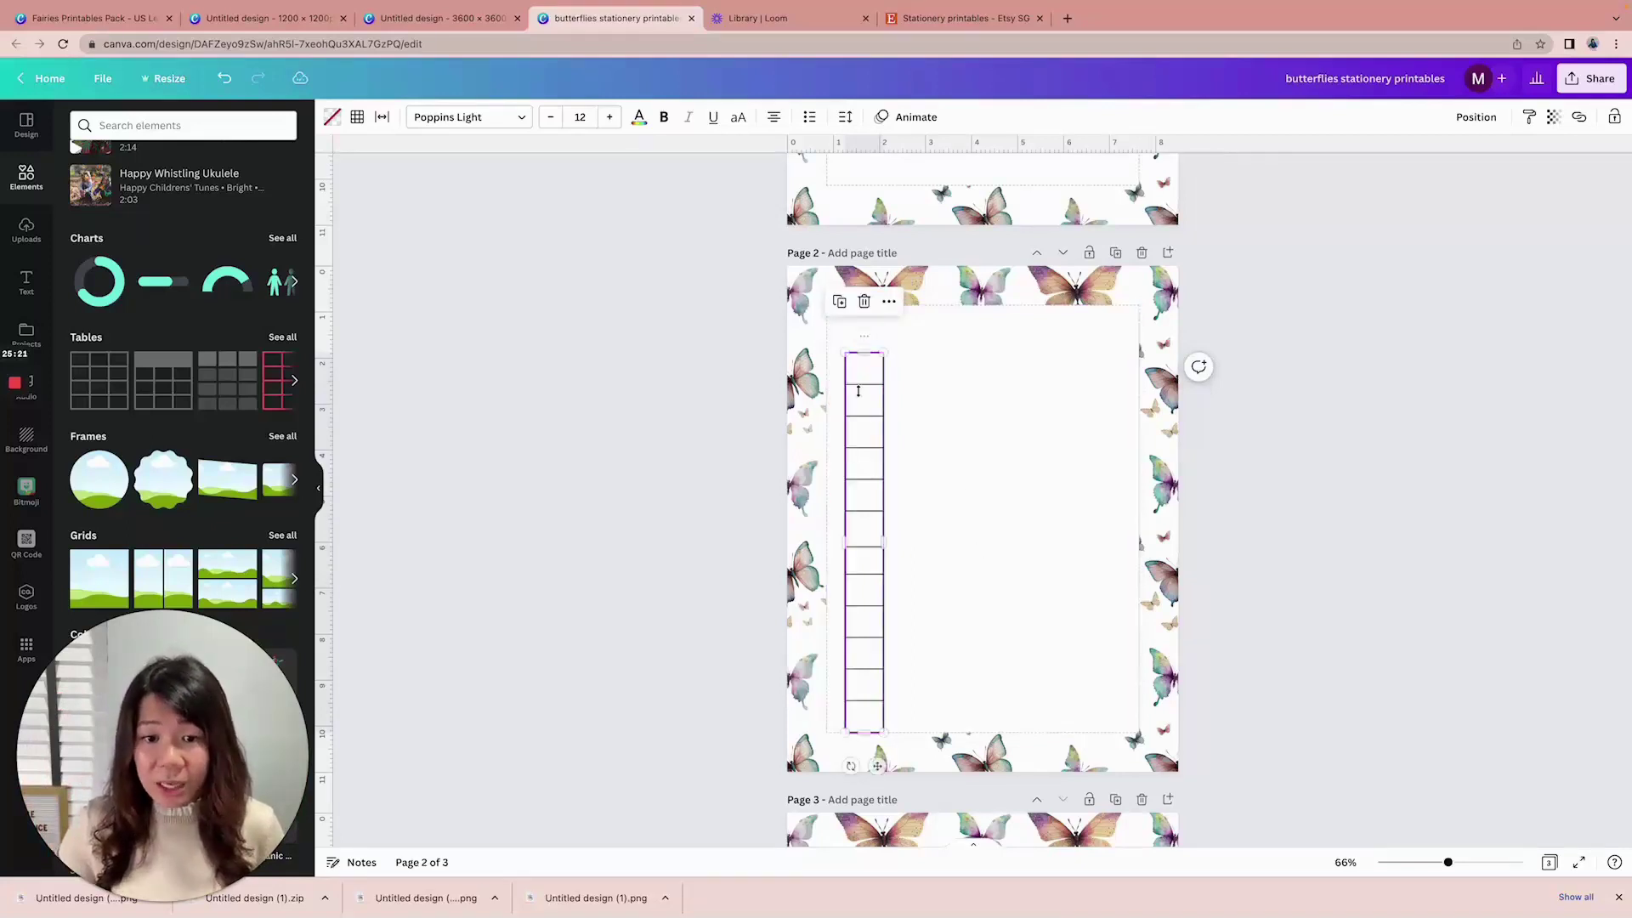
Try stretching the table's first row up towards the panel's top edge, and undo the row height changes
{"action": "left_click_drag", "start_coordinate": [866, 345], "coordinate": [867, 316]}
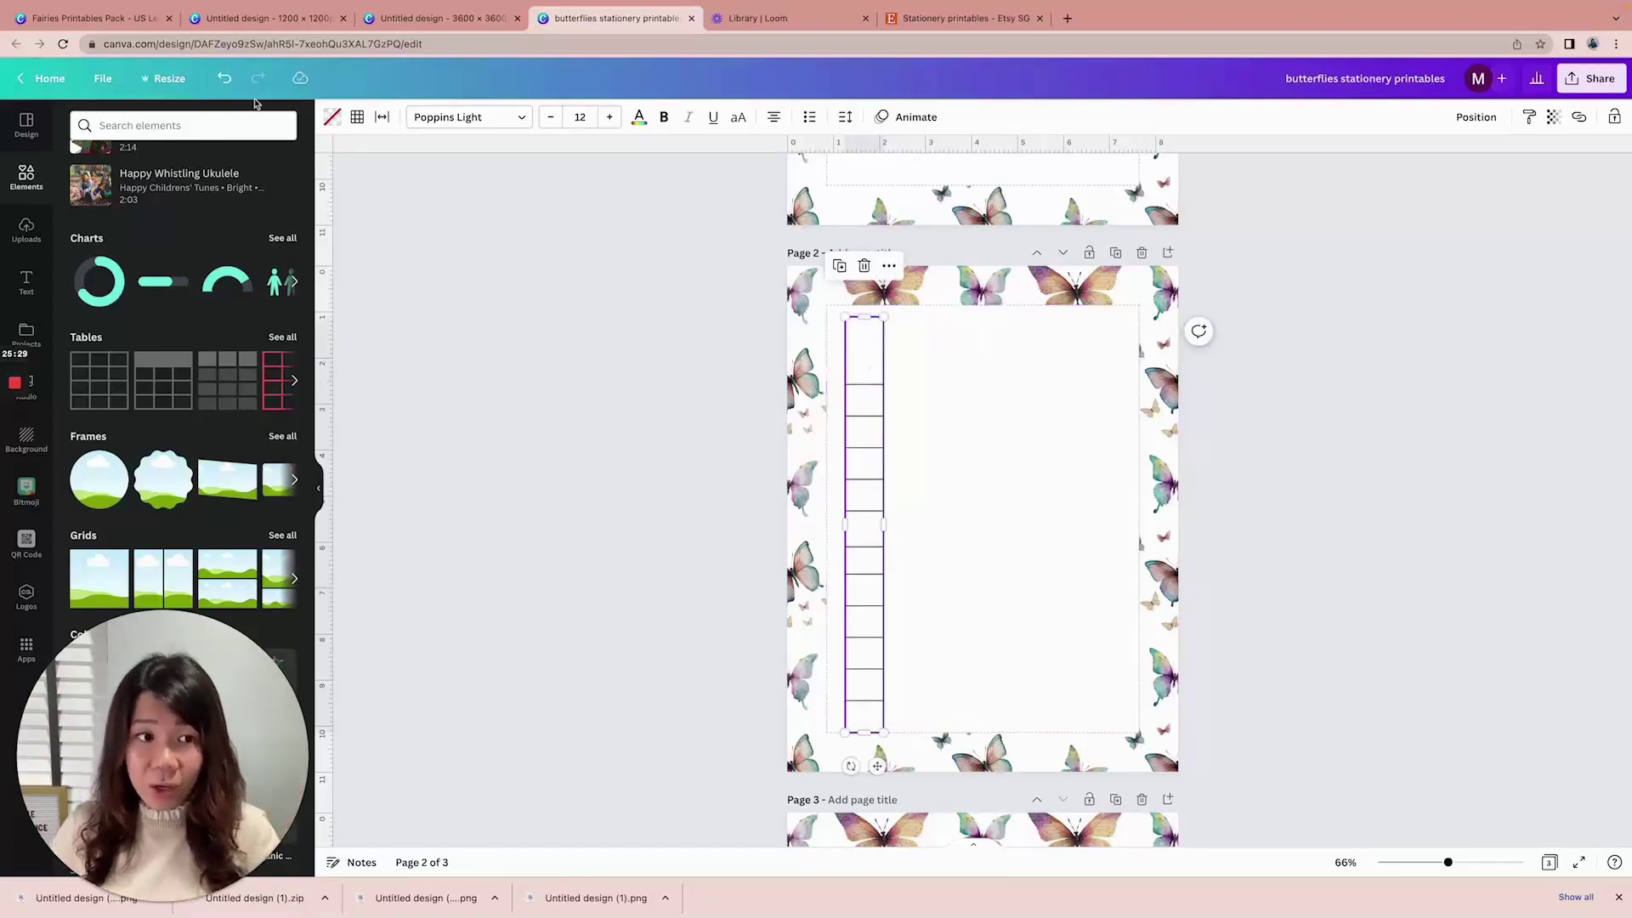
{"action": "left_click", "coordinate": [226, 79]}
{"action": "left_click", "coordinate": [226, 79]}
{"action": "left_click", "coordinate": [227, 82]}
Shrink the single-column table slightly by its upper-right corner so its cells become small checkboxes
{"action": "left_click", "coordinate": [1351, 437]}
{"action": "left_click", "coordinate": [879, 371]}
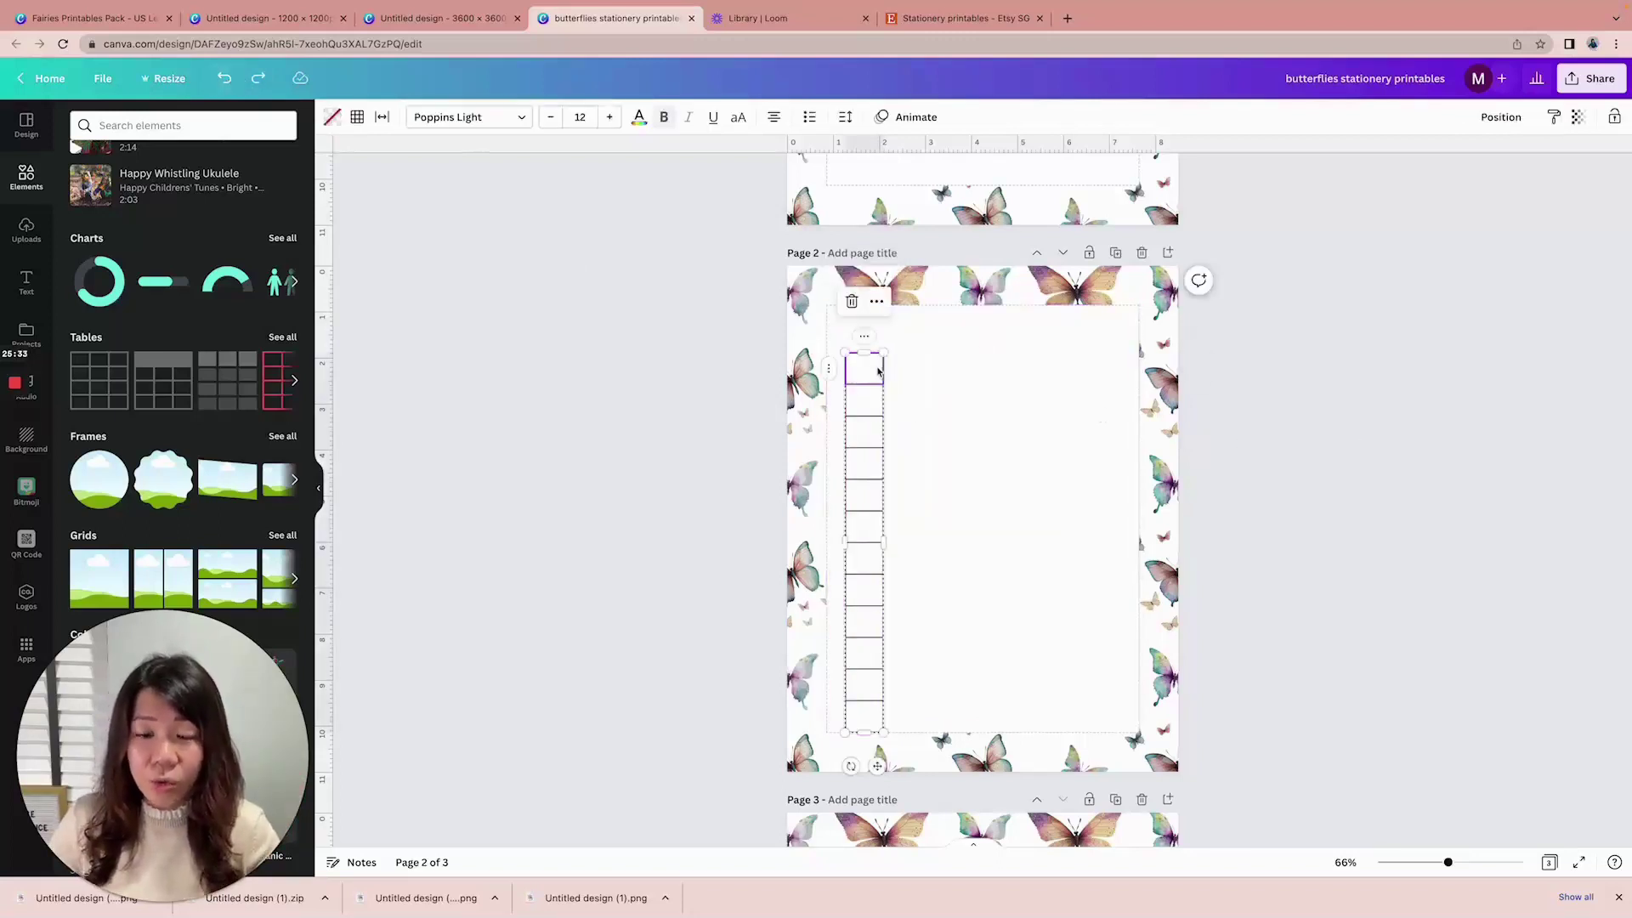
{"action": "mouse_move", "coordinate": [884, 352]}
{"action": "left_mouse_down"}
{"action": "mouse_move", "coordinate": [931, 344]}
{"action": "mouse_move", "coordinate": [875, 357]}
{"action": "left_mouse_up"}
Try to select the checkbox table with a selection box drawn from outside page 2
{"action": "left_click", "coordinate": [646, 350]}
{"action": "left_click_drag", "start_coordinate": [707, 347], "coordinate": [871, 454]}
{"action": "left_click", "coordinate": [725, 479]}
{"action": "left_click", "coordinate": [890, 367]}
{"action": "key", "text": "shift+Down"}
{"action": "key", "text": "shift+Up"}
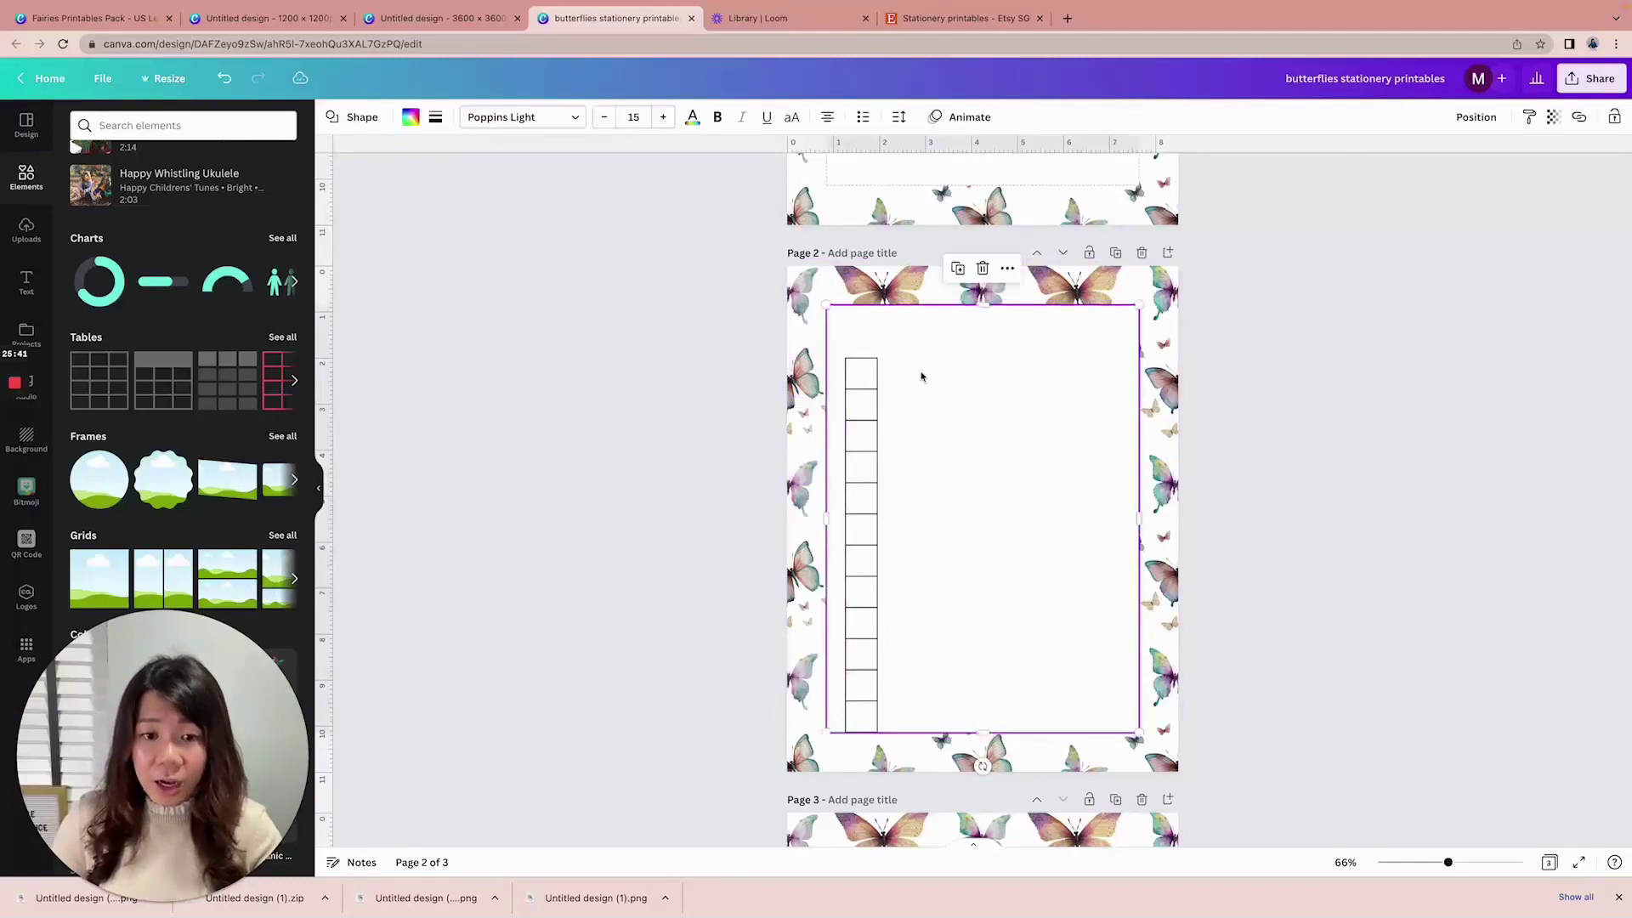
{"action": "scroll", "coordinate": [1132, 427], "scroll_direction": "down", "scroll_amount": 1}
{"action": "left_click", "coordinate": [729, 381]}
{"action": "left_click", "coordinate": [860, 474]}
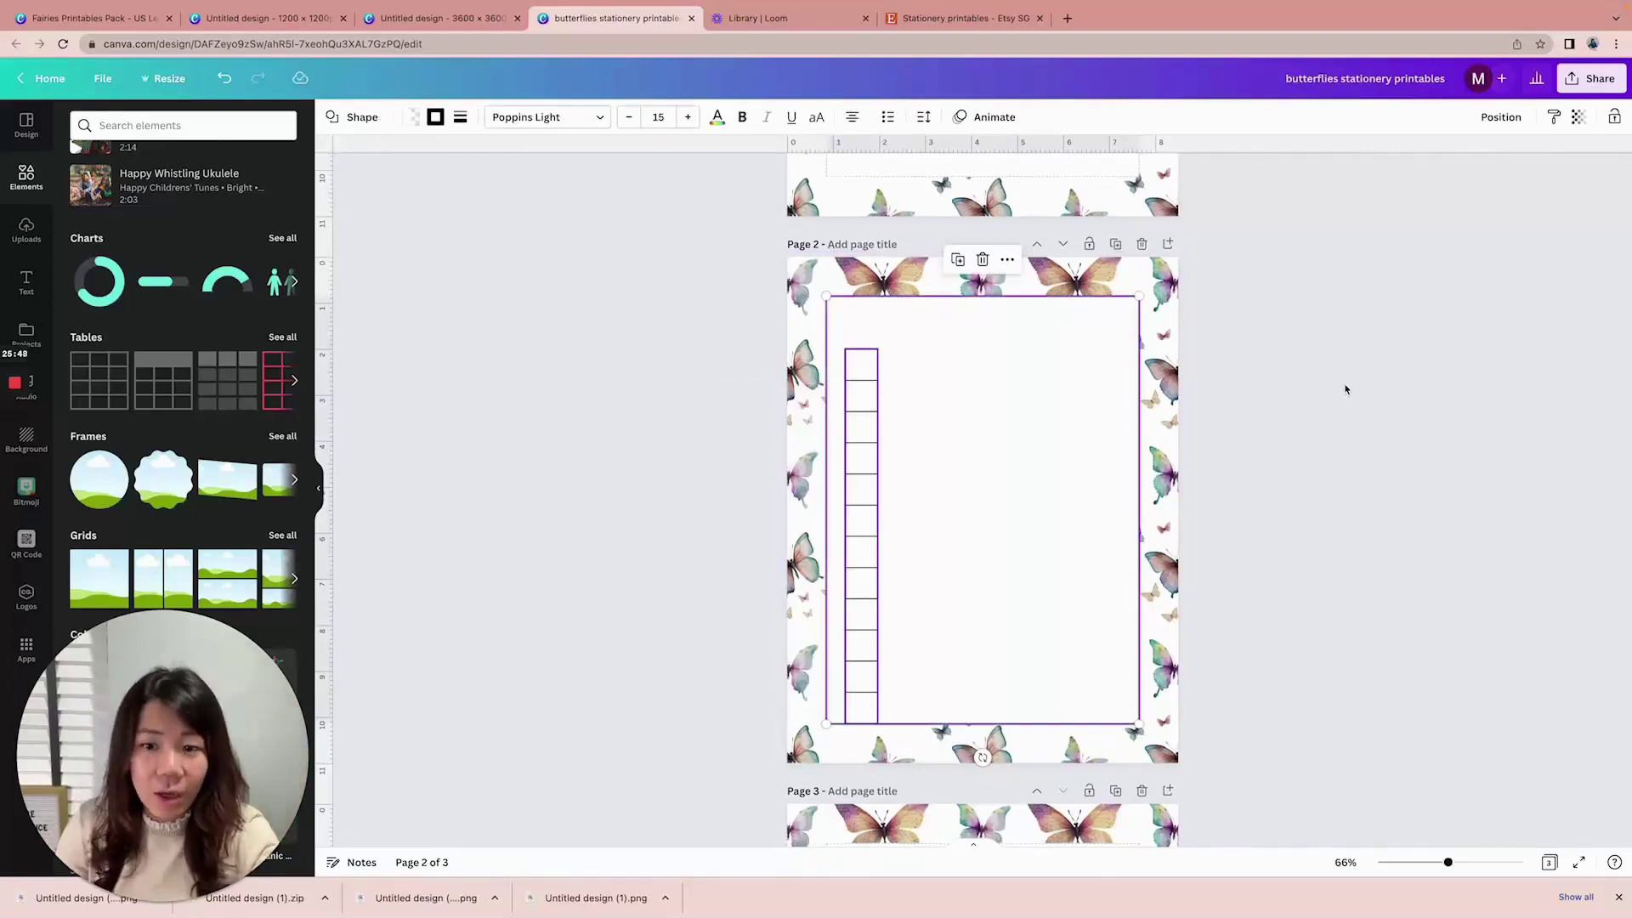
{"action": "left_click_drag", "start_coordinate": [728, 346], "coordinate": [952, 459]}
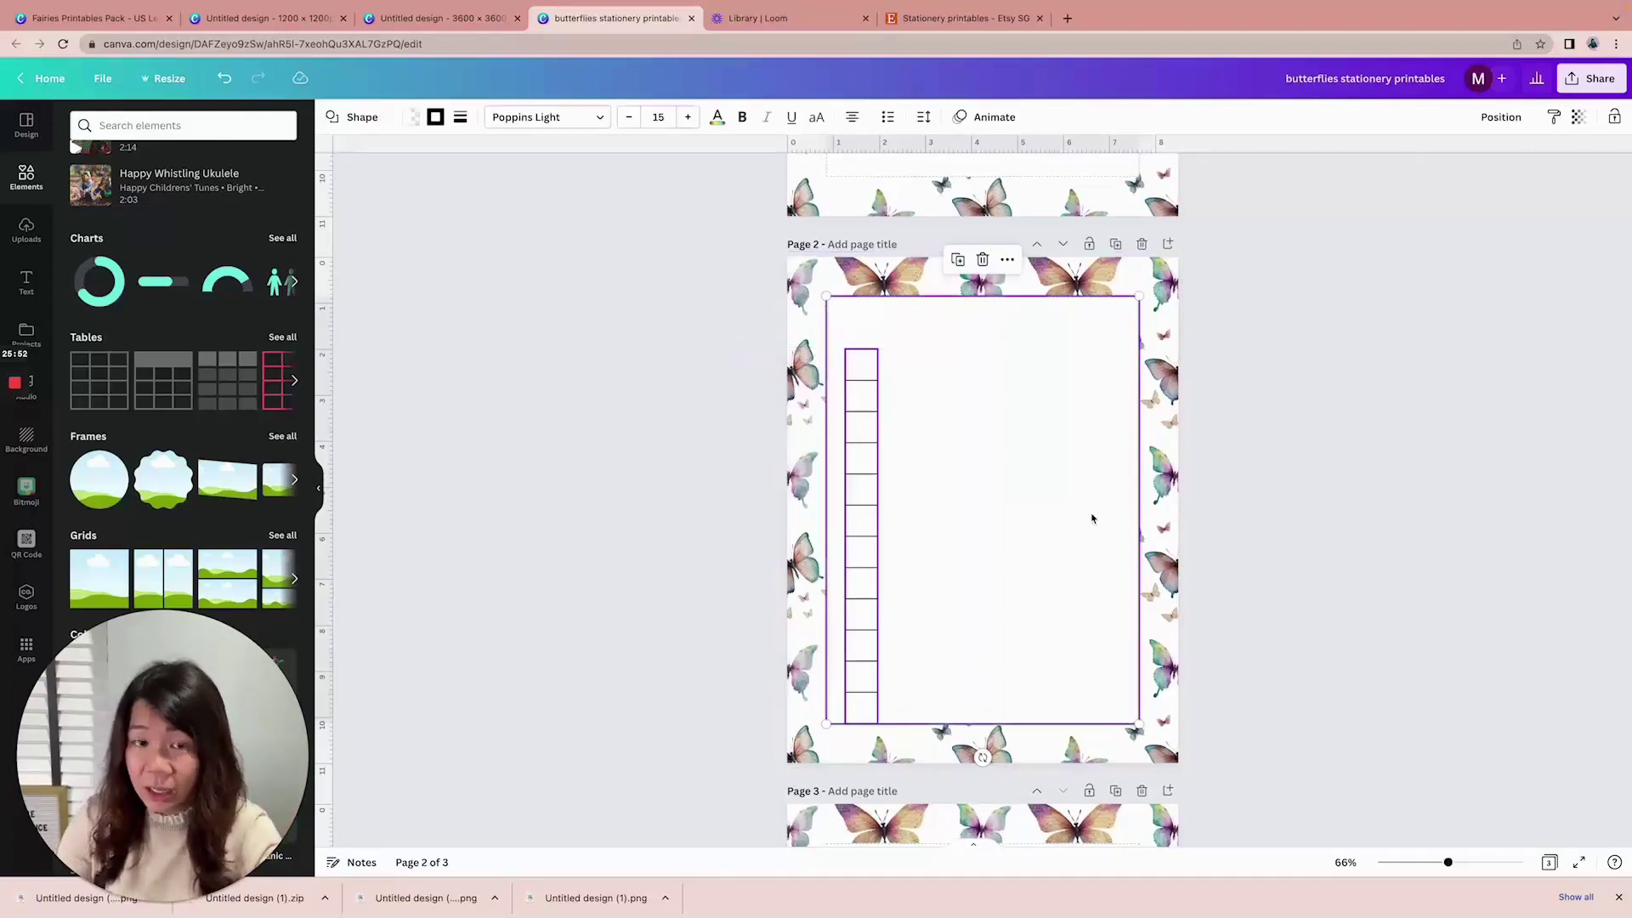
{"action": "left_click", "coordinate": [1362, 408]}
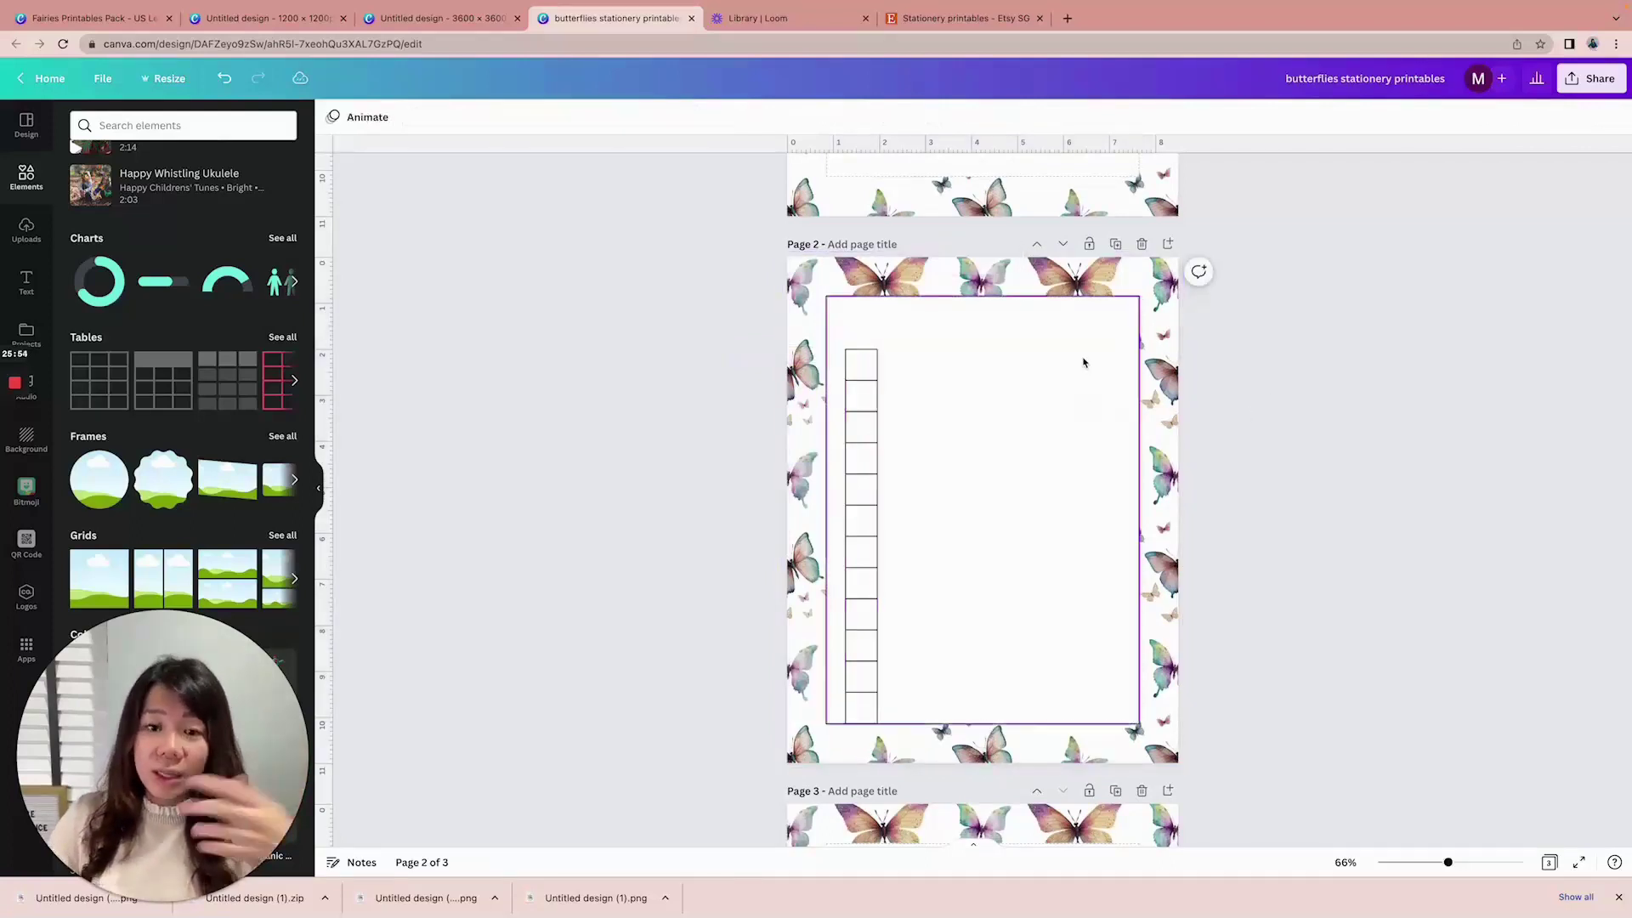
Lock the position of page 2's white central panel
{"action": "left_click", "coordinate": [1083, 362]}
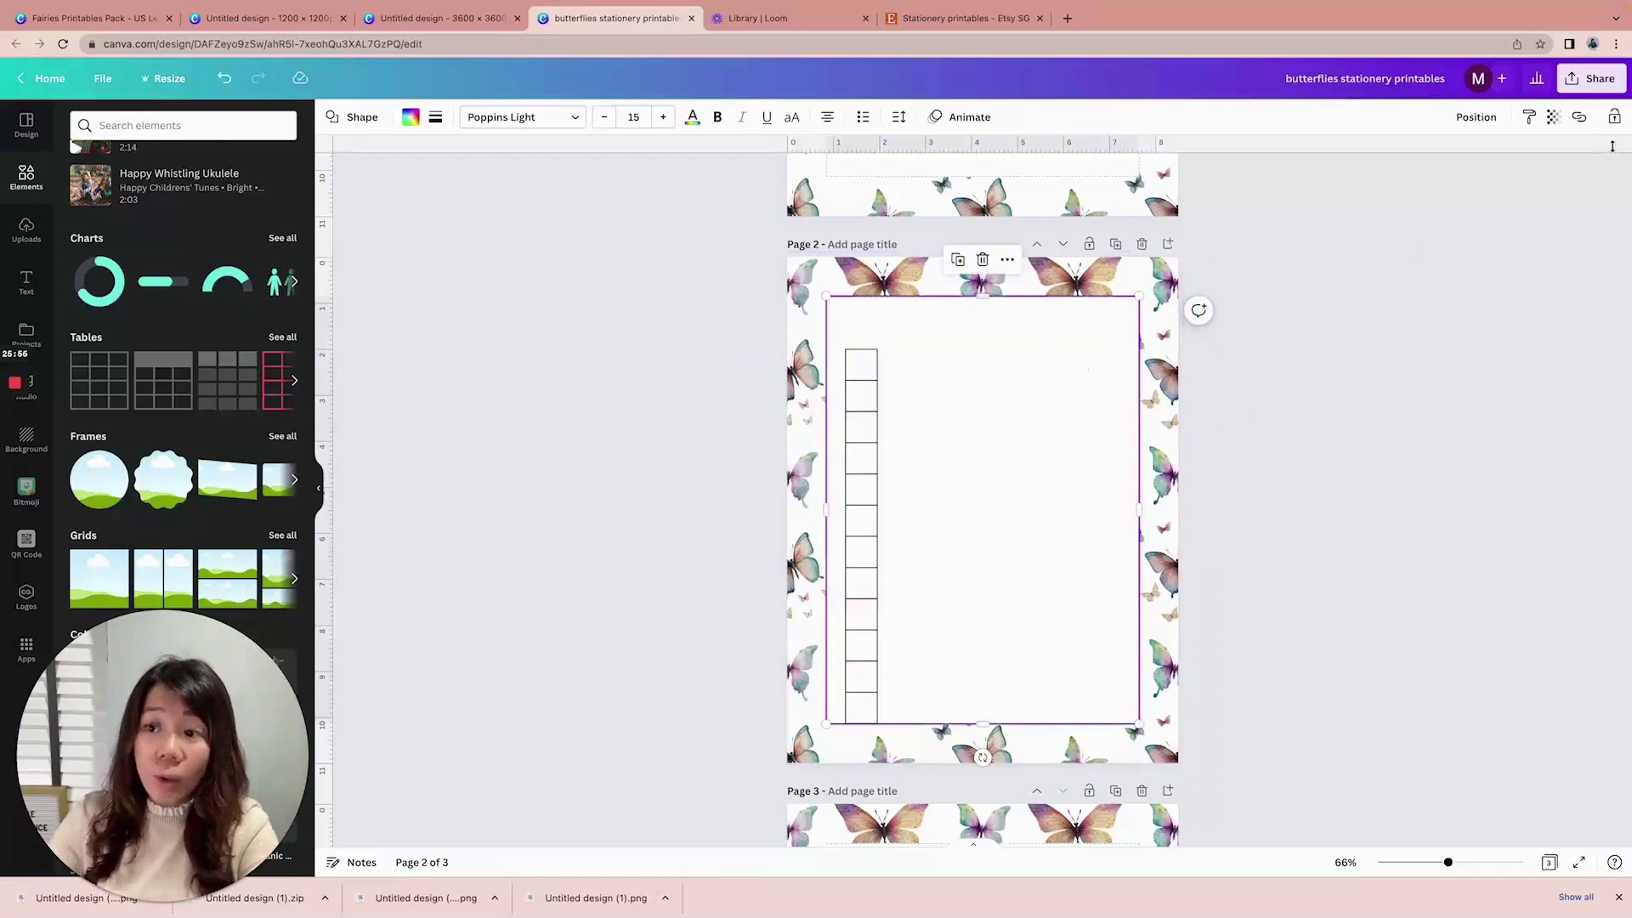
{"action": "scroll", "coordinate": [1612, 146], "scroll_direction": "down", "scroll_amount": 1}
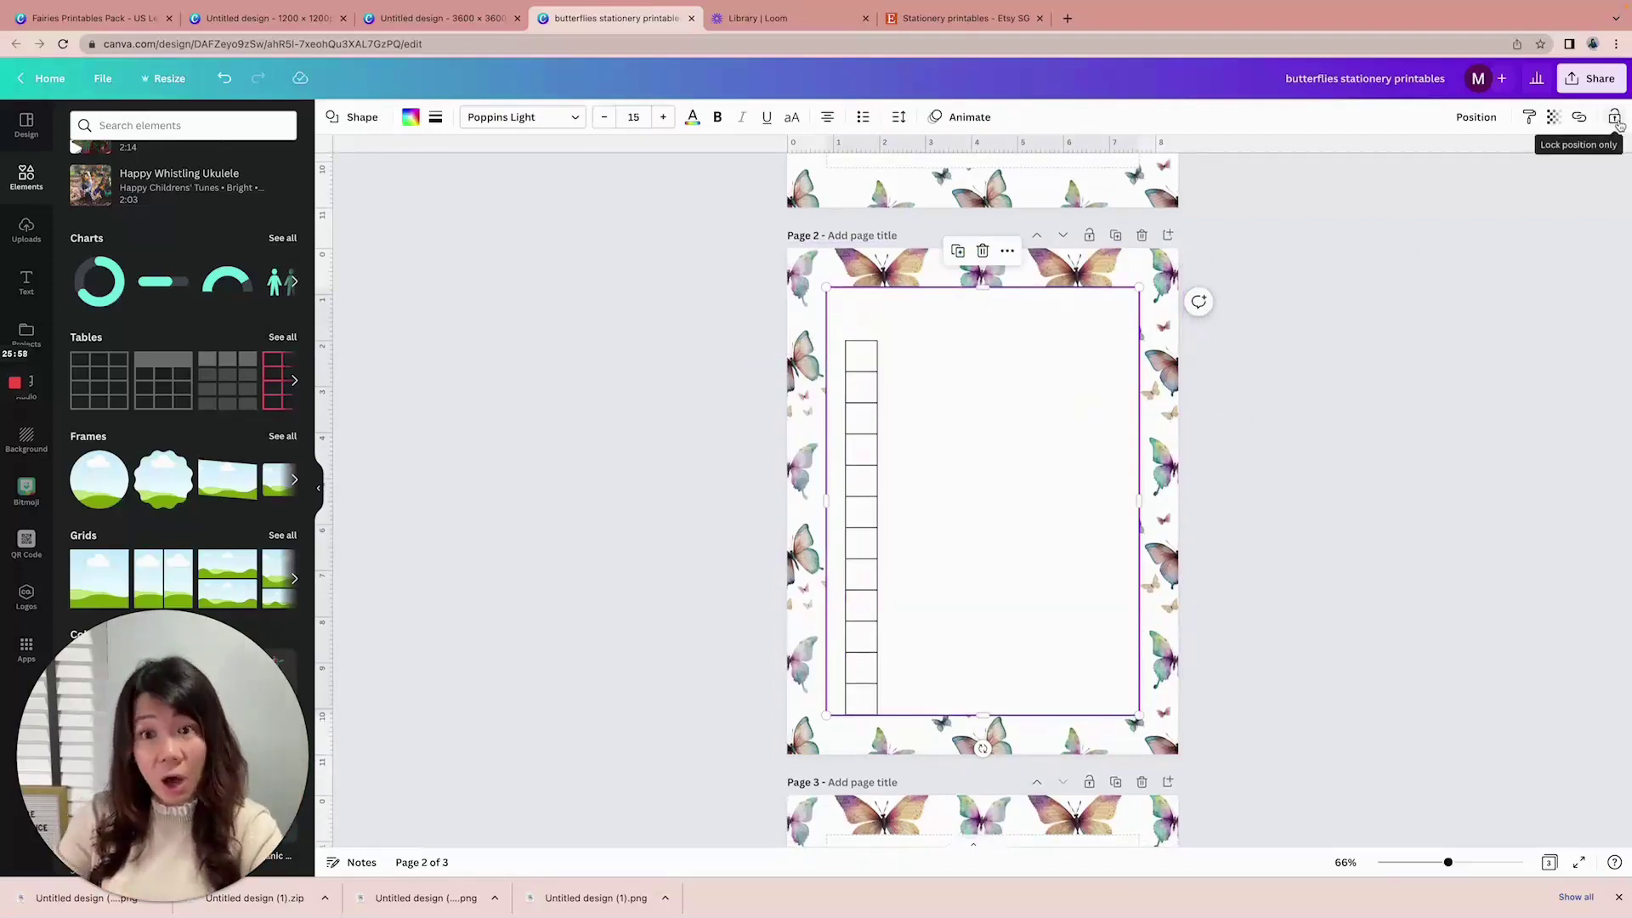
{"action": "left_click", "coordinate": [1614, 117]}
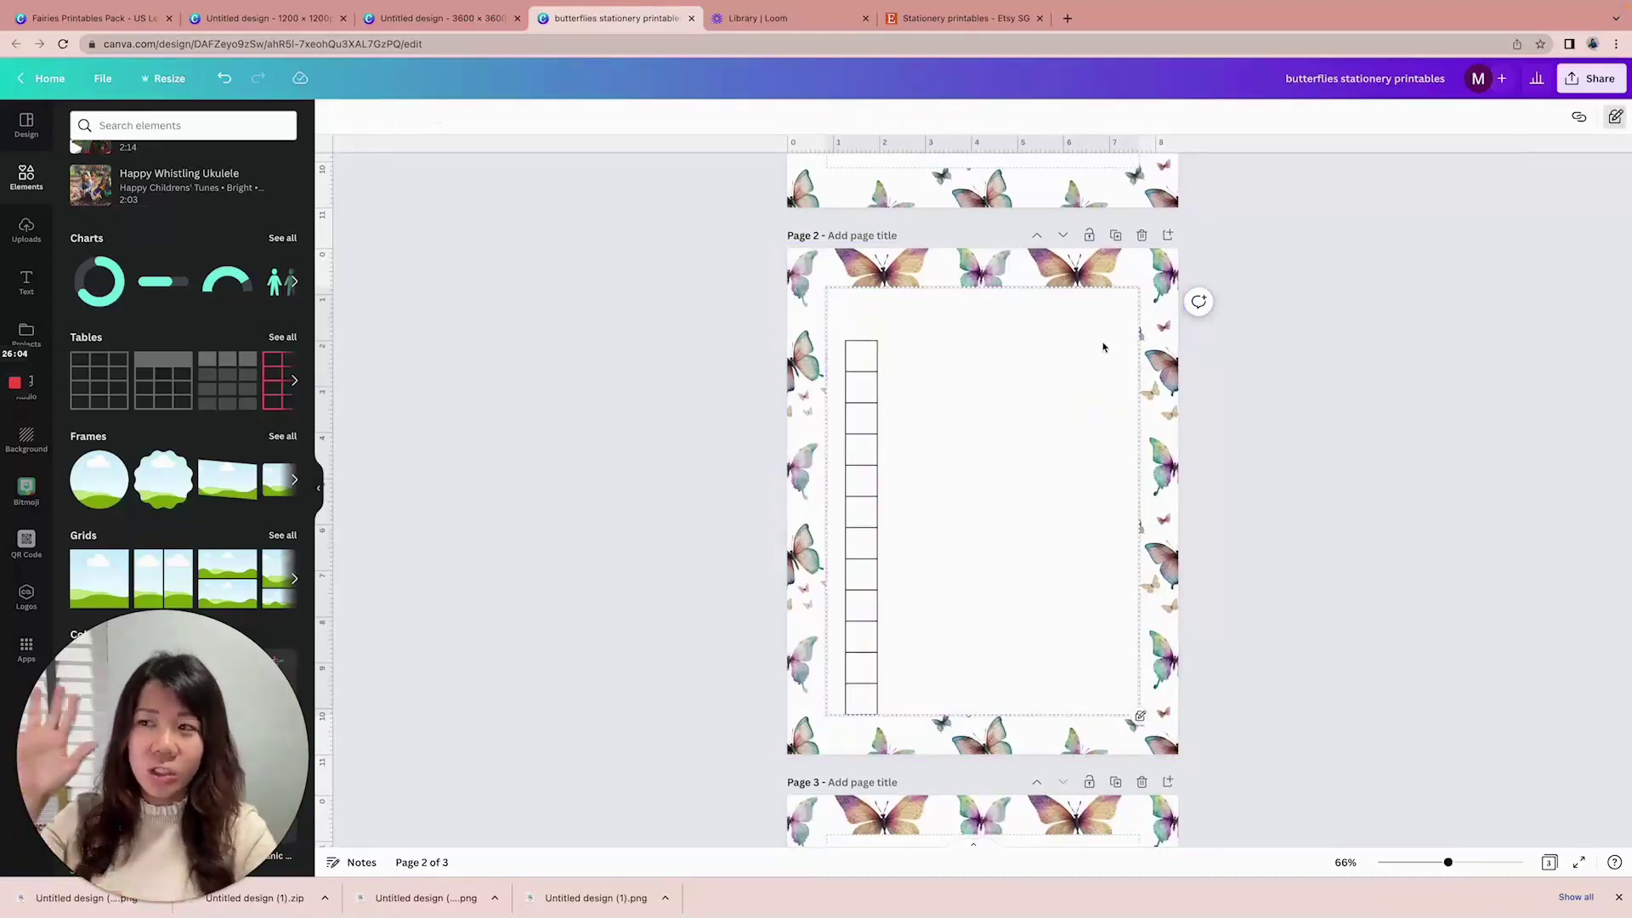
Select the whole checkbox table and recolour its borders from black to a light shade
{"action": "left_click_drag", "start_coordinate": [719, 339], "coordinate": [916, 729]}
{"action": "scroll", "coordinate": [846, 408], "scroll_direction": "down", "scroll_amount": 2}
{"action": "scroll", "coordinate": [845, 408], "scroll_direction": "up", "scroll_amount": 3}
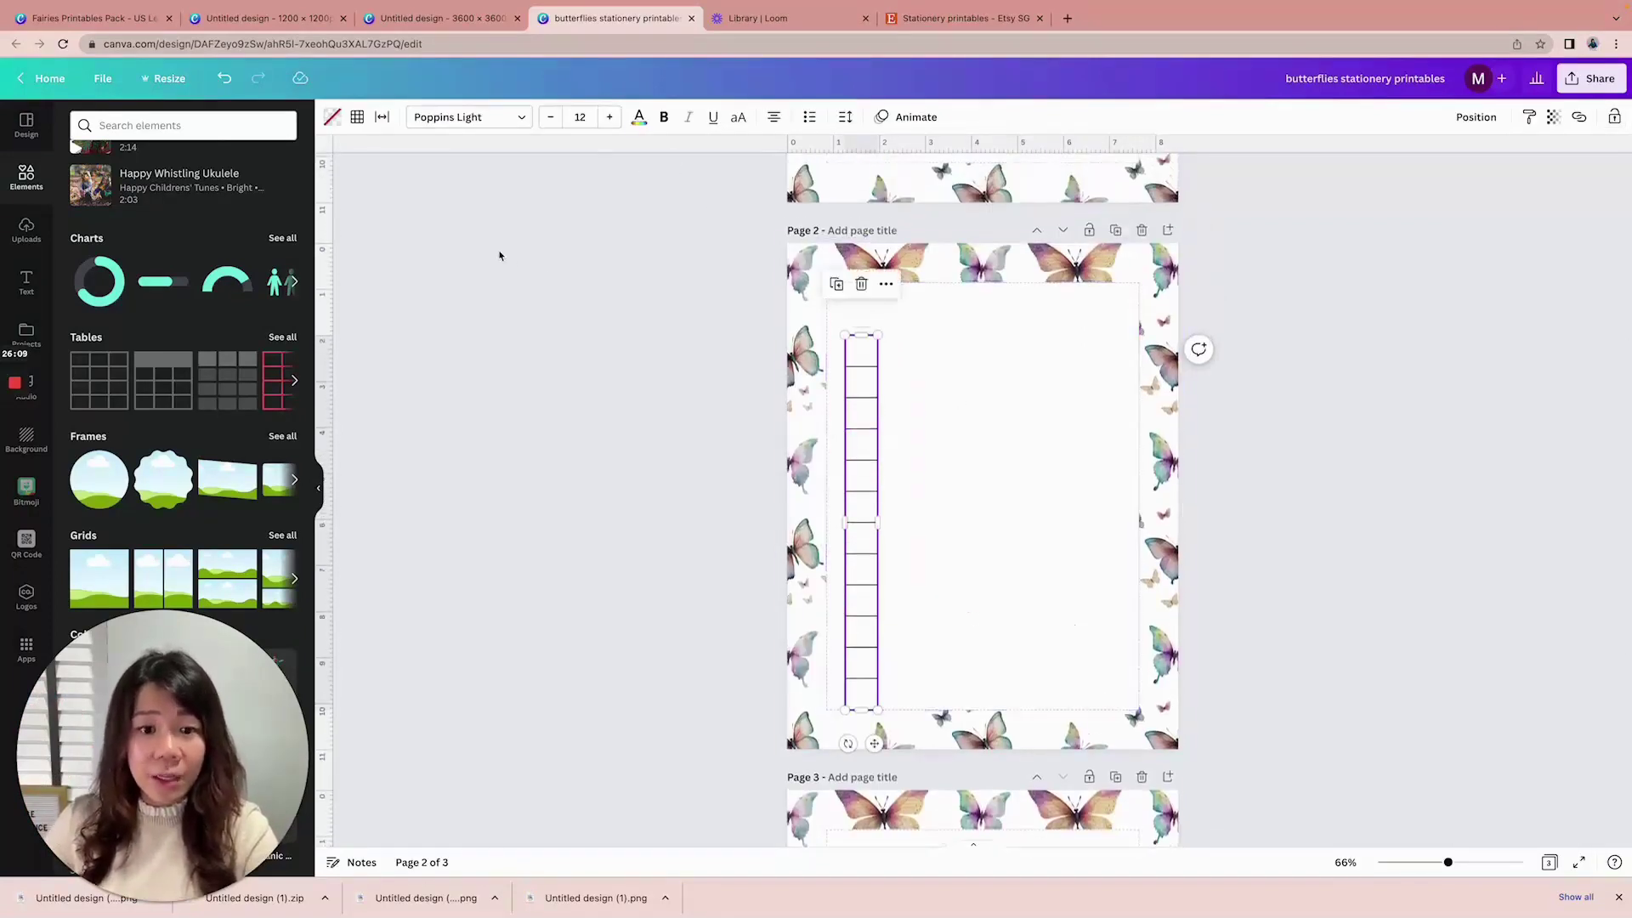
{"action": "left_click", "coordinate": [356, 118]}
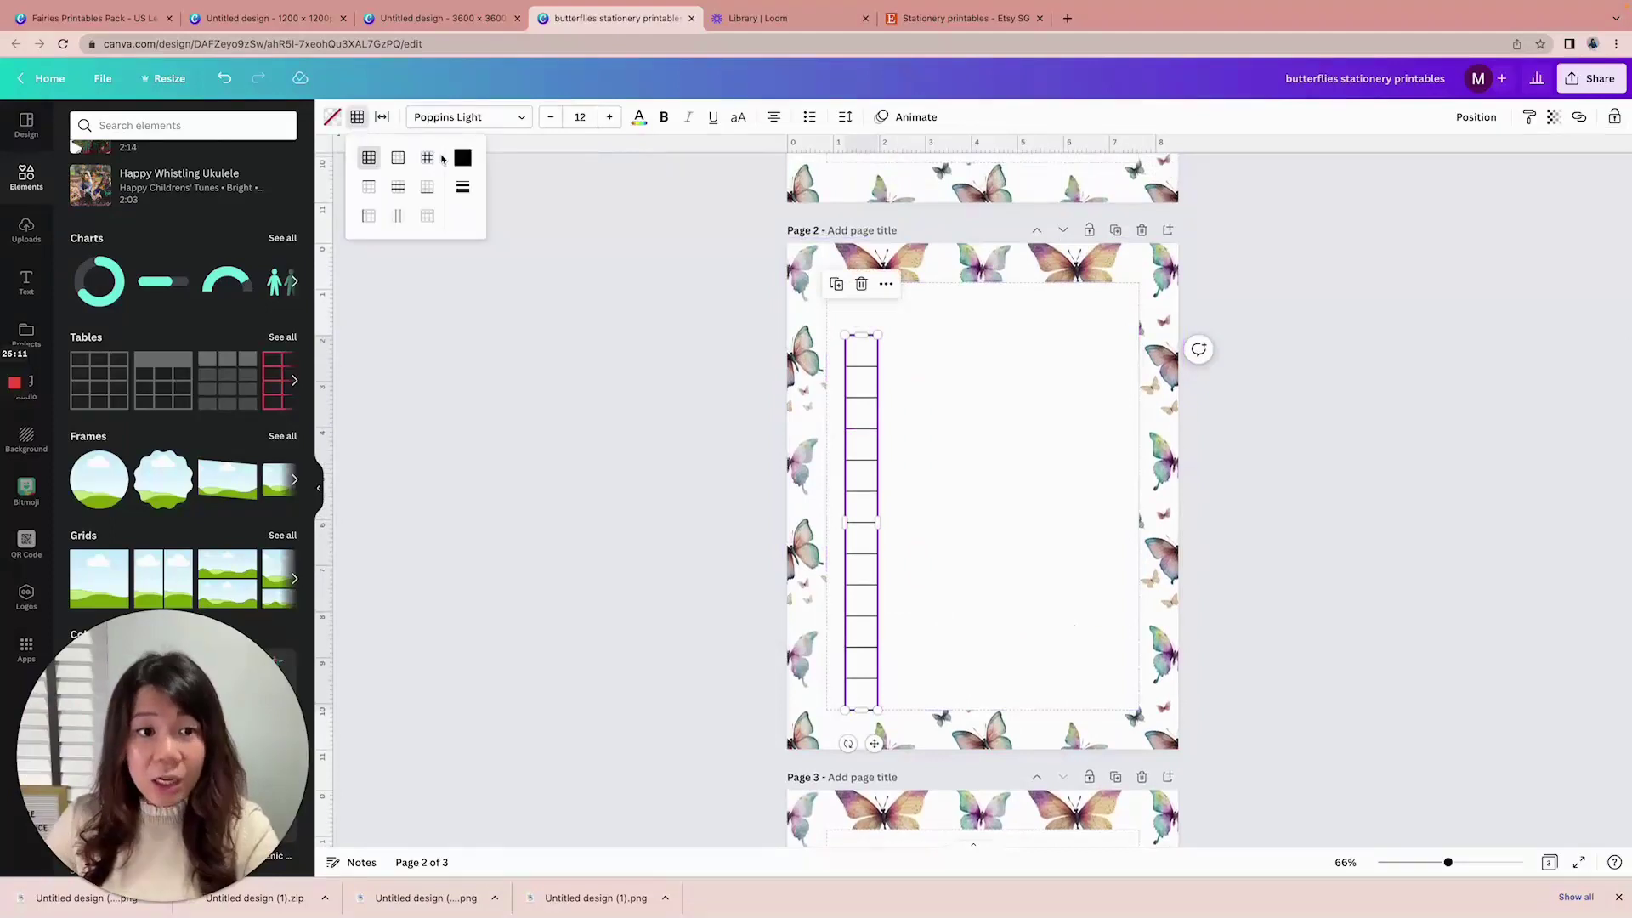
{"action": "left_click", "coordinate": [461, 160]}
{"action": "left_click", "coordinate": [576, 198]}
{"action": "left_click", "coordinate": [1321, 281]}
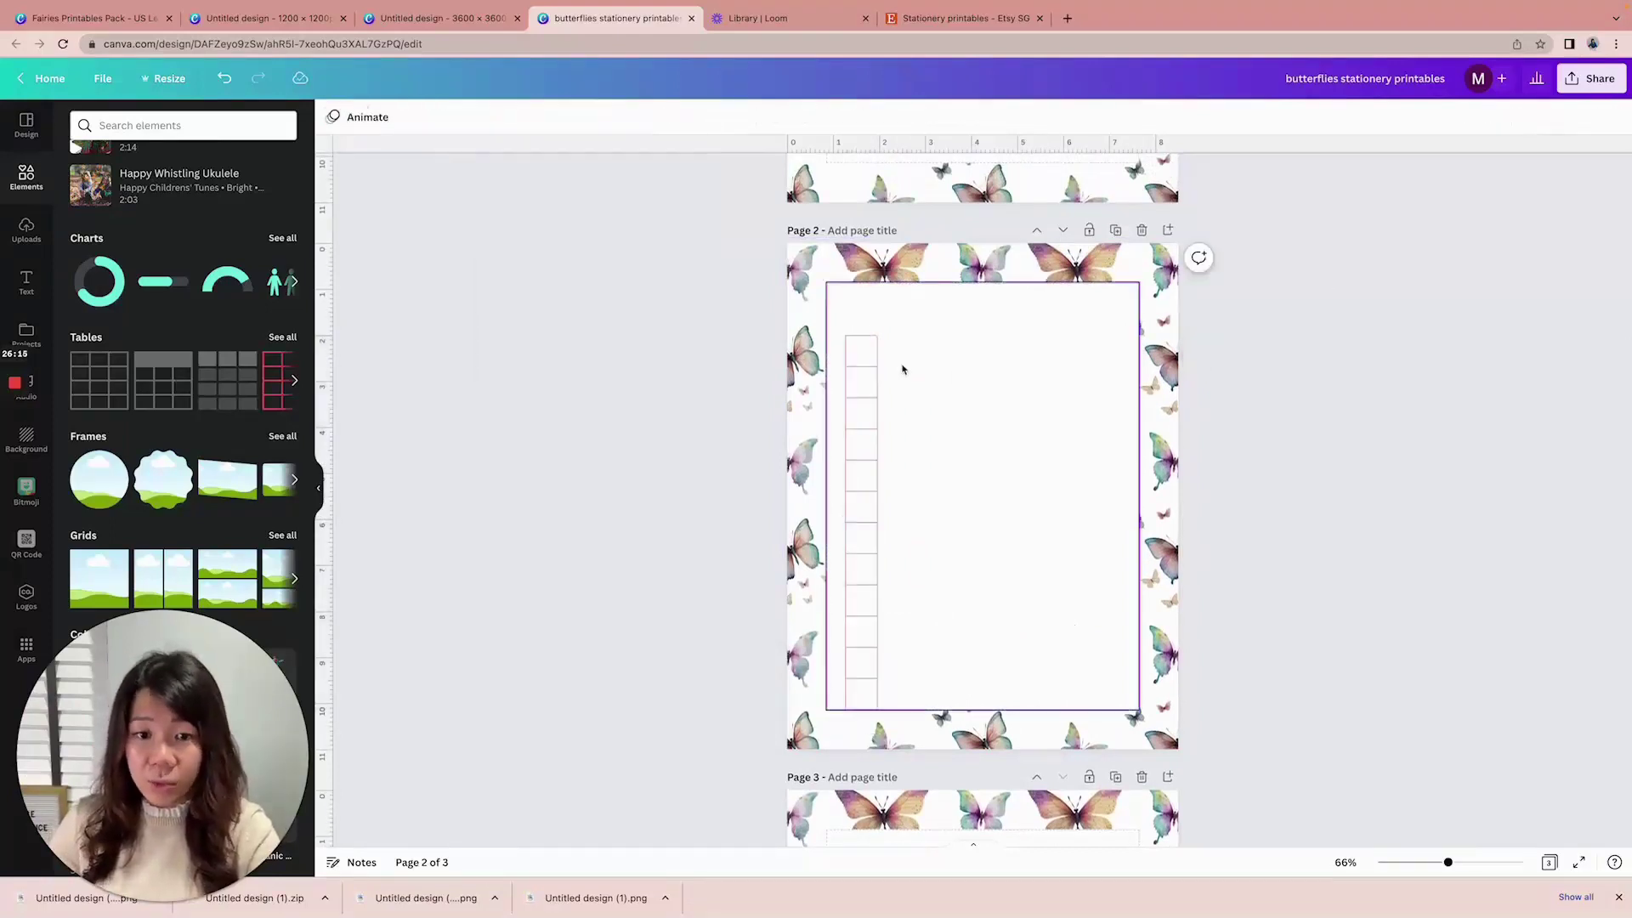
Move the checkbox table slightly up and to the left within page 2's white central panel
{"action": "left_click", "coordinate": [867, 359]}
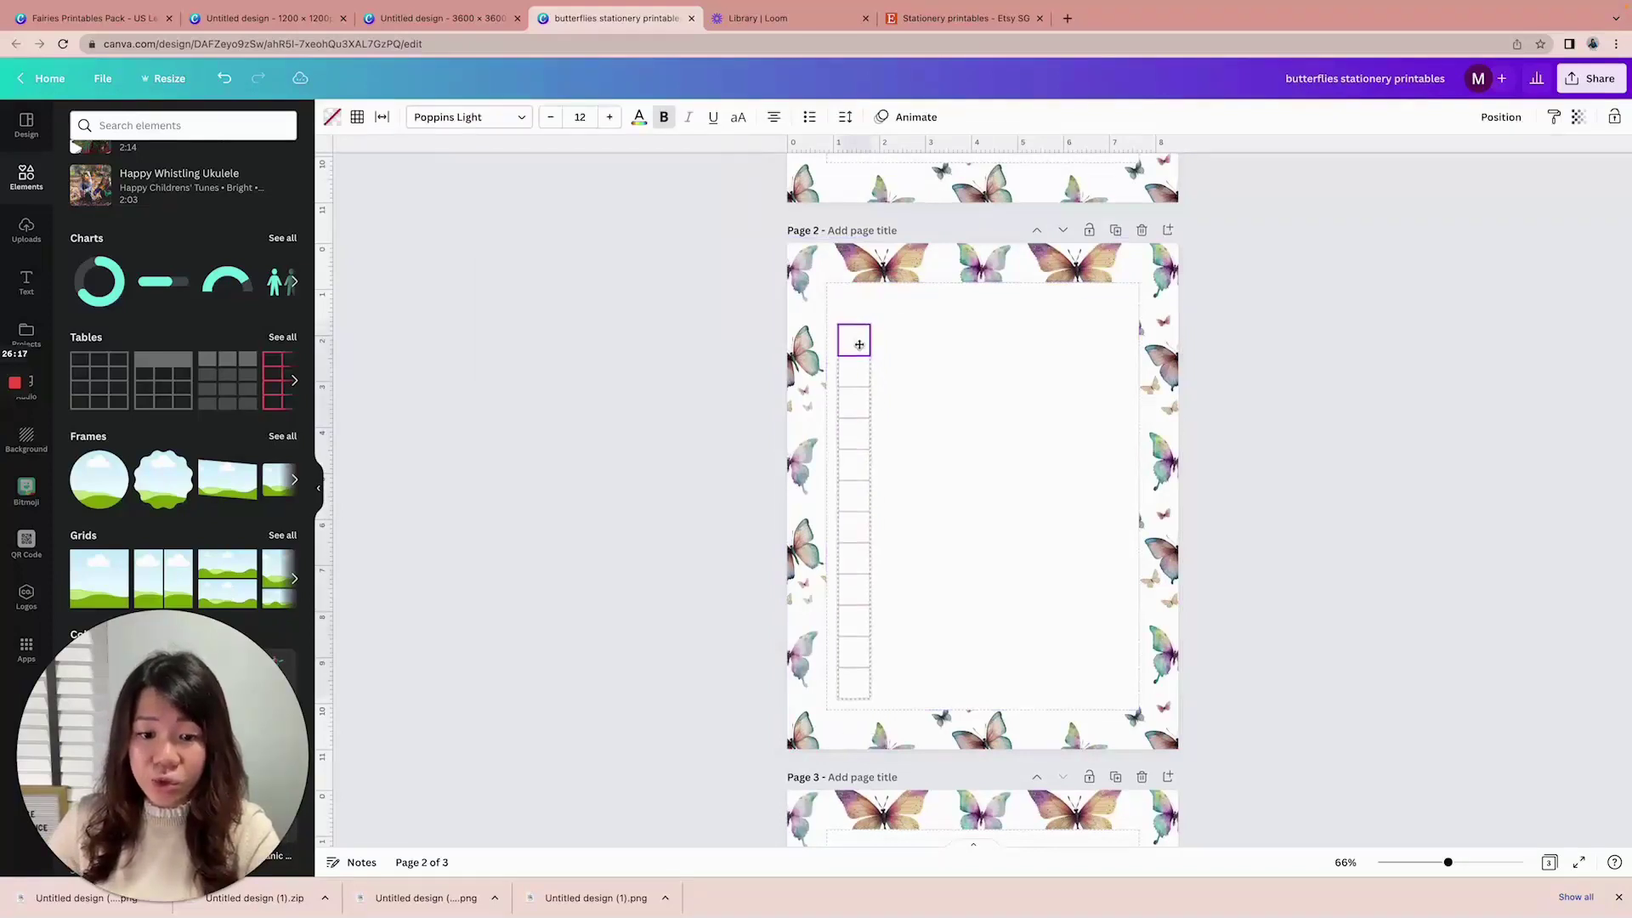
{"action": "left_click", "coordinate": [555, 394]}
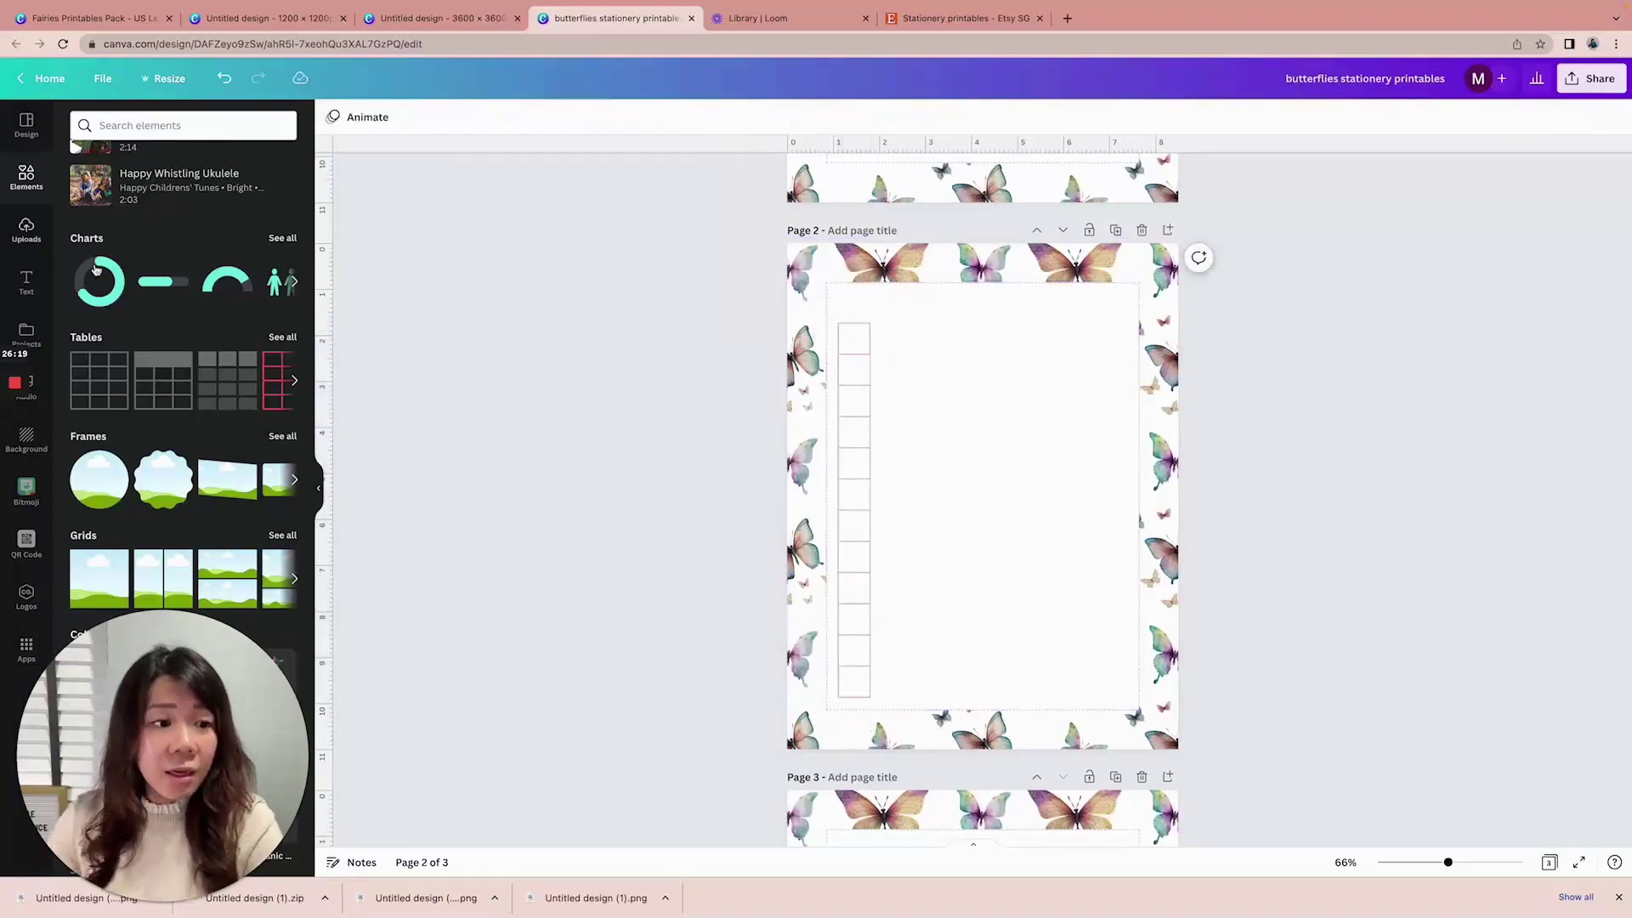
Add a plain straight line to page 2 and recolour it with the document's mauve colour
{"action": "scroll", "coordinate": [108, 247], "scroll_direction": "up", "scroll_amount": 10}
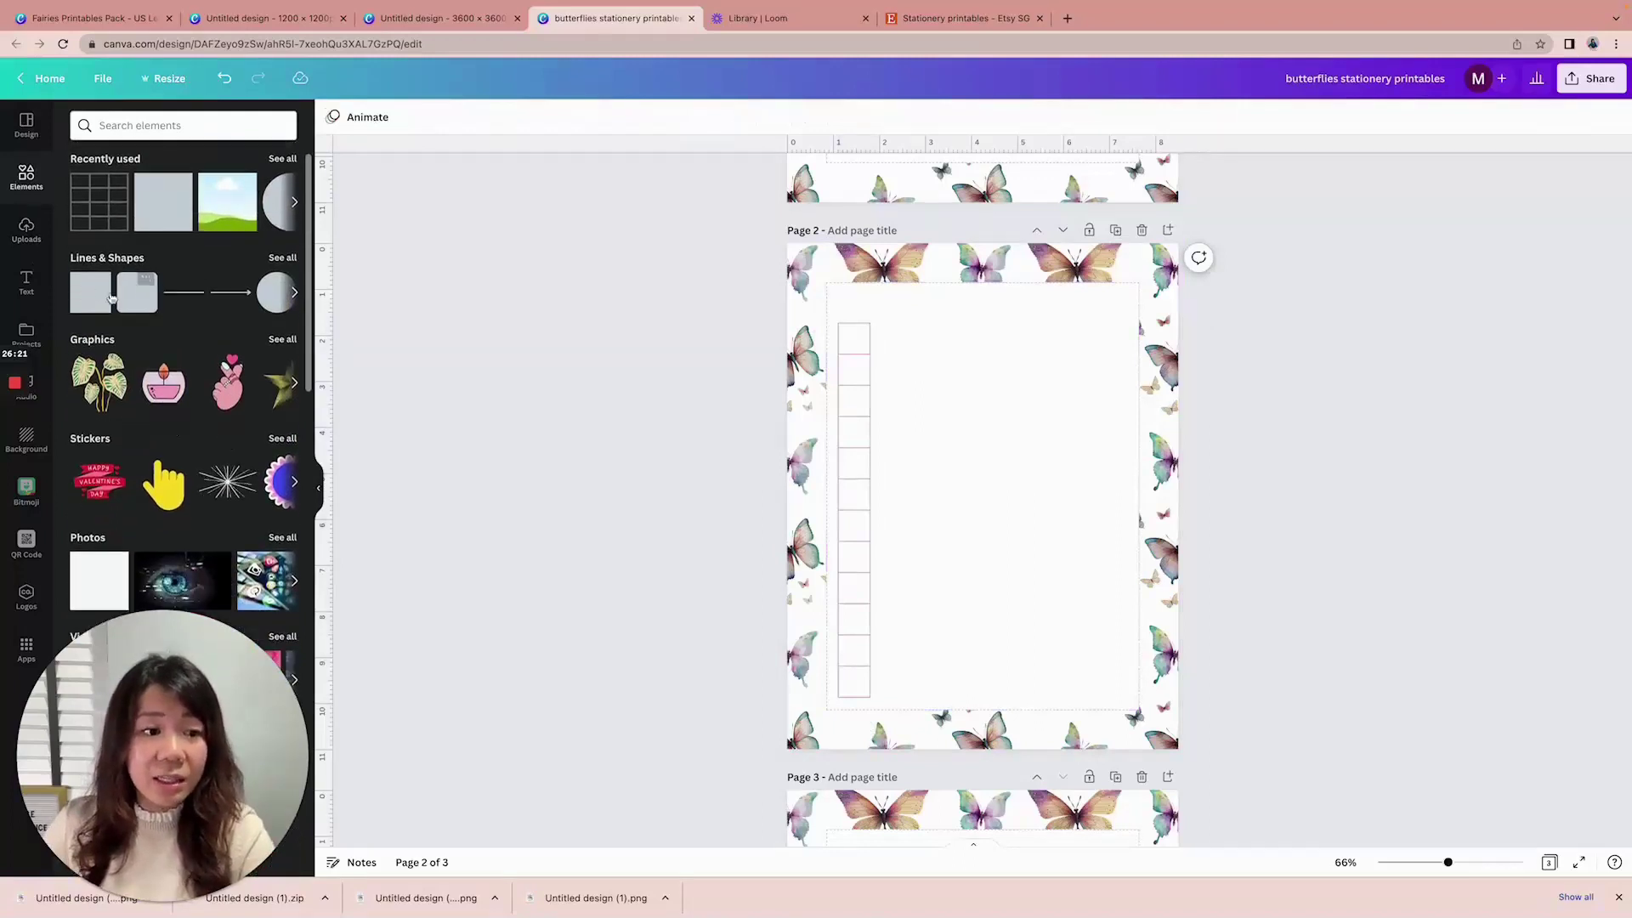
{"action": "left_click", "coordinate": [183, 292]}
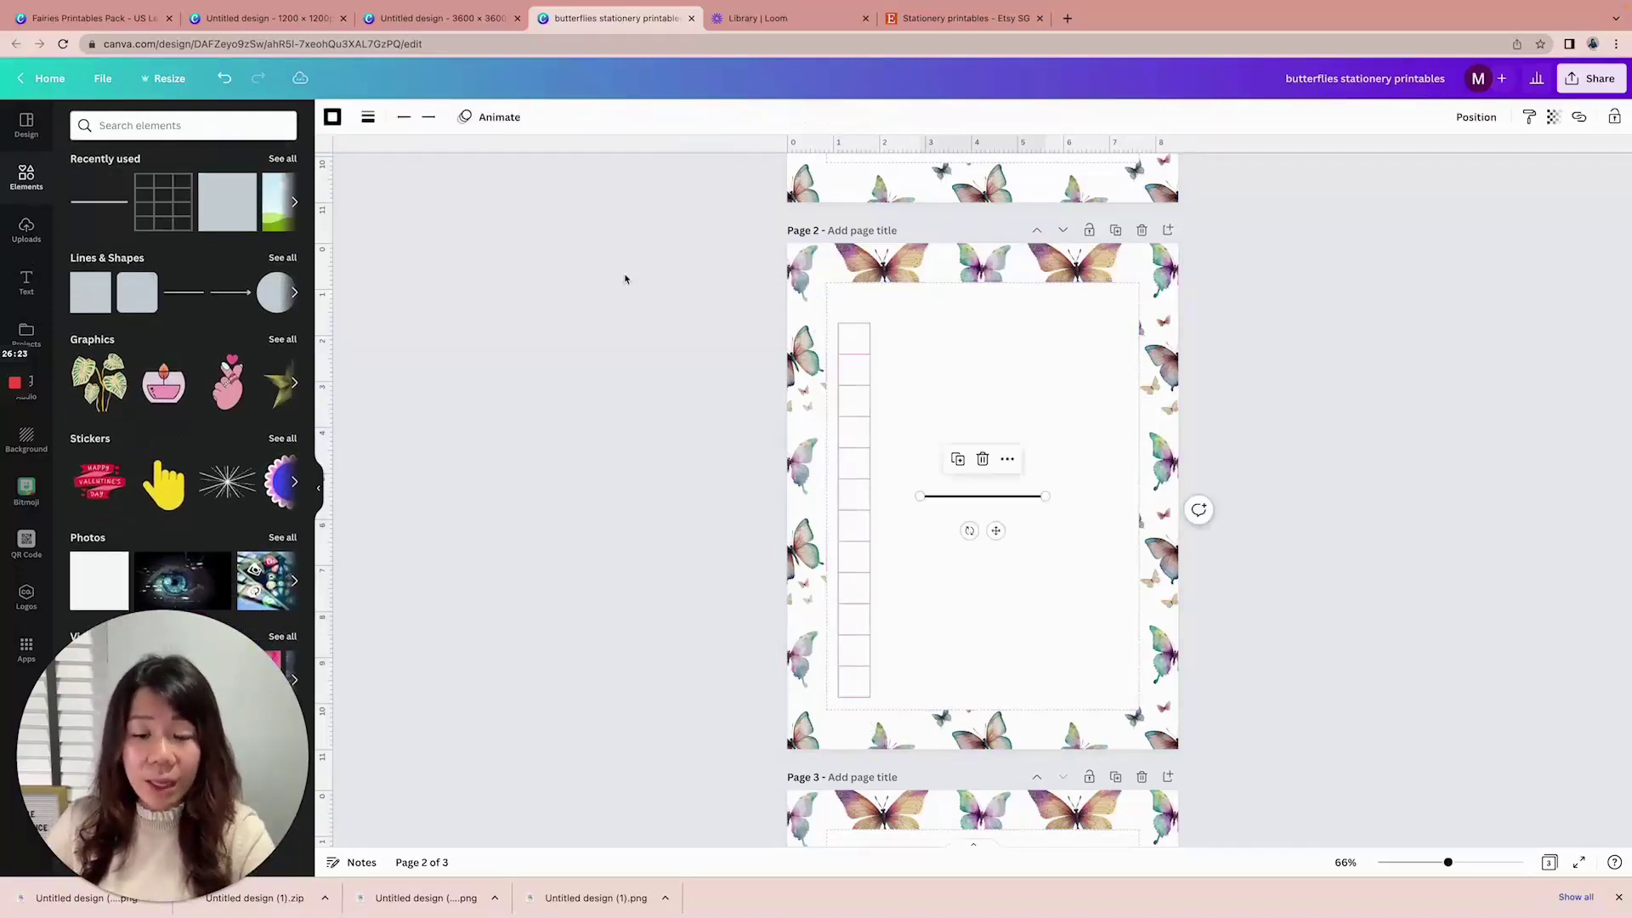
{"action": "left_click", "coordinate": [332, 117]}
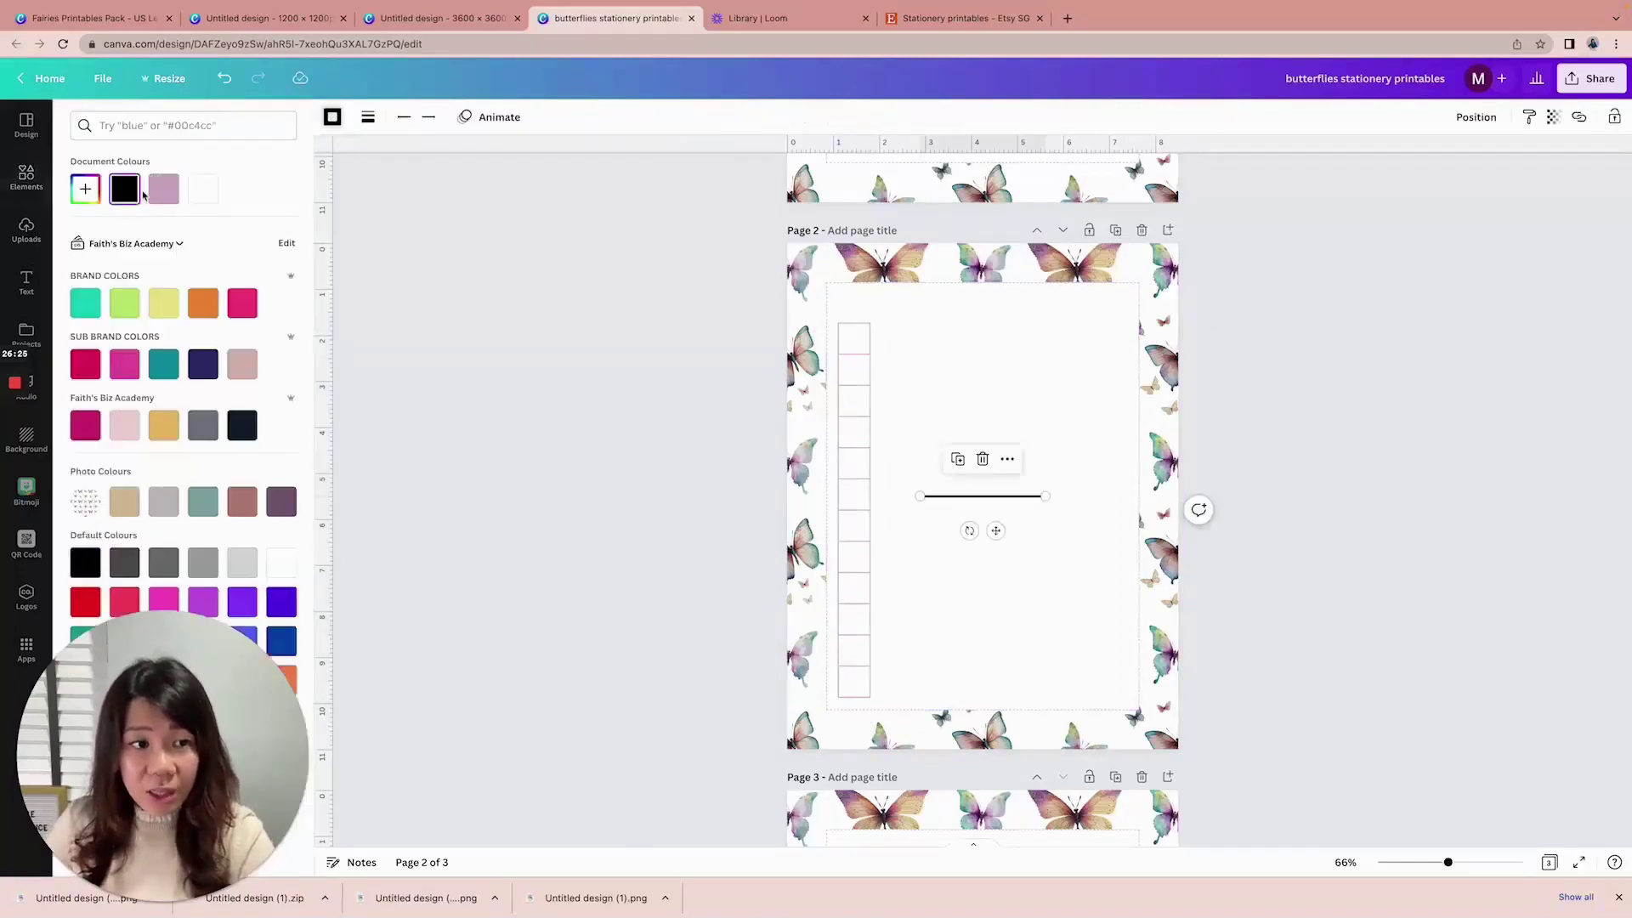
{"action": "left_click", "coordinate": [161, 191]}
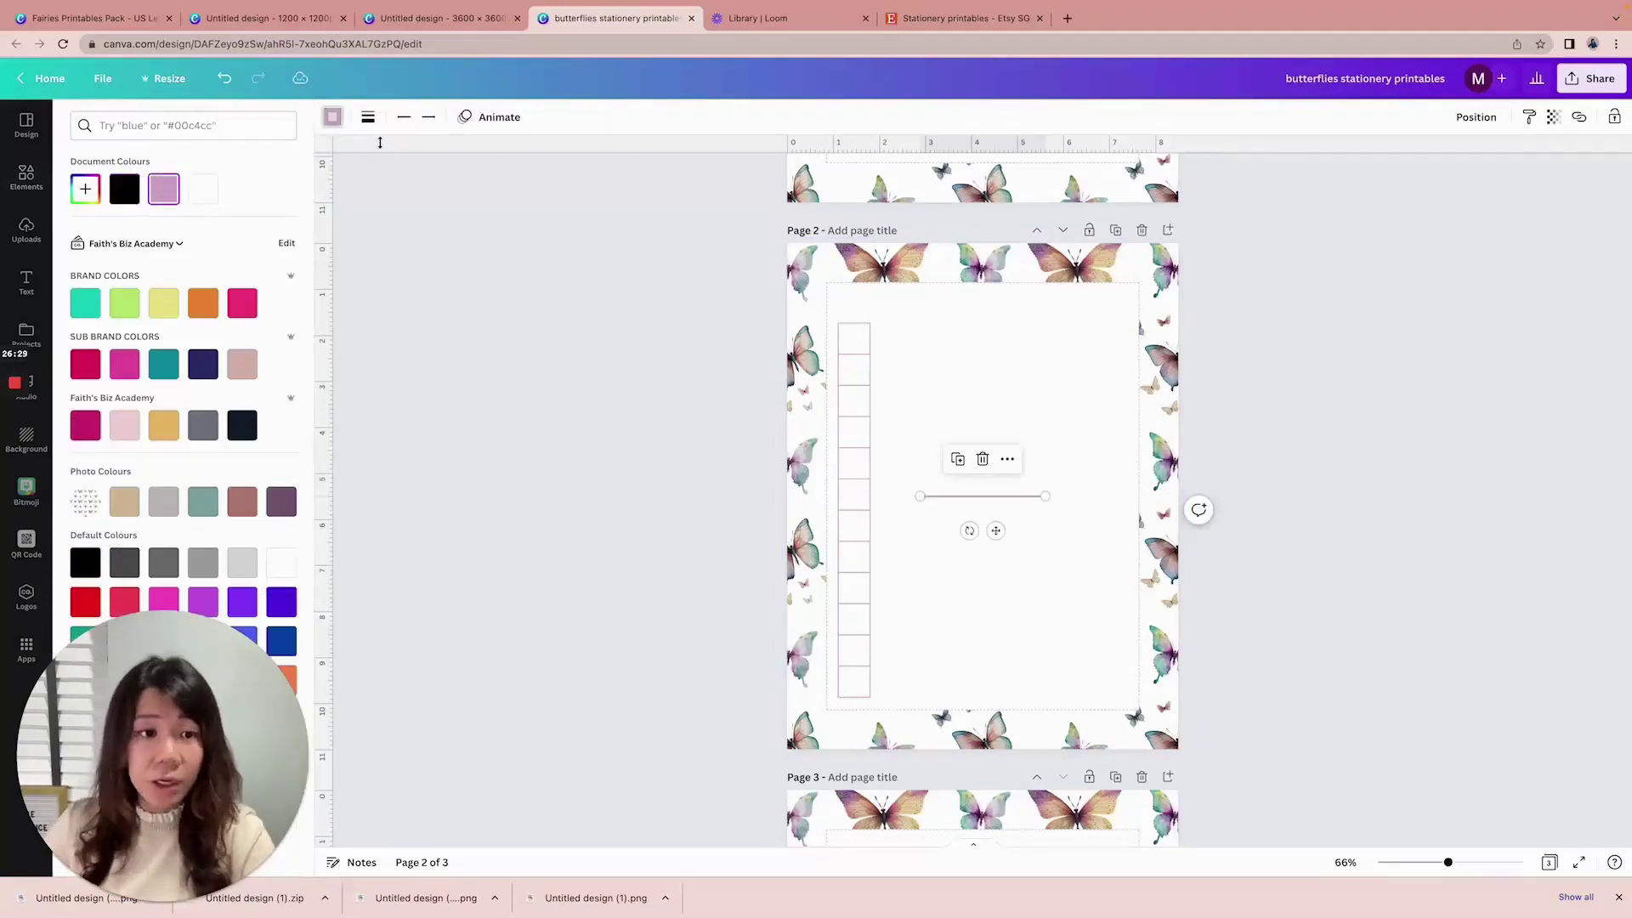
Open the mauve line's style and weight settings
{"action": "left_click", "coordinate": [369, 118]}
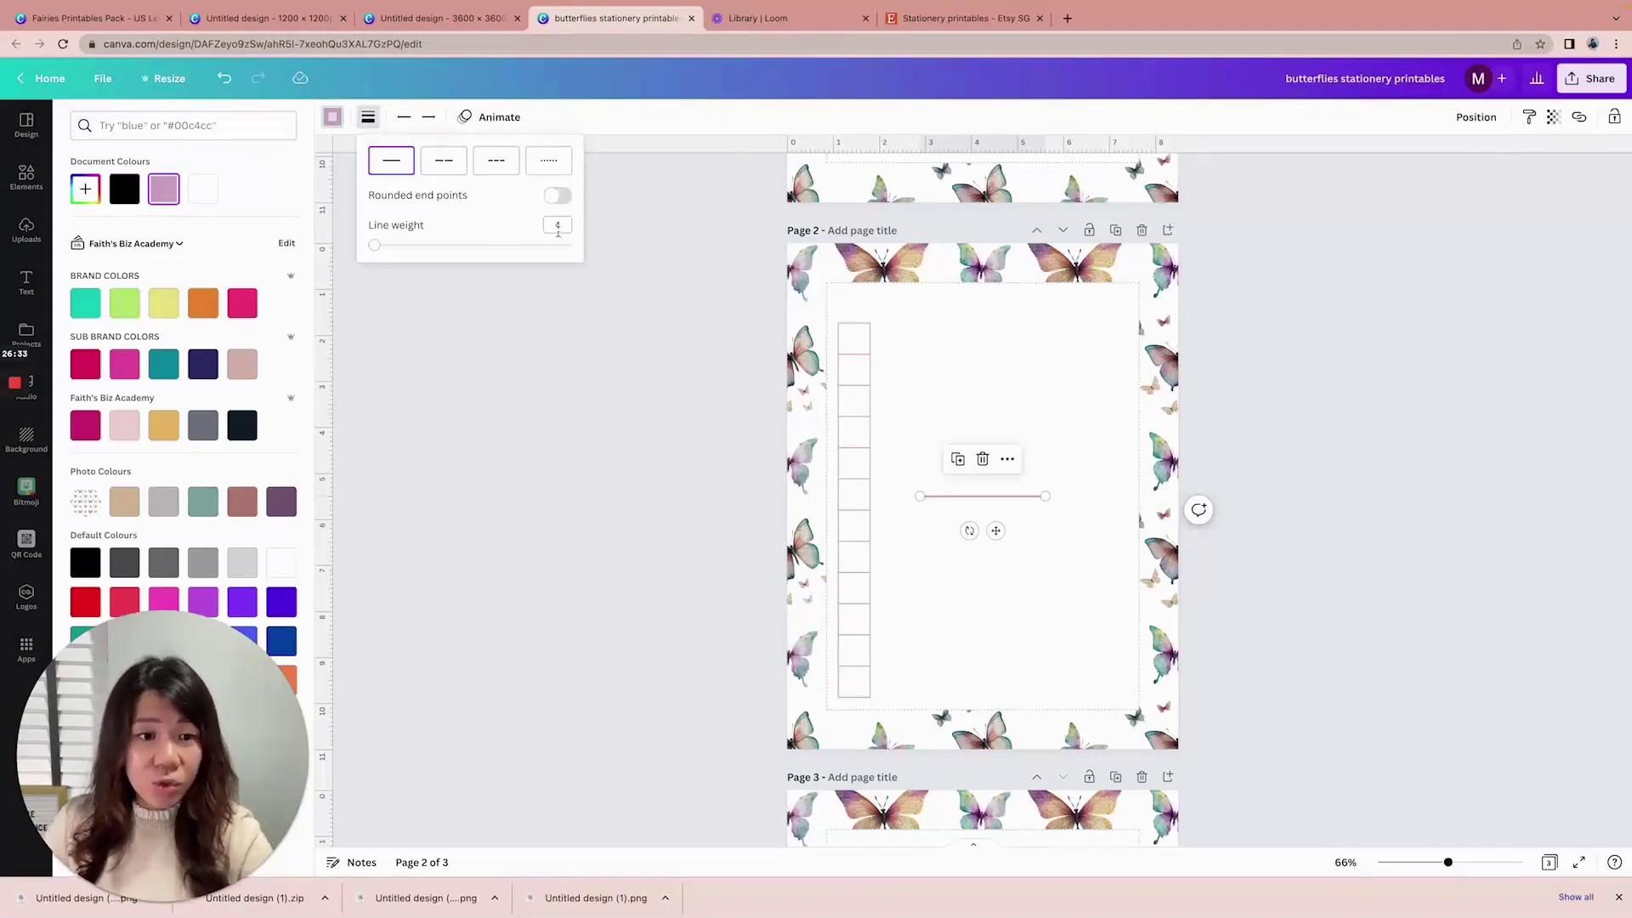
Stretch the thin line across the writing area beside the checkbox column and place it level with the first checkbox's bottom edge
{"action": "key", "text": "Return"}
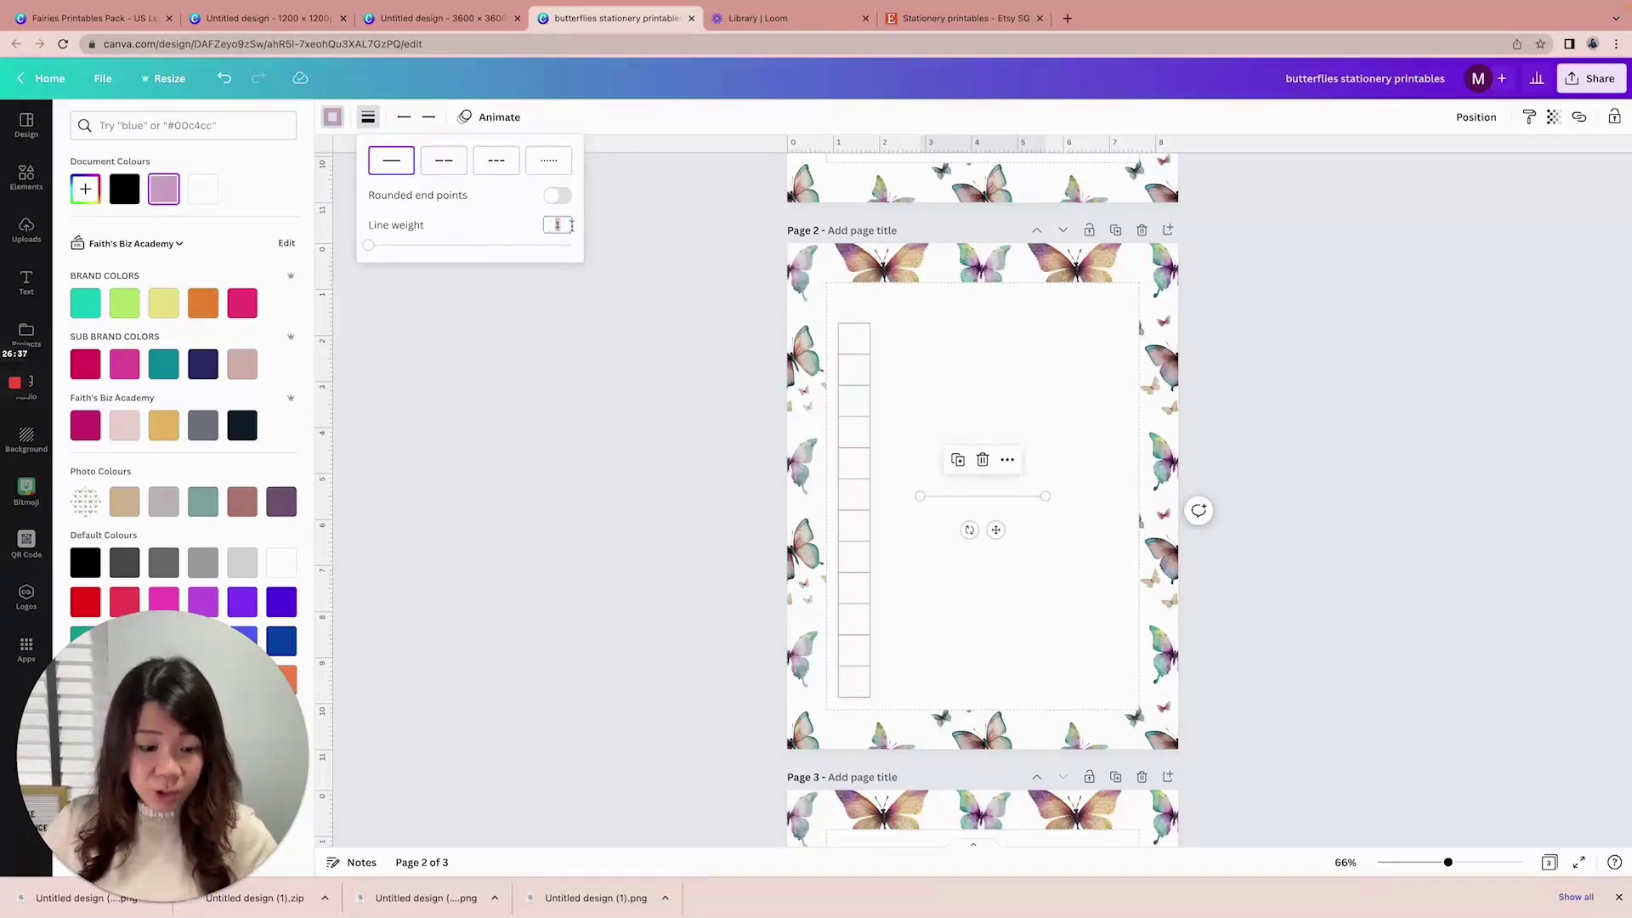
{"action": "left_click_drag", "start_coordinate": [919, 496], "coordinate": [881, 492]}
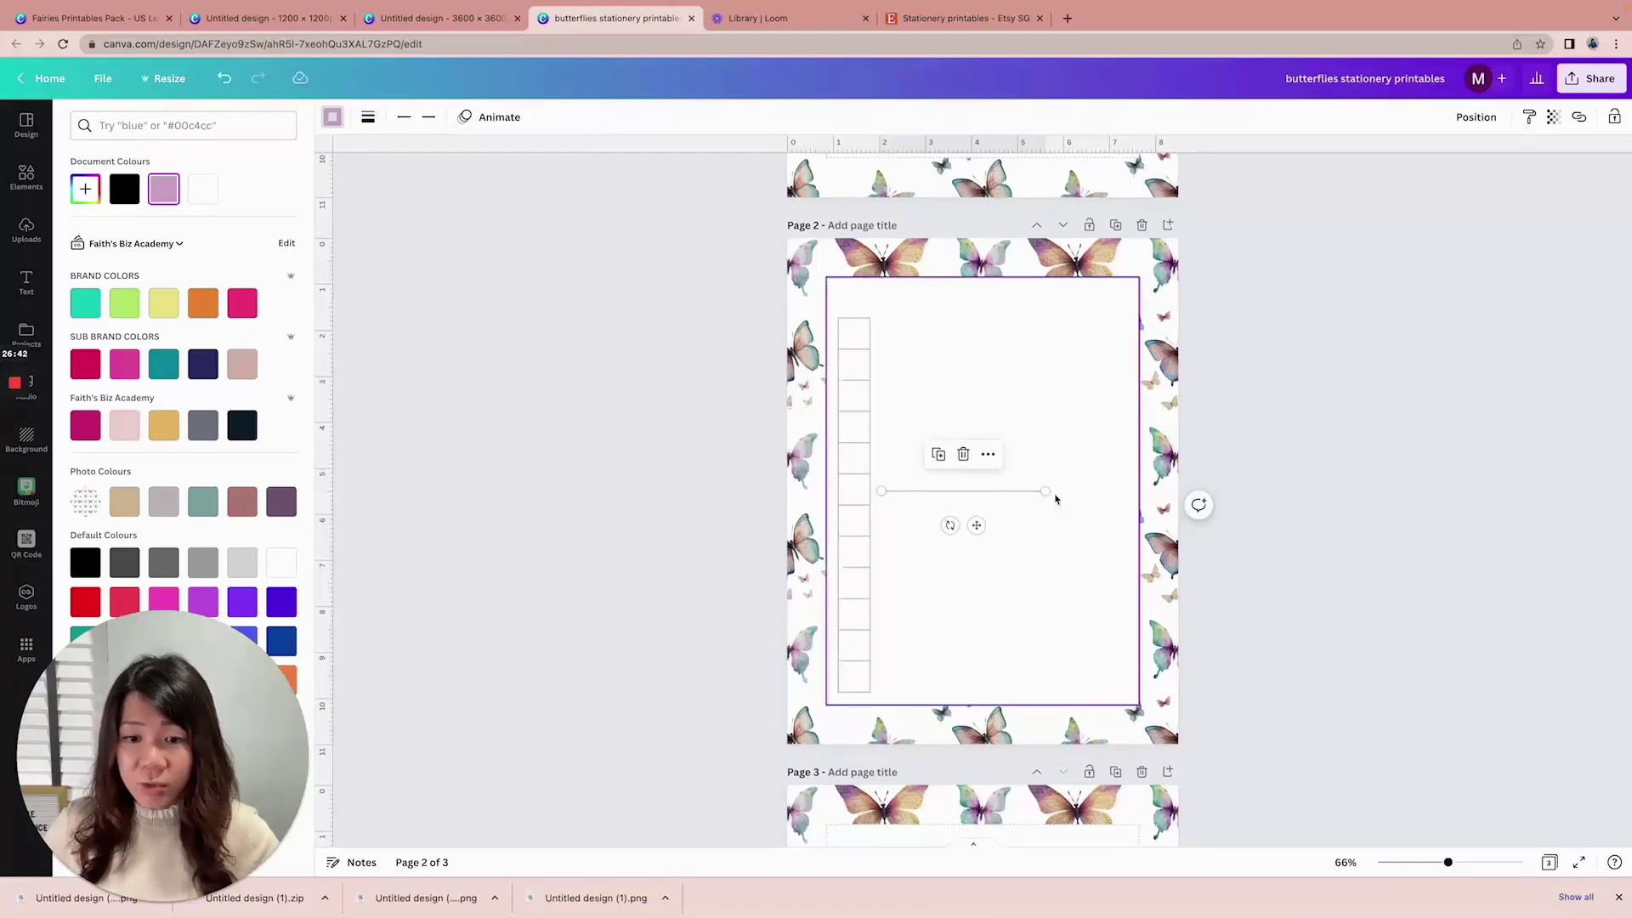
{"action": "left_click_drag", "start_coordinate": [1046, 491], "coordinate": [1128, 491]}
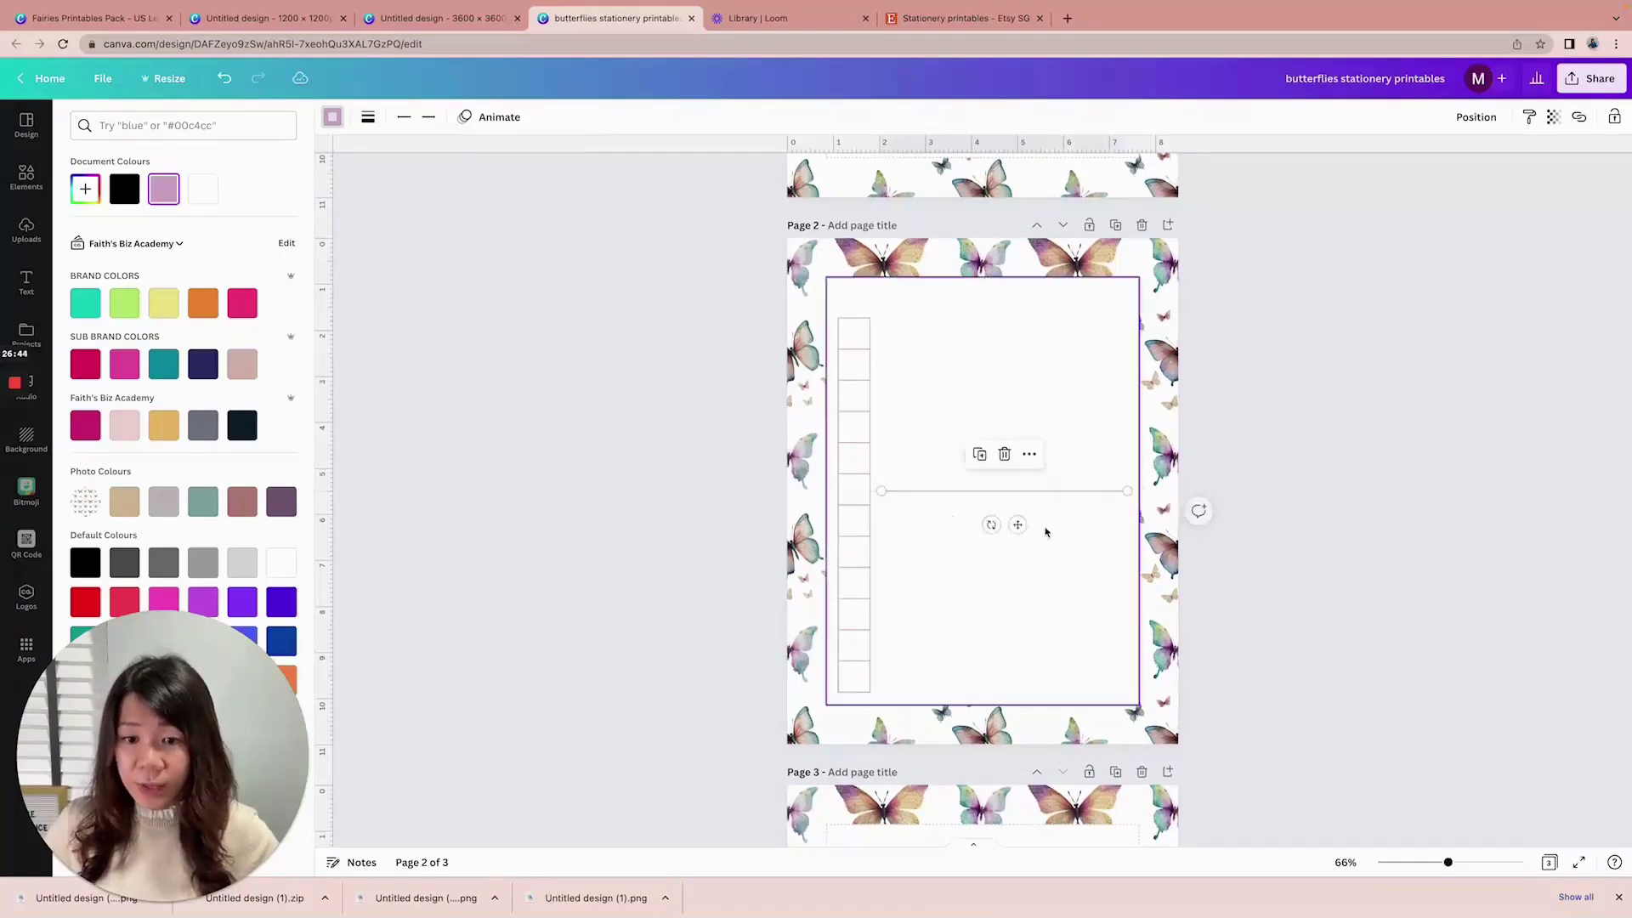
{"action": "left_click_drag", "start_coordinate": [1018, 521], "coordinate": [1019, 415]}
Duplicate the writing line repeatedly down page 2 at regular spacing until each of the twelve checkboxes has a line
{"action": "key", "text": "super+d"}
{"action": "key", "text": "super+d"}
{"action": "key", "text": "super+d"}
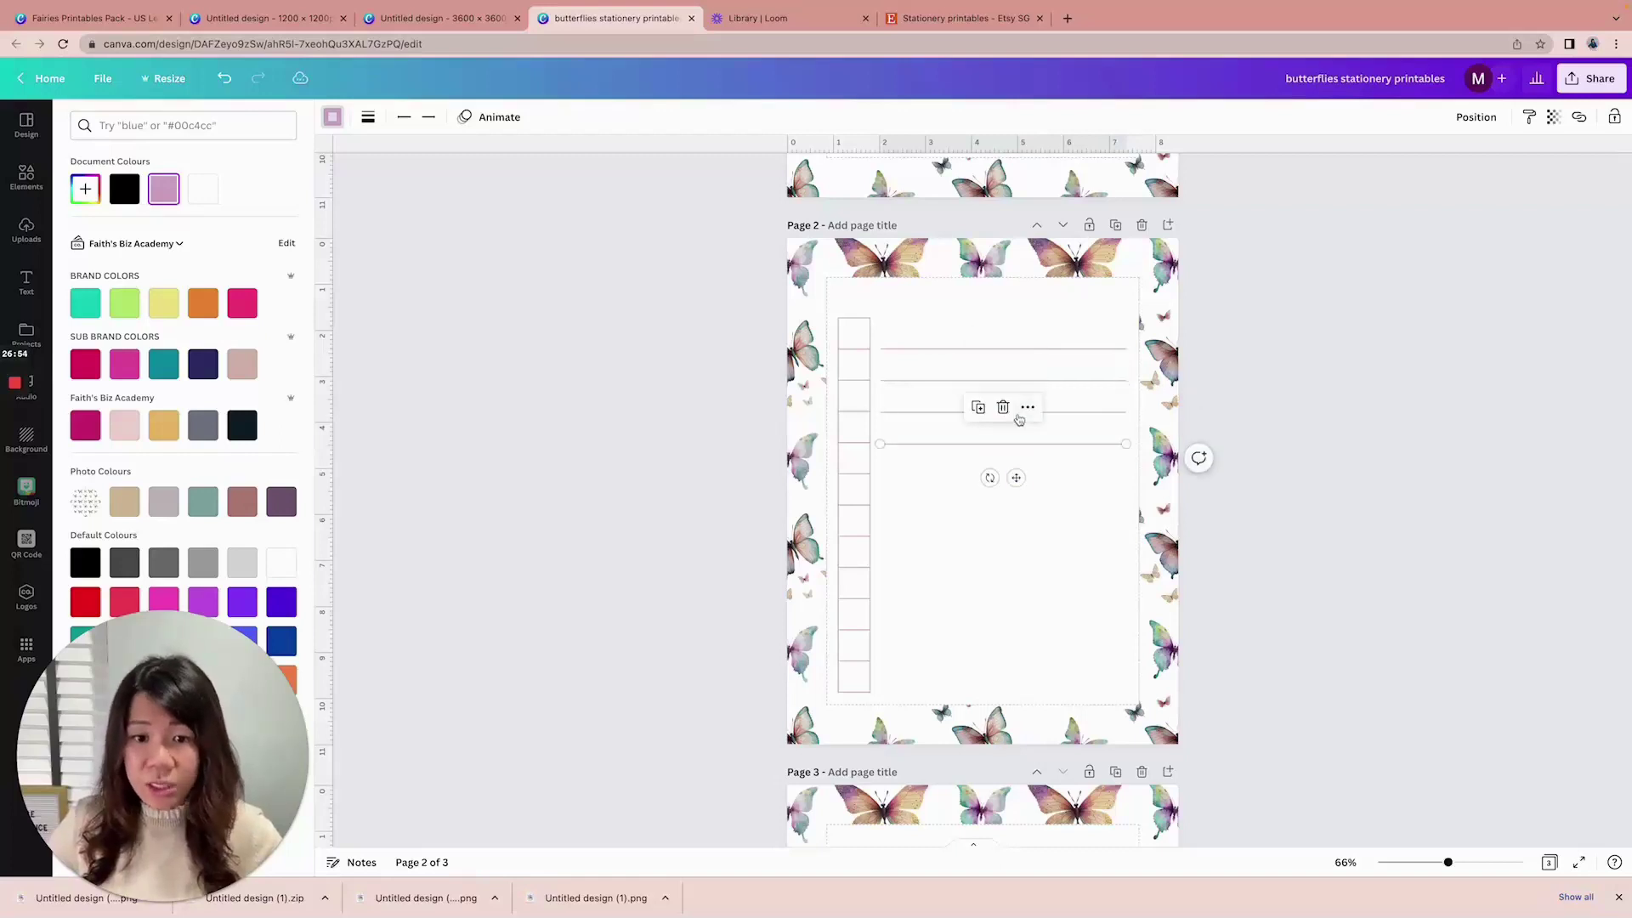
{"action": "key", "text": "super+d"}
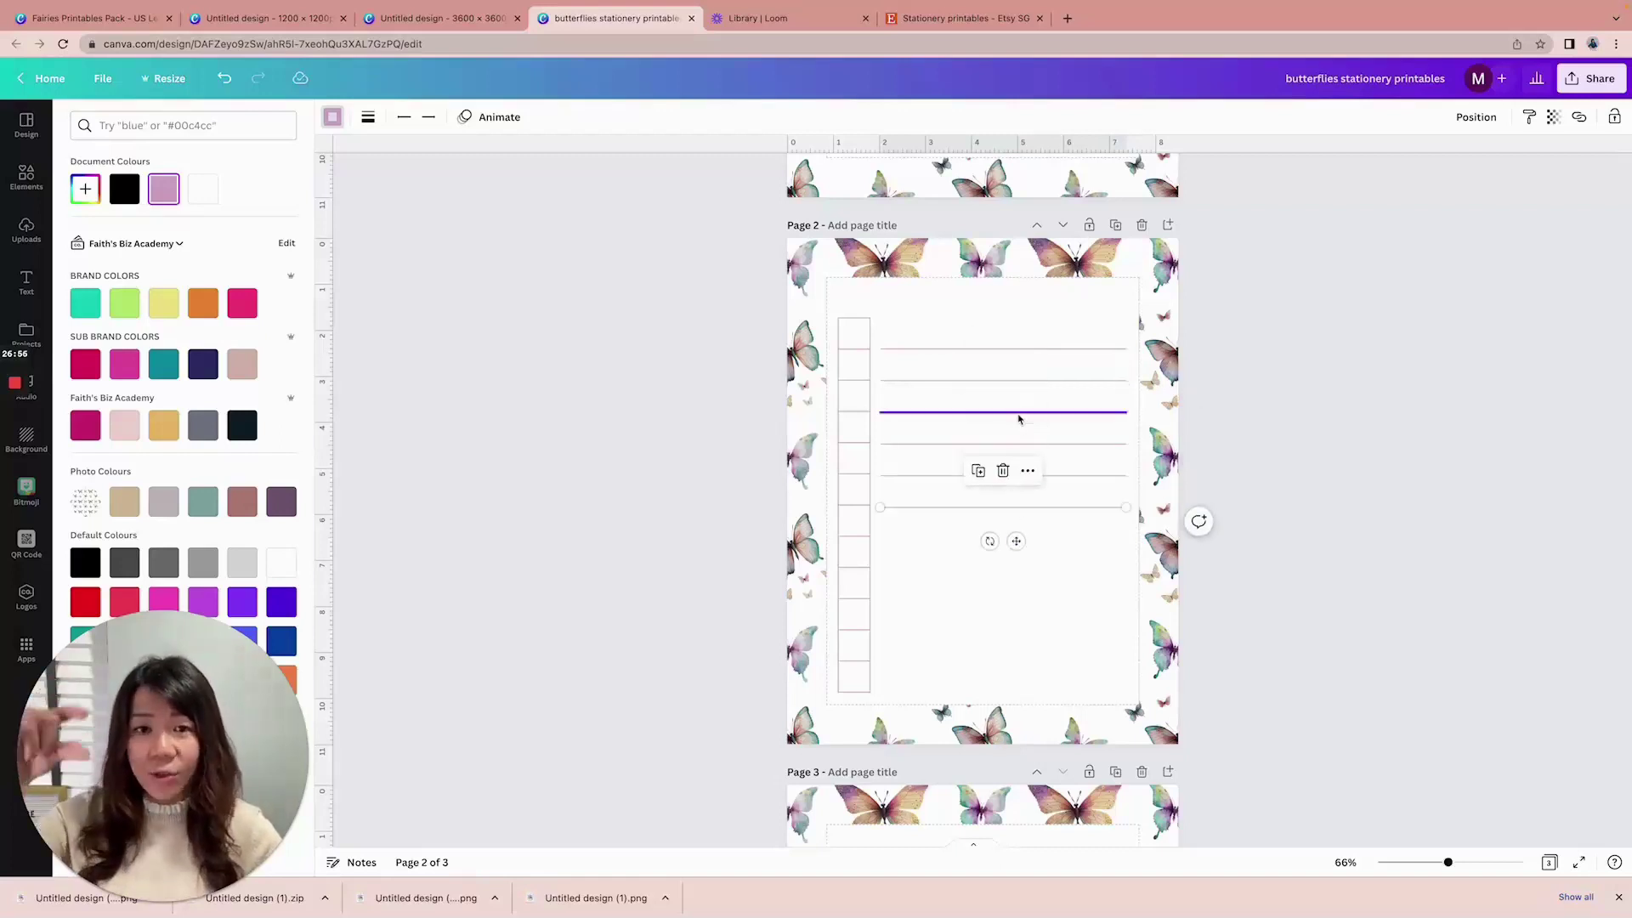
{"action": "key", "text": "super+d"}
{"action": "key", "text": "super+d"}
{"action": "key", "text": "super+d"}
{"action": "key", "text": "super+d"}
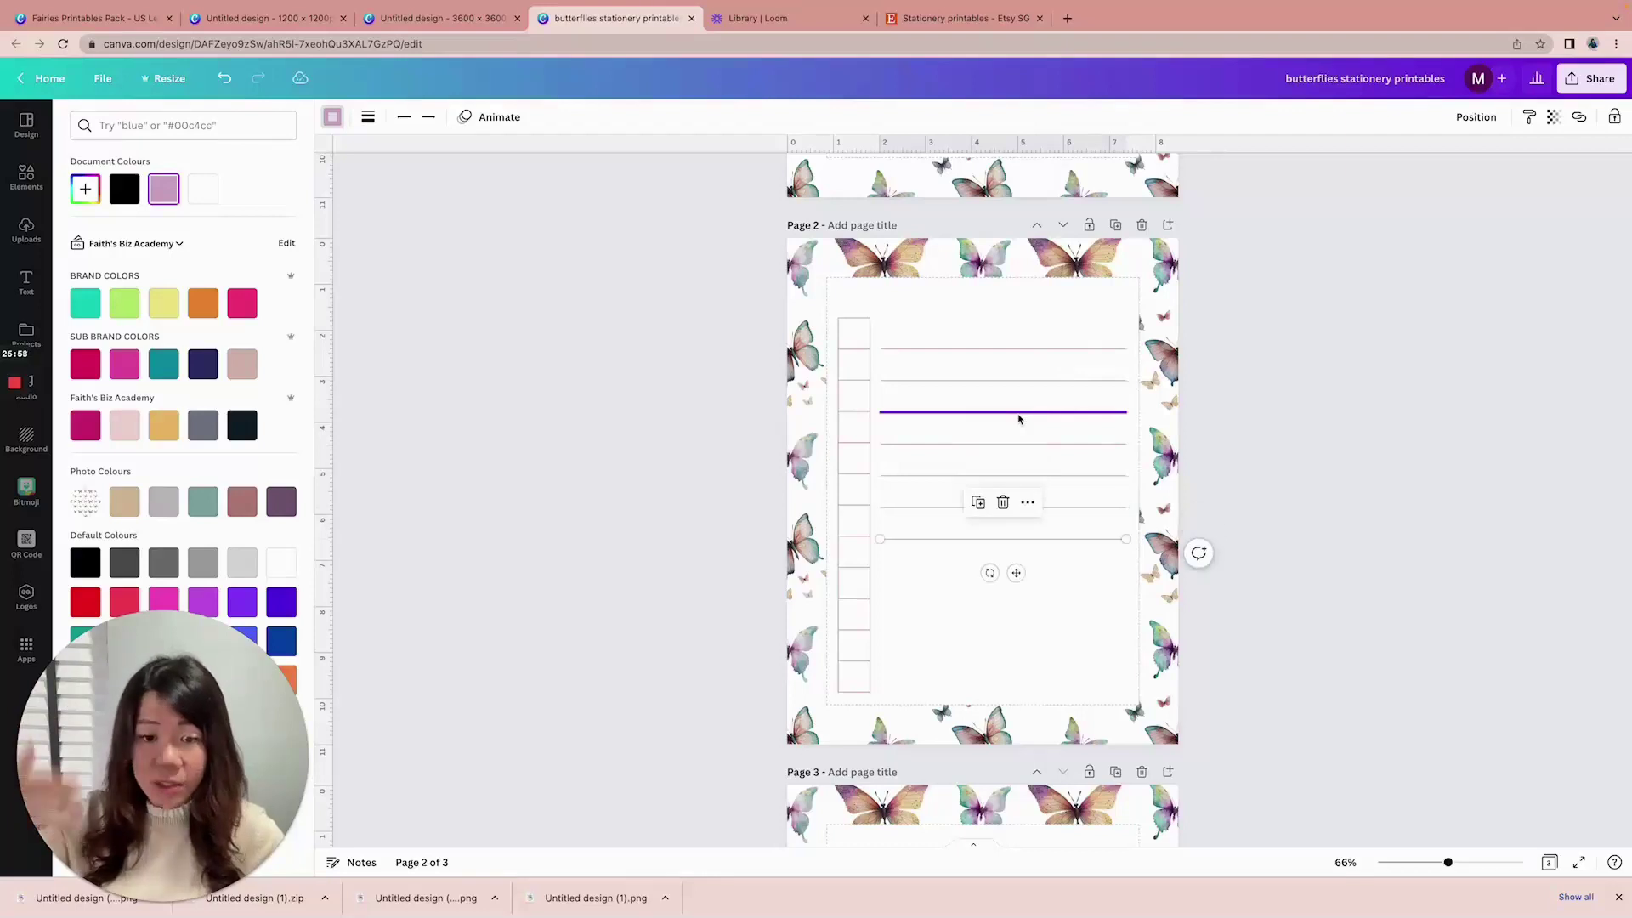
{"action": "key", "text": "super+d"}
{"action": "key", "text": "super+d"}
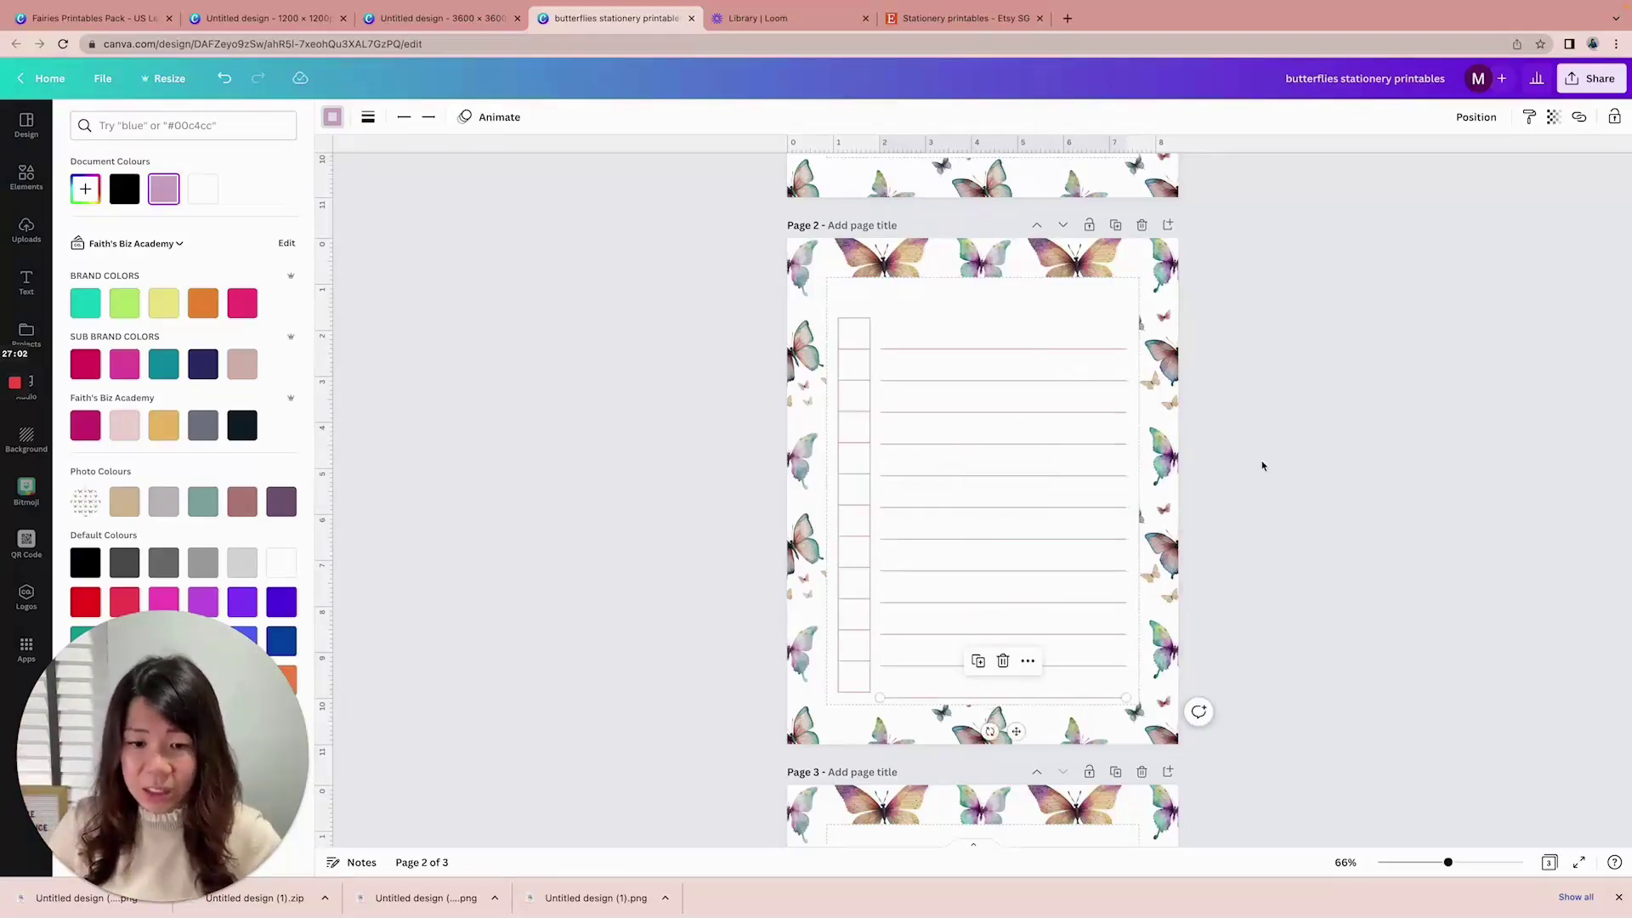
Move the lowest writing line up to align with the bottom edge of the last checkbox
{"action": "key", "text": "Escape"}
{"action": "left_click_drag", "start_coordinate": [1016, 729], "coordinate": [1017, 723]}
{"action": "left_click", "coordinate": [1276, 641]}
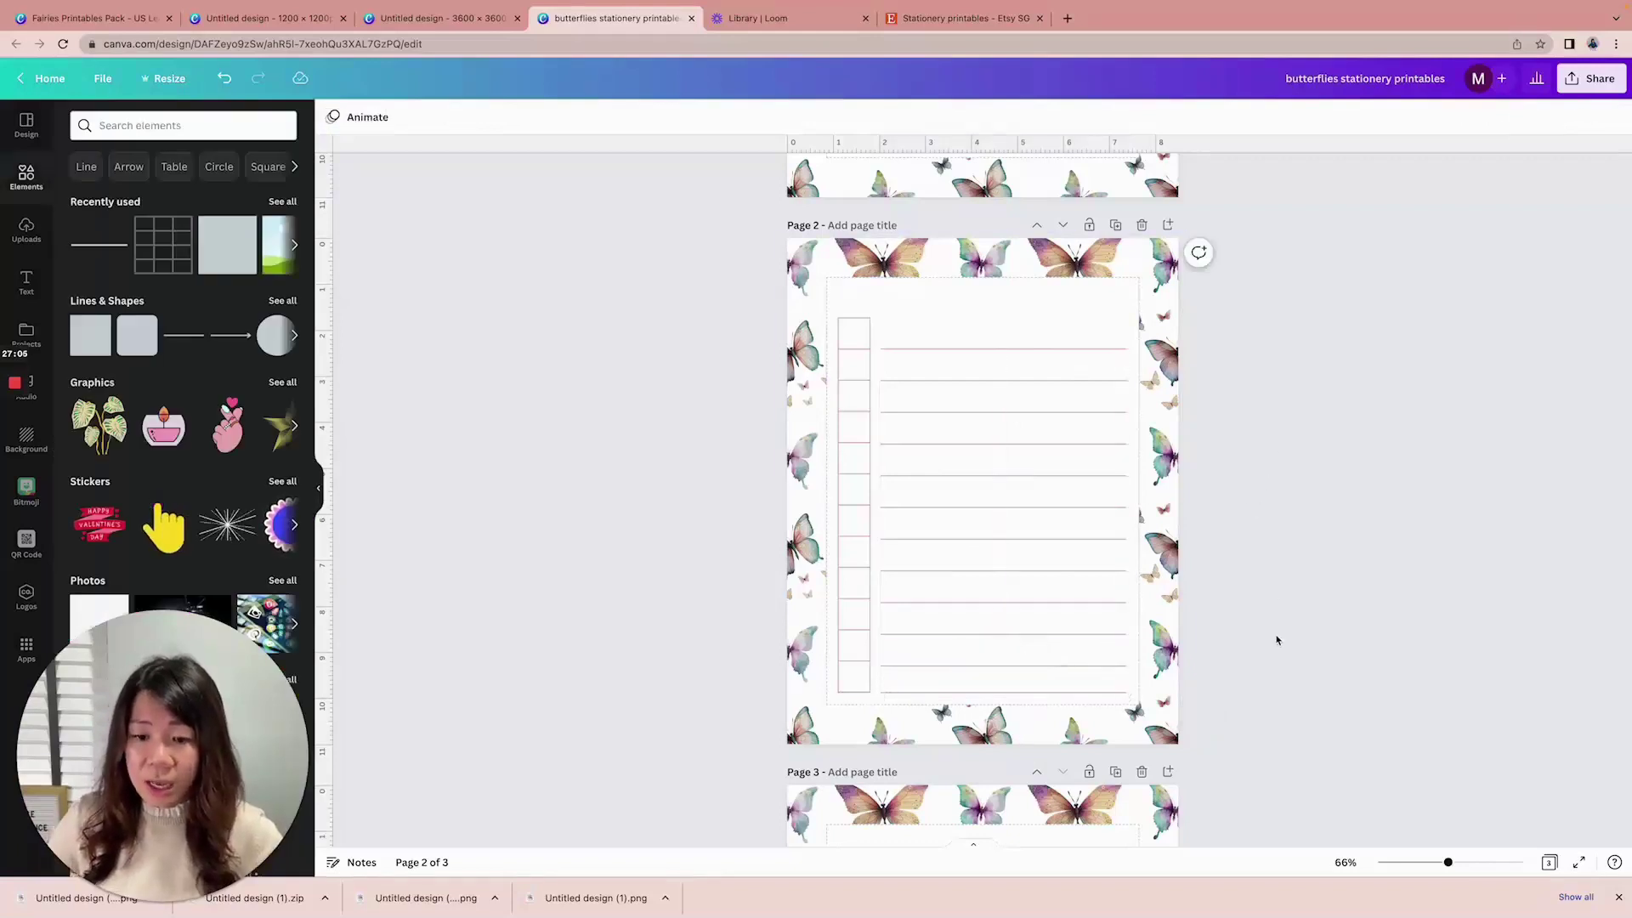
Select all the writing lines on page 2 and space them evenly vertically
{"action": "scroll", "coordinate": [1307, 435], "scroll_direction": "down", "scroll_amount": 1}
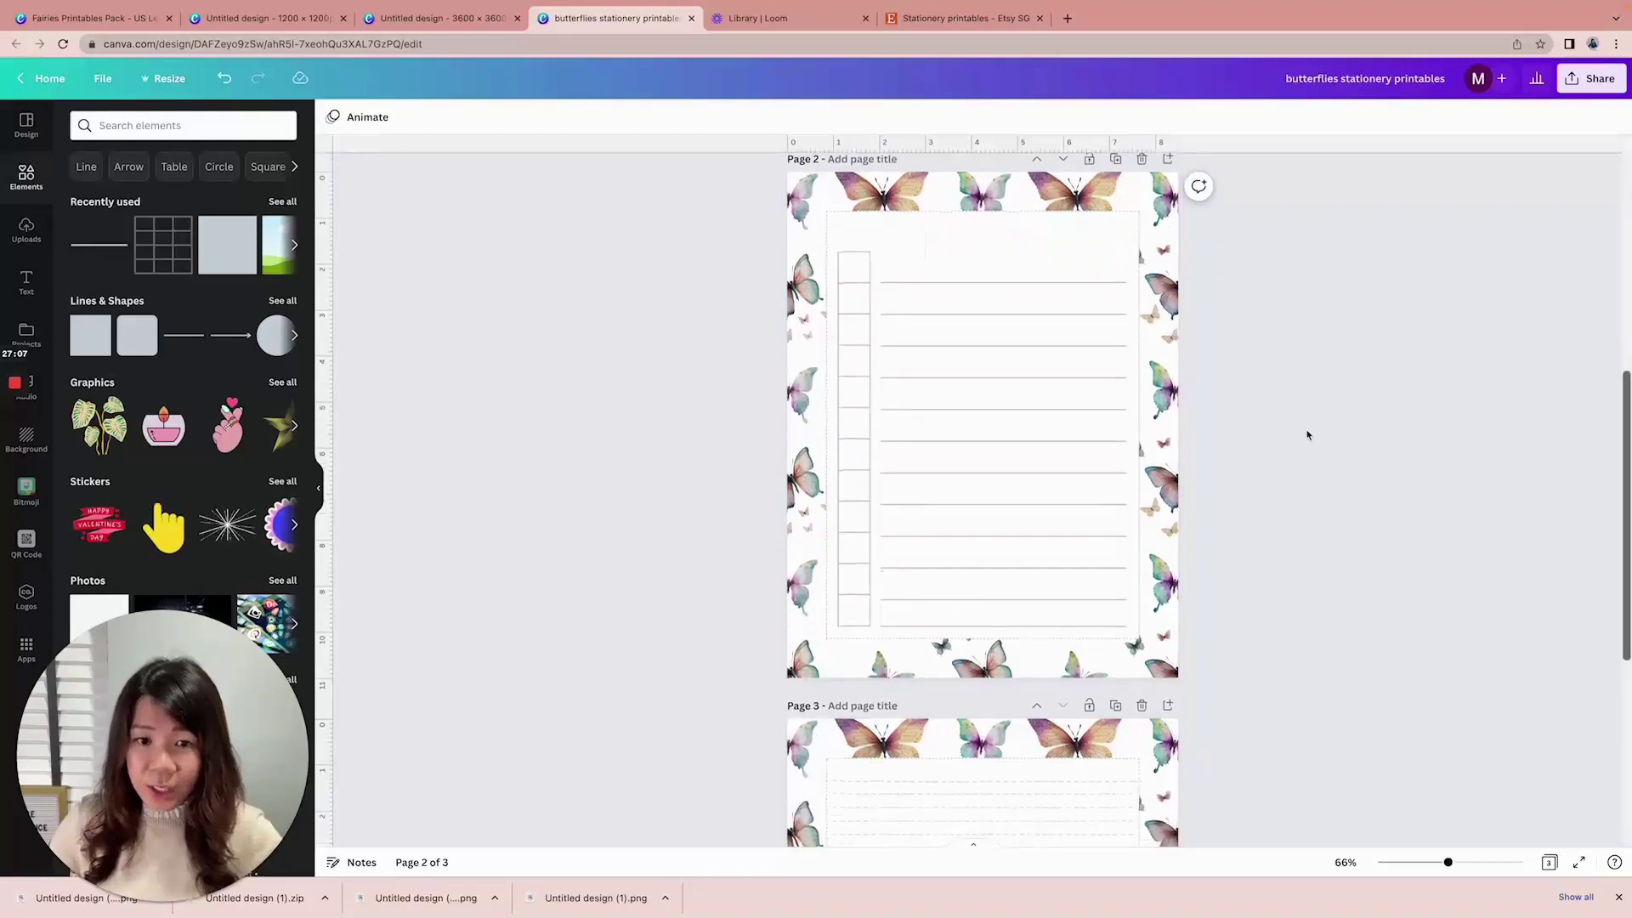
{"action": "left_click_drag", "start_coordinate": [1448, 862], "coordinate": [1458, 862]}
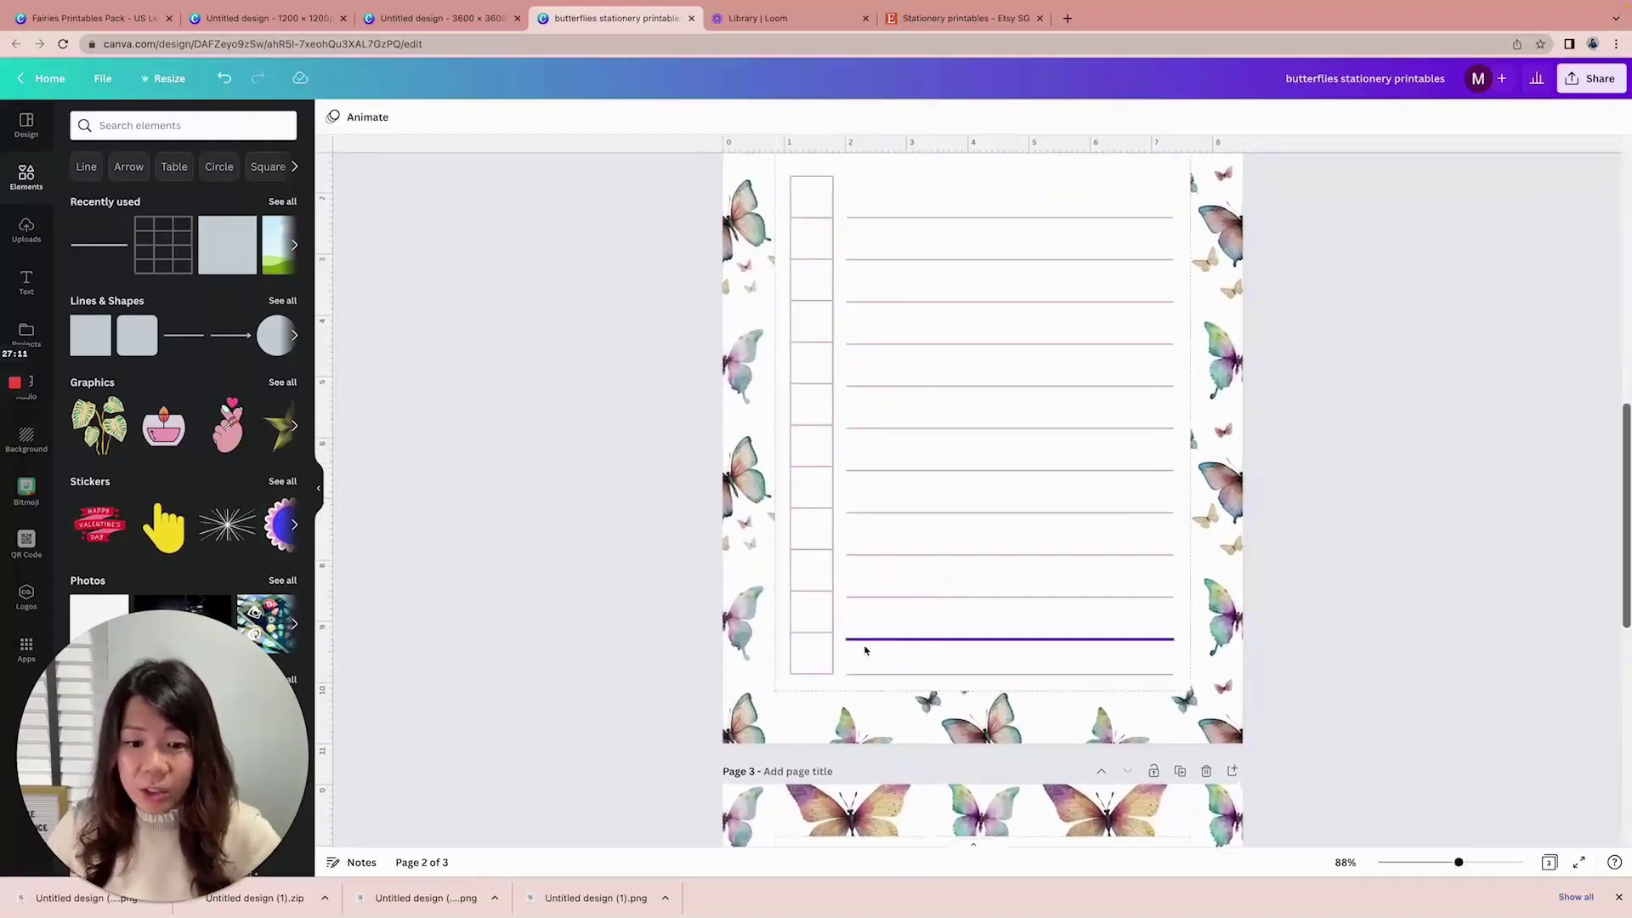
{"action": "scroll", "coordinate": [943, 595], "scroll_direction": "up", "scroll_amount": 1}
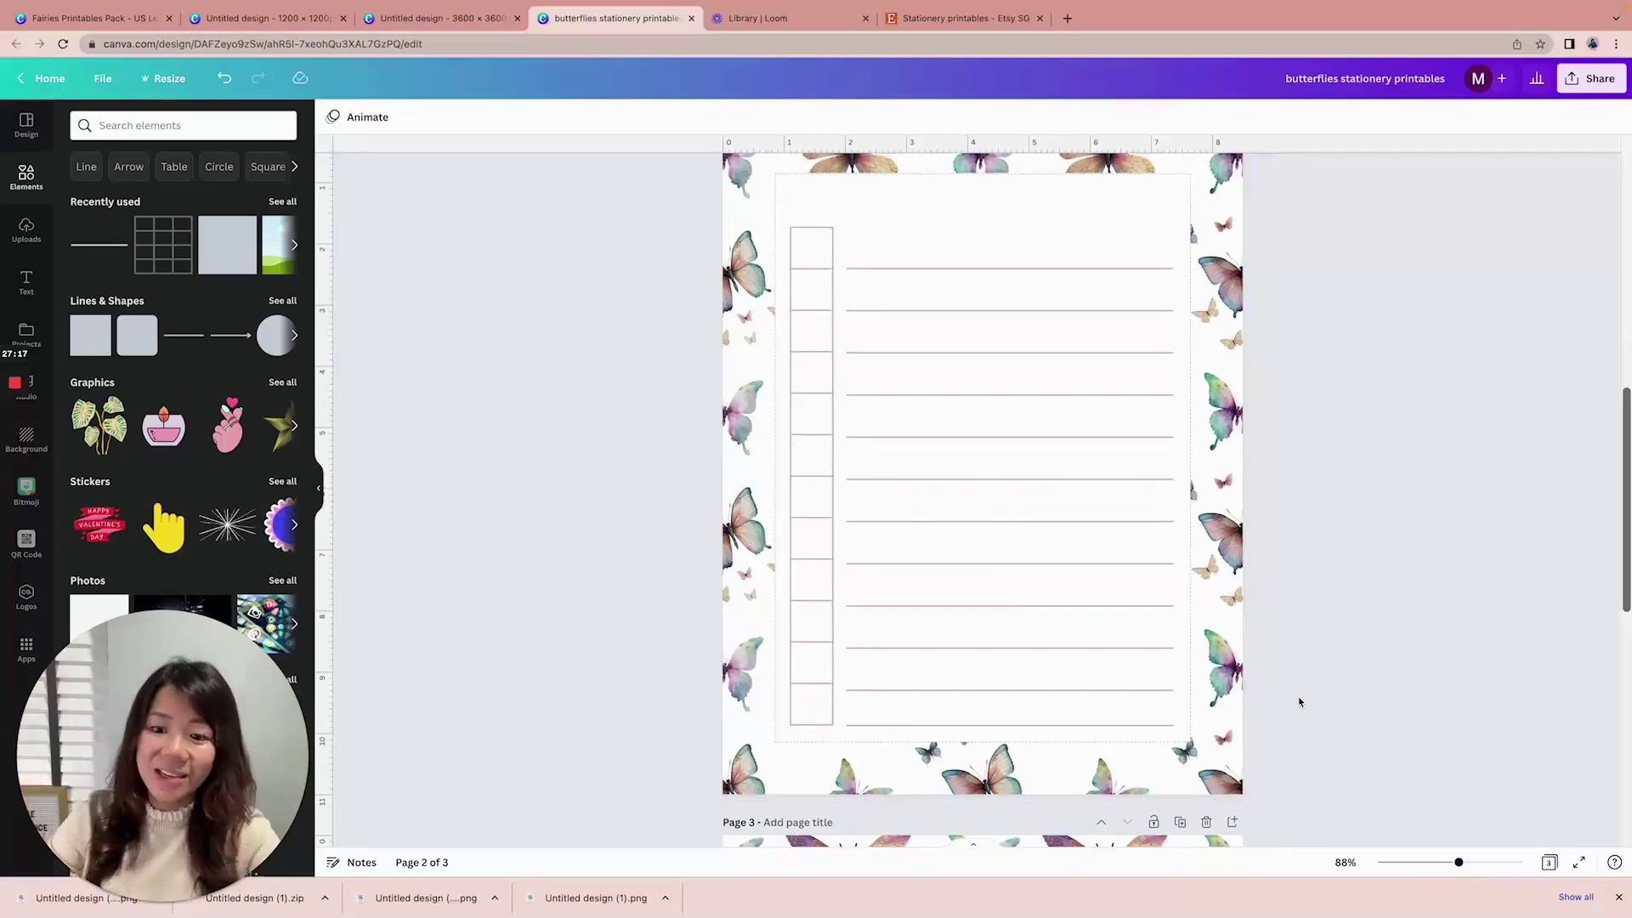
{"action": "left_click_drag", "start_coordinate": [1291, 752], "coordinate": [1108, 253]}
{"action": "left_click", "coordinate": [1483, 117]}
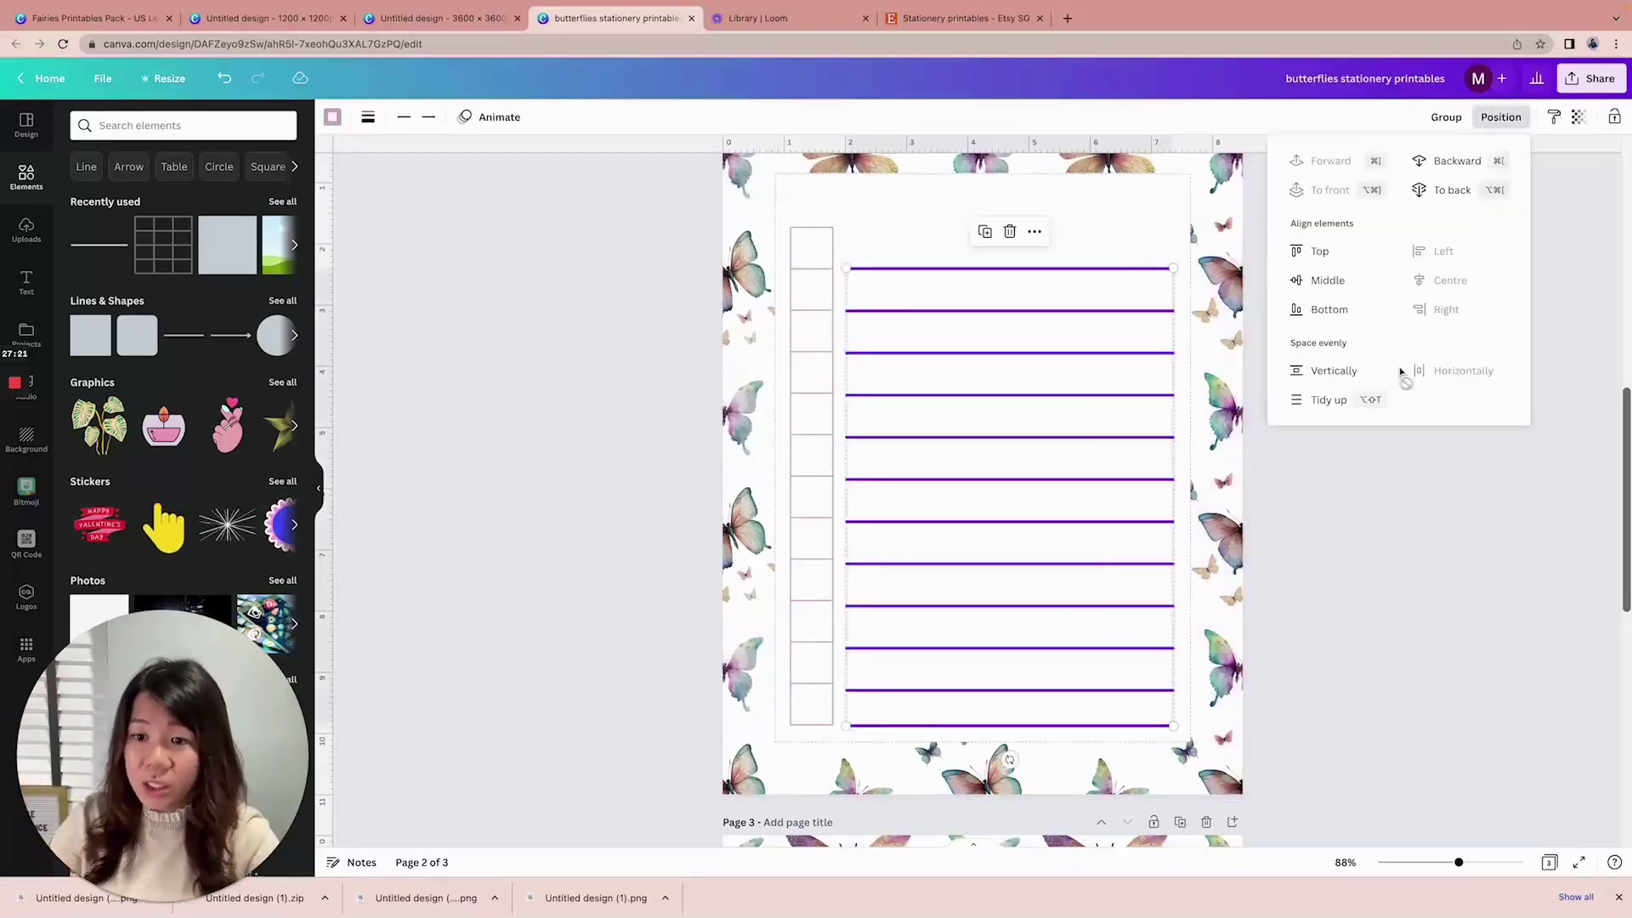
{"action": "left_click", "coordinate": [1353, 373]}
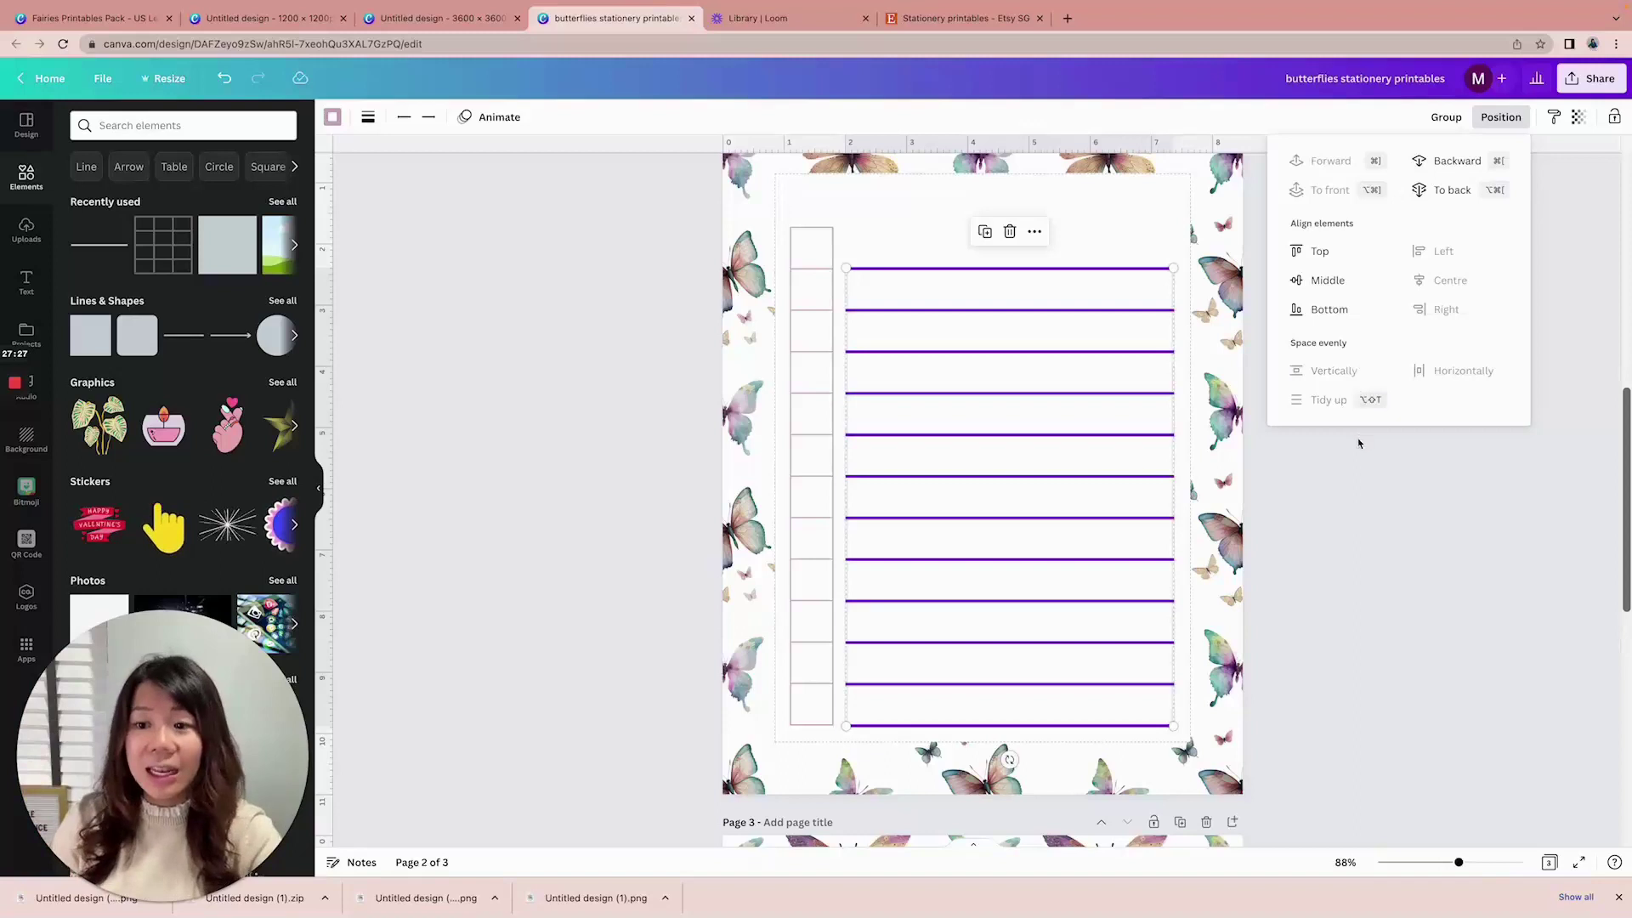
{"action": "left_click", "coordinate": [1357, 464]}
{"action": "left_click", "coordinate": [1357, 461]}
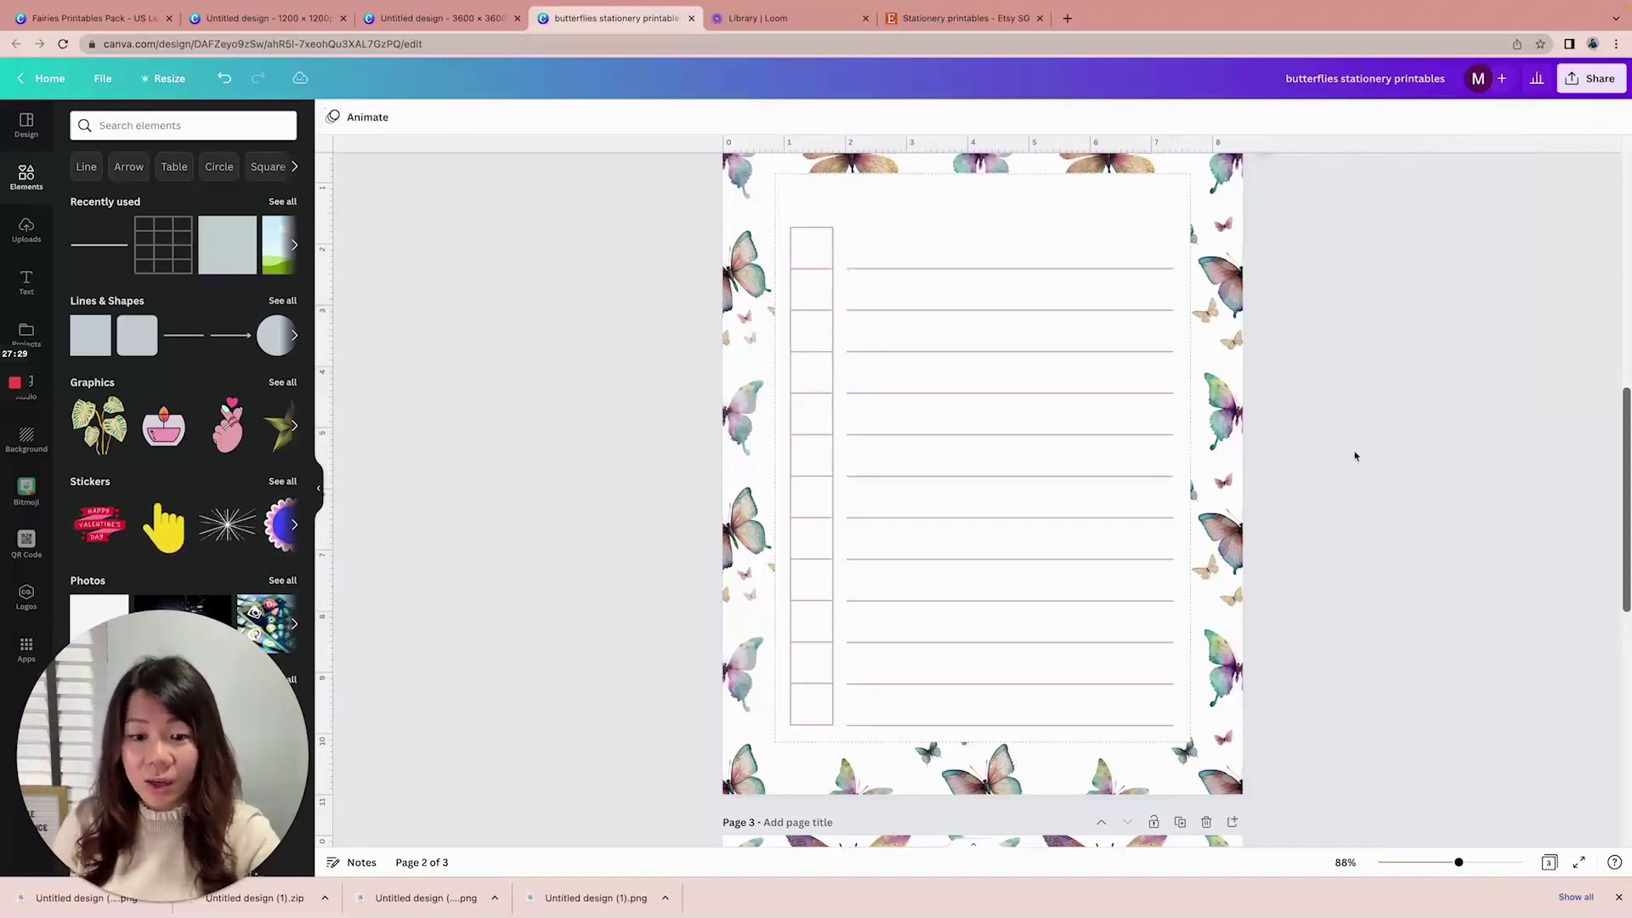
Add a heading reading "To Do List" and place it centred above the checklist on page 2
{"action": "scroll", "coordinate": [1356, 457], "scroll_direction": "up", "scroll_amount": 2}
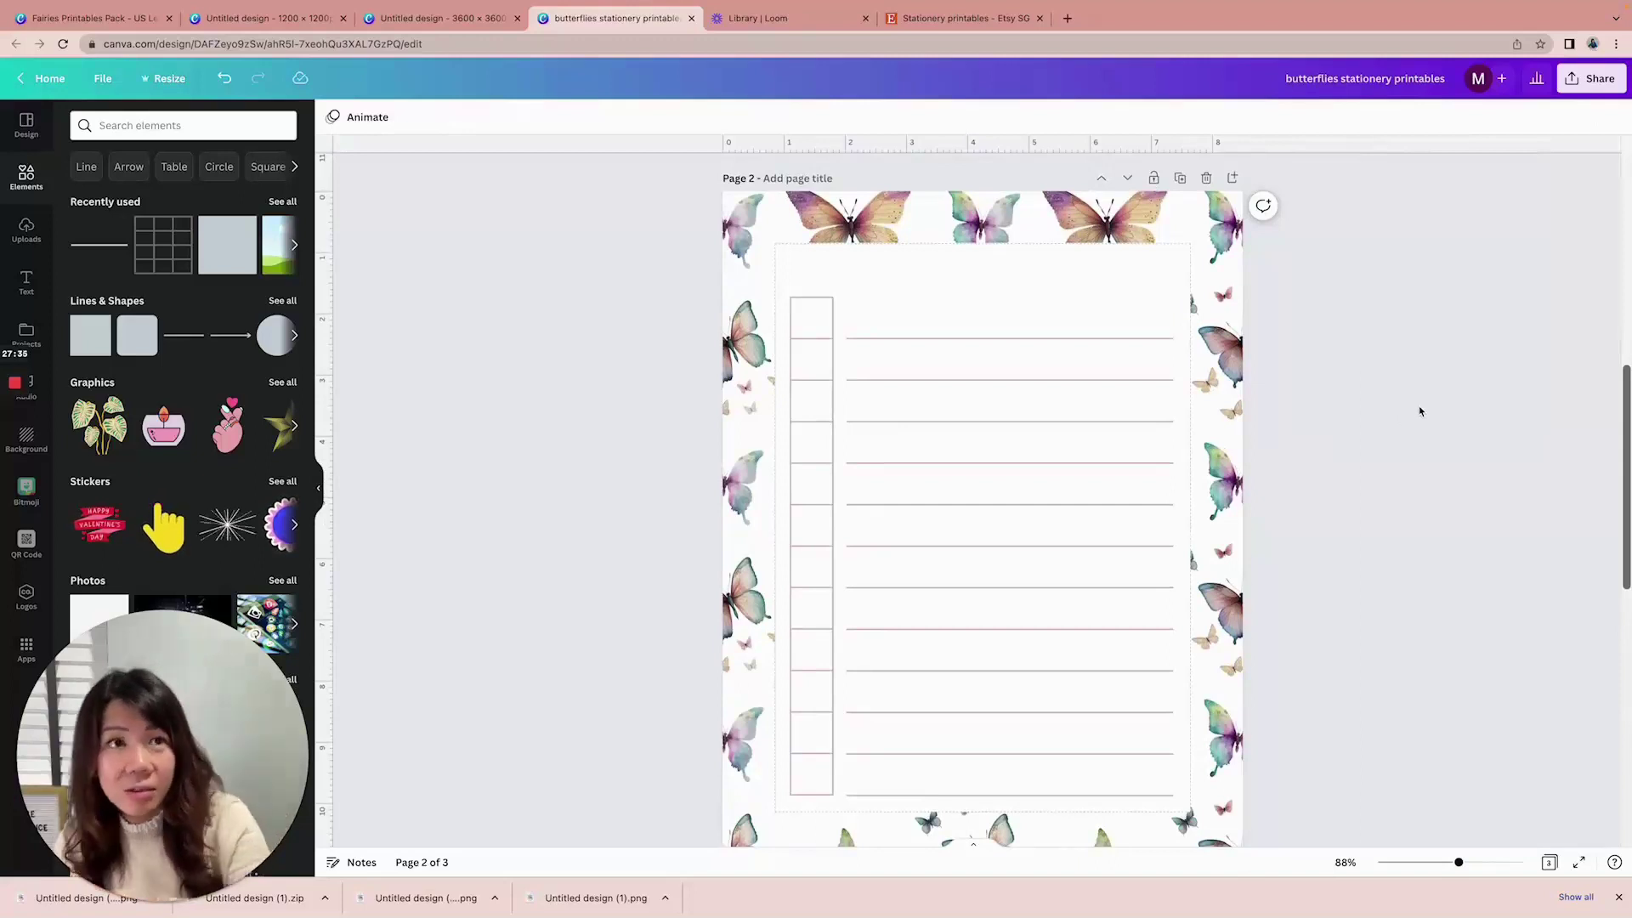
{"action": "scroll", "coordinate": [1360, 403], "scroll_direction": "up", "scroll_amount": 2}
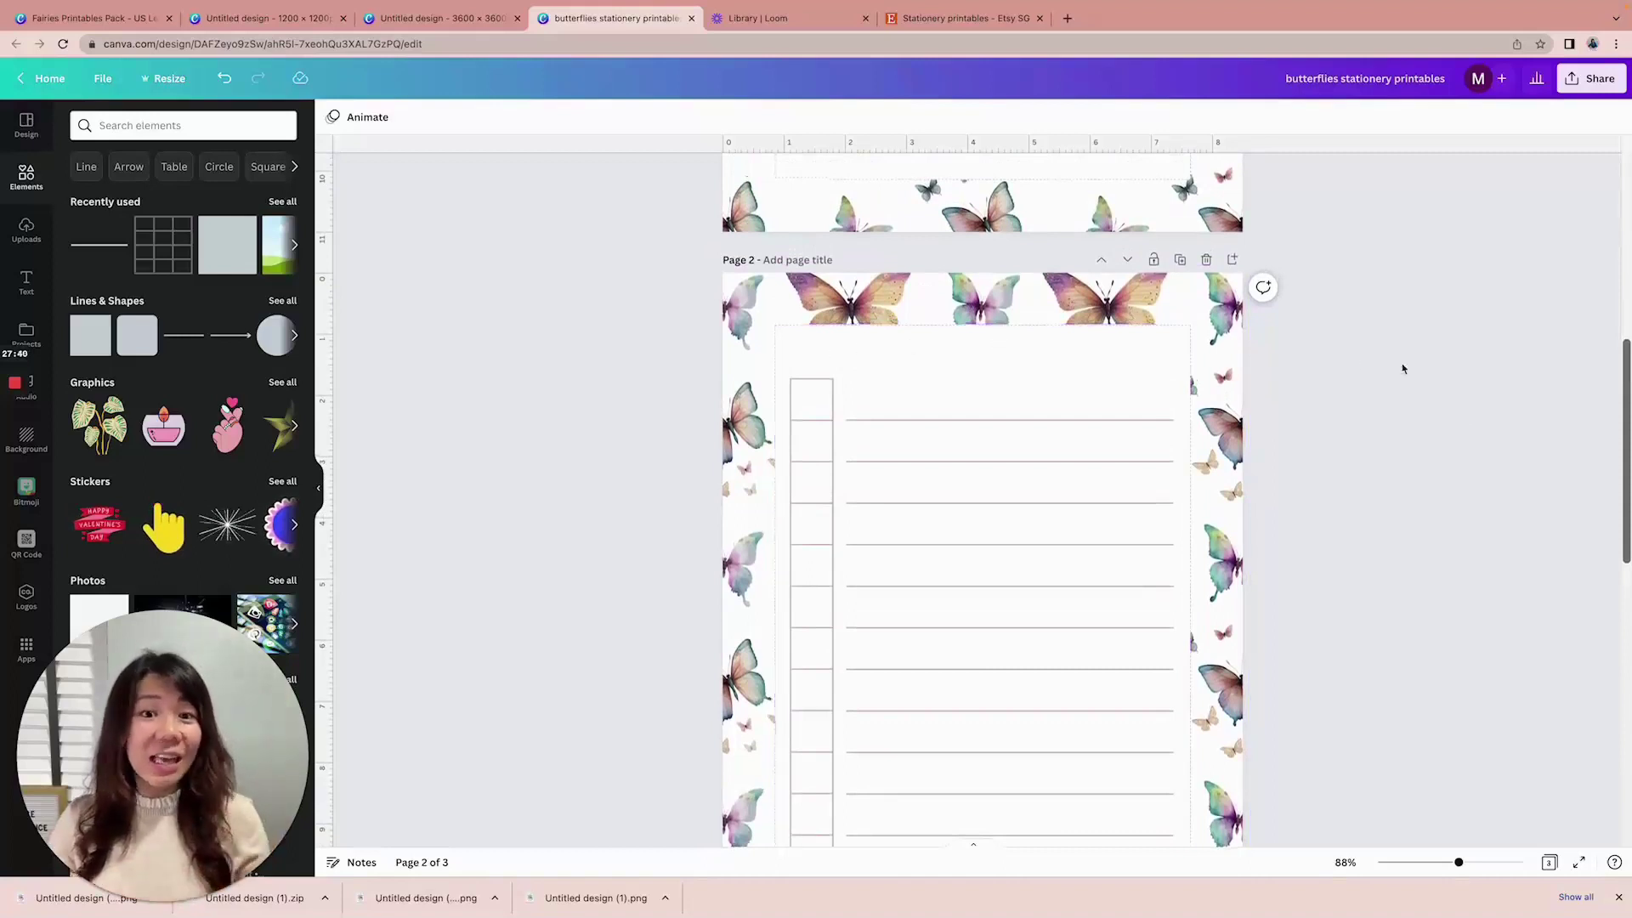
{"action": "left_click", "coordinate": [25, 283]}
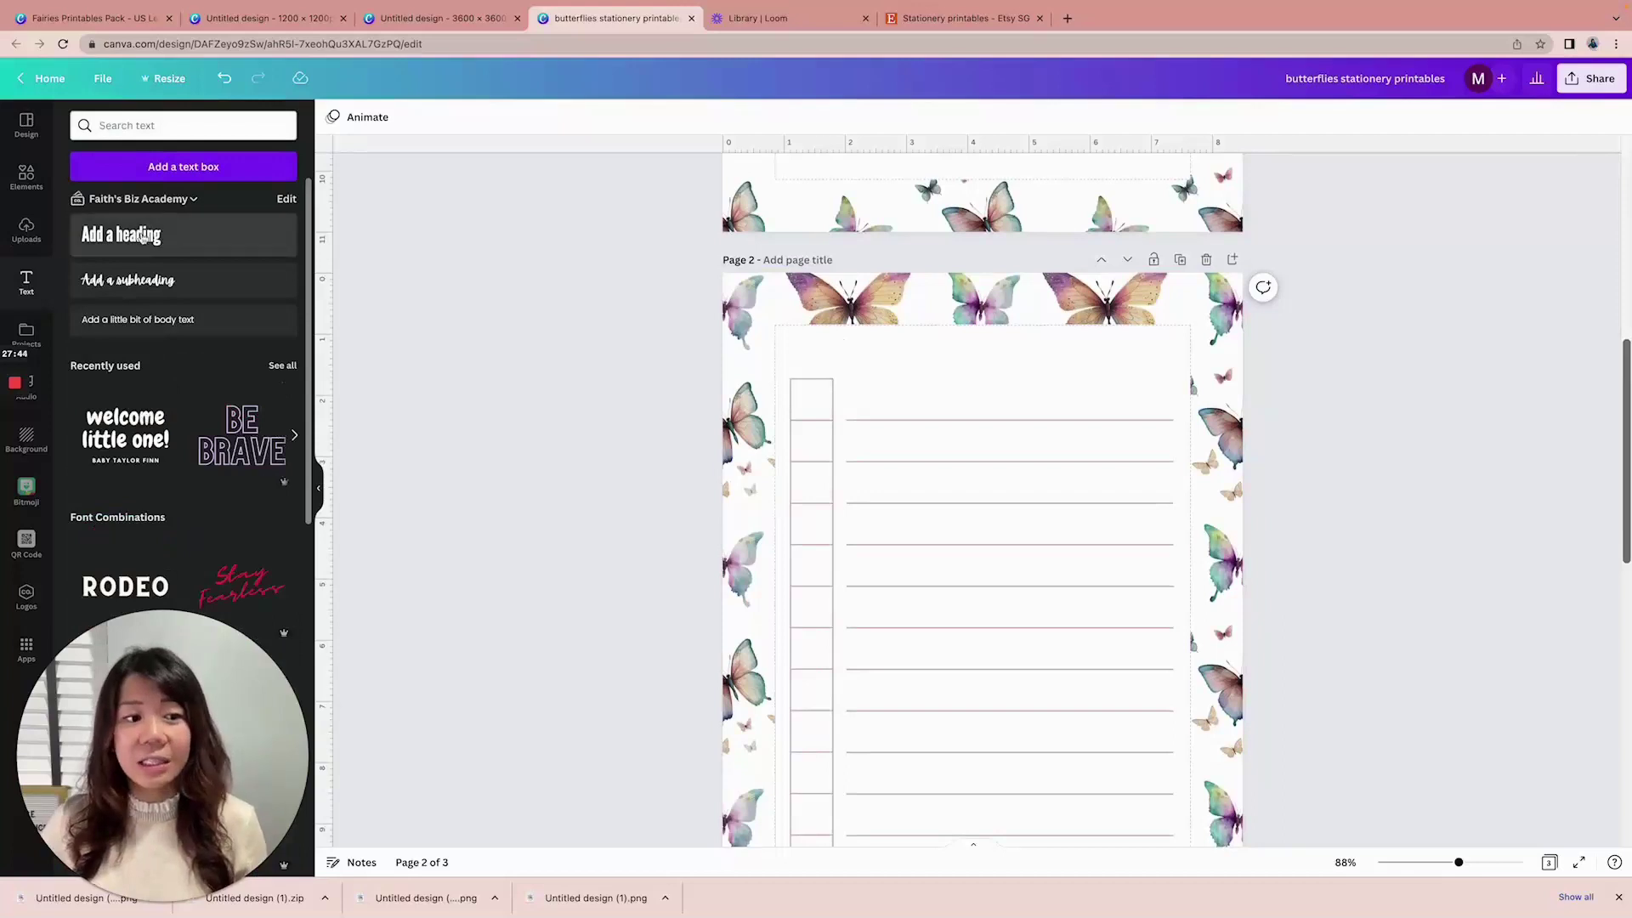
{"action": "left_click_drag", "start_coordinate": [148, 231], "coordinate": [982, 559]}
{"action": "type", "text": "To Do List"}
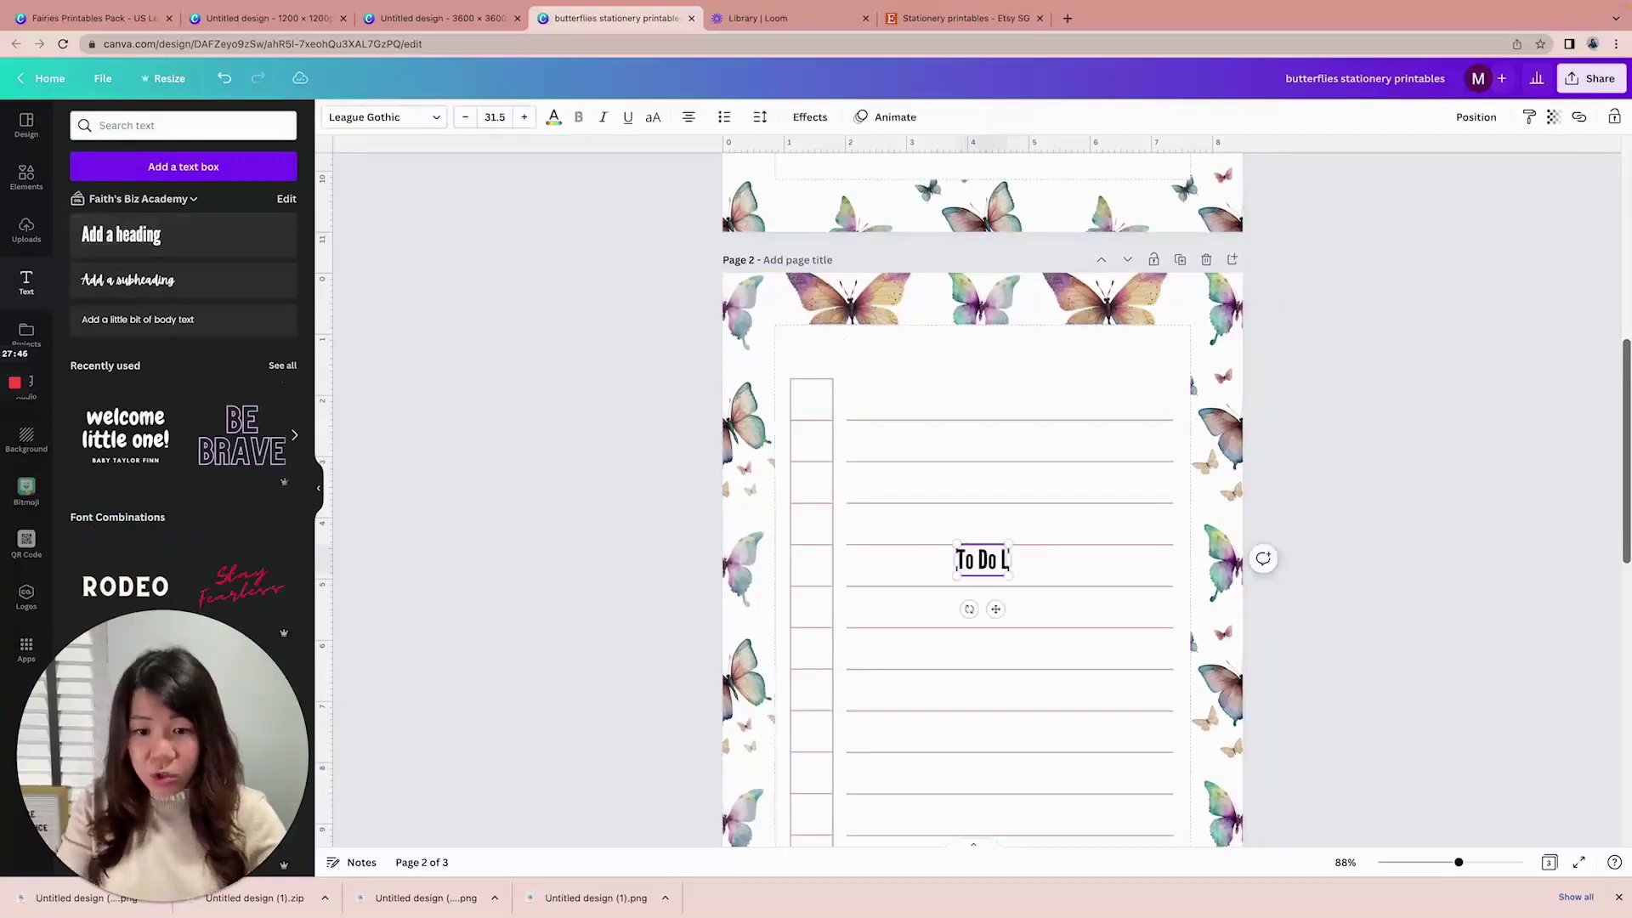
{"action": "left_click_drag", "start_coordinate": [995, 609], "coordinate": [1000, 400]}
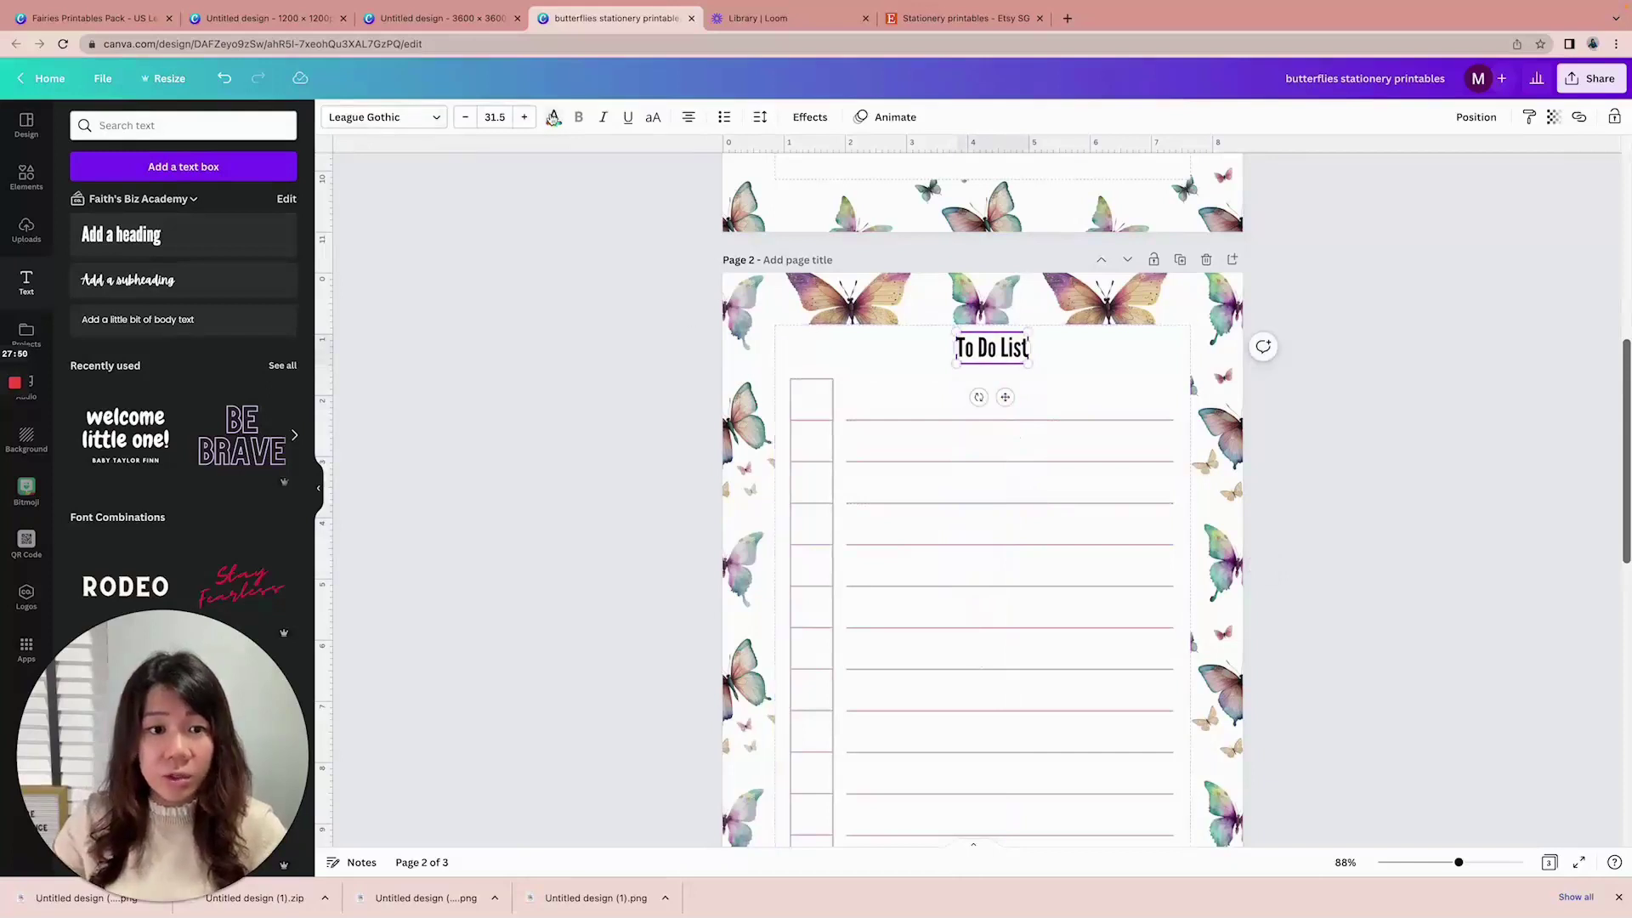
Colour the To Do List heading with the document's mauve and give it a black shadow effect with a reduced offset
{"action": "left_click", "coordinate": [553, 117]}
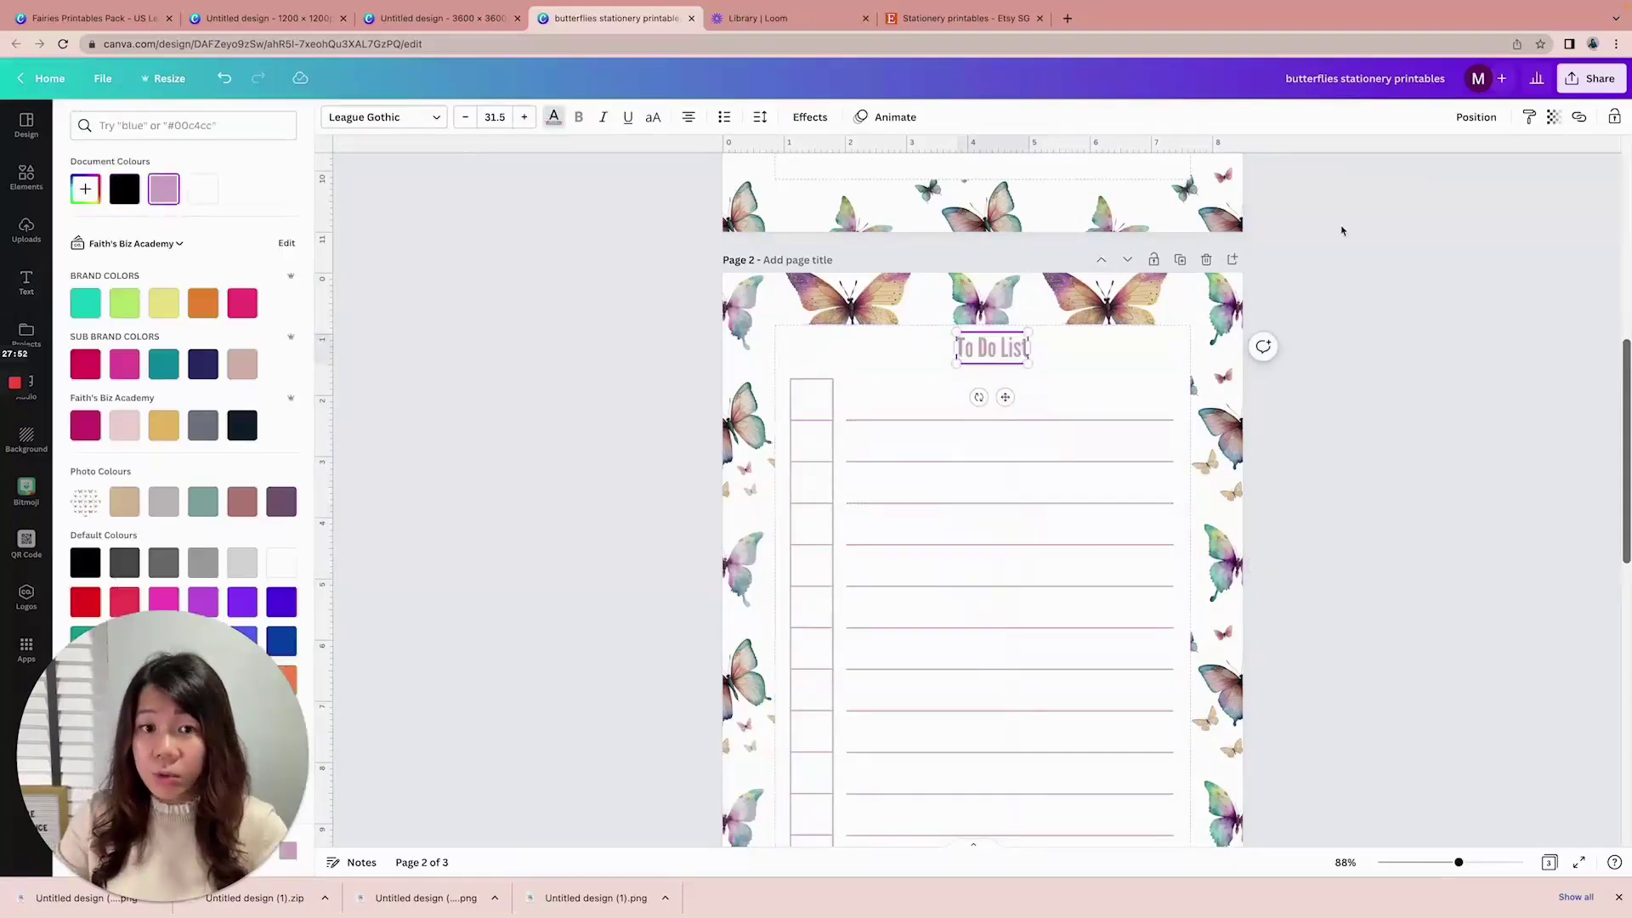
{"action": "left_click", "coordinate": [809, 116]}
{"action": "left_click", "coordinate": [180, 215]}
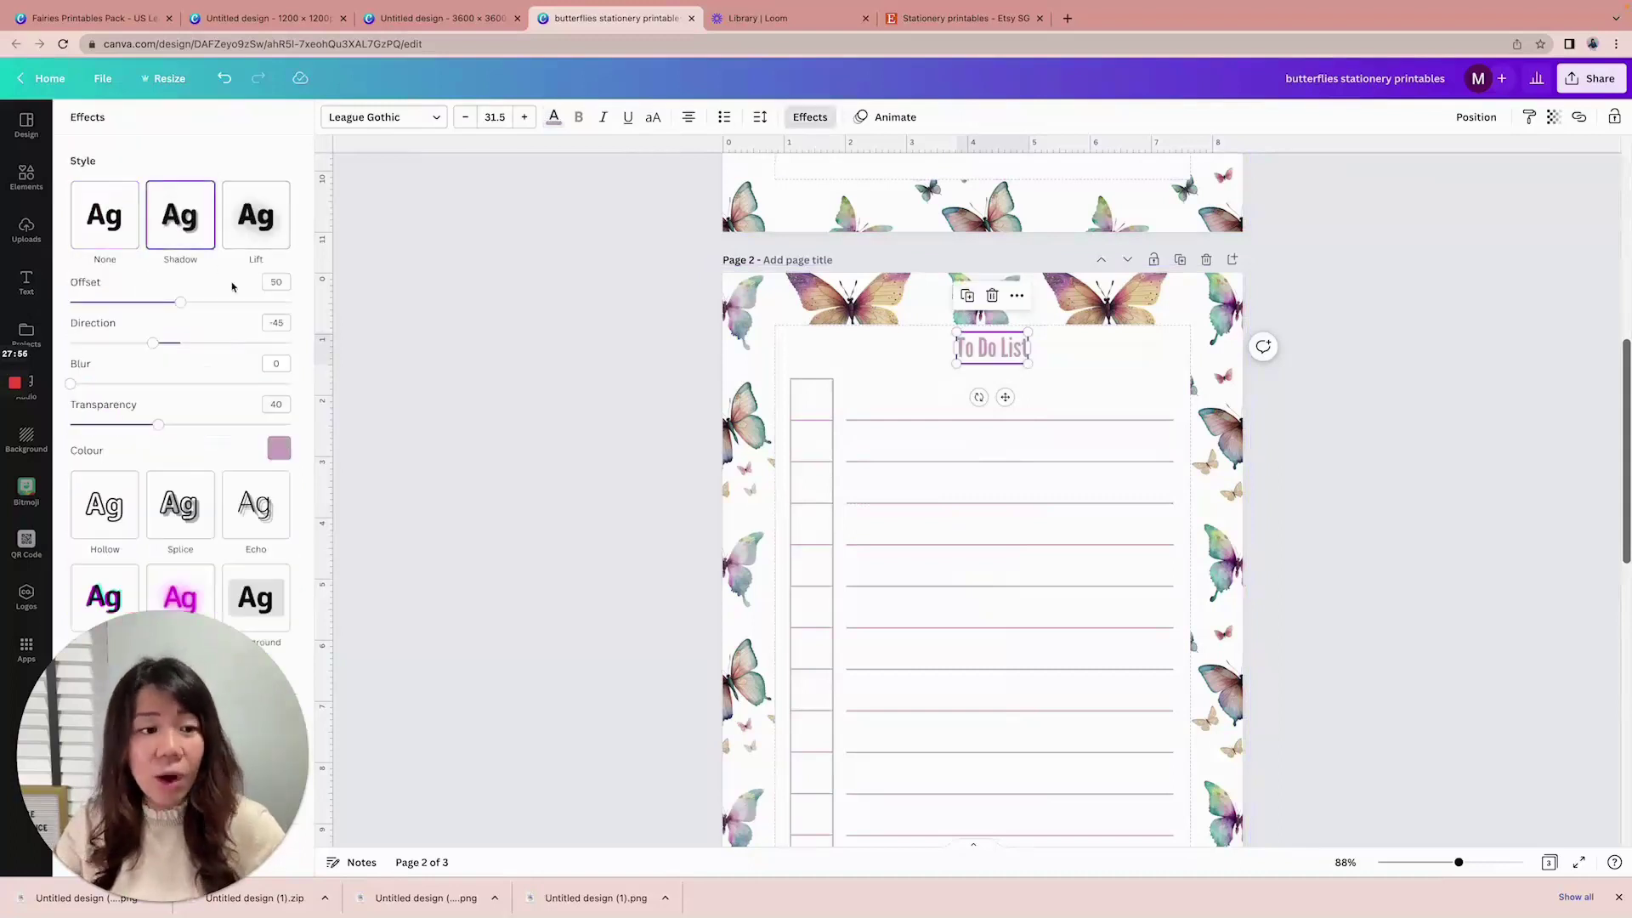
{"action": "left_click", "coordinate": [278, 448]}
{"action": "left_click", "coordinate": [121, 515]}
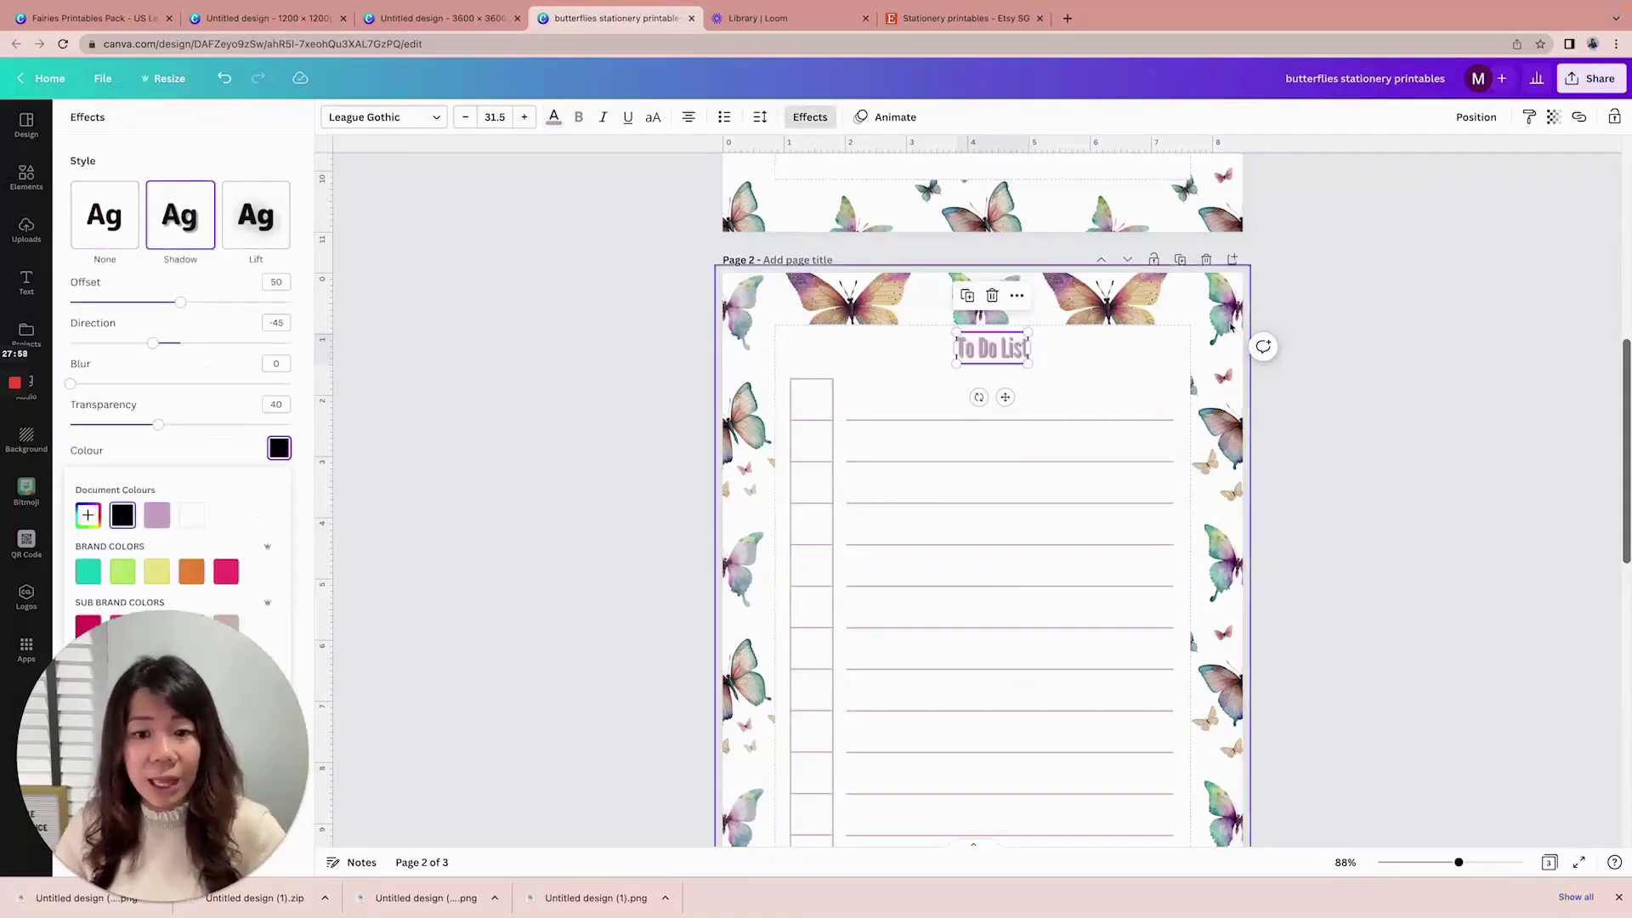
{"action": "left_click_drag", "start_coordinate": [175, 302], "coordinate": [147, 302]}
{"action": "left_click", "coordinate": [1410, 509]}
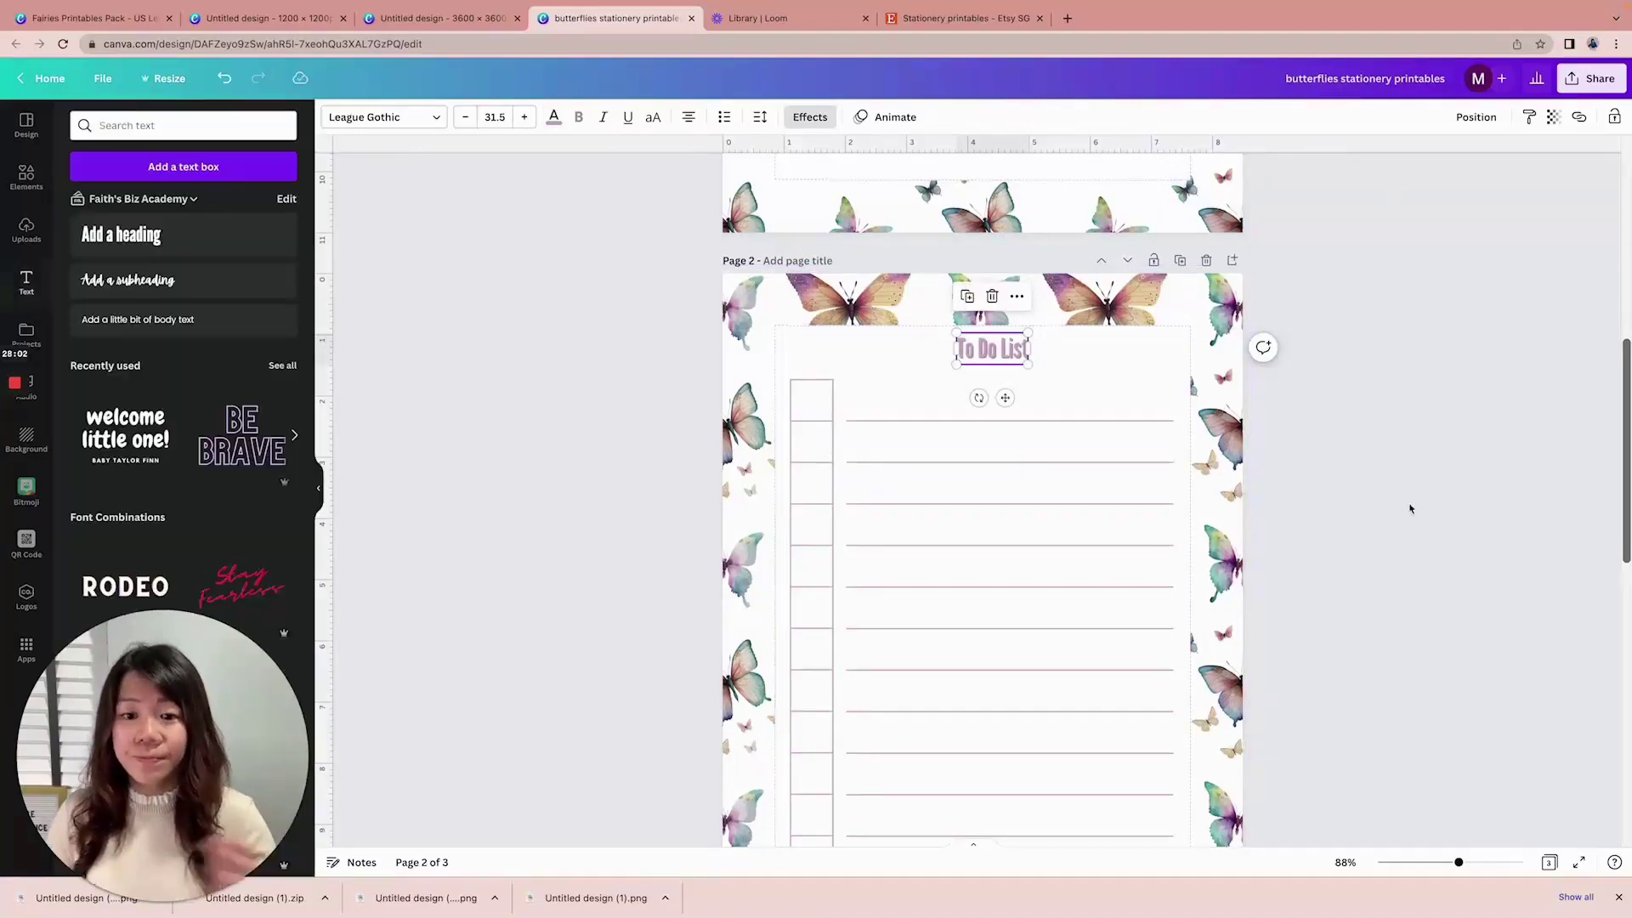
{"action": "left_click", "coordinate": [1328, 624]}
Add a blank page after page 3, at the end of the design
{"action": "left_click_drag", "start_coordinate": [1454, 867], "coordinate": [1439, 862]}
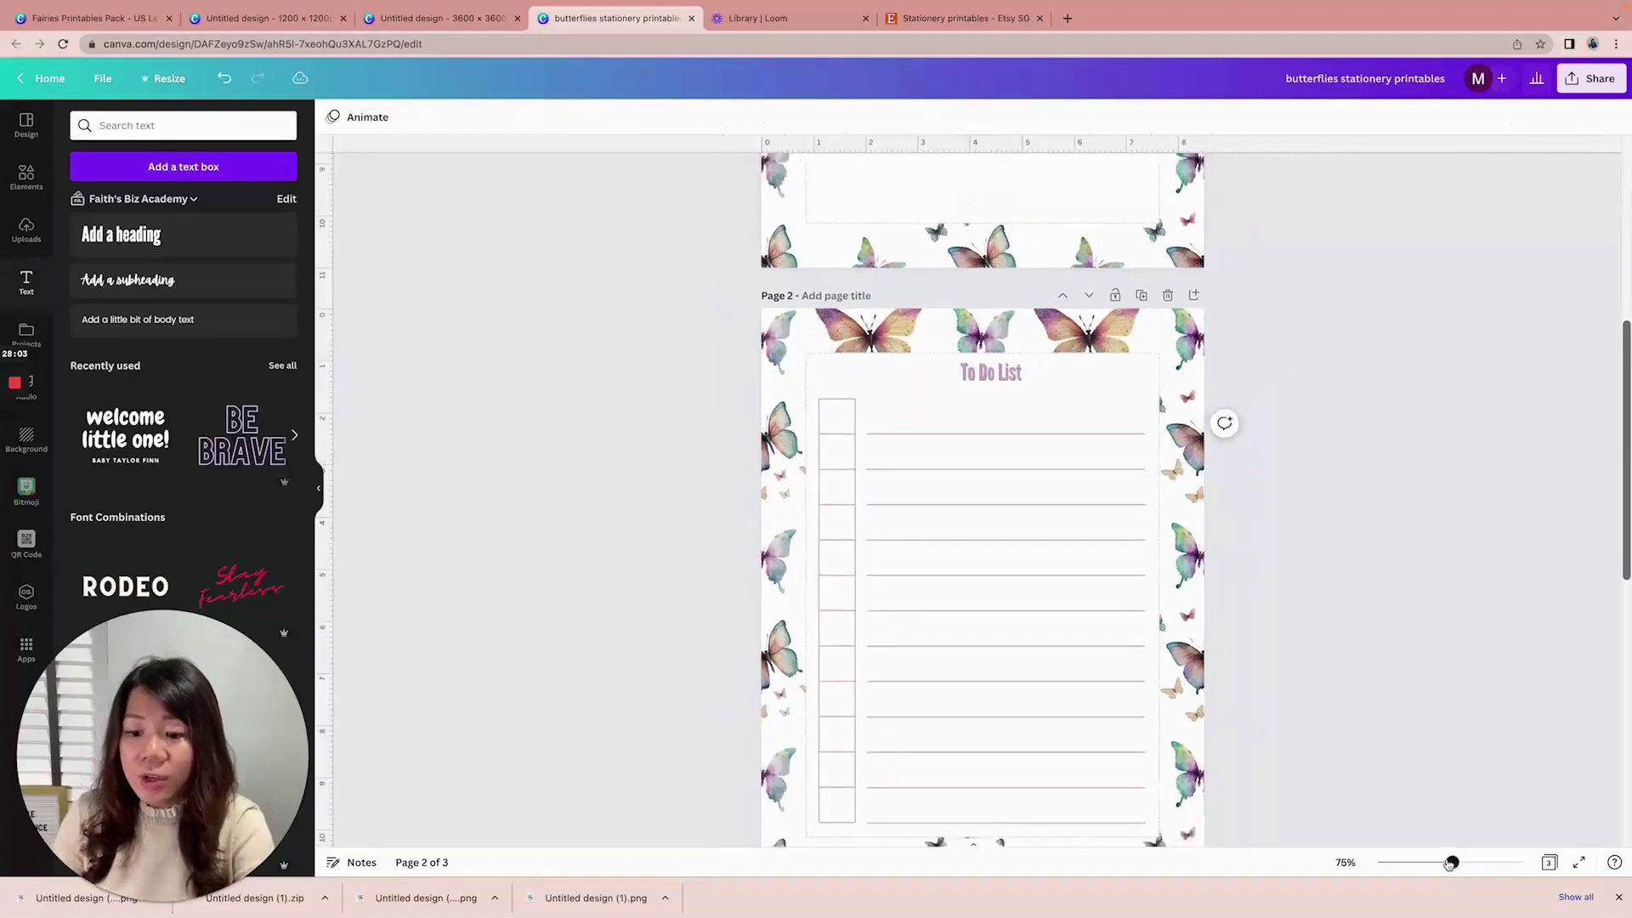
{"action": "scroll", "coordinate": [1376, 659], "scroll_direction": "down", "scroll_amount": 3}
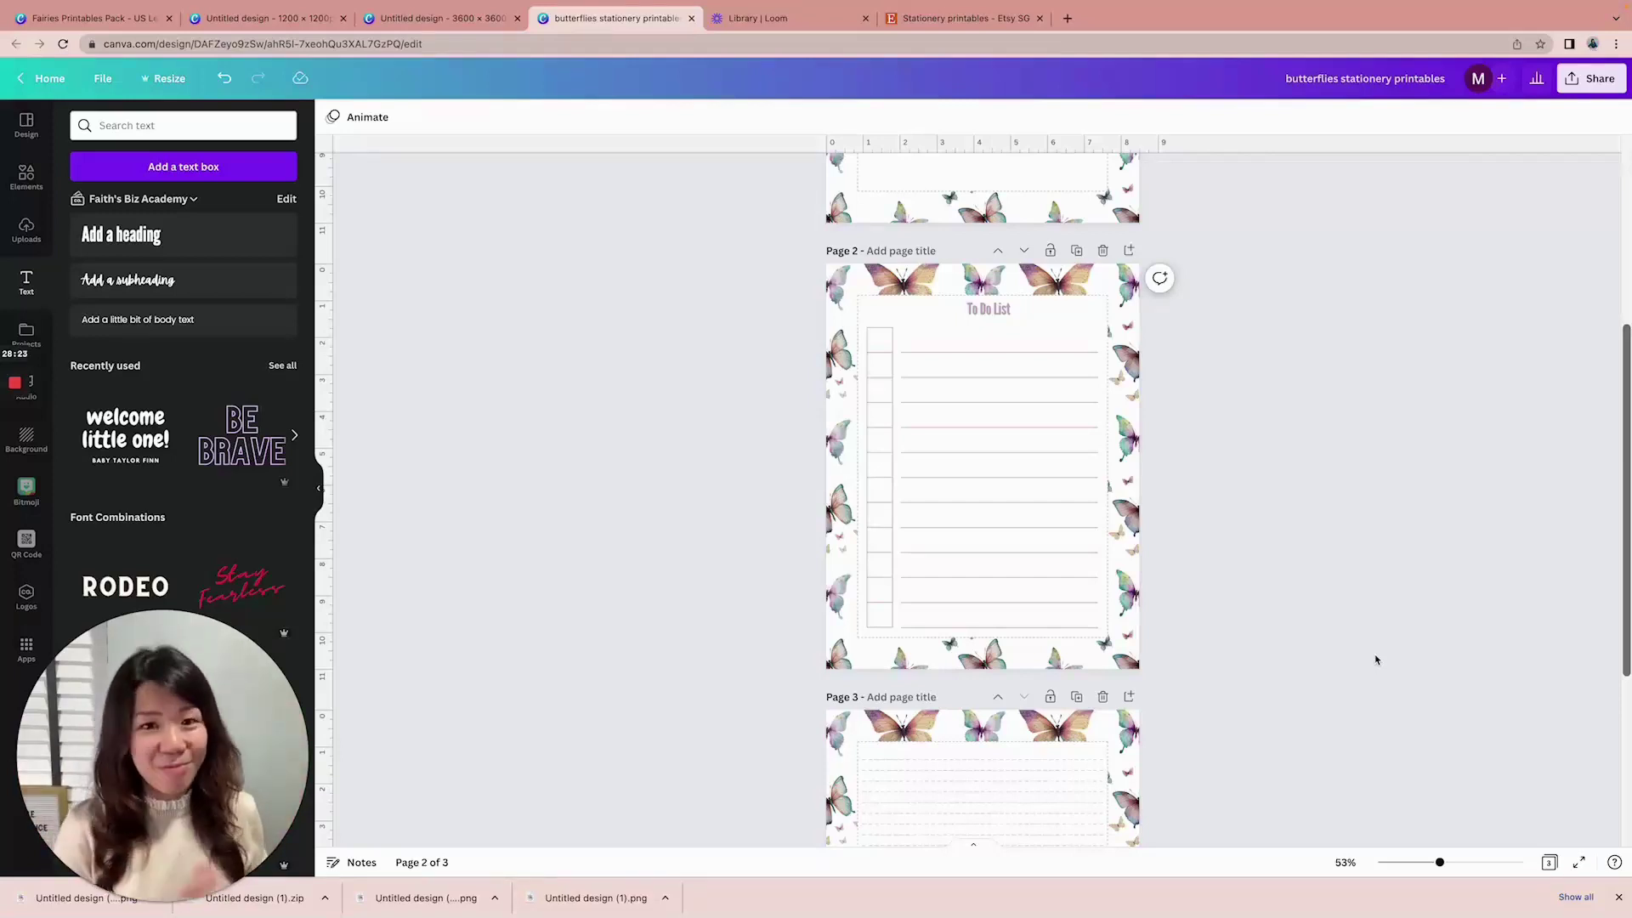
{"action": "scroll", "coordinate": [1376, 659], "scroll_direction": "down", "scroll_amount": 2}
{"action": "scroll", "coordinate": [1376, 660], "scroll_direction": "up", "scroll_amount": 5}
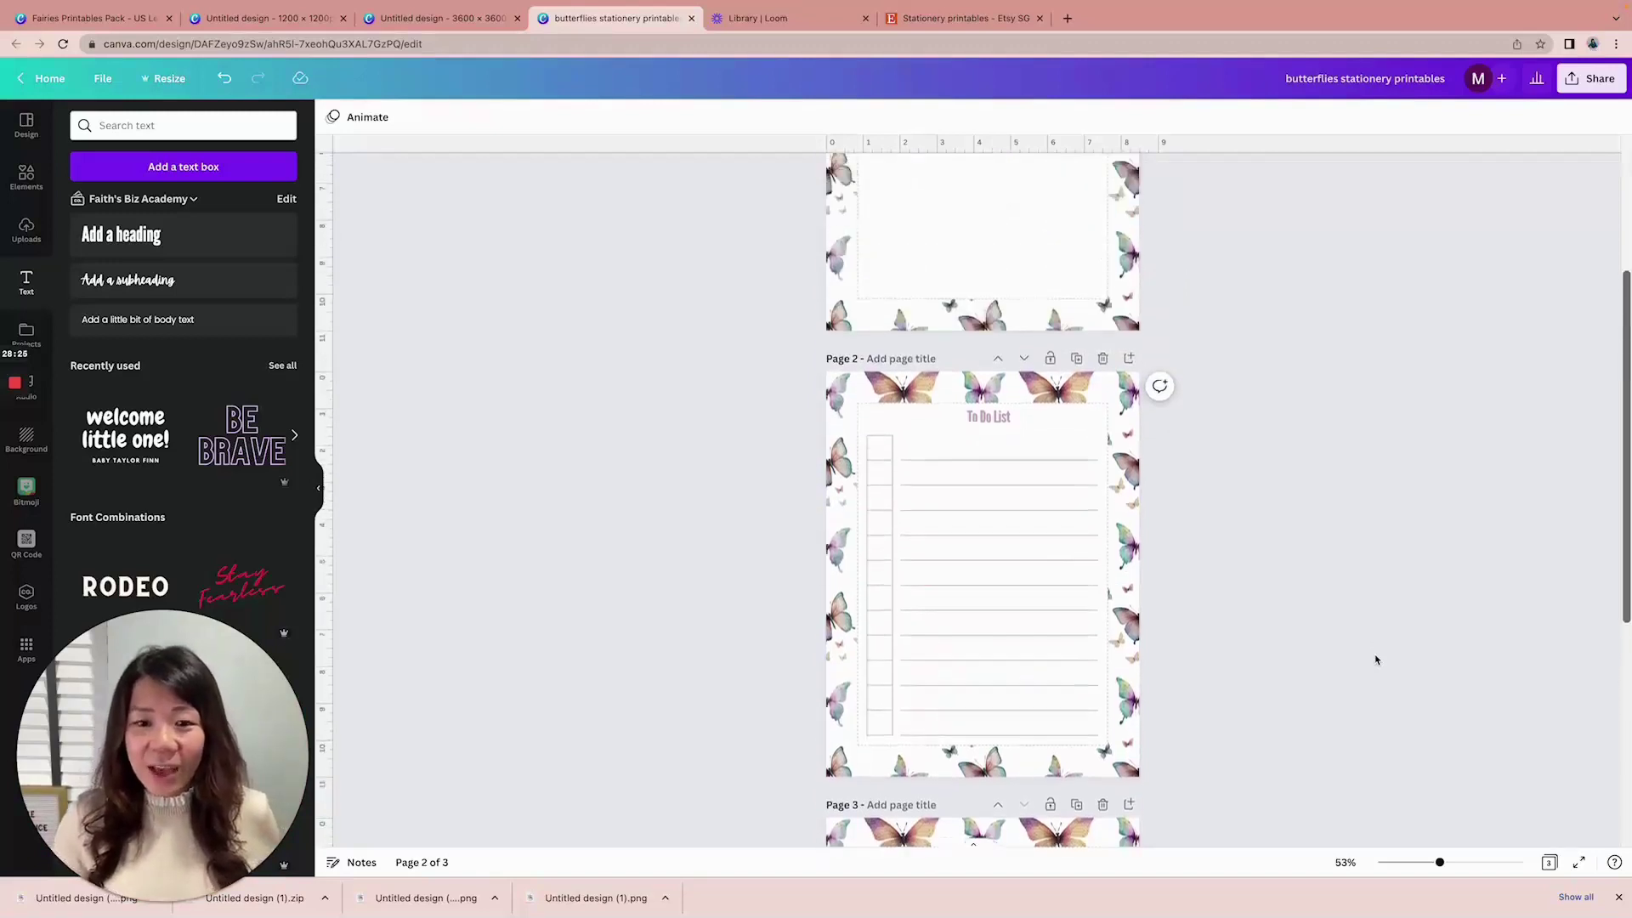
{"action": "scroll", "coordinate": [1376, 659], "scroll_direction": "down", "scroll_amount": 3}
{"action": "scroll", "coordinate": [1376, 659], "scroll_direction": "down", "scroll_amount": 5}
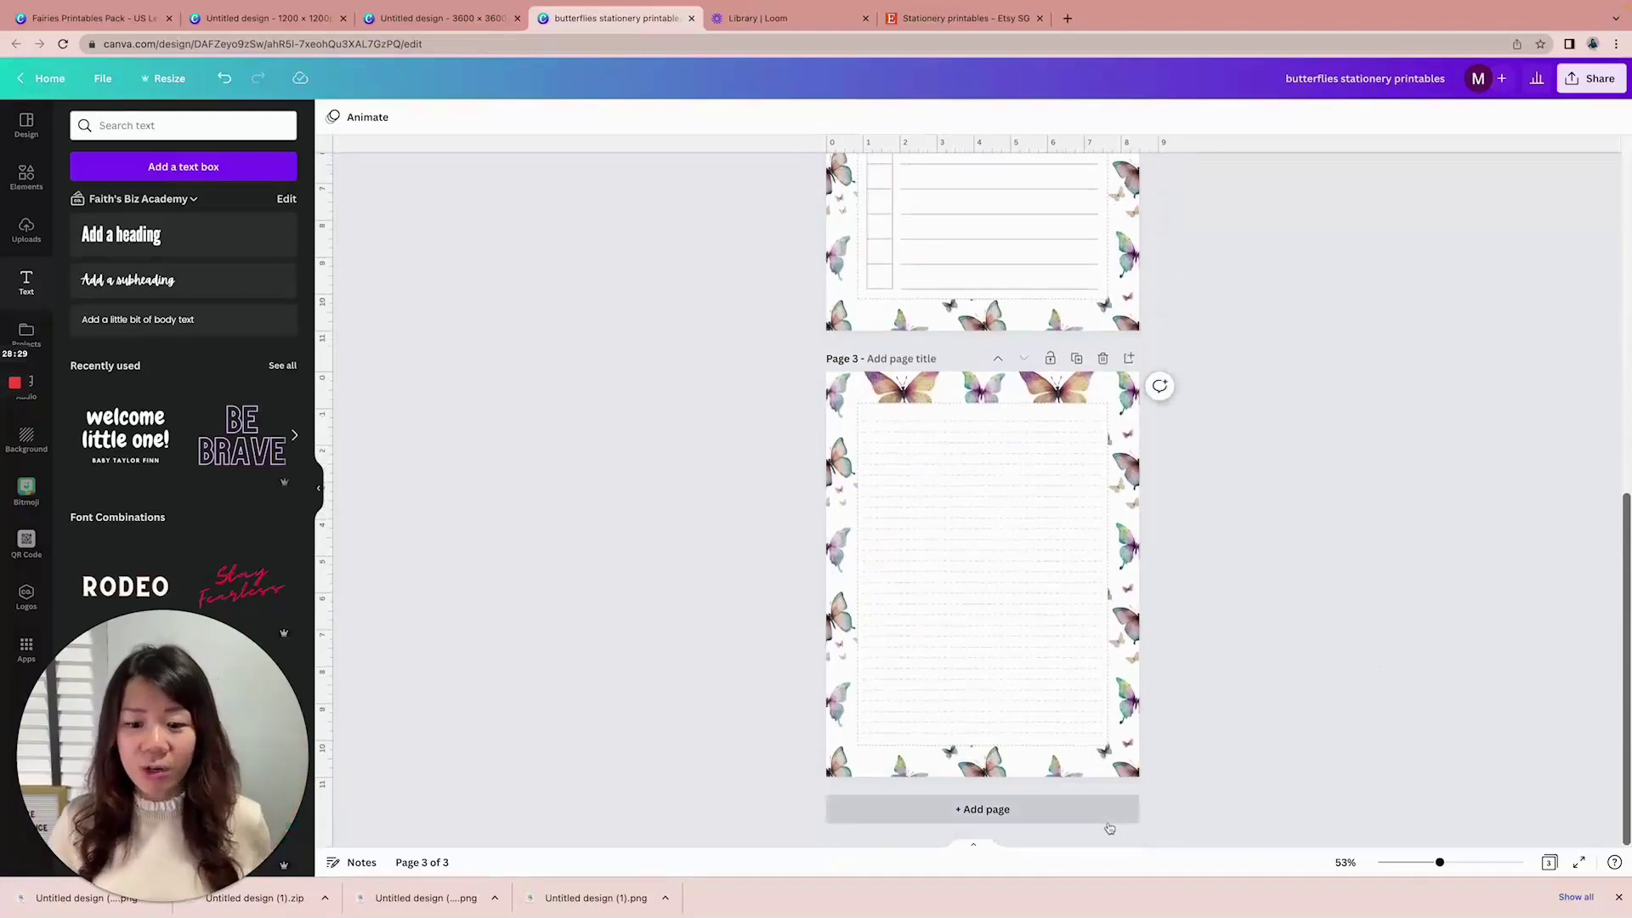
{"action": "left_click", "coordinate": [983, 809]}
Insert a square shape from the lines and shapes elements onto the blank page 4
{"action": "scroll", "coordinate": [1199, 669], "scroll_direction": "up", "scroll_amount": 2}
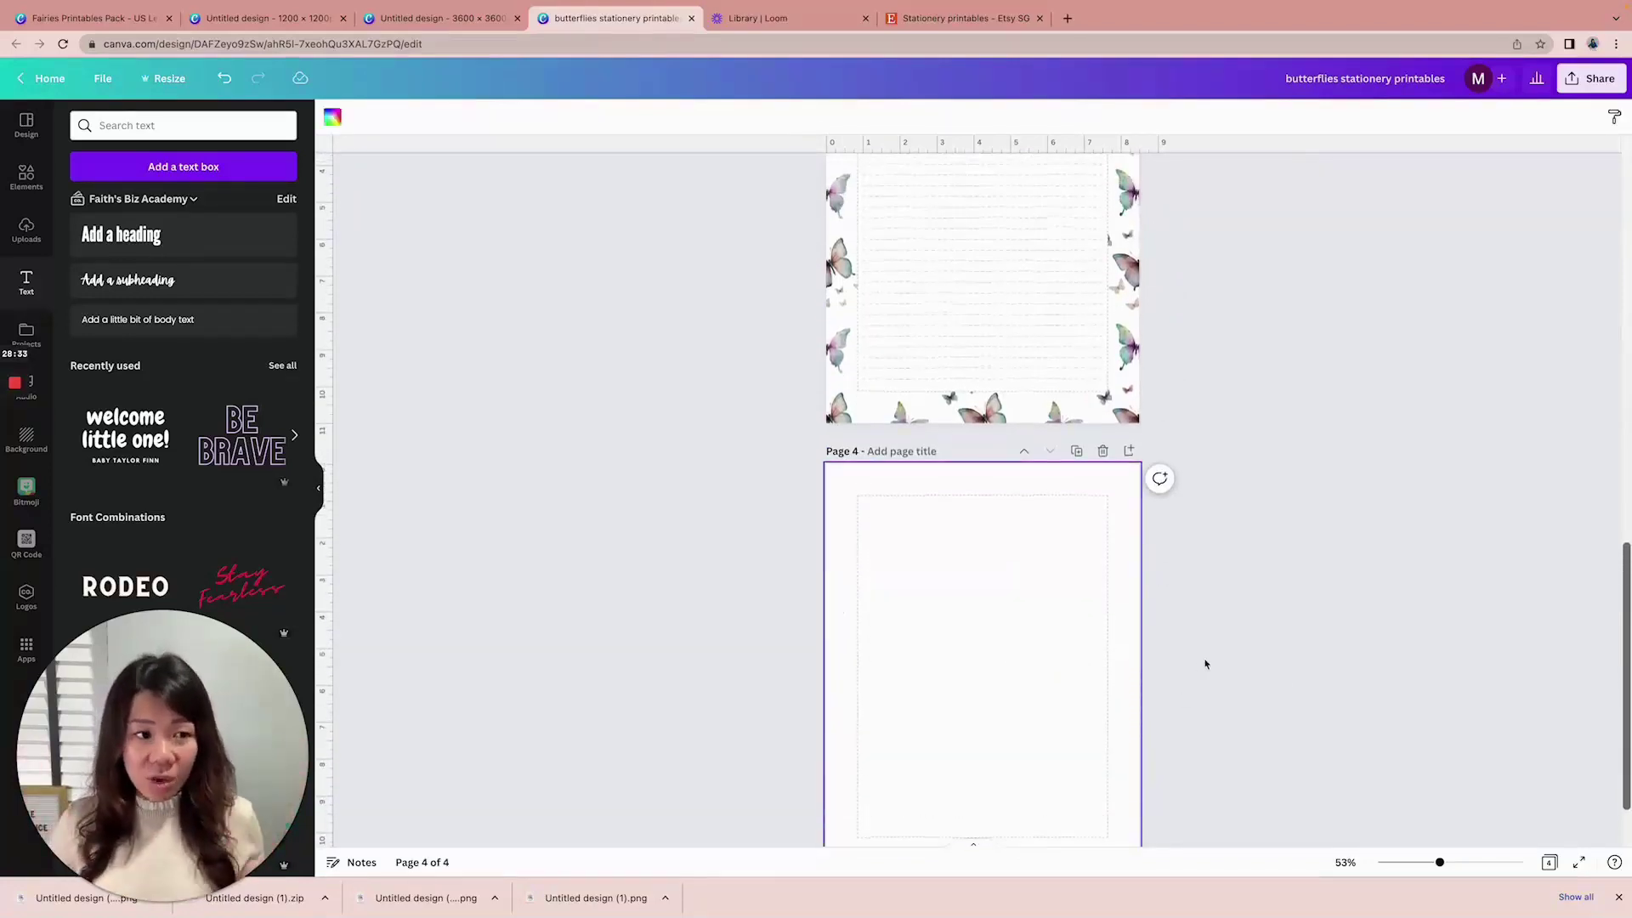
{"action": "left_click", "coordinate": [27, 176]}
{"action": "left_click", "coordinate": [98, 328]}
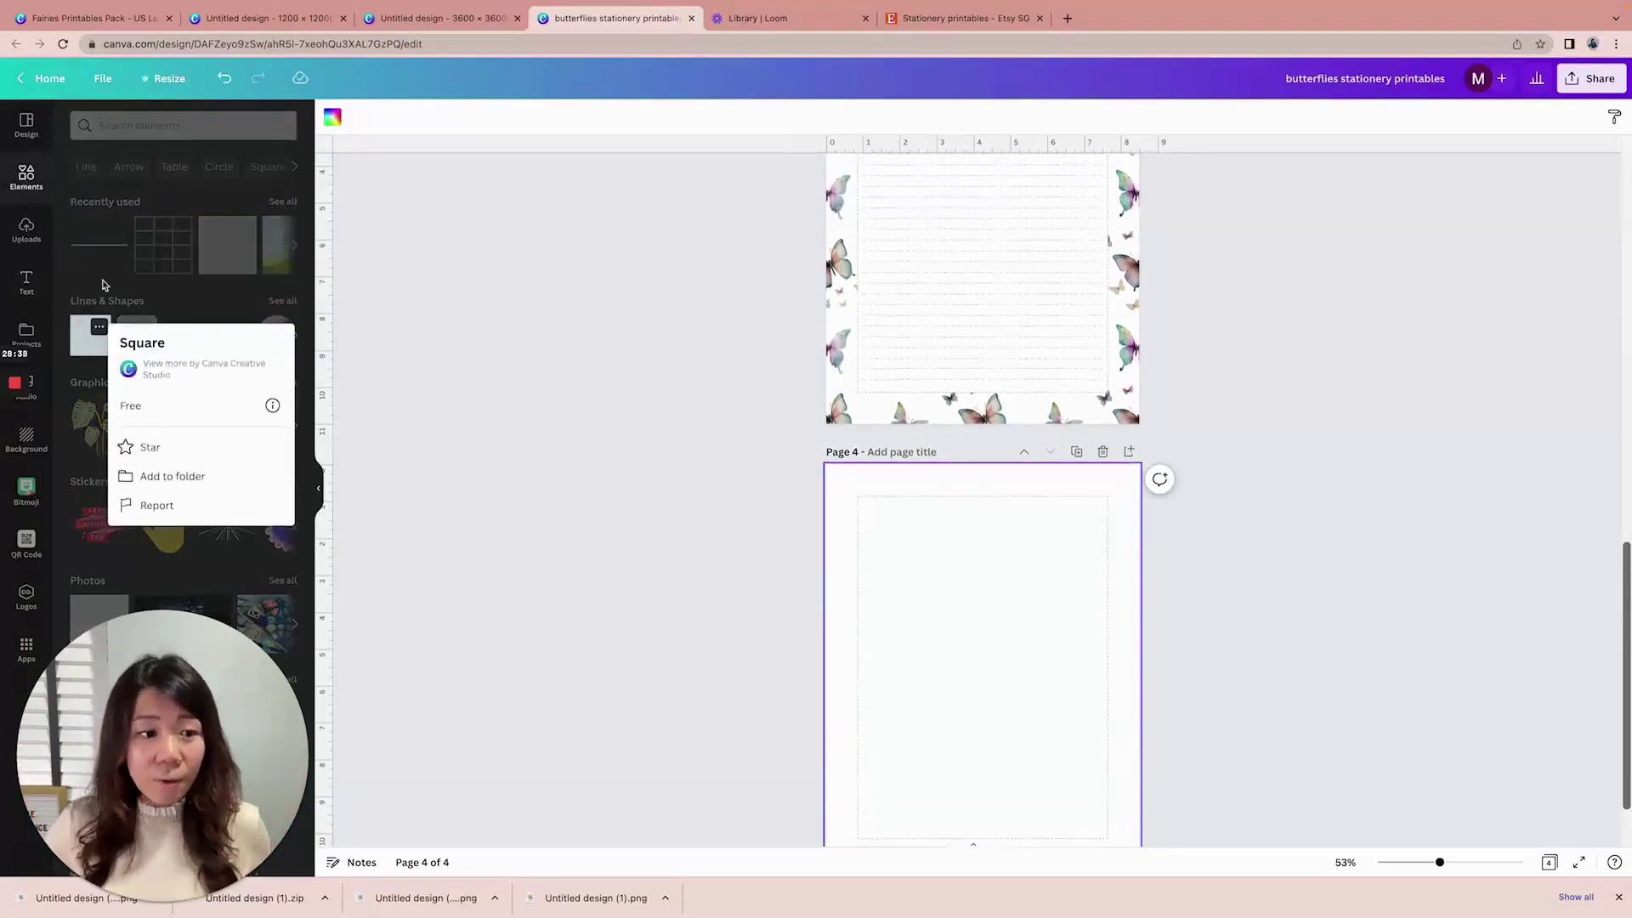
{"action": "left_click", "coordinate": [82, 346]}
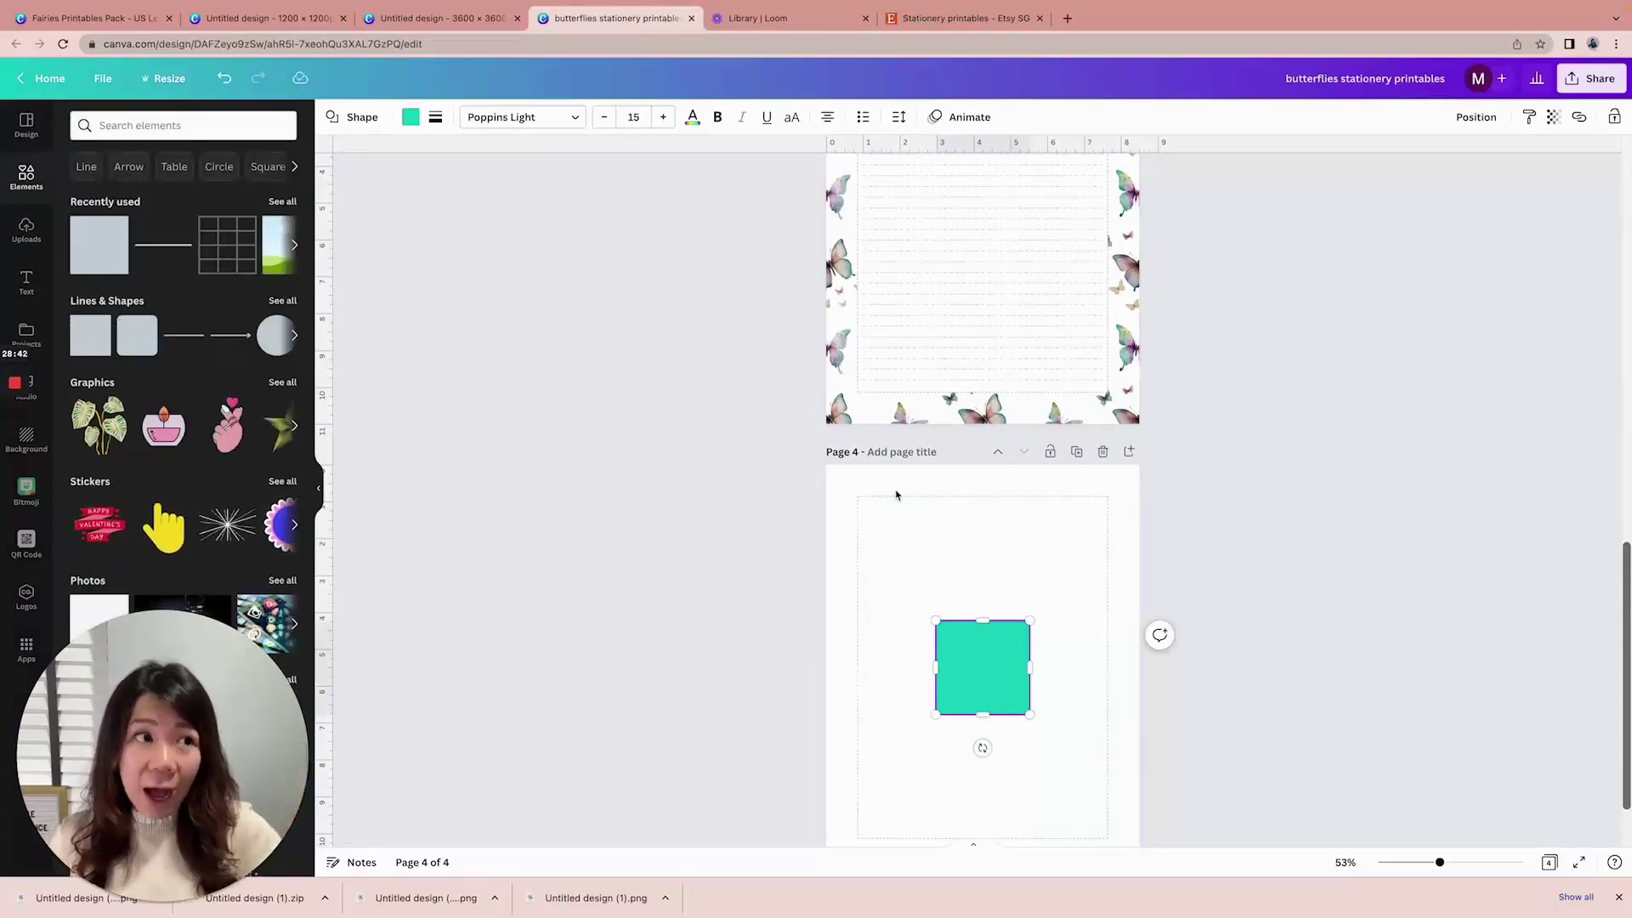
Resize the square on page 4 into an upright rectangle about 3 by 5 inches
{"action": "scroll", "coordinate": [893, 501], "scroll_direction": "down", "scroll_amount": 1}
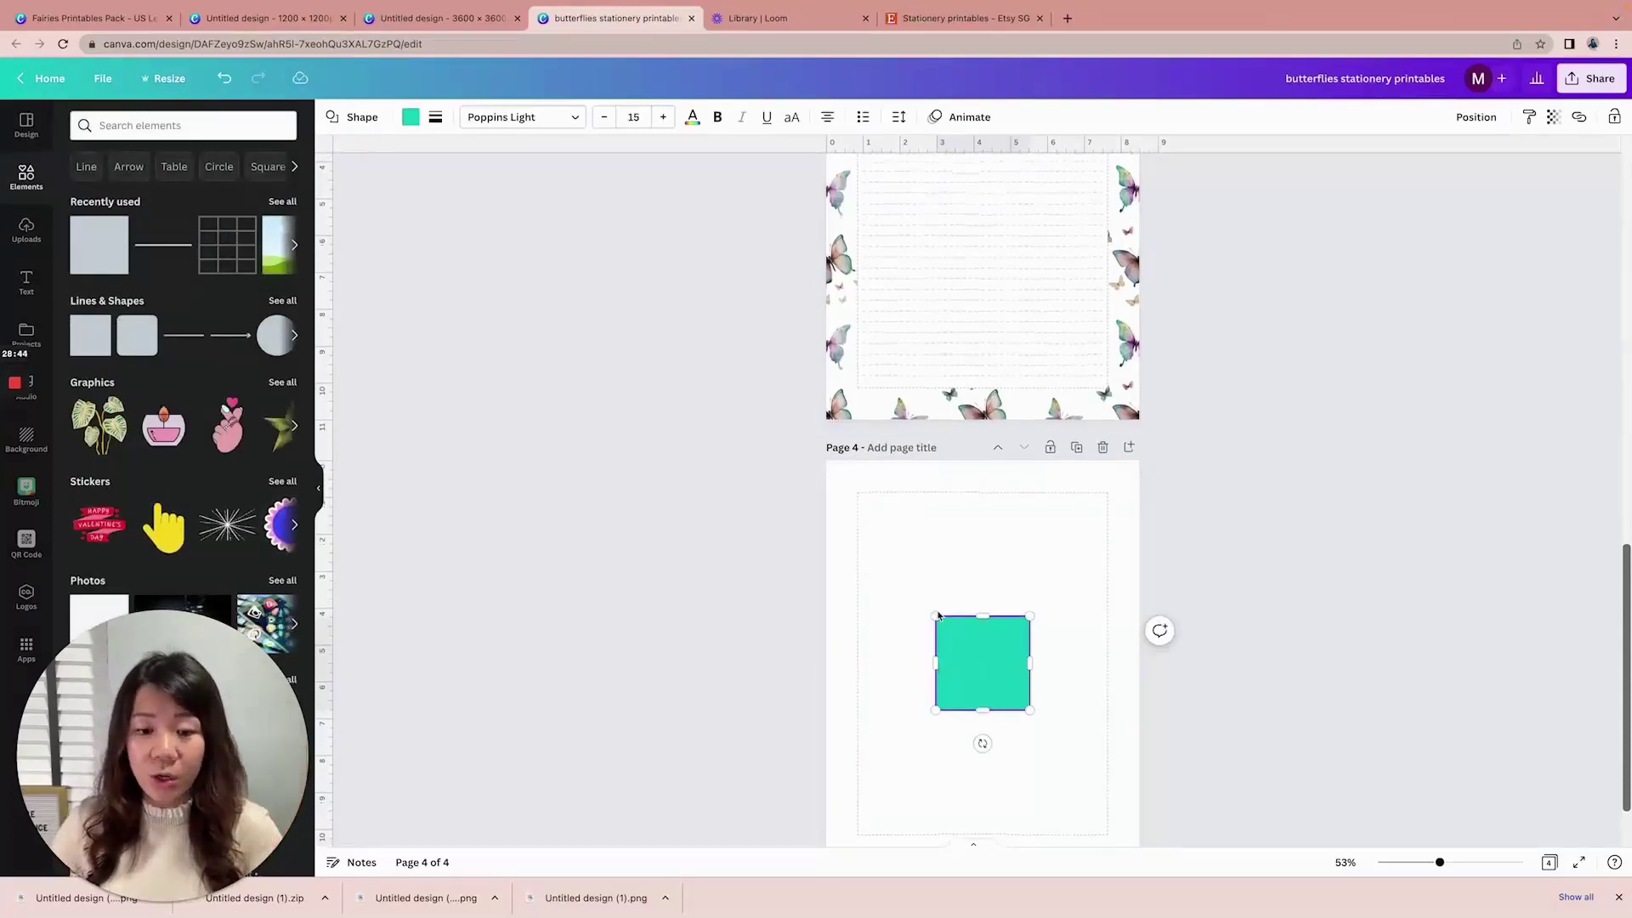
{"action": "scroll", "coordinate": [1184, 572], "scroll_direction": "down", "scroll_amount": 2}
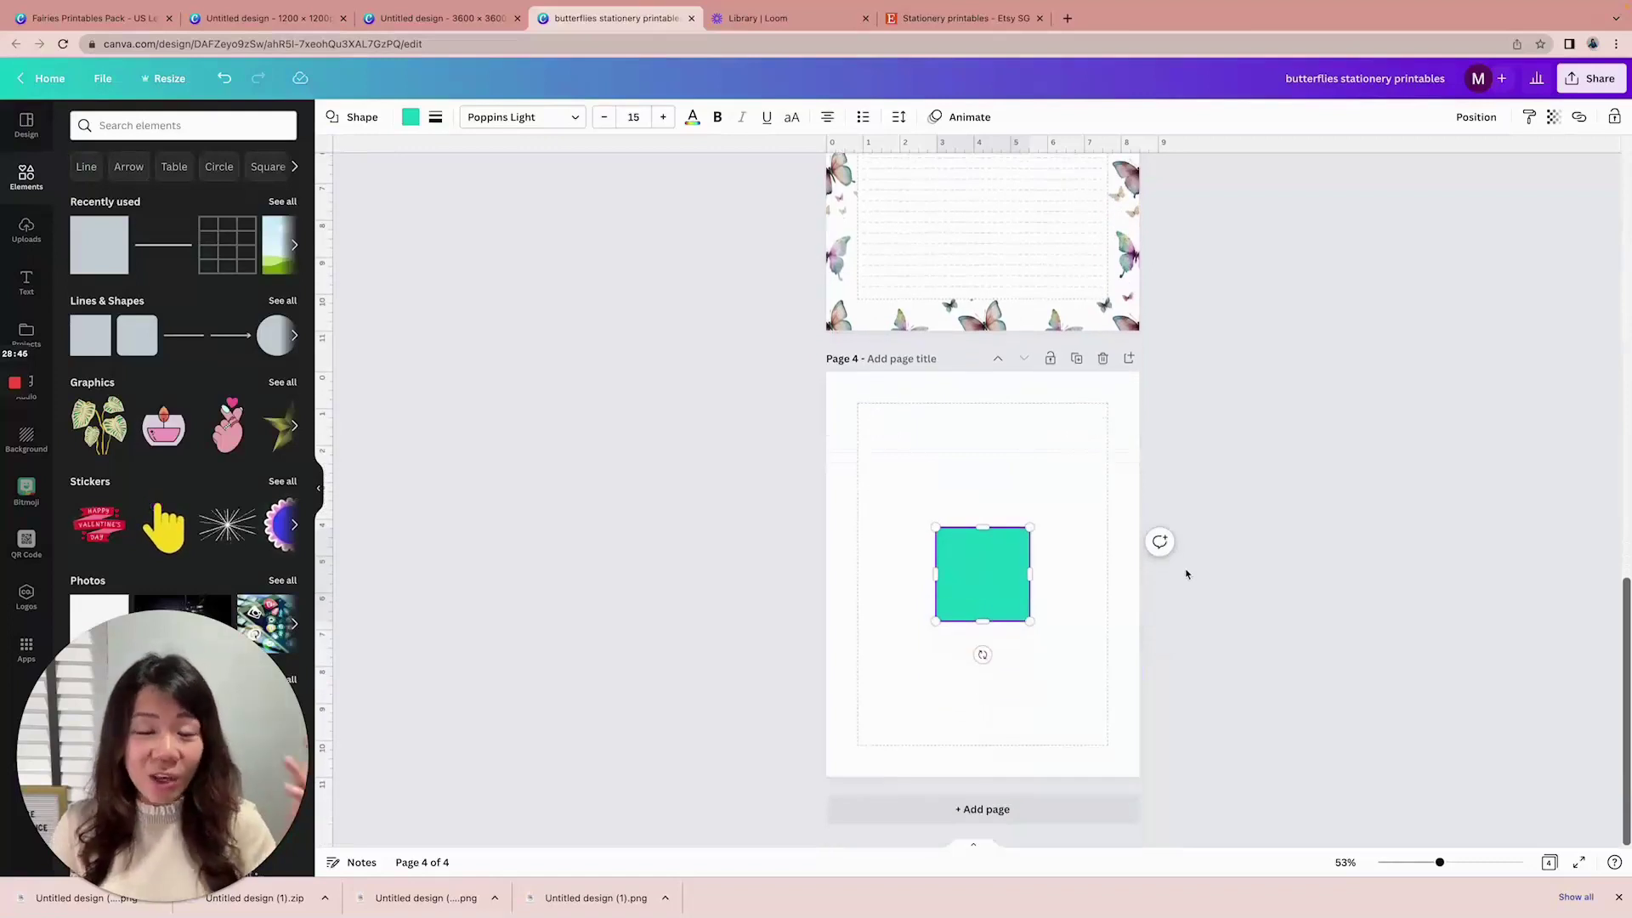
{"action": "left_click_drag", "start_coordinate": [1439, 863], "coordinate": [1457, 863]}
{"action": "left_click_drag", "start_coordinate": [906, 574], "coordinate": [889, 402]}
{"action": "scroll", "coordinate": [892, 590], "scroll_direction": "up", "scroll_amount": 1}
{"action": "left_click_drag", "start_coordinate": [892, 588], "coordinate": [883, 588]}
{"action": "left_click", "coordinate": [1212, 595]}
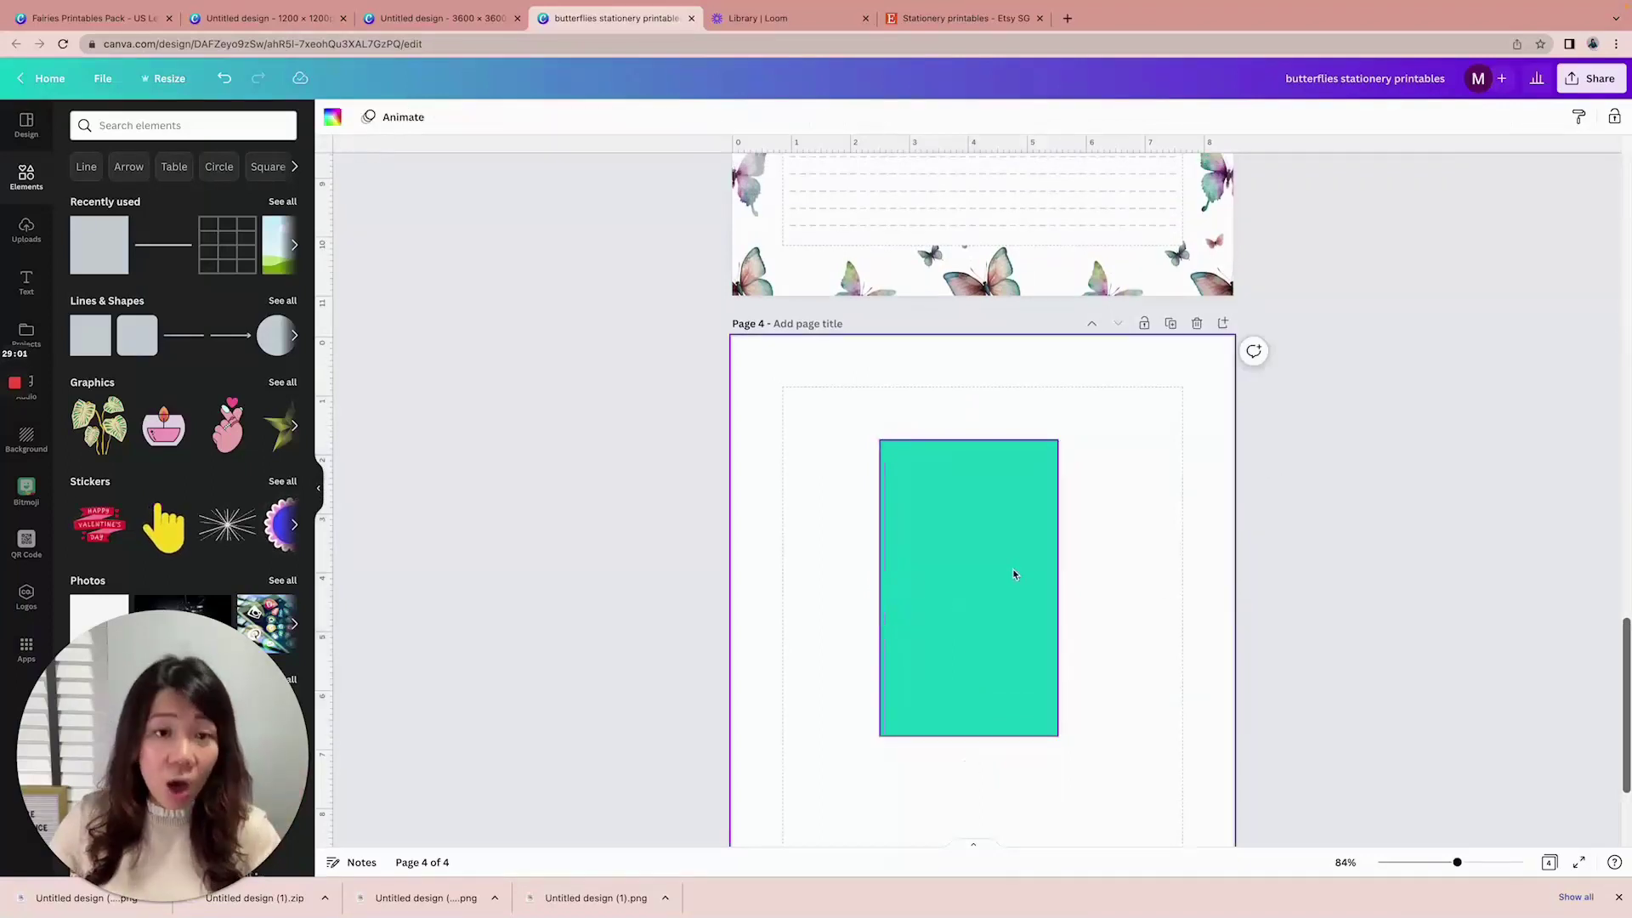
Set the rectangle's fill colour on page 4 to transparent
{"action": "left_click", "coordinate": [1013, 572]}
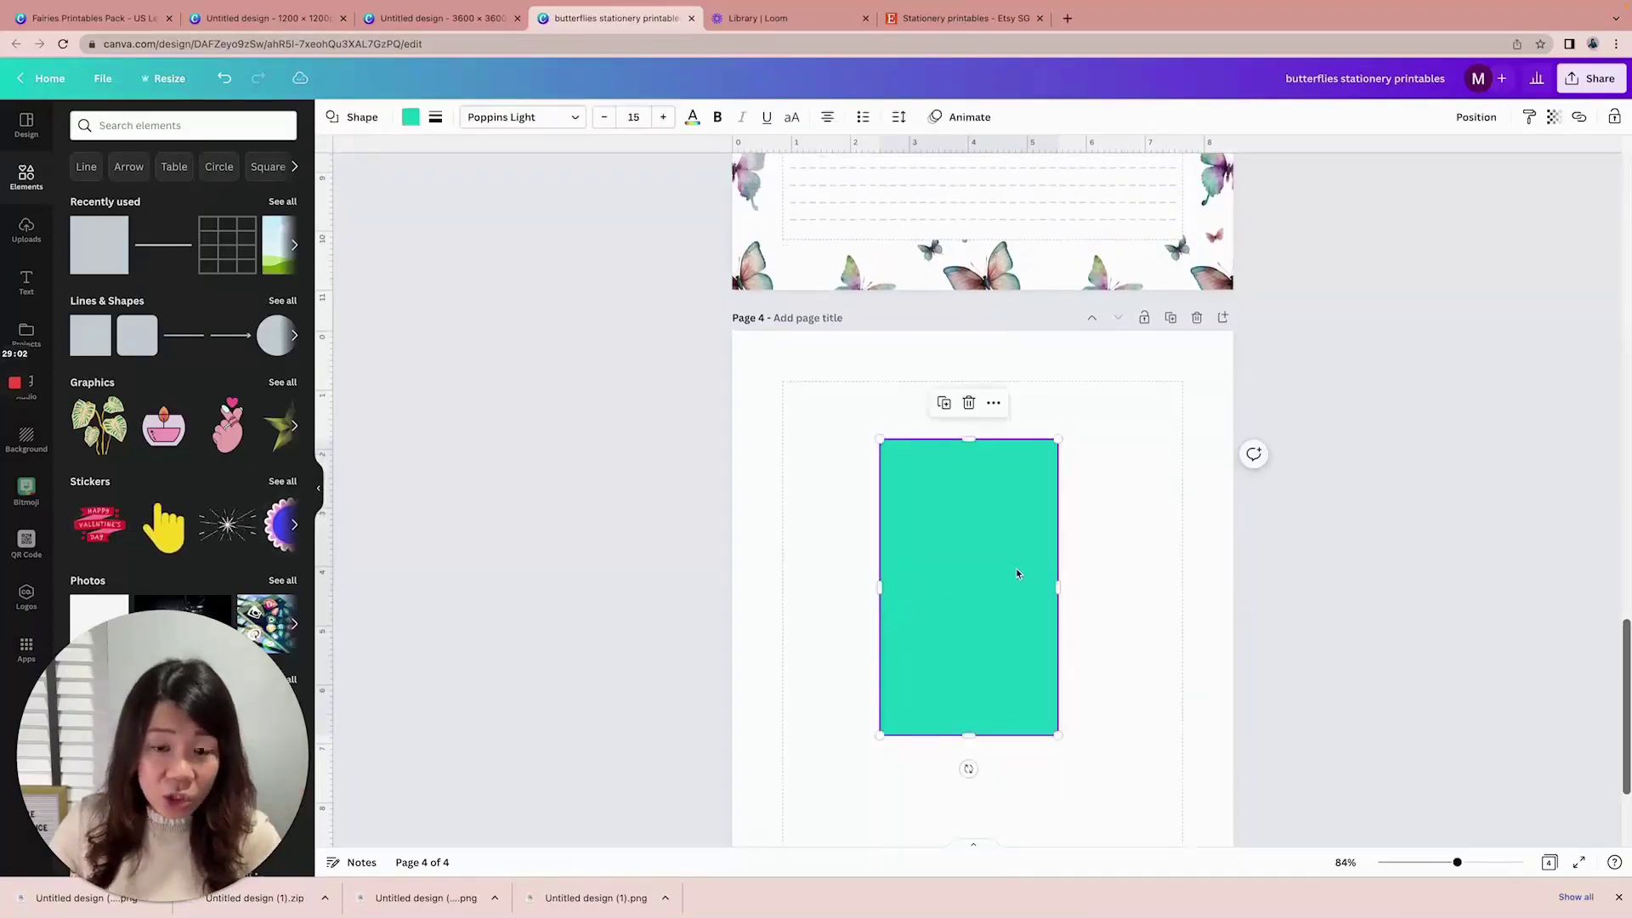
{"action": "left_click", "coordinate": [407, 124]}
{"action": "left_click", "coordinate": [125, 190]}
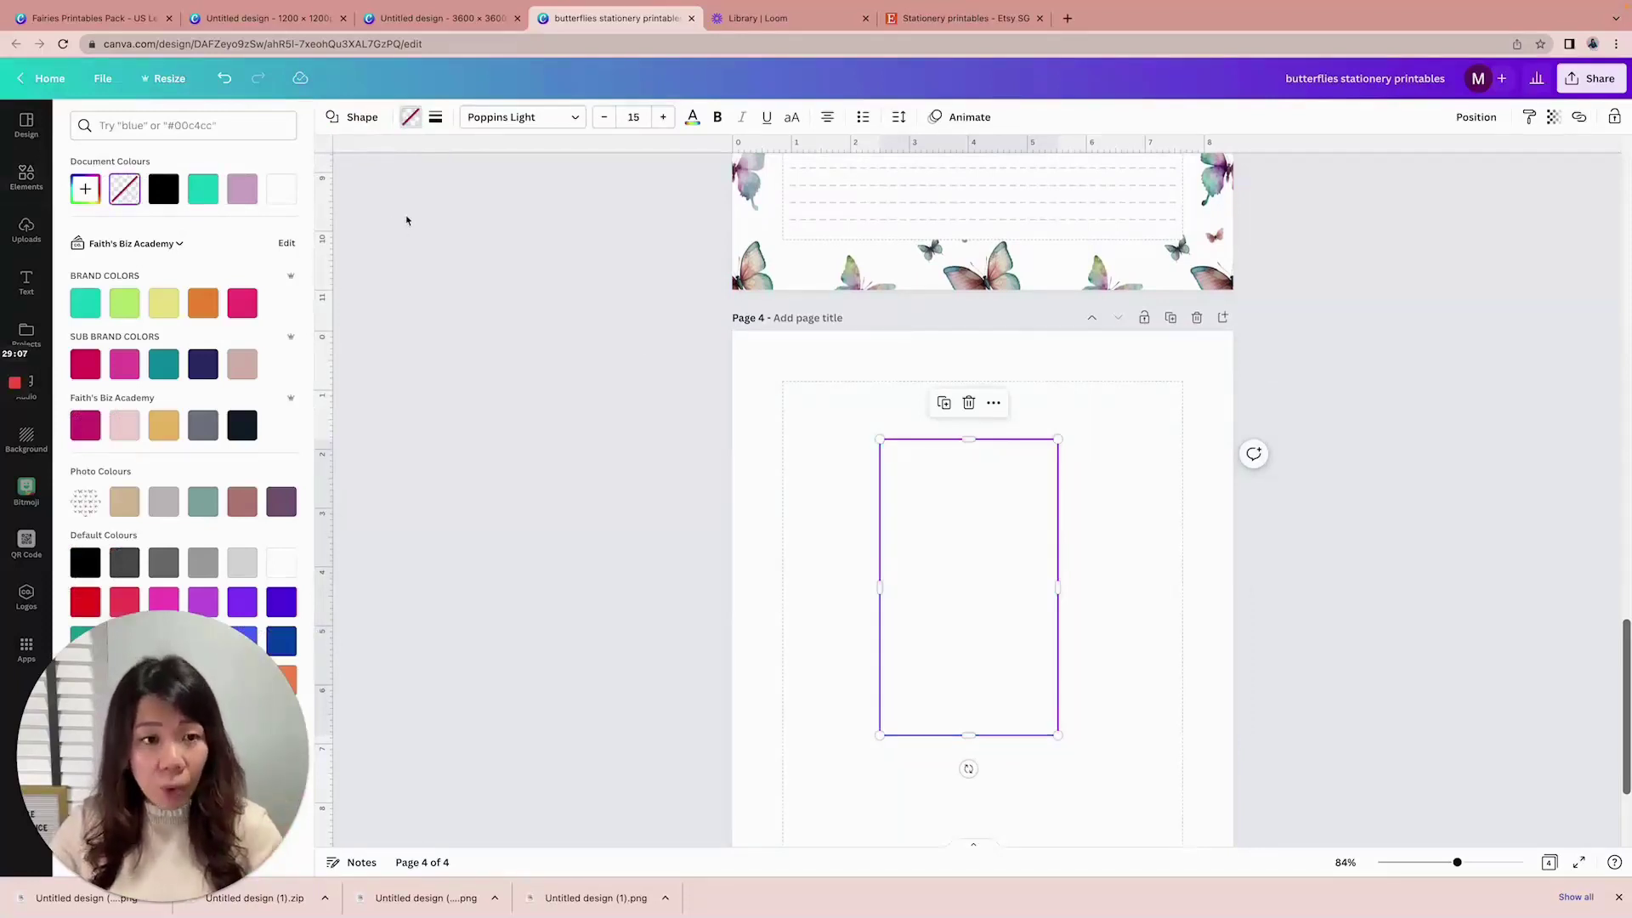
Give the transparent rectangle on page 4 a solid black border with a border weight of 1
{"action": "left_click", "coordinate": [435, 118]}
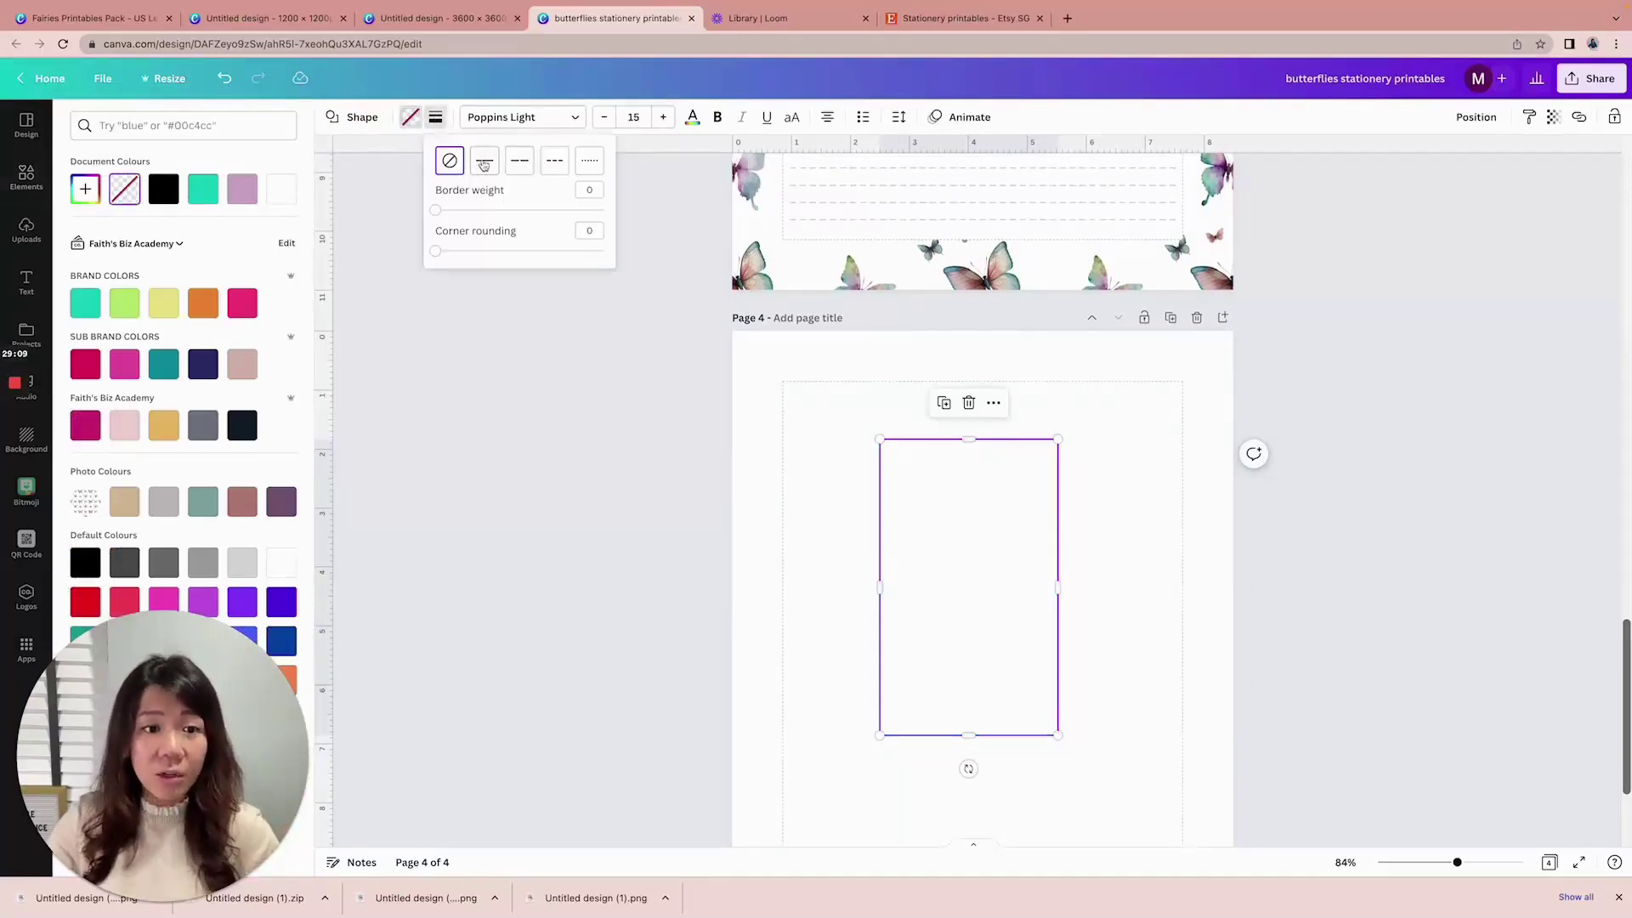
{"action": "left_click", "coordinate": [489, 166]}
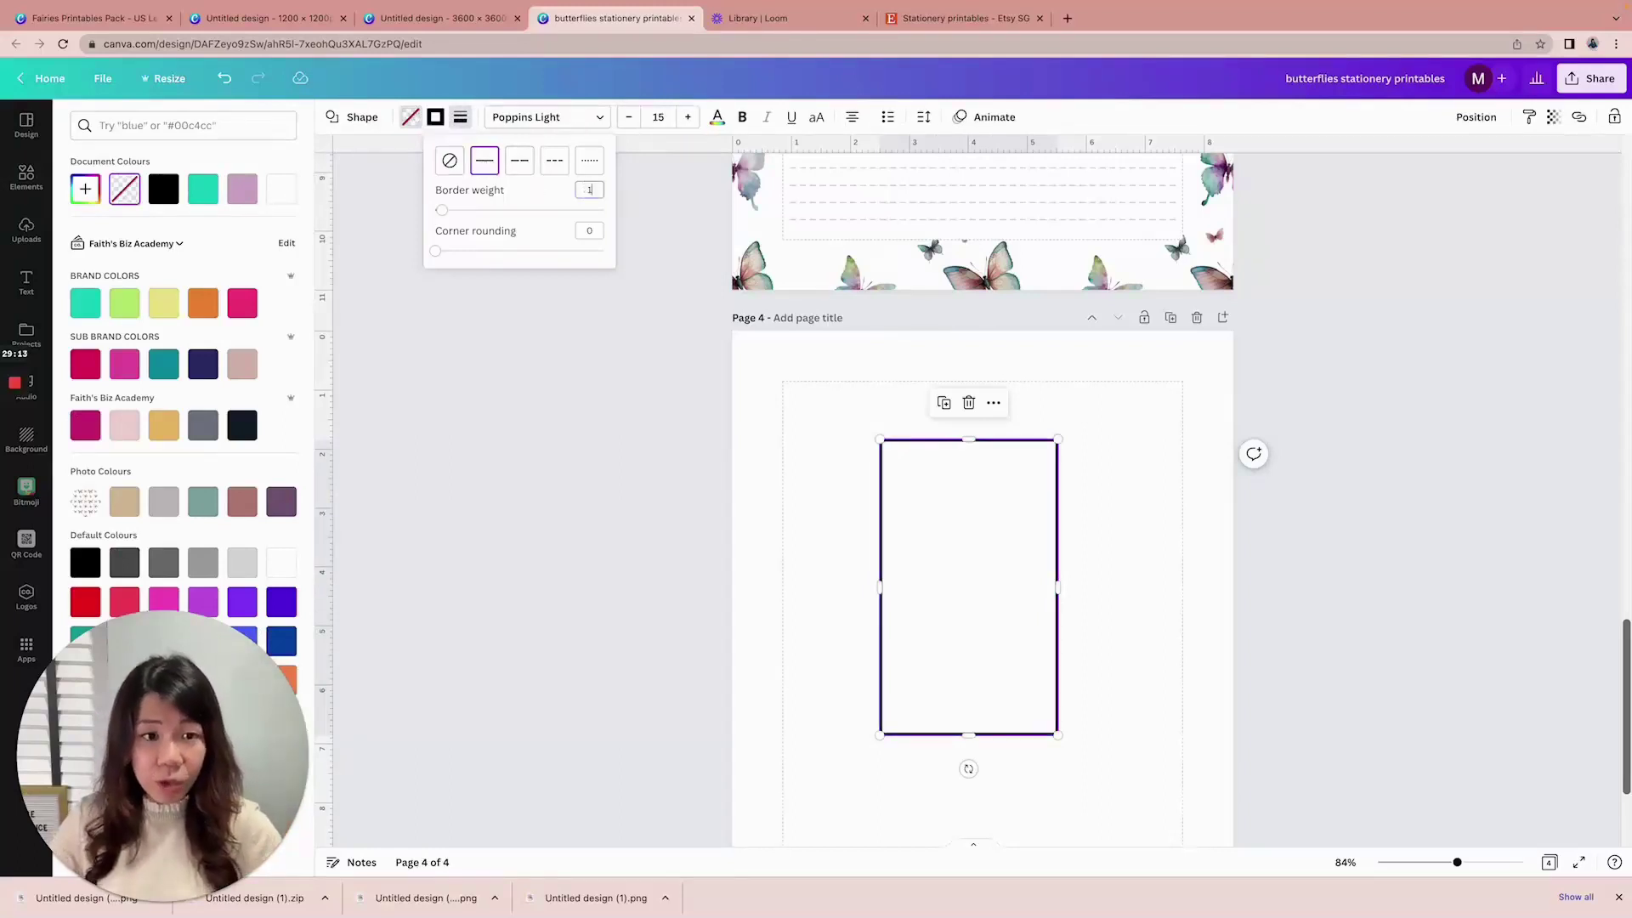
{"action": "left_click_drag", "start_coordinate": [441, 210], "coordinate": [436, 210]}
{"action": "left_click", "coordinate": [1337, 405]}
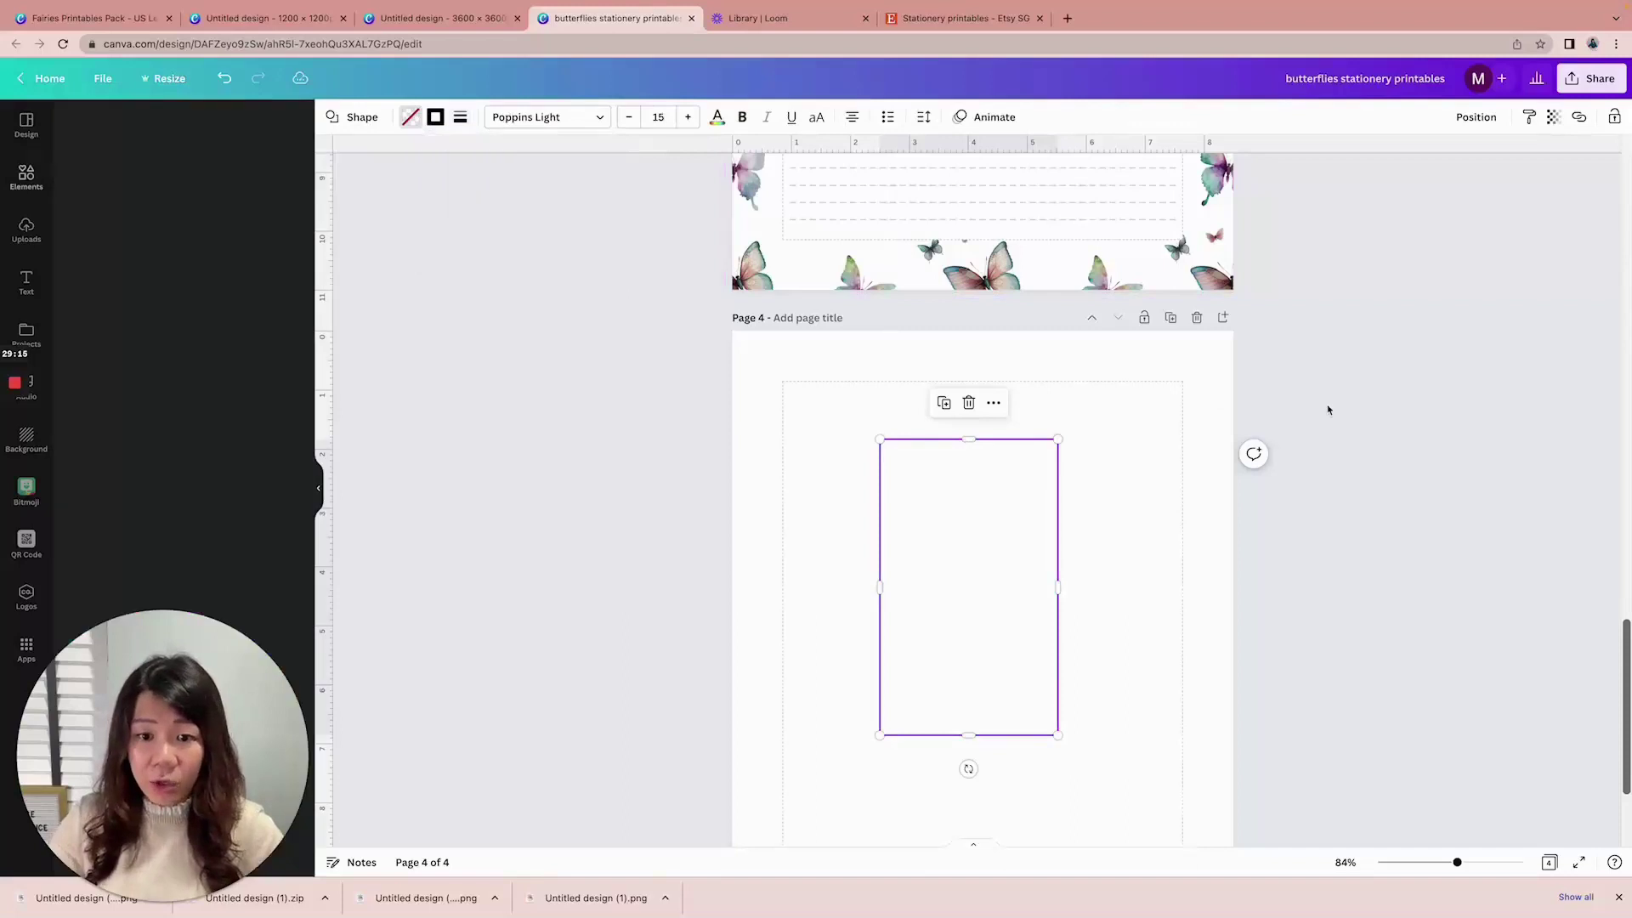
Move the outlined rectangle to the upper-left corner of page 4's margin guides
{"action": "left_click", "coordinate": [1061, 499]}
{"action": "left_click_drag", "start_coordinate": [994, 502], "coordinate": [915, 456]}
{"action": "scroll", "coordinate": [1352, 529], "scroll_direction": "down", "scroll_amount": 1}
{"action": "scroll", "coordinate": [1352, 528], "scroll_direction": "down", "scroll_amount": 3}
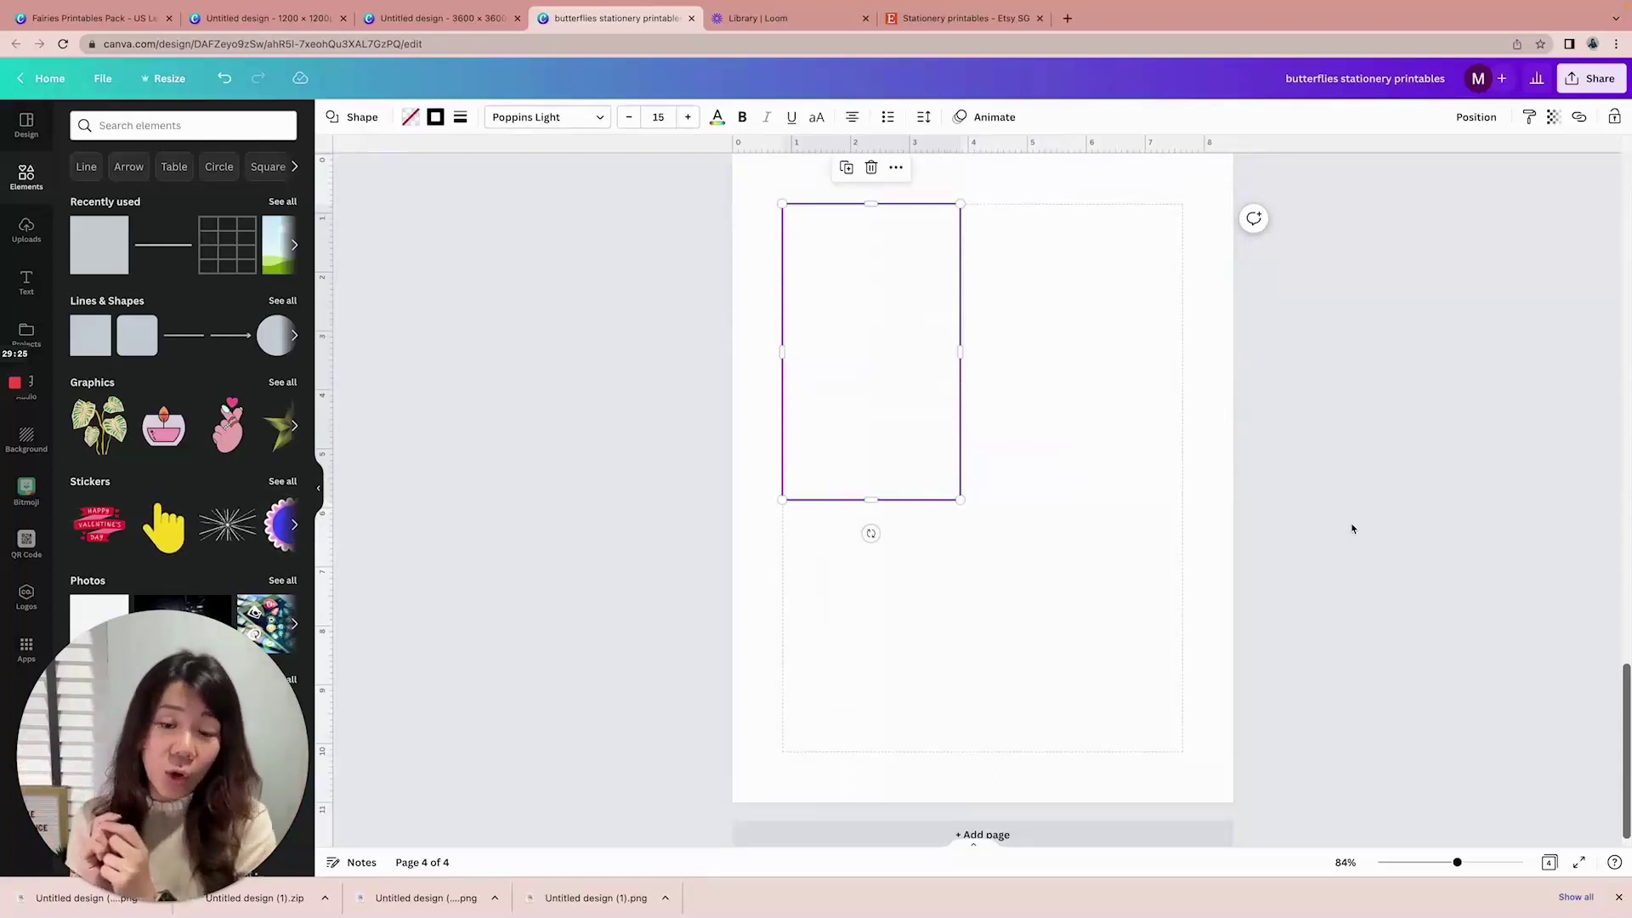
{"action": "scroll", "coordinate": [1003, 483], "scroll_direction": "up", "scroll_amount": 2}
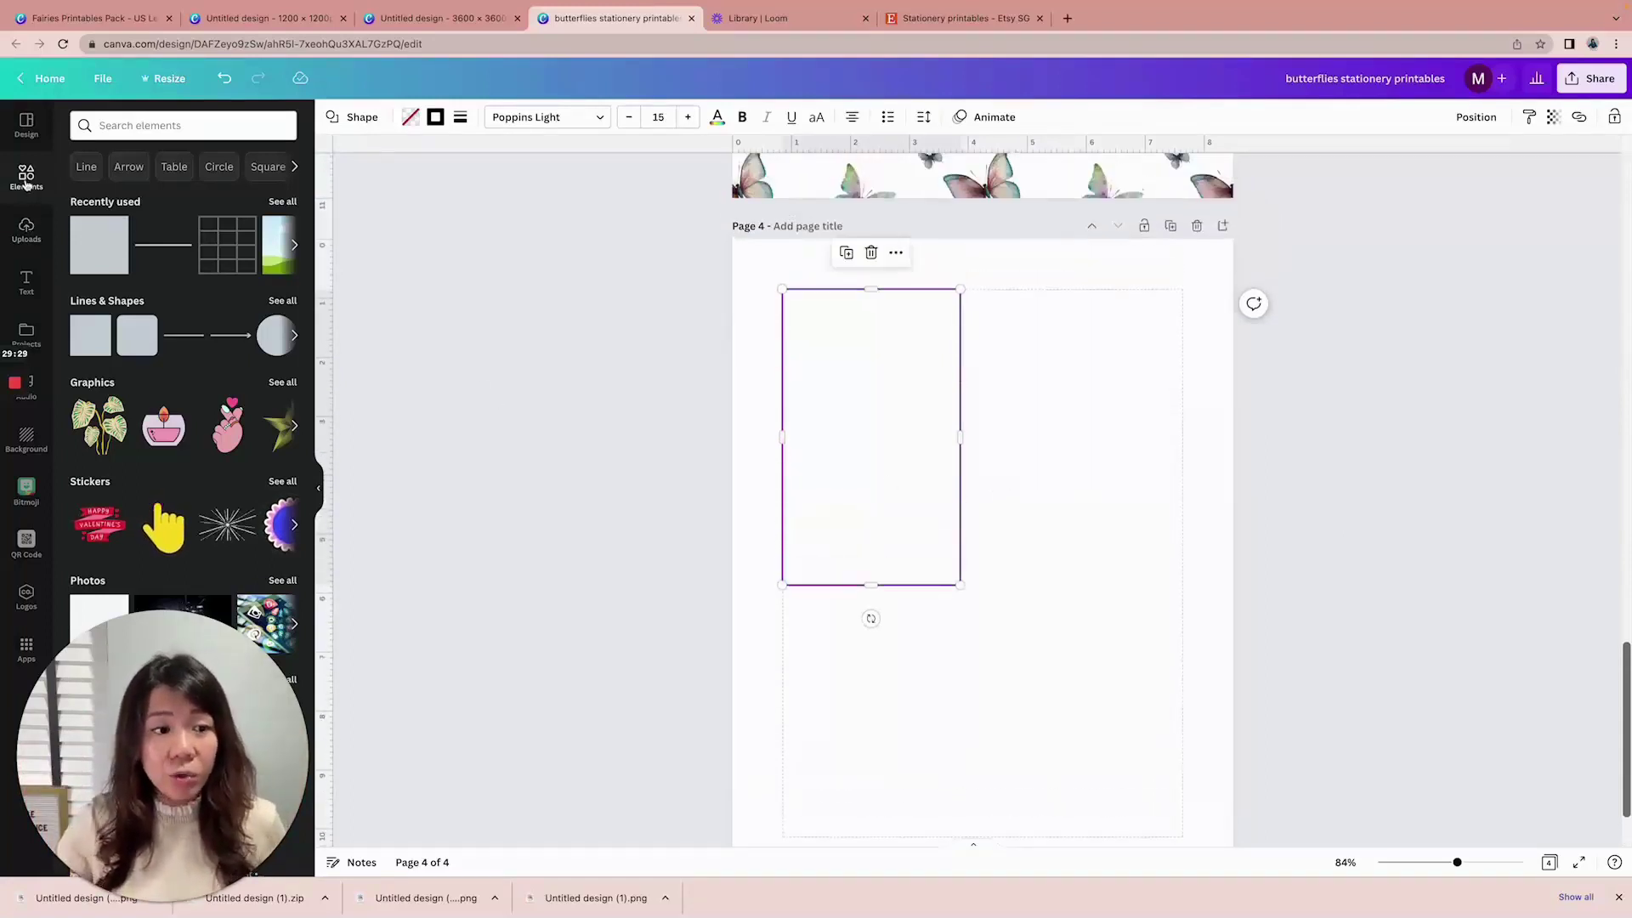
Insert a single-image grid onto page 4 and bring it forward one layer
{"action": "scroll", "coordinate": [161, 319], "scroll_direction": "down", "scroll_amount": 15}
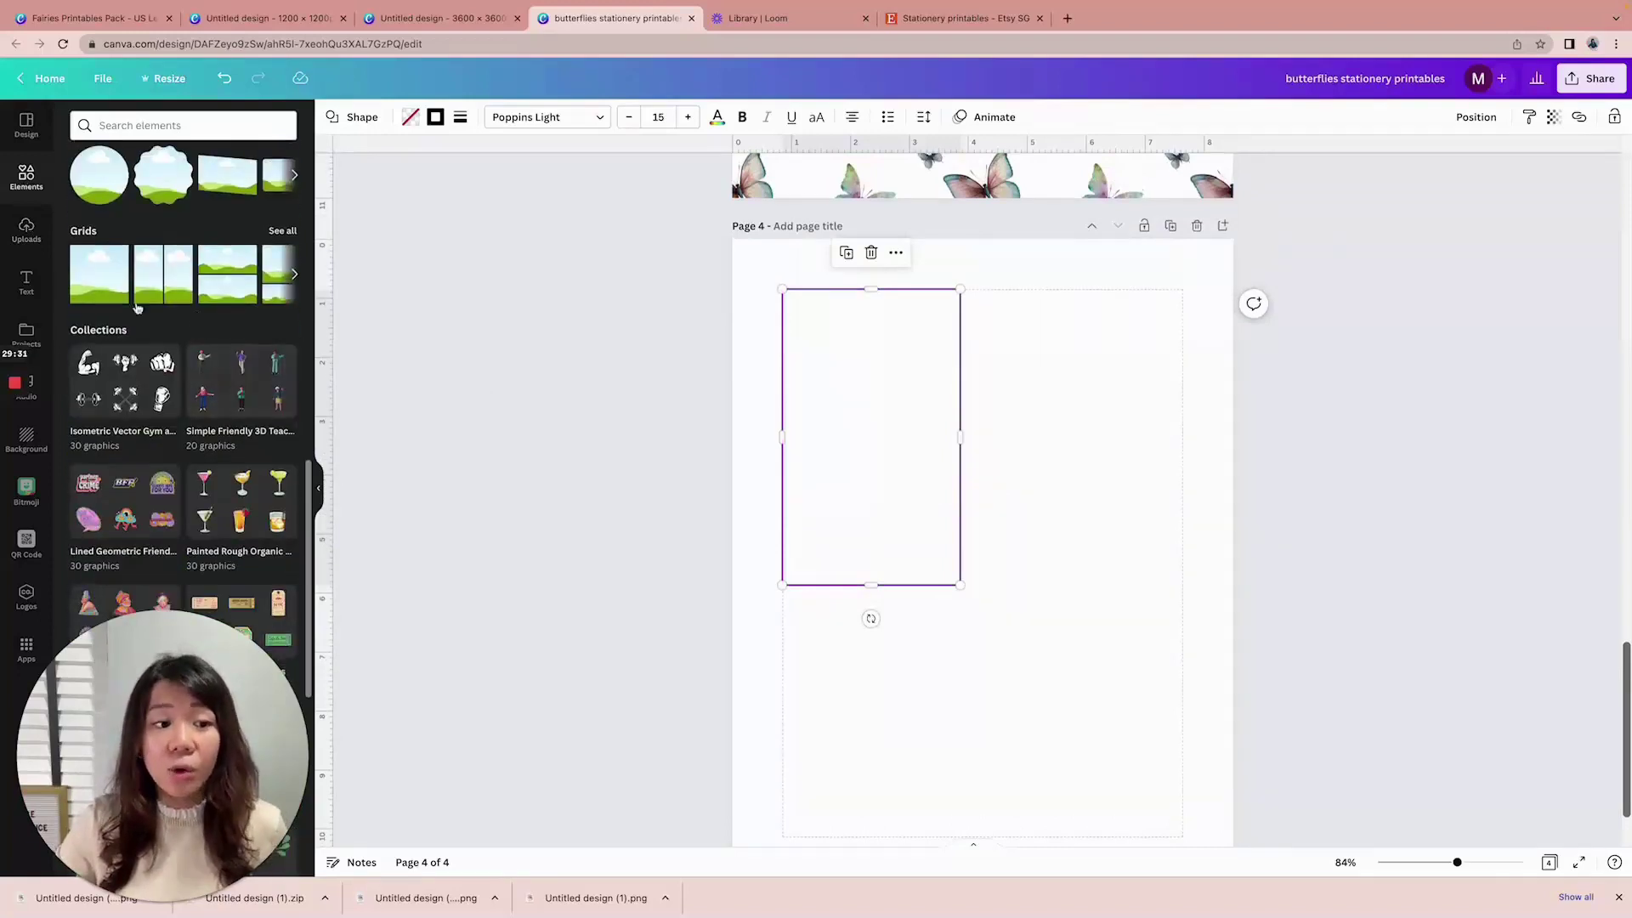
{"action": "left_click", "coordinate": [109, 293]}
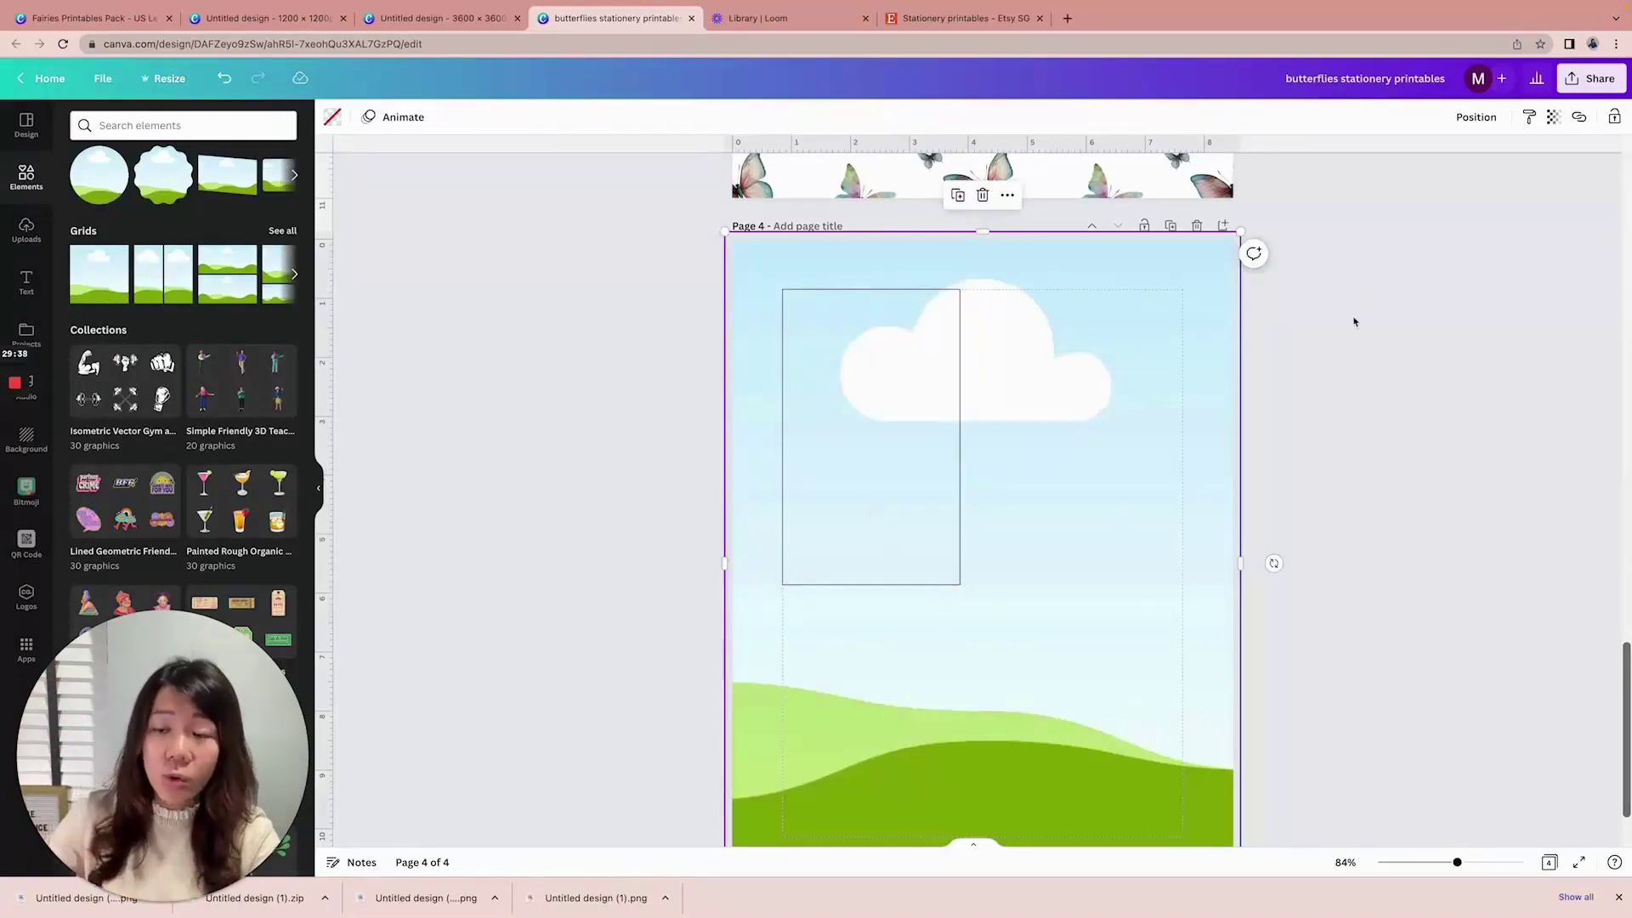
{"action": "left_click", "coordinate": [1475, 116]}
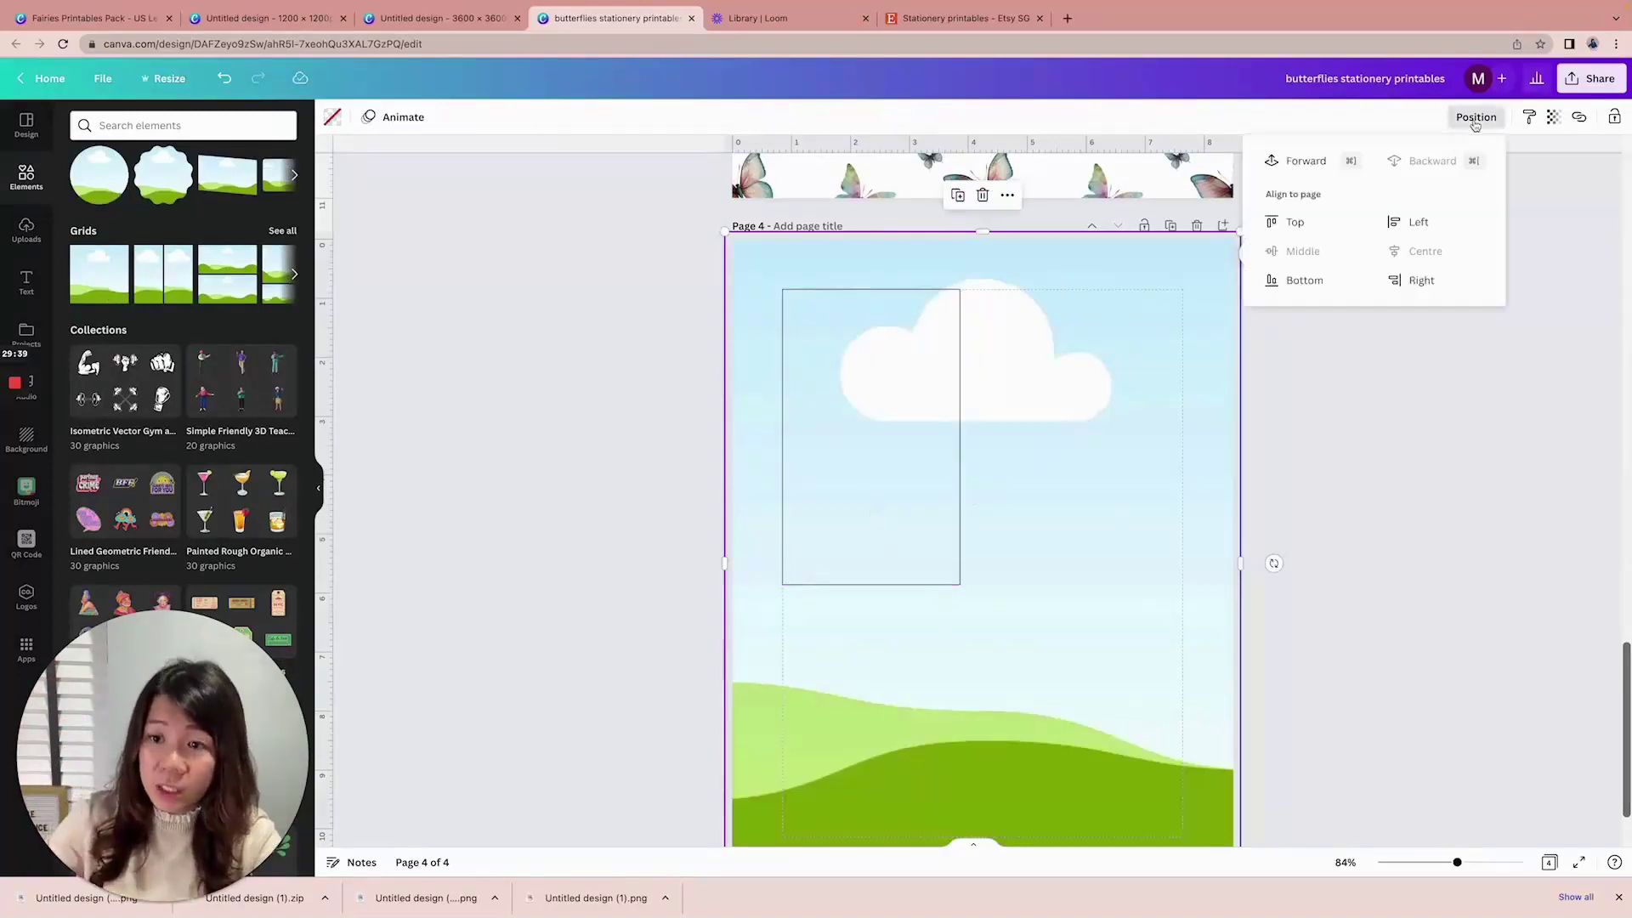
{"action": "left_click", "coordinate": [1288, 163]}
Resize the image grid to 3 by 5 inches so it exactly covers the outlined rectangle
{"action": "left_click_drag", "start_coordinate": [727, 231], "coordinate": [782, 289]}
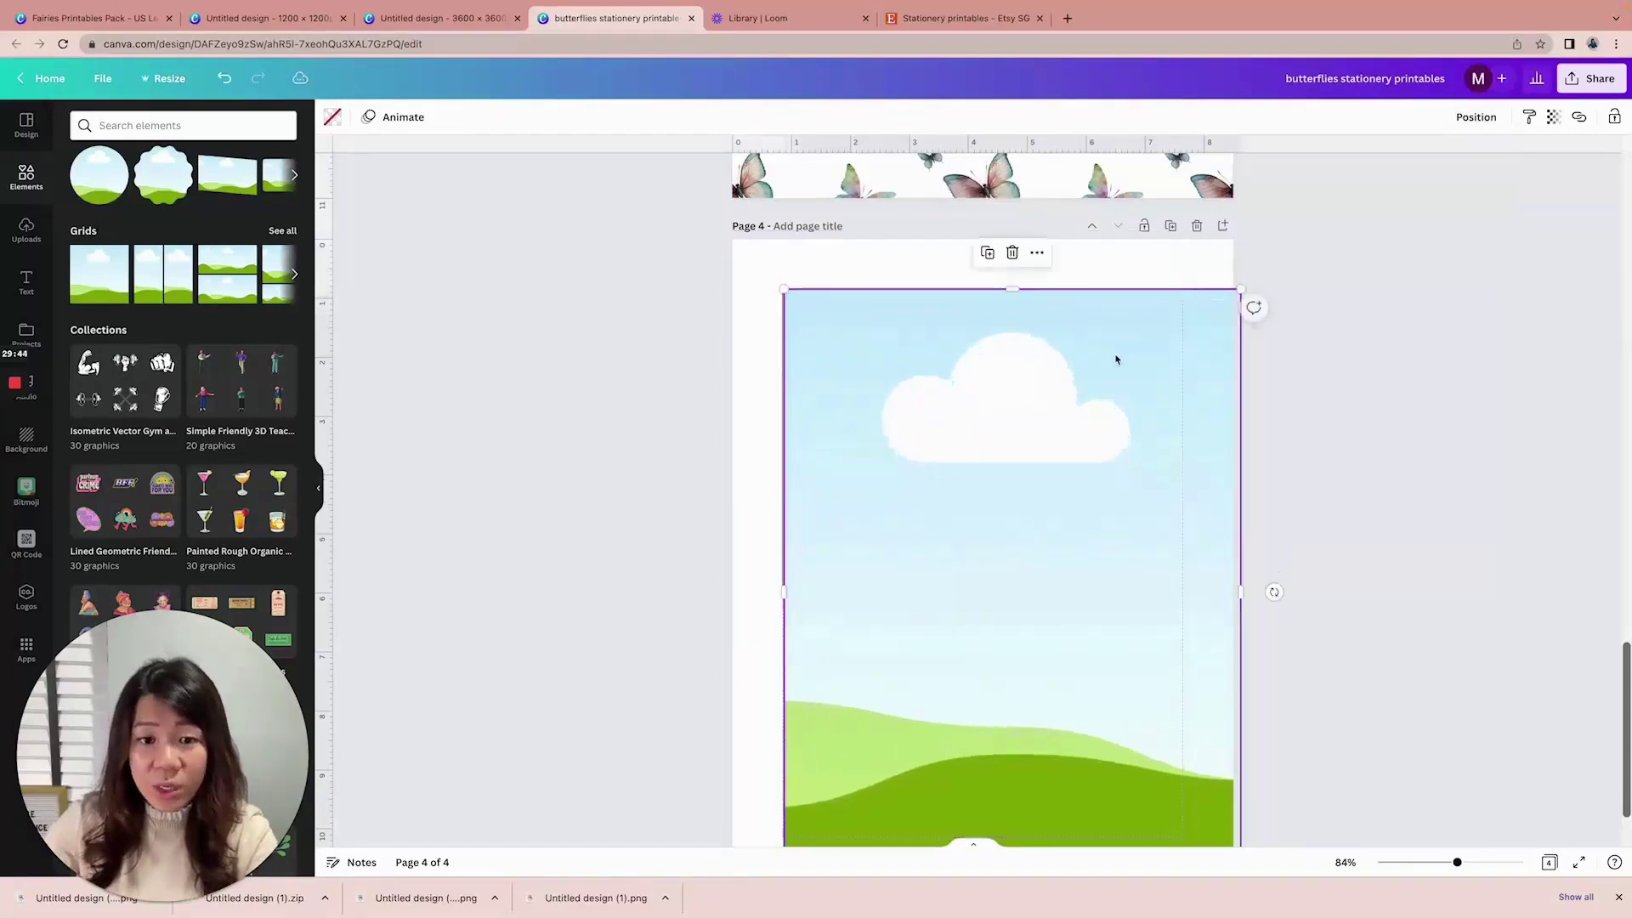
{"action": "scroll", "coordinate": [1116, 357], "scroll_direction": "down", "scroll_amount": 2}
{"action": "left_click_drag", "start_coordinate": [1240, 796], "coordinate": [961, 486]}
{"action": "scroll", "coordinate": [839, 240], "scroll_direction": "up", "scroll_amount": 1}
{"action": "left_click_drag", "start_coordinate": [782, 241], "coordinate": [782, 241]}
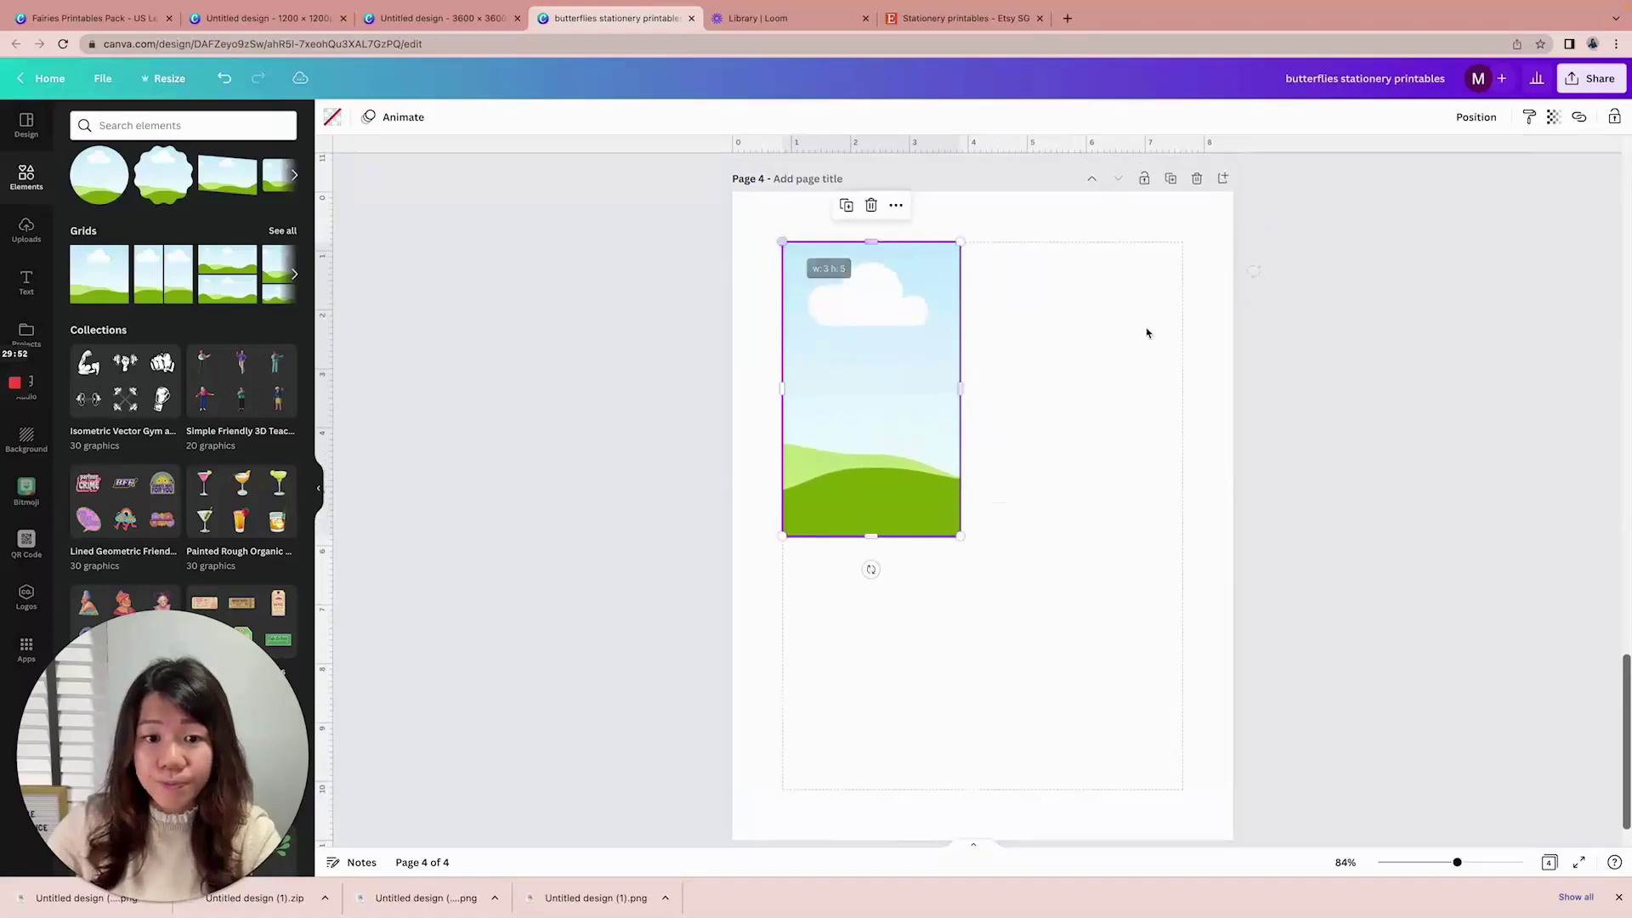
{"action": "left_click", "coordinate": [1093, 349]}
Fill the 3 by 5 inch grid with the uploaded image of small butterflies in a repeating pattern
{"action": "scroll", "coordinate": [1095, 347], "scroll_direction": "up", "scroll_amount": 1}
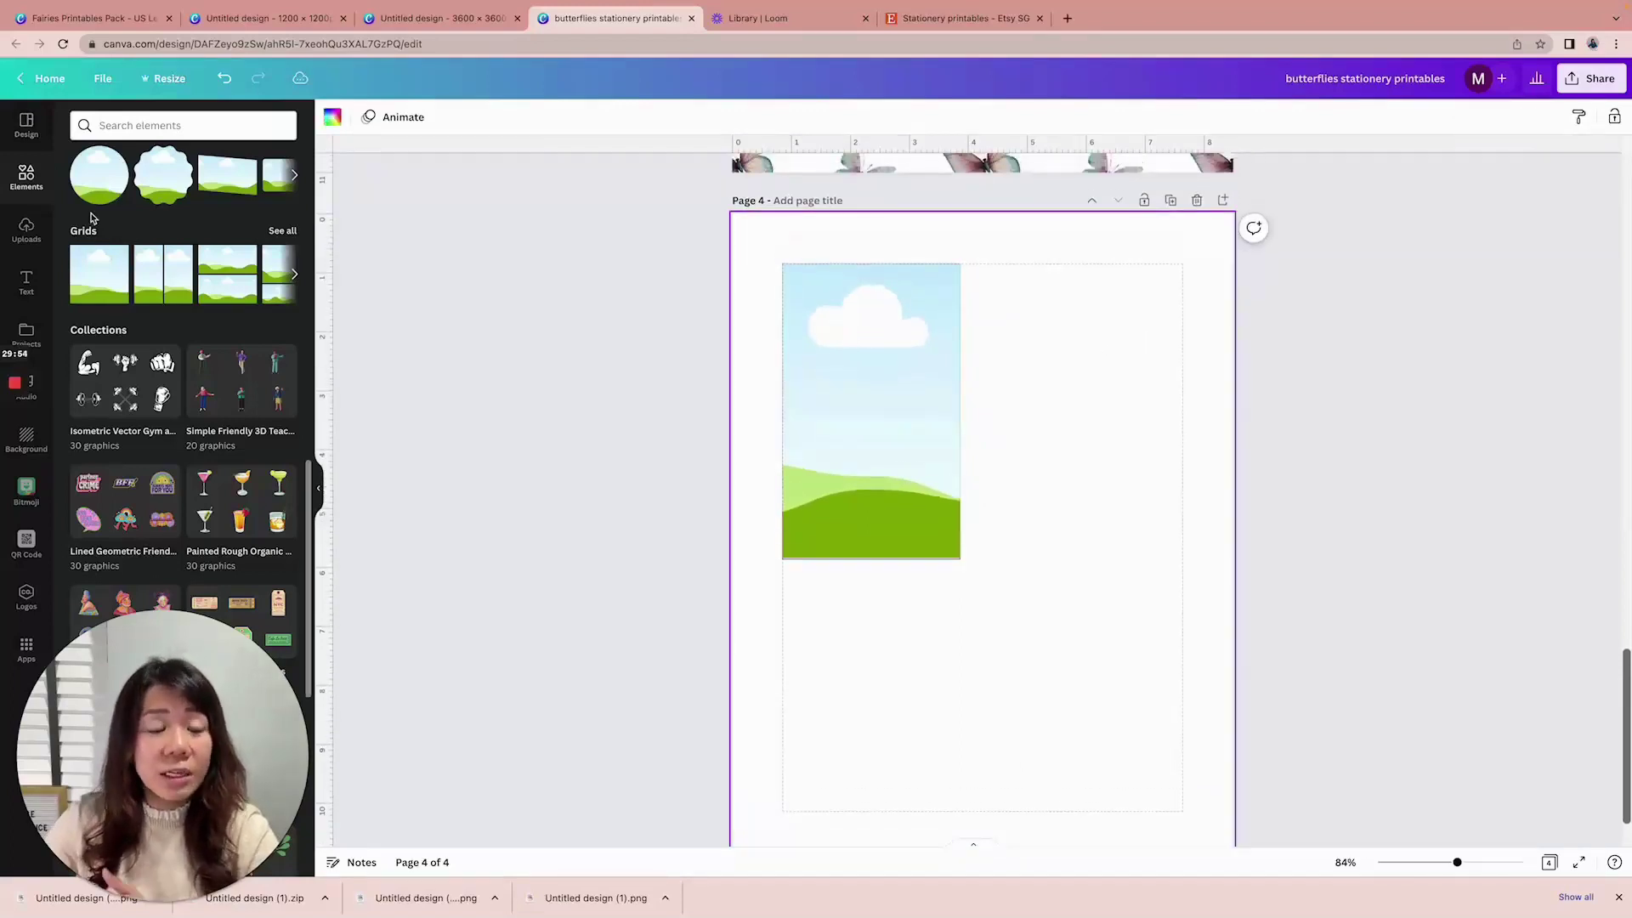
{"action": "scroll", "coordinate": [183, 255], "scroll_direction": "up", "scroll_amount": 1}
{"action": "left_click", "coordinate": [26, 230]}
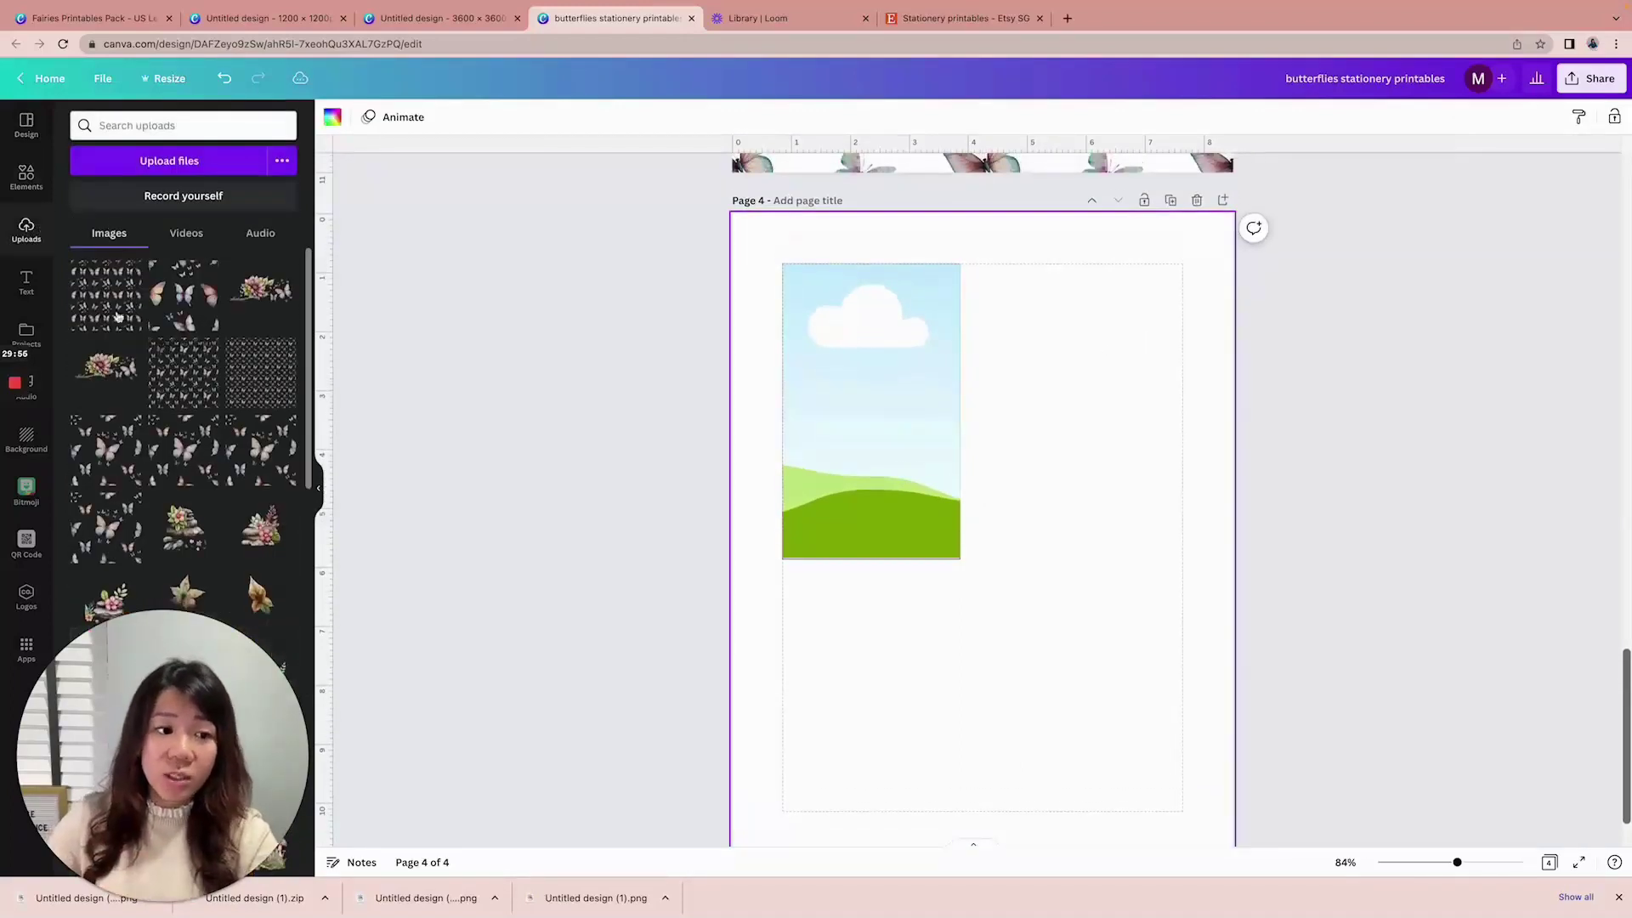
{"action": "left_click_drag", "start_coordinate": [106, 298], "coordinate": [853, 378]}
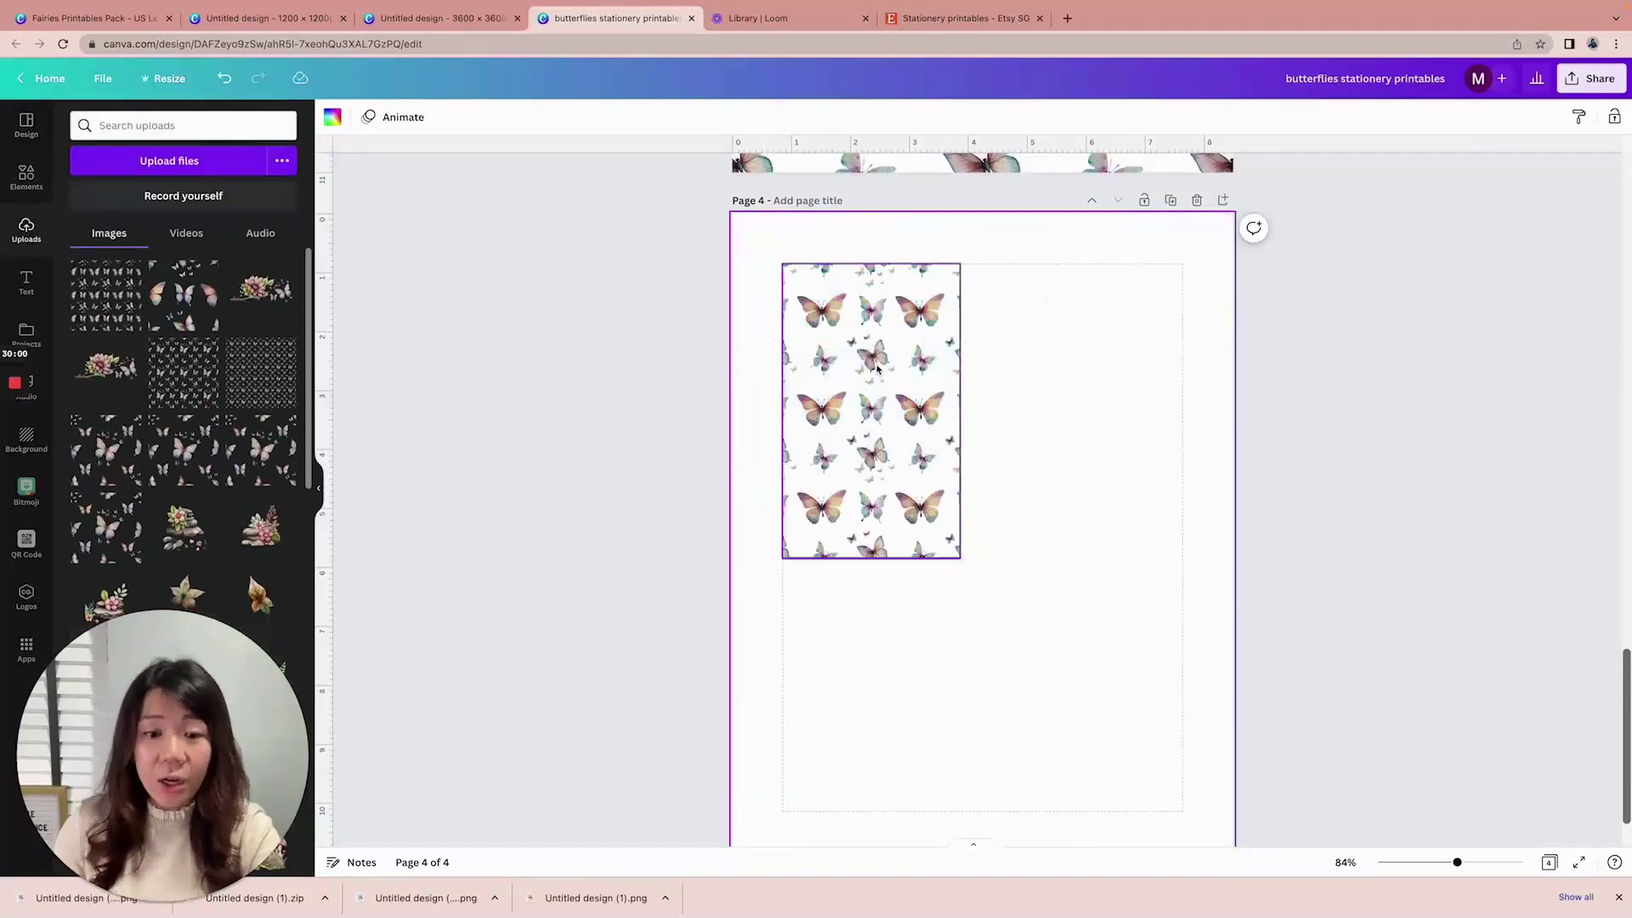
Enlarge and reposition the butterfly pattern inside its grid crop, shifting it so butterflies run along both side edges
{"action": "double_click", "coordinate": [877, 367]}
{"action": "left_click_drag", "start_coordinate": [1017, 557], "coordinate": [1058, 595]}
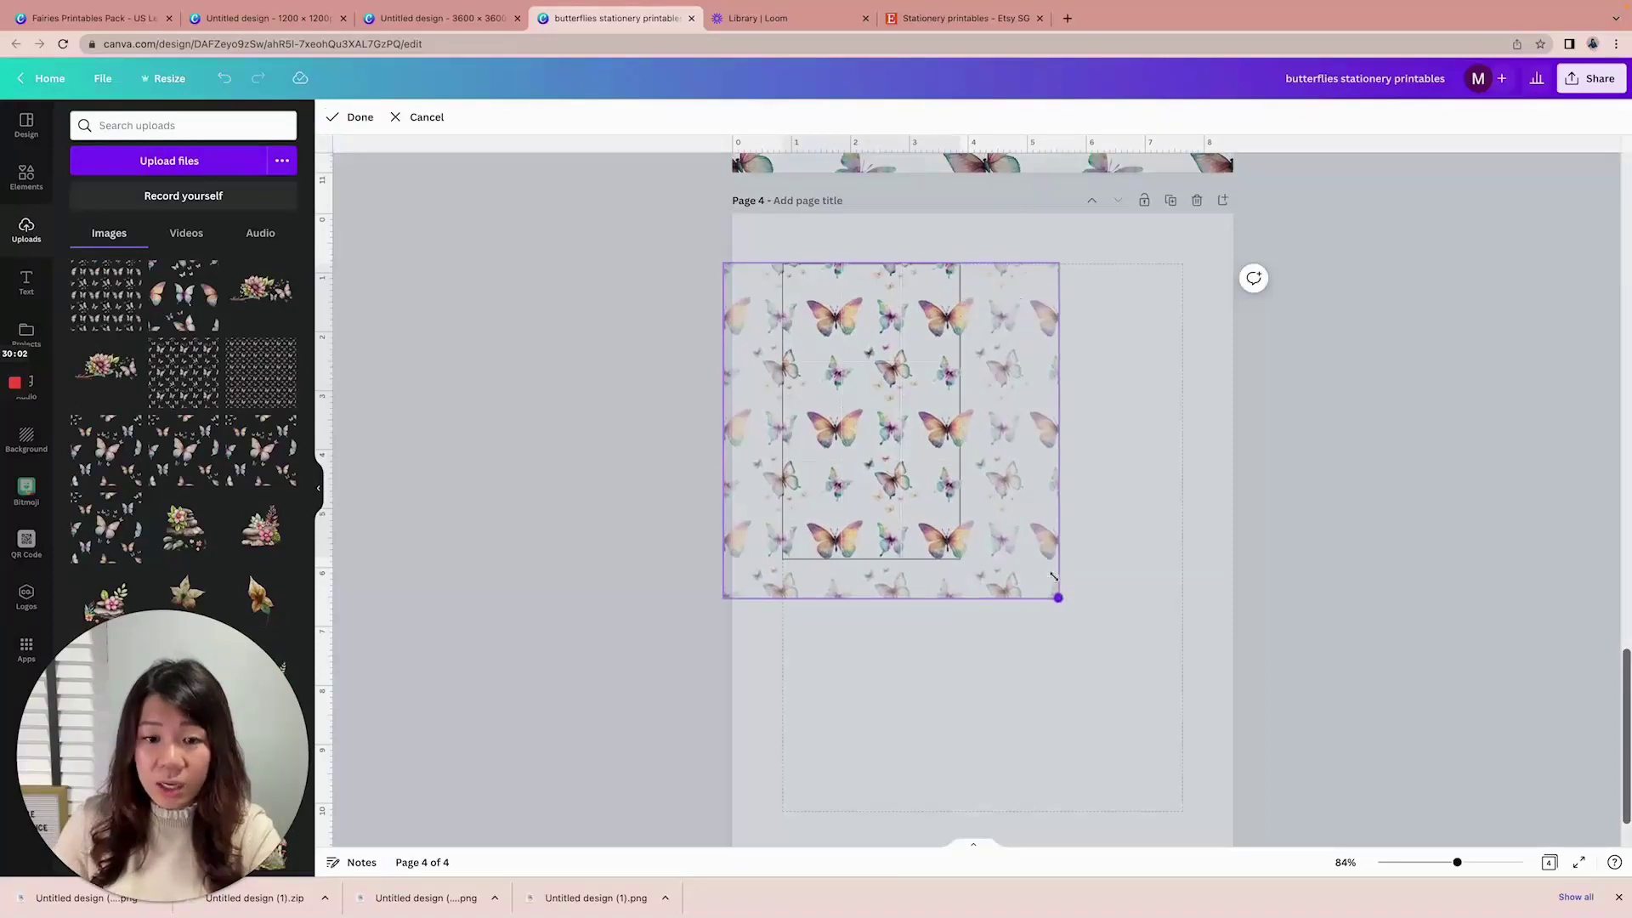
{"action": "left_click_drag", "start_coordinate": [883, 424], "coordinate": [848, 404]}
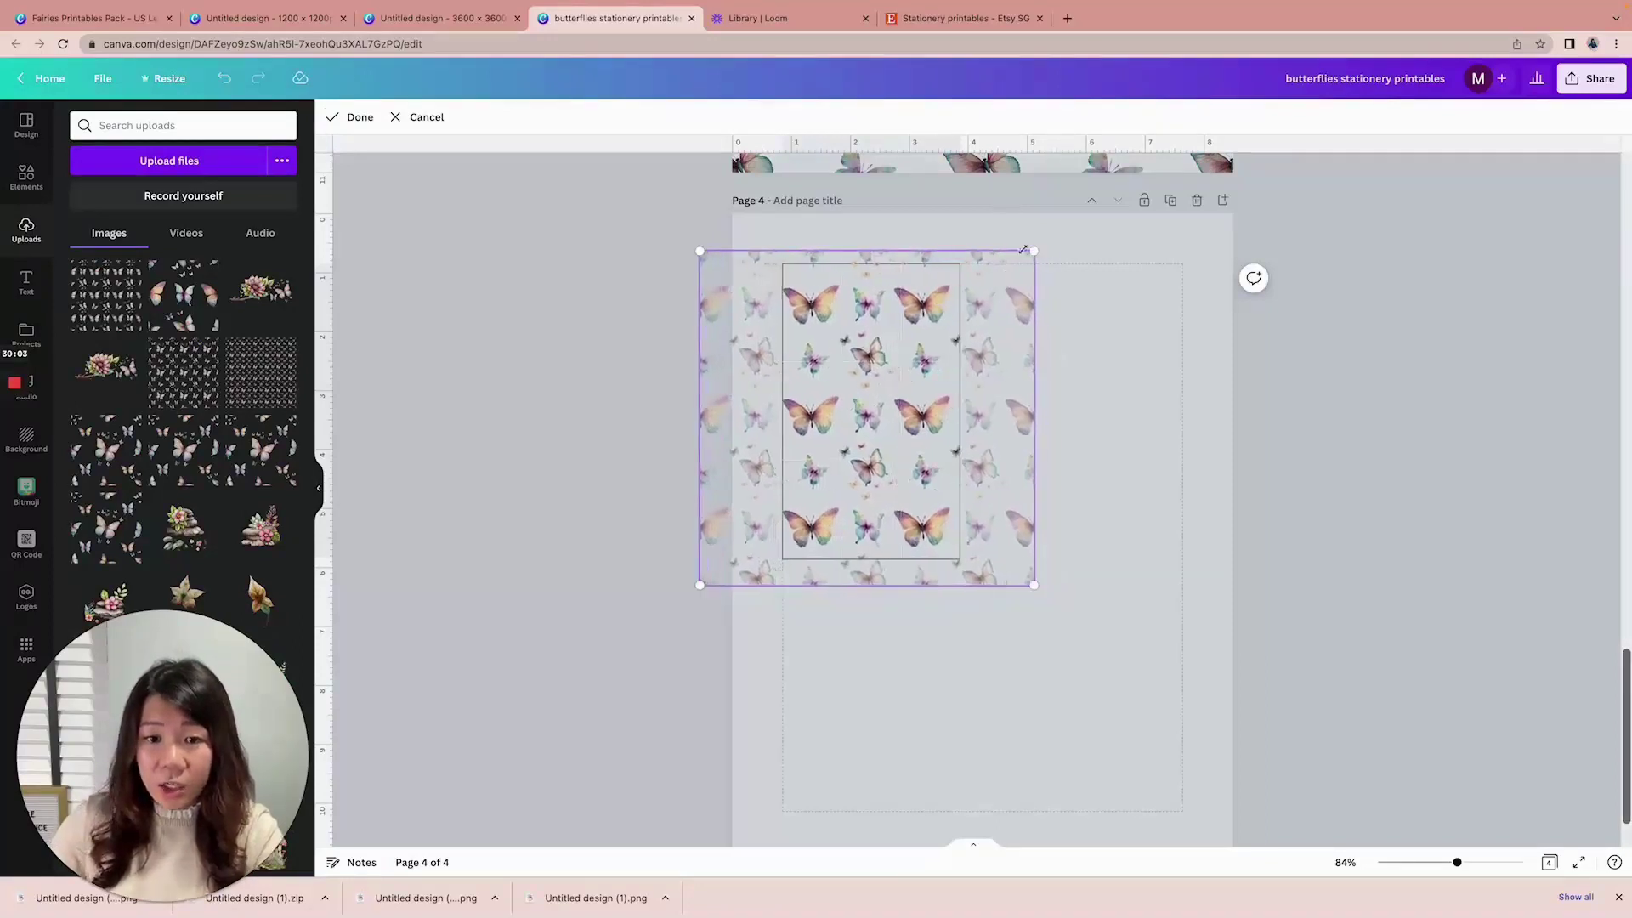
{"action": "mouse_move", "coordinate": [1039, 248]}
{"action": "left_mouse_down"}
{"action": "mouse_move", "coordinate": [1064, 222]}
{"action": "mouse_move", "coordinate": [1021, 264]}
{"action": "left_mouse_up"}
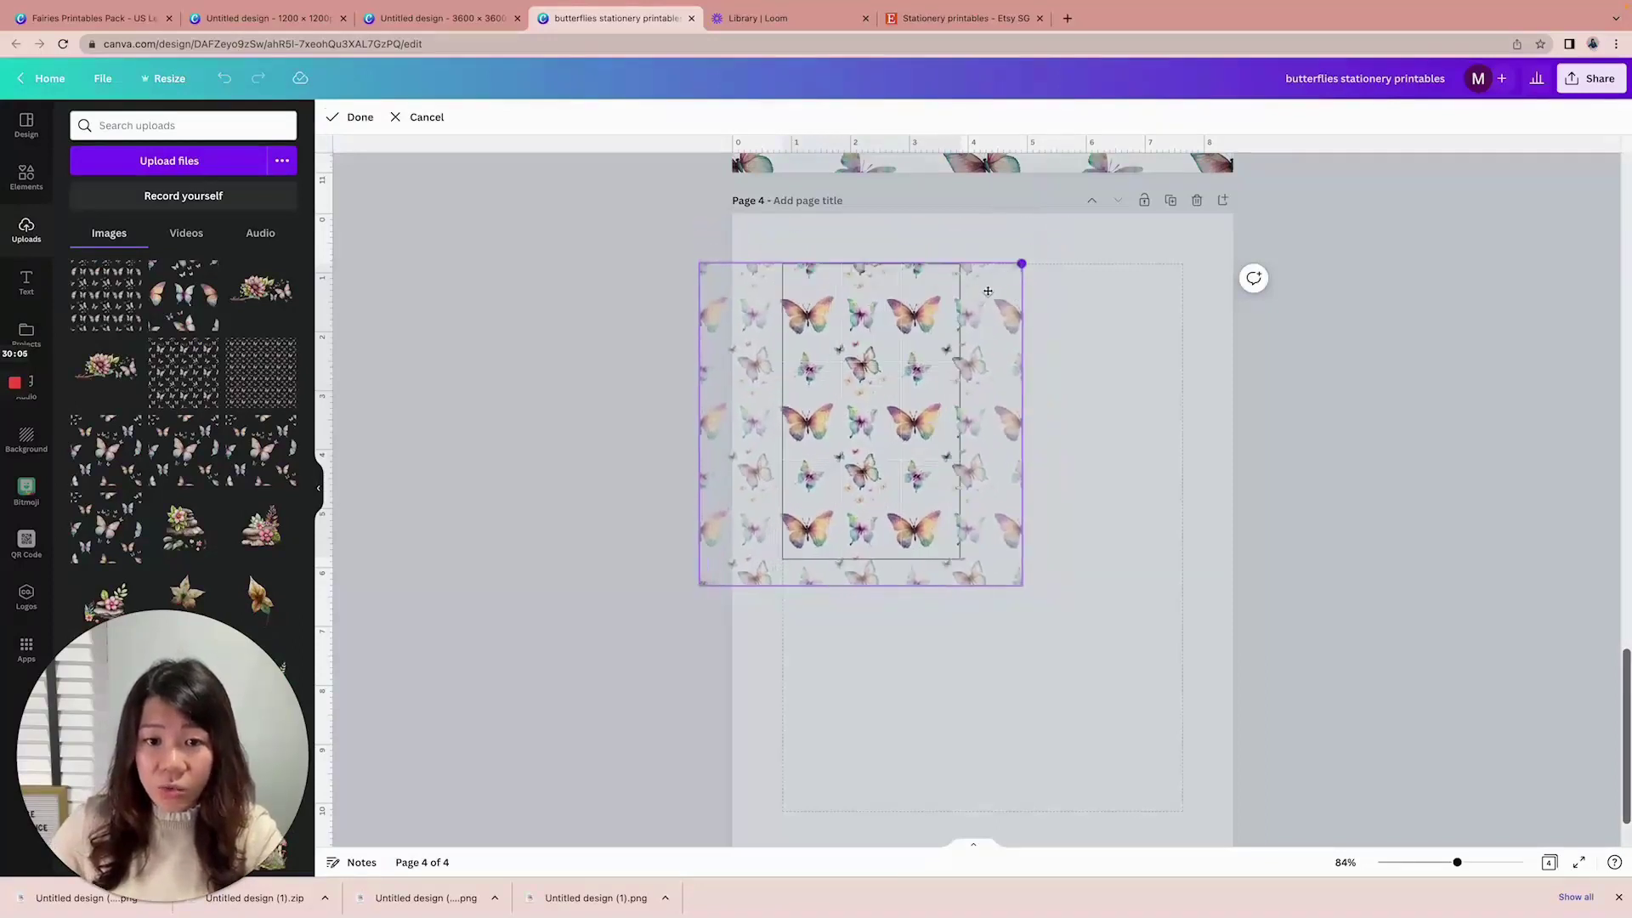
{"action": "left_click_drag", "start_coordinate": [915, 308], "coordinate": [903, 308]}
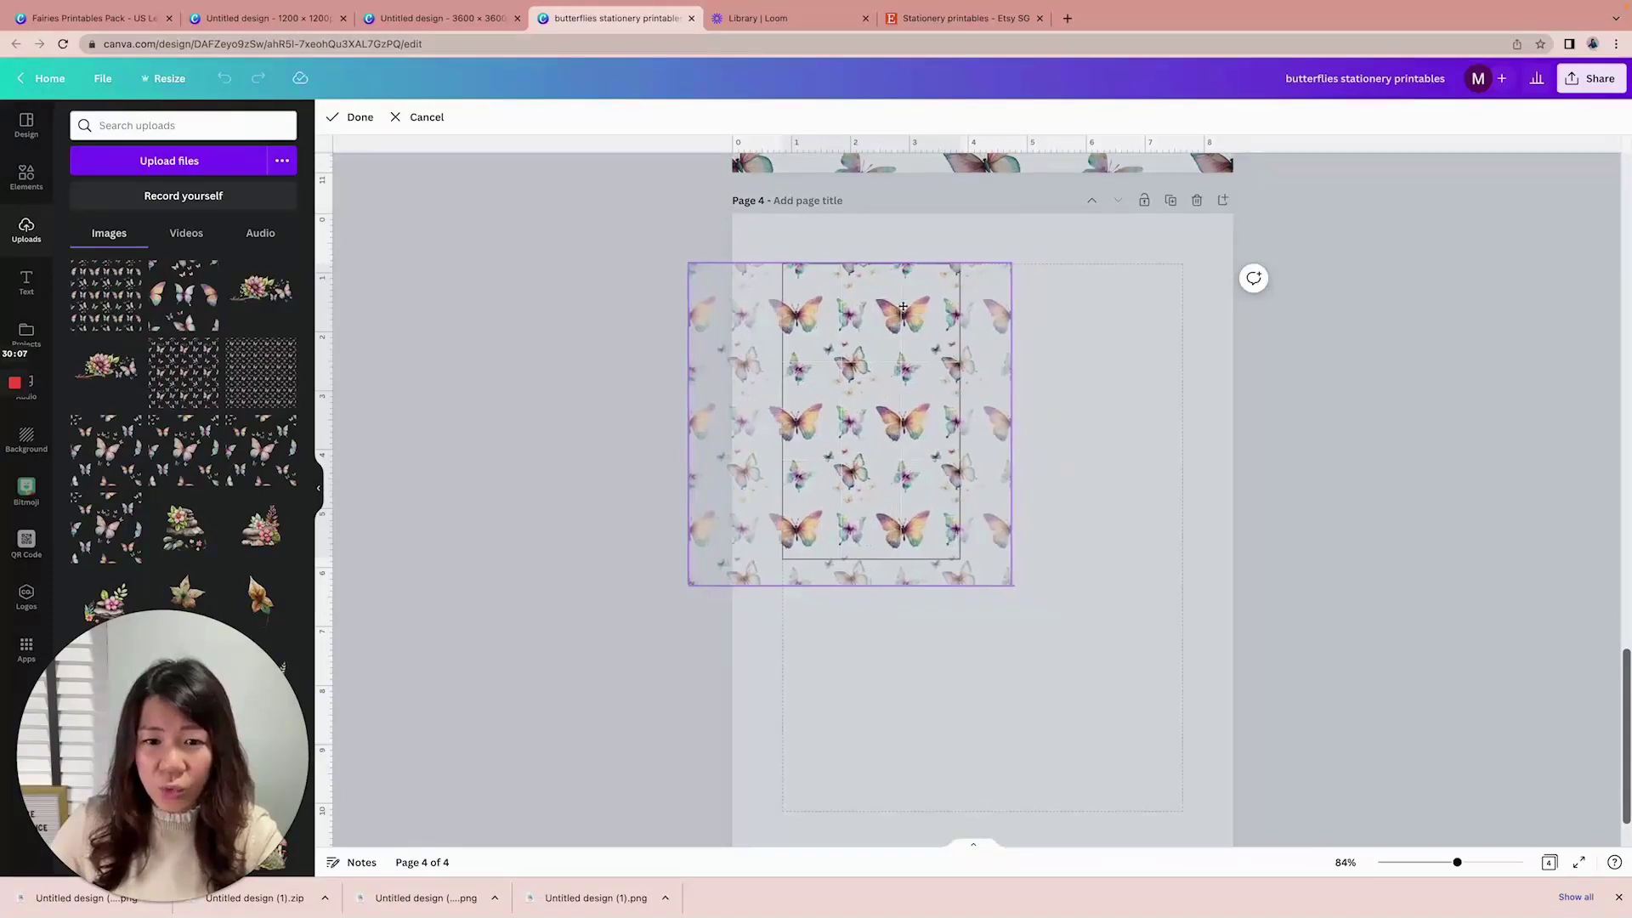
{"action": "left_click_drag", "start_coordinate": [1010, 584], "coordinate": [1029, 603]}
{"action": "left_click_drag", "start_coordinate": [871, 397], "coordinate": [890, 323]}
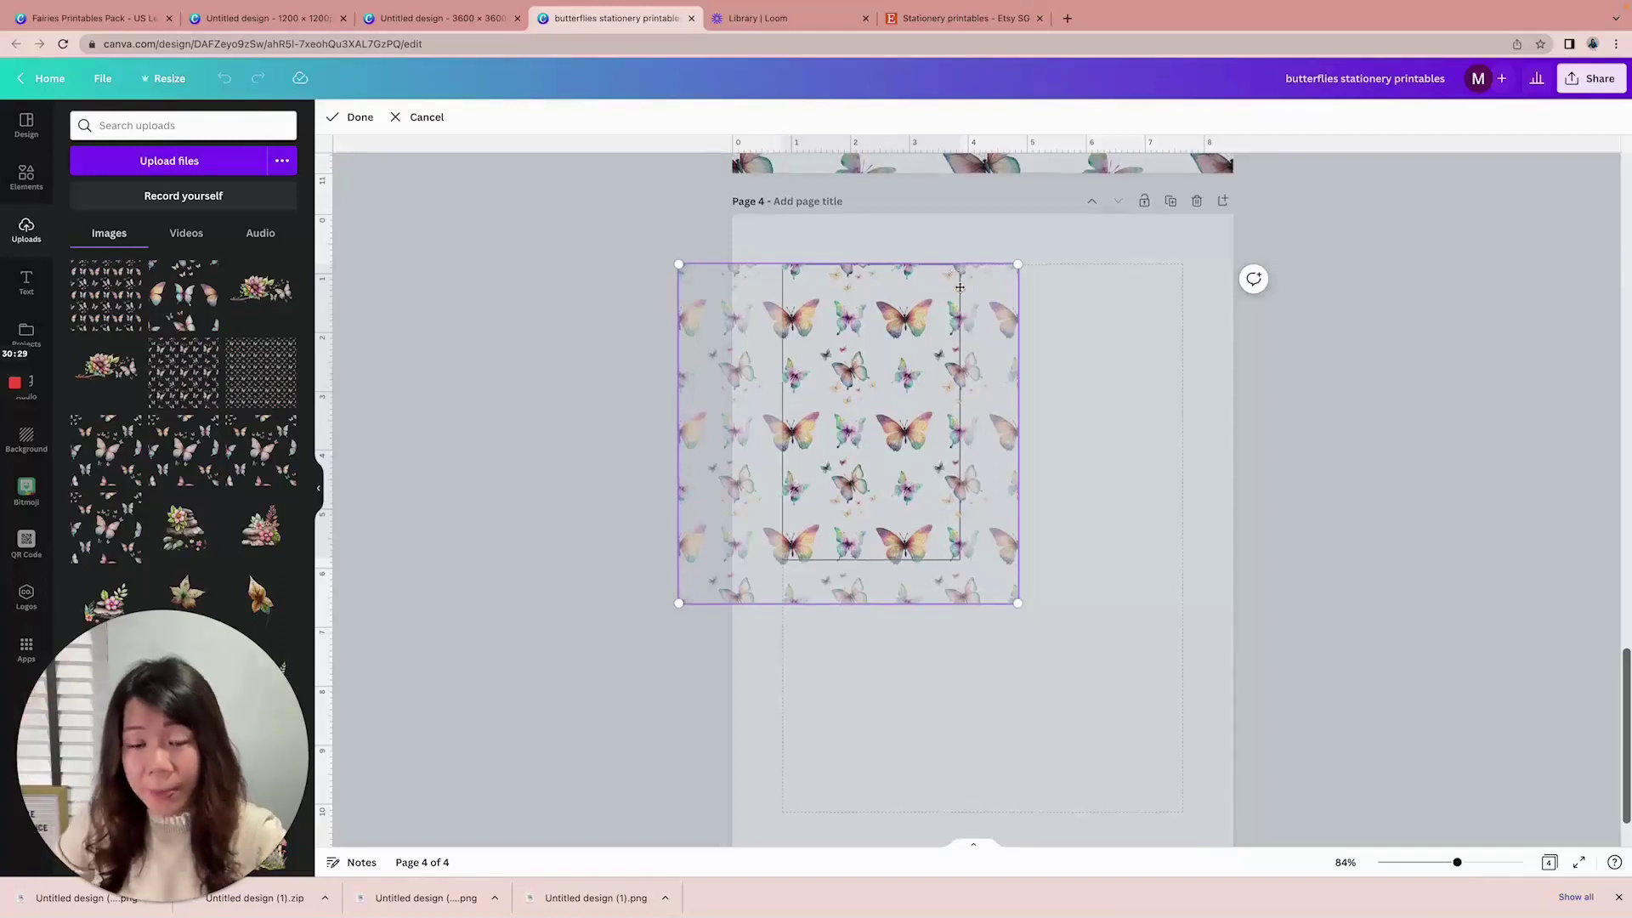
{"action": "left_click_drag", "start_coordinate": [908, 317], "coordinate": [900, 317]}
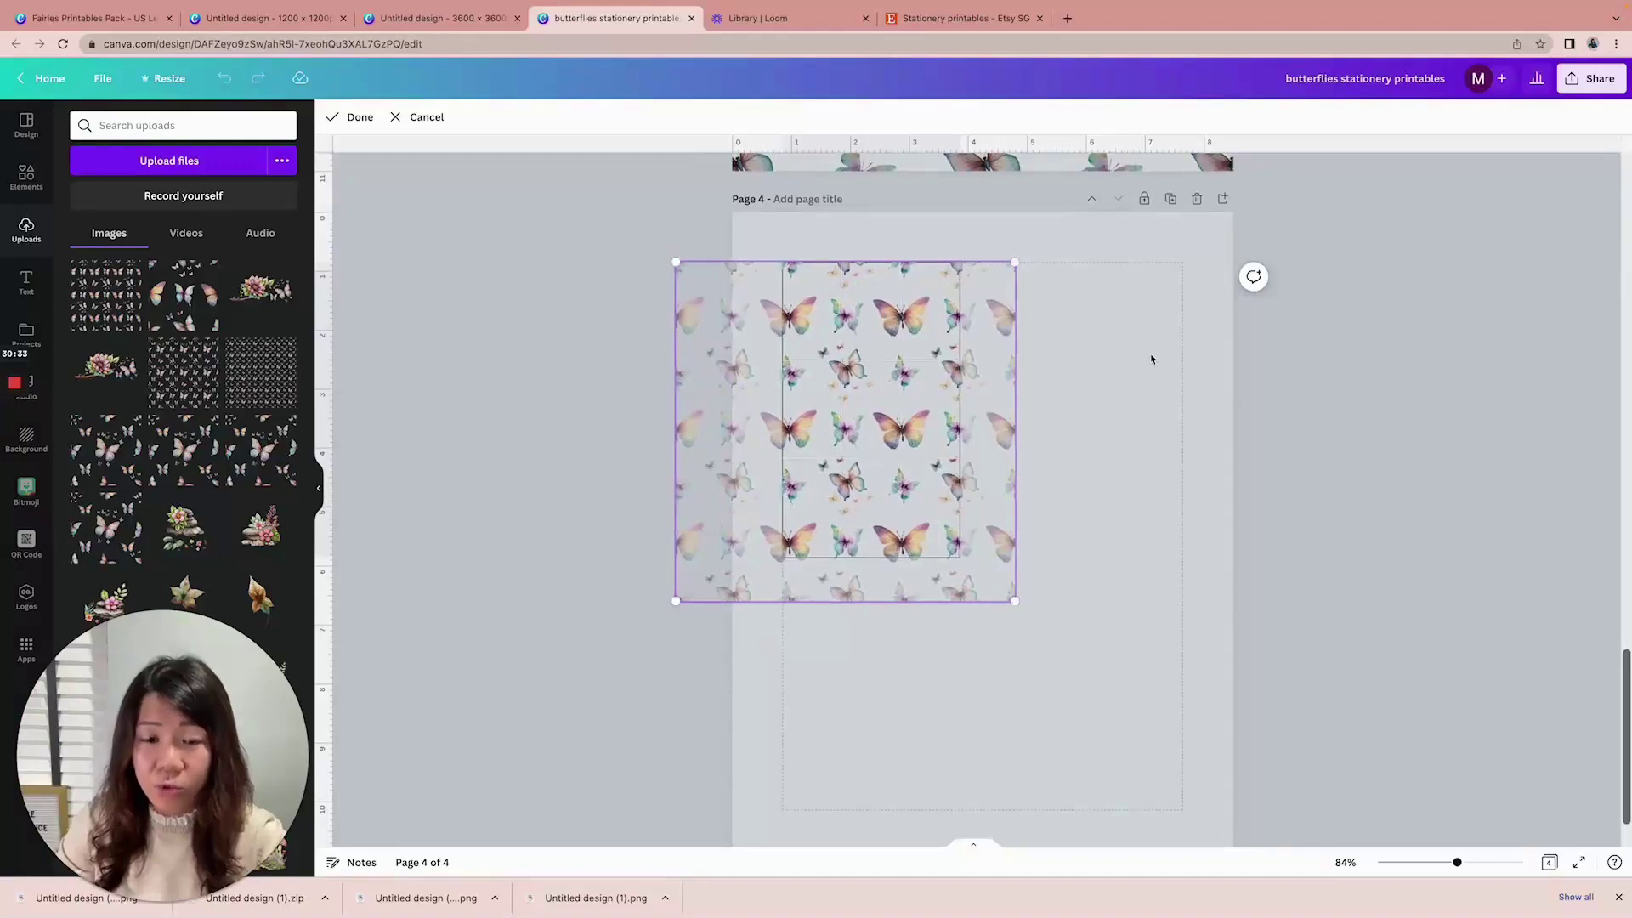
{"action": "left_click", "coordinate": [1151, 359]}
{"action": "left_click", "coordinate": [1072, 349]}
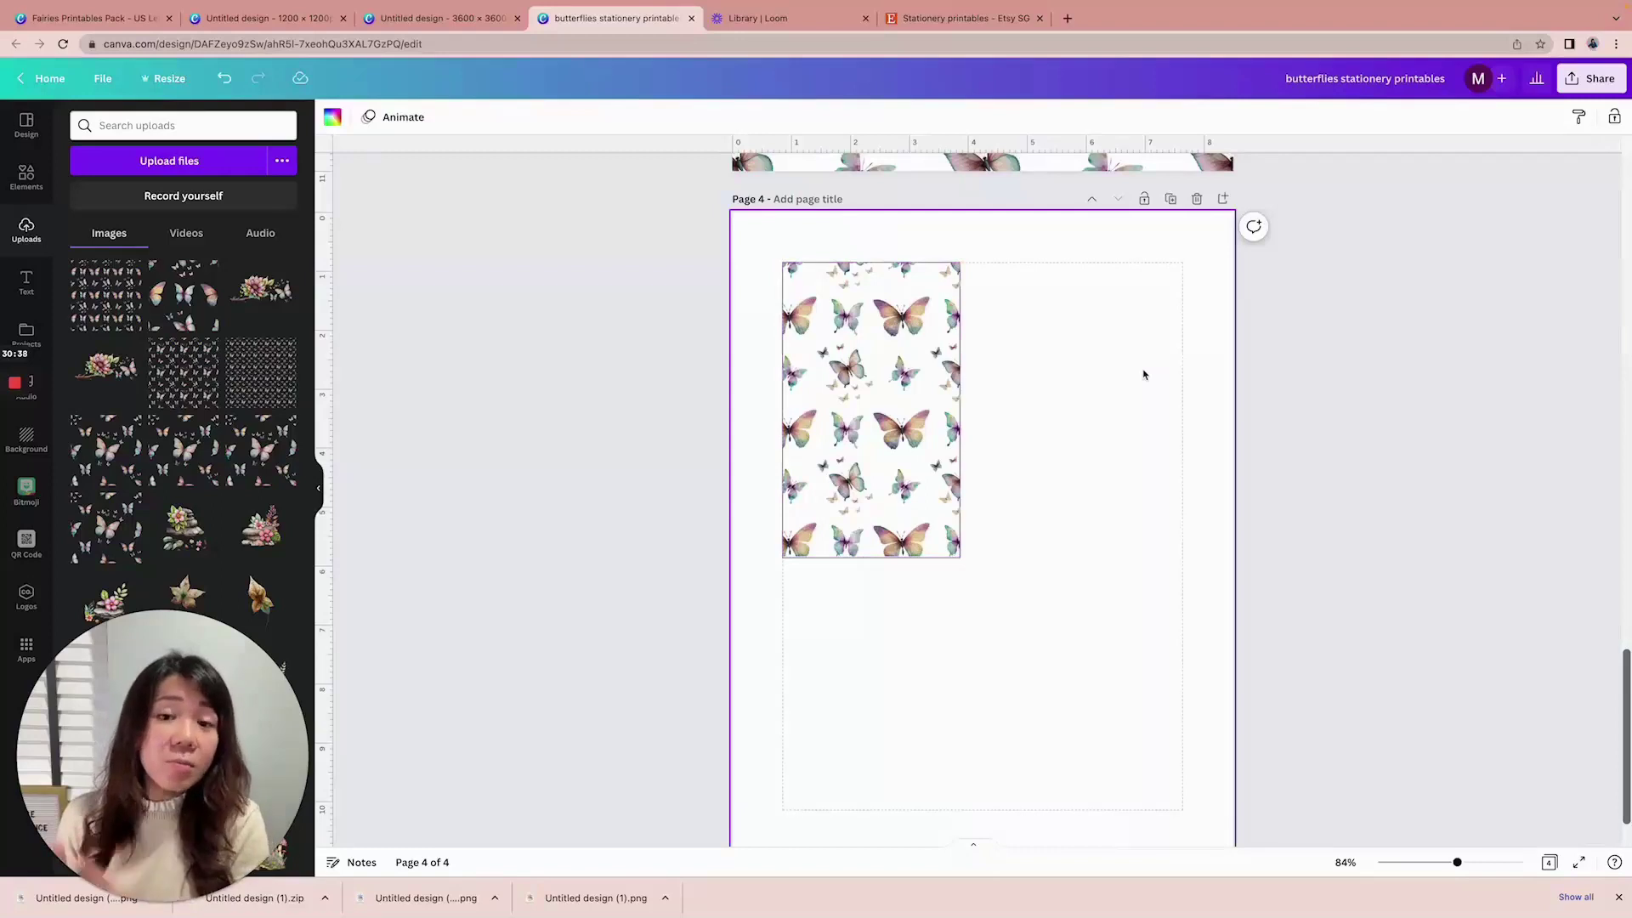
Insert a square shape onto page 4 and set its fill colour to white
{"action": "scroll", "coordinate": [1042, 353], "scroll_direction": "up", "scroll_amount": 20}
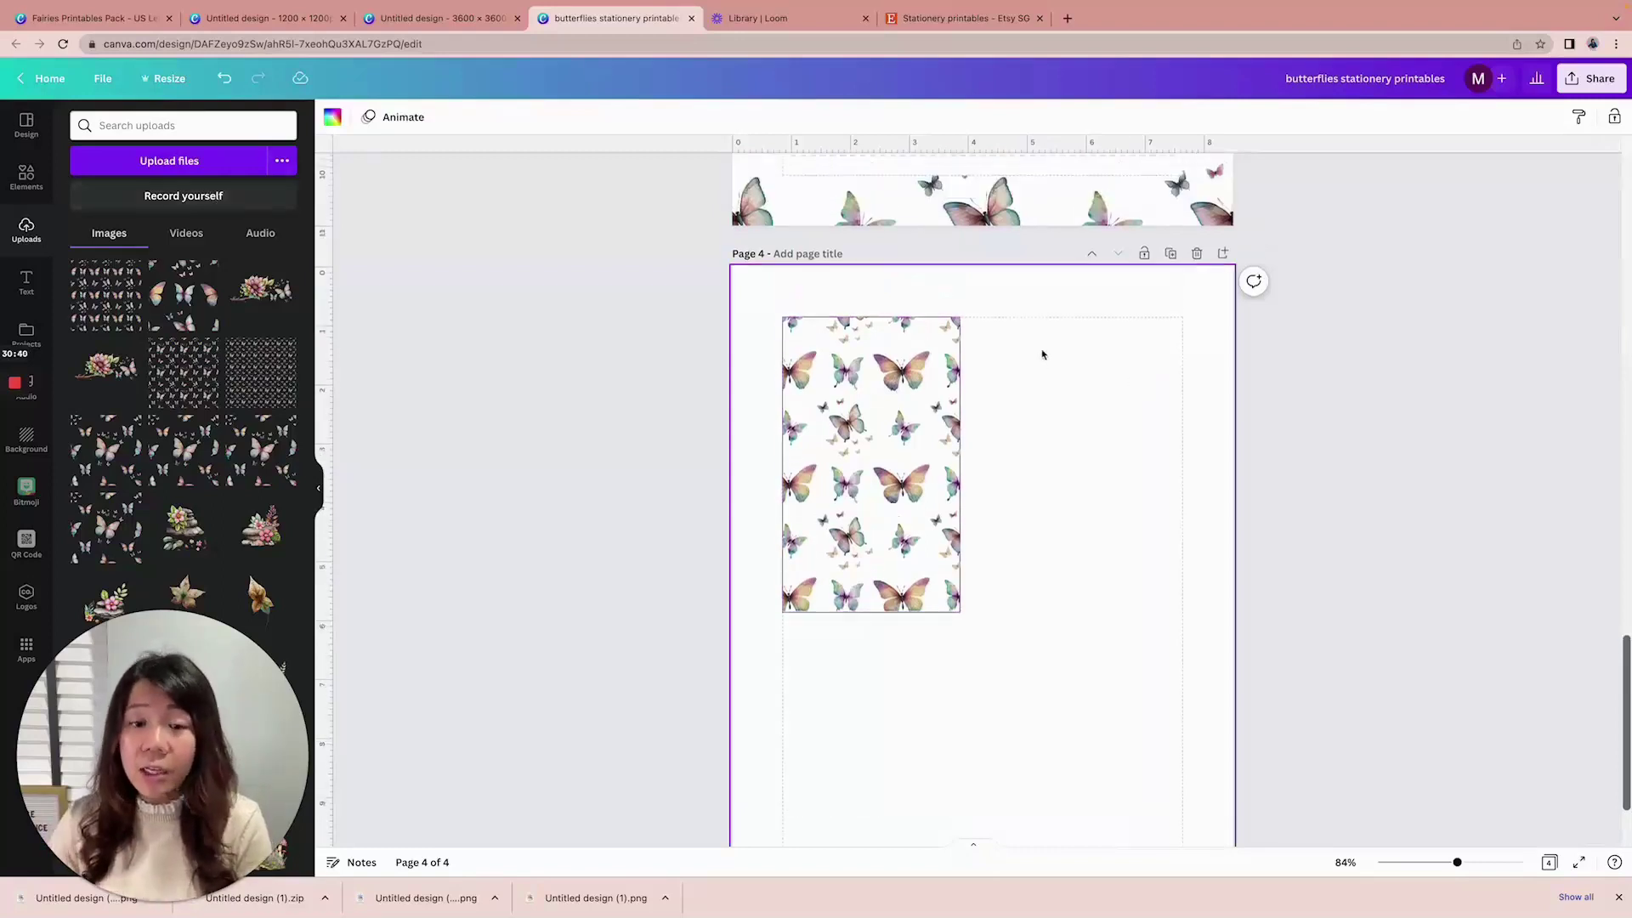
{"action": "scroll", "coordinate": [1044, 352], "scroll_direction": "down", "scroll_amount": 1}
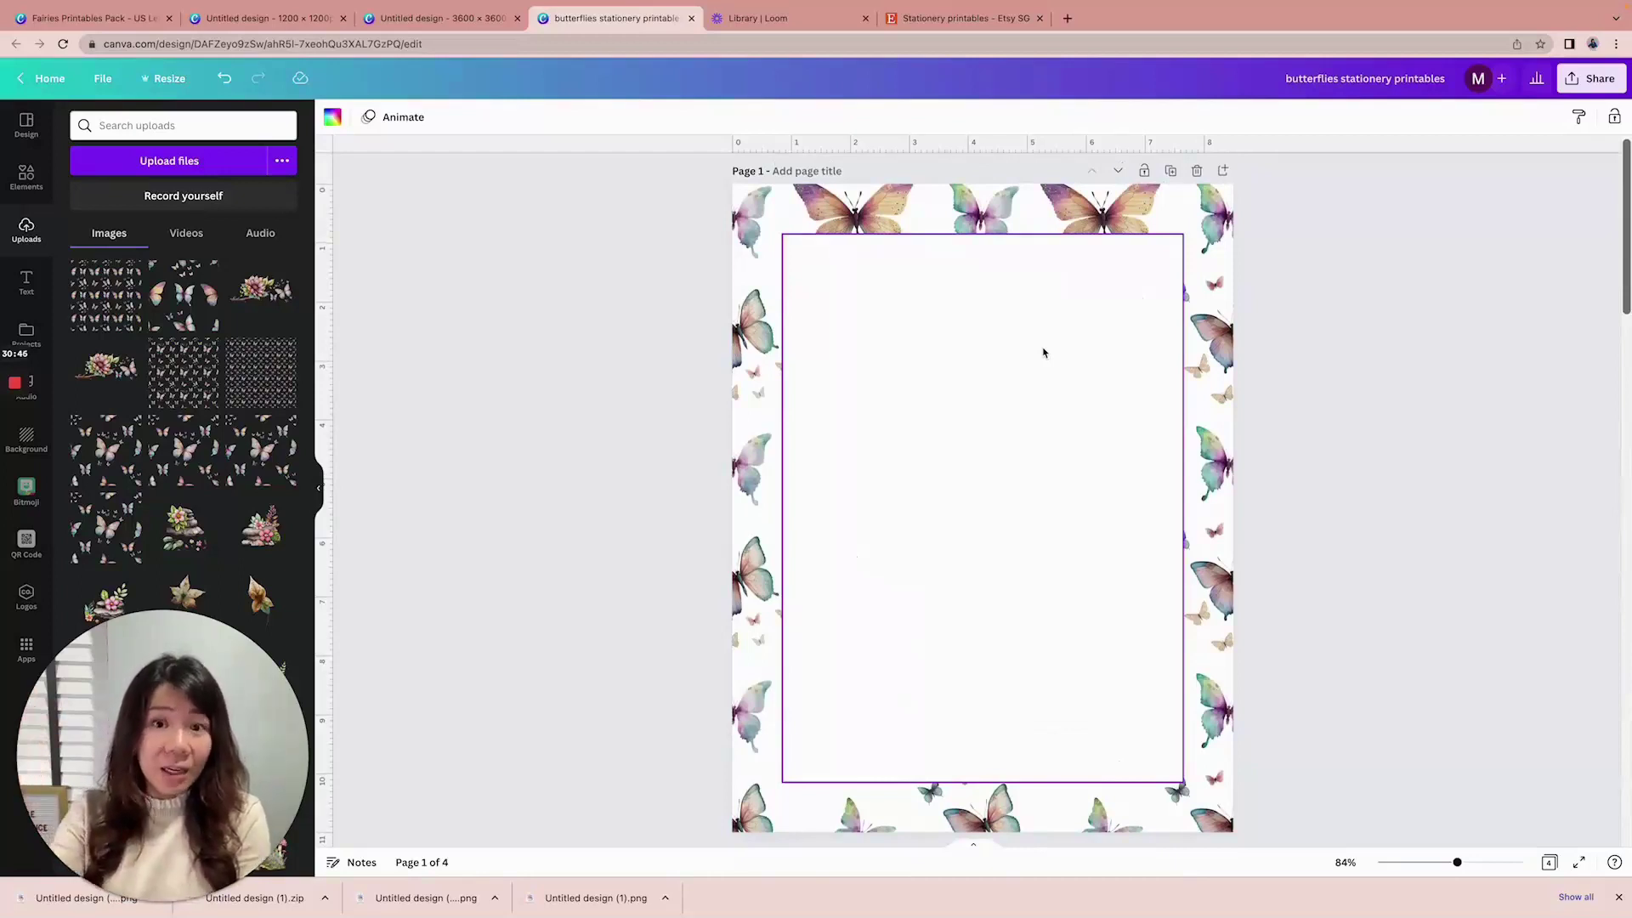
{"action": "scroll", "coordinate": [1043, 353], "scroll_direction": "down", "scroll_amount": 20}
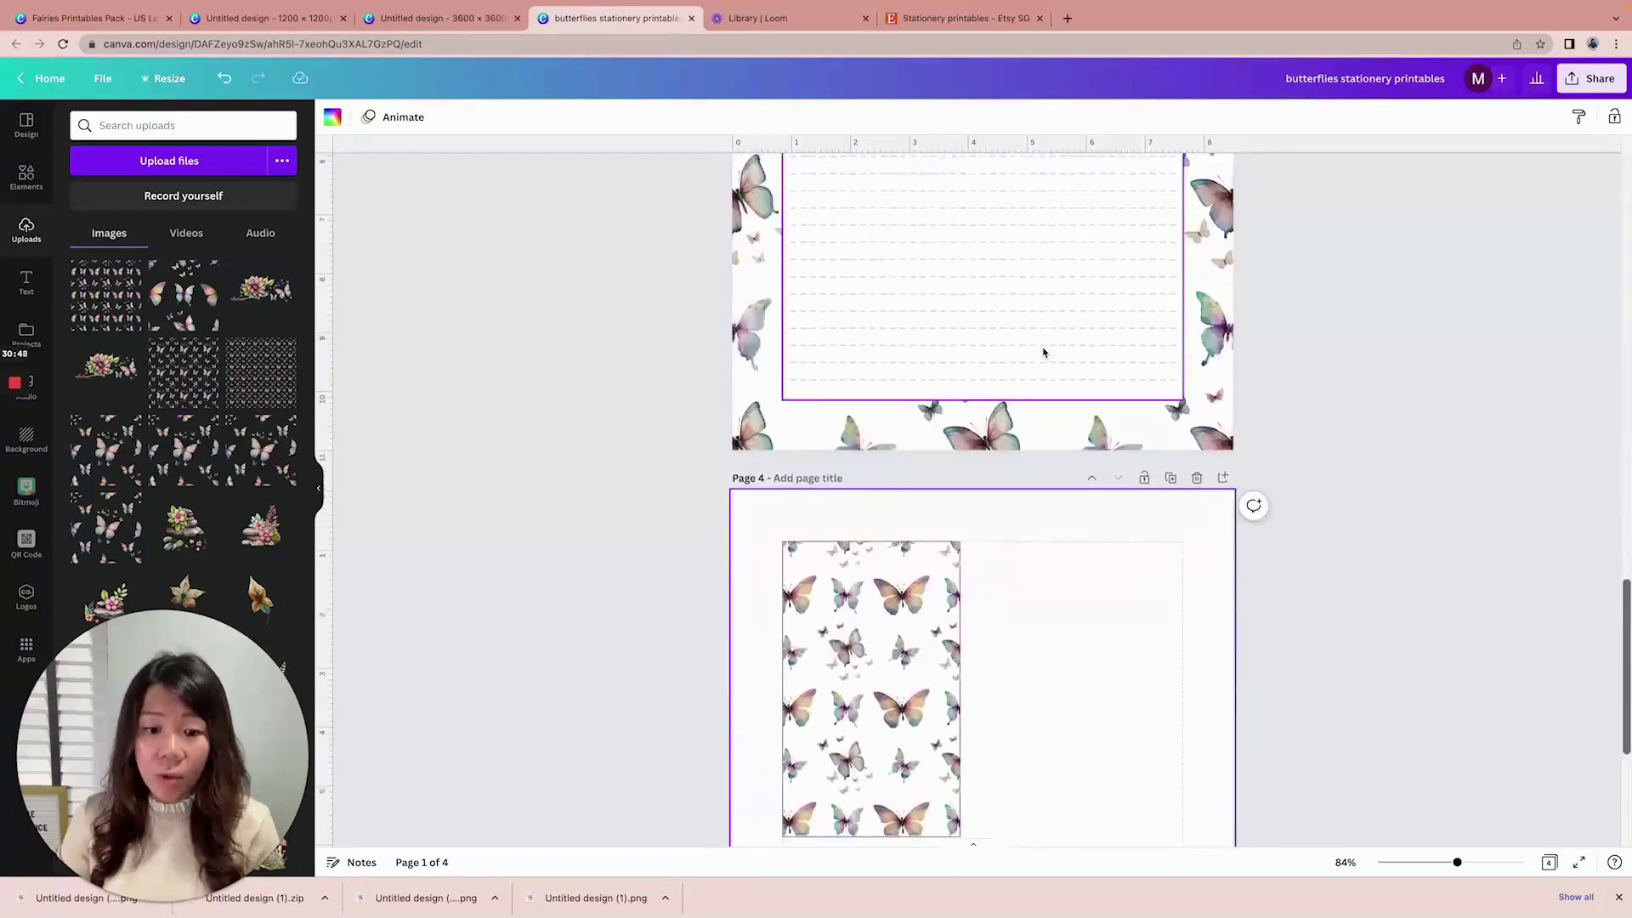
{"action": "left_click", "coordinate": [23, 177]}
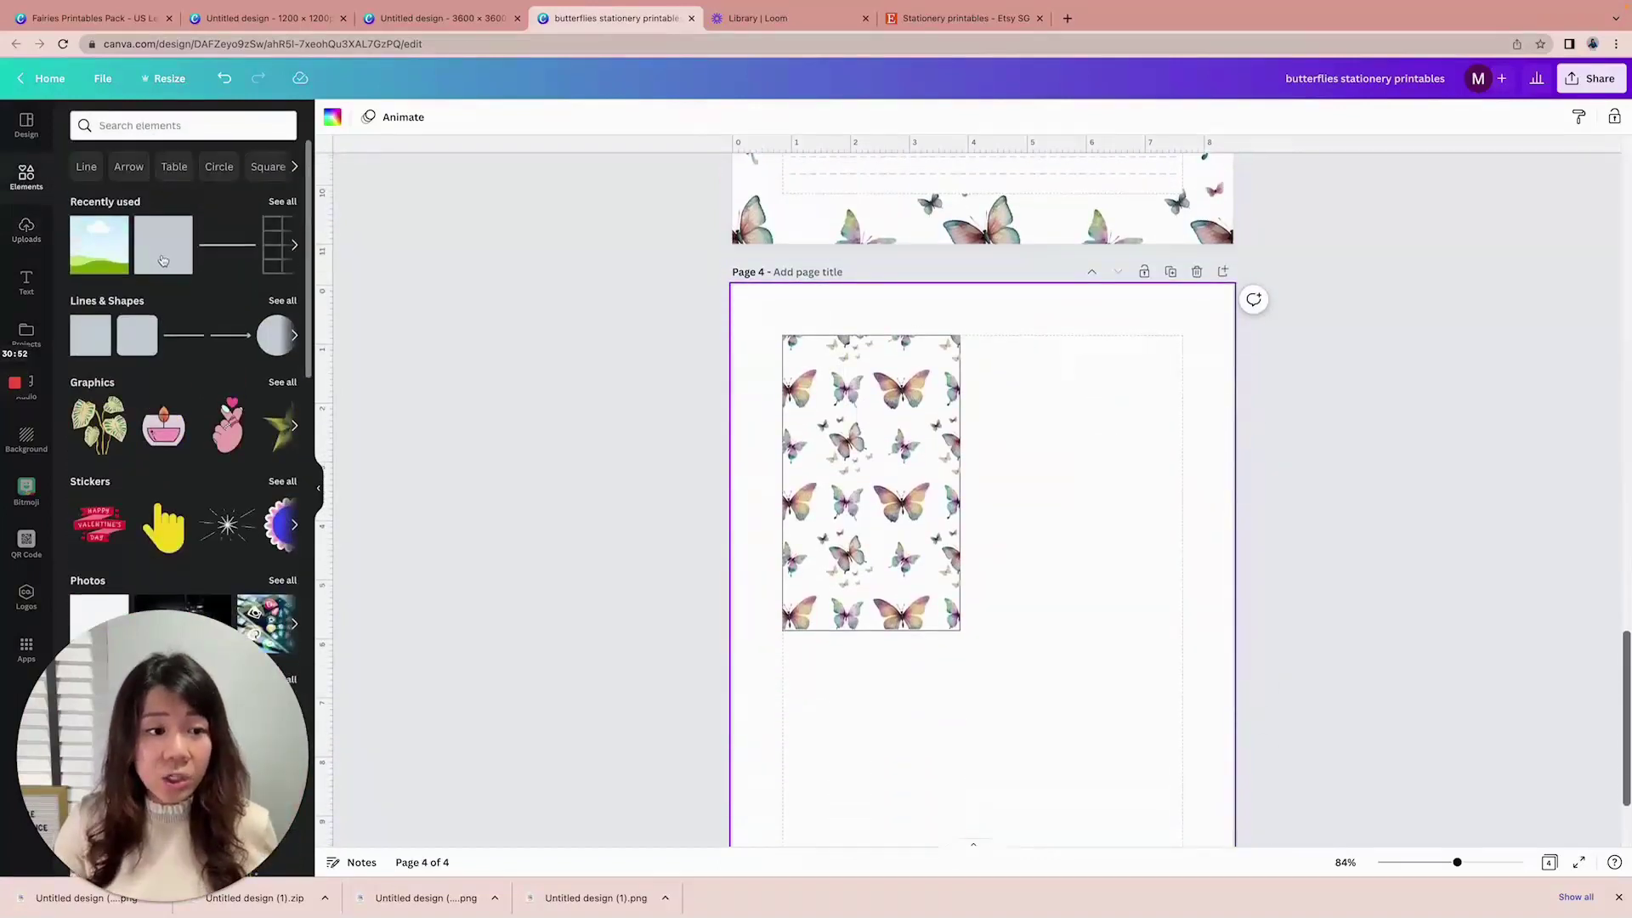
{"action": "left_click", "coordinate": [163, 246]}
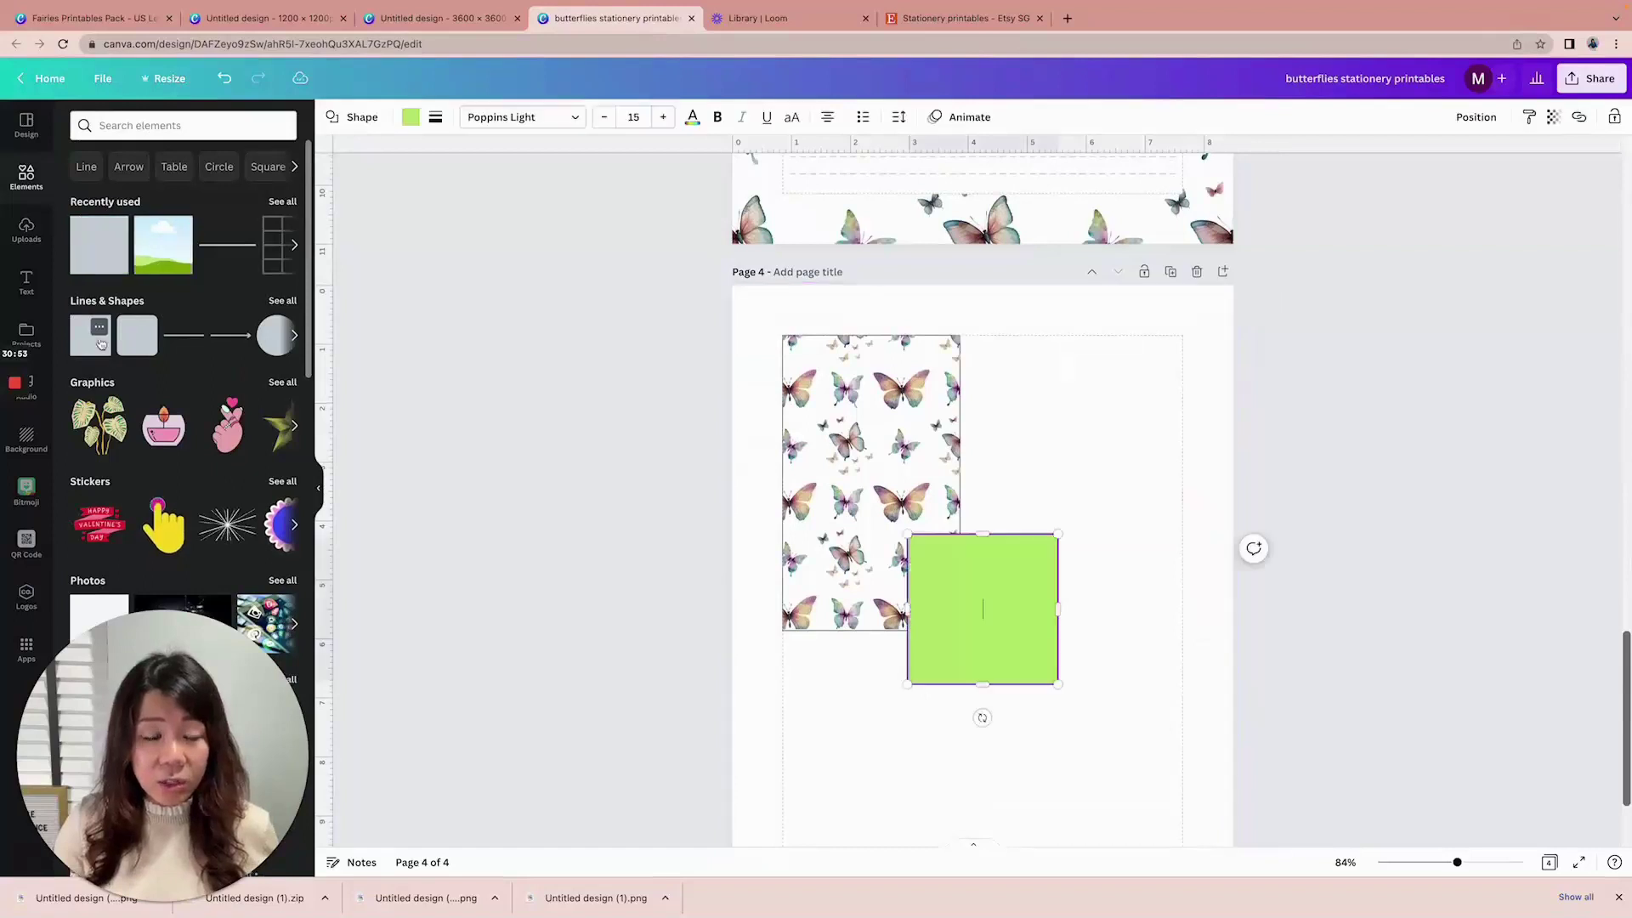
{"action": "left_click", "coordinate": [411, 117]}
{"action": "left_click", "coordinate": [283, 188]}
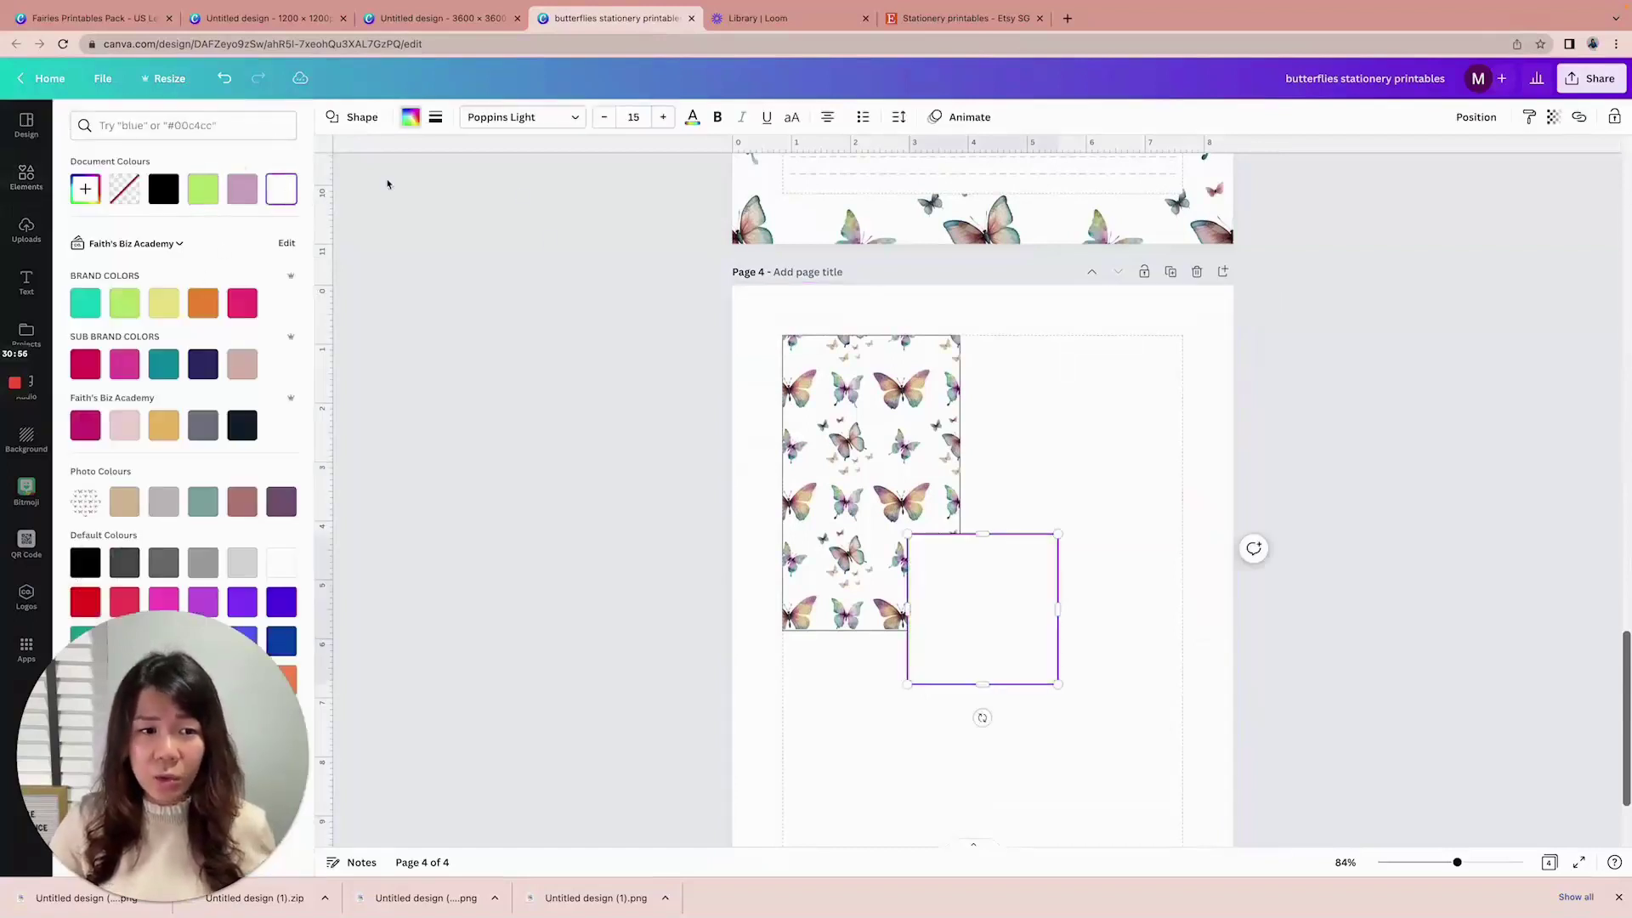
Resize the white square to about 2.3 by 4.2 inches and centre it on the butterfly pattern, leaving a patterned frame around it
{"action": "left_click_drag", "start_coordinate": [975, 549], "coordinate": [938, 436]}
{"action": "left_click_drag", "start_coordinate": [796, 436], "coordinate": [804, 436]}
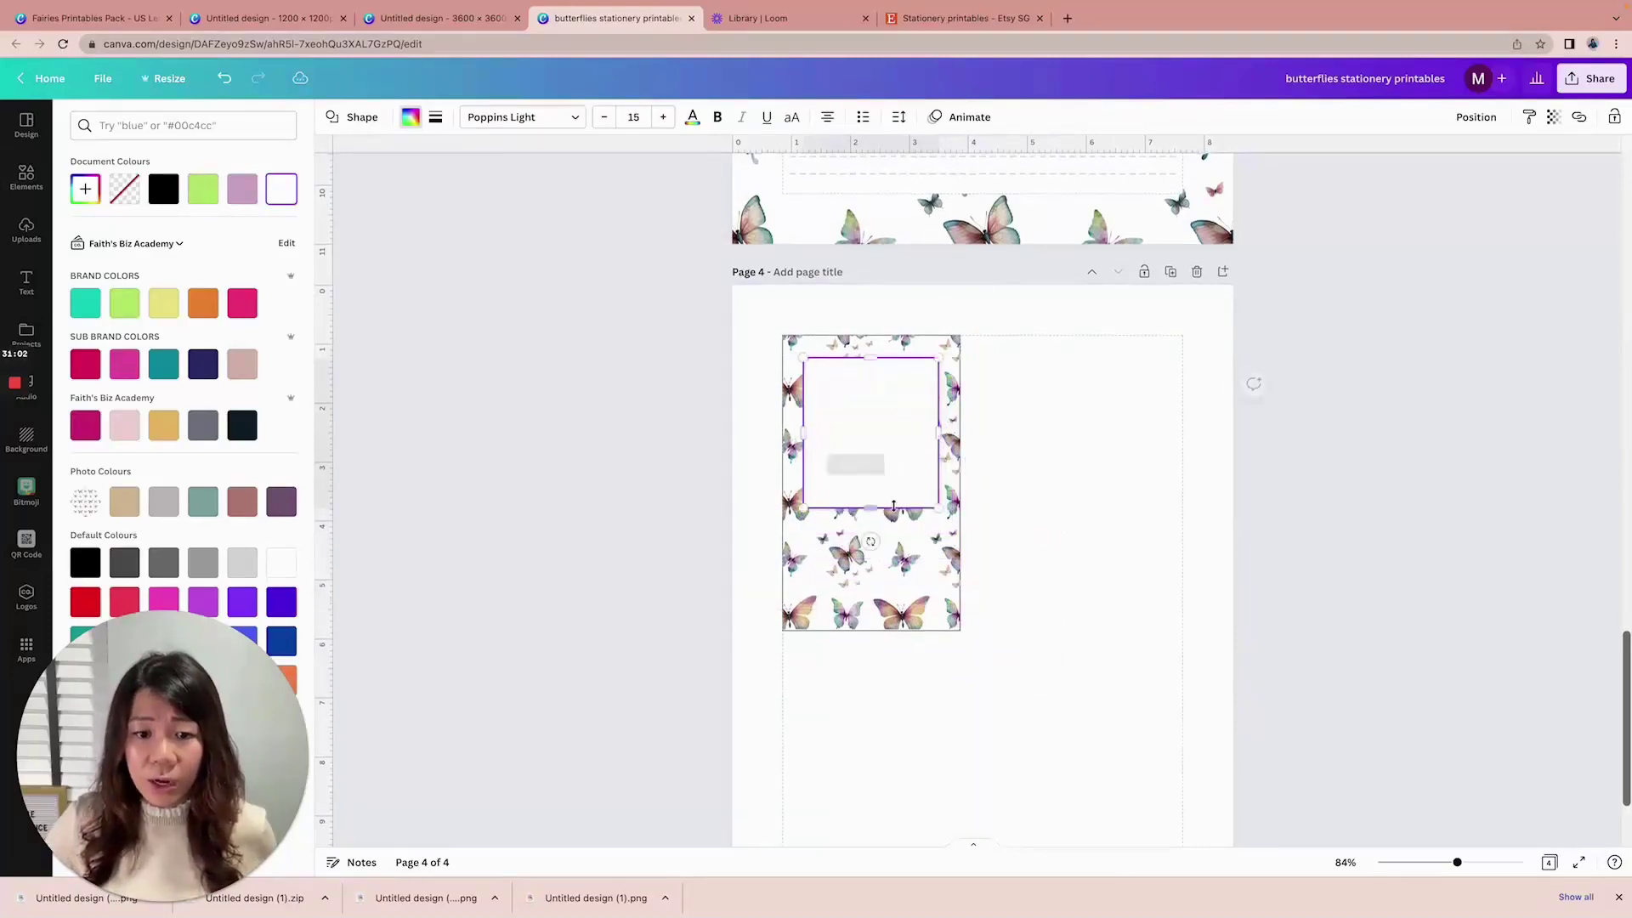
{"action": "left_click_drag", "start_coordinate": [873, 509], "coordinate": [855, 605]}
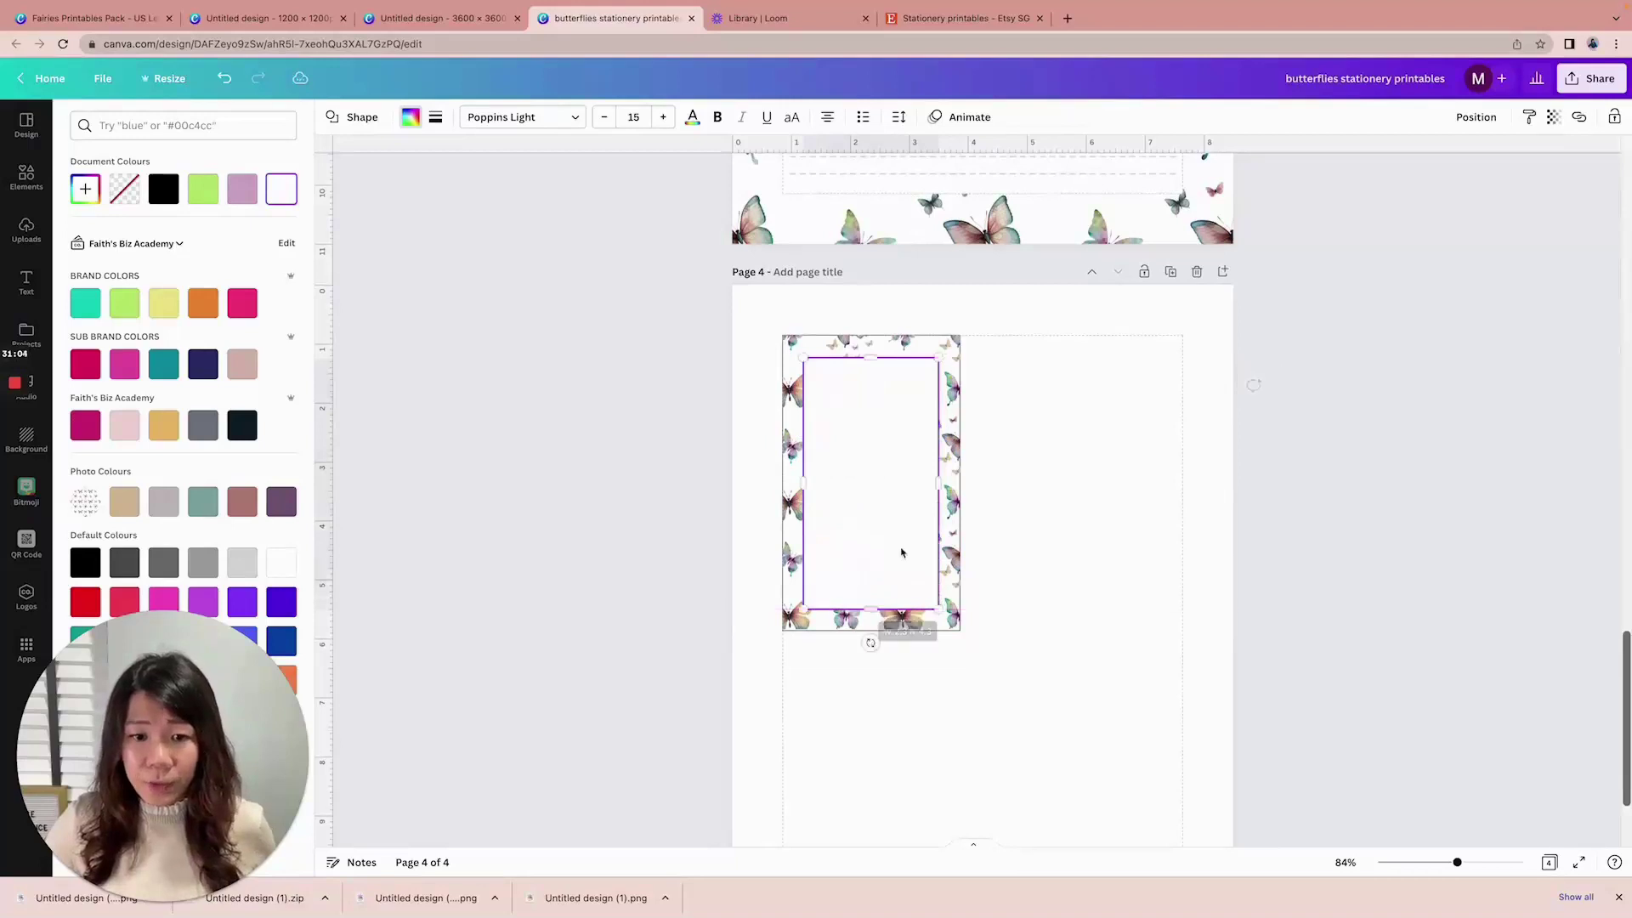
{"action": "left_click", "coordinate": [1030, 477]}
{"action": "left_click_drag", "start_coordinate": [874, 448], "coordinate": [875, 440]}
{"action": "left_click", "coordinate": [1042, 473]}
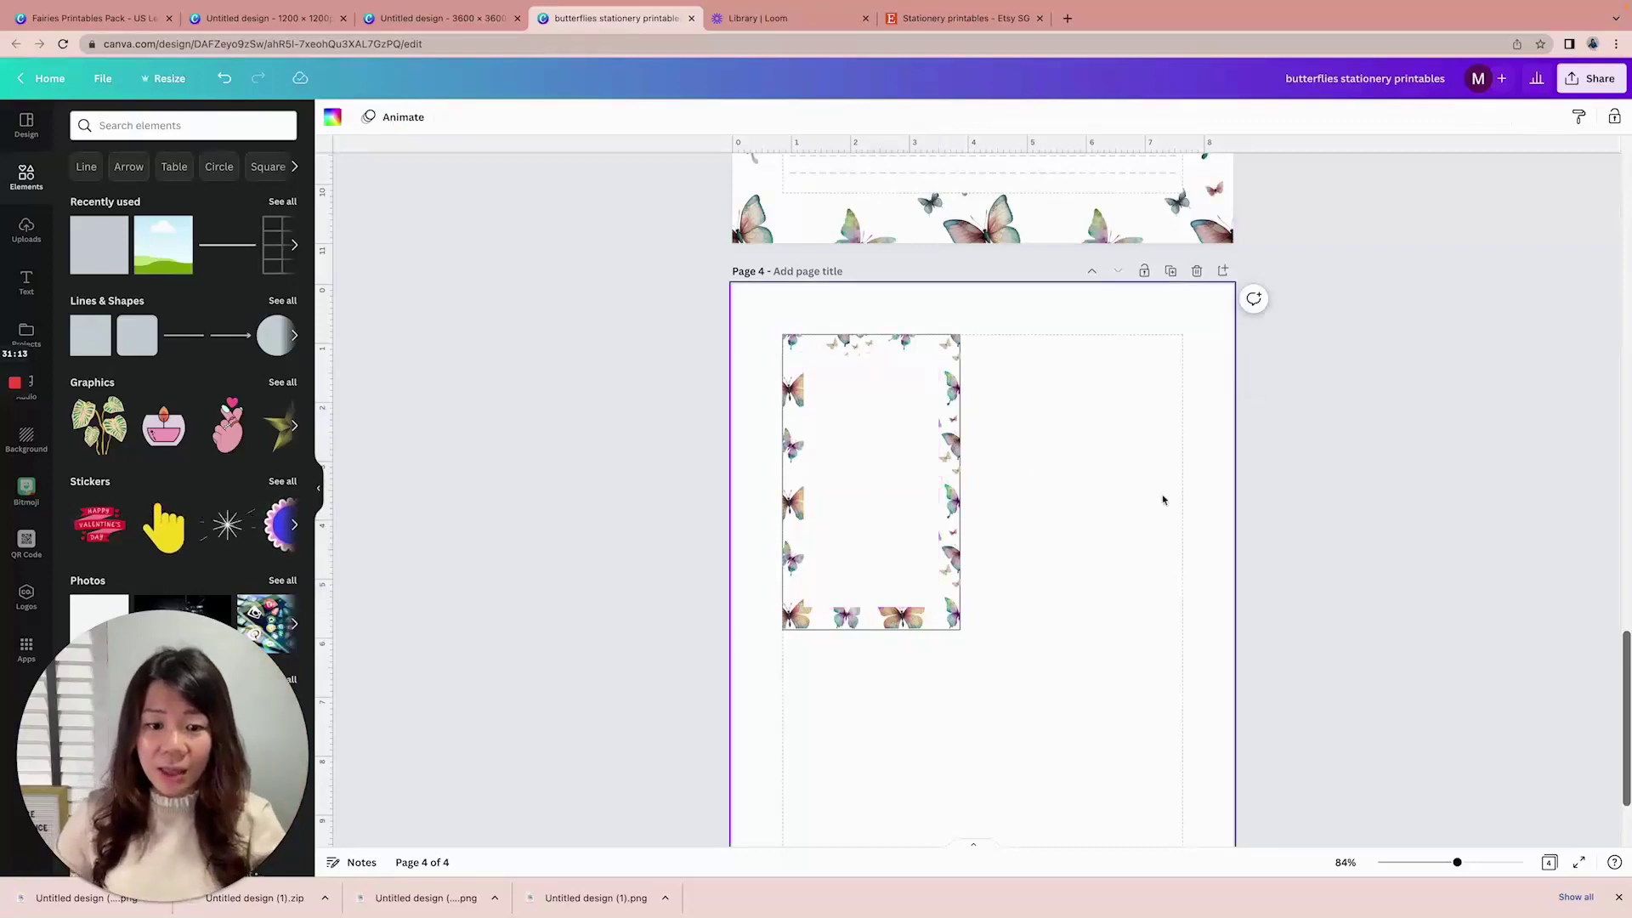
{"action": "scroll", "coordinate": [1175, 501], "scroll_direction": "down", "scroll_amount": 1}
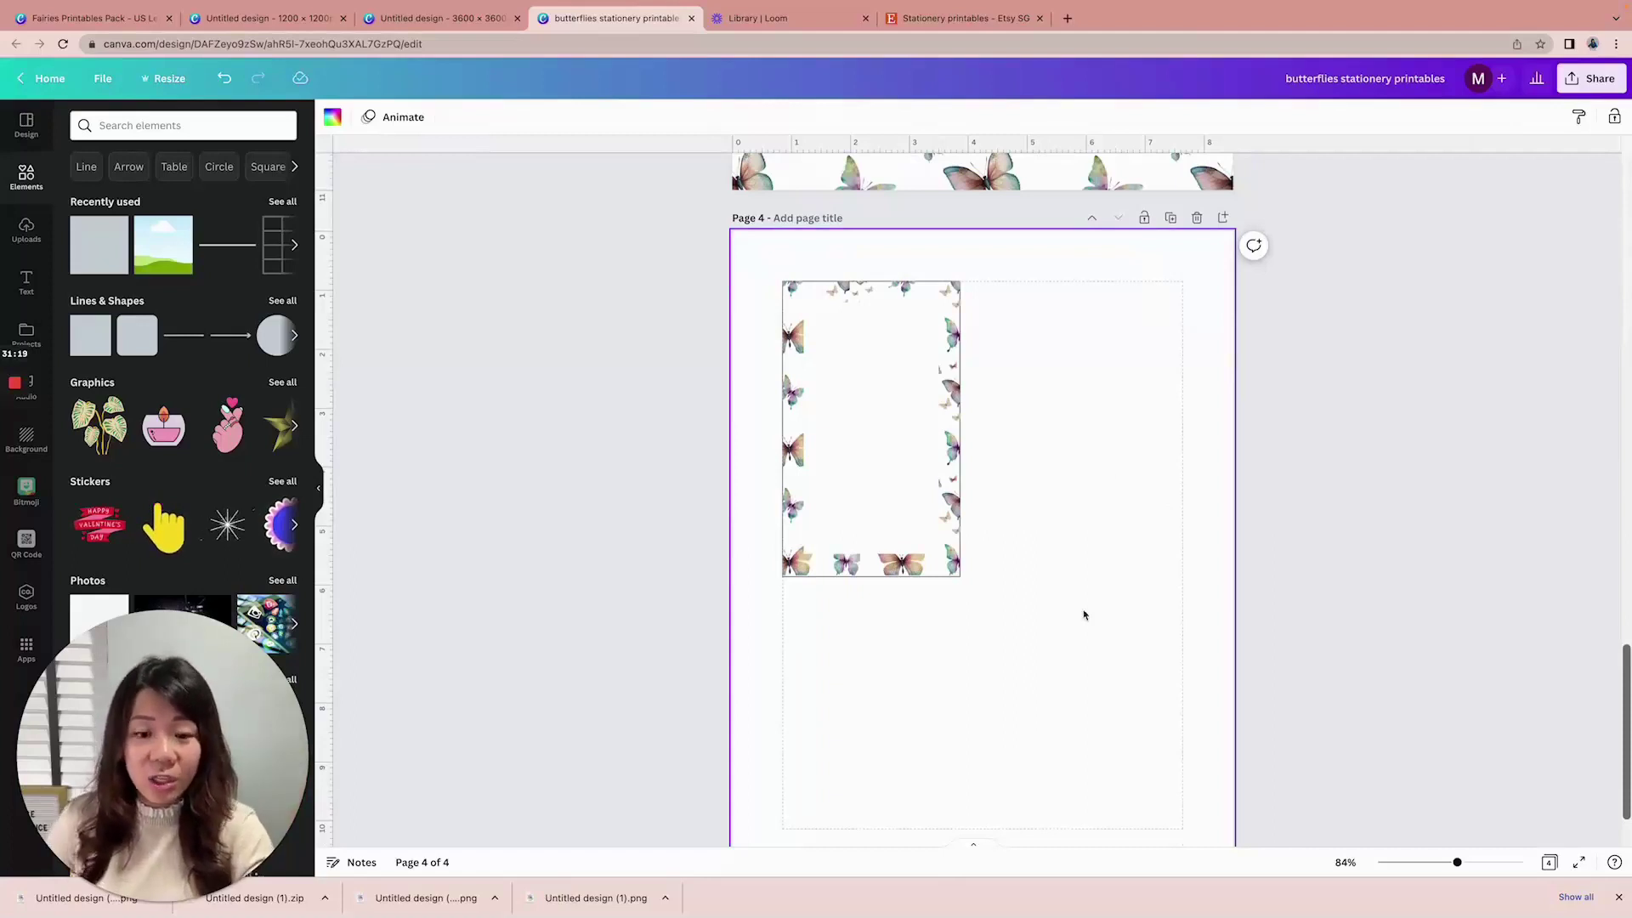
{"action": "left_click_drag", "start_coordinate": [1085, 628], "coordinate": [791, 294]}
{"action": "left_click", "coordinate": [1142, 492]}
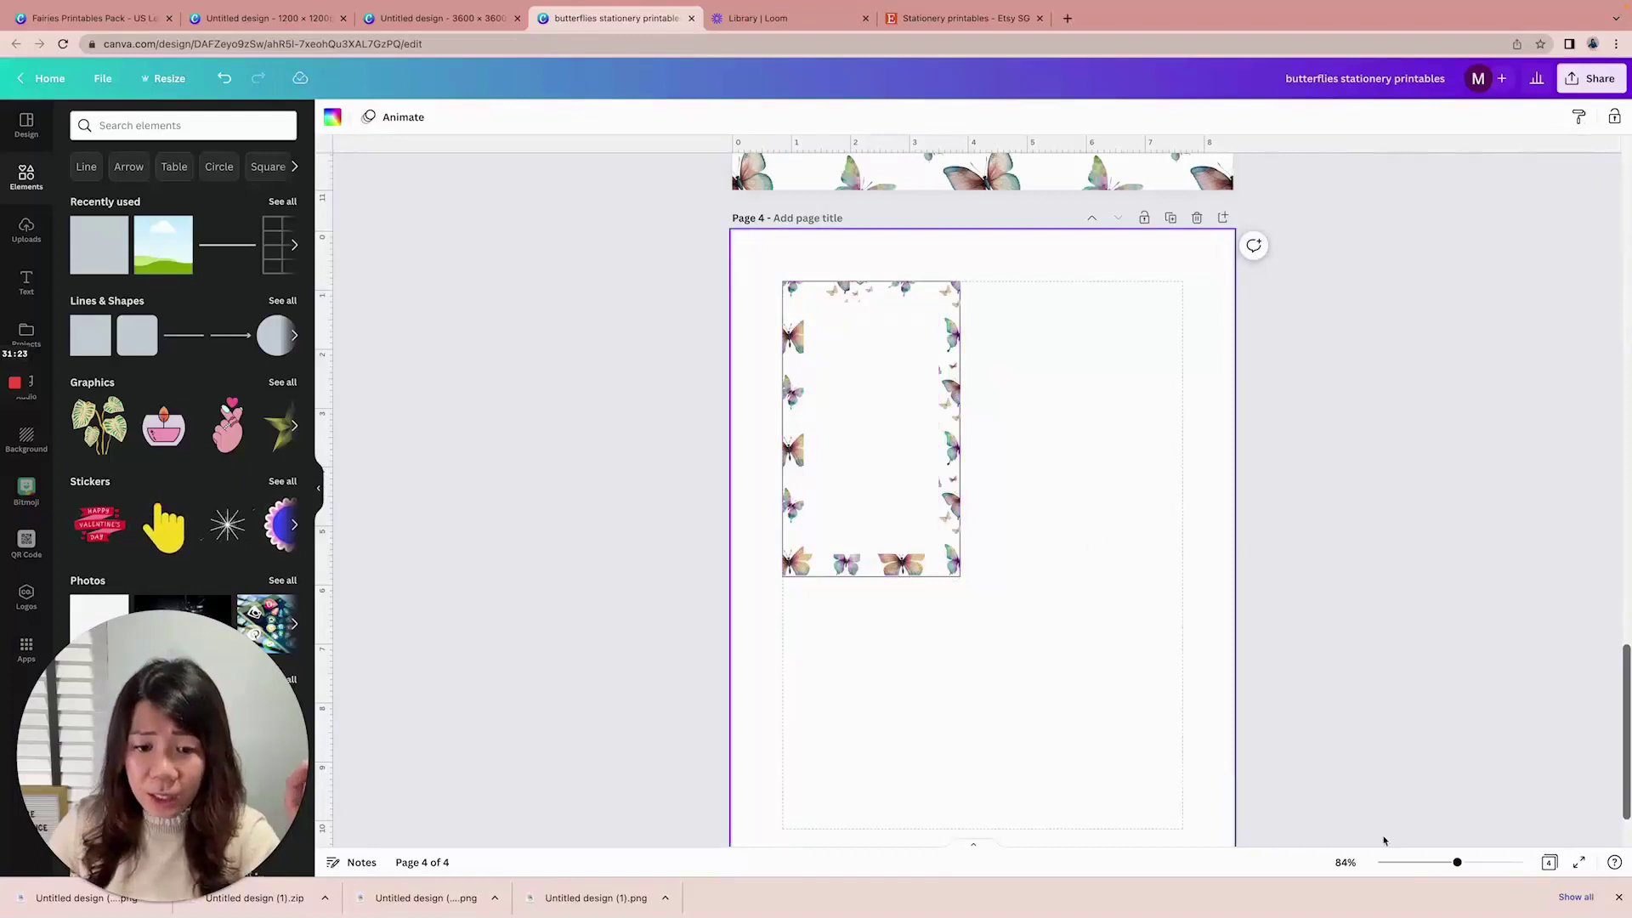
{"action": "scroll", "coordinate": [1288, 678], "scroll_direction": "up", "scroll_amount": 5}
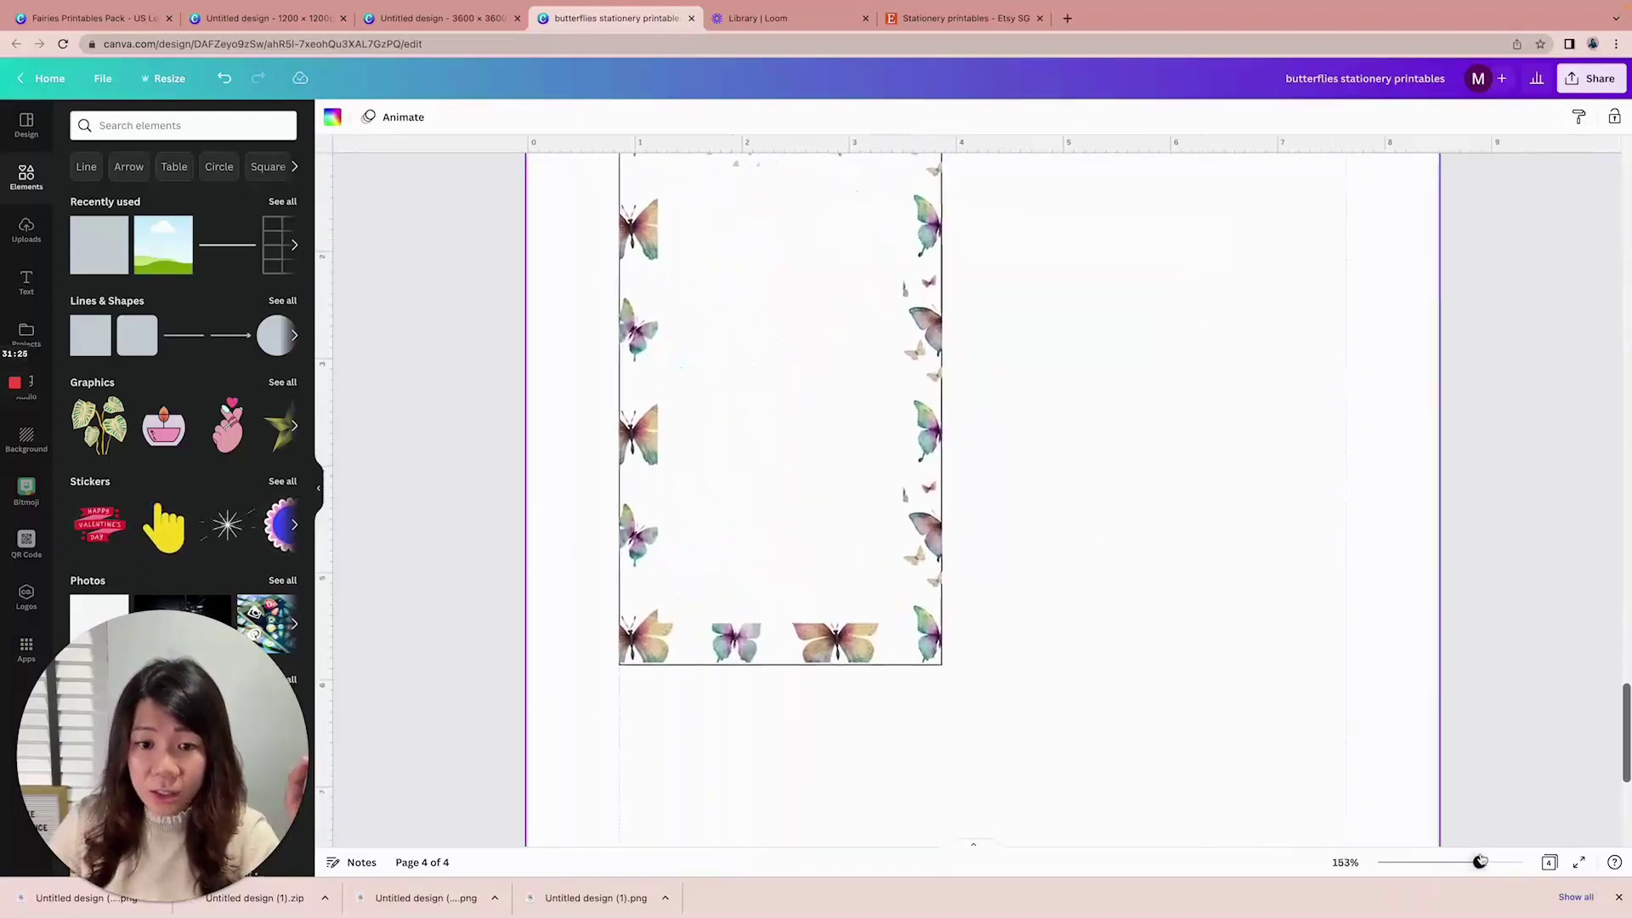
{"action": "scroll", "coordinate": [1294, 612], "scroll_direction": "up", "scroll_amount": 3}
{"action": "scroll", "coordinate": [1296, 612], "scroll_direction": "down", "scroll_amount": 1}
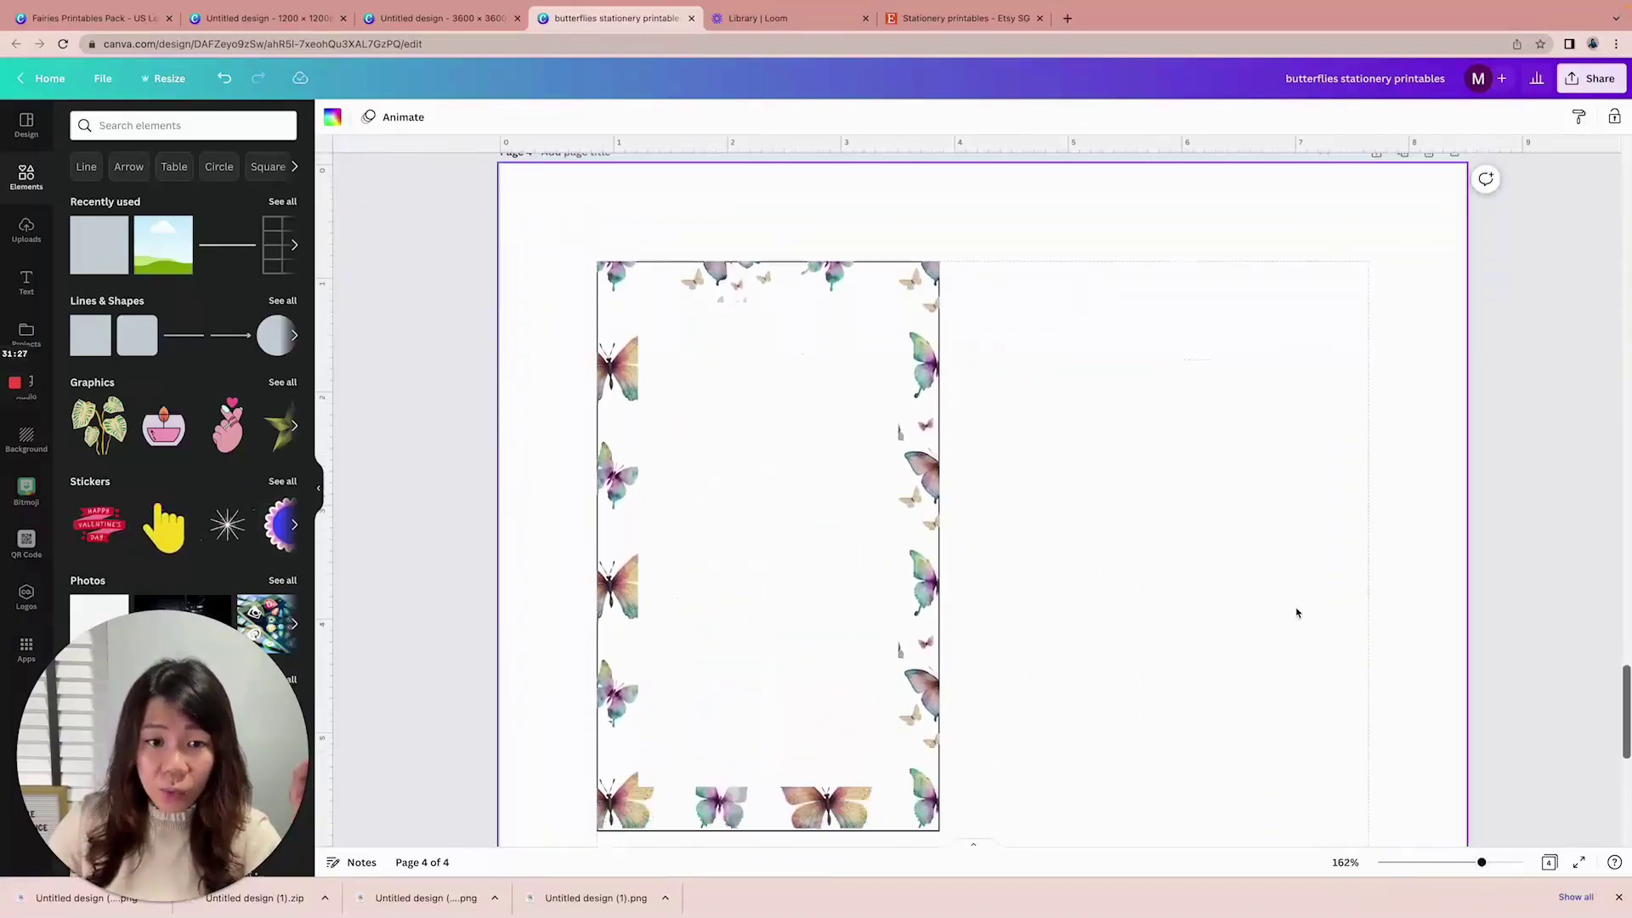
{"action": "scroll", "coordinate": [1196, 606], "scroll_direction": "down", "scroll_amount": 1}
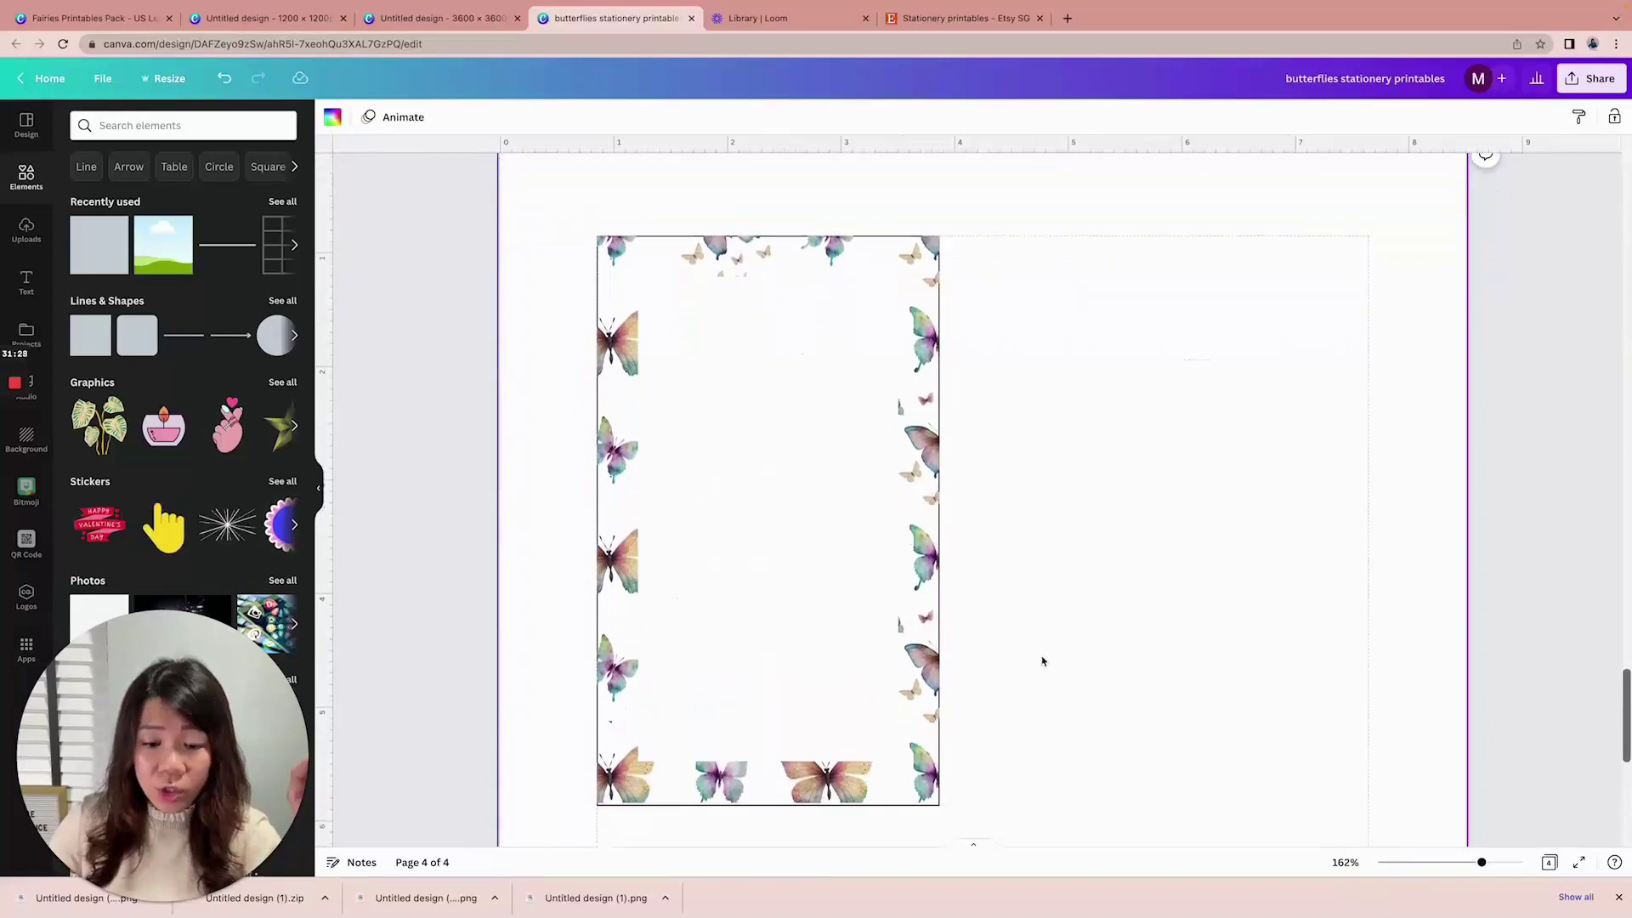
{"action": "left_click", "coordinate": [926, 807]}
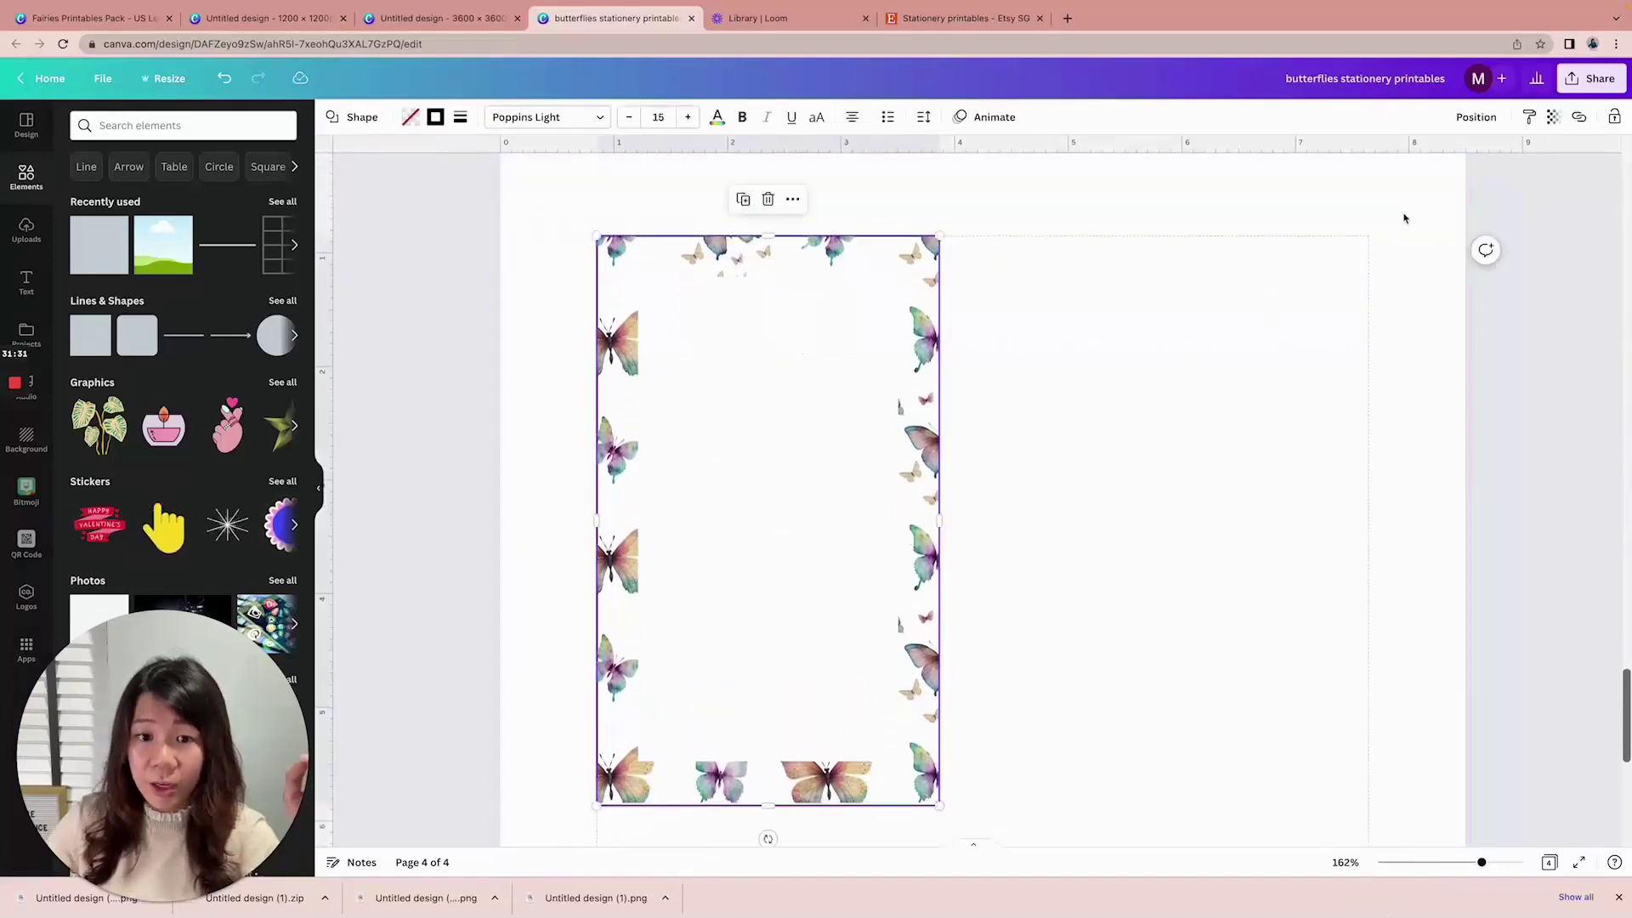
{"action": "left_click", "coordinate": [1473, 118]}
{"action": "left_click", "coordinate": [1100, 433]}
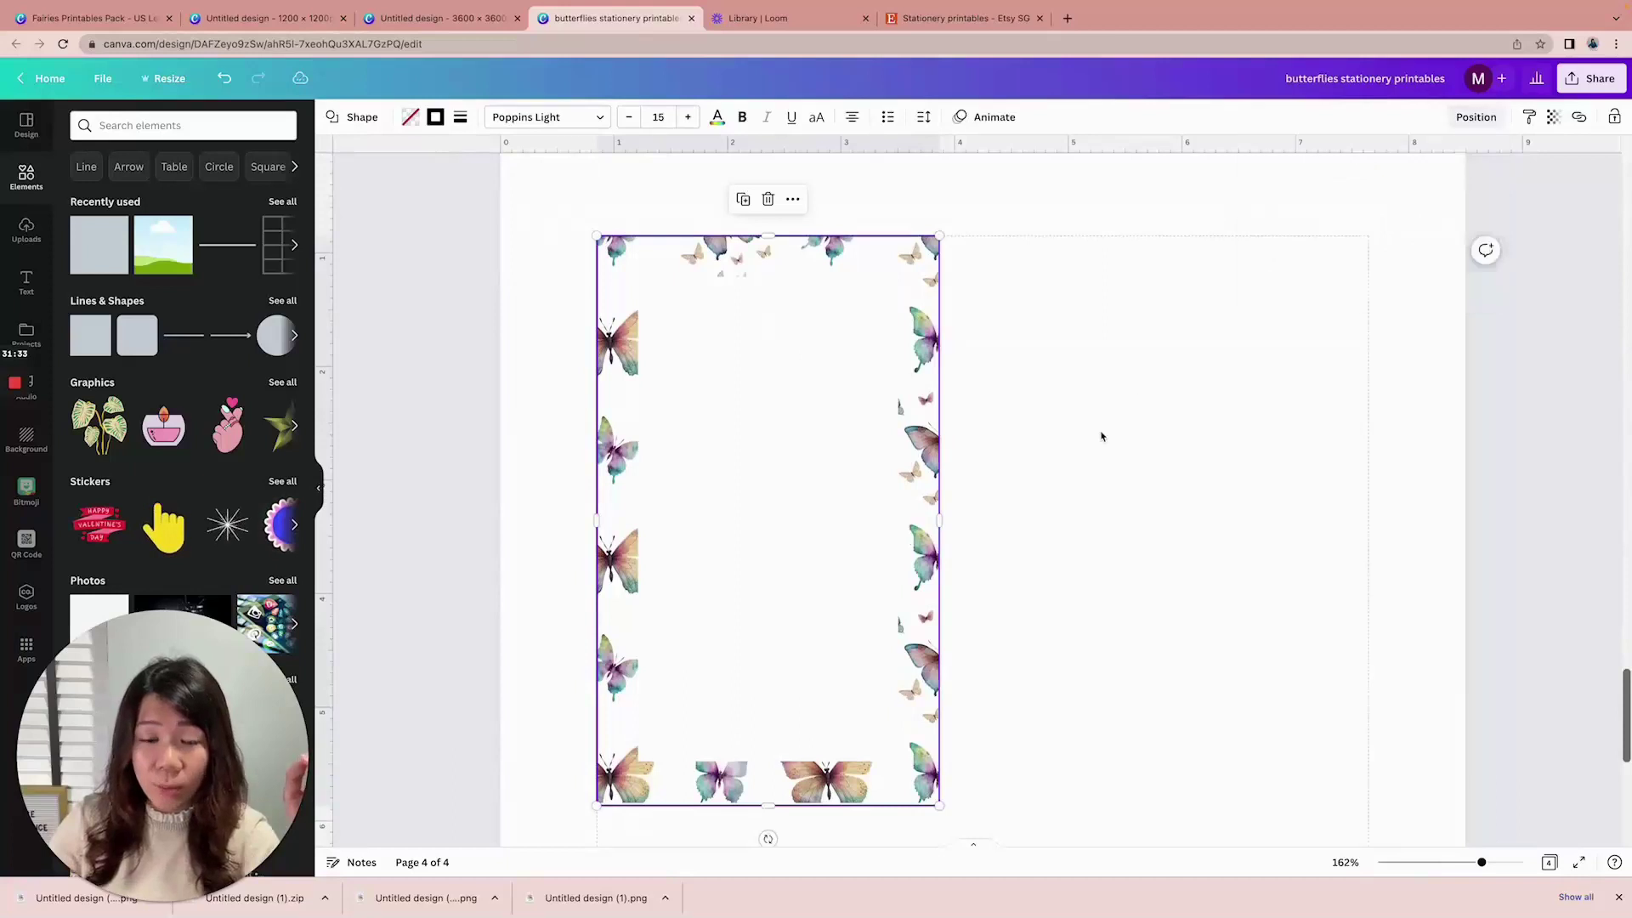
{"action": "left_click", "coordinate": [1095, 423]}
Duplicate the butterfly-framed card with its border and white rectangle, and place the copy beside it at the right margin of page 4
{"action": "left_click_drag", "start_coordinate": [546, 221], "coordinate": [944, 850]}
{"action": "scroll", "coordinate": [1017, 398], "scroll_direction": "down", "scroll_amount": 1}
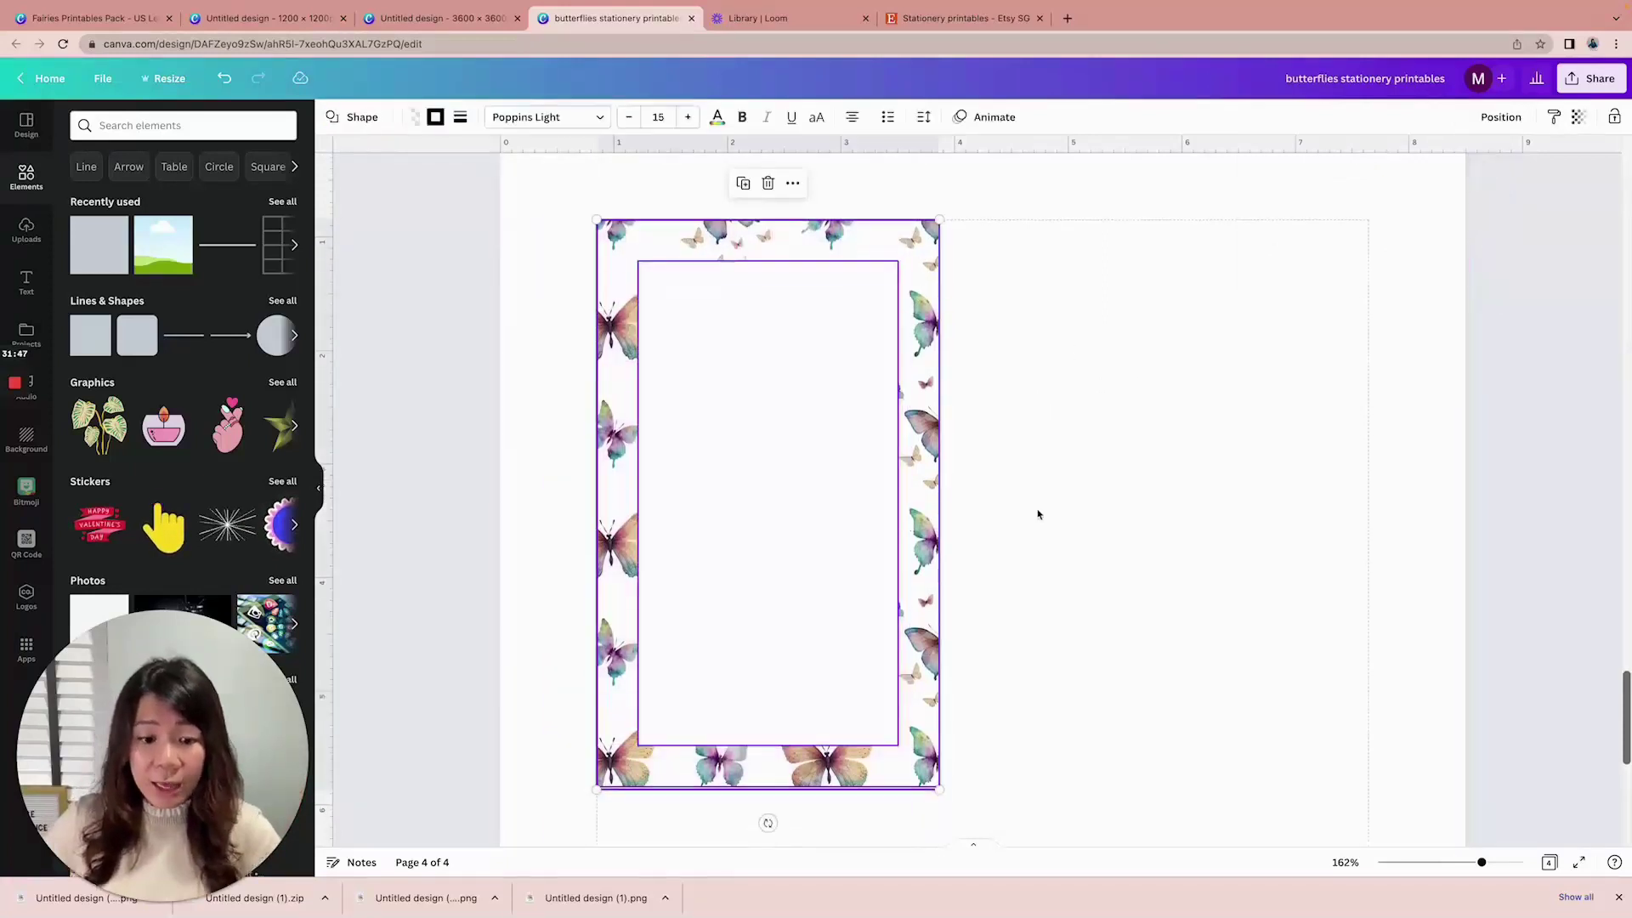
{"action": "scroll", "coordinate": [890, 311], "scroll_direction": "down", "scroll_amount": 1}
{"action": "key", "text": "super+d"}
{"action": "left_click_drag", "start_coordinate": [850, 251], "coordinate": [1200, 231]}
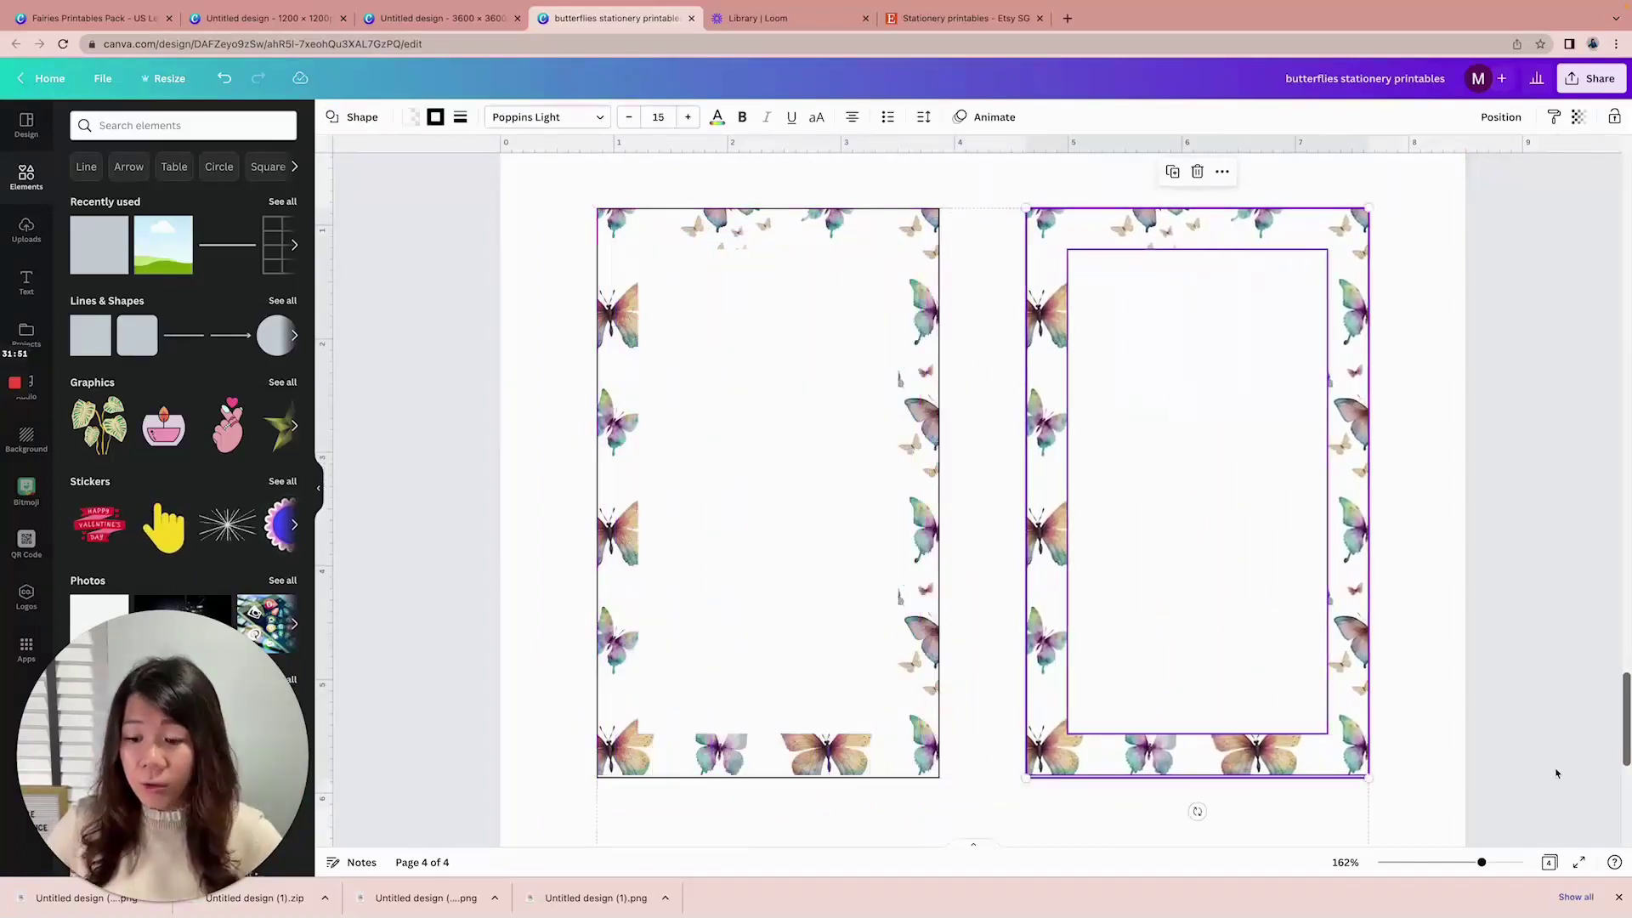
Duplicate the row of two butterfly cards and place the copies directly below it on page 4
{"action": "scroll", "coordinate": [1170, 772], "scroll_direction": "down", "scroll_amount": 10, "text": "ctrl"}
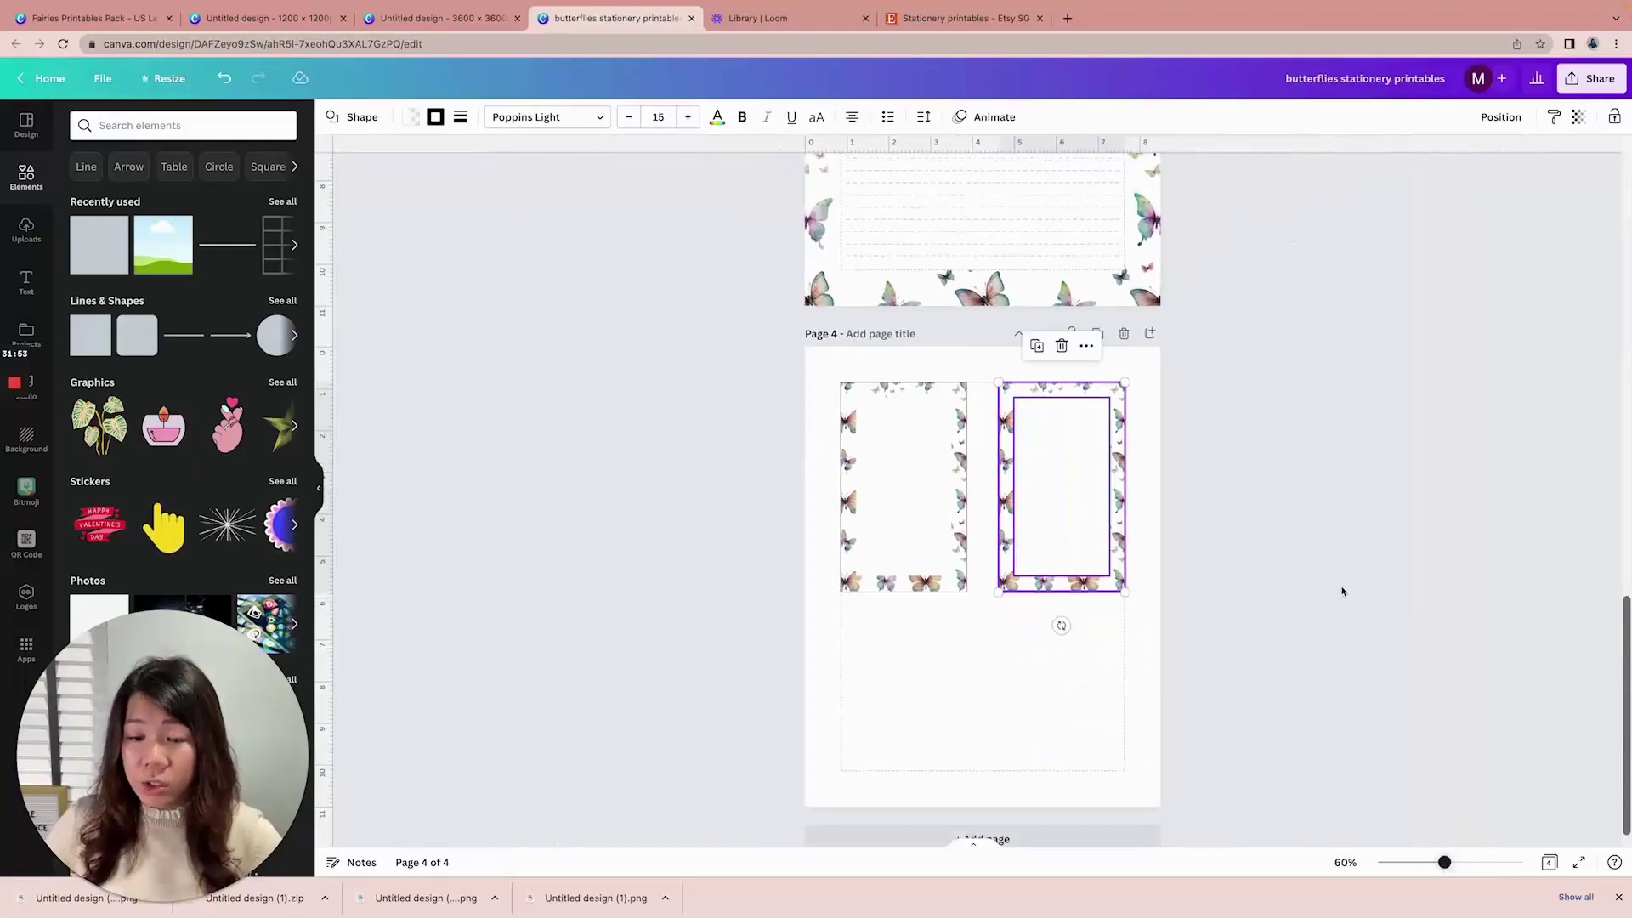
{"action": "left_click", "coordinate": [1337, 576]}
{"action": "scroll", "coordinate": [1341, 576], "scroll_direction": "down", "scroll_amount": 1}
{"action": "left_click_drag", "start_coordinate": [1348, 605], "coordinate": [819, 340]}
{"action": "left_click_drag", "start_coordinate": [928, 404], "coordinate": [916, 583]}
{"action": "left_click", "coordinate": [1221, 652]}
Move all four butterfly cards up together so they sit centred vertically on page 4
{"action": "left_click_drag", "start_coordinate": [1244, 791], "coordinate": [833, 344]}
{"action": "left_click_drag", "start_coordinate": [1091, 462], "coordinate": [1092, 444]}
{"action": "left_click", "coordinate": [1329, 463]}
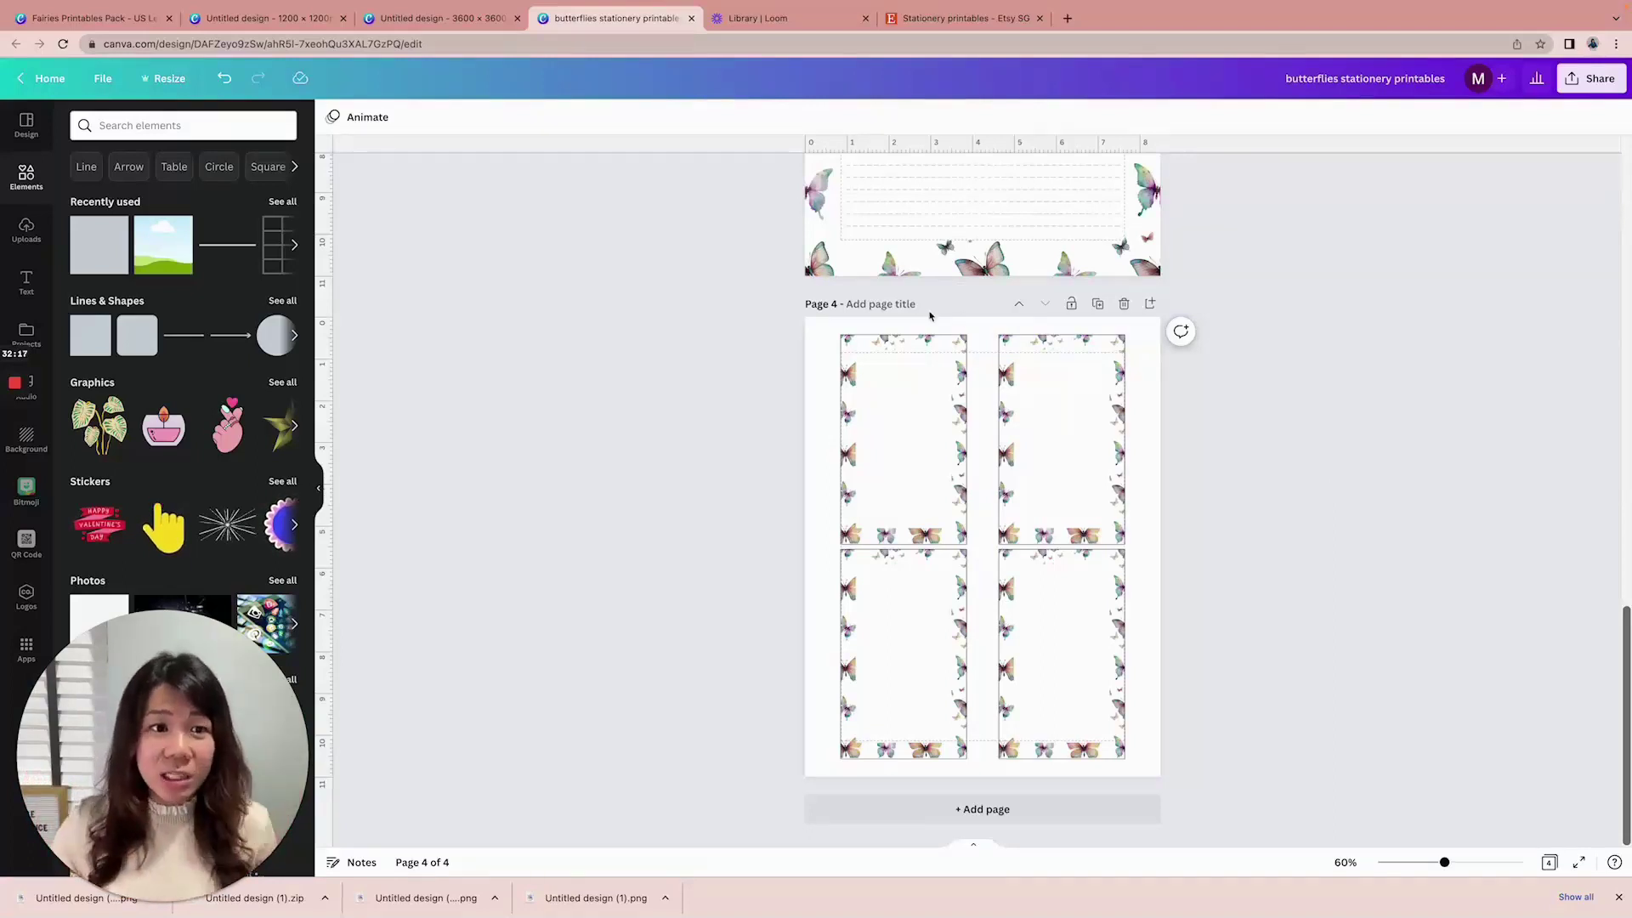
Switch to the Fairies Printables Pack design and browse its page thumbnails for example stationery layouts
{"action": "left_click", "coordinate": [68, 18]}
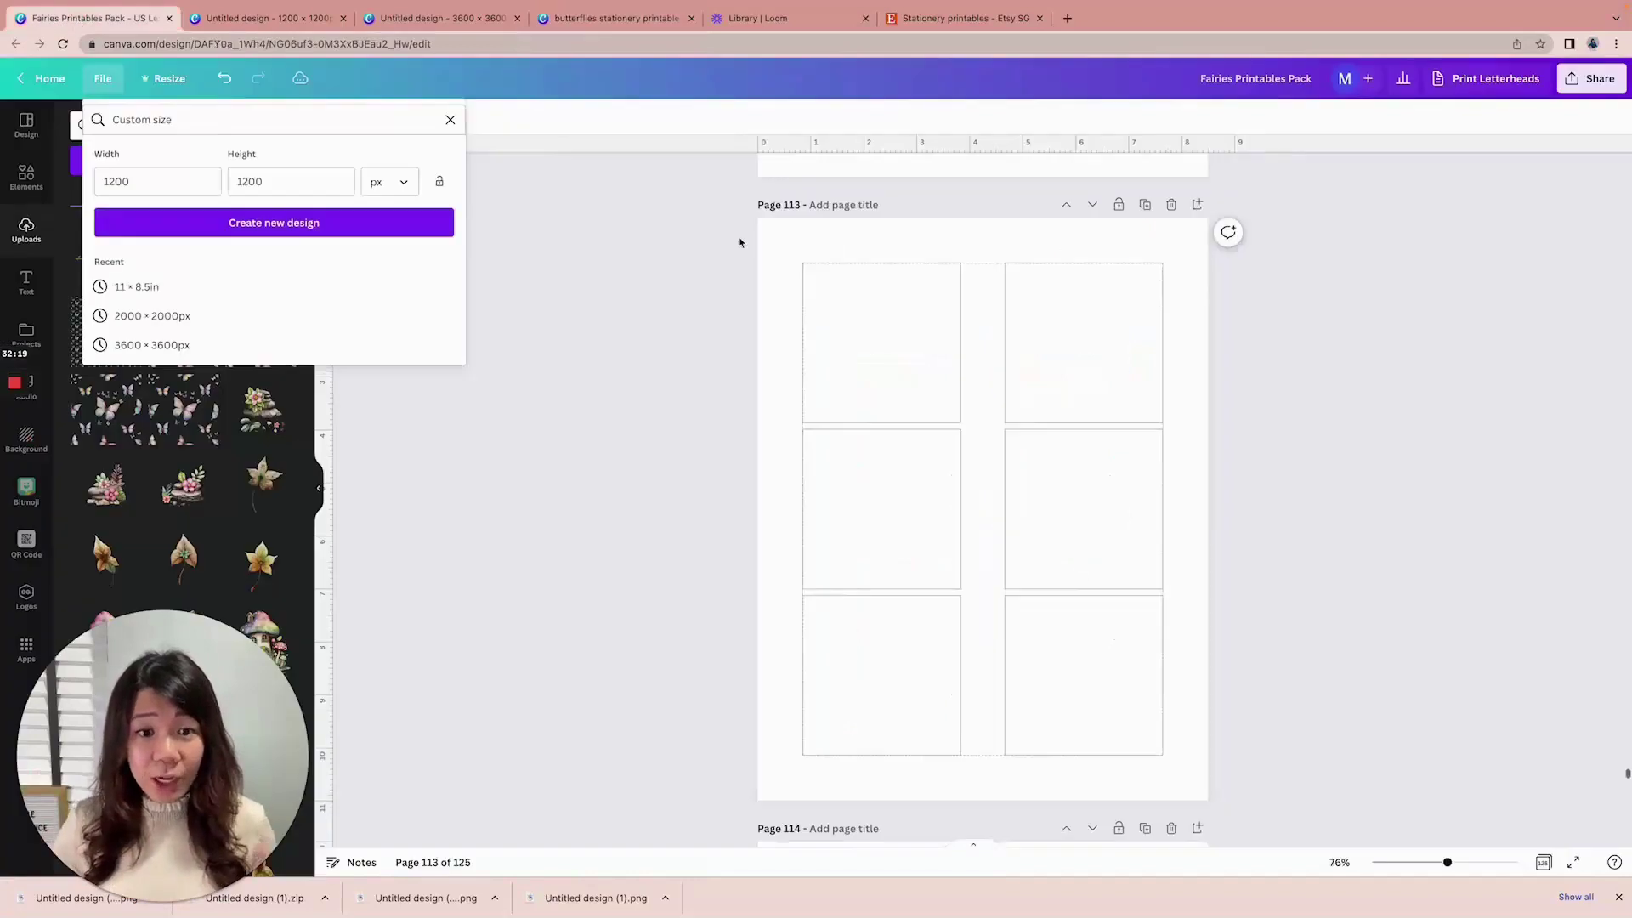
{"action": "left_click", "coordinate": [1543, 862]}
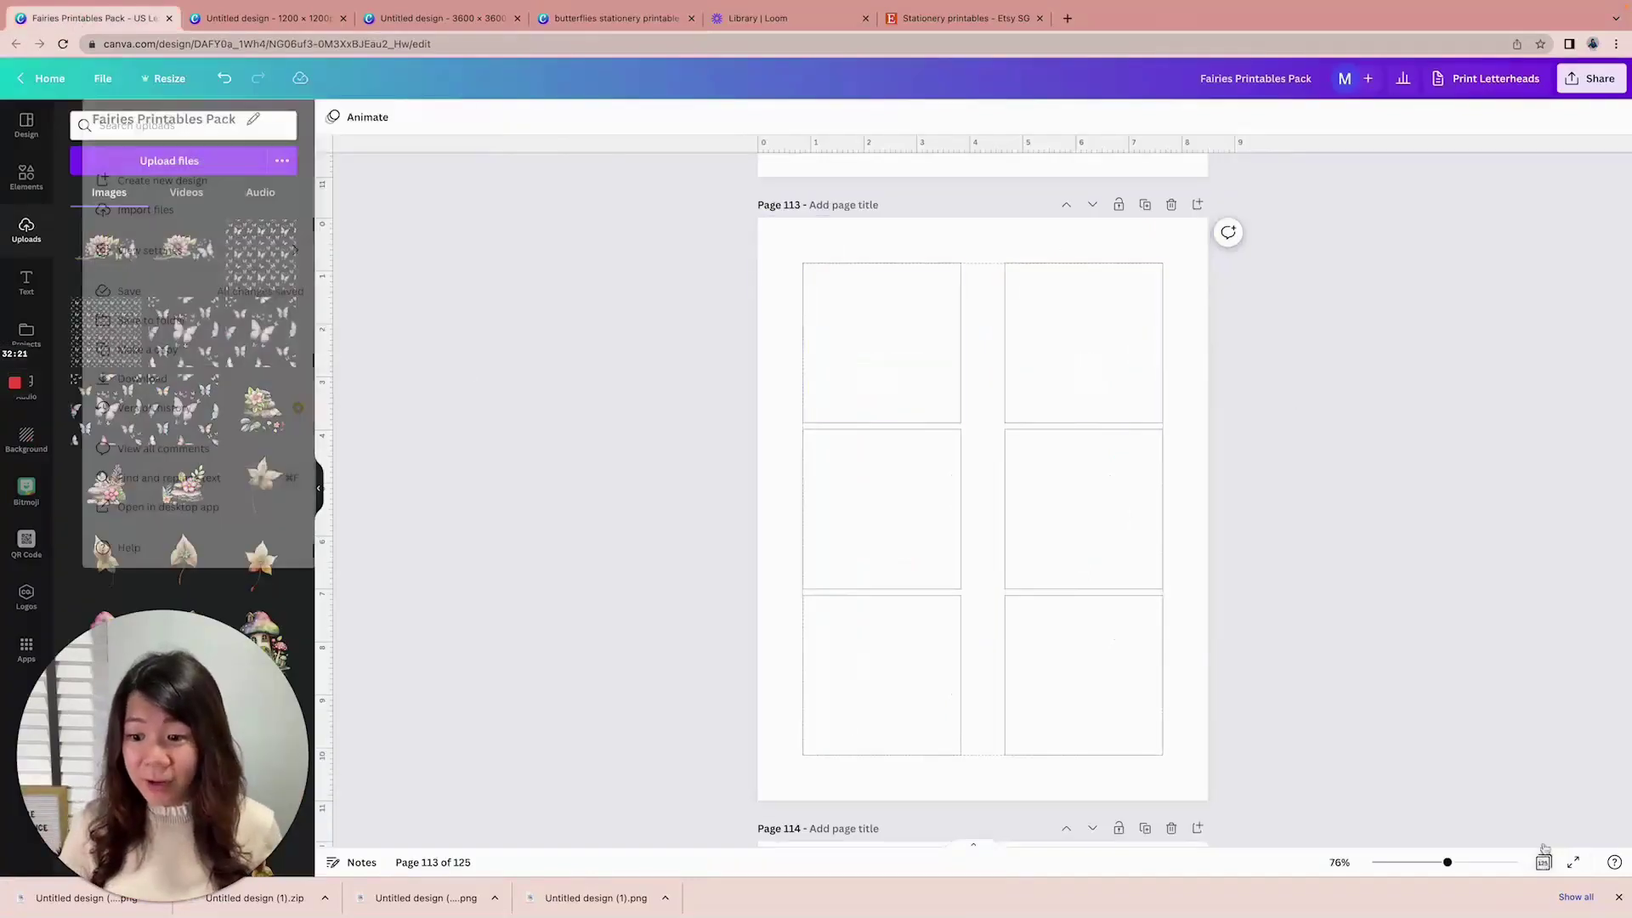
{"action": "scroll", "coordinate": [1475, 677], "scroll_direction": "up", "scroll_amount": 8}
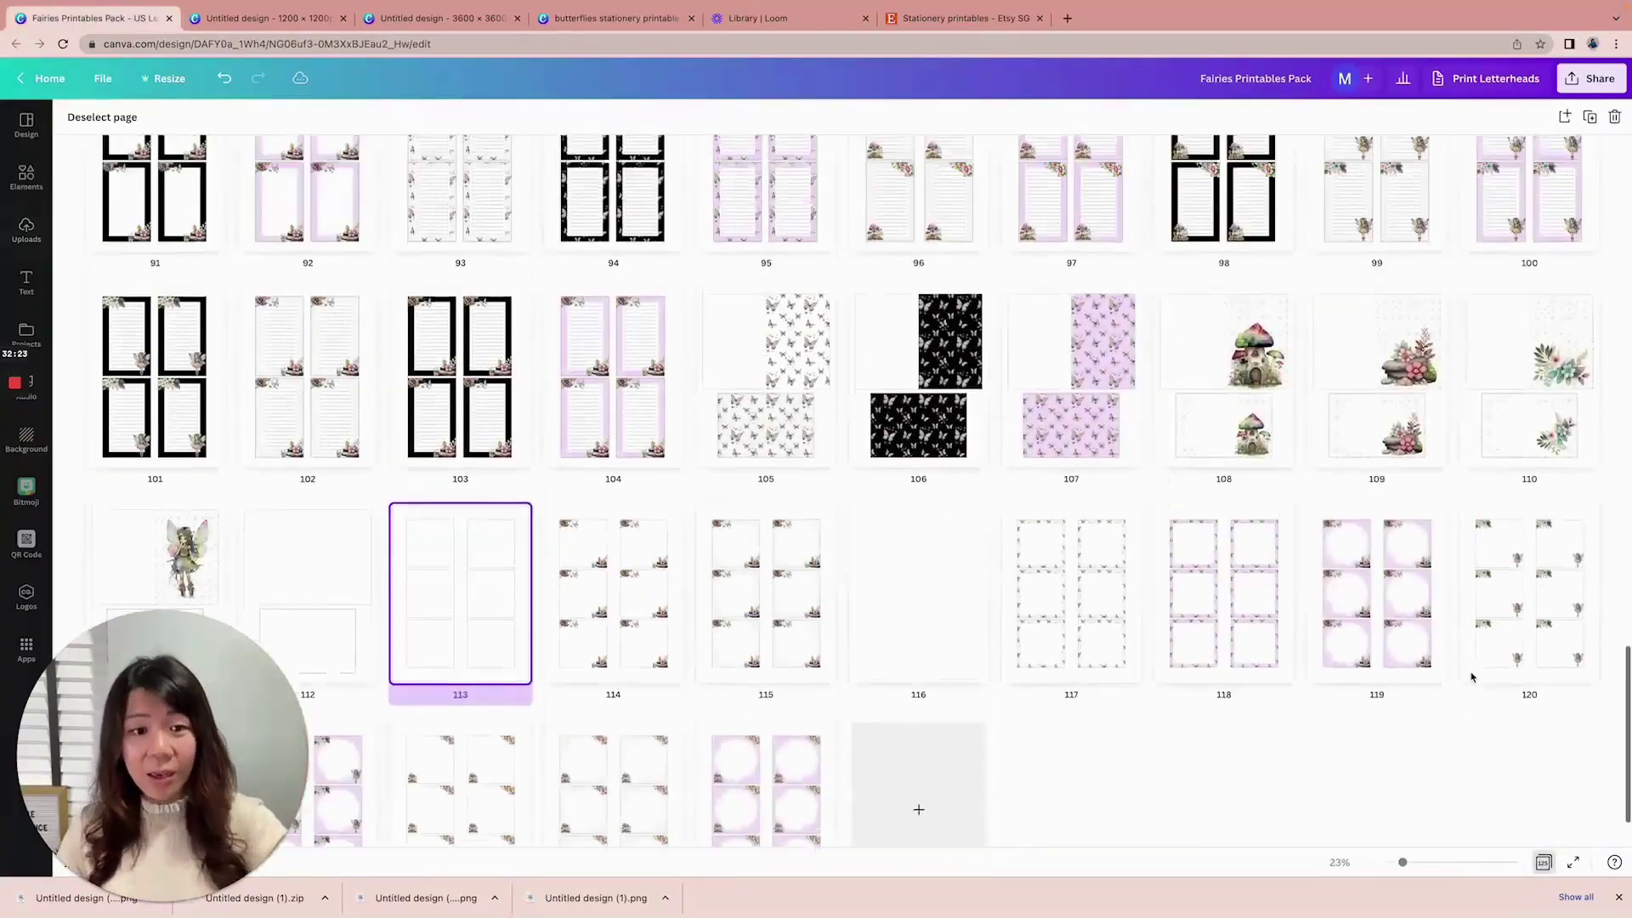
{"action": "scroll", "coordinate": [1470, 672], "scroll_direction": "up", "scroll_amount": 5}
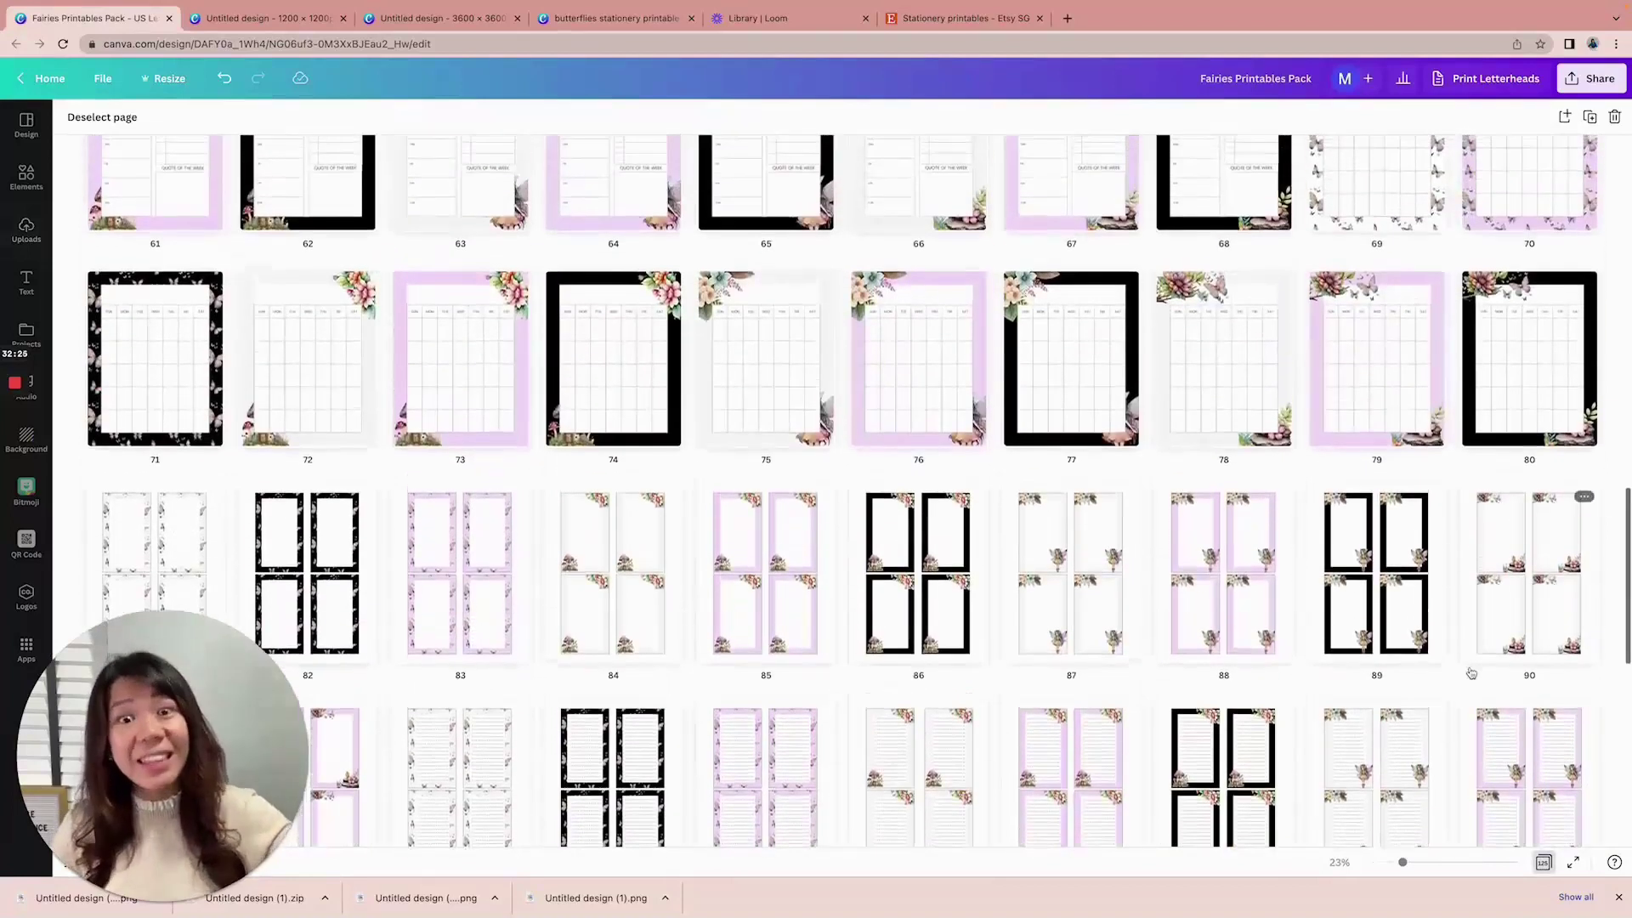
{"action": "scroll", "coordinate": [1471, 673], "scroll_direction": "up", "scroll_amount": 10}
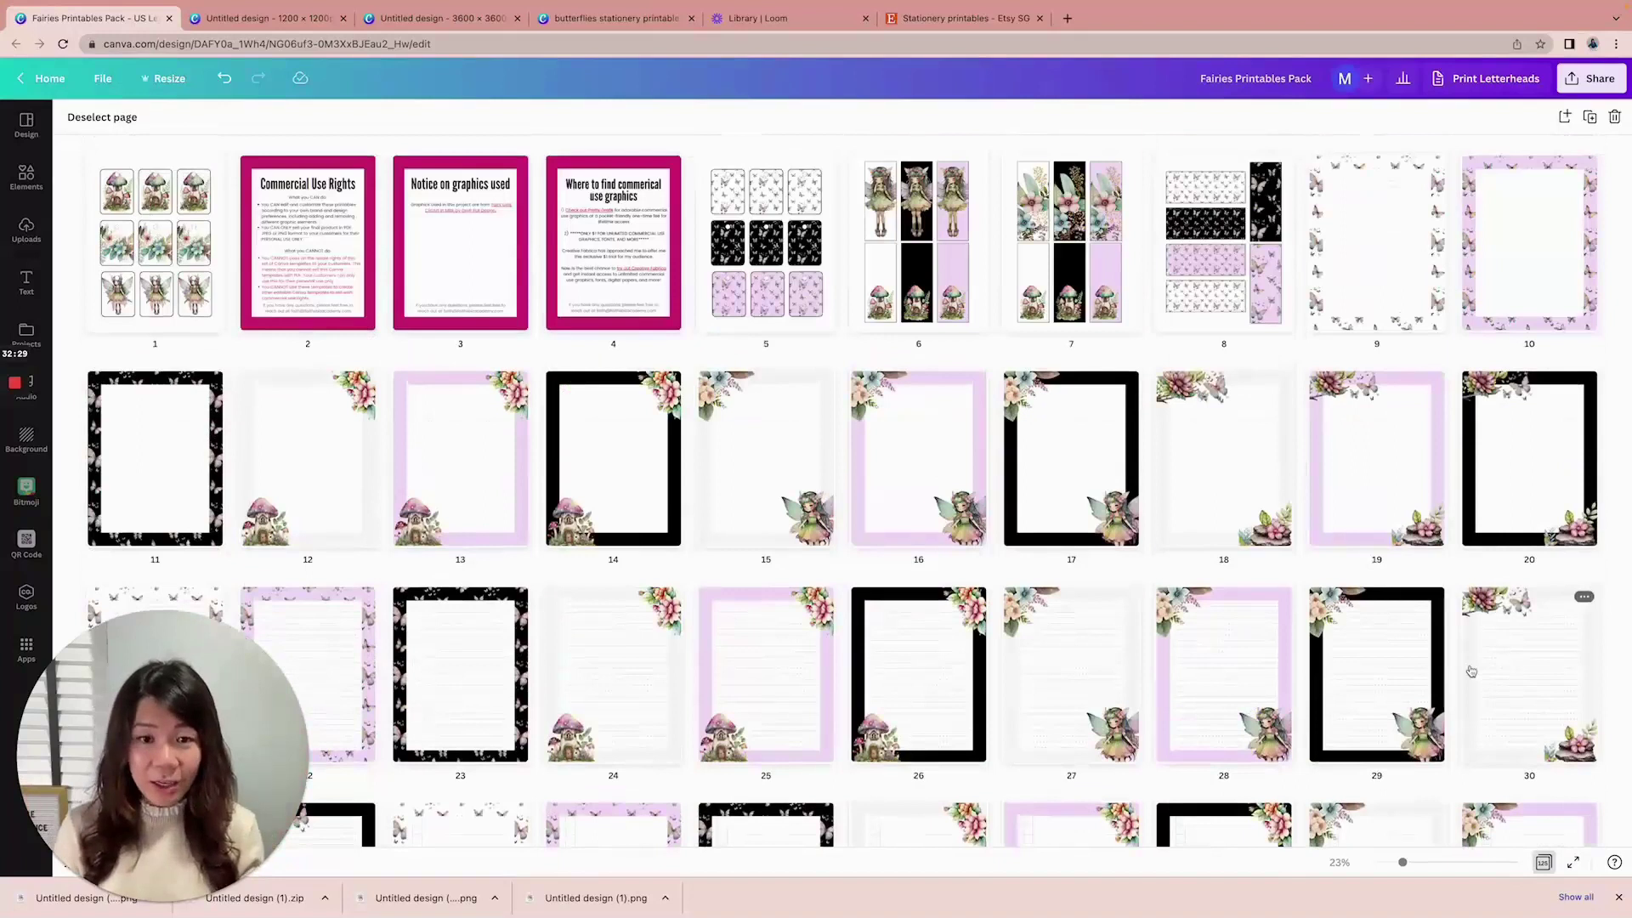
{"action": "scroll", "coordinate": [1471, 671], "scroll_direction": "down", "scroll_amount": 2}
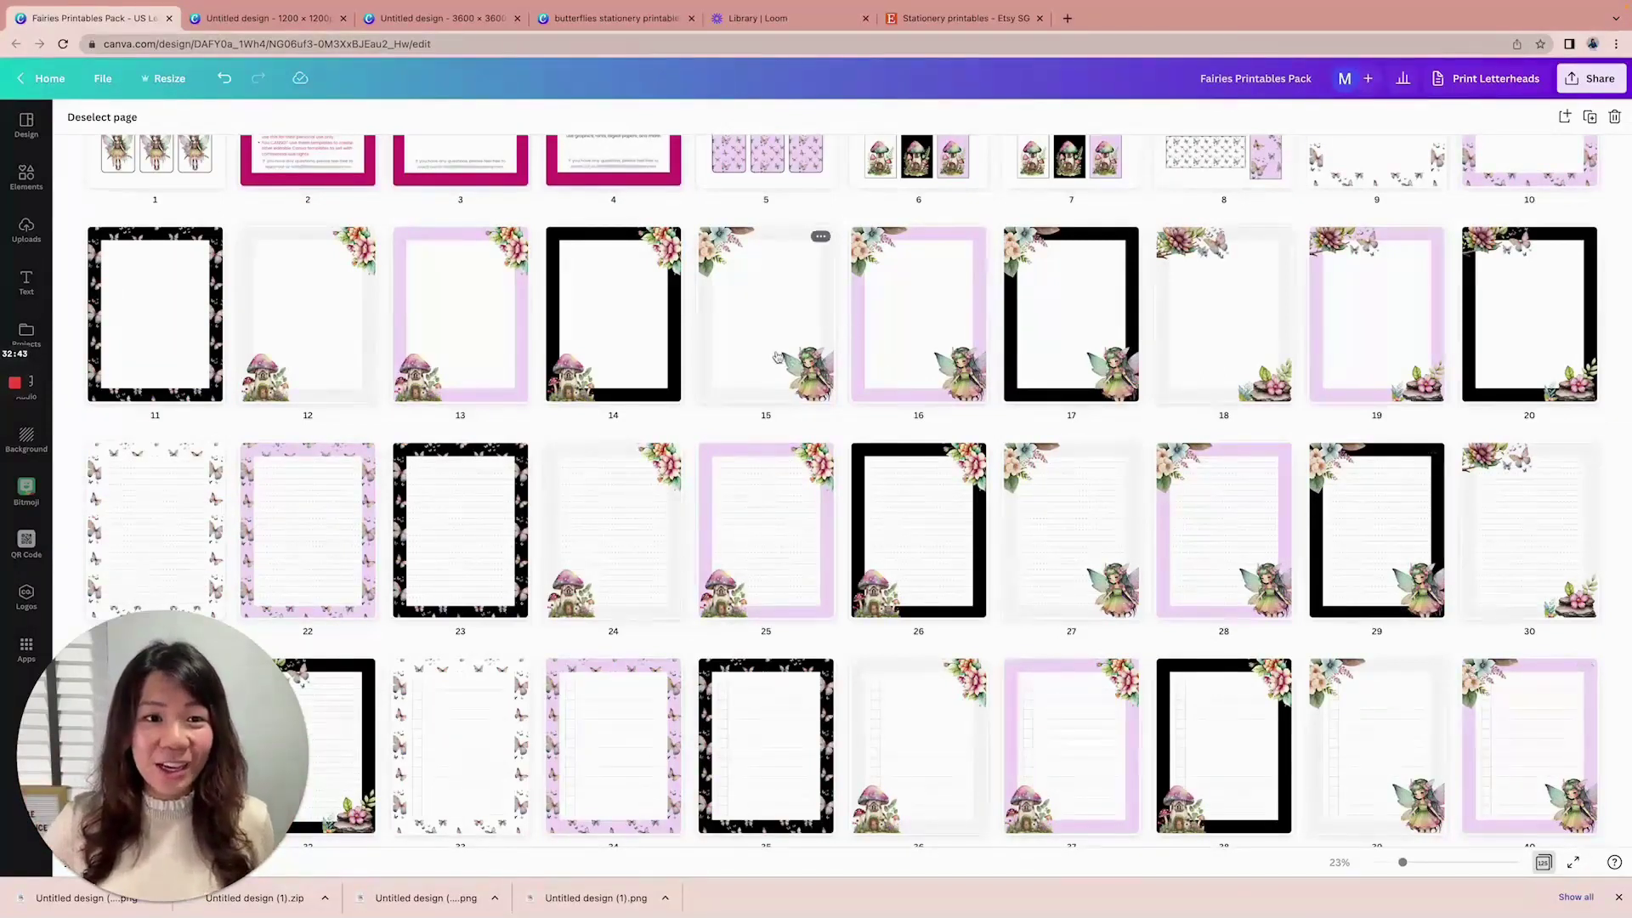
Return to the butterflies stationery printables design and duplicate page 4 with the four butterfly cards
{"action": "left_click", "coordinate": [583, 23]}
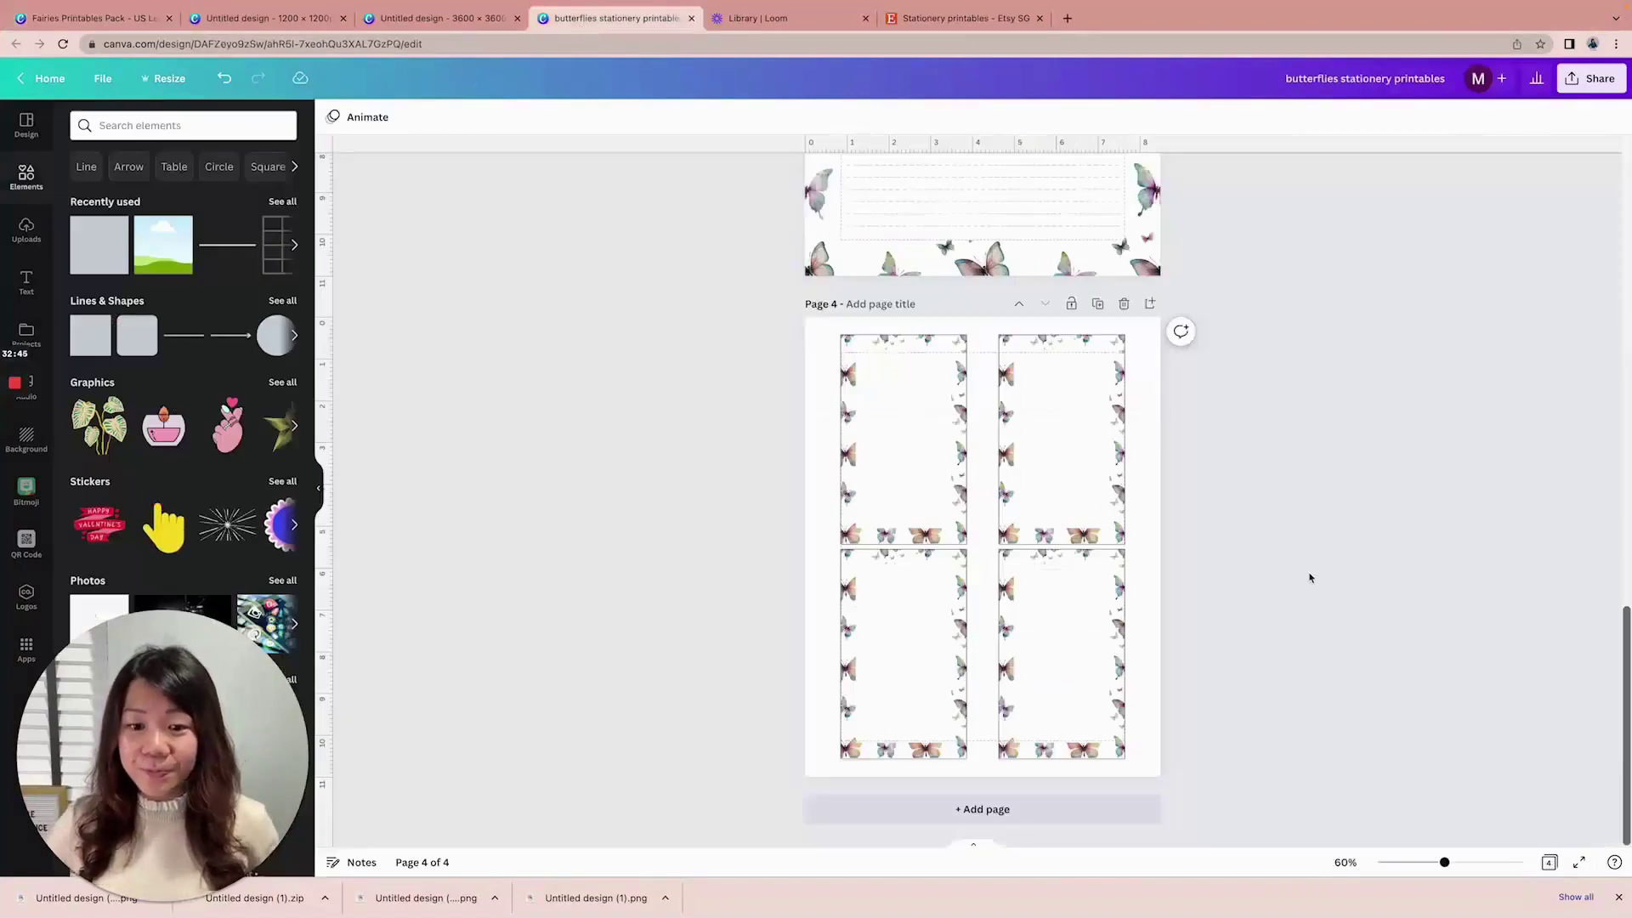
{"action": "scroll", "coordinate": [1213, 391], "scroll_direction": "up", "scroll_amount": 15}
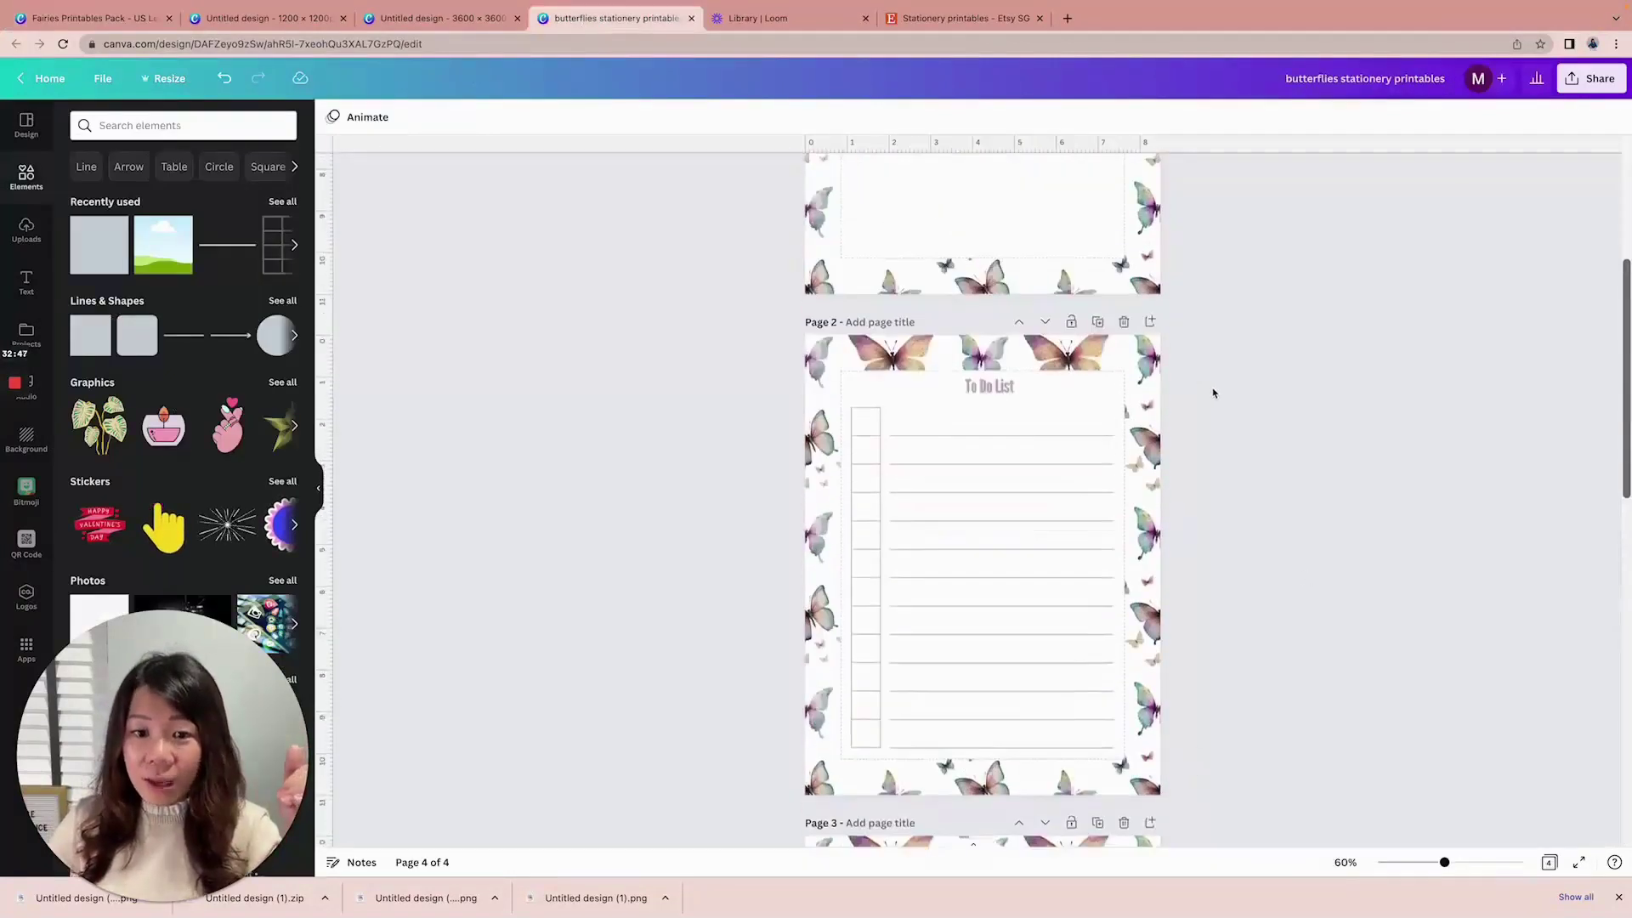
{"action": "scroll", "coordinate": [1213, 391], "scroll_direction": "down", "scroll_amount": 12}
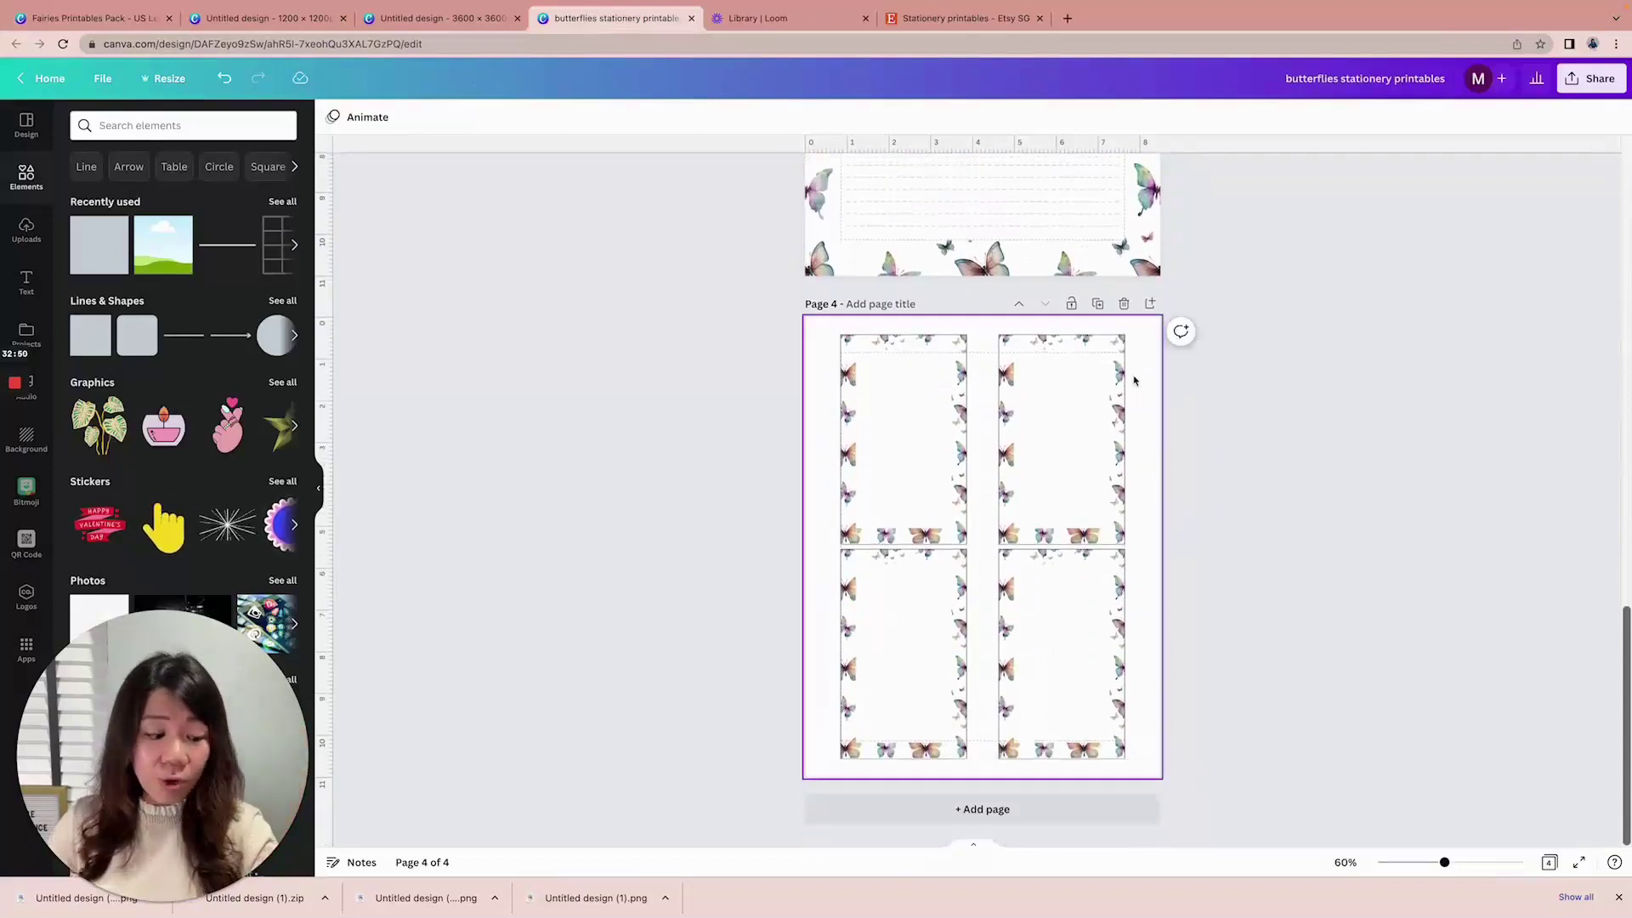
{"action": "left_click", "coordinate": [1098, 303]}
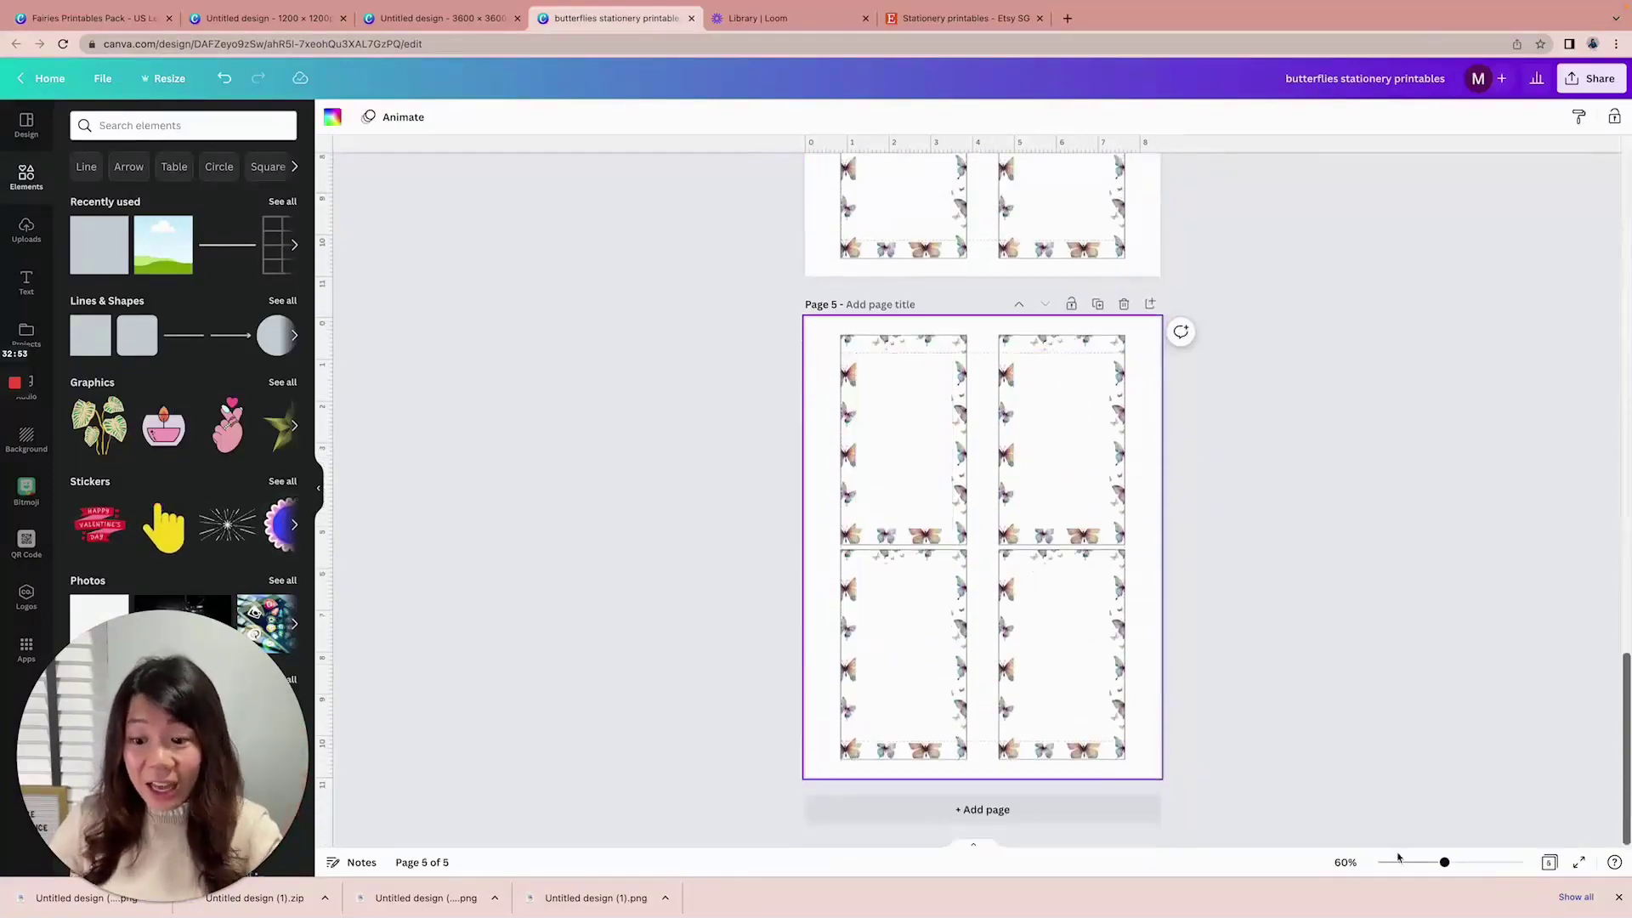
Set the text size to 10 in the white rectangle of the upper-left card on page 5
{"action": "left_click_drag", "start_coordinate": [1442, 863], "coordinate": [1478, 863]}
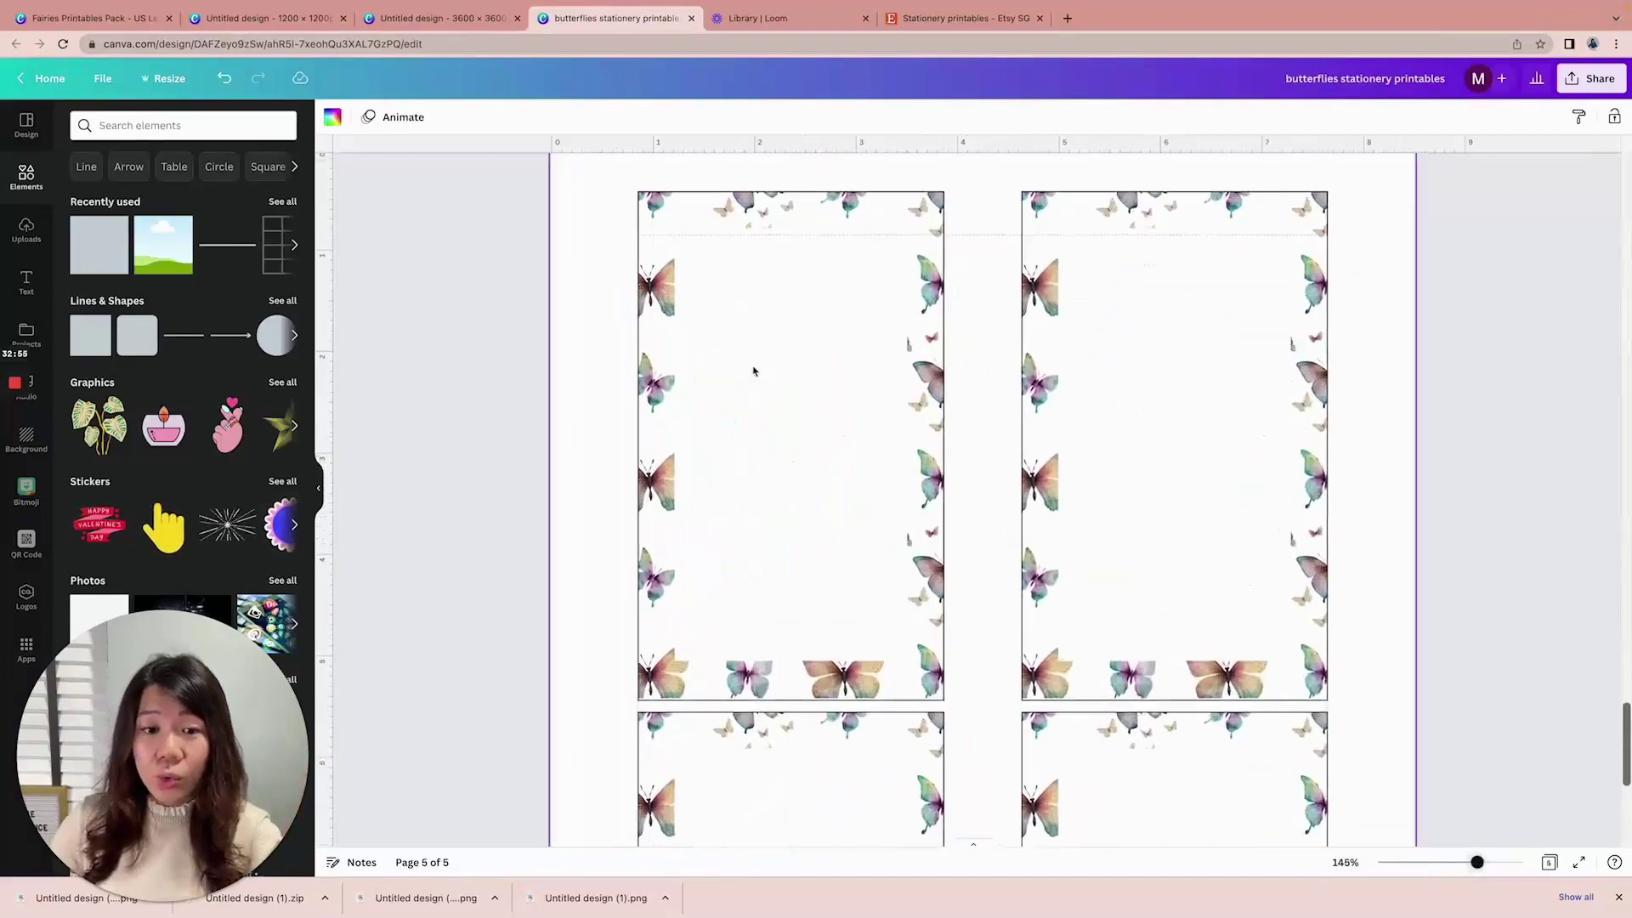
{"action": "left_click", "coordinate": [753, 363]}
{"action": "left_click", "coordinate": [765, 359]}
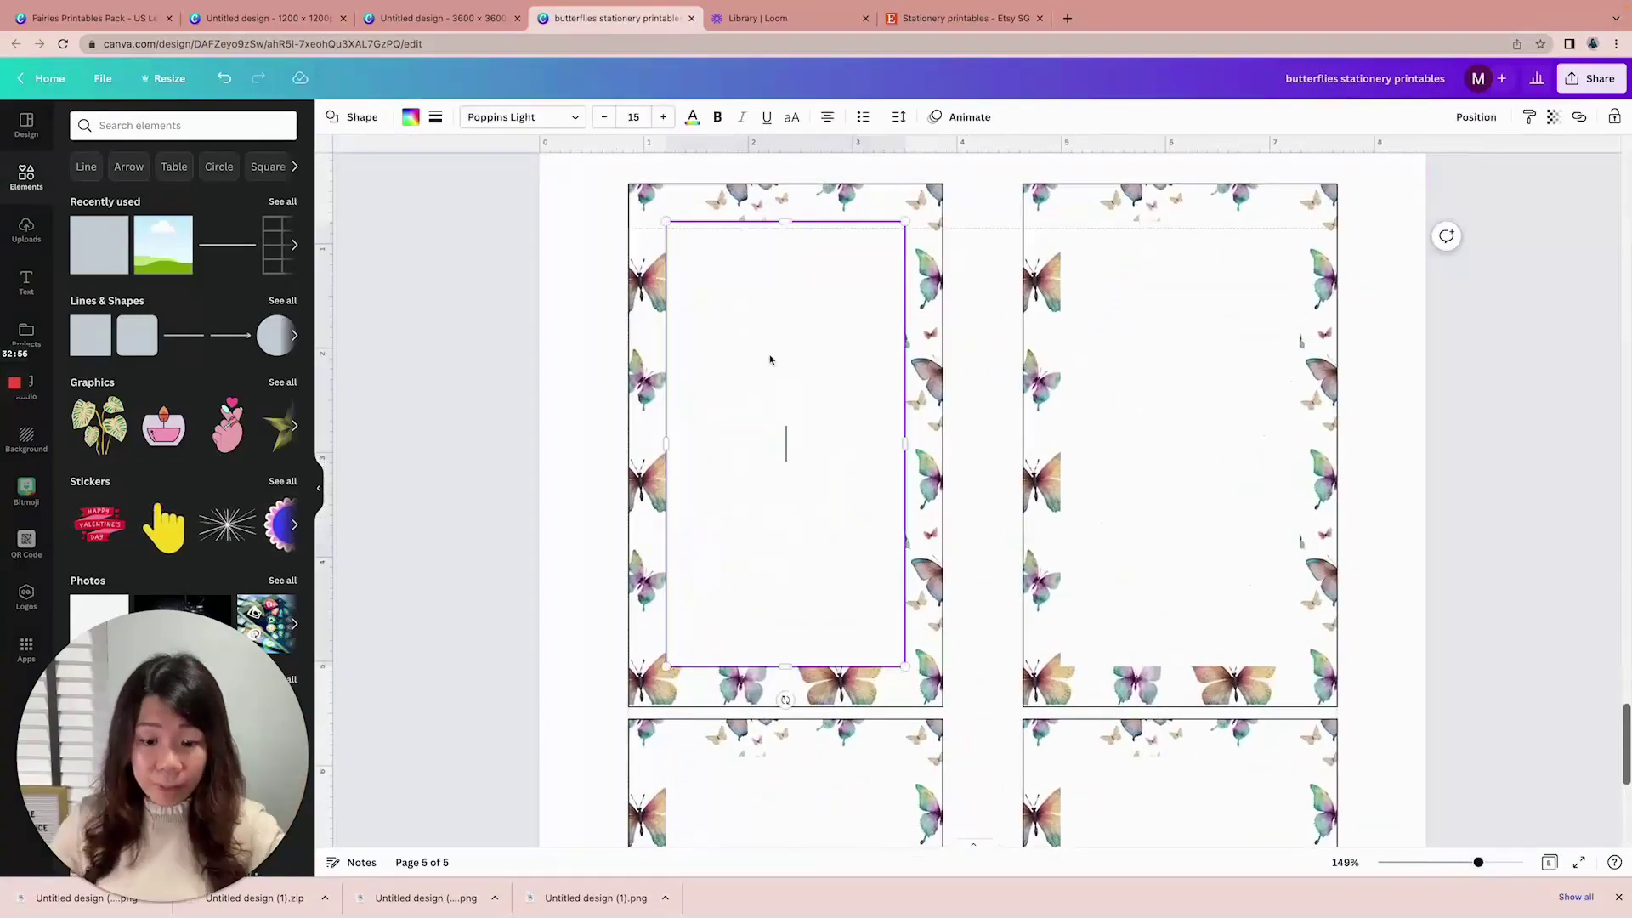
{"action": "left_click", "coordinate": [633, 118]}
{"action": "type", "text": "1"}
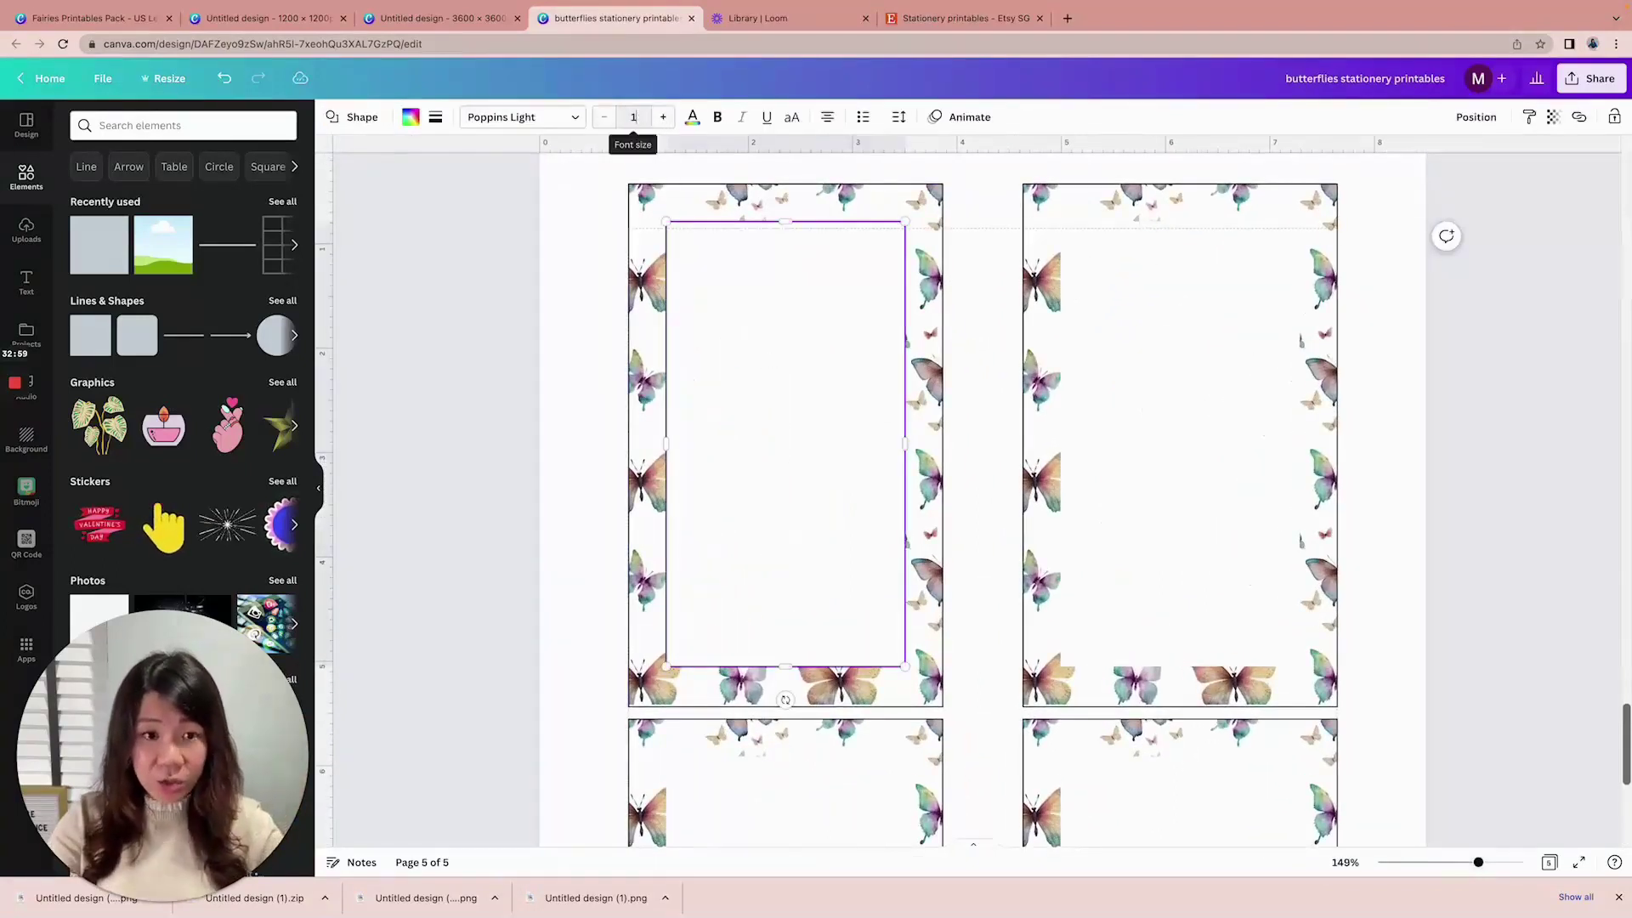
{"action": "key", "text": "Return"}
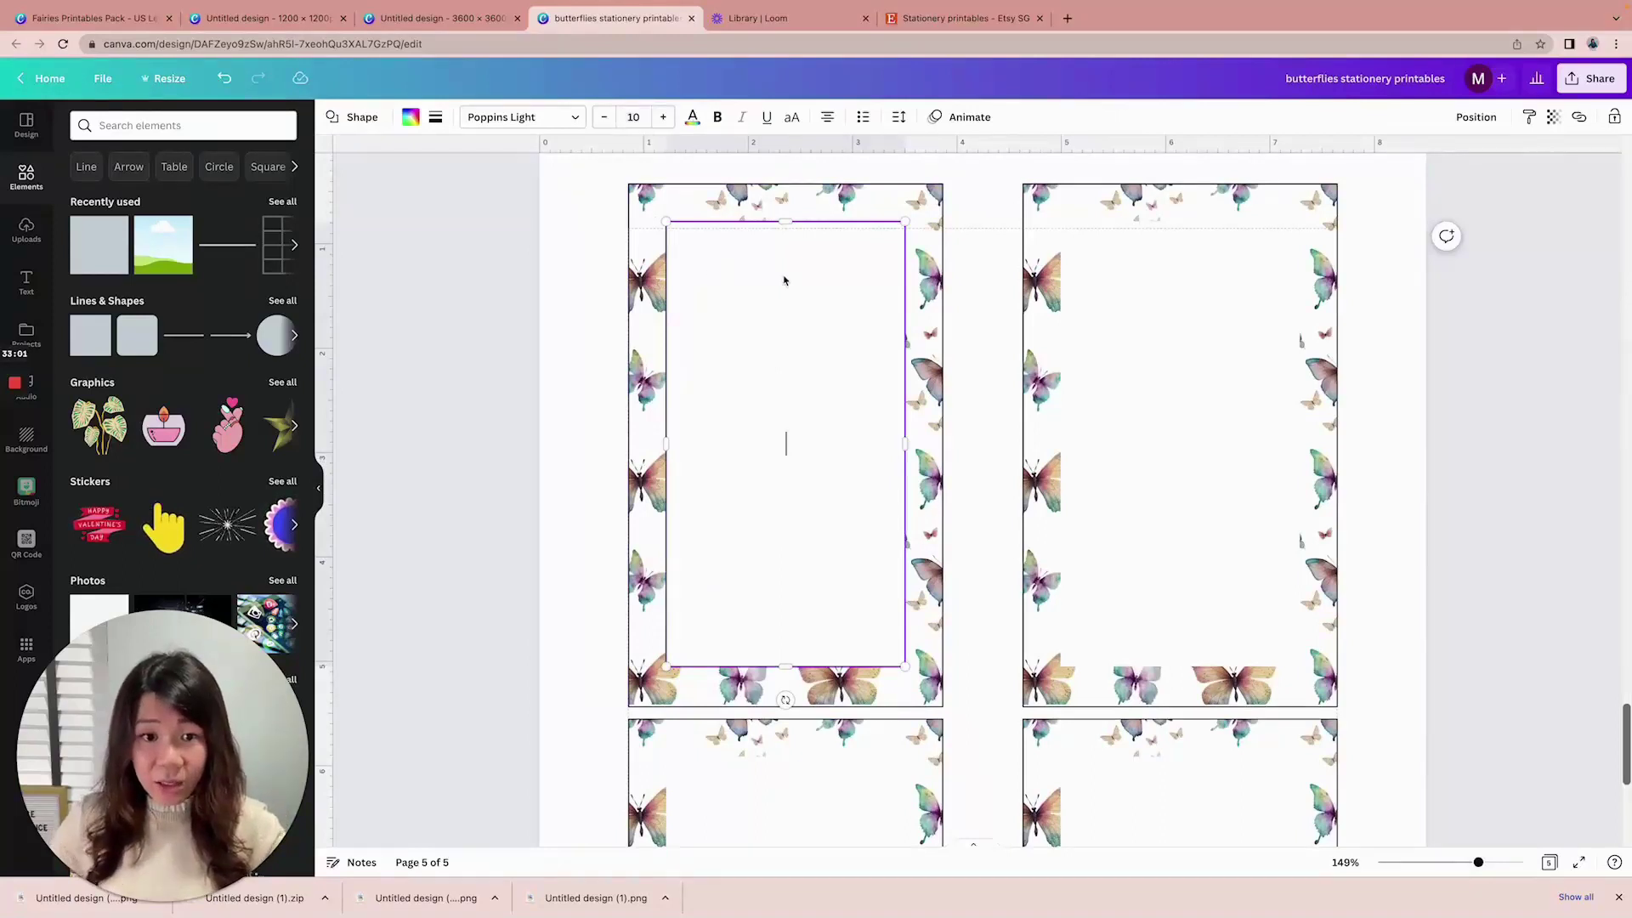
Fill the white rectangle of the upper-left card with rows of underscores that form dashed writing lines
{"action": "type", "text": "__________________________"}
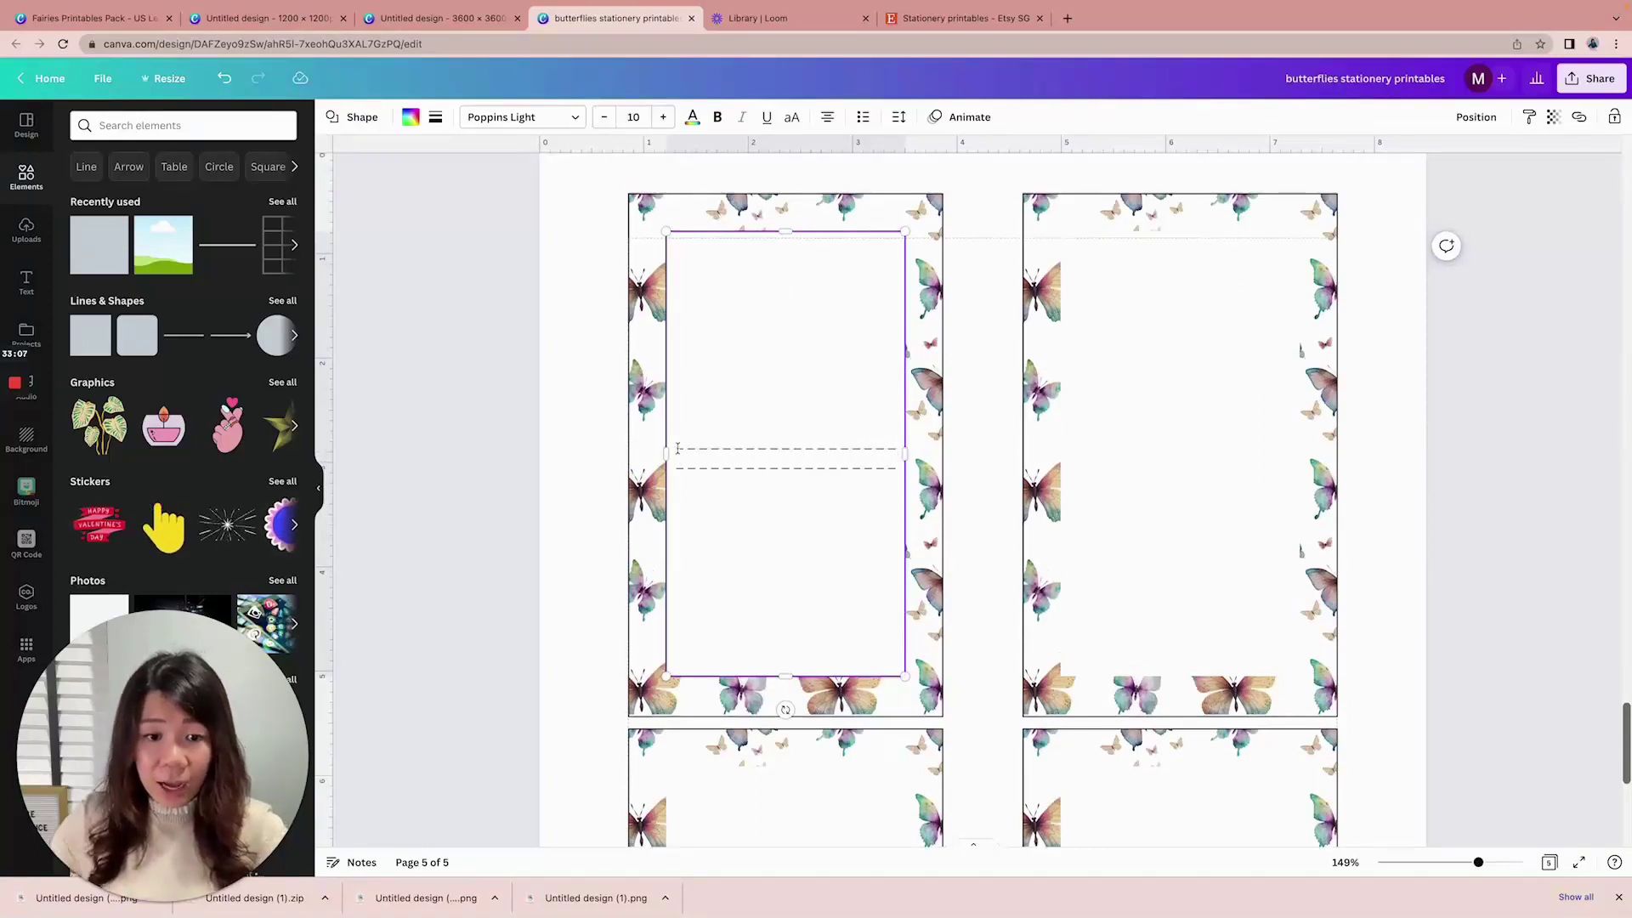
{"action": "left_click_drag", "start_coordinate": [687, 445], "coordinate": [897, 467]}
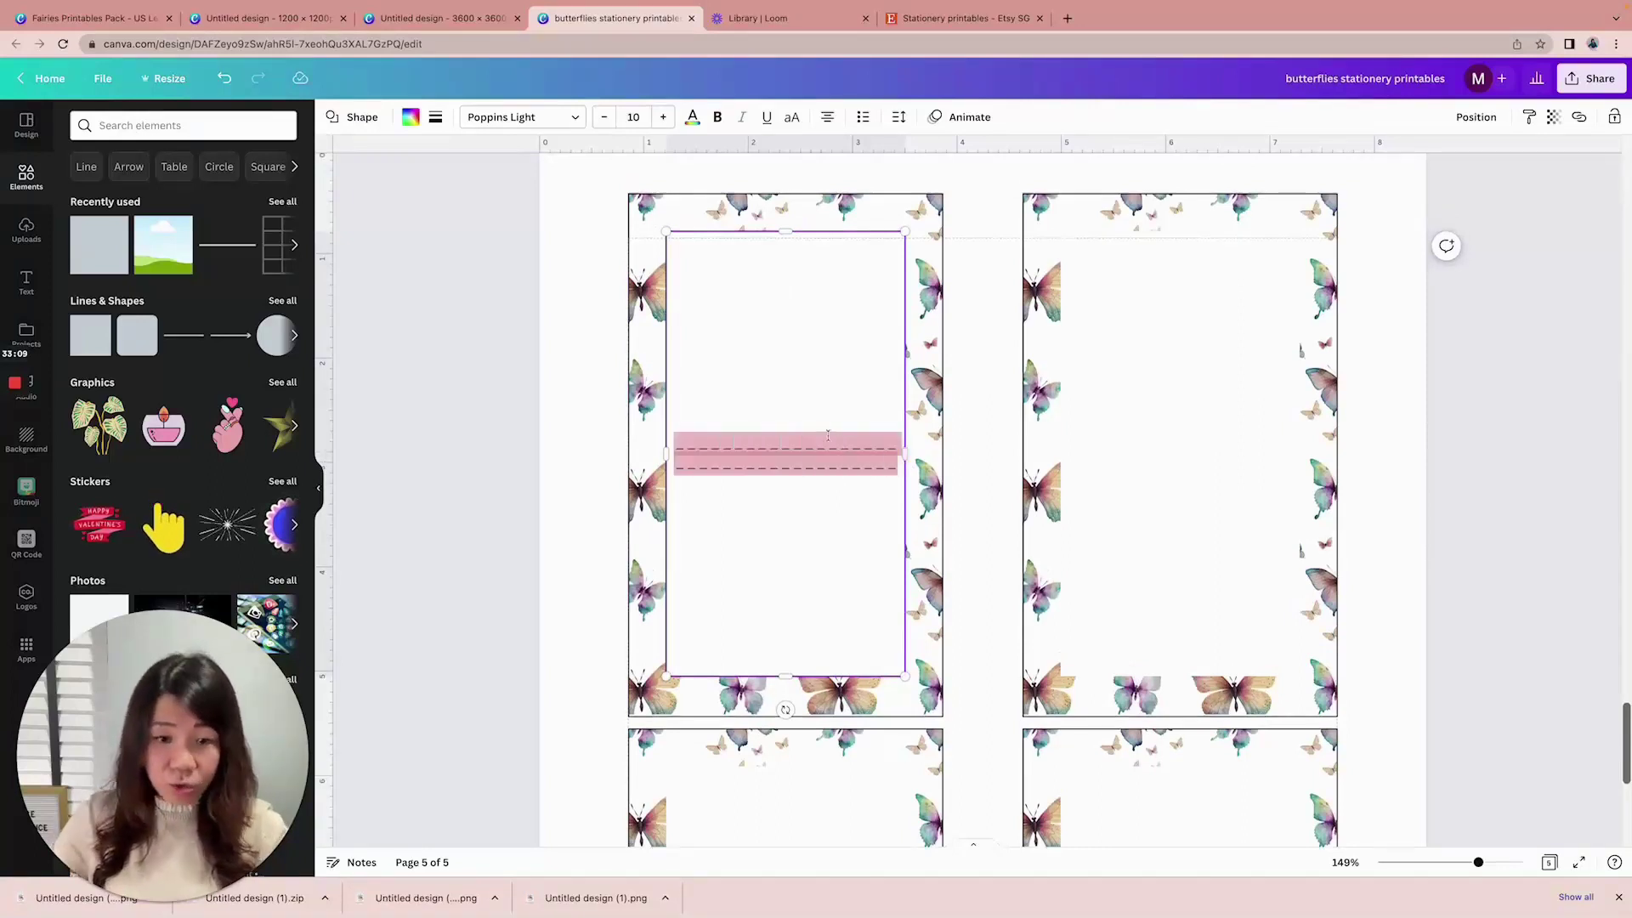
{"action": "key", "text": "Right"}
{"action": "key", "text": "super+v"}
{"action": "key", "text": "super+v"}
{"action": "key", "text": "super+v"}
{"action": "key", "text": "super+v"}
{"action": "key", "text": "super+v"}
{"action": "key", "text": "super+v"}
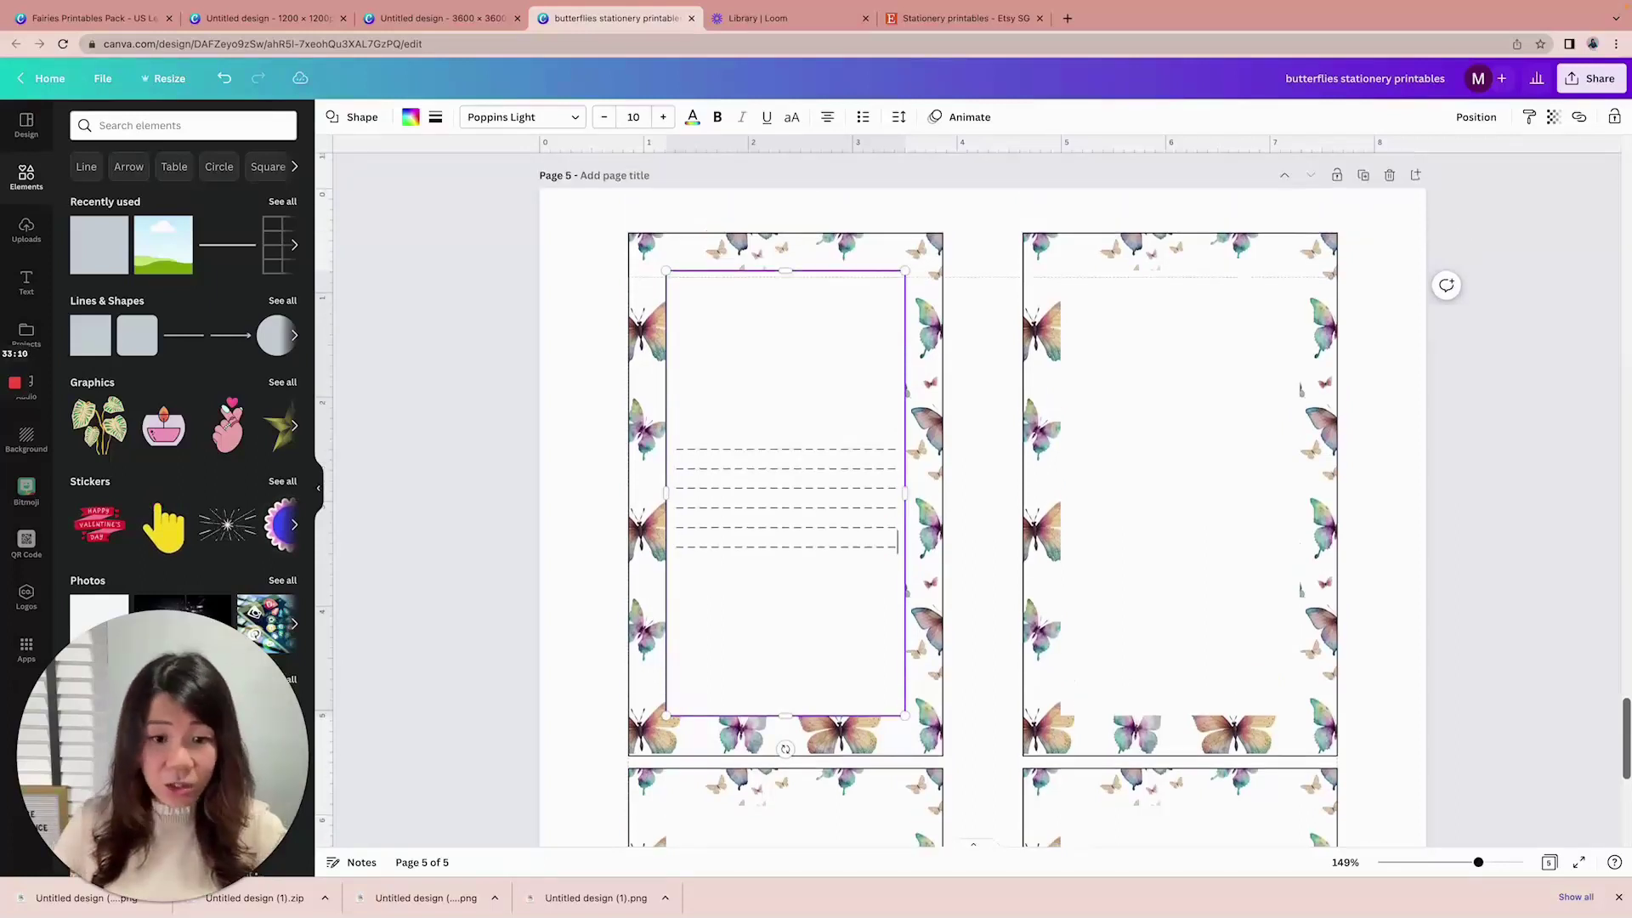
{"action": "key", "text": "super+v"}
{"action": "key", "text": "super+v"}
{"action": "key", "text": "super+v"}
{"action": "key", "text": "super+v"}
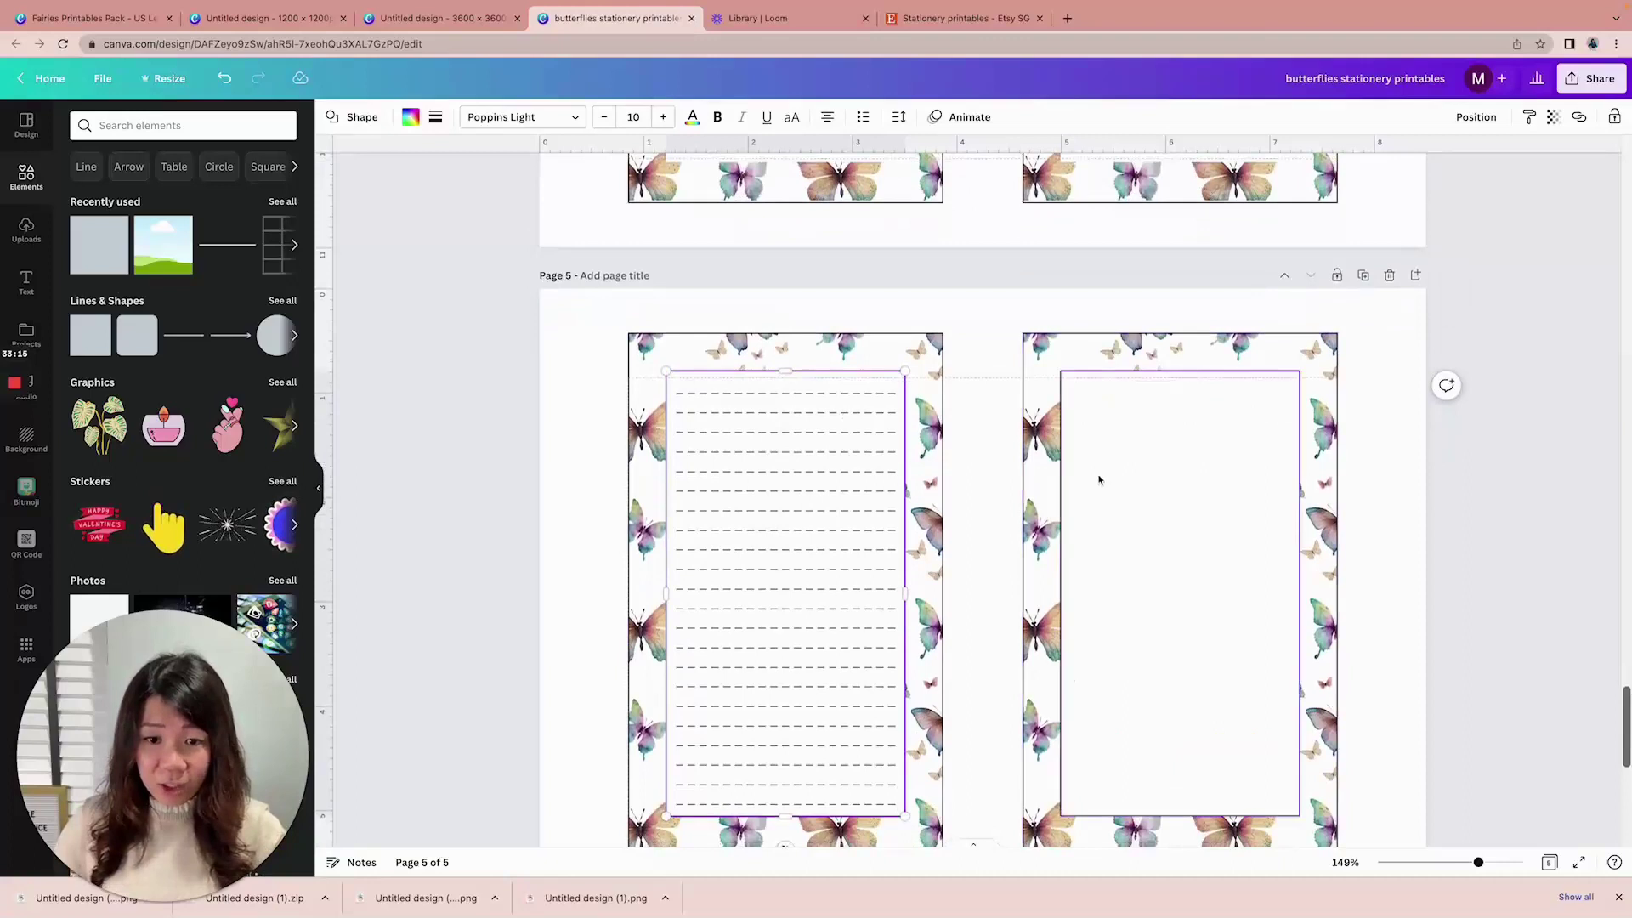
Delete the blank white rectangle from the upper-right card on page 5
{"action": "scroll", "coordinate": [1165, 500], "scroll_direction": "down", "scroll_amount": 1}
{"action": "scroll", "coordinate": [1119, 377], "scroll_direction": "down", "scroll_amount": 1}
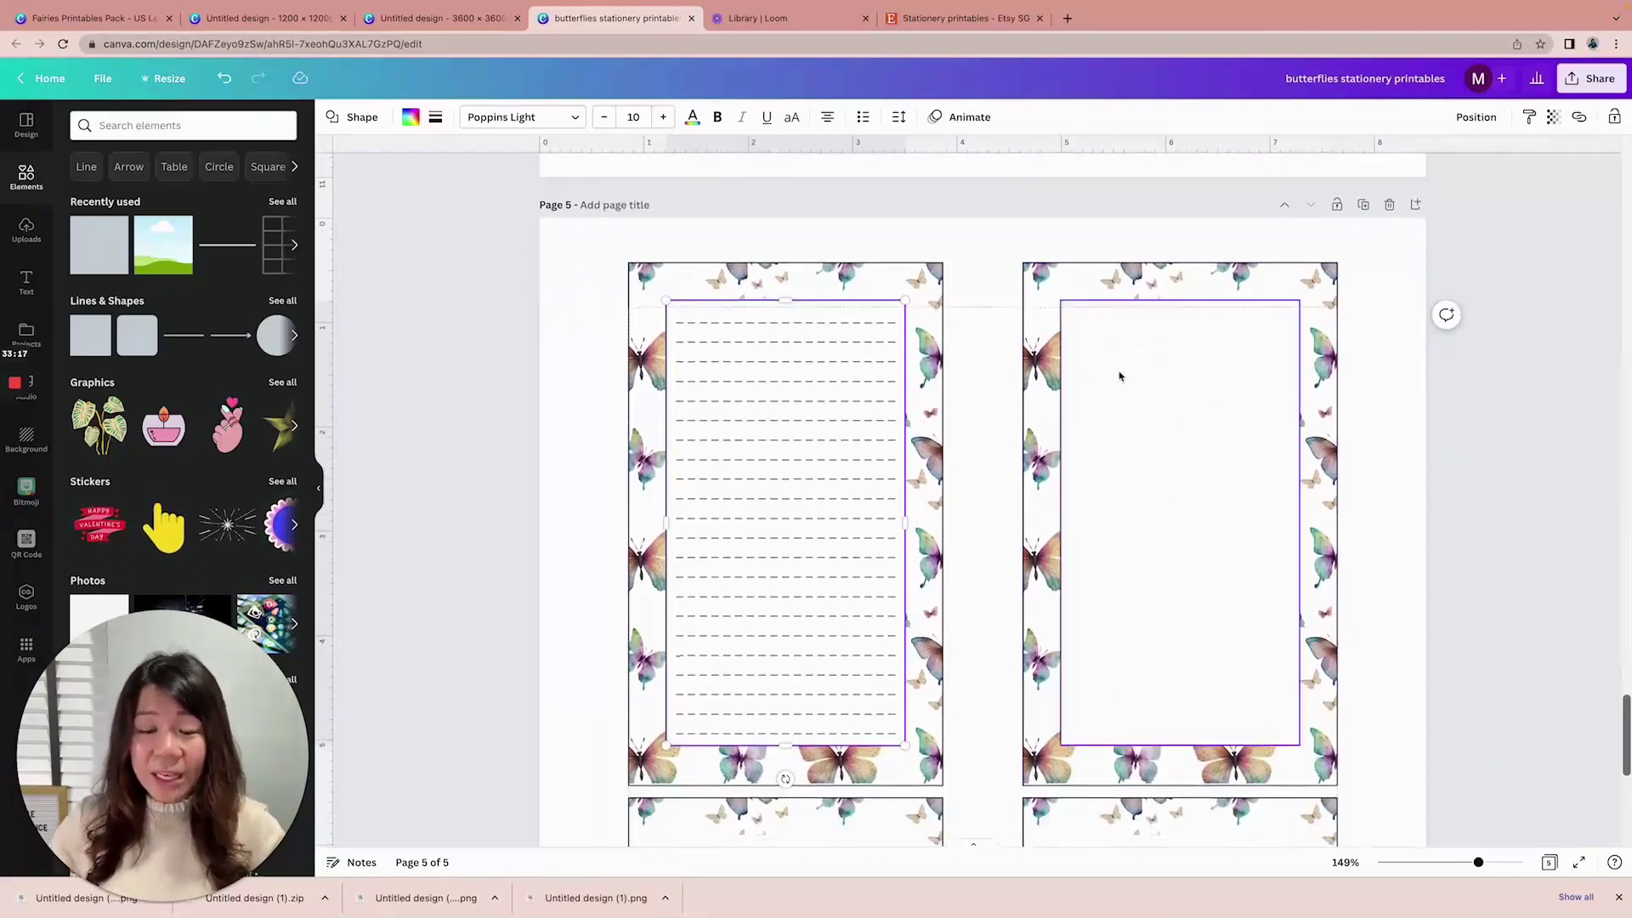
{"action": "left_click", "coordinate": [1119, 377]}
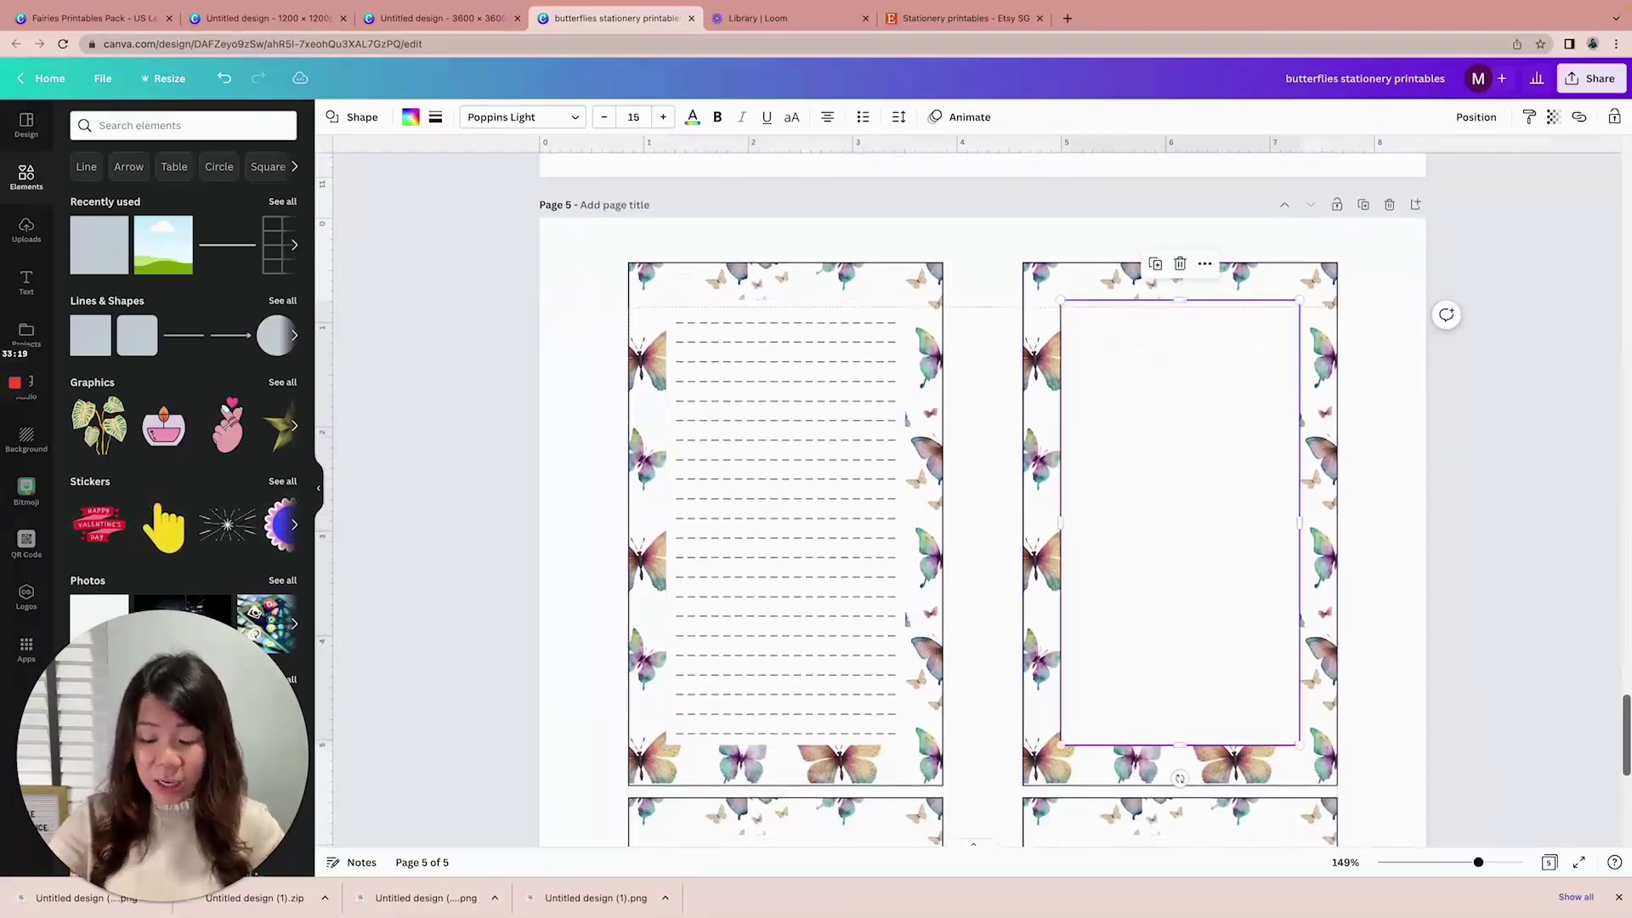
{"action": "key", "text": "Delete"}
Duplicate the lined rectangle of the upper-left card and place the copy over the butterfly pattern of the upper-right card
{"action": "left_click", "coordinate": [710, 344]}
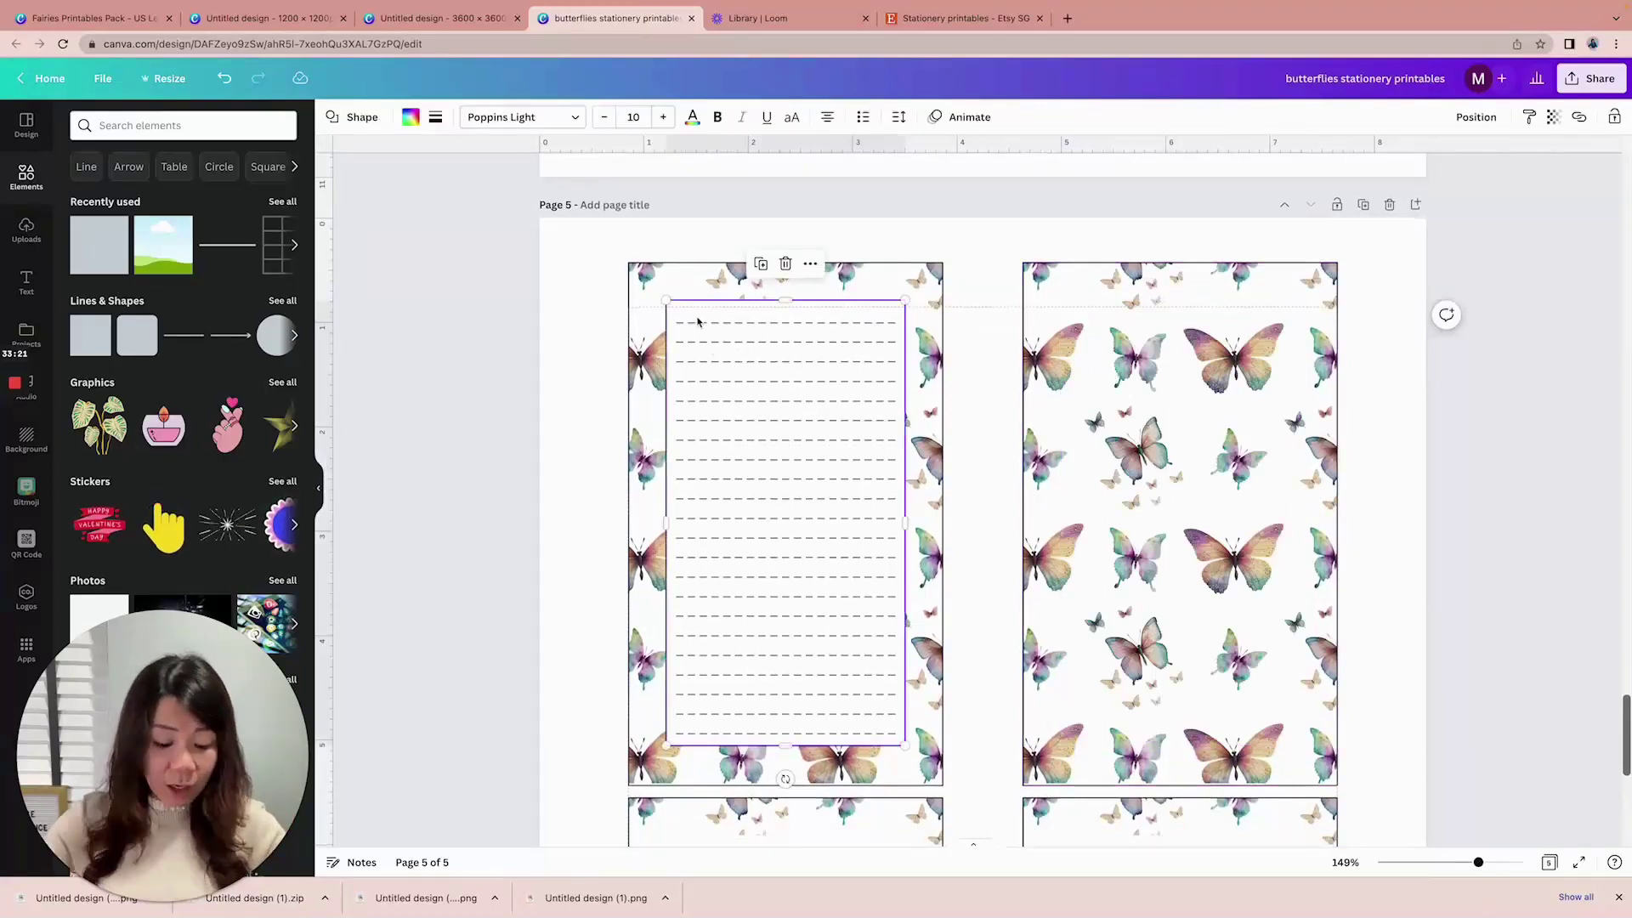
{"action": "scroll", "coordinate": [749, 319], "scroll_direction": "down", "scroll_amount": 3}
{"action": "left_click", "coordinate": [1176, 419]}
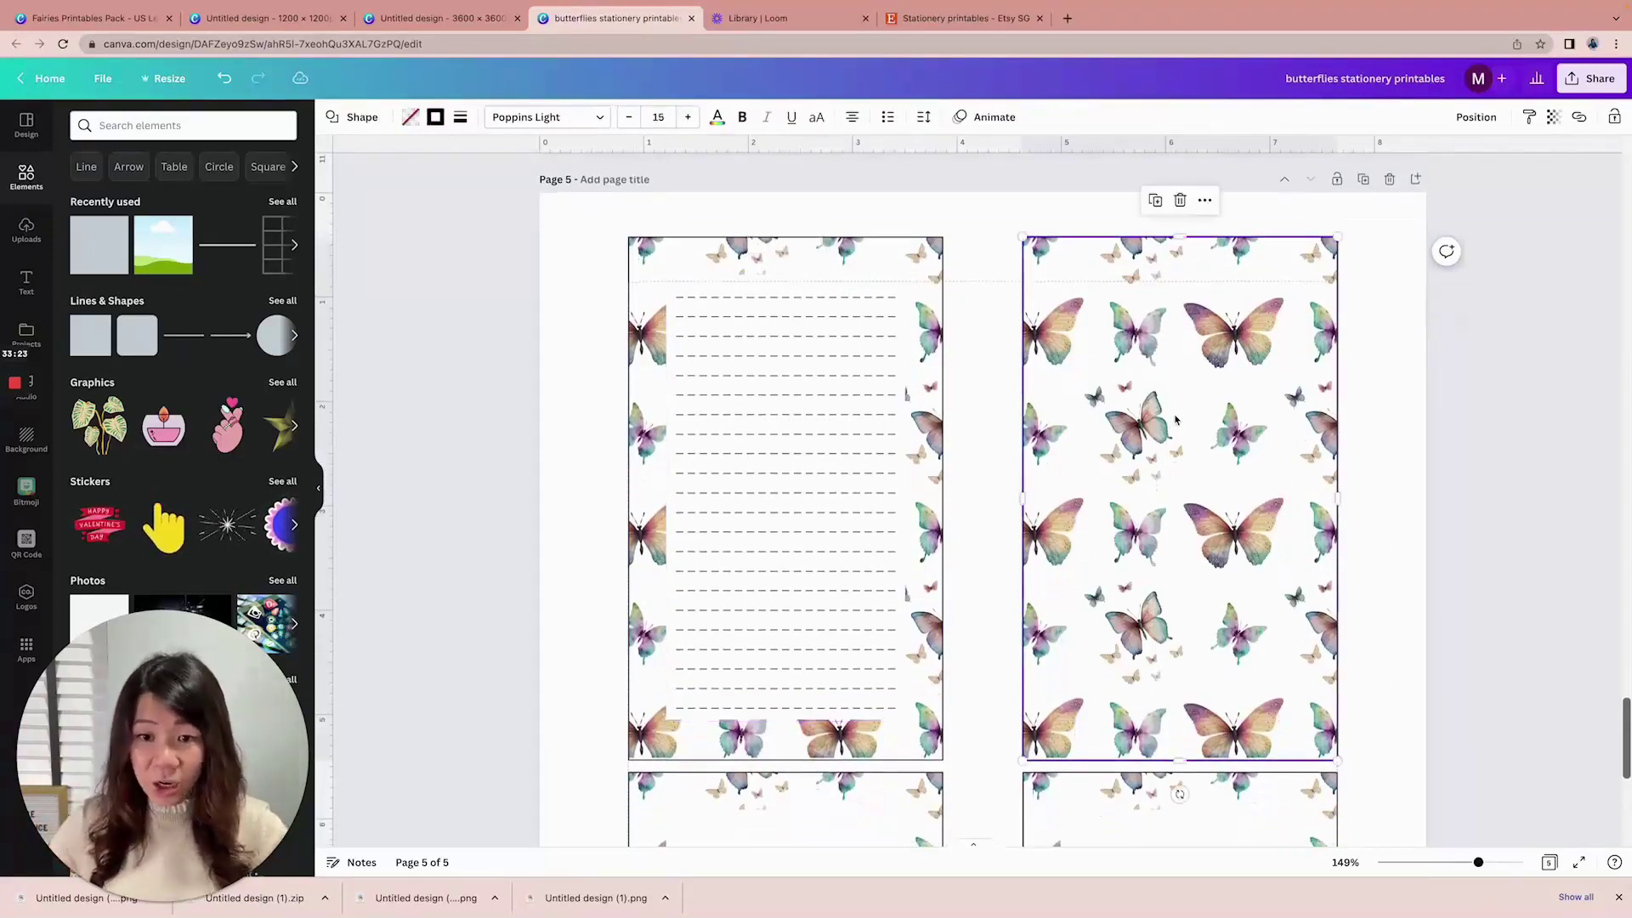
{"action": "left_click", "coordinate": [782, 391]}
{"action": "key", "text": "super+d"}
{"action": "left_click_drag", "start_coordinate": [799, 400], "coordinate": [1163, 381]}
Duplicate a lined rectangle from the upper cards and place the copy over the lower-left card on page 5
{"action": "scroll", "coordinate": [1156, 386], "scroll_direction": "down", "scroll_amount": 4}
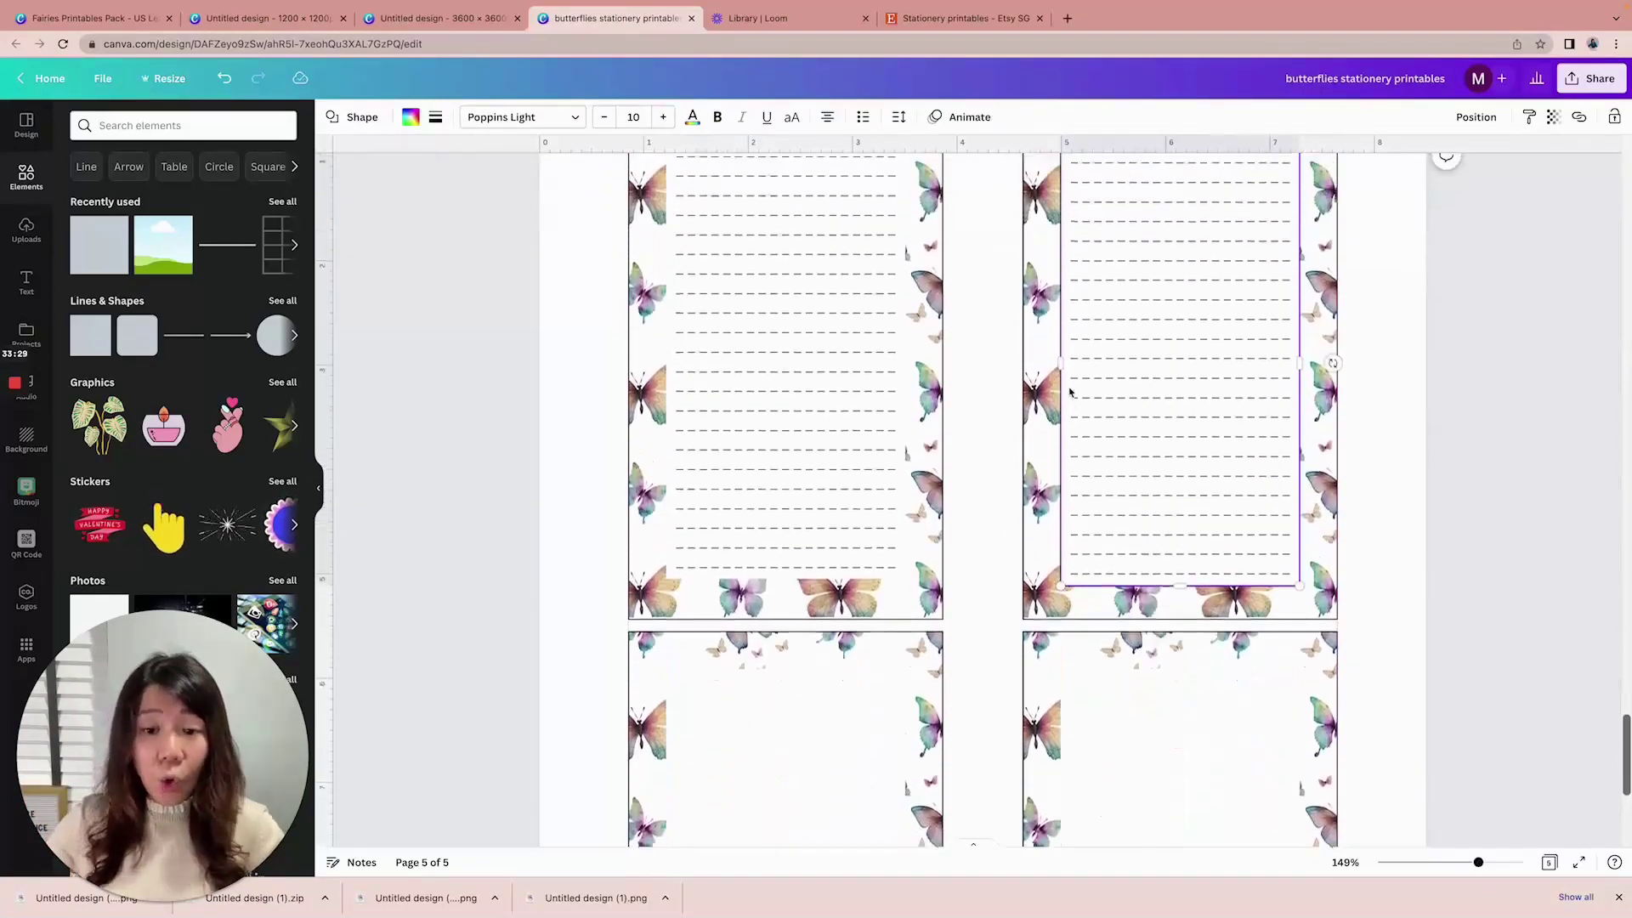
{"action": "scroll", "coordinate": [1069, 391], "scroll_direction": "up", "scroll_amount": 1}
{"action": "left_click", "coordinate": [850, 409], "text": "shift"}
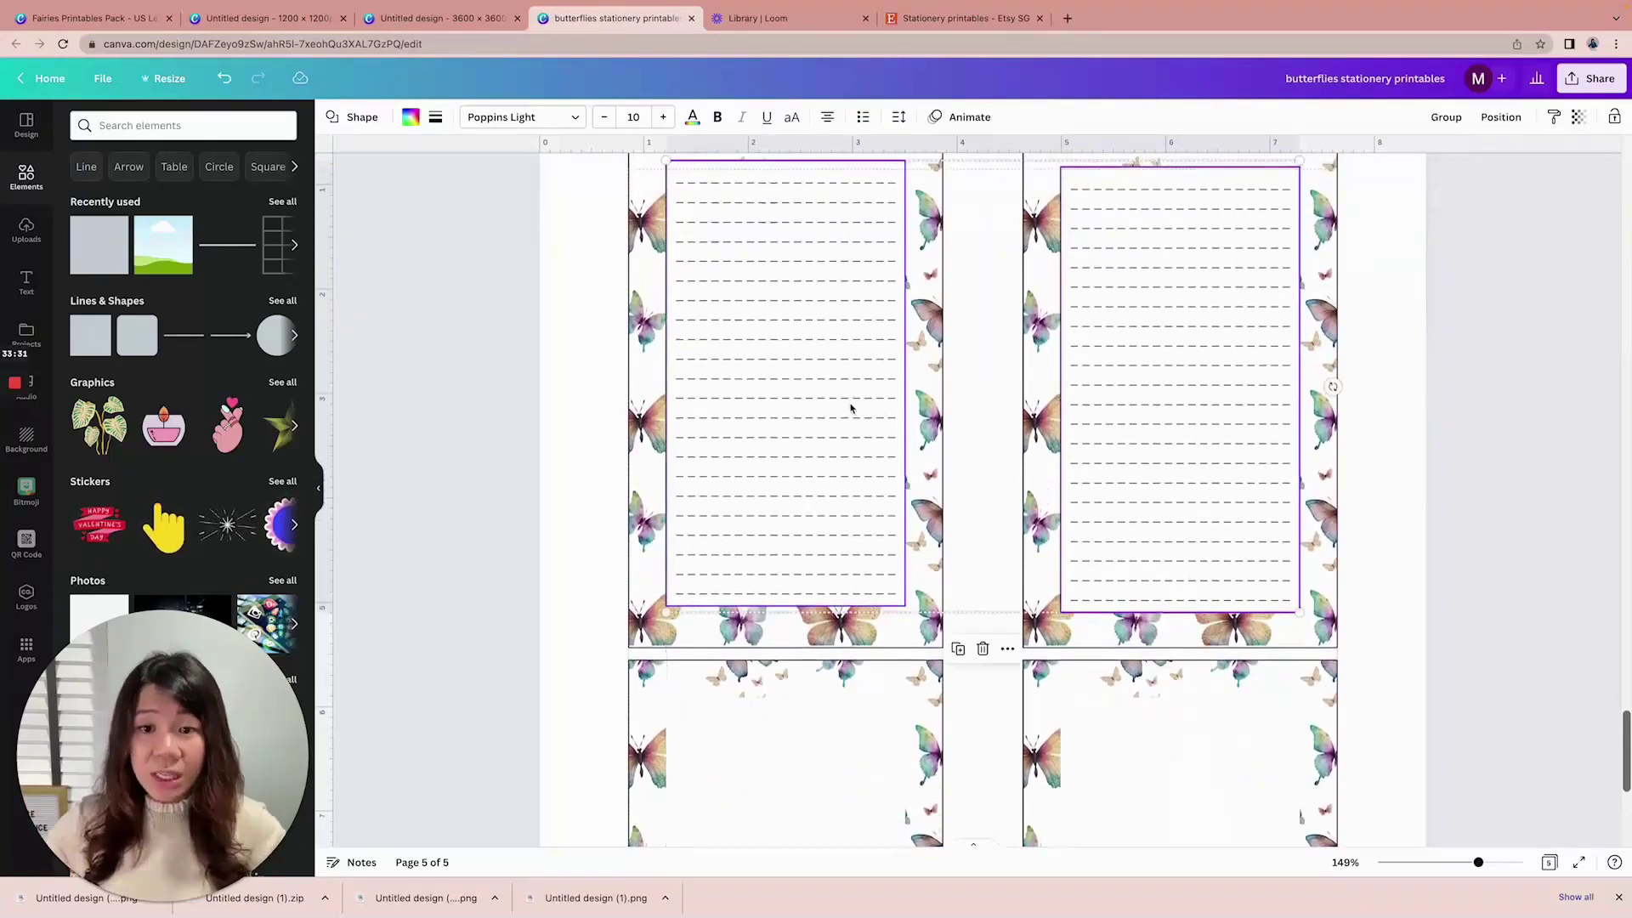
{"action": "scroll", "coordinate": [850, 408], "scroll_direction": "down", "scroll_amount": 10}
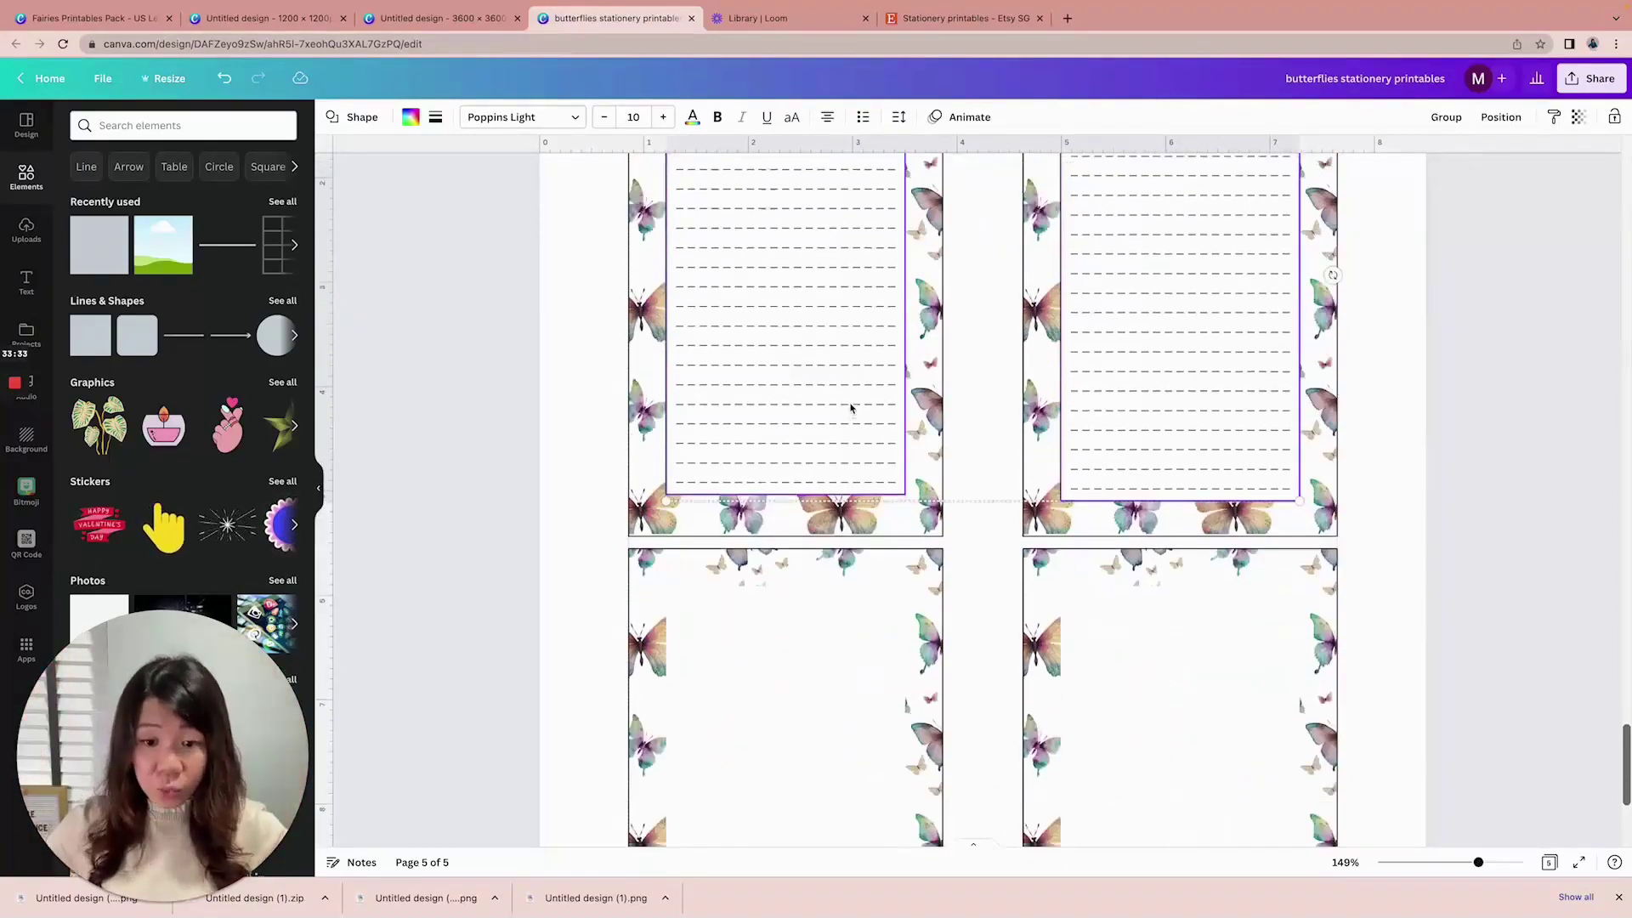
{"action": "key", "text": "ctrl+v"}
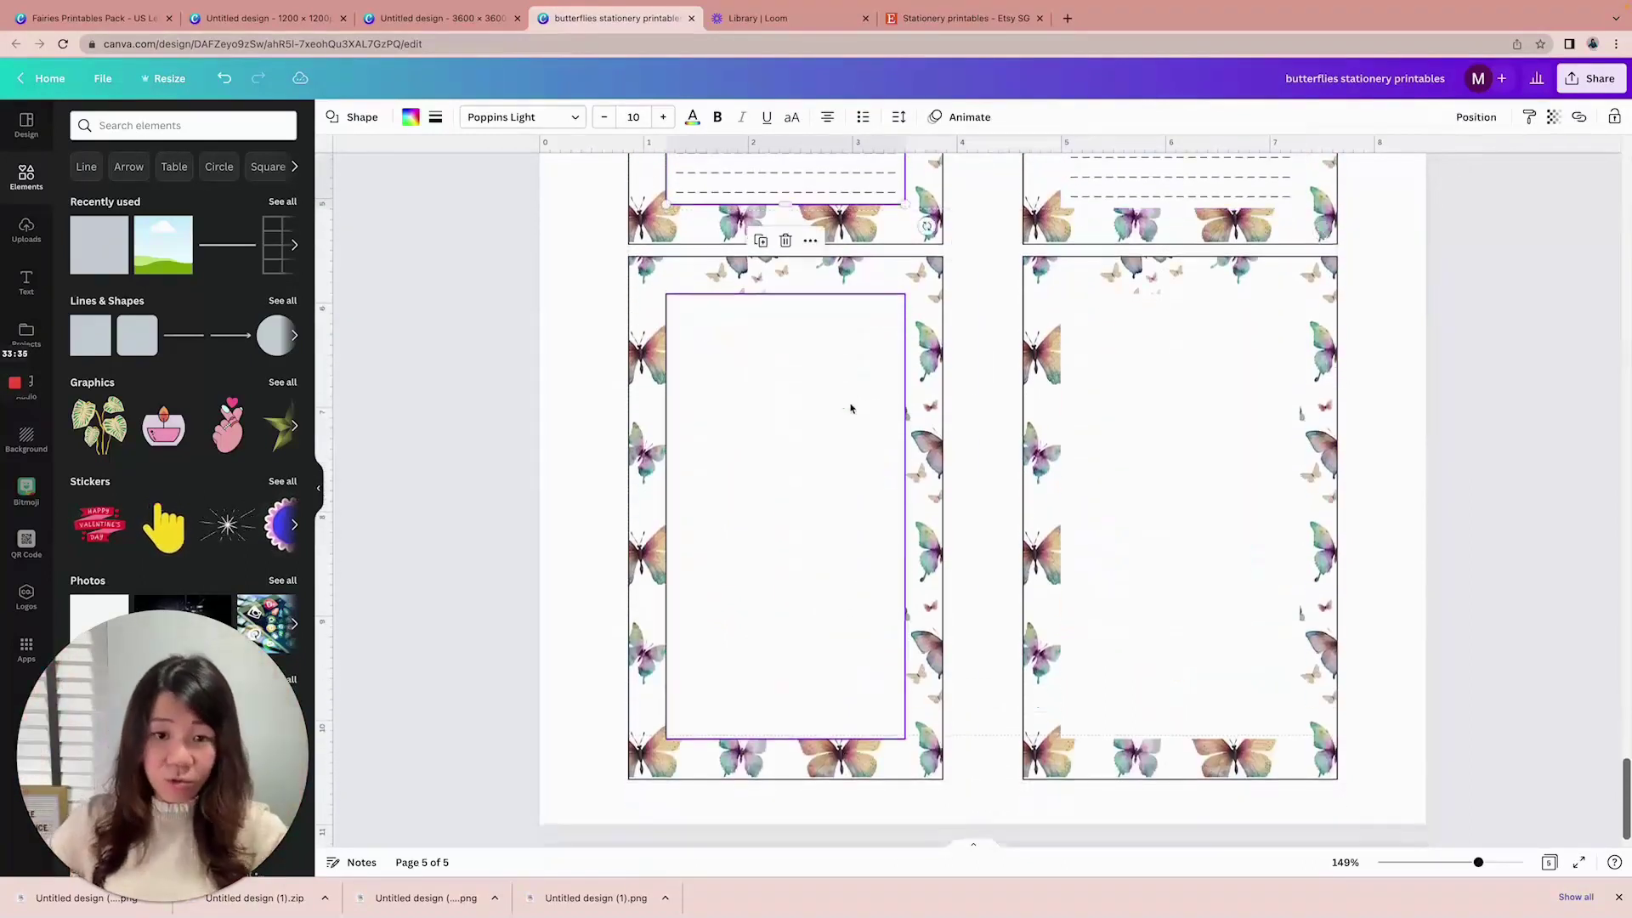
{"action": "left_click_drag", "start_coordinate": [868, 409], "coordinate": [864, 712]}
{"action": "left_click", "coordinate": [1097, 609]}
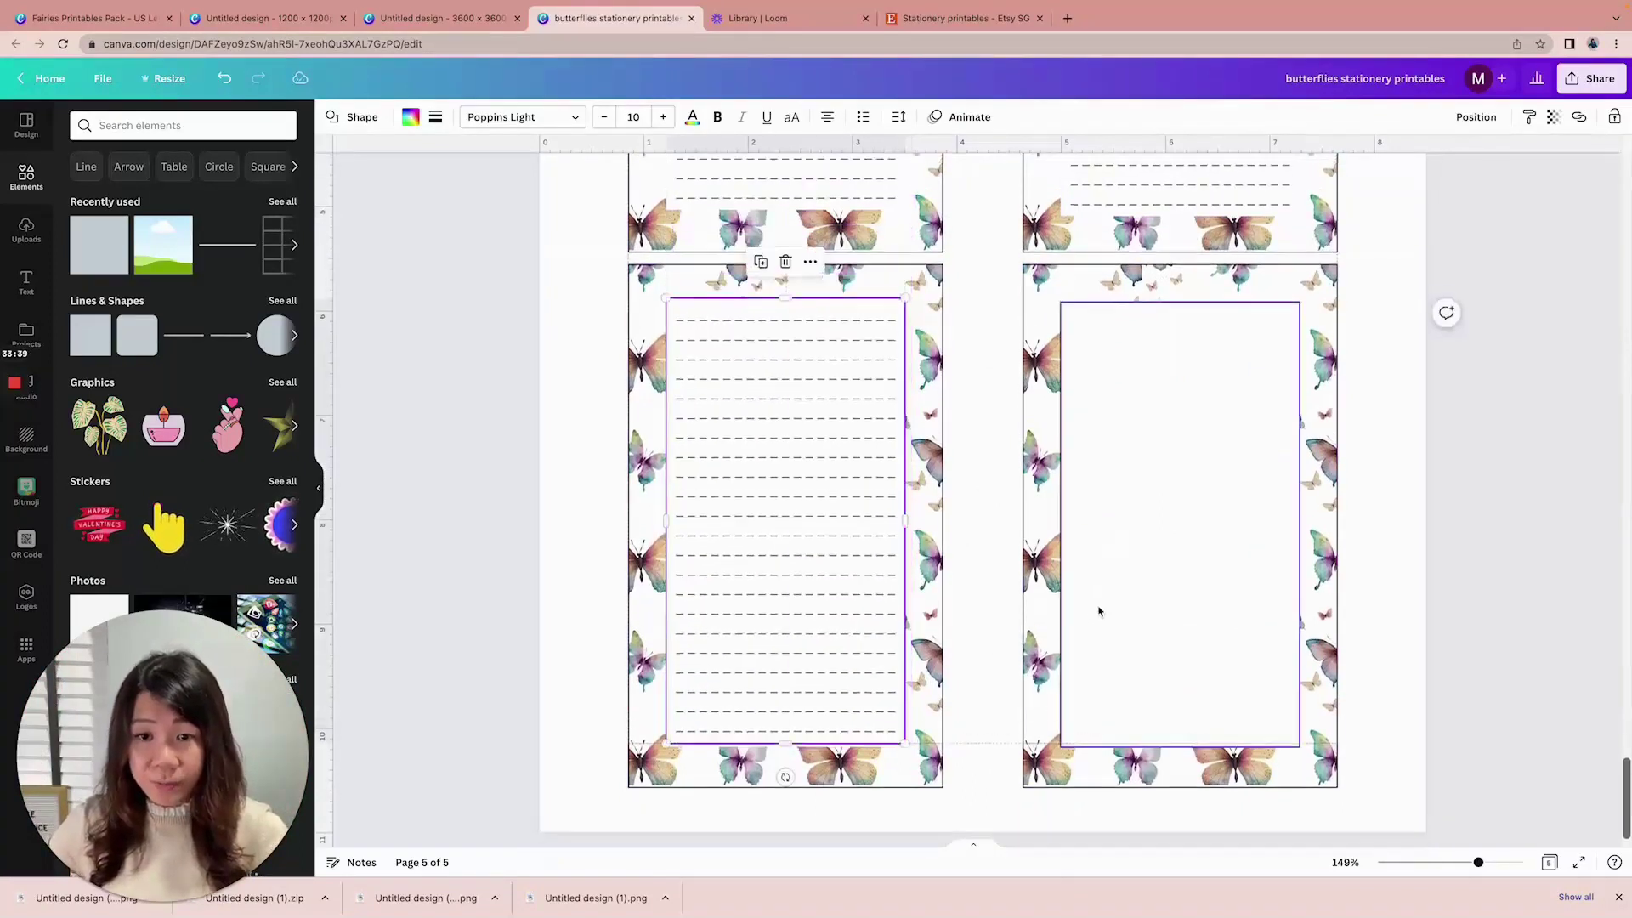
Duplicate the lined rectangle of the upper-right card and place the copy over the lower-right card
{"action": "scroll", "coordinate": [1147, 425], "scroll_direction": "up", "scroll_amount": 2}
{"action": "left_click", "coordinate": [1198, 247]}
{"action": "left_click_drag", "start_coordinate": [1120, 276], "coordinate": [1113, 754]}
{"action": "scroll", "coordinate": [1113, 748], "scroll_direction": "down", "scroll_amount": 2}
{"action": "left_click_drag", "start_coordinate": [1130, 696], "coordinate": [1129, 685]}
Nudge the lined rectangle of the lower-left card into alignment within its butterfly border
{"action": "left_click", "coordinate": [678, 601]}
{"action": "left_click_drag", "start_coordinate": [761, 609], "coordinate": [759, 609]}
{"action": "left_click", "coordinate": [1436, 605]}
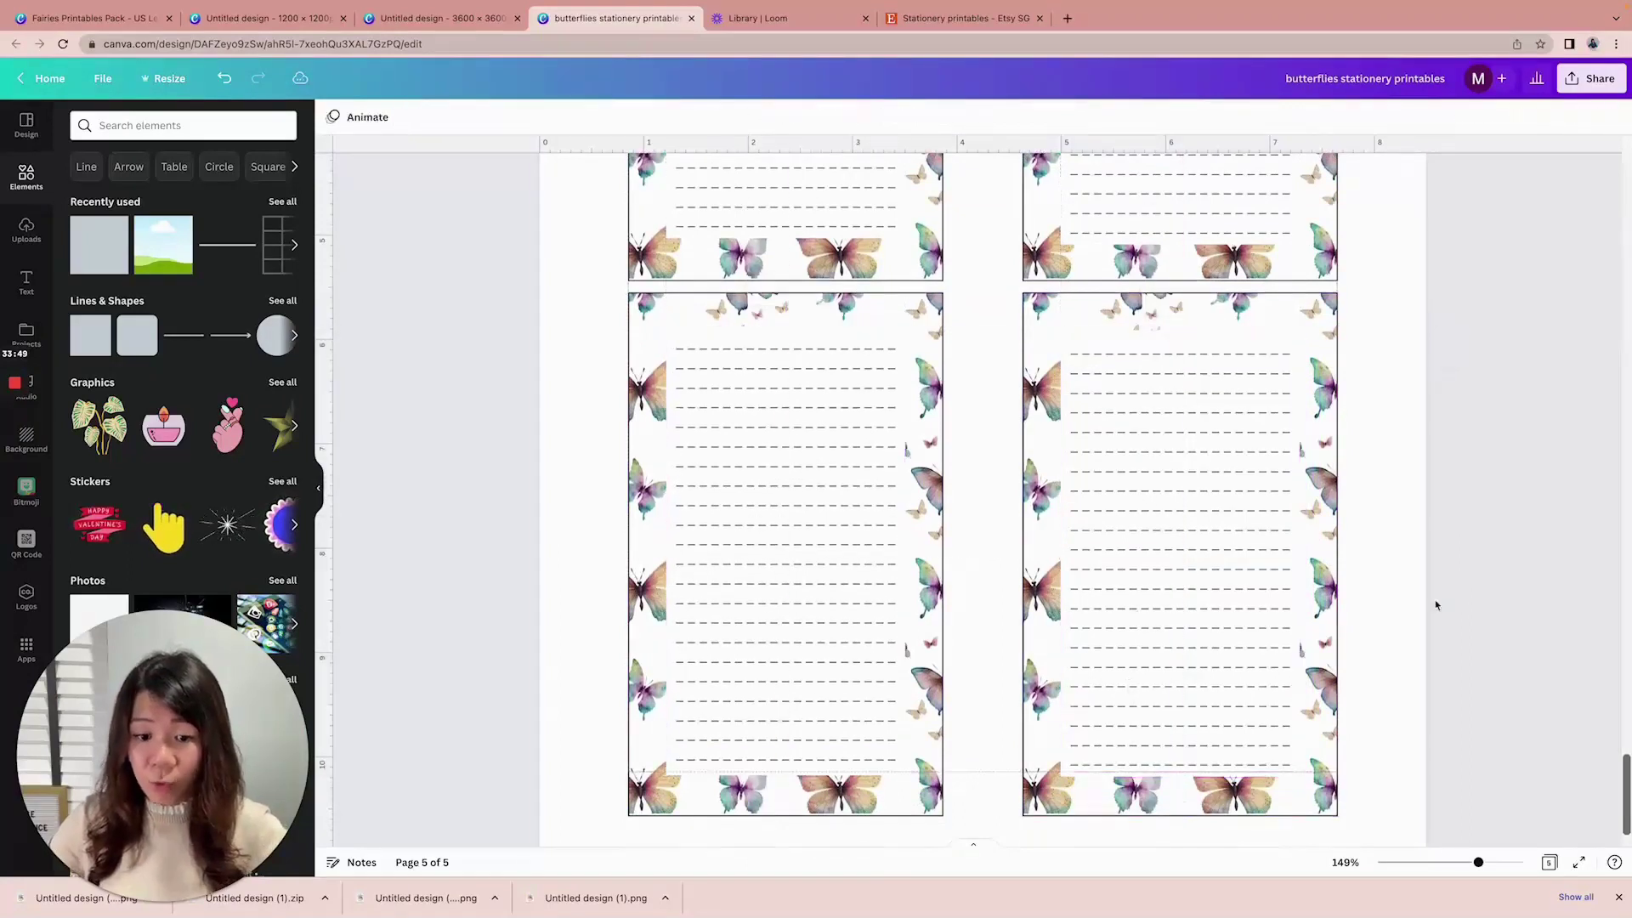
{"action": "left_click_drag", "start_coordinate": [878, 561], "coordinate": [872, 558]}
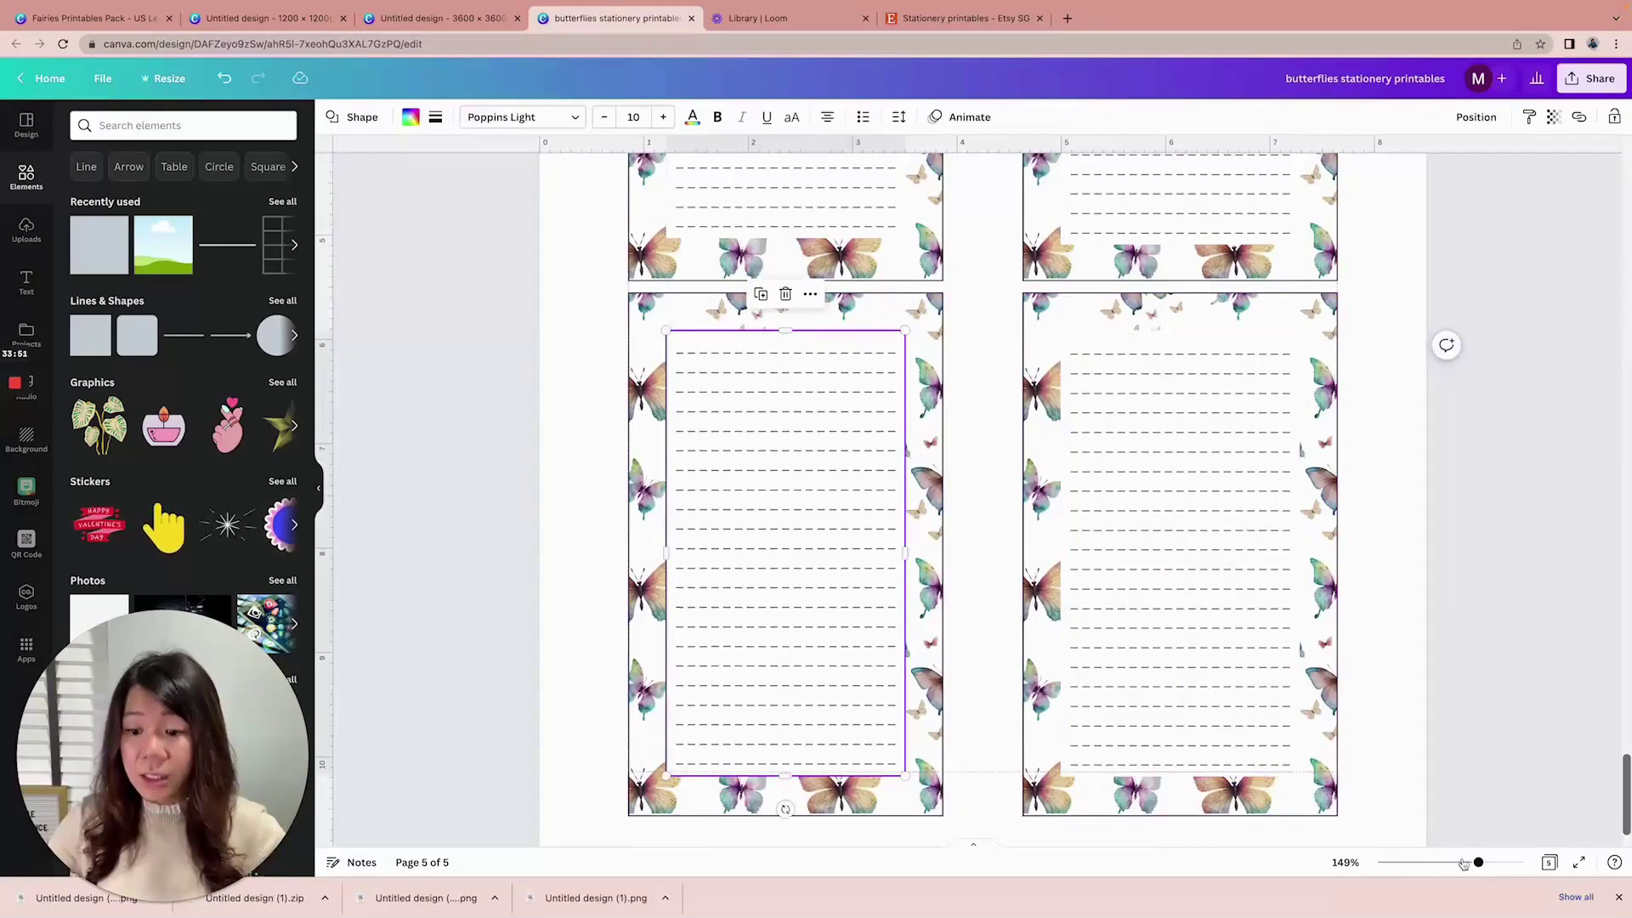
{"action": "left_click_drag", "start_coordinate": [1477, 862], "coordinate": [1453, 863]}
{"action": "left_click", "coordinate": [1429, 706]}
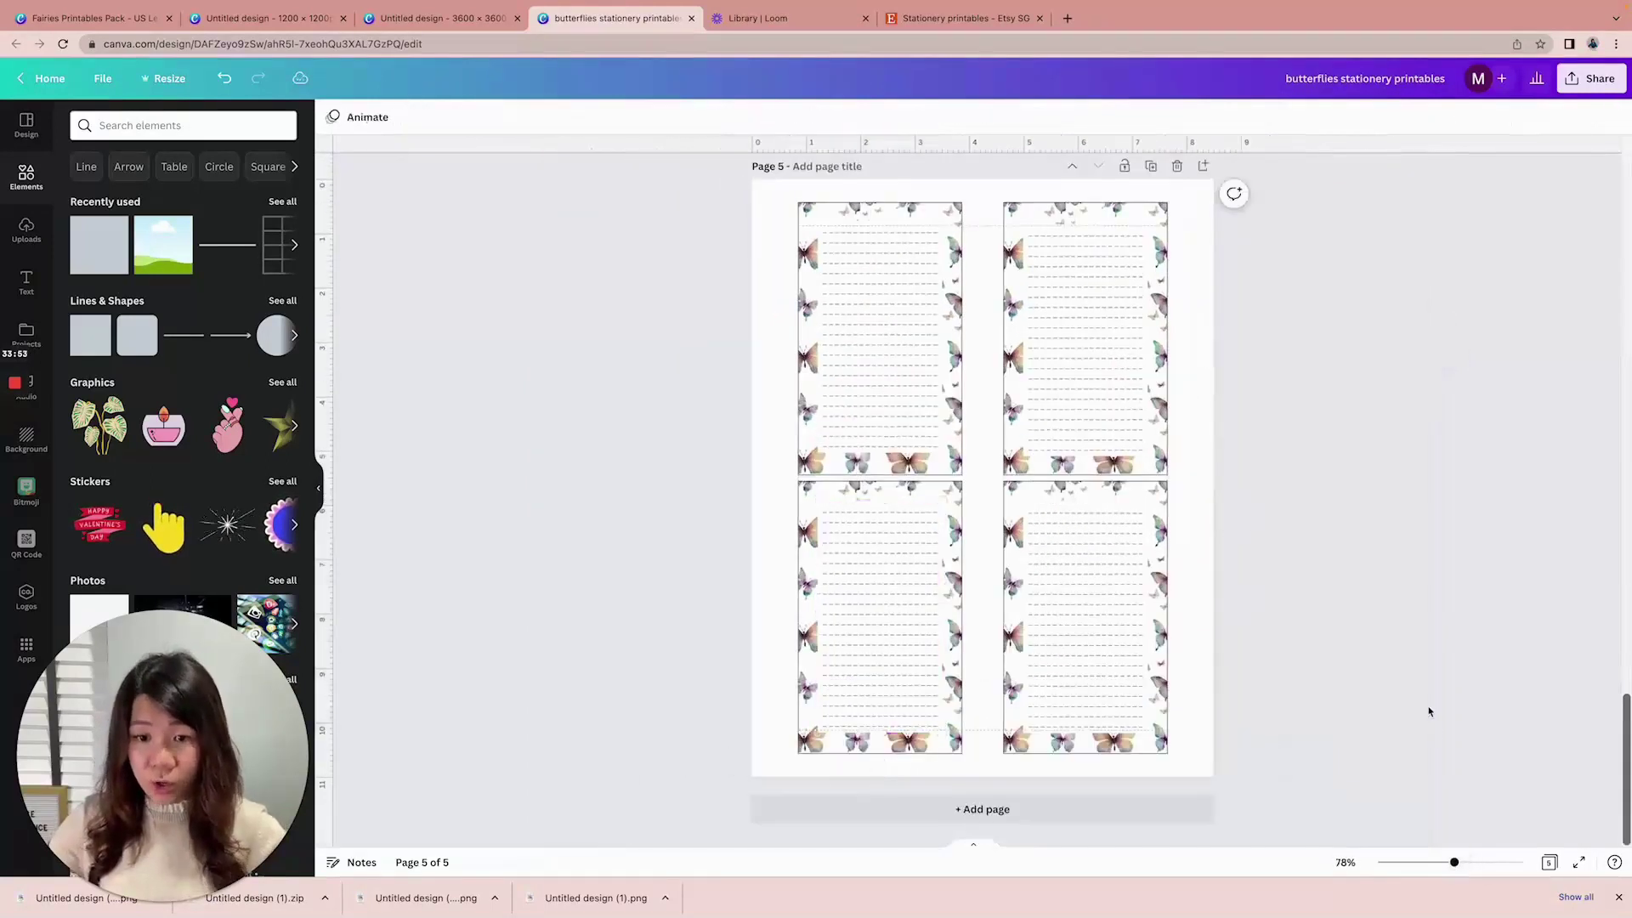
Review the blank and lined card pages and add a new blank page after page 5
{"action": "scroll", "coordinate": [1428, 705], "scroll_direction": "up", "scroll_amount": 5}
{"action": "scroll", "coordinate": [1428, 704], "scroll_direction": "up", "scroll_amount": 4}
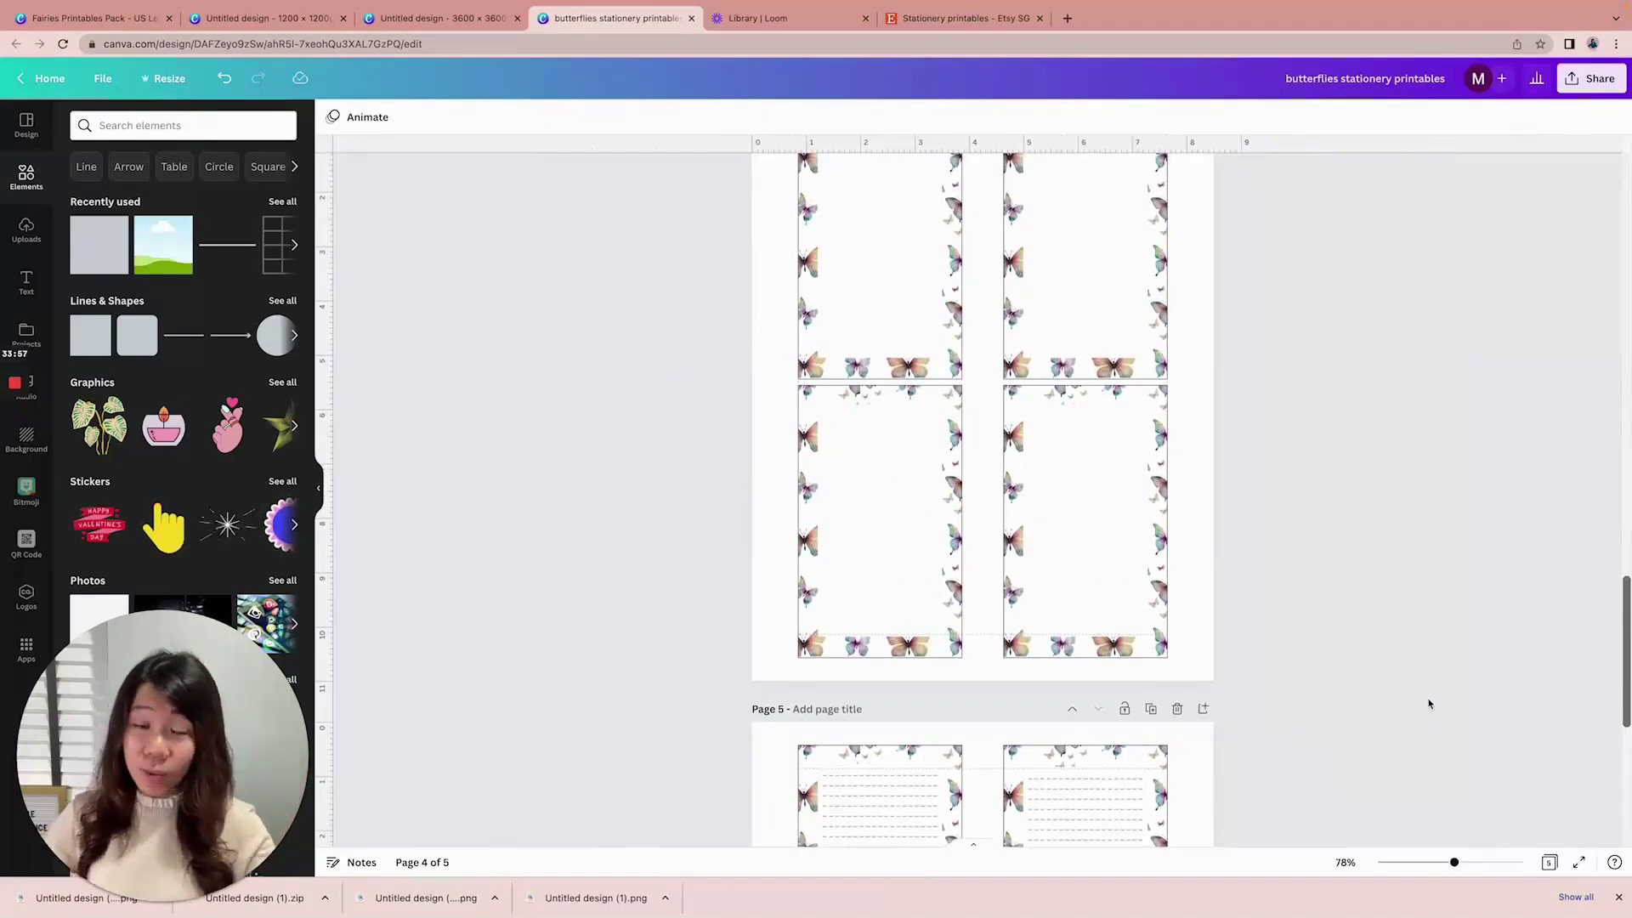
{"action": "scroll", "coordinate": [1429, 705], "scroll_direction": "up", "scroll_amount": 1}
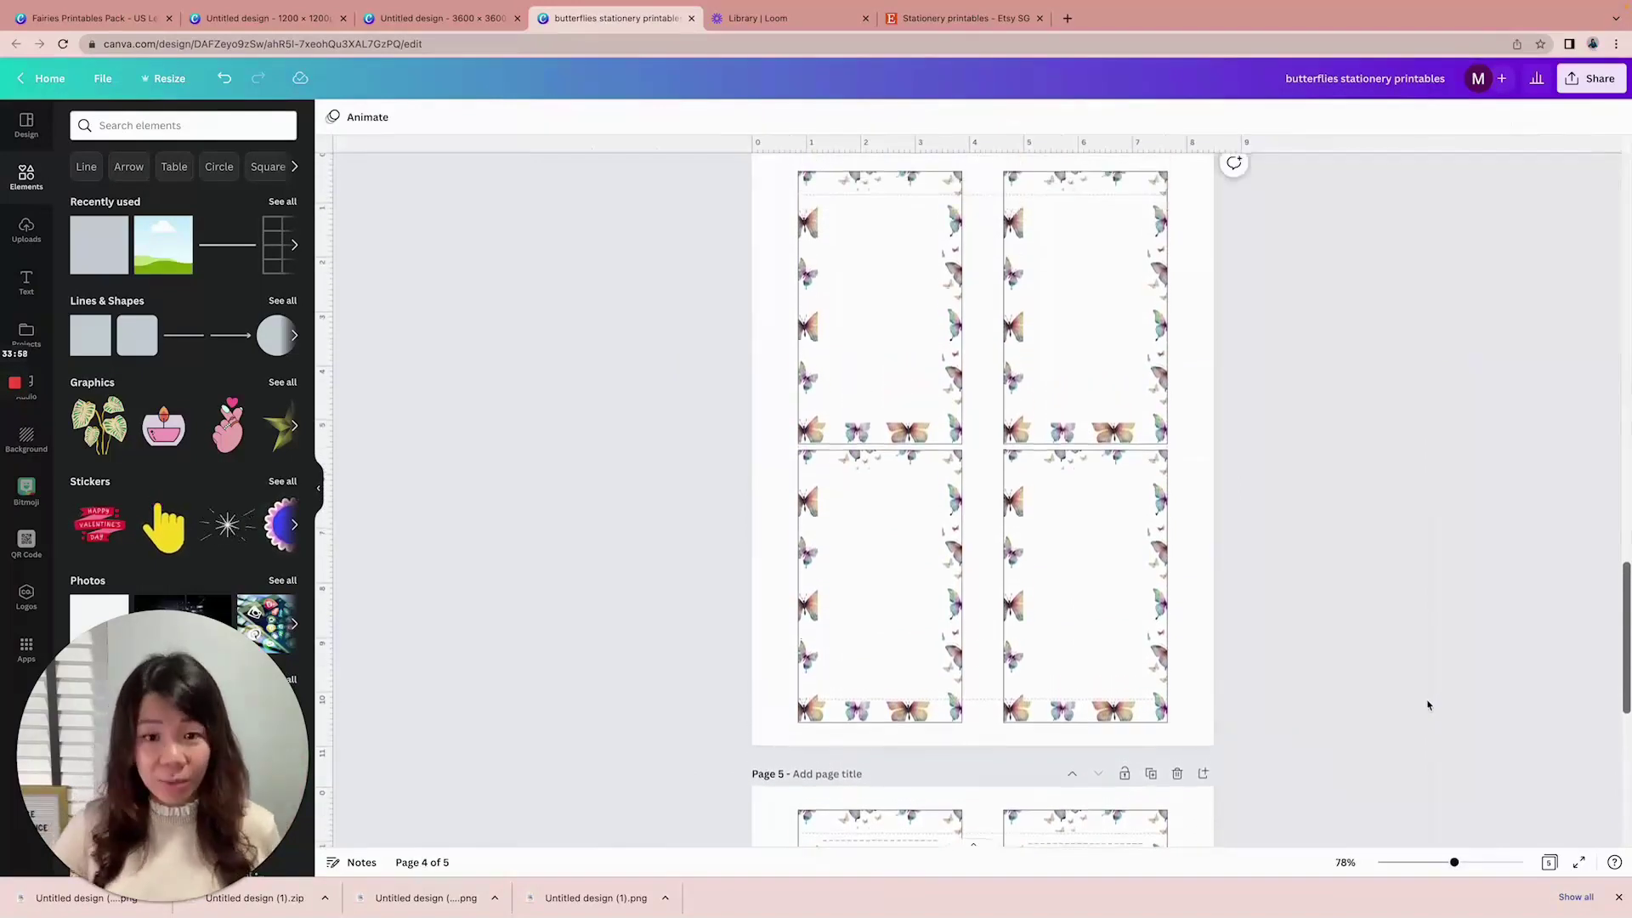
{"action": "scroll", "coordinate": [1428, 706], "scroll_direction": "down", "scroll_amount": 8}
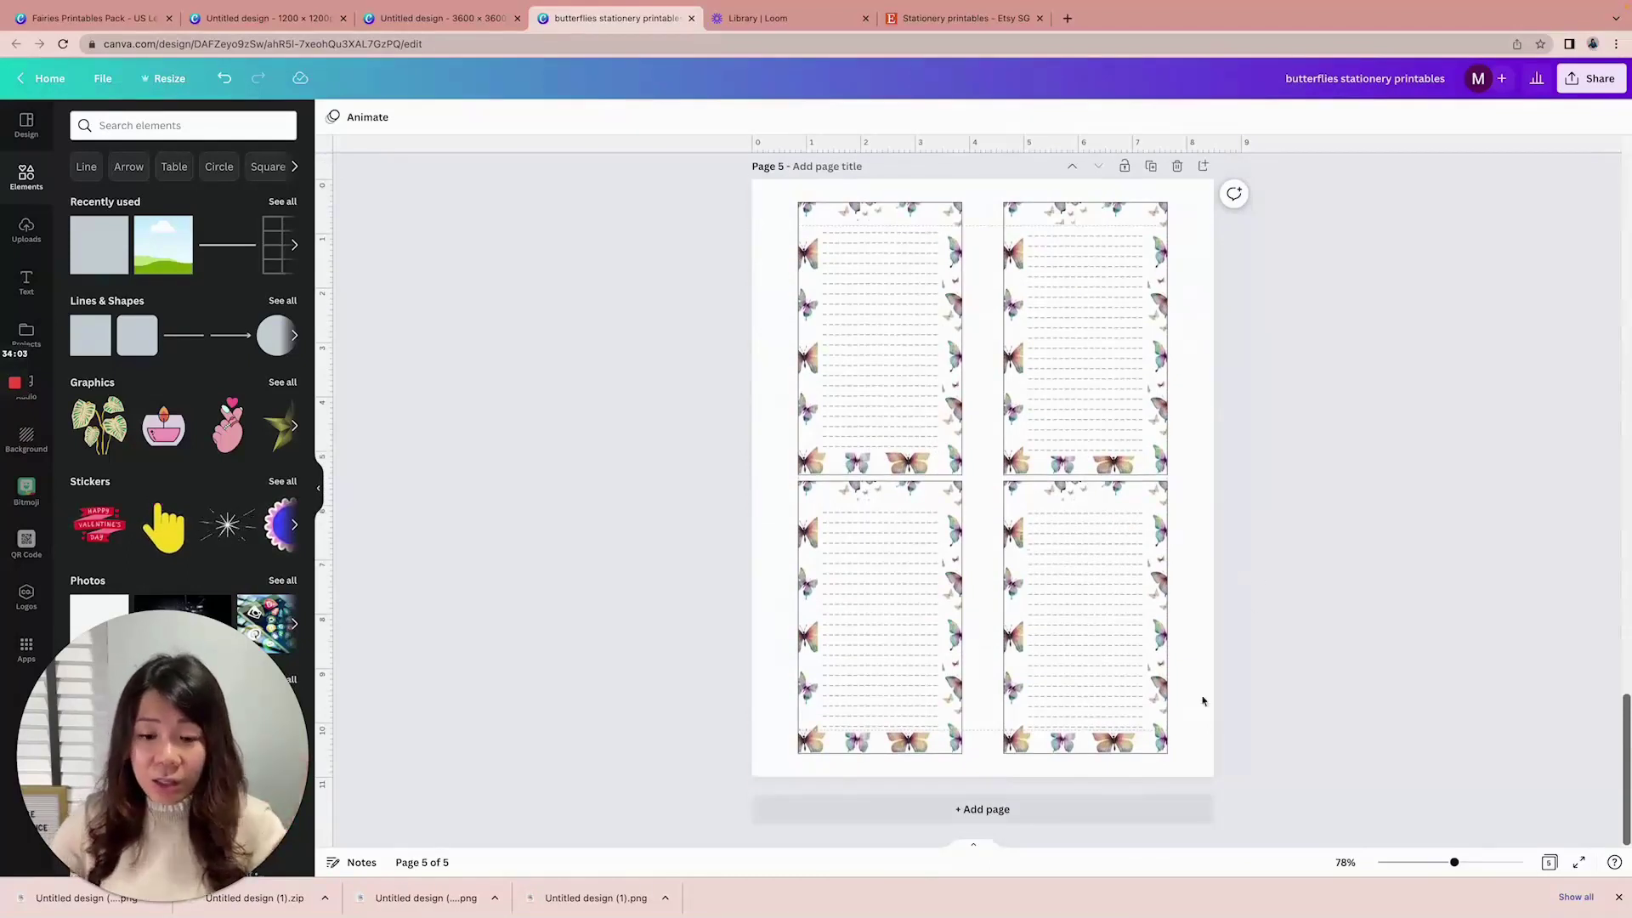
{"action": "left_click", "coordinate": [1057, 807]}
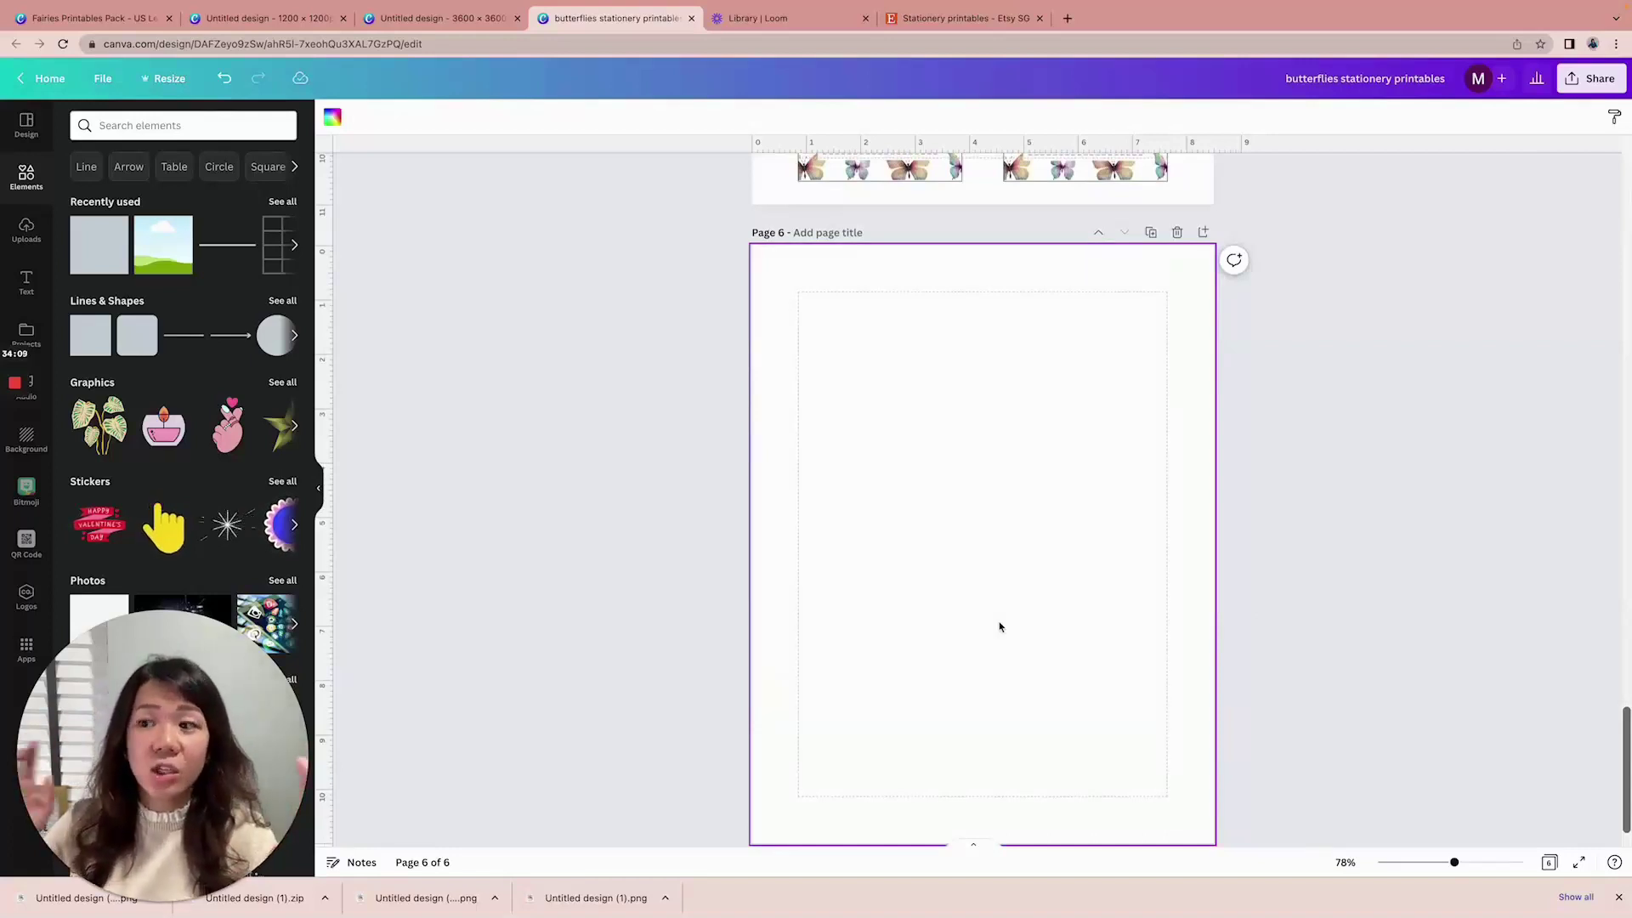
Insert a square on page 6 and stretch it into a rectangle about 8 inches wide and 6 inches high
{"action": "left_click", "coordinate": [96, 265]}
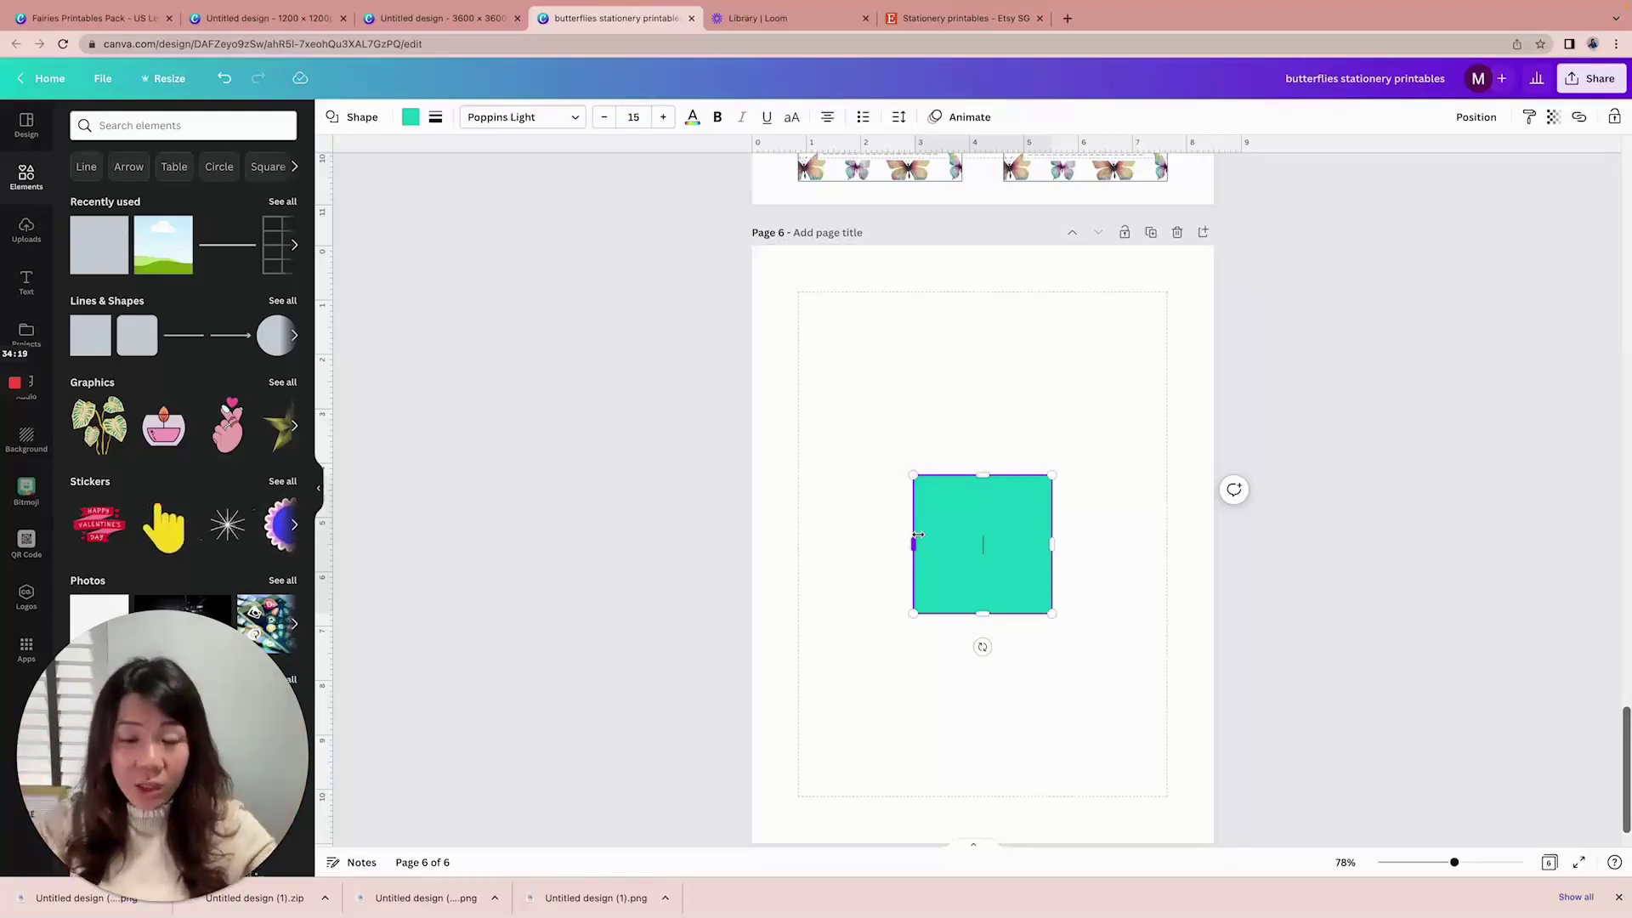
{"action": "left_click_drag", "start_coordinate": [900, 547], "coordinate": [660, 542]}
{"action": "left_click_drag", "start_coordinate": [641, 541], "coordinate": [617, 542]}
{"action": "left_click_drag", "start_coordinate": [833, 612], "coordinate": [830, 800]}
{"action": "scroll", "coordinate": [841, 765], "scroll_direction": "down", "scroll_amount": 1}
{"action": "left_click_drag", "start_coordinate": [834, 738], "coordinate": [834, 736]}
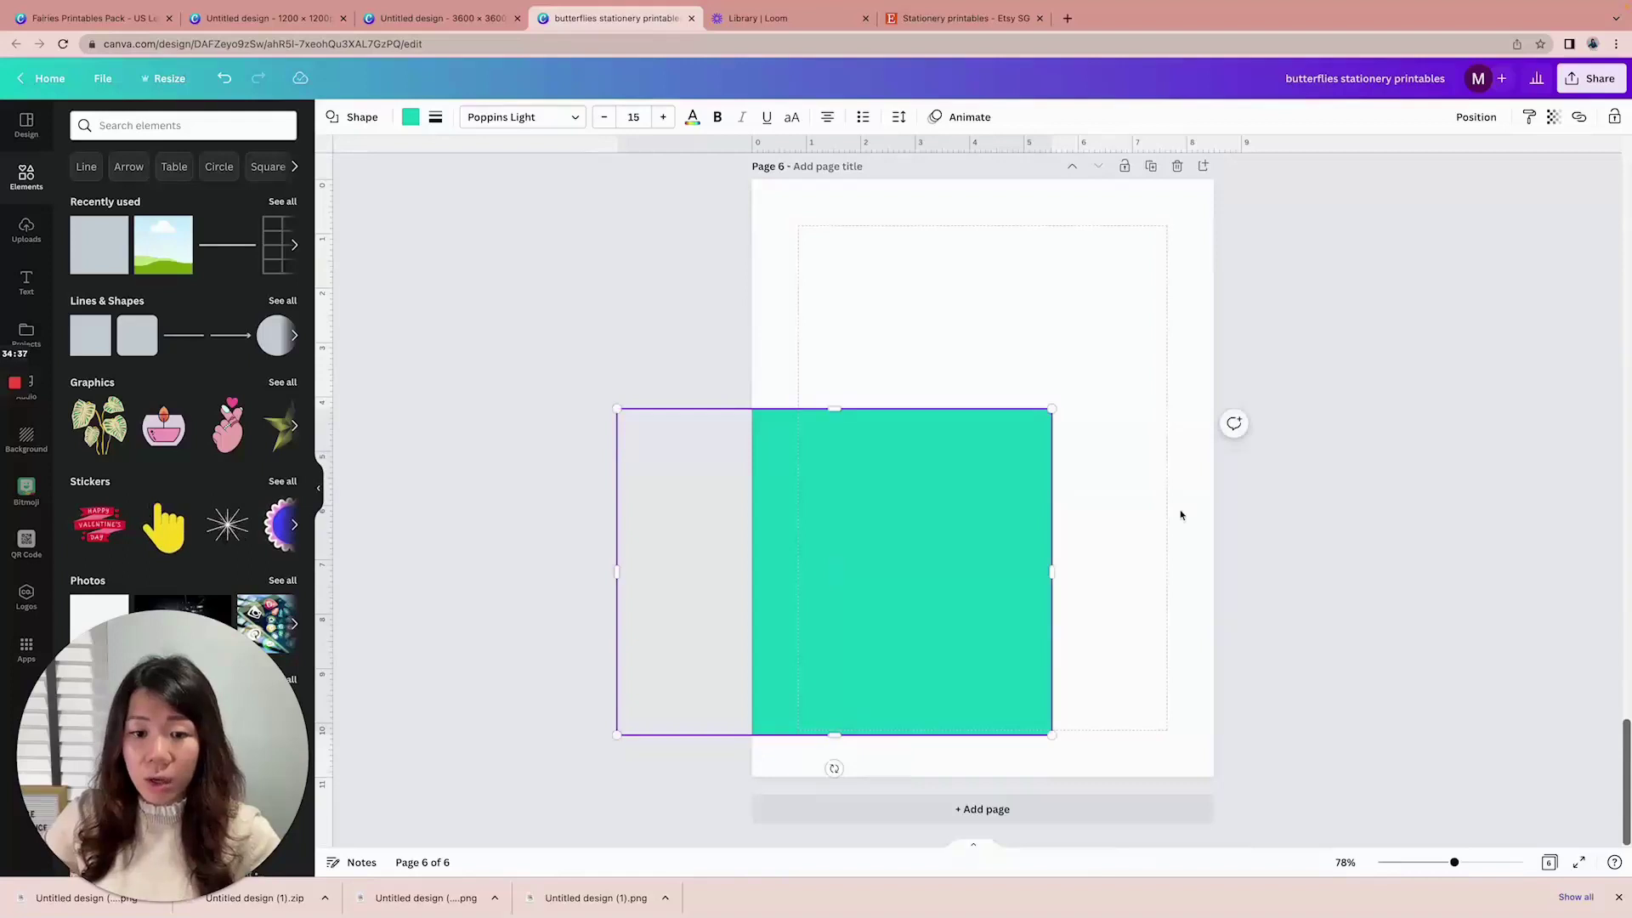
Give the rectangle no fill and a dotted border of weight 1, and centre it near the upper edge of page 6
{"action": "left_click", "coordinate": [411, 116]}
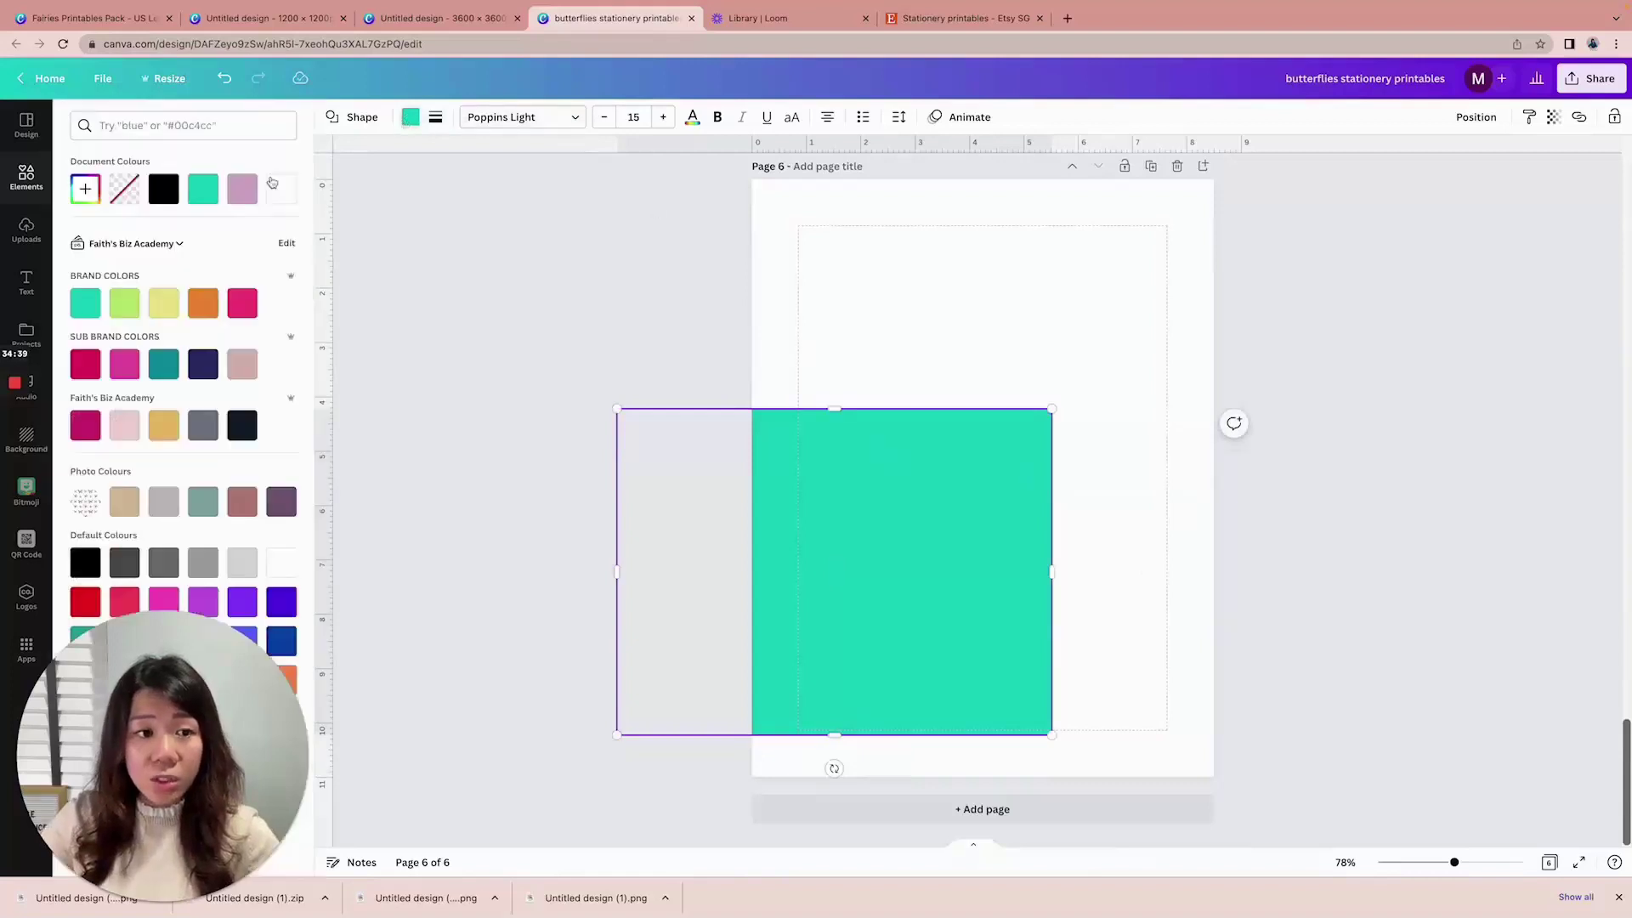
{"action": "left_click", "coordinate": [125, 188]}
{"action": "left_click", "coordinate": [434, 118]}
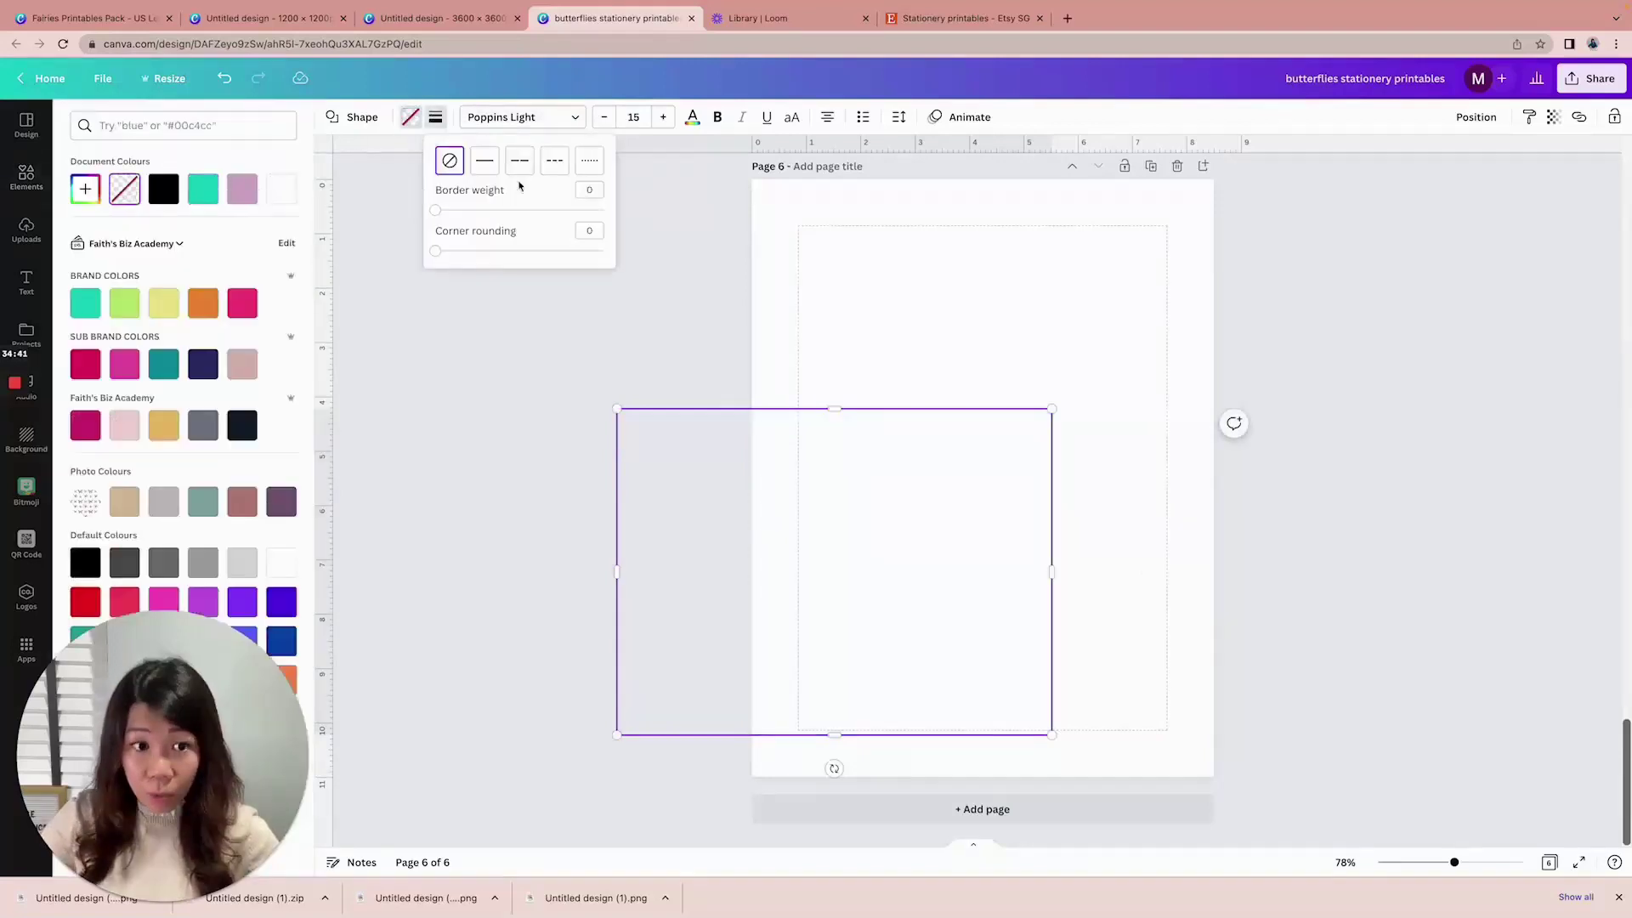
{"action": "left_click", "coordinate": [588, 161]}
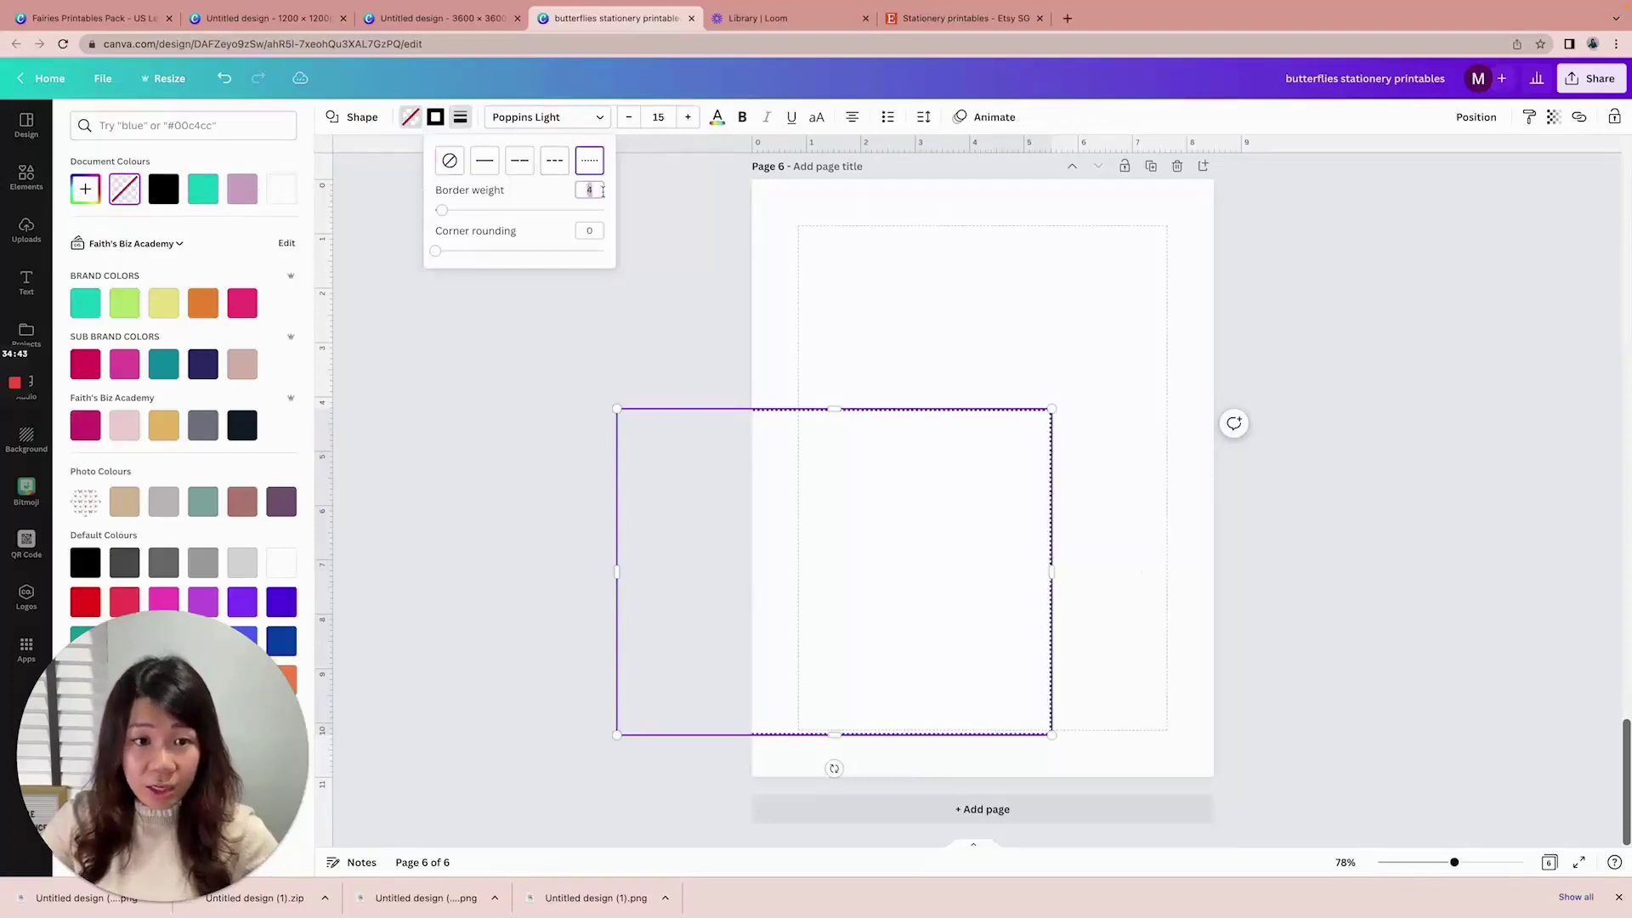
{"action": "type", "text": "1"}
{"action": "left_click_drag", "start_coordinate": [821, 479], "coordinate": [970, 274]}
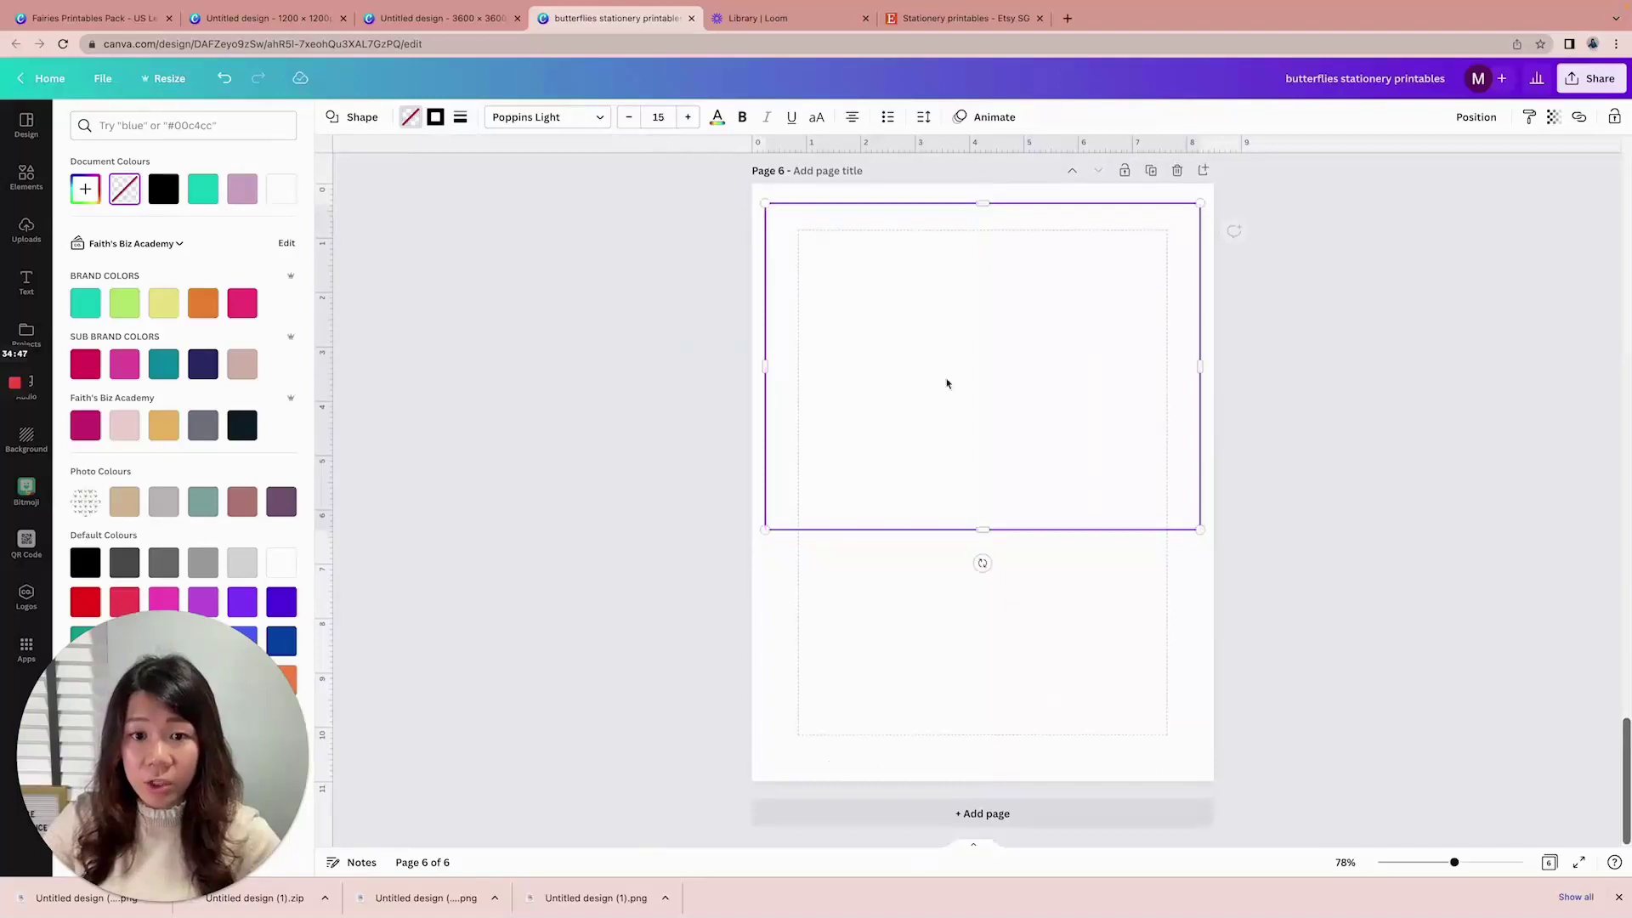
Add a line to page 6 and style it as dotted with a line weight of 1
{"action": "left_click", "coordinate": [29, 192]}
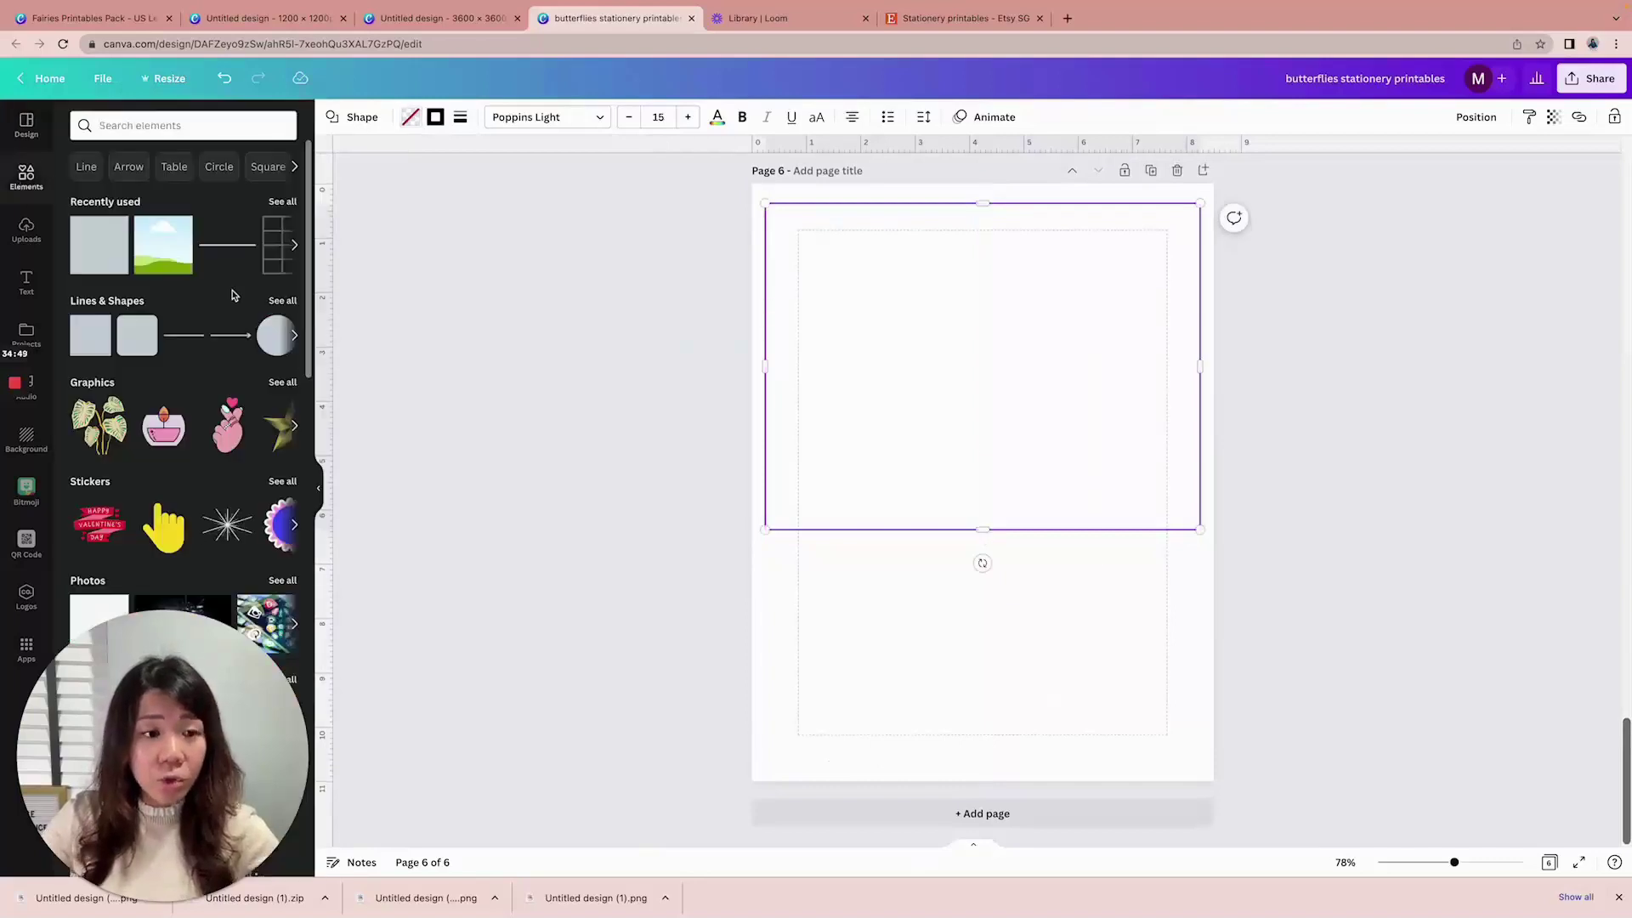
{"action": "left_click", "coordinate": [215, 248]}
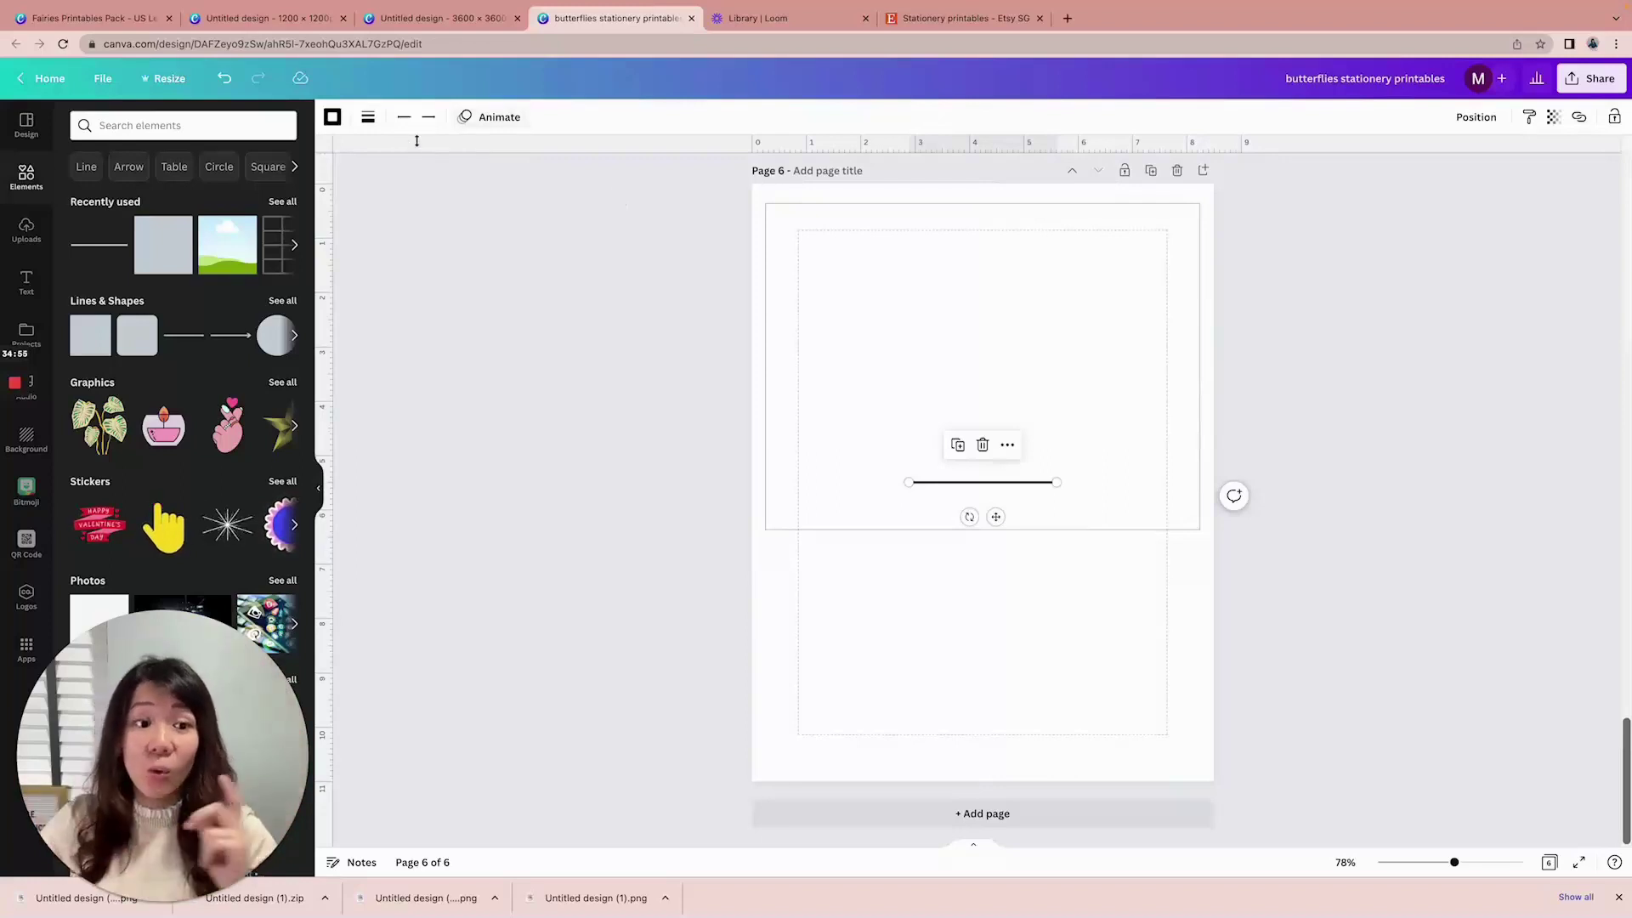
{"action": "left_click", "coordinate": [374, 119]}
{"action": "left_click", "coordinate": [548, 160]}
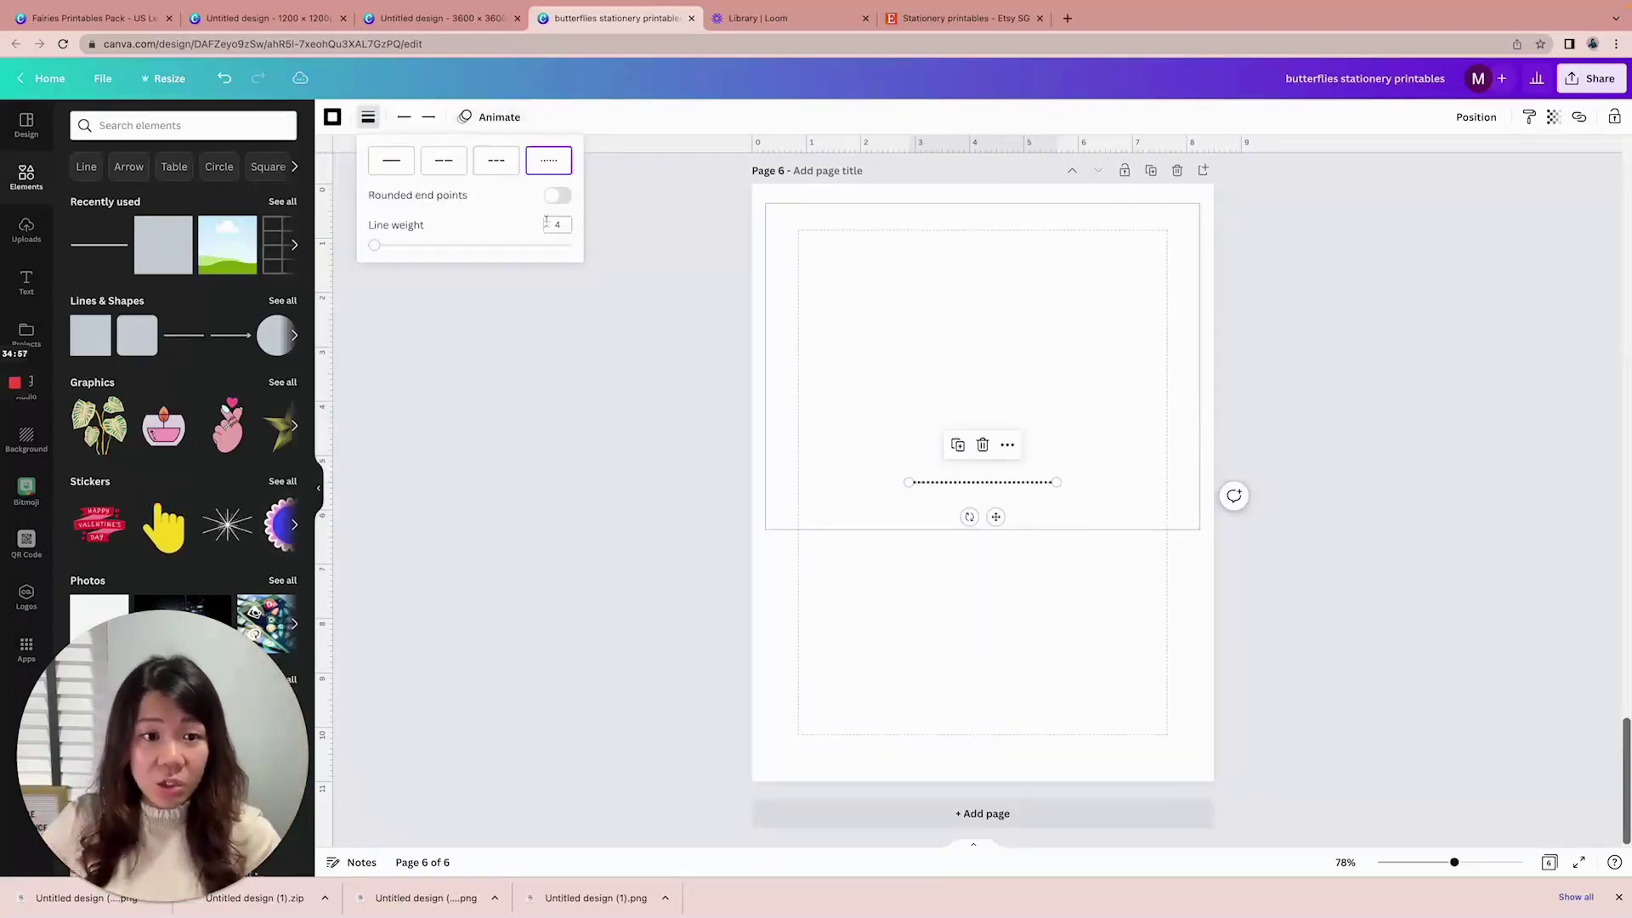
{"action": "type", "text": "1"}
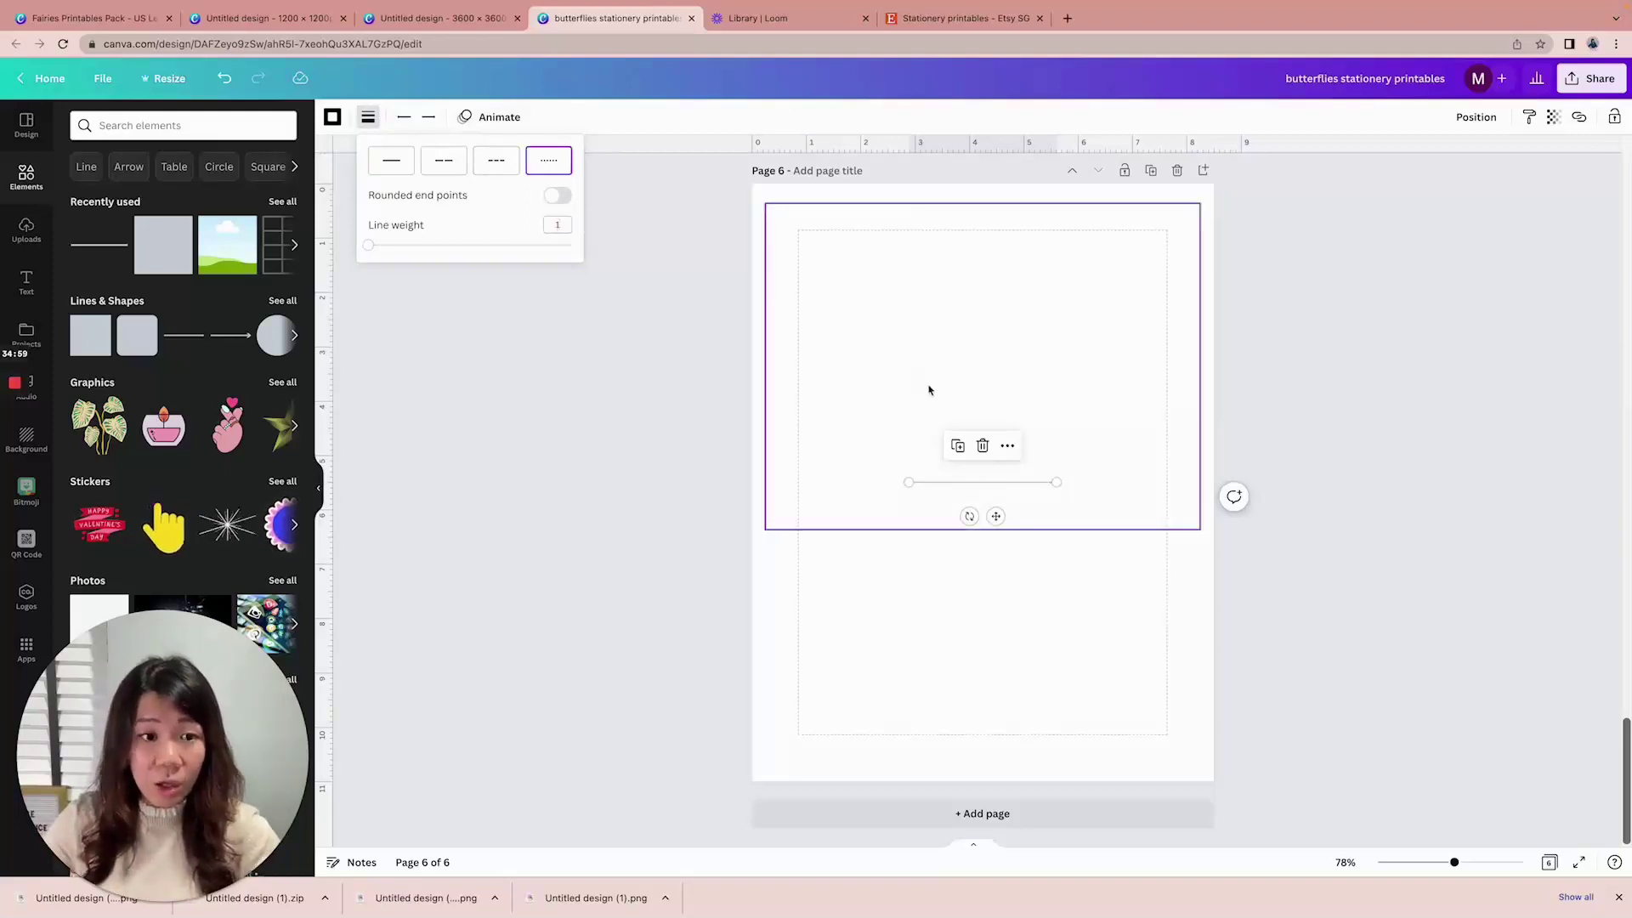
Rotate the dotted line to vertical and fit its ends to the large rectangle's upper and lower edges, splitting it in half
{"action": "left_click_drag", "start_coordinate": [969, 516], "coordinate": [1059, 491]}
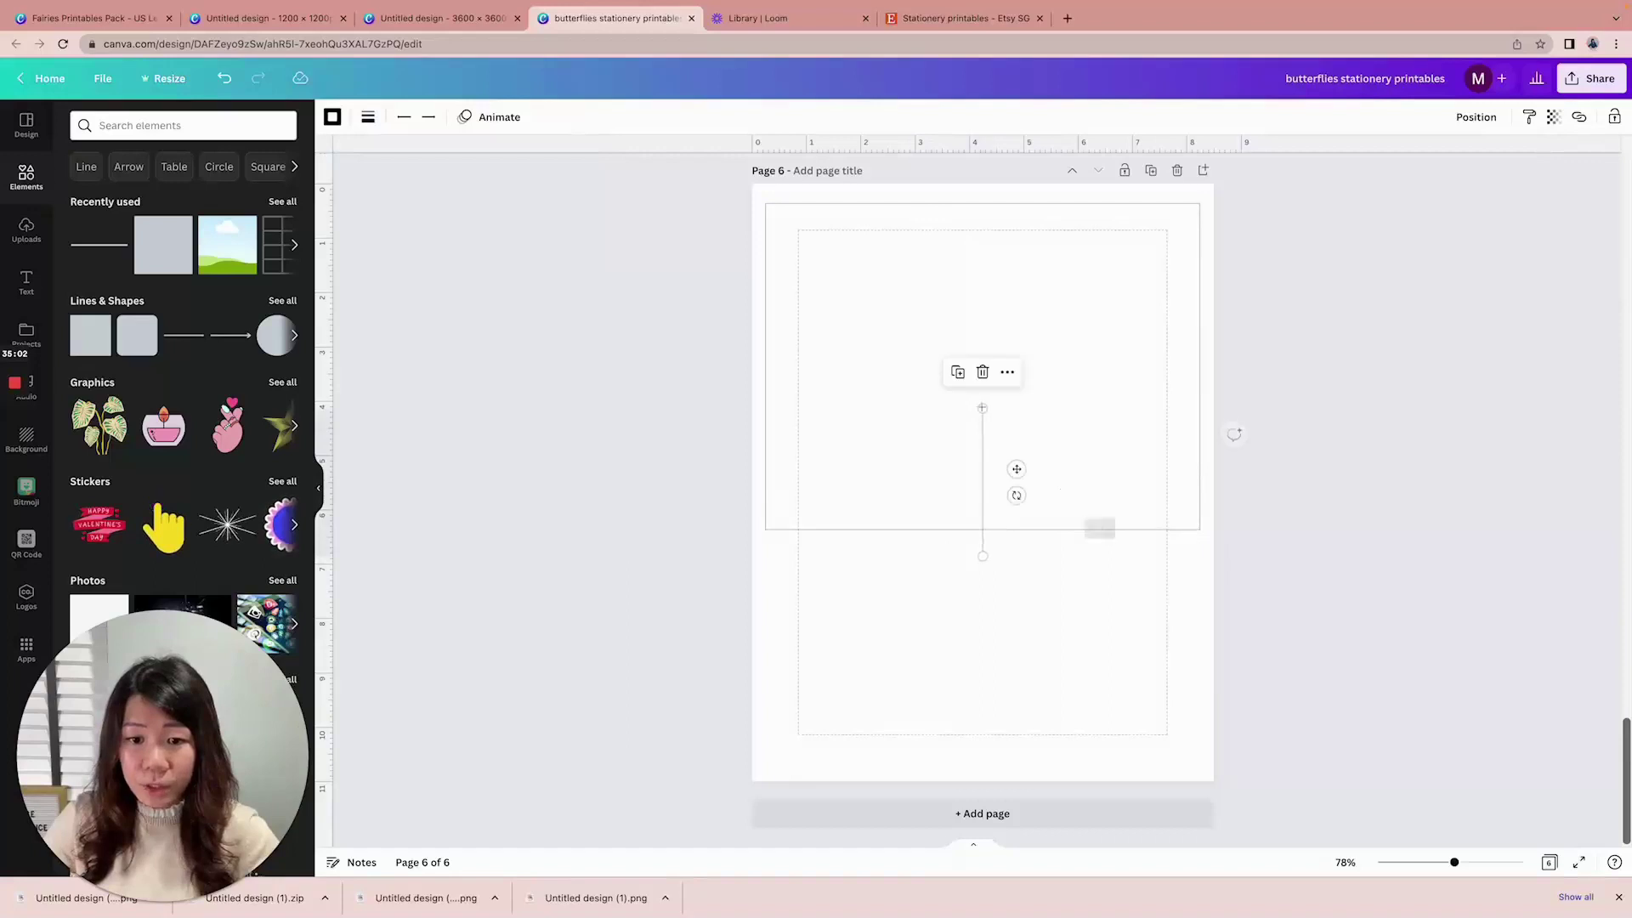
{"action": "left_click_drag", "start_coordinate": [983, 408], "coordinate": [982, 203]}
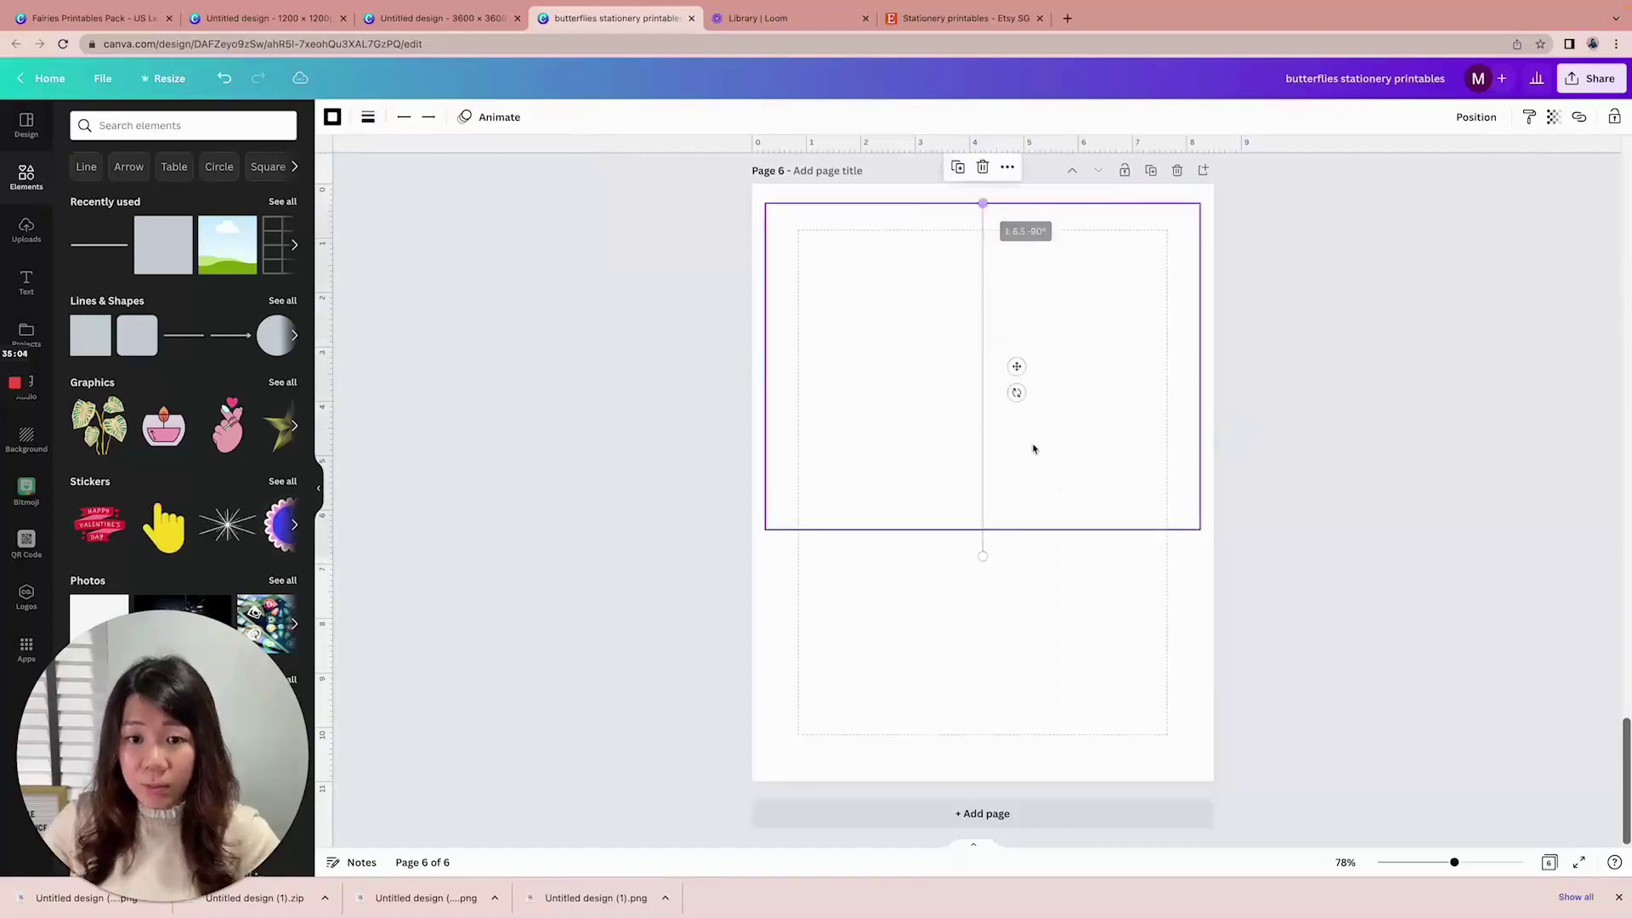
{"action": "left_click_drag", "start_coordinate": [983, 556], "coordinate": [980, 529]}
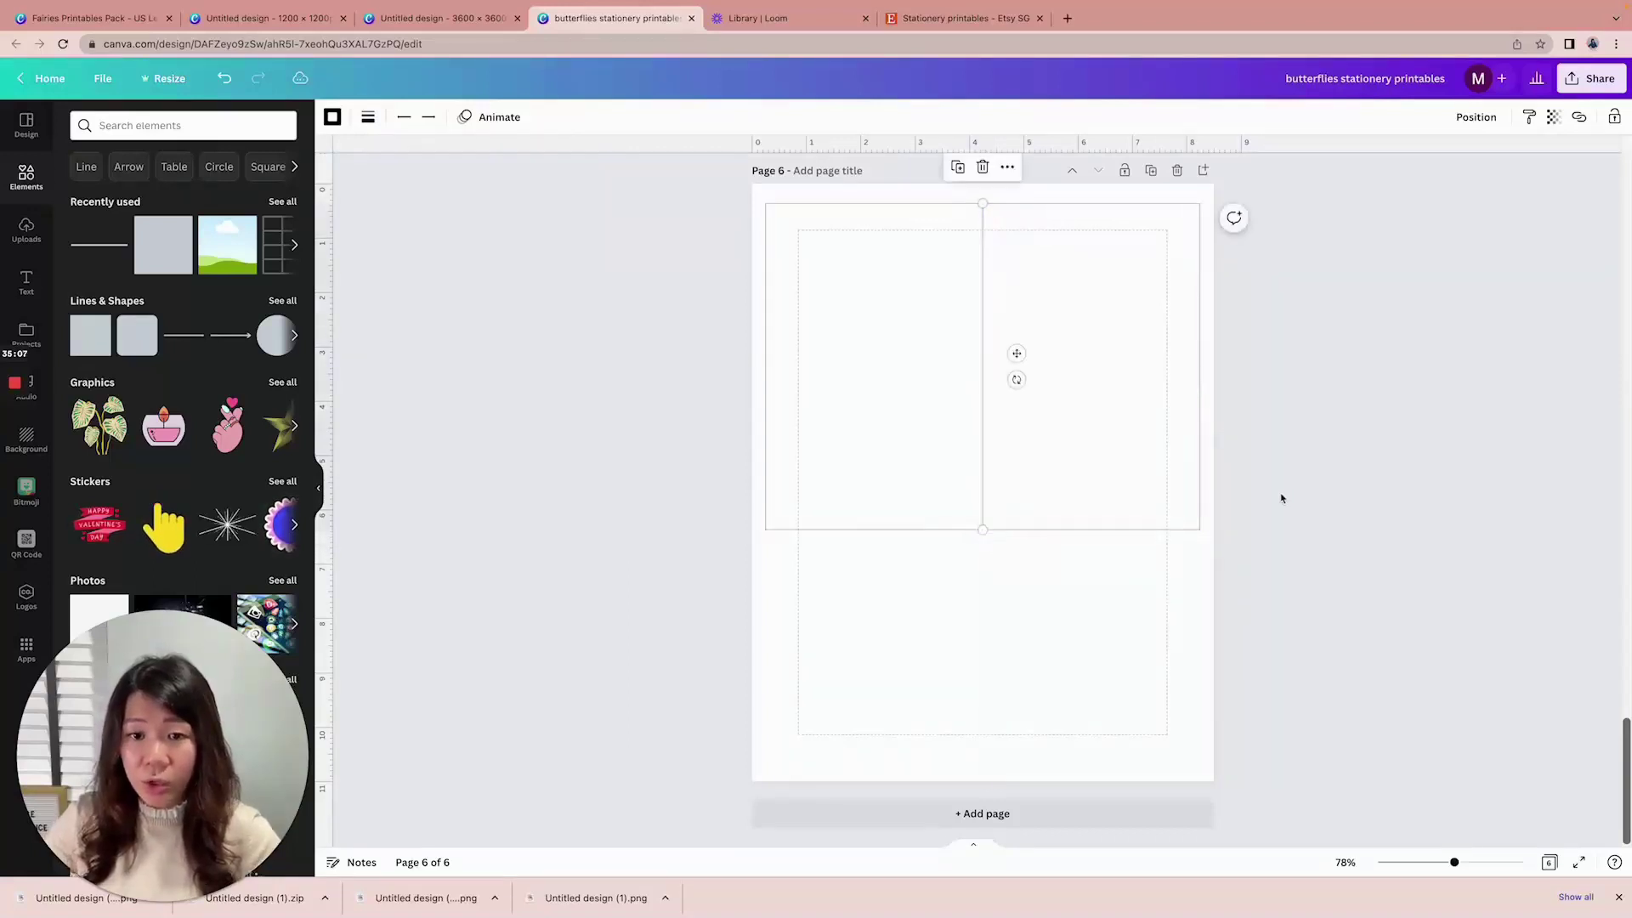
{"action": "left_click", "coordinate": [1283, 499]}
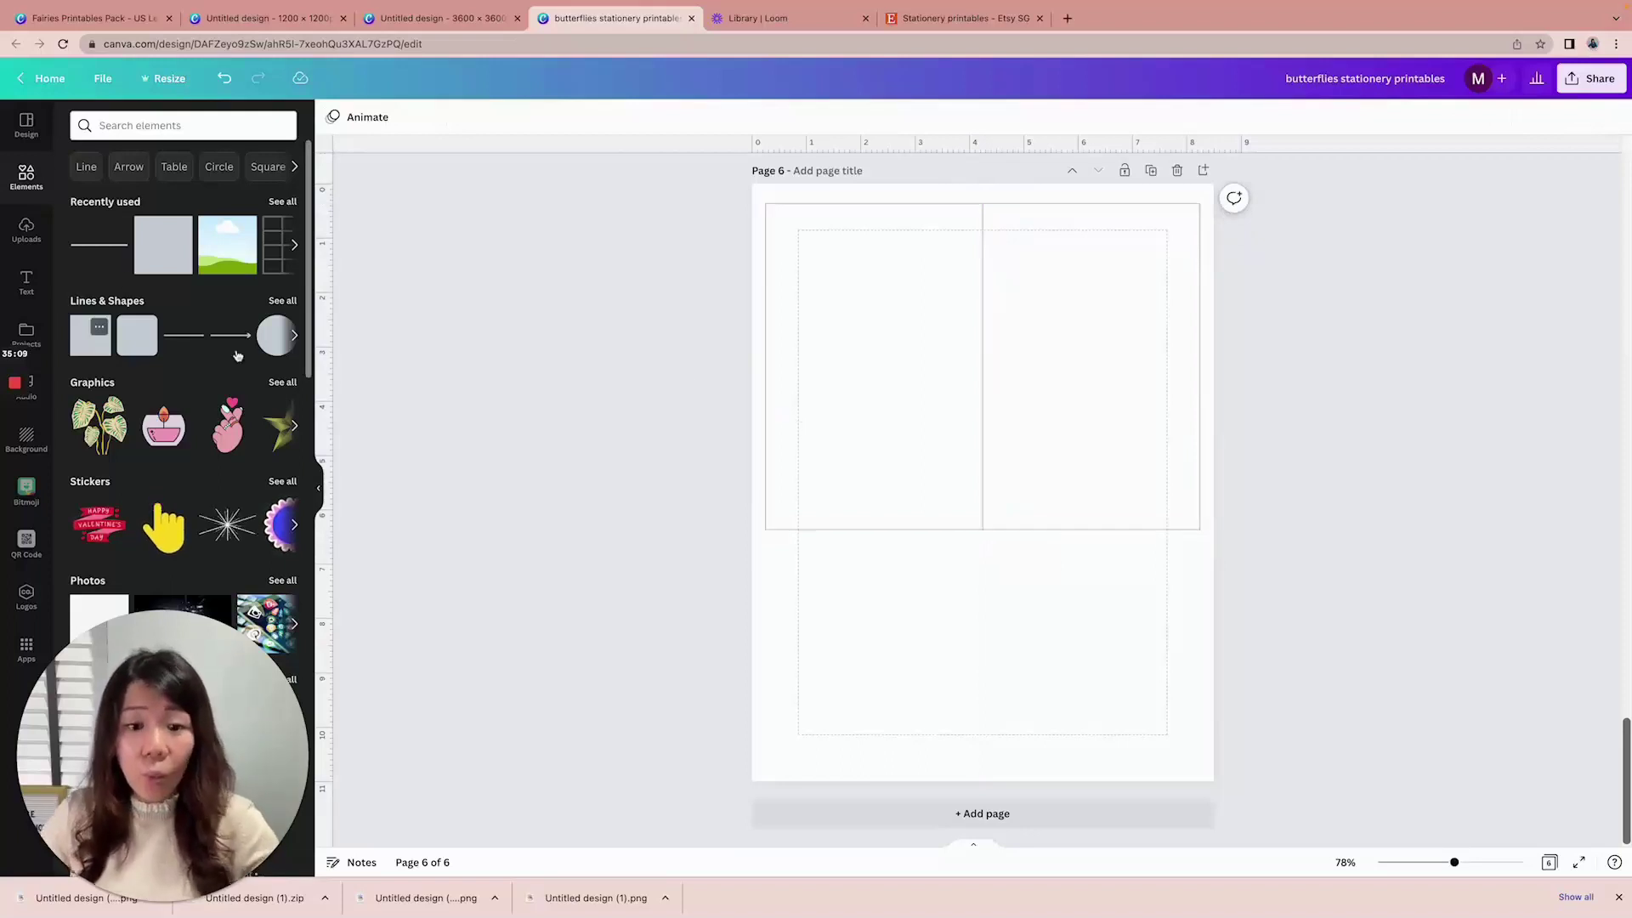
Add a square with no fill and a solid border of weight 1, and place it below the large rectangle
{"action": "key", "text": "r"}
{"action": "left_click", "coordinate": [410, 116]}
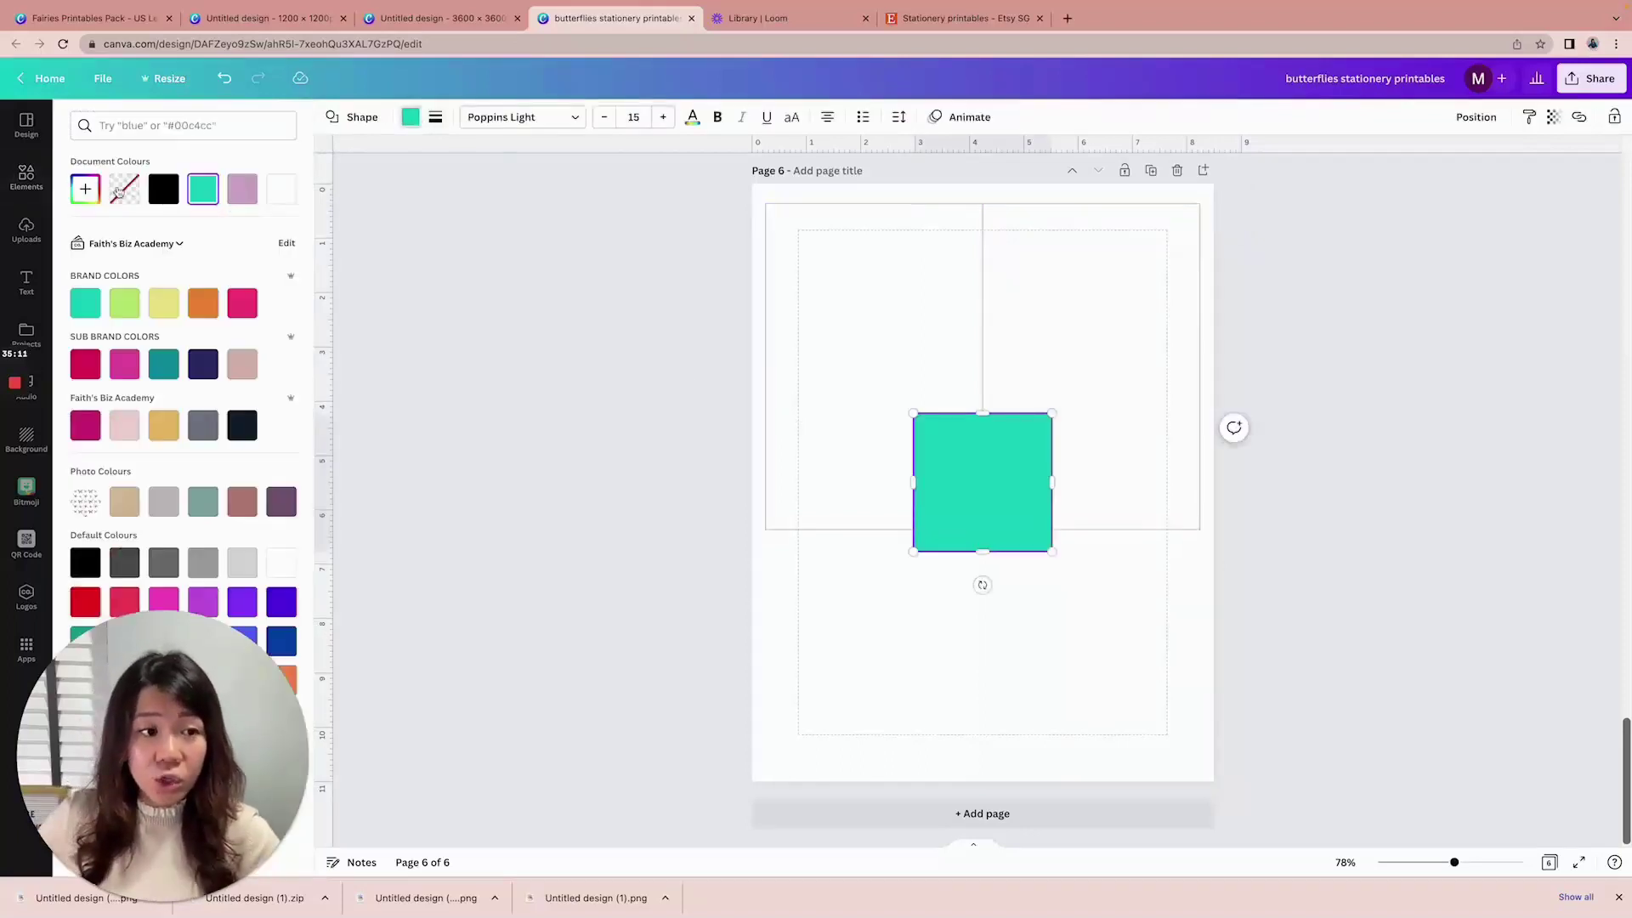
{"action": "left_click", "coordinate": [125, 189]}
{"action": "left_click", "coordinate": [434, 119]}
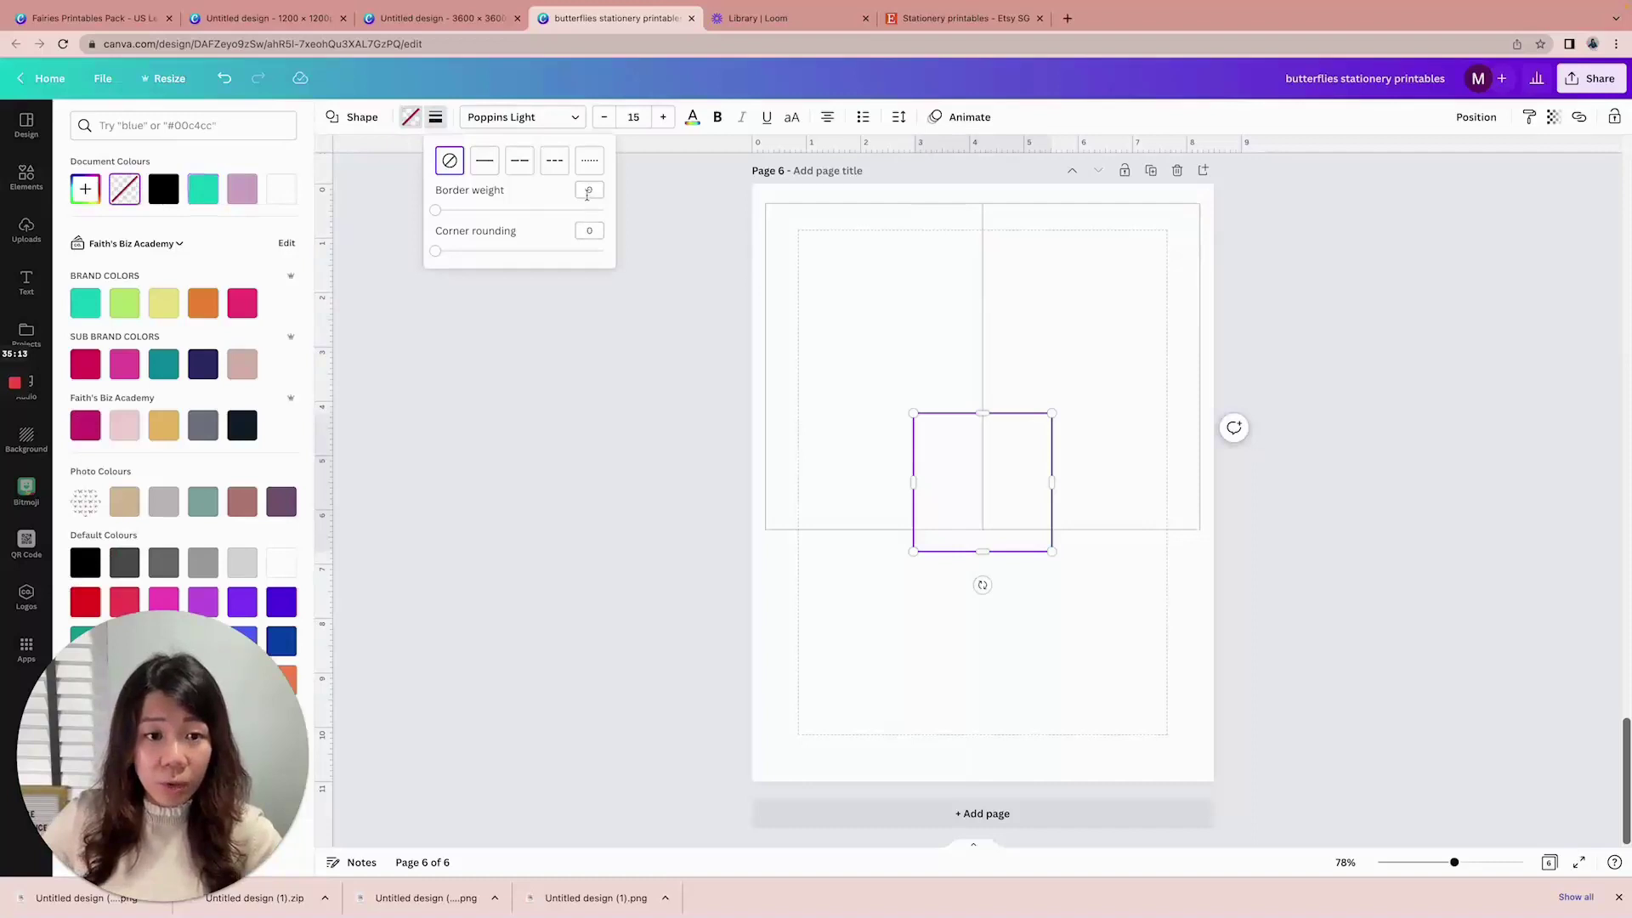
{"action": "key", "text": "Return"}
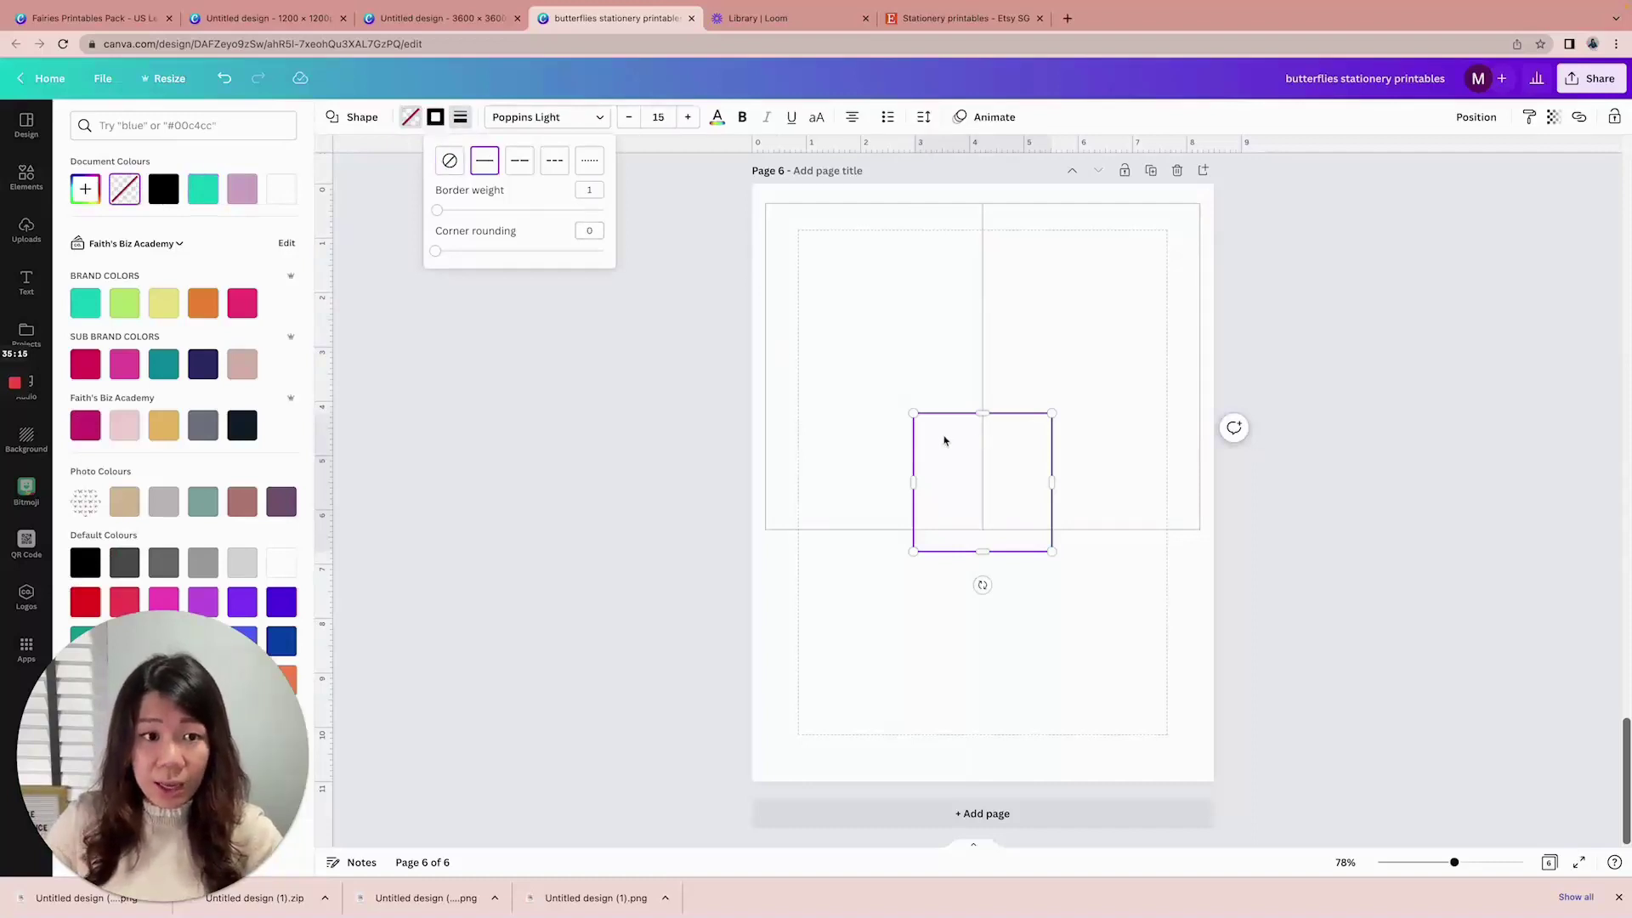
{"action": "left_click", "coordinate": [1003, 473]}
{"action": "left_click_drag", "start_coordinate": [1023, 457], "coordinate": [1023, 614]}
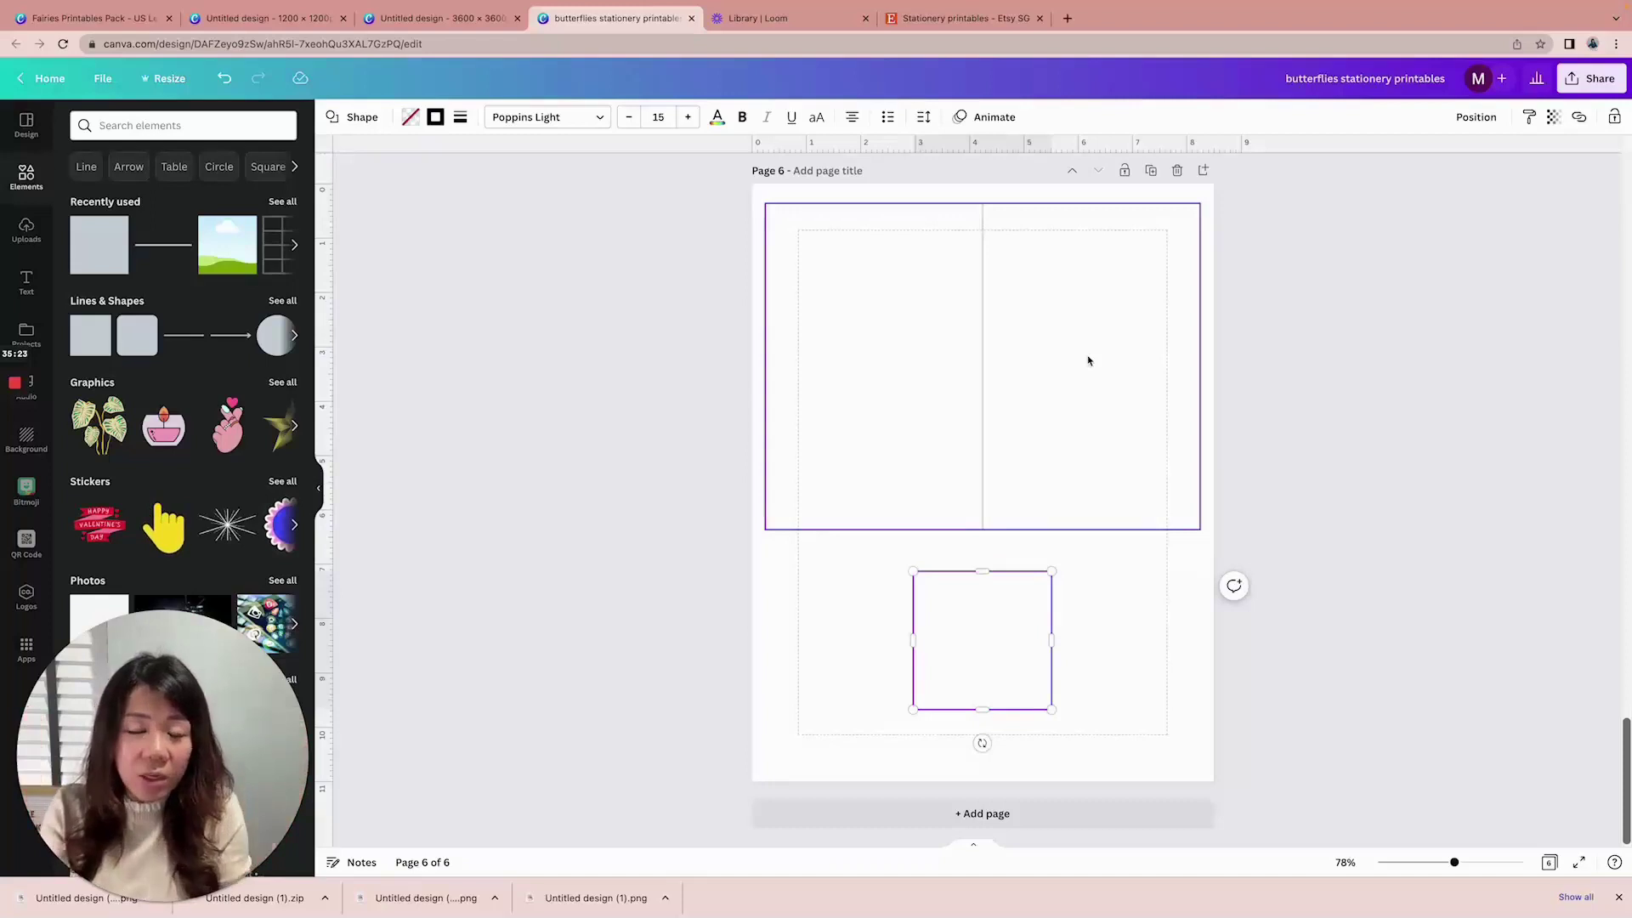
{"action": "left_click", "coordinate": [1131, 572]}
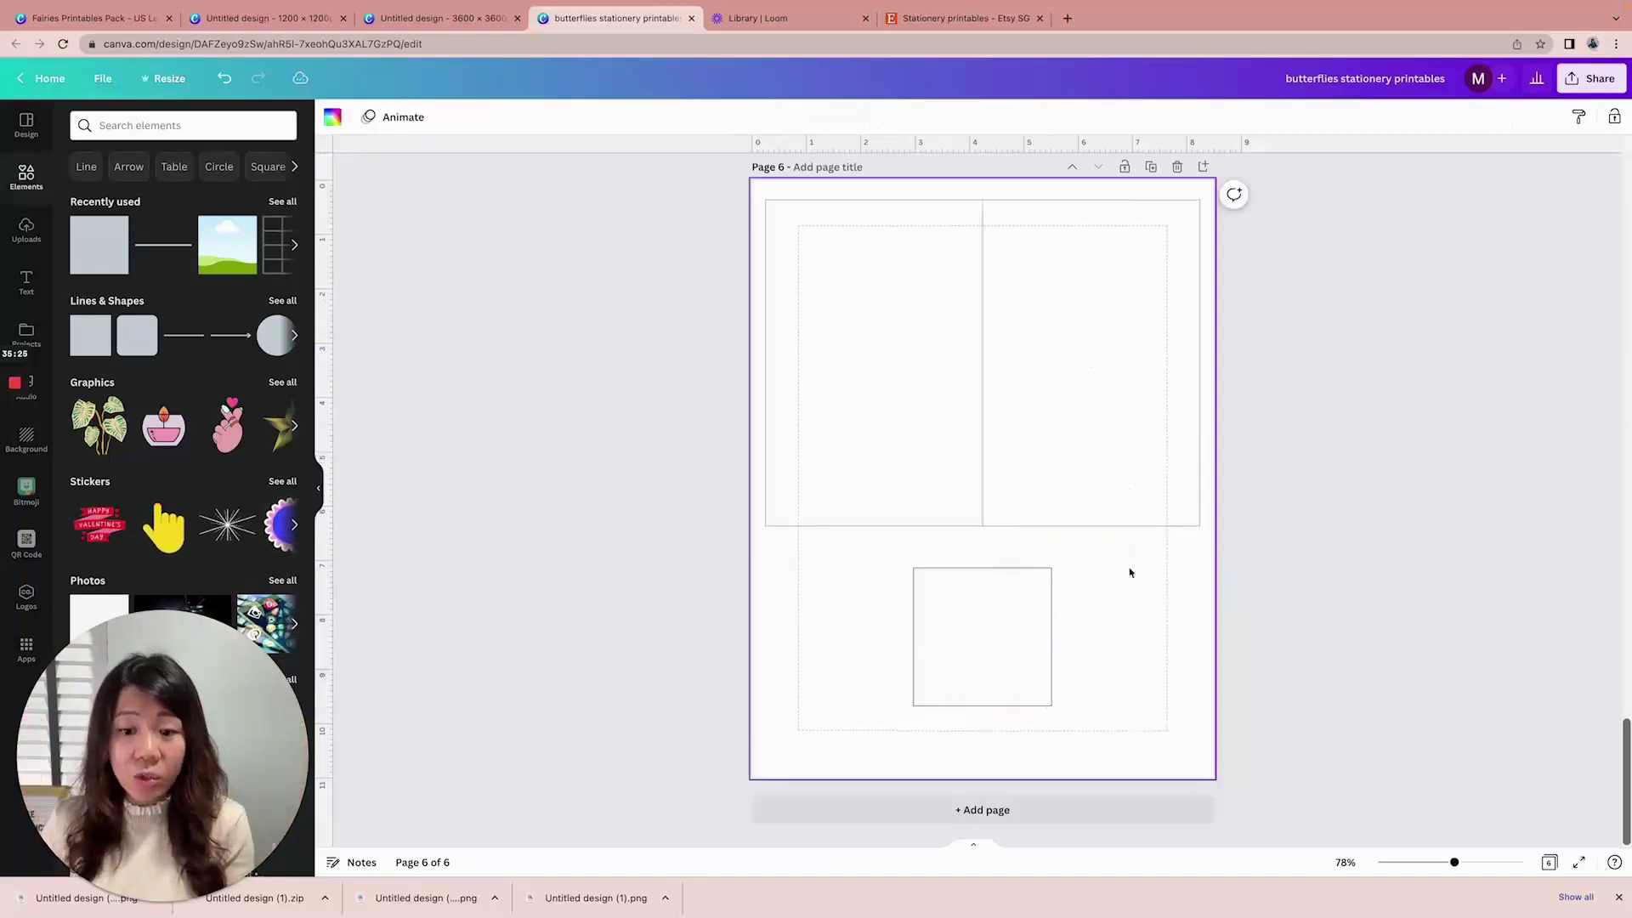
Stretch the square into a rectangle about 6 by 4 inches and centre it just below the large rectangle
{"action": "left_click", "coordinate": [974, 614]}
{"action": "left_click_drag", "start_coordinate": [912, 636], "coordinate": [723, 634]}
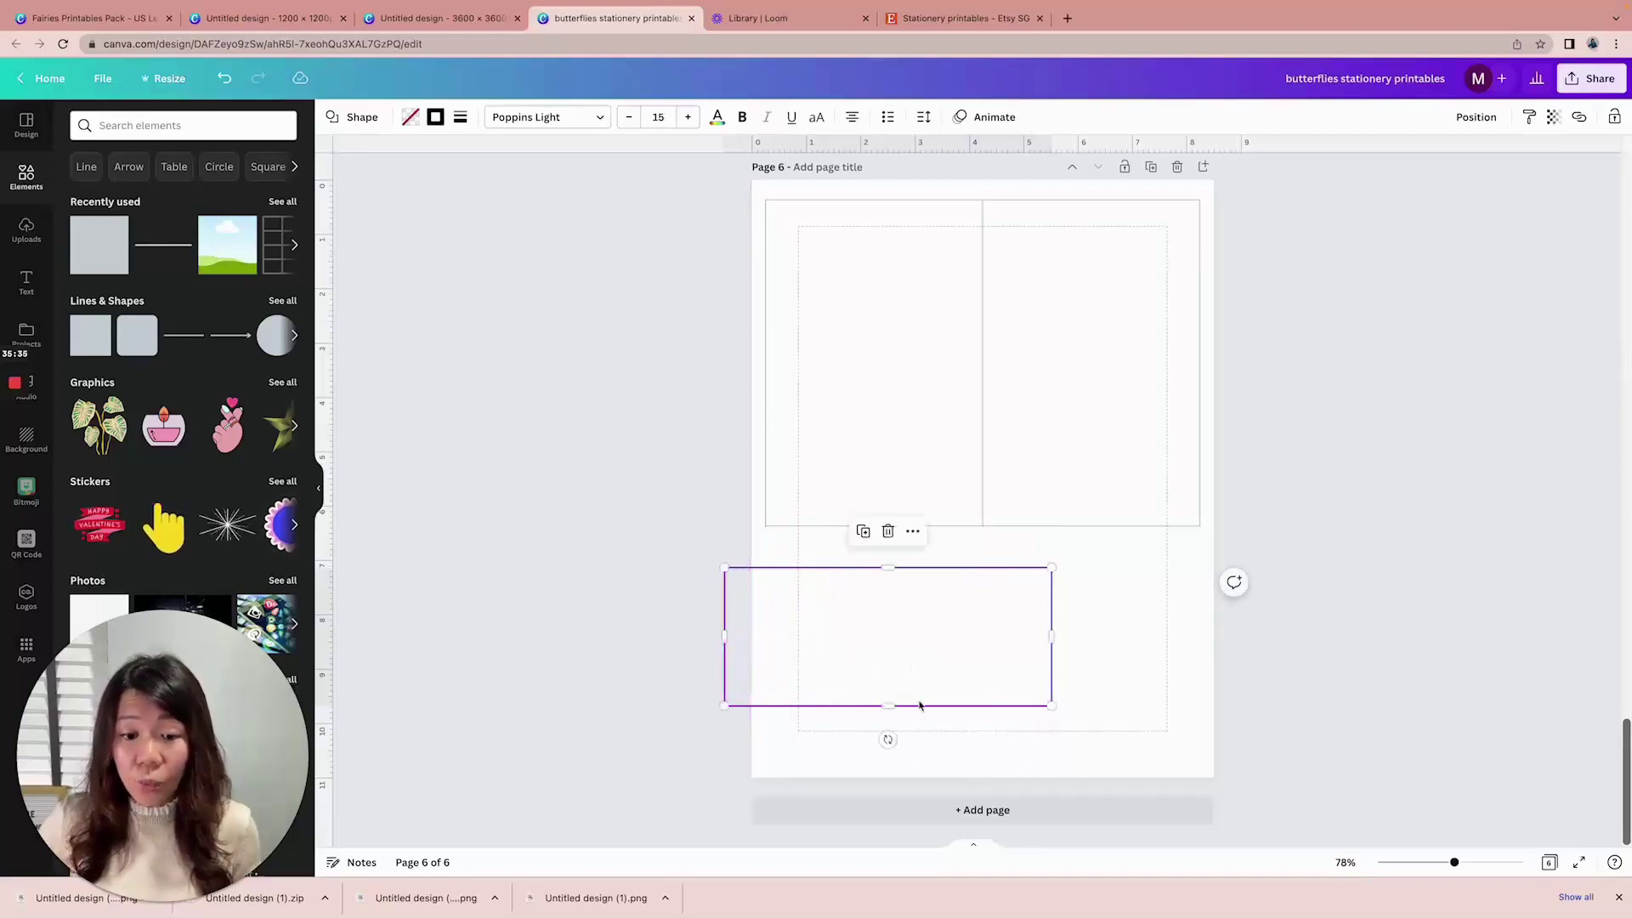
{"action": "left_click_drag", "start_coordinate": [889, 706], "coordinate": [887, 781]}
{"action": "left_click_drag", "start_coordinate": [958, 667], "coordinate": [1086, 609]}
{"action": "left_click", "coordinate": [1313, 617]}
{"action": "scroll", "coordinate": [1326, 593], "scroll_direction": "up", "scroll_amount": 1}
{"action": "left_click", "coordinate": [1330, 528]}
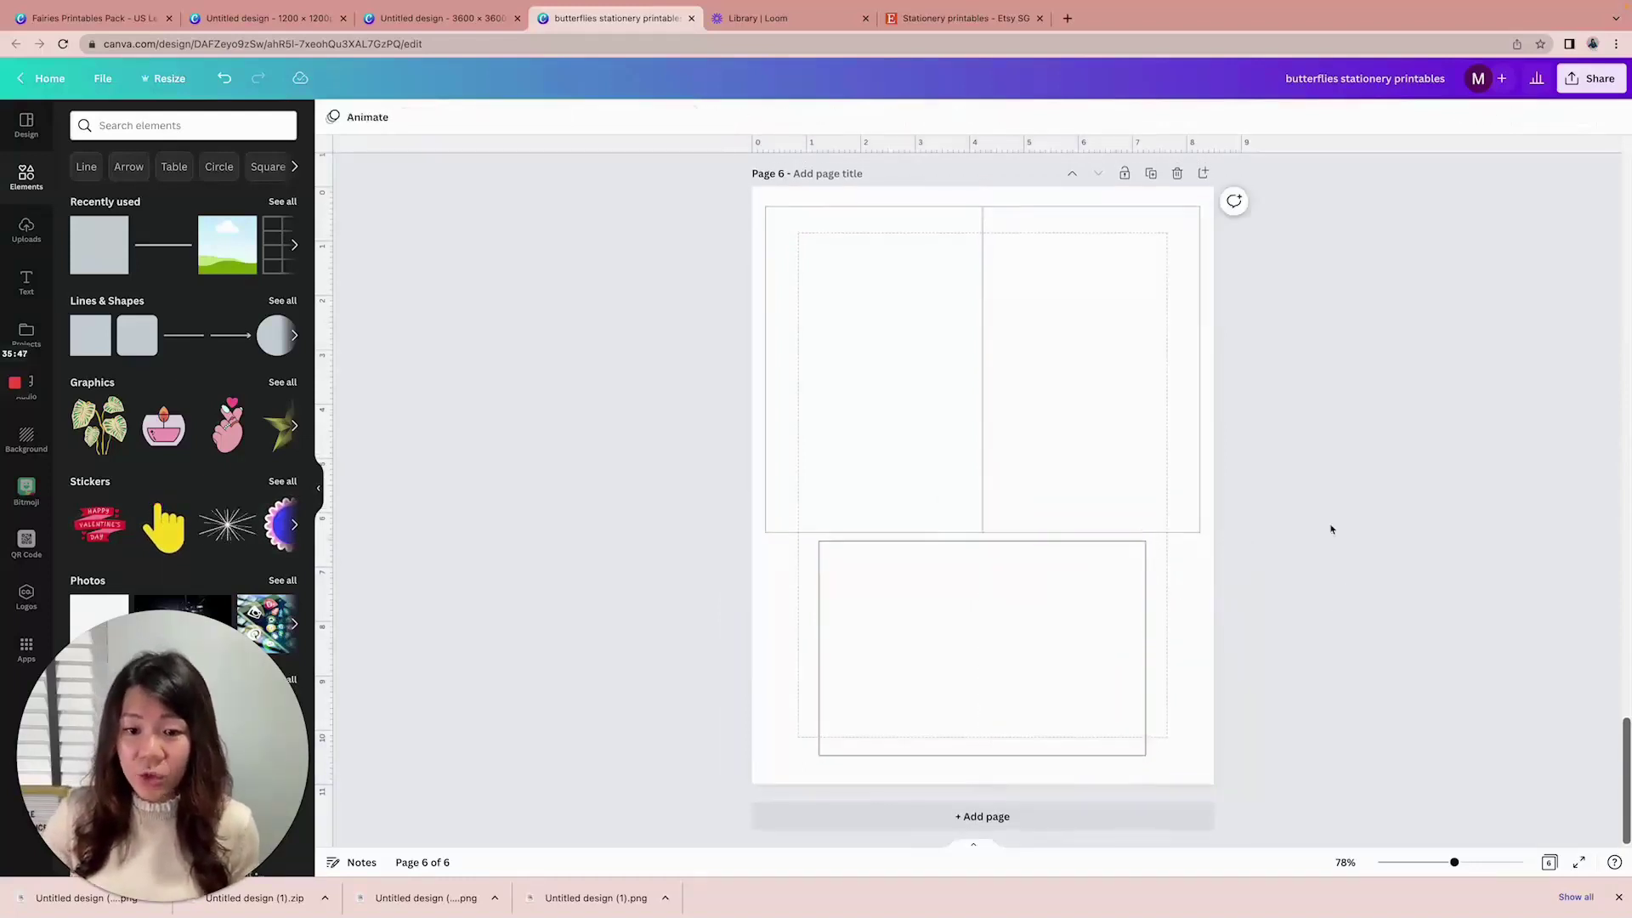
Duplicate the page 6 layout as a new page and return to page 6
{"action": "left_click", "coordinate": [1151, 173]}
{"action": "scroll", "coordinate": [1215, 408], "scroll_direction": "up", "scroll_amount": 2}
{"action": "scroll", "coordinate": [1215, 408], "scroll_direction": "up", "scroll_amount": 8}
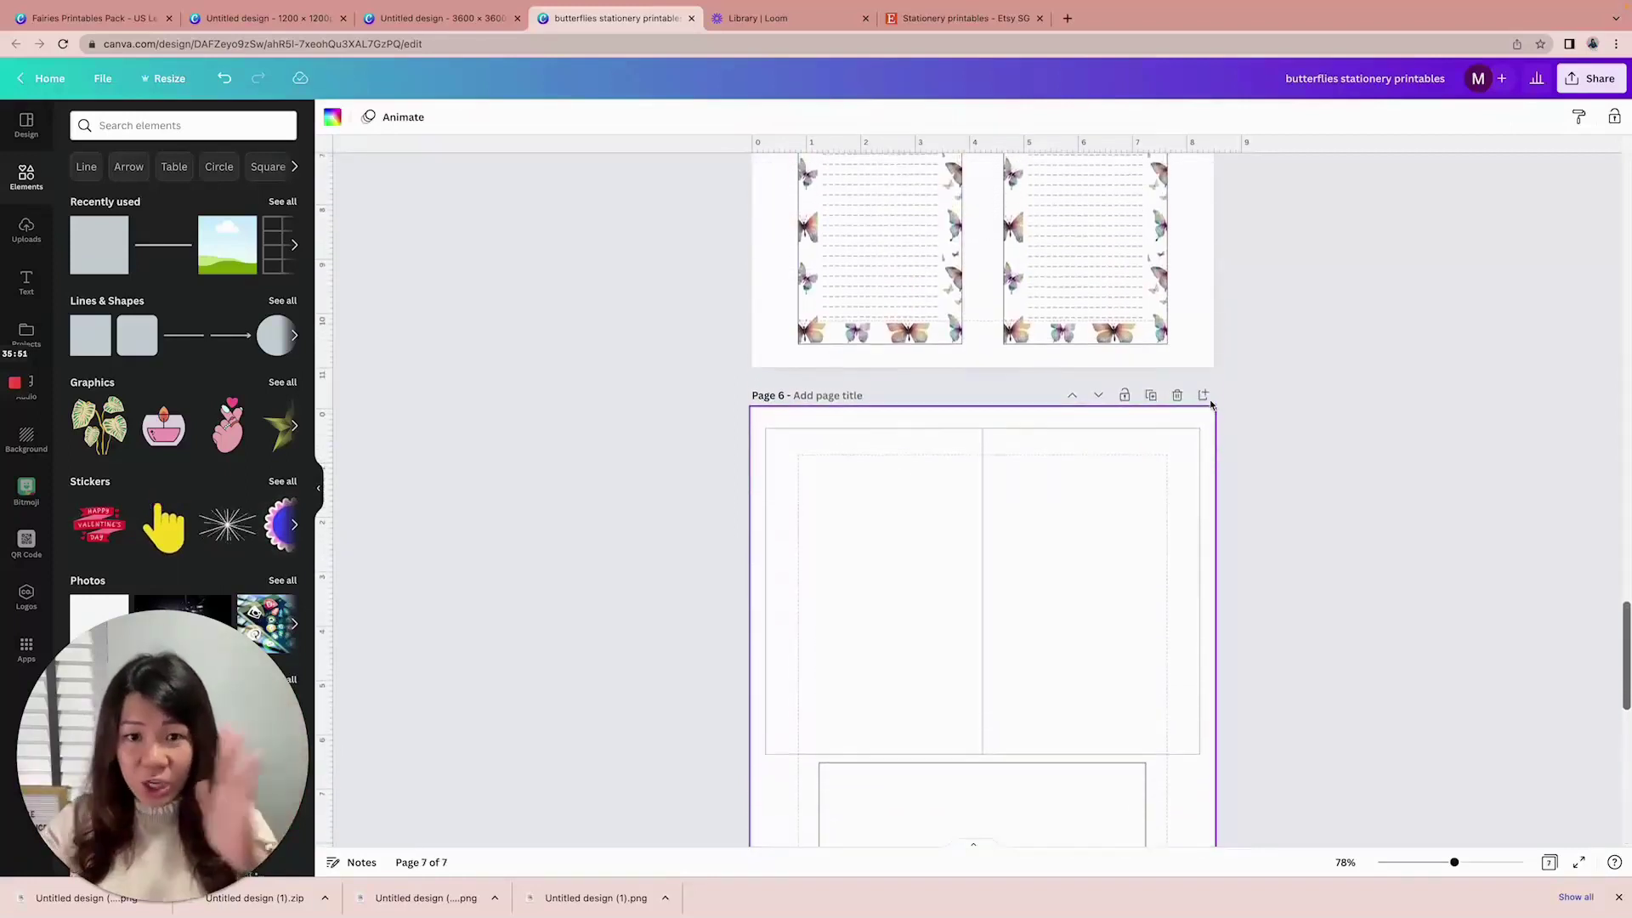
{"action": "scroll", "coordinate": [1190, 406], "scroll_direction": "down", "scroll_amount": 1}
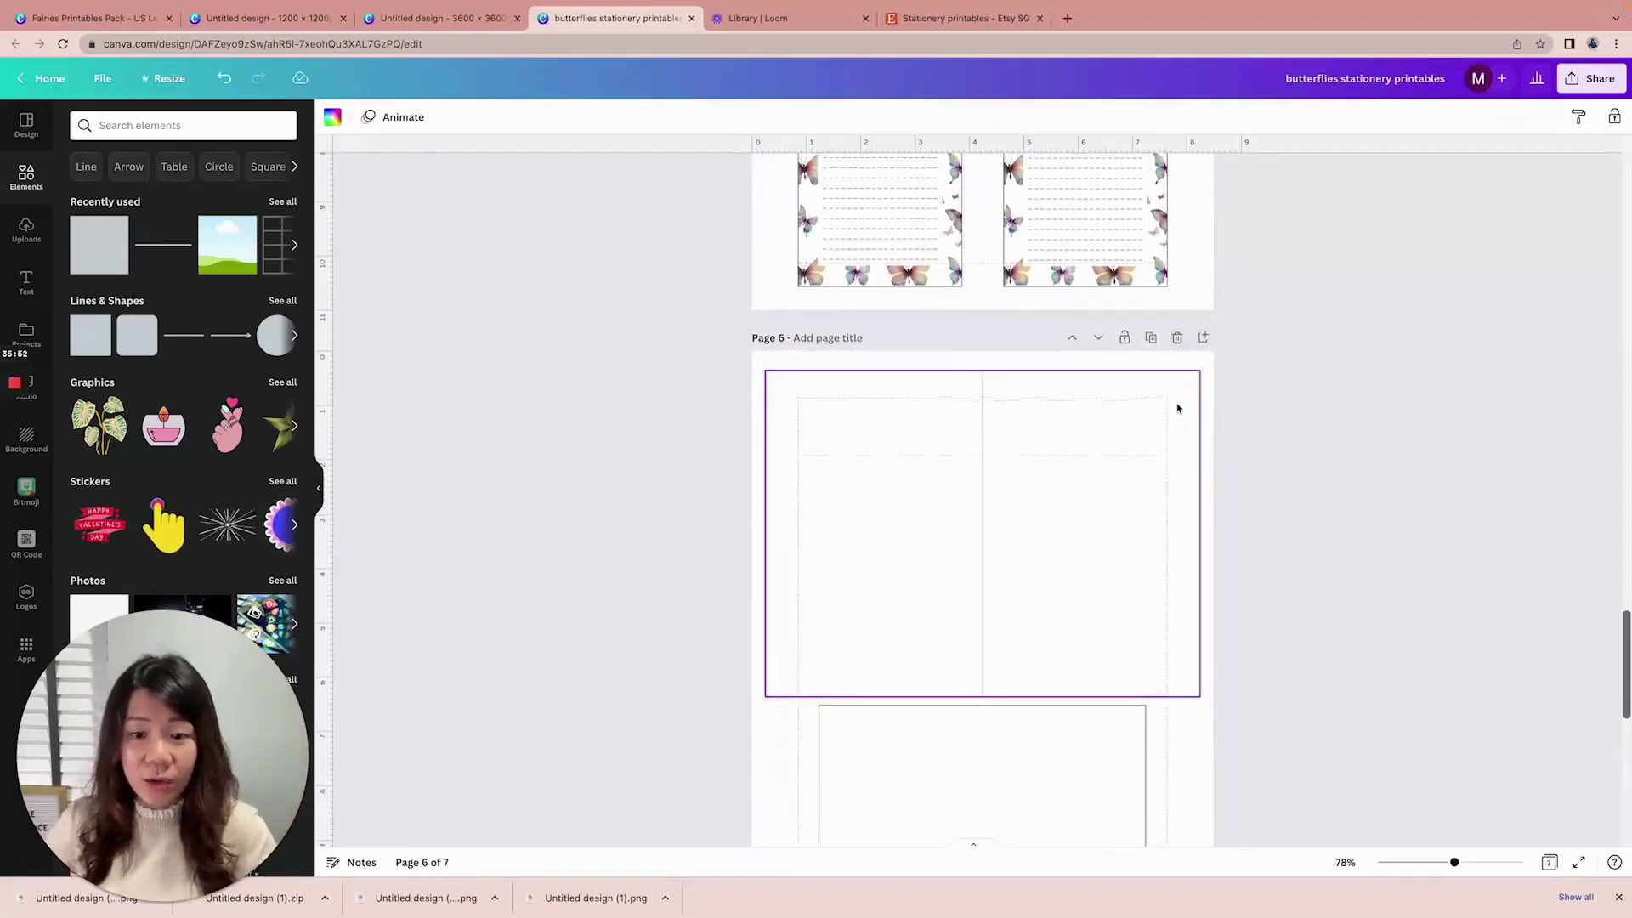
Add a picture frame over the upper half of page 6, aligned to the large rectangle's centre line, and hide the page margins
{"action": "left_click", "coordinate": [239, 259]}
{"action": "left_click_drag", "start_coordinate": [745, 342], "coordinate": [983, 372]}
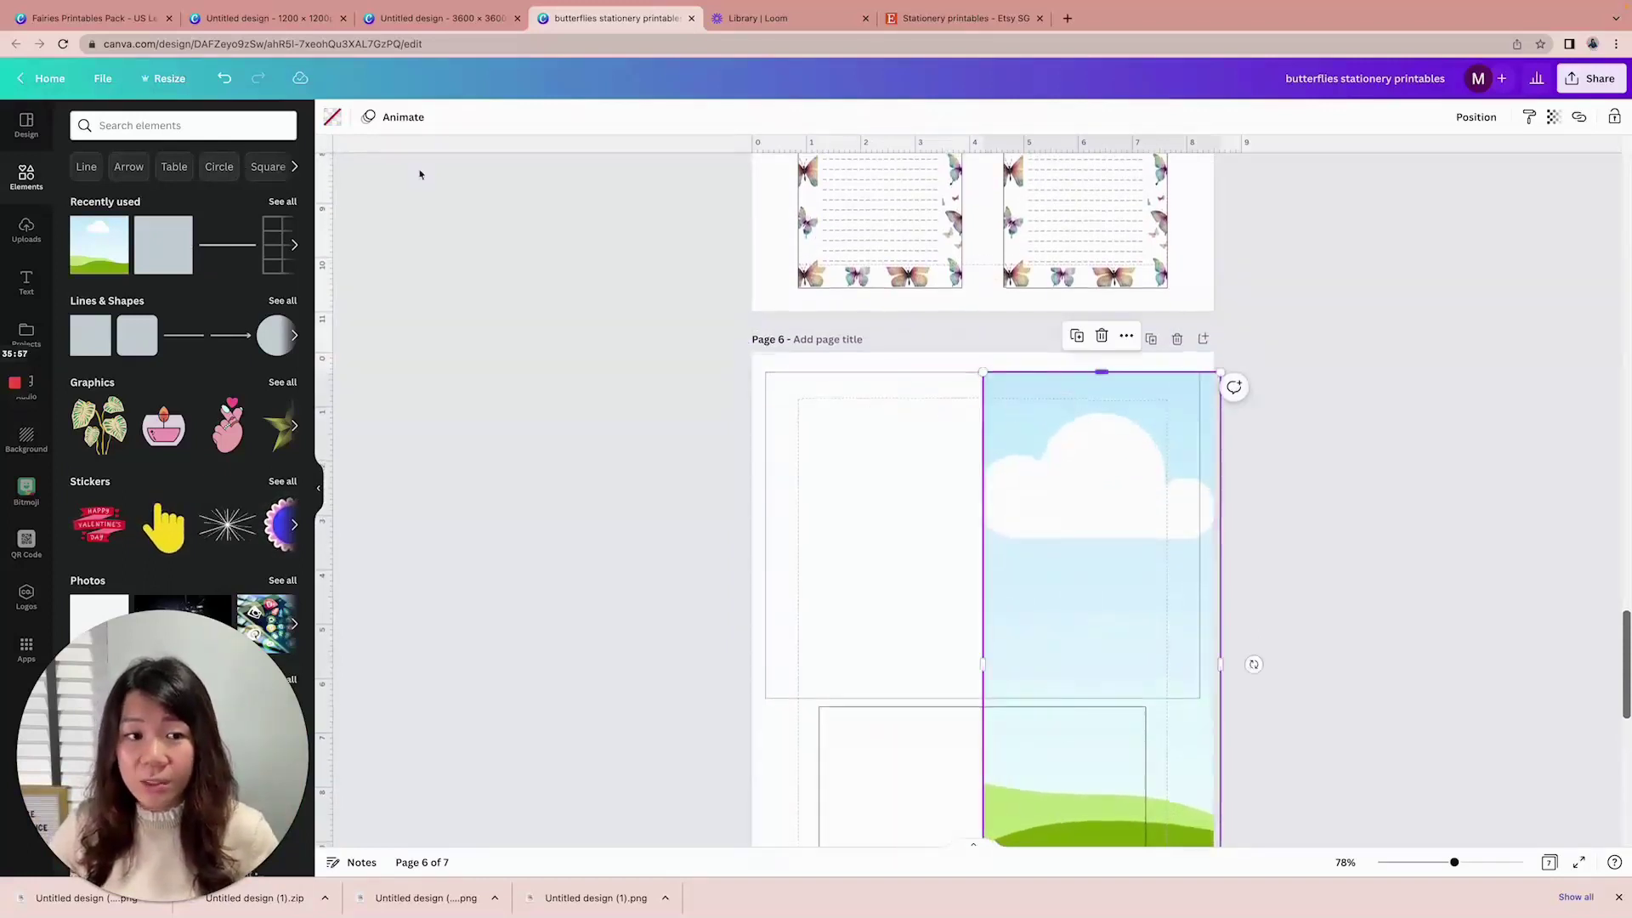
{"action": "left_click", "coordinate": [104, 79]}
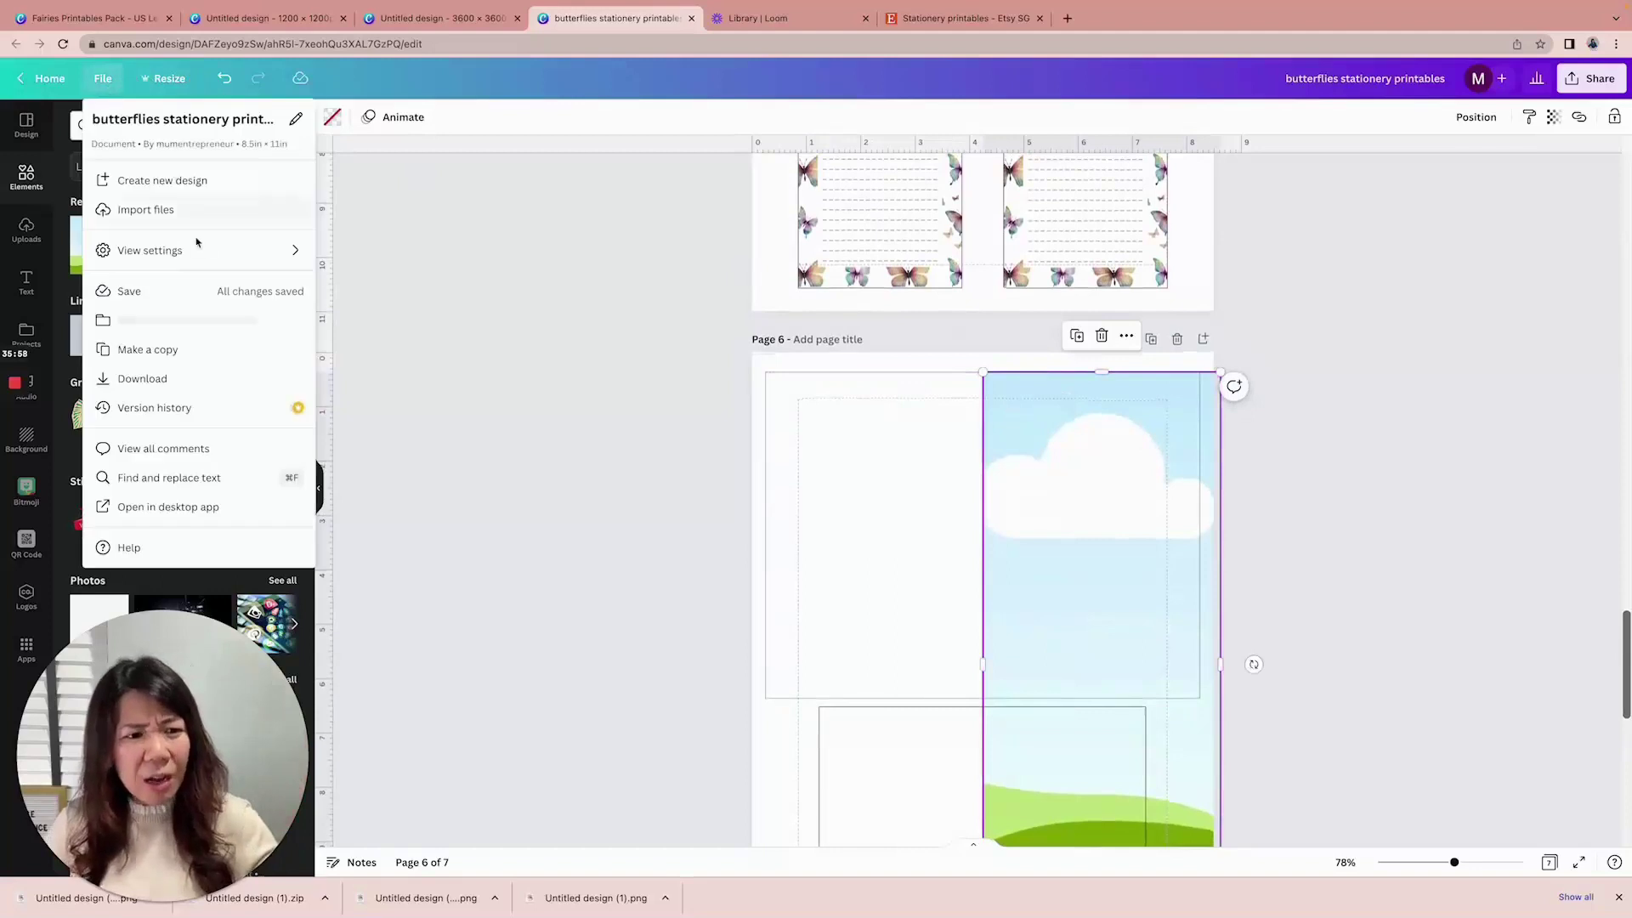
{"action": "left_click", "coordinate": [197, 252]}
{"action": "left_click", "coordinate": [407, 295]}
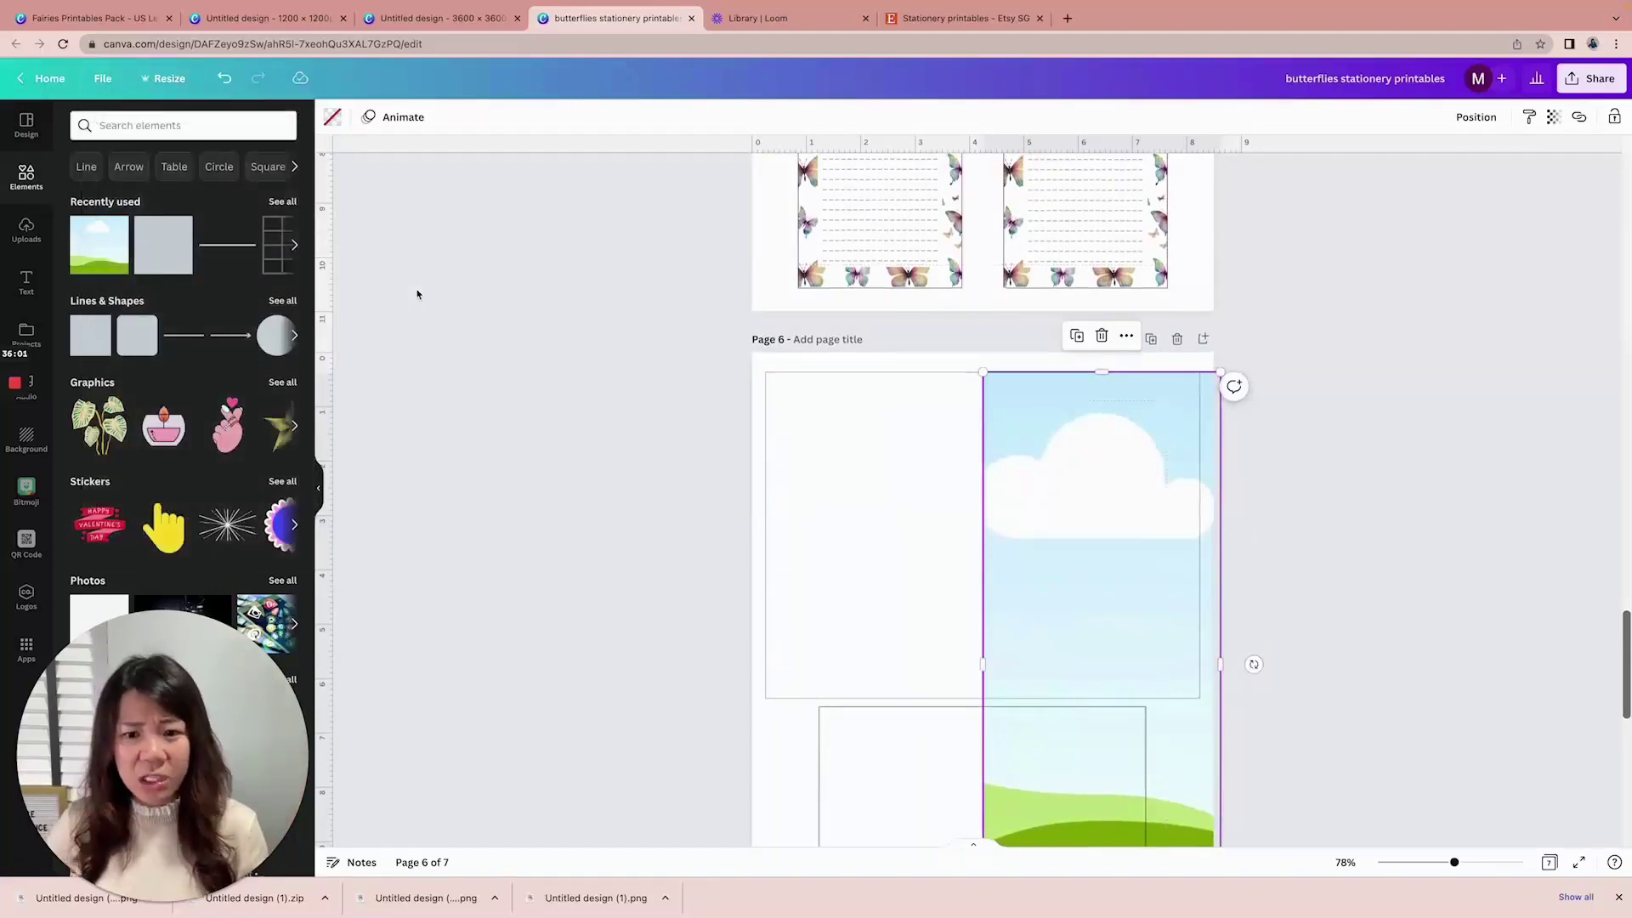
Resize the picture frame to 4 by 6 inches so it fills the right half of the large rectangle
{"action": "scroll", "coordinate": [1287, 427], "scroll_direction": "down", "scroll_amount": 3}
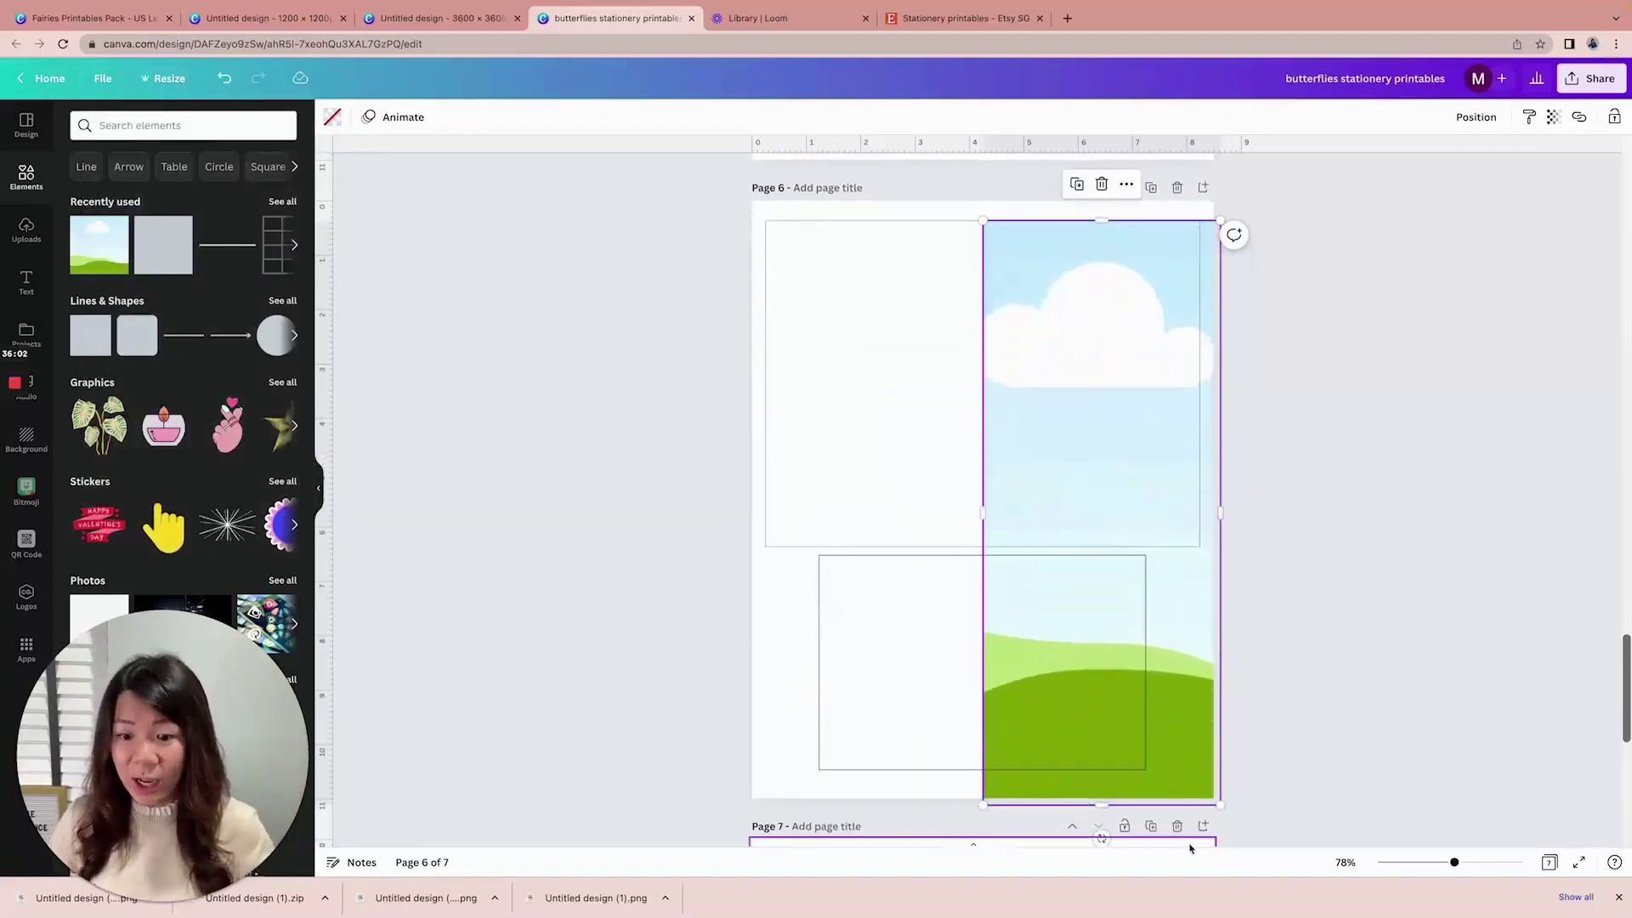
{"action": "left_click_drag", "start_coordinate": [1218, 812], "coordinate": [1200, 551]}
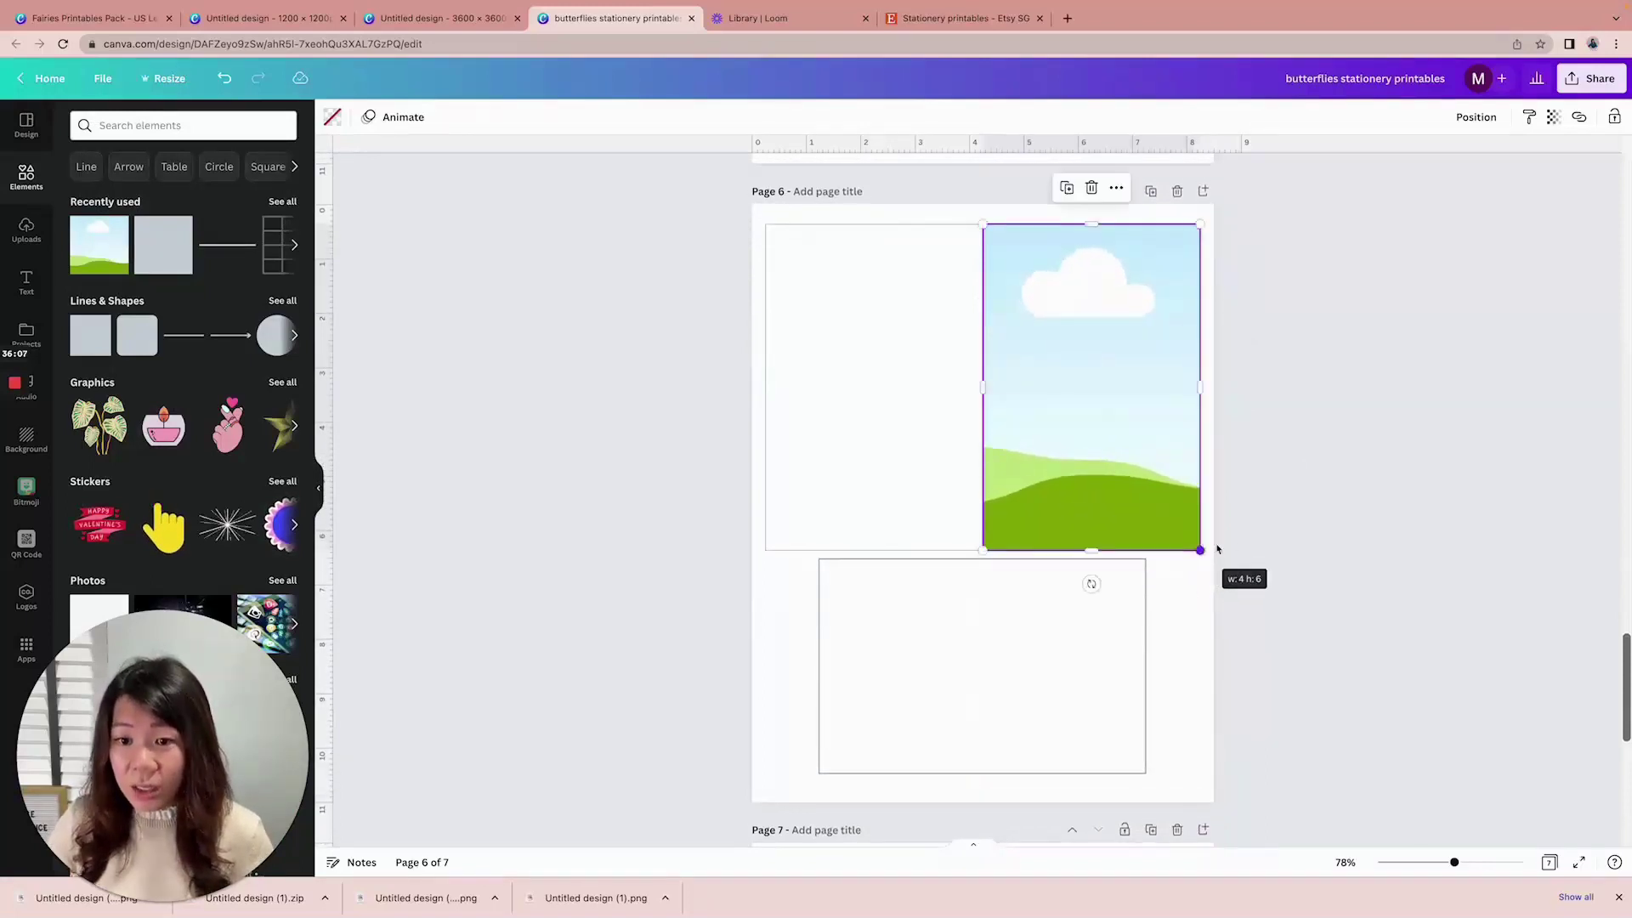
{"action": "left_click", "coordinate": [1275, 550]}
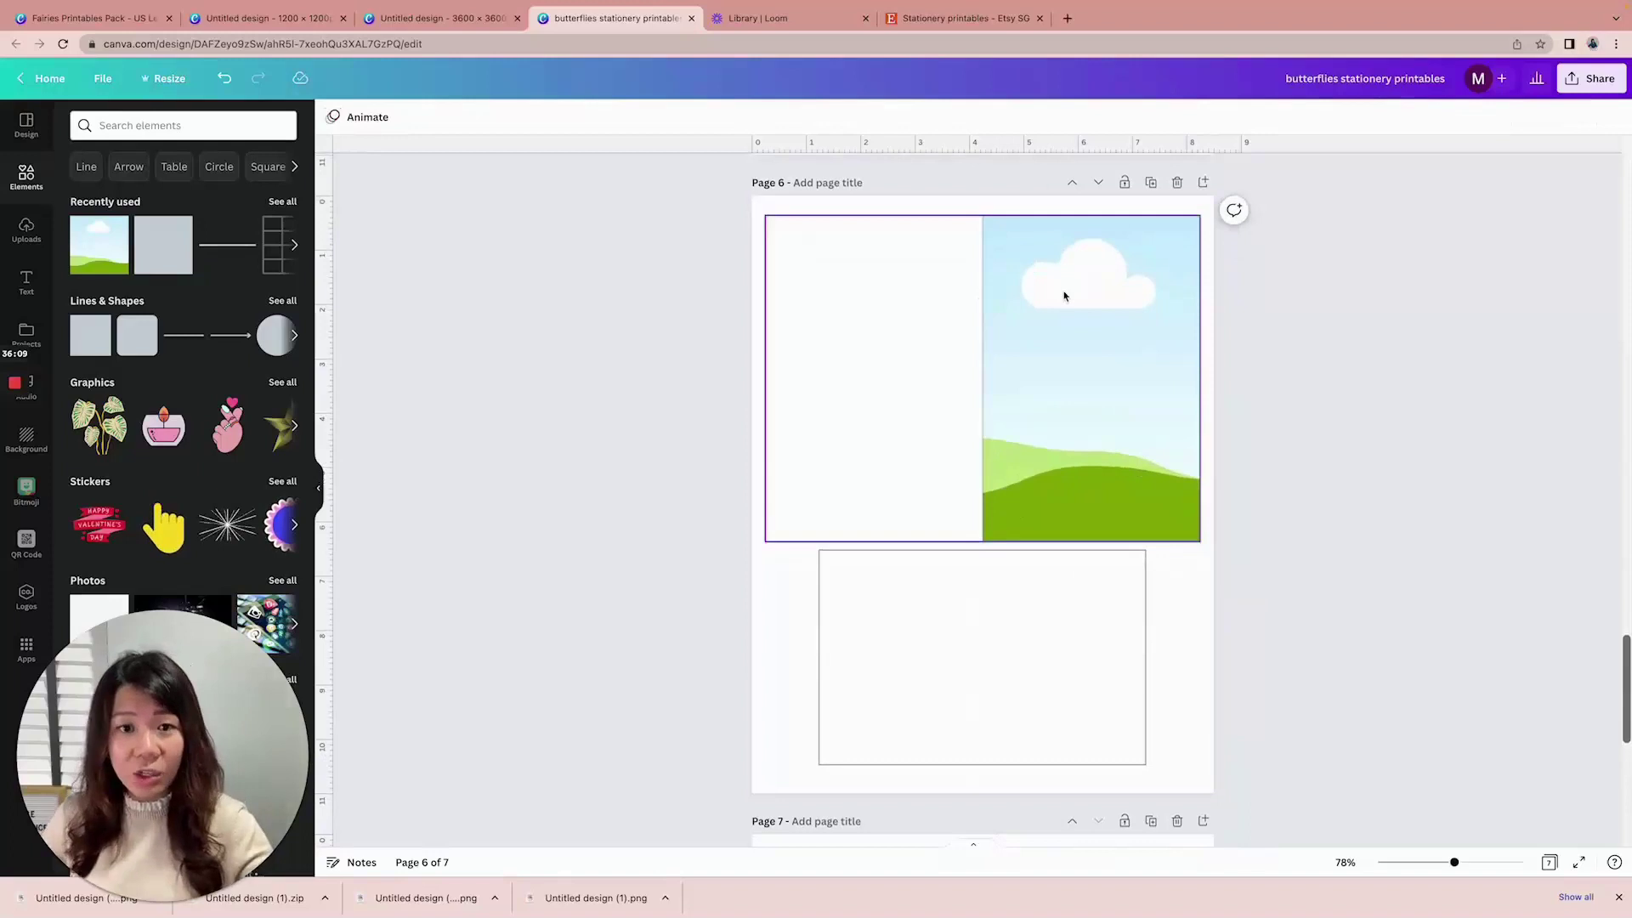
Place the uploaded butterfly pattern image on page 6, over the lower part of the page and mostly clear of the frame
{"action": "scroll", "coordinate": [1020, 289], "scroll_direction": "up", "scroll_amount": 1}
{"action": "left_click", "coordinate": [26, 229]}
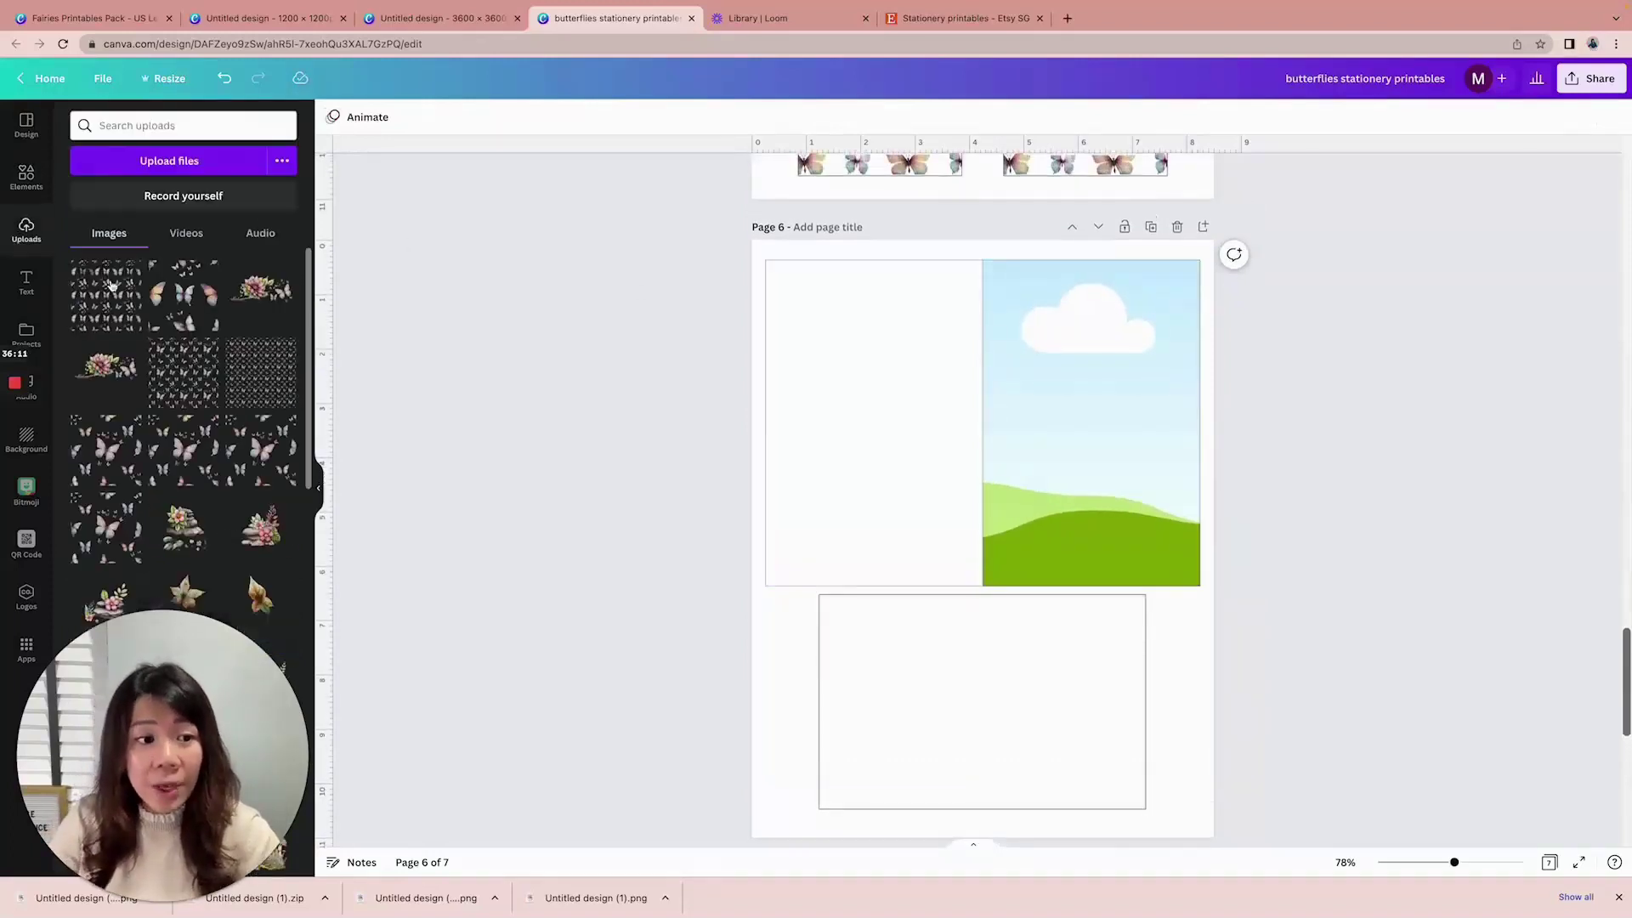
{"action": "mouse_move", "coordinate": [100, 289]}
{"action": "left_mouse_down"}
{"action": "mouse_move", "coordinate": [1105, 425]}
{"action": "mouse_move", "coordinate": [1073, 396]}
{"action": "mouse_move", "coordinate": [1062, 327]}
{"action": "mouse_move", "coordinate": [1027, 325]}
{"action": "mouse_move", "coordinate": [1072, 299]}
{"action": "mouse_move", "coordinate": [1064, 281]}
{"action": "mouse_move", "coordinate": [1042, 486]}
{"action": "left_mouse_up"}
{"action": "left_click", "coordinate": [1080, 327]}
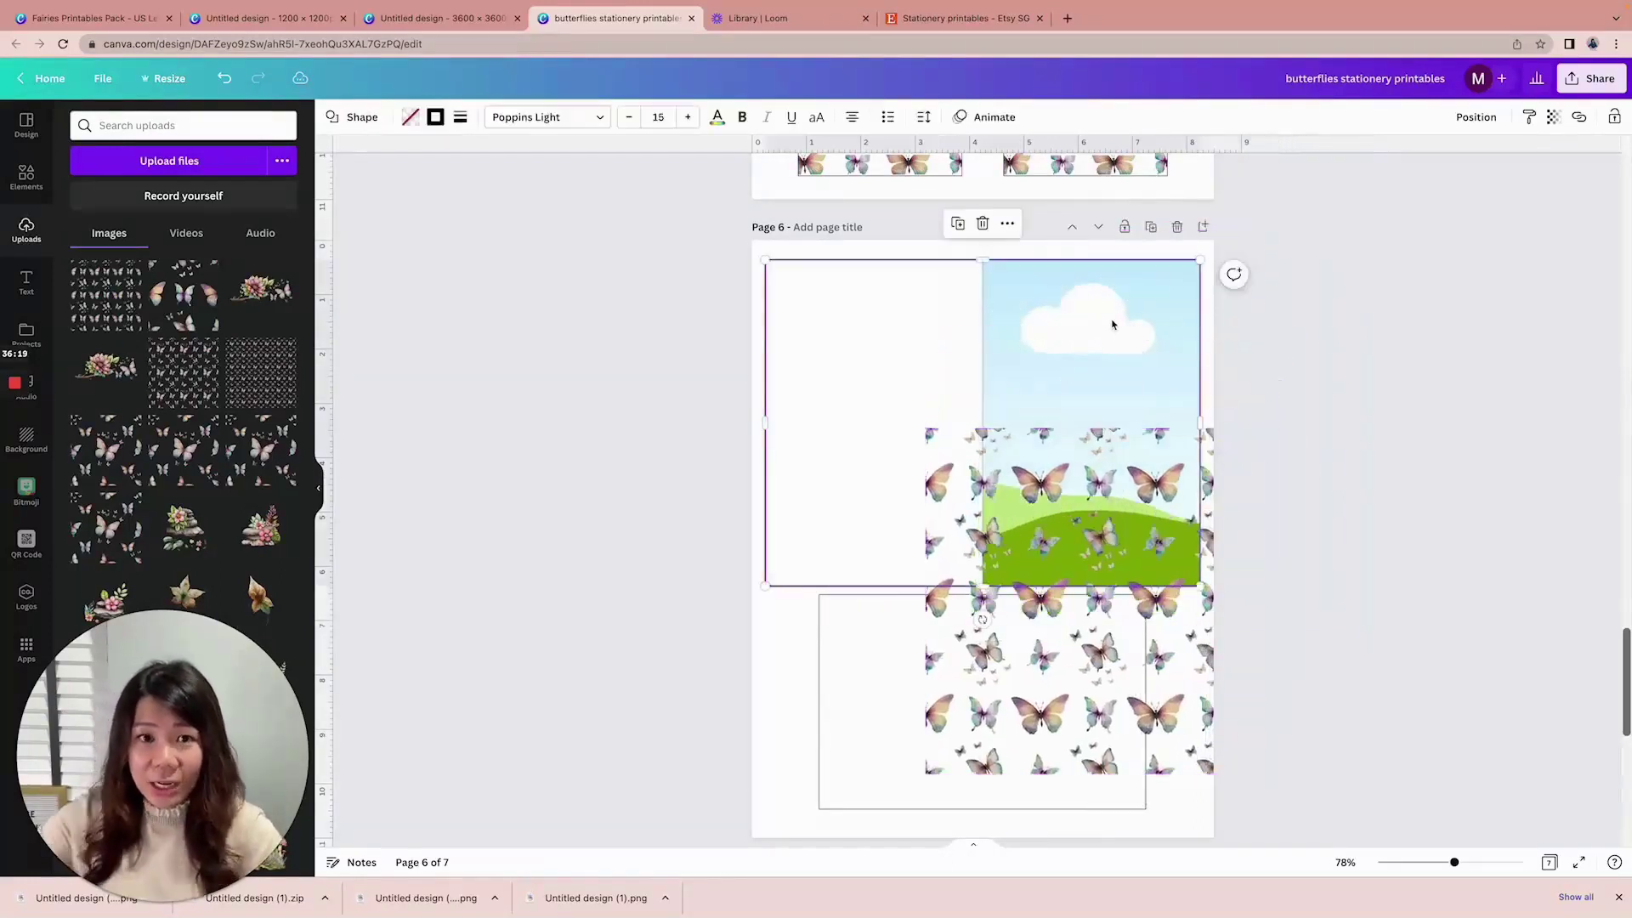
{"action": "scroll", "coordinate": [1112, 324], "scroll_direction": "up", "scroll_amount": 1}
{"action": "scroll", "coordinate": [1114, 340], "scroll_direction": "down", "scroll_amount": 2}
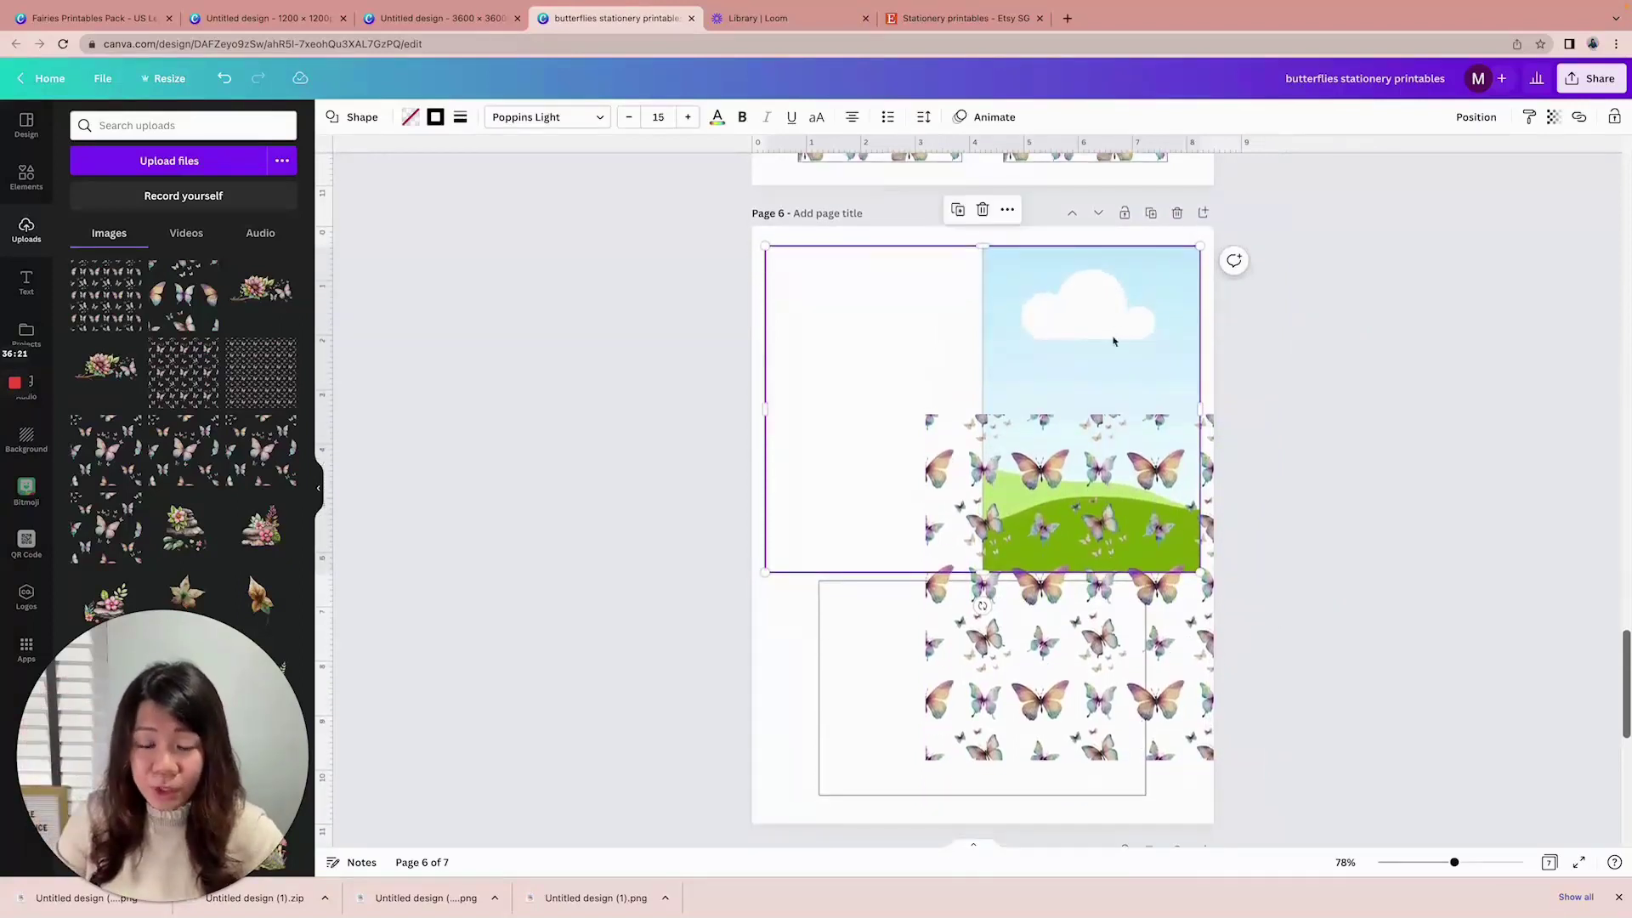
{"action": "left_click_drag", "start_coordinate": [1173, 522], "coordinate": [1165, 623]}
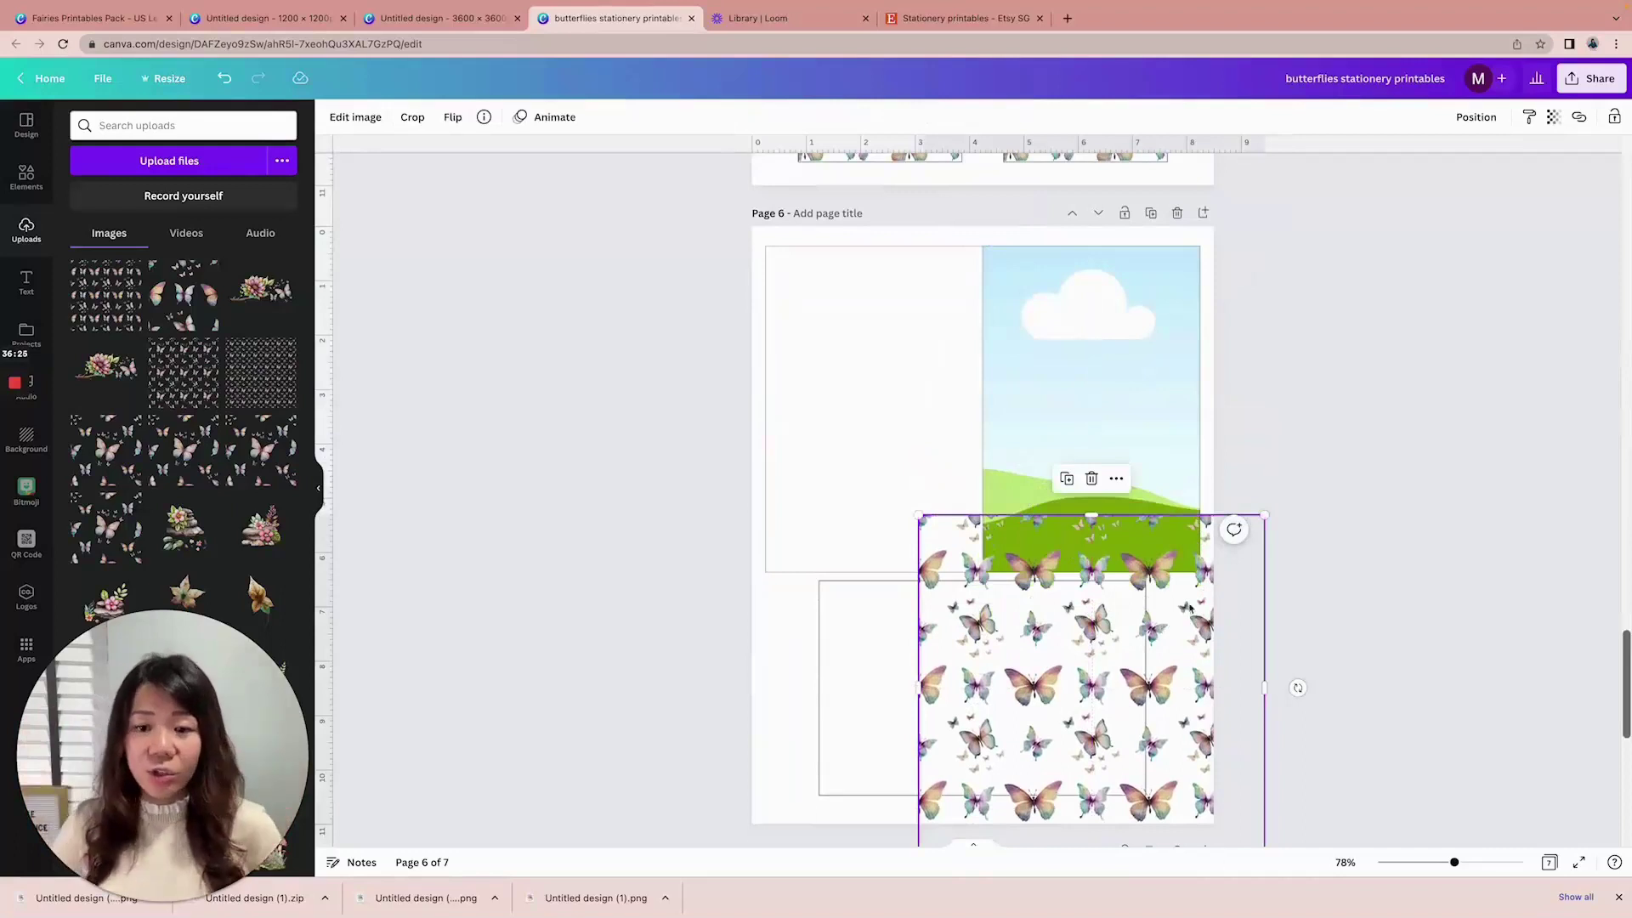
Send the picture frame behind the large rectangle's outline and fold line
{"action": "left_click", "coordinate": [1099, 383]}
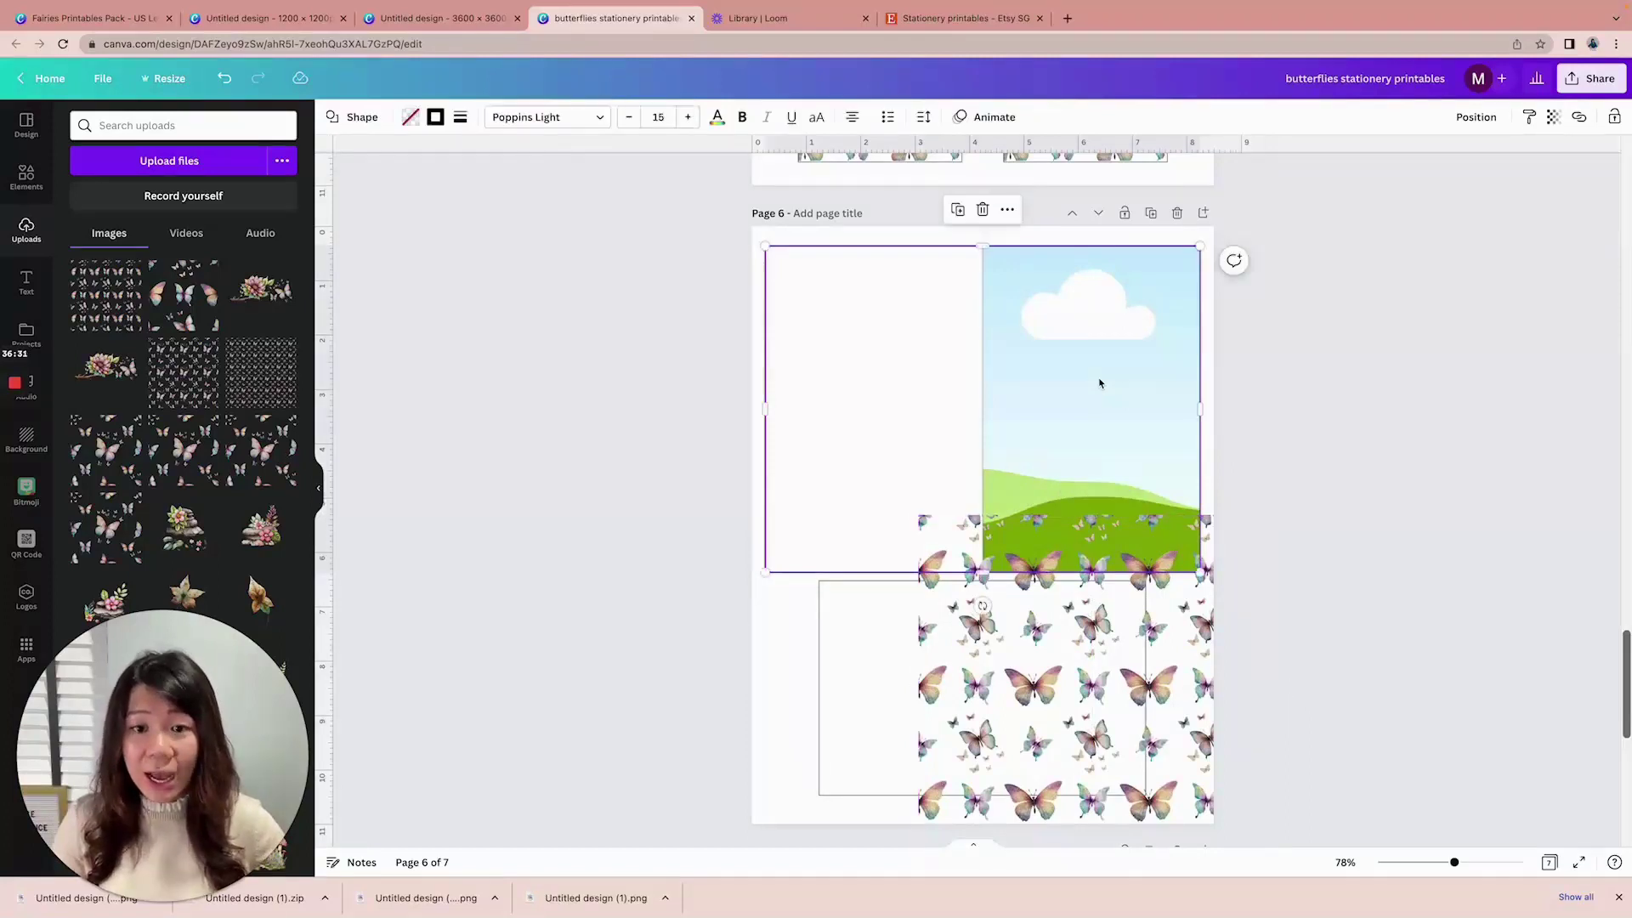
{"action": "left_click", "coordinate": [1099, 383]}
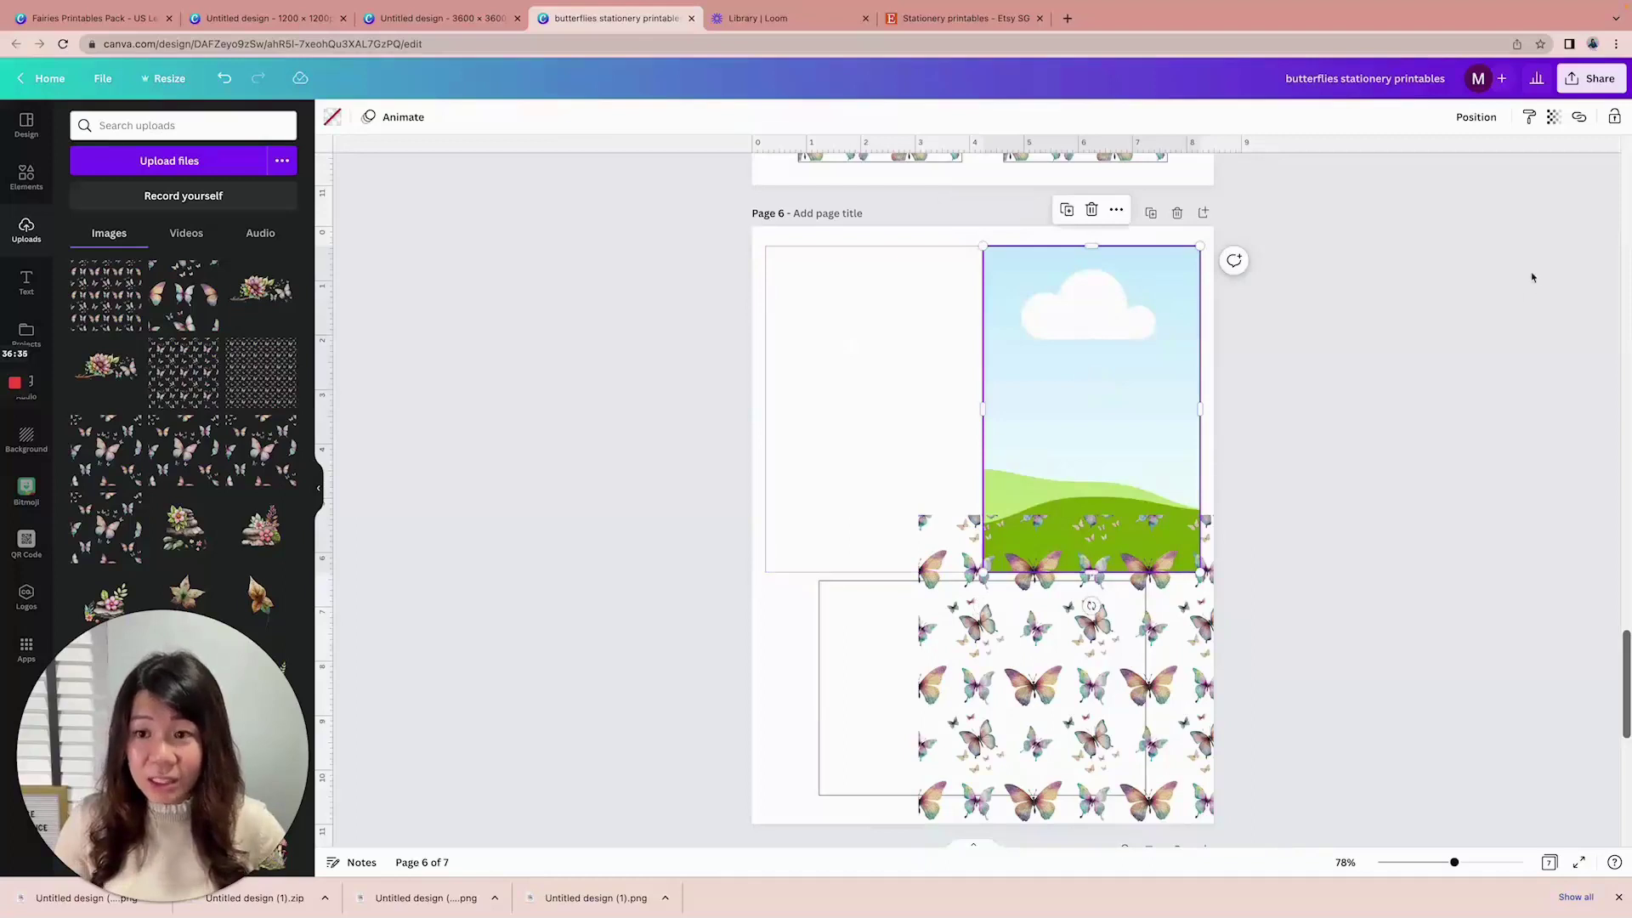
{"action": "left_click", "coordinate": [1496, 118]}
{"action": "left_click", "coordinate": [1282, 496]}
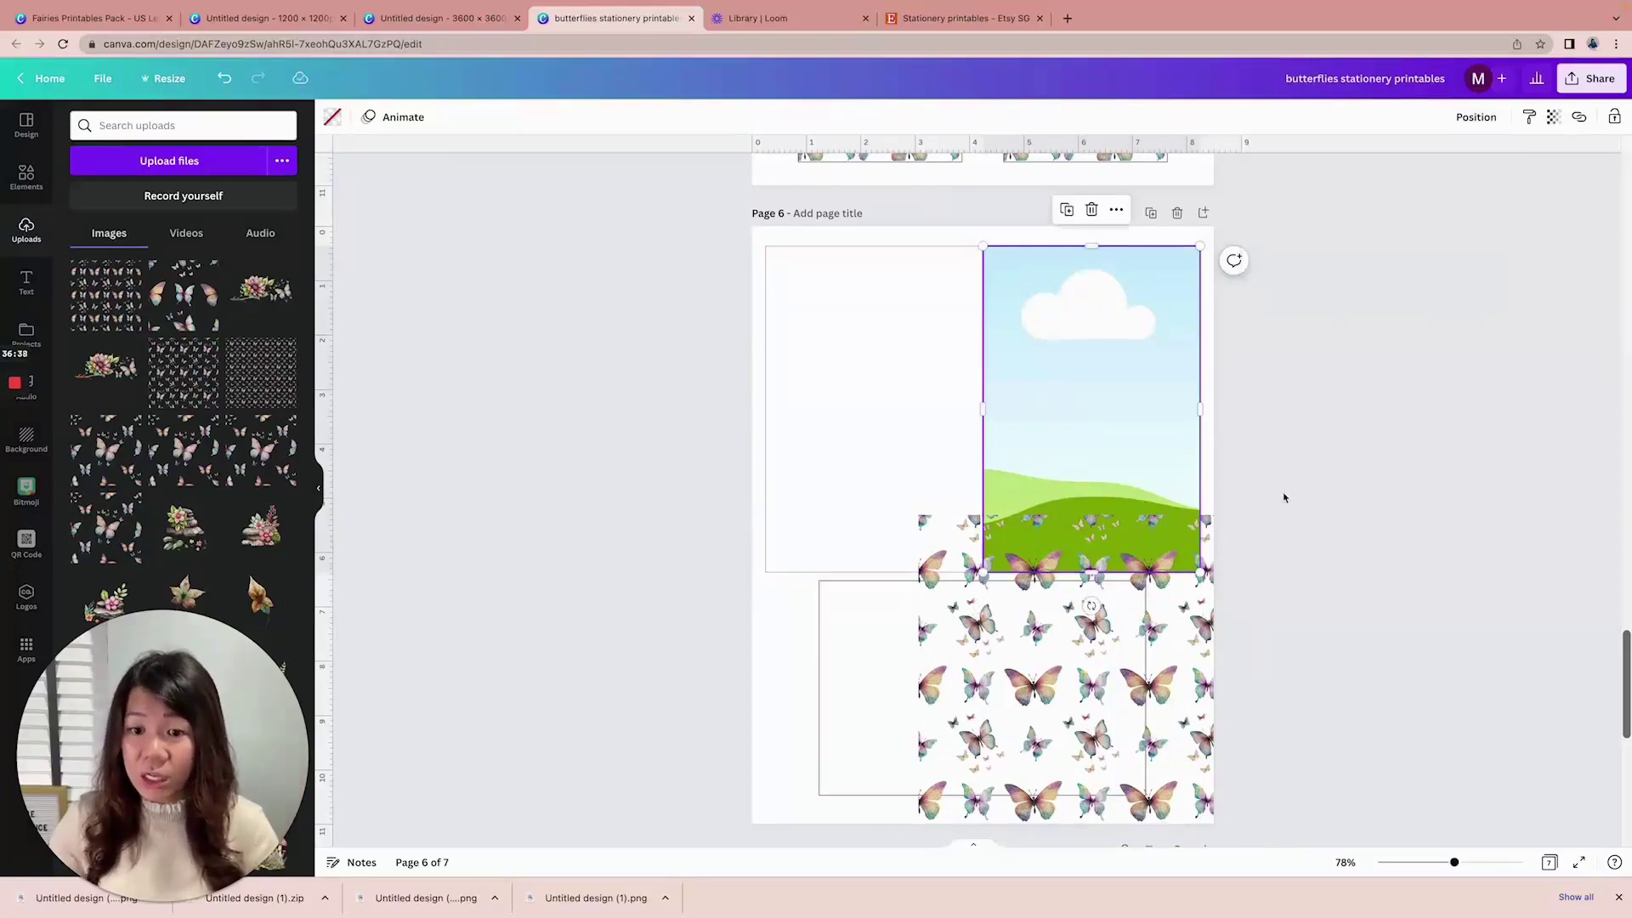
Fill the picture frame with the loose butterfly pattern image
{"action": "left_click", "coordinate": [1158, 578]}
{"action": "left_click_drag", "start_coordinate": [1157, 578], "coordinate": [1165, 497]}
{"action": "left_click", "coordinate": [1369, 460]}
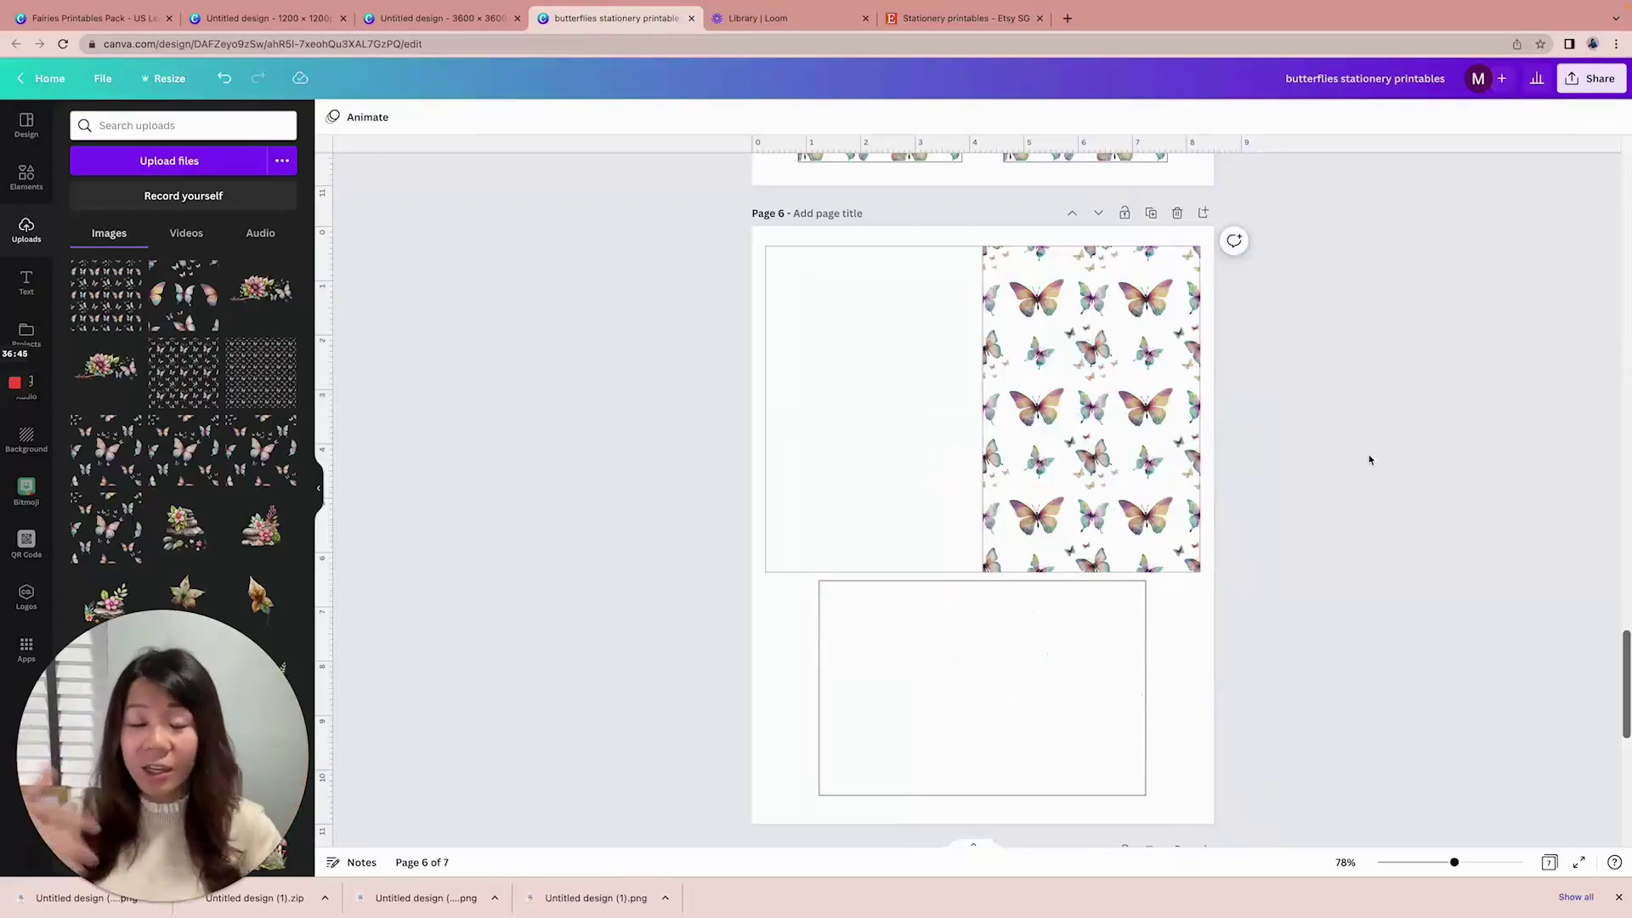
Copy the butterfly-filled frame, rotate the copy to landscape and fit it exactly over the lower rectangle
{"action": "left_click", "coordinate": [1090, 417]}
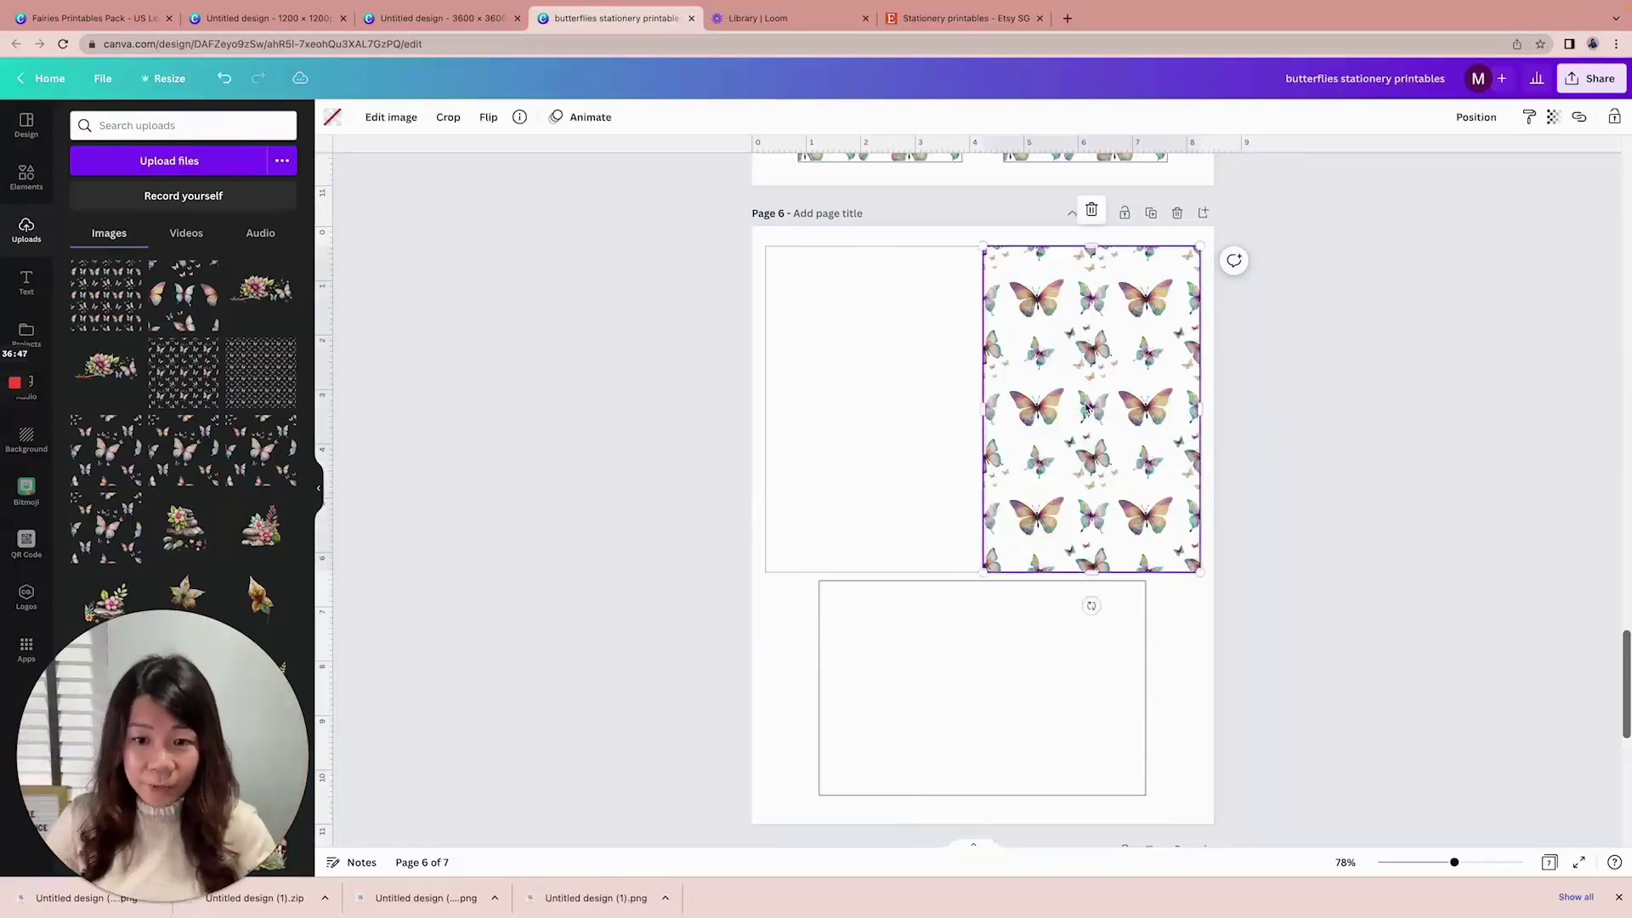
{"action": "left_click_drag", "start_coordinate": [1088, 409], "coordinate": [921, 648]}
{"action": "left_click_drag", "start_coordinate": [1037, 806], "coordinate": [1146, 697]}
{"action": "left_click", "coordinate": [1376, 546]}
Examine both patterned cards on page 6 up close, especially the dotted fold line, dotted outline and solid cutting border
{"action": "scroll", "coordinate": [1376, 546], "scroll_direction": "up", "scroll_amount": 1}
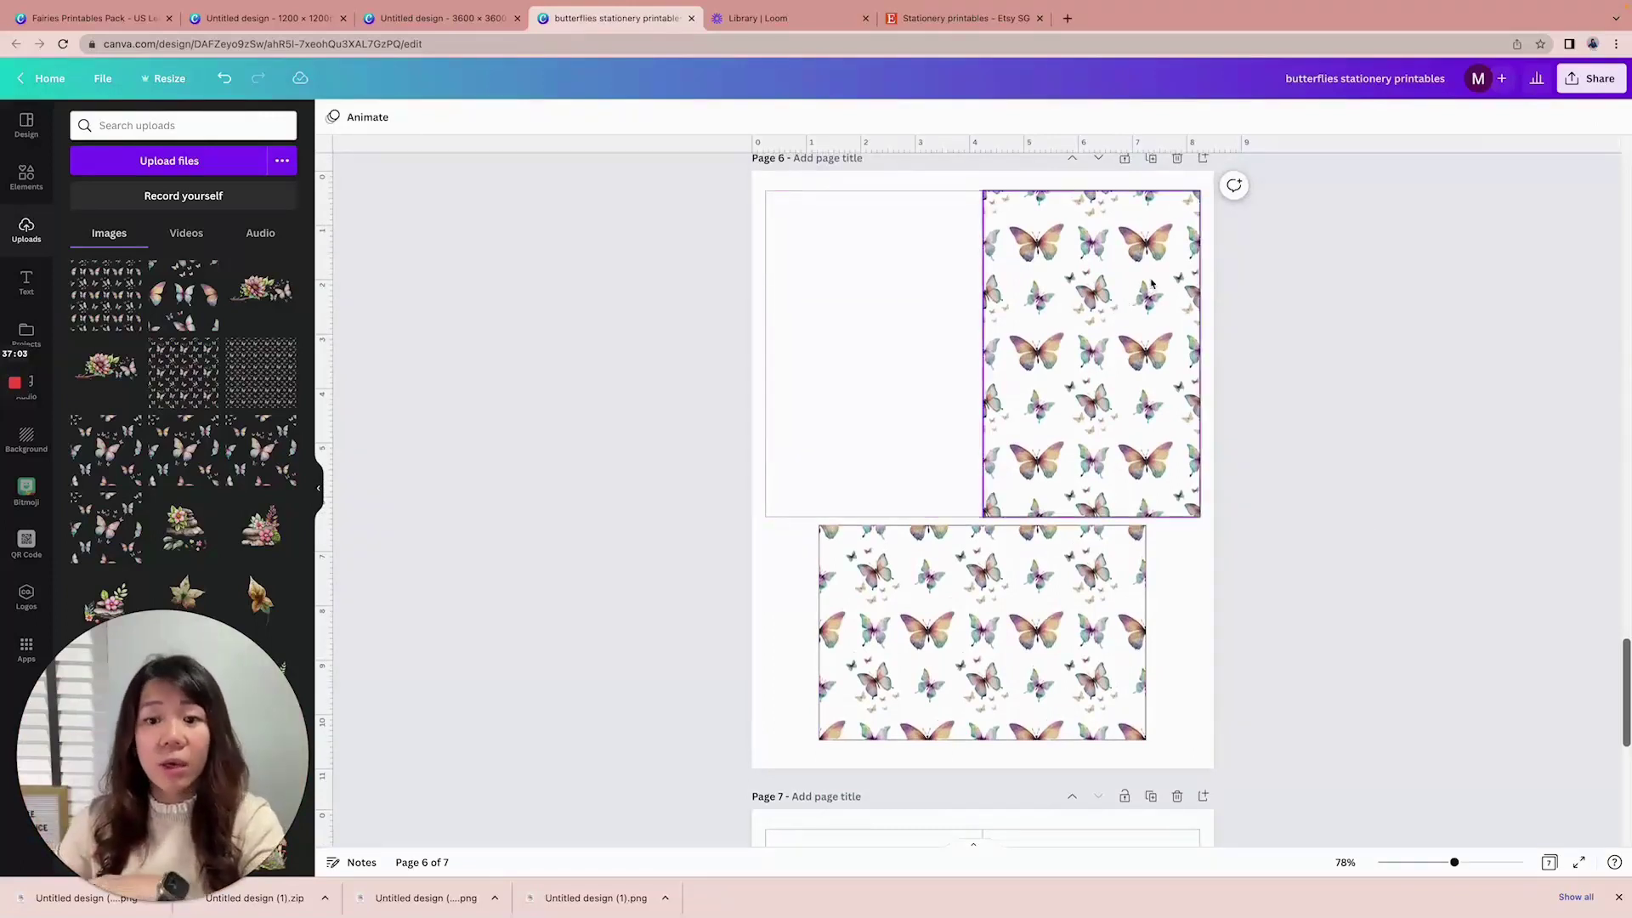
{"action": "scroll", "coordinate": [1152, 283], "scroll_direction": "down", "scroll_amount": 2}
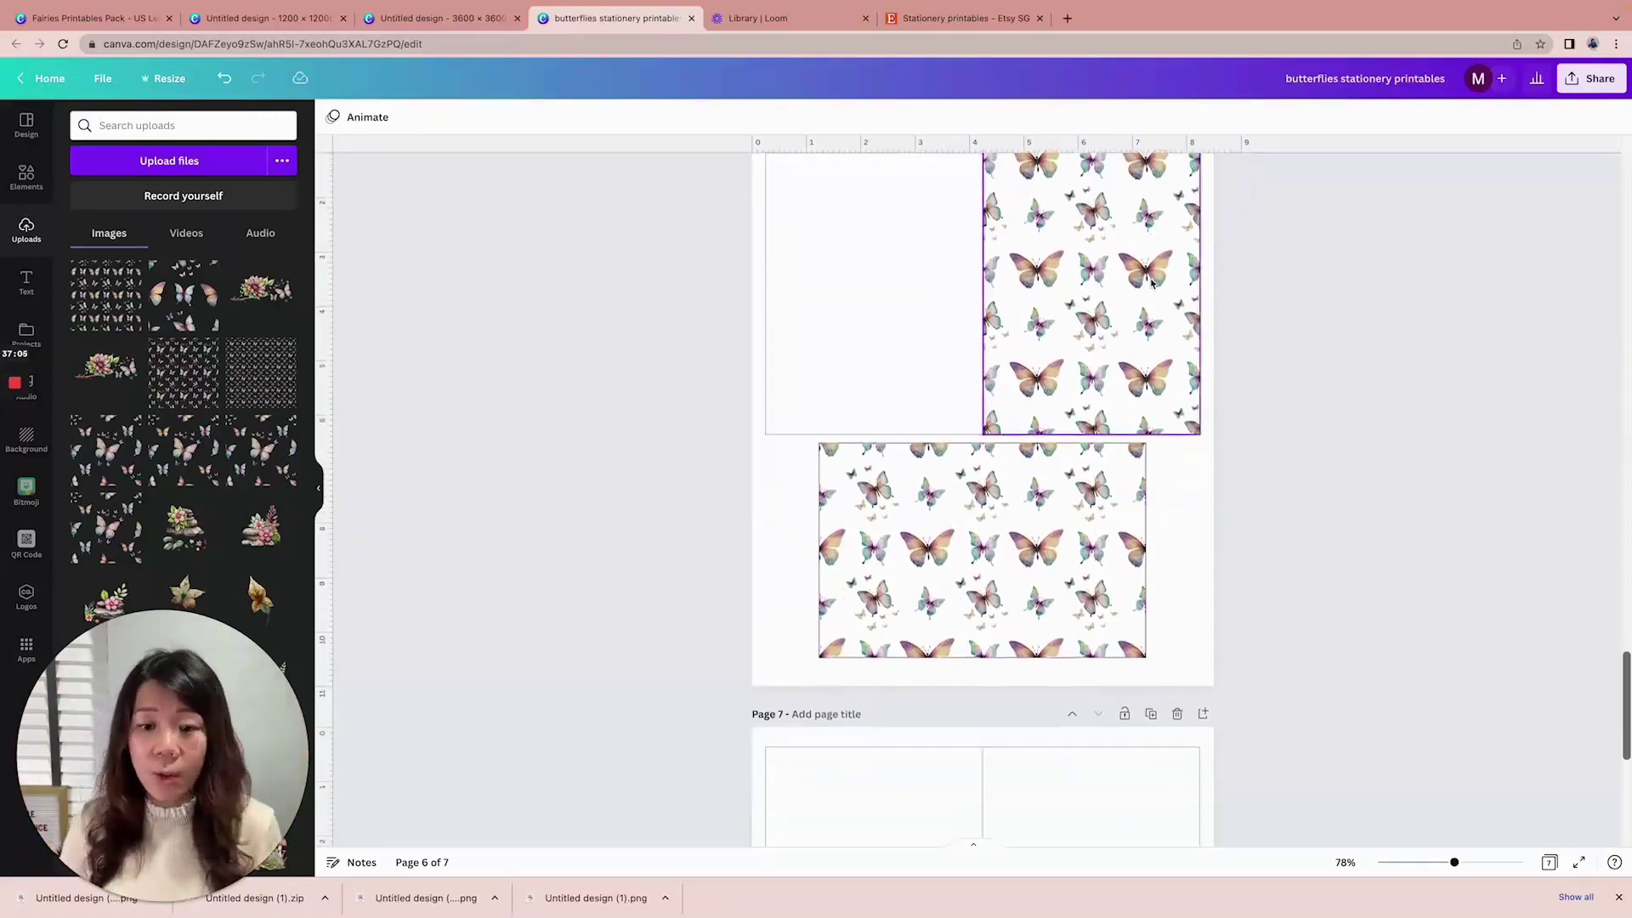
{"action": "scroll", "coordinate": [1156, 284], "scroll_direction": "up", "scroll_amount": 1}
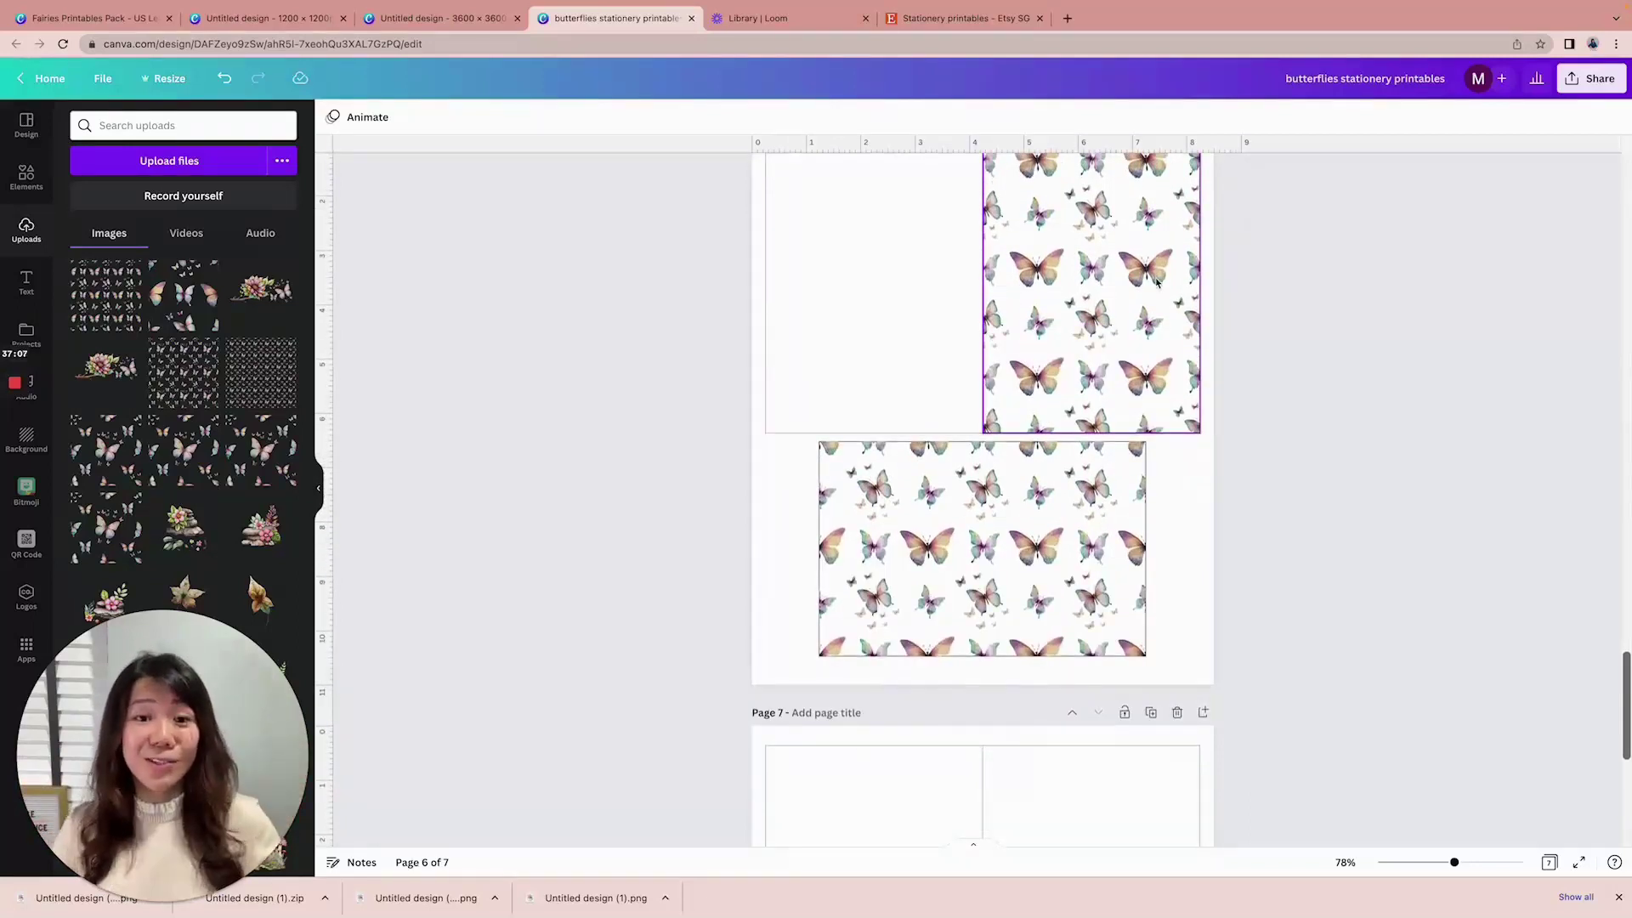
{"action": "scroll", "coordinate": [1156, 283], "scroll_direction": "up", "scroll_amount": 1}
{"action": "scroll", "coordinate": [1156, 283], "scroll_direction": "down", "scroll_amount": 1}
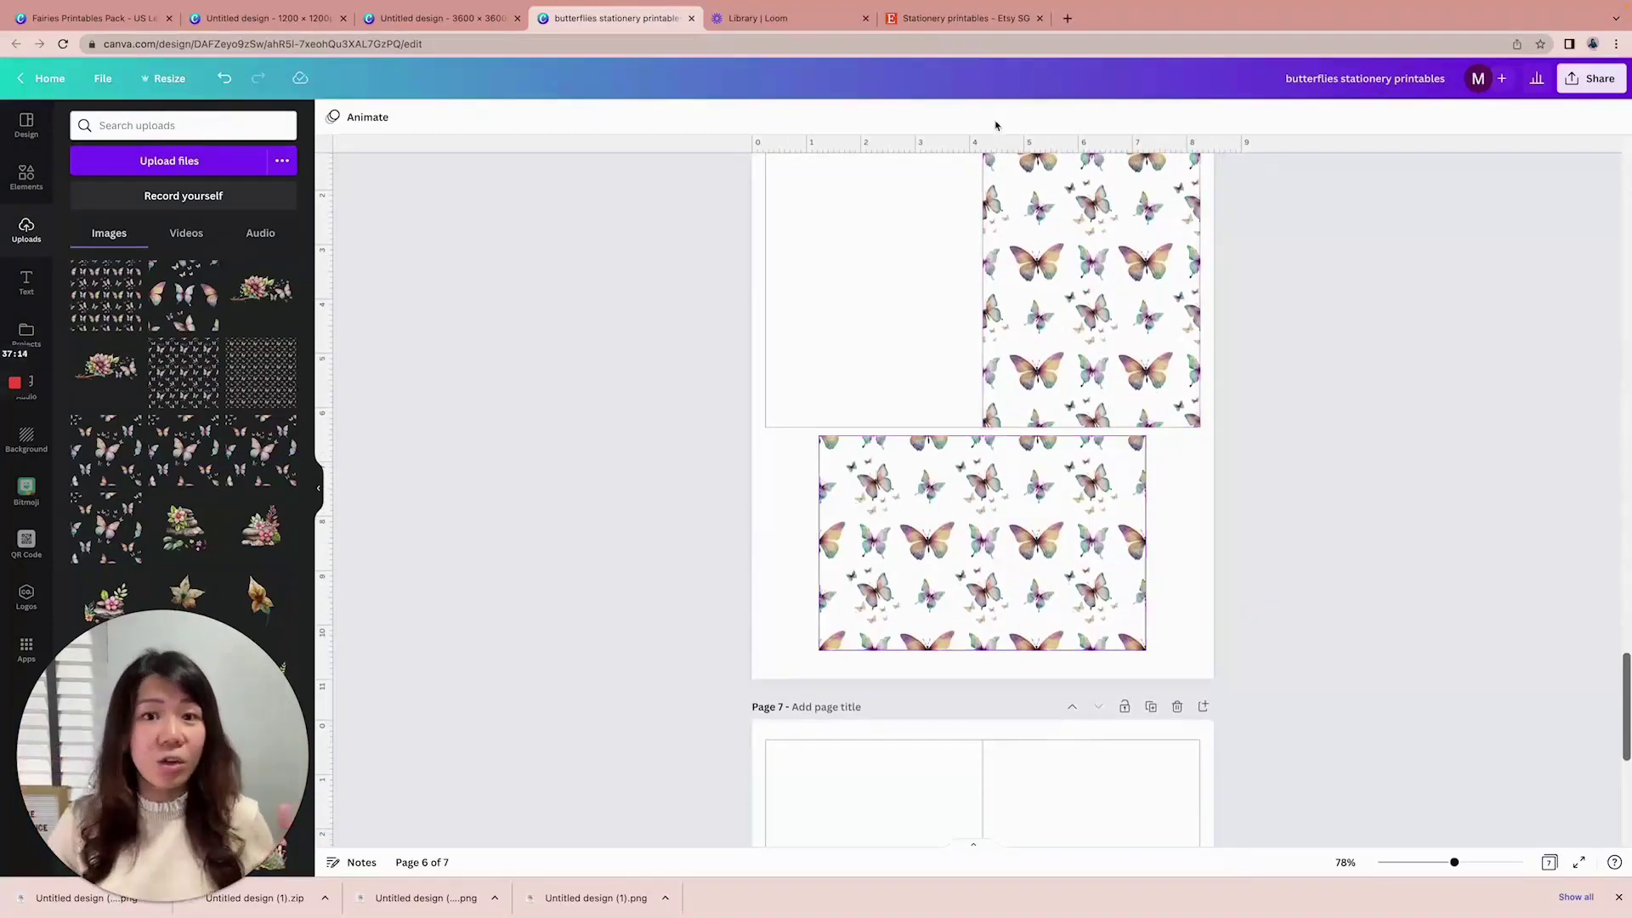
{"action": "scroll", "coordinate": [1313, 314], "scroll_direction": "up", "scroll_amount": 1}
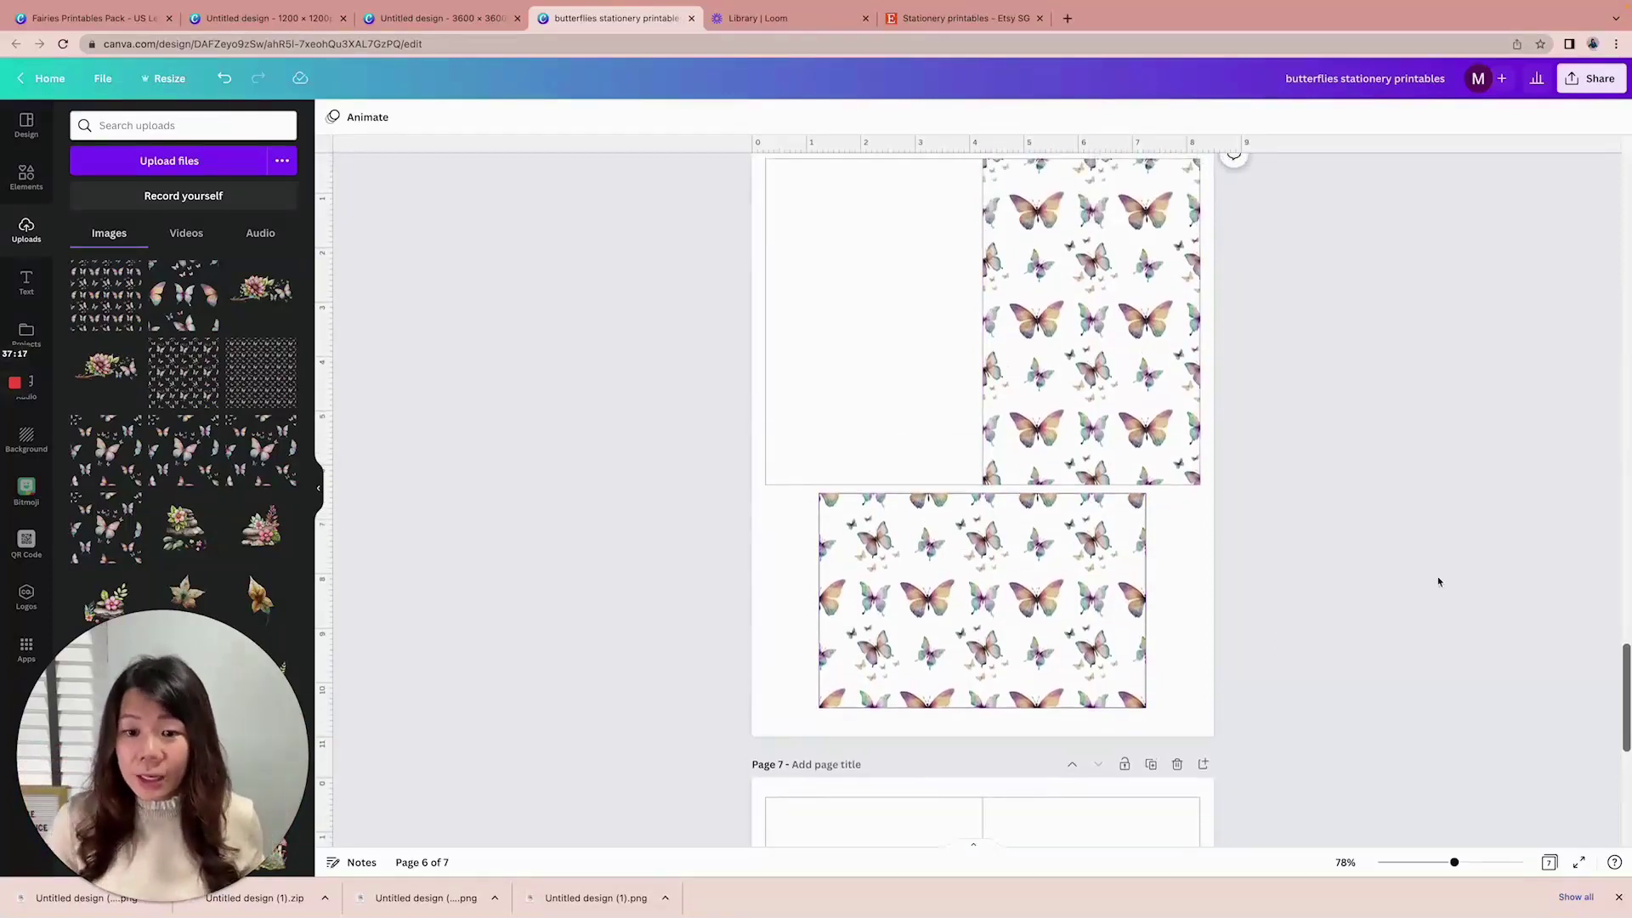
{"action": "left_click_drag", "start_coordinate": [1454, 862], "coordinate": [1505, 862]}
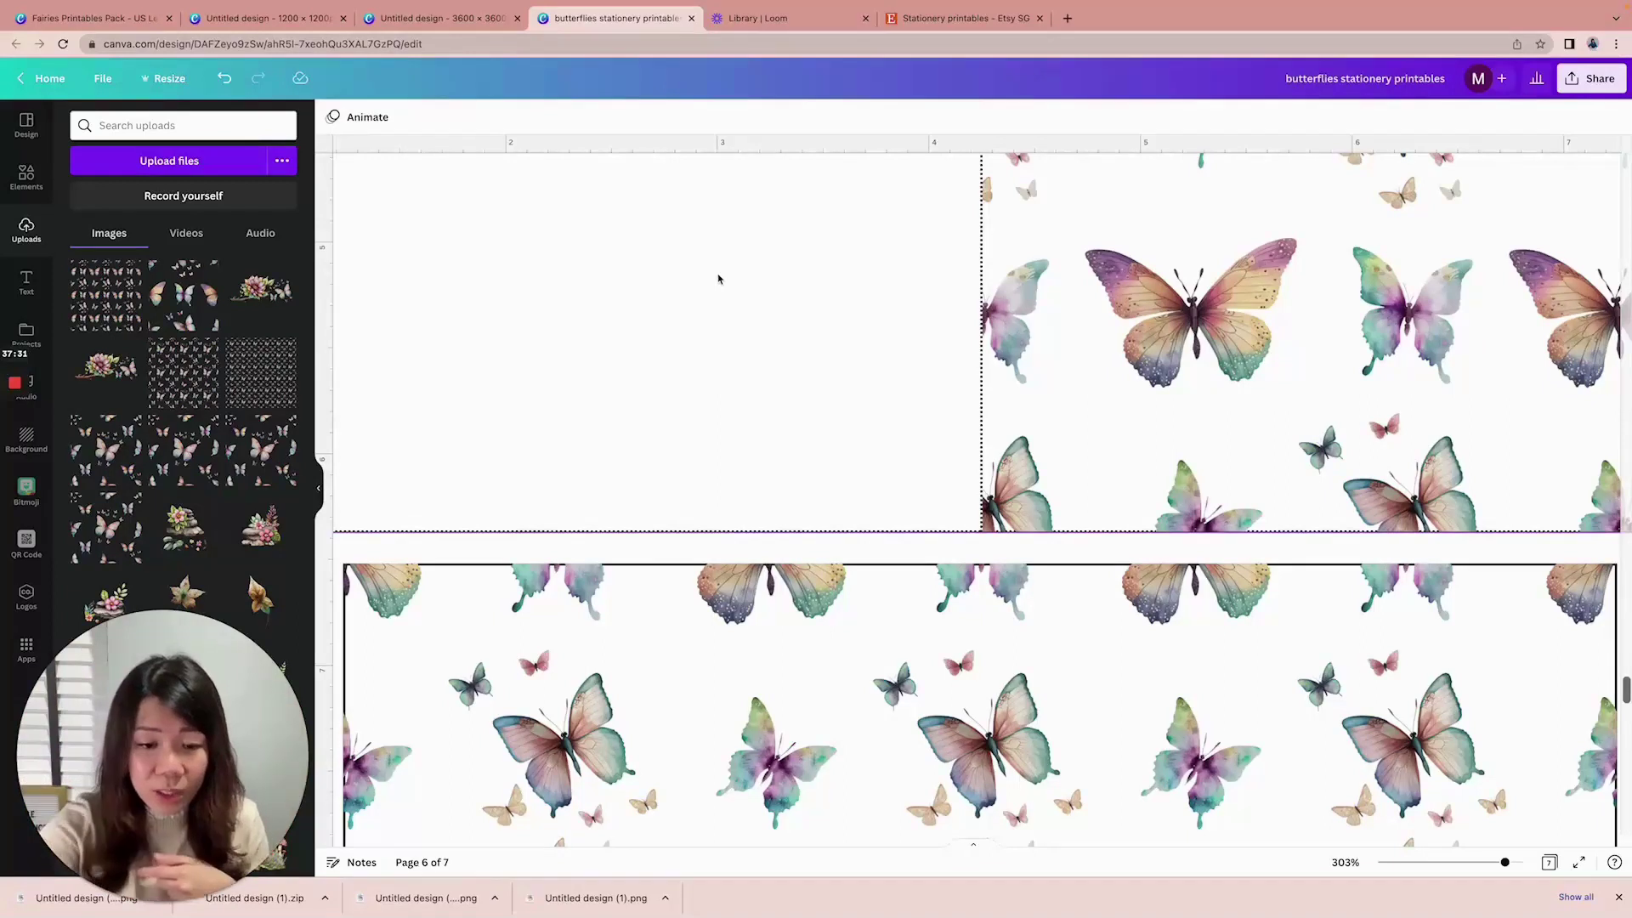
{"action": "left_click_drag", "start_coordinate": [1506, 864], "coordinate": [1523, 862]}
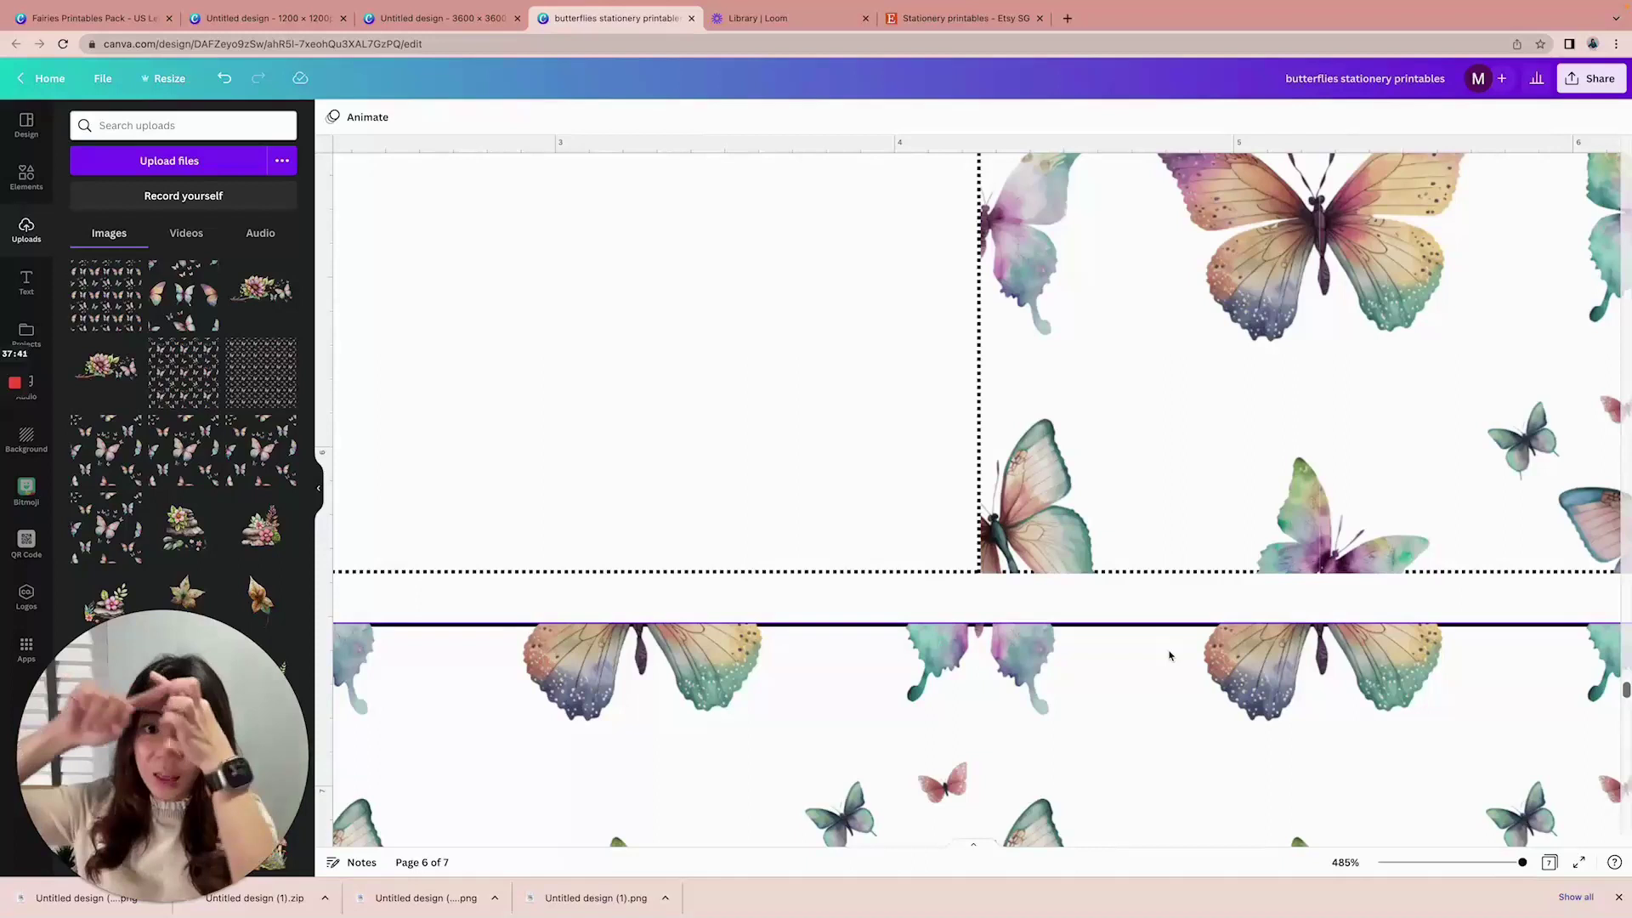
{"action": "left_click_drag", "start_coordinate": [1522, 863], "coordinate": [1468, 865]}
{"action": "scroll", "coordinate": [1418, 671], "scroll_direction": "down", "scroll_amount": 2}
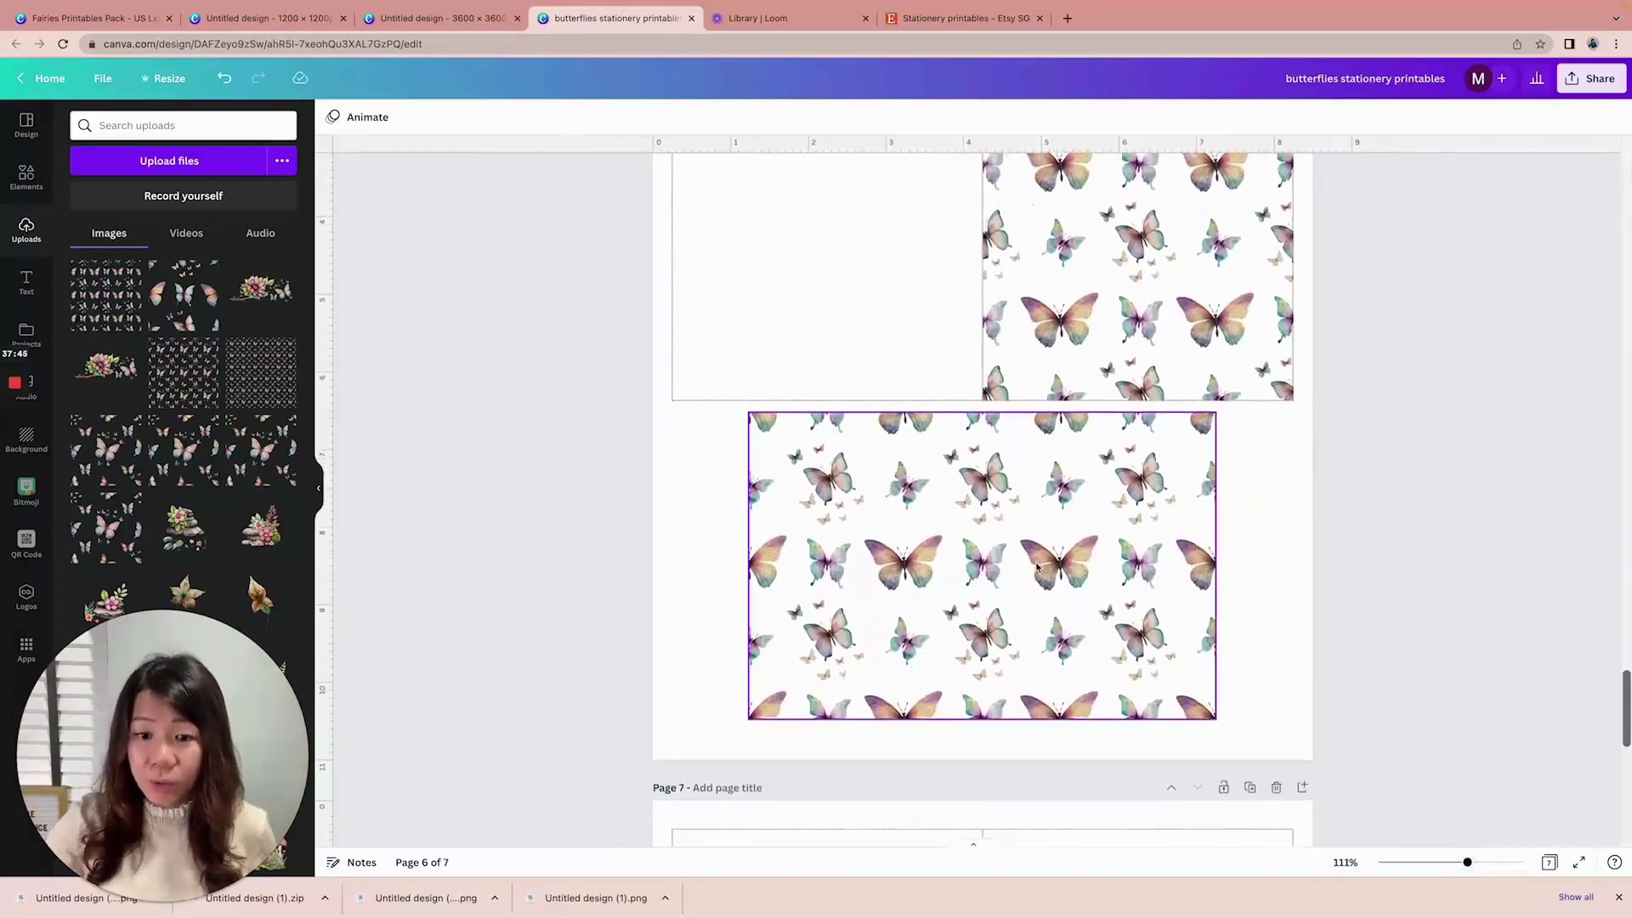
Check the layer order of the lower and upper butterfly-filled frames on page 6
{"action": "left_click", "coordinate": [1477, 117]}
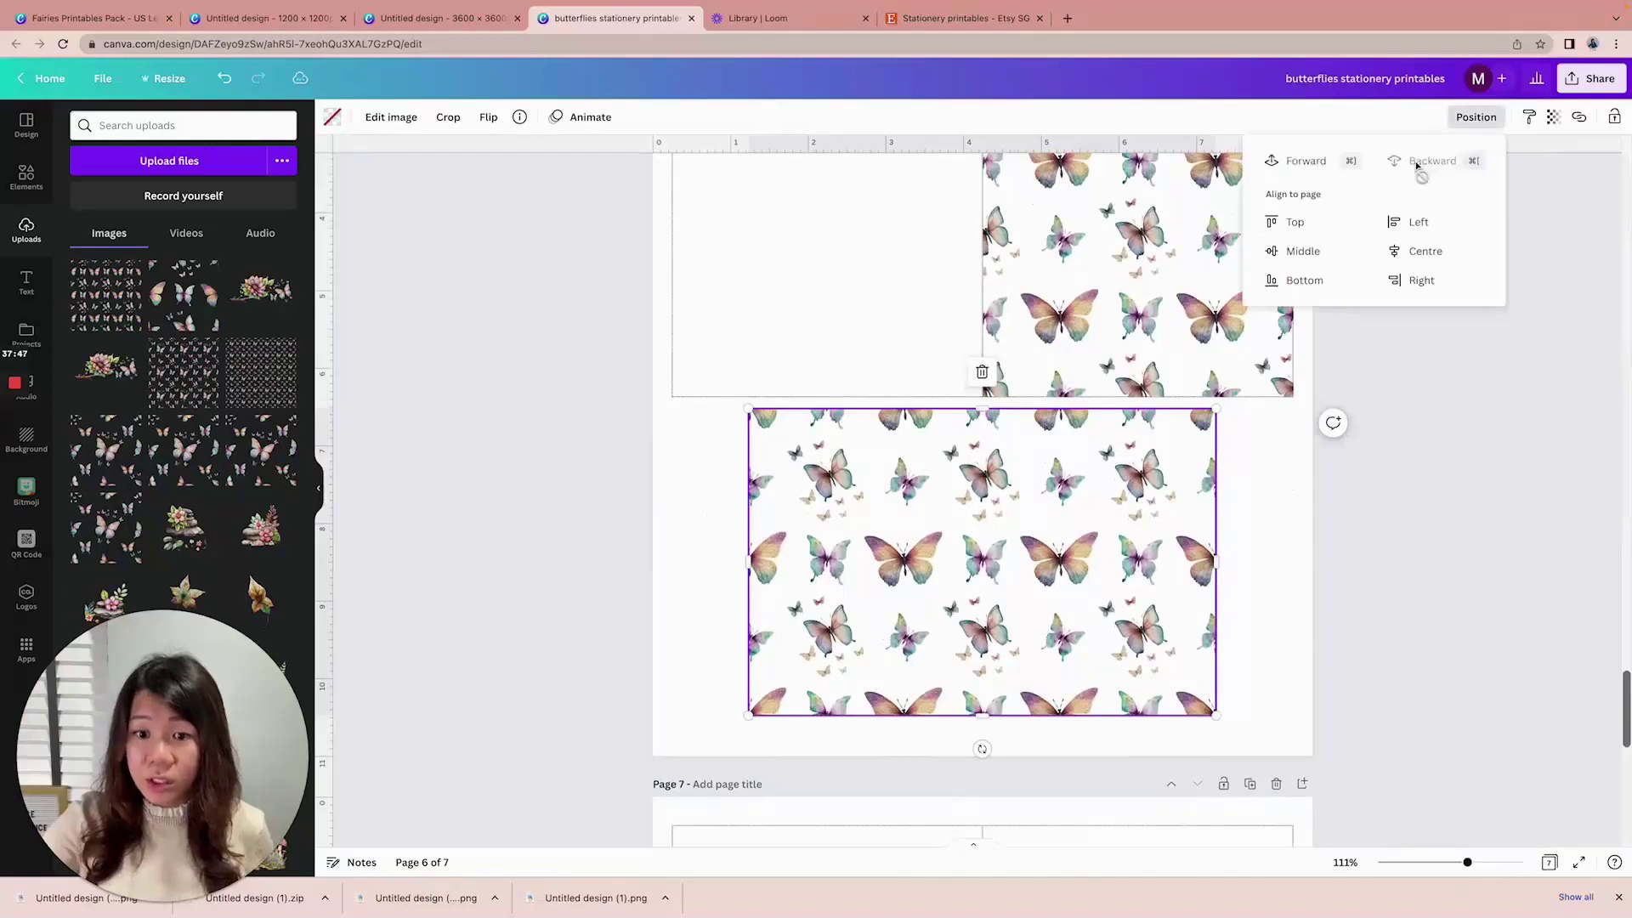
{"action": "left_click", "coordinate": [1513, 605]}
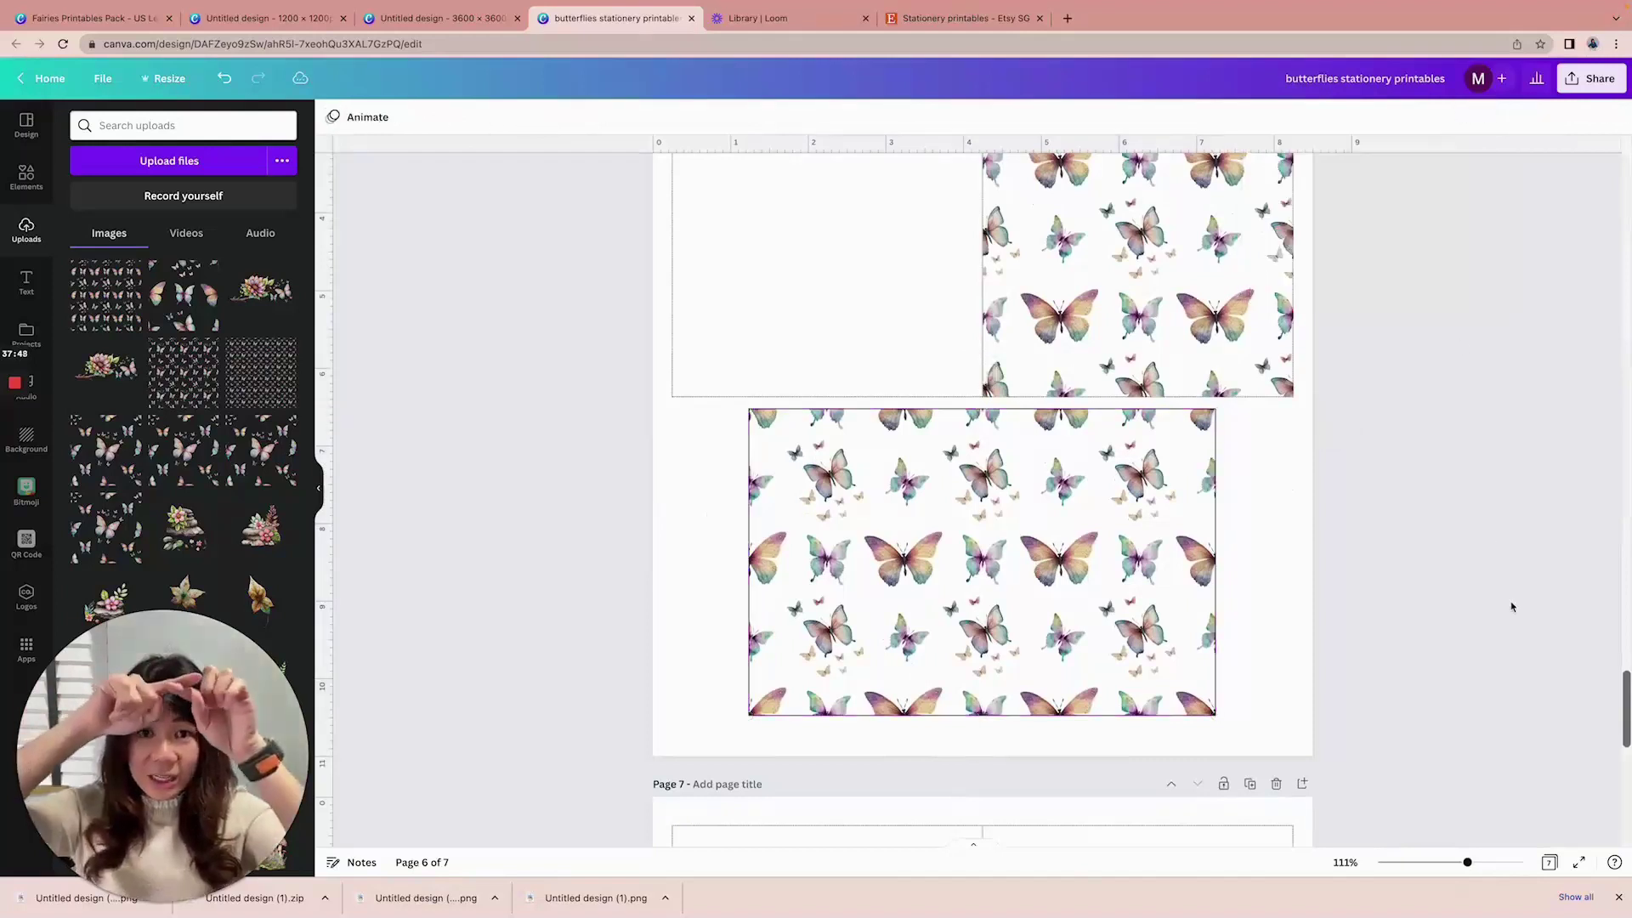
{"action": "scroll", "coordinate": [1512, 606], "scroll_direction": "up", "scroll_amount": 4}
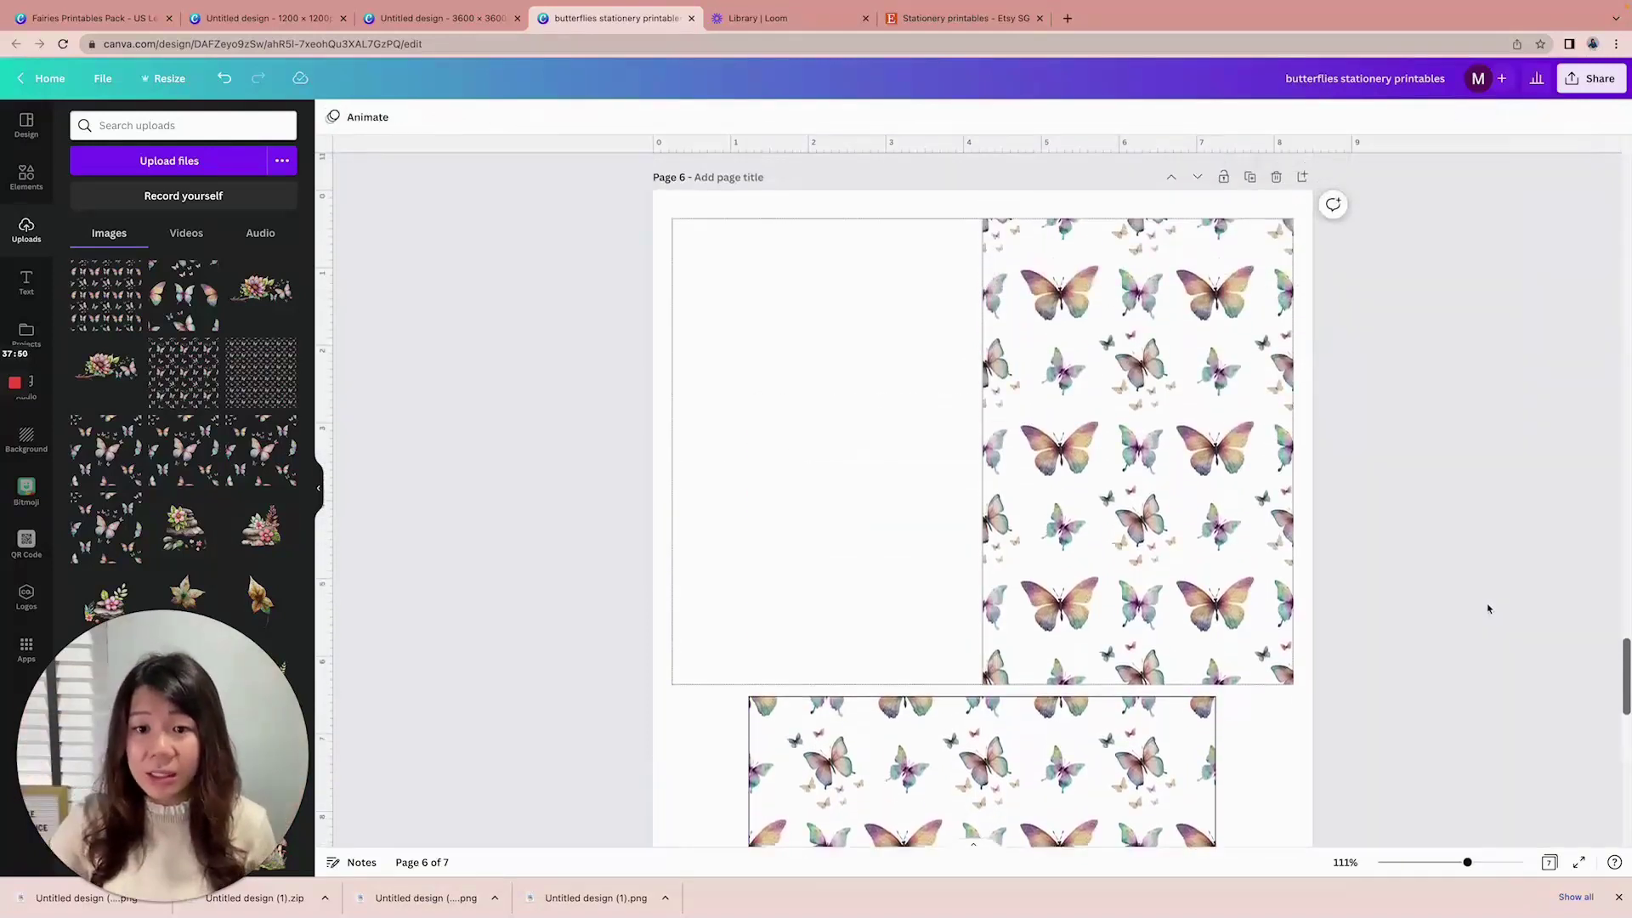
{"action": "left_click", "coordinate": [1477, 118]}
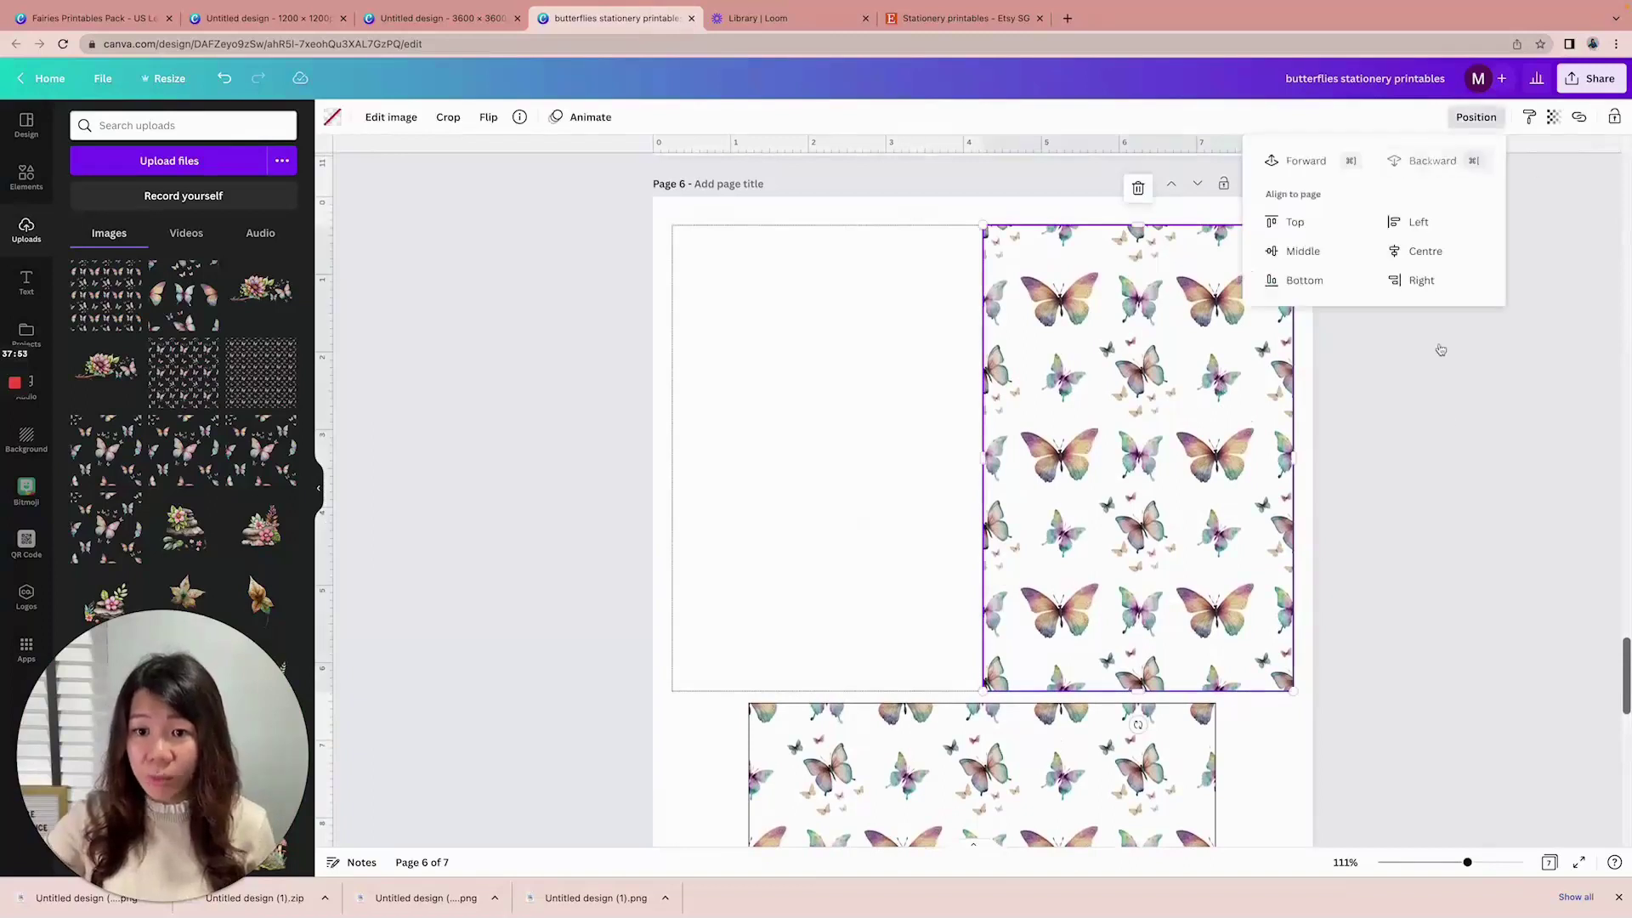
{"action": "left_click", "coordinate": [1459, 460]}
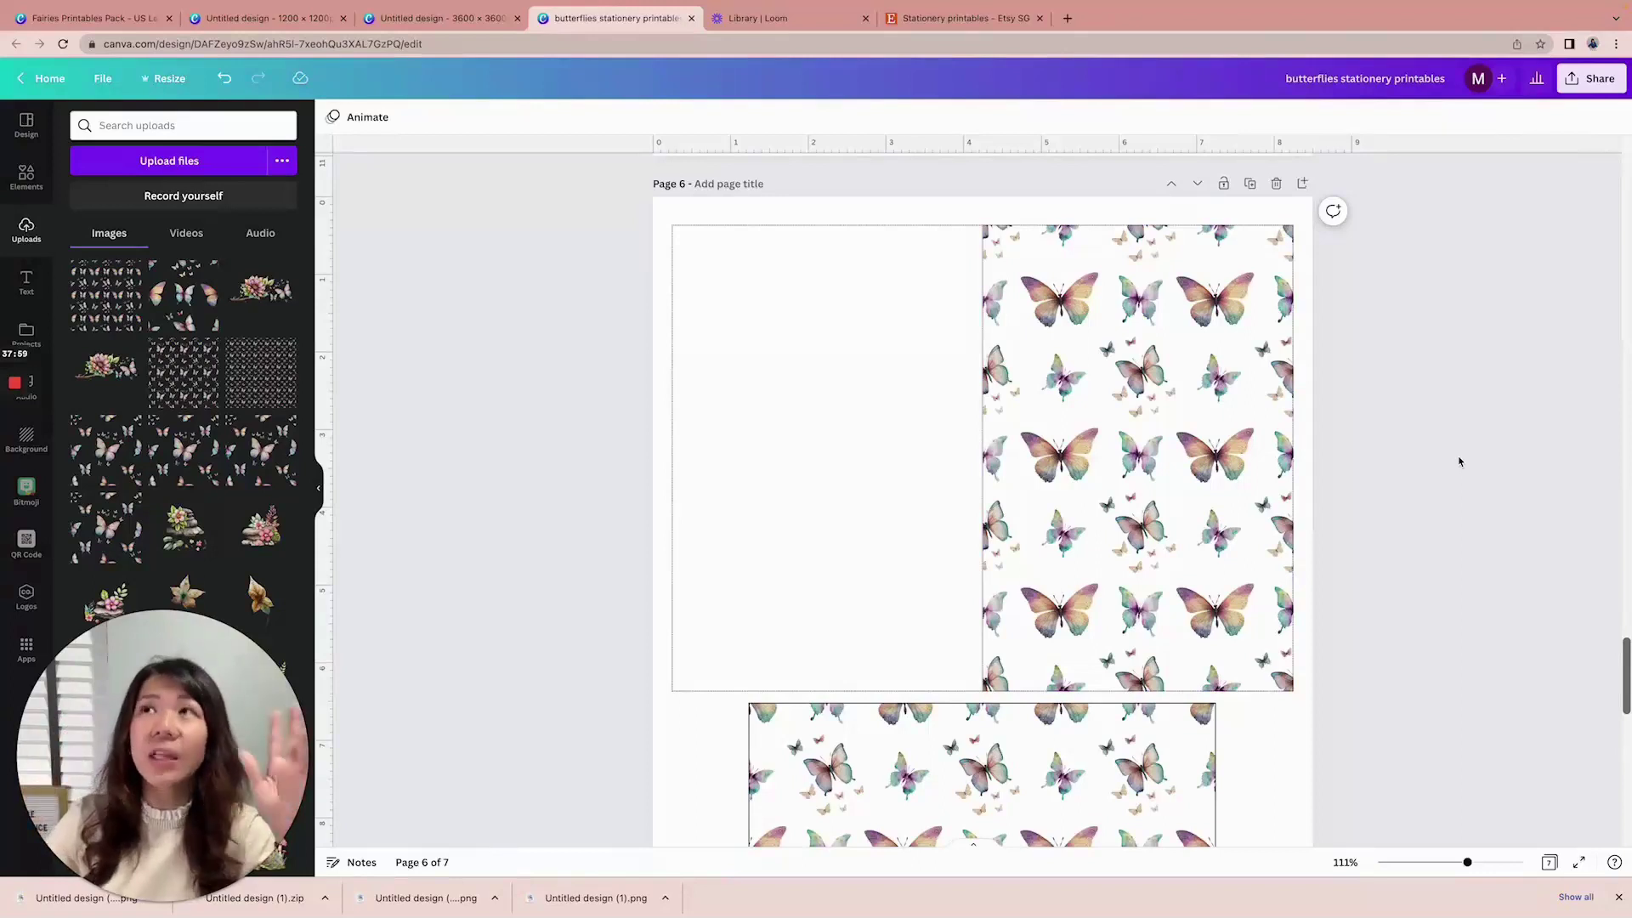
Duplicate page 6 with its two butterfly-patterned cards and go to the flat card on the copy
{"action": "scroll", "coordinate": [1501, 482], "scroll_direction": "up", "scroll_amount": 1}
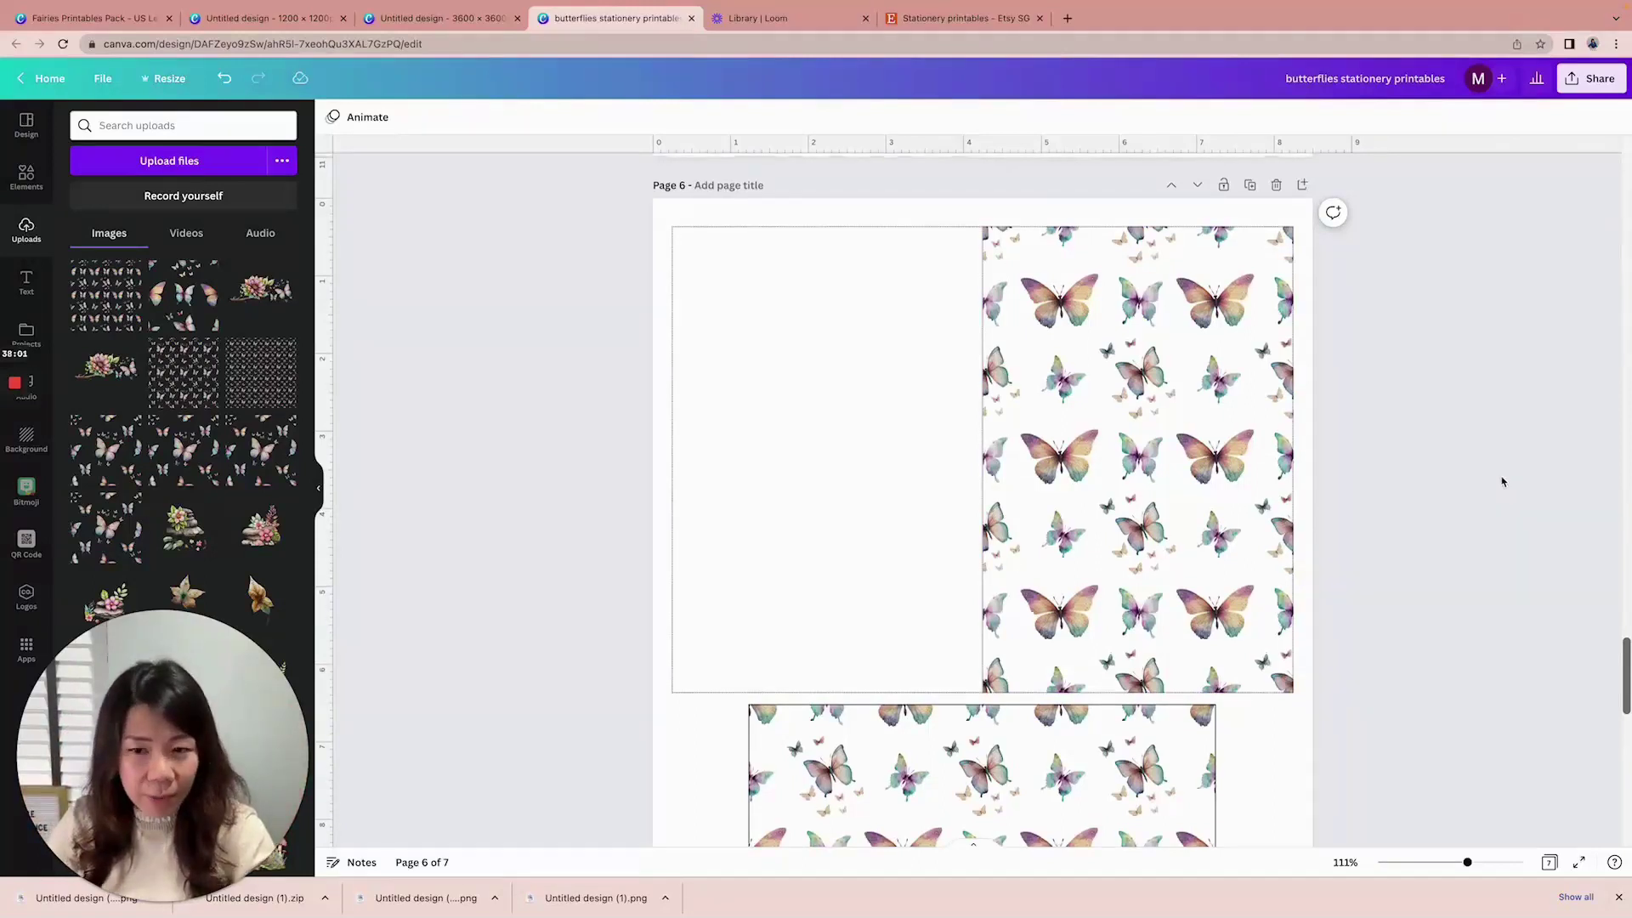
{"action": "left_click", "coordinate": [1249, 185]}
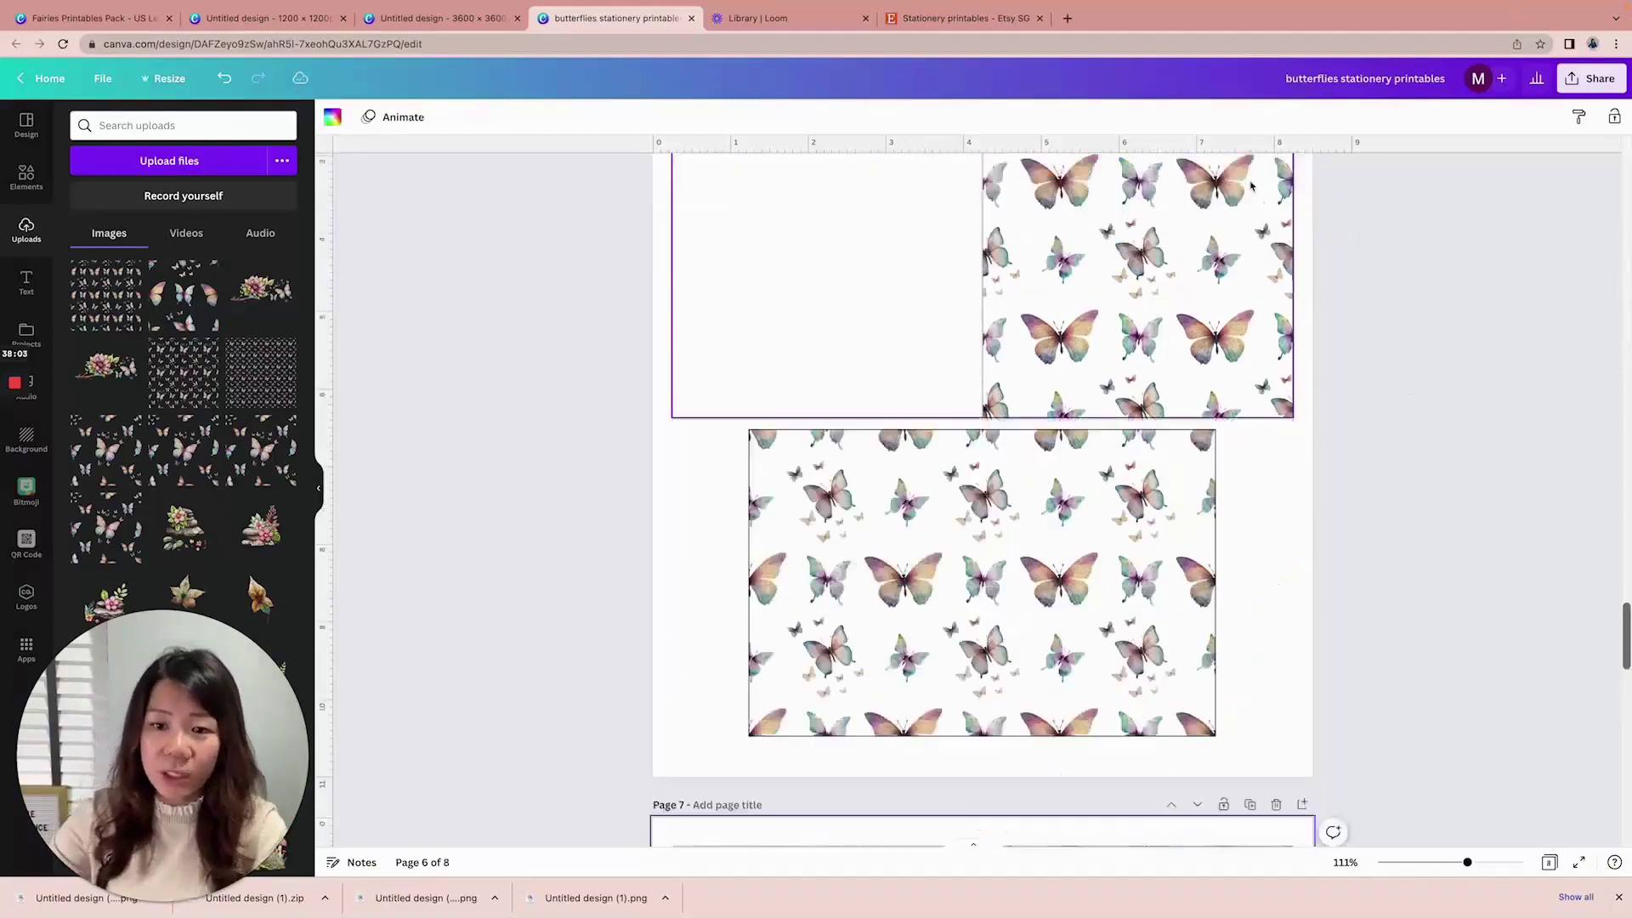
{"action": "left_click", "coordinate": [1044, 263]}
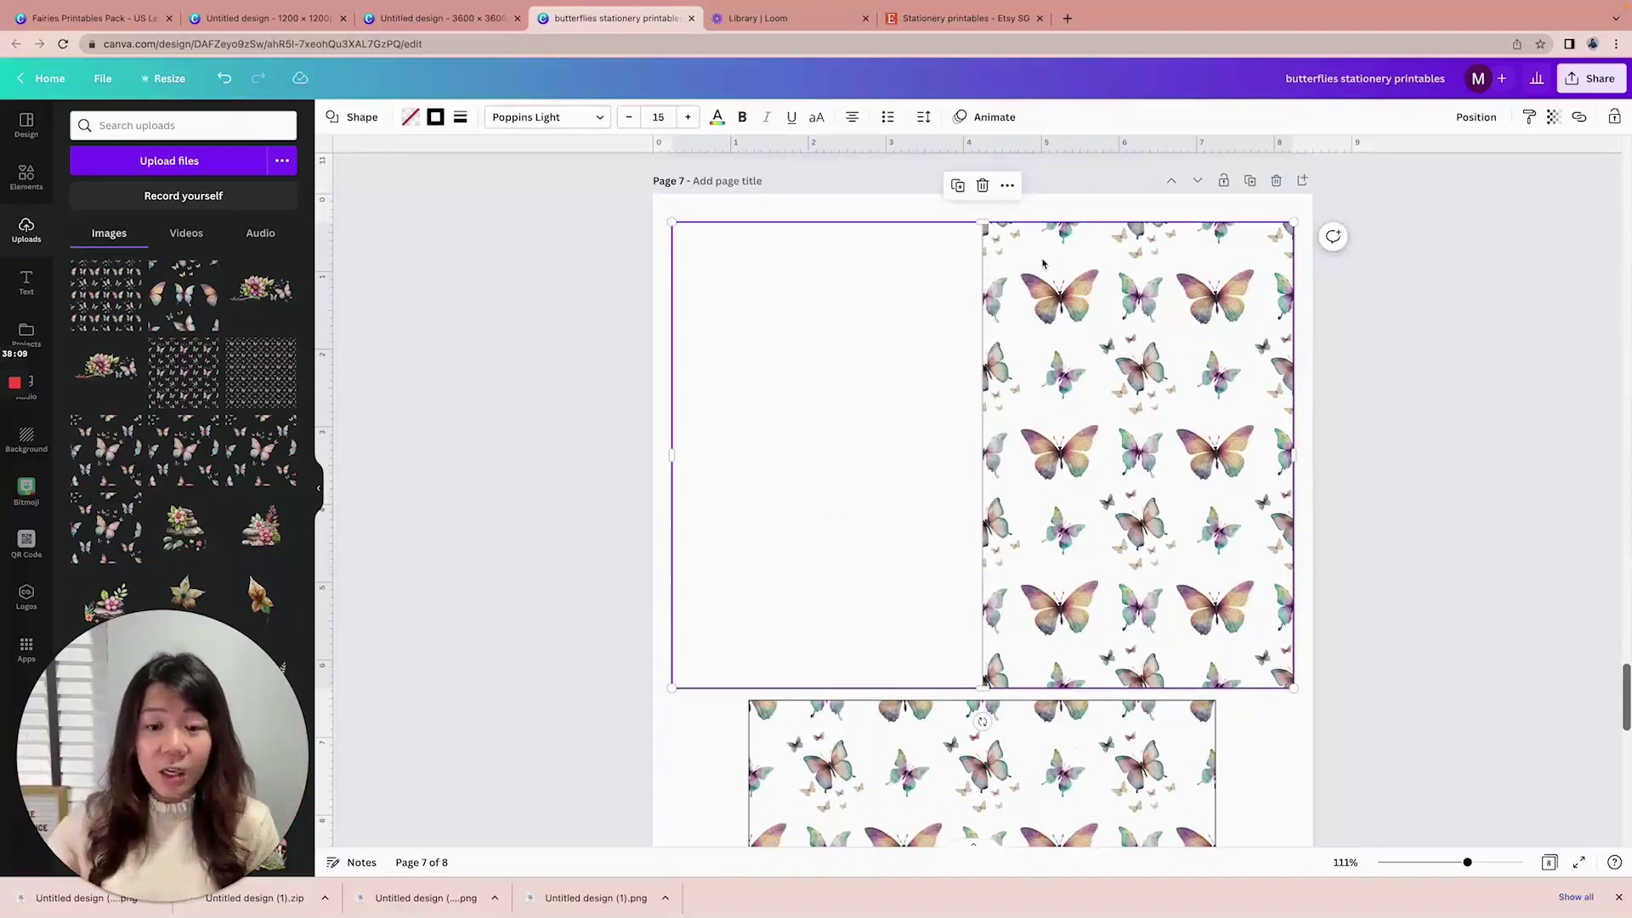
{"action": "scroll", "coordinate": [1044, 264], "scroll_direction": "down", "scroll_amount": 4}
Fill the lower rectangle on page 7 with black and send it behind the butterfly pattern
{"action": "left_click", "coordinate": [1118, 469]}
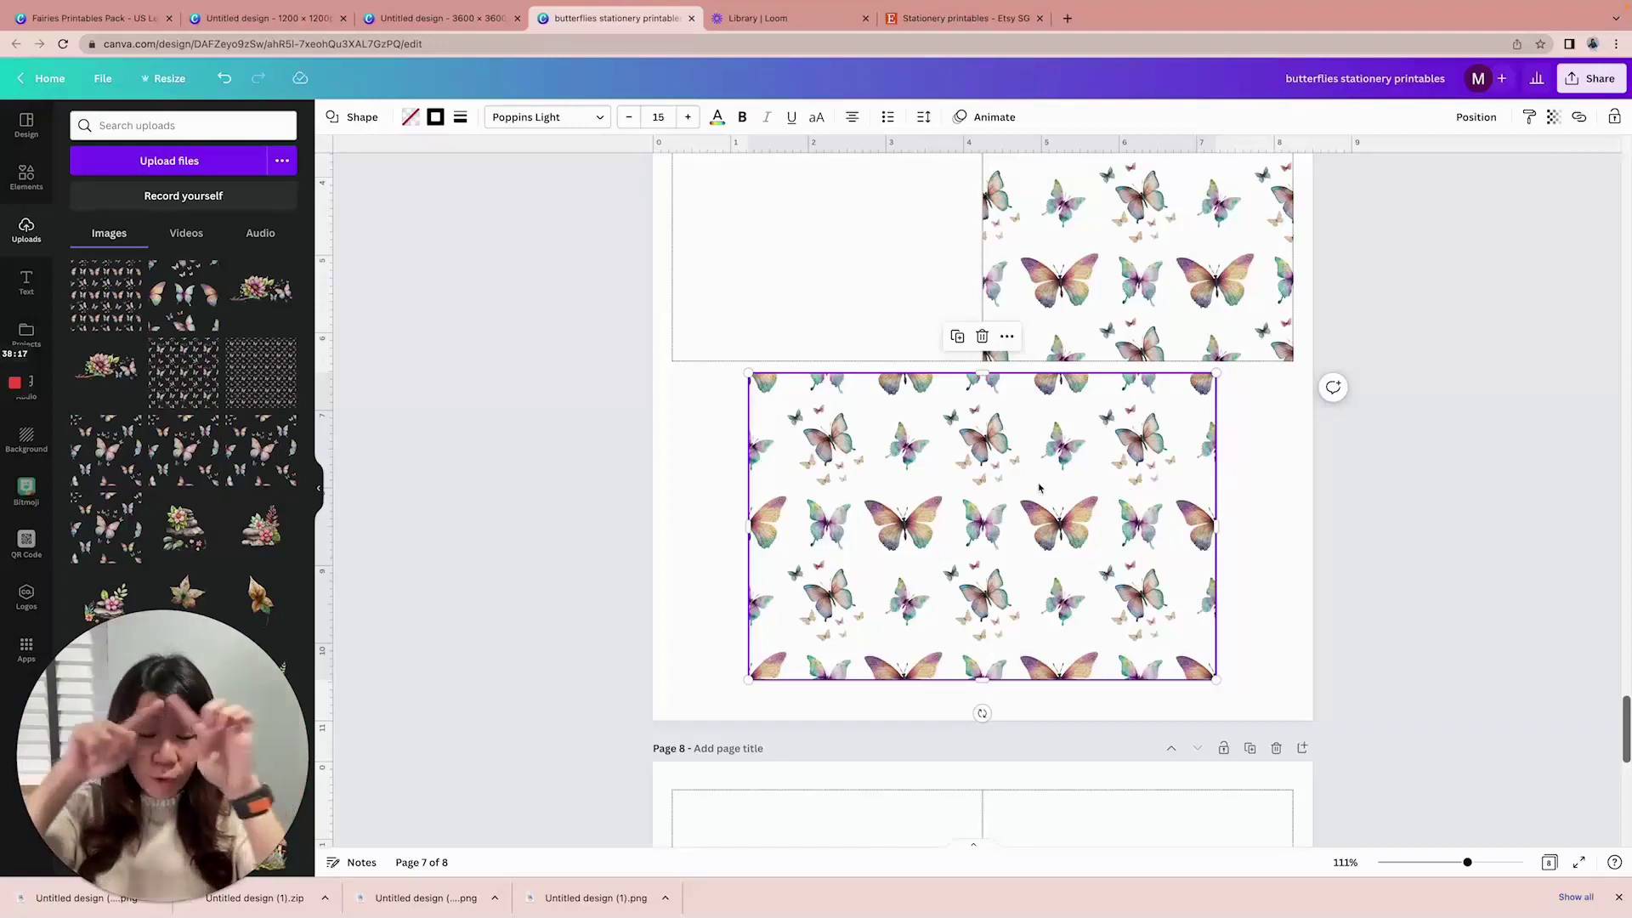
{"action": "left_click", "coordinate": [410, 119]}
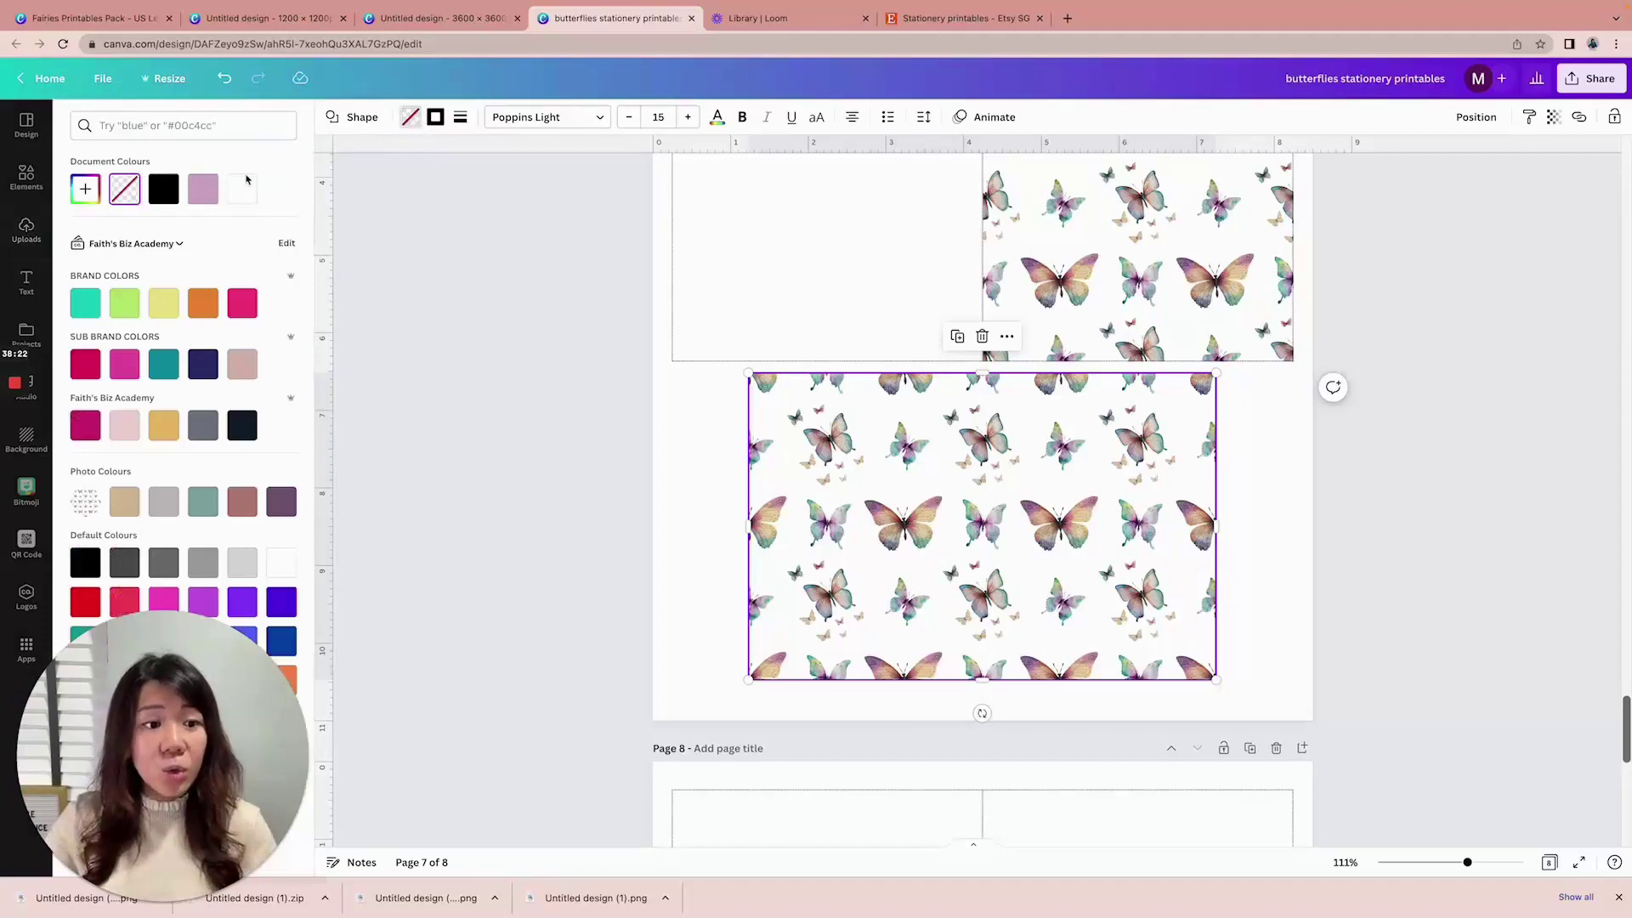
{"action": "left_click", "coordinate": [168, 195]}
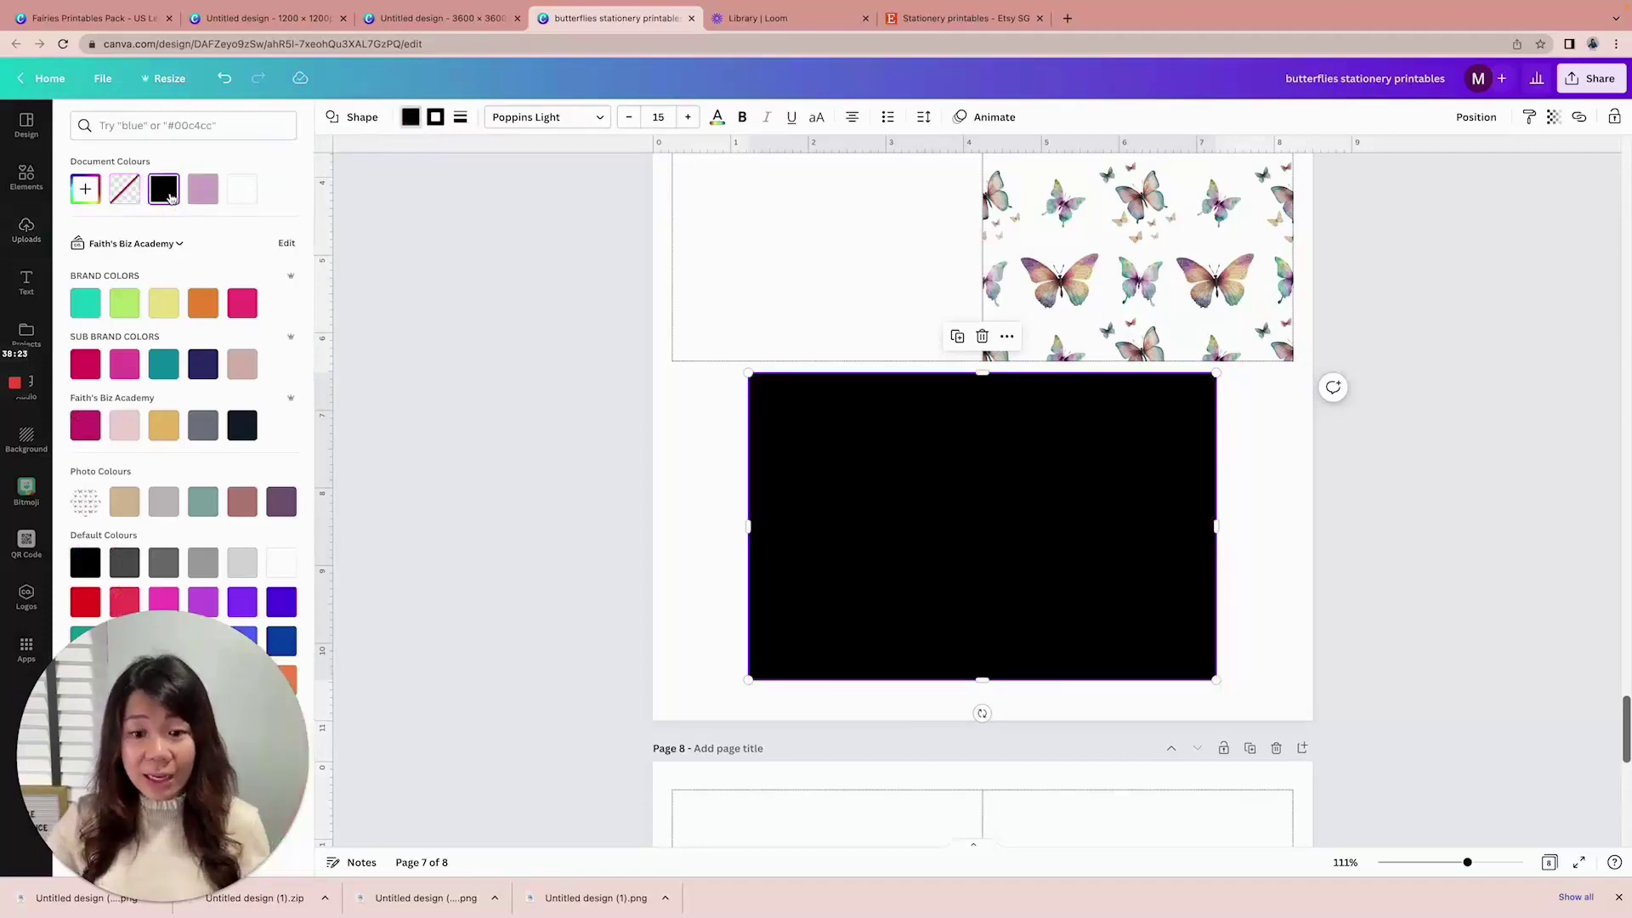
{"action": "left_click", "coordinate": [1477, 116]}
{"action": "left_click", "coordinate": [1430, 163]}
{"action": "key", "text": "Escape"}
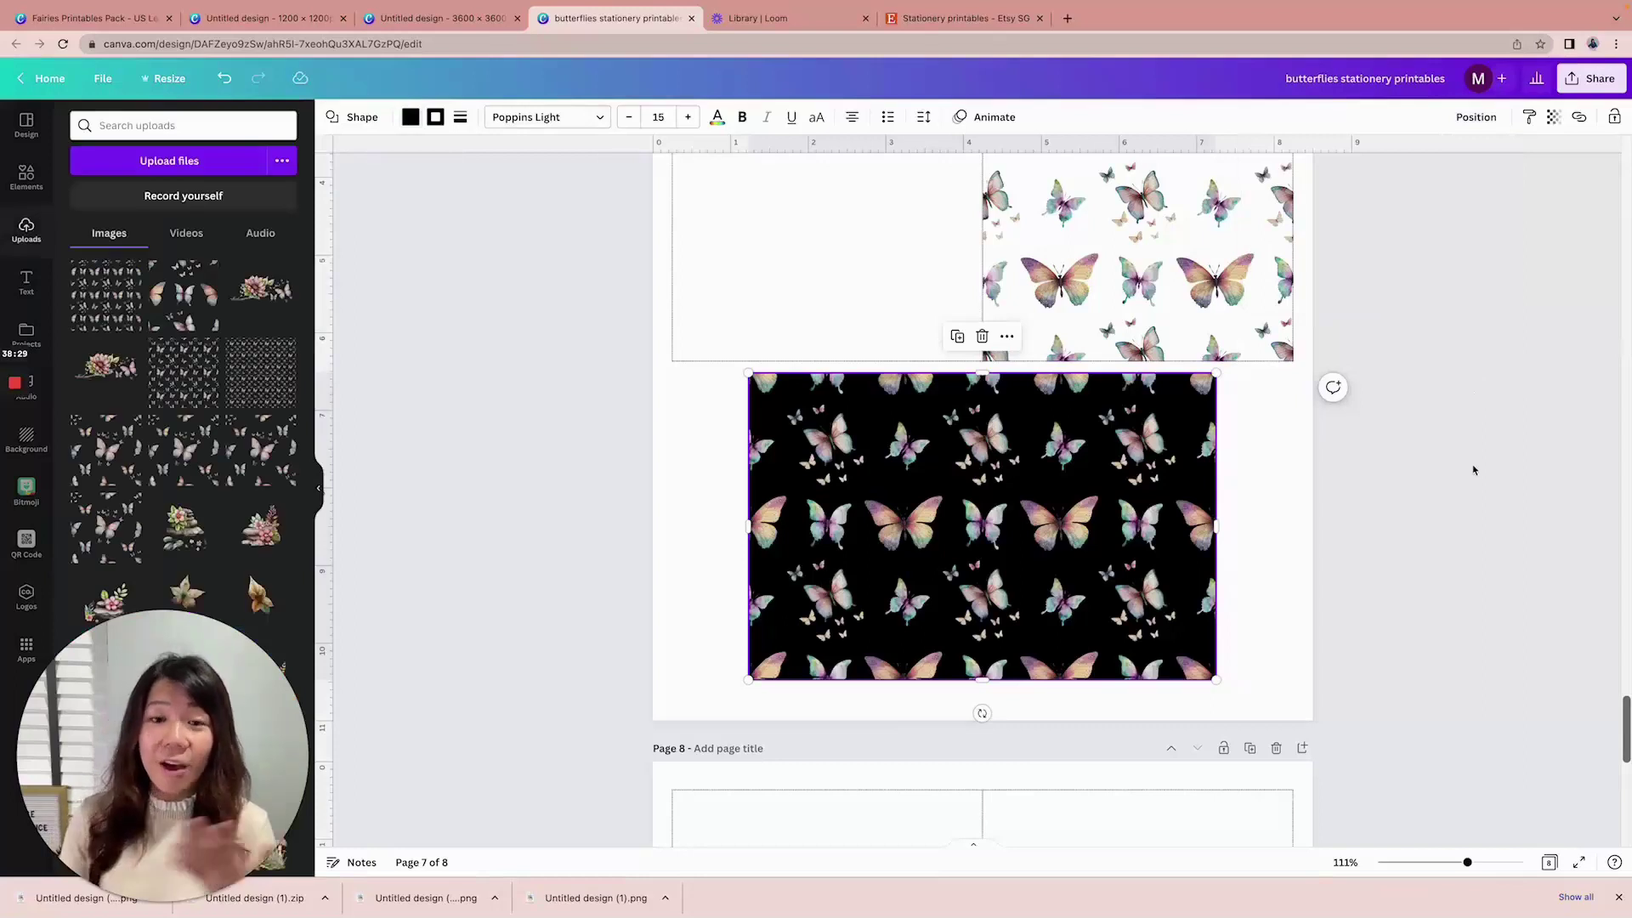
Add a square to page 7 and stretch it to cover the patterned right half of the upper folded card
{"action": "scroll", "coordinate": [1473, 470], "scroll_direction": "up", "scroll_amount": 4}
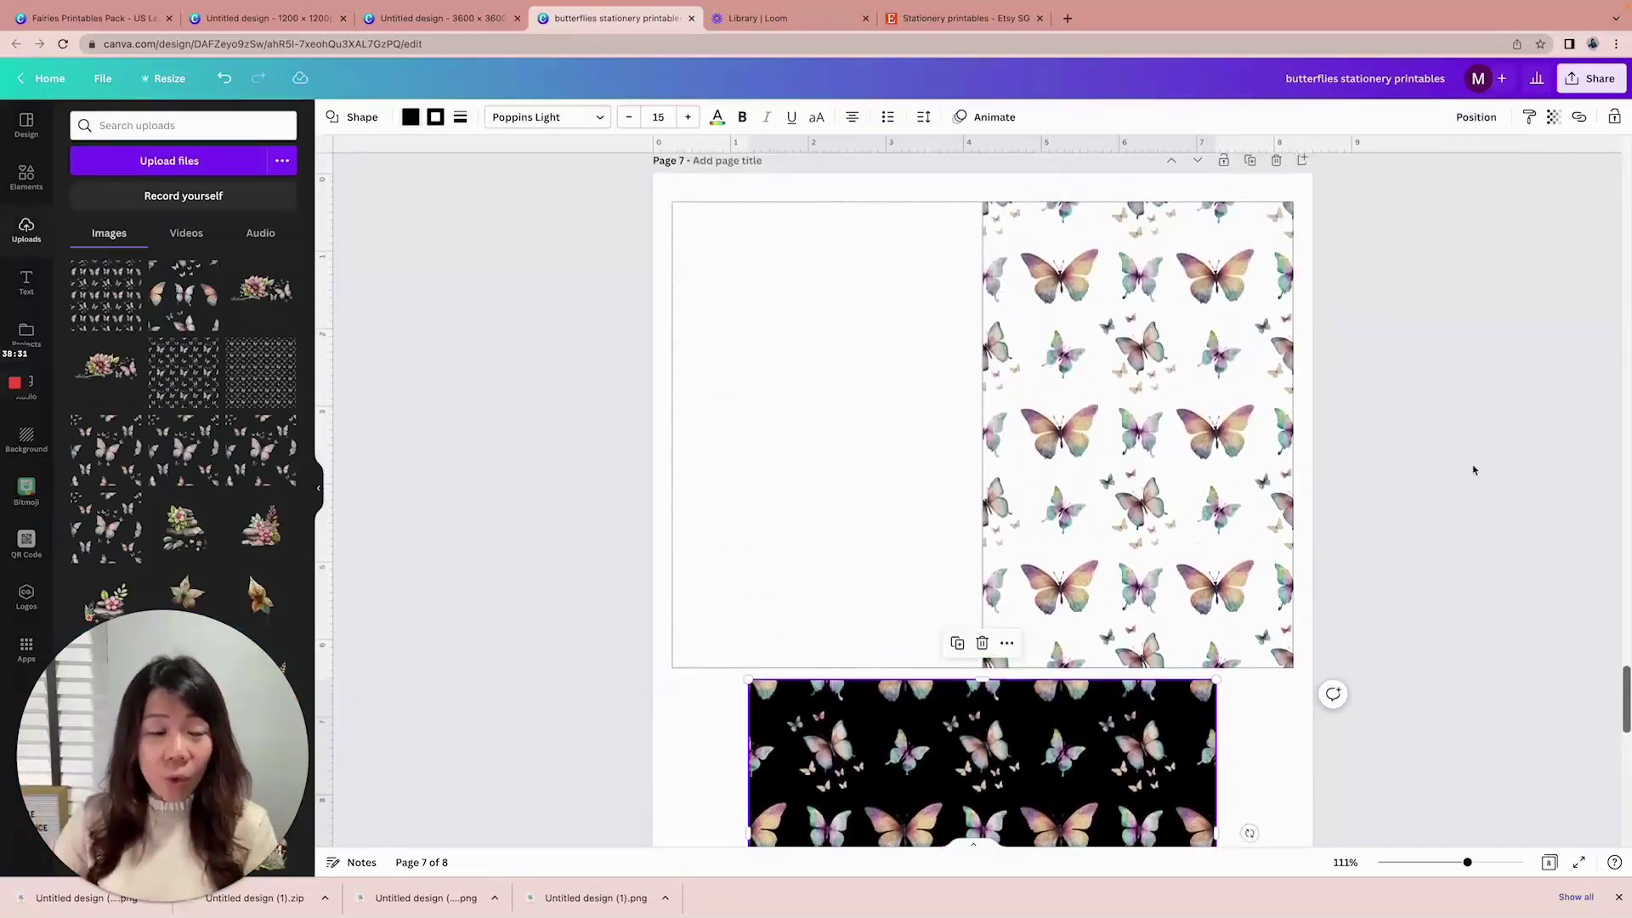
{"action": "left_click", "coordinate": [26, 176]}
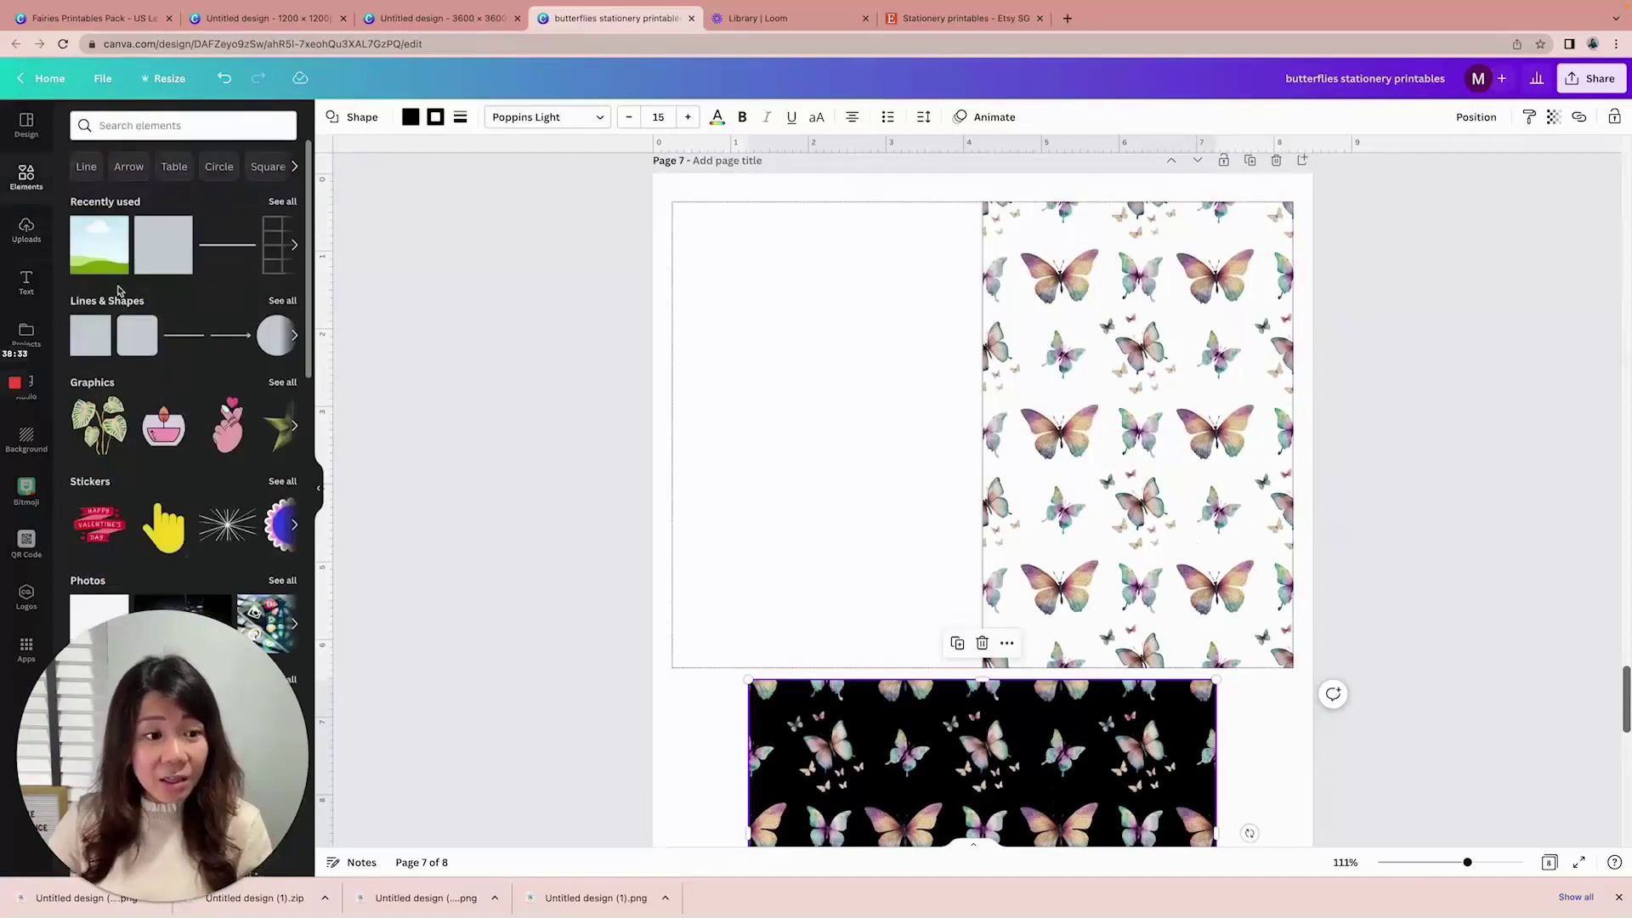
{"action": "left_click", "coordinate": [157, 251]}
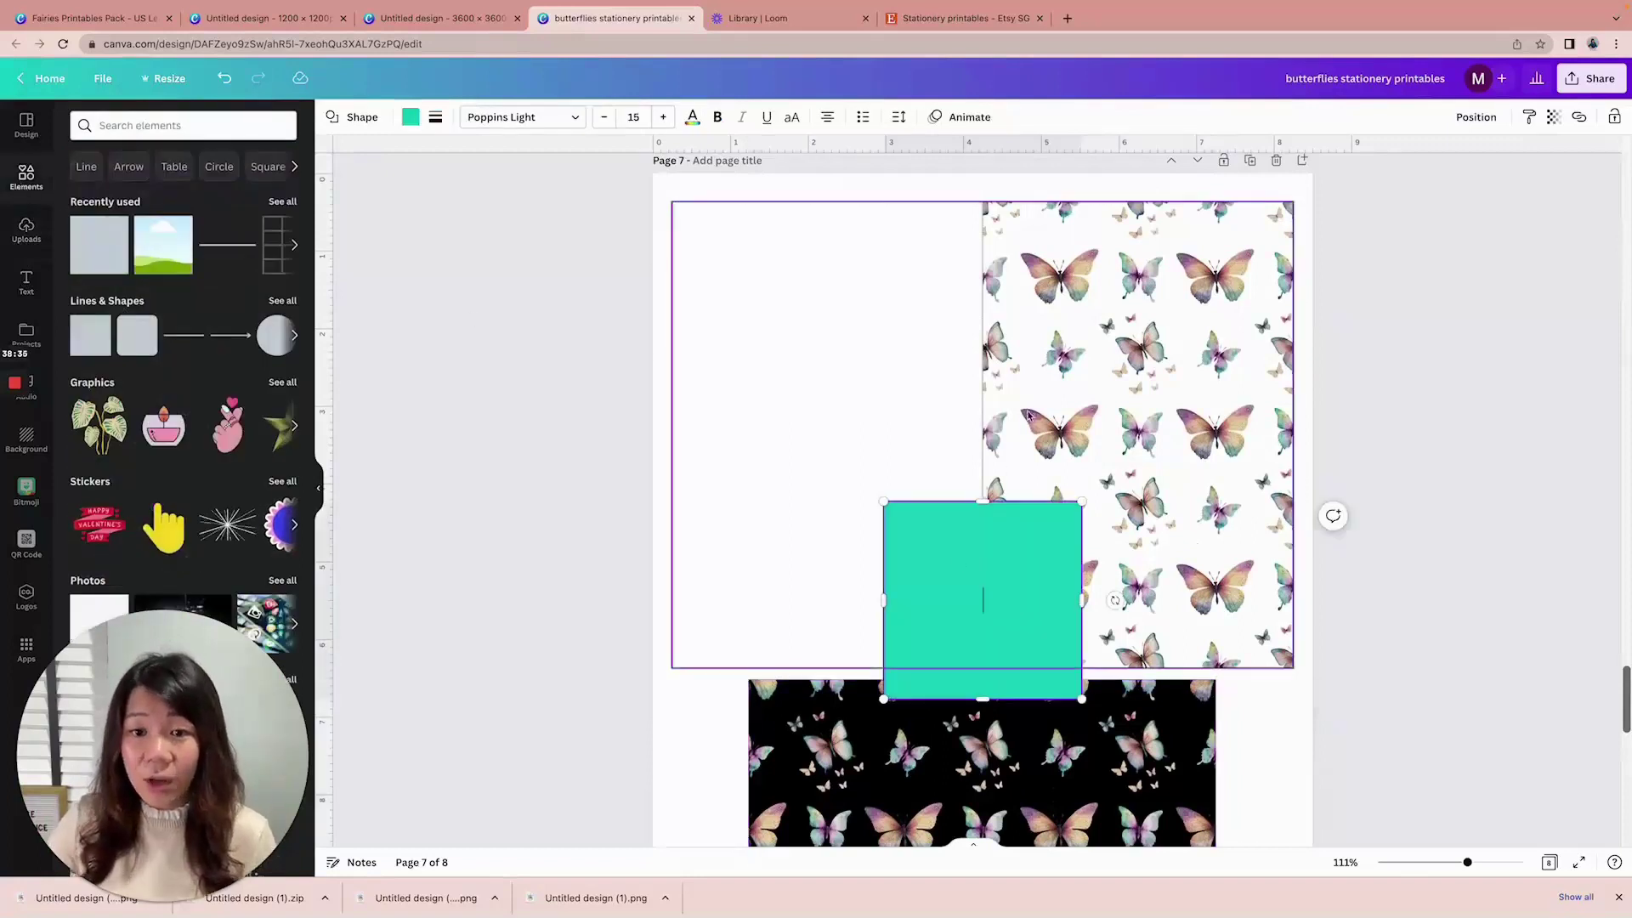
{"action": "left_click_drag", "start_coordinate": [1001, 568], "coordinate": [1098, 265]}
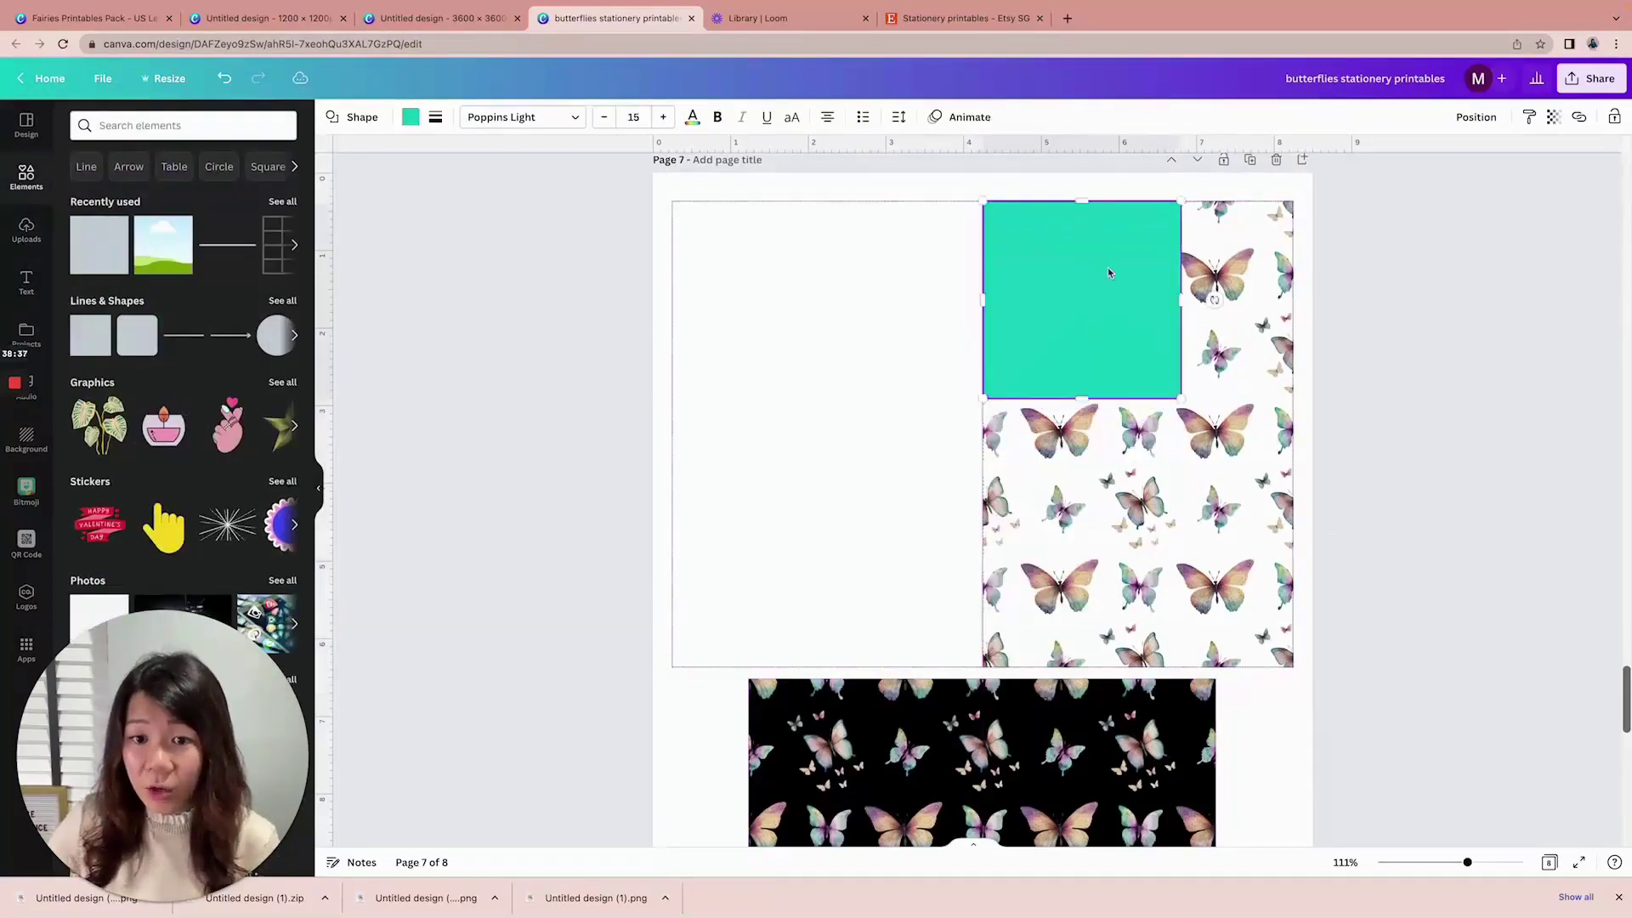
{"action": "left_click_drag", "start_coordinate": [1181, 300], "coordinate": [1293, 298]}
{"action": "left_click_drag", "start_coordinate": [1137, 398], "coordinate": [1140, 685]}
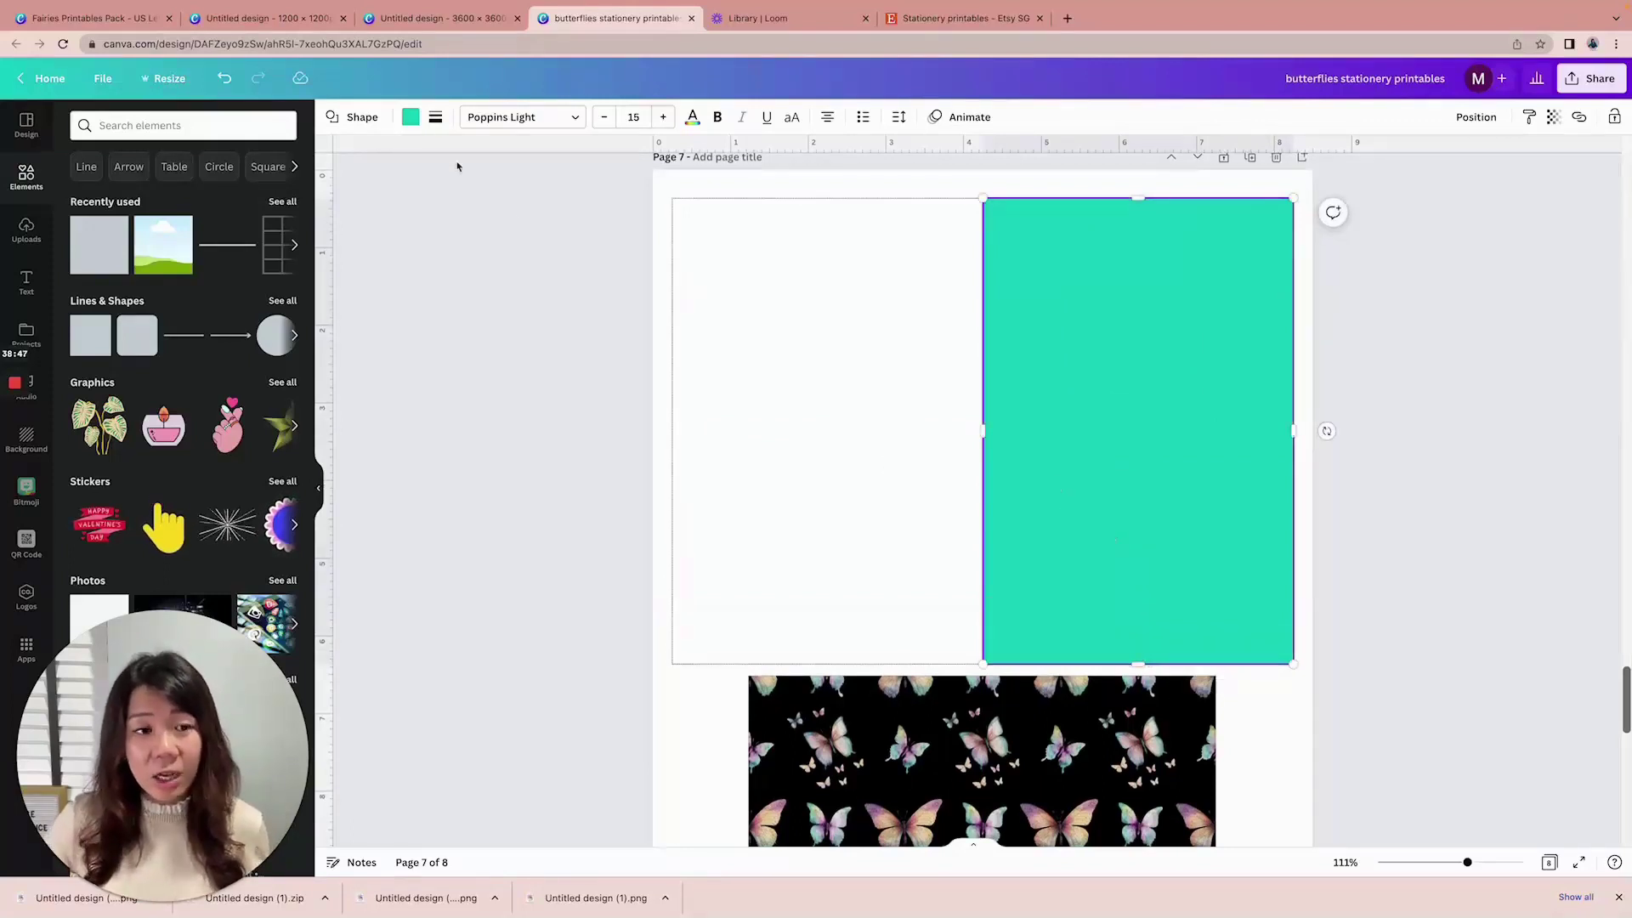
Fill the rectangle on the folded card's right half with black and send it behind the butterfly pattern
{"action": "left_click", "coordinate": [411, 116]}
{"action": "left_click", "coordinate": [164, 189]}
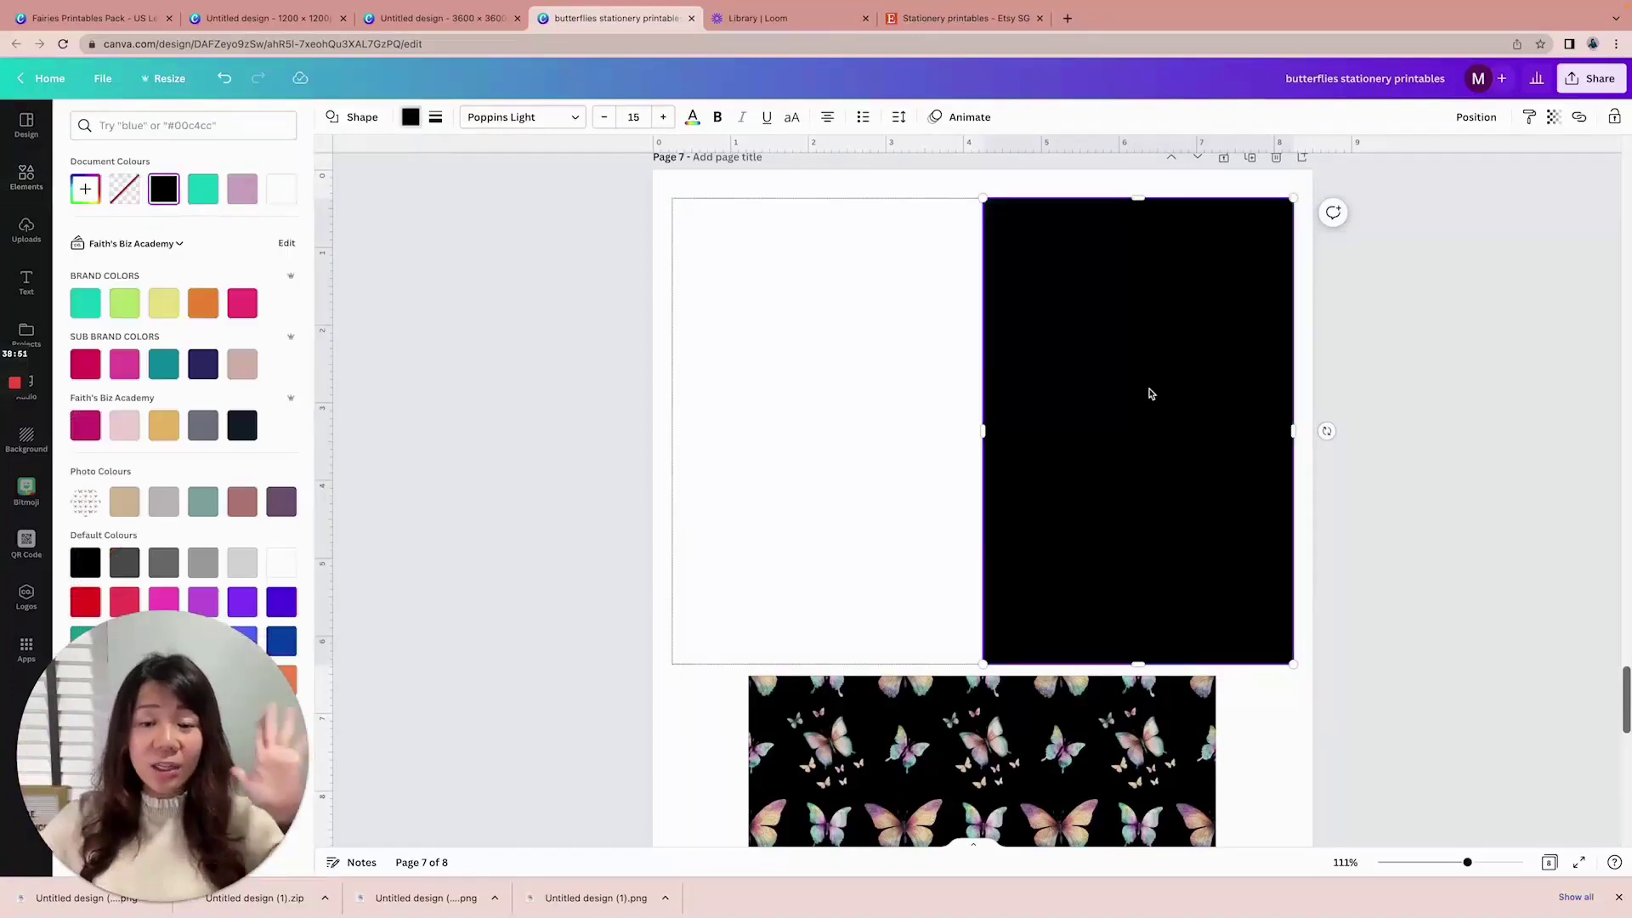
{"action": "left_click", "coordinate": [1475, 119]}
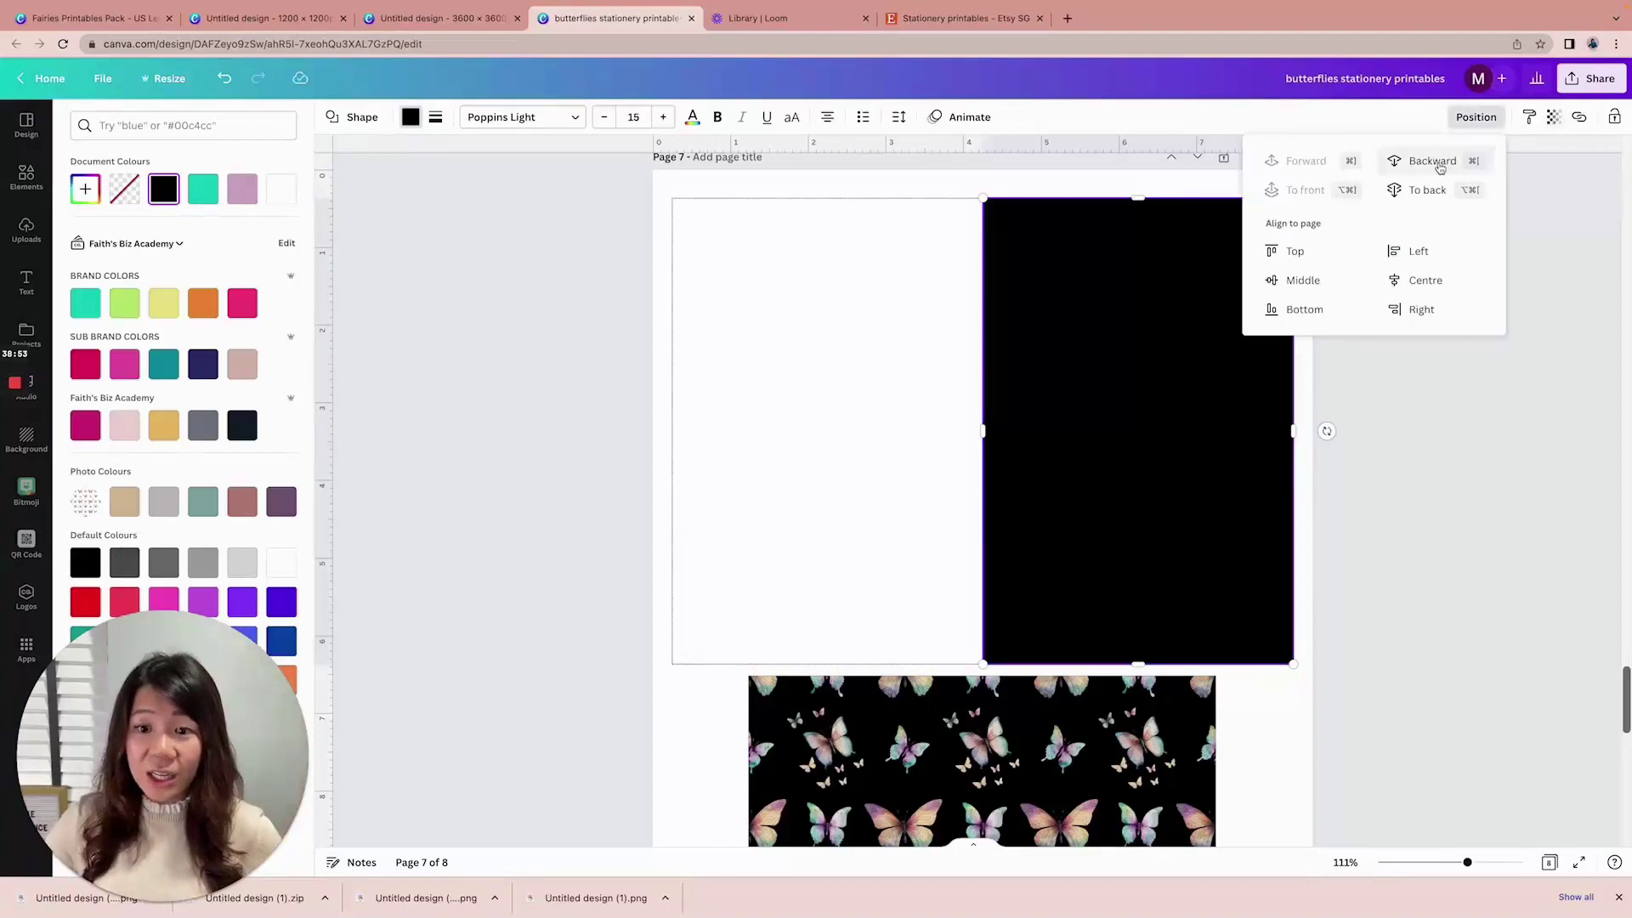
{"action": "left_click", "coordinate": [1440, 167]}
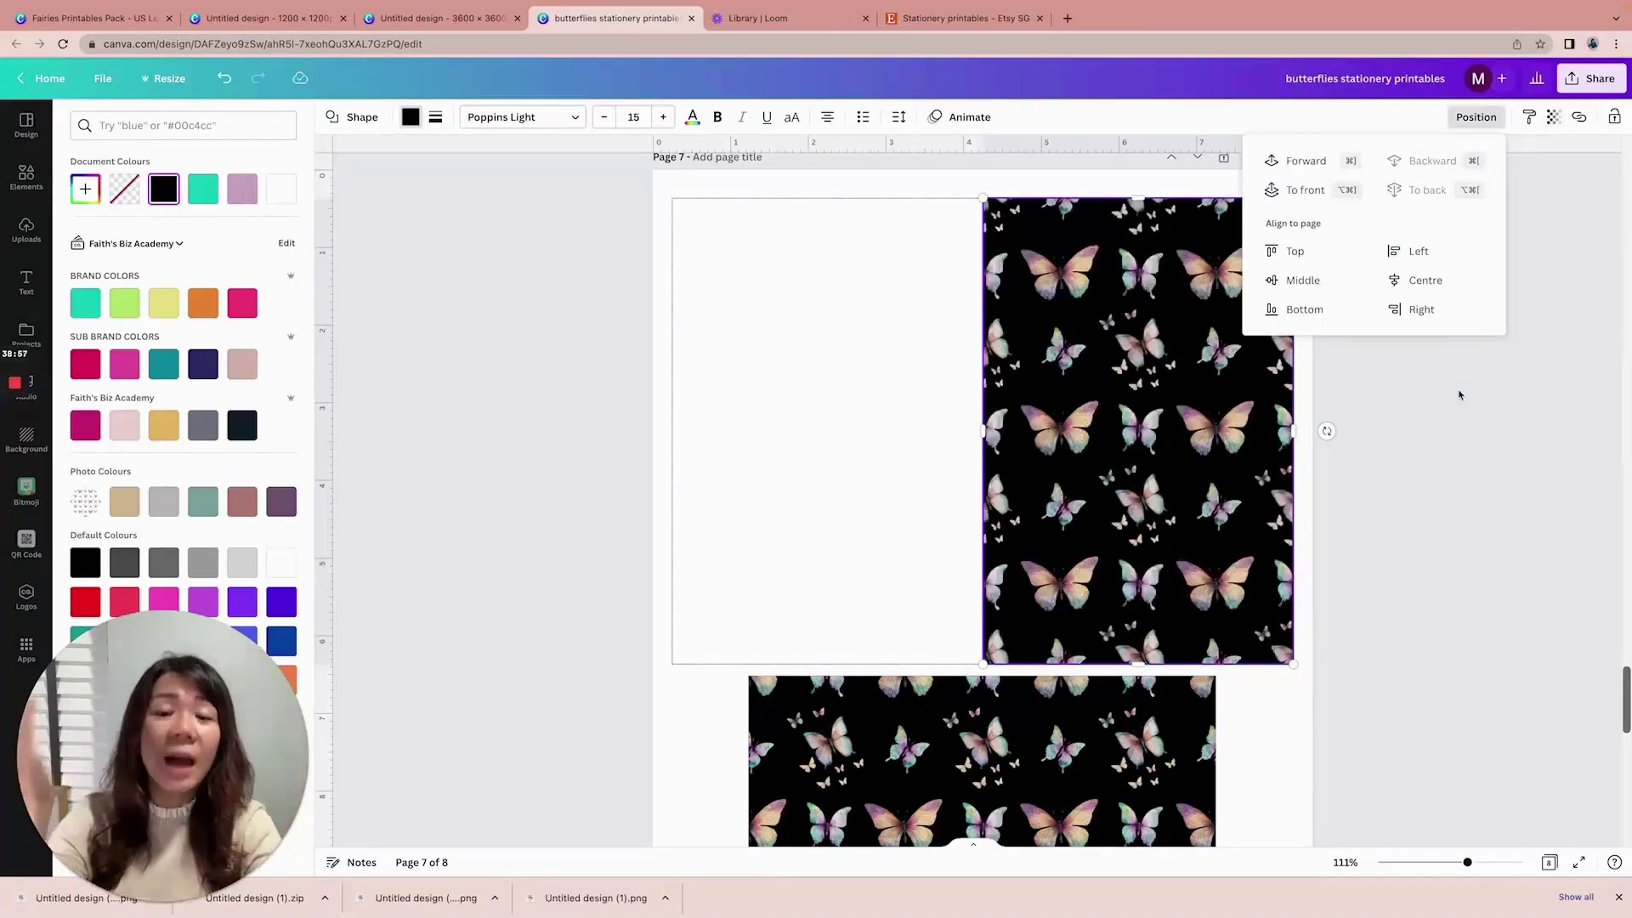
{"action": "left_click", "coordinate": [1507, 448]}
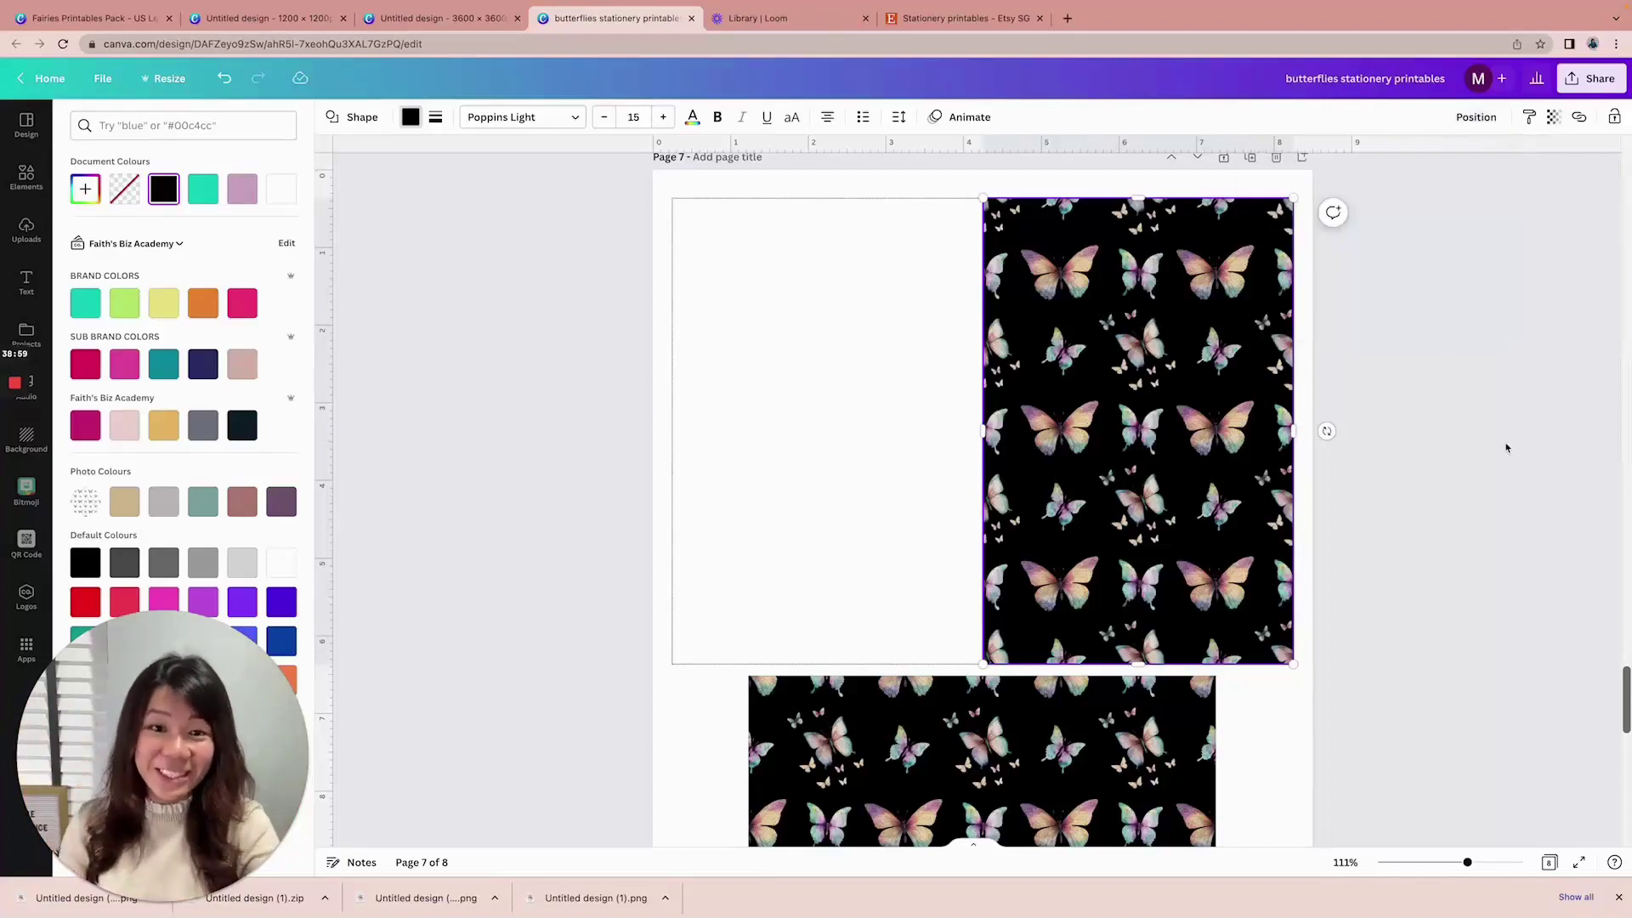
{"action": "left_click", "coordinate": [1493, 441]}
Compare the black-background cards on page 7 with the white-background cards on page 6
{"action": "scroll", "coordinate": [1441, 410], "scroll_direction": "down", "scroll_amount": 3}
{"action": "scroll", "coordinate": [1442, 410], "scroll_direction": "down", "scroll_amount": 3}
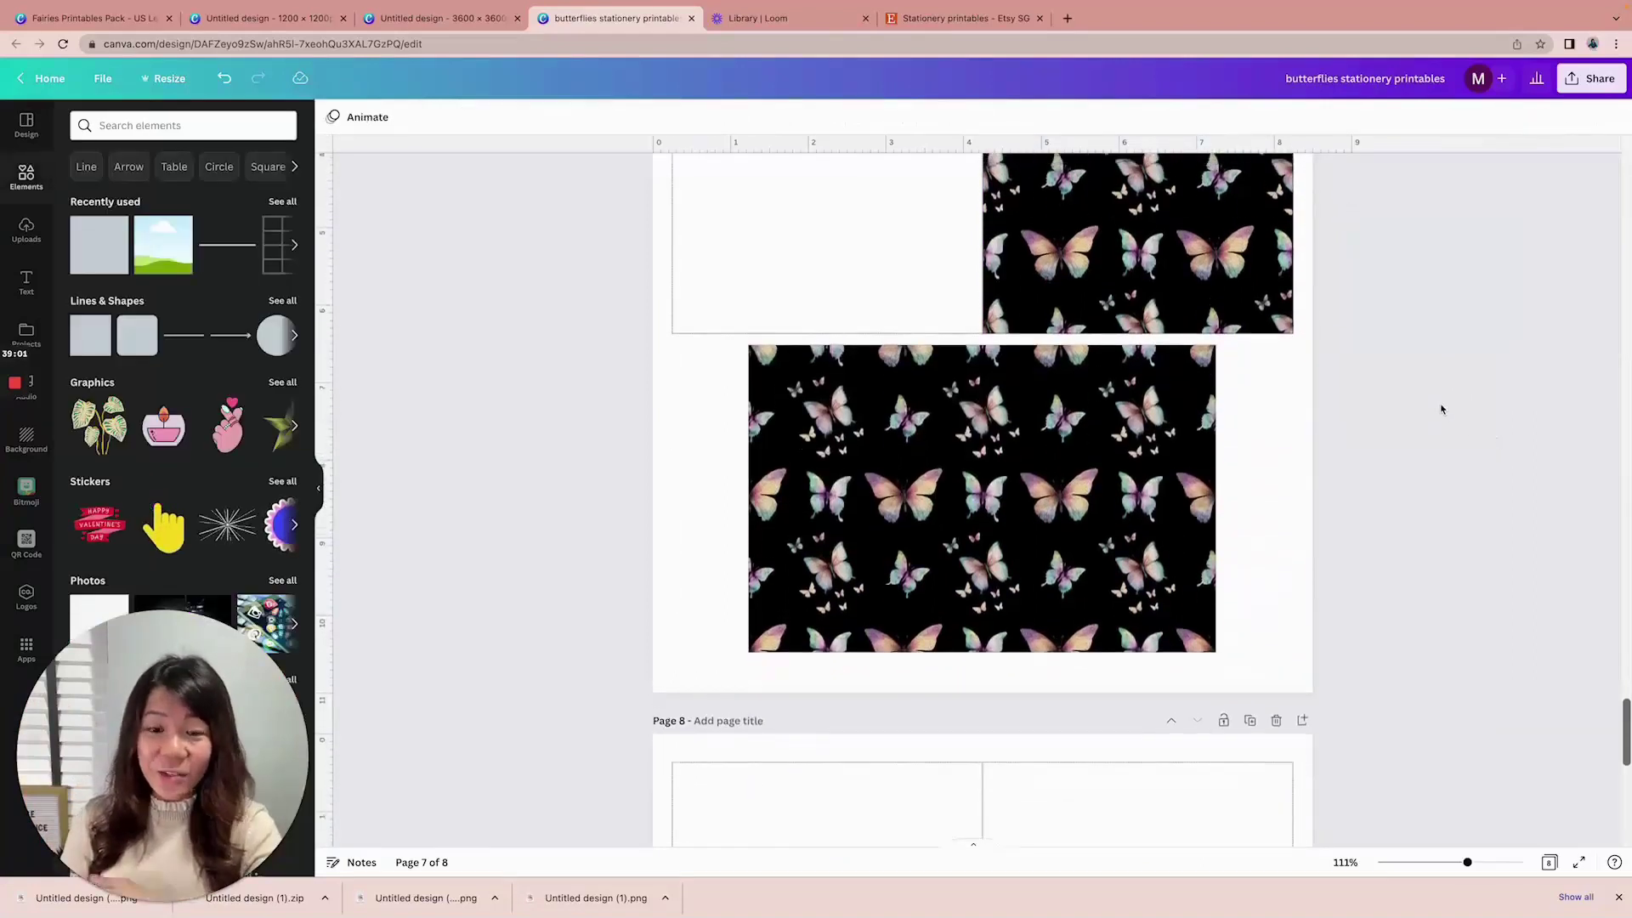
{"action": "scroll", "coordinate": [1442, 409], "scroll_direction": "up", "scroll_amount": 5}
{"action": "scroll", "coordinate": [1441, 411], "scroll_direction": "up", "scroll_amount": 10}
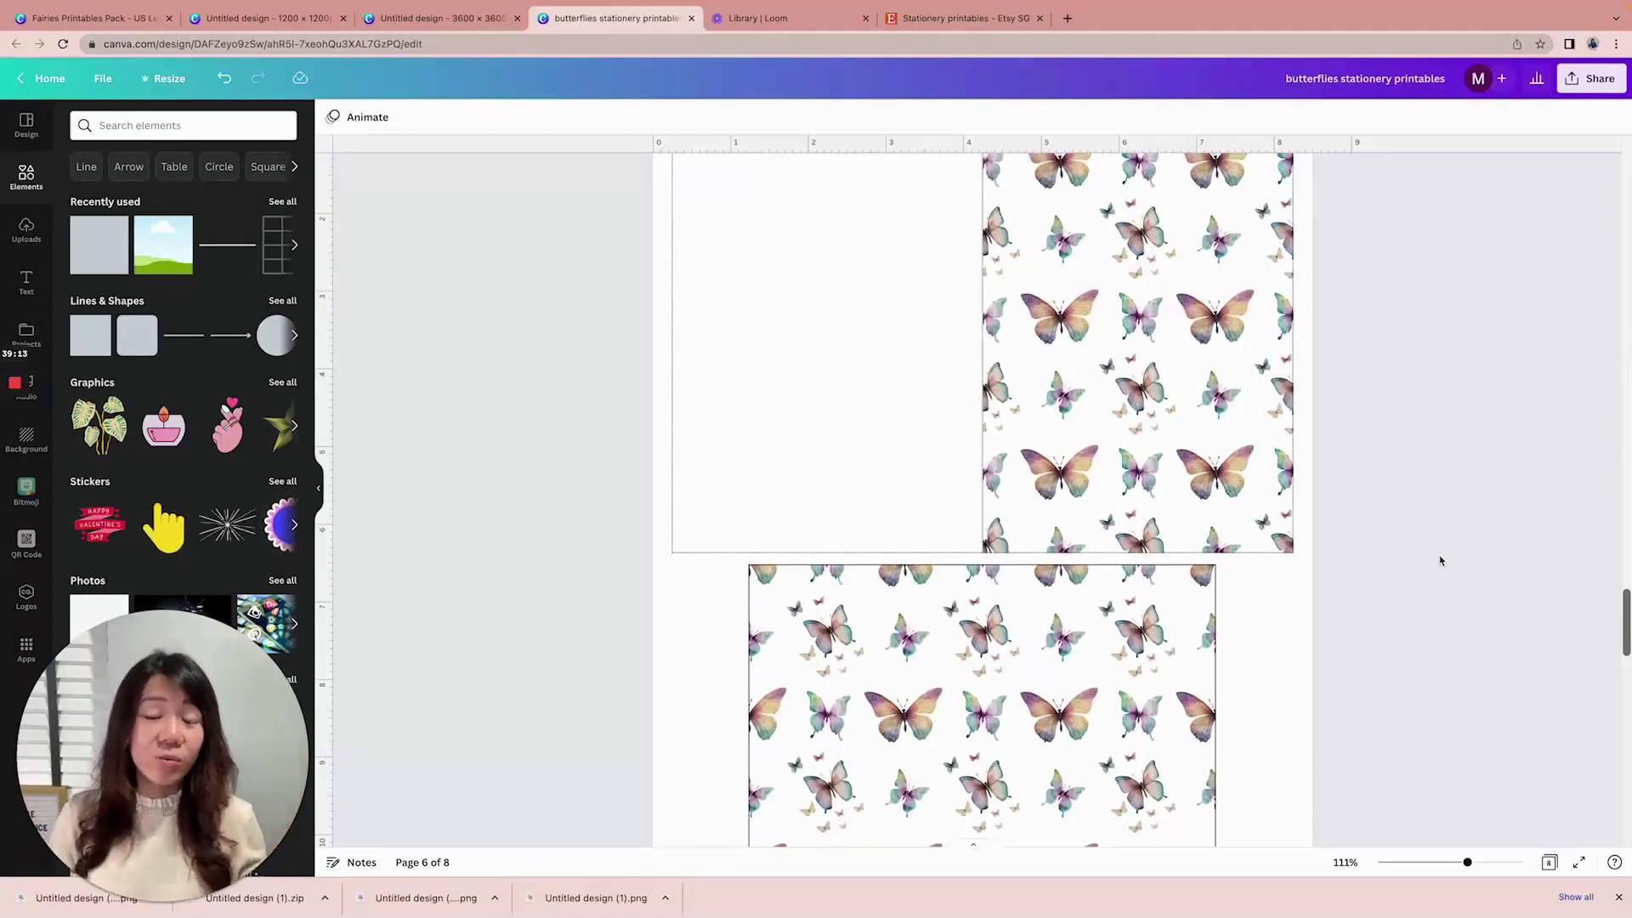
{"action": "scroll", "coordinate": [1441, 560], "scroll_direction": "down", "scroll_amount": 5}
{"action": "scroll", "coordinate": [1446, 514], "scroll_direction": "down", "scroll_amount": 2}
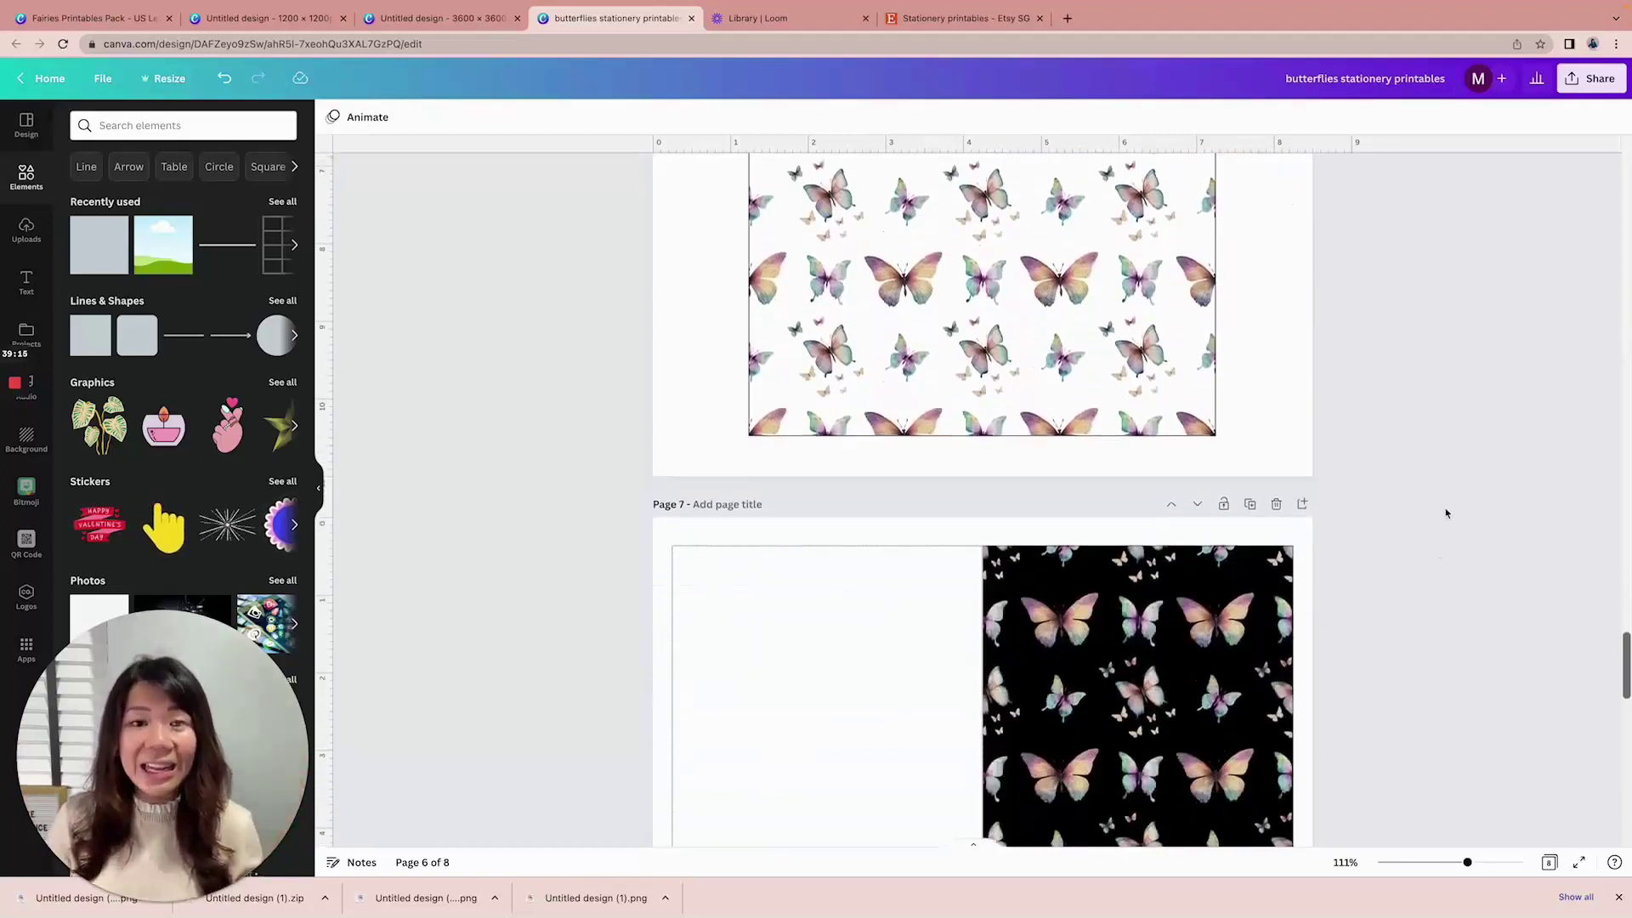
{"action": "scroll", "coordinate": [1445, 509], "scroll_direction": "down", "scroll_amount": 1}
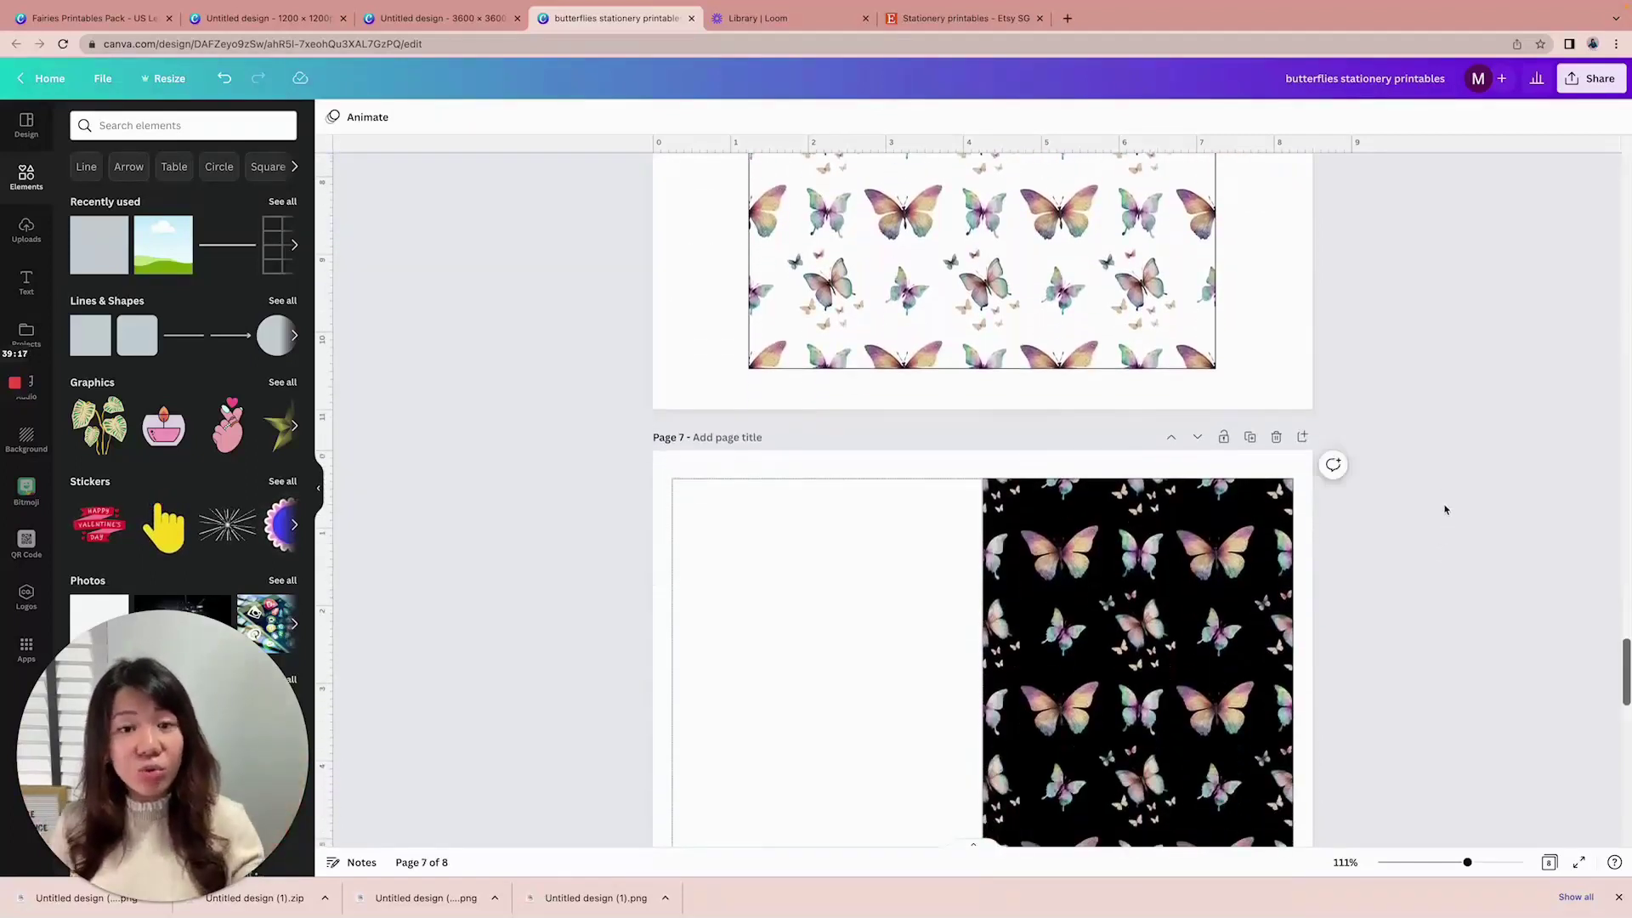
{"action": "scroll", "coordinate": [1445, 507], "scroll_direction": "down", "scroll_amount": 2}
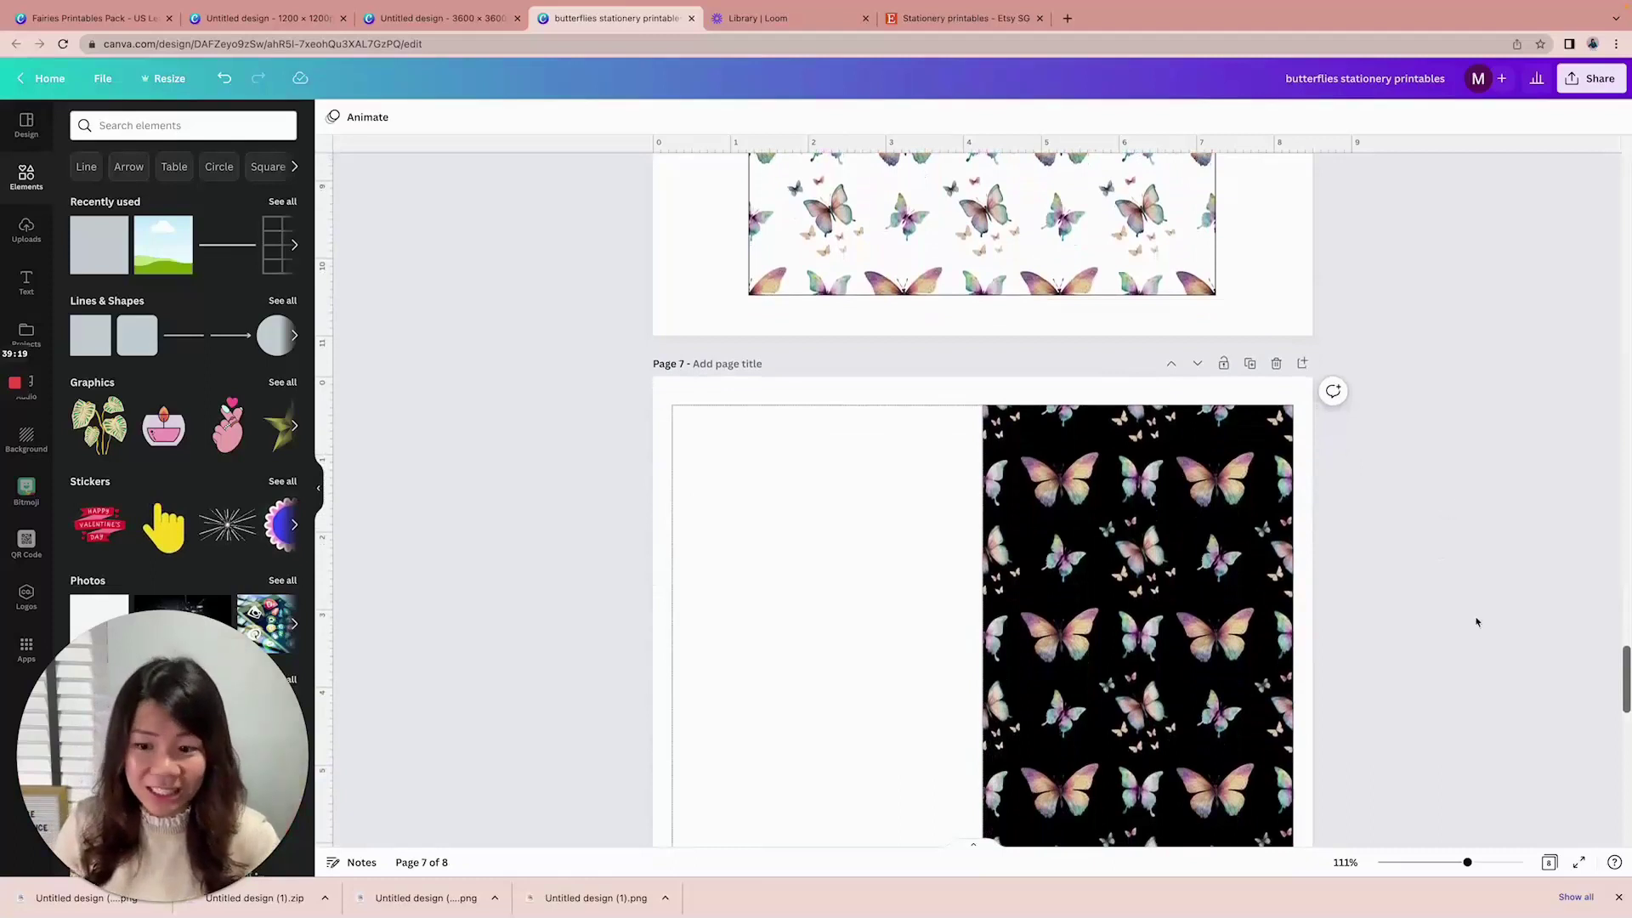
{"action": "scroll", "coordinate": [1477, 622], "scroll_direction": "down", "scroll_amount": 10}
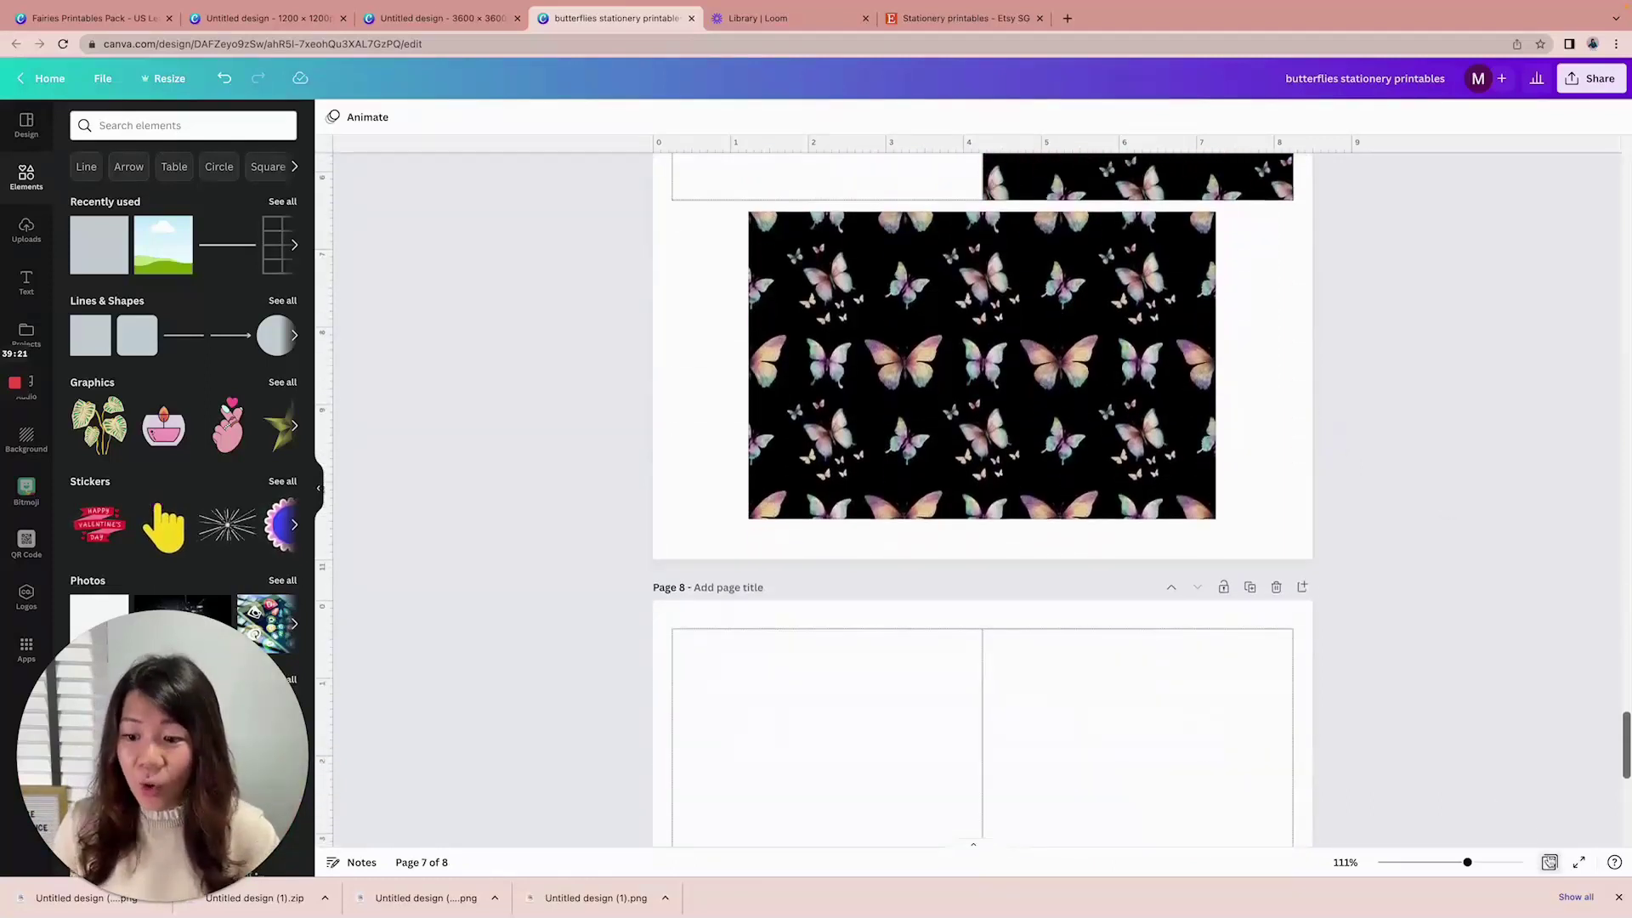
Add a blank page 9 from the overview of all pages and open it for editing
{"action": "left_click", "coordinate": [1550, 862]}
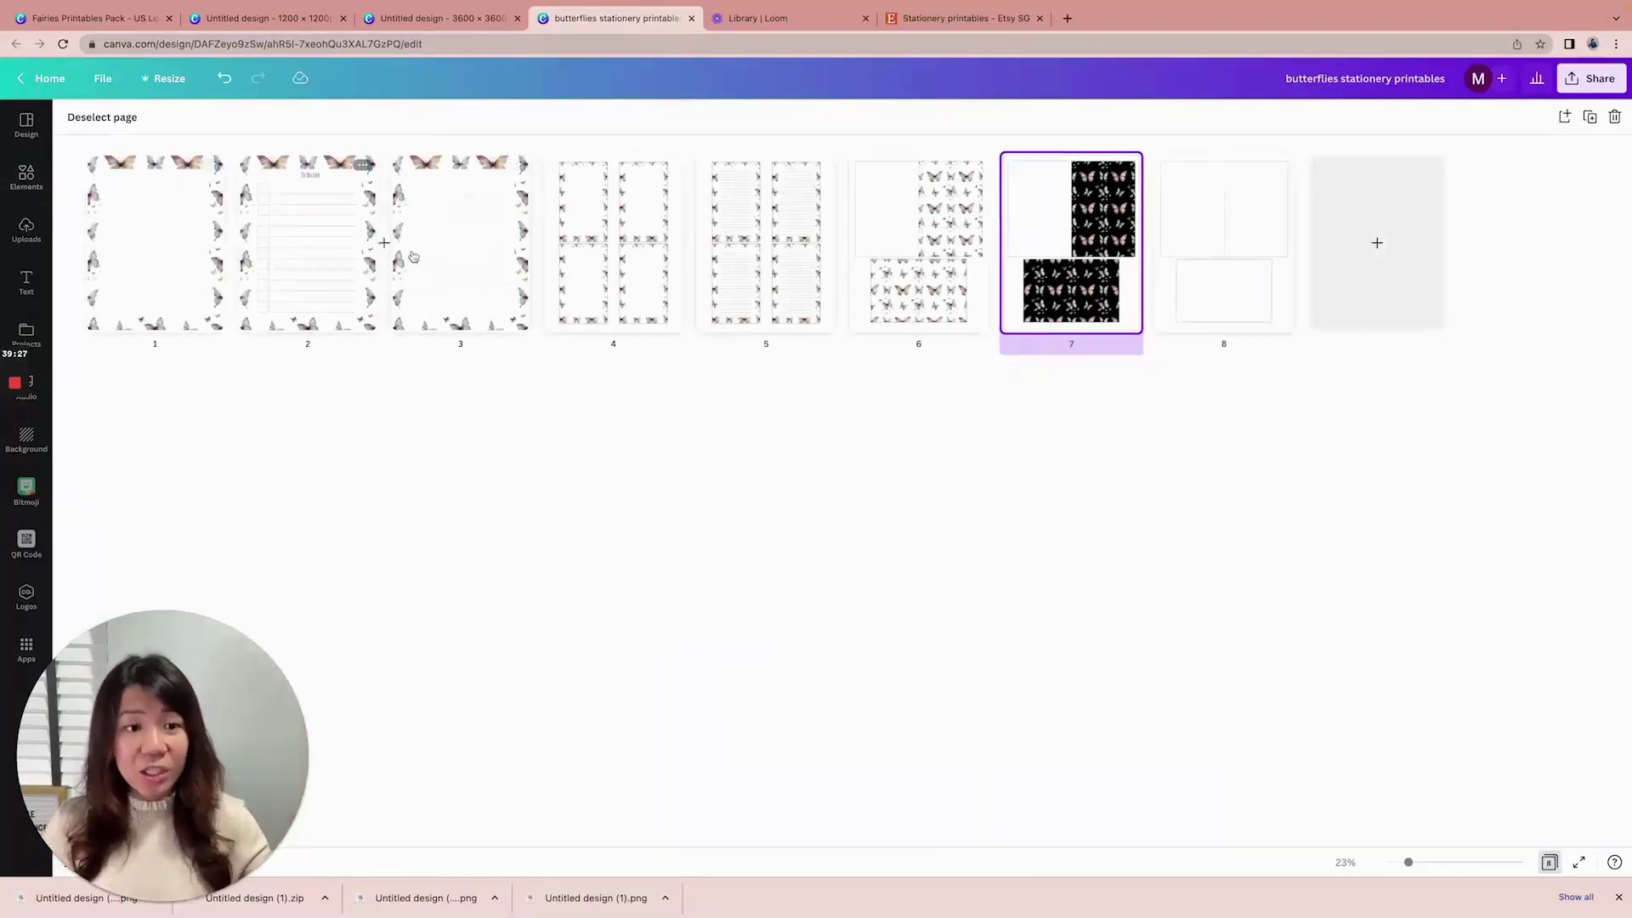
{"action": "left_click", "coordinate": [295, 247]}
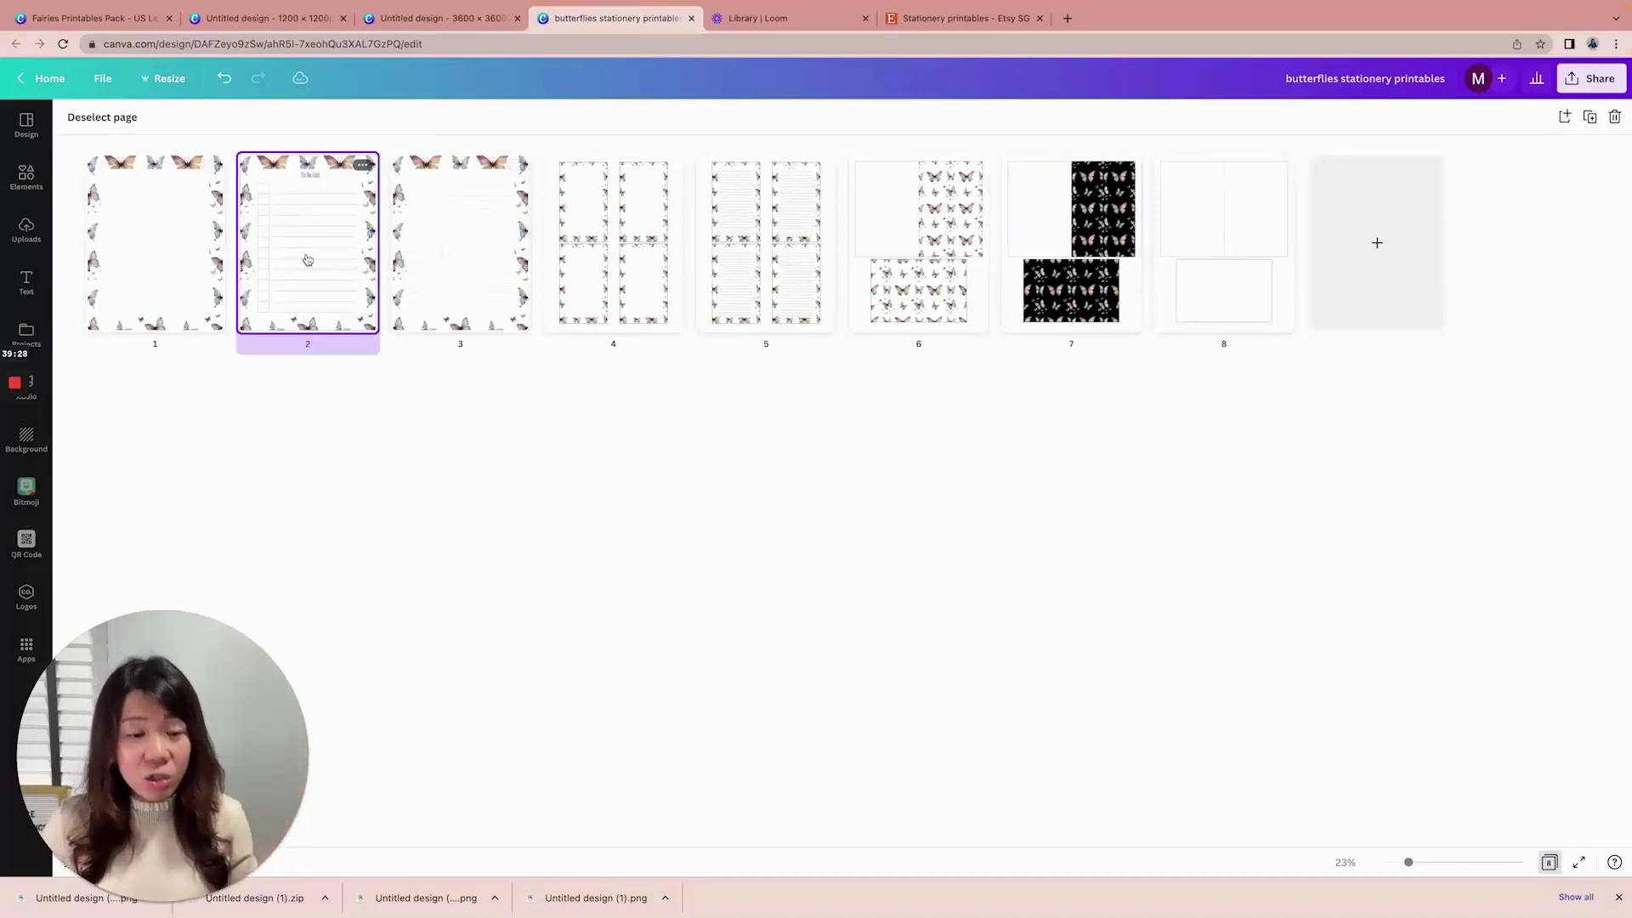
{"action": "left_click", "coordinate": [646, 254]}
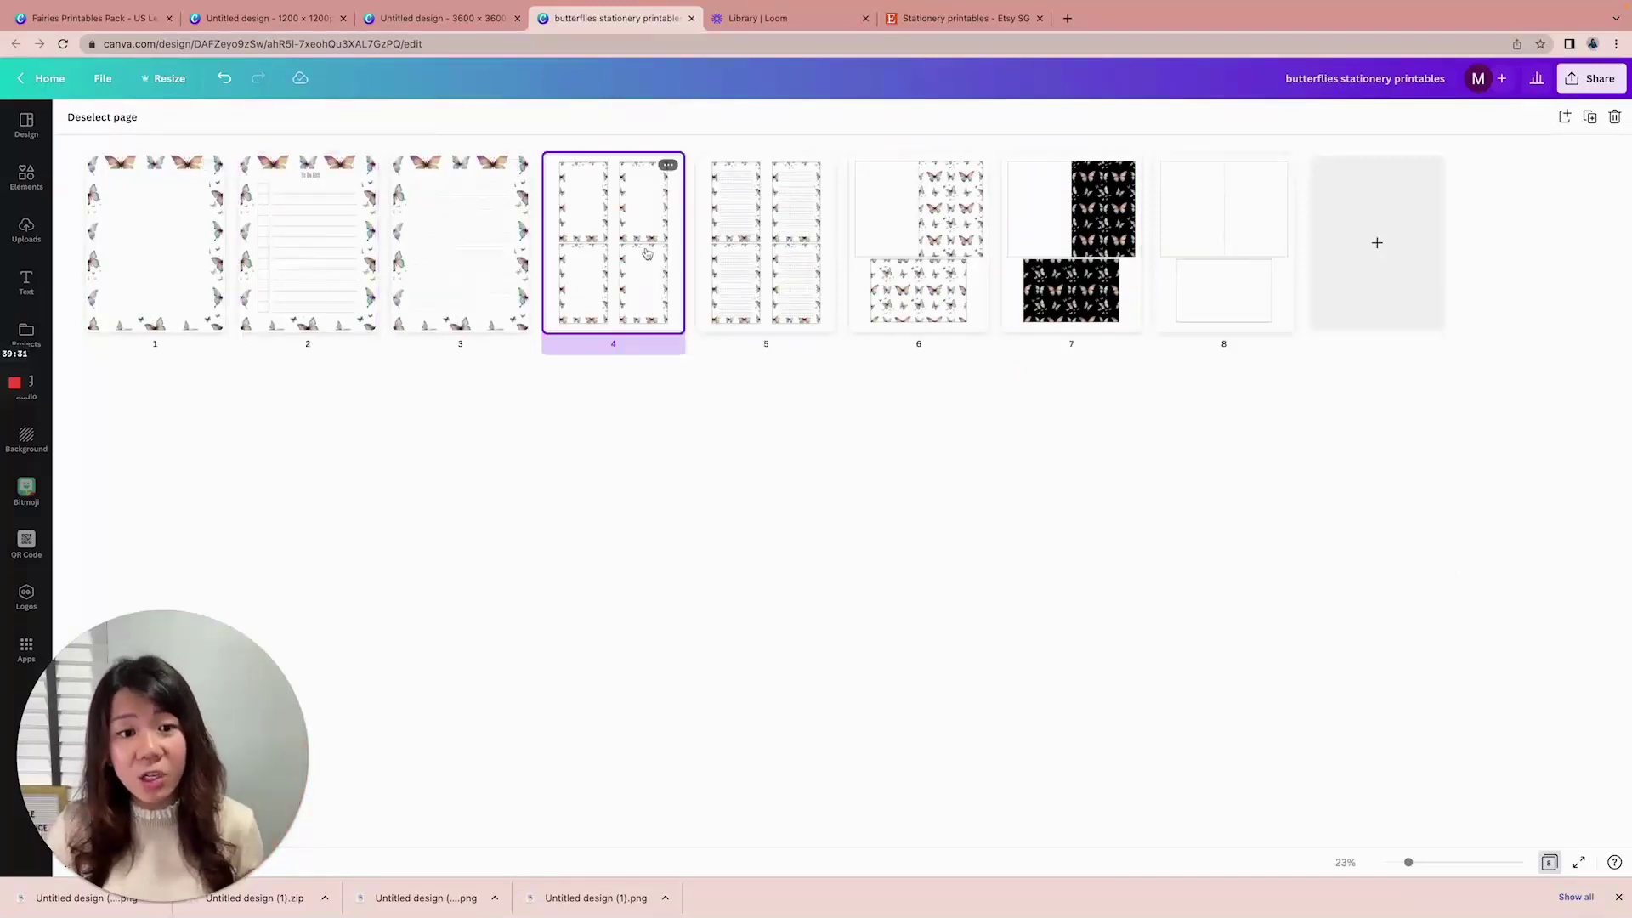
{"action": "left_click", "coordinate": [798, 232]}
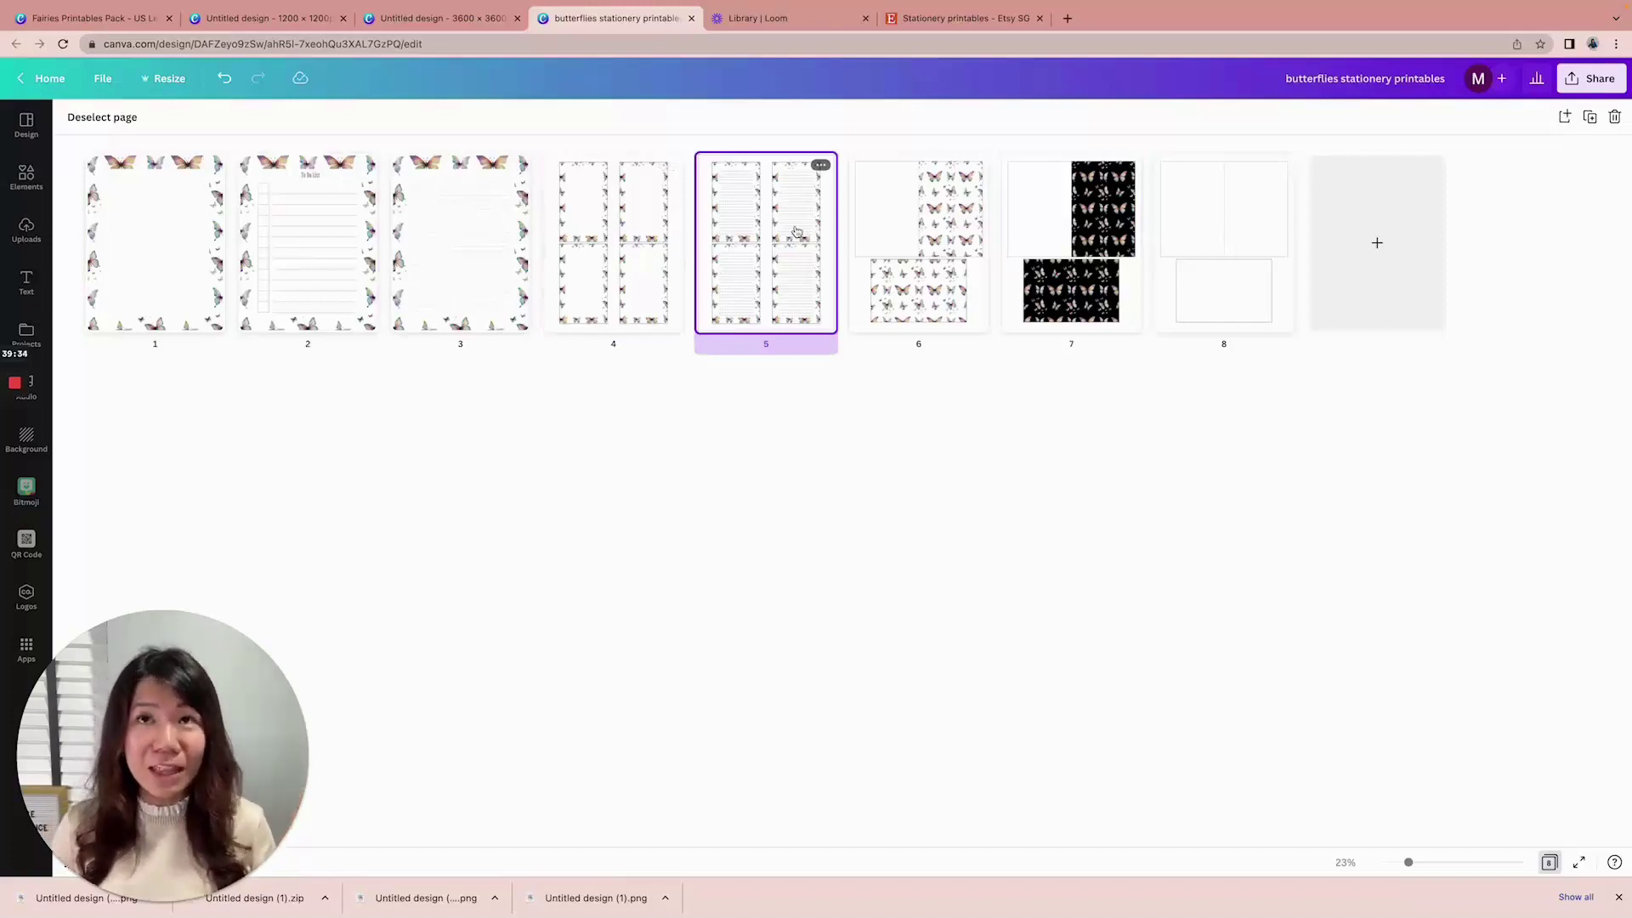
{"action": "left_click", "coordinate": [966, 222]}
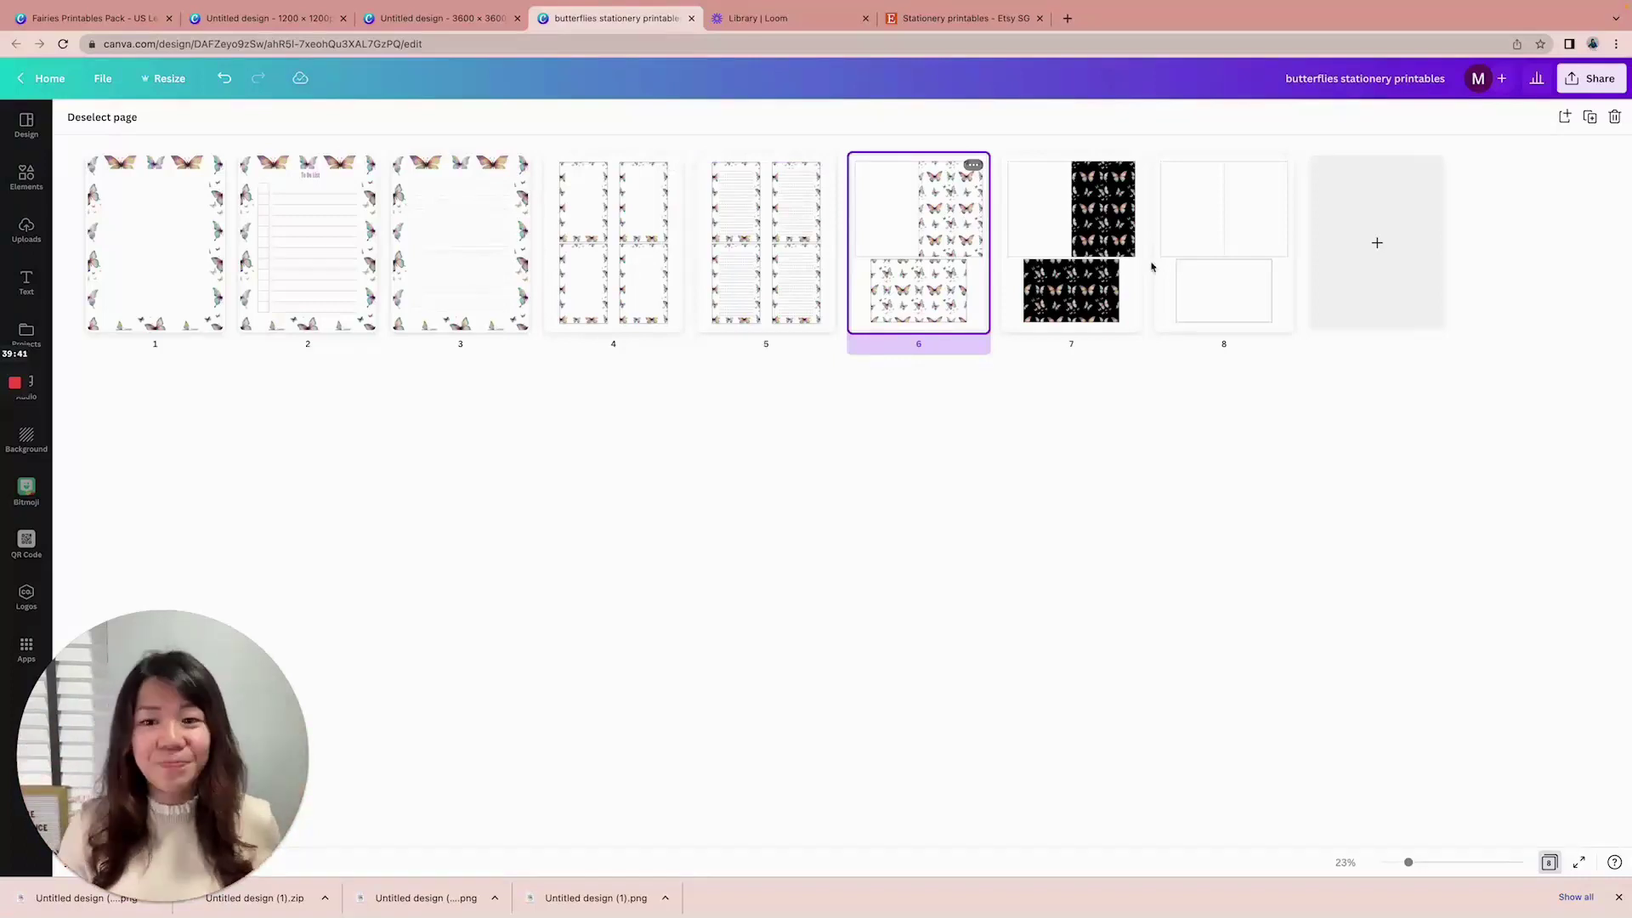
{"action": "left_click", "coordinate": [1379, 247]}
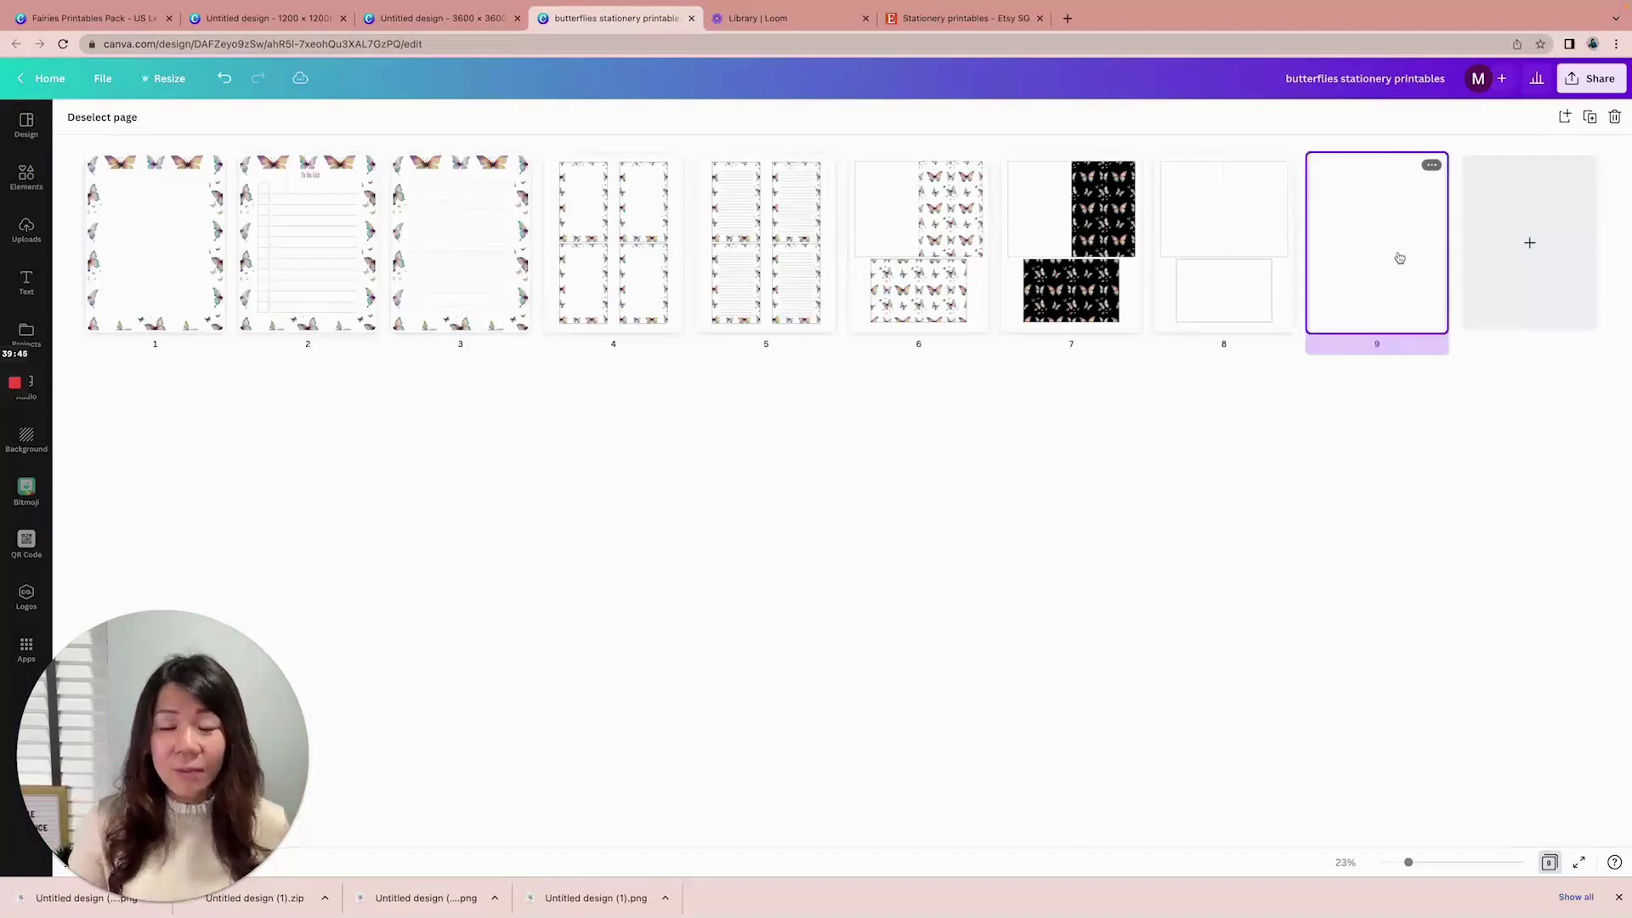
{"action": "double_click", "coordinate": [1400, 255]}
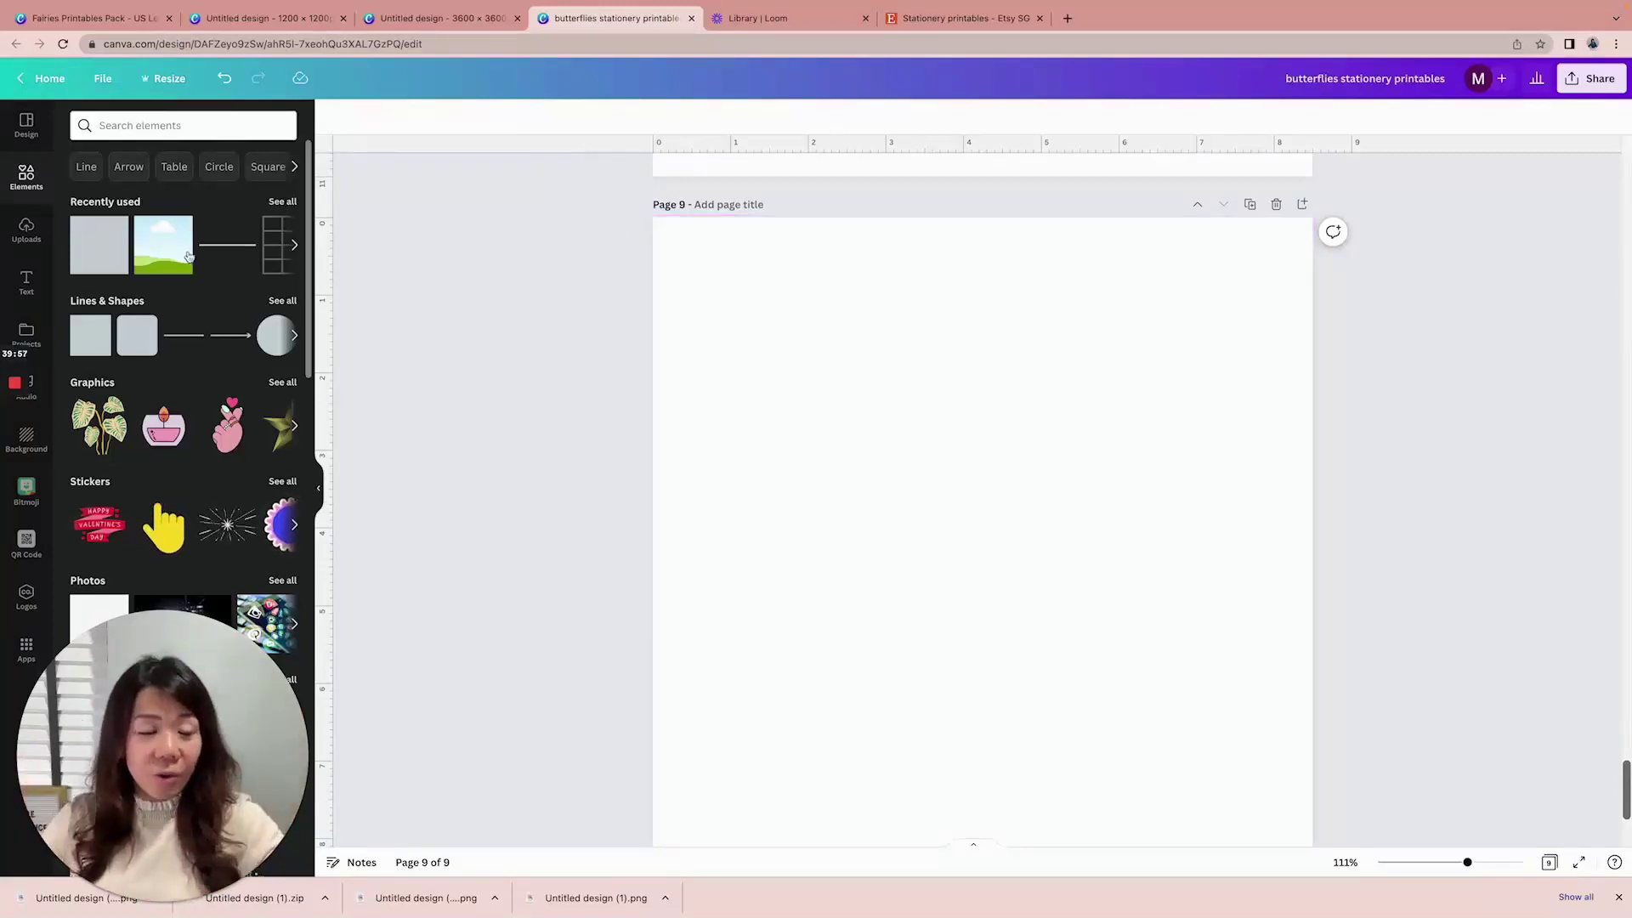
Add a square about 3 inches wide to page 9, with no fill and a border weight of 1
{"action": "left_click", "coordinate": [101, 255]}
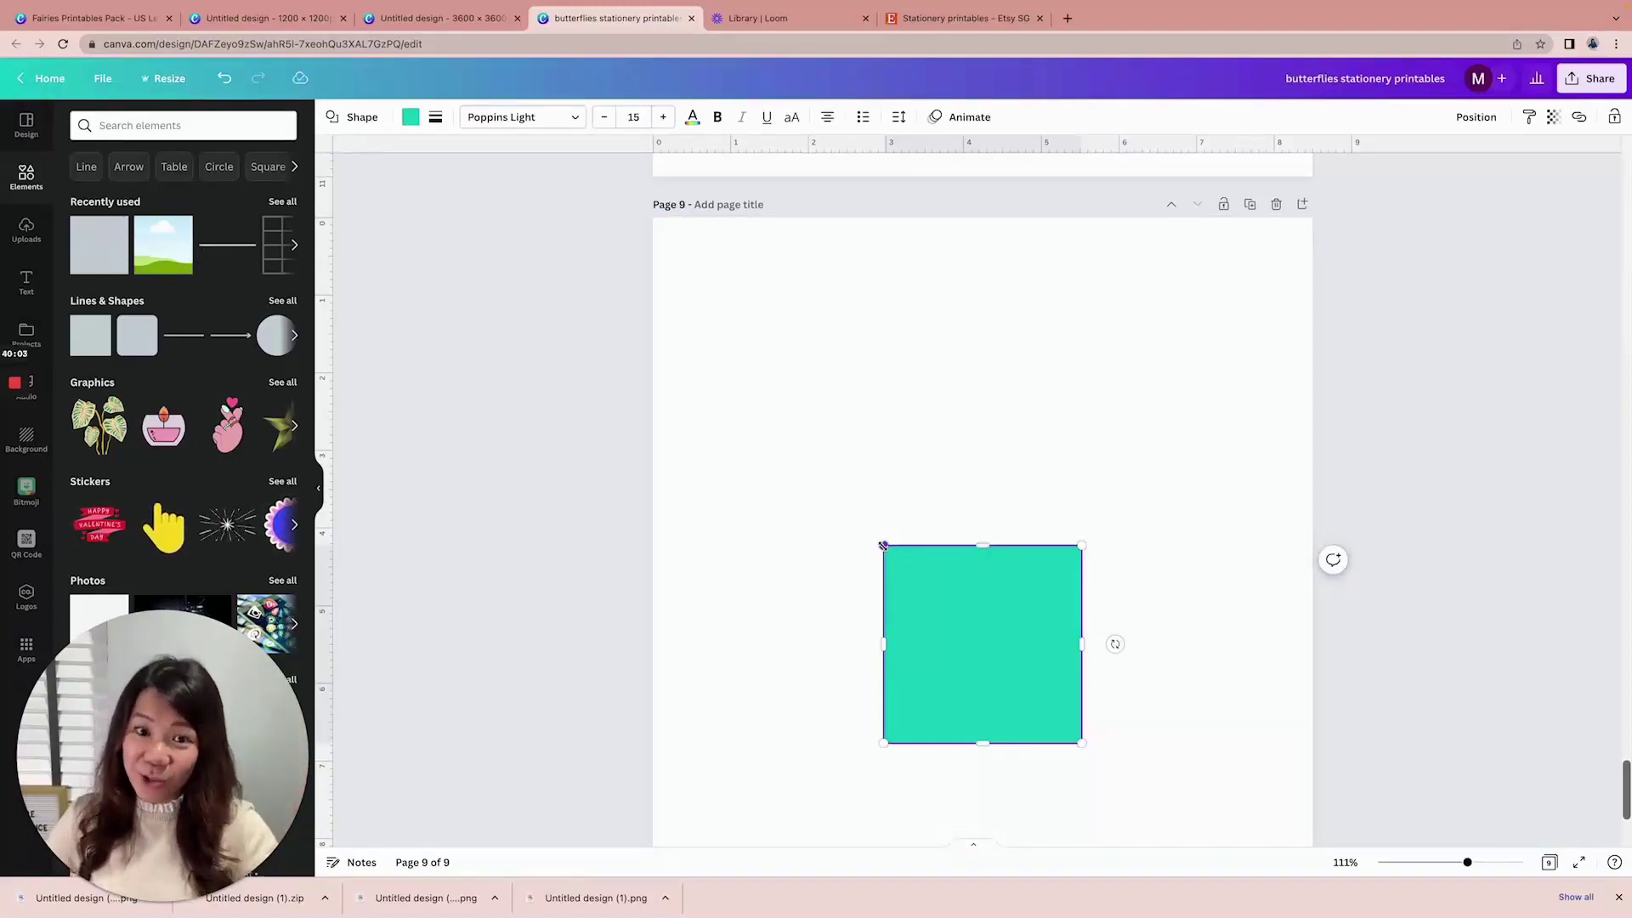
{"action": "left_click_drag", "start_coordinate": [883, 545], "coordinate": [845, 507]}
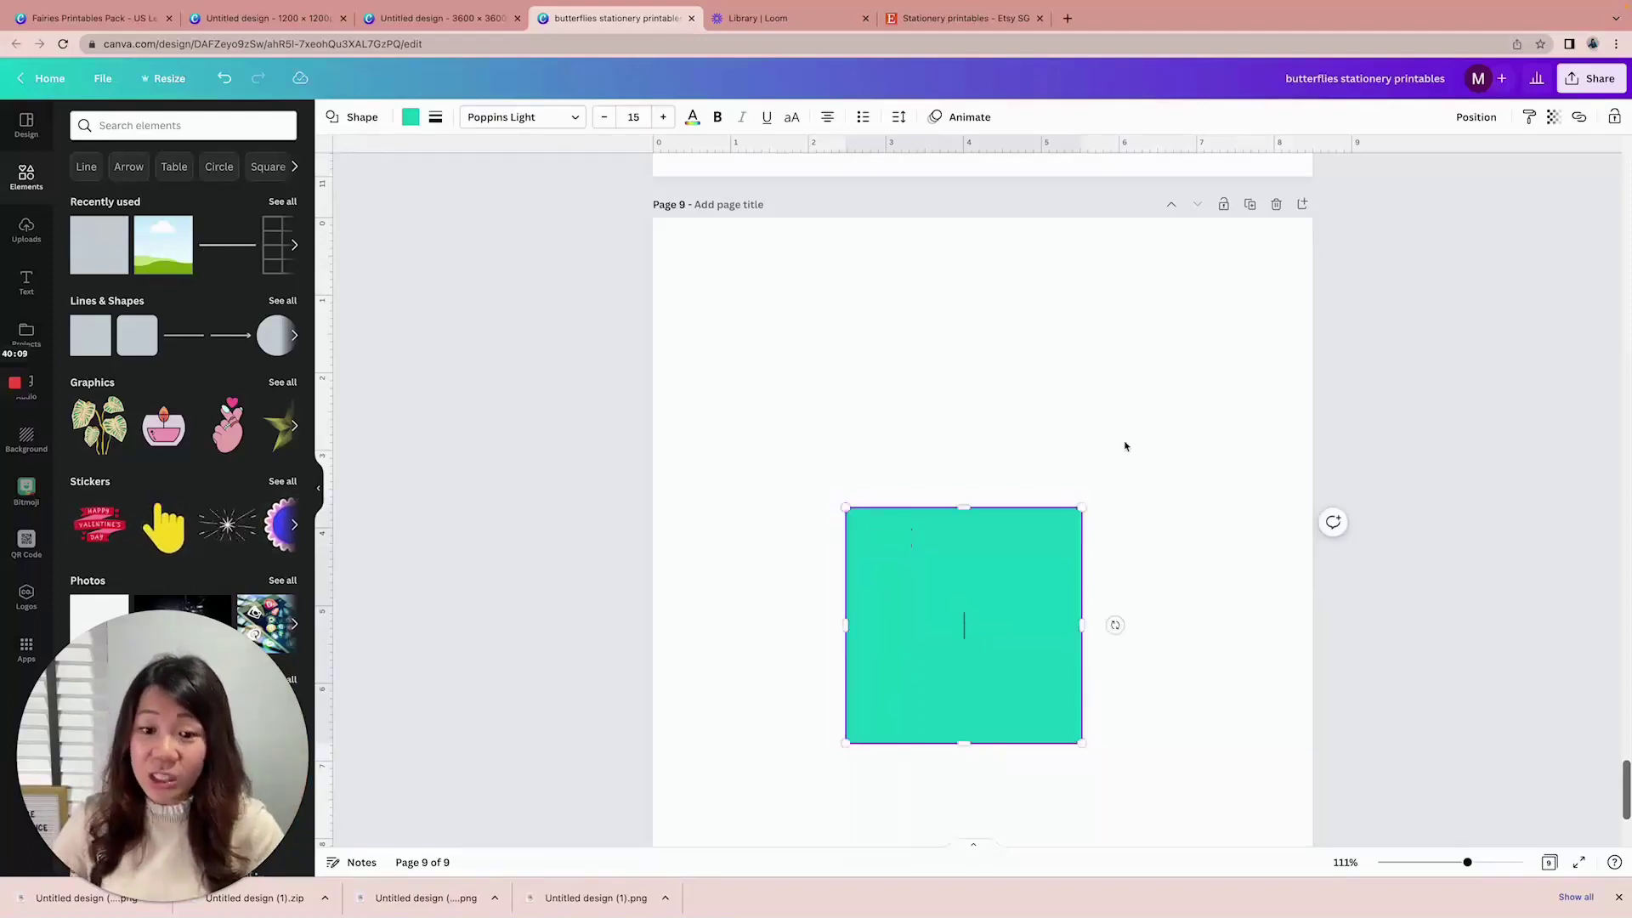
{"action": "left_click", "coordinate": [412, 119]}
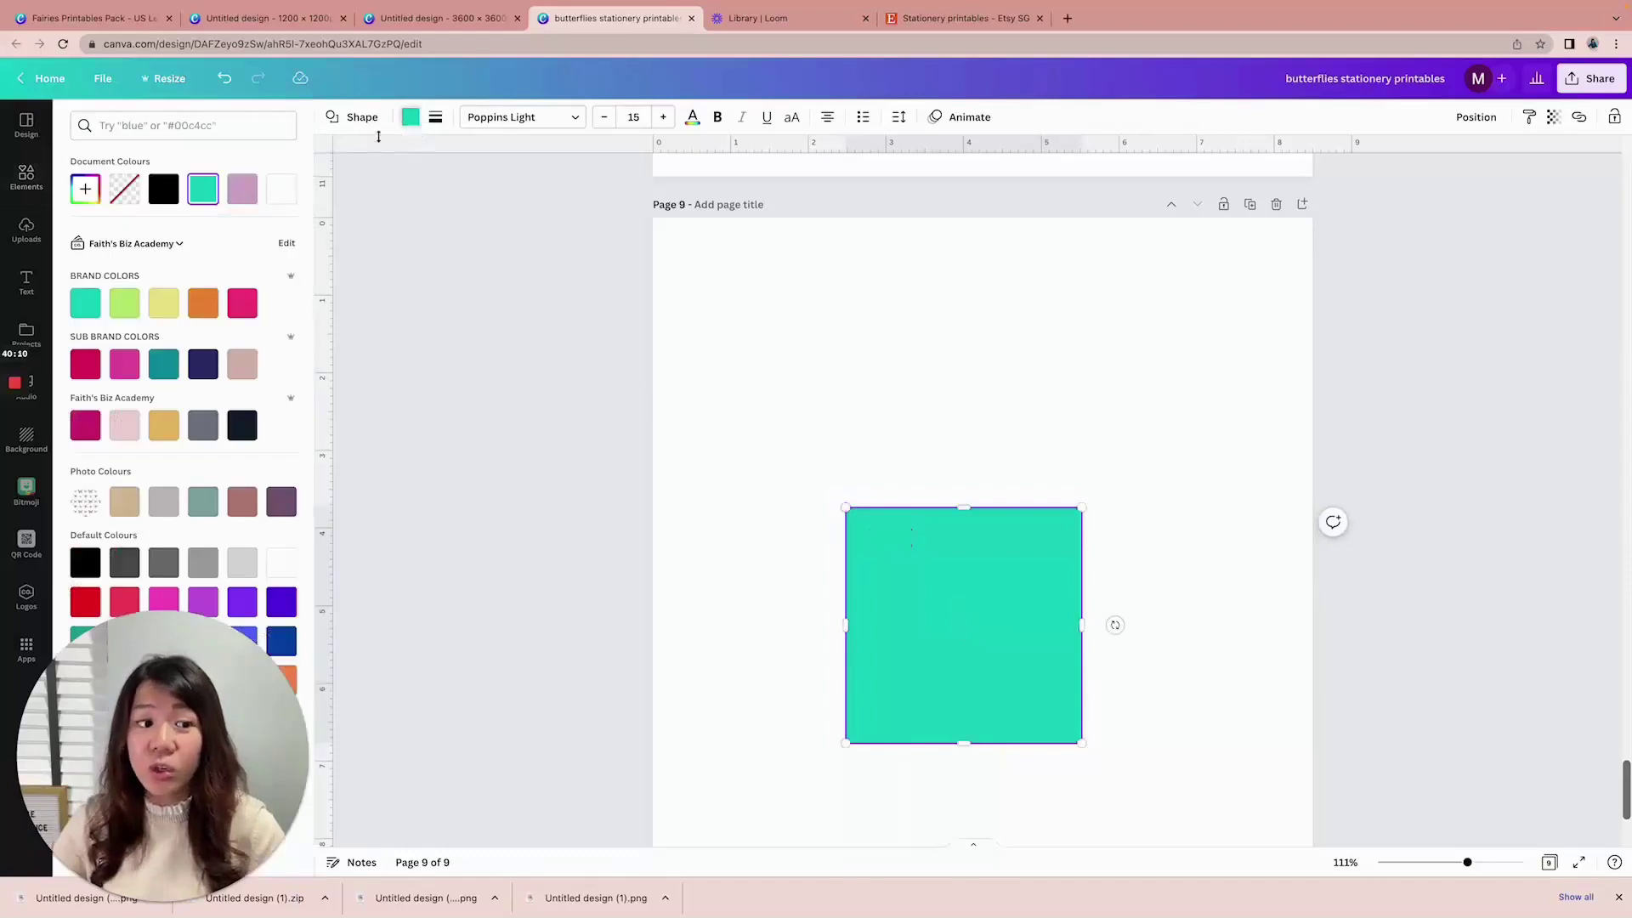
{"action": "left_click", "coordinate": [124, 188]}
{"action": "left_click", "coordinate": [434, 120]}
{"action": "left_click", "coordinate": [584, 190]}
{"action": "type", "text": "1"}
{"action": "left_click", "coordinate": [480, 164]}
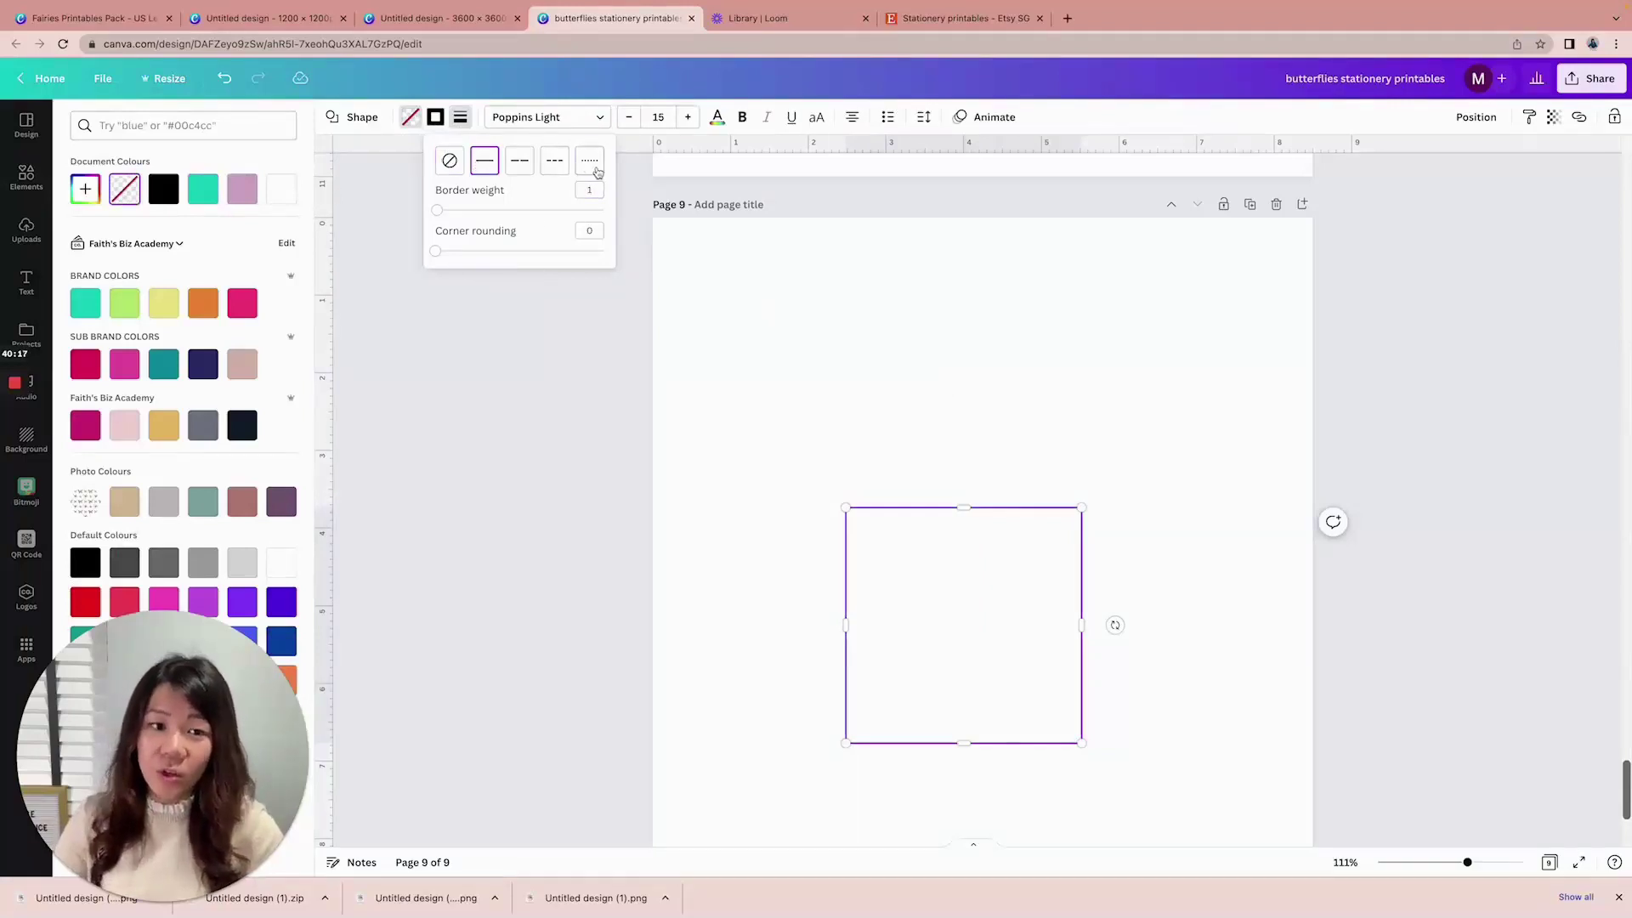
Move the outlined square to the upper-left area of page 9, leaving room for more squares
{"action": "left_click", "coordinate": [1126, 404]}
{"action": "left_click", "coordinate": [1235, 564]}
{"action": "left_click", "coordinate": [984, 634]}
{"action": "left_click_drag", "start_coordinate": [983, 634], "coordinate": [850, 405]}
{"action": "left_click", "coordinate": [1147, 680]}
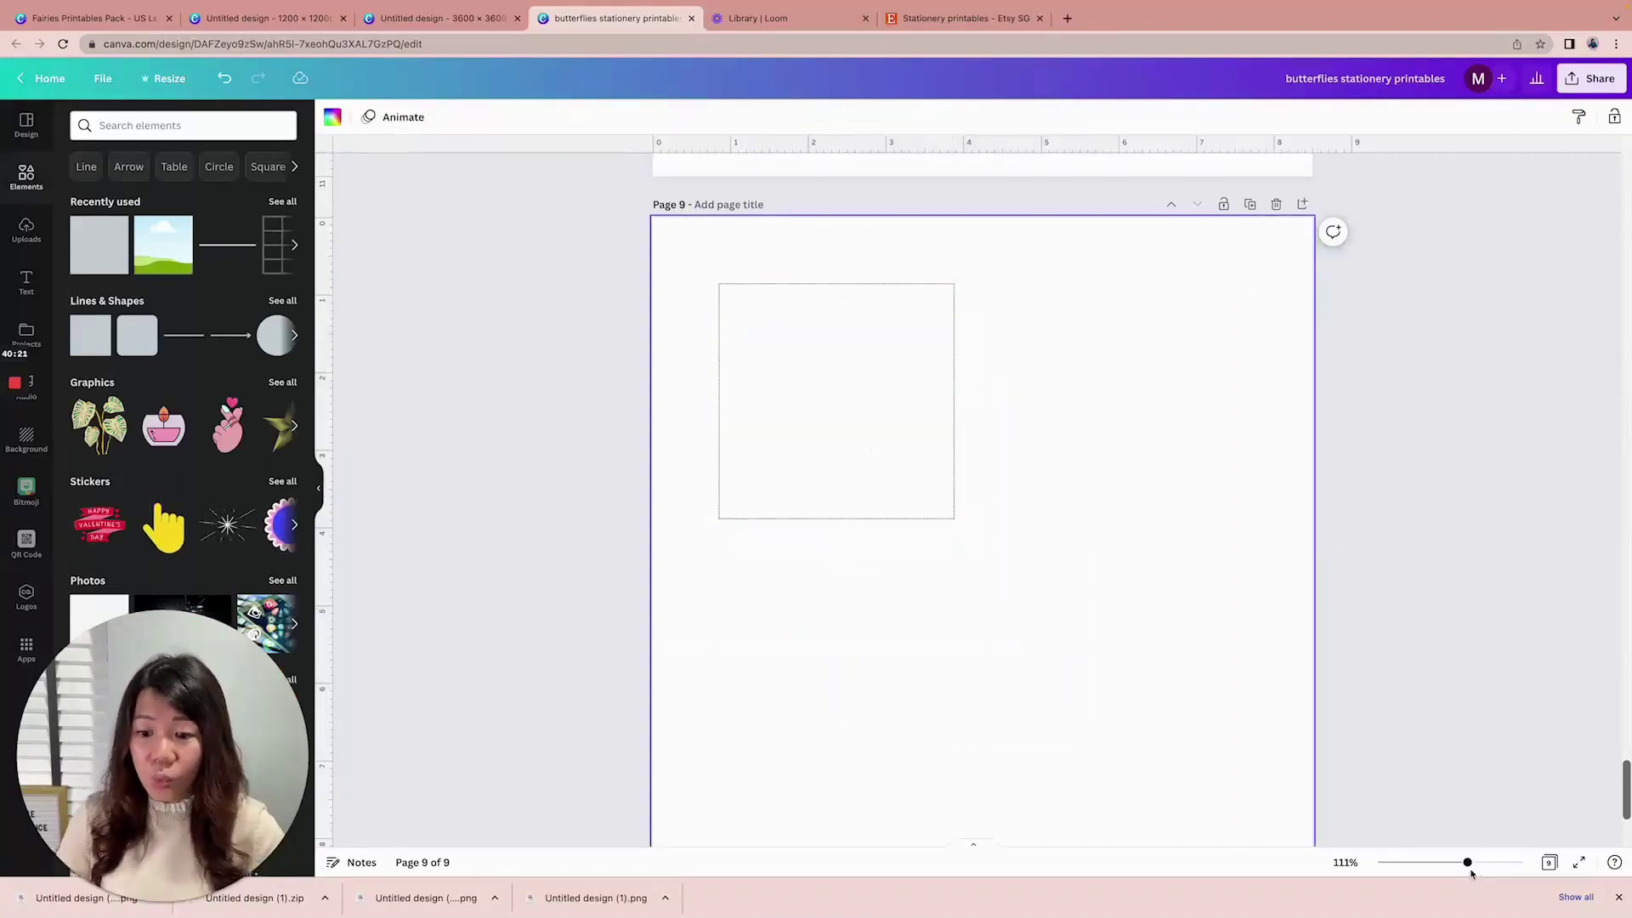
{"action": "scroll", "coordinate": [1472, 873], "scroll_direction": "down", "scroll_amount": 5}
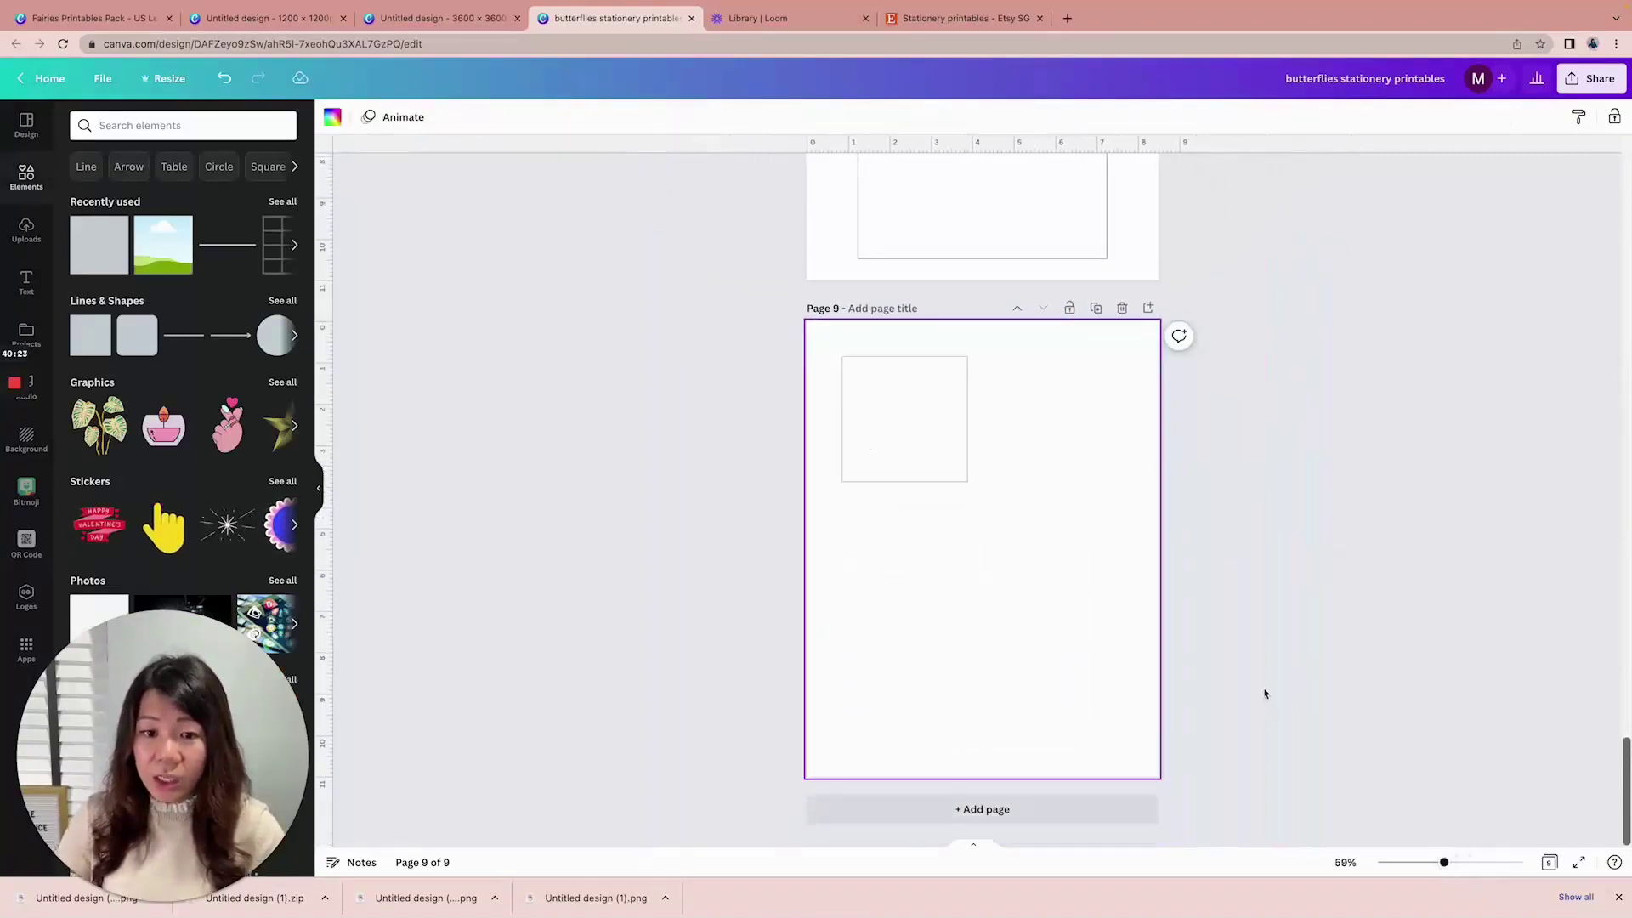
Duplicate the outlined square into a grid of two columns and three rows on page 9
{"action": "left_click", "coordinate": [954, 461]}
{"action": "left_click_drag", "start_coordinate": [954, 461], "coordinate": [1073, 429]}
{"action": "left_click_drag", "start_coordinate": [1331, 527], "coordinate": [838, 368]}
{"action": "left_click_drag", "start_coordinate": [950, 416], "coordinate": [930, 528]}
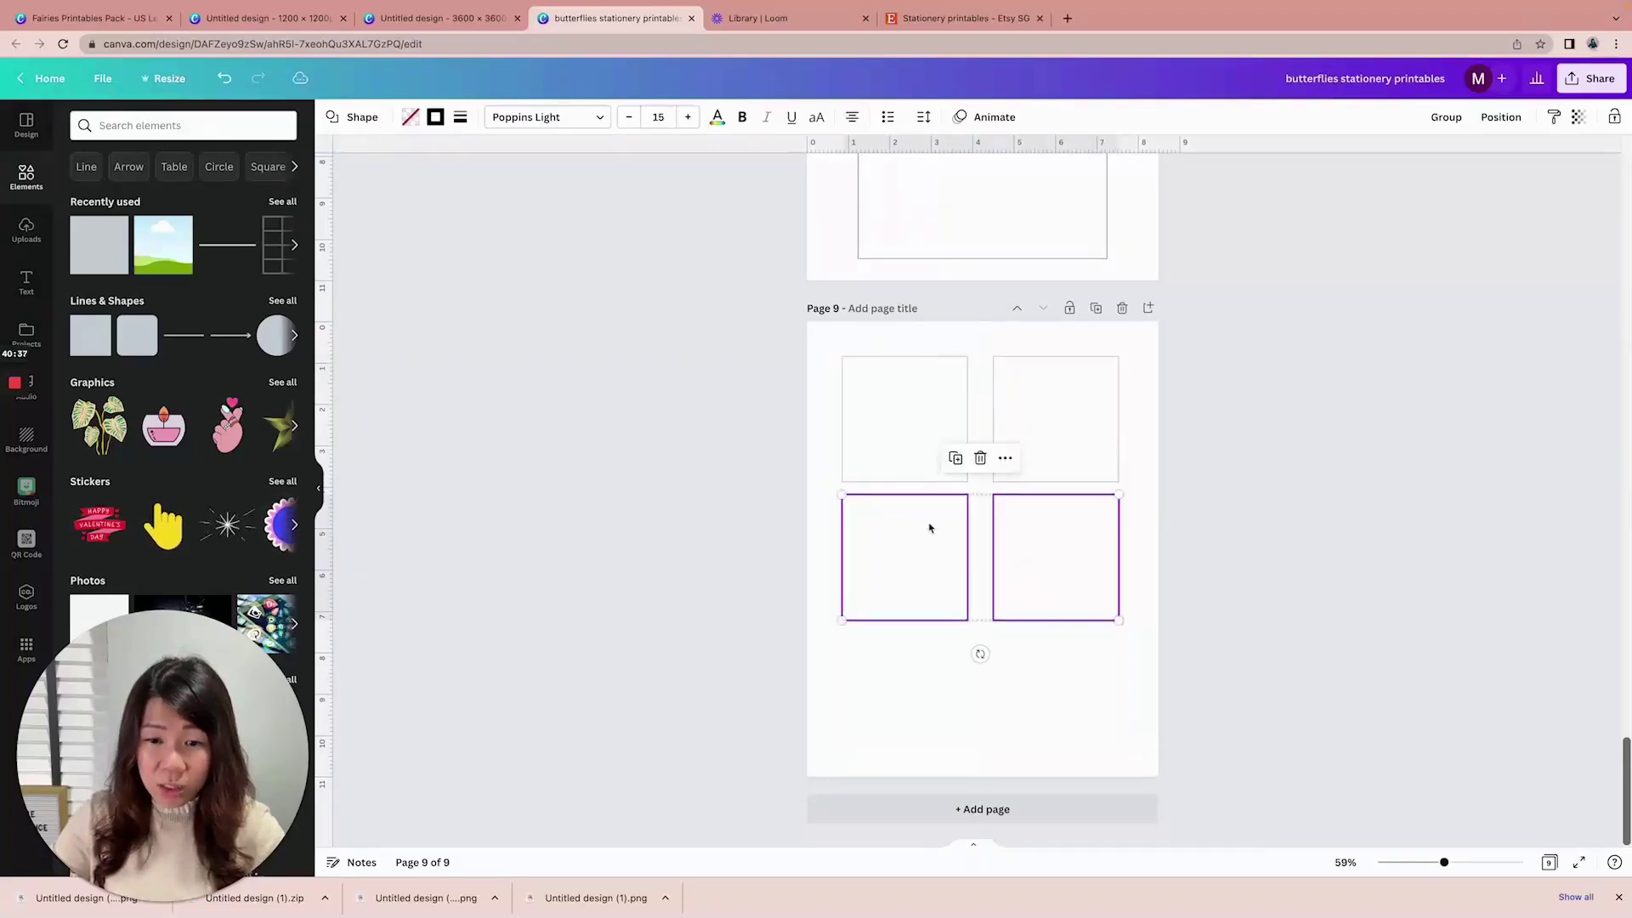
{"action": "key", "text": "ctrl+d"}
Shift all six outlined squares slightly upward together to balance the grid on page 9
{"action": "left_click", "coordinate": [1262, 752]}
{"action": "left_click_drag", "start_coordinate": [1262, 751], "coordinate": [829, 340]}
{"action": "left_click_drag", "start_coordinate": [1053, 448], "coordinate": [1053, 436]}
{"action": "left_click", "coordinate": [1246, 456]}
Check whether the squares in the right and left columns are evenly spaced vertically
{"action": "left_click_drag", "start_coordinate": [1214, 750], "coordinate": [1066, 428]}
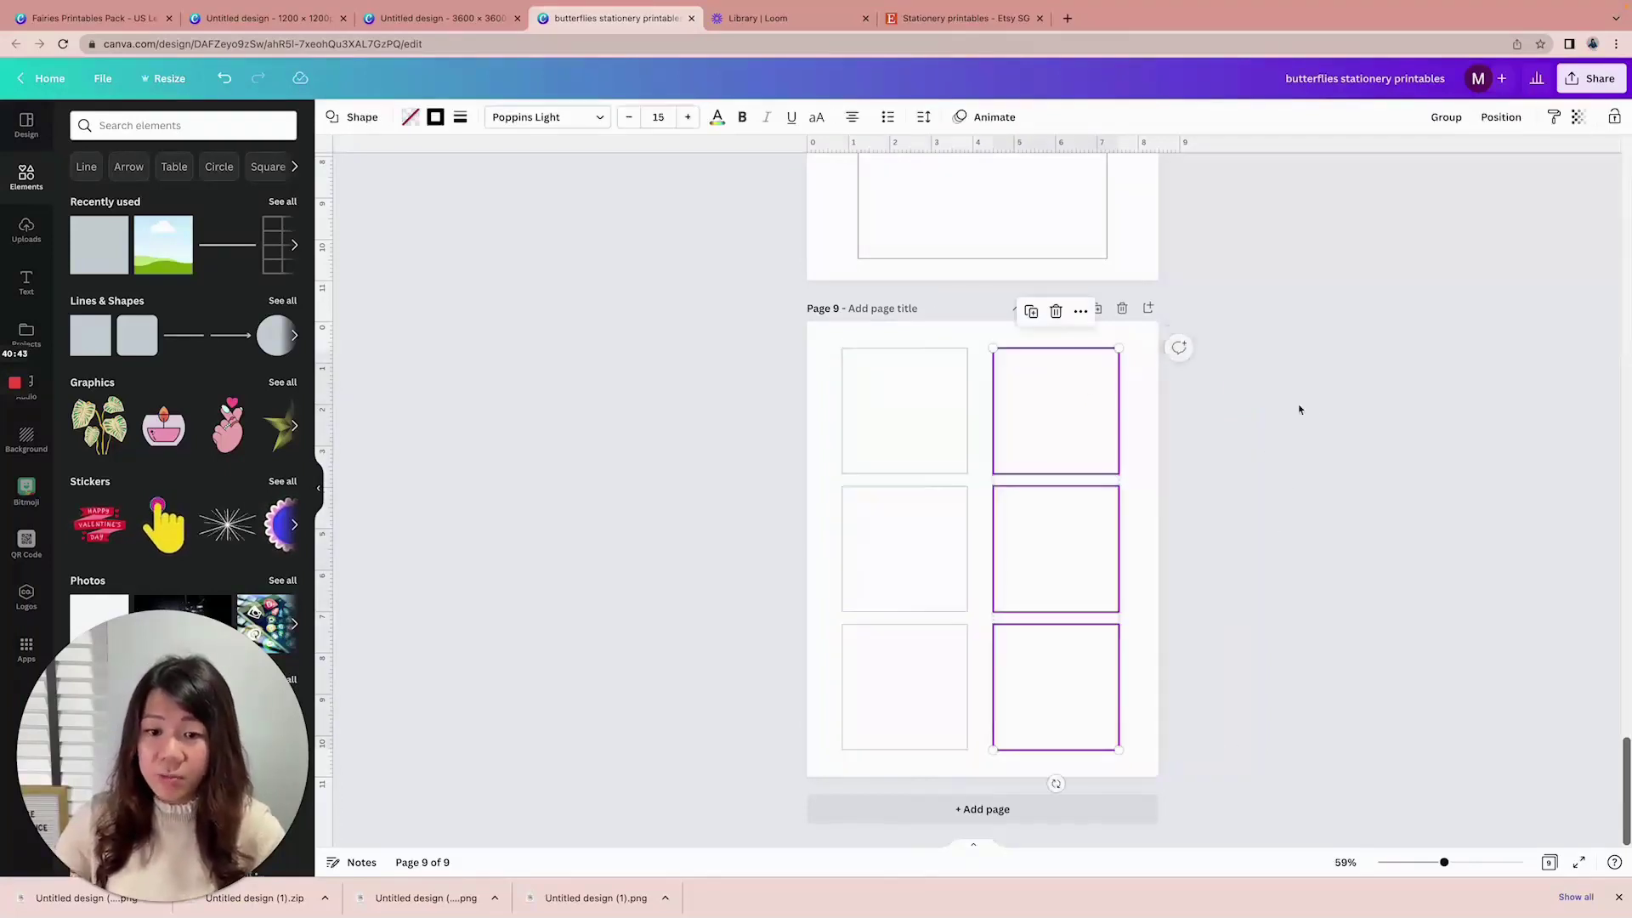
{"action": "left_click", "coordinate": [1500, 116]}
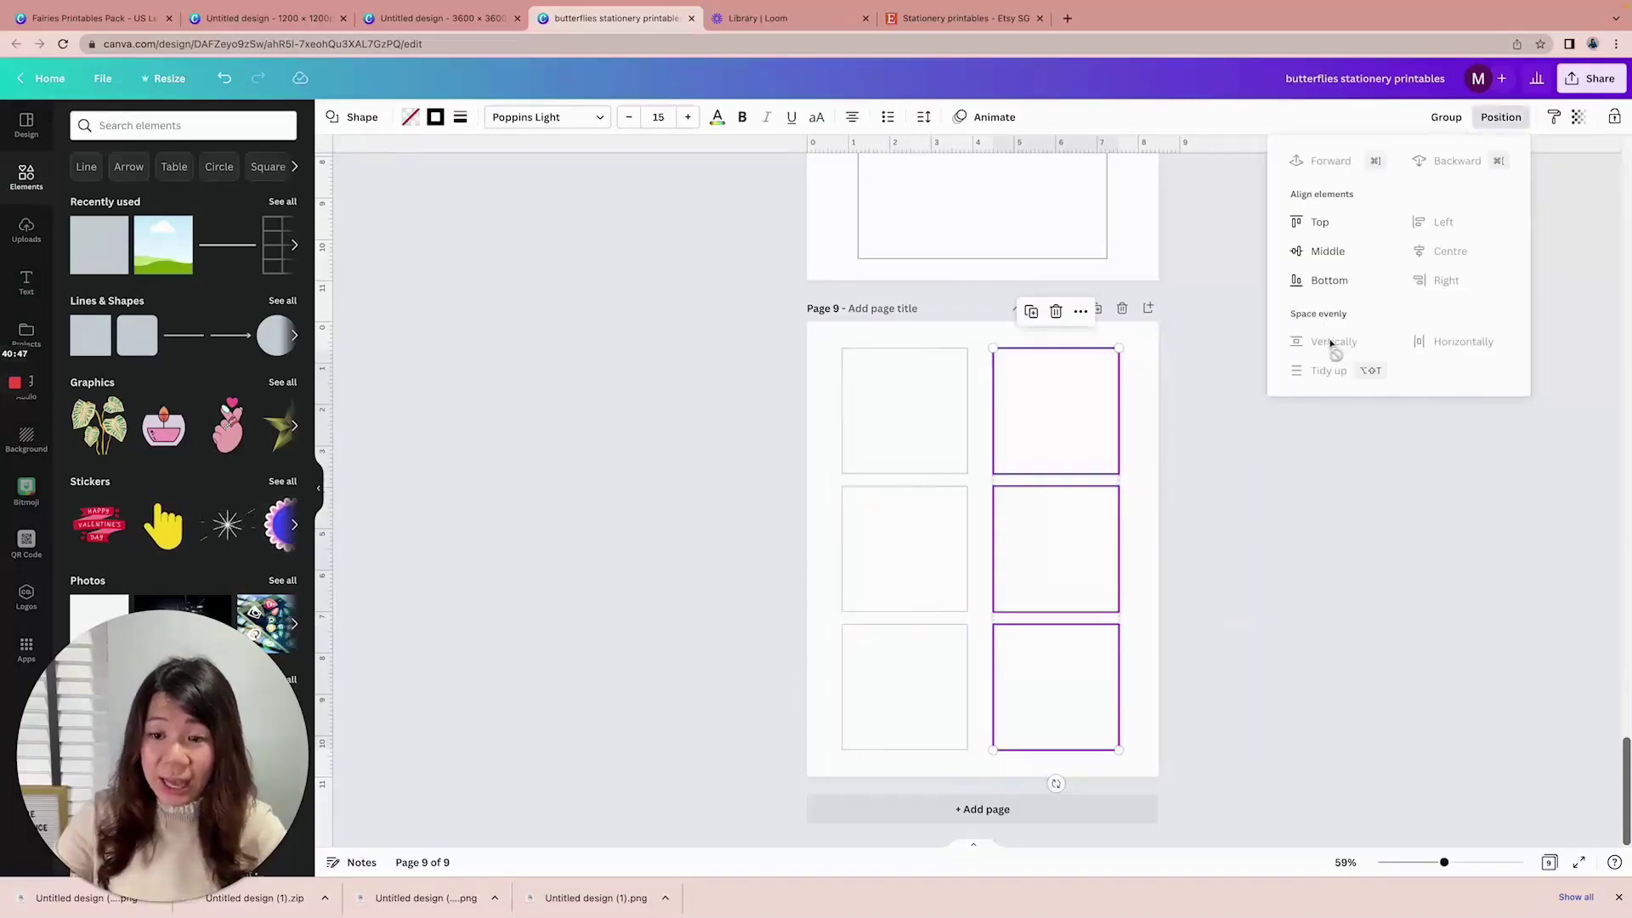
{"action": "left_click", "coordinate": [1328, 485]}
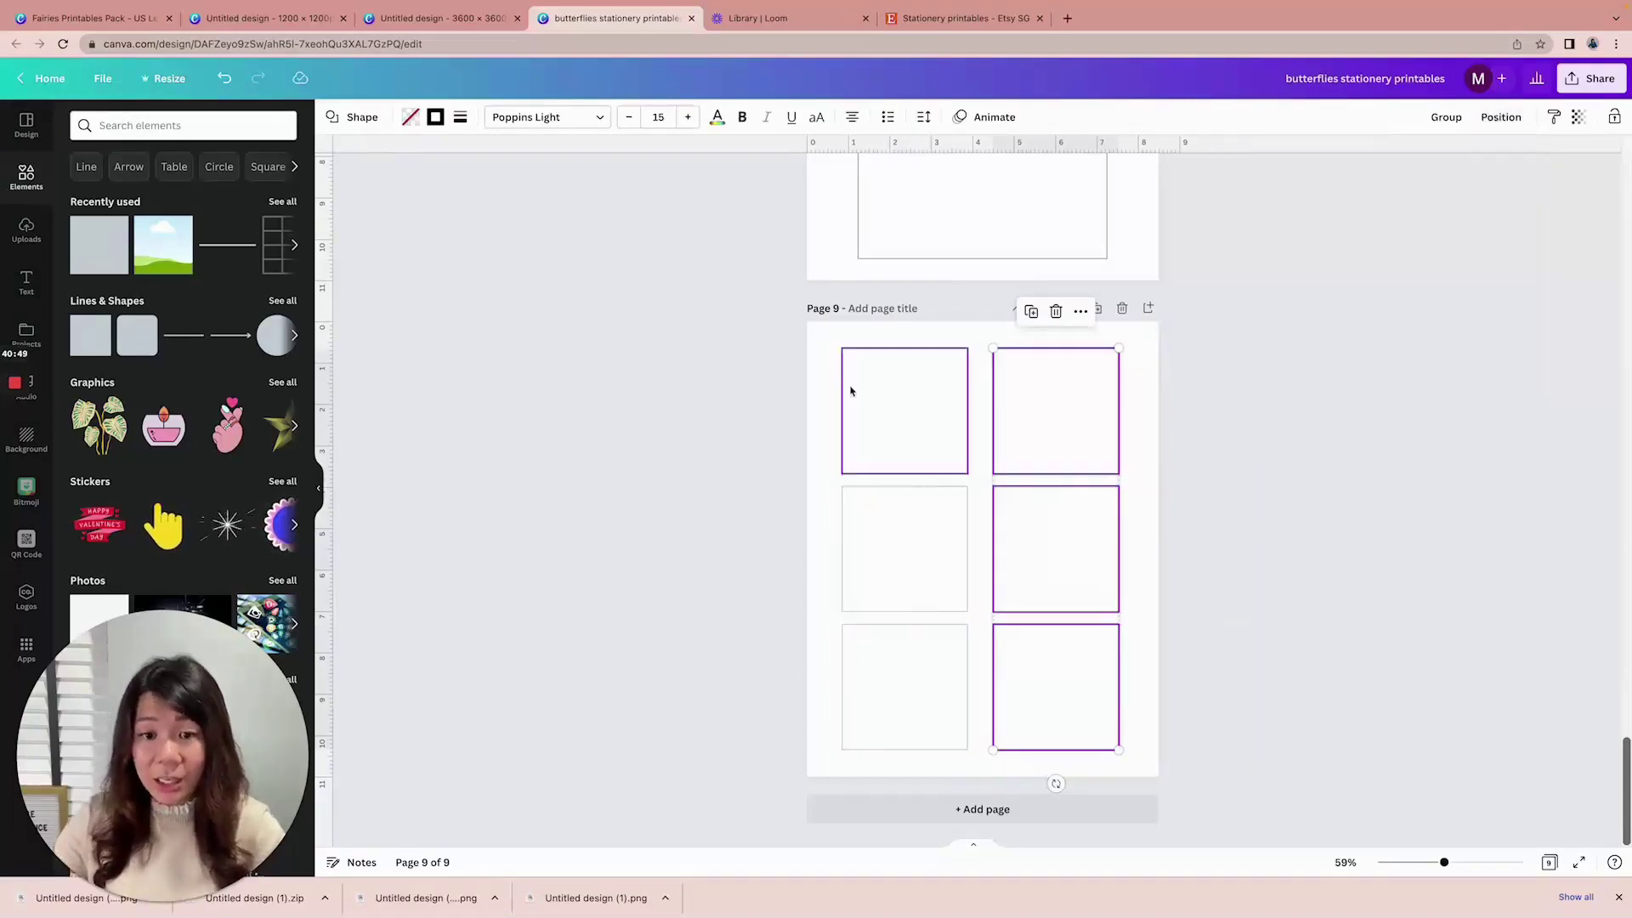
{"action": "left_click_drag", "start_coordinate": [808, 368], "coordinate": [906, 714]}
{"action": "left_click", "coordinate": [1501, 116]}
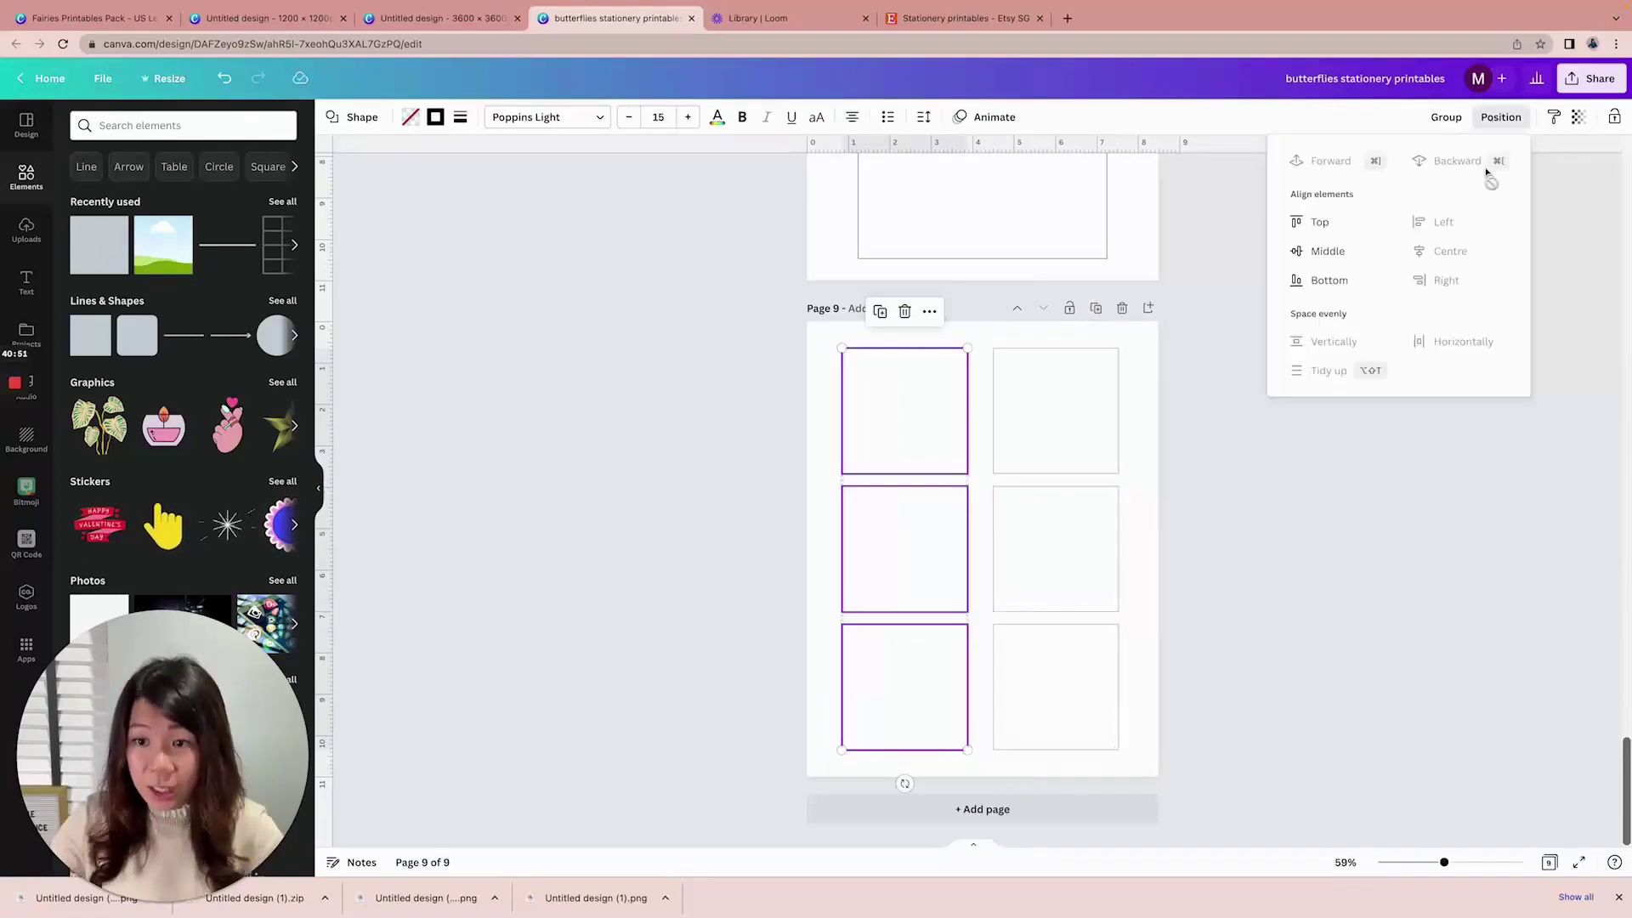
{"action": "left_click", "coordinate": [1428, 485]}
{"action": "left_click", "coordinate": [1425, 487]}
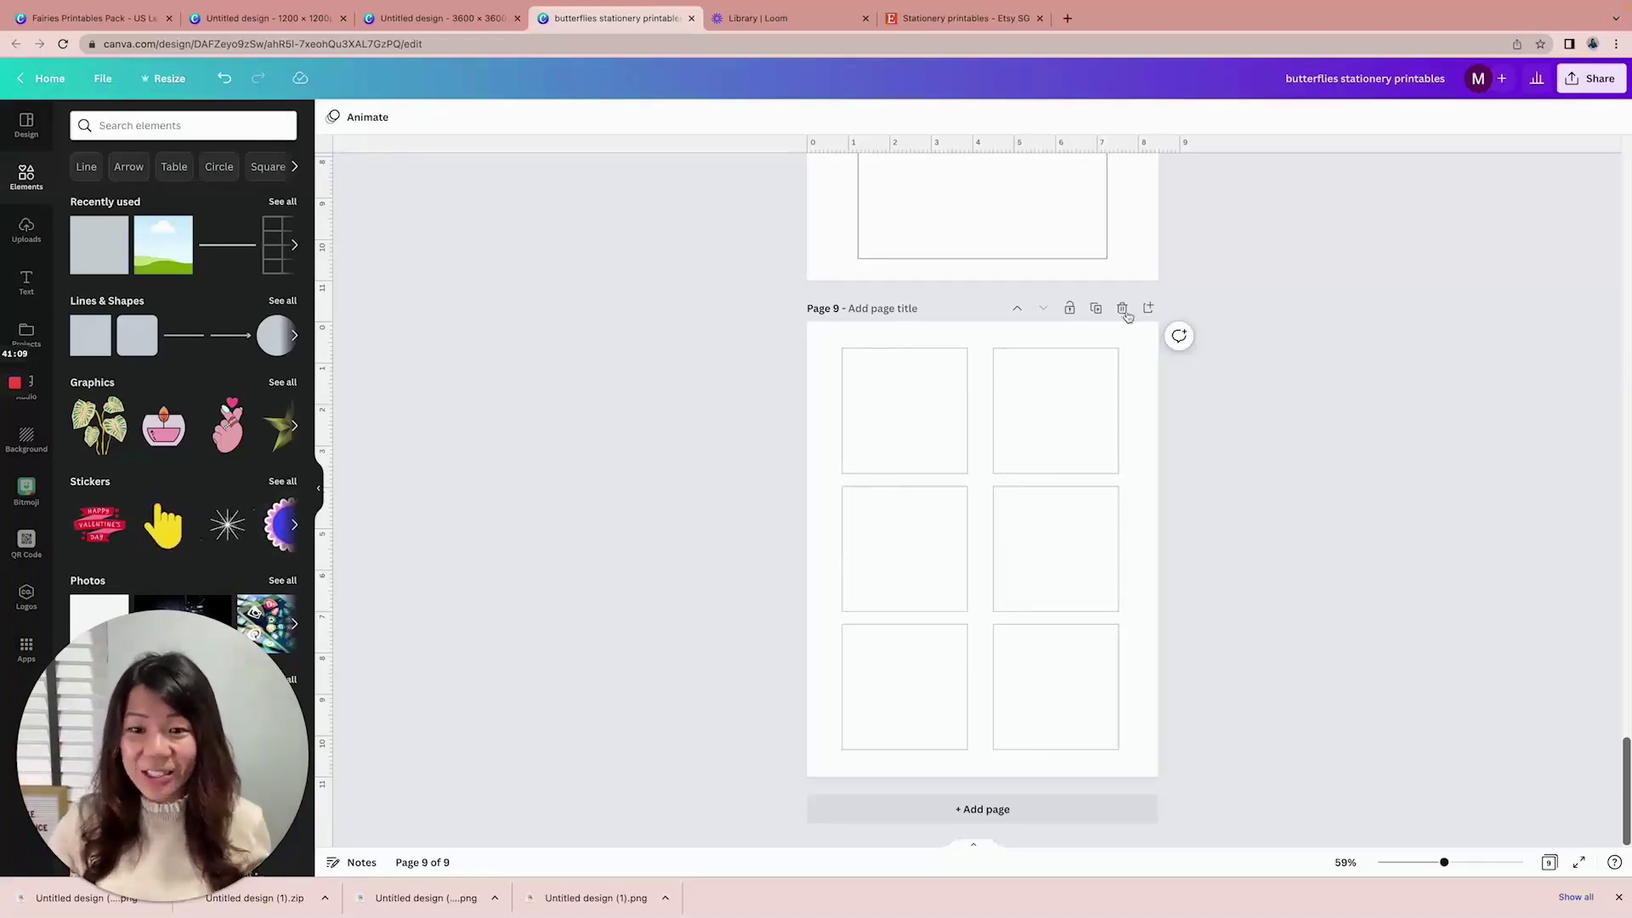
Duplicate page 9 with its grid of six outlined squares
{"action": "left_click", "coordinate": [1096, 308]}
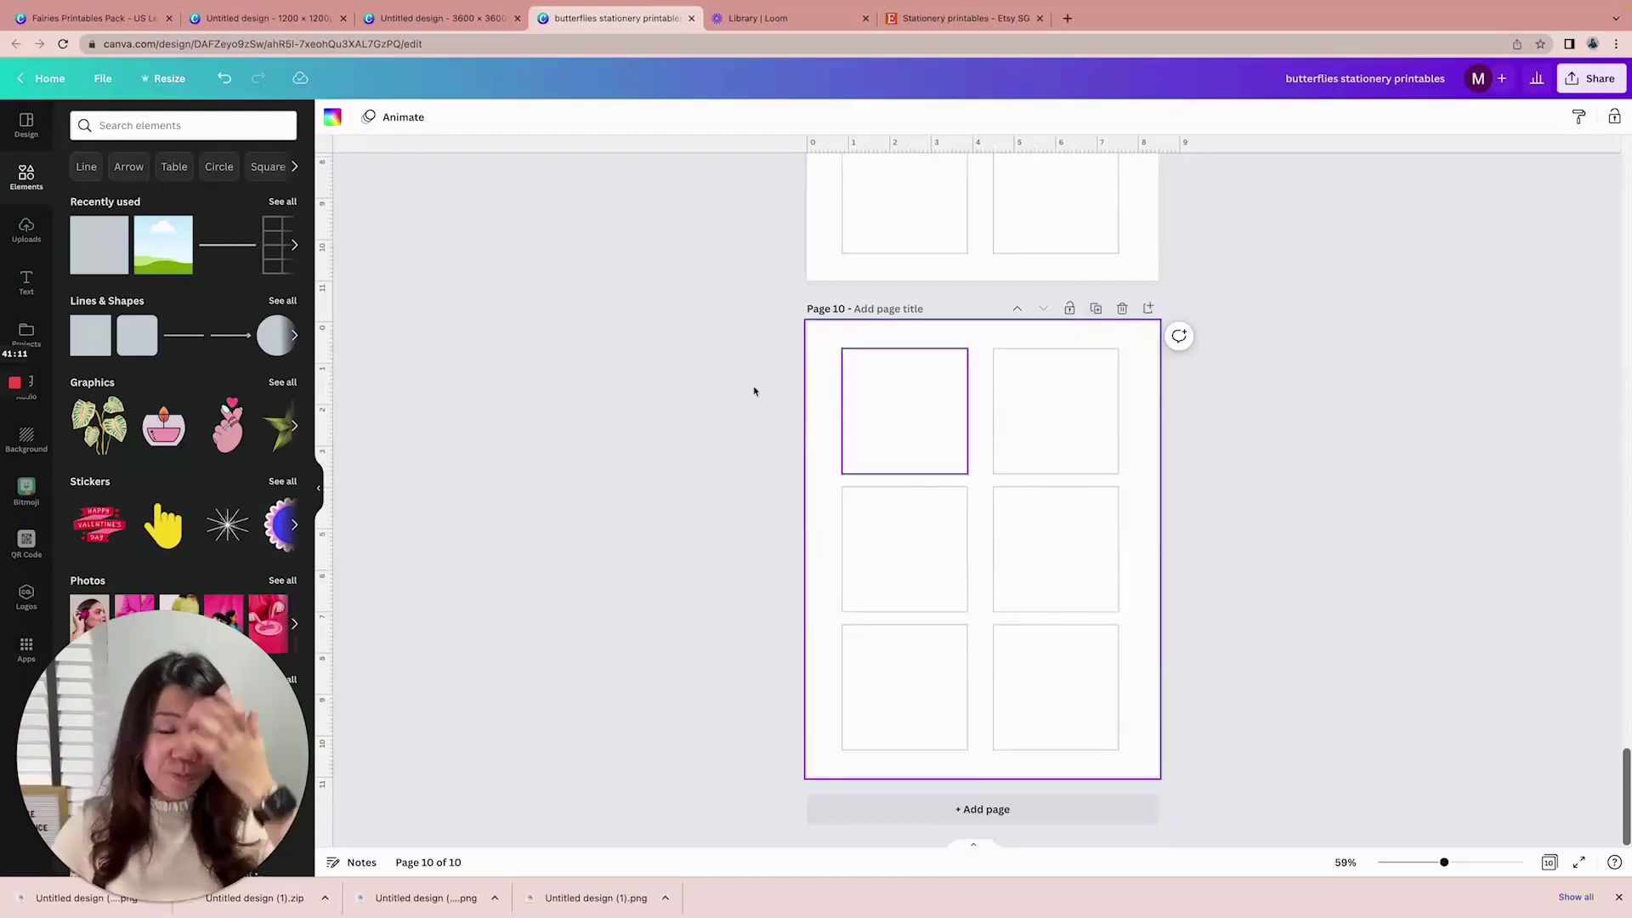
Add an image frame to page 10 and fit it exactly over the upper-left outlined square
{"action": "left_click", "coordinate": [162, 267]}
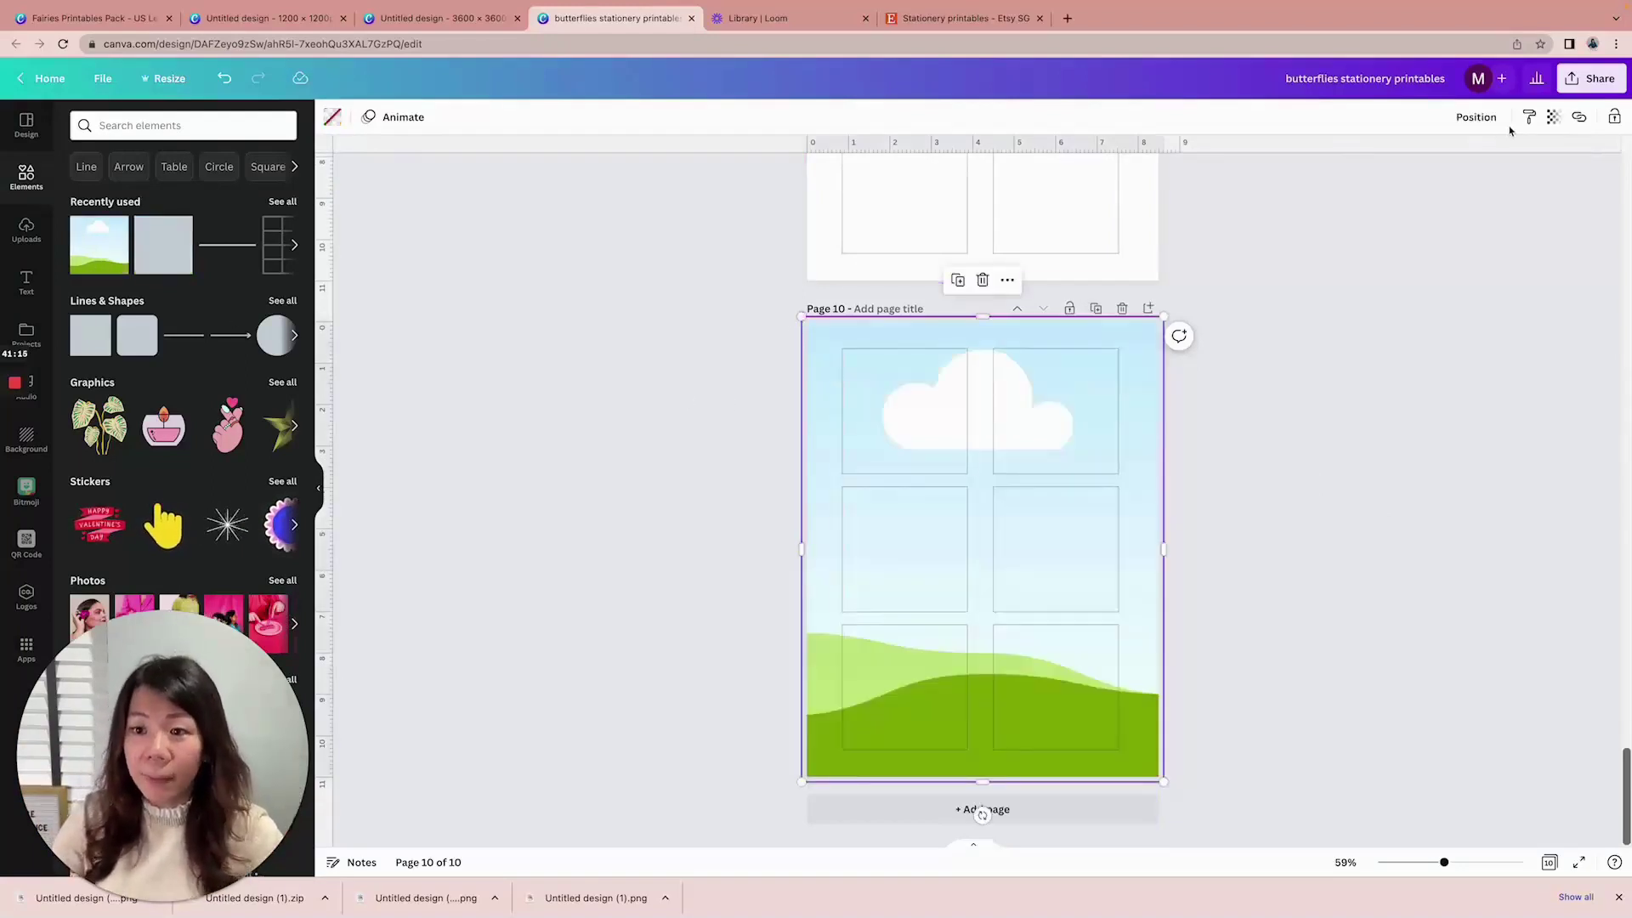
{"action": "left_click", "coordinate": [1476, 117]}
{"action": "left_click", "coordinate": [1305, 190]}
{"action": "left_click_drag", "start_coordinate": [801, 316], "coordinate": [841, 349]}
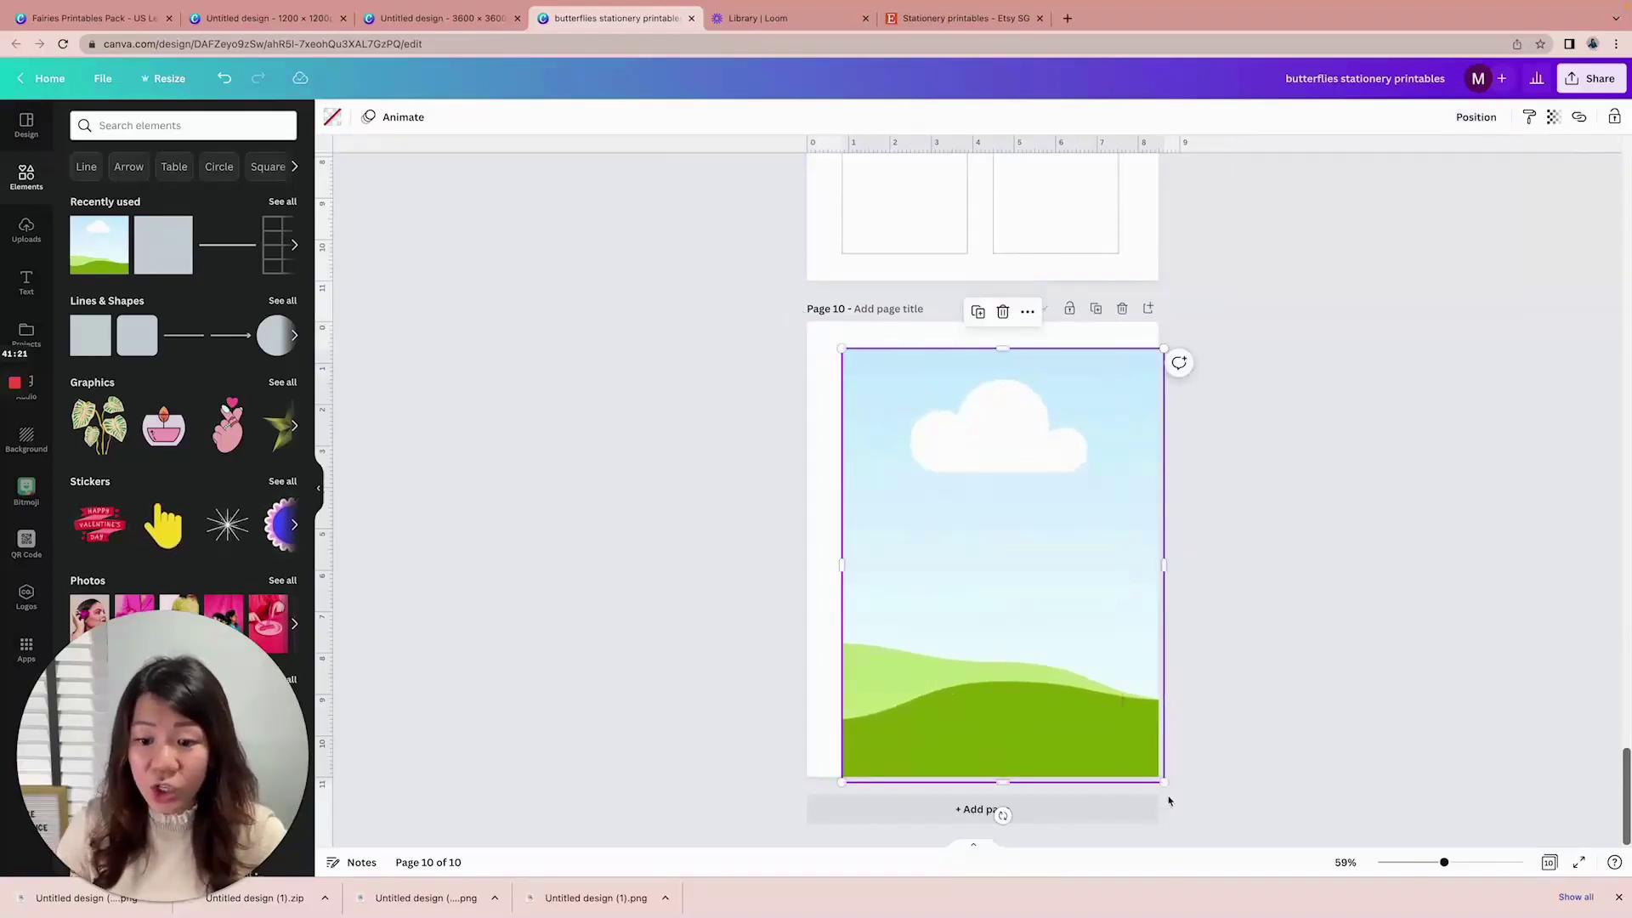
{"action": "left_click_drag", "start_coordinate": [1163, 779], "coordinate": [969, 473]}
Fill the upper-left frame with the uploaded dense butterfly pattern
{"action": "left_click", "coordinate": [26, 228]}
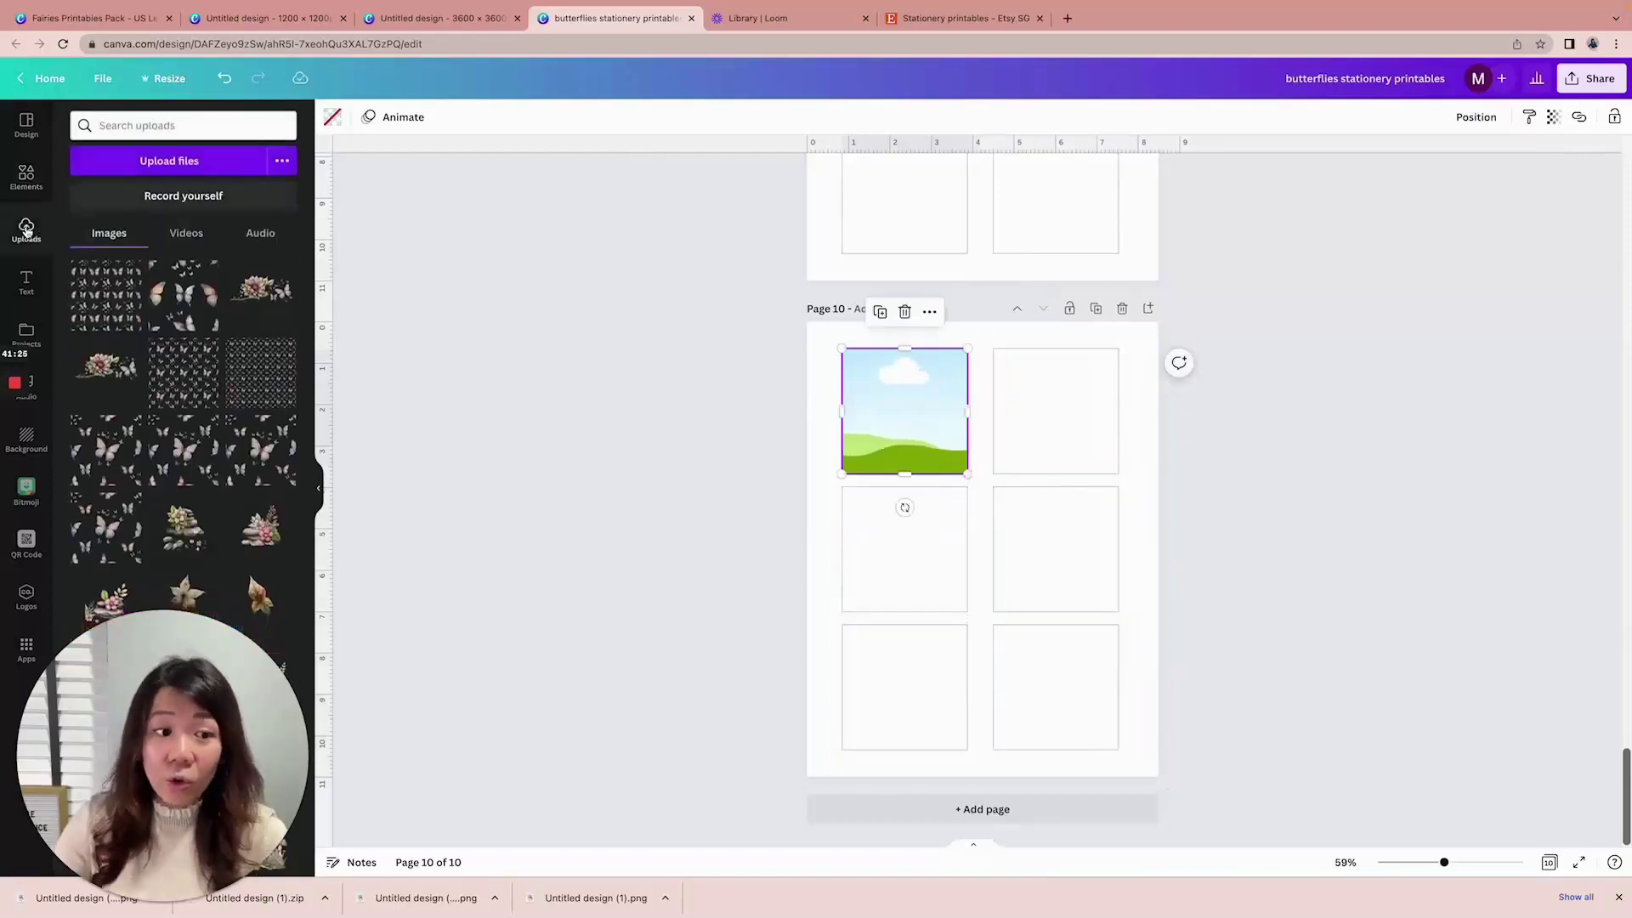
{"action": "left_click_drag", "start_coordinate": [106, 293], "coordinate": [896, 408]}
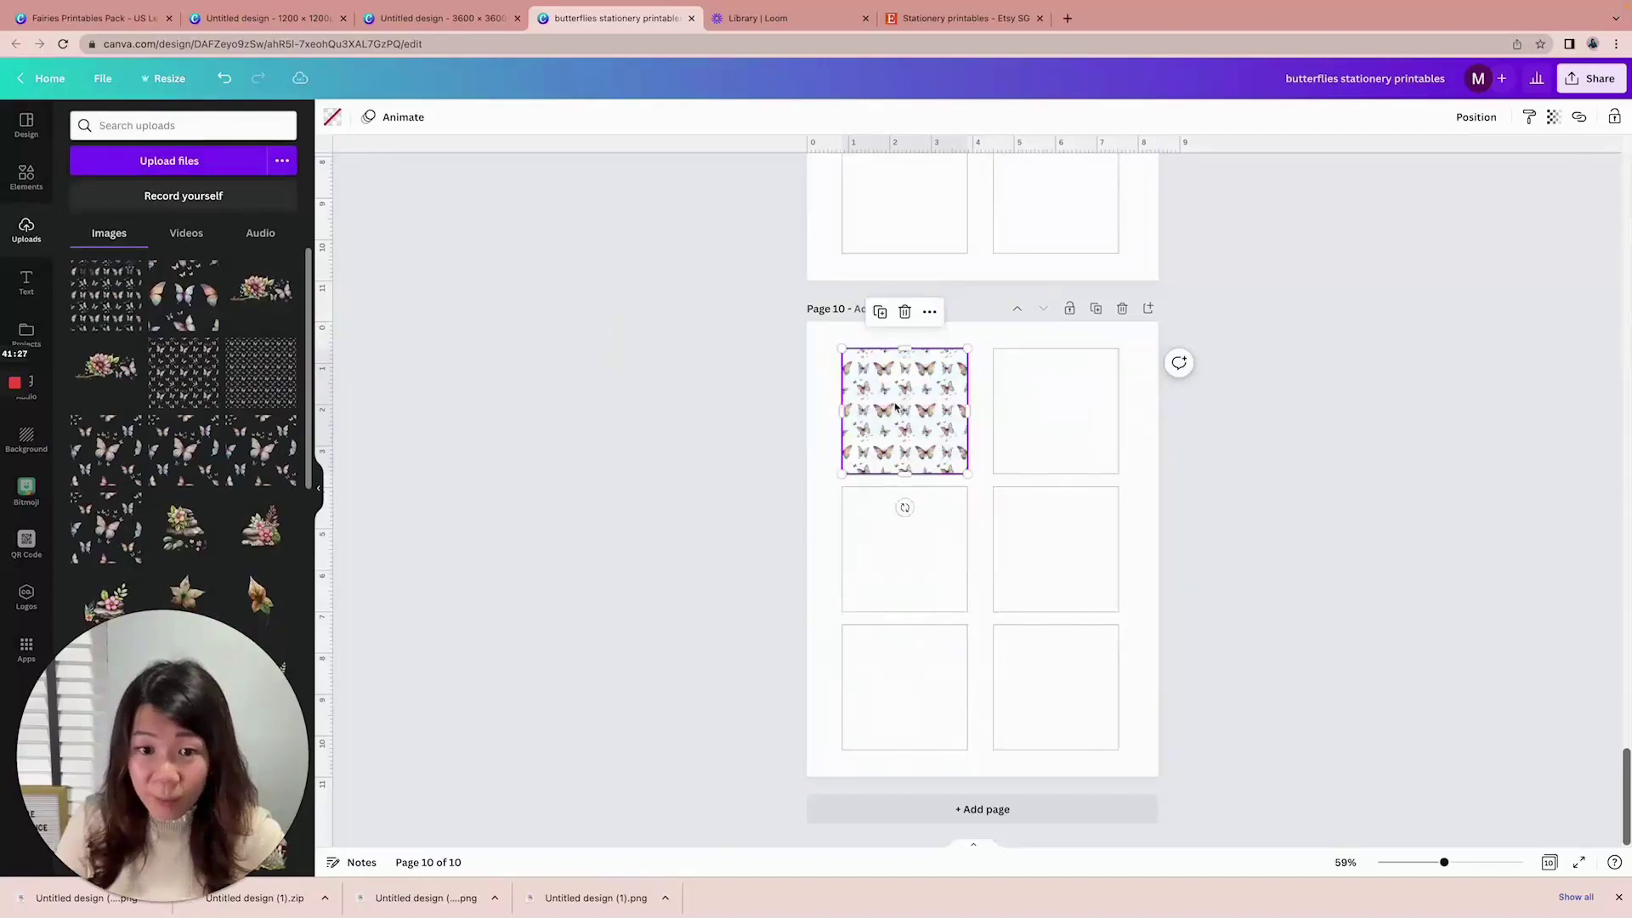
{"action": "left_click", "coordinate": [1337, 526]}
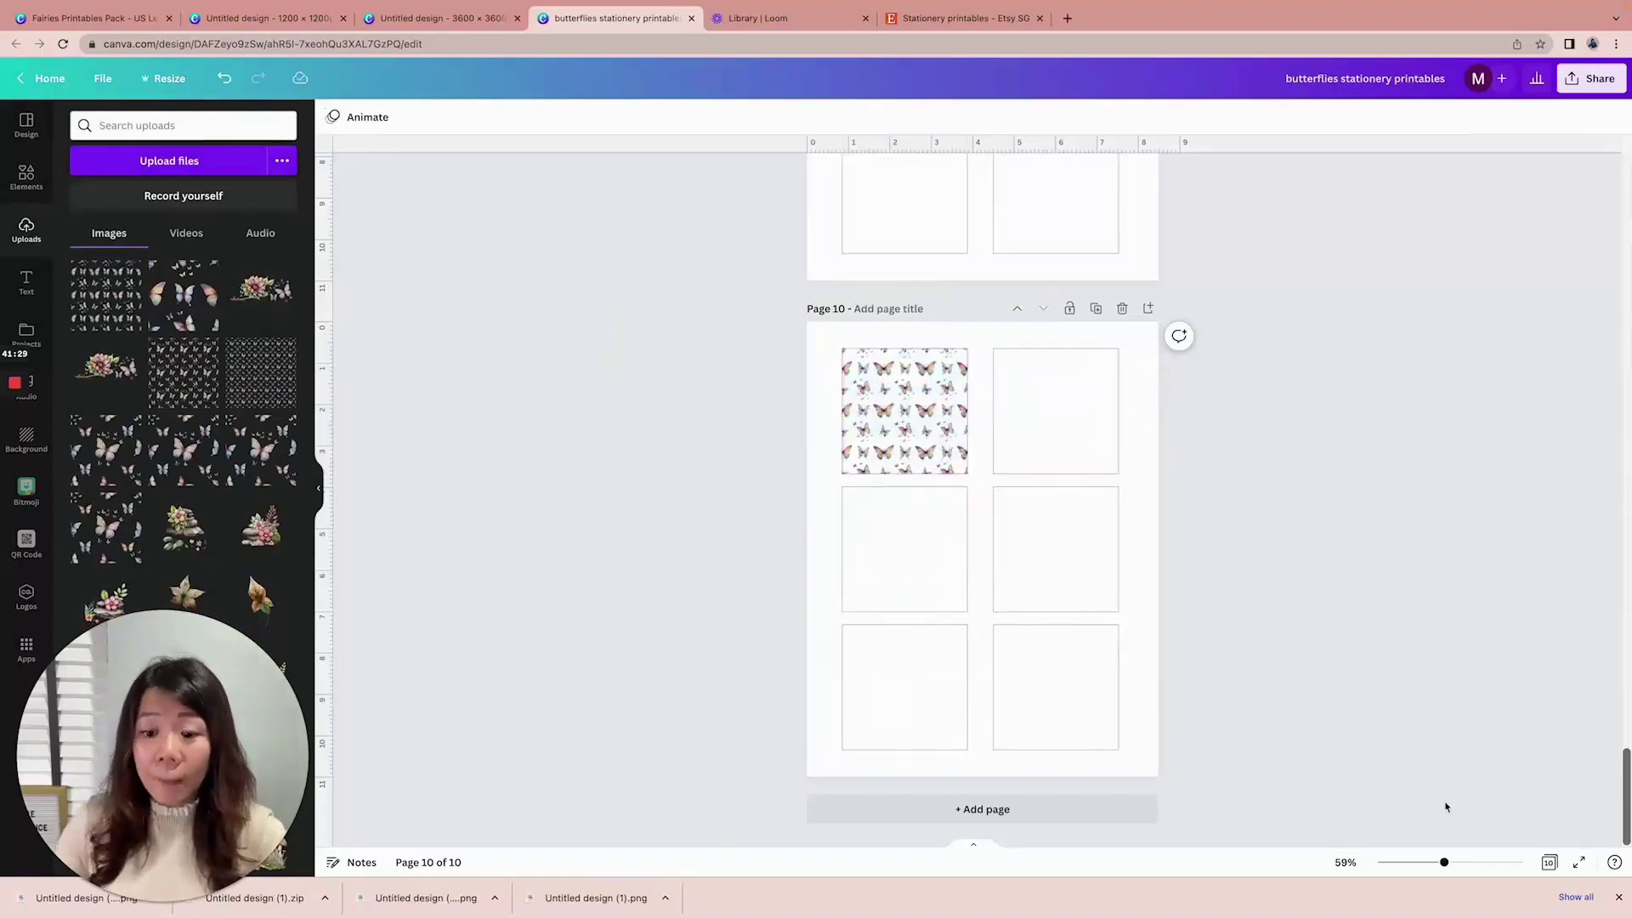
Centre a white square over the butterfly pattern in the upper-left note, leaving an even patterned border
{"action": "left_click_drag", "start_coordinate": [1444, 863], "coordinate": [1468, 862]}
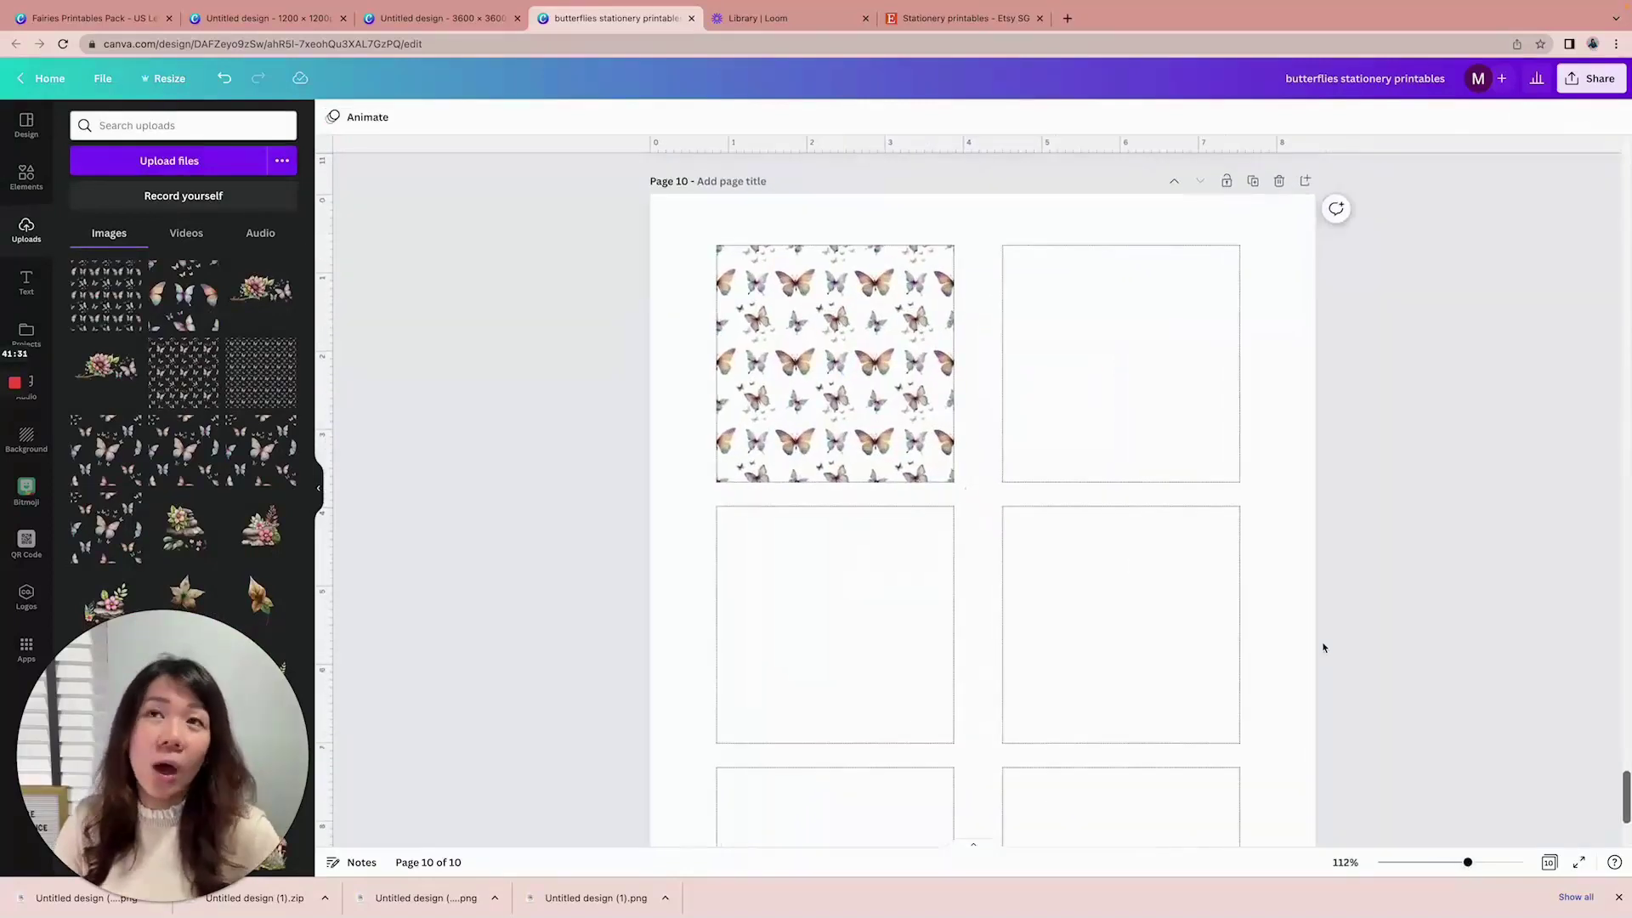
{"action": "scroll", "coordinate": [1323, 648], "scroll_direction": "up", "scroll_amount": 2}
{"action": "scroll", "coordinate": [1323, 648], "scroll_direction": "up", "scroll_amount": 1}
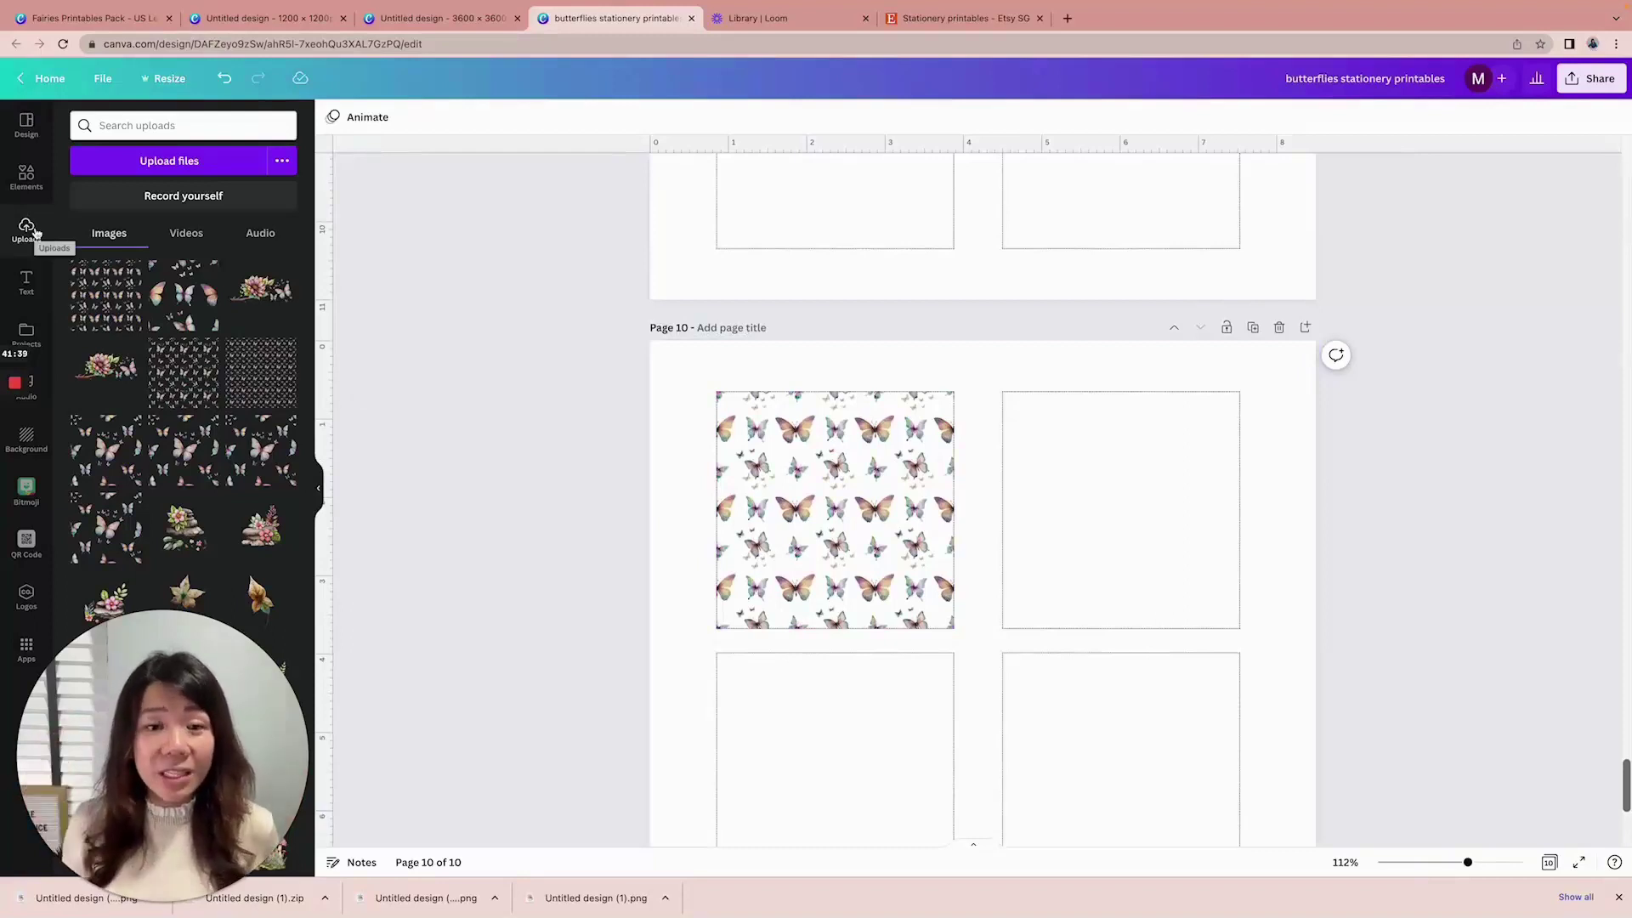
{"action": "left_click", "coordinate": [26, 177]}
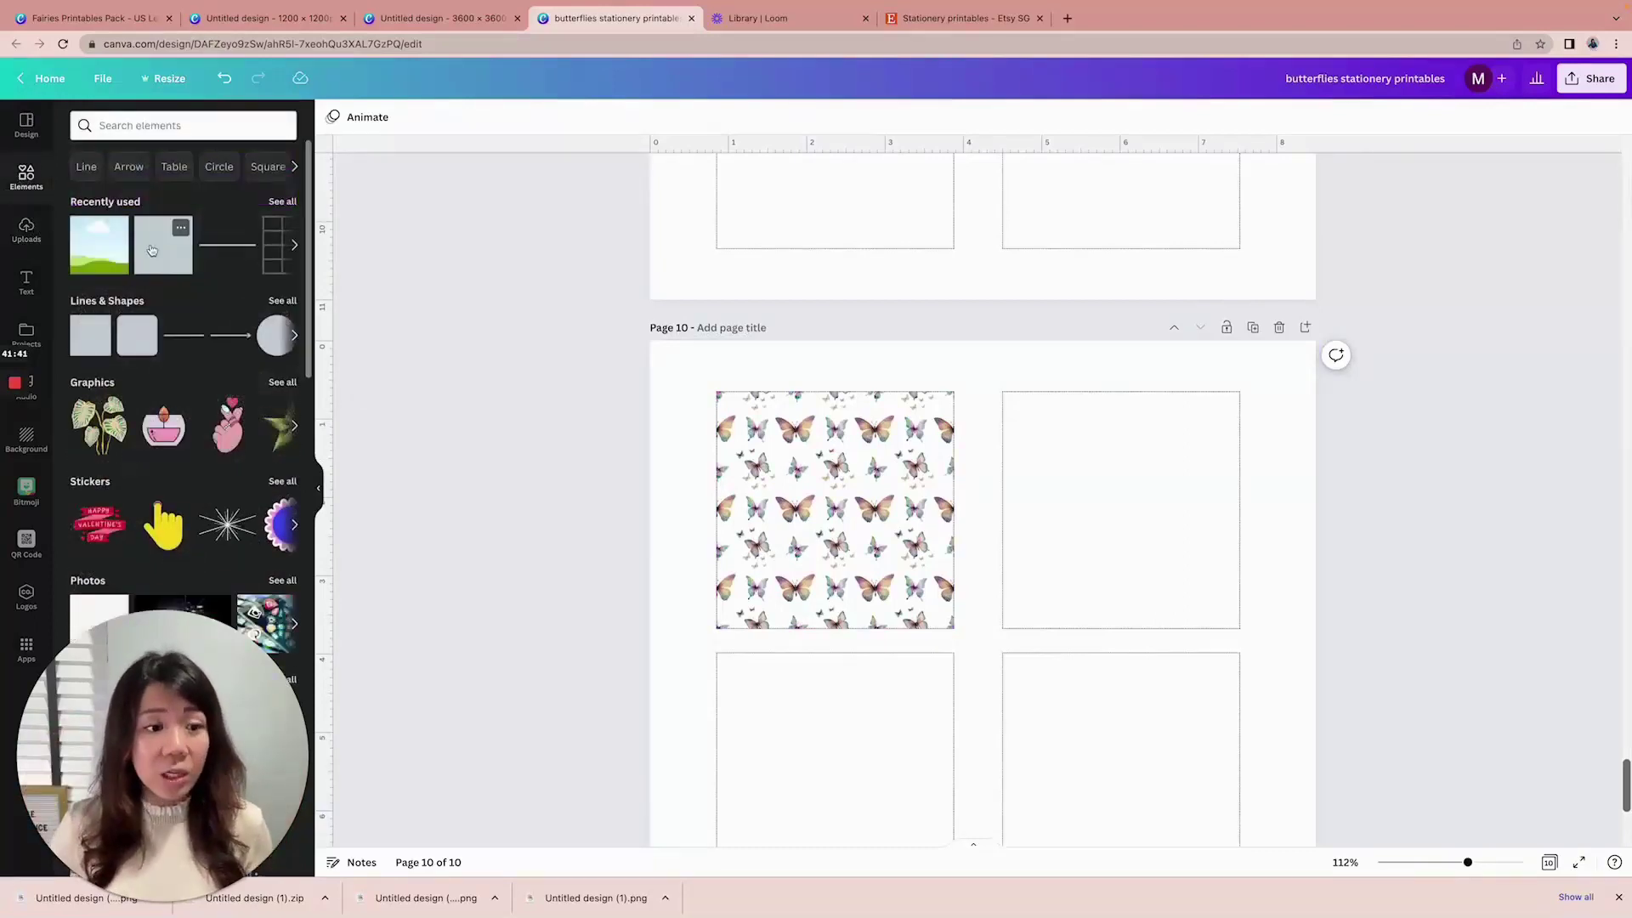
{"action": "left_click", "coordinate": [151, 249]}
{"action": "left_click_drag", "start_coordinate": [972, 721], "coordinate": [828, 458]}
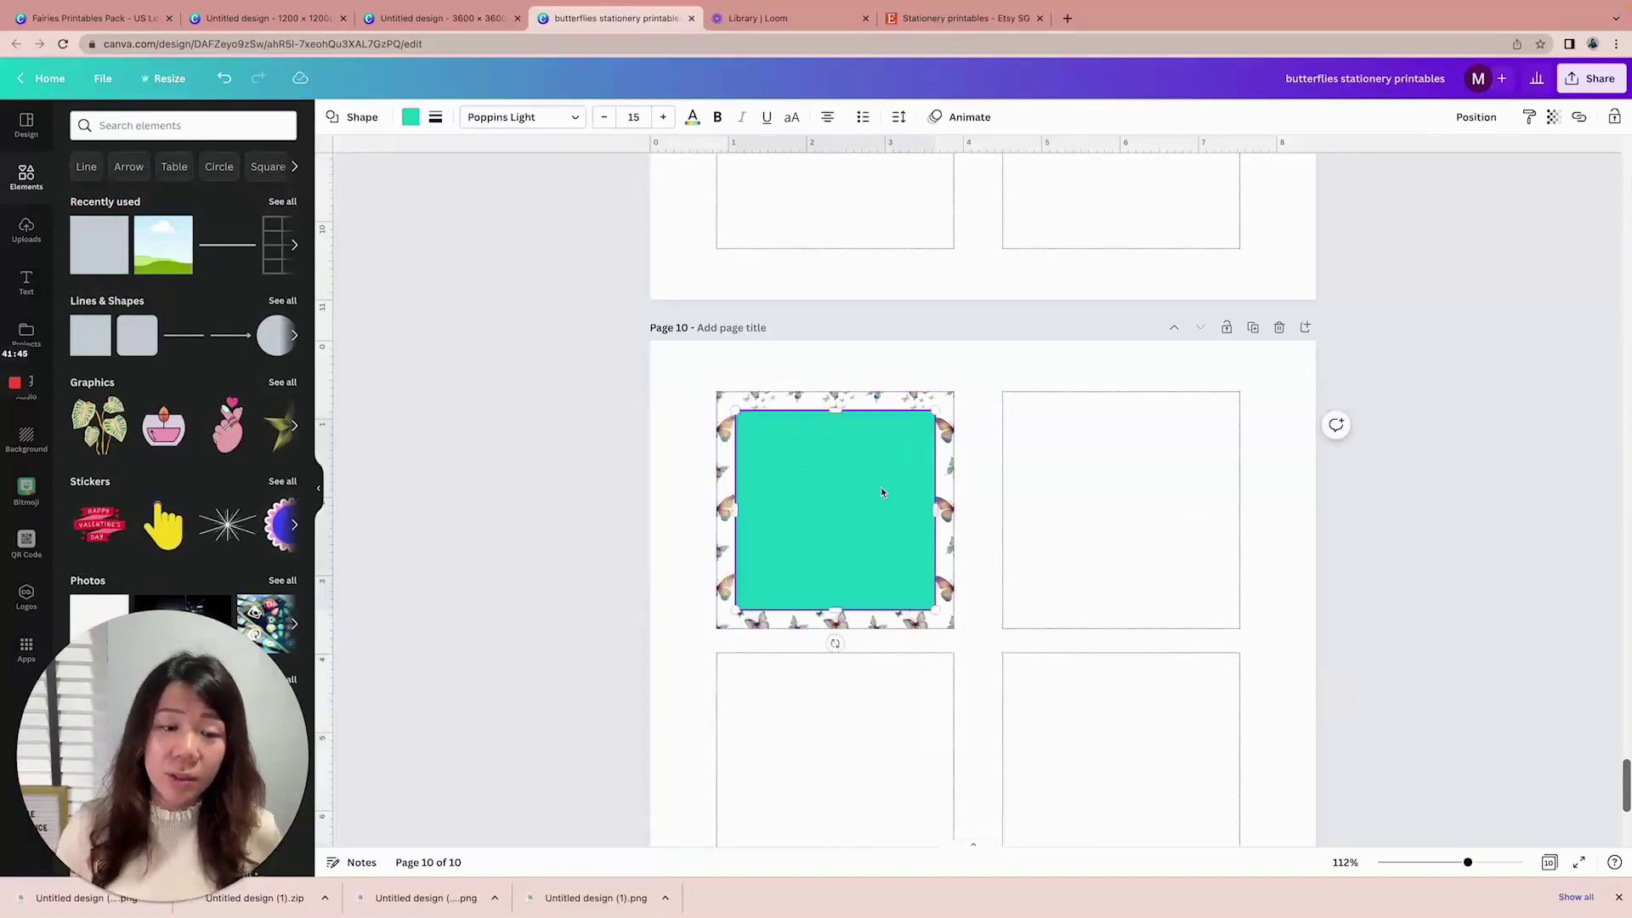
{"action": "left_click", "coordinate": [410, 119]}
{"action": "left_click", "coordinate": [281, 188]}
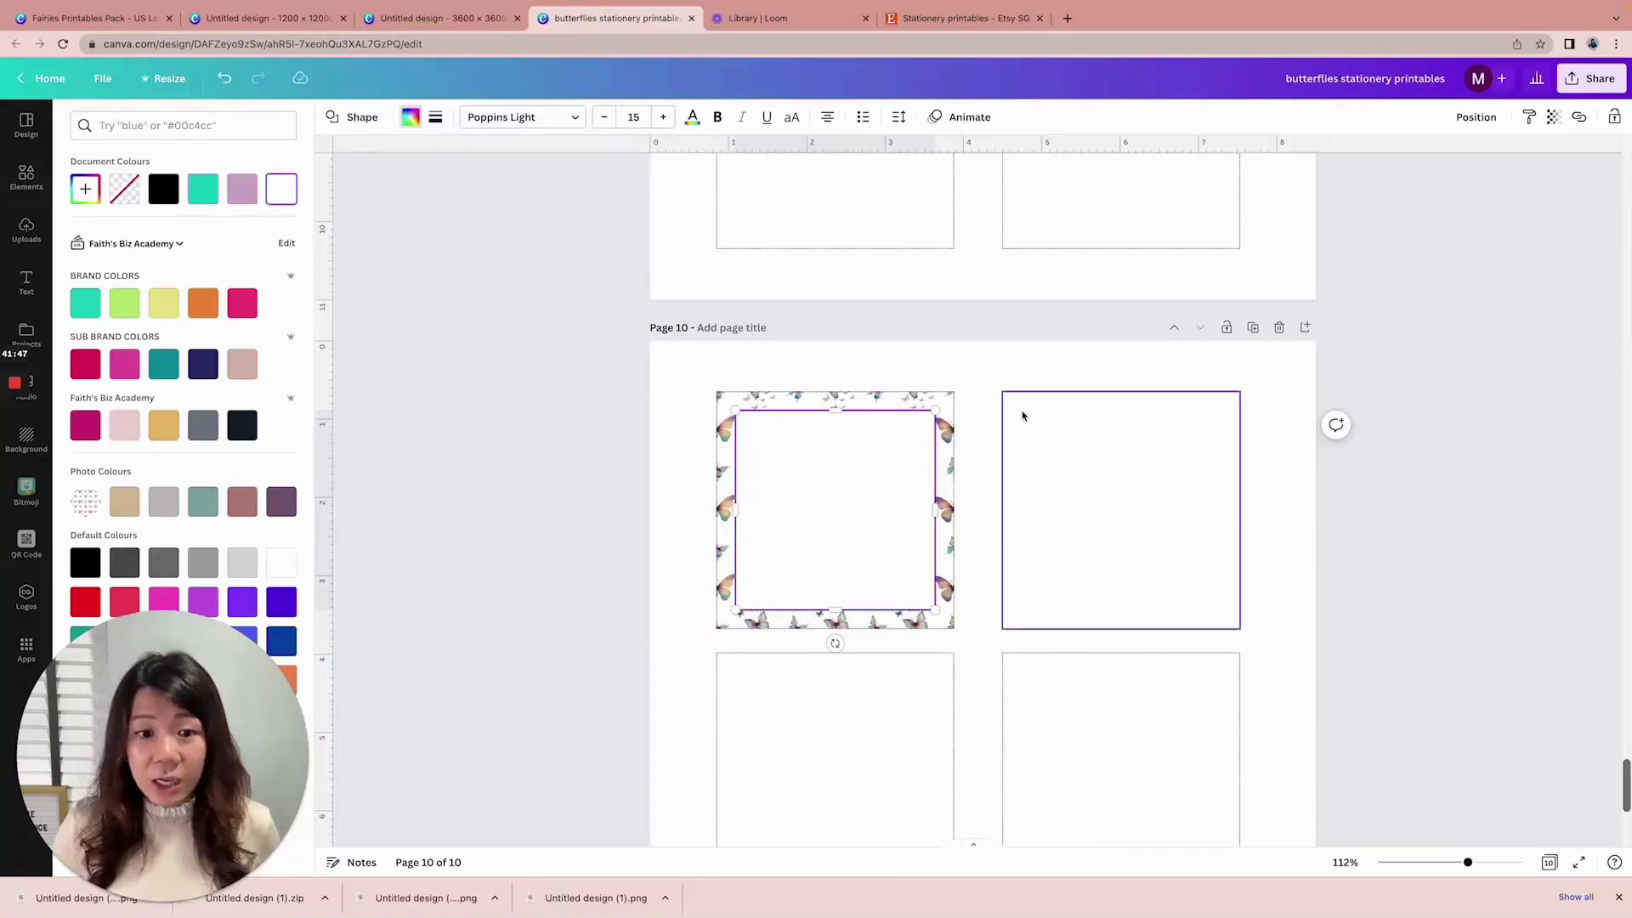
{"action": "left_click", "coordinate": [1448, 449]}
Replace the upper-right outlined square on page 10 with a copy of the butterfly-bordered note
{"action": "scroll", "coordinate": [1449, 450], "scroll_direction": "down", "scroll_amount": 3}
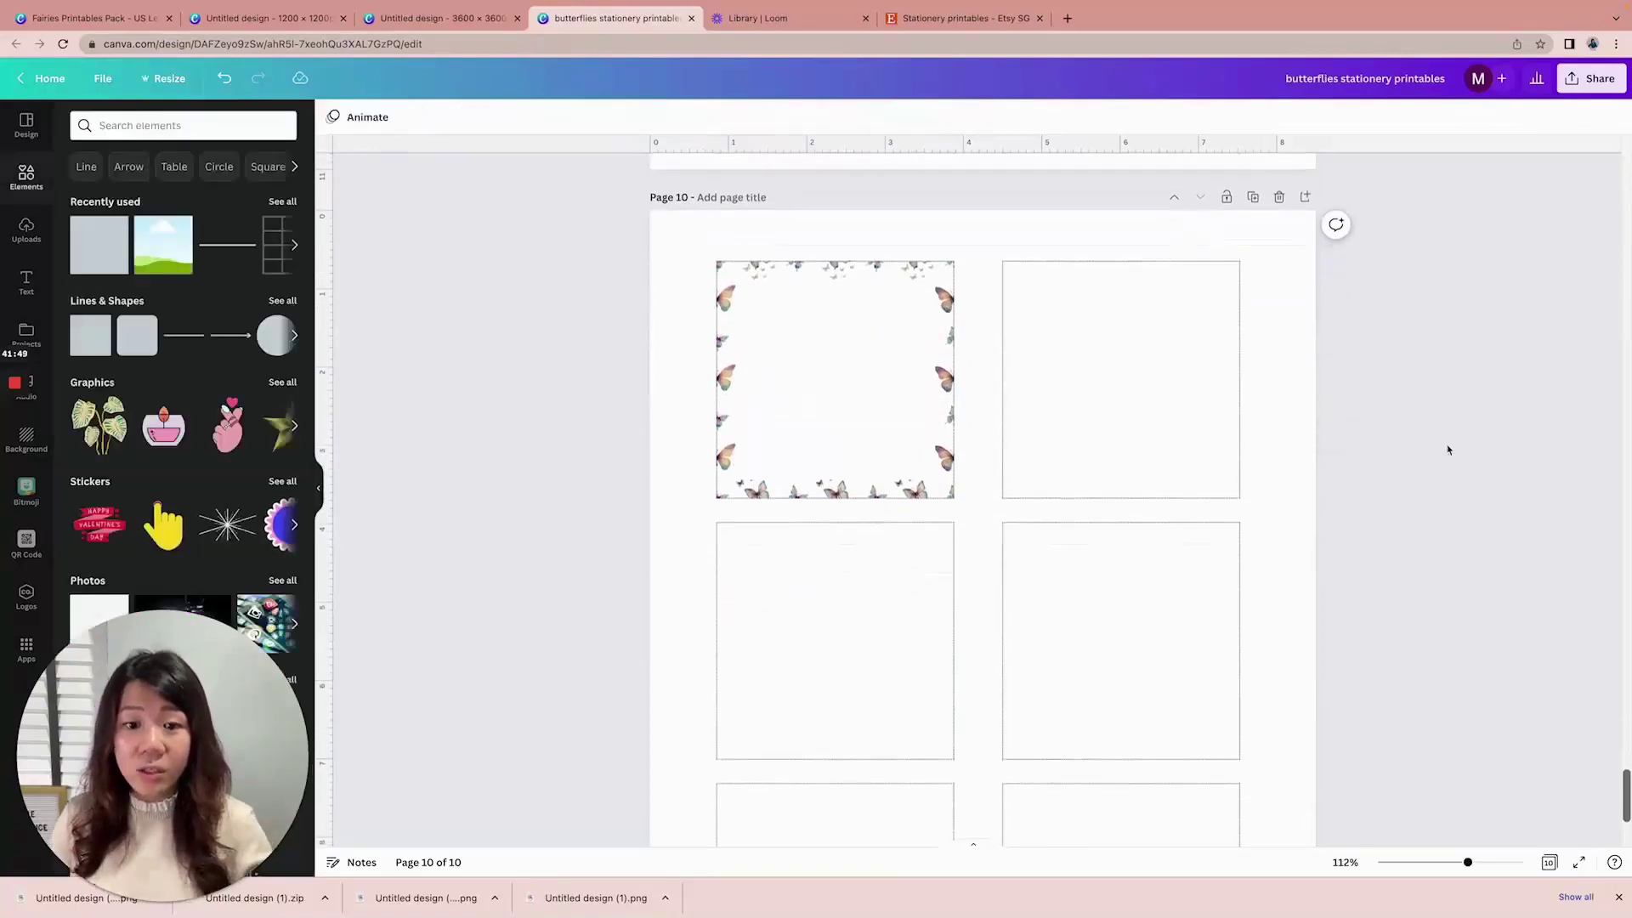
{"action": "scroll", "coordinate": [1449, 450], "scroll_direction": "up", "scroll_amount": 1}
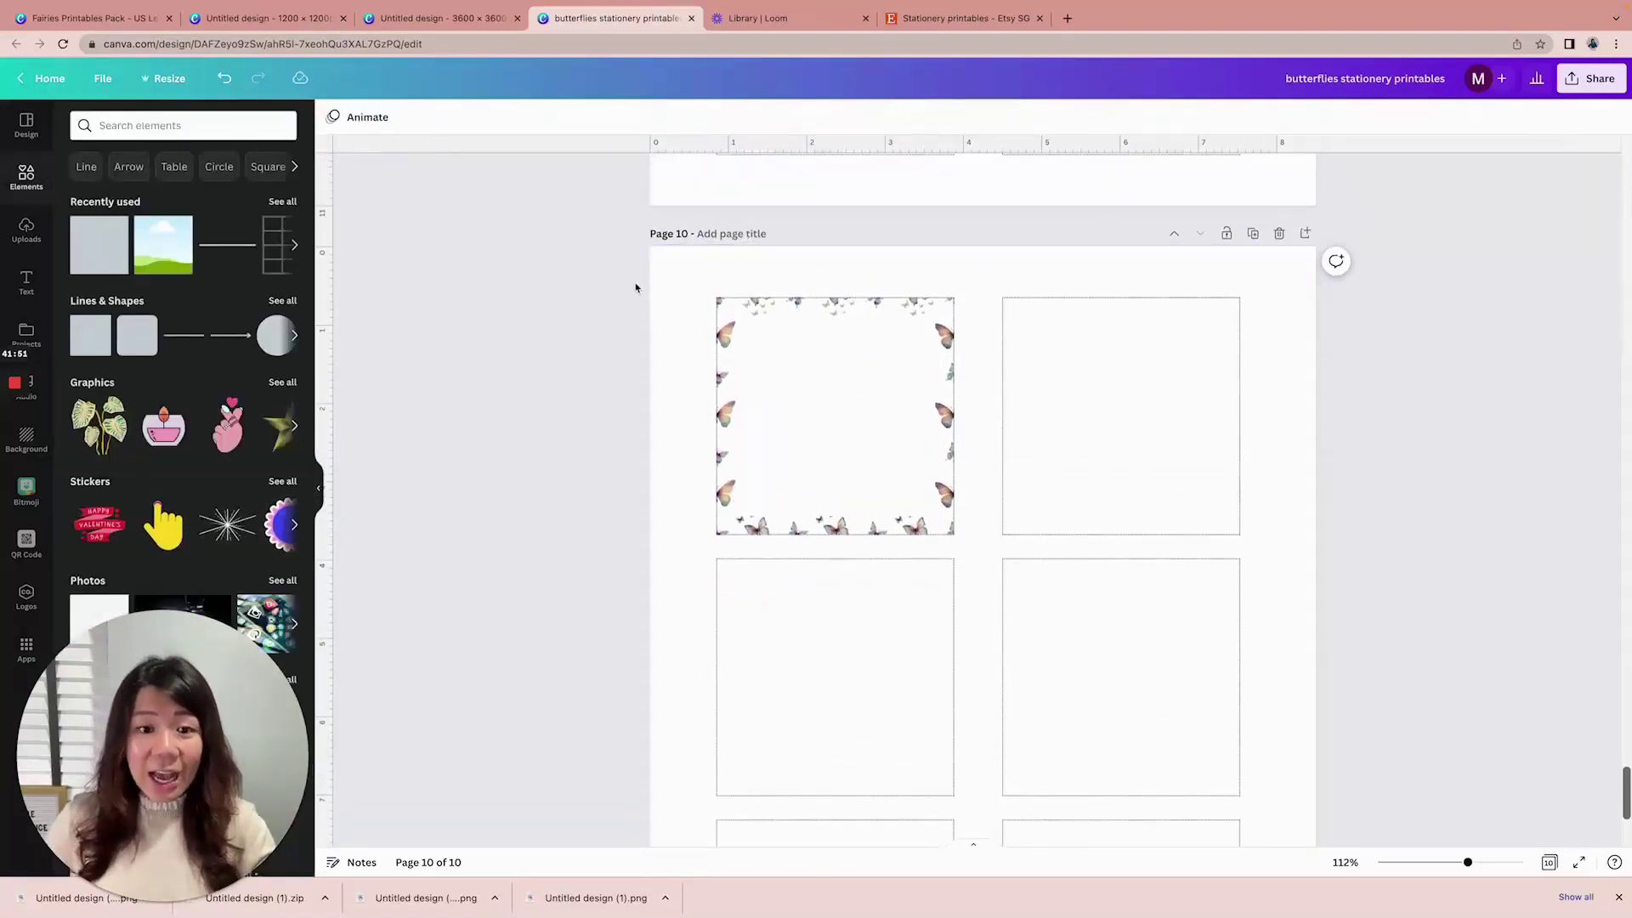
{"action": "left_click", "coordinate": [1209, 441]}
{"action": "key", "text": "Delete"}
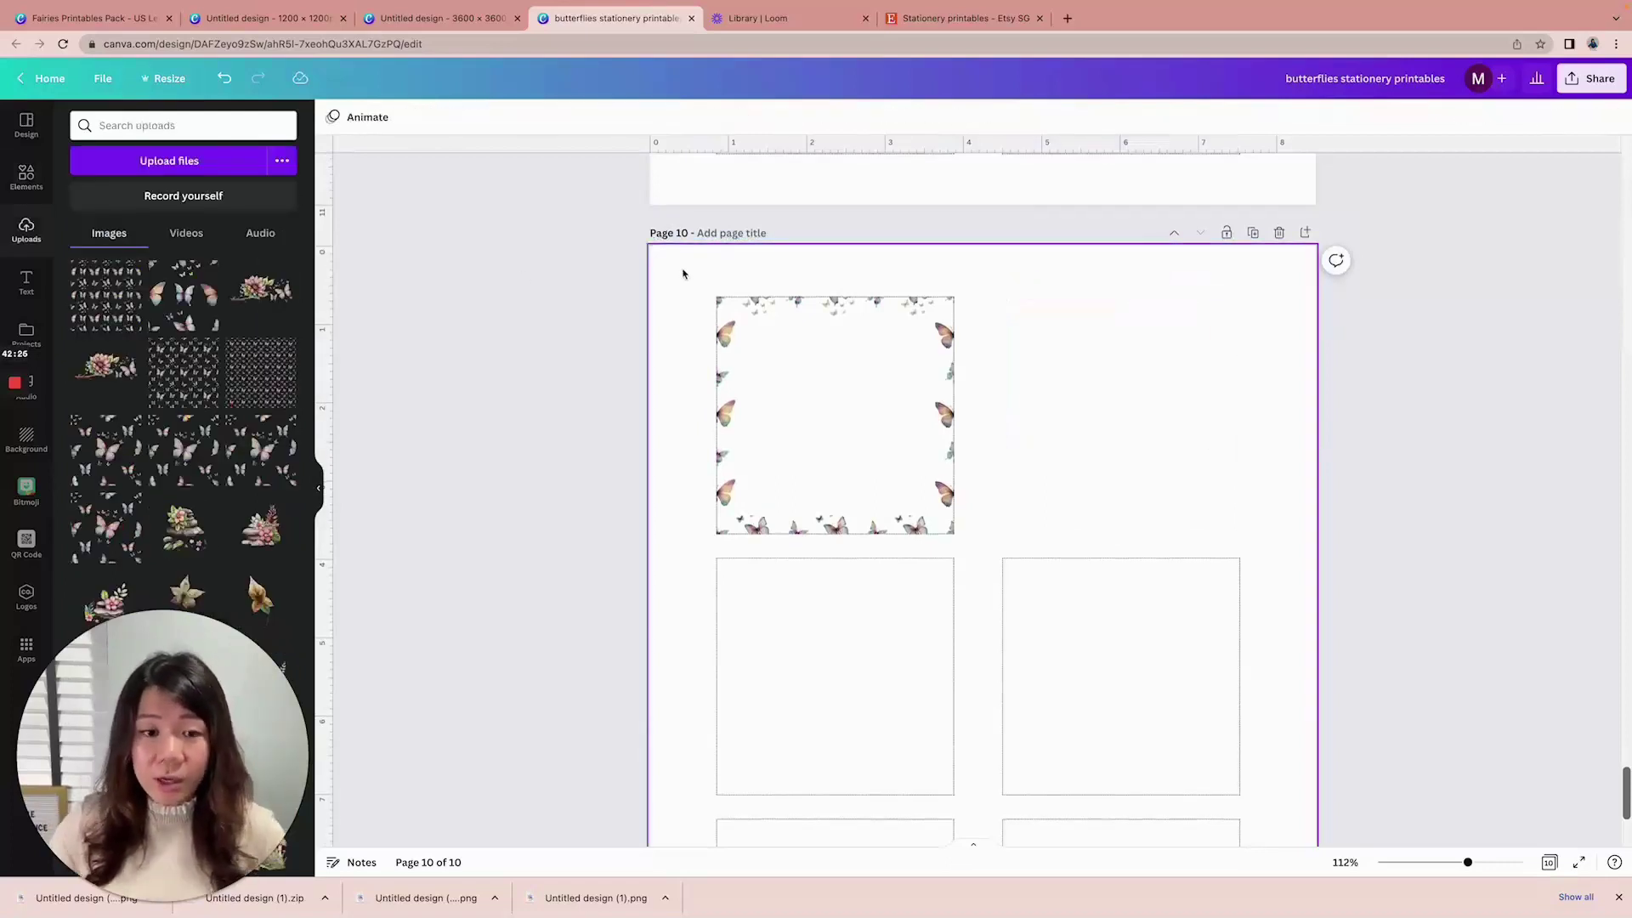
{"action": "left_click_drag", "start_coordinate": [680, 274], "coordinate": [940, 526]}
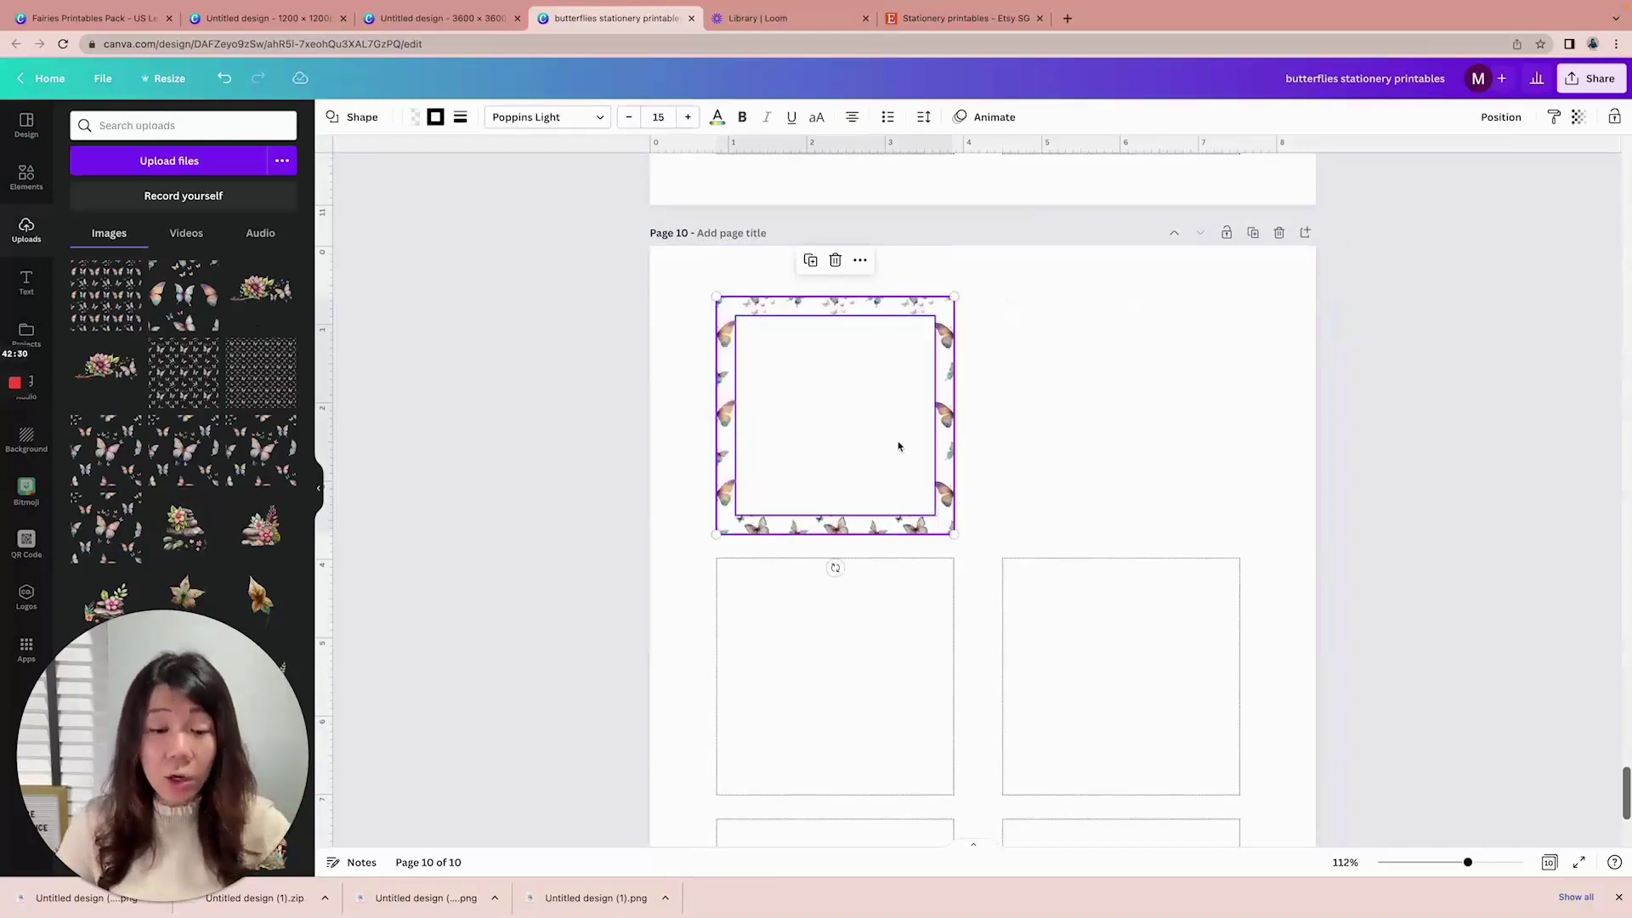
{"action": "key", "text": "super+d"}
{"action": "left_click_drag", "start_coordinate": [845, 401], "coordinate": [1119, 383]}
{"action": "left_click", "coordinate": [1271, 427]}
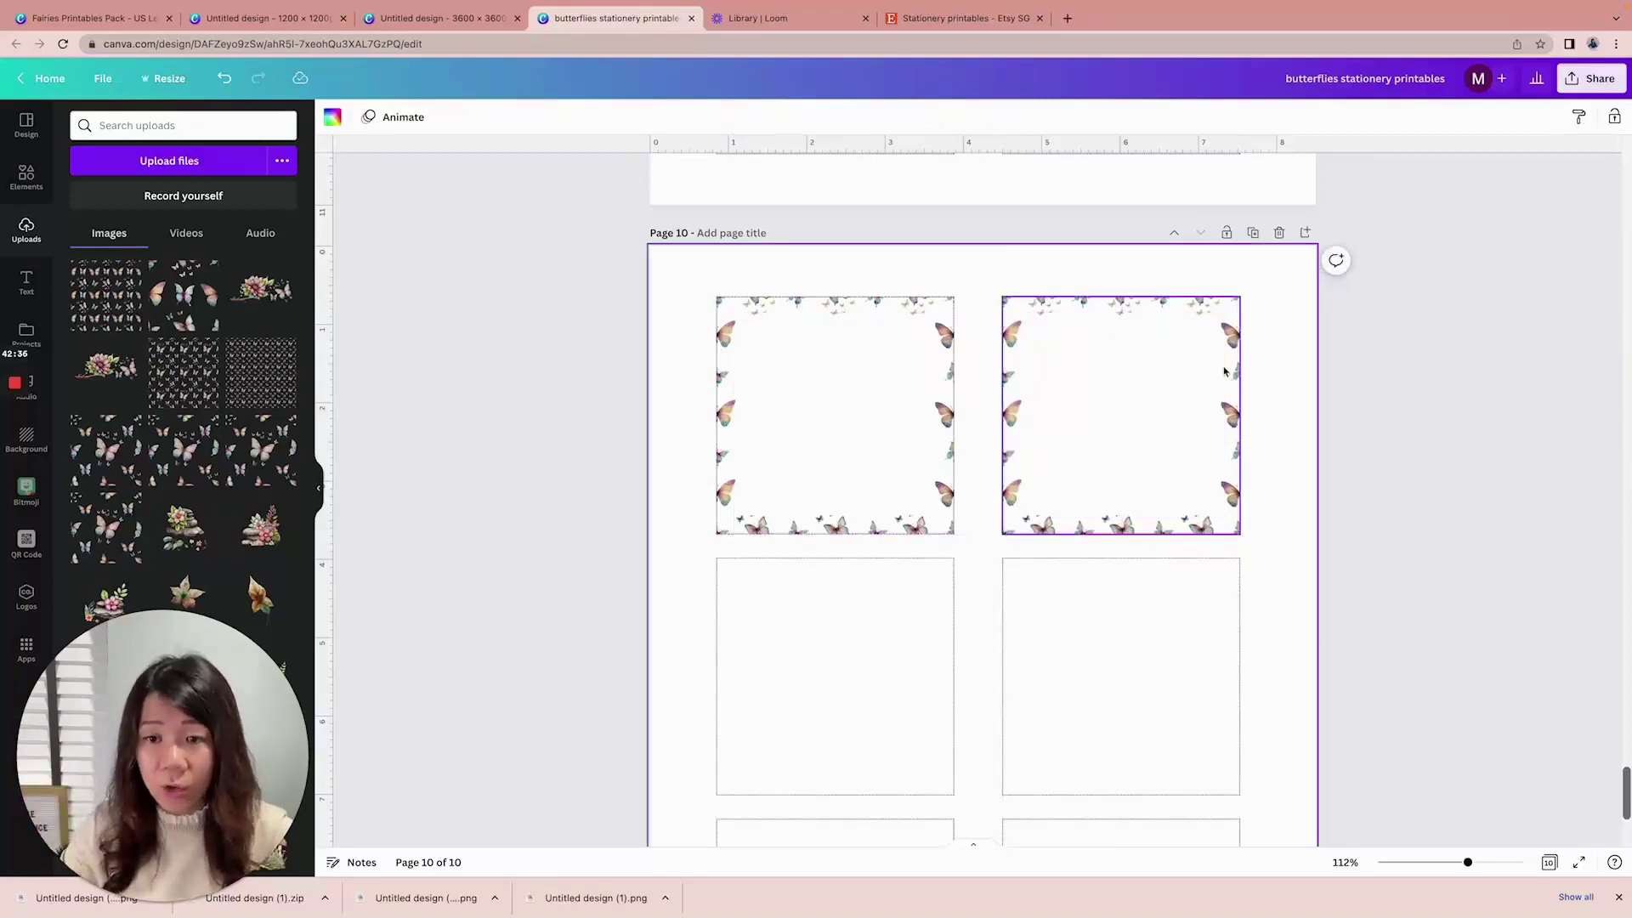
Fill the upper-right note's outlined square with the mauve document colour and realign the butterfly pattern over it
{"action": "left_click_drag", "start_coordinate": [1229, 316], "coordinate": [1248, 367]}
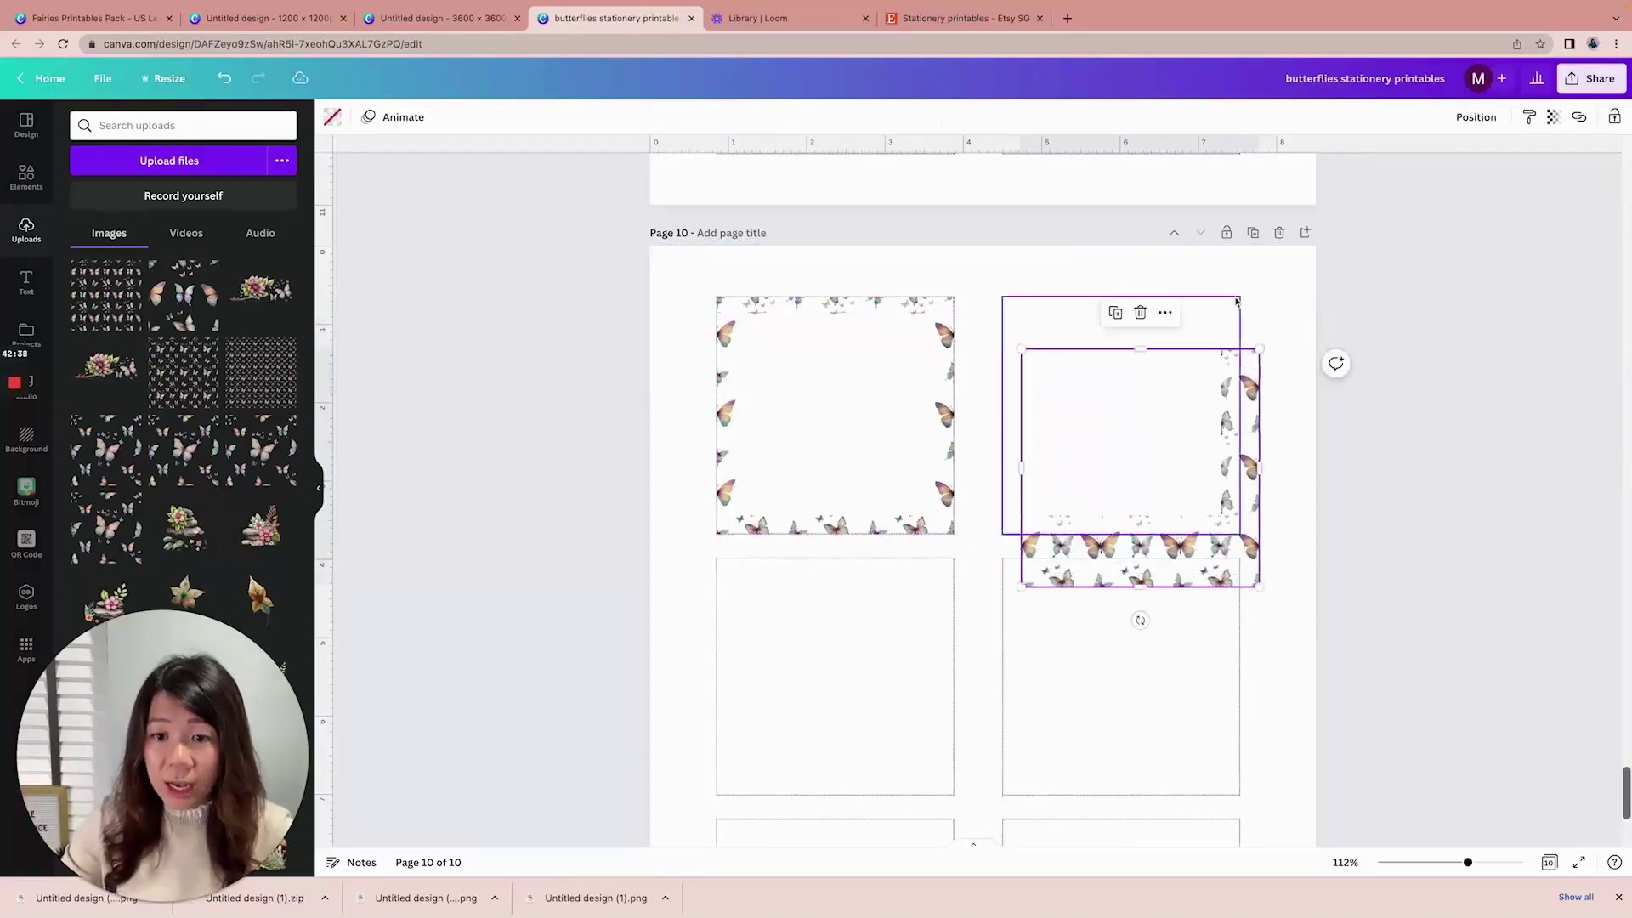
{"action": "left_click", "coordinate": [1230, 309]}
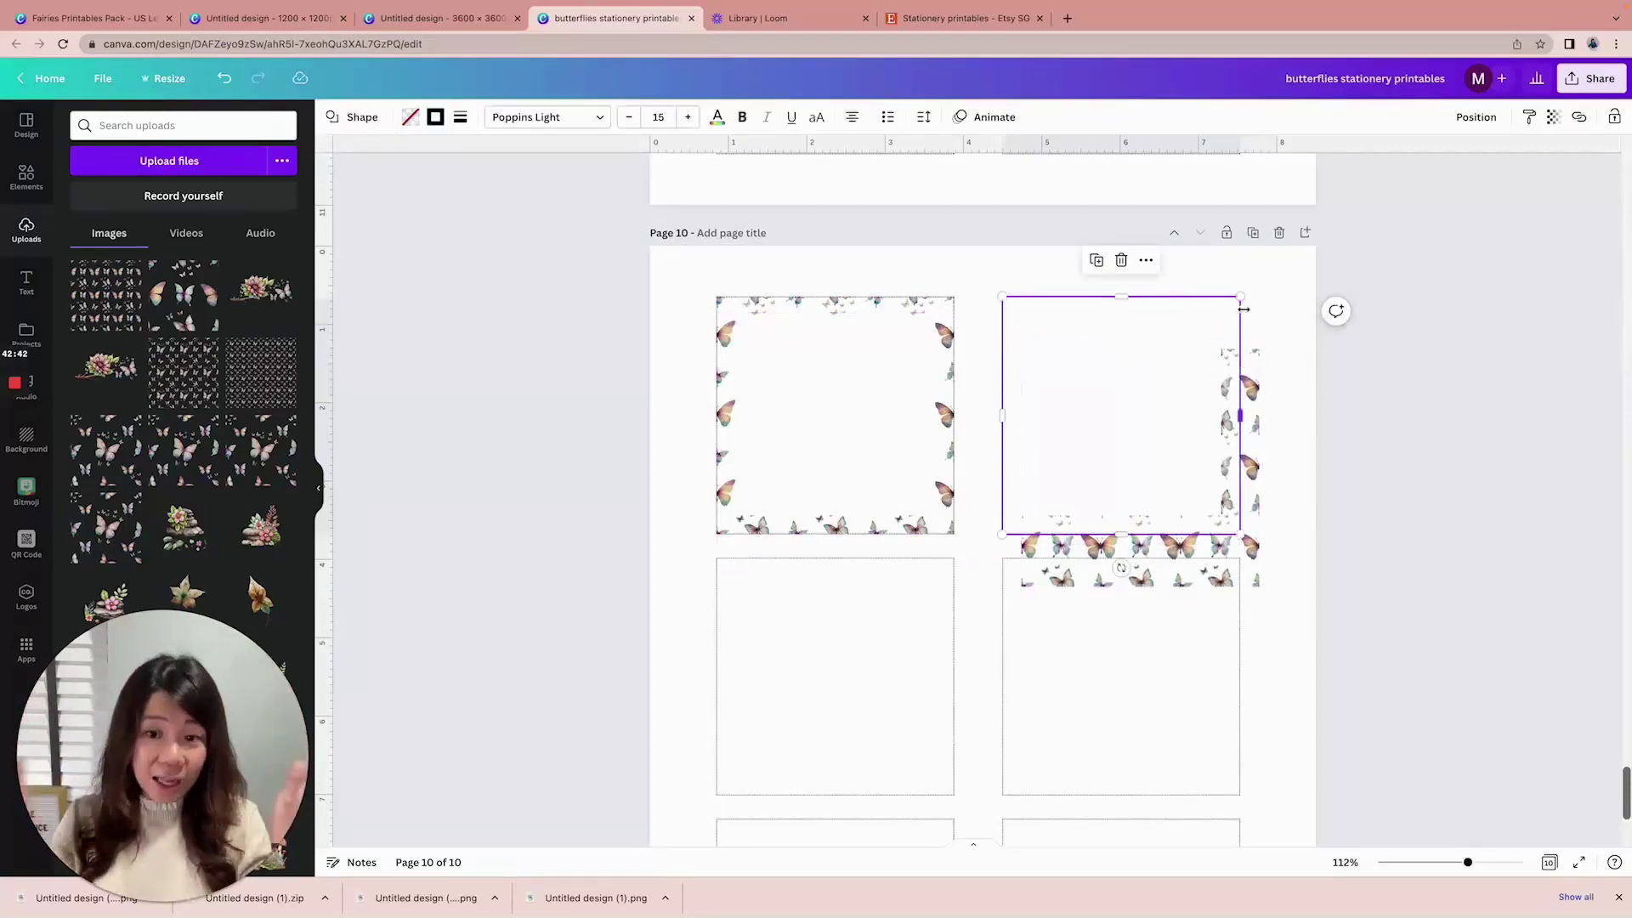
{"action": "left_click", "coordinate": [409, 119]}
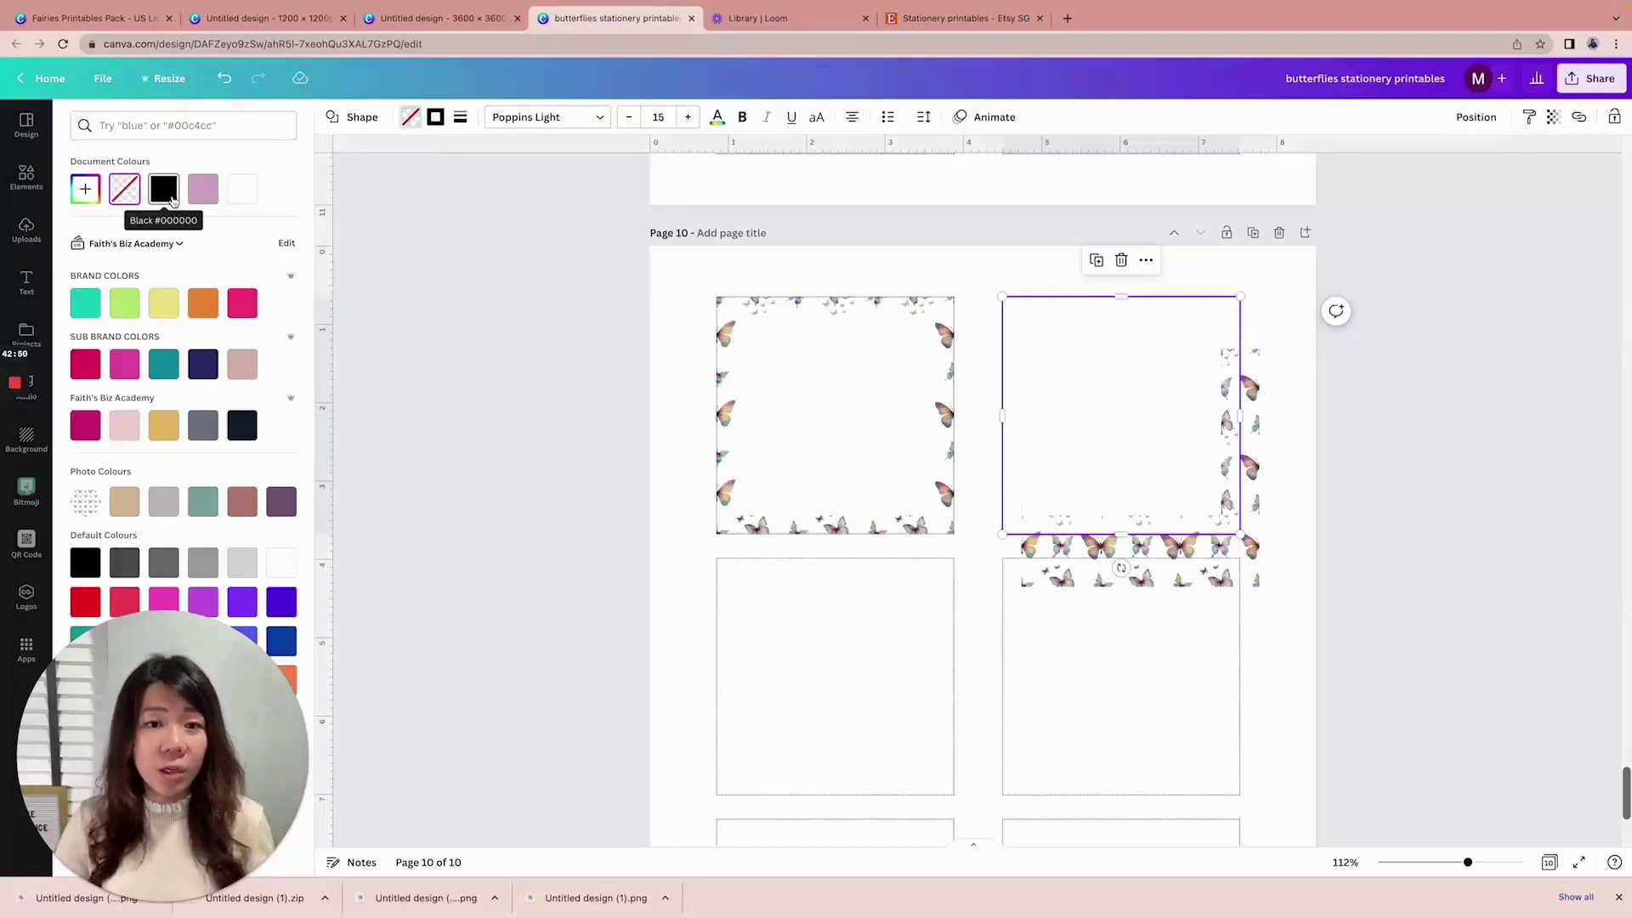
{"action": "left_click", "coordinate": [203, 188]}
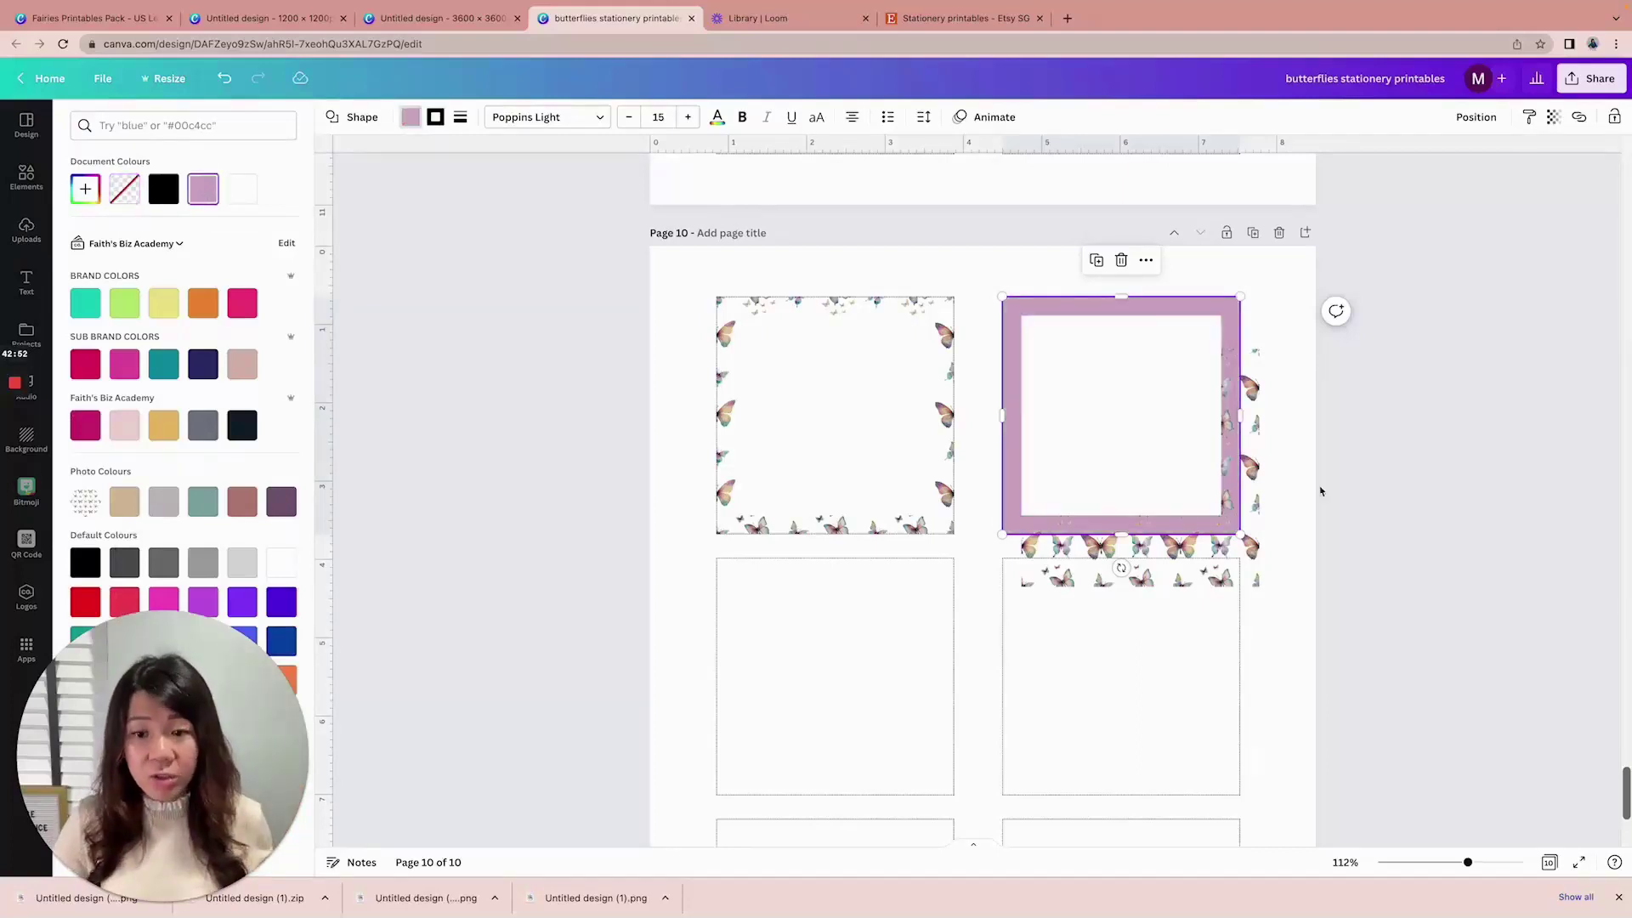
{"action": "left_click", "coordinate": [1283, 549]}
{"action": "left_click_drag", "start_coordinate": [1251, 548], "coordinate": [1230, 499]}
{"action": "left_click", "coordinate": [1314, 476]}
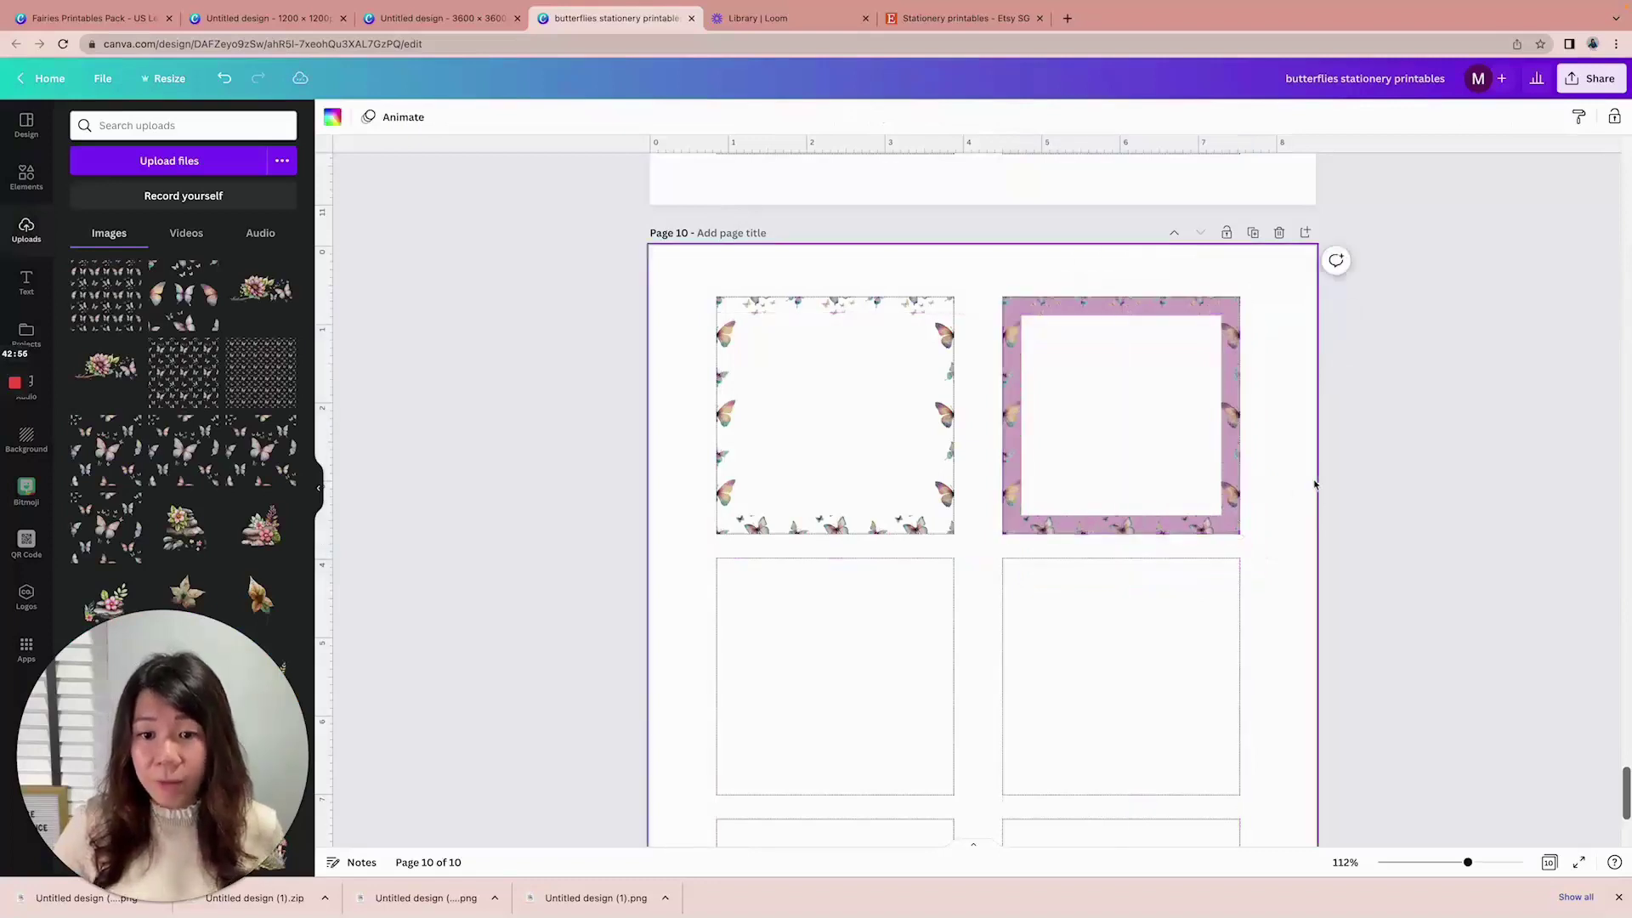
Replace the right column's middle outlined square with a copy of the mauve butterfly note
{"action": "scroll", "coordinate": [1314, 479], "scroll_direction": "down", "scroll_amount": 2}
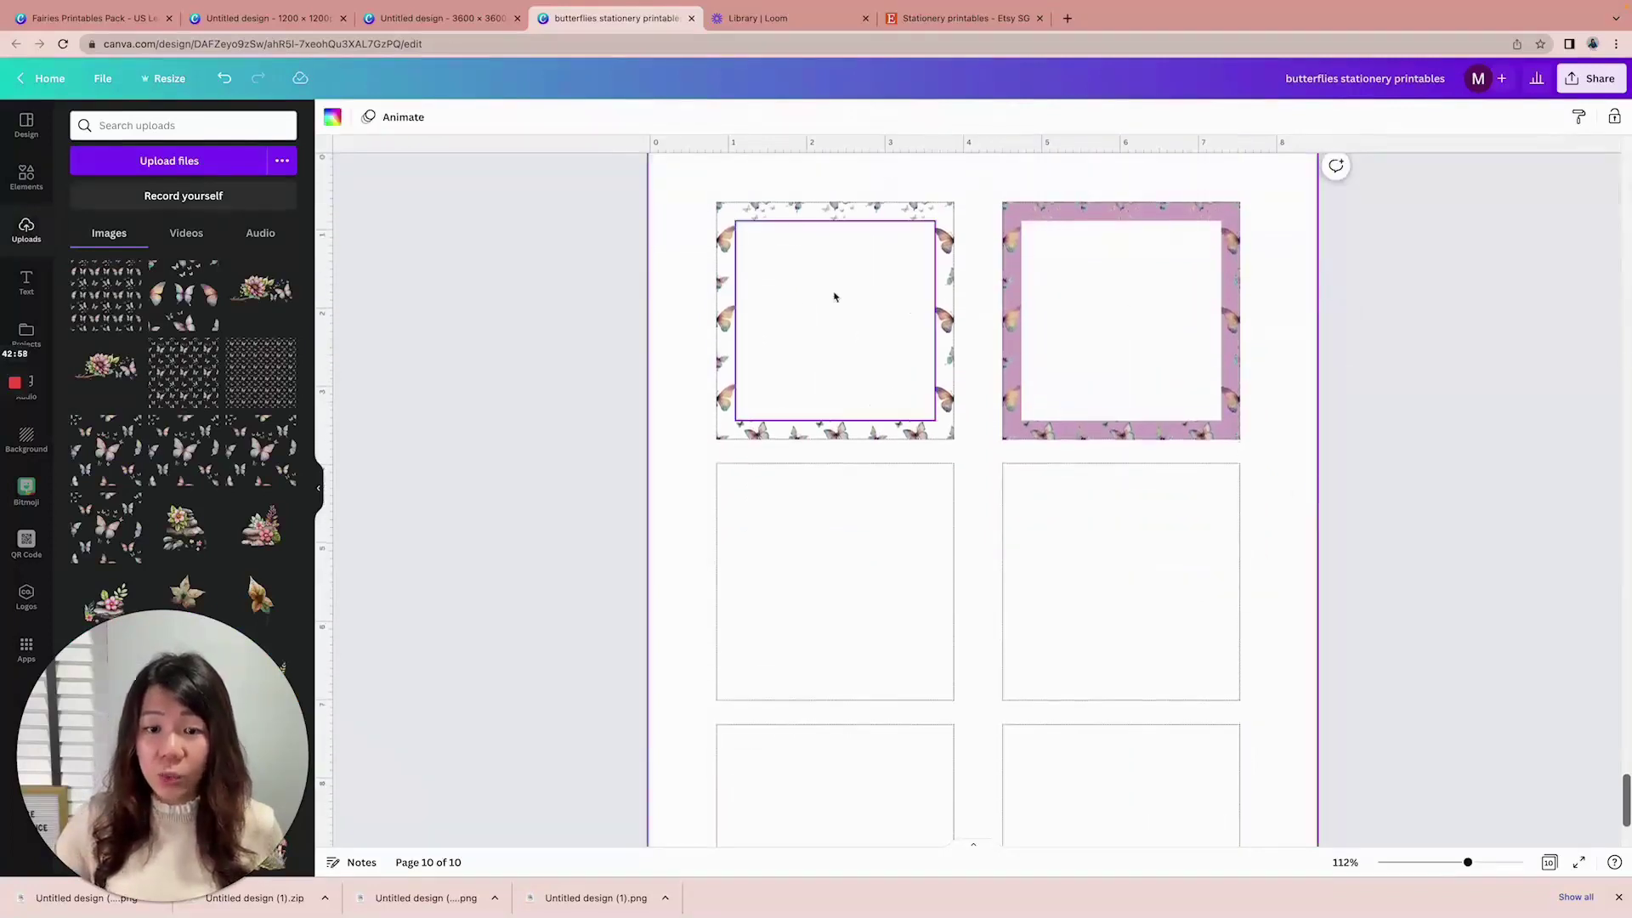
{"action": "scroll", "coordinate": [1313, 369], "scroll_direction": "down", "scroll_amount": 2}
{"action": "scroll", "coordinate": [1321, 374], "scroll_direction": "up", "scroll_amount": 1}
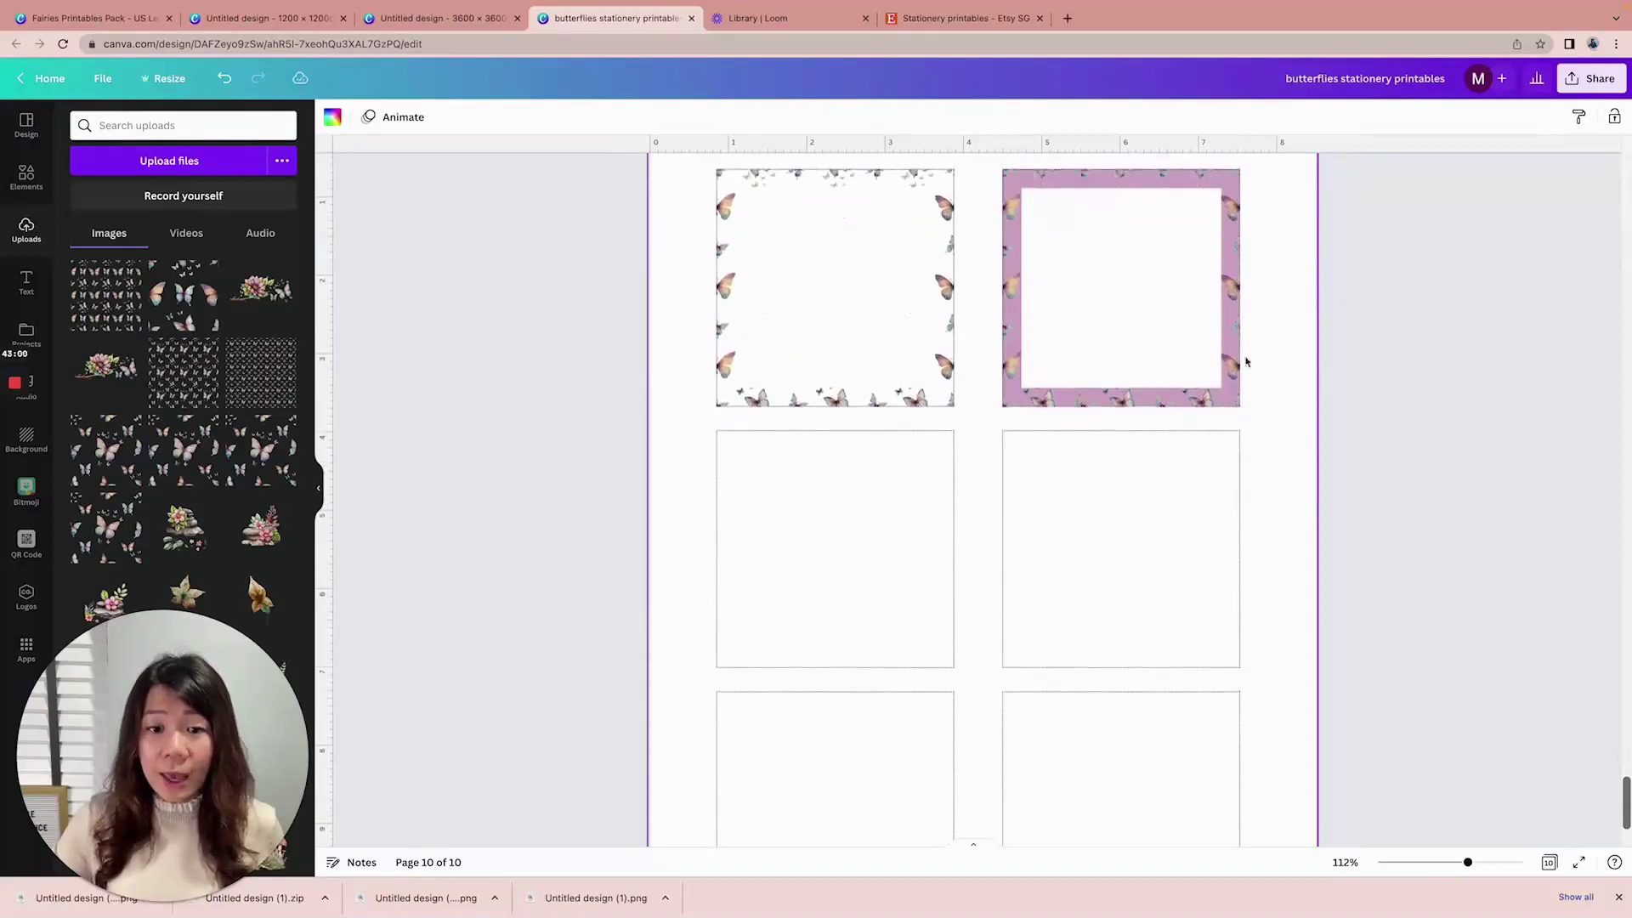
{"action": "left_click", "coordinate": [1165, 483]}
{"action": "key", "text": "Delete"}
{"action": "scroll", "coordinate": [1290, 467], "scroll_direction": "up", "scroll_amount": 1}
{"action": "left_click_drag", "start_coordinate": [1291, 473], "coordinate": [1003, 183]}
{"action": "key", "text": "ctrl+d"}
{"action": "left_click_drag", "start_coordinate": [1103, 255], "coordinate": [1095, 507]}
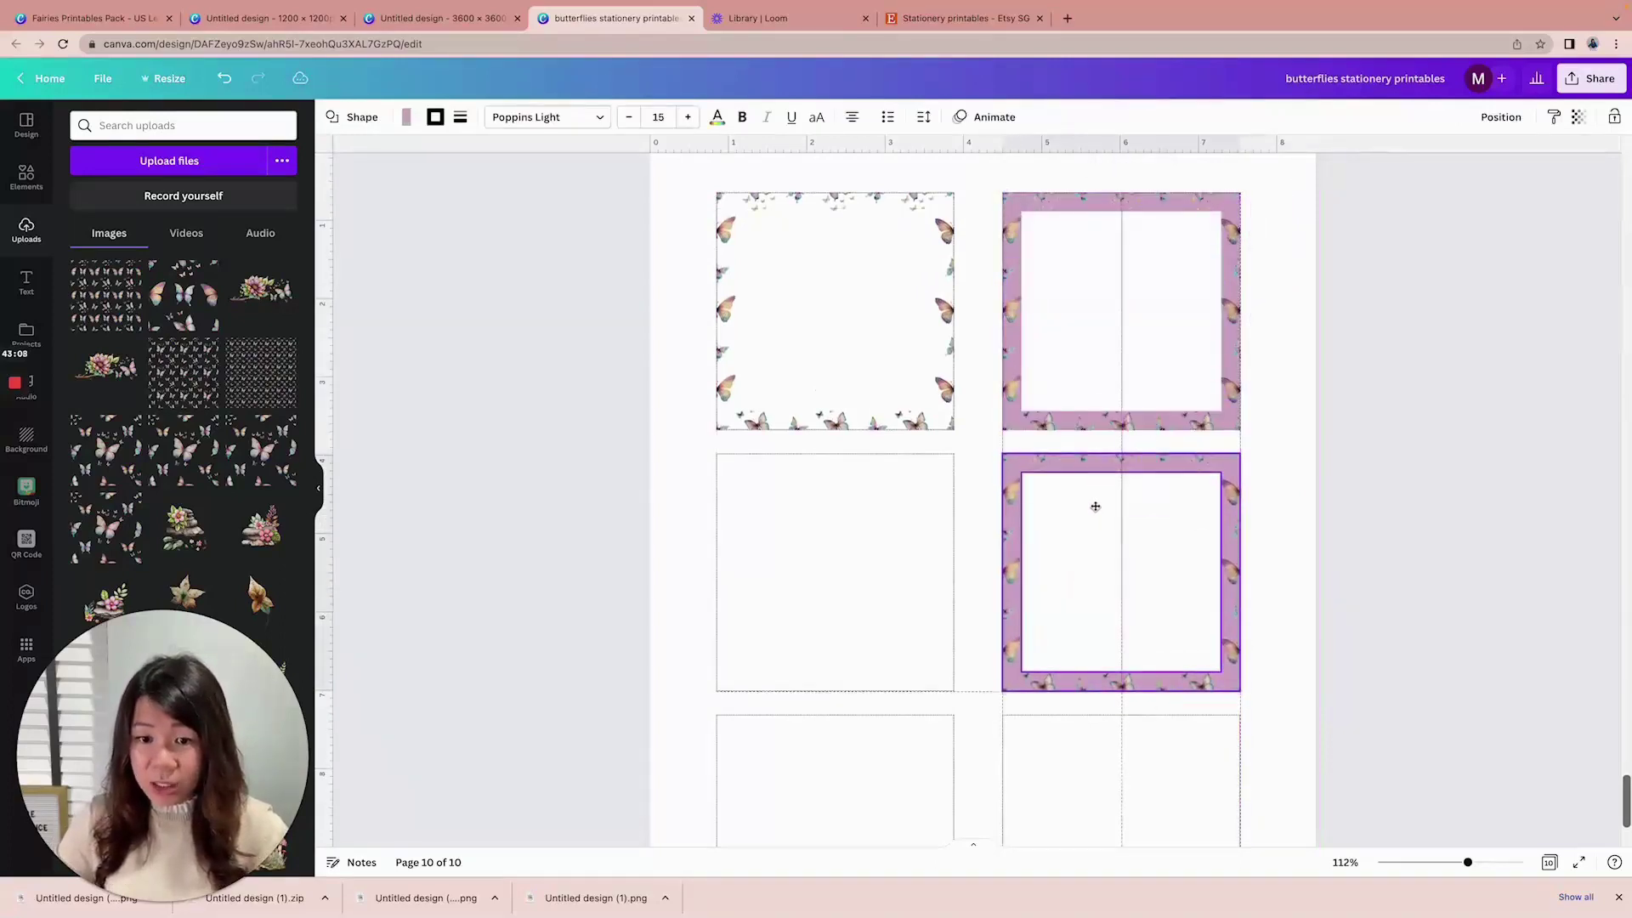
Replace the inner white square of the middle mauve note with a centred white circle
{"action": "left_click", "coordinate": [1194, 546]}
{"action": "key", "text": "Delete"}
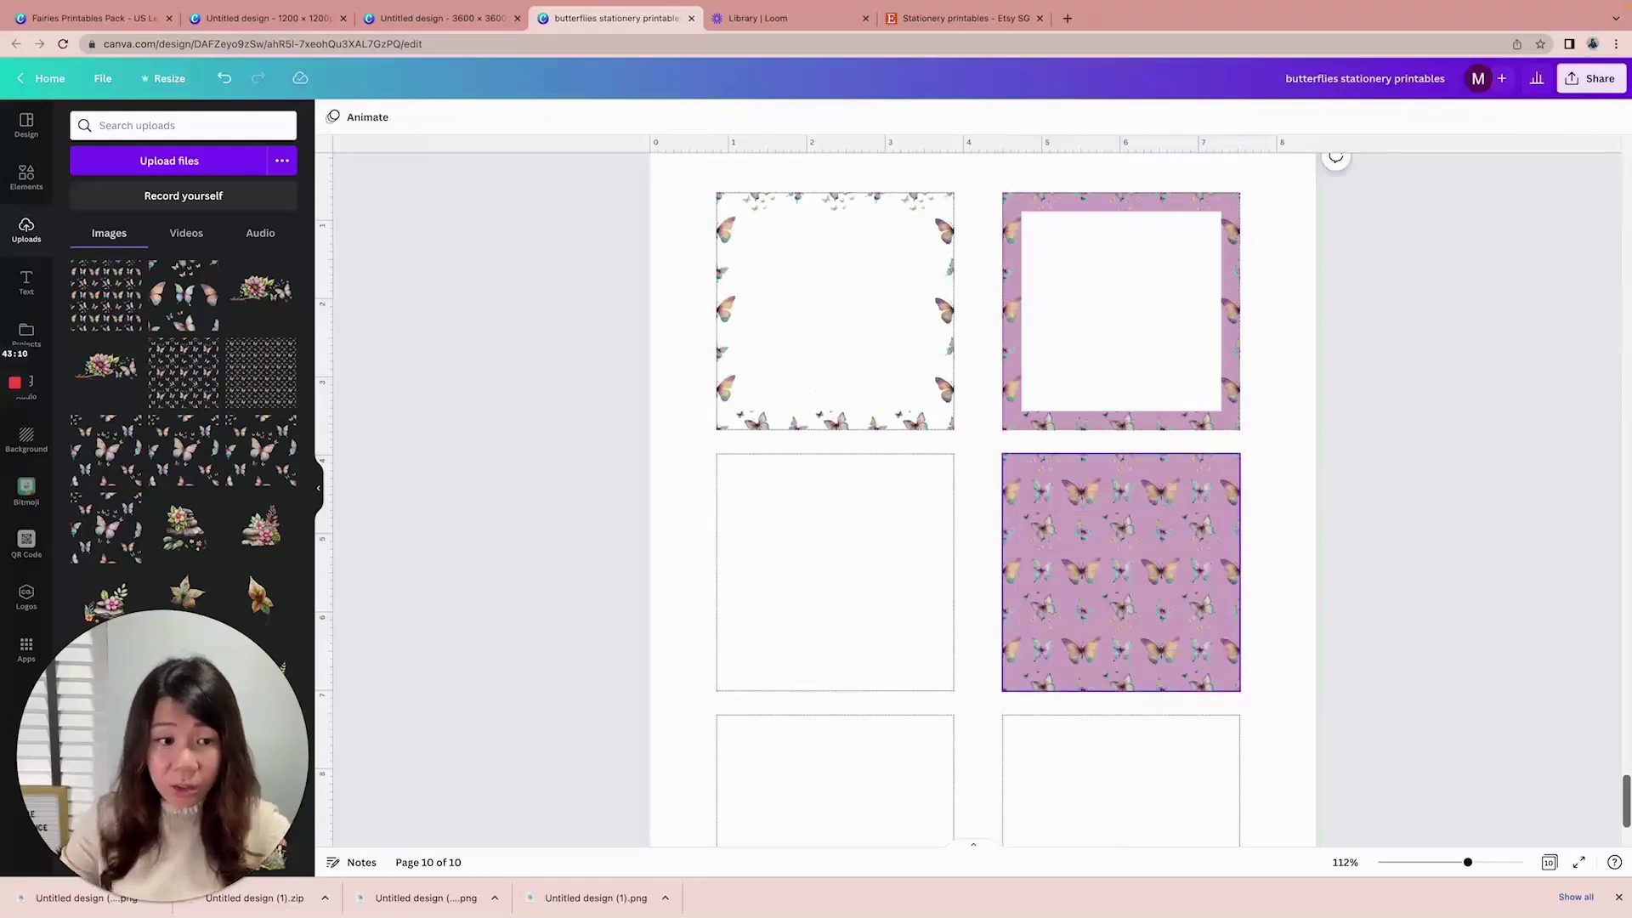
{"action": "left_click", "coordinate": [190, 127]}
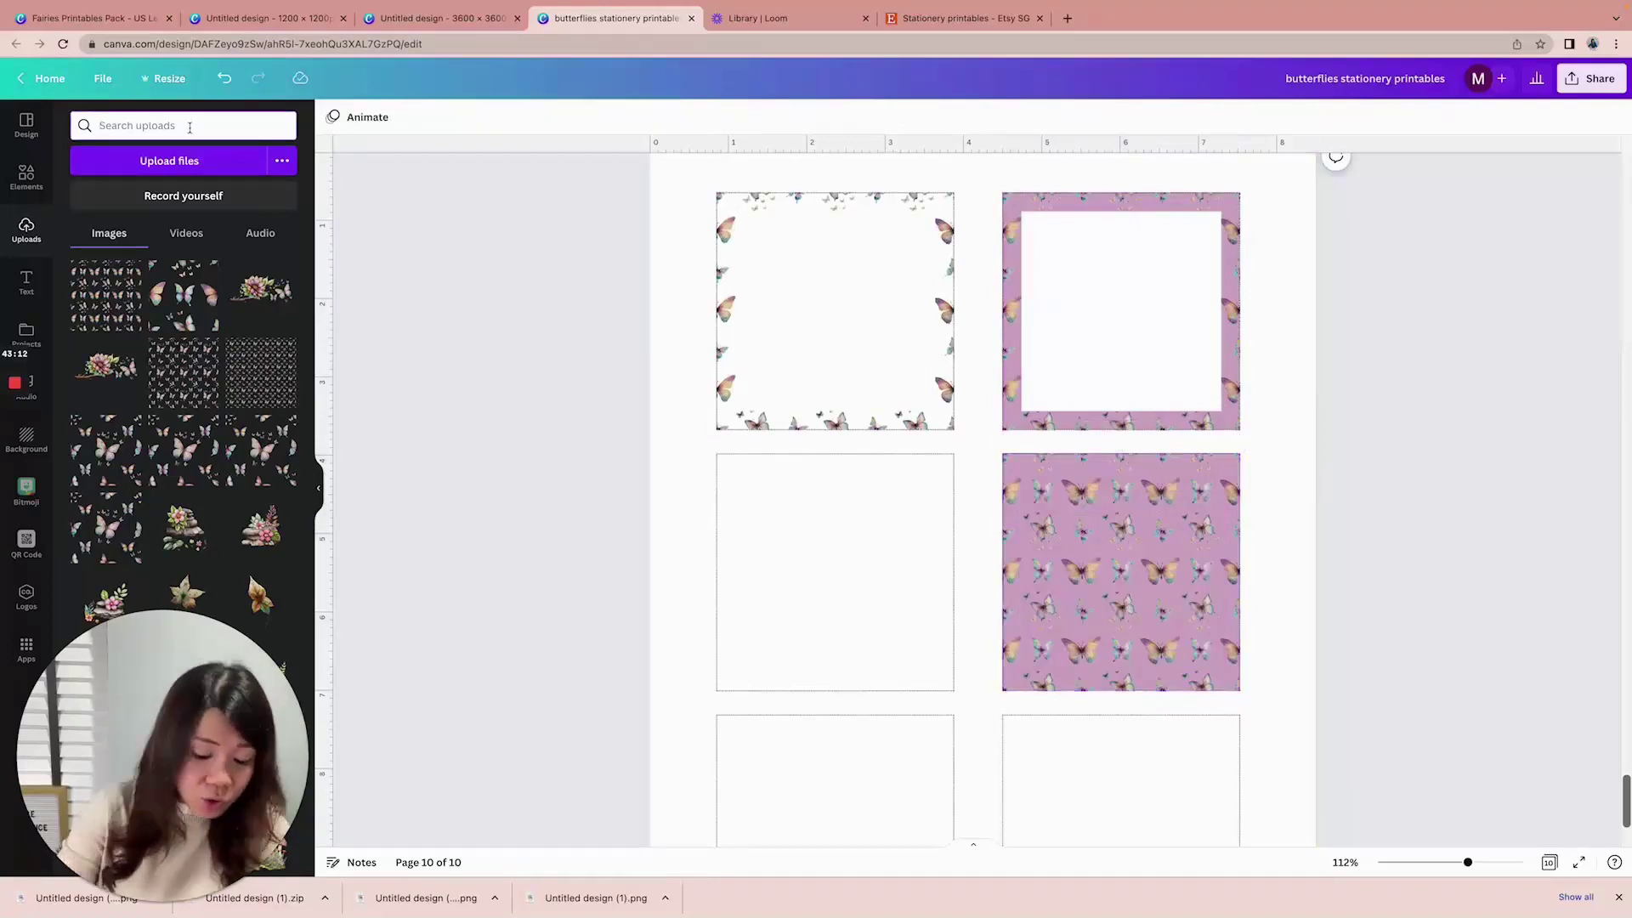
{"action": "type", "text": "circle"}
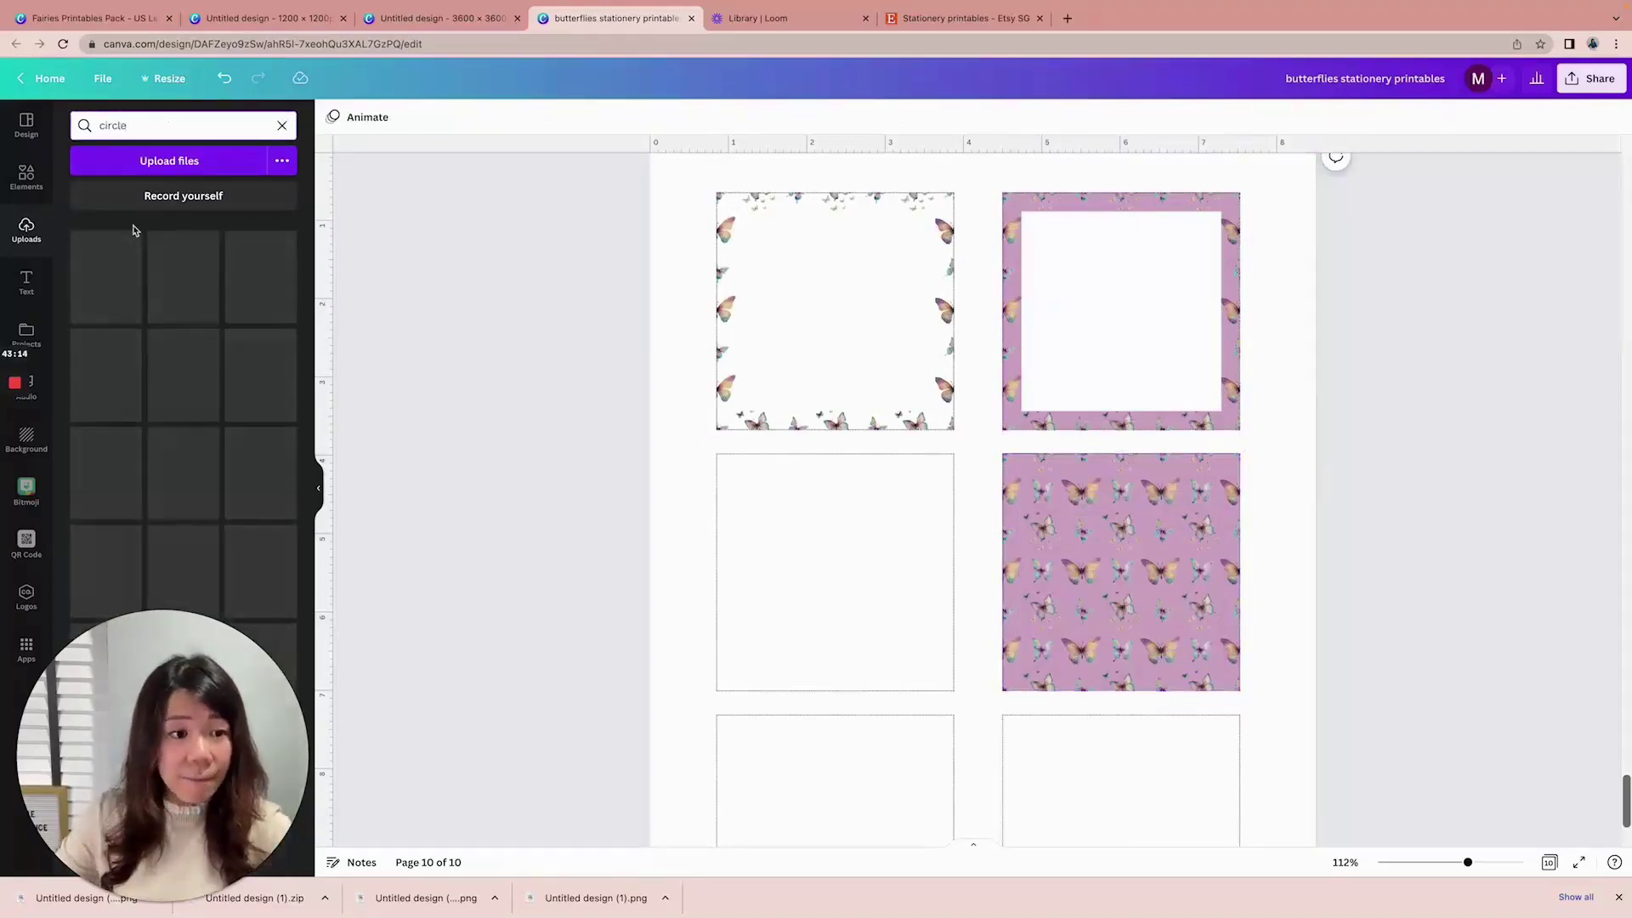
{"action": "left_click", "coordinate": [27, 176]}
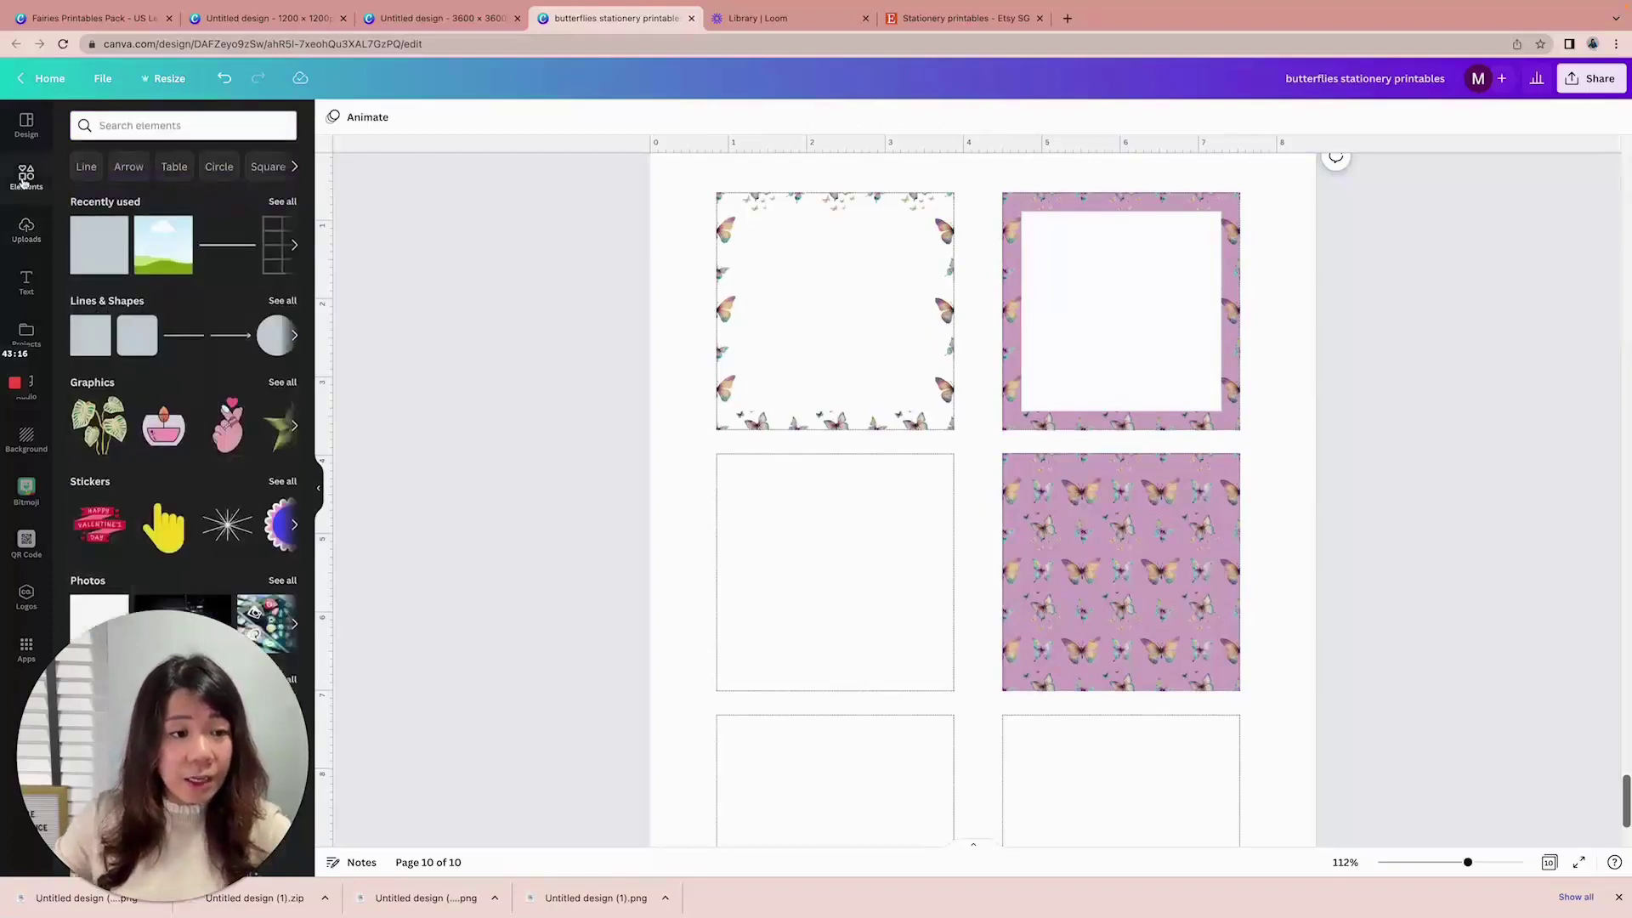
{"action": "left_click", "coordinate": [262, 334]}
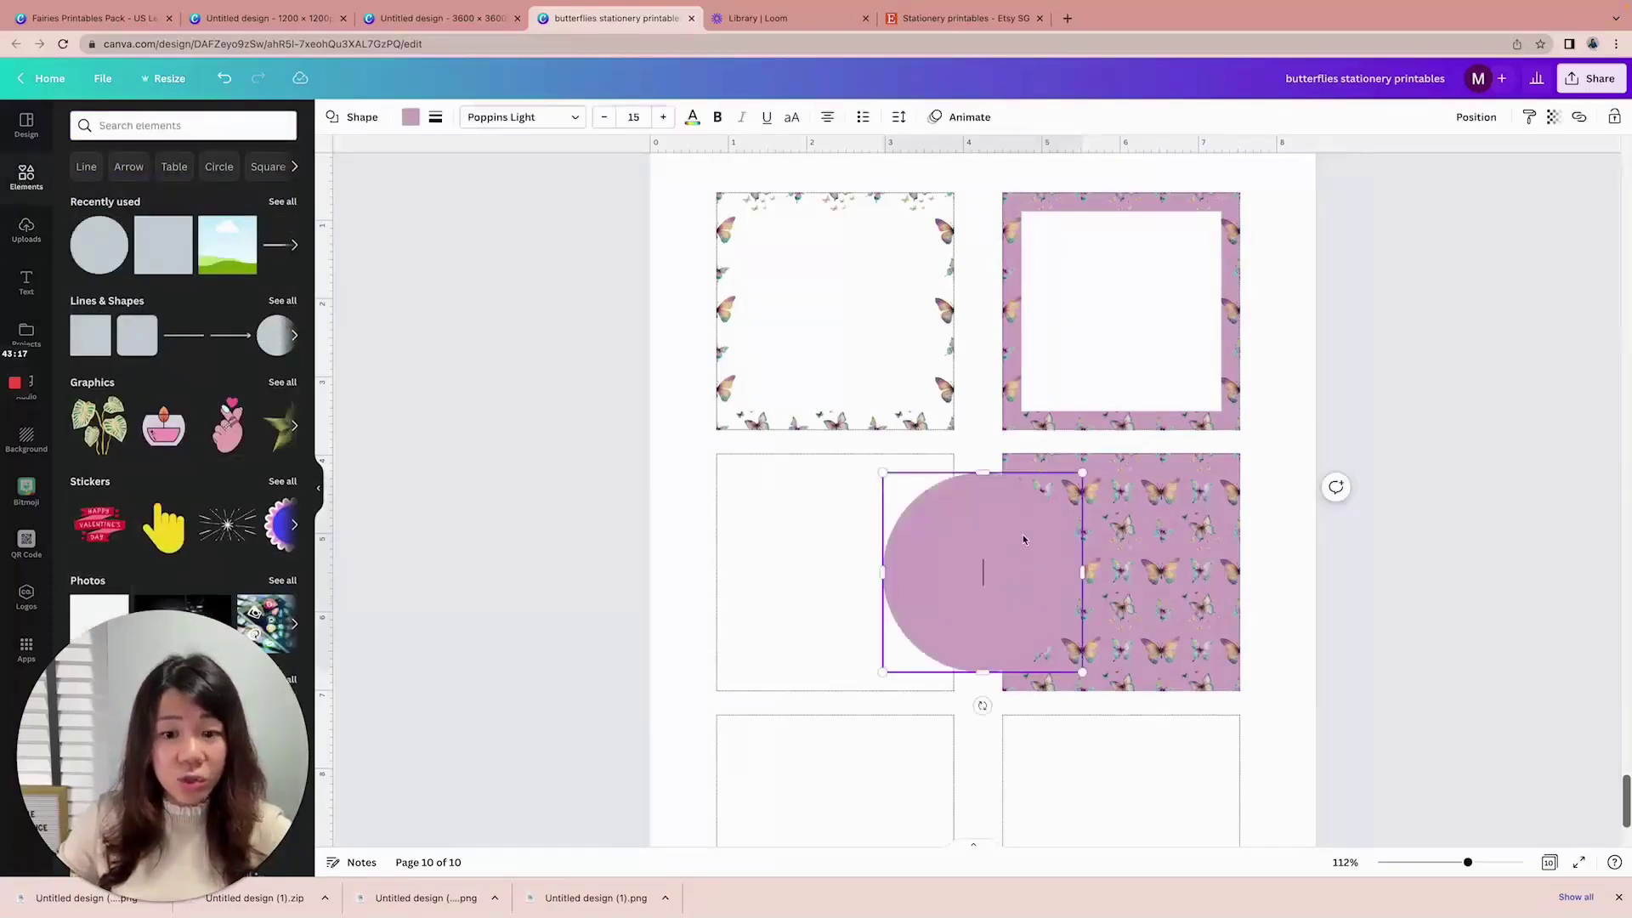
{"action": "left_click", "coordinate": [410, 117]}
{"action": "left_click", "coordinate": [243, 189]}
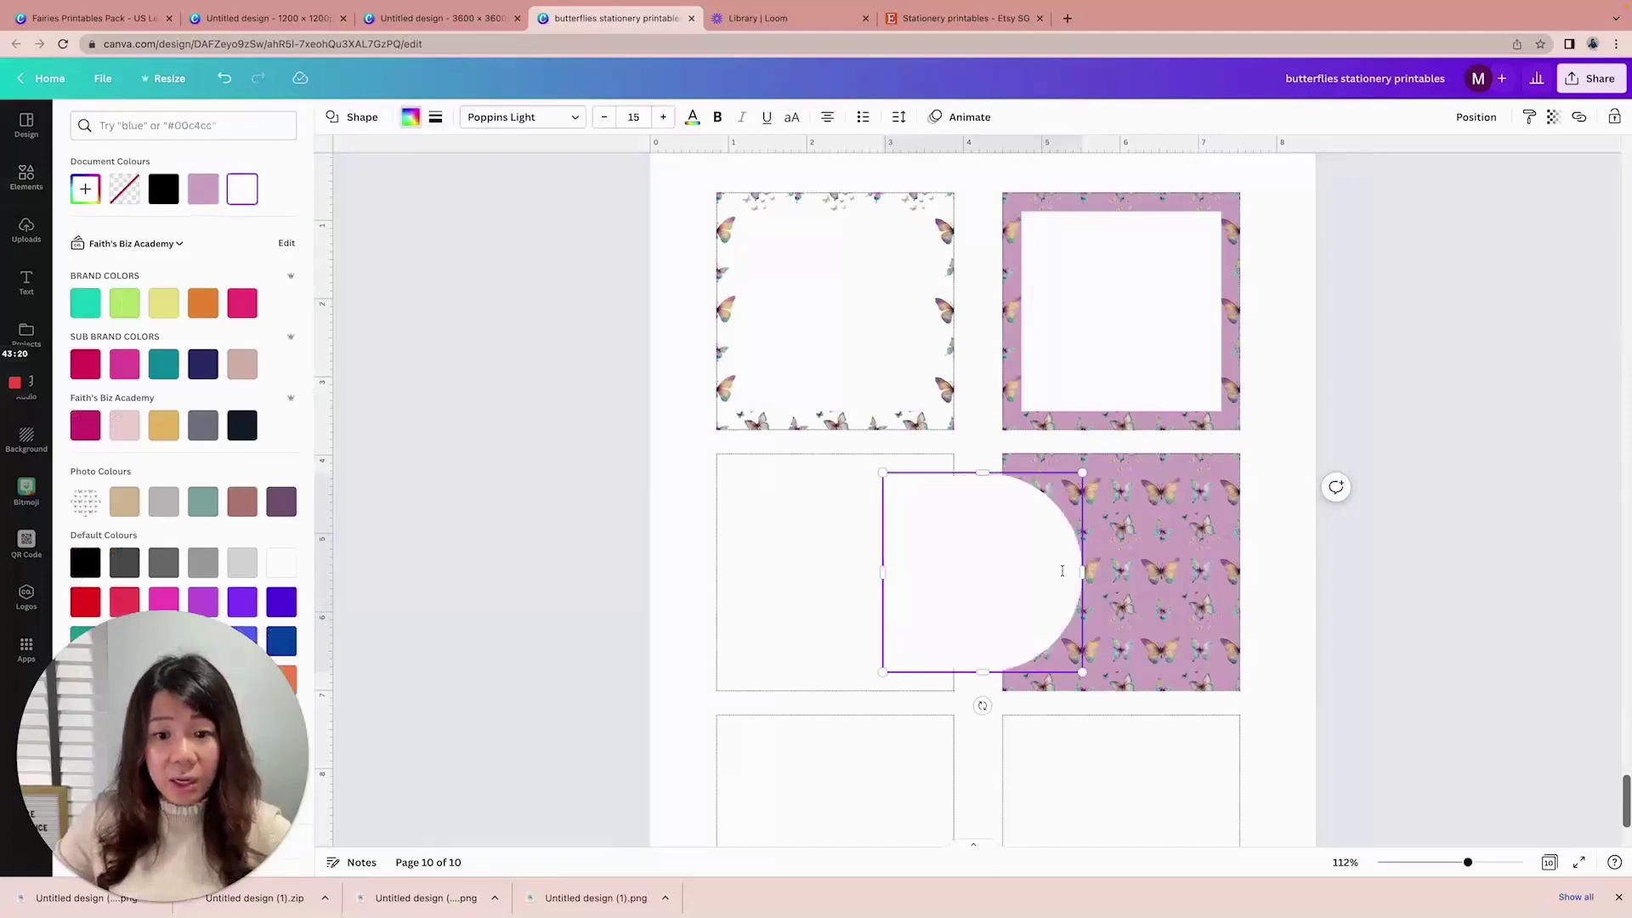
{"action": "left_click_drag", "start_coordinate": [956, 552], "coordinate": [1096, 549]}
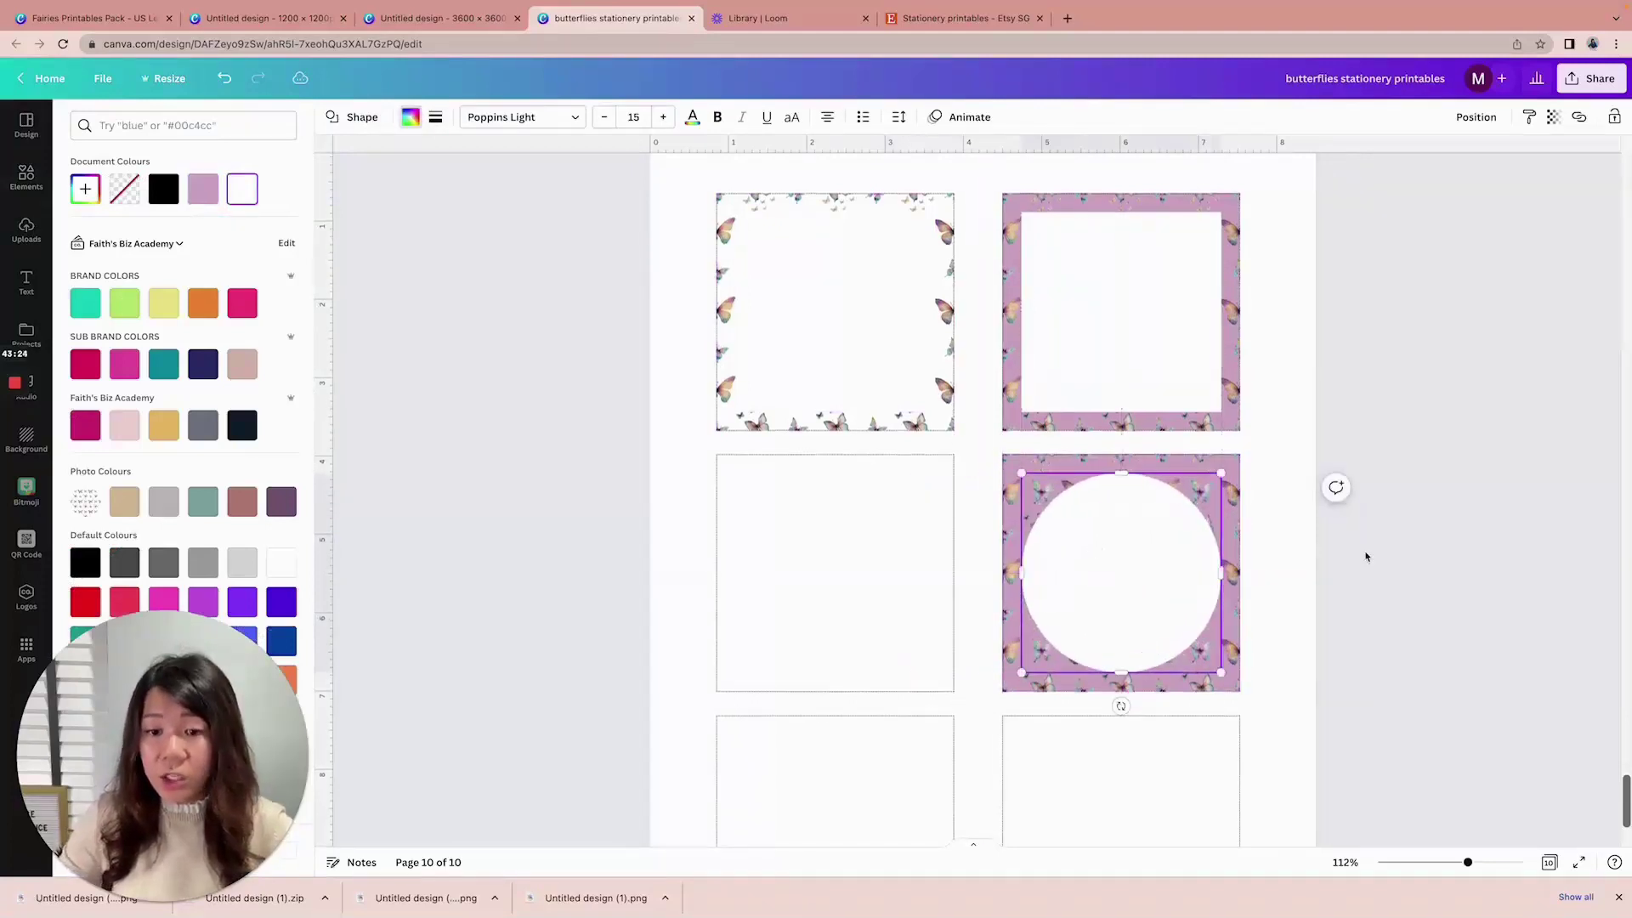
{"action": "left_click", "coordinate": [1293, 533]}
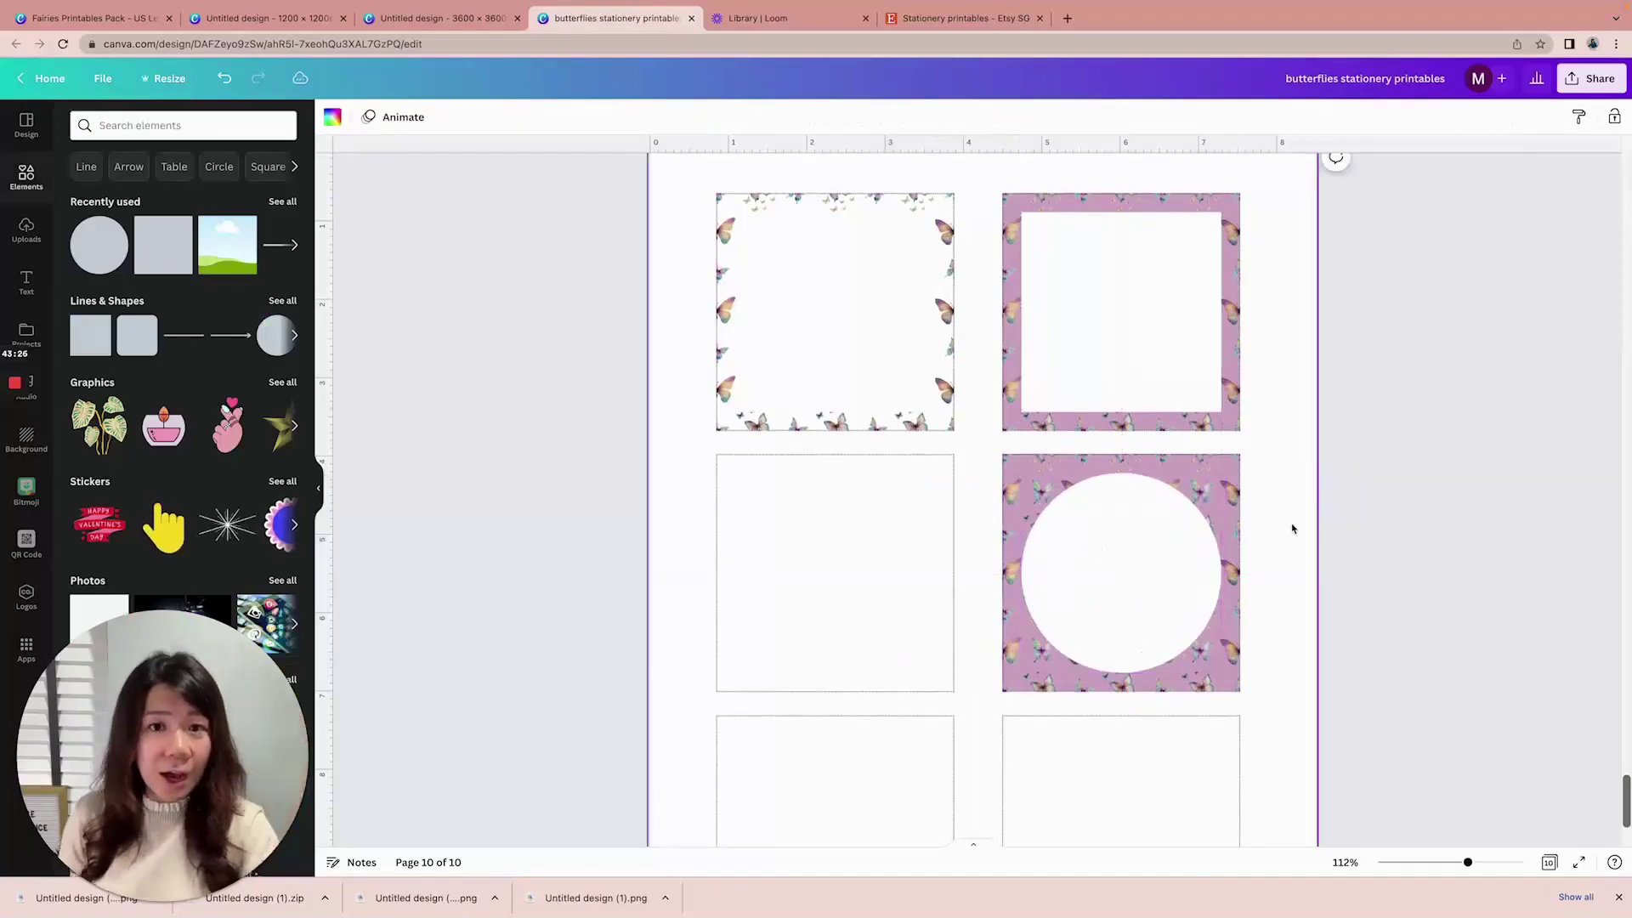
Review the blank grid on page 9 and the butterfly note designs on page 10
{"action": "scroll", "coordinate": [1292, 529], "scroll_direction": "down", "scroll_amount": 2}
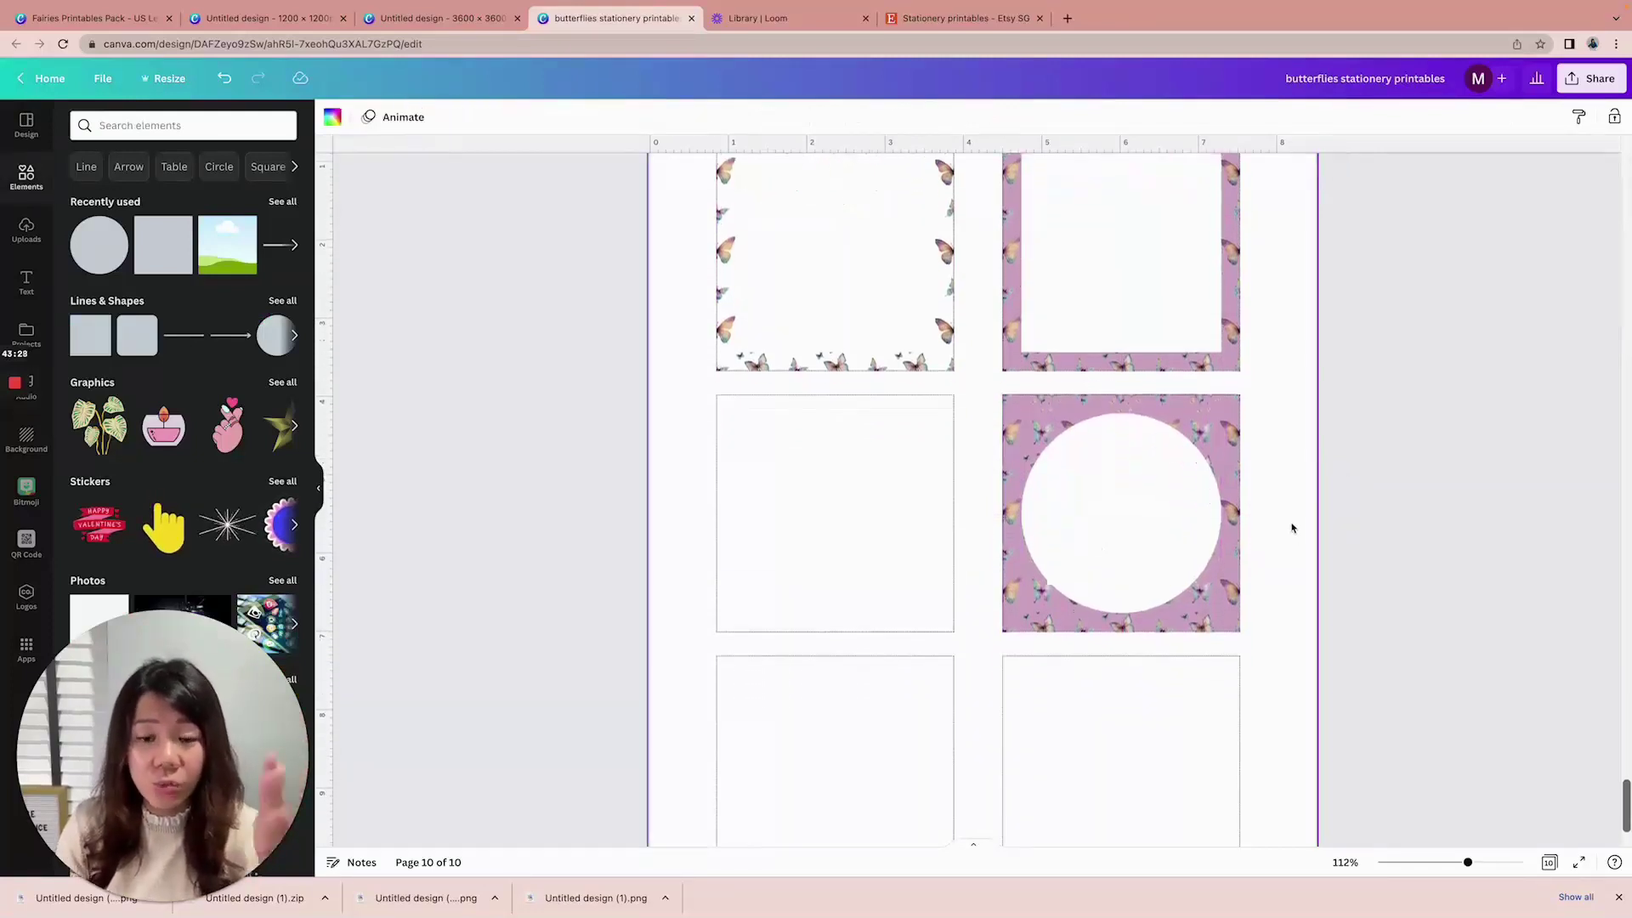
{"action": "scroll", "coordinate": [1292, 529], "scroll_direction": "up", "scroll_amount": 2}
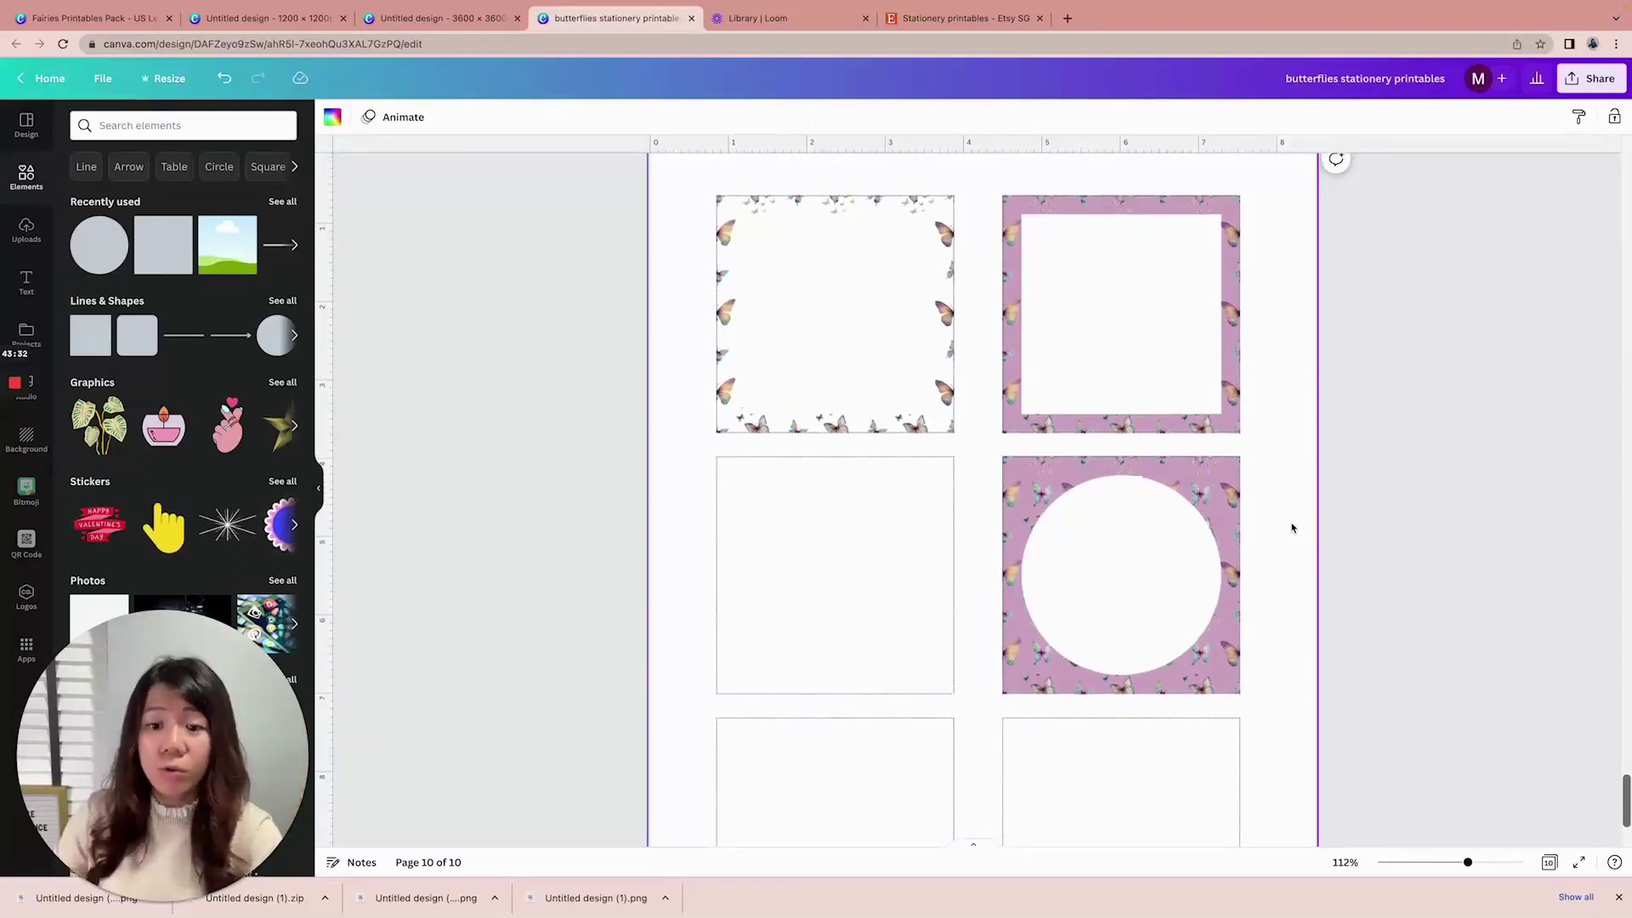
{"action": "scroll", "coordinate": [1292, 529], "scroll_direction": "up", "scroll_amount": 10}
{"action": "left_click", "coordinate": [1462, 861]}
{"action": "scroll", "coordinate": [1311, 656], "scroll_direction": "down", "scroll_amount": 1}
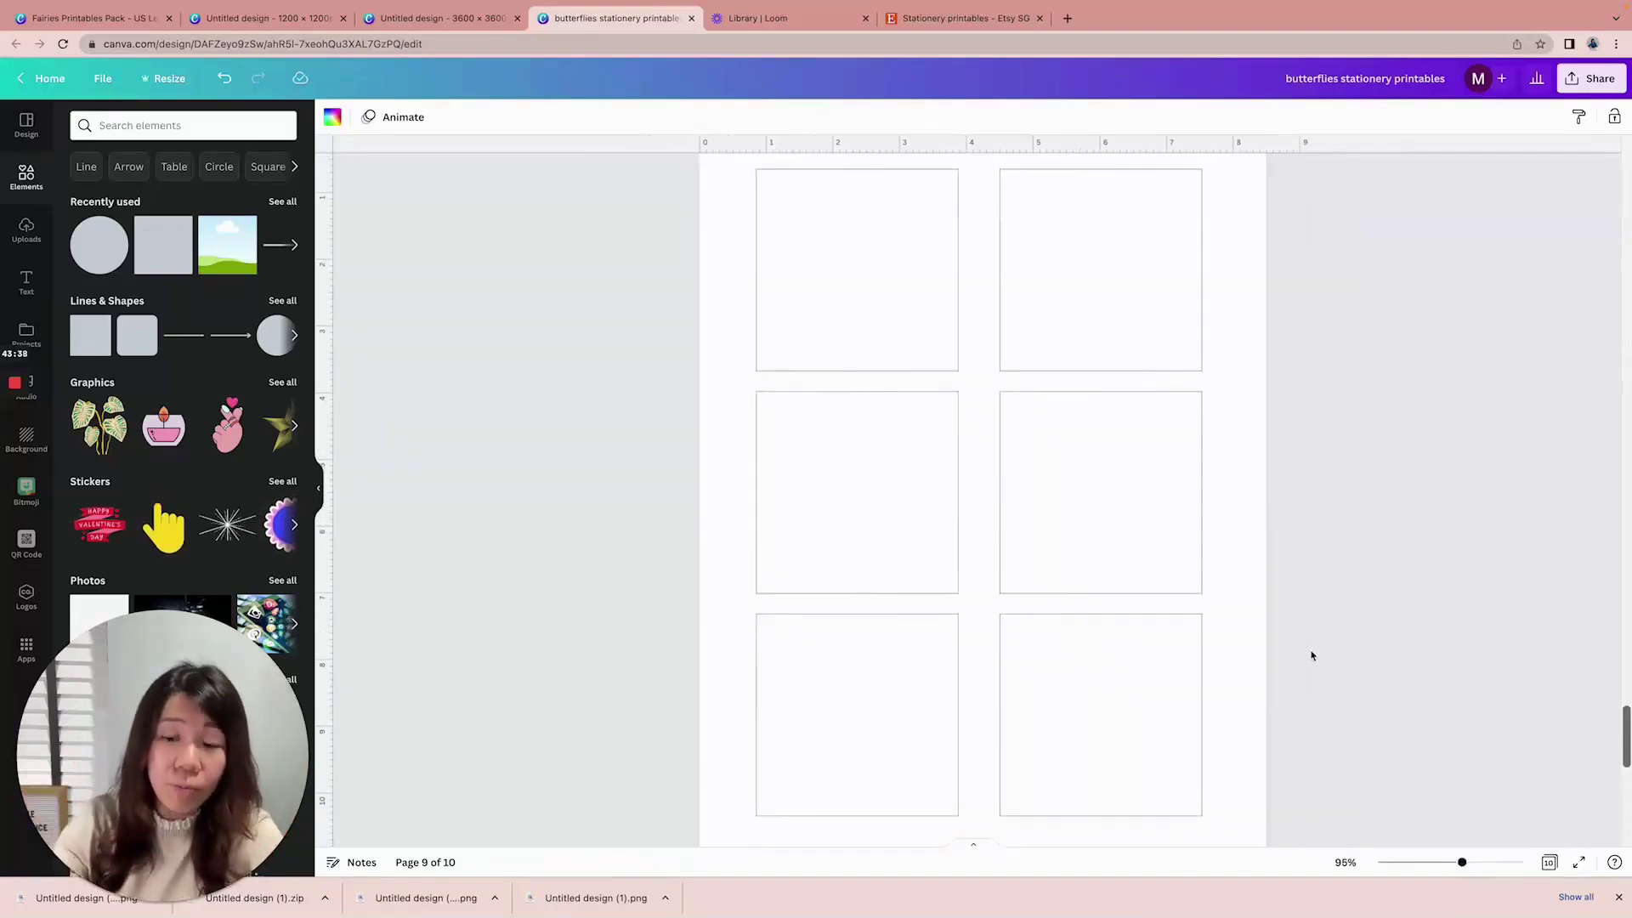
{"action": "scroll", "coordinate": [1312, 656], "scroll_direction": "down", "scroll_amount": 10}
{"action": "scroll", "coordinate": [1274, 565], "scroll_direction": "down", "scroll_amount": 1}
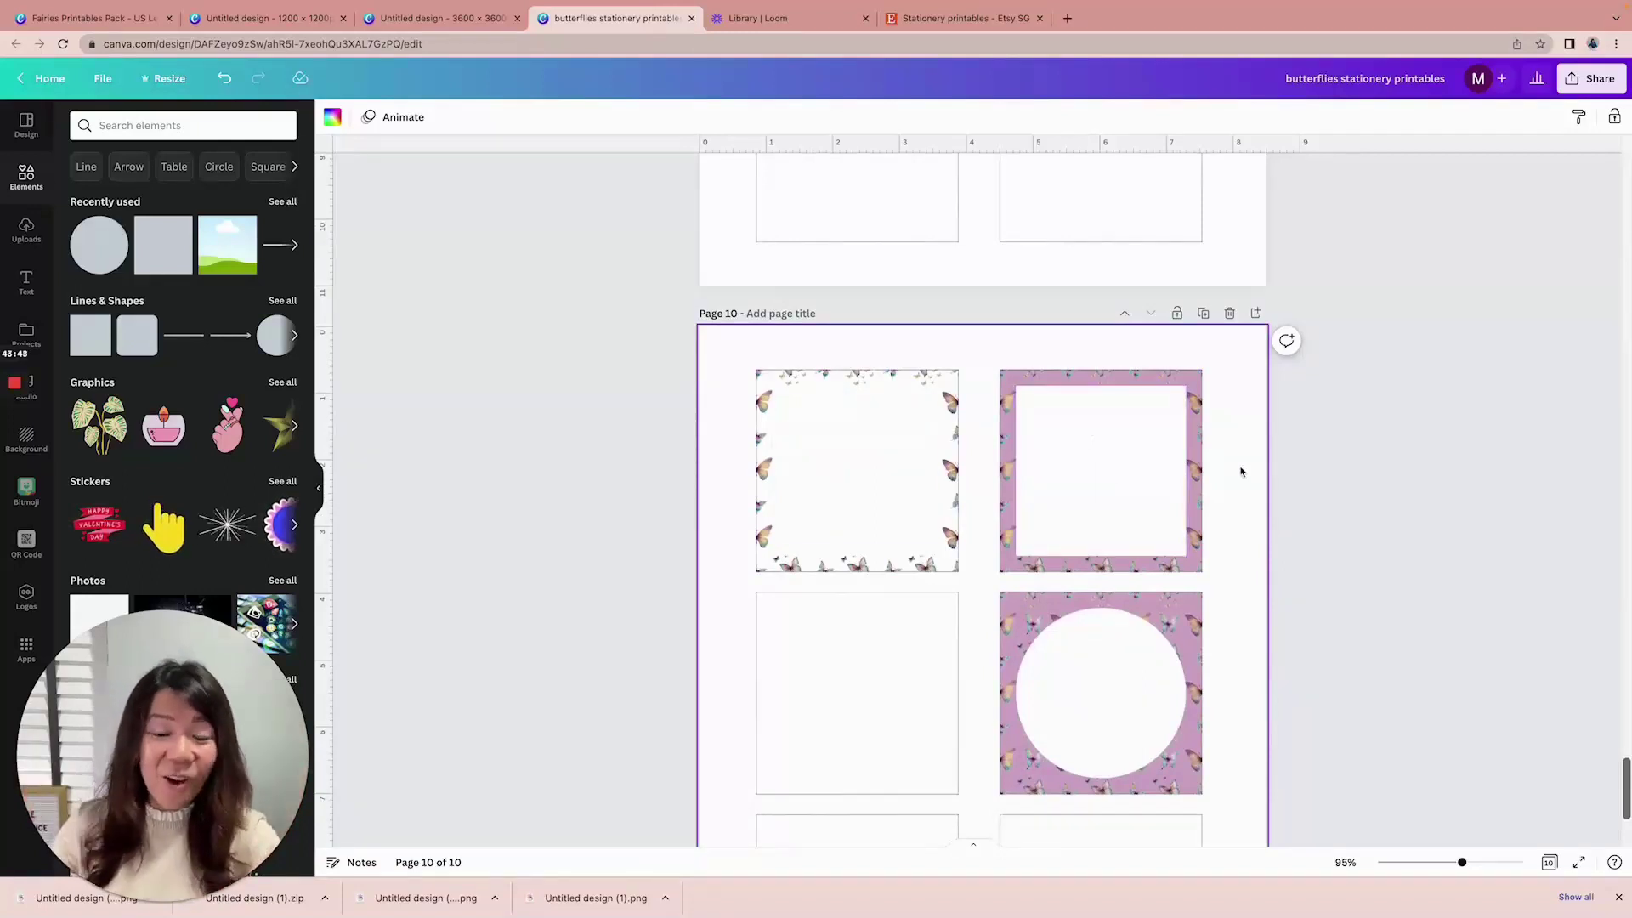
Delete the inner white square from the upper-left note on page 10, leaving the full butterfly pattern
{"action": "scroll", "coordinate": [1216, 473], "scroll_direction": "down", "scroll_amount": 2}
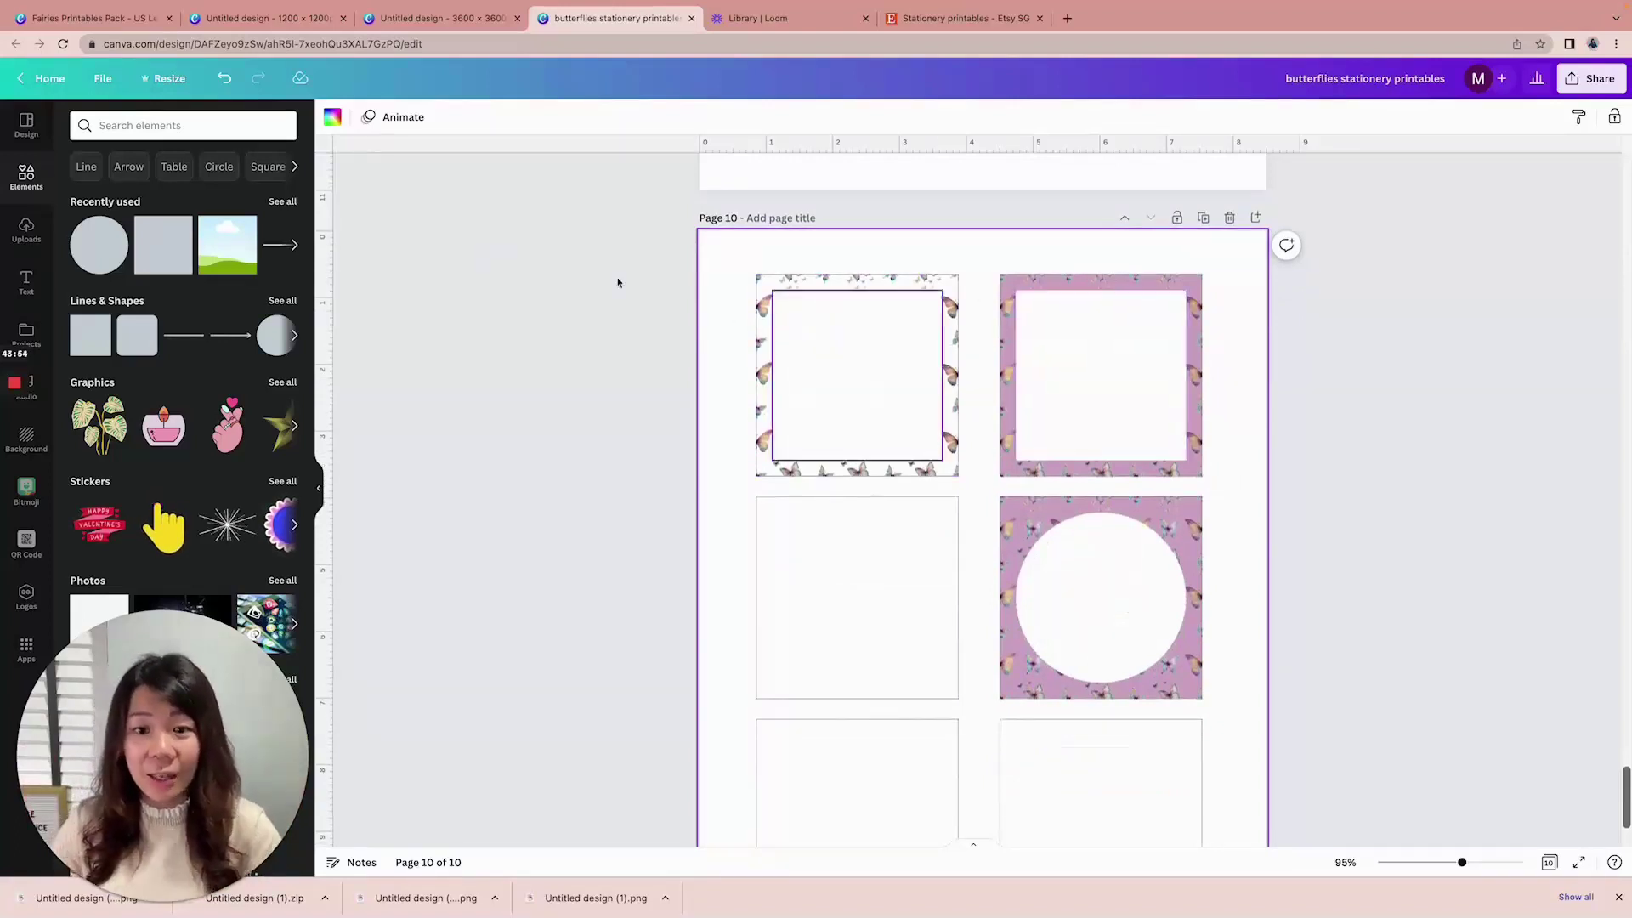
{"action": "left_click", "coordinate": [893, 329]}
{"action": "key", "text": "Delete"}
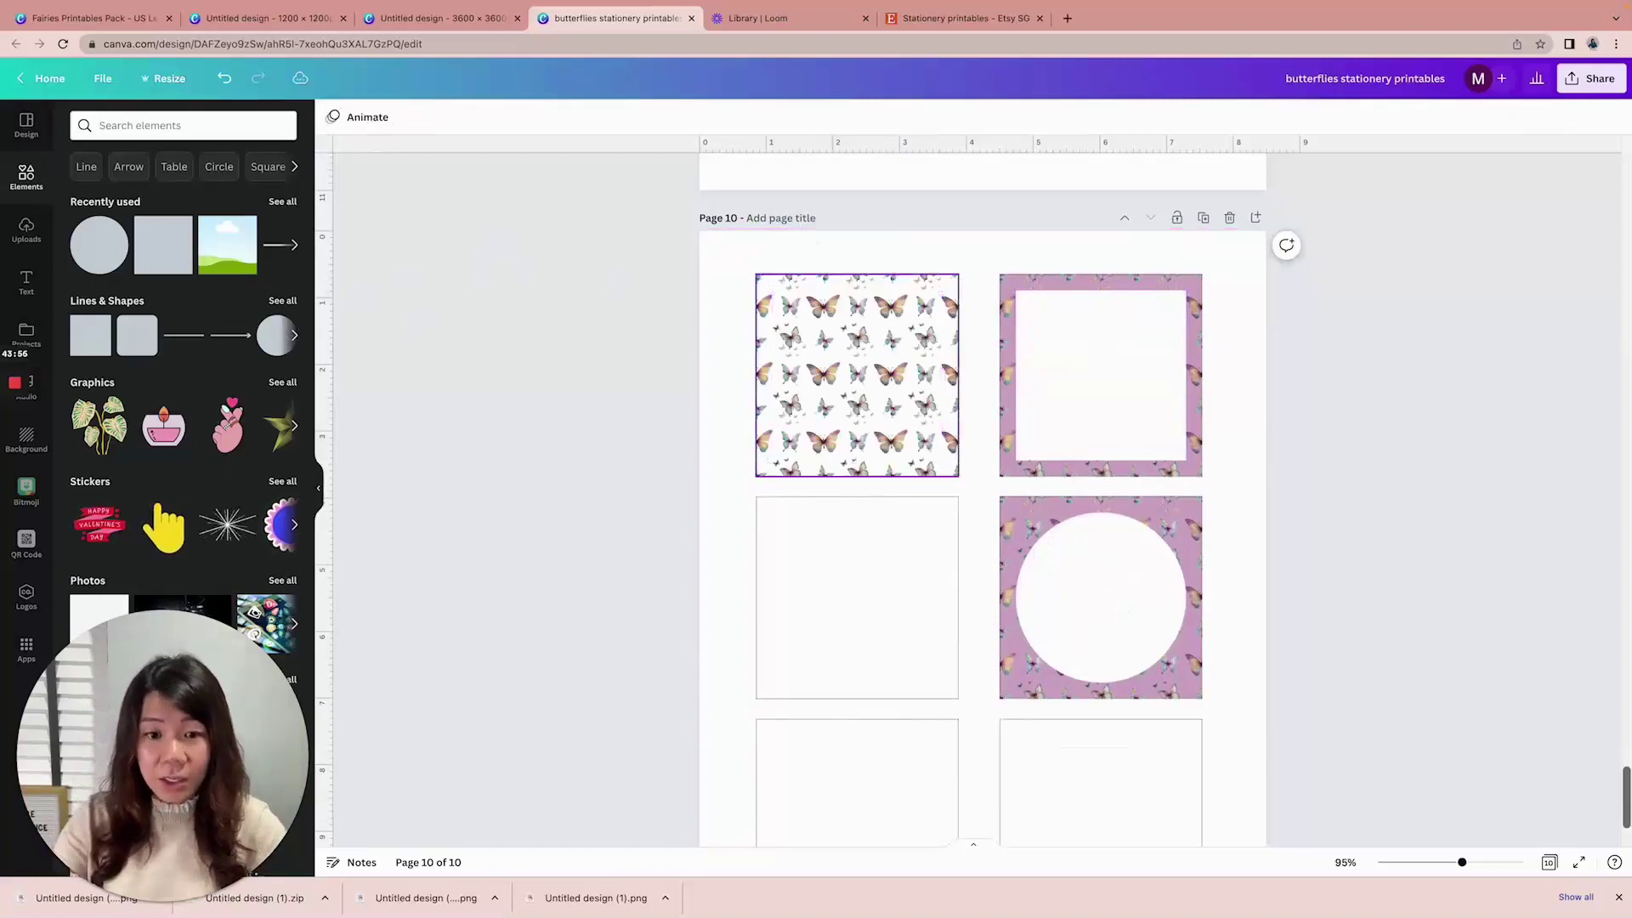
Add a small white circle with a solid border of weight 1 near the upper-right corner of the upper-left butterfly note
{"action": "left_click_drag", "start_coordinate": [274, 340], "coordinate": [983, 597]}
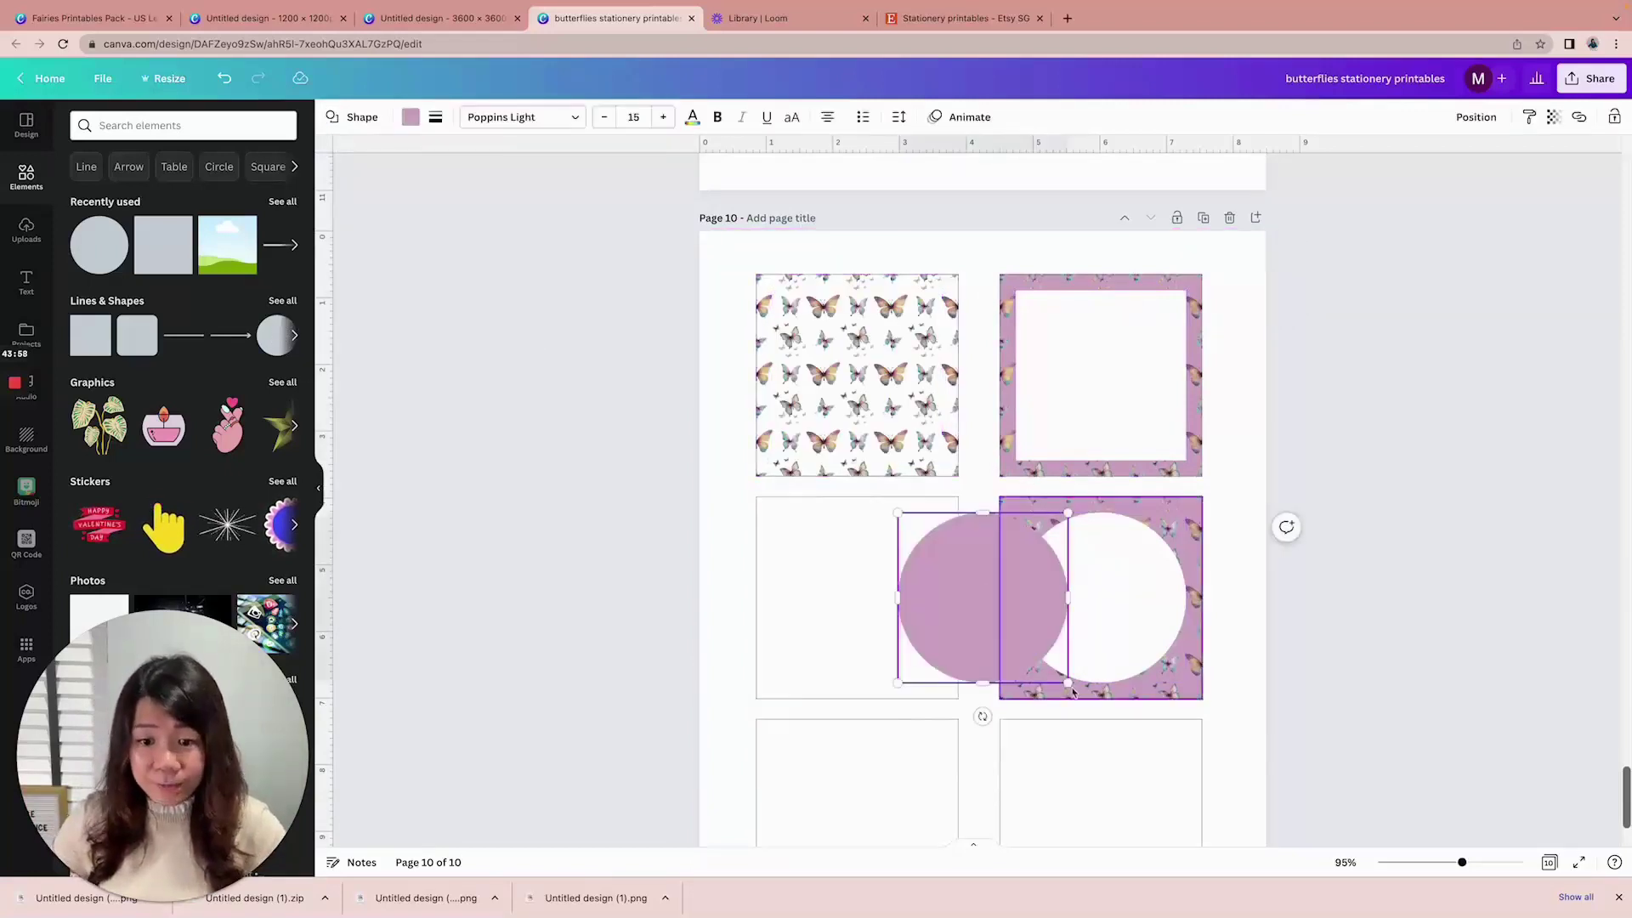
{"action": "left_click_drag", "start_coordinate": [1069, 685], "coordinate": [921, 536]}
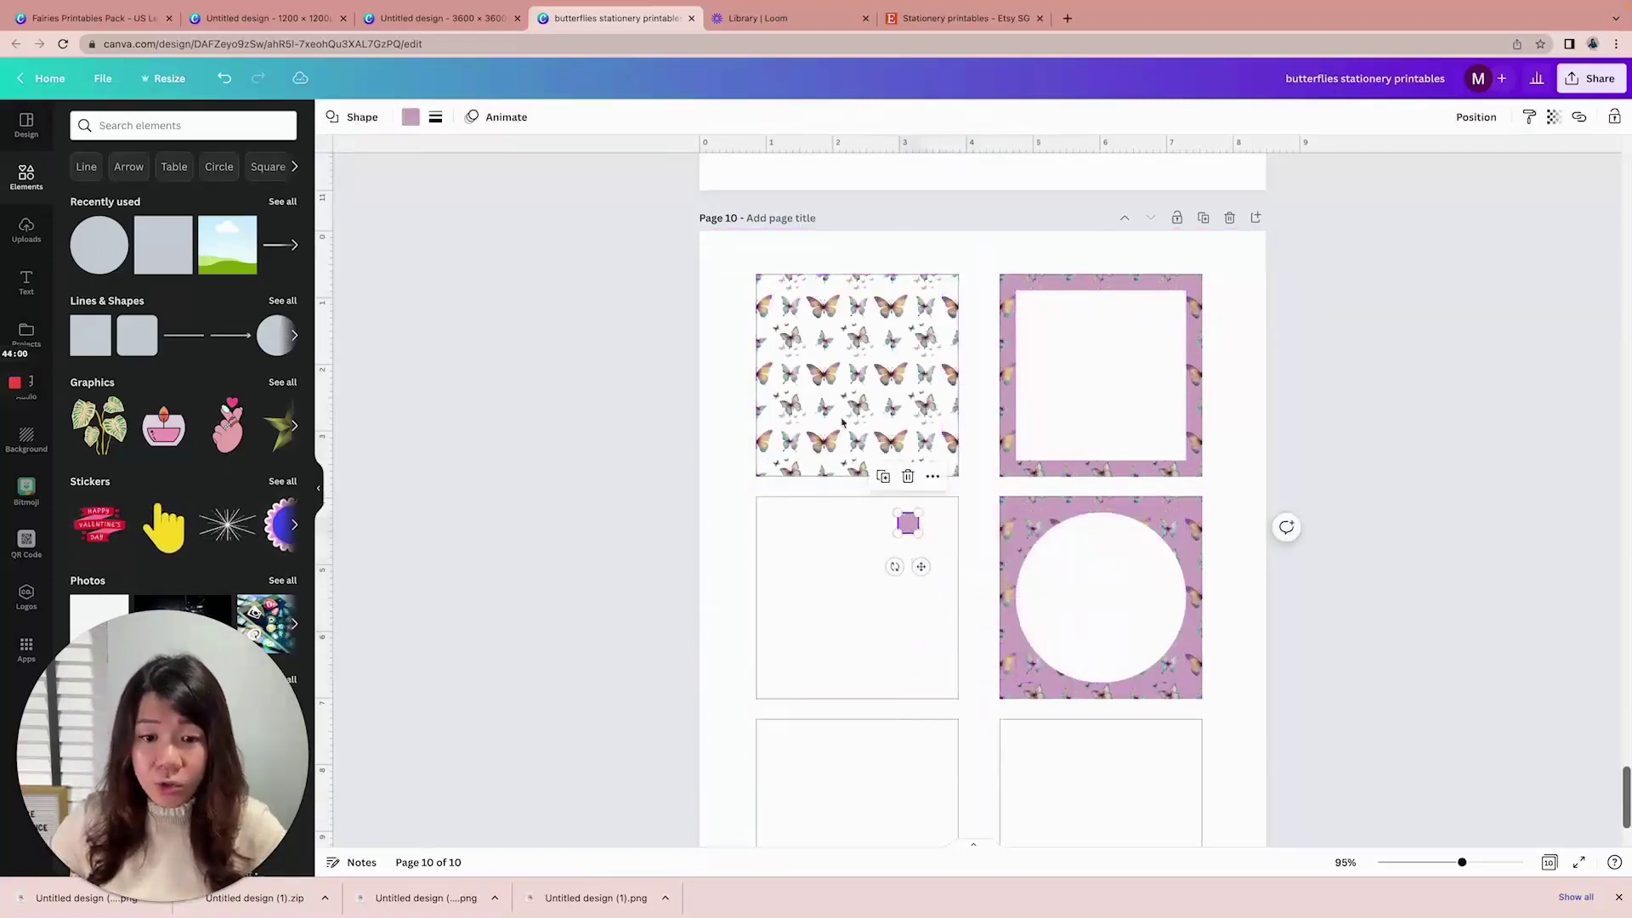
{"action": "left_click", "coordinate": [410, 117]}
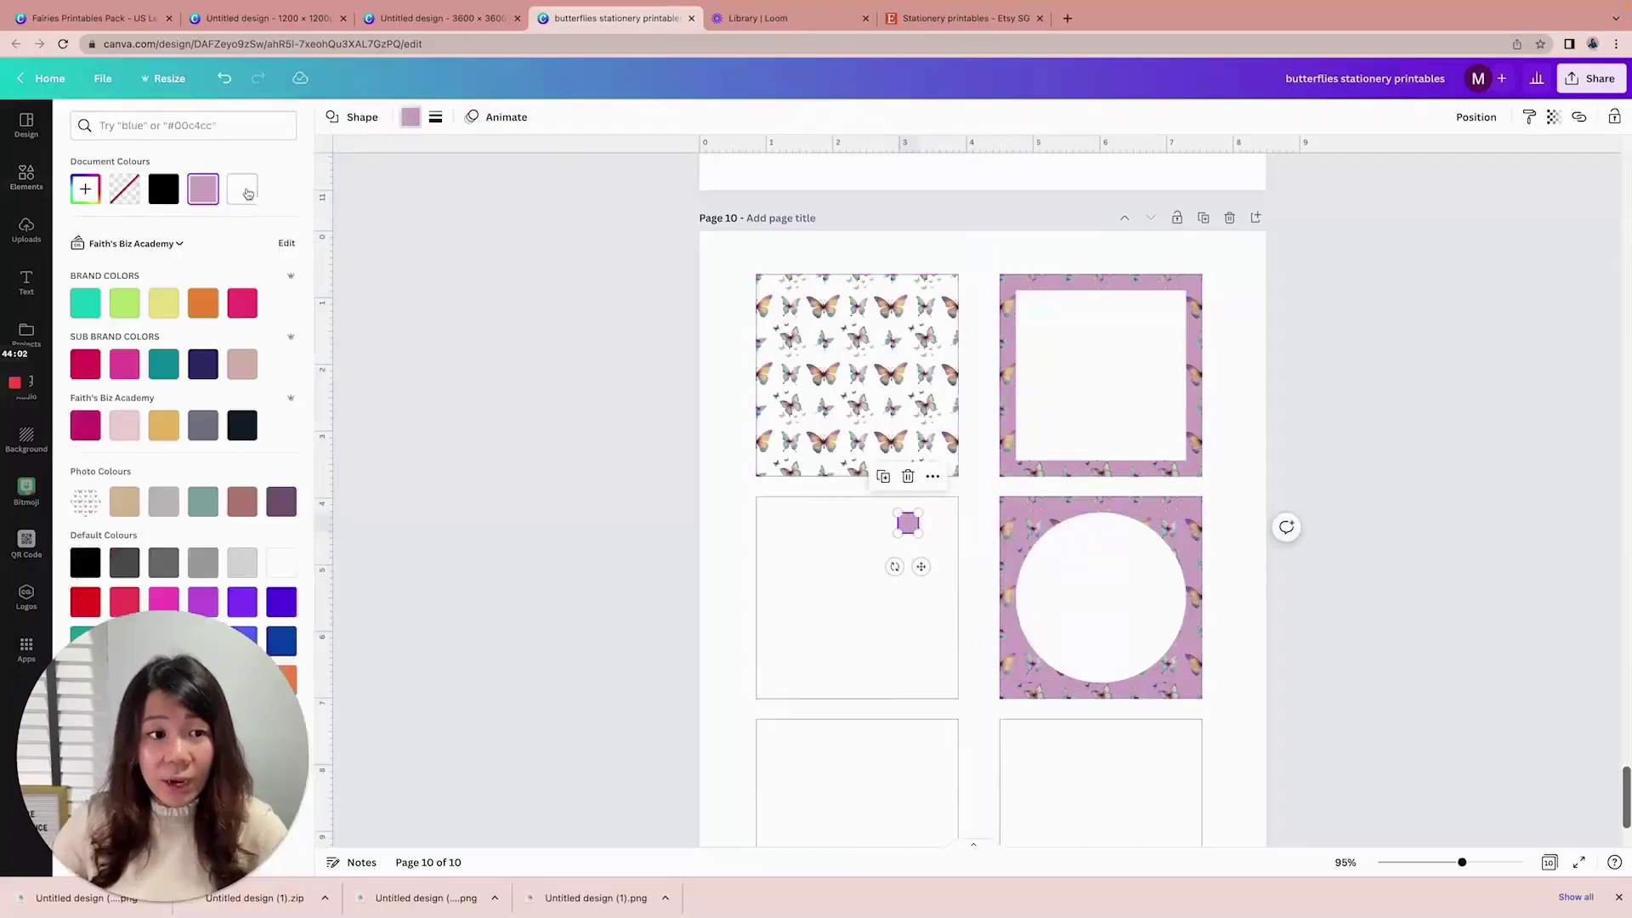
{"action": "left_click", "coordinate": [435, 118]}
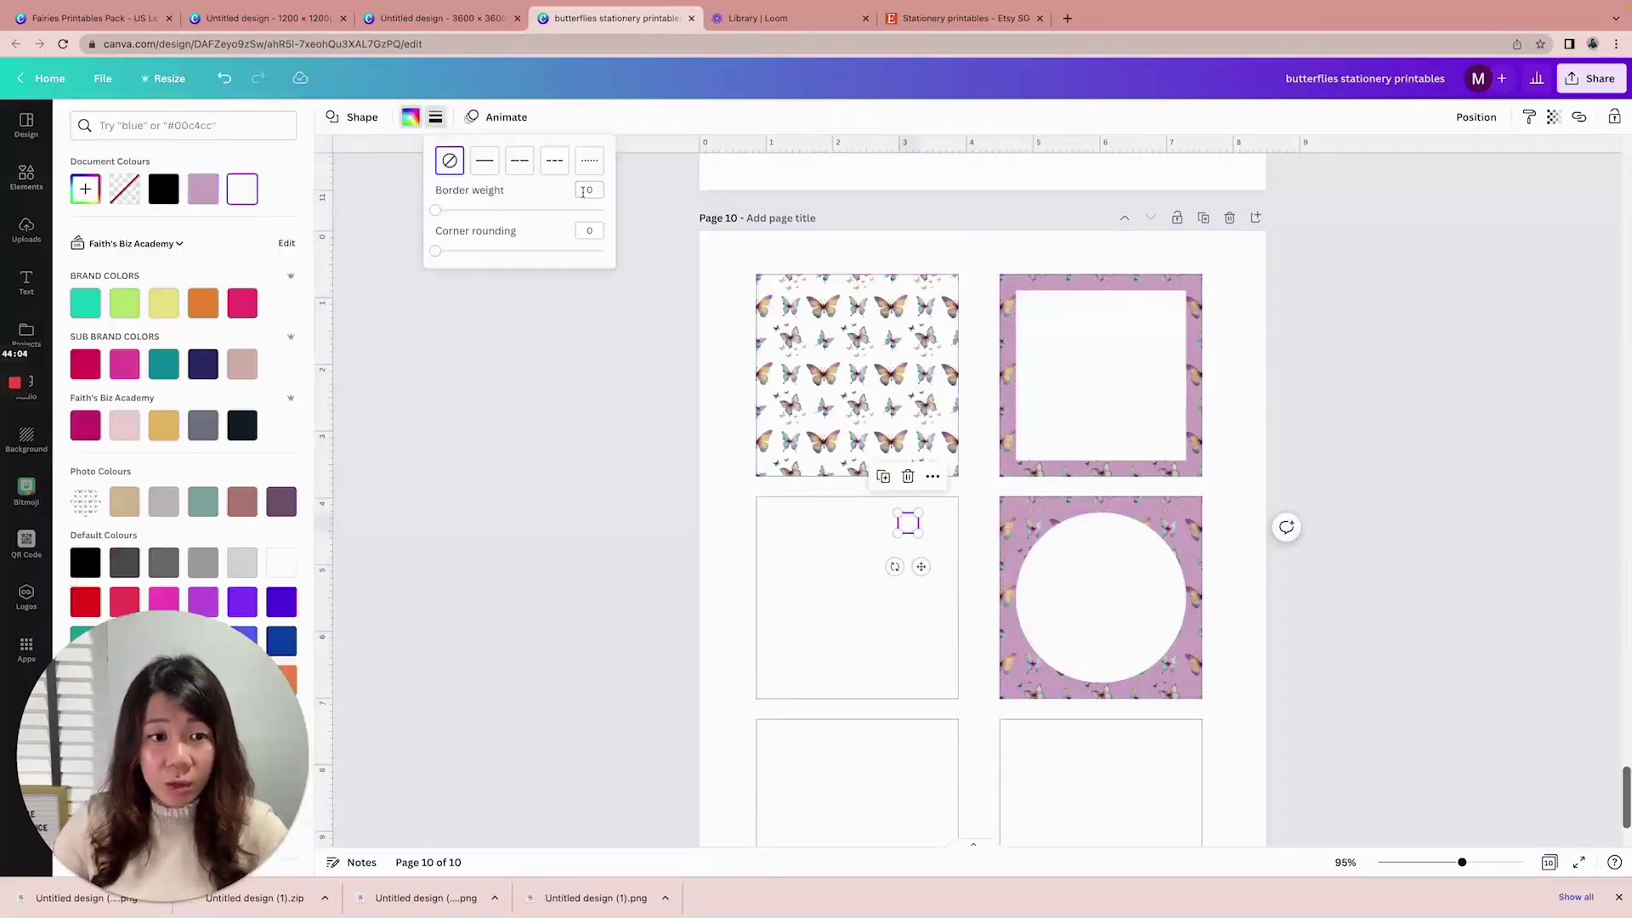
{"action": "left_click", "coordinate": [484, 160]}
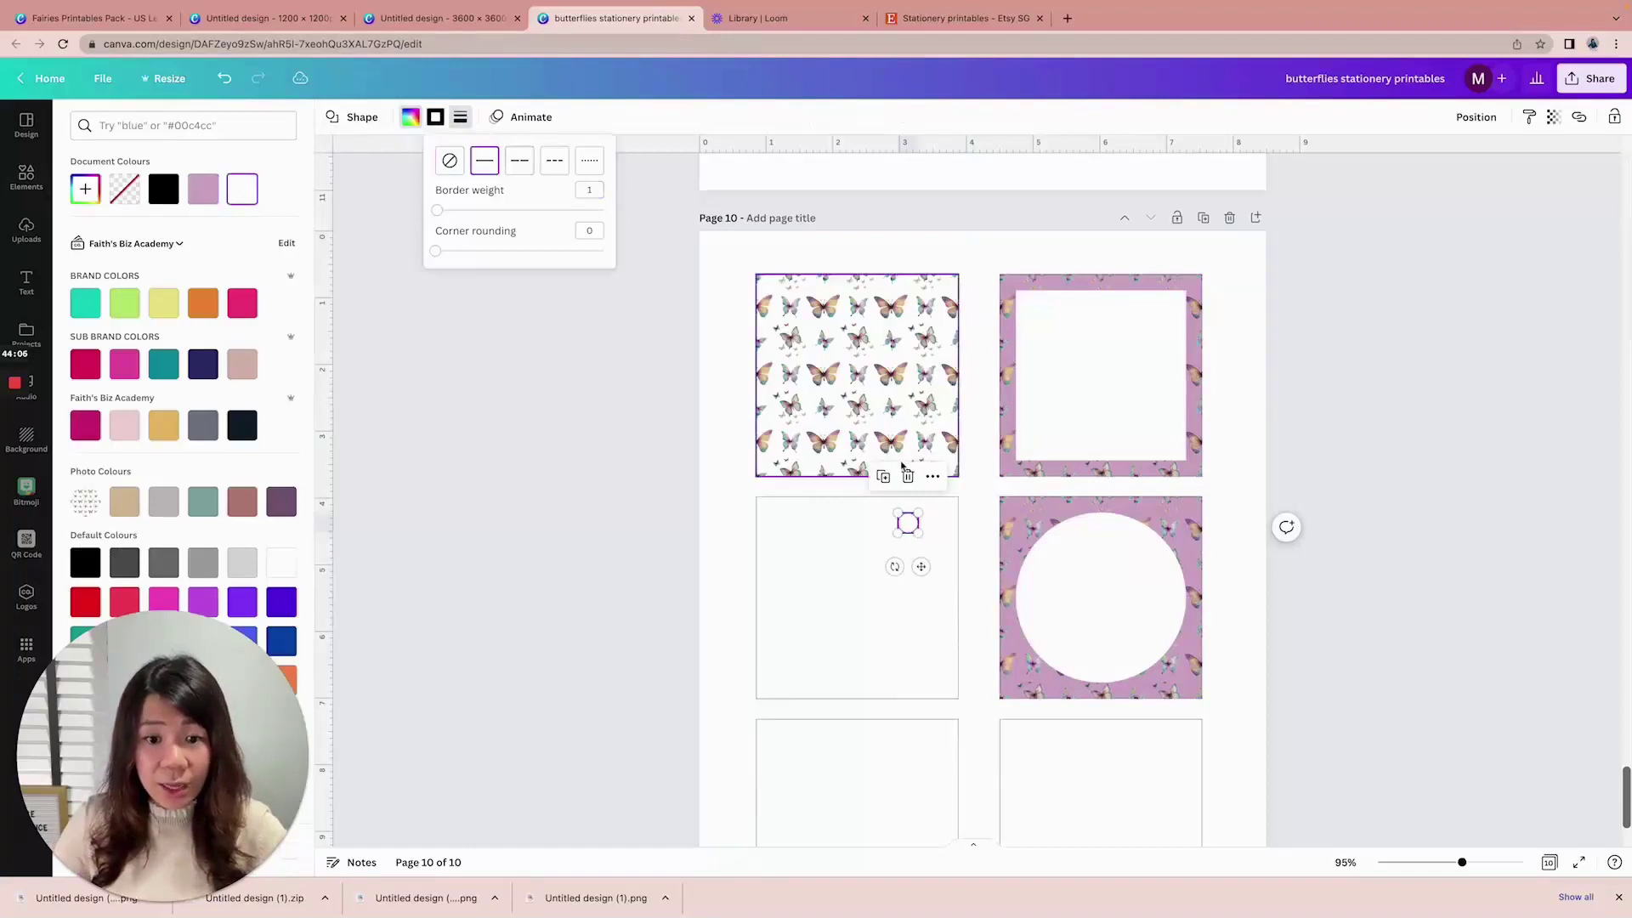
{"action": "left_click_drag", "start_coordinate": [921, 566], "coordinate": [948, 318]}
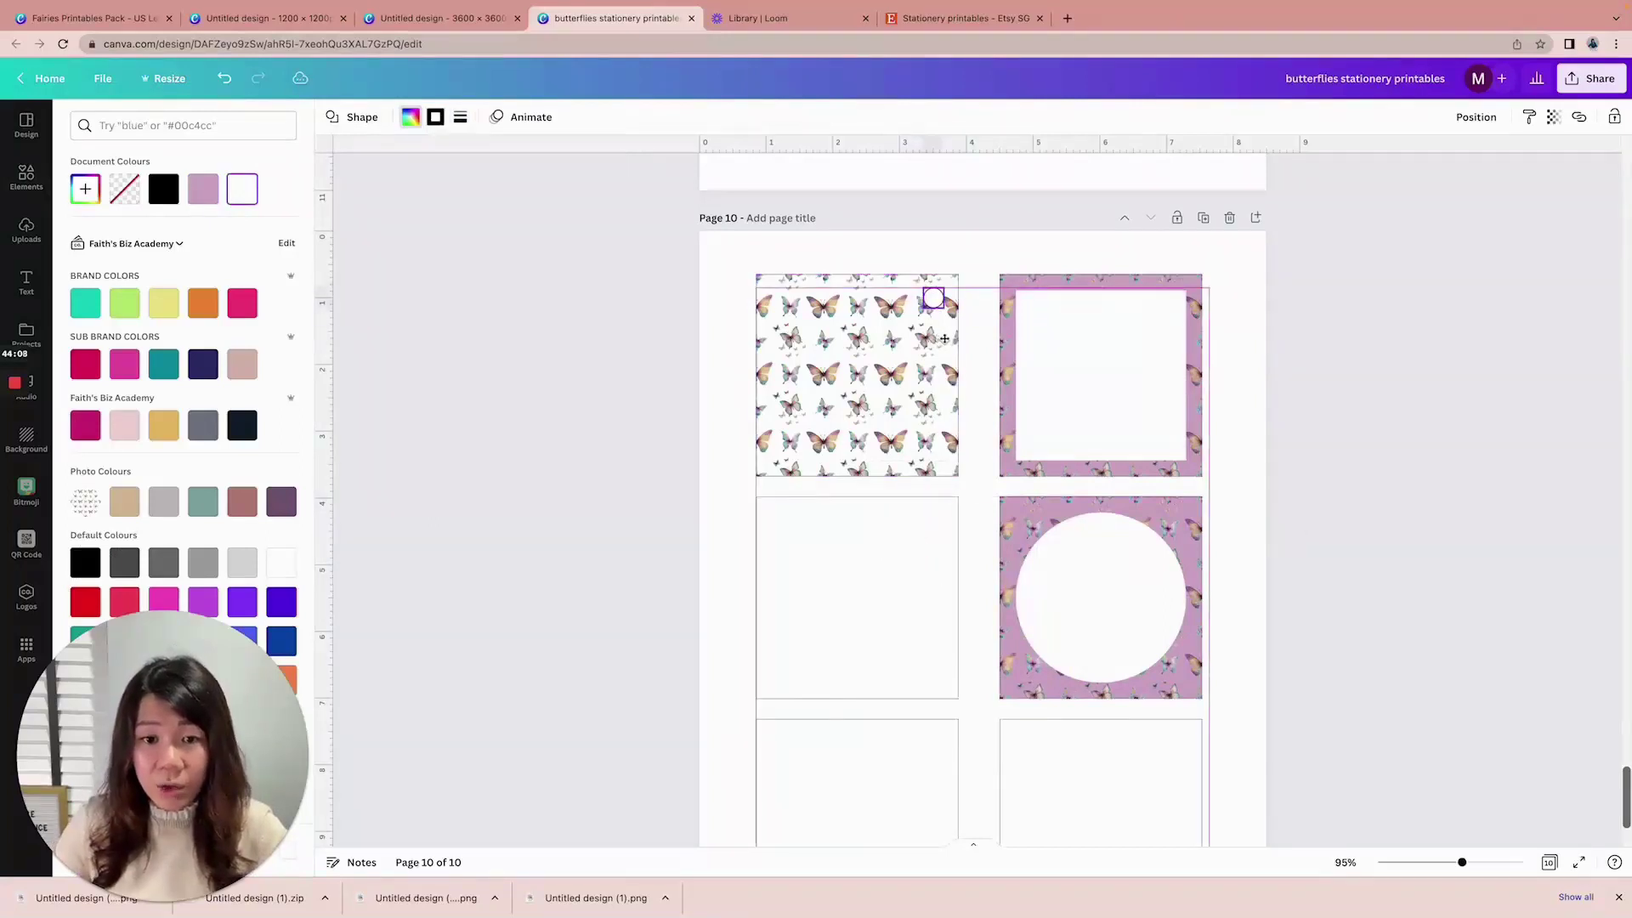
{"action": "left_click", "coordinate": [1325, 364]}
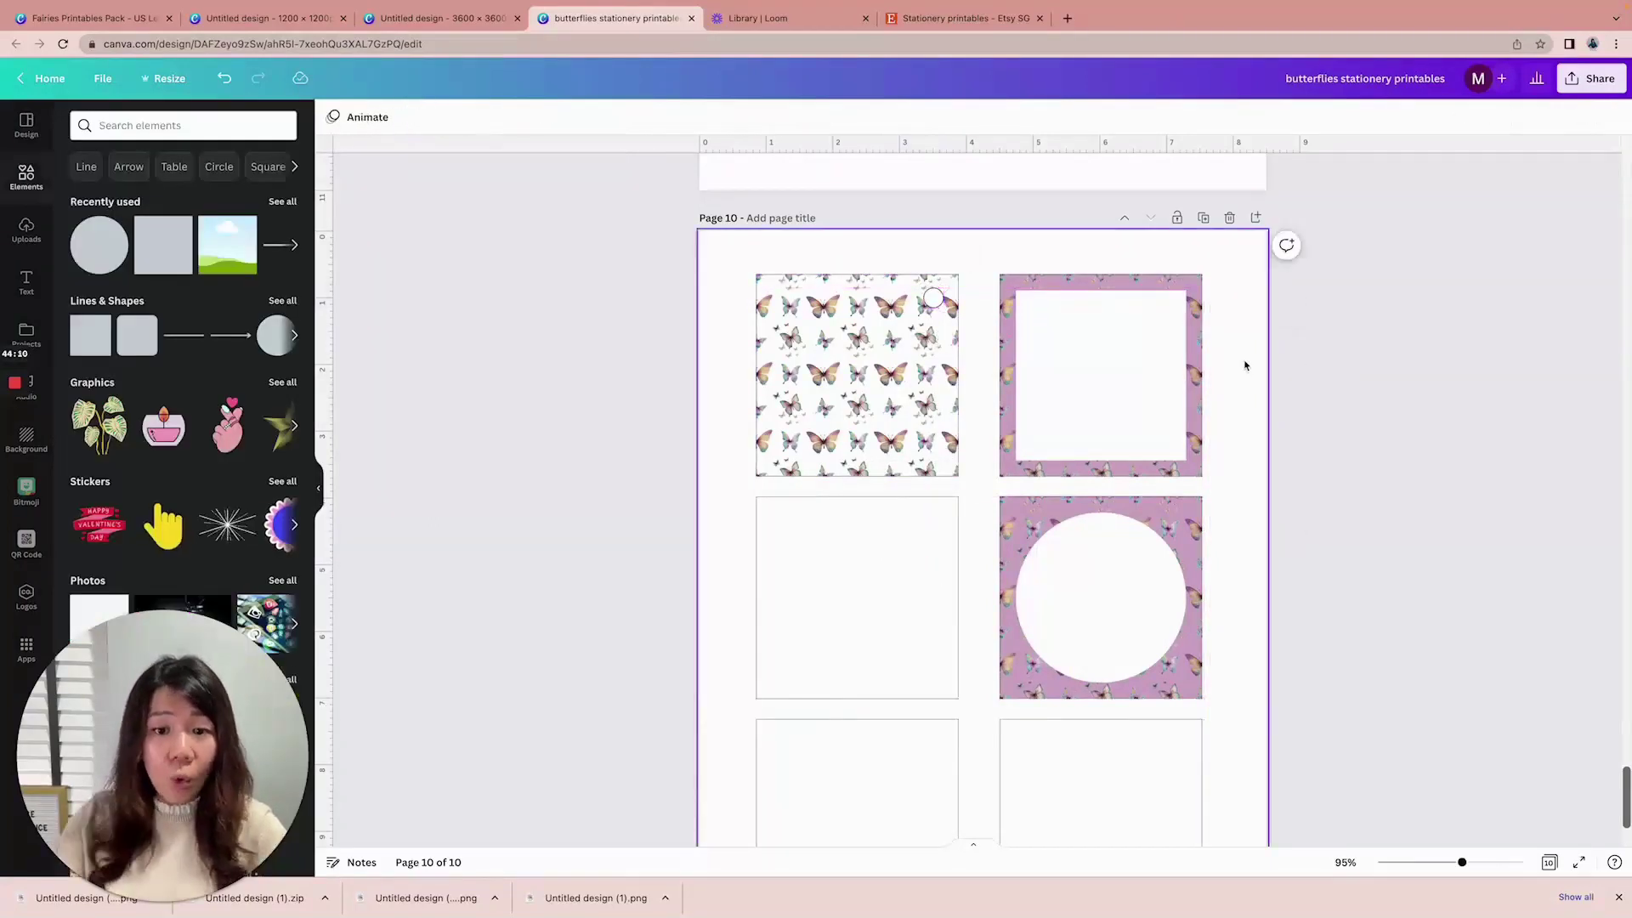
Add a subheading reading "Happy Birthday" on two lines over the upper-left note, enlarged to about 40.7 pt
{"action": "left_click", "coordinate": [27, 282]}
{"action": "left_click", "coordinate": [182, 278]}
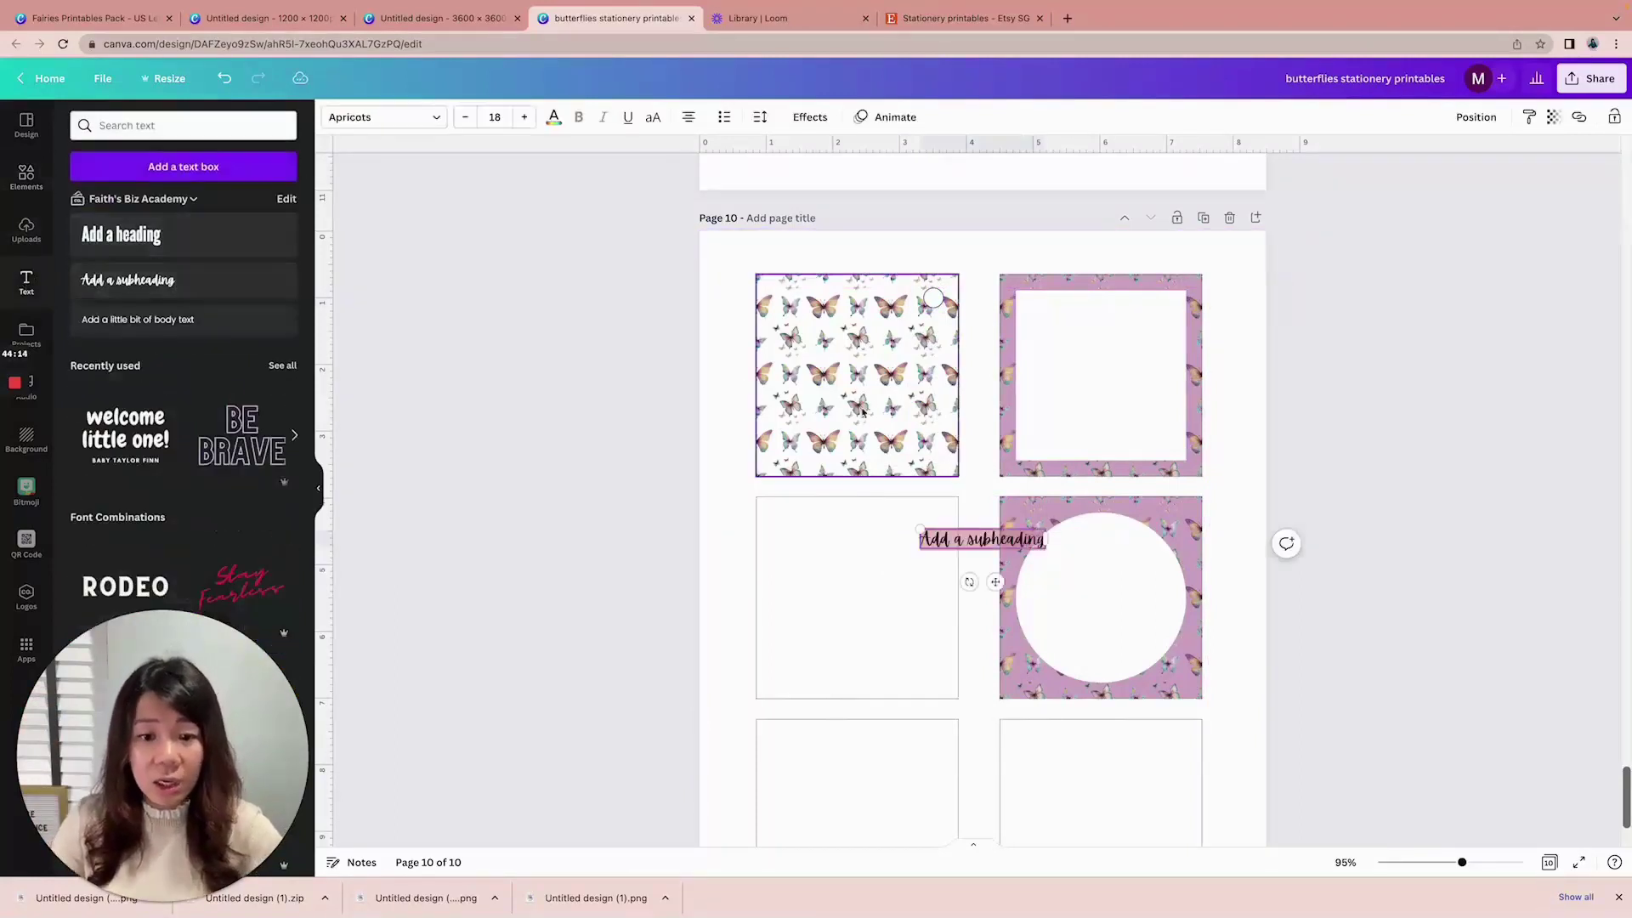
{"action": "type", "text": "Happy"}
{"action": "key", "text": "Return"}
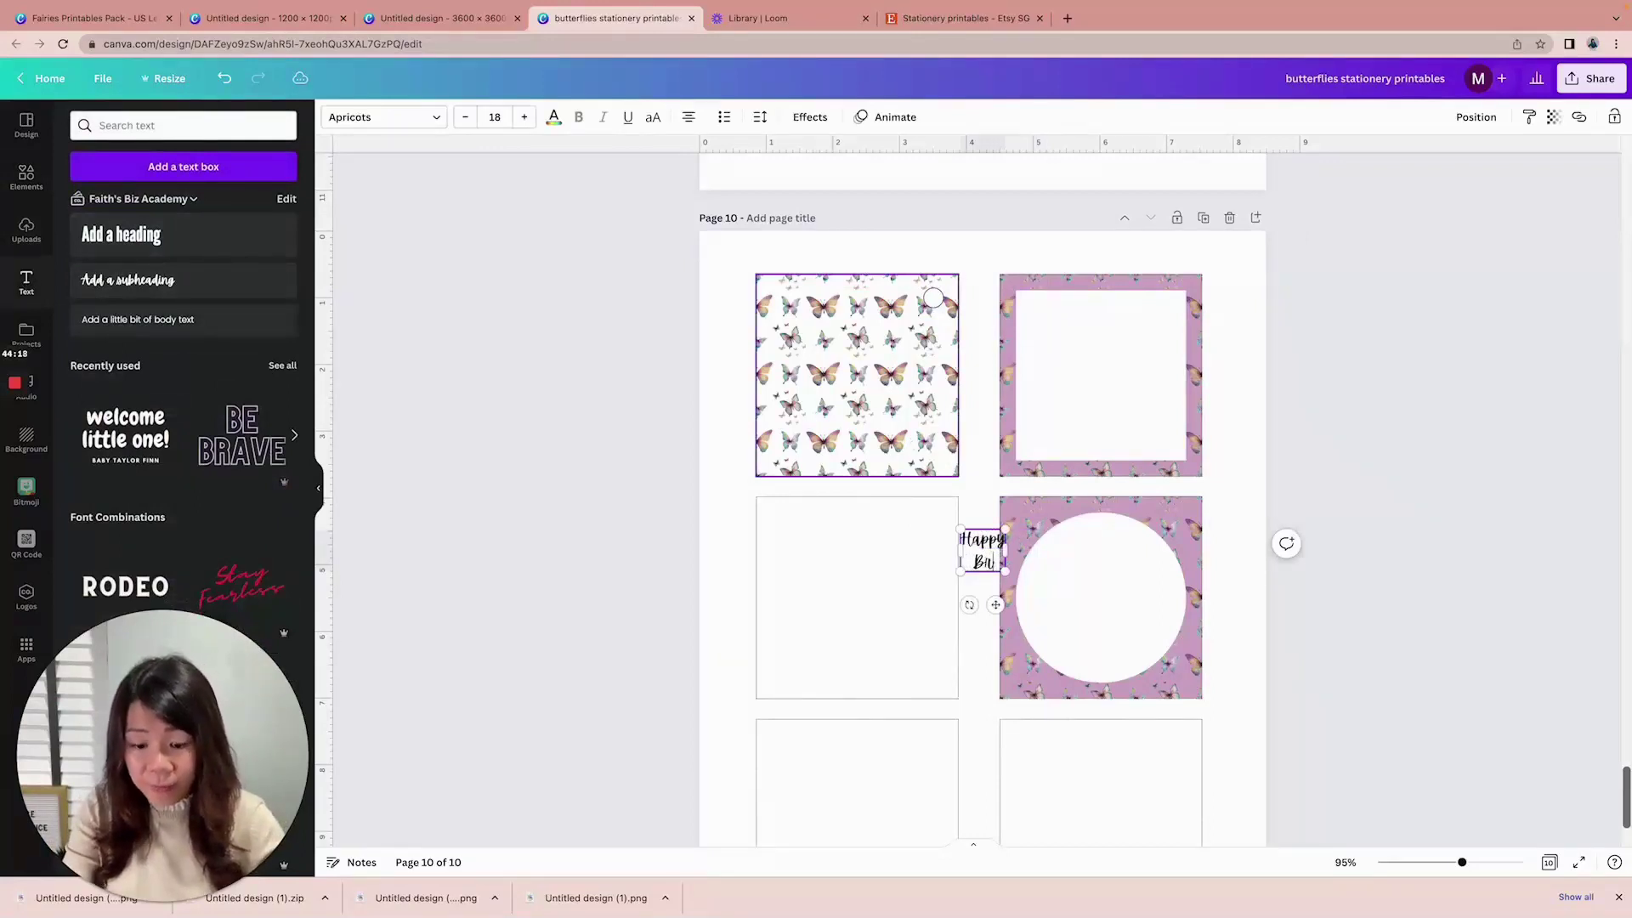
{"action": "type", "text": "Birthday"}
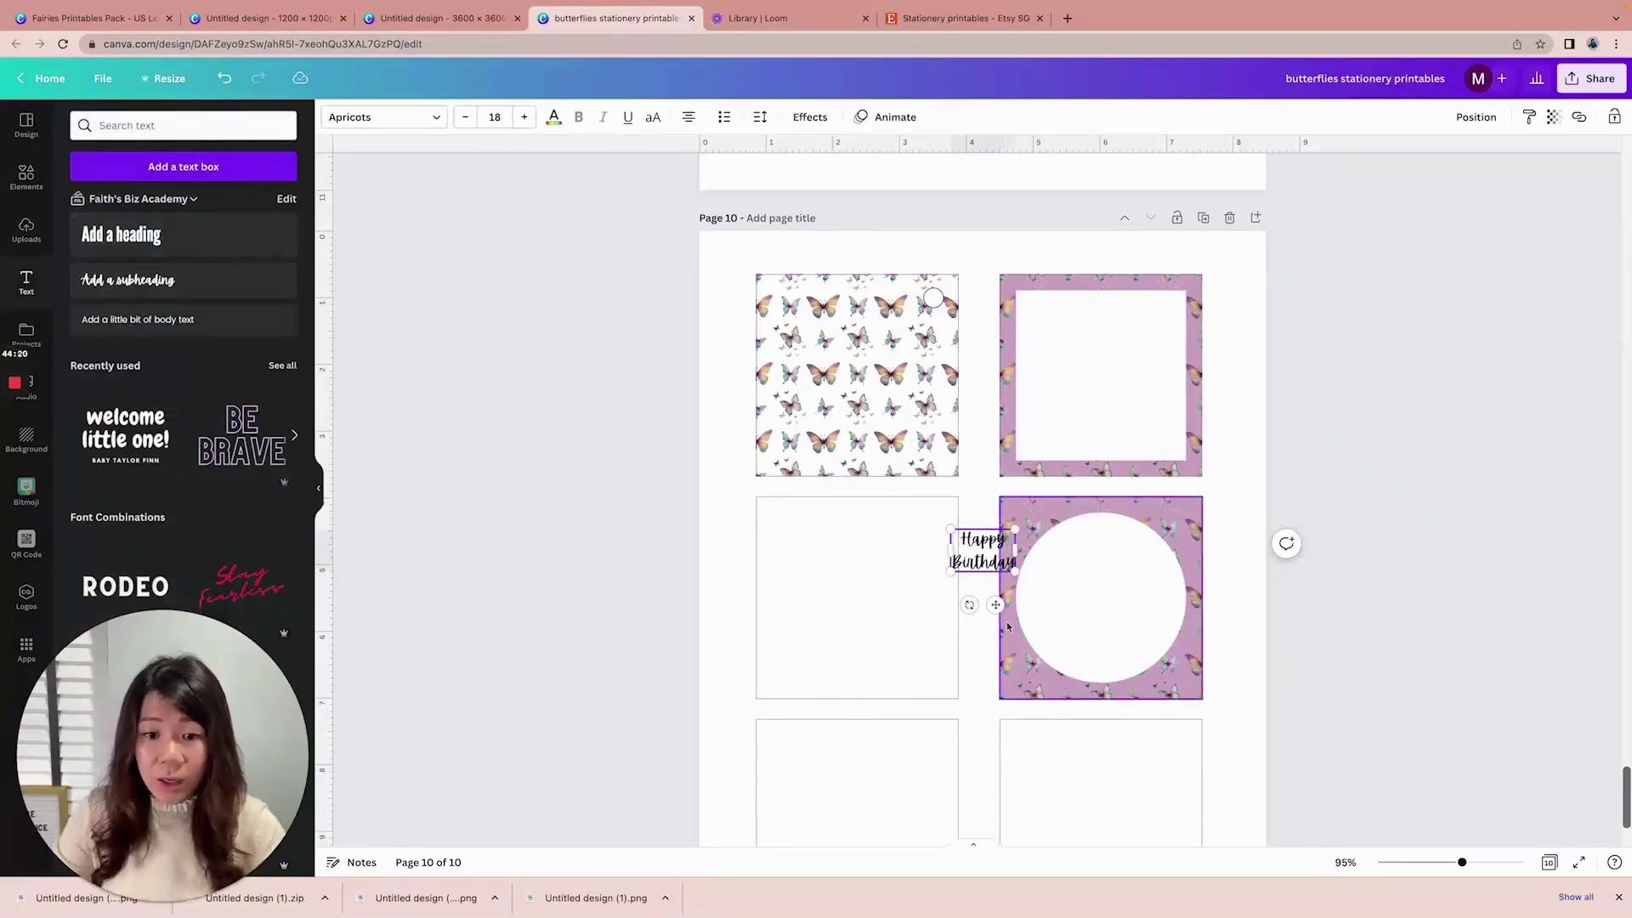
{"action": "left_click_drag", "start_coordinate": [996, 605], "coordinate": [935, 418]}
{"action": "left_click_drag", "start_coordinate": [824, 349], "coordinate": [788, 326]}
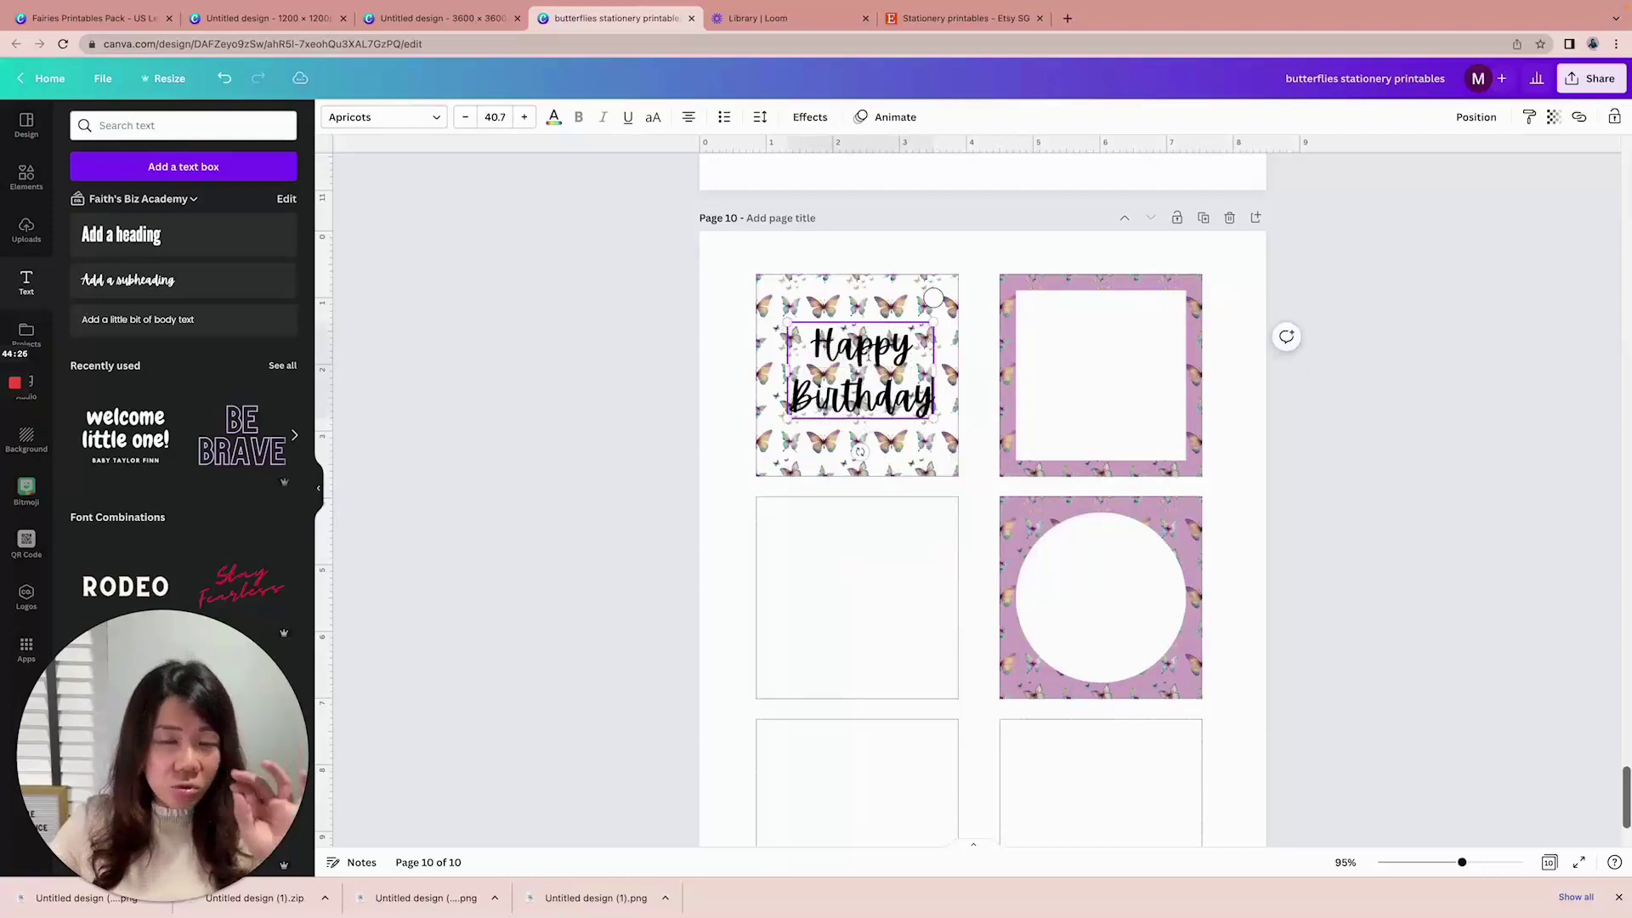
Apply the Background text effect to "Happy Birthday" in the white document colour with a spread of 22
{"action": "left_click", "coordinate": [810, 116]}
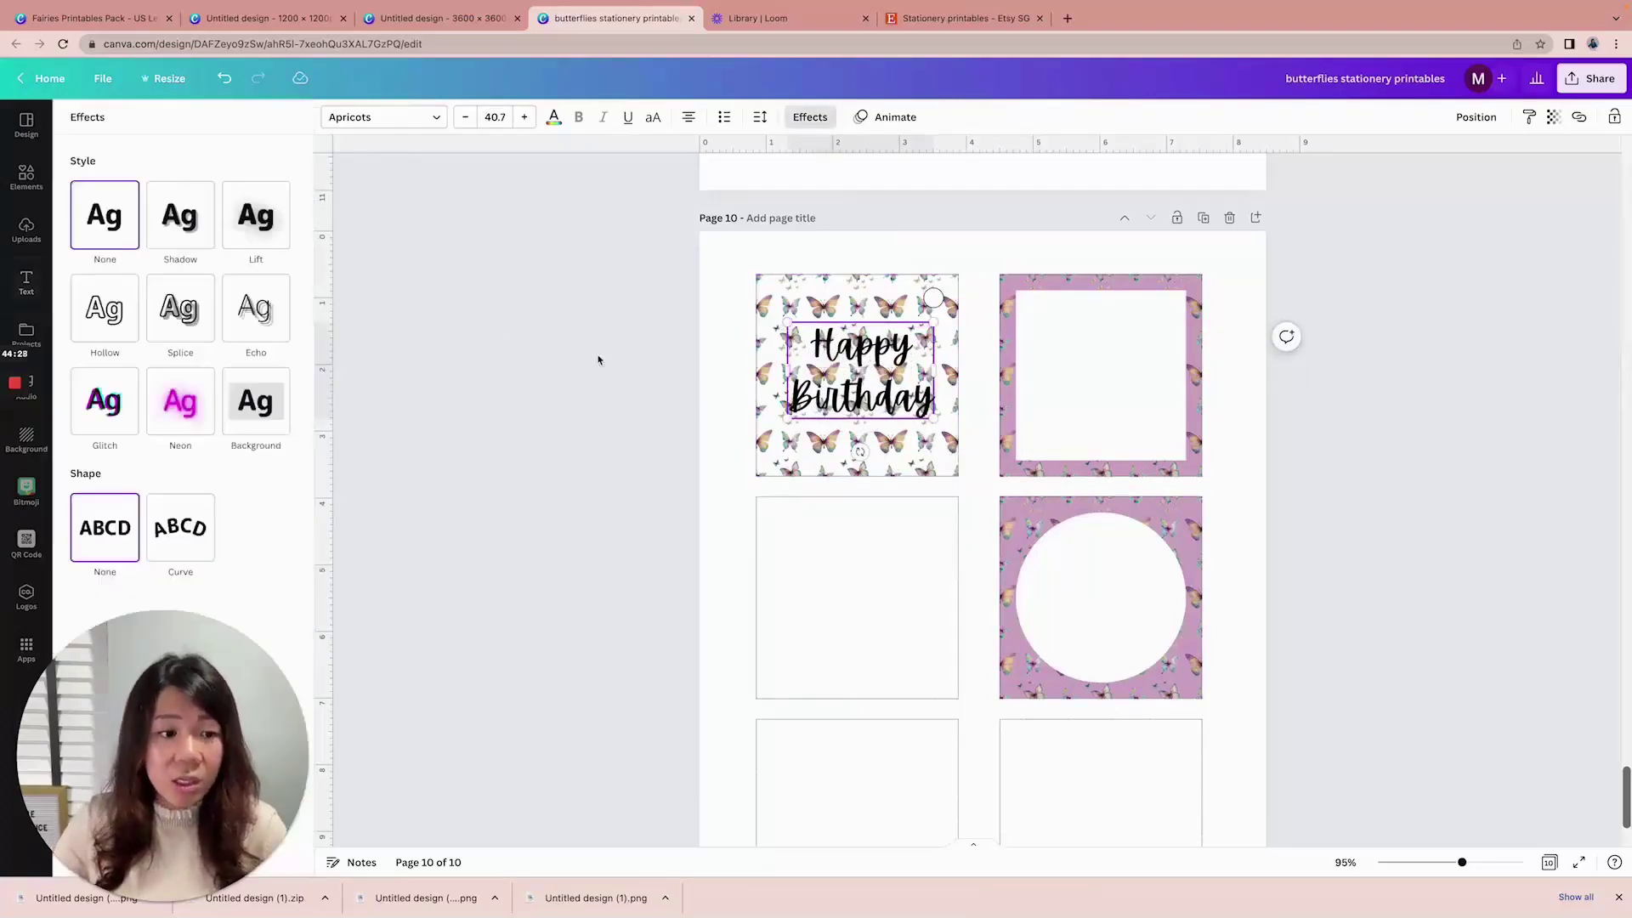
{"action": "left_click", "coordinate": [255, 402]}
{"action": "left_click_drag", "start_coordinate": [243, 717], "coordinate": [534, 626]}
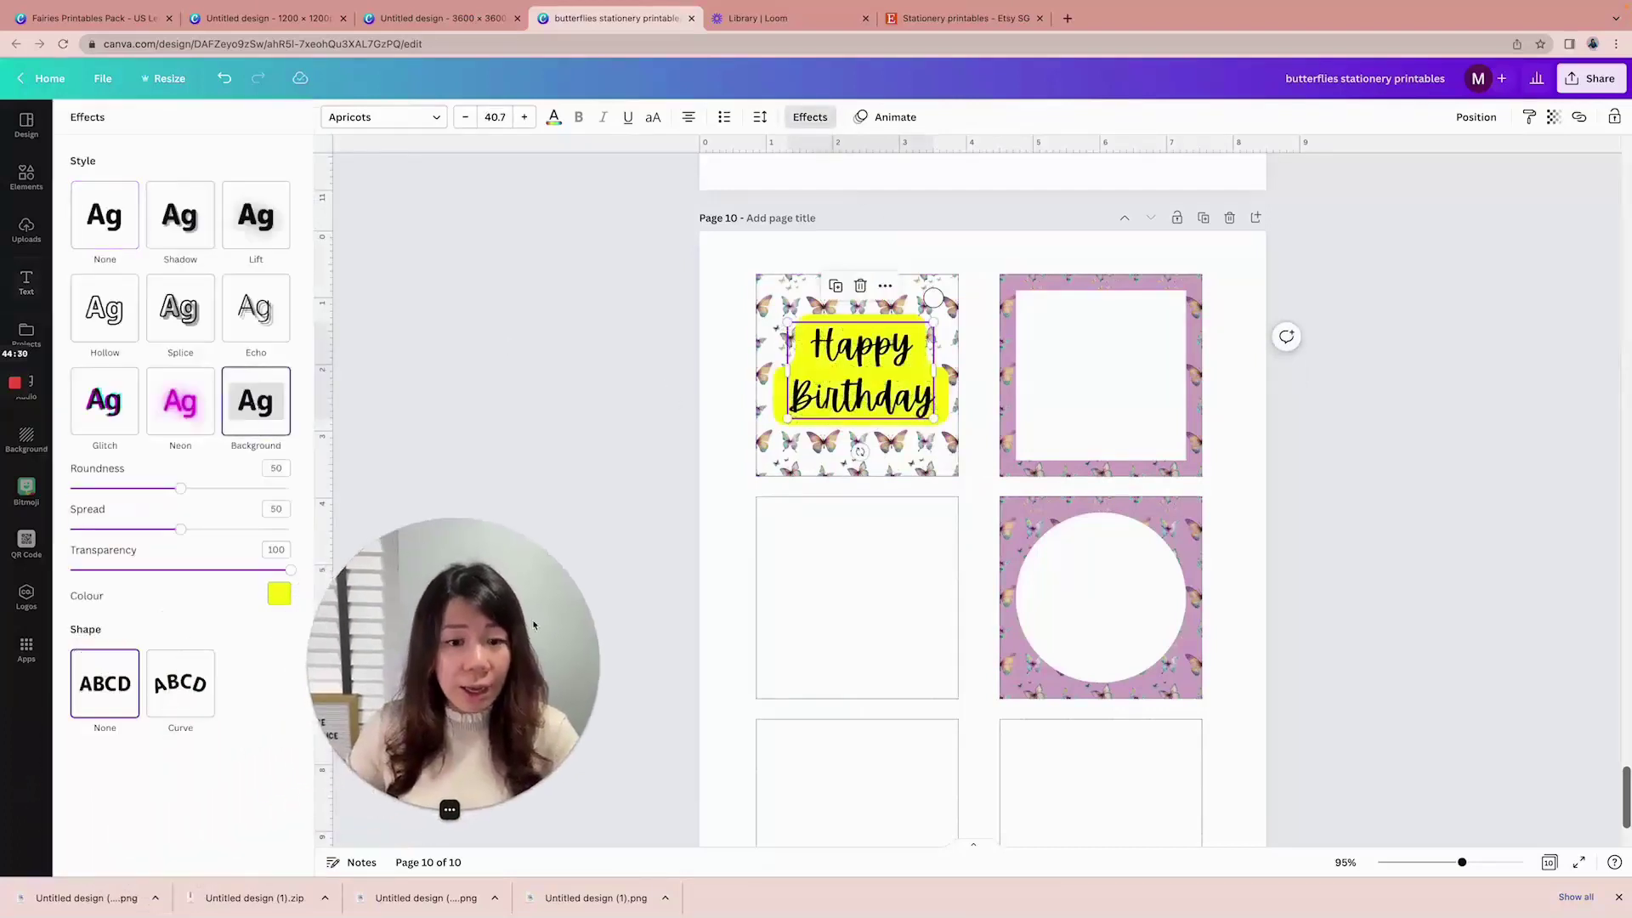
{"action": "left_click", "coordinate": [278, 596]}
{"action": "left_click", "coordinate": [188, 661]}
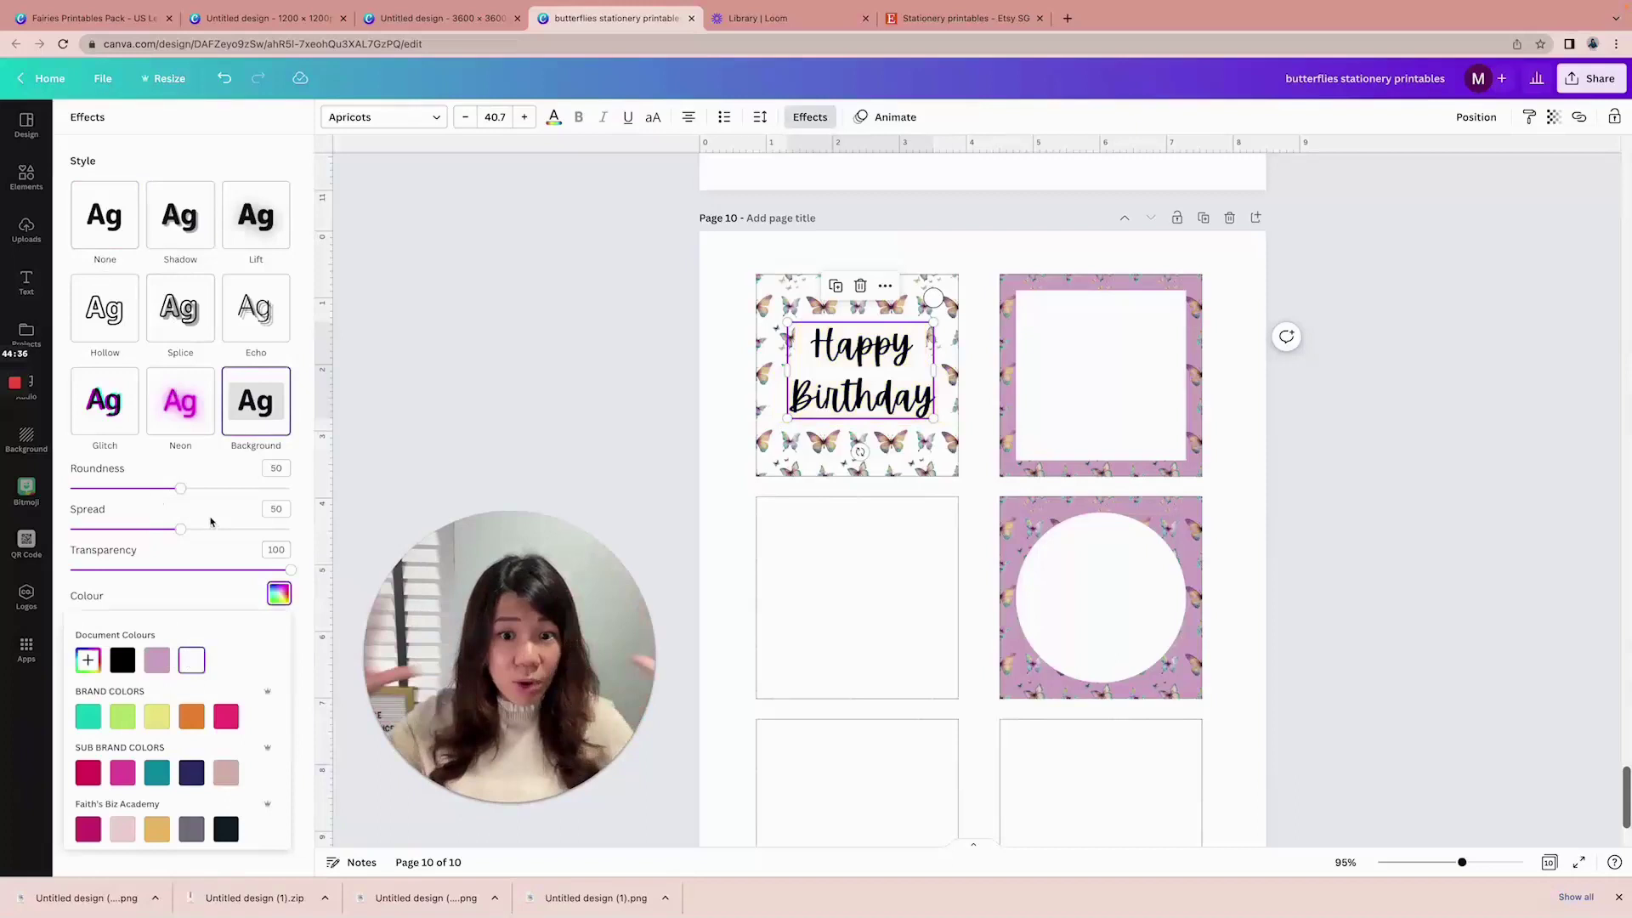
{"action": "left_click_drag", "start_coordinate": [180, 533], "coordinate": [149, 531]}
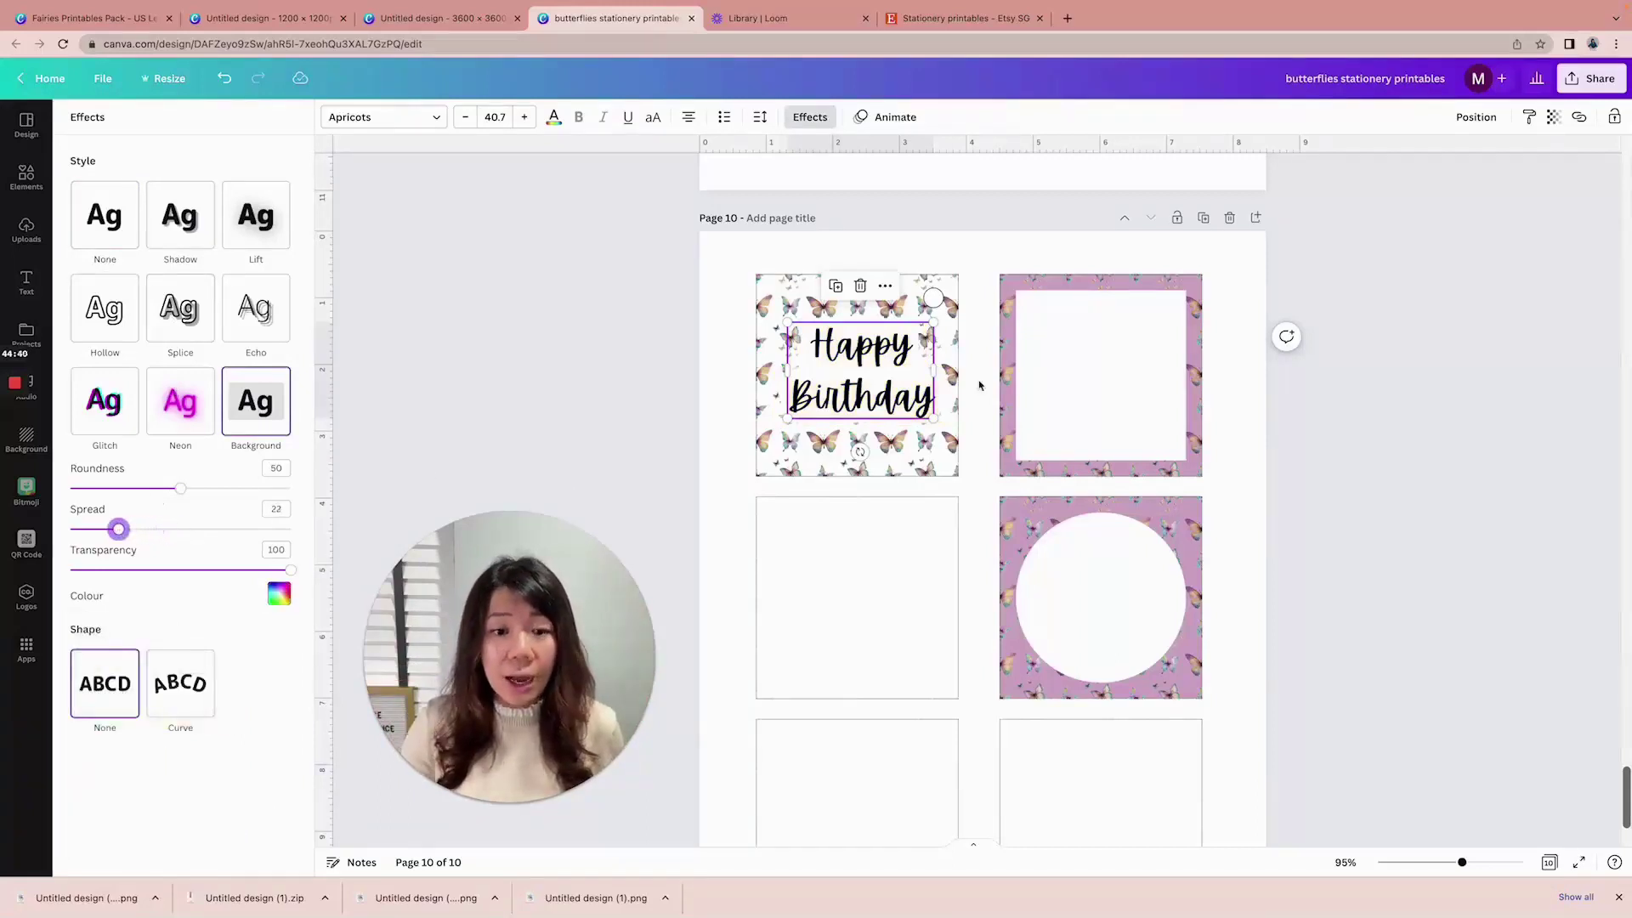
Shift the "Happy Birthday" text slightly to centre it on the butterfly note
{"action": "left_click", "coordinate": [886, 364]}
{"action": "left_click", "coordinate": [1458, 469]}
{"action": "left_click_drag", "start_coordinate": [891, 350], "coordinate": [888, 354]}
{"action": "left_click", "coordinate": [1349, 487]}
Delete the four notes in the middle and lower rows of page 10
{"action": "scroll", "coordinate": [1348, 487], "scroll_direction": "down", "scroll_amount": 1}
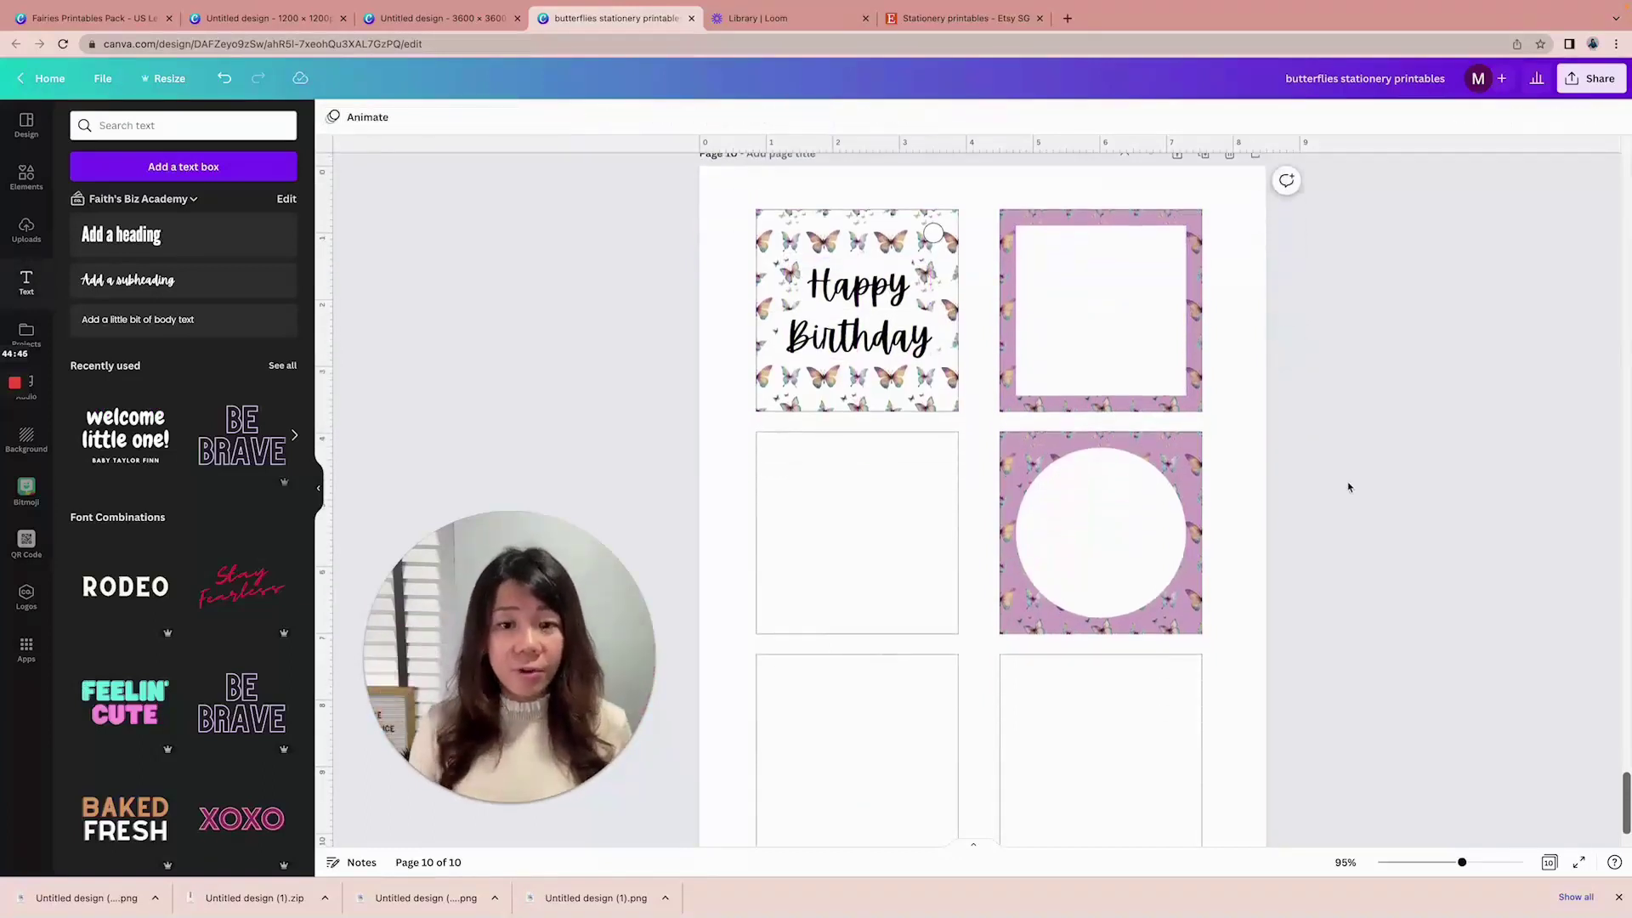
{"action": "scroll", "coordinate": [1264, 507], "scroll_direction": "down", "scroll_amount": 1}
{"action": "left_click_drag", "start_coordinate": [1309, 518], "coordinate": [787, 684]}
{"action": "key", "text": "Delete"}
Fill the left column's middle and lower positions with copies of the complete Happy Birthday note
{"action": "scroll", "coordinate": [804, 680], "scroll_direction": "up", "scroll_amount": 3}
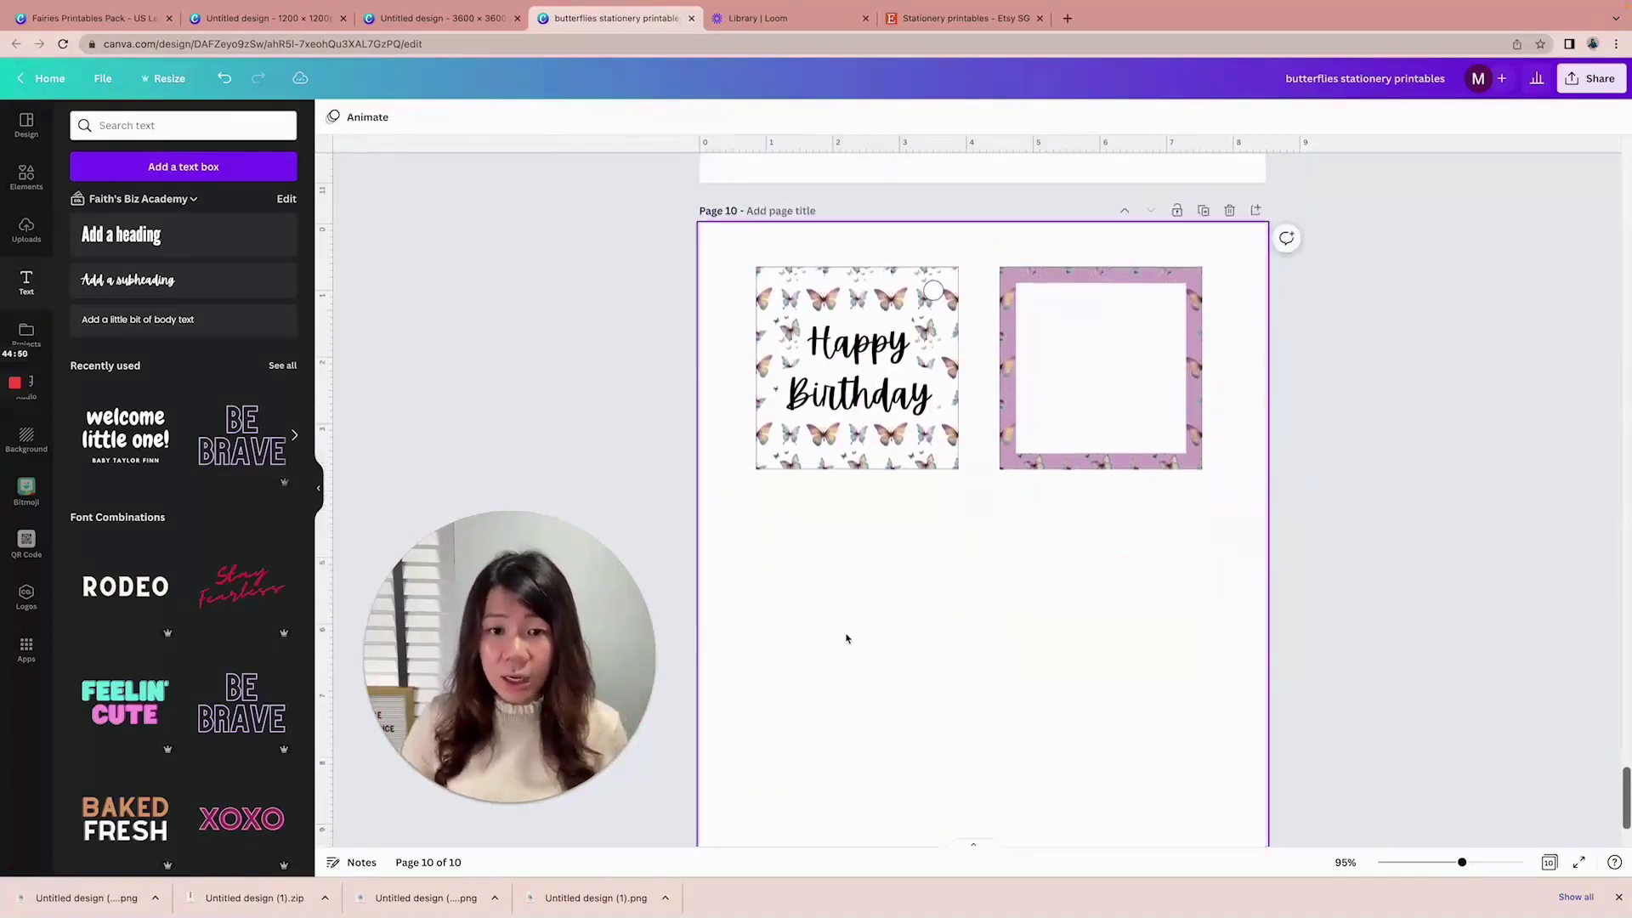
{"action": "left_click_drag", "start_coordinate": [727, 295], "coordinate": [955, 564]}
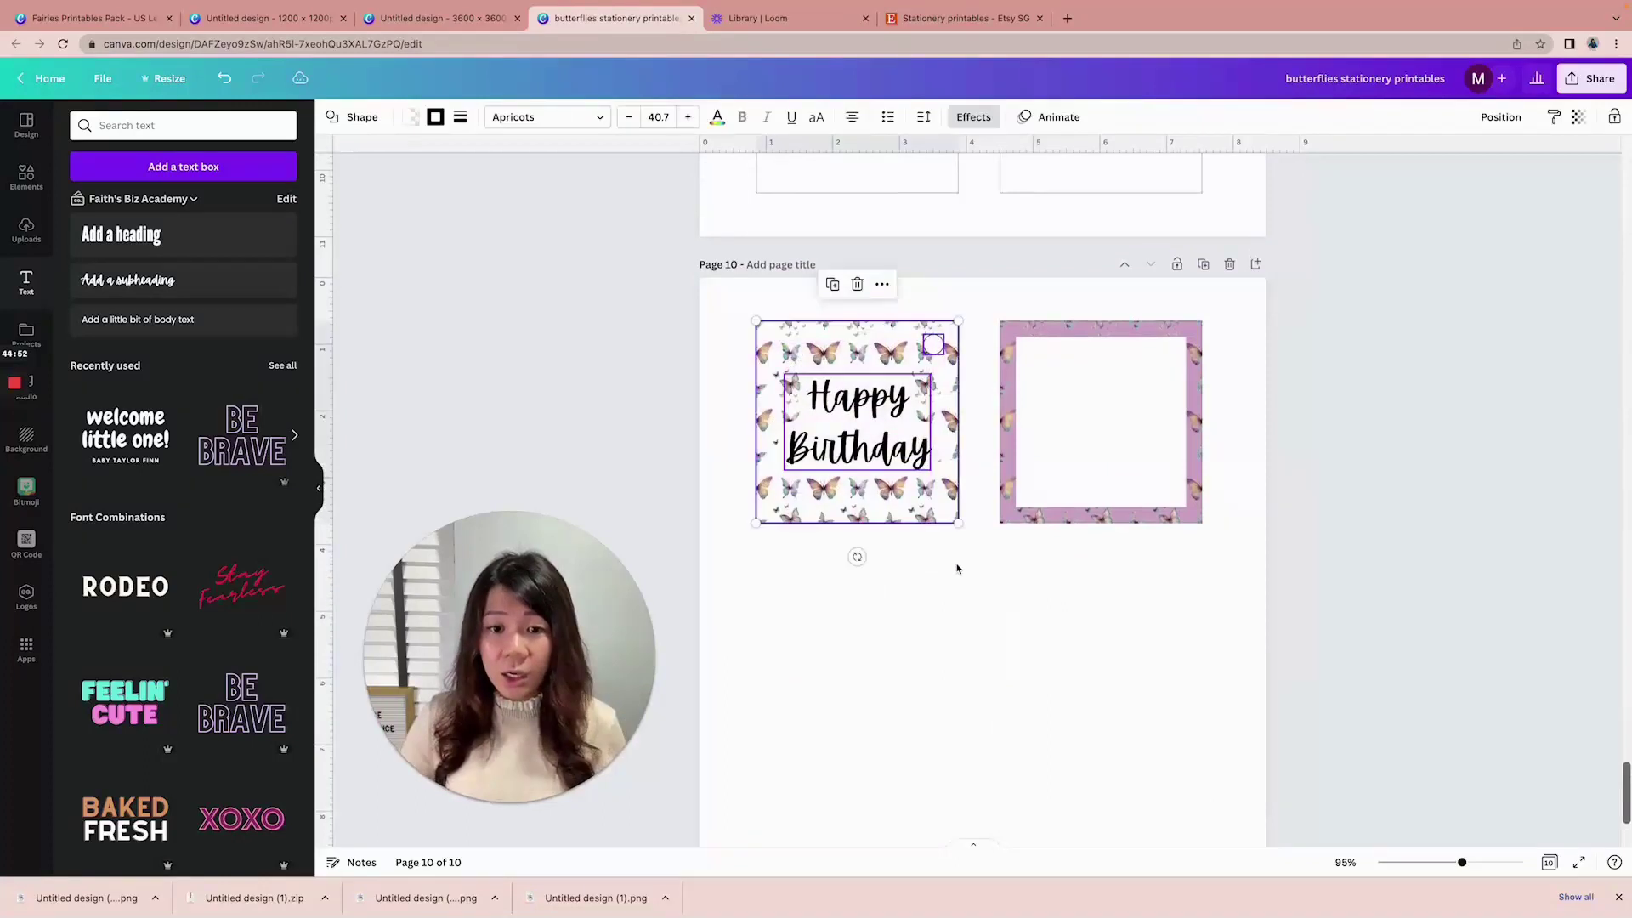
{"action": "scroll", "coordinate": [959, 565], "scroll_direction": "down", "scroll_amount": 1}
{"action": "left_click_drag", "start_coordinate": [902, 362], "coordinate": [894, 570]}
{"action": "scroll", "coordinate": [910, 544], "scroll_direction": "down", "scroll_amount": 2}
{"action": "key", "text": "super+d"}
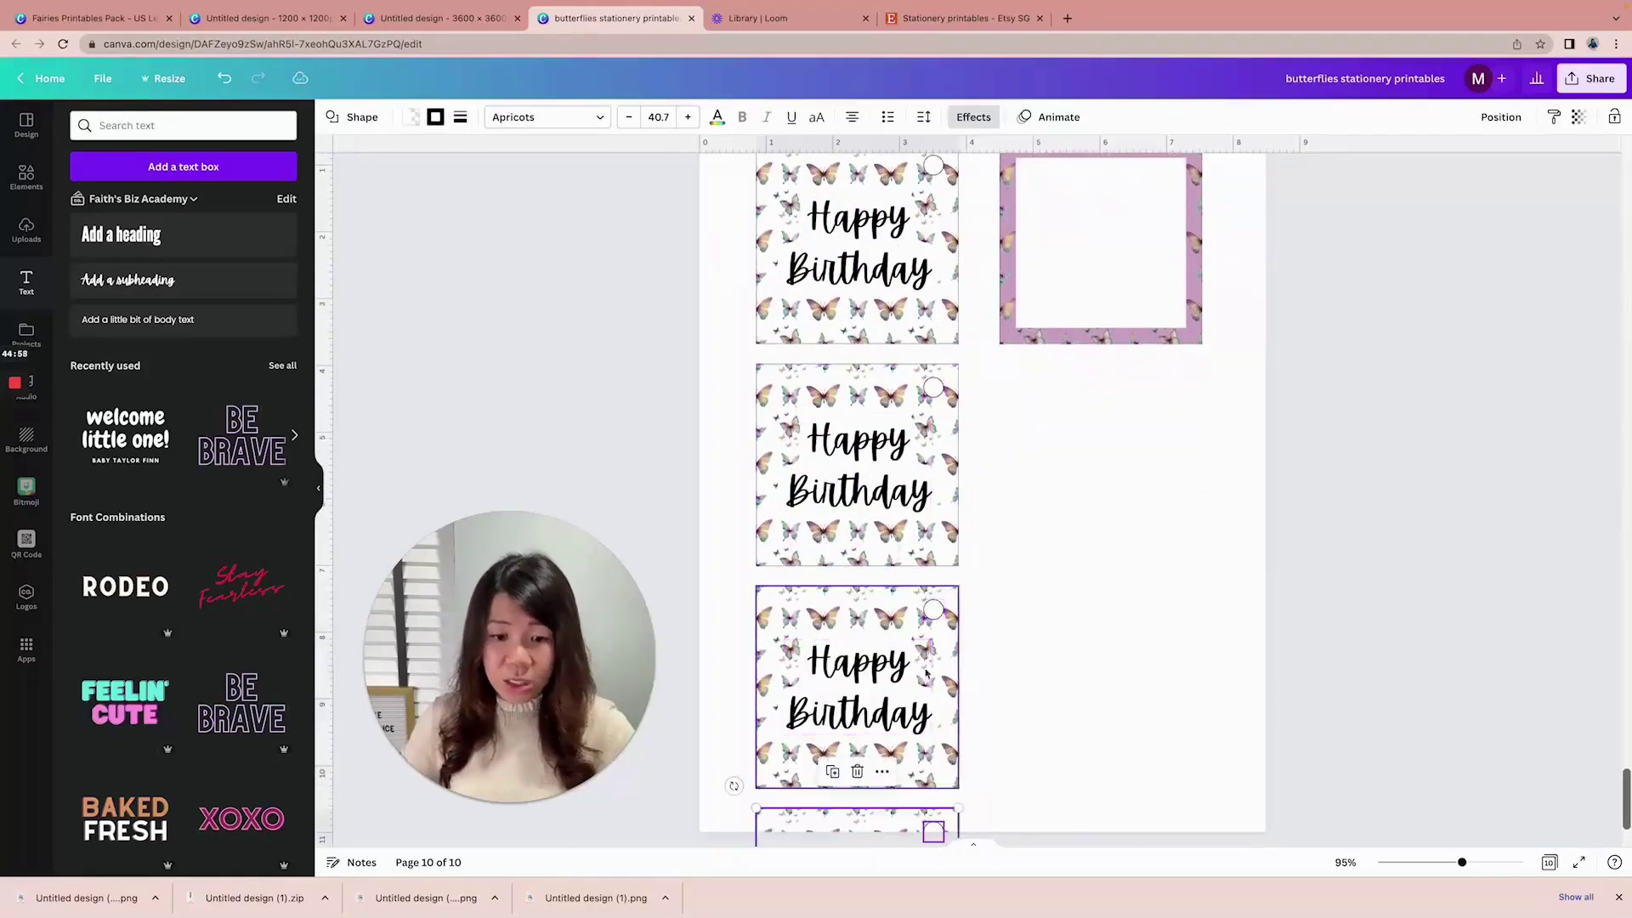
Place copies of the Happy Birthday note in the right column's middle and lower positions
{"action": "left_click_drag", "start_coordinate": [892, 590], "coordinate": [1135, 377]}
{"action": "key", "text": "super+d"}
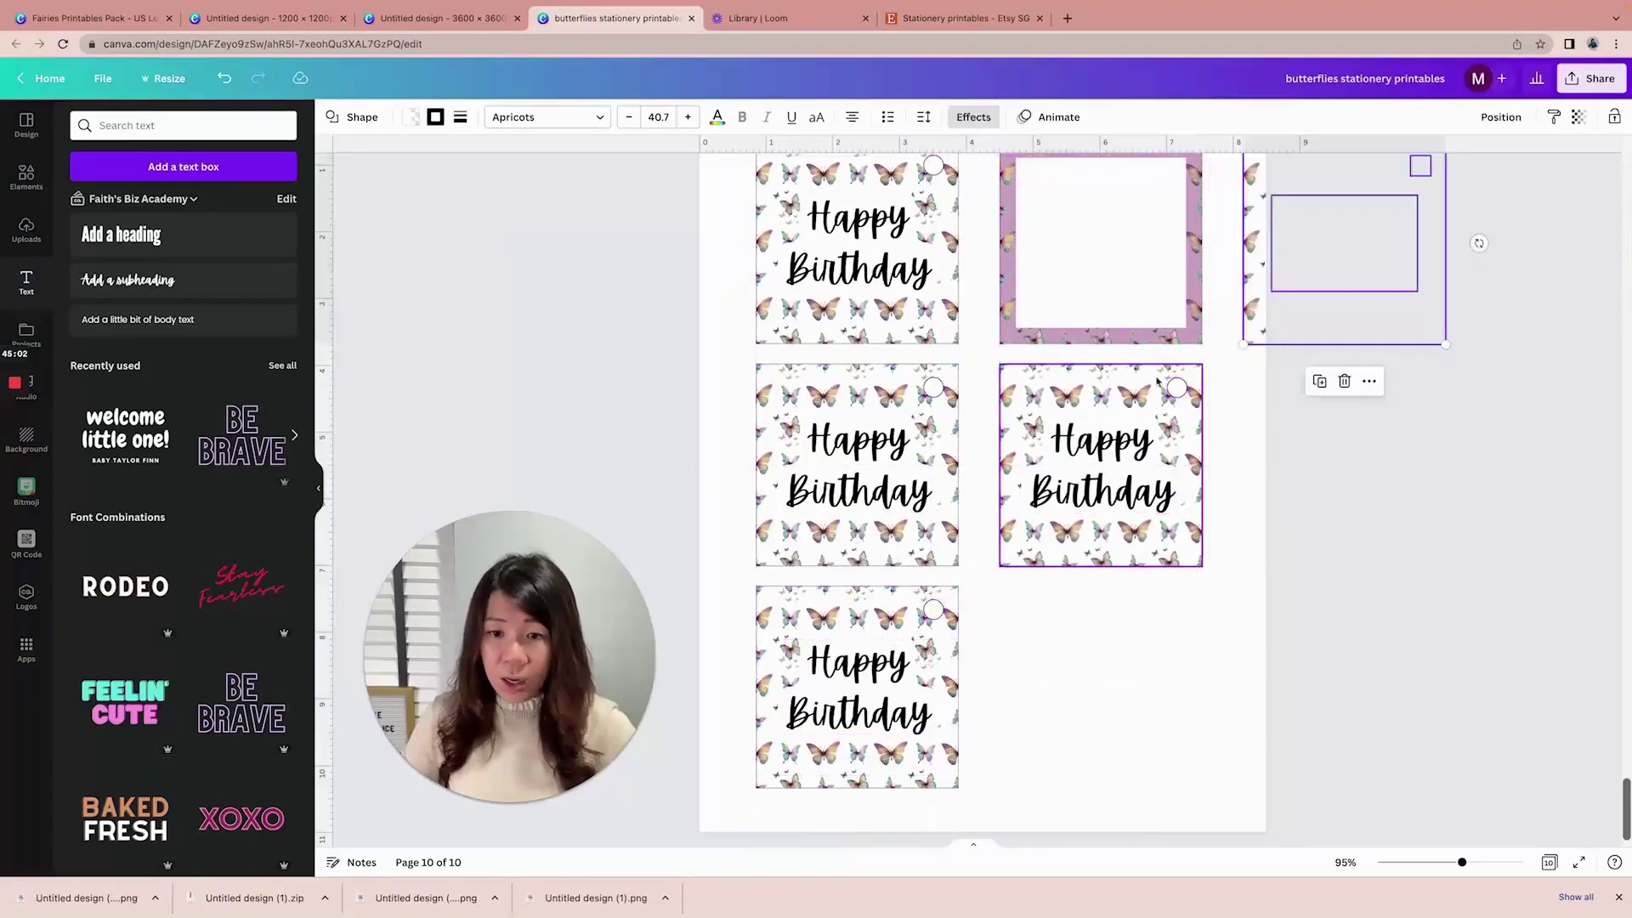
{"action": "left_click_drag", "start_coordinate": [1273, 209], "coordinate": [1021, 631]}
{"action": "left_click", "coordinate": [1215, 608]}
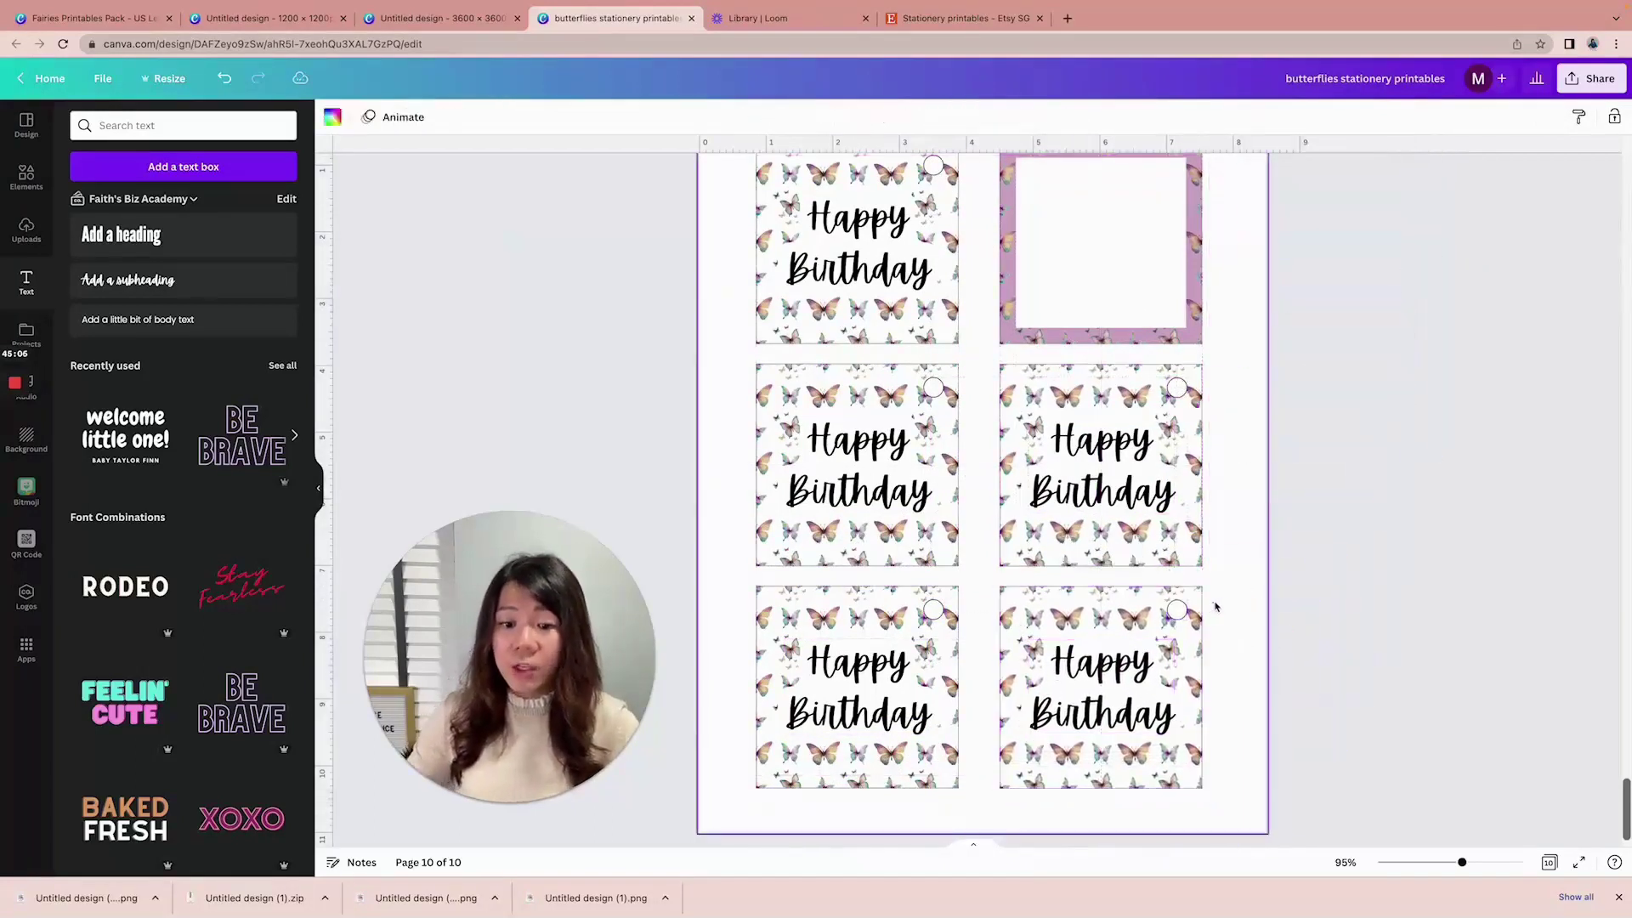
Review pages 9 and 10 and show all pages of the design in grid view
{"action": "scroll", "coordinate": [1242, 601], "scroll_direction": "up", "scroll_amount": 10}
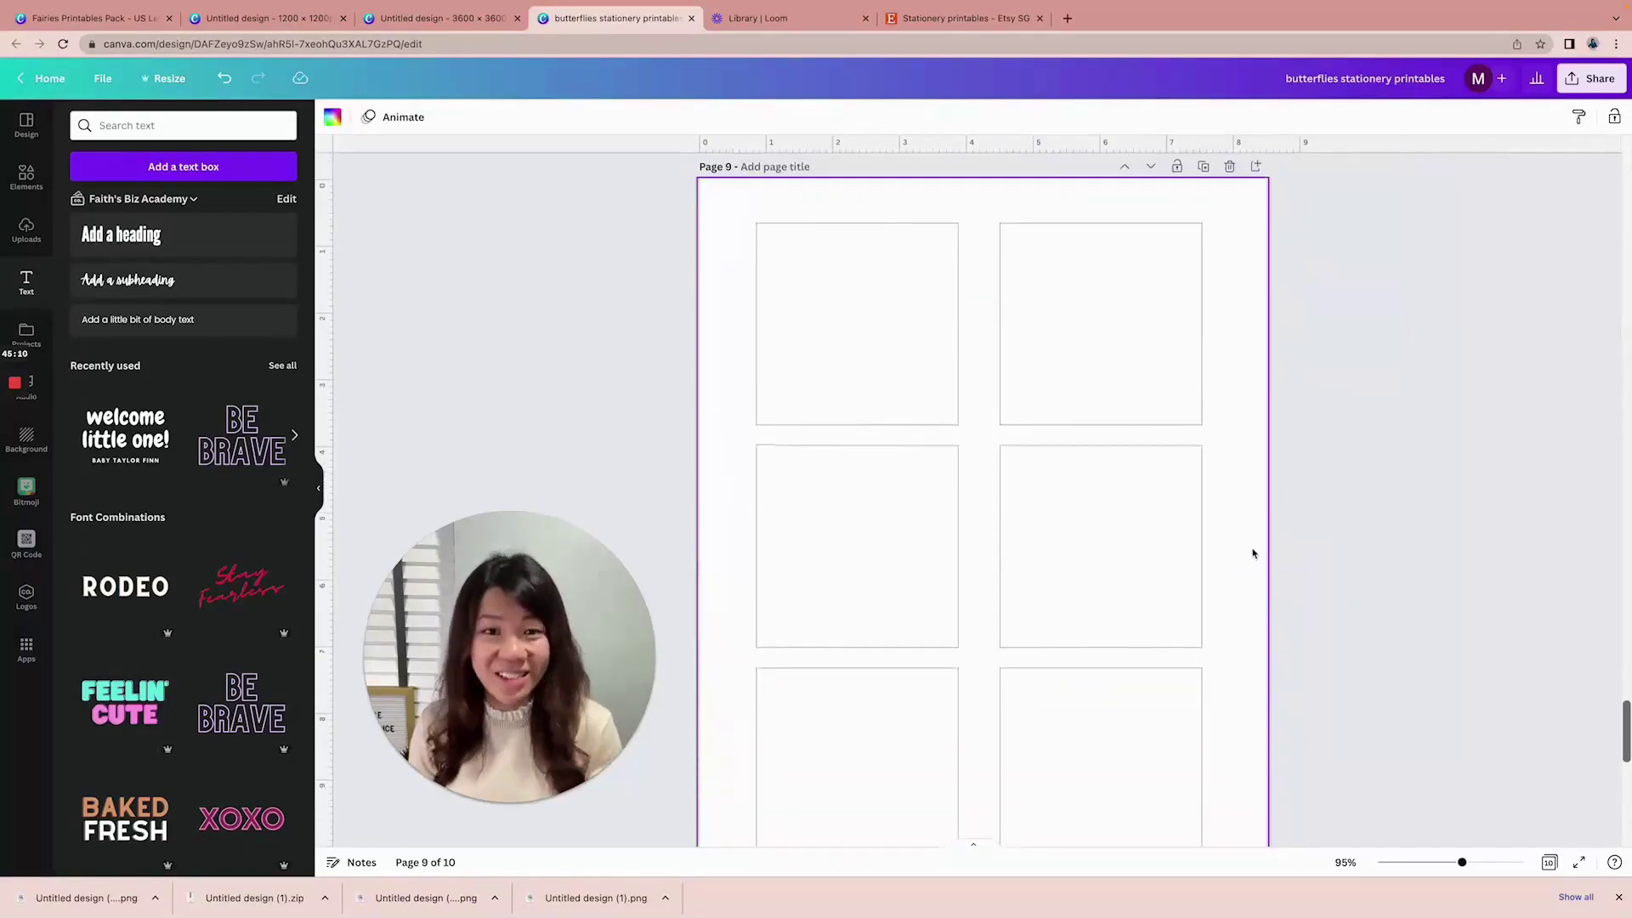
{"action": "scroll", "coordinate": [1264, 551], "scroll_direction": "down", "scroll_amount": 8}
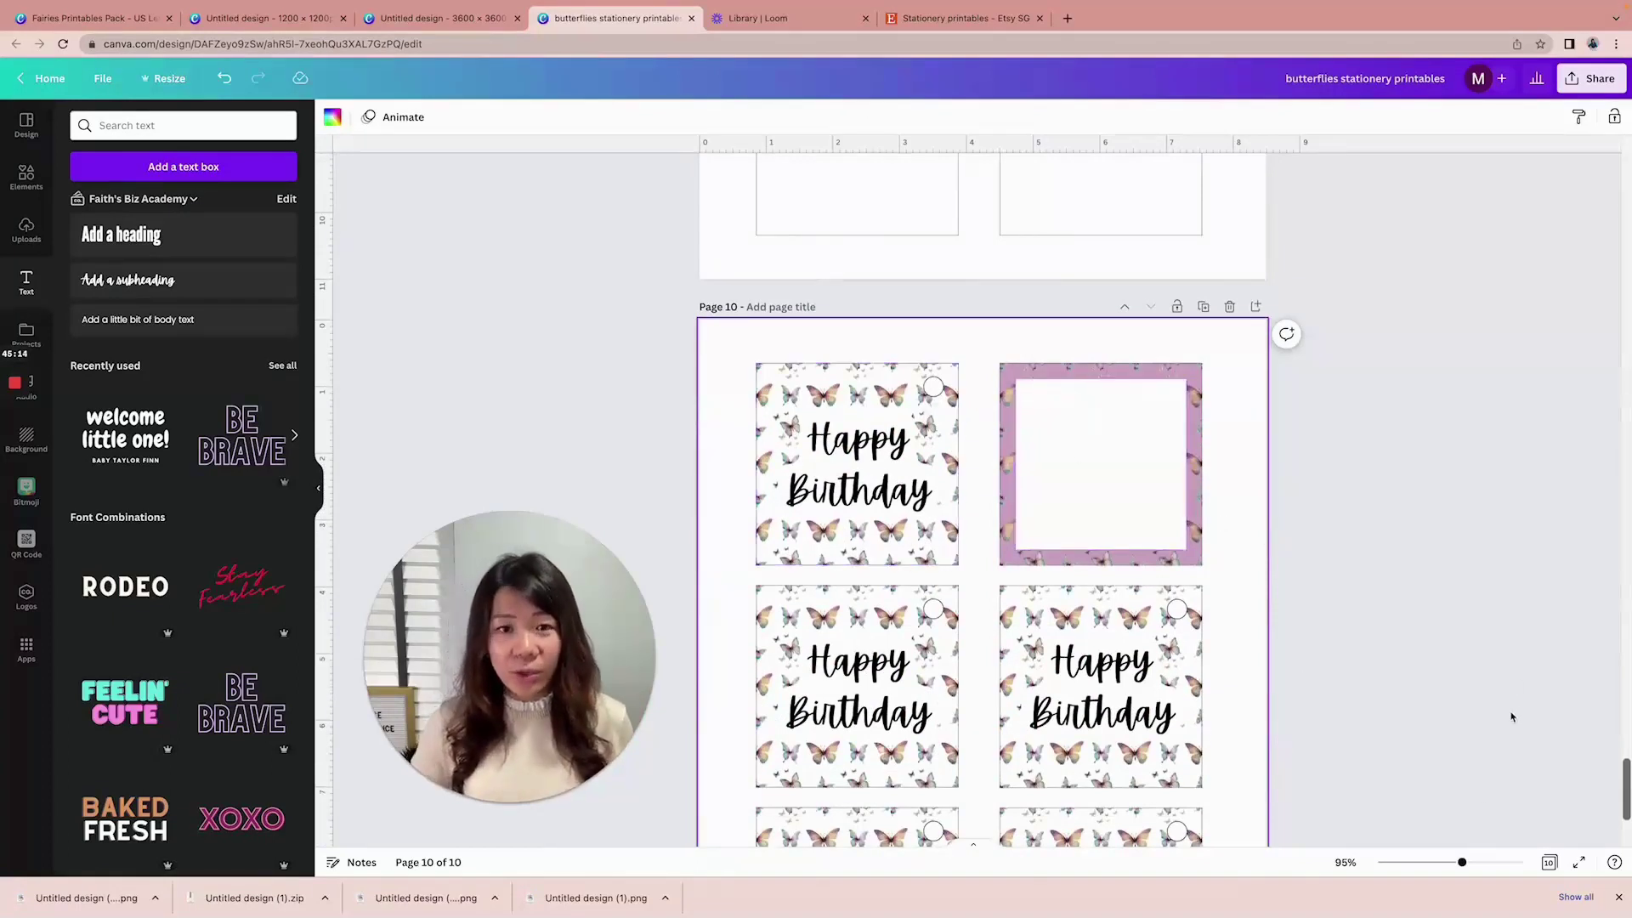
{"action": "left_click_drag", "start_coordinate": [1461, 861], "coordinate": [1443, 861]}
{"action": "left_click", "coordinate": [1549, 861]}
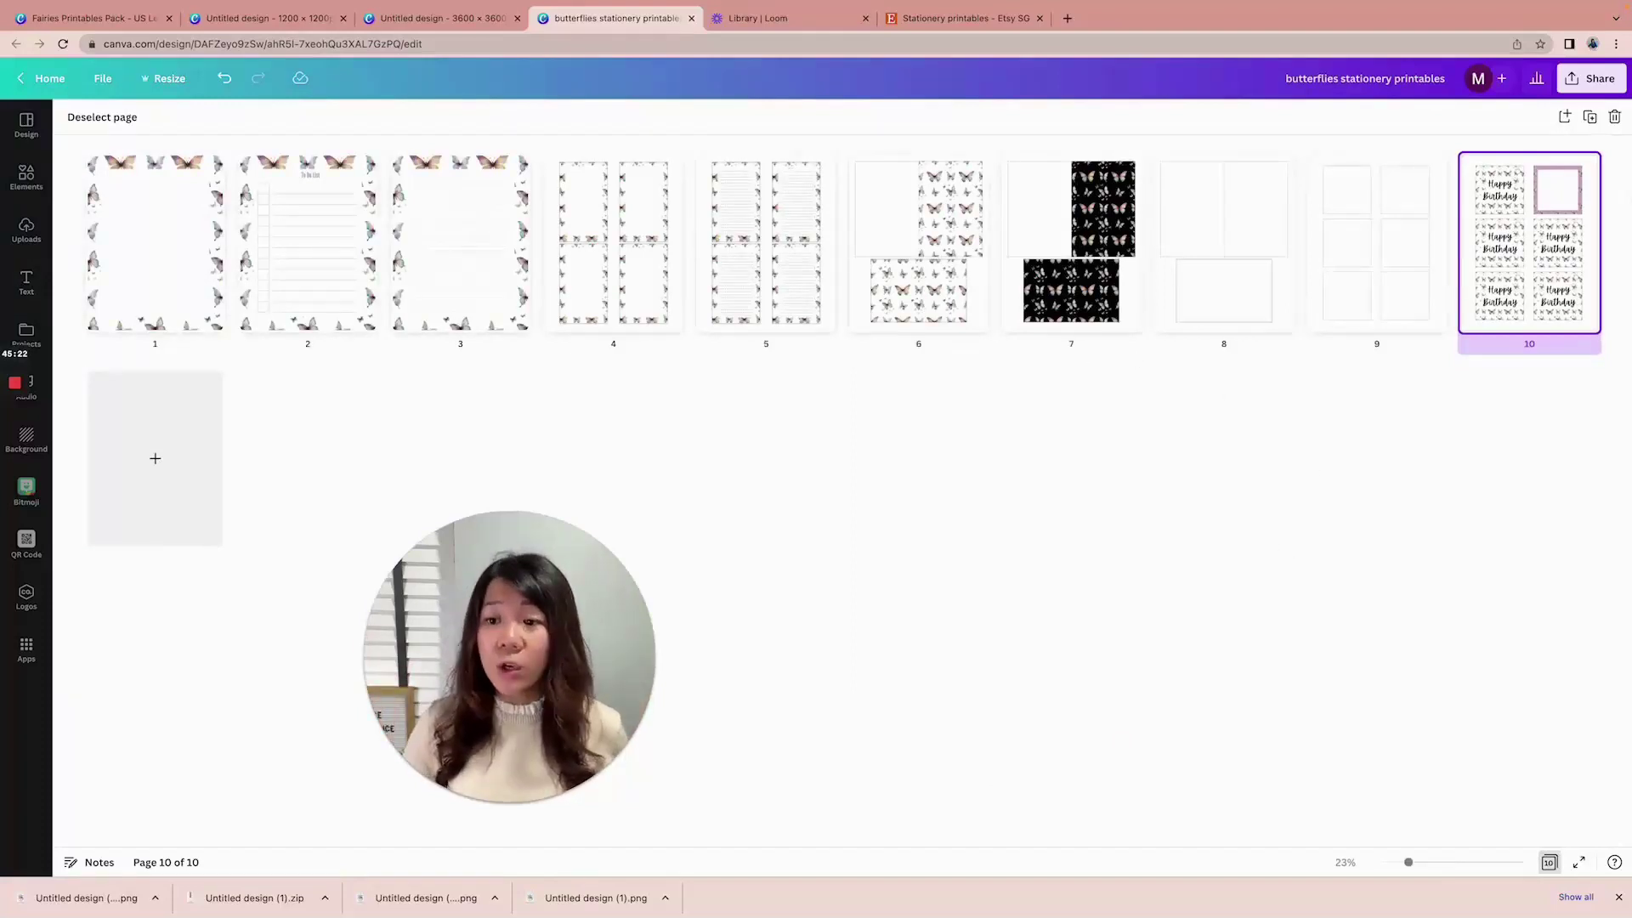
Download all 10 pages as PDF Standard with Flatten PDF enabled
{"action": "left_click", "coordinate": [1598, 79]}
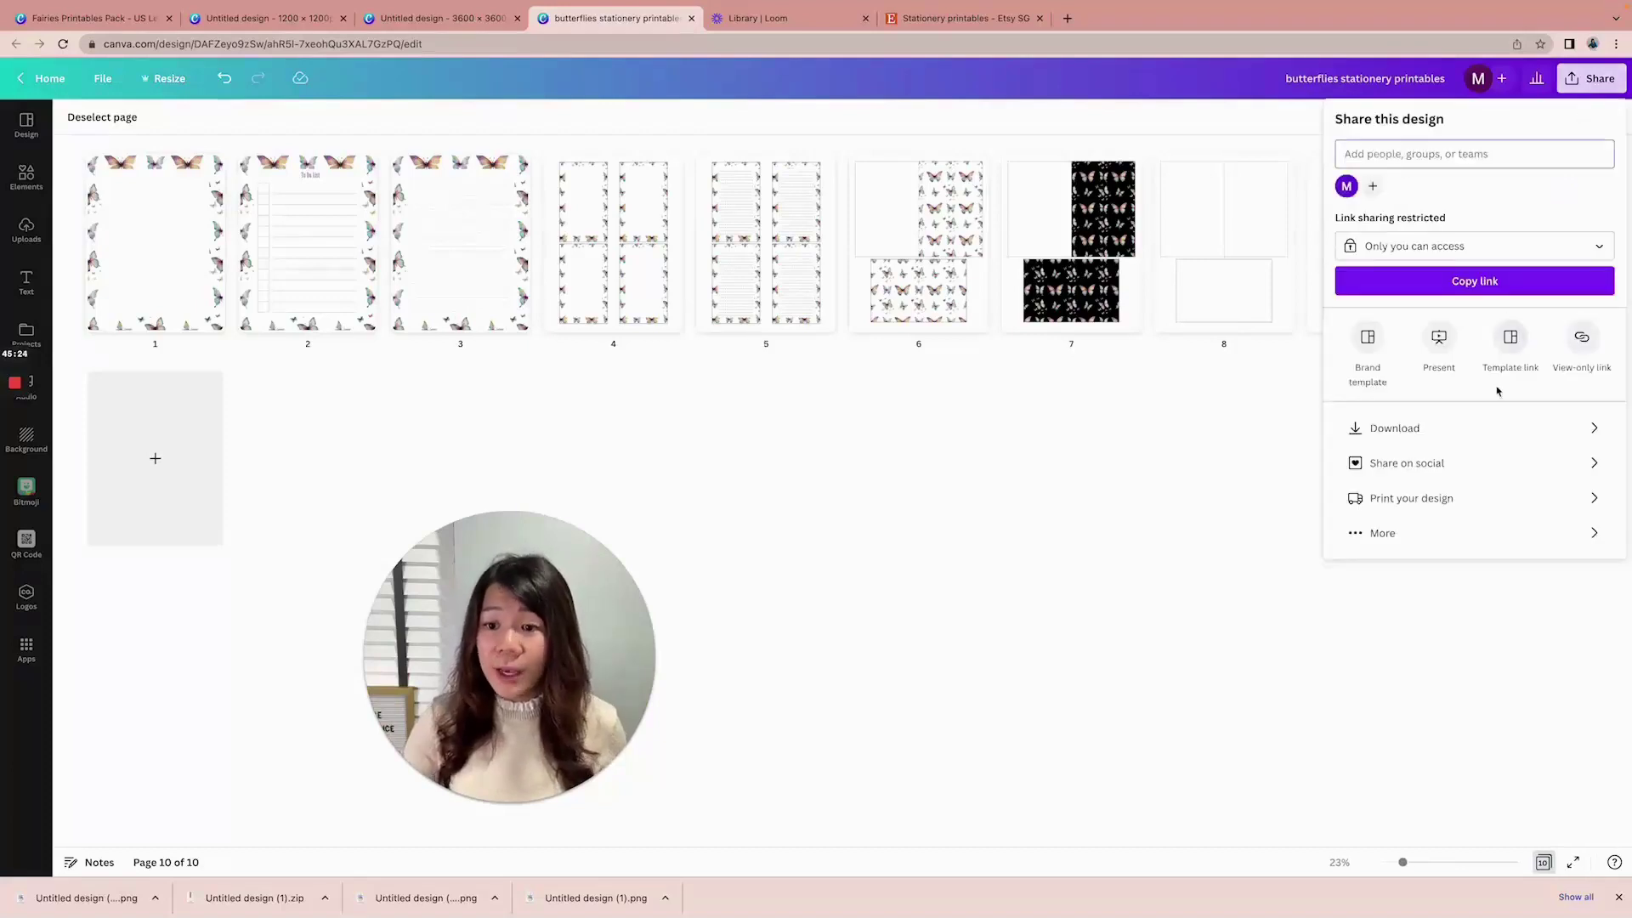
{"action": "left_click", "coordinate": [1432, 429]}
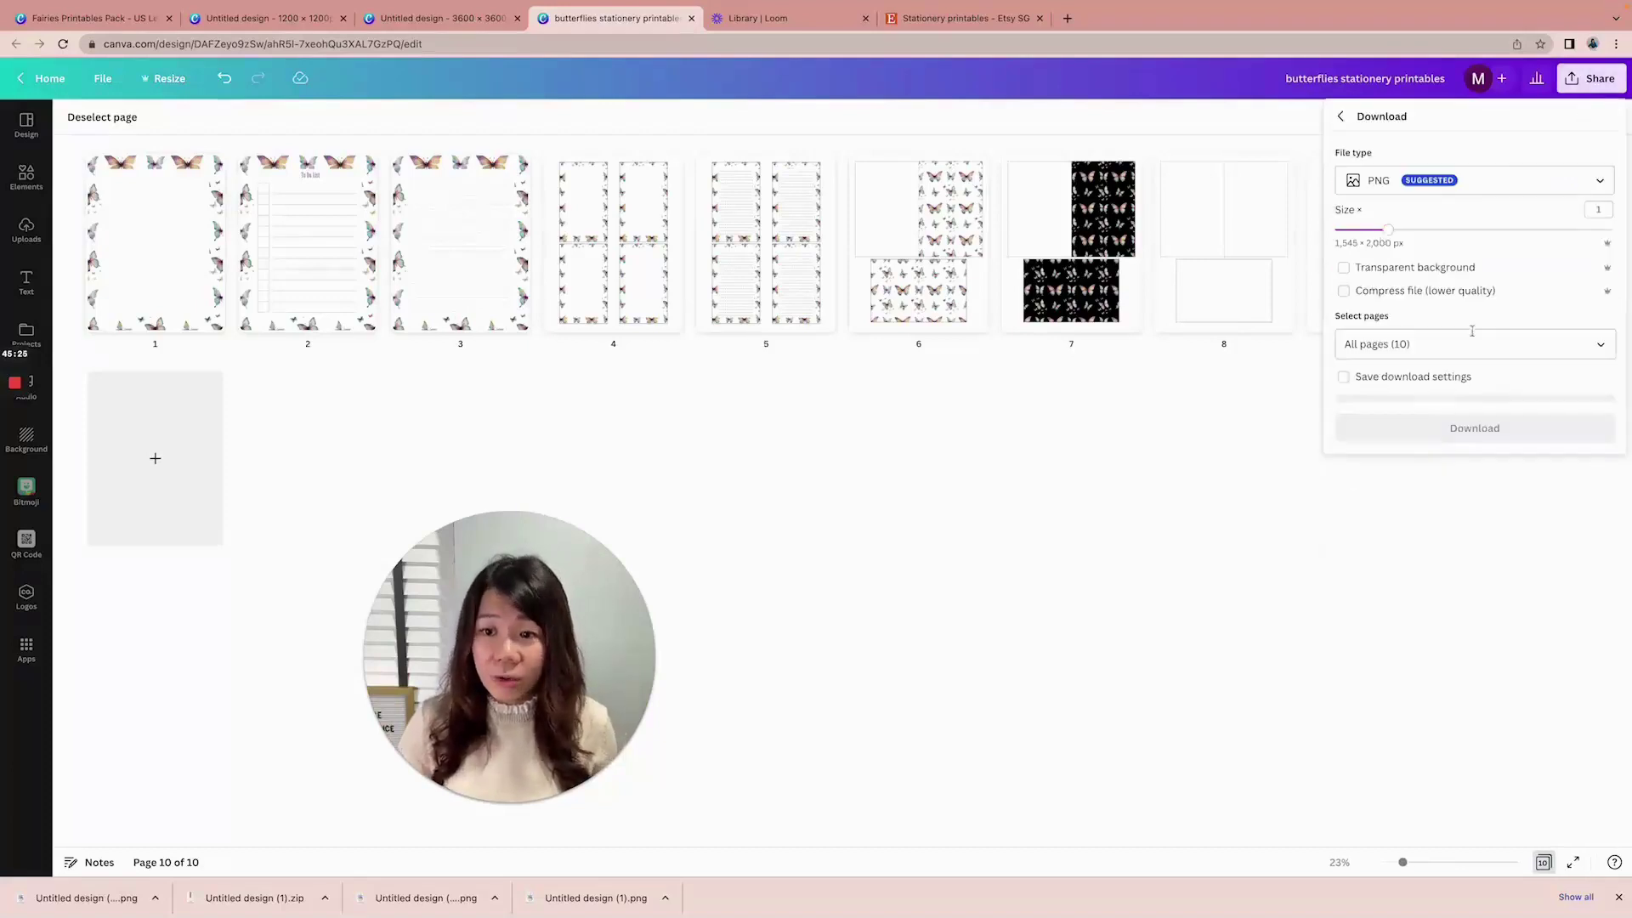
{"action": "left_click", "coordinate": [1461, 192]}
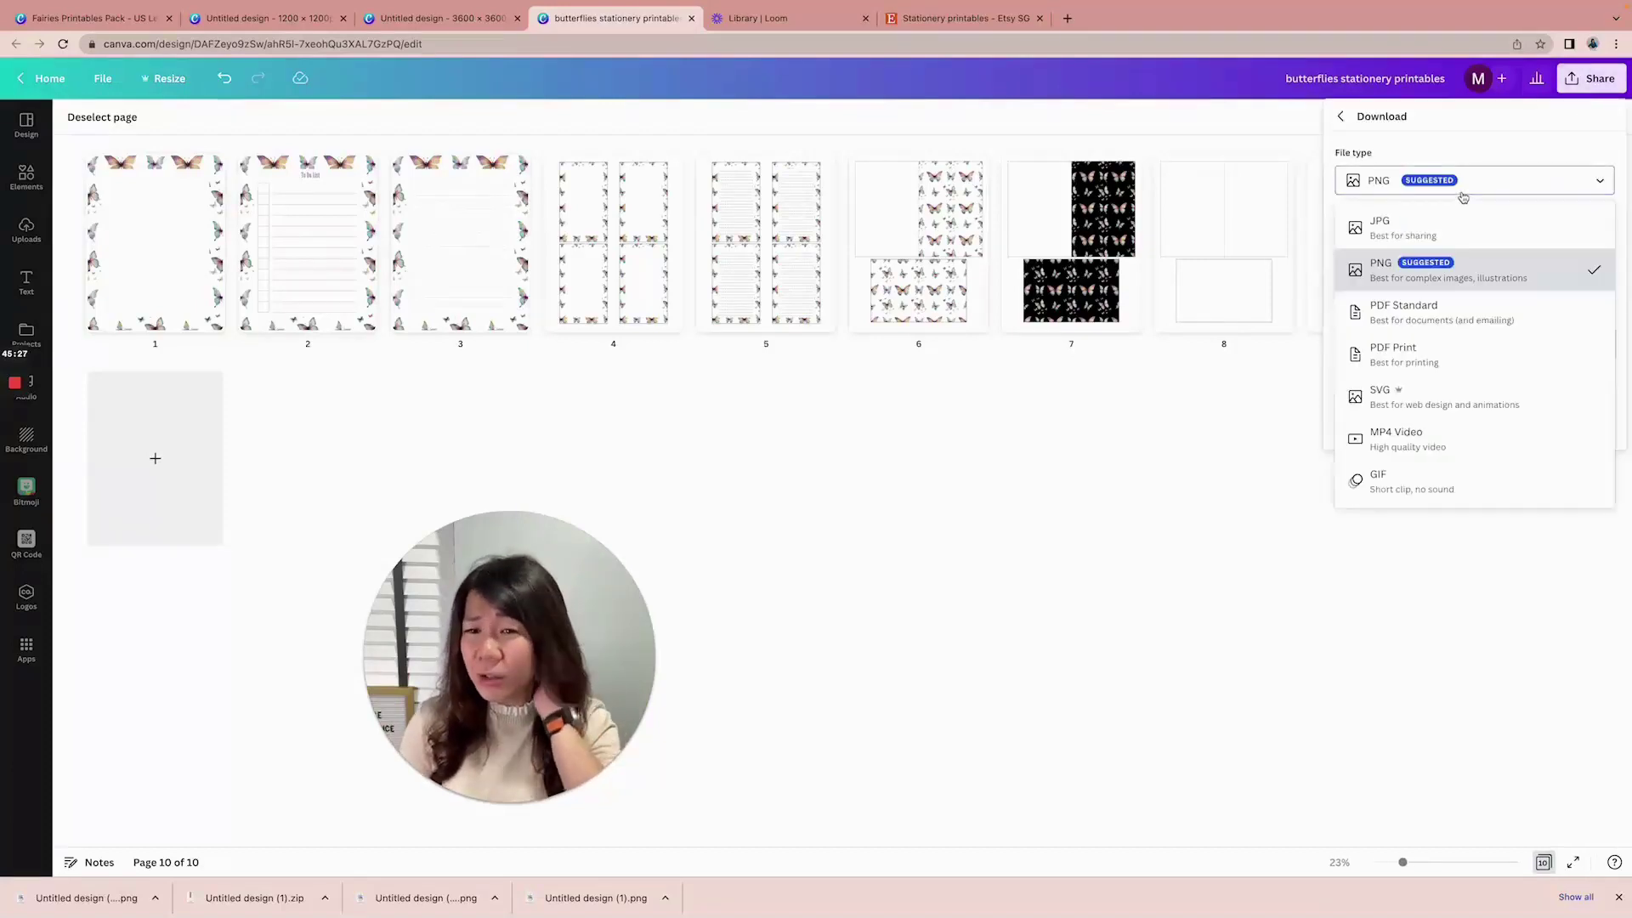
{"action": "left_click", "coordinate": [1497, 322]}
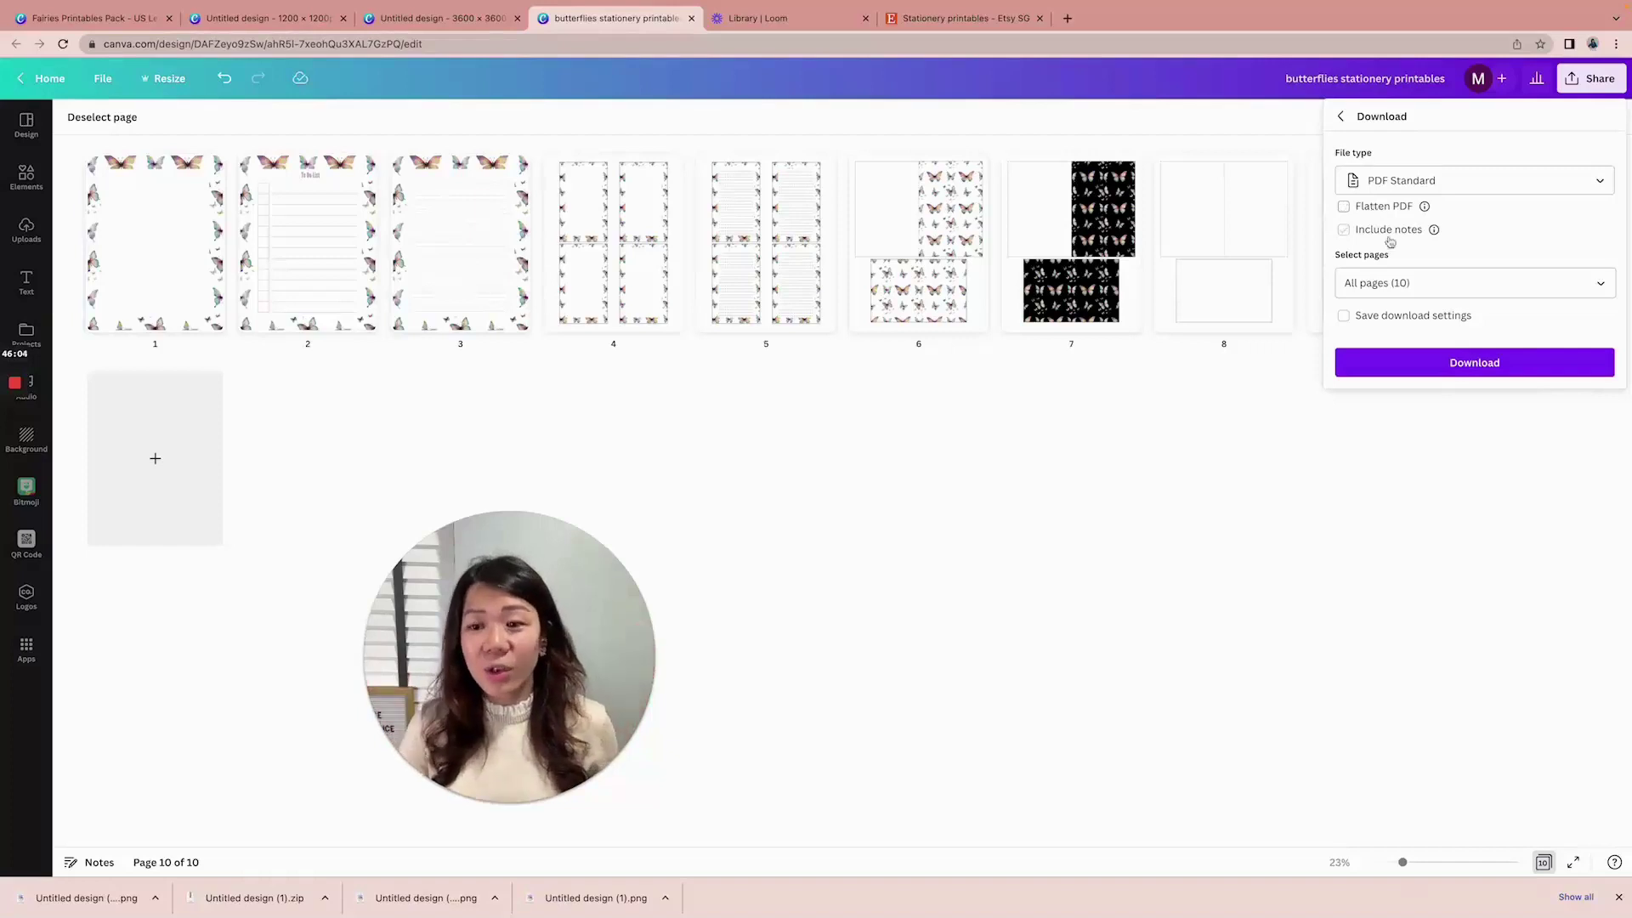
{"action": "left_click", "coordinate": [1391, 213]}
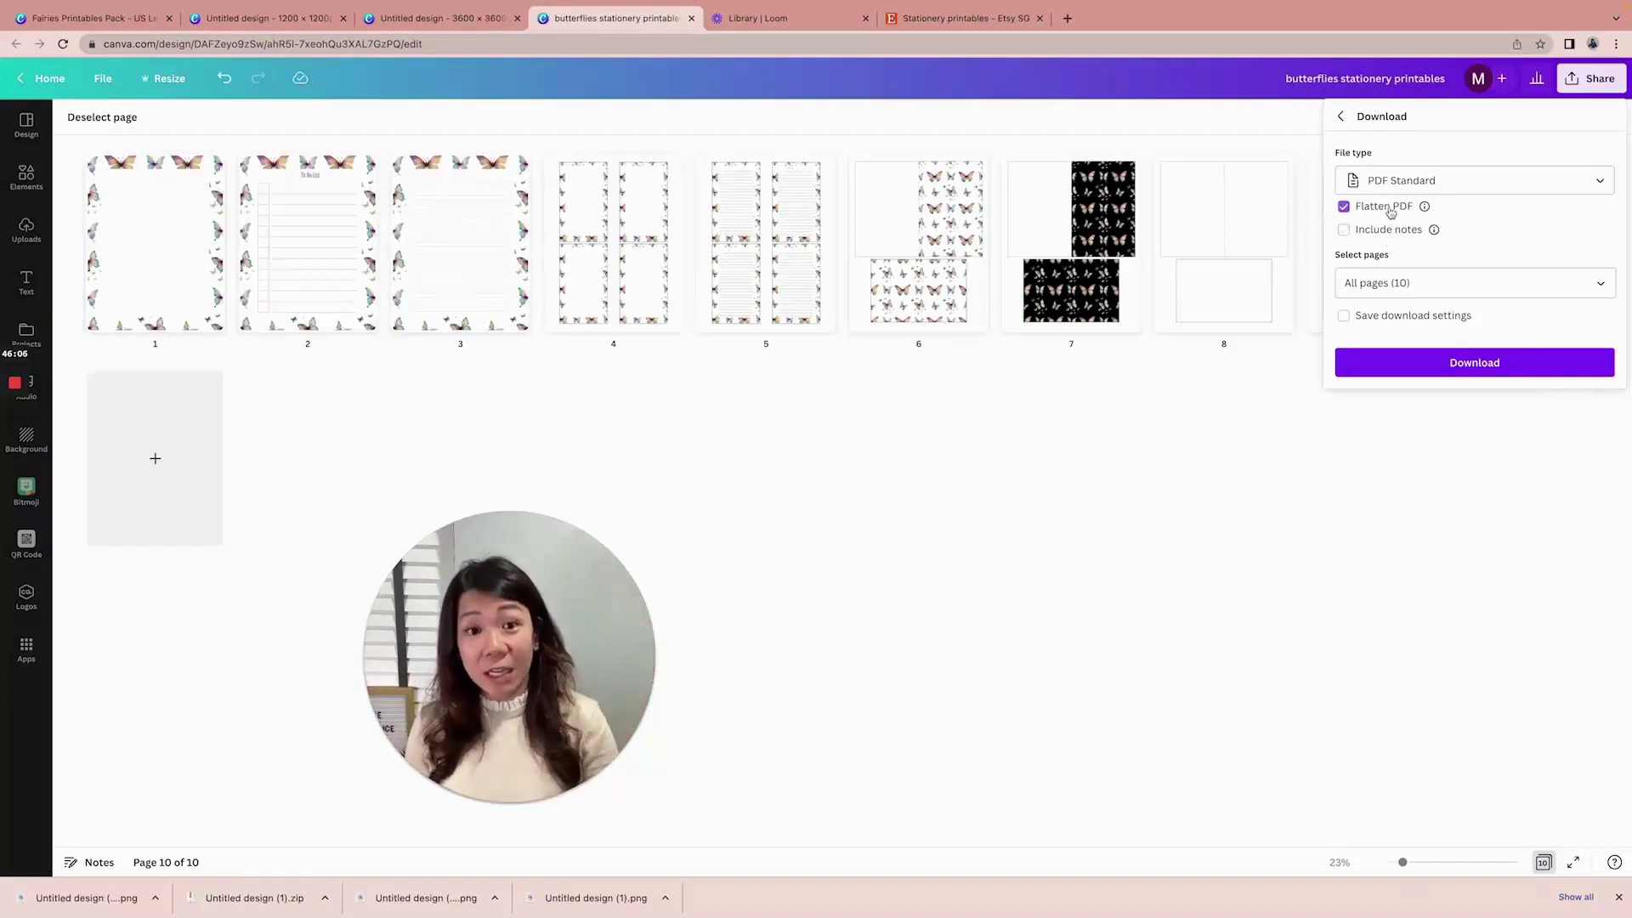
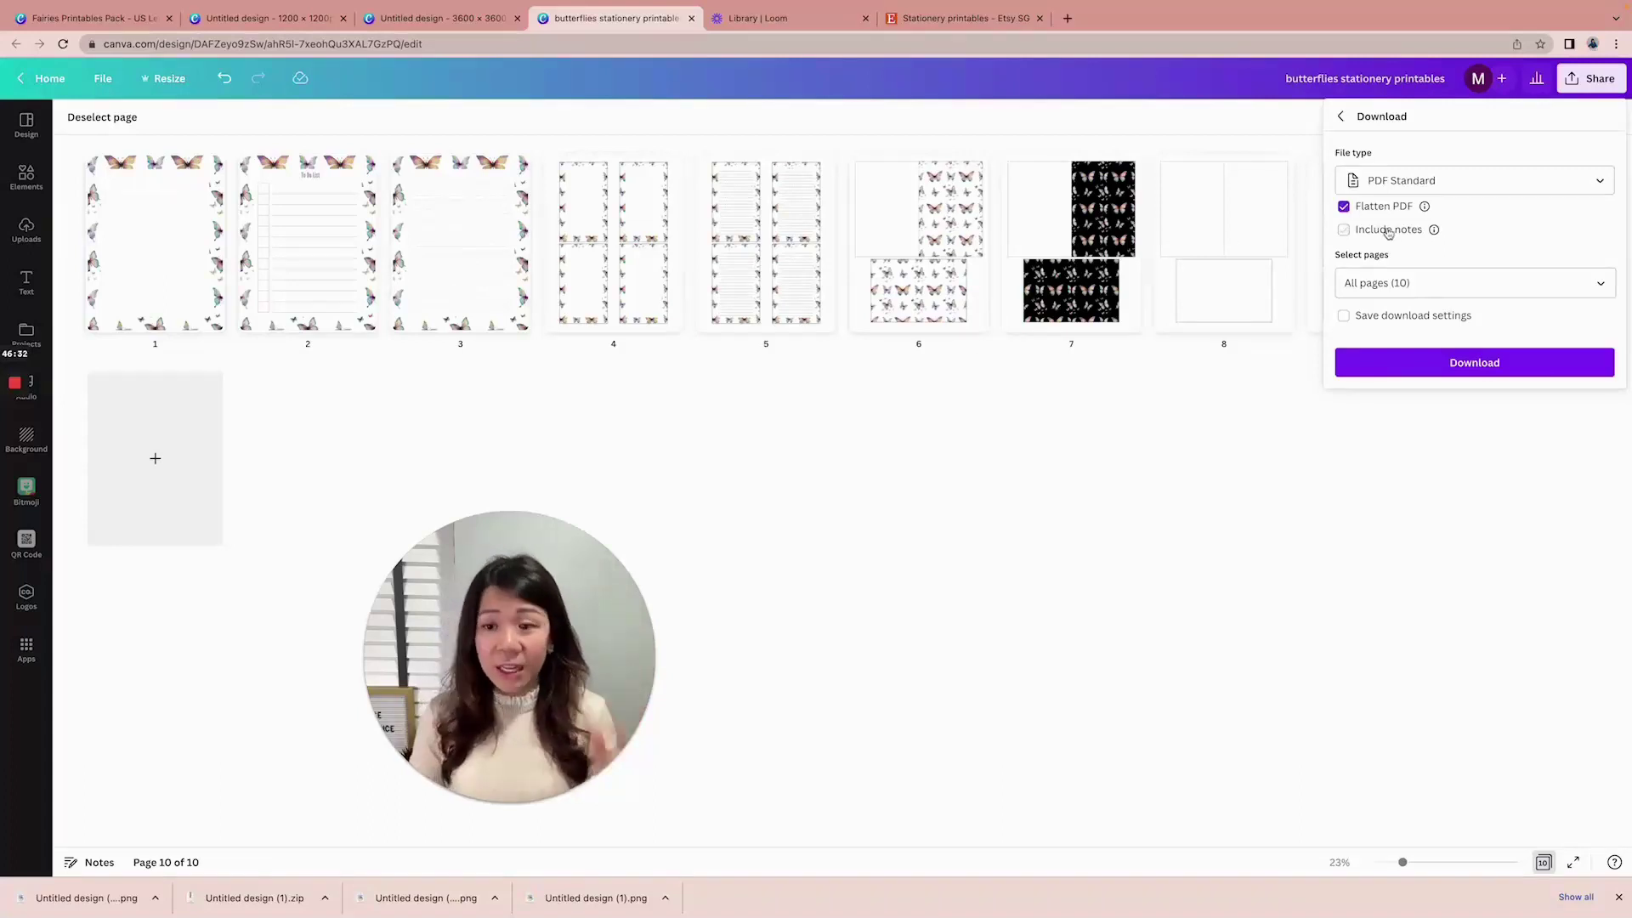
{"action": "left_click", "coordinate": [1500, 366]}
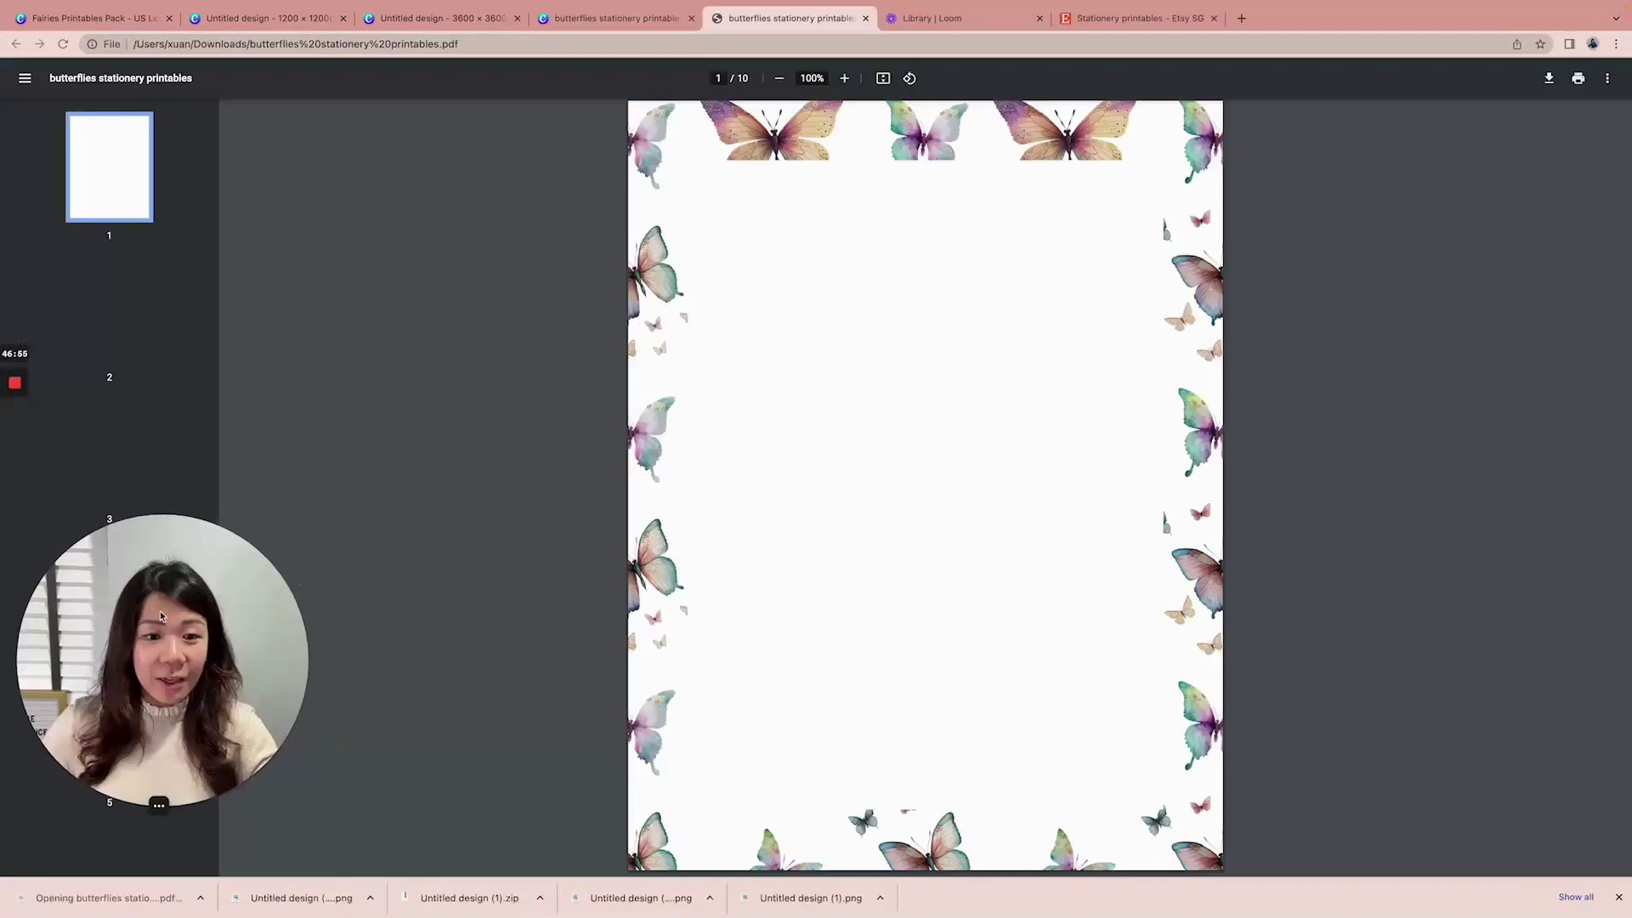
Review all pages of the exported butterflies stationery printables PDF, from the blank bordered sheet through to the Happy Birthday squares
{"action": "scroll", "coordinate": [1419, 495], "scroll_direction": "down", "scroll_amount": 10}
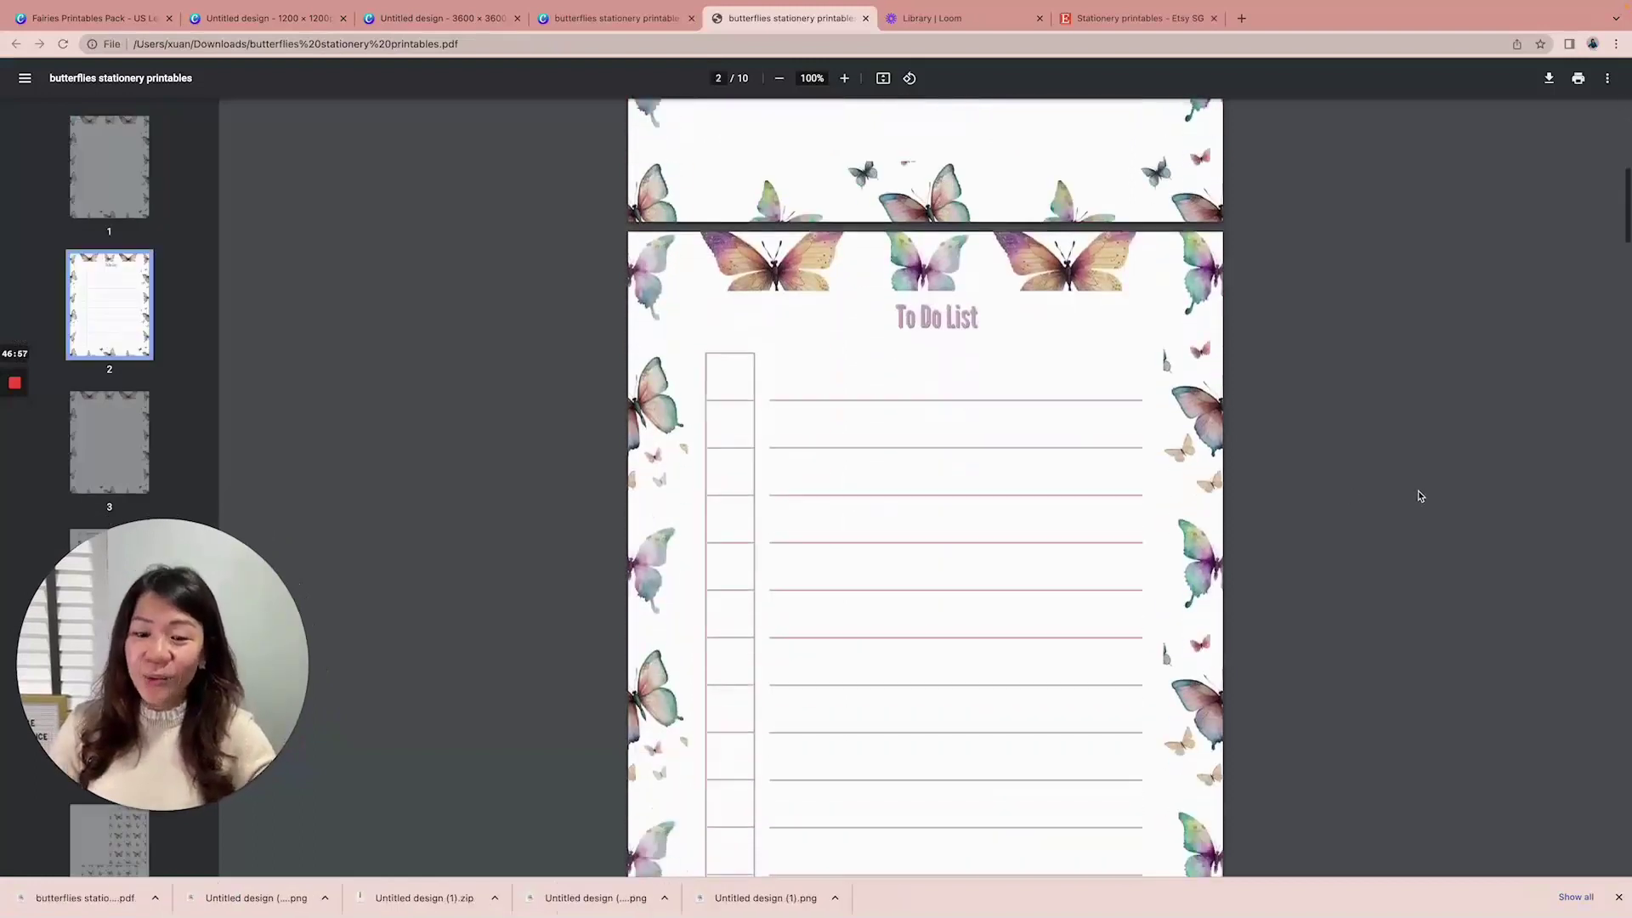
{"action": "scroll", "coordinate": [1420, 495], "scroll_direction": "down", "scroll_amount": 10}
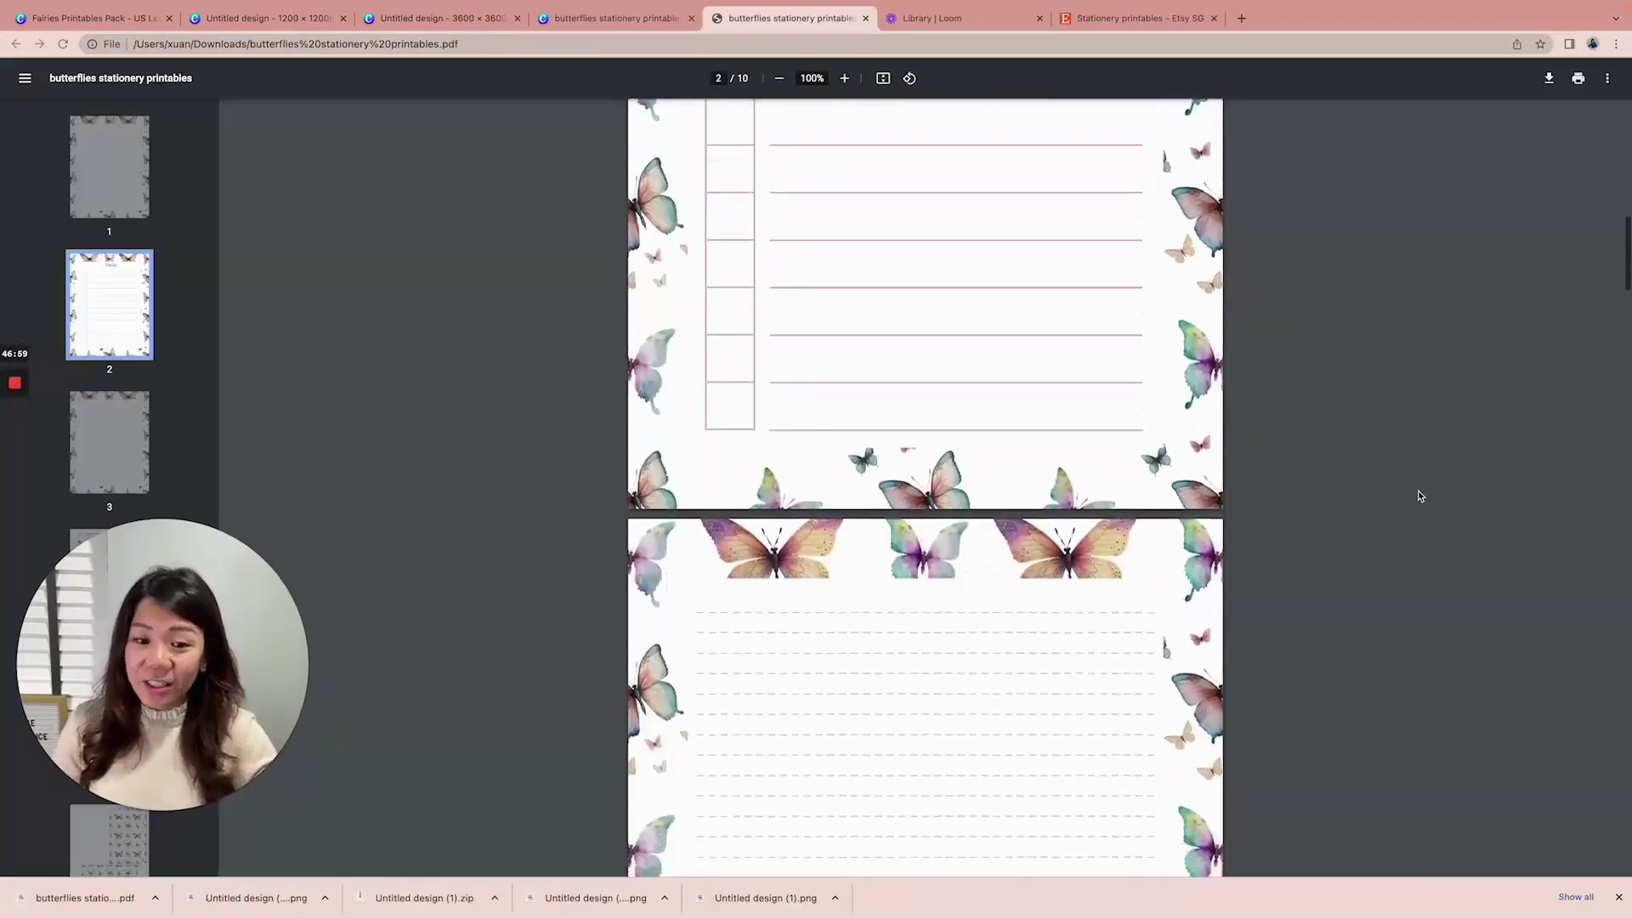
{"action": "scroll", "coordinate": [1419, 495], "scroll_direction": "down", "scroll_amount": 10}
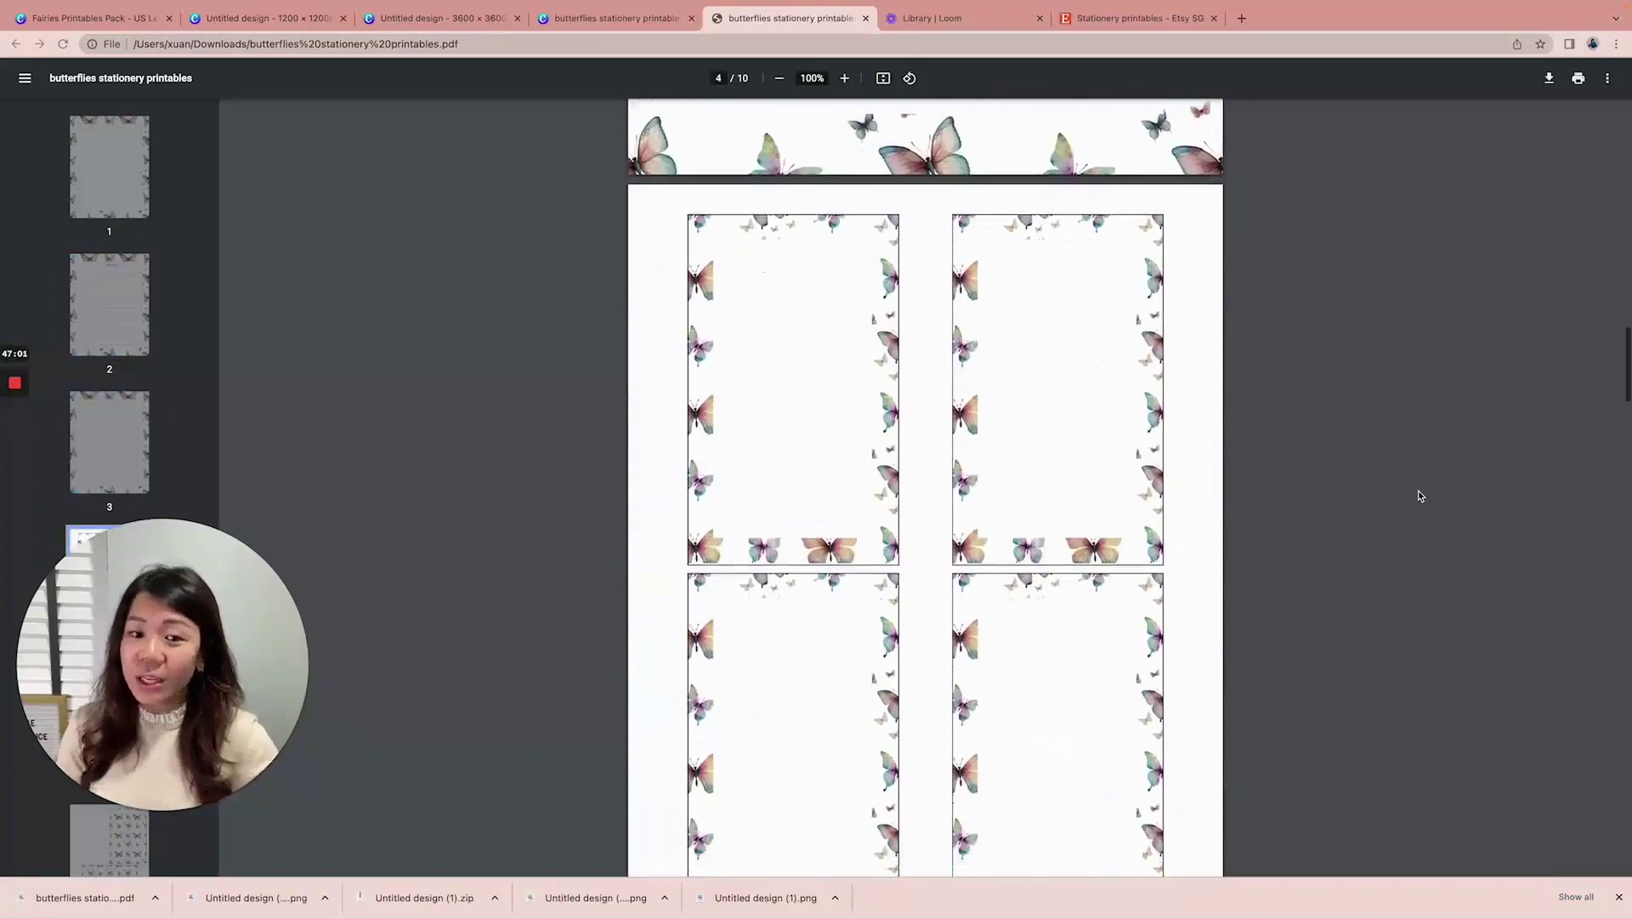
{"action": "scroll", "coordinate": [1423, 495], "scroll_direction": "down", "scroll_amount": 10}
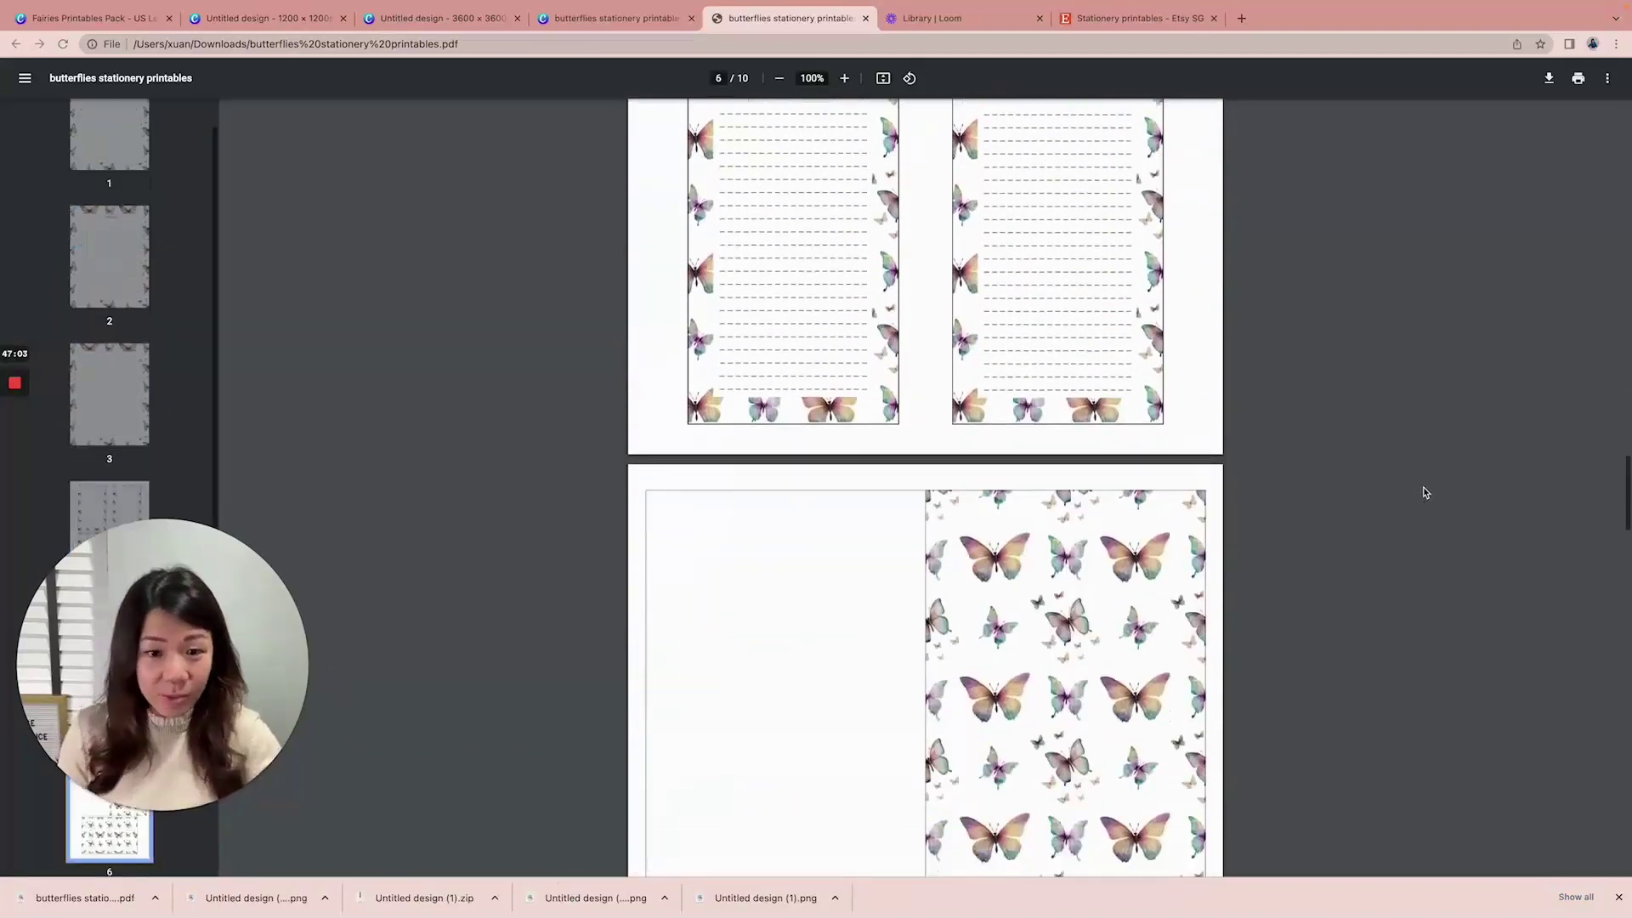
{"action": "scroll", "coordinate": [1424, 492], "scroll_direction": "down", "scroll_amount": 10}
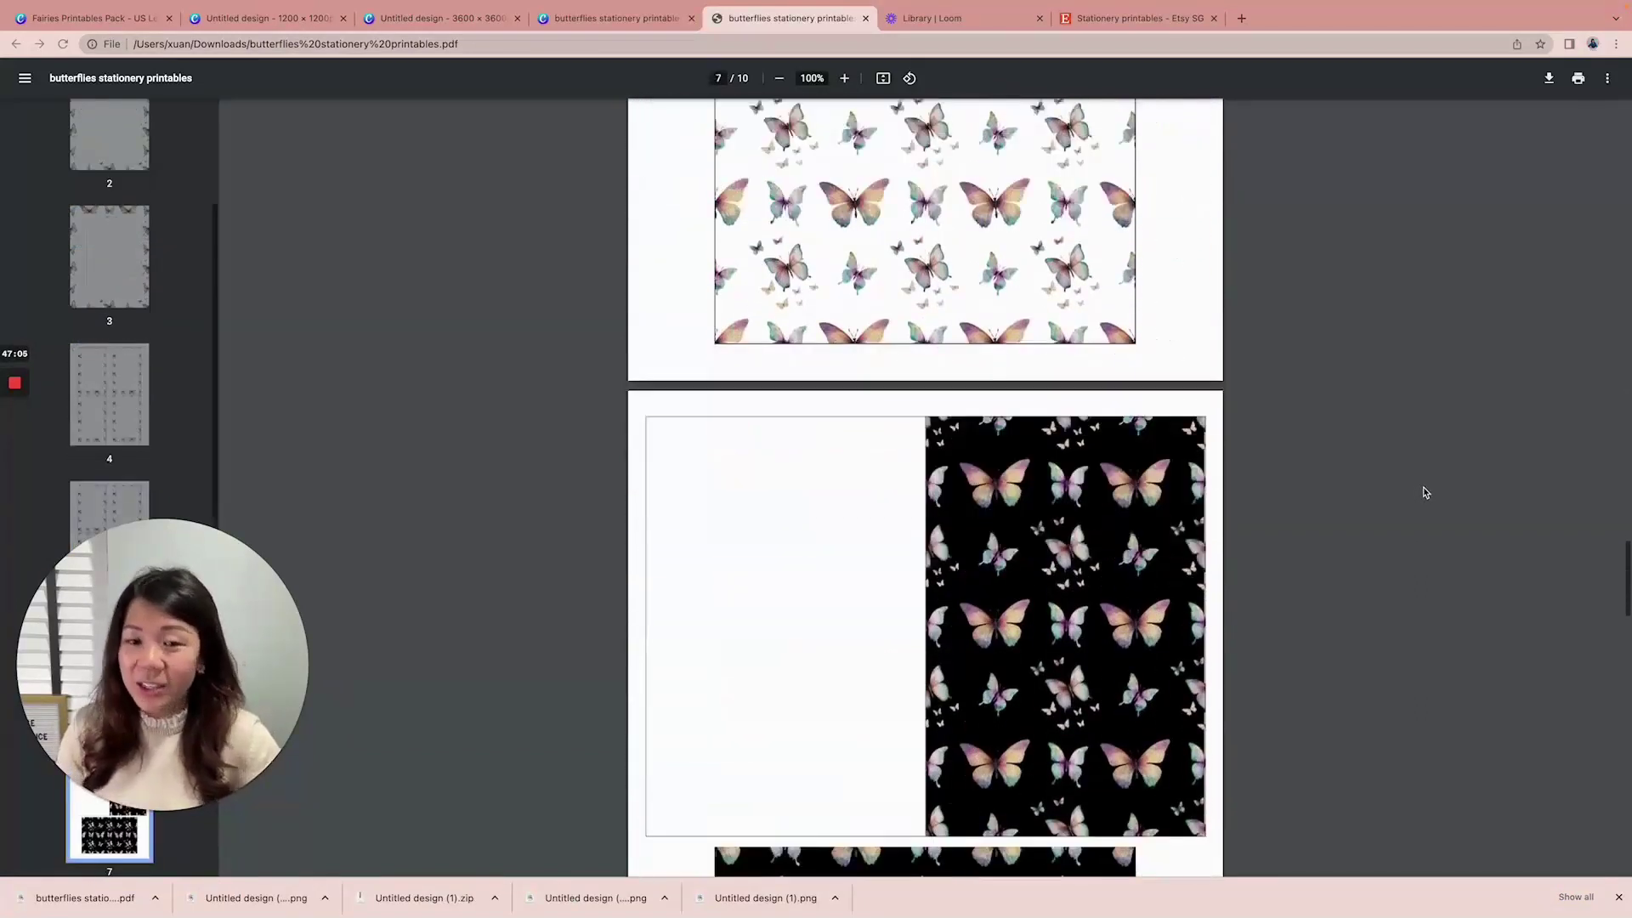
{"action": "scroll", "coordinate": [1427, 492], "scroll_direction": "down", "scroll_amount": 10}
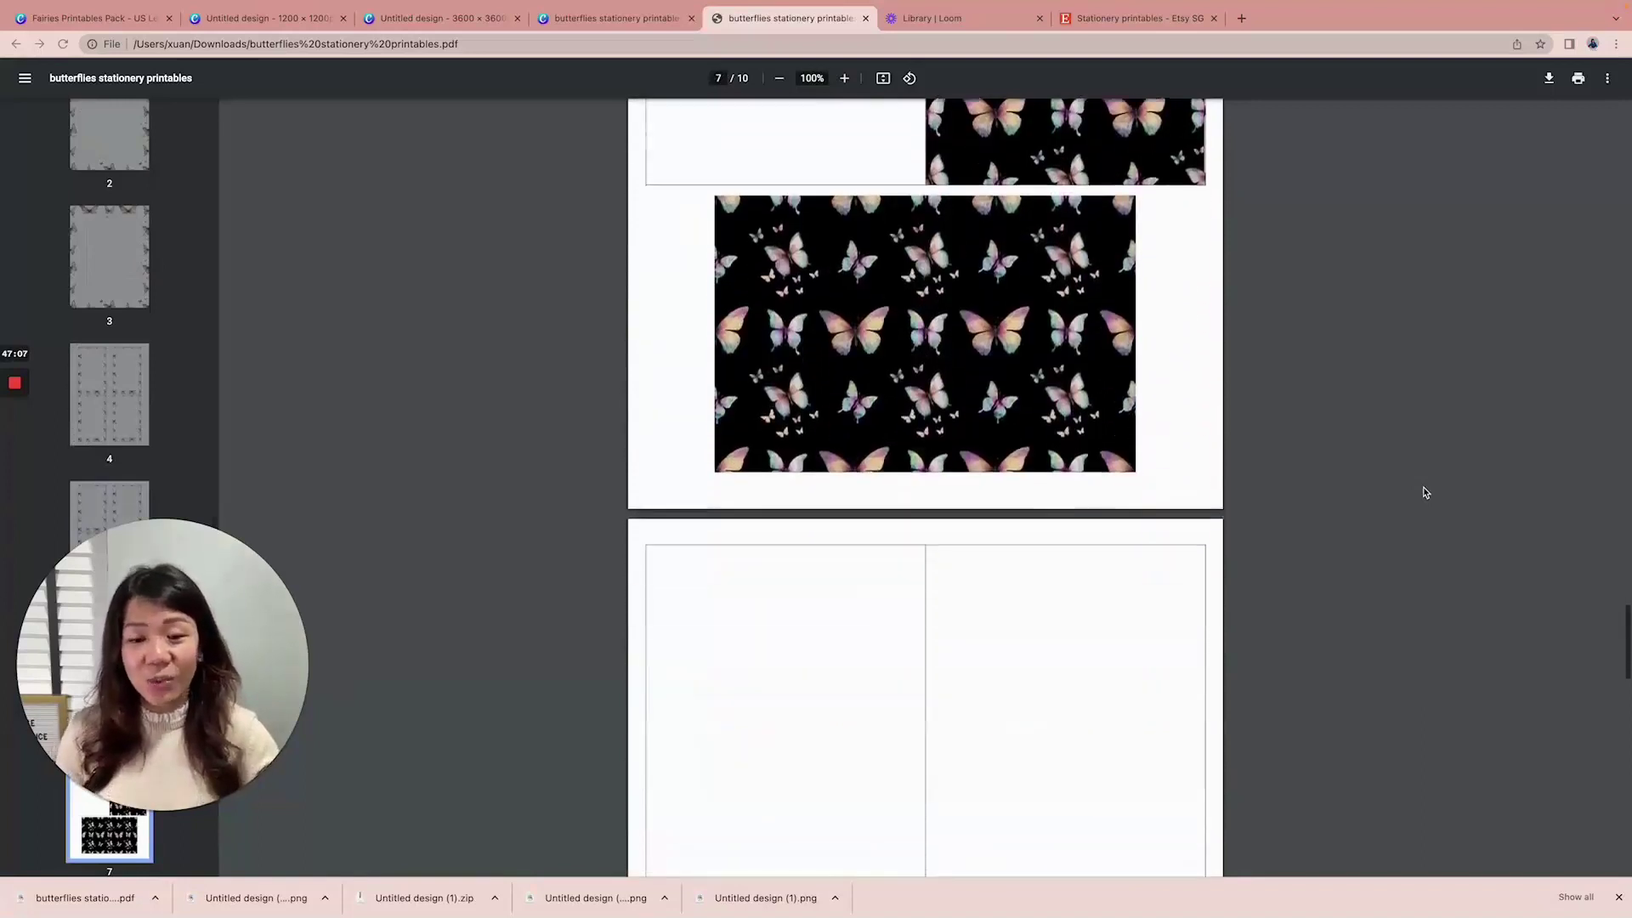
{"action": "scroll", "coordinate": [1425, 493], "scroll_direction": "down", "scroll_amount": 10}
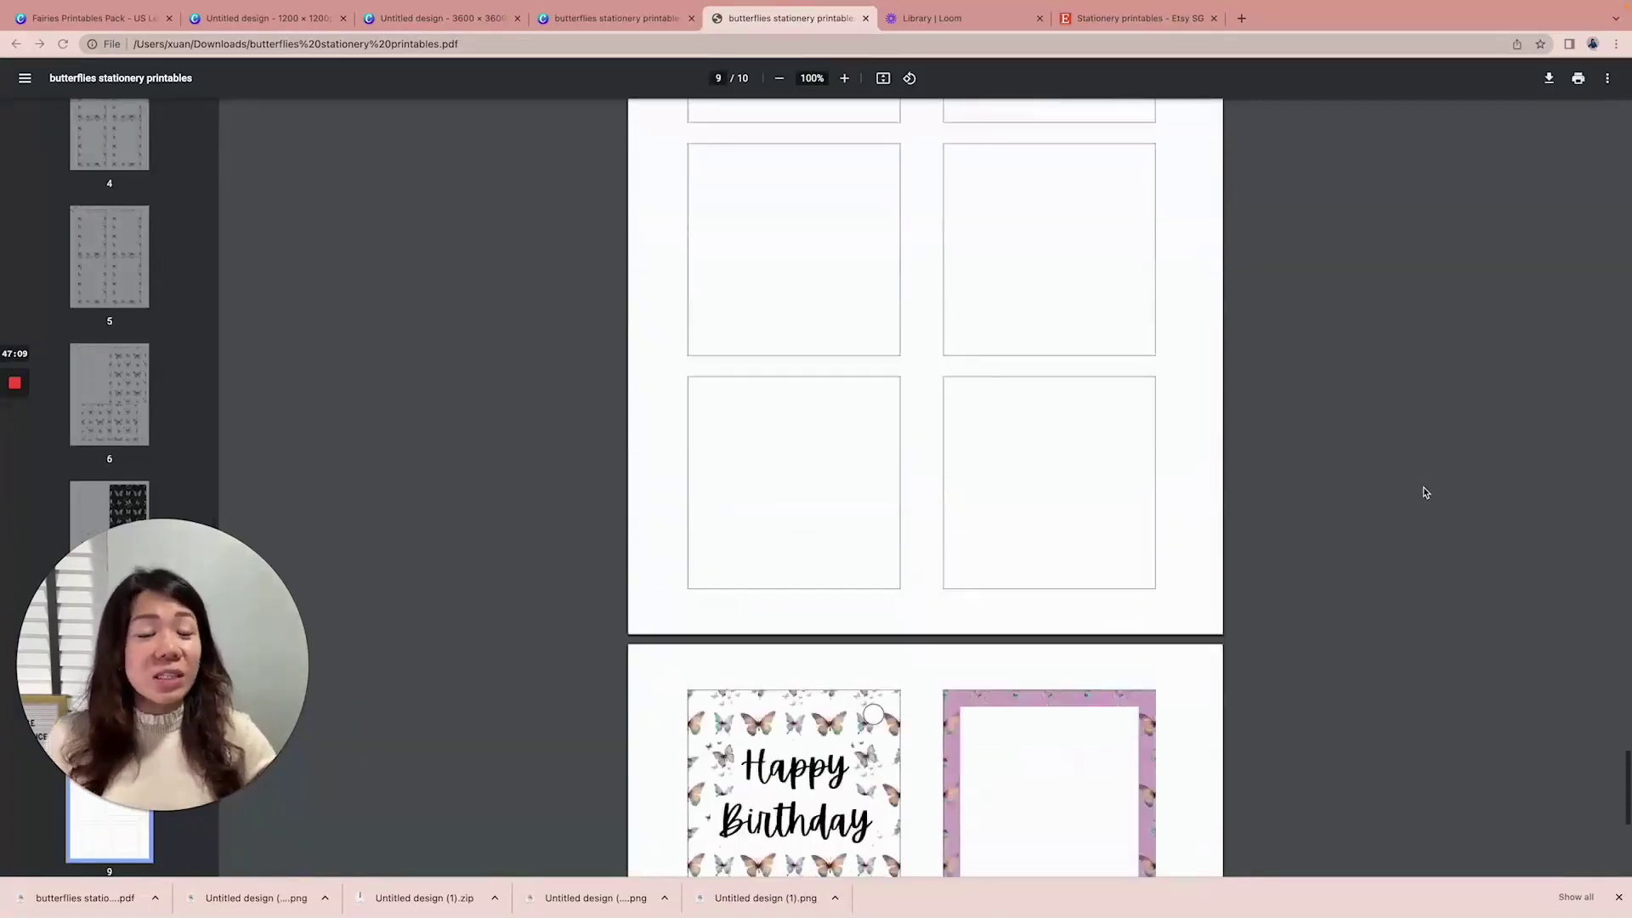
{"action": "scroll", "coordinate": [1425, 492], "scroll_direction": "down", "scroll_amount": 3}
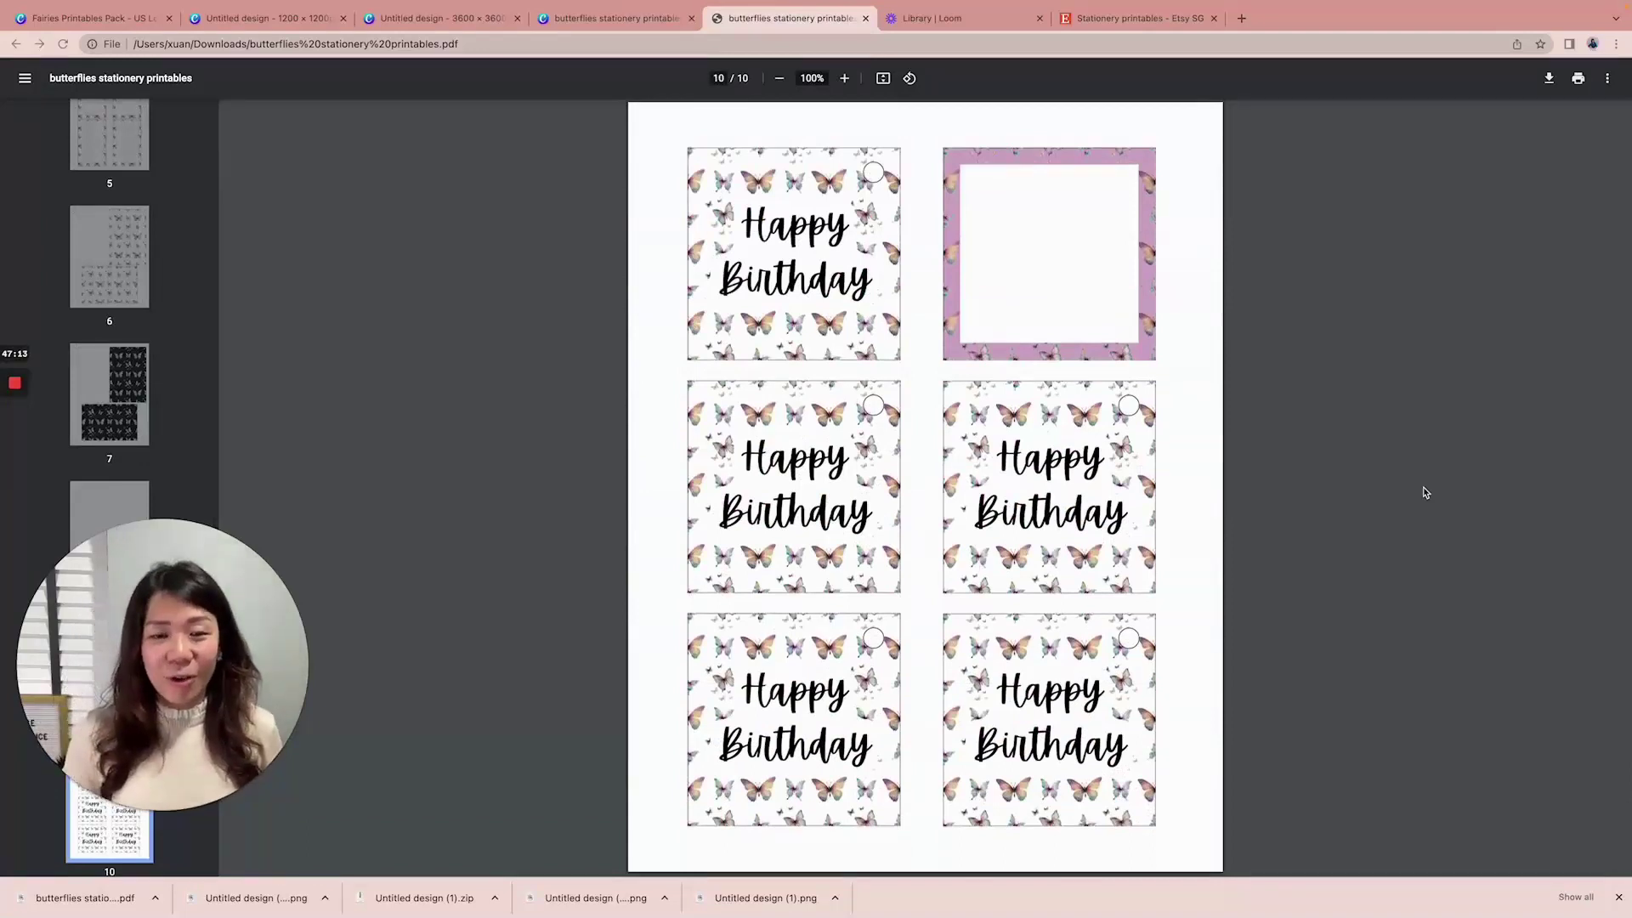
{"action": "scroll", "coordinate": [1426, 493], "scroll_direction": "up", "scroll_amount": 2}
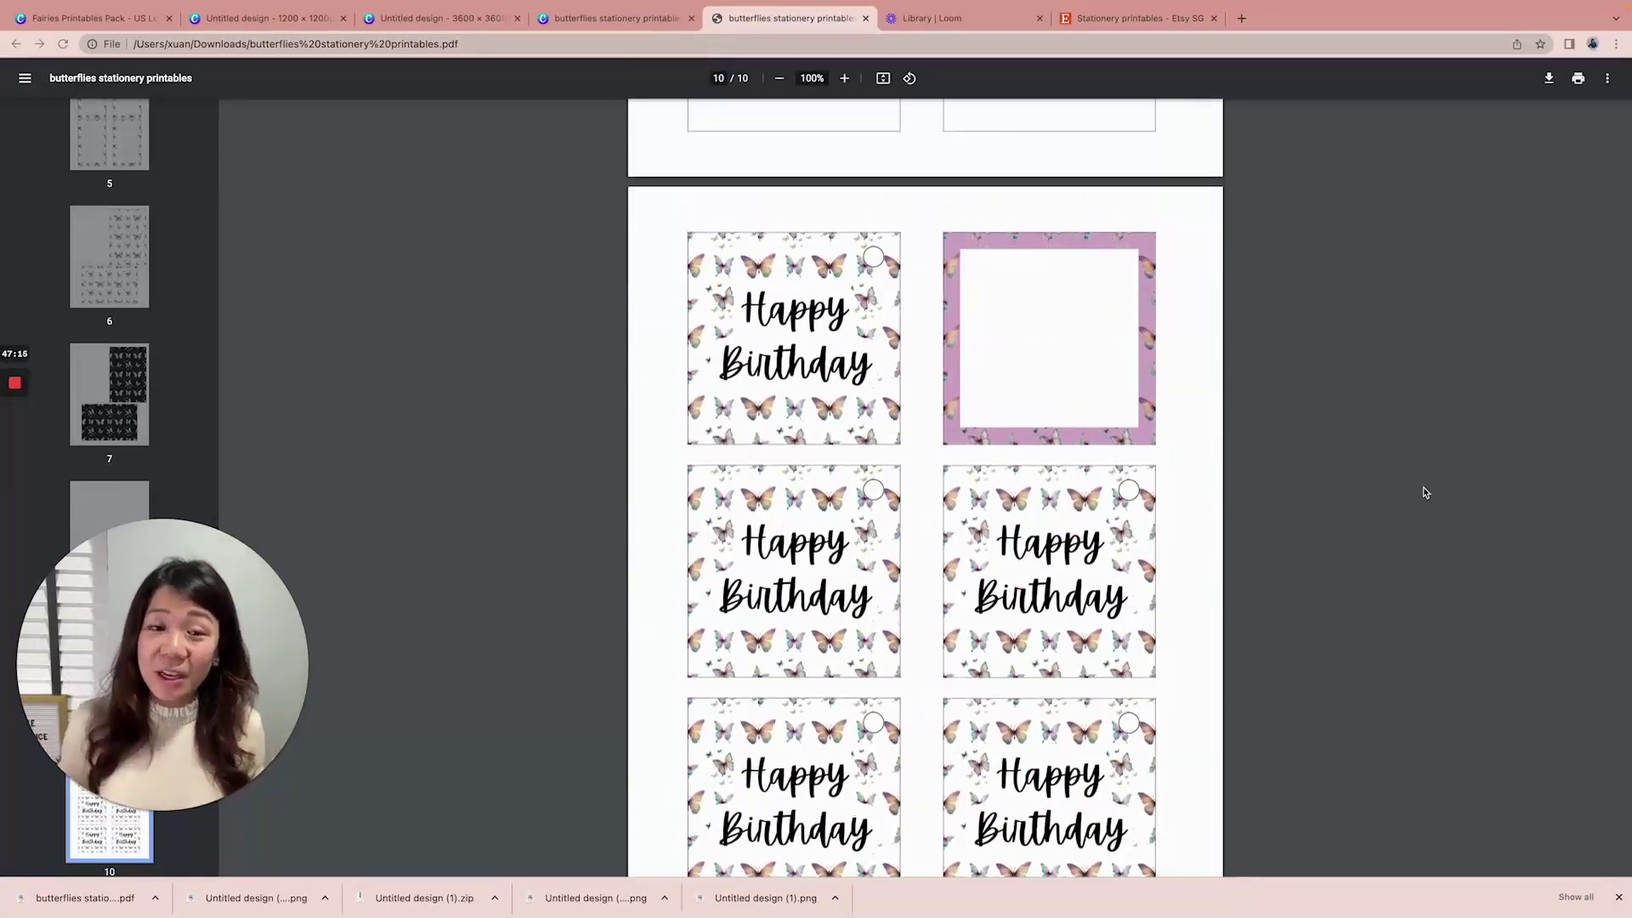